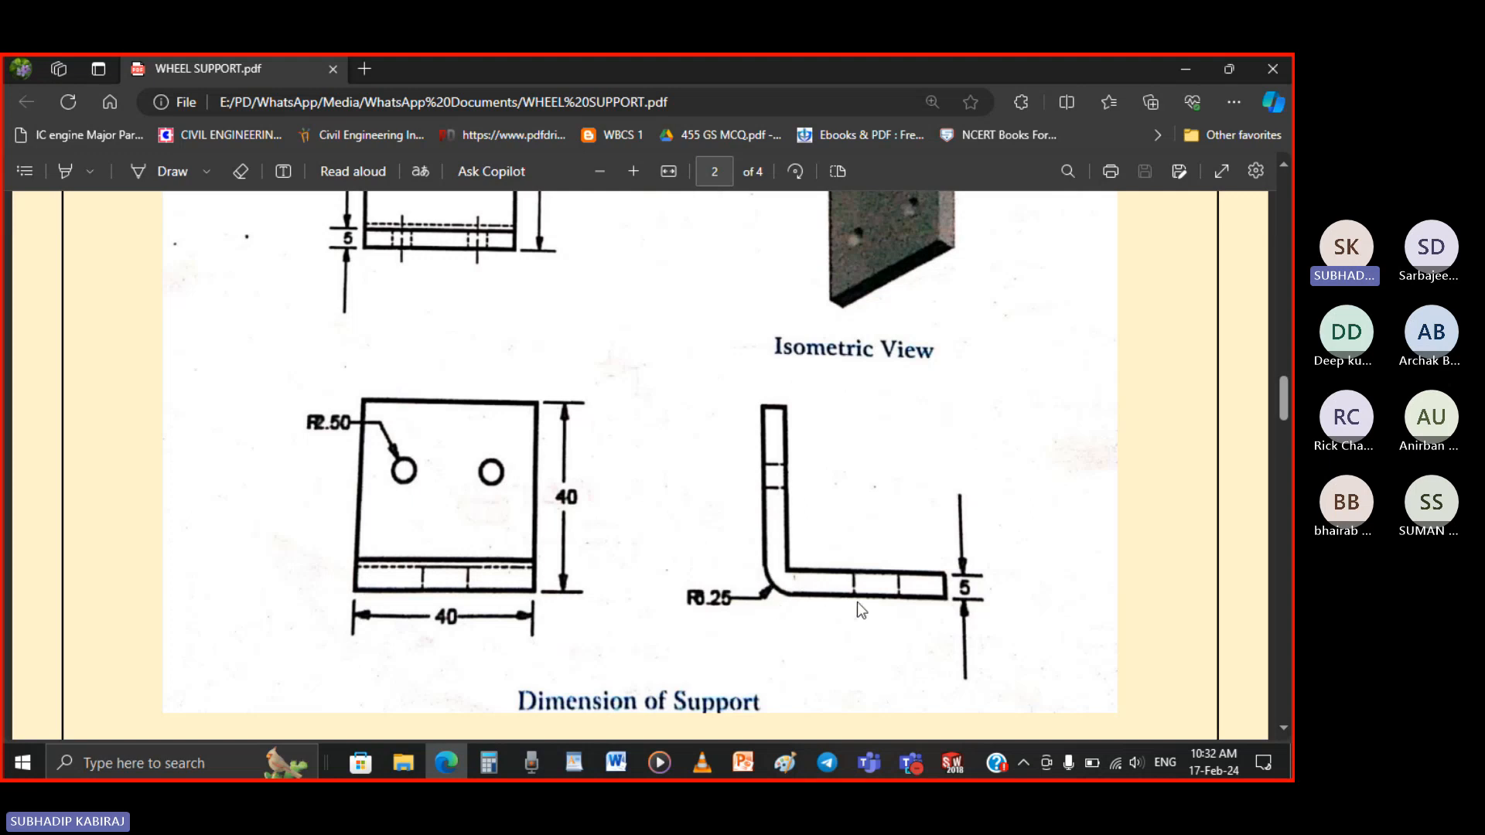
# Switch to SOLIDWORKS and start a new sketch on the Front Plane
pyautogui.click(952, 763)
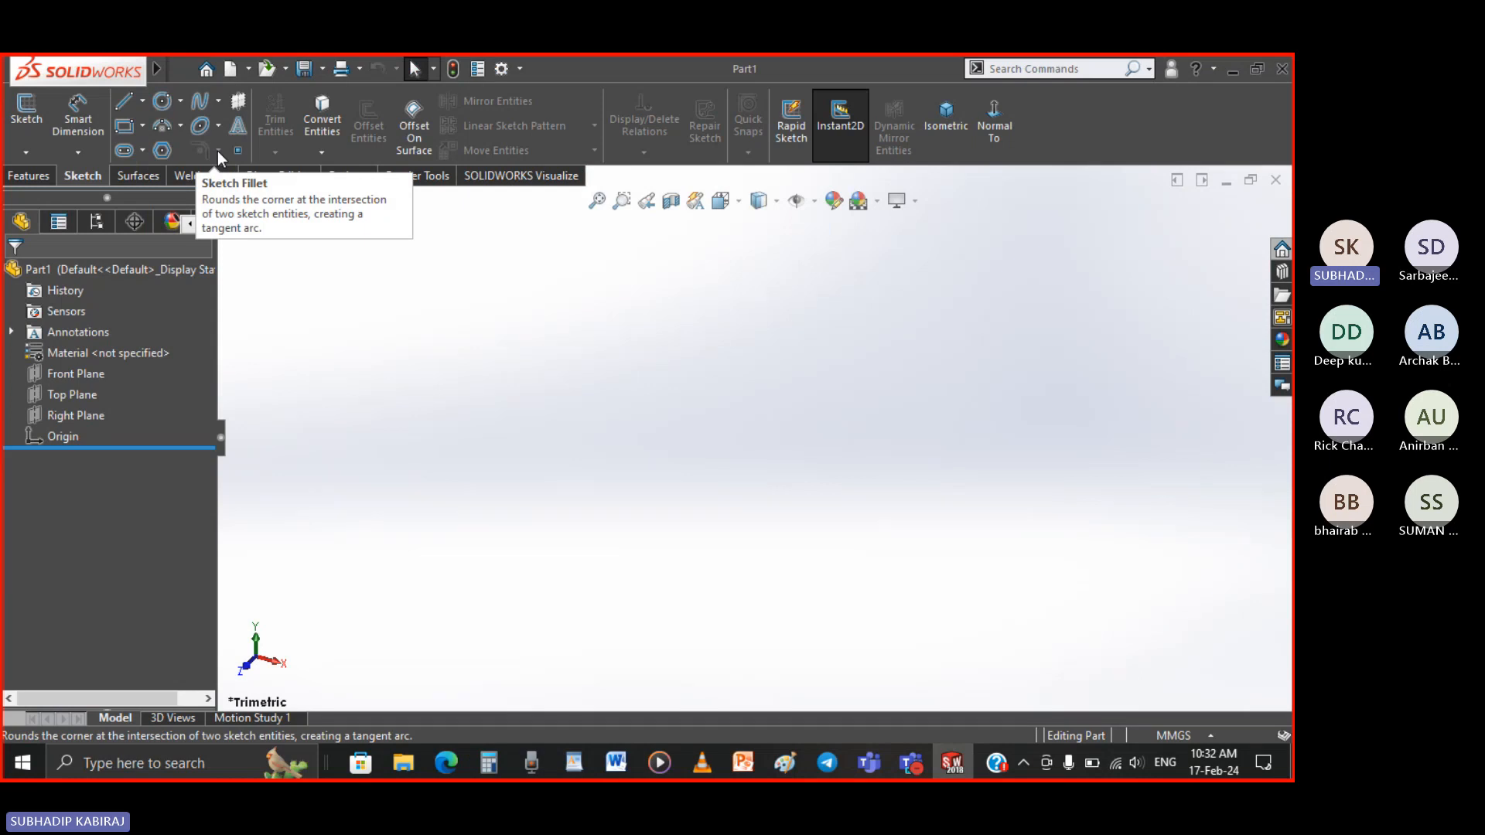
pyautogui.click(46, 173)
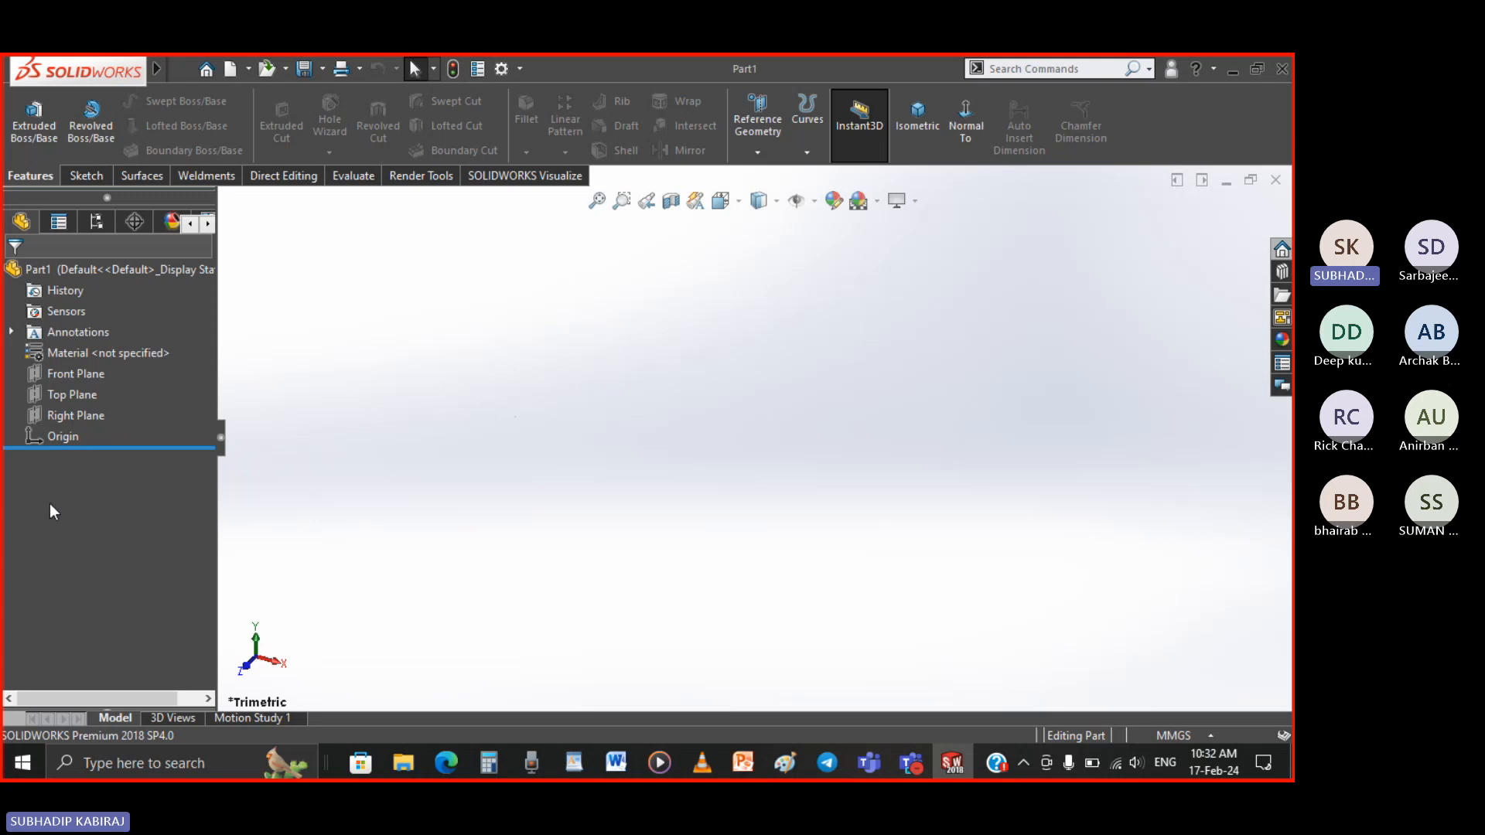
pyautogui.click(85, 175)
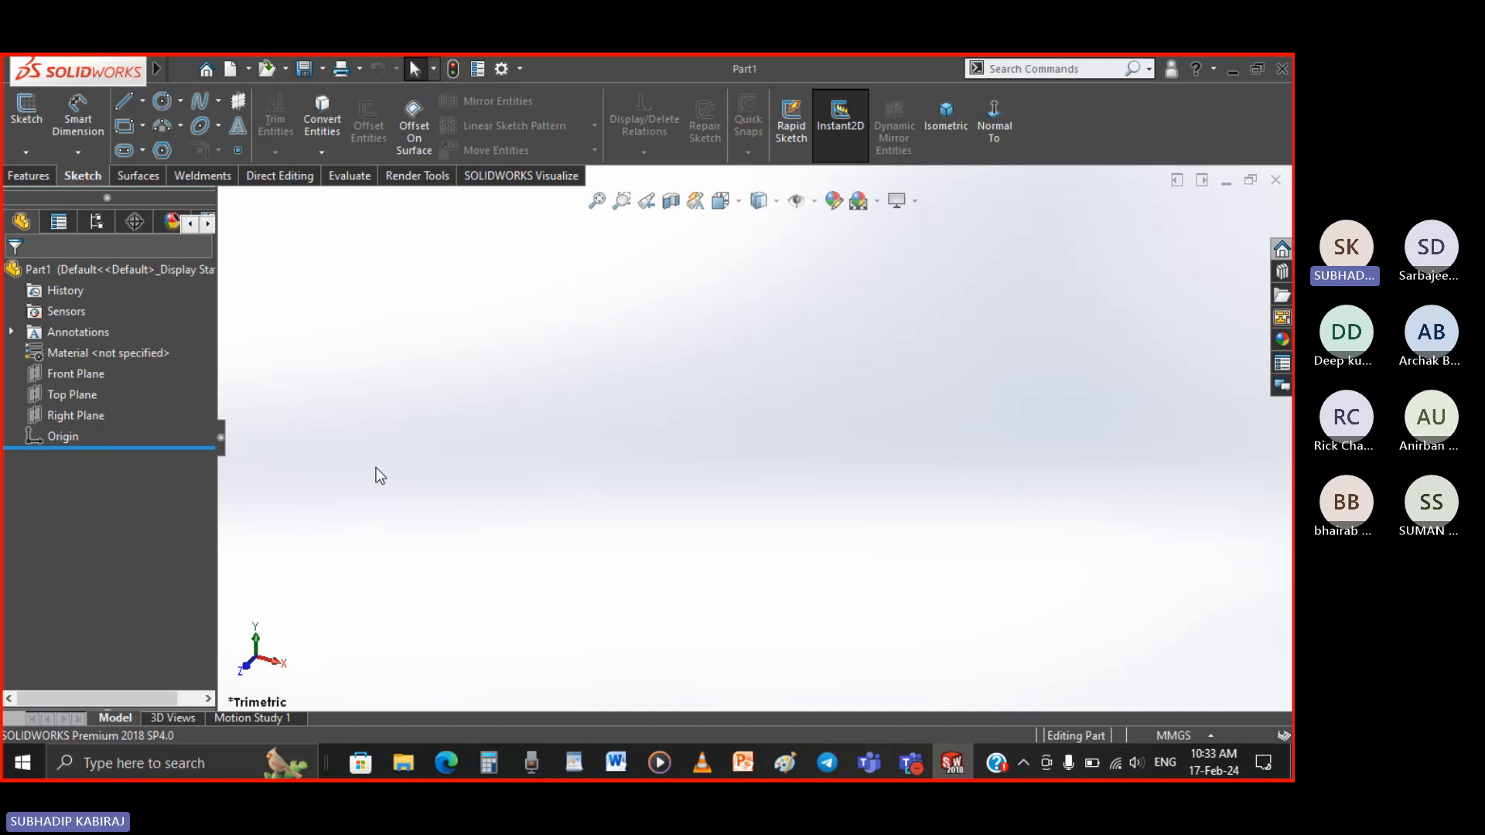
pyautogui.click(23, 120)
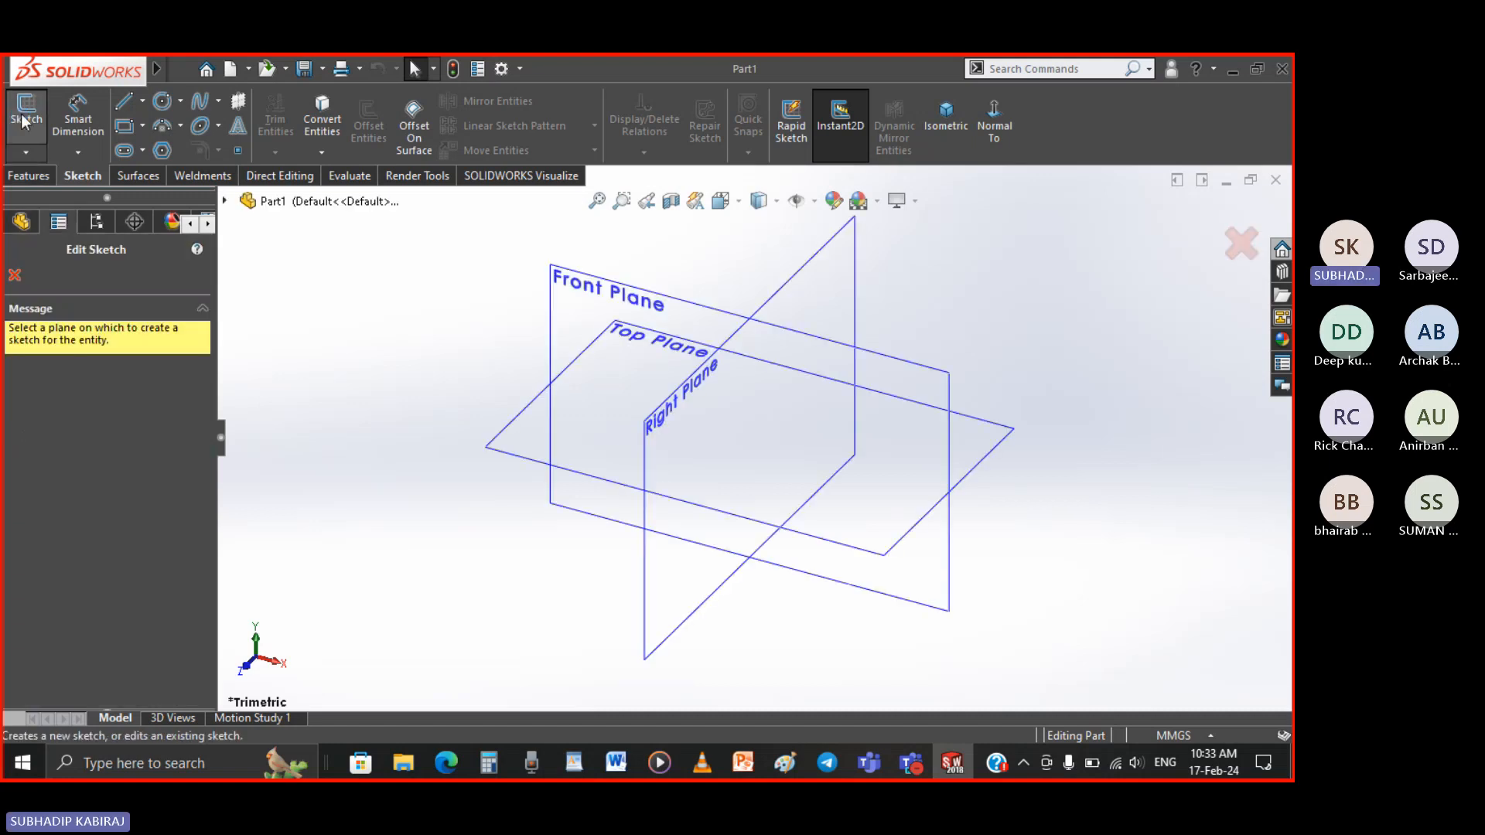
pyautogui.click(570, 308)
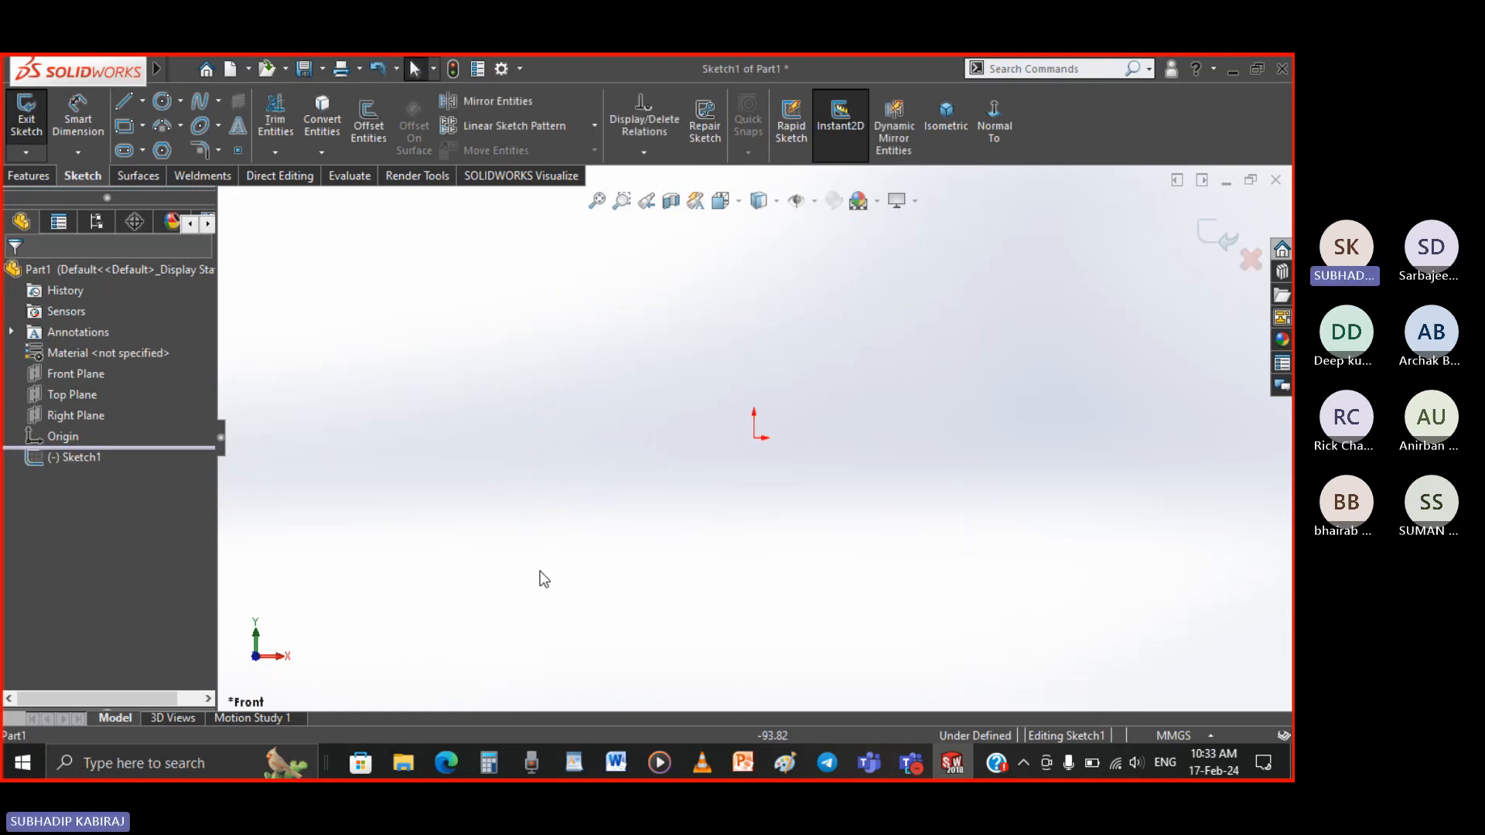
# Switch to WHEEL SUPPORT.pdf in the browser, examine the Support and assembly drawings, and return to SOLIDWORKS
pyautogui.click(447, 763)
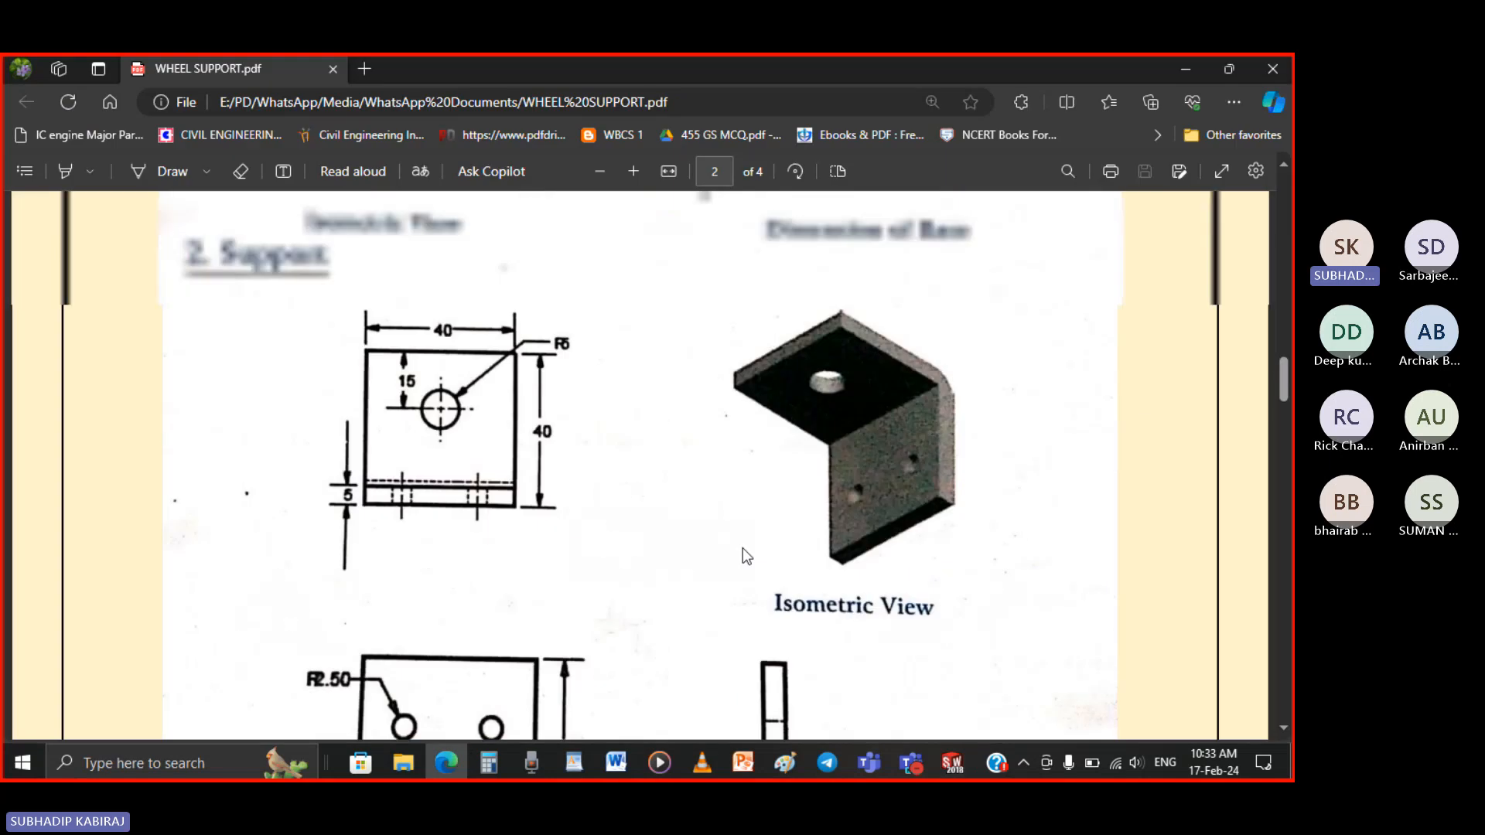
pyautogui.scroll(2, 742, 549)
pyautogui.scroll(15, 742, 553)
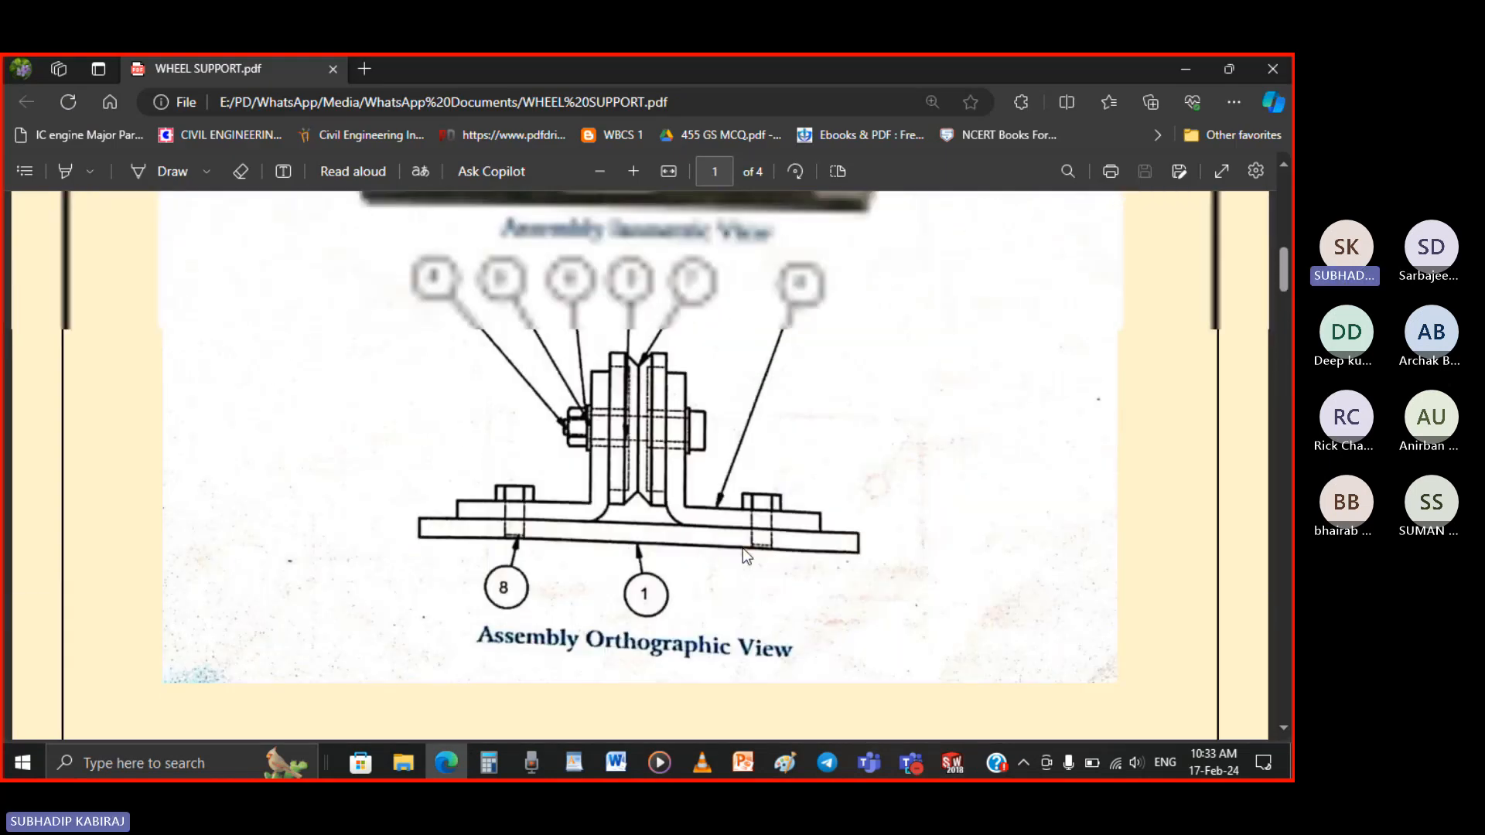
pyautogui.scroll(3, 744, 554)
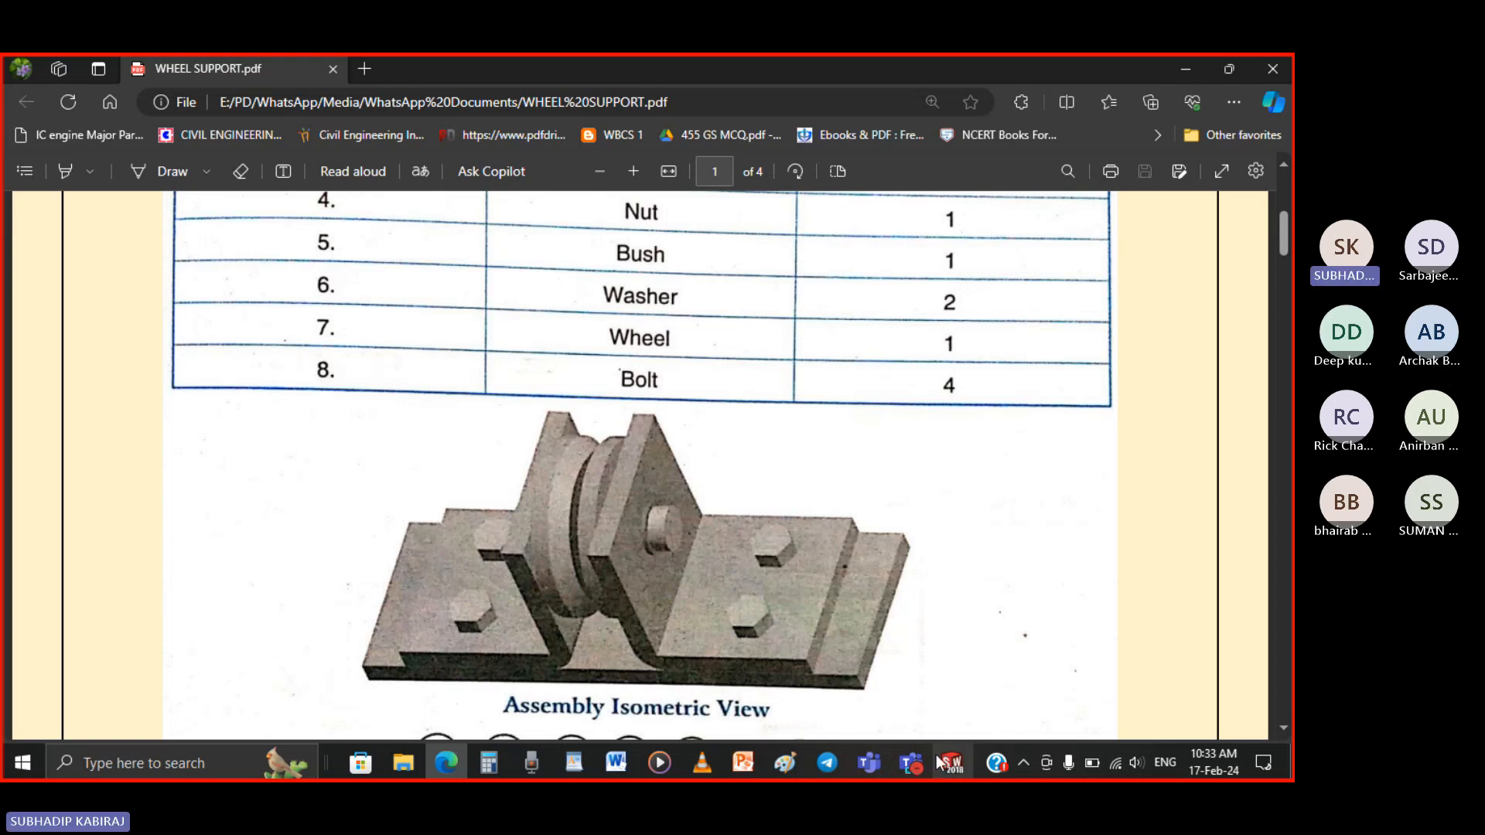
pyautogui.moveTo(936, 764)
pyautogui.click(952, 763)
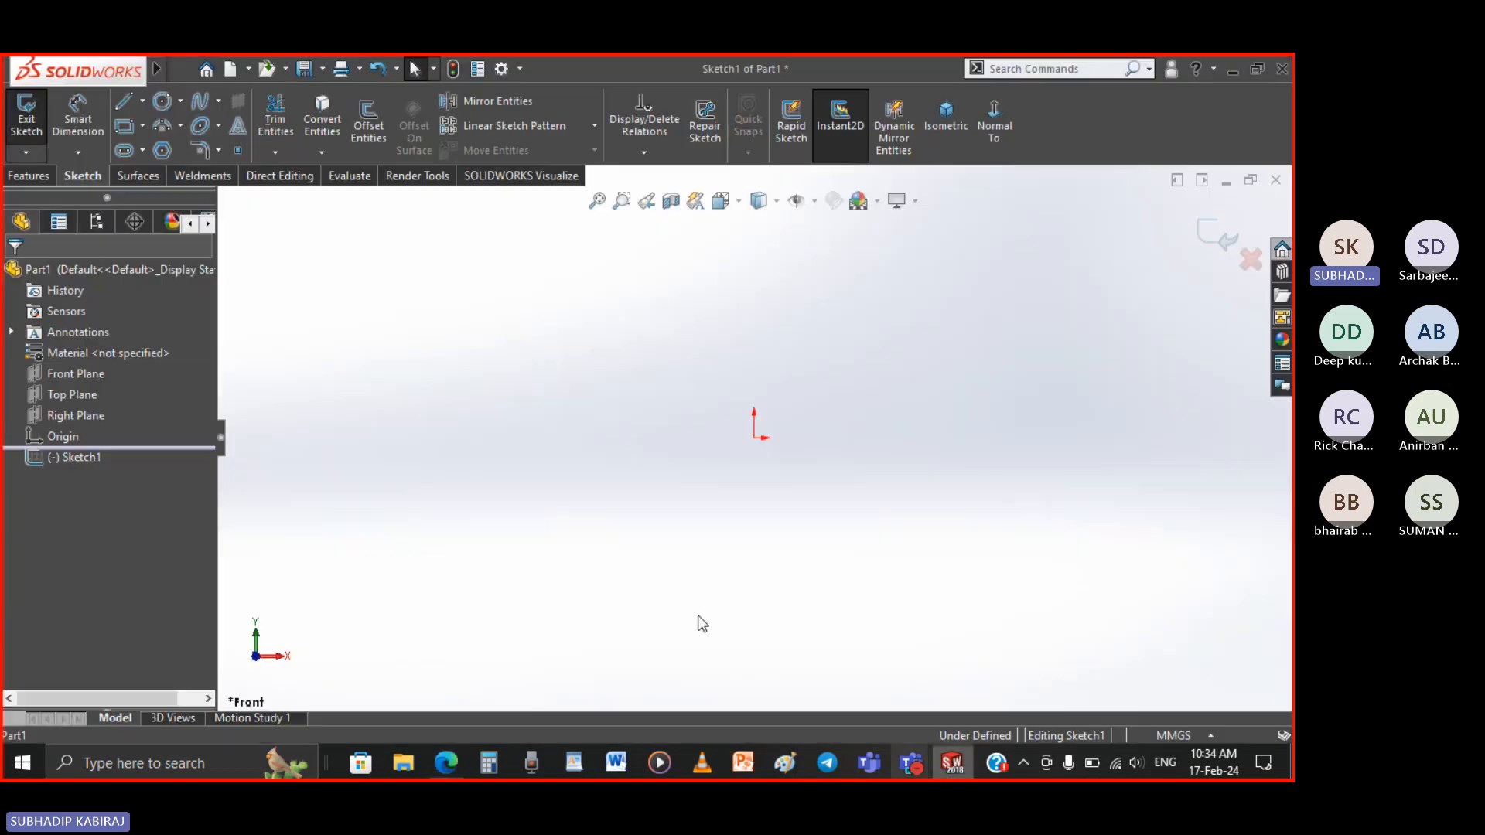
# Draw a closed L-shaped line profile from the origin, about 61 mm wide and 51 mm high, with legs about 8 and 10.5 mm thick
pyautogui.click(124, 101)
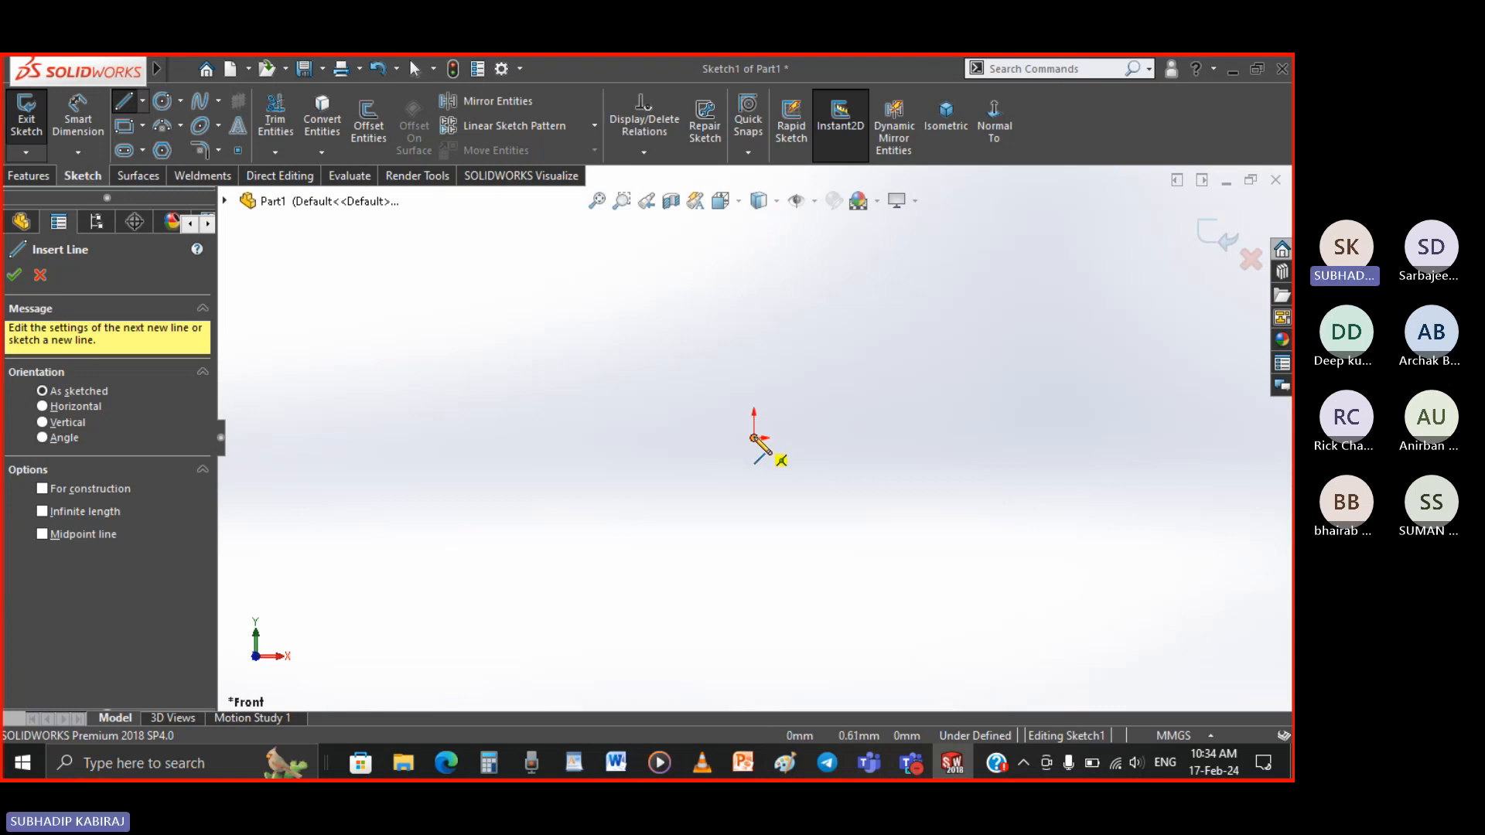
pyautogui.click(754, 438)
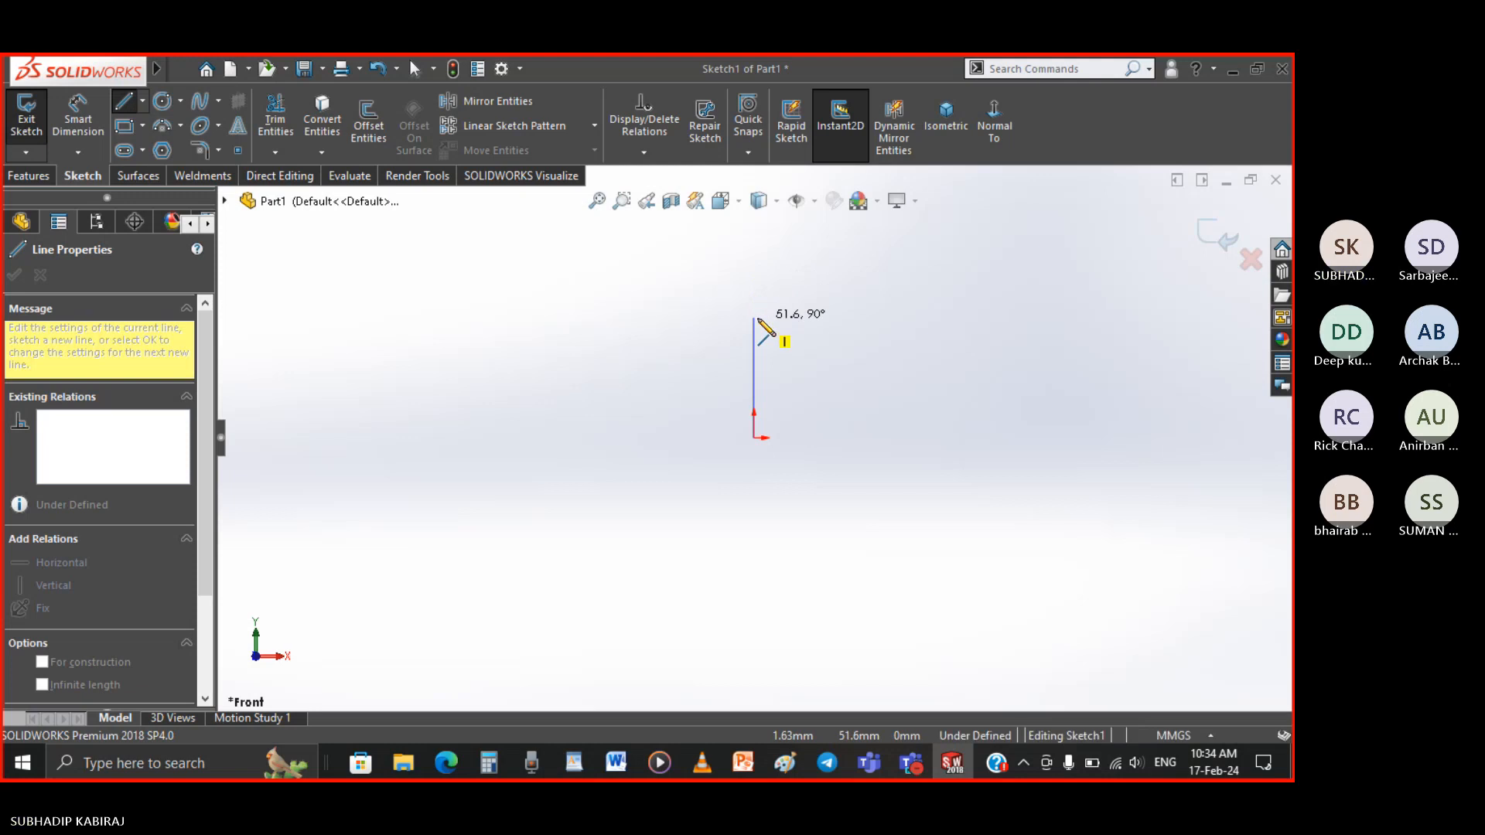
pyautogui.click(754, 318)
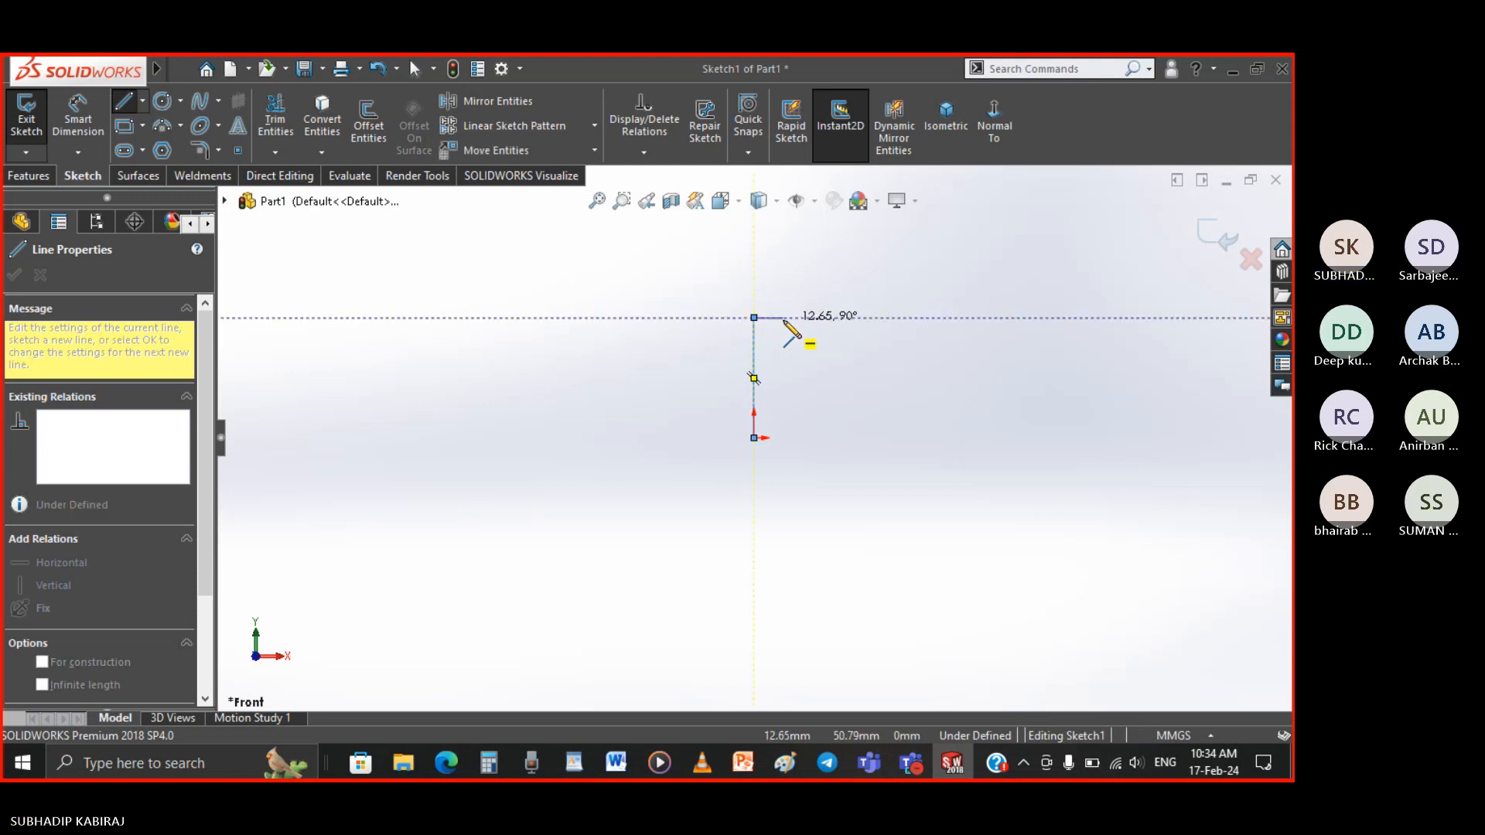
pyautogui.scroll(-1, 781, 326)
pyautogui.scroll(-2, 781, 325)
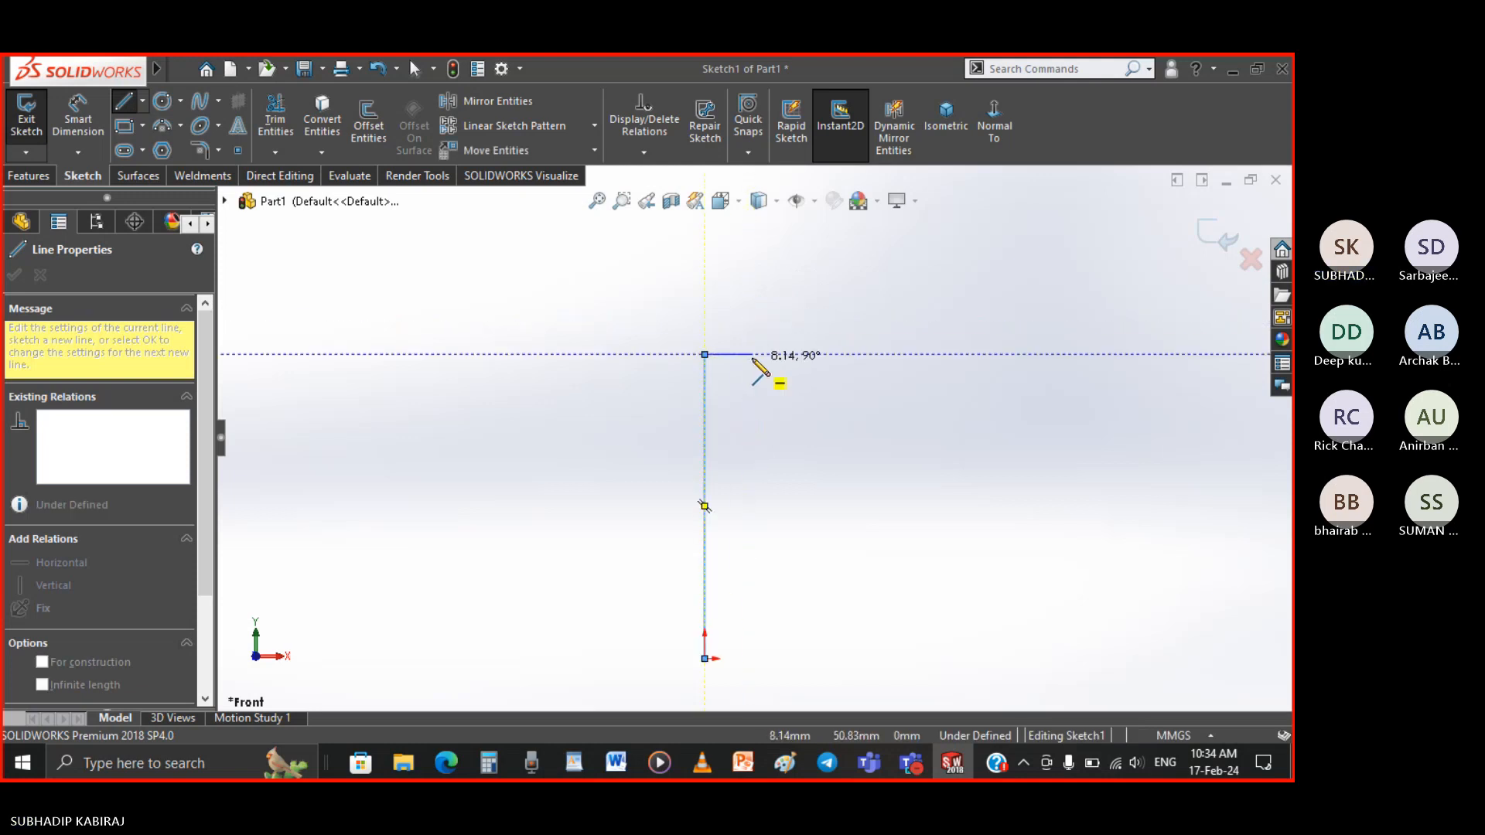
pyautogui.click(751, 354)
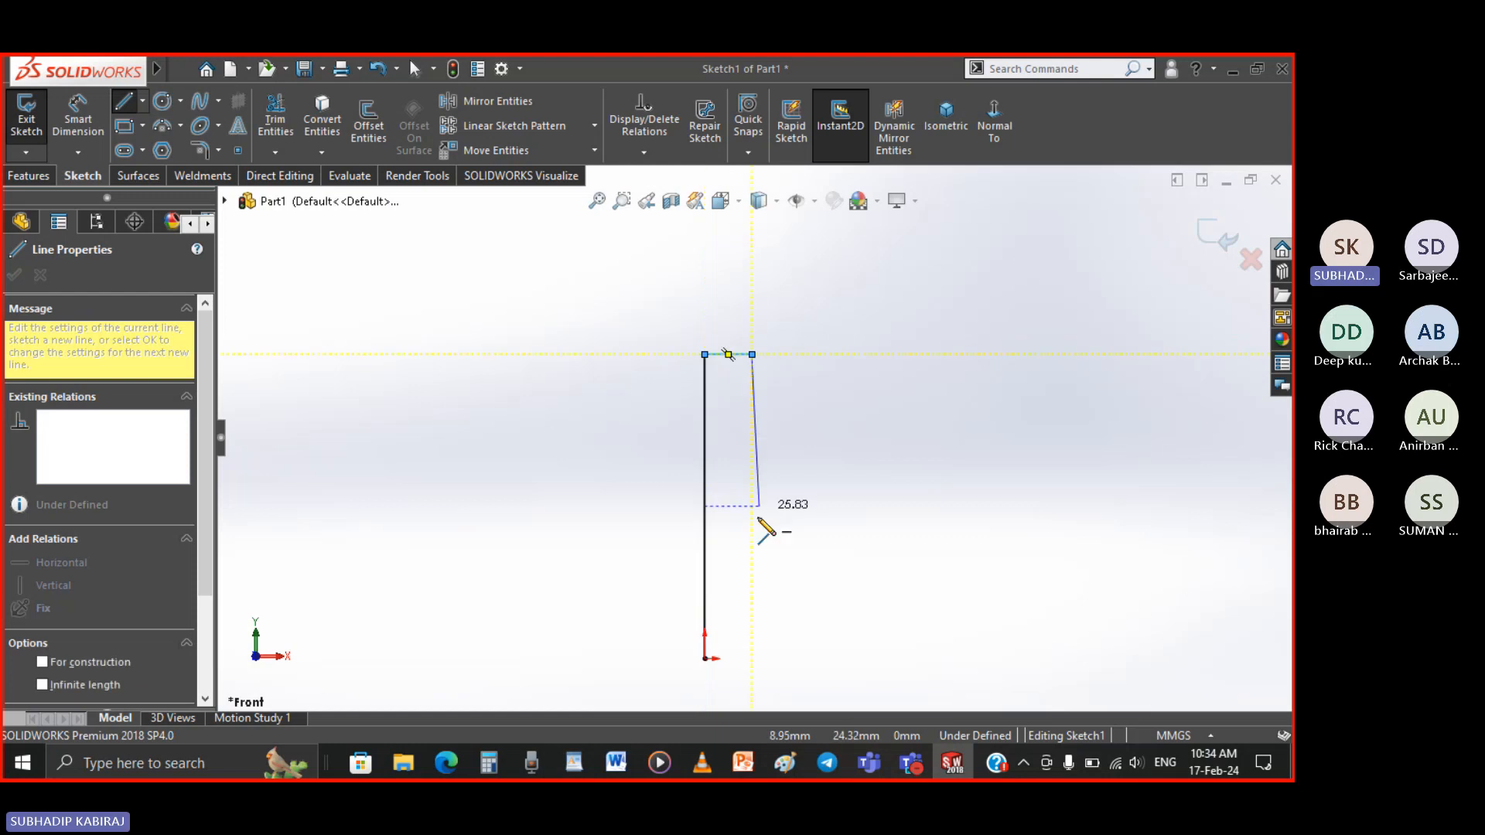
pyautogui.click(752, 596)
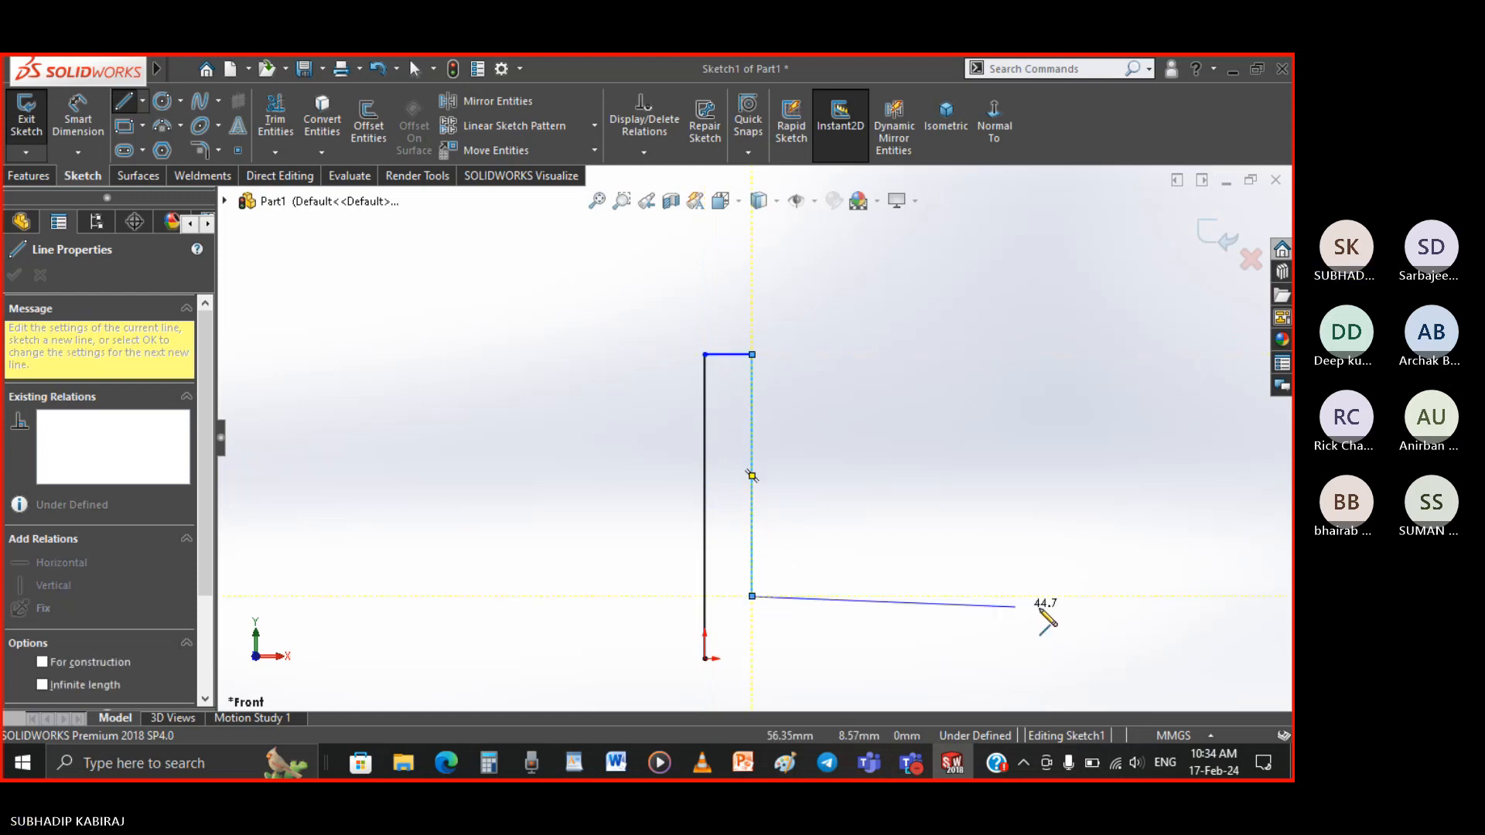
pyautogui.click(1065, 596)
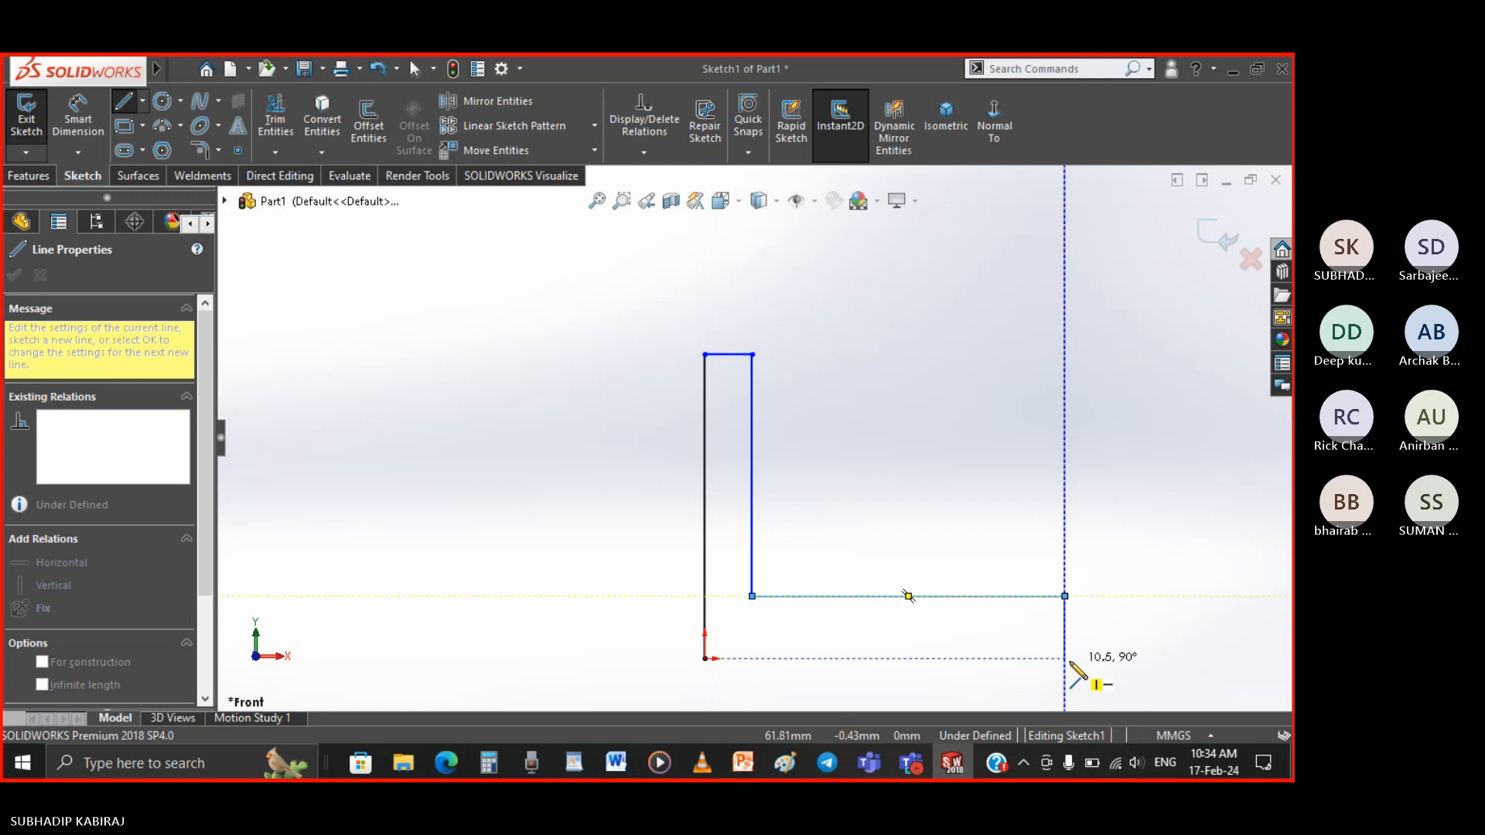
pyautogui.click(1065, 658)
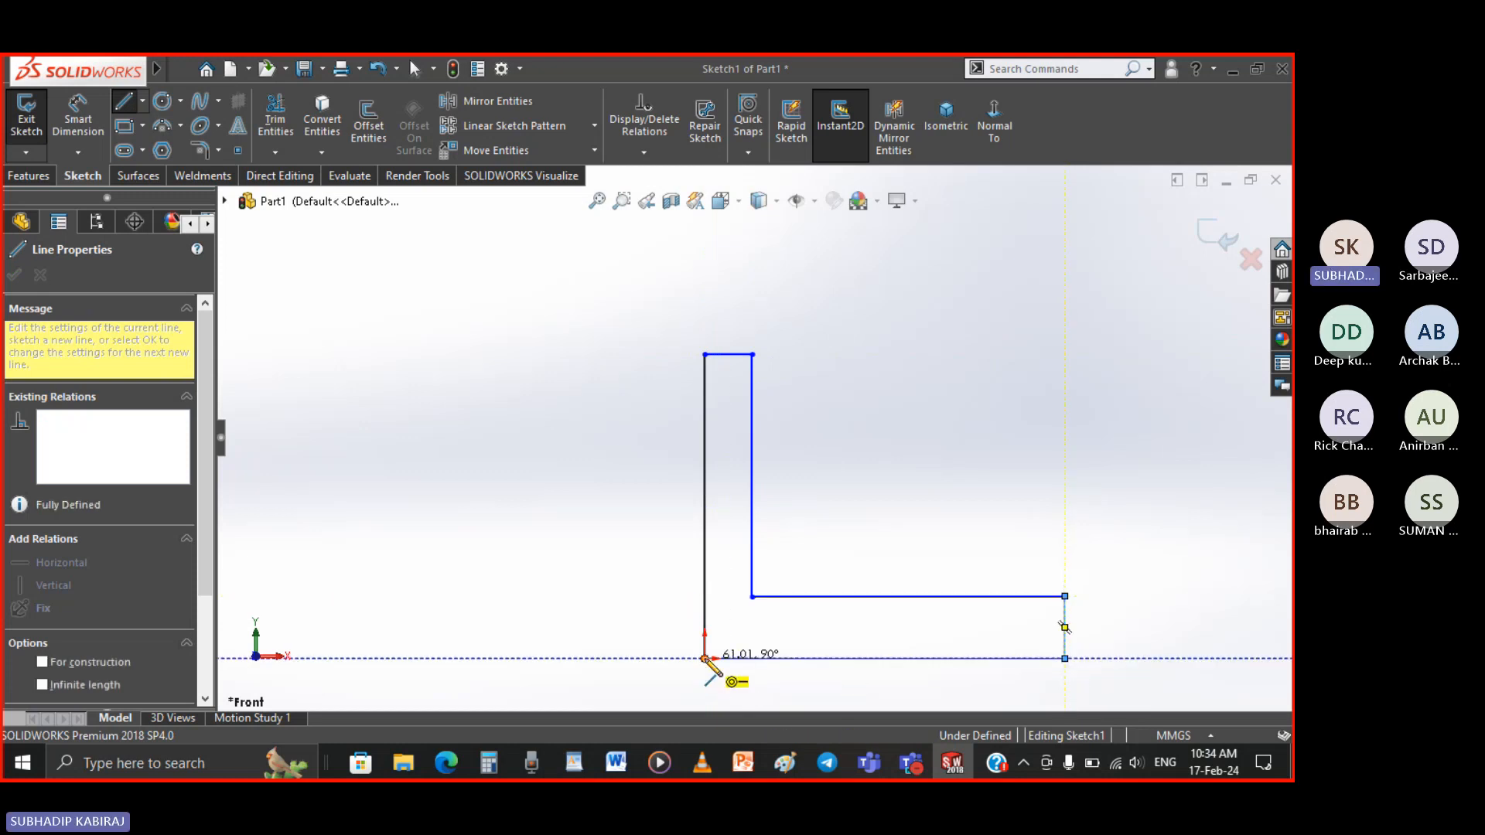
pyautogui.click(704, 658)
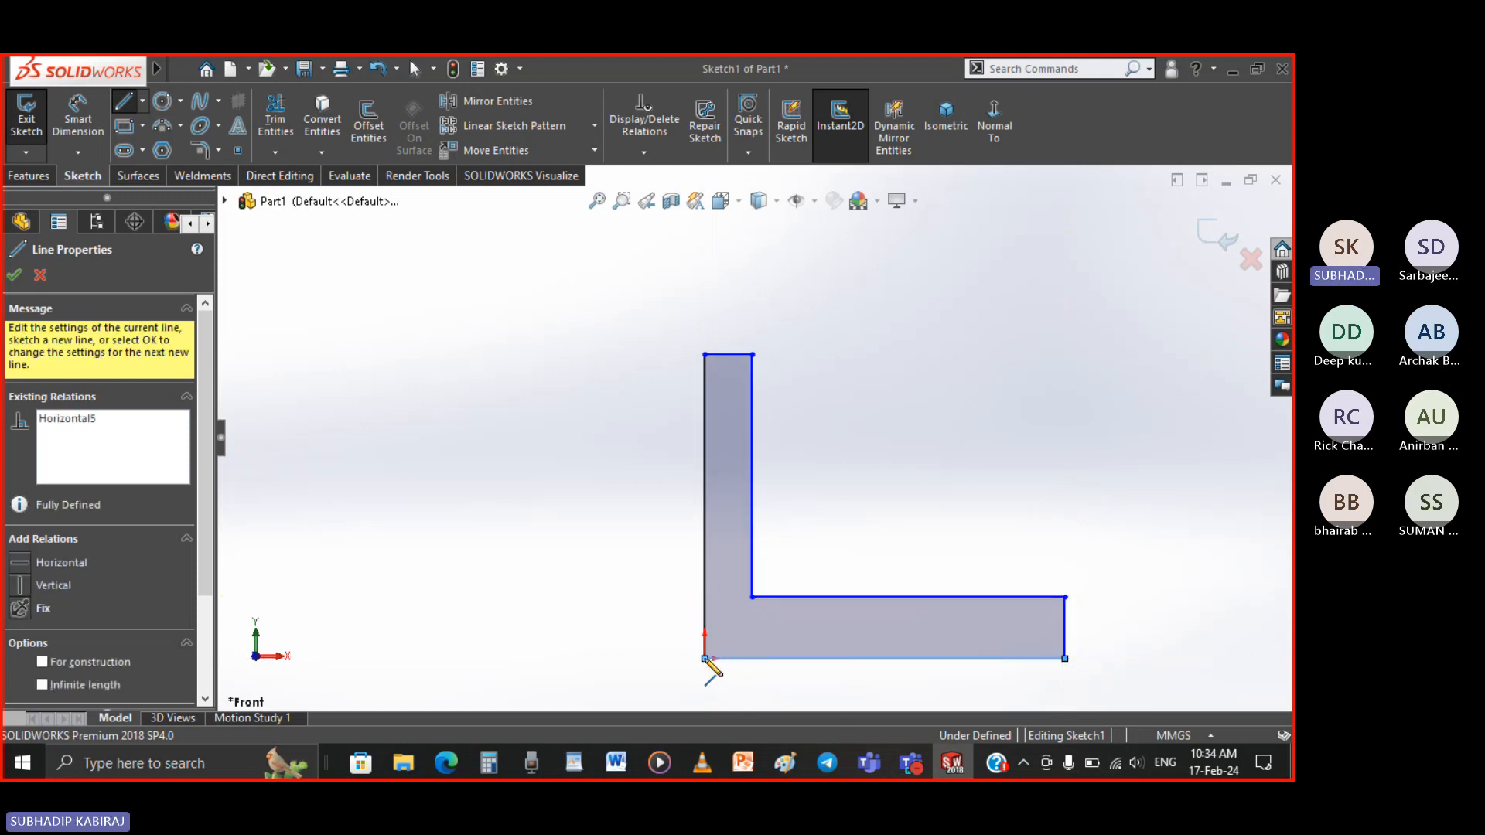
pyautogui.press('Escape')
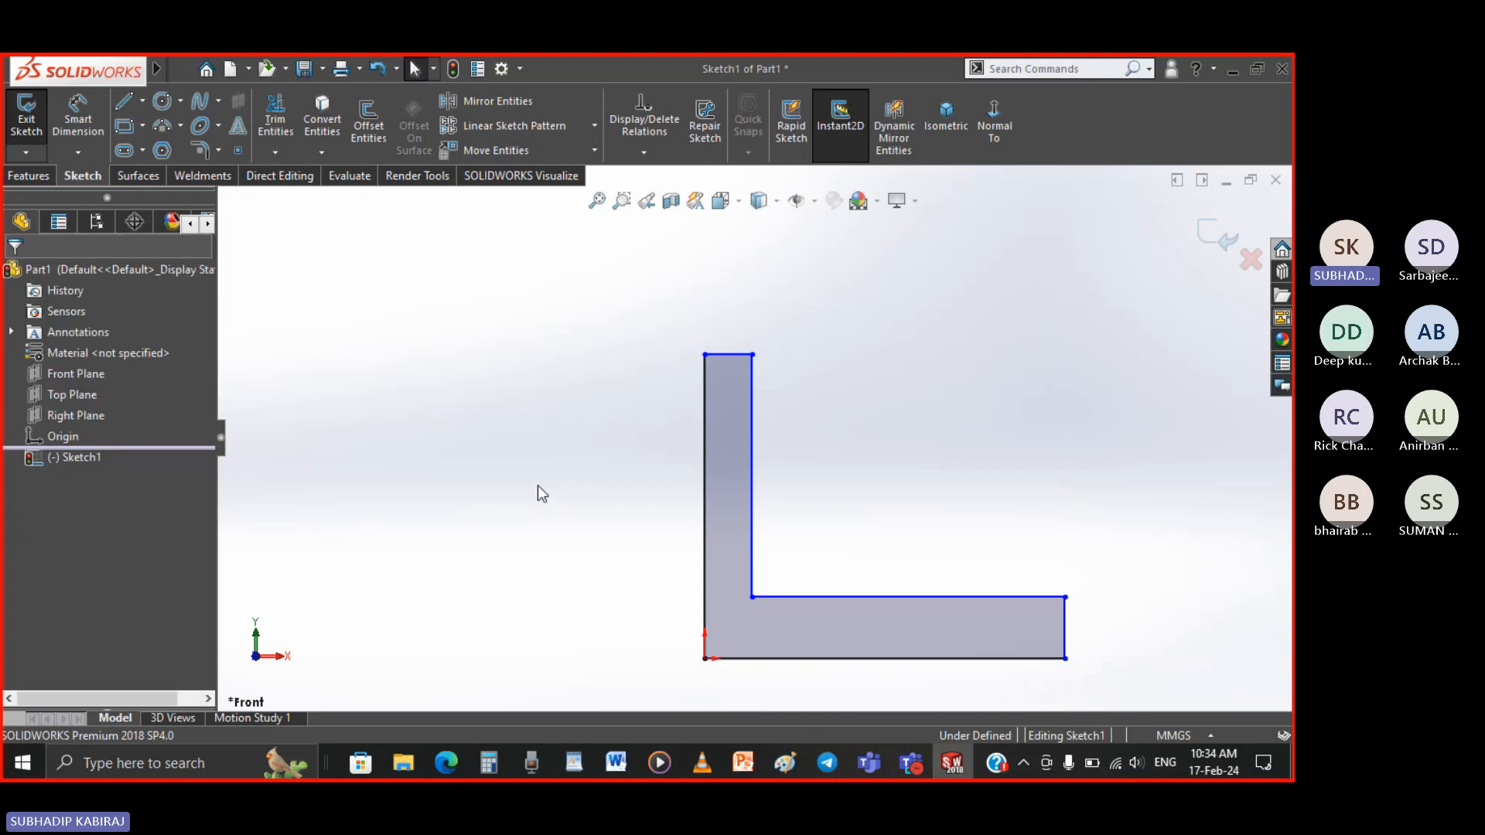
# Dimension the short end edge of the horizontal leg at 5 mm
pyautogui.scroll(2, 515, 444)
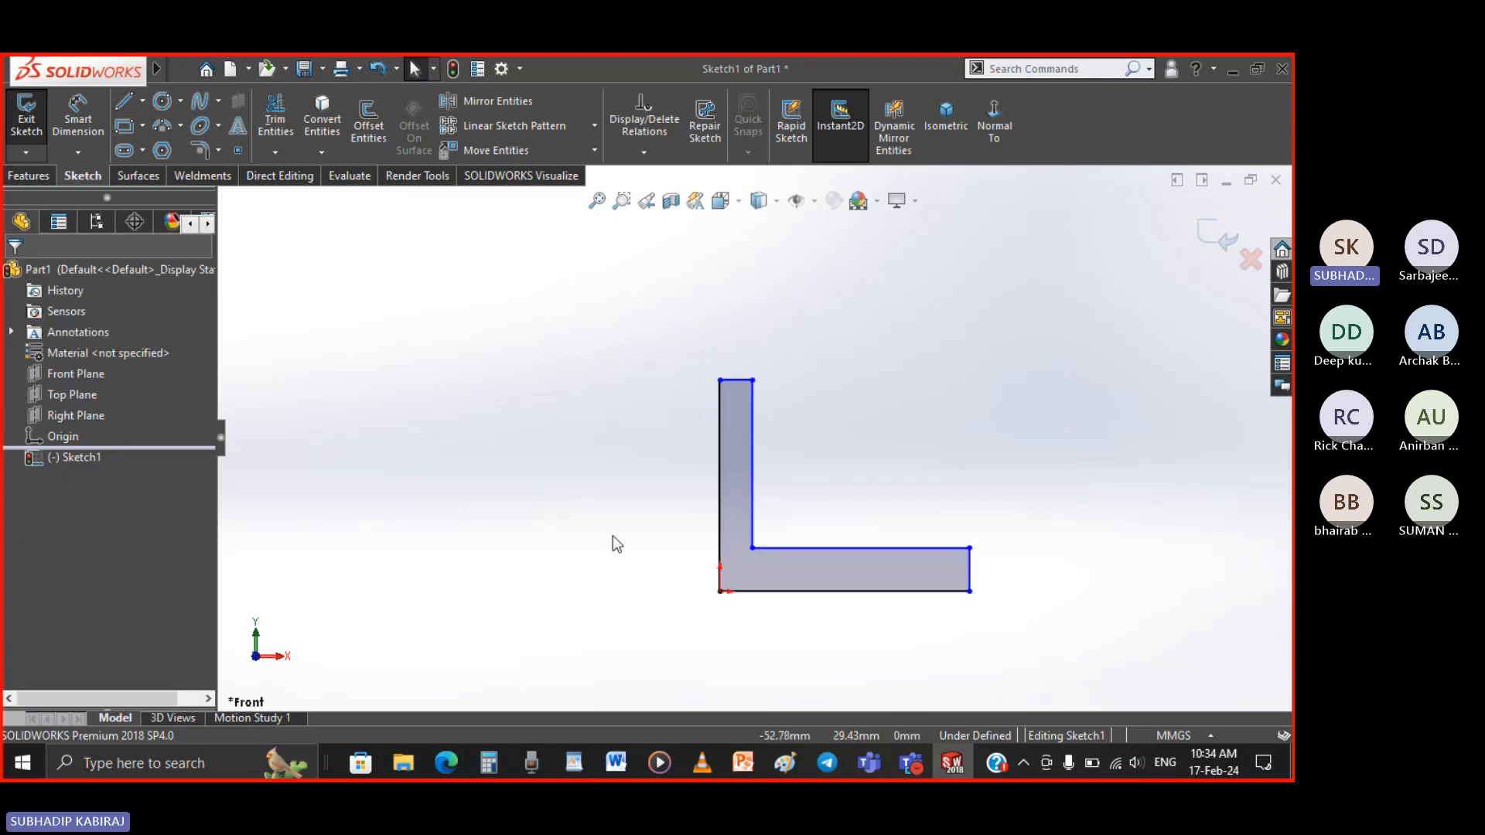
pyautogui.scroll(-1, 861, 495)
pyautogui.click(78, 120)
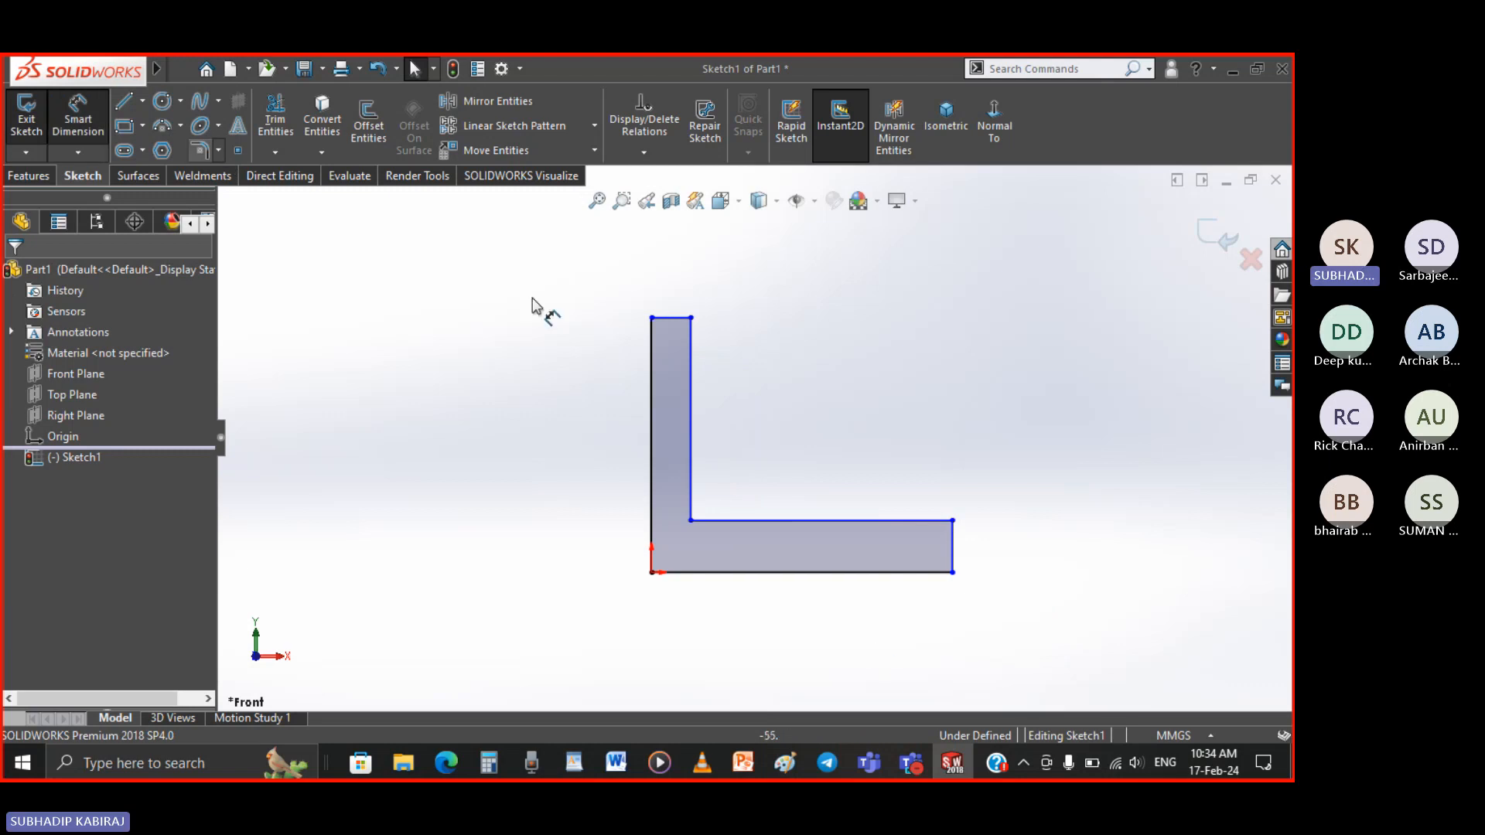
pyautogui.click(954, 561)
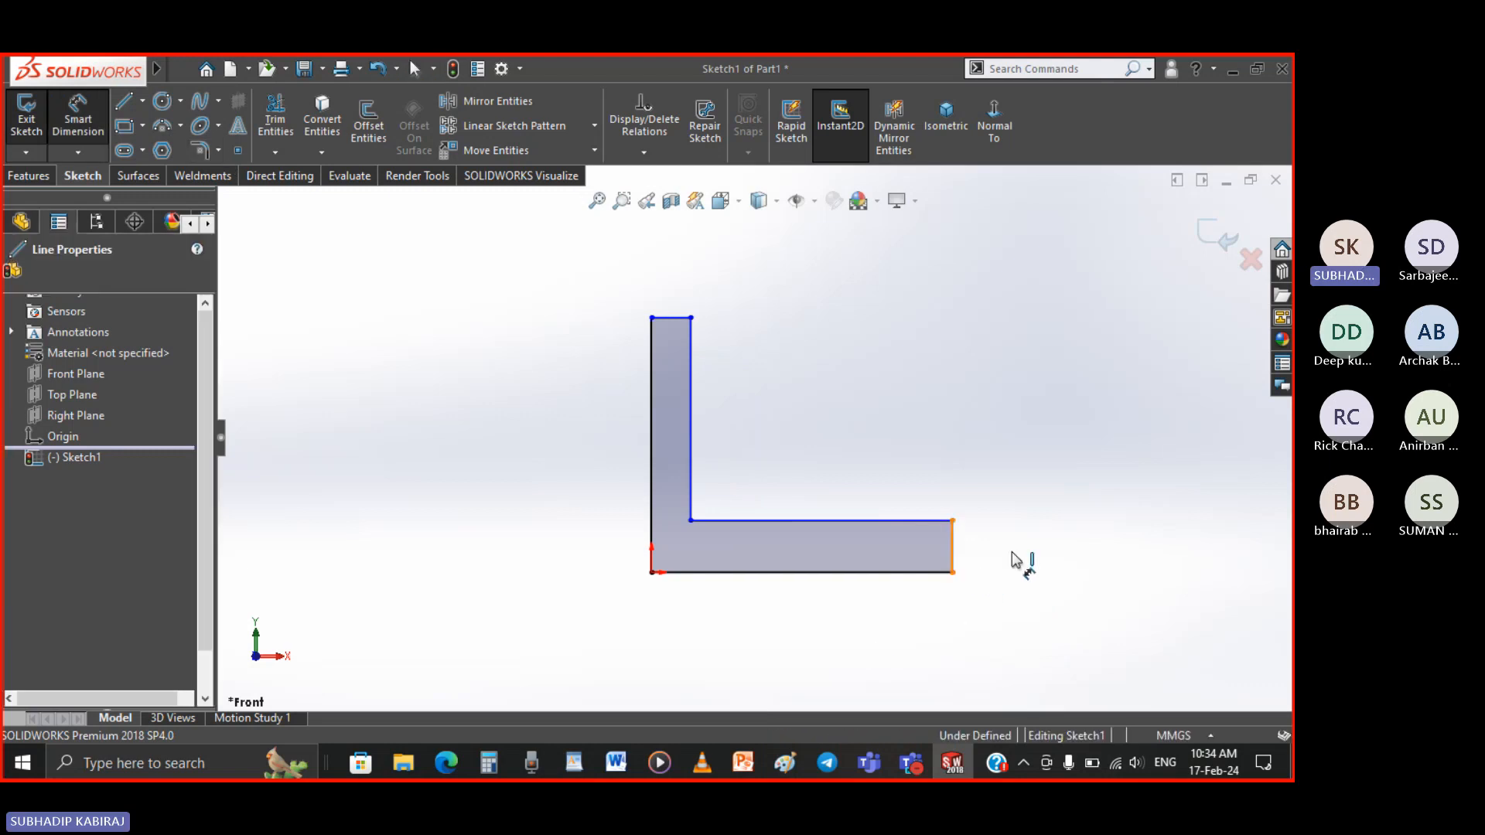
pyautogui.click(1015, 559)
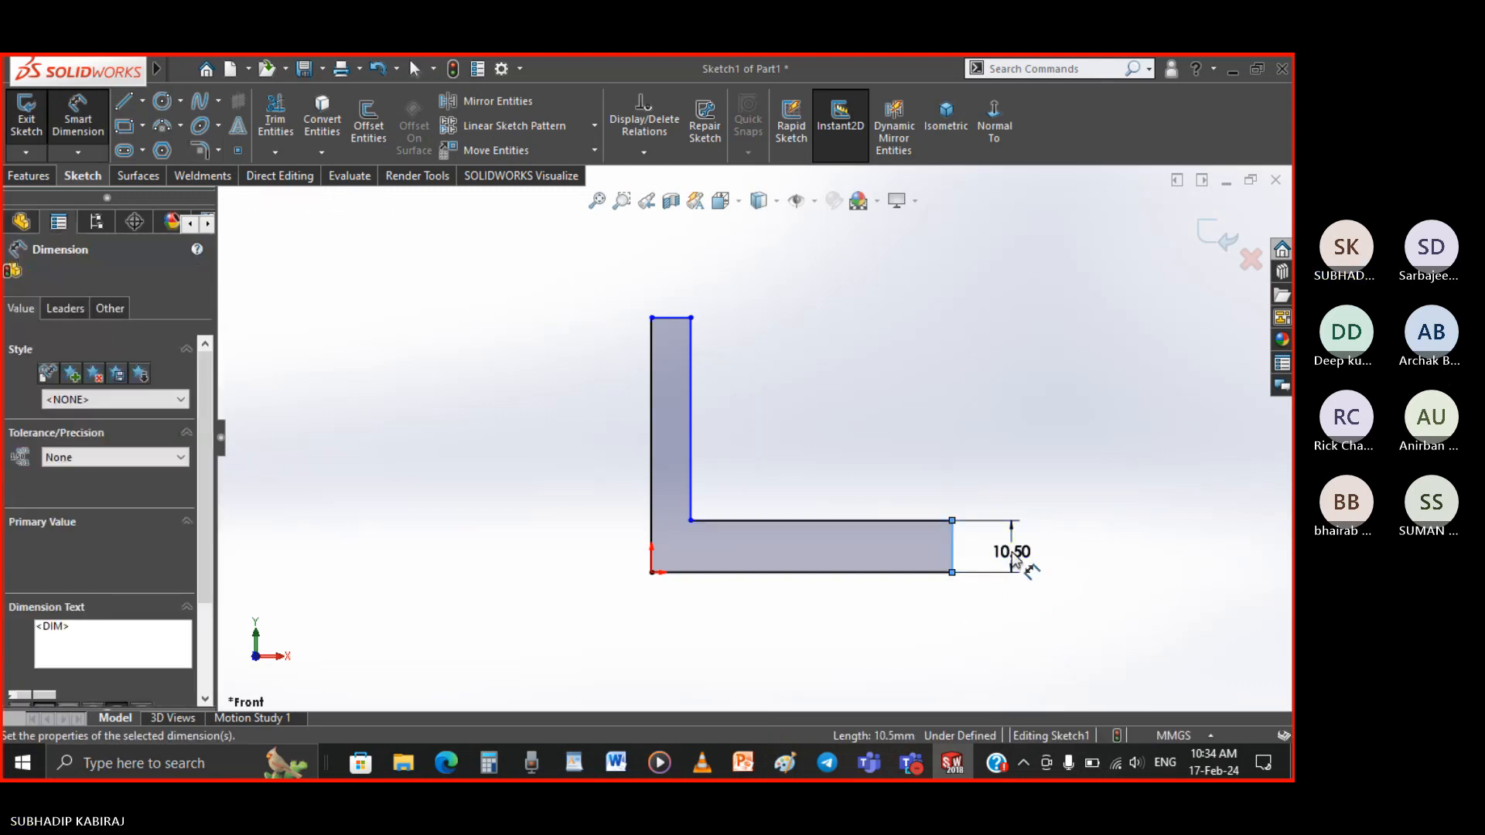
pyautogui.write('5')
pyautogui.press('Return')
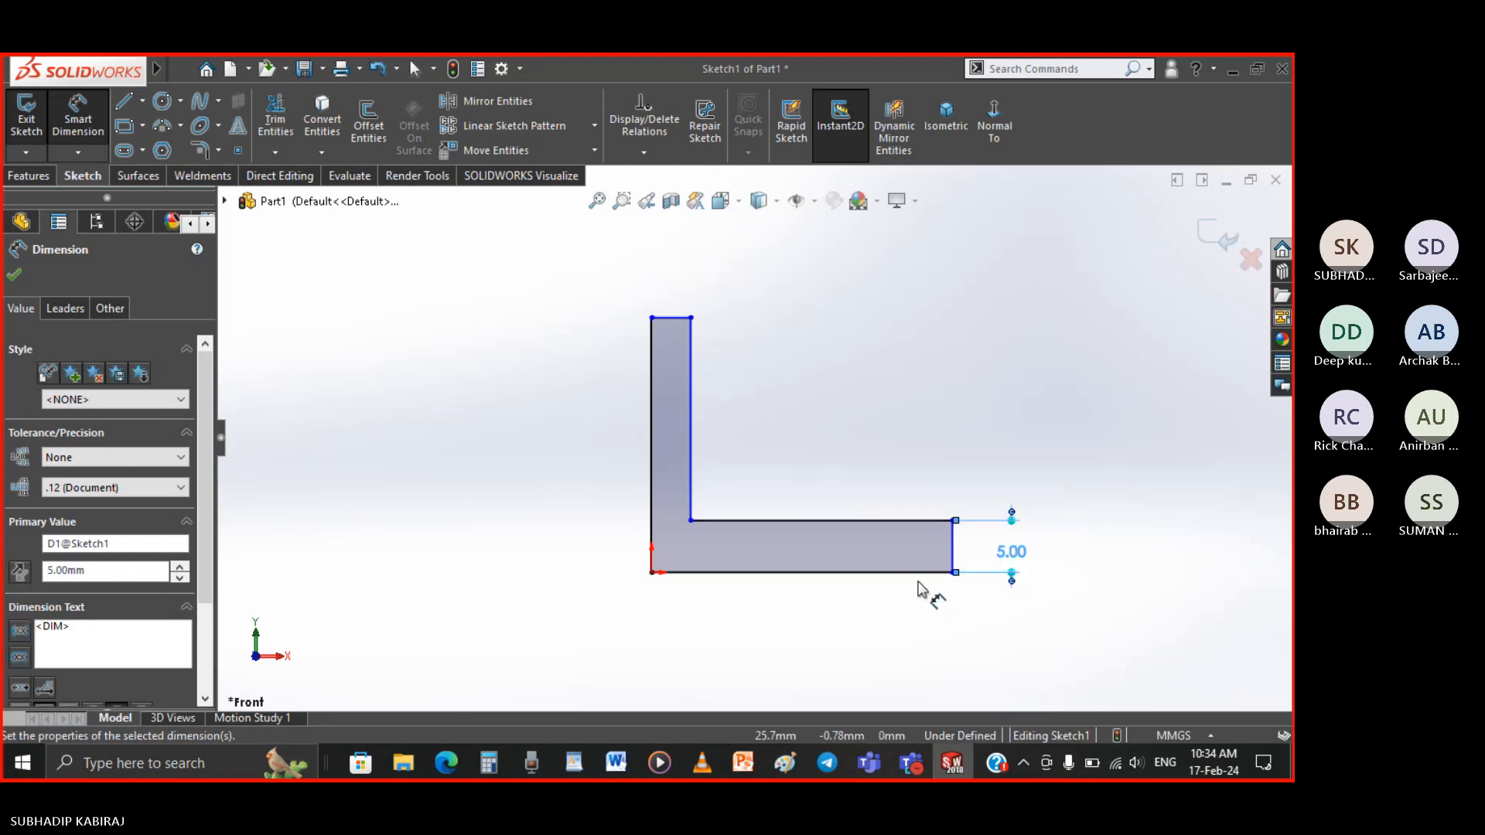
# Dimension the L-profile's bottom edge at 40 mm
pyautogui.click(919, 580)
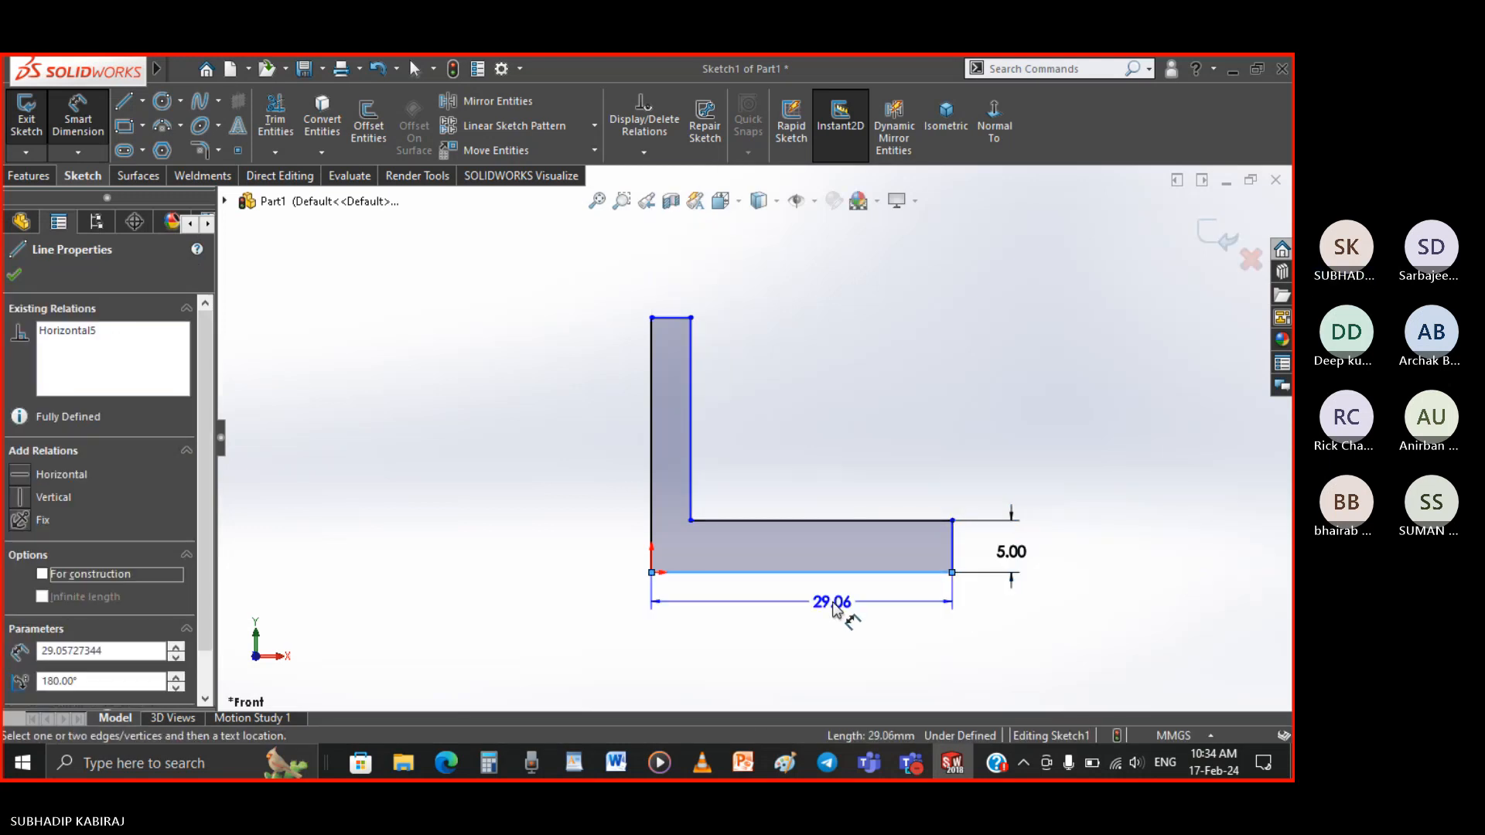
pyautogui.click(835, 610)
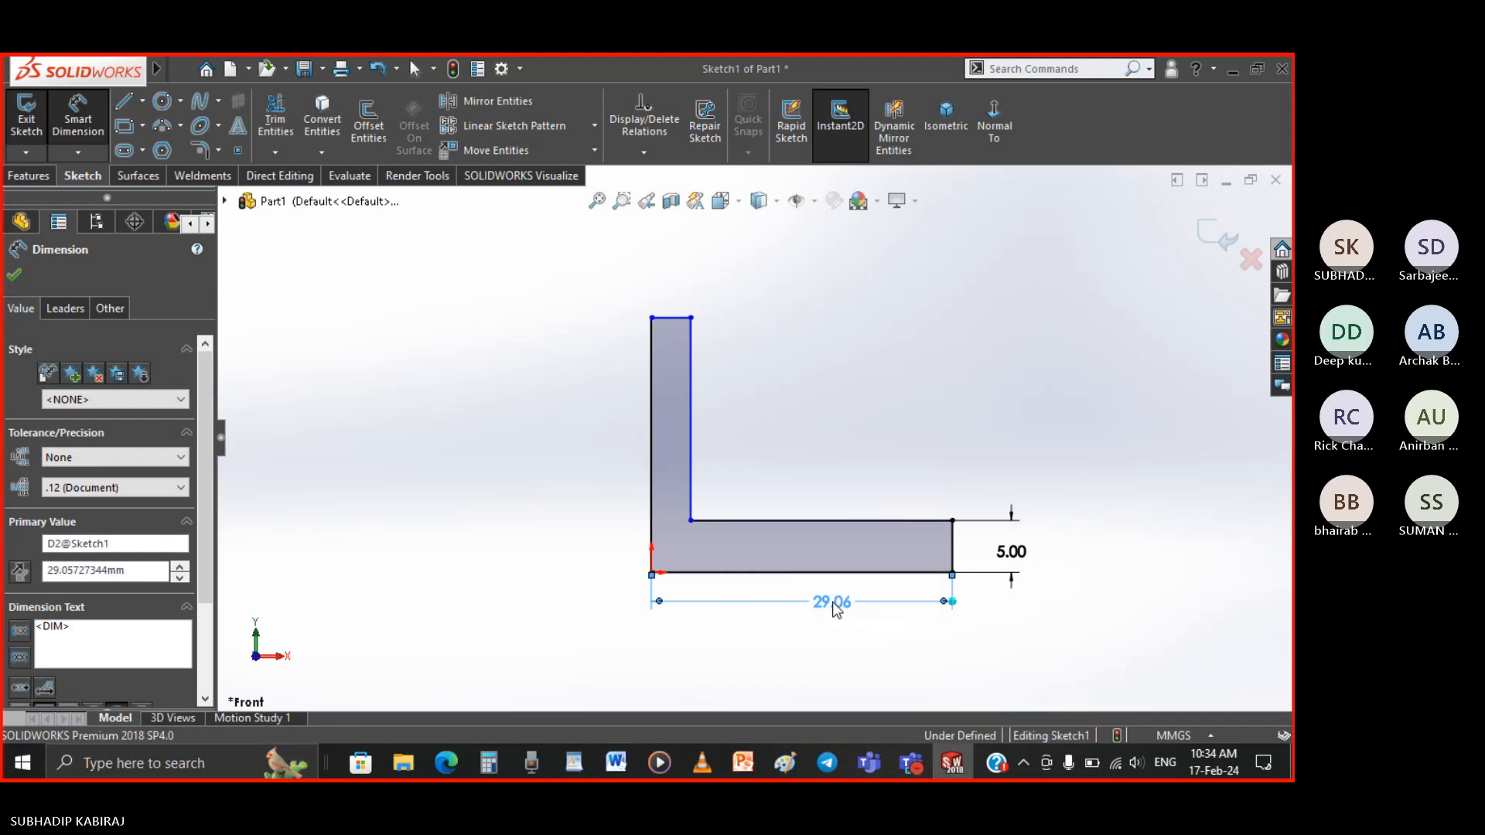
pyautogui.write('40')
pyautogui.press('Return')
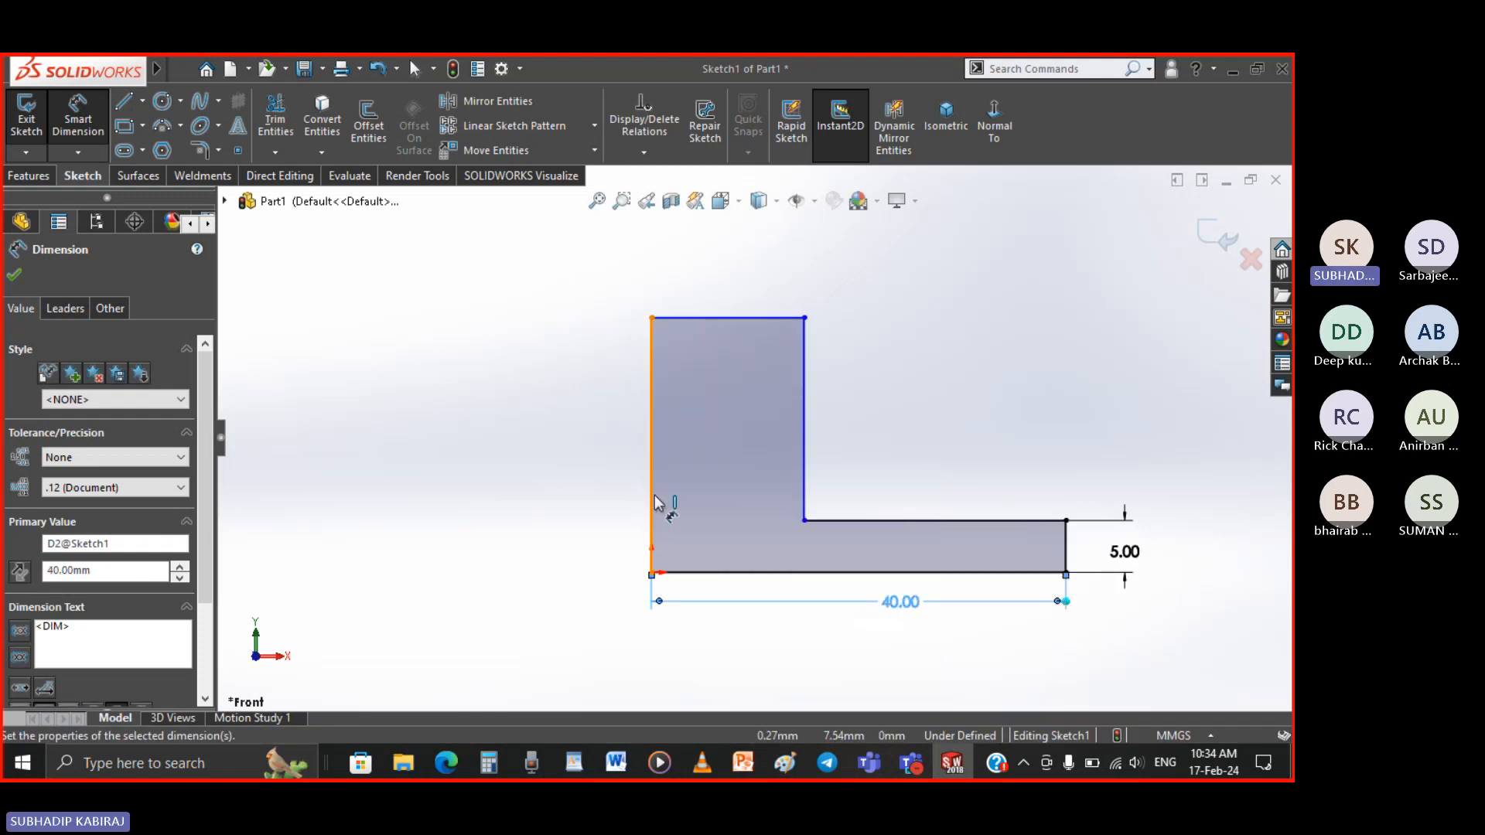
# Dimension the L-profile's outer vertical edge at 40 mm, taking the value from the bottom edge's dimension
pyautogui.click(654, 507)
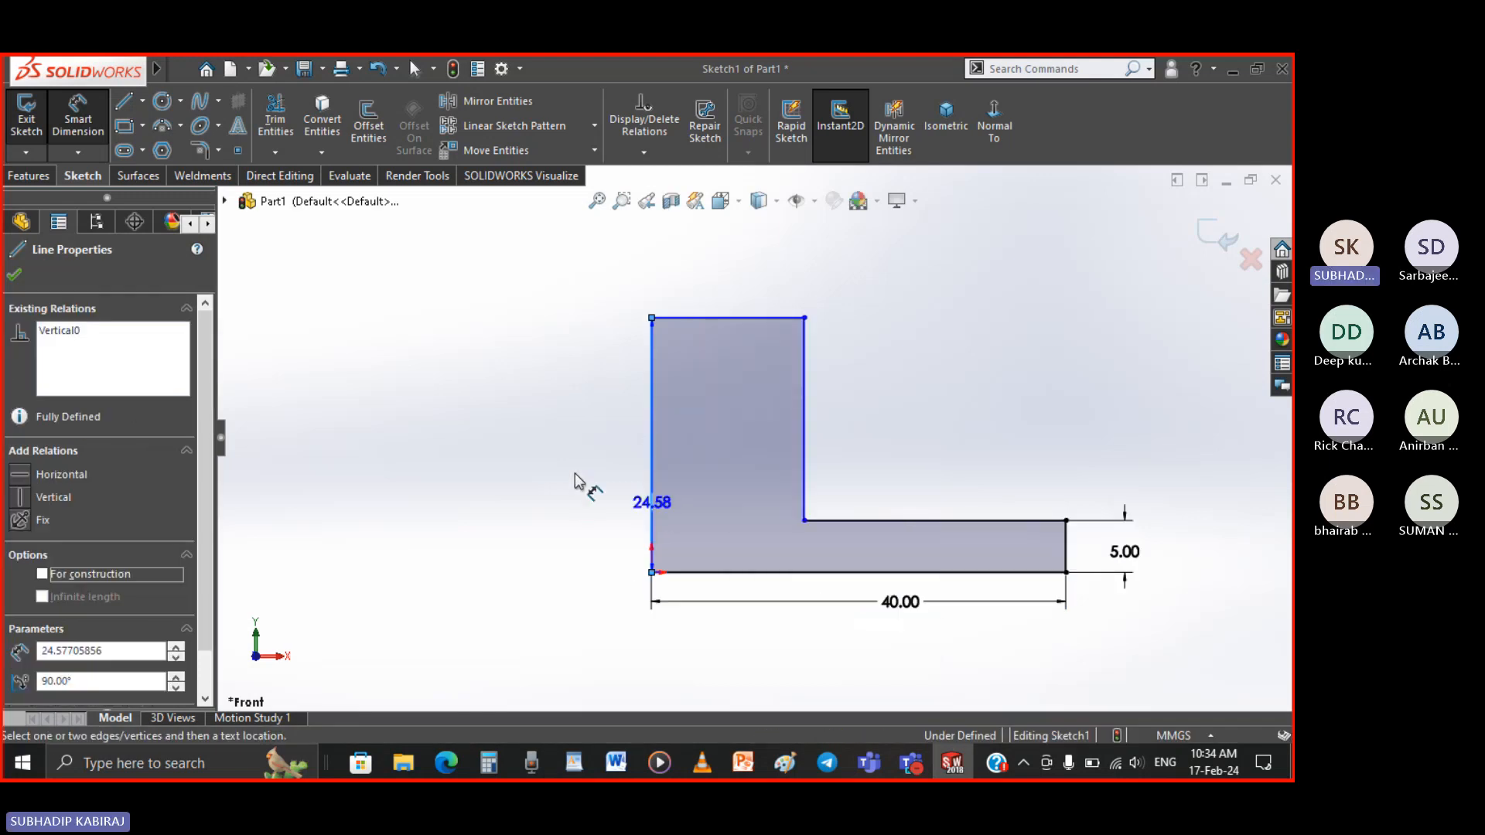
pyautogui.click(588, 458)
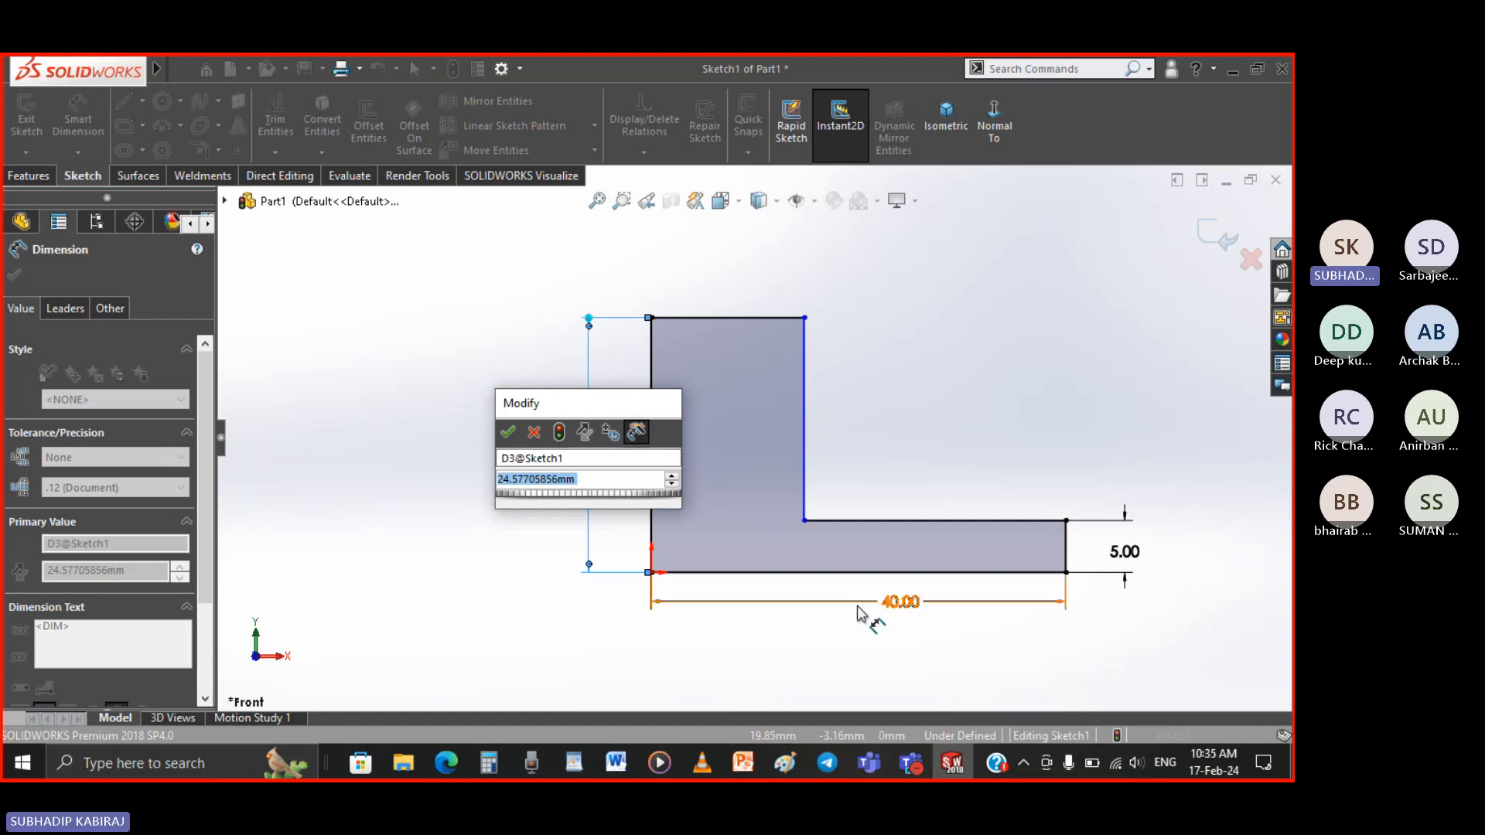
pyautogui.click(903, 605)
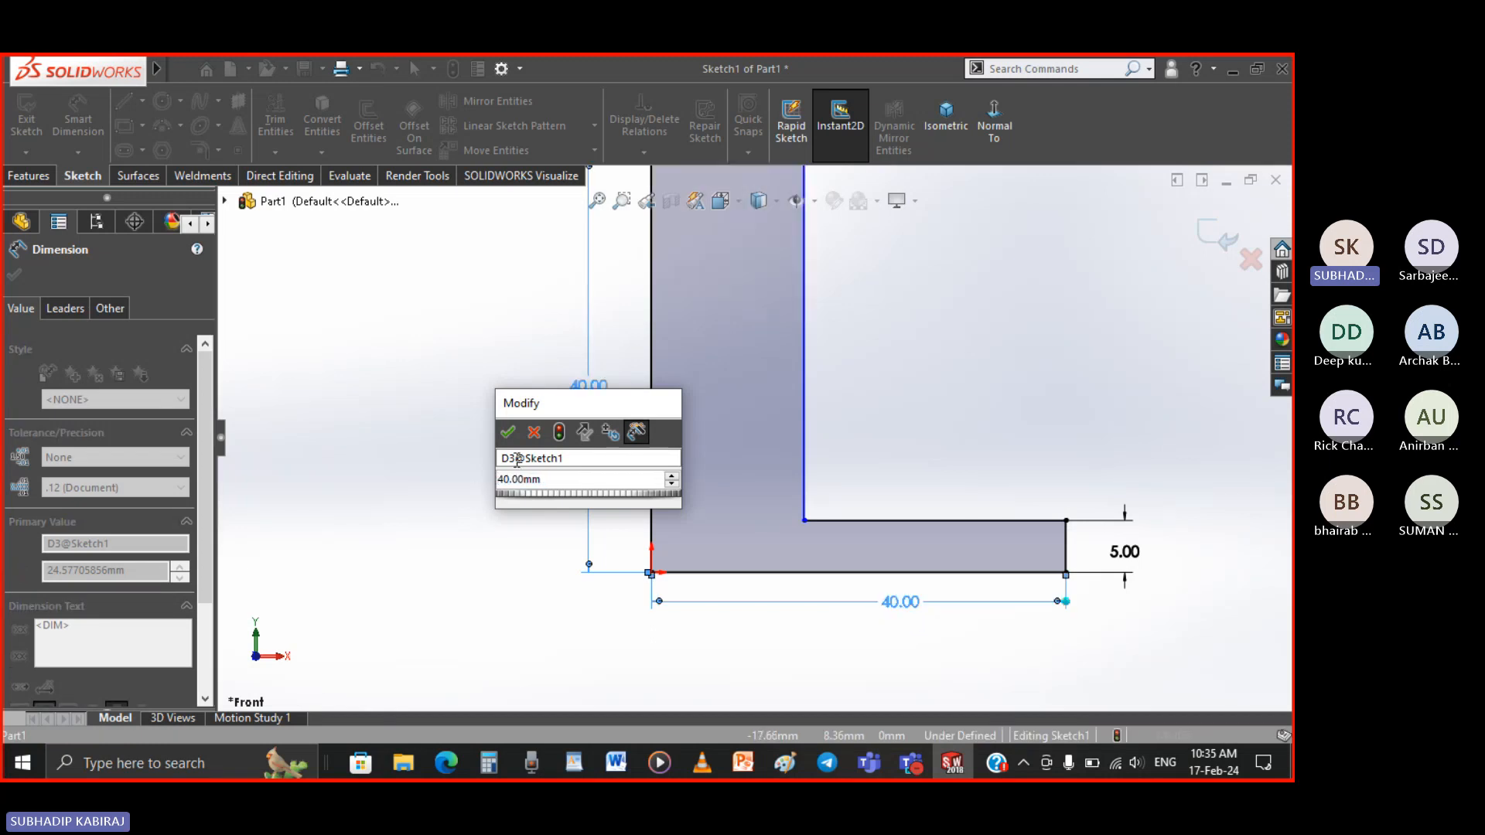
pyautogui.click(509, 432)
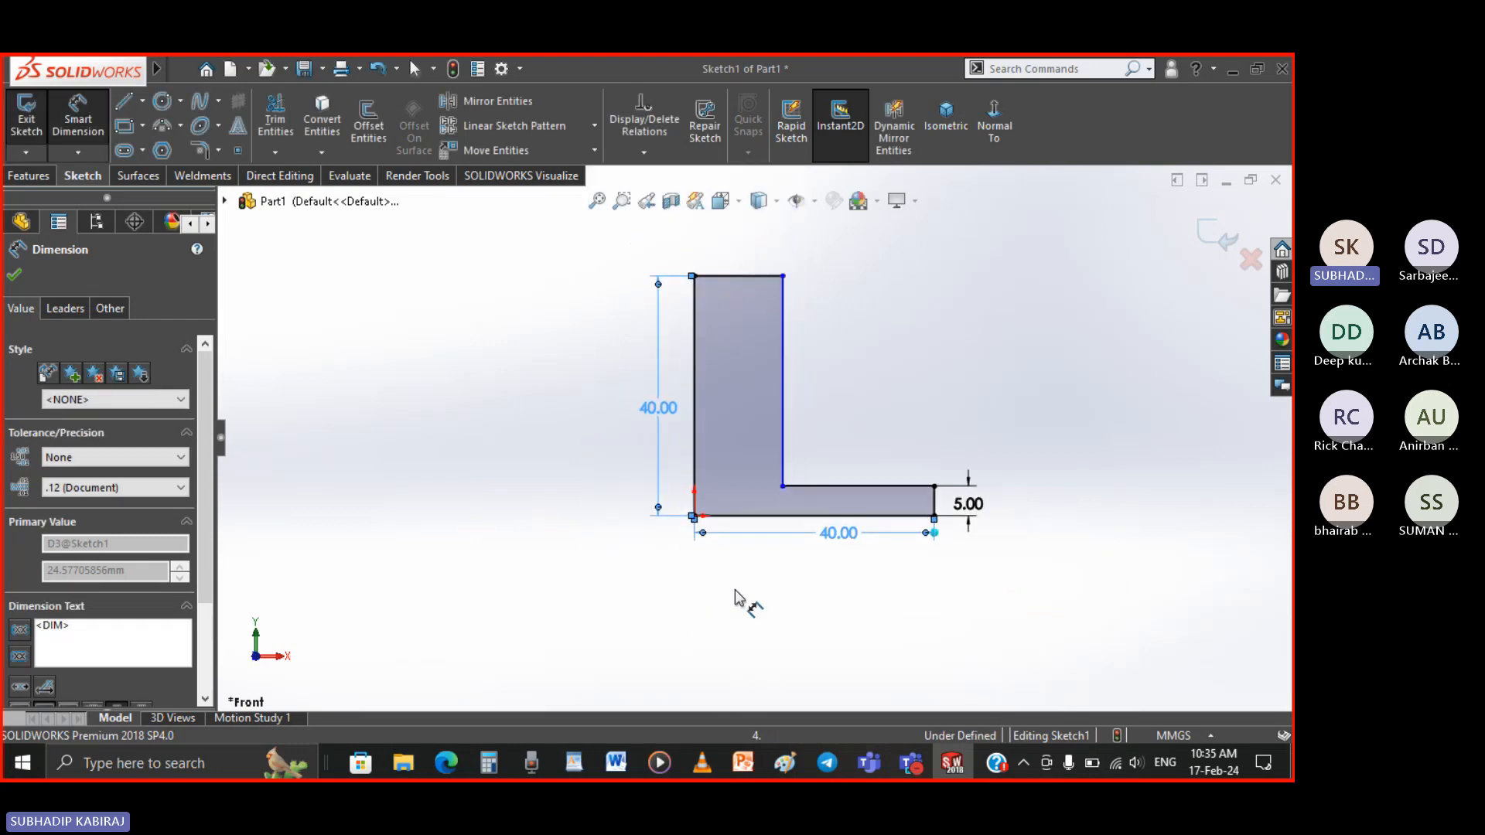
# Dimension the vertical leg's top edge at 5 mm, taking the value from the horizontal leg's thickness, and finish dimensioning
pyautogui.click(762, 276)
pyautogui.click(754, 248)
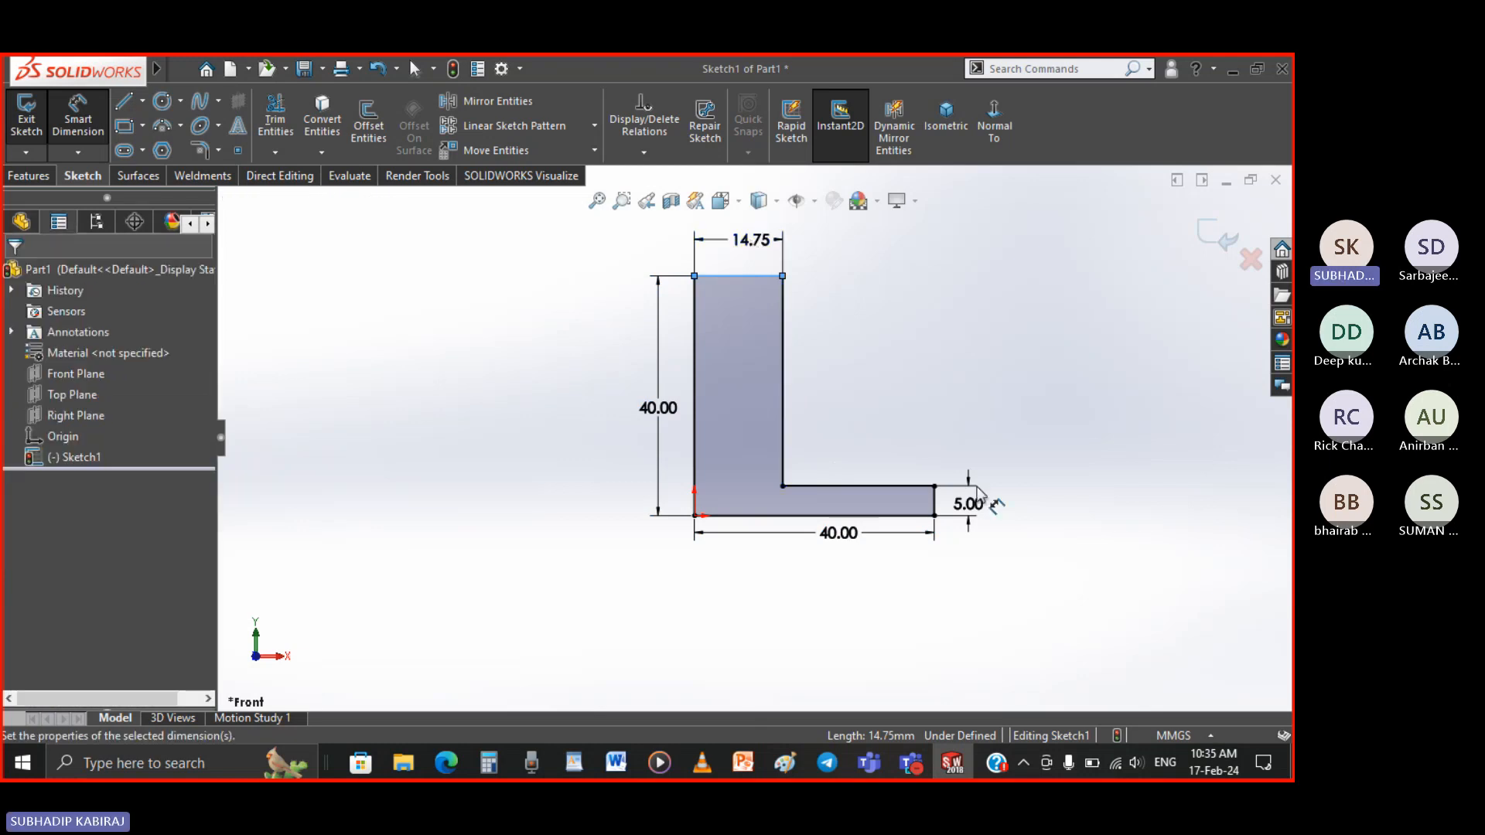
pyautogui.write('5.00mm')
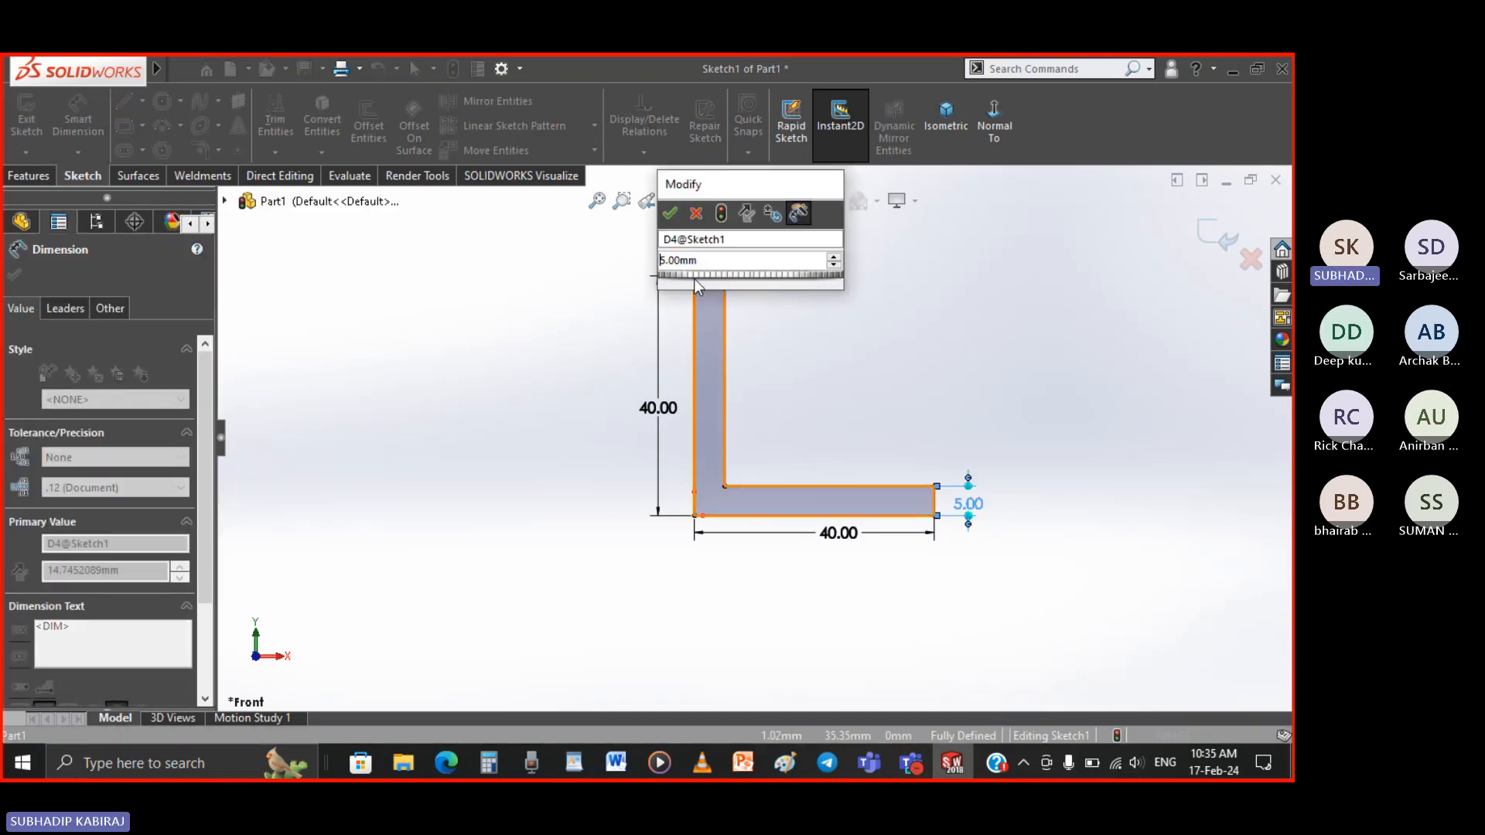
pyautogui.press('Return')
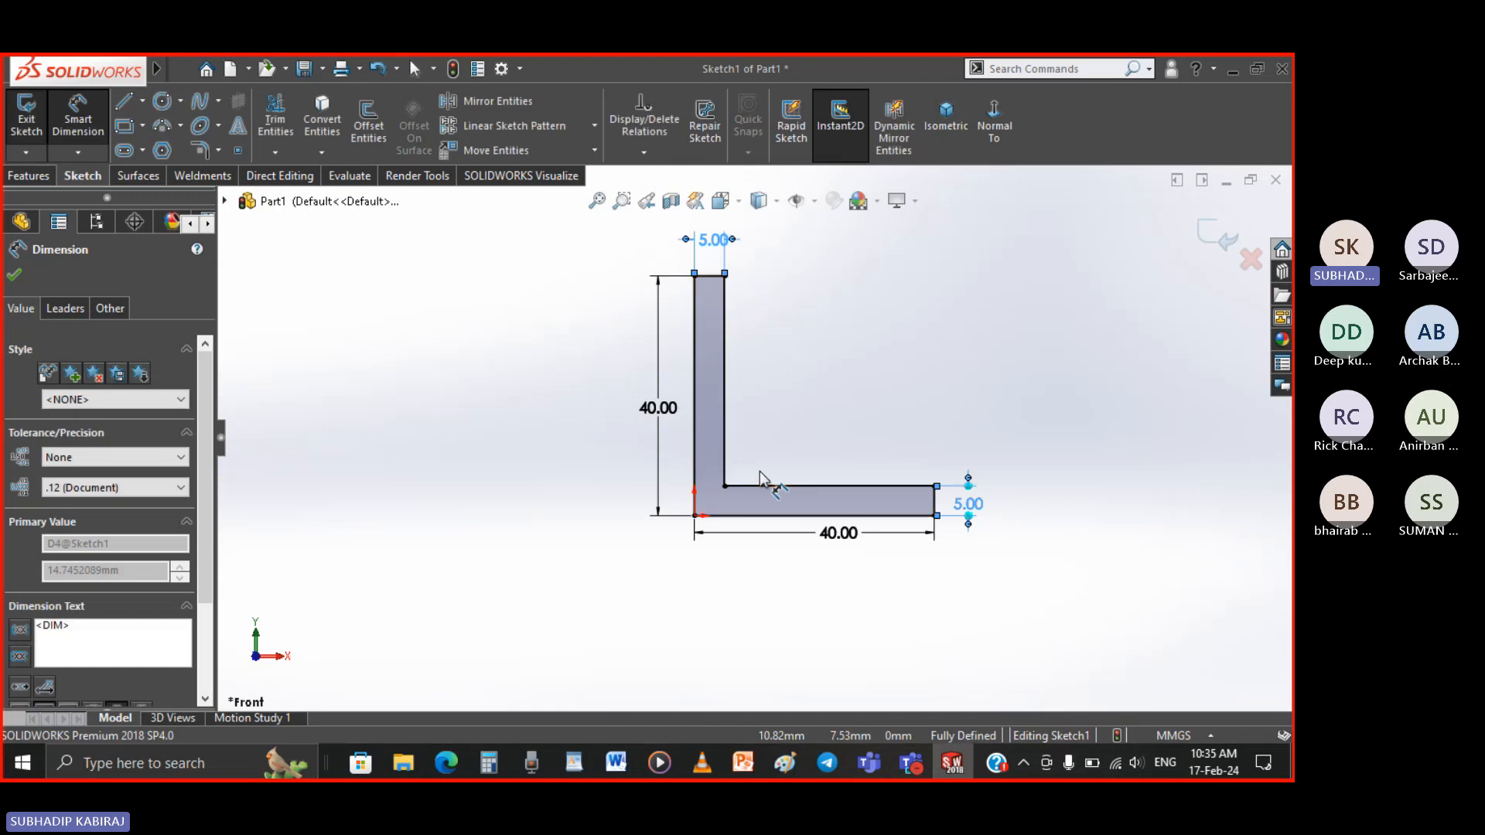
pyautogui.click(13, 275)
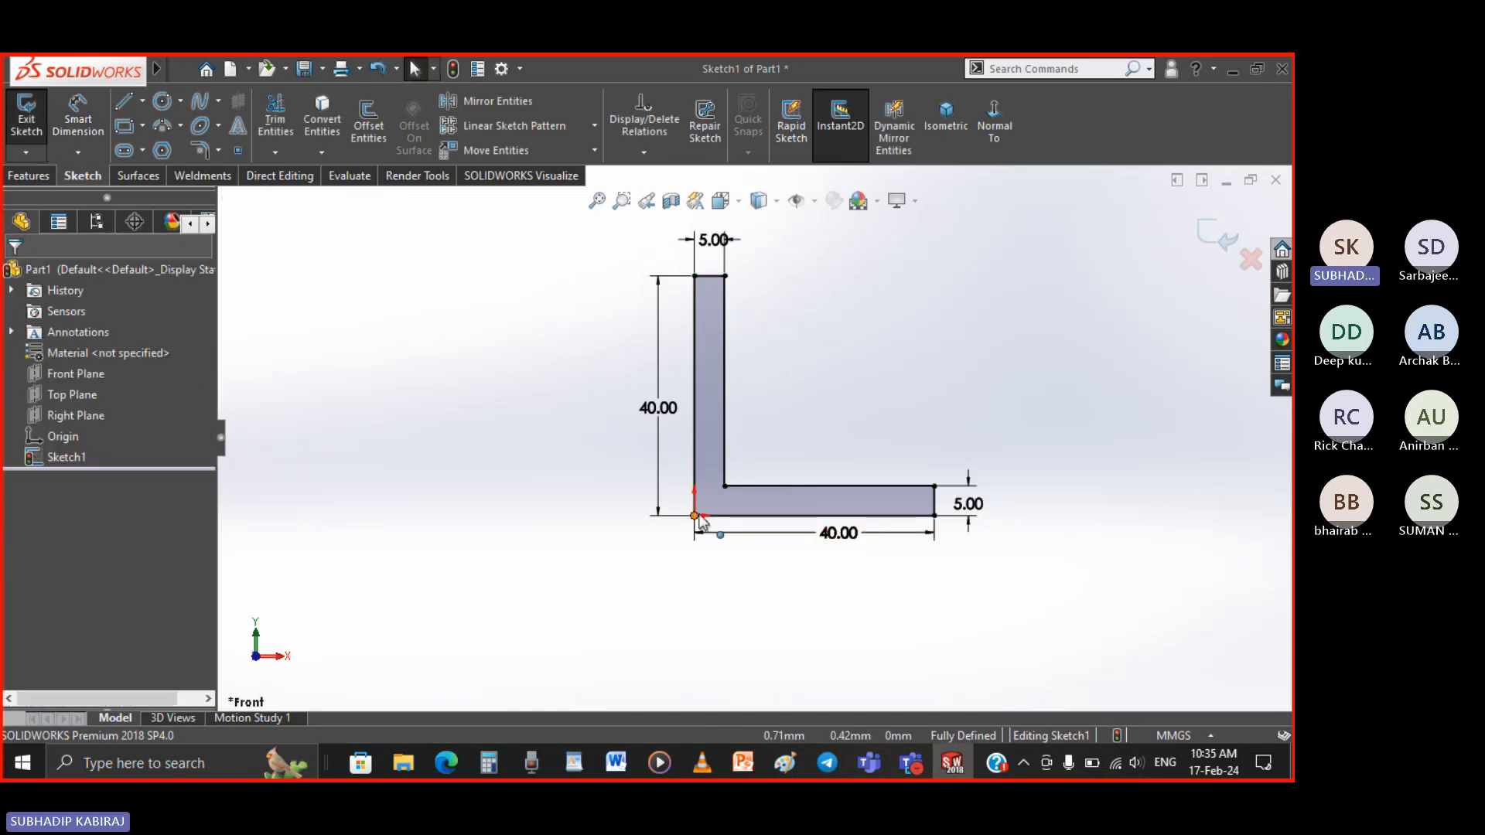
# Fillet the L-profile's outer corner at the origin with a 6.25 mm radius
pyautogui.click(200, 150)
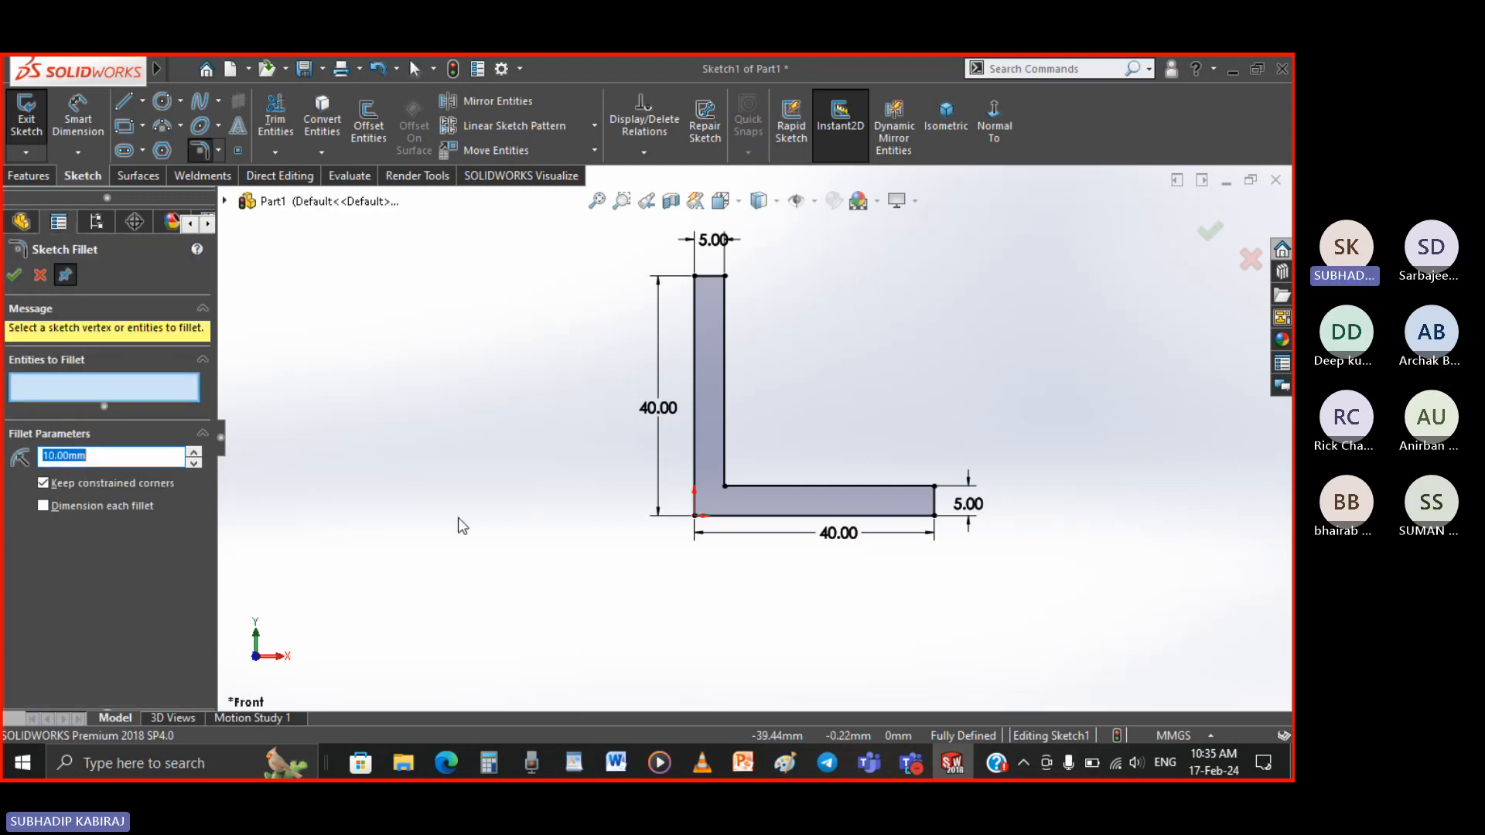
pyautogui.write('6.25')
pyautogui.click(730, 516)
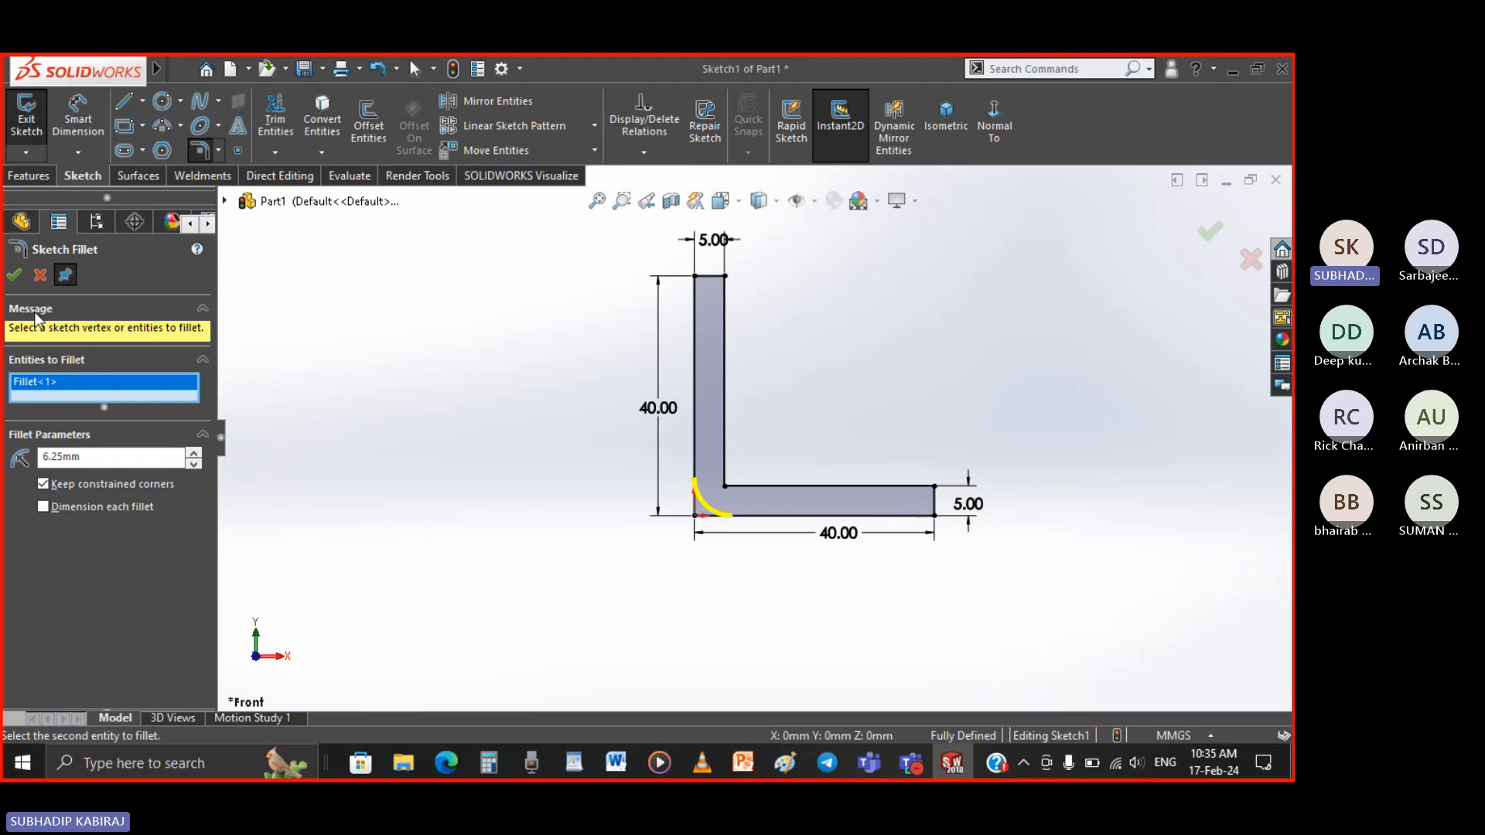
pyautogui.click(13, 277)
# Examine the profile's filleted corner and its radius dimension, and compare it with the isometric assembly view in the wheel support PDF
pyautogui.scroll(-5, 735, 523)
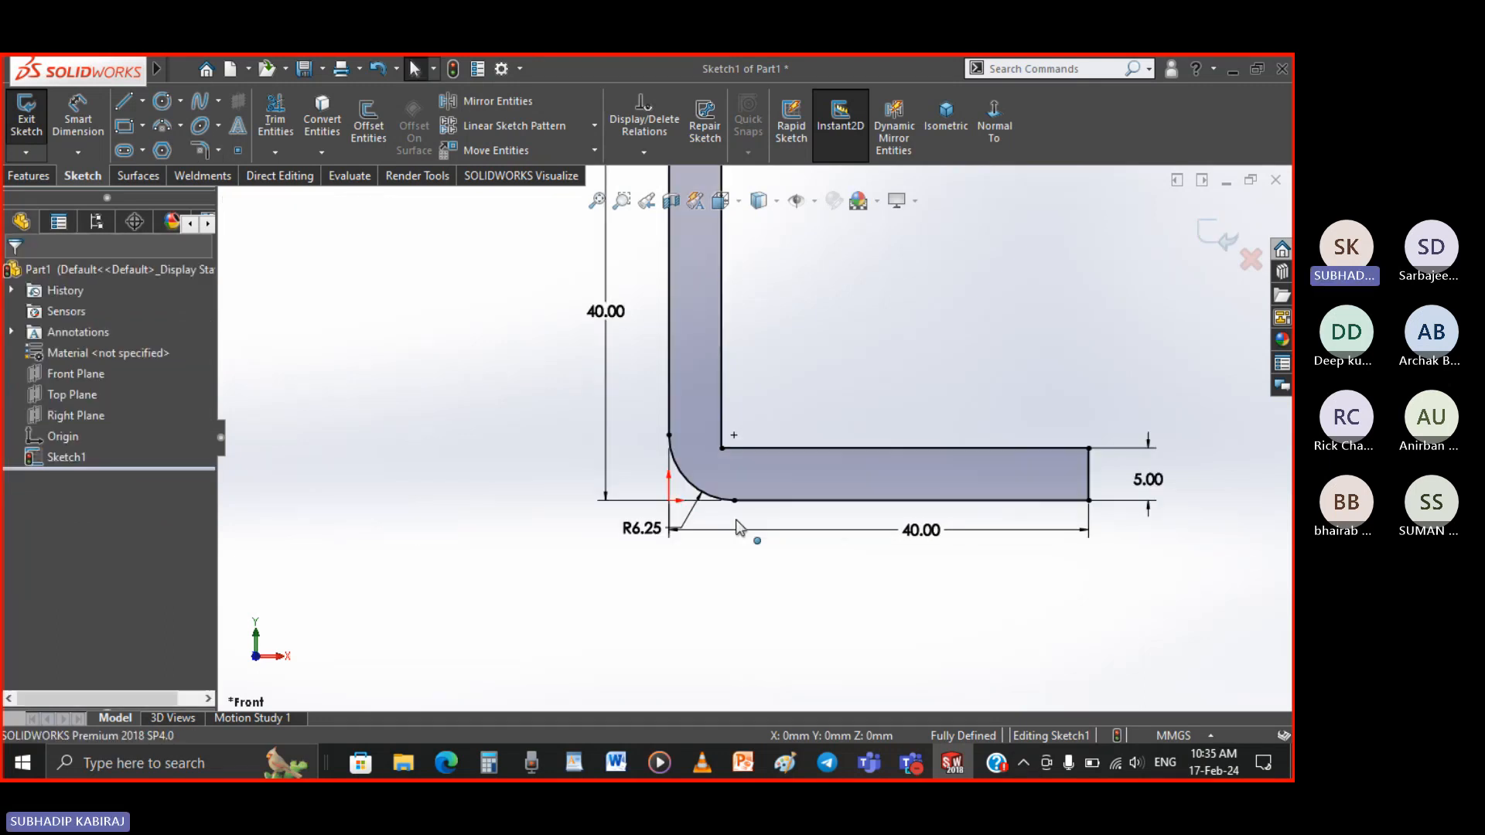
pyautogui.scroll(-2, 580, 523)
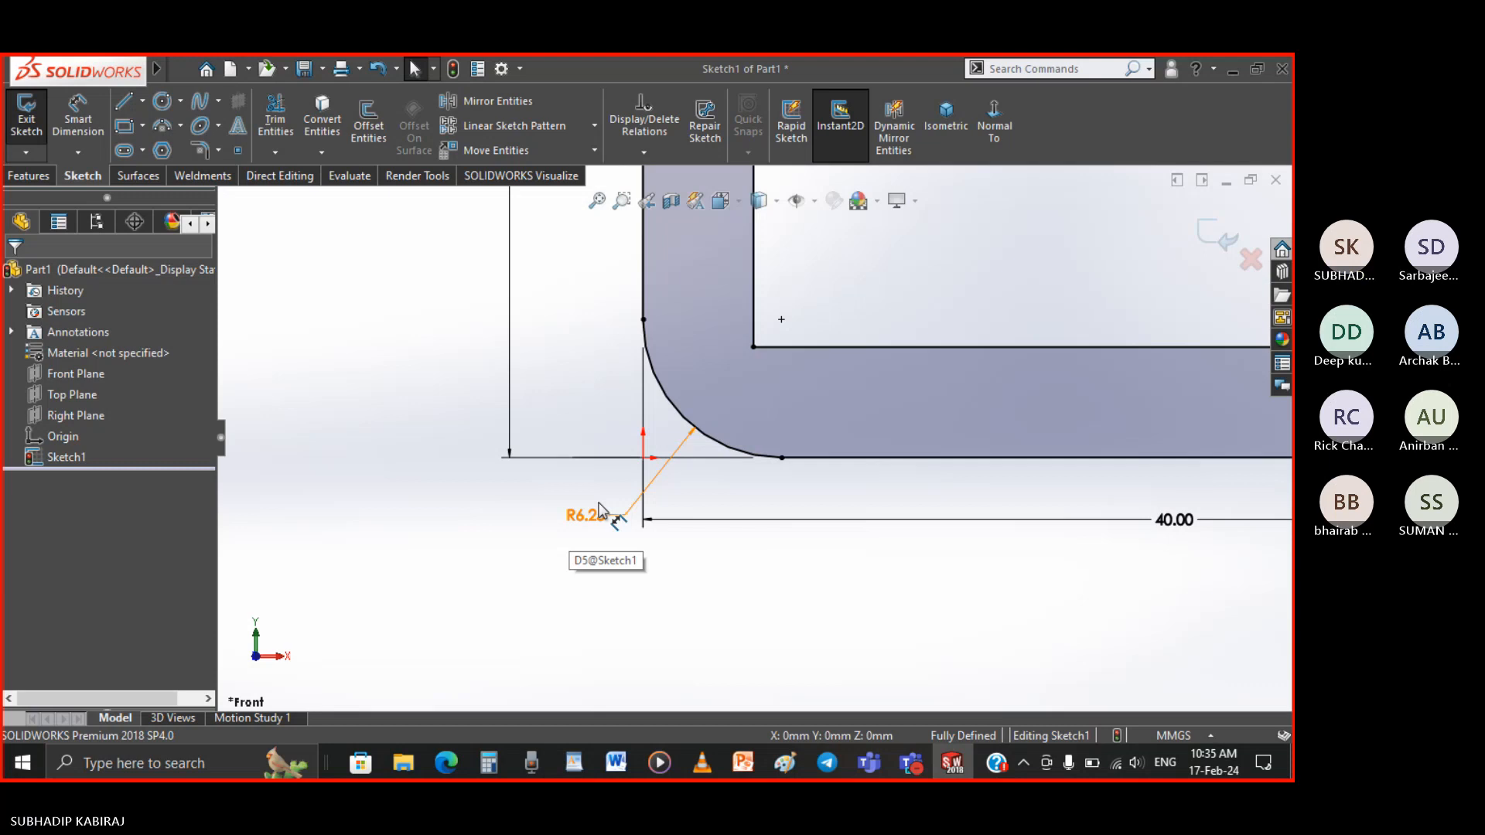
pyautogui.scroll(5, 600, 509)
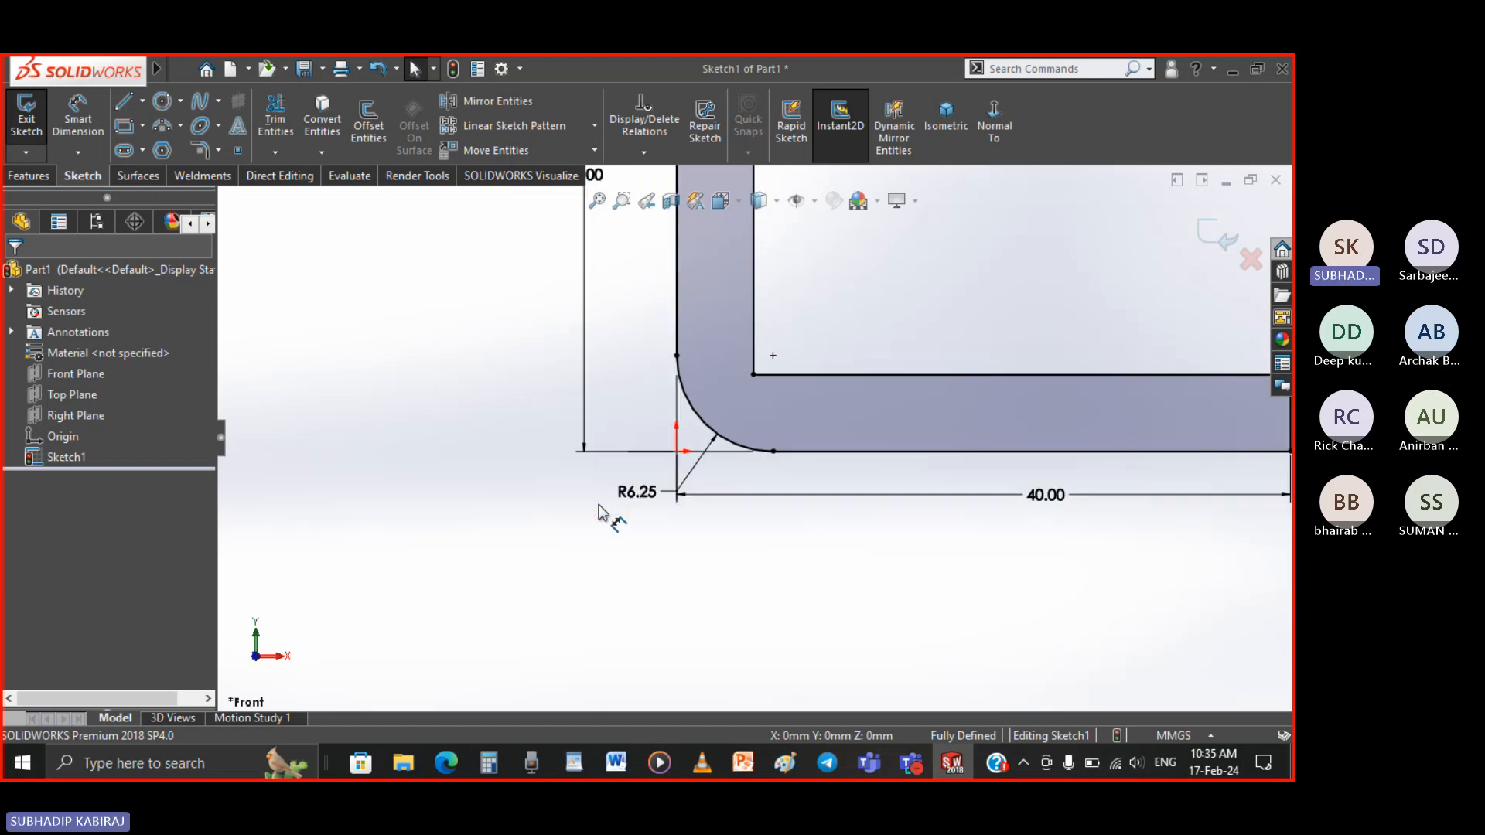
pyautogui.scroll(2, 751, 433)
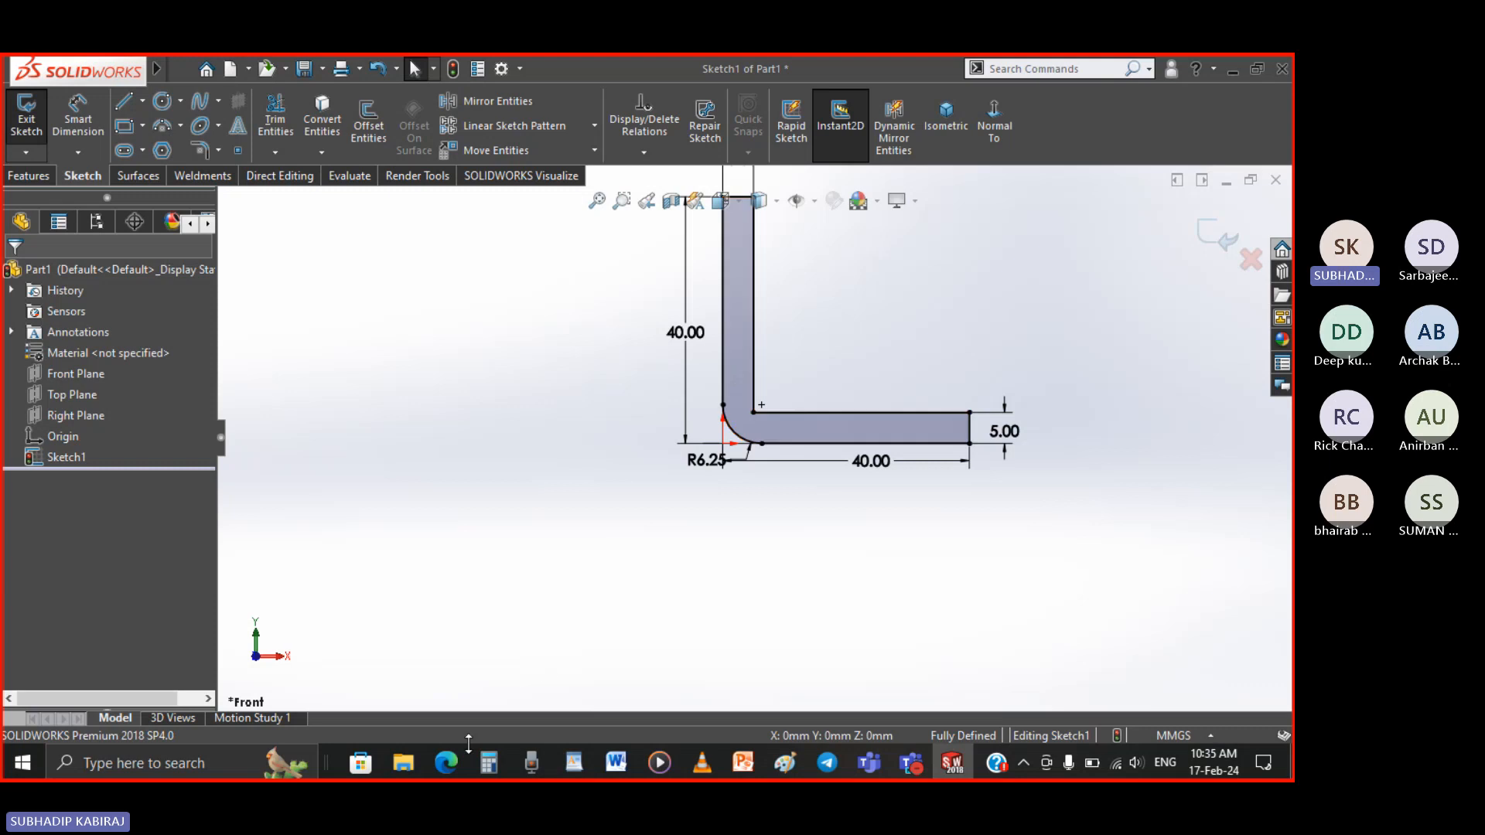
pyautogui.click(447, 763)
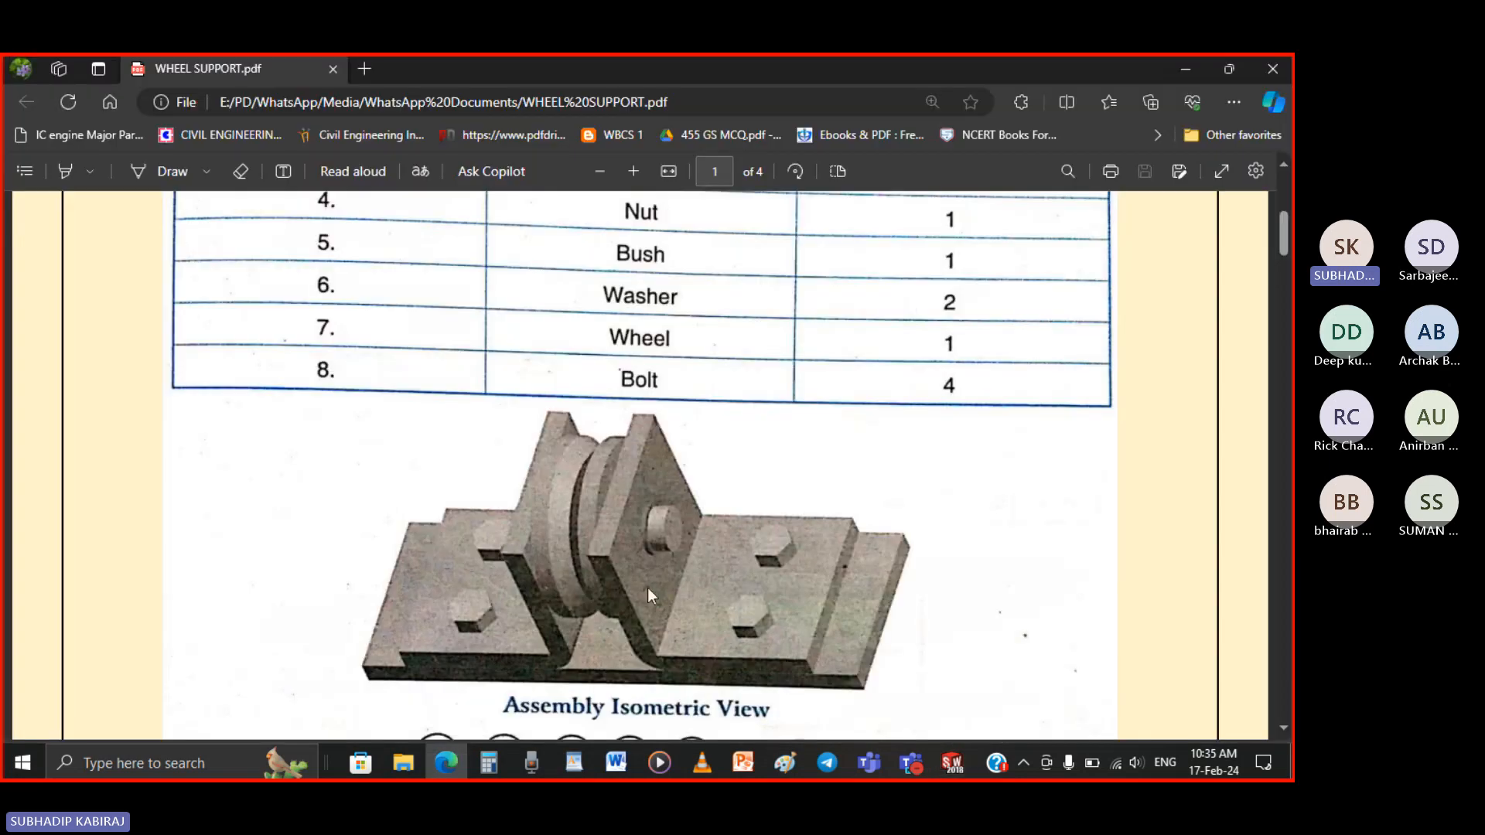
pyautogui.click(952, 764)
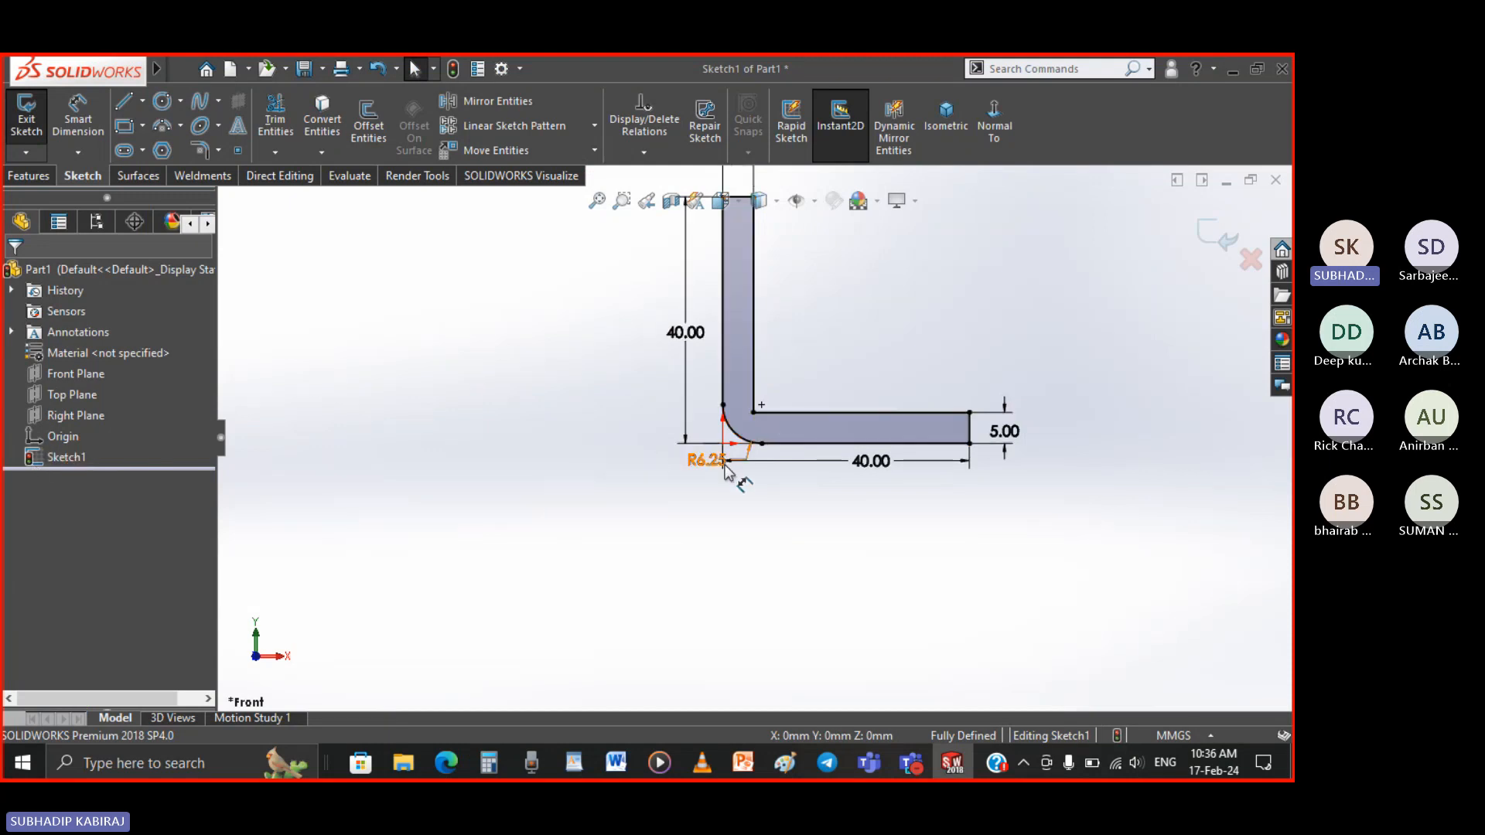
pyautogui.scroll(-3, 727, 469)
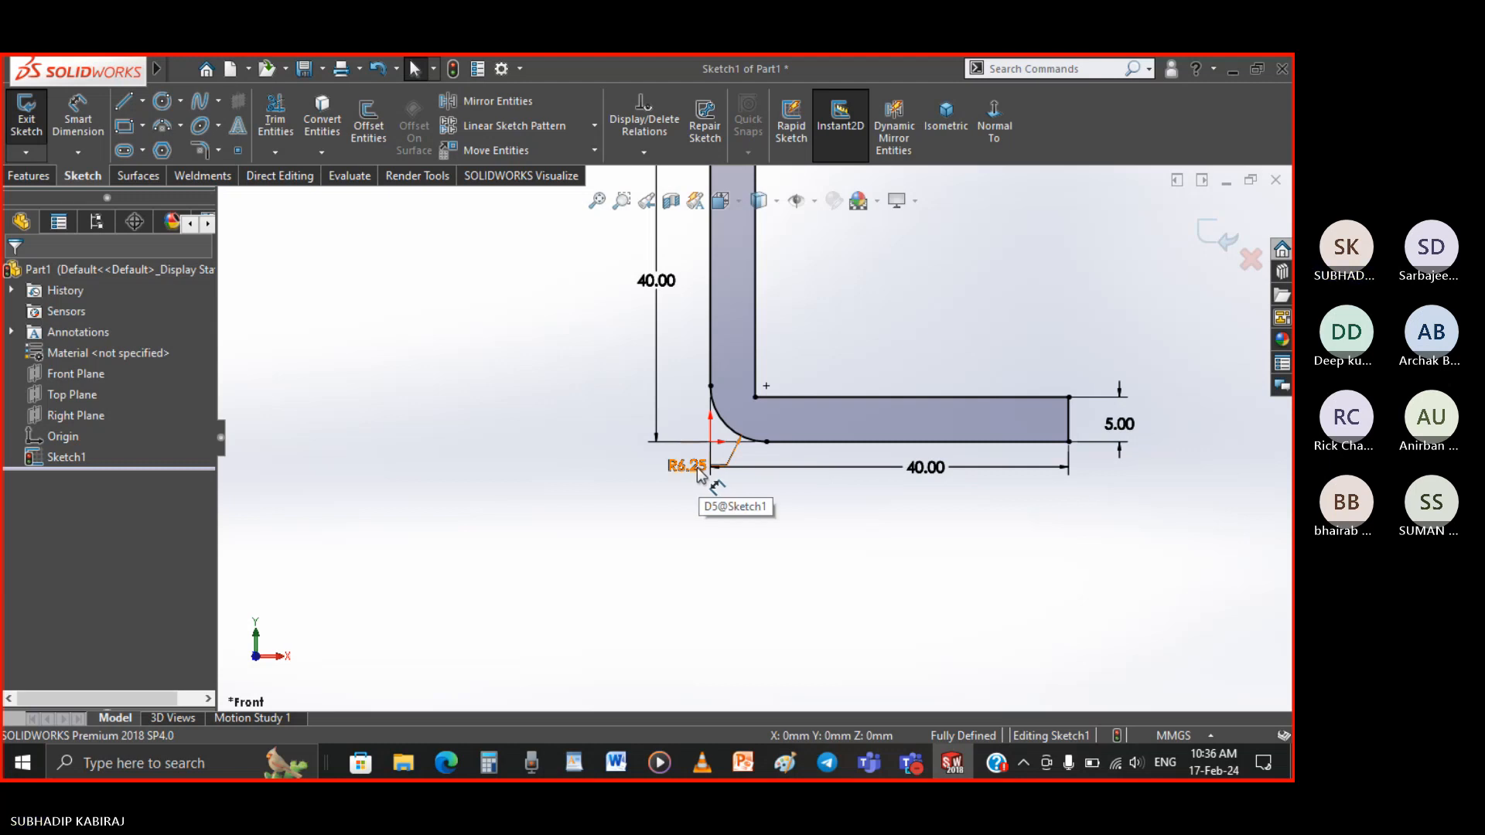
pyautogui.scroll(-3, 699, 474)
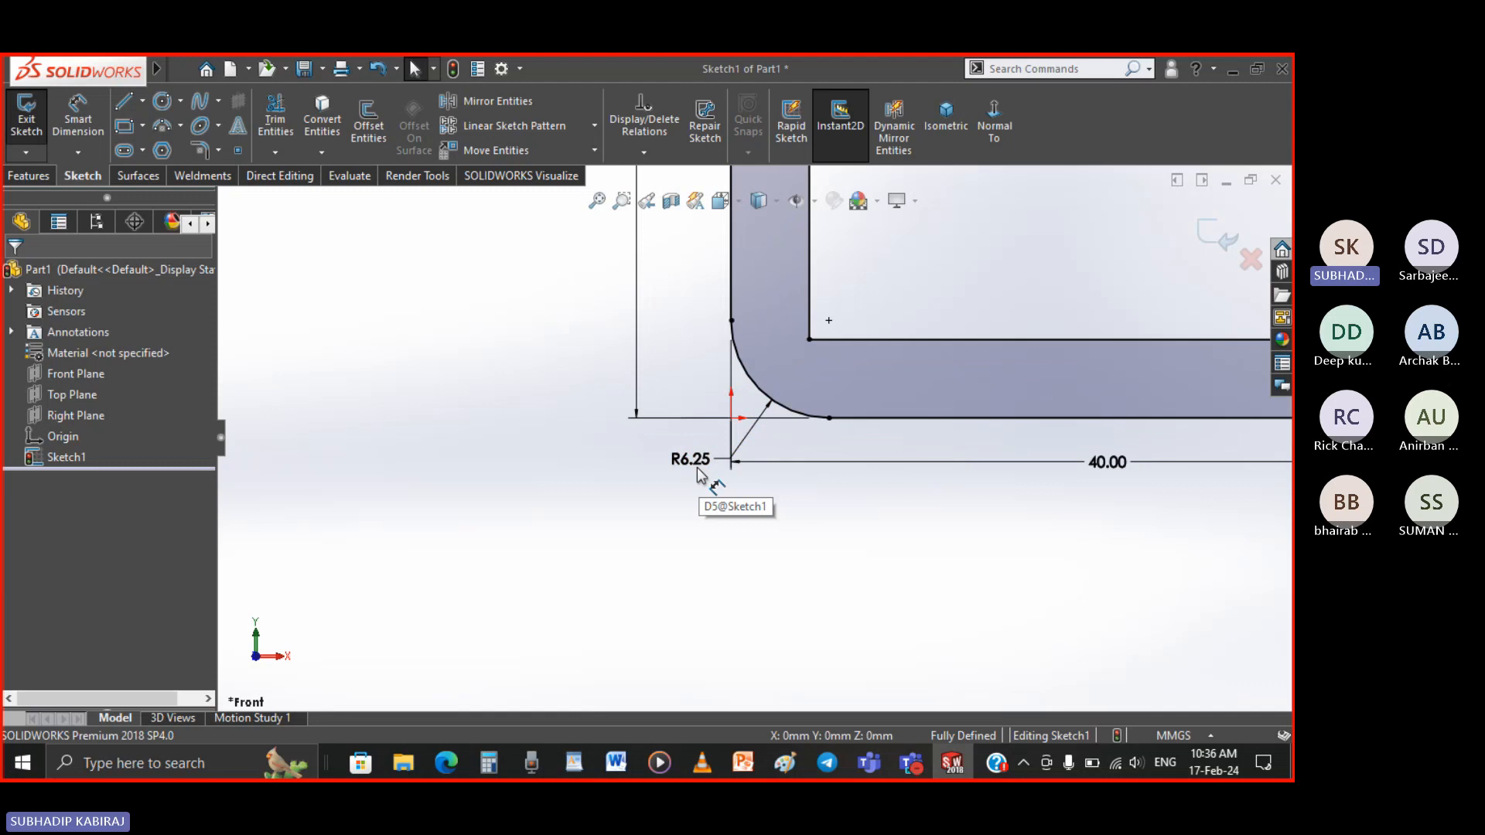
pyautogui.scroll(4, 698, 474)
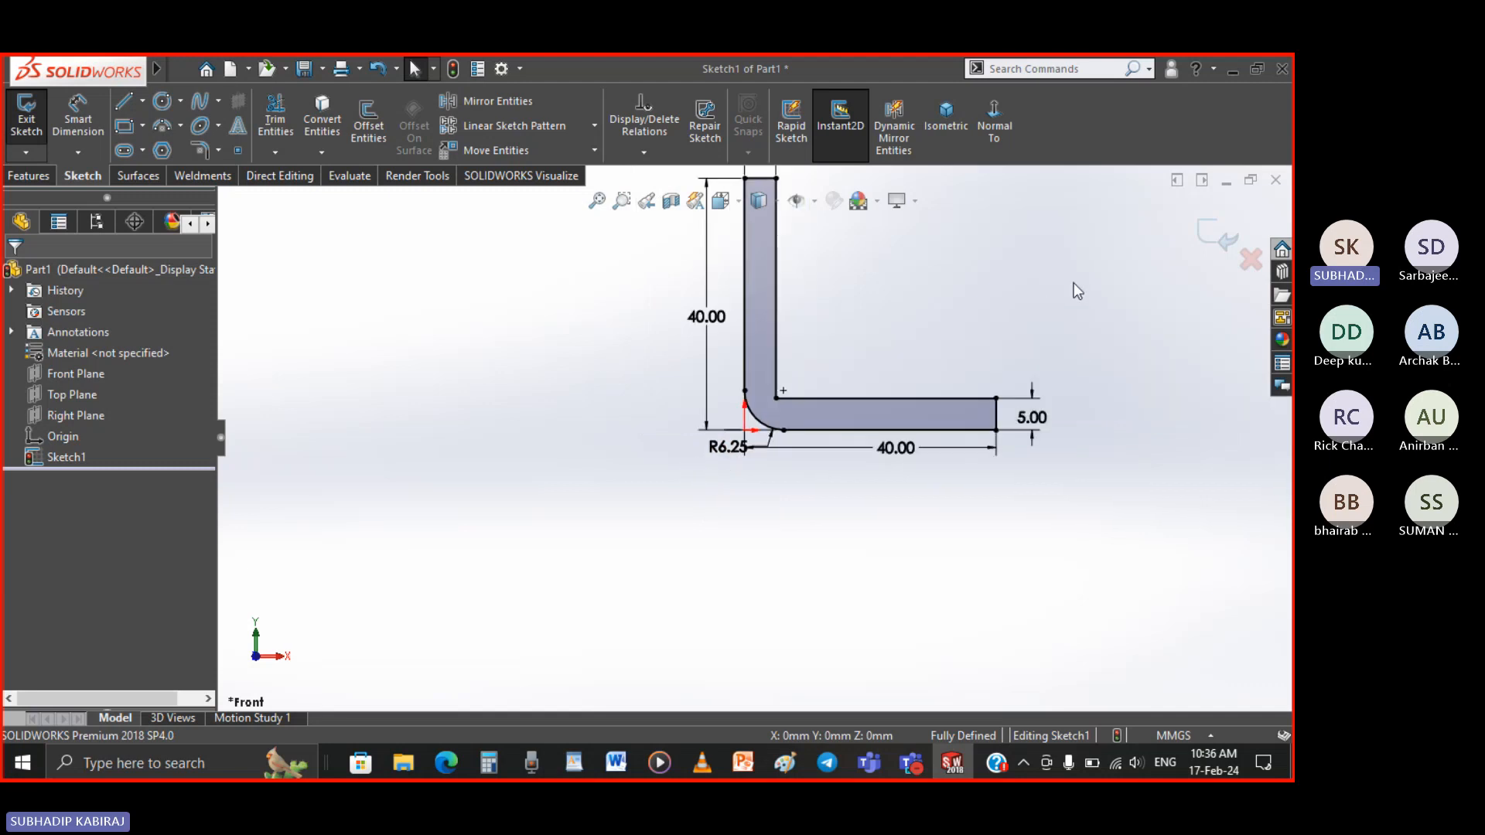
# Finish the sketch and extrude the L-profile 40 mm as a boss with the Mid Plane end condition
pyautogui.click(1217, 235)
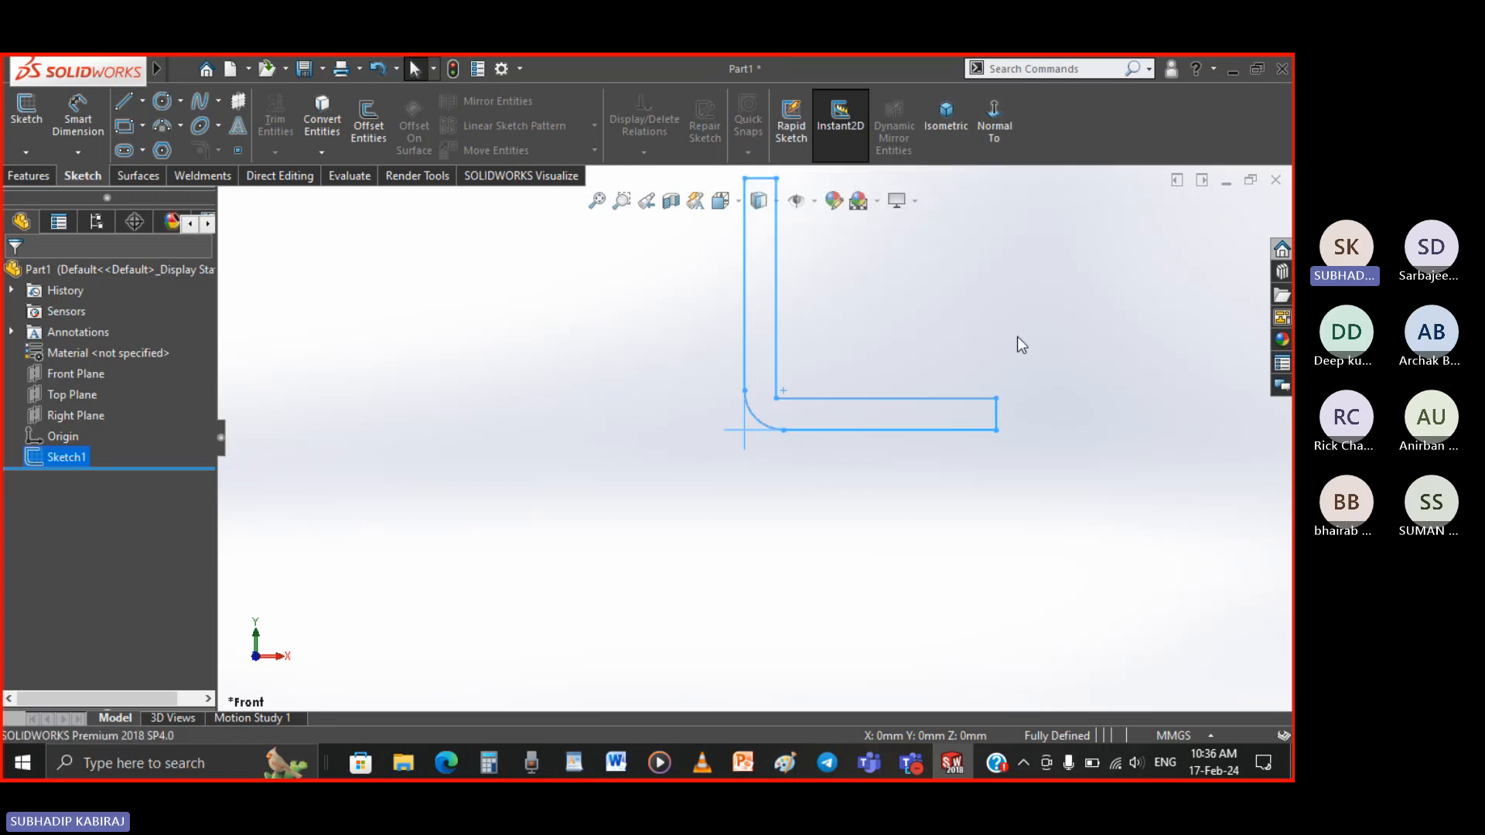
pyautogui.hotkey('ctrl', '7')
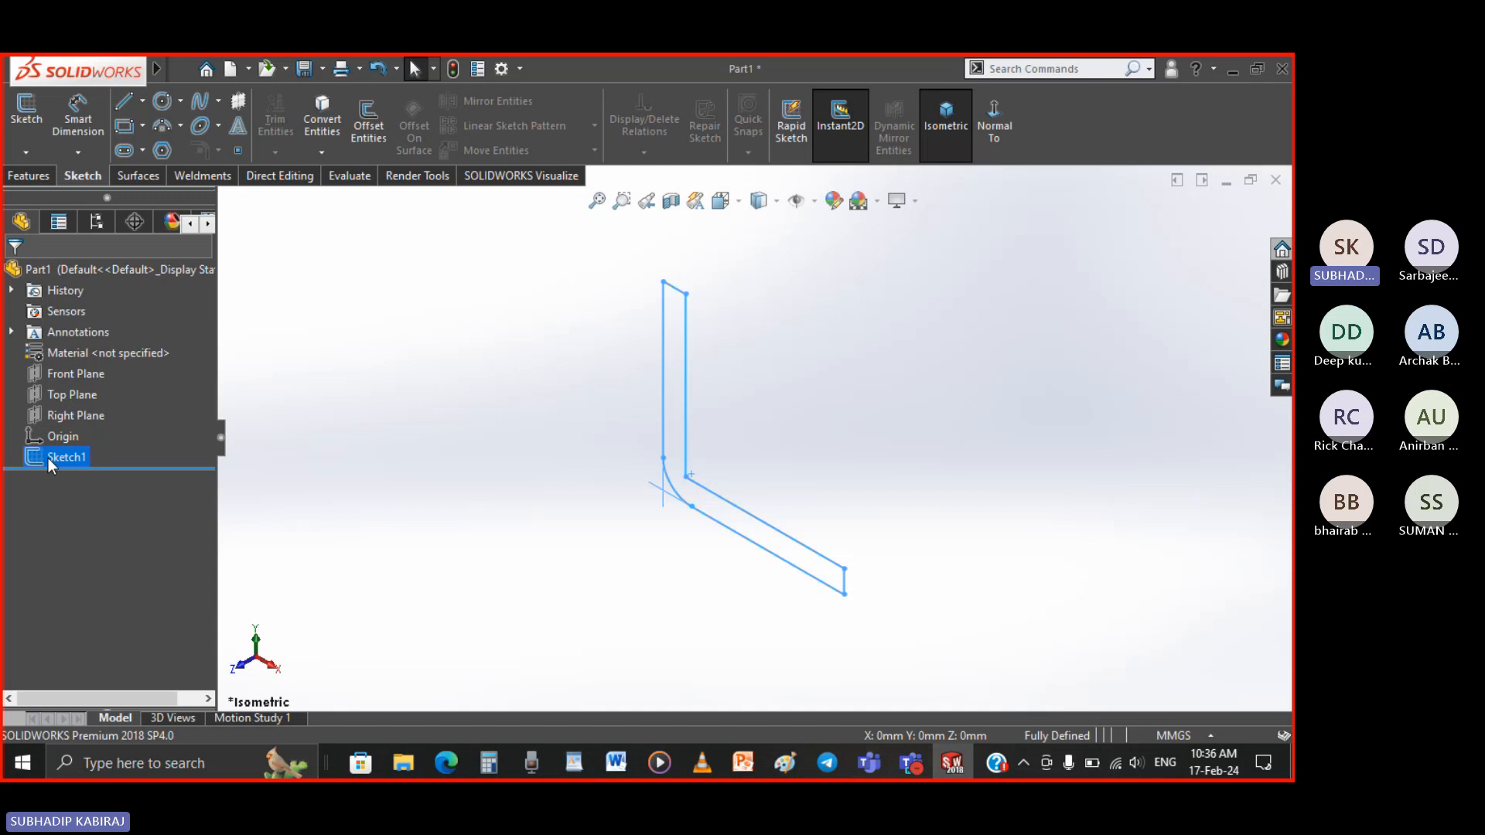
pyautogui.click(39, 173)
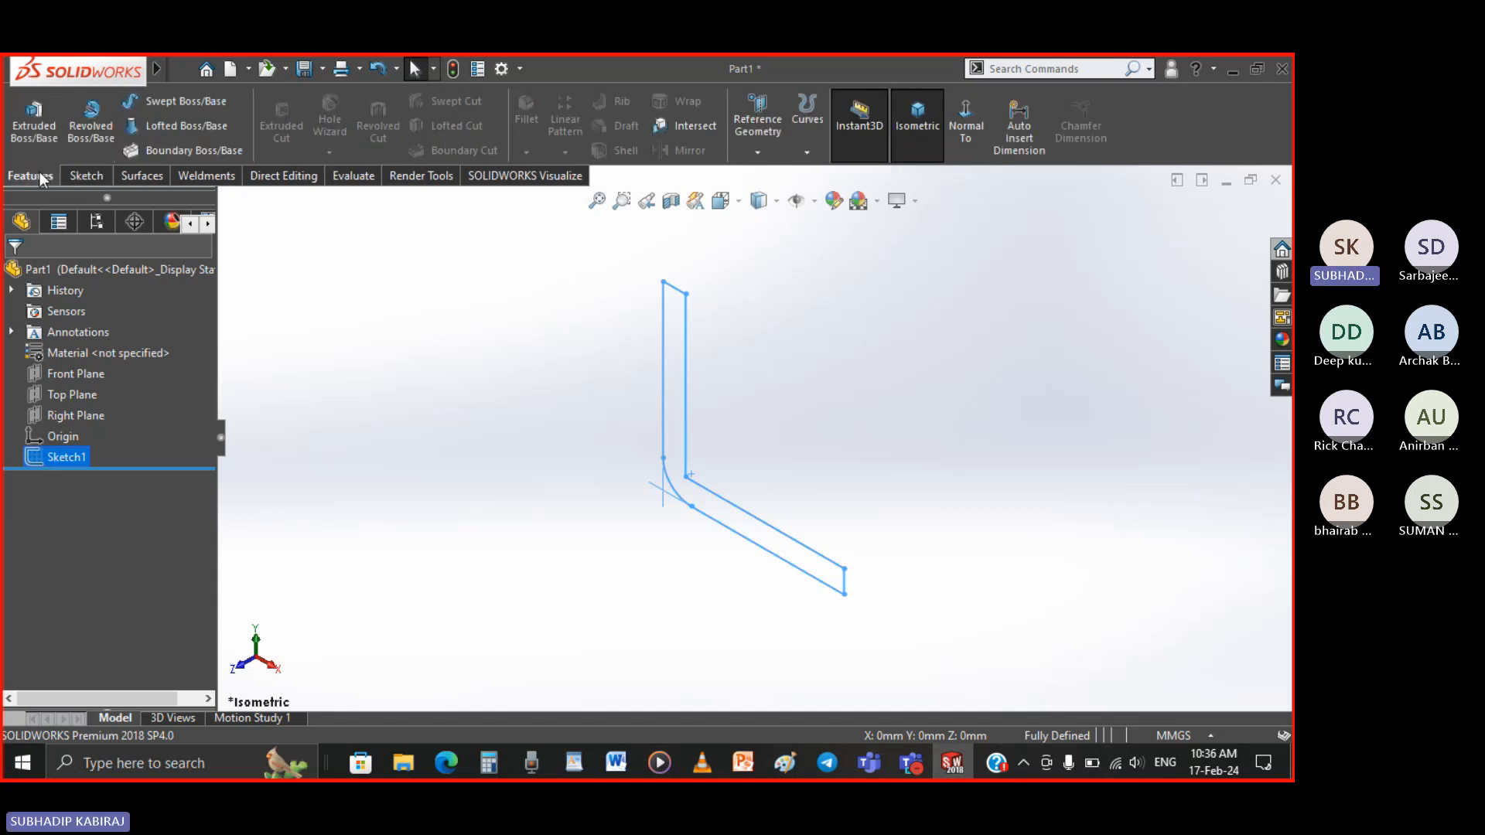
pyautogui.click(46, 118)
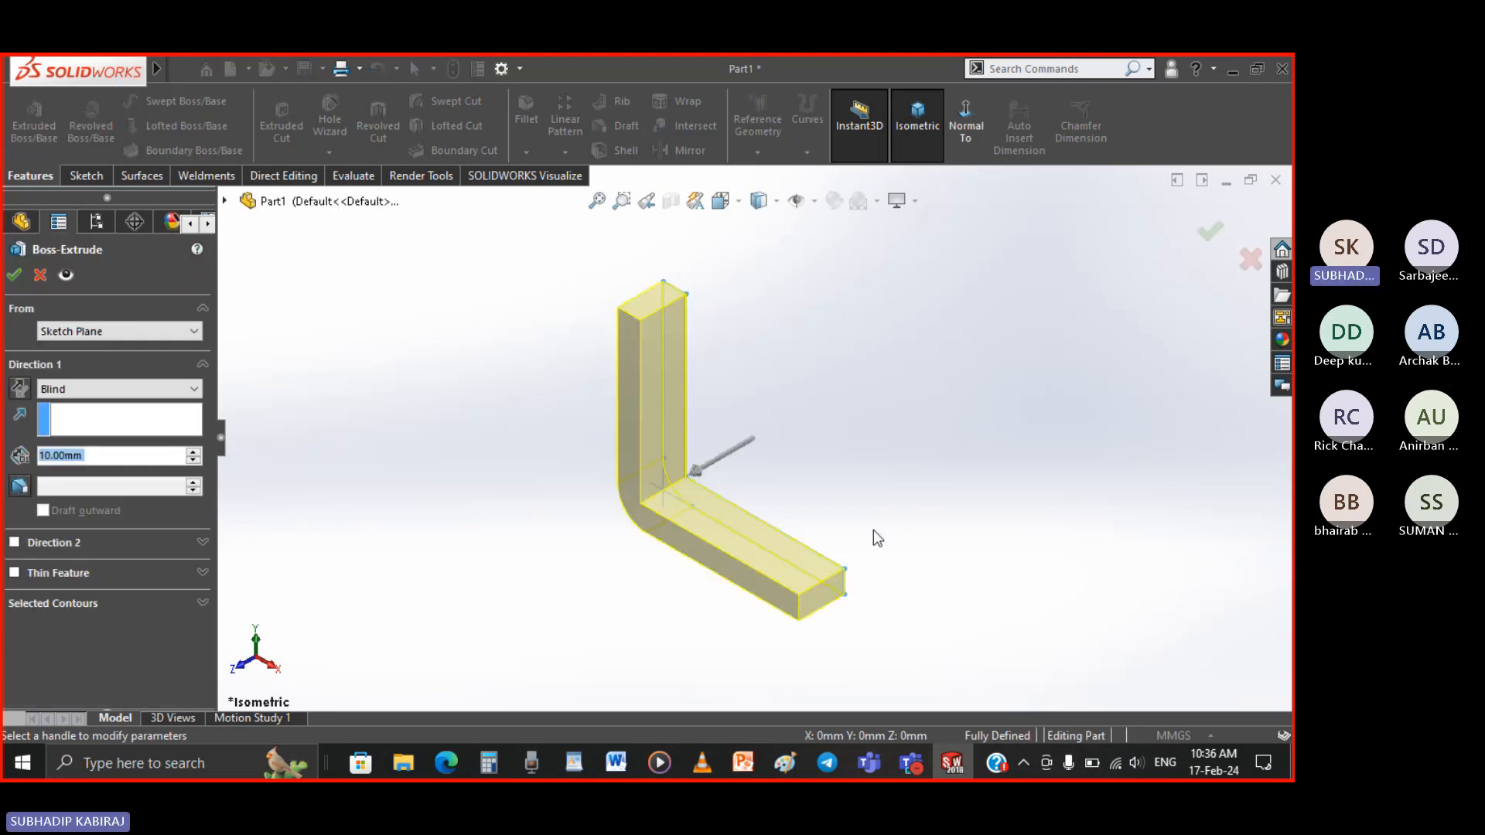
pyautogui.click(153, 388)
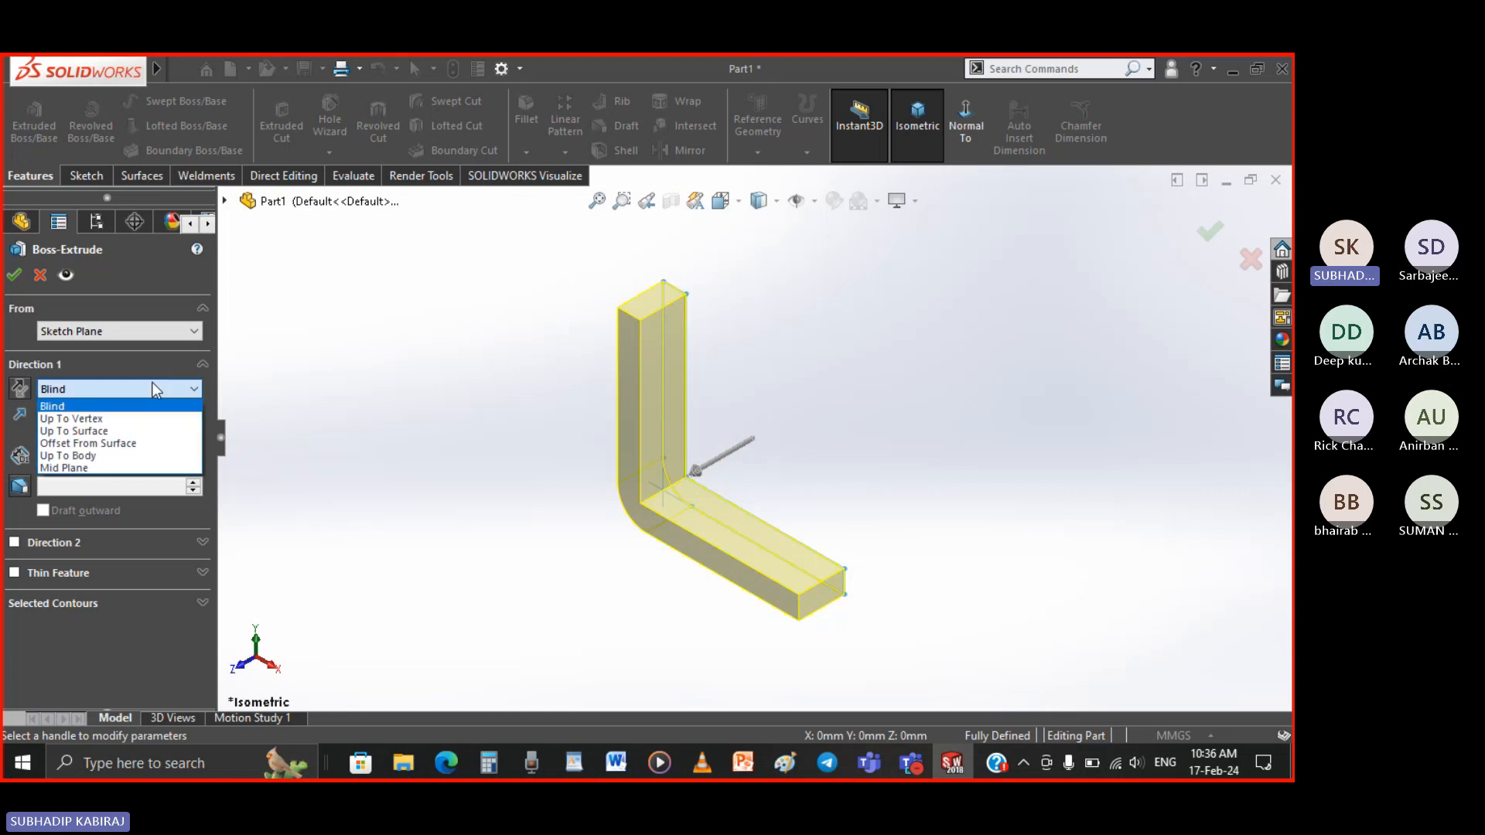
pyautogui.click(109, 469)
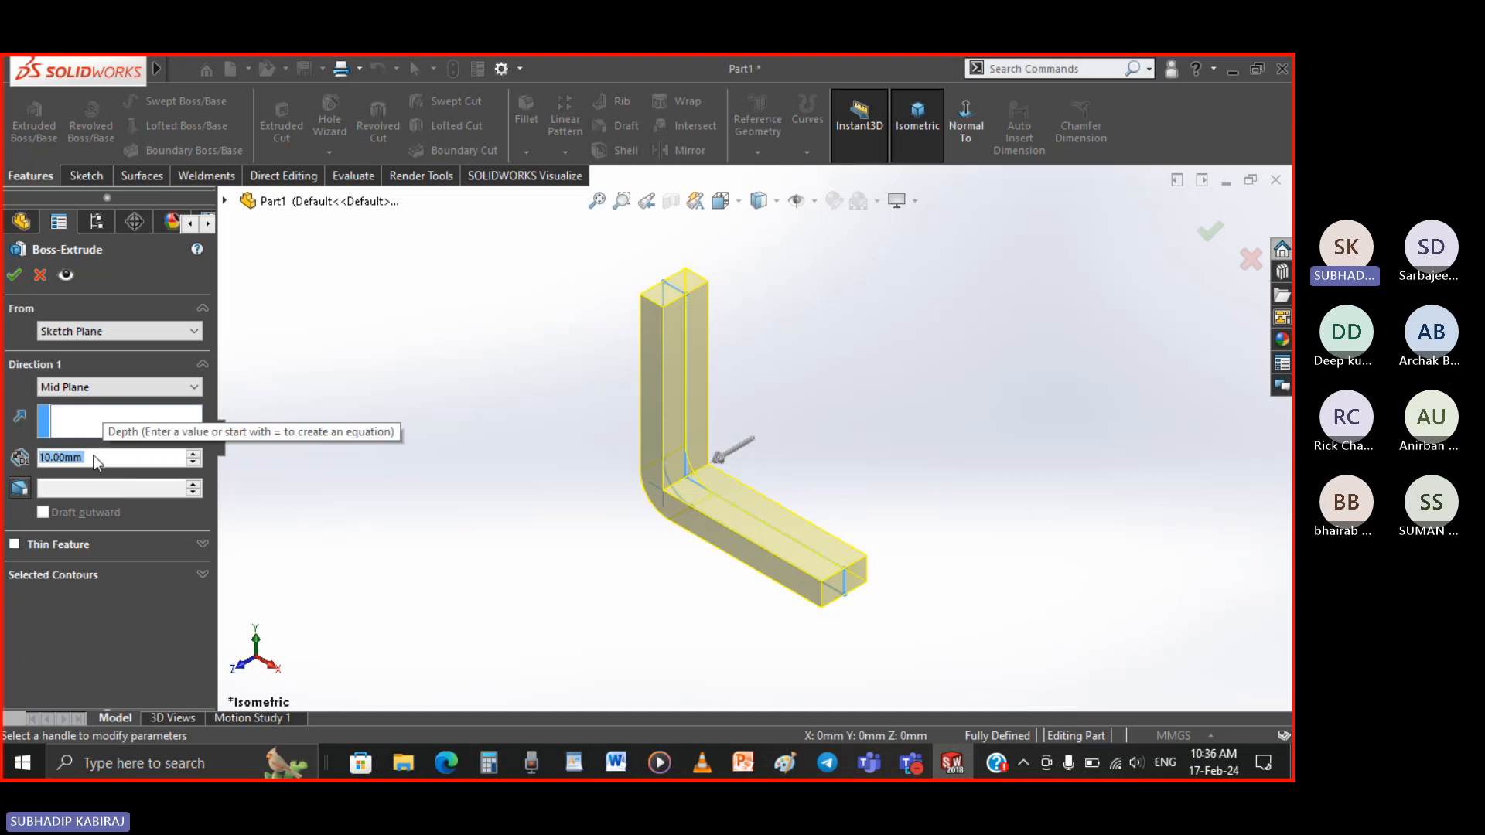
pyautogui.write('40')
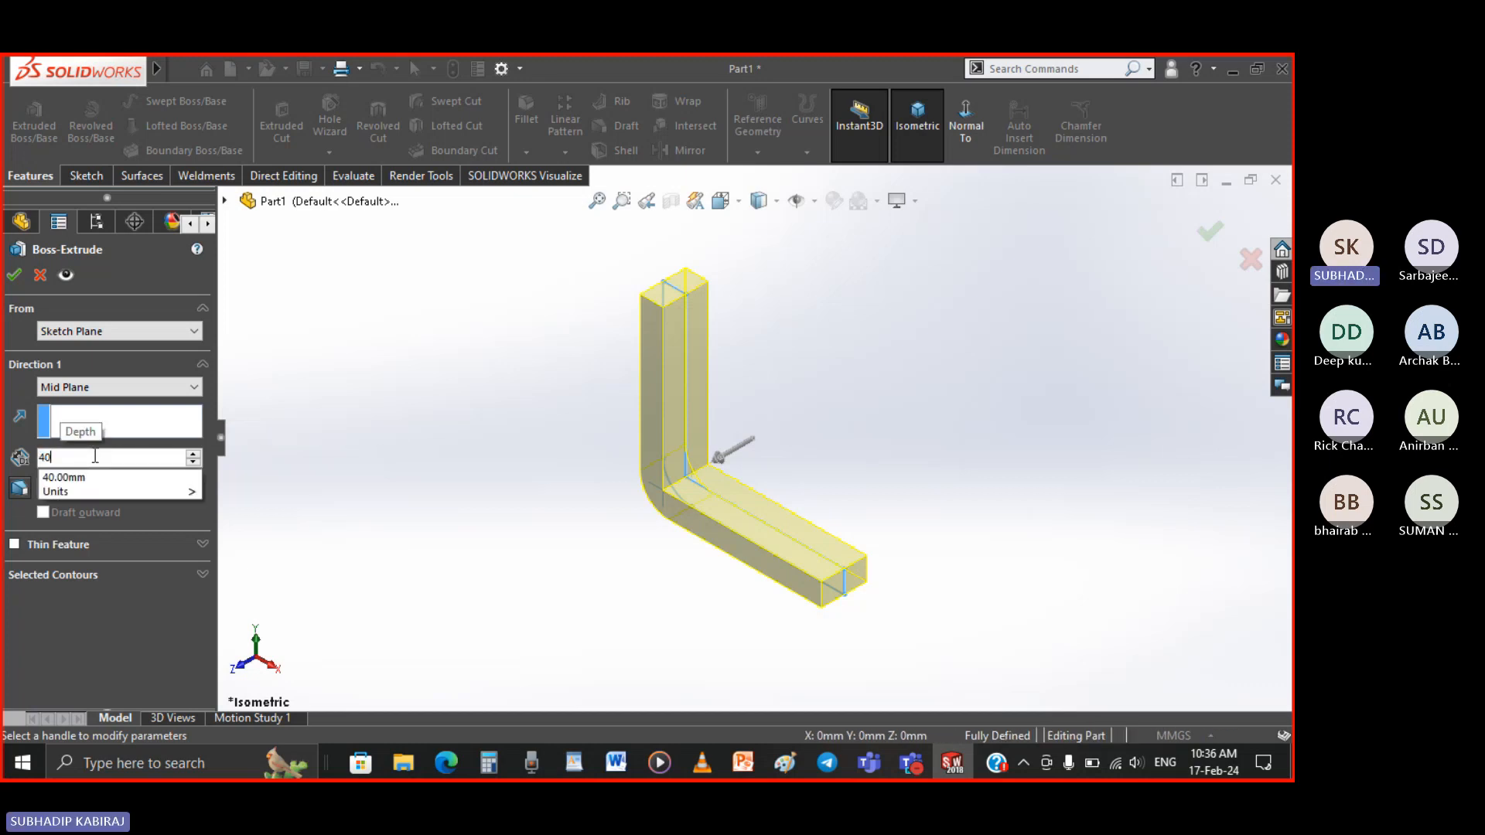
pyautogui.press('Return')
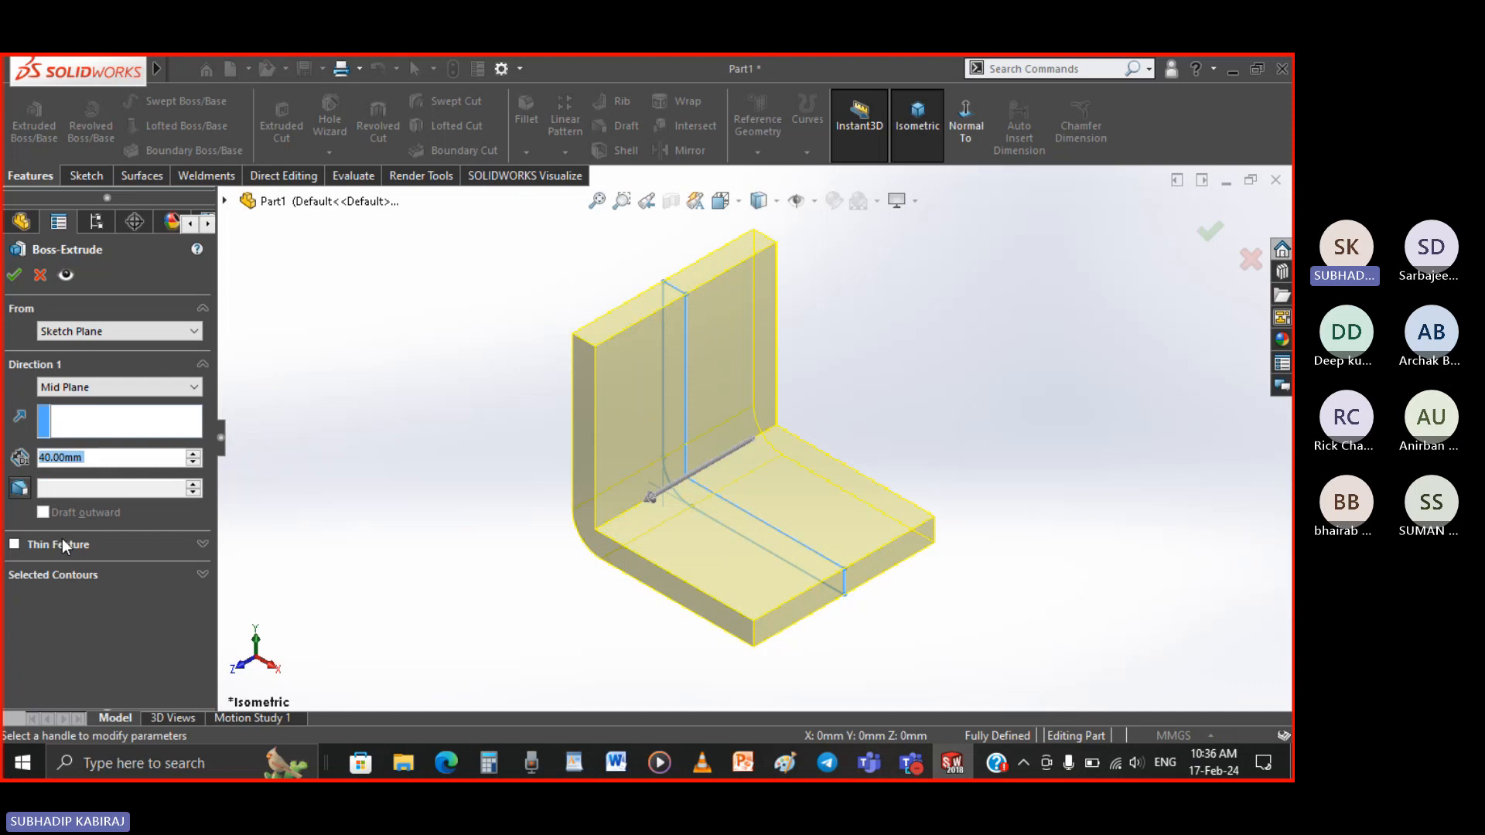
pyautogui.click(13, 274)
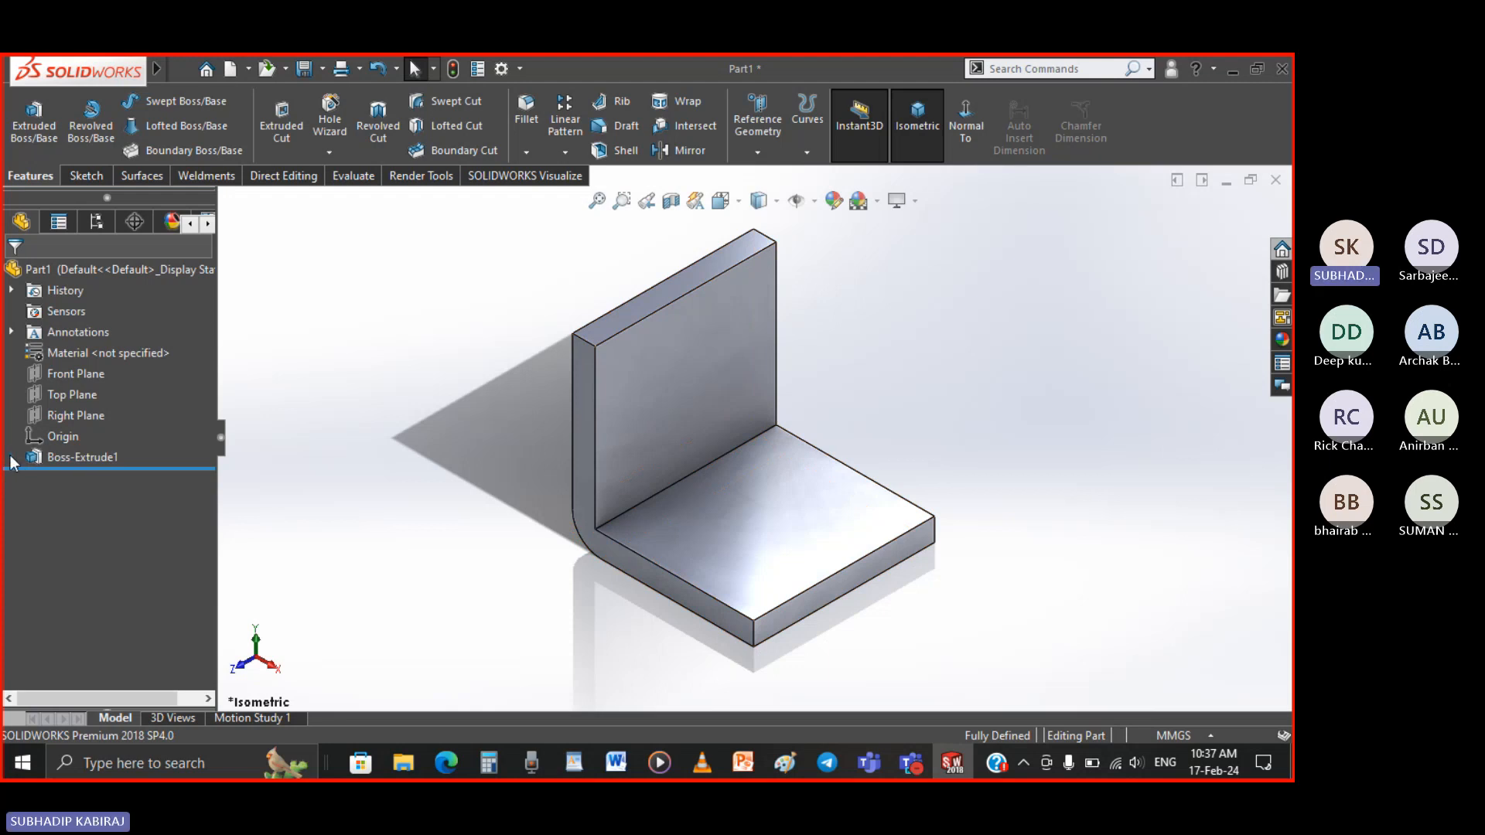
# Reopen the extrusion's profile sketch, face it straight on, and set the outer corner's fillet radius to 5 mm
pyautogui.click(11, 458)
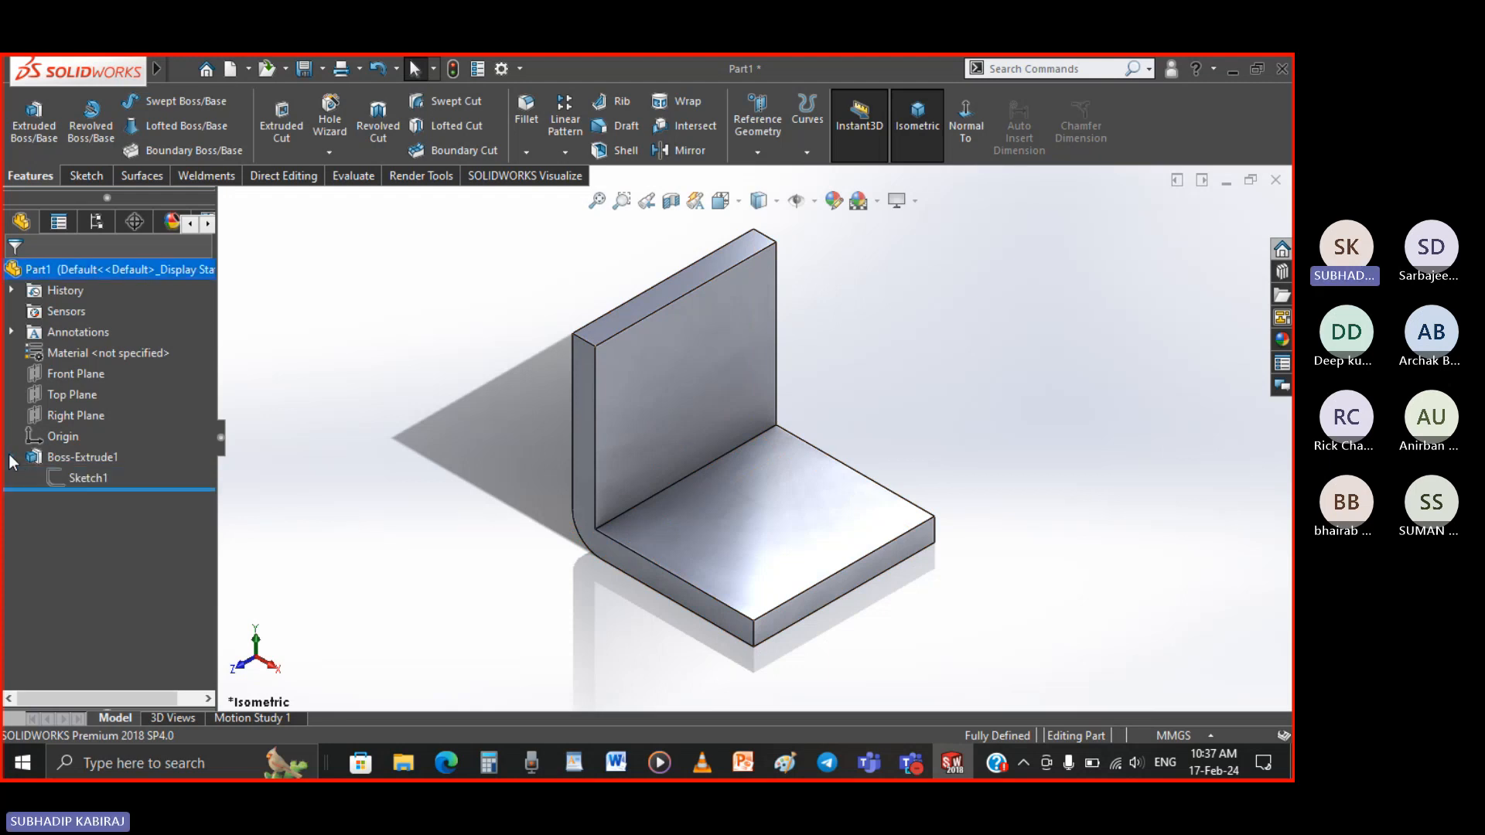
pyautogui.click(91, 480)
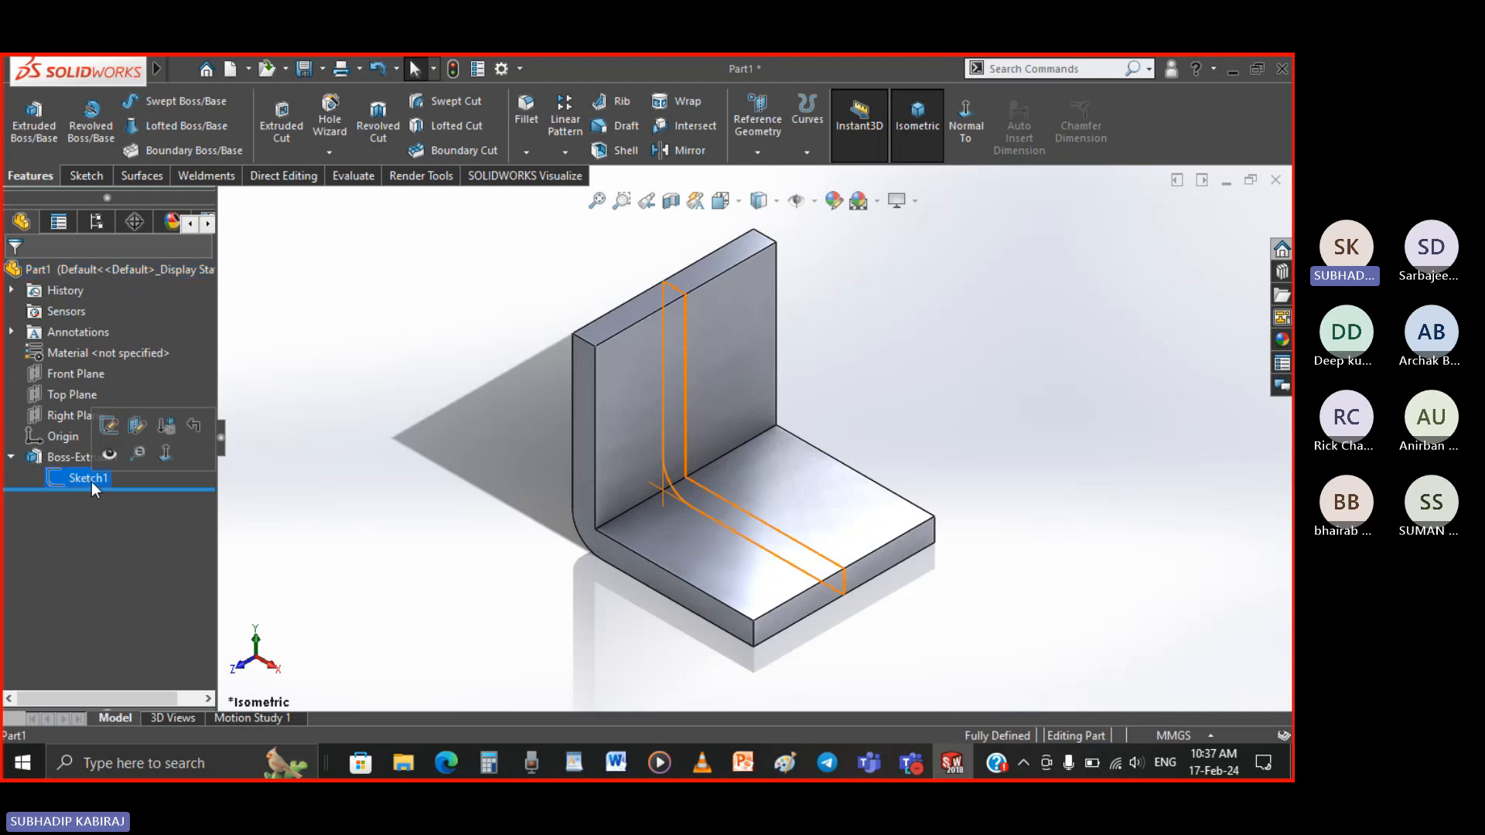
pyautogui.click(109, 426)
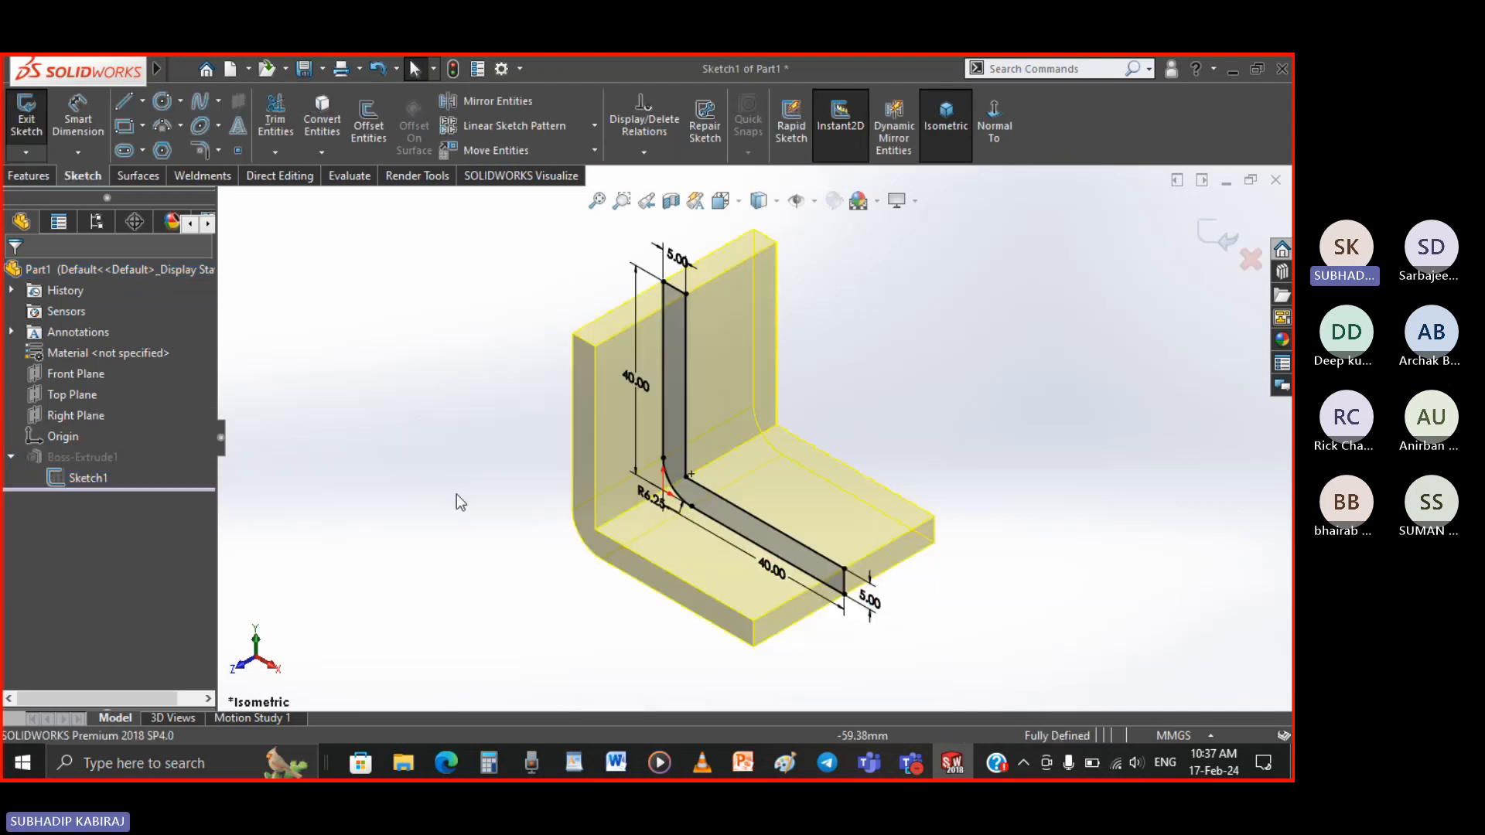
pyautogui.click(985, 136)
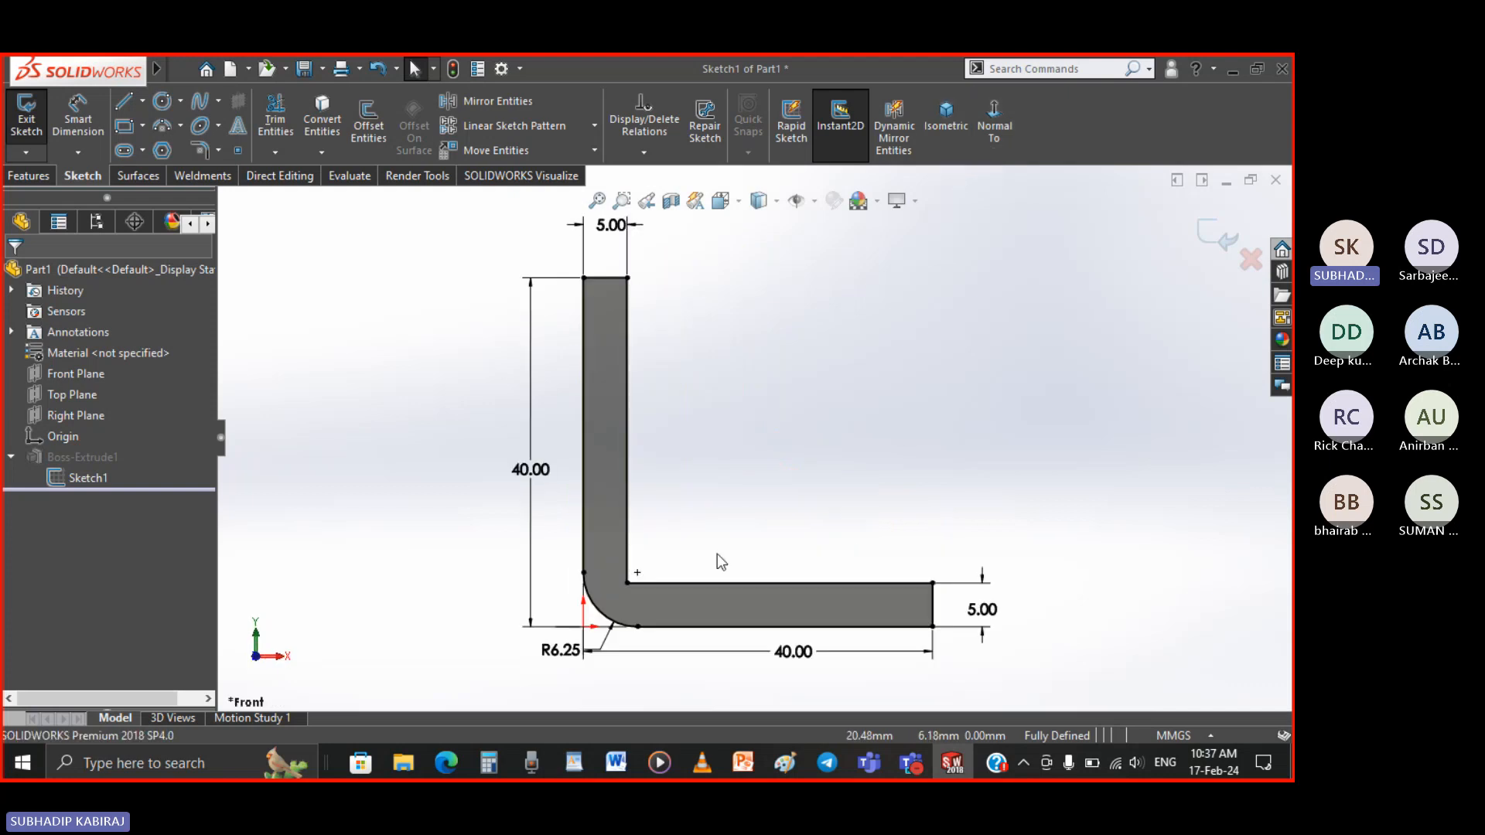
pyautogui.scroll(3, 592, 686)
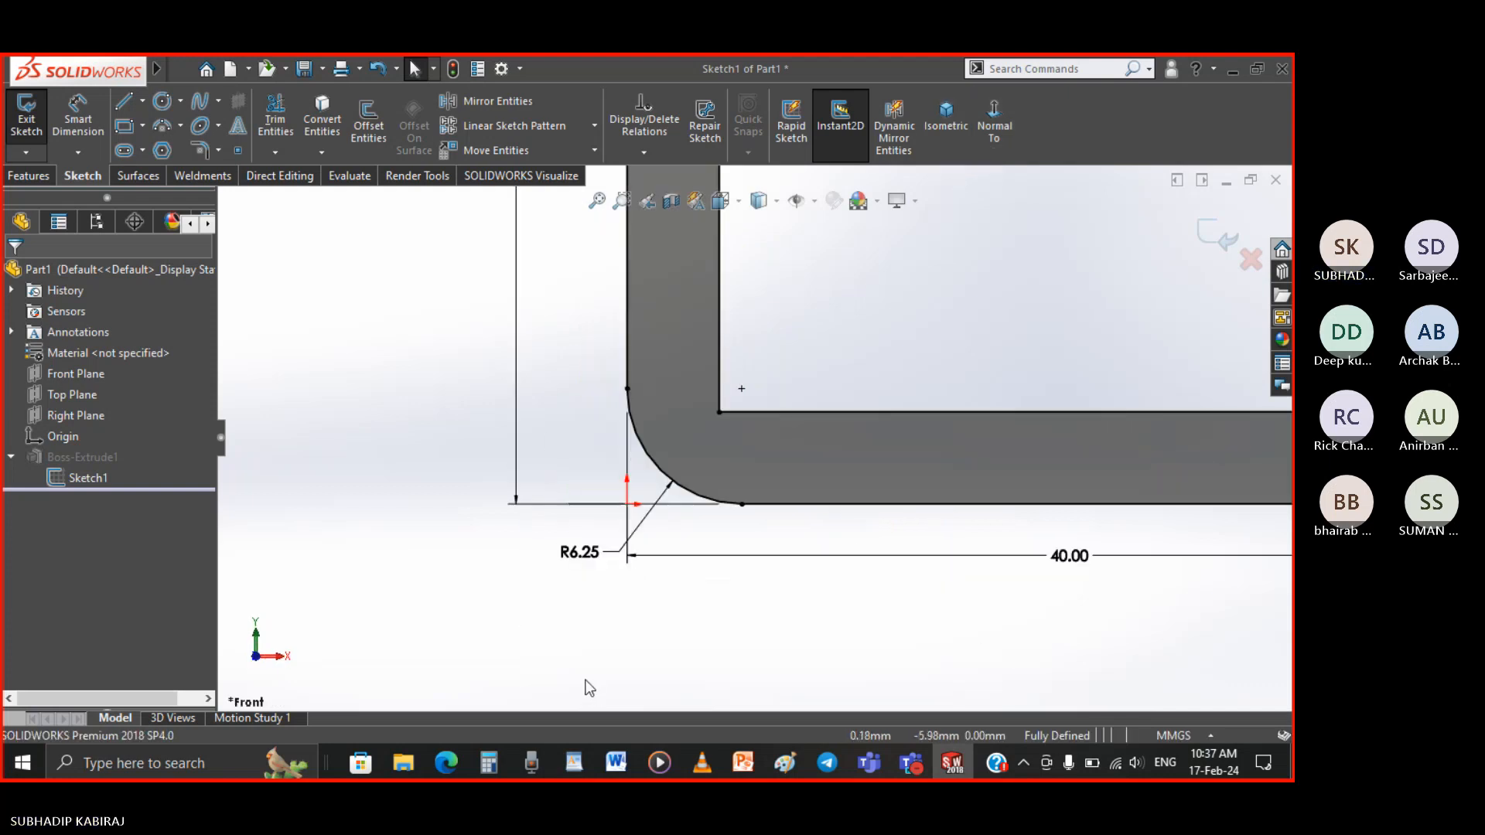
pyautogui.click(580, 551)
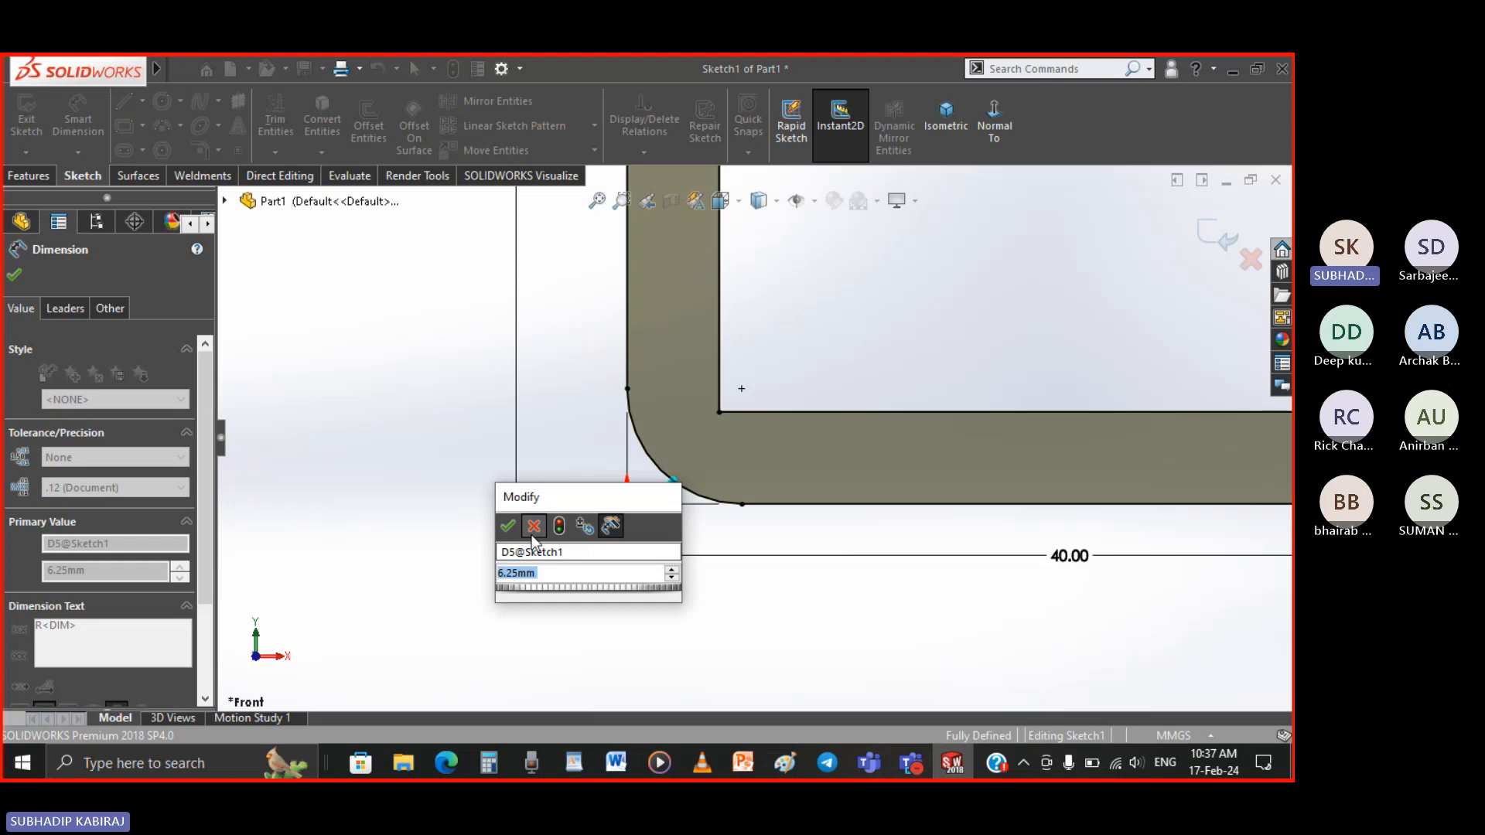
pyautogui.click(533, 527)
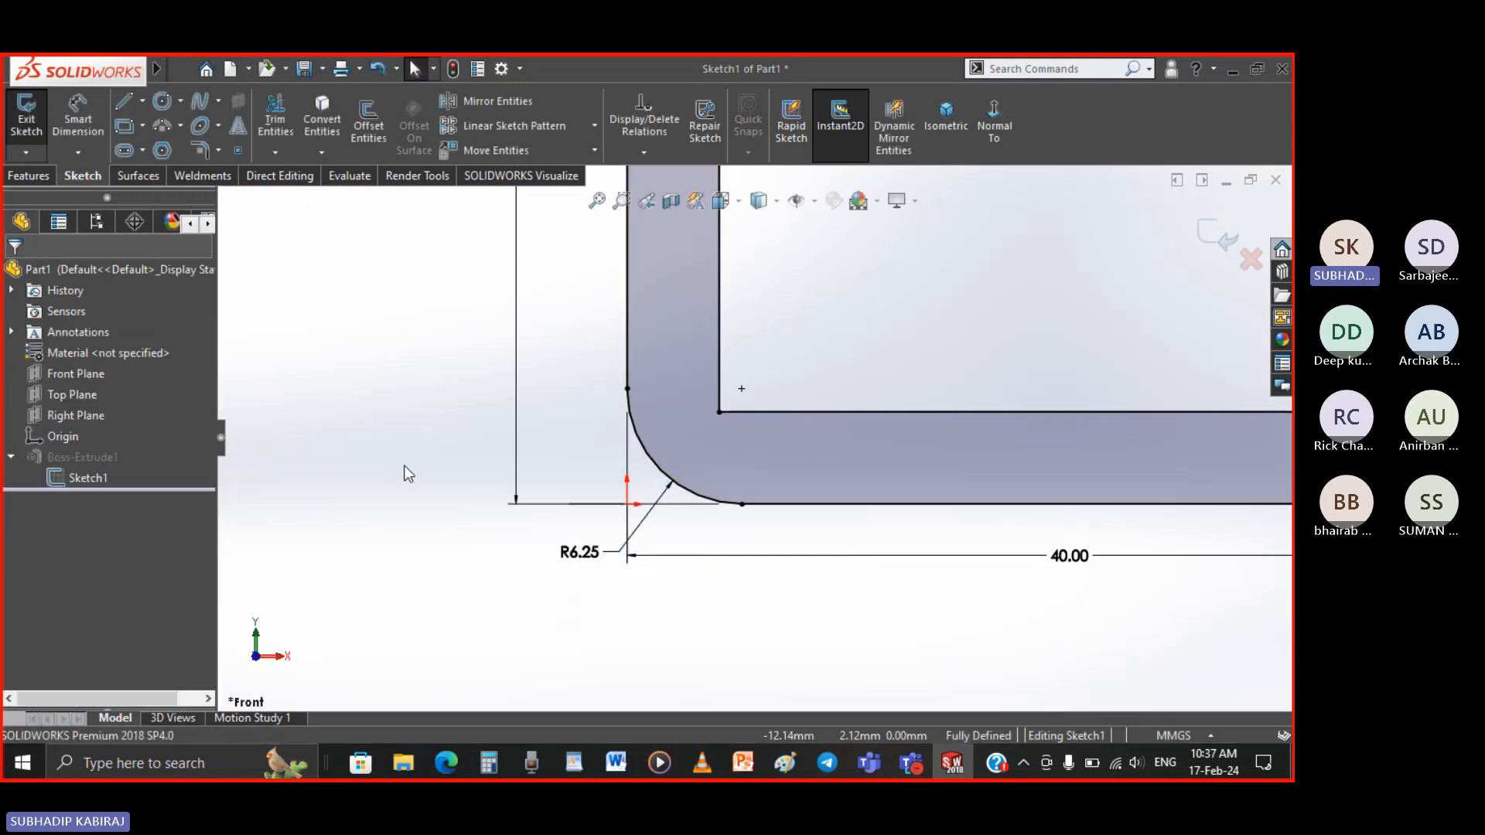
pyautogui.click(587, 553)
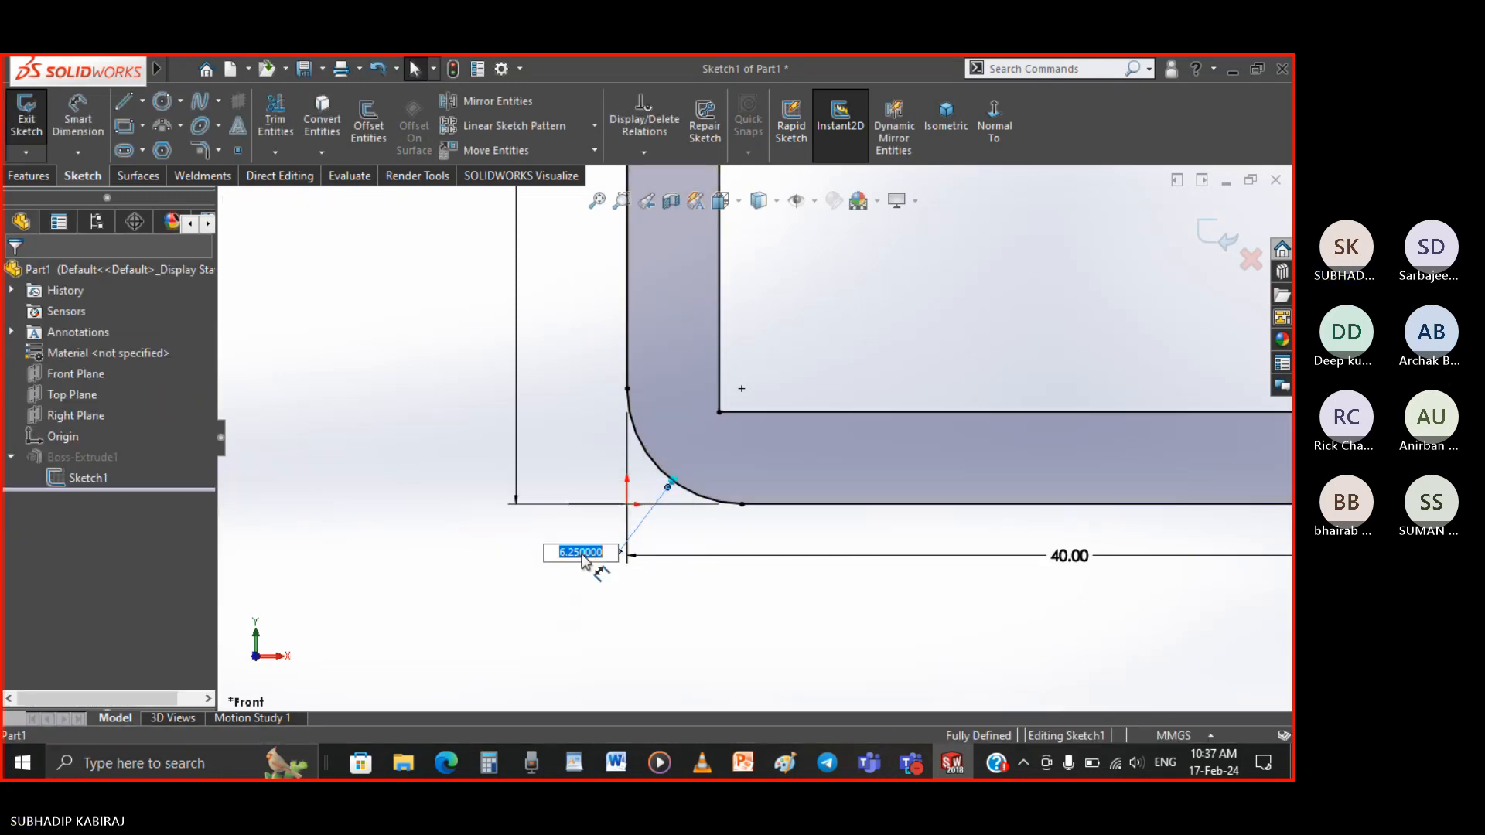
pyautogui.write('5')
pyautogui.press('Return')
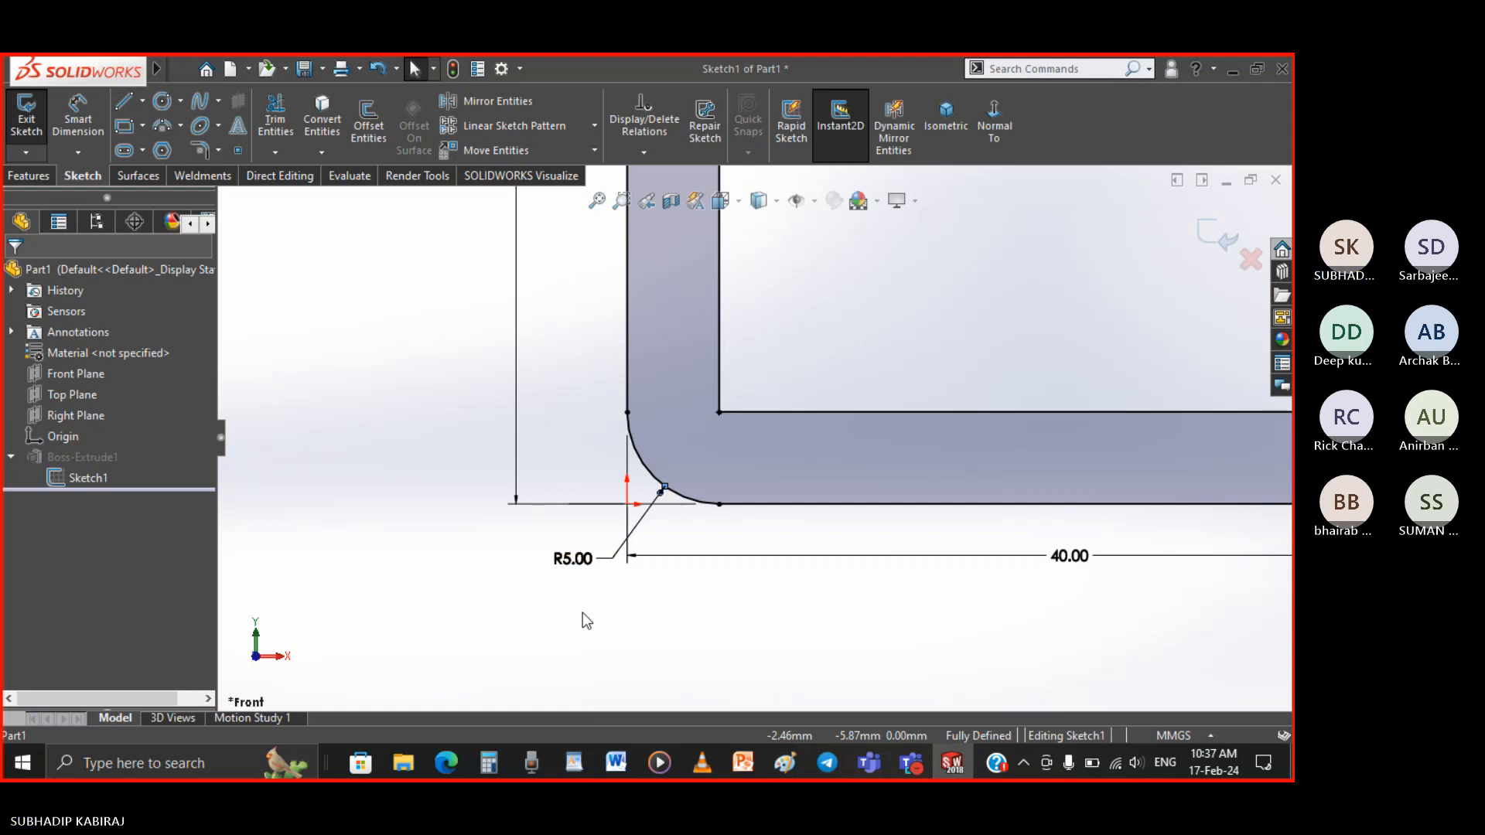
# Delete the outer corner's fillet arc and rejoin the free ends of both outer edges at the origin as a sharp corner
pyautogui.click(648, 472)
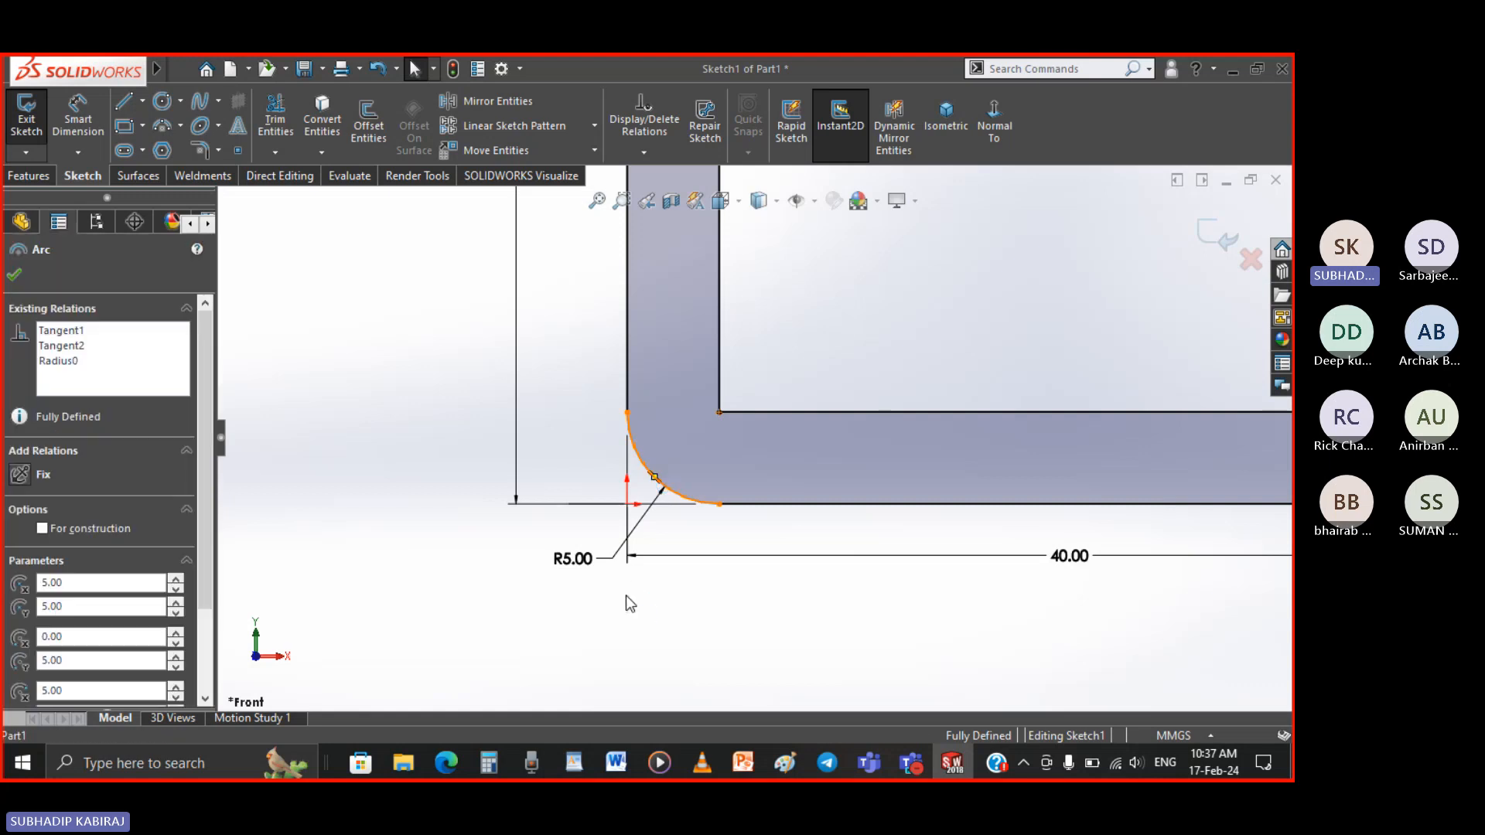
pyautogui.press('Delete')
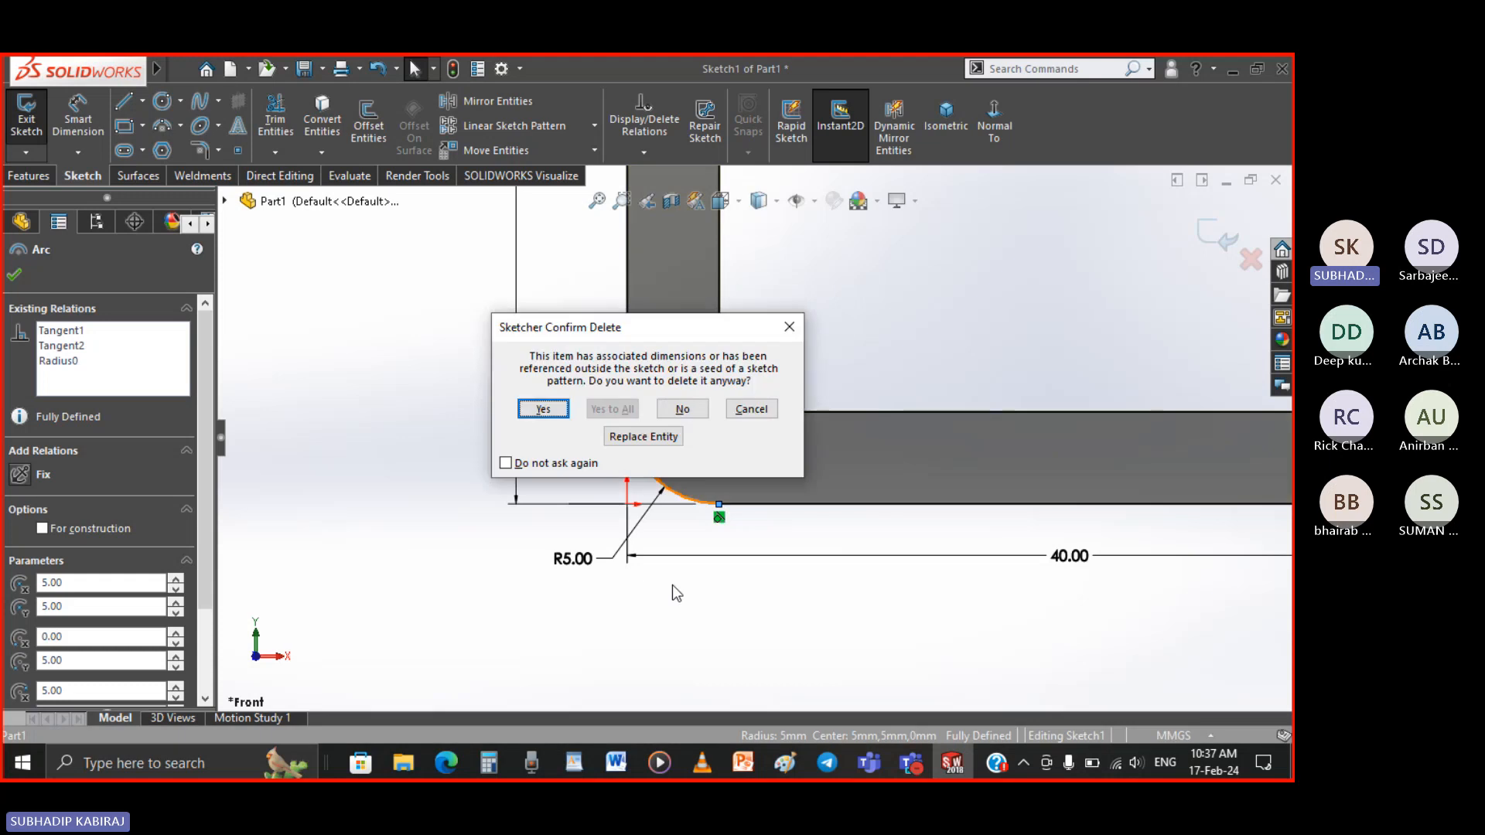
pyautogui.press('Return')
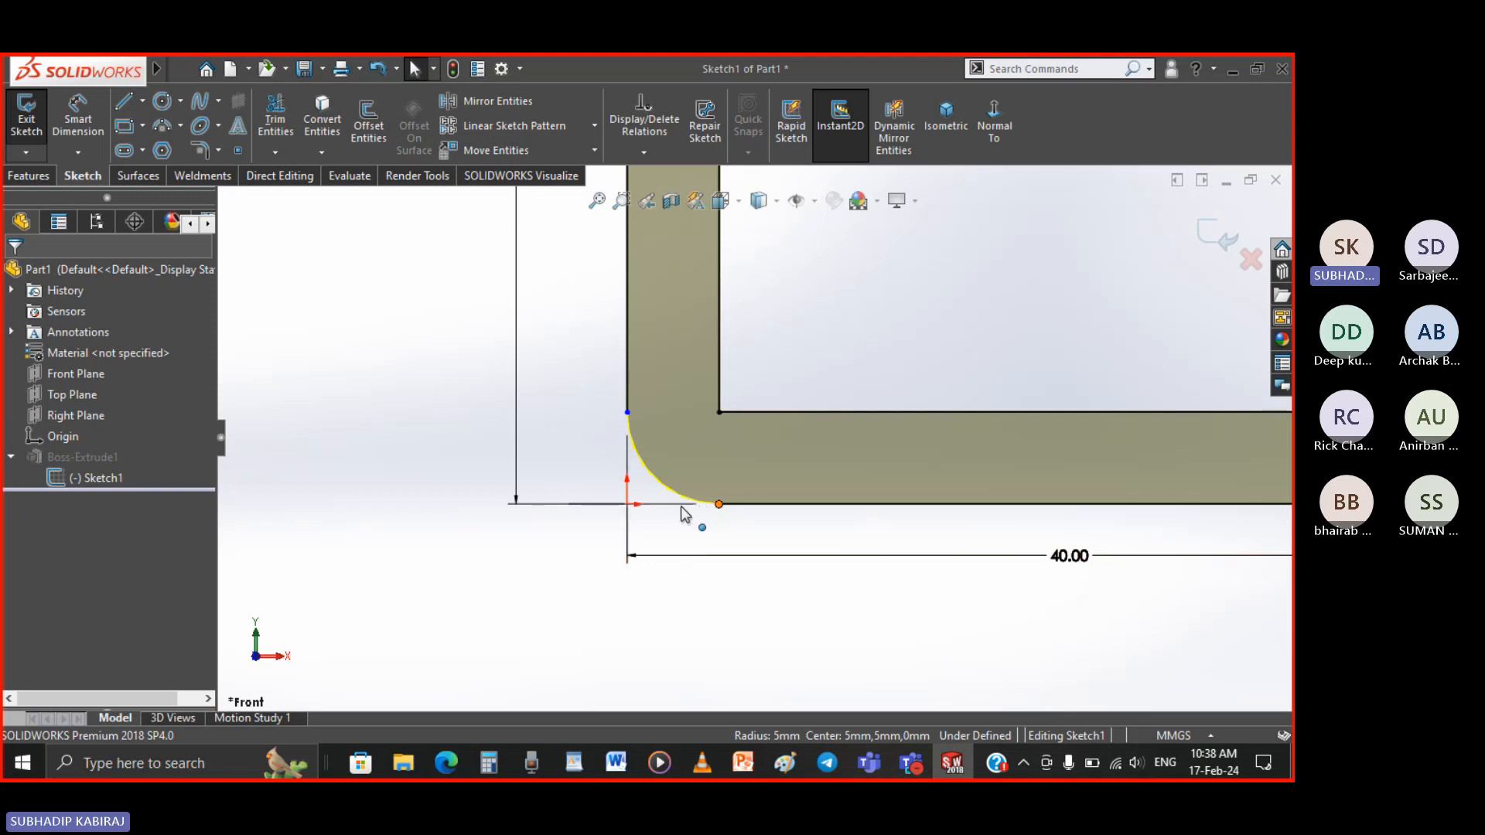
pyautogui.moveTo(719, 504); pyautogui.dragTo(627, 505)
pyautogui.click(565, 552)
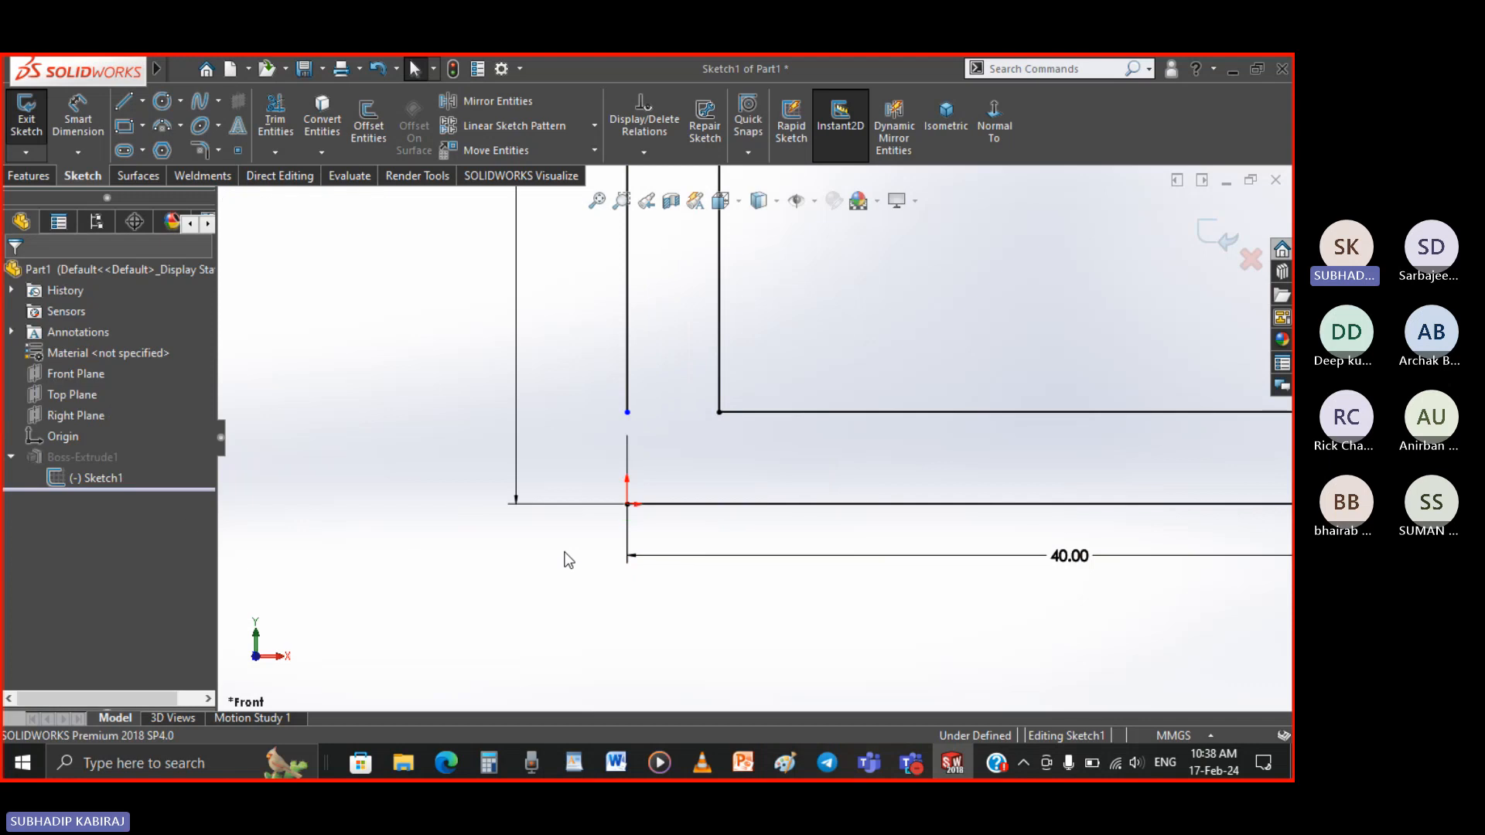
pyautogui.moveTo(627, 412); pyautogui.dragTo(627, 504)
pyautogui.click(531, 609)
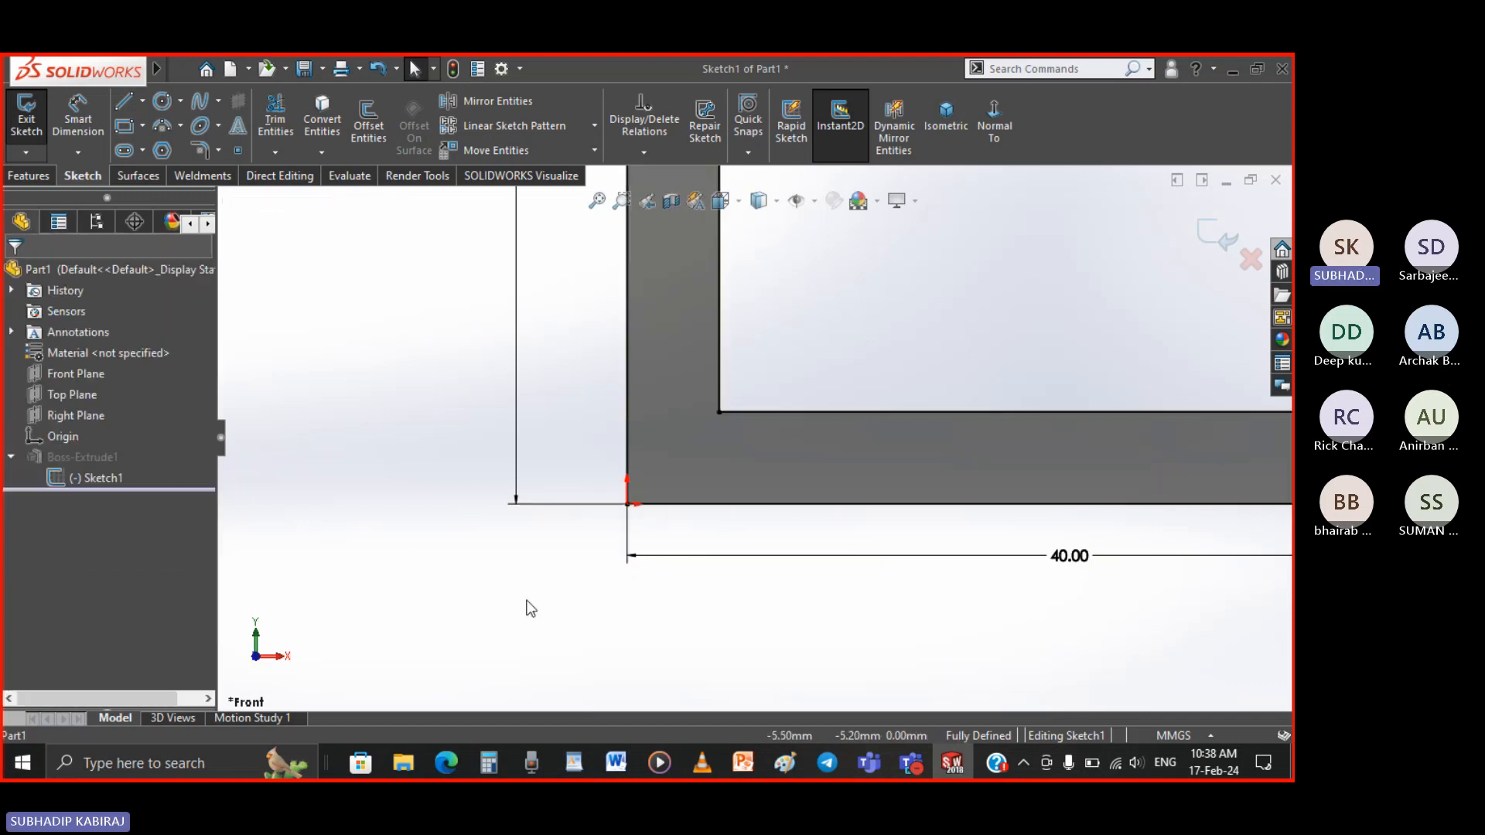
pyautogui.scroll(2, 673, 565)
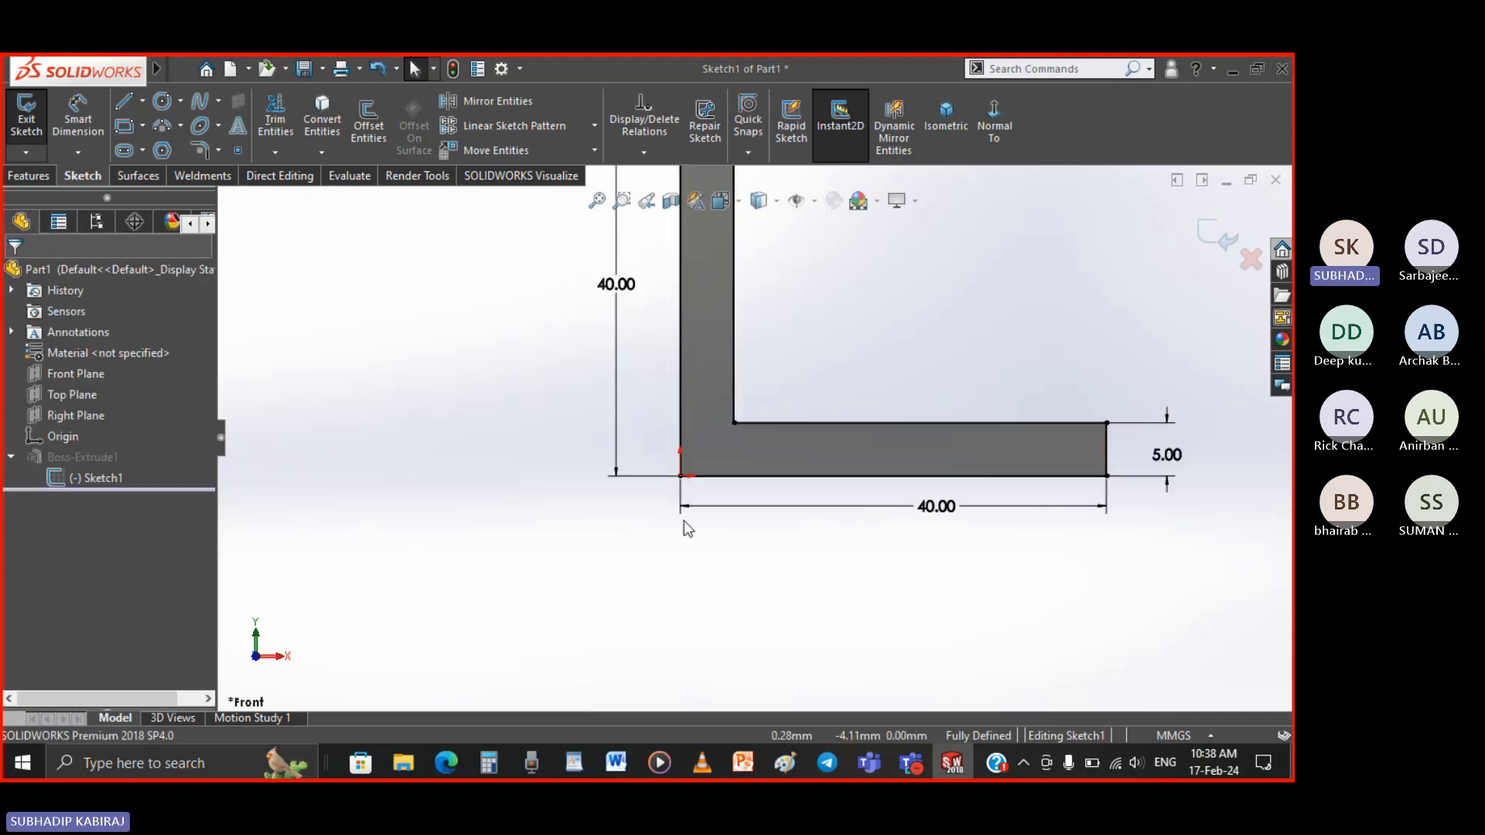
# Finish editing the sharp-cornered L-profile sketch so that the extrusion is rebuilt from it
pyautogui.scroll(2, 684, 521)
pyautogui.scroll(2, 829, 382)
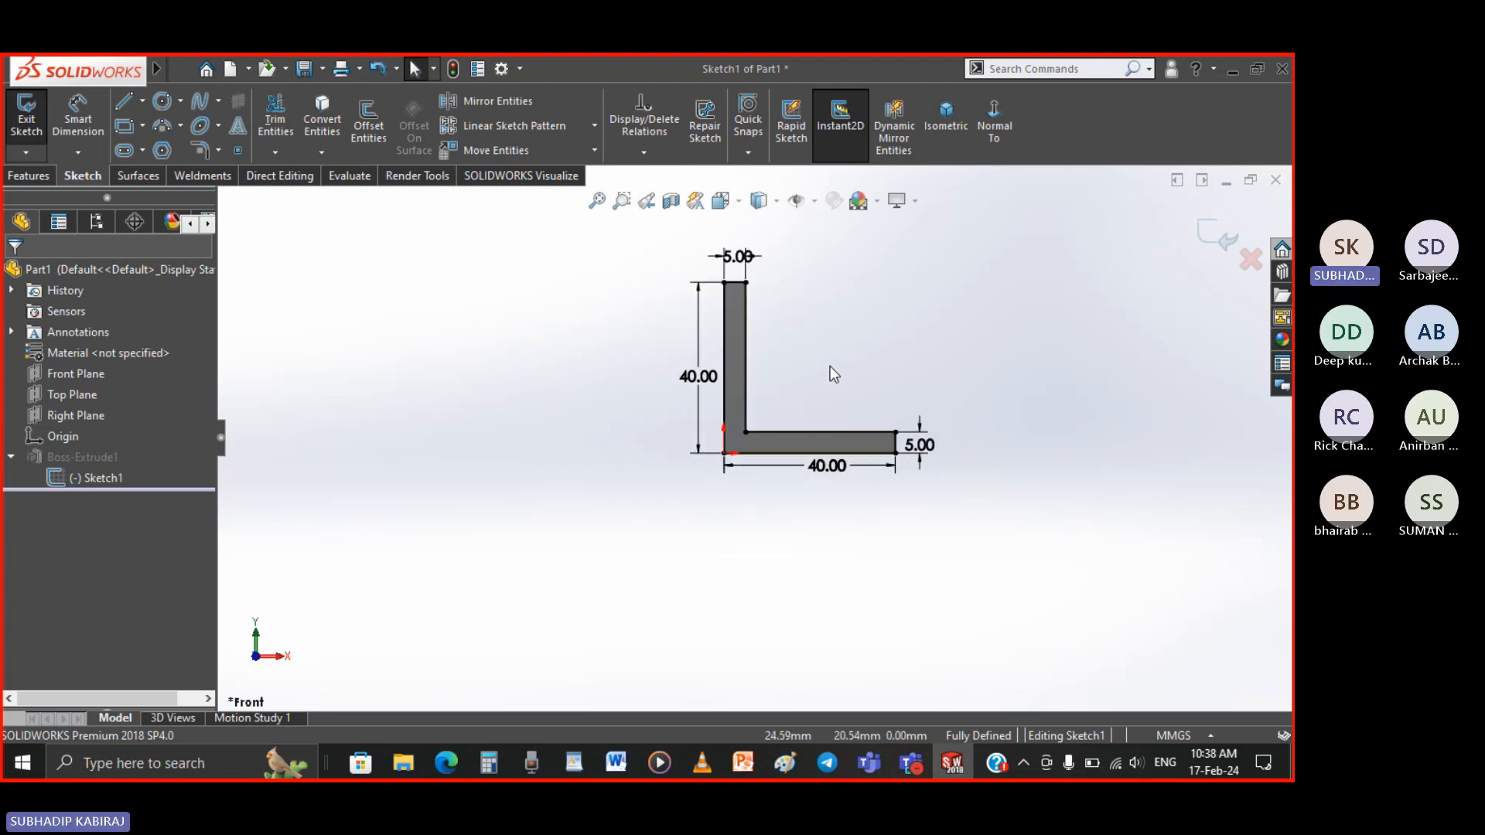
pyautogui.click(1218, 233)
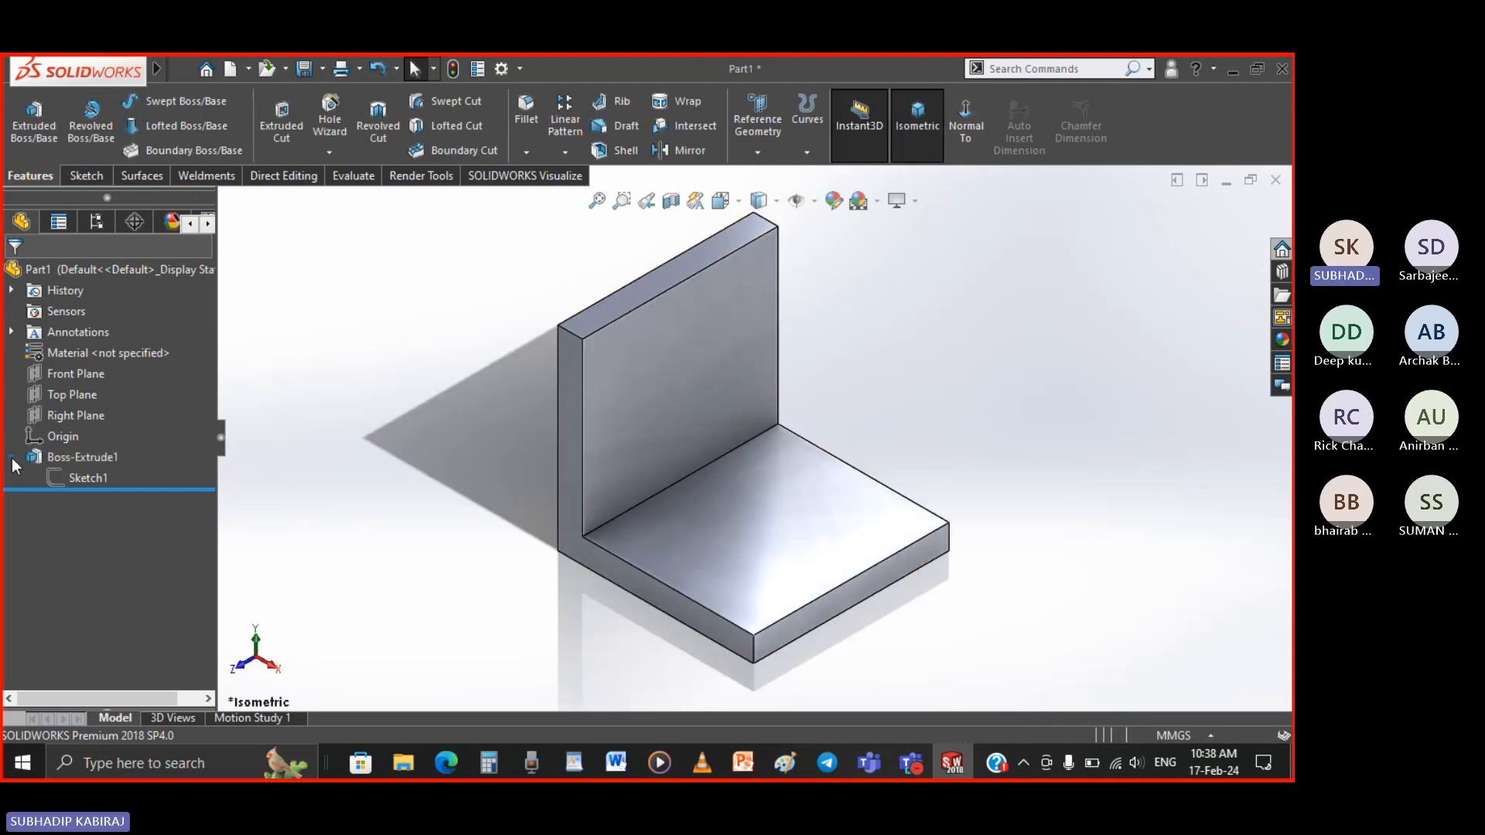
pyautogui.click(12, 458)
# Apply a constant size fillet with a 6.25 mm radius to the outer corner edge of the L-shaped body
pyautogui.moveTo(508, 485); pyautogui.dragTo(678, 472, button='middle')
pyautogui.scroll(-5, 678, 472)
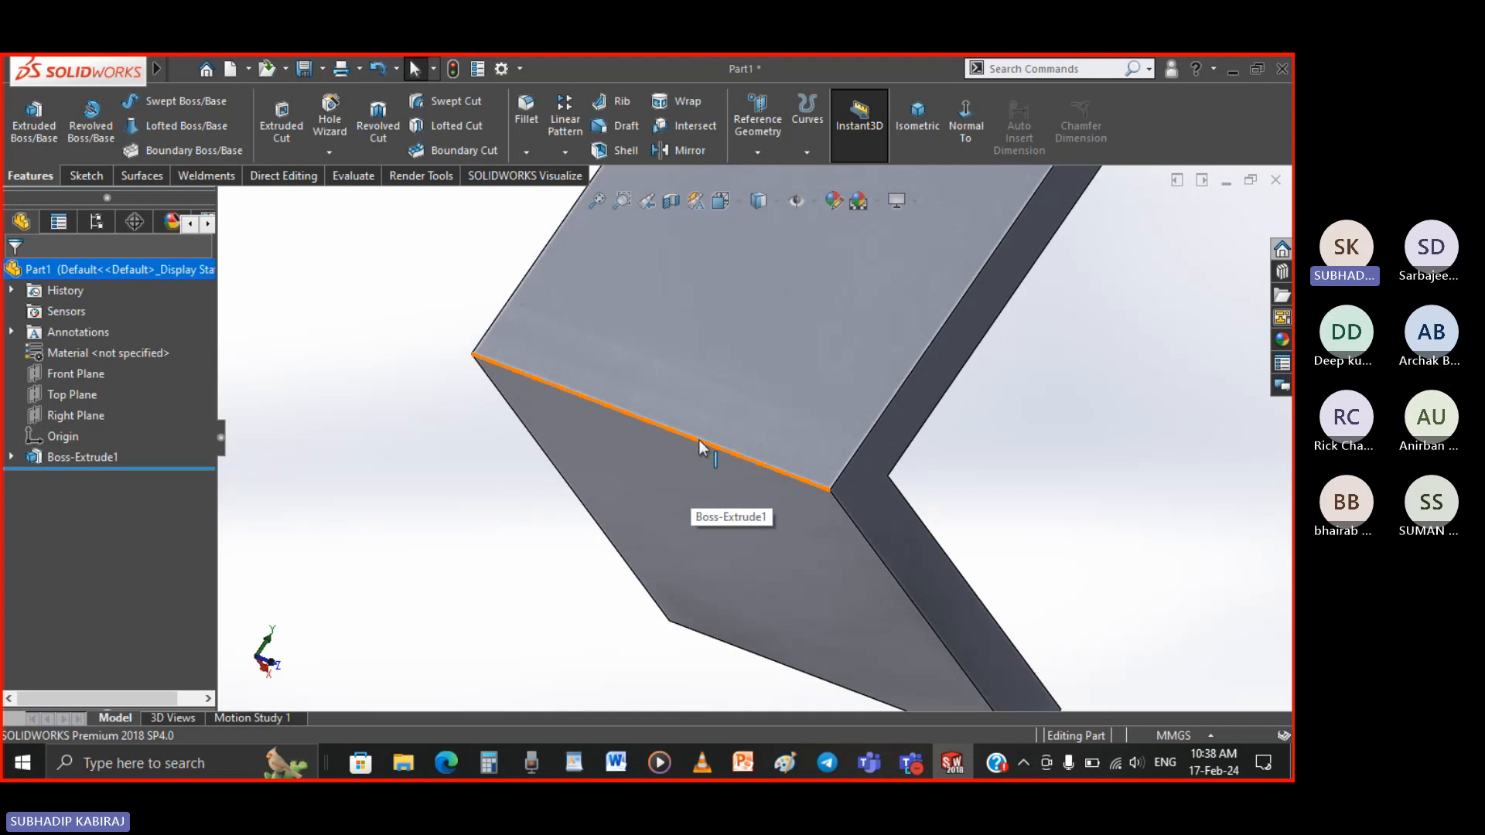
pyautogui.click(530, 101)
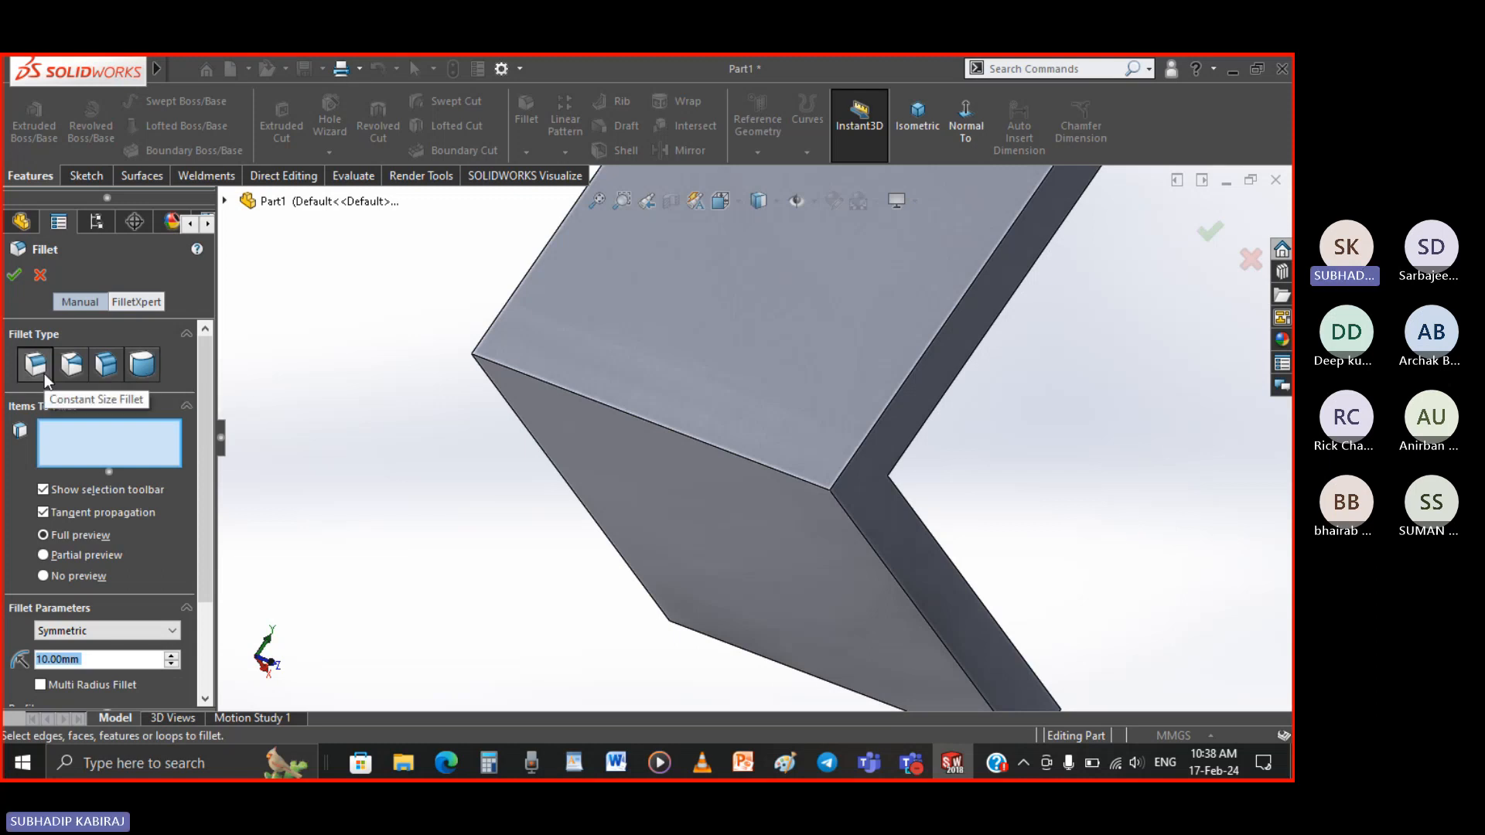
pyautogui.click(576, 396)
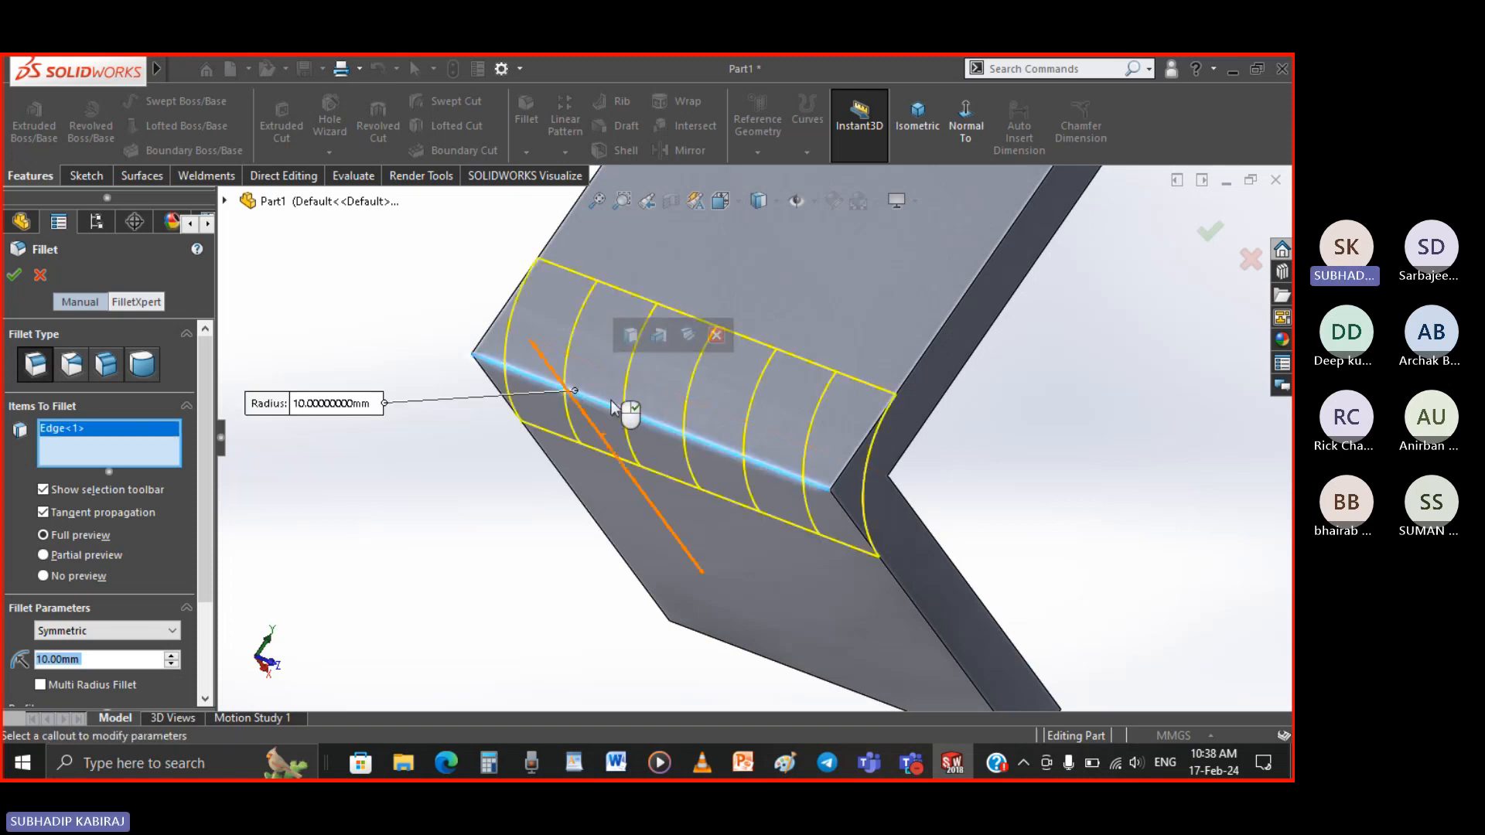
pyautogui.click(313, 404)
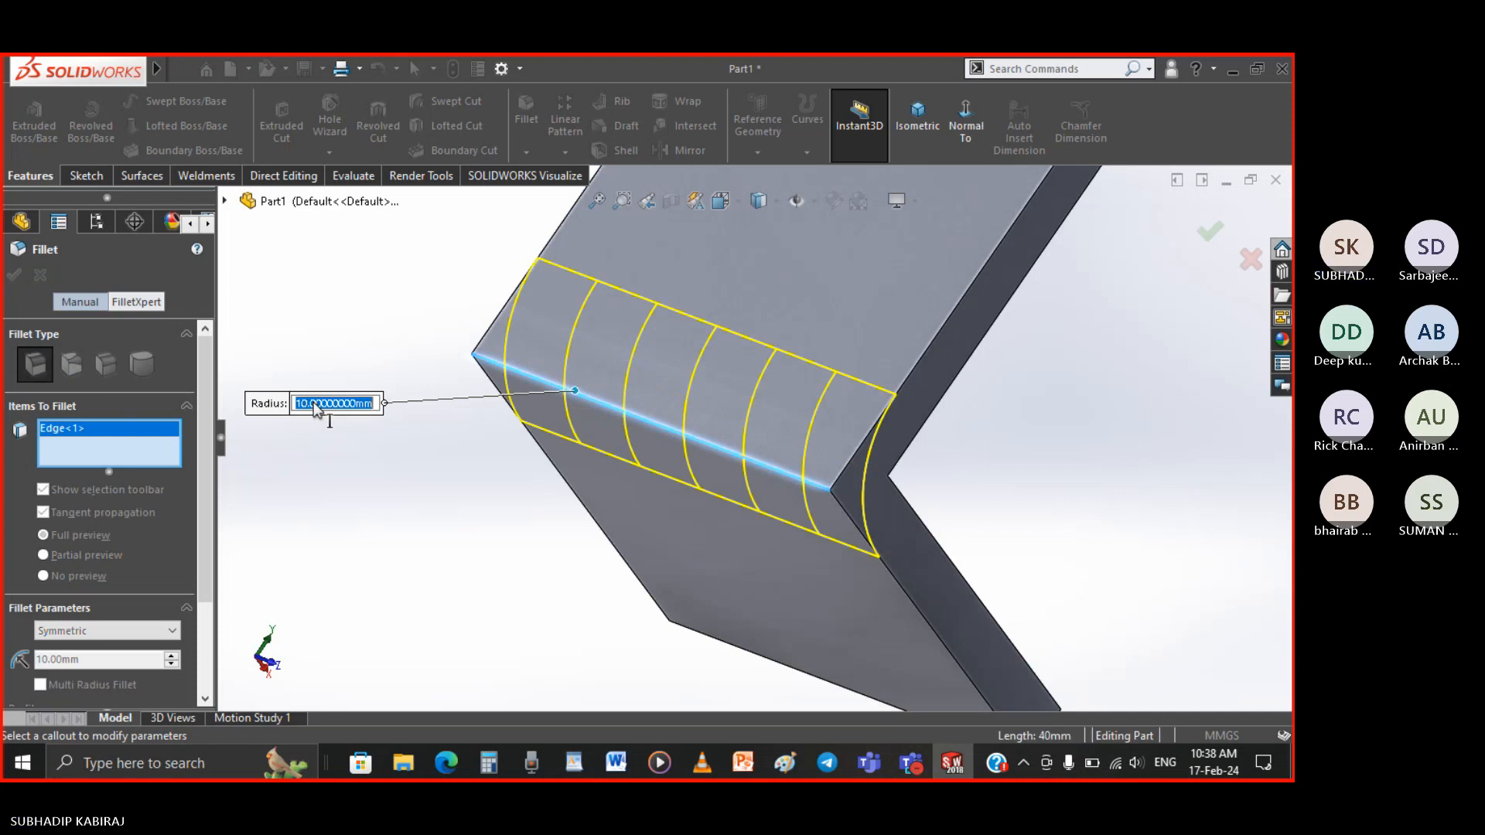
pyautogui.write('6.25')
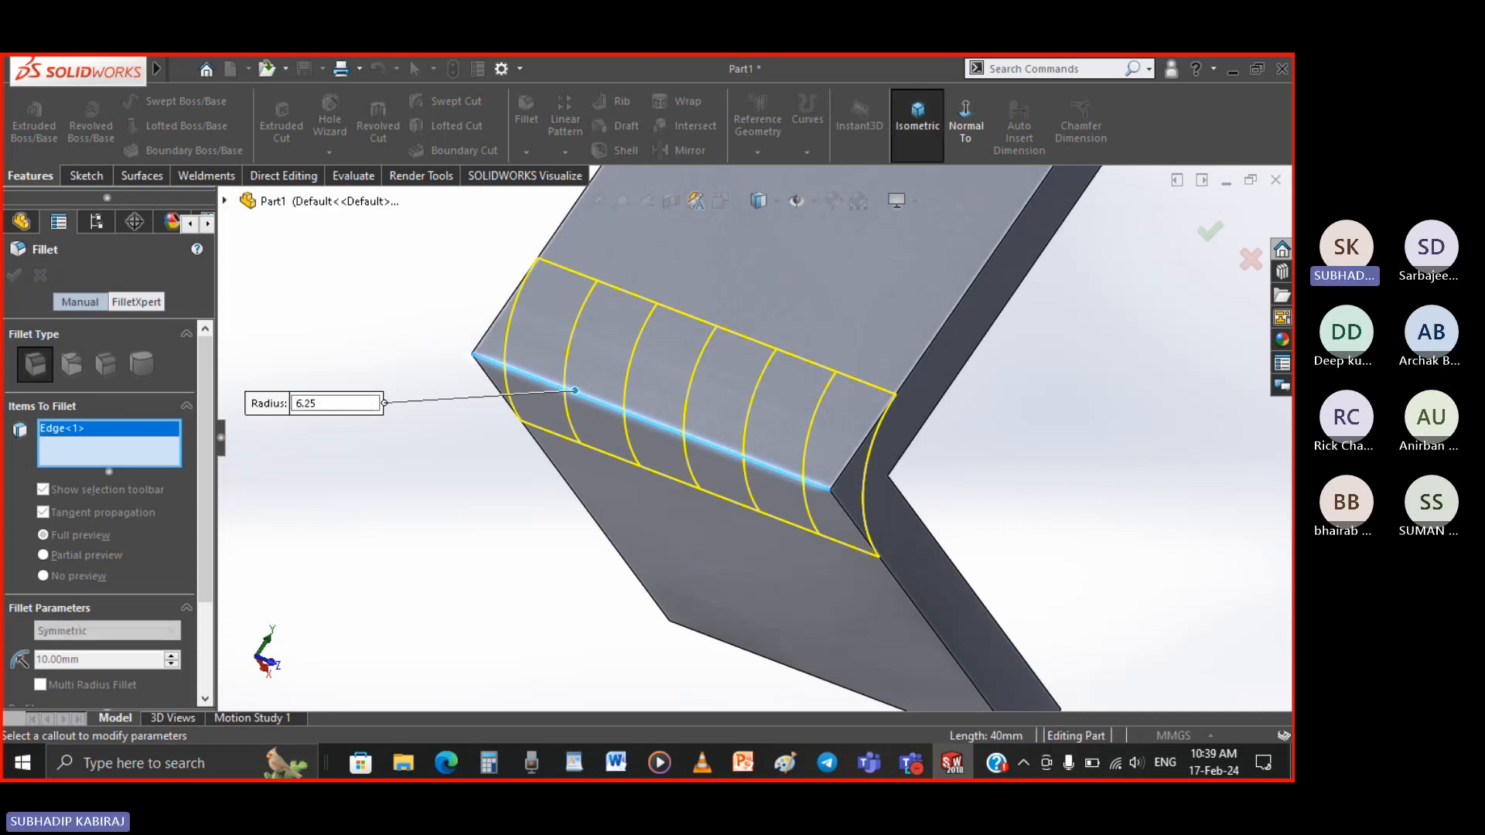
pyautogui.press('Return')
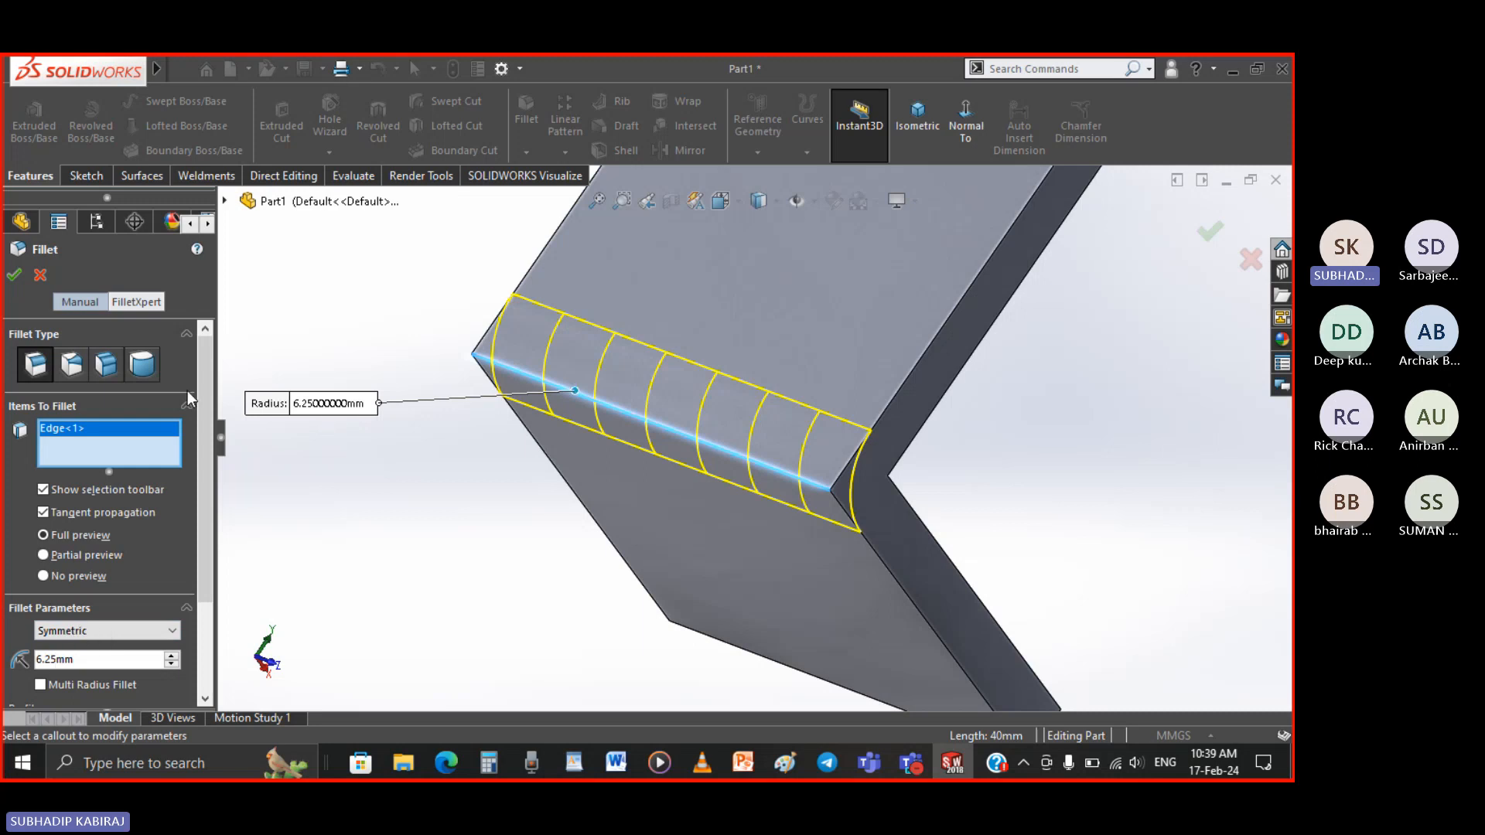
pyautogui.click(14, 275)
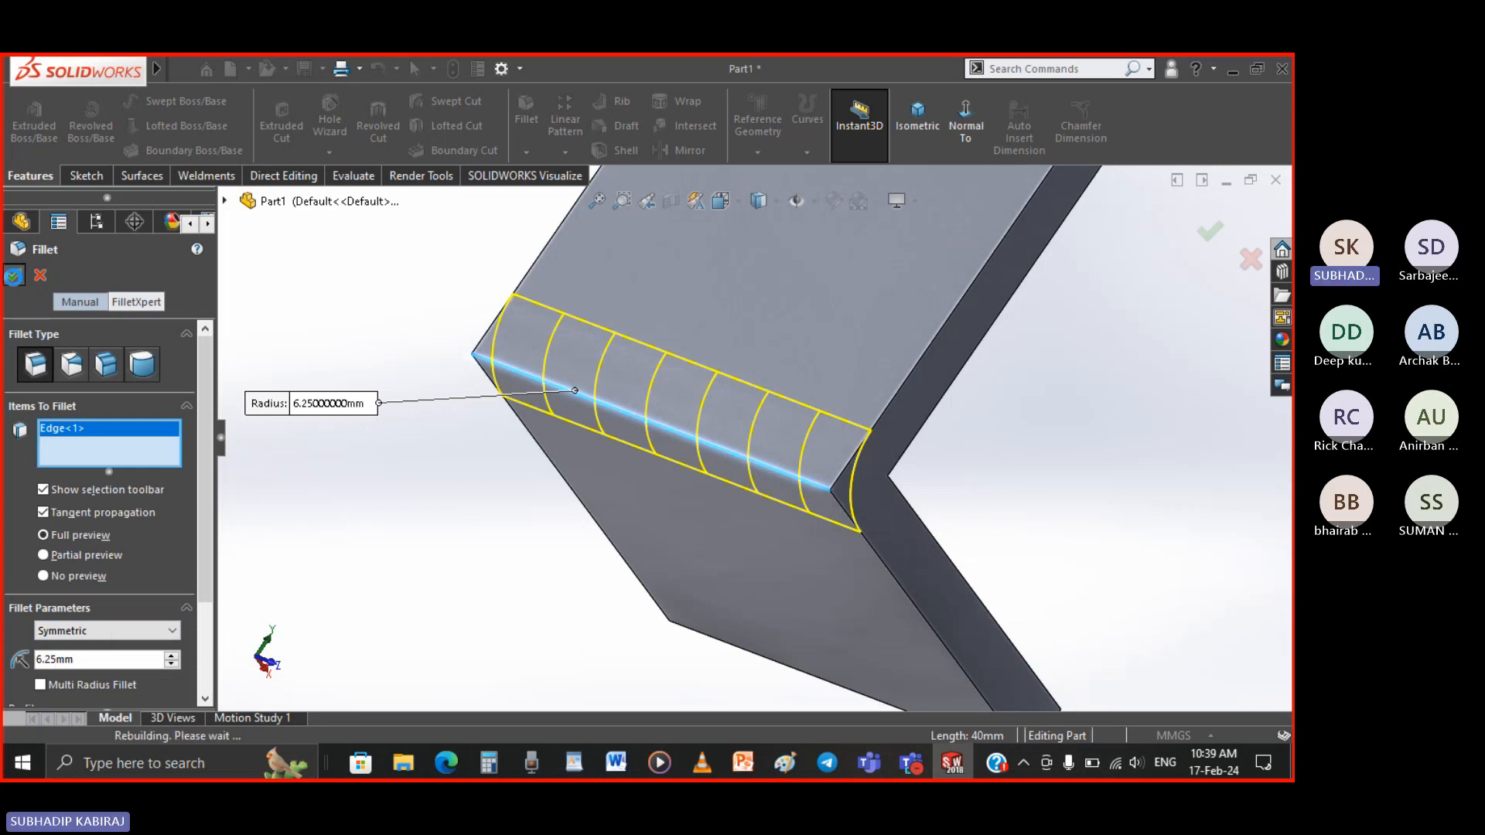
pyautogui.scroll(2, 355, 522)
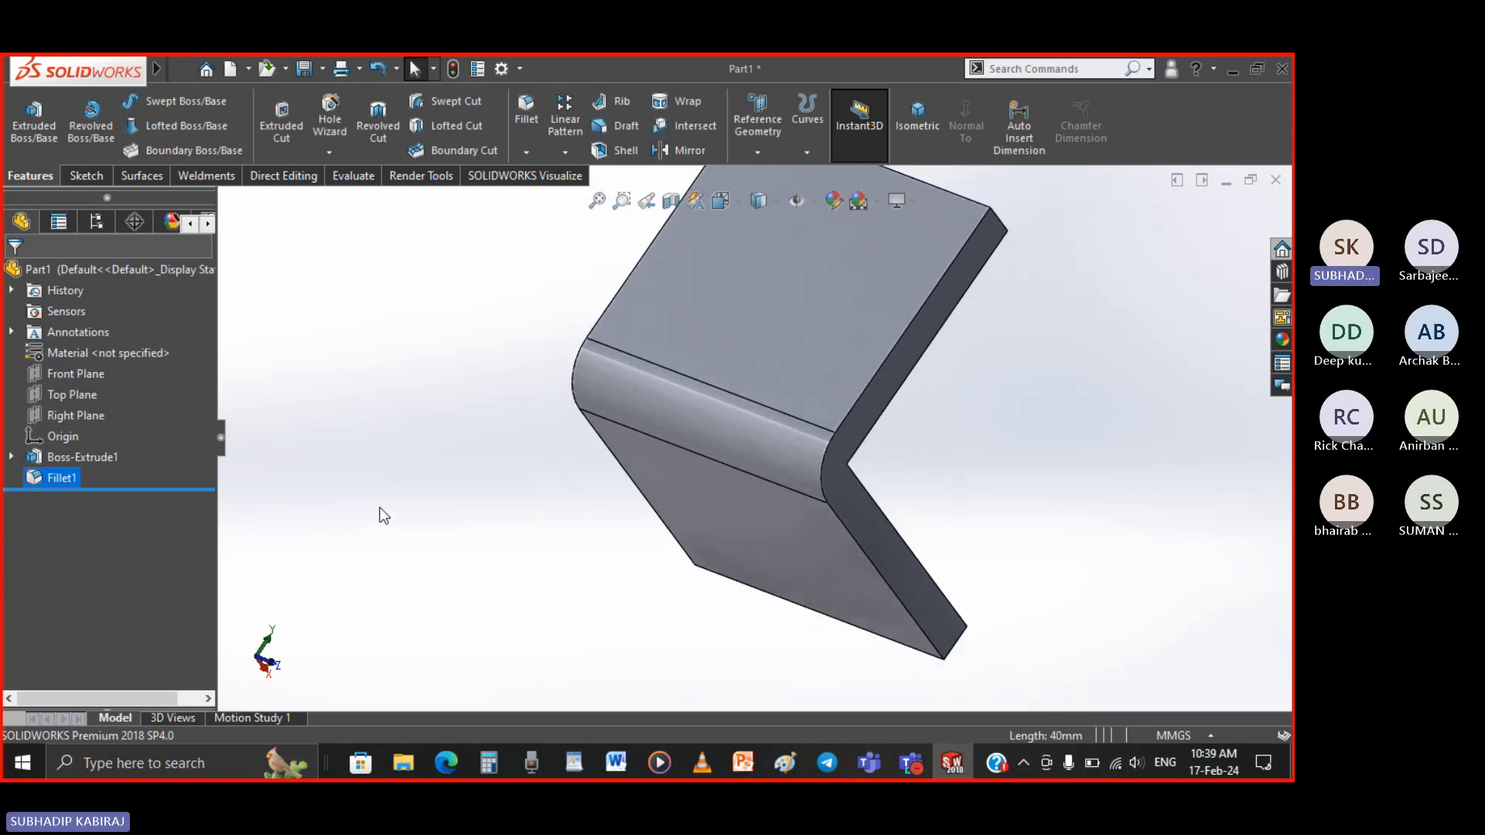
pyautogui.click(380, 509)
pyautogui.moveTo(1065, 441); pyautogui.dragTo(683, 468, button='middle')
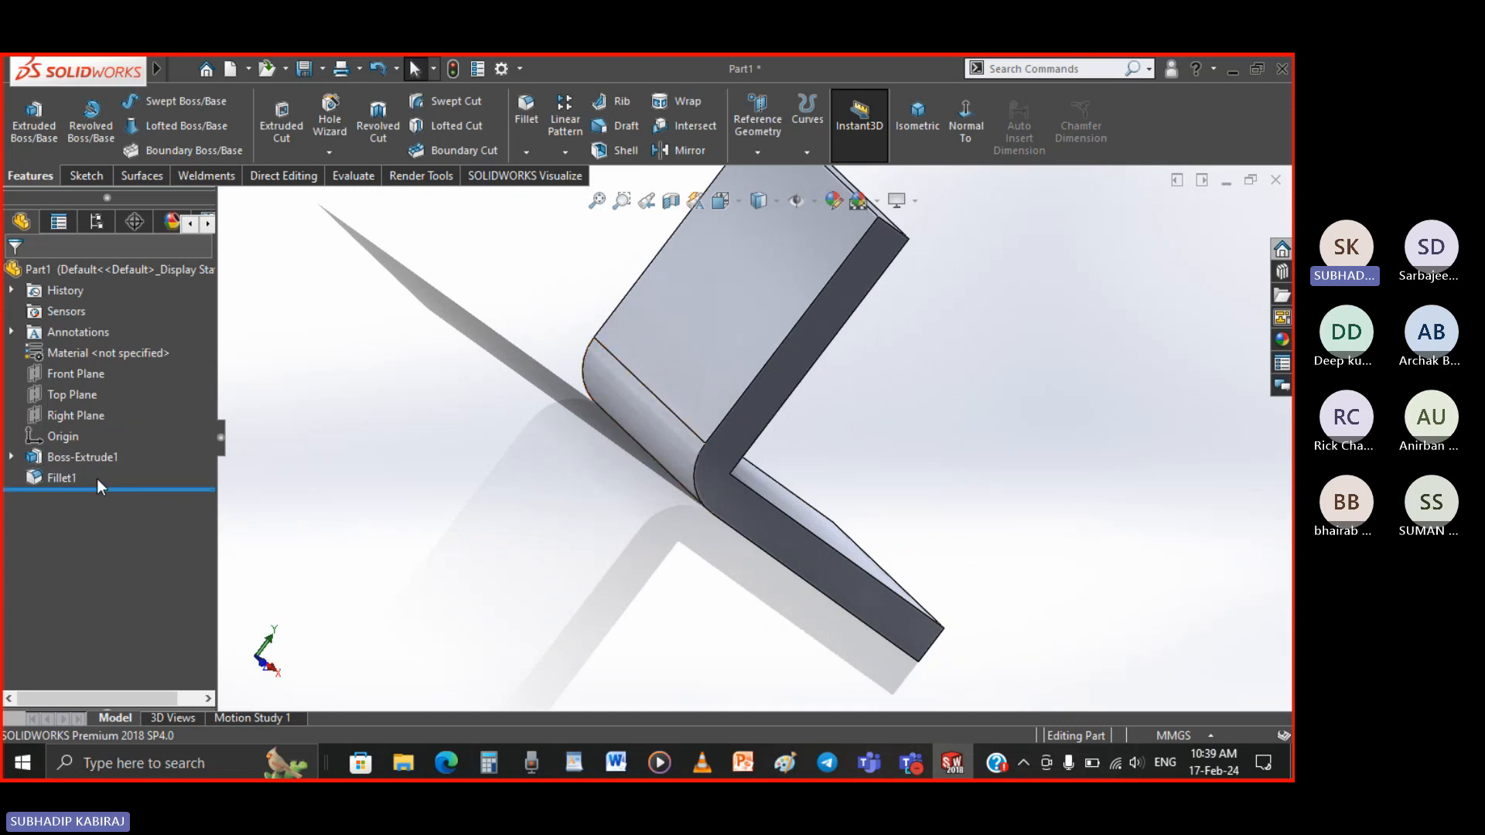
# Delete the fillet feature from the outer corner of the L-shaped body and confirm the deletion
pyautogui.click(51, 476)
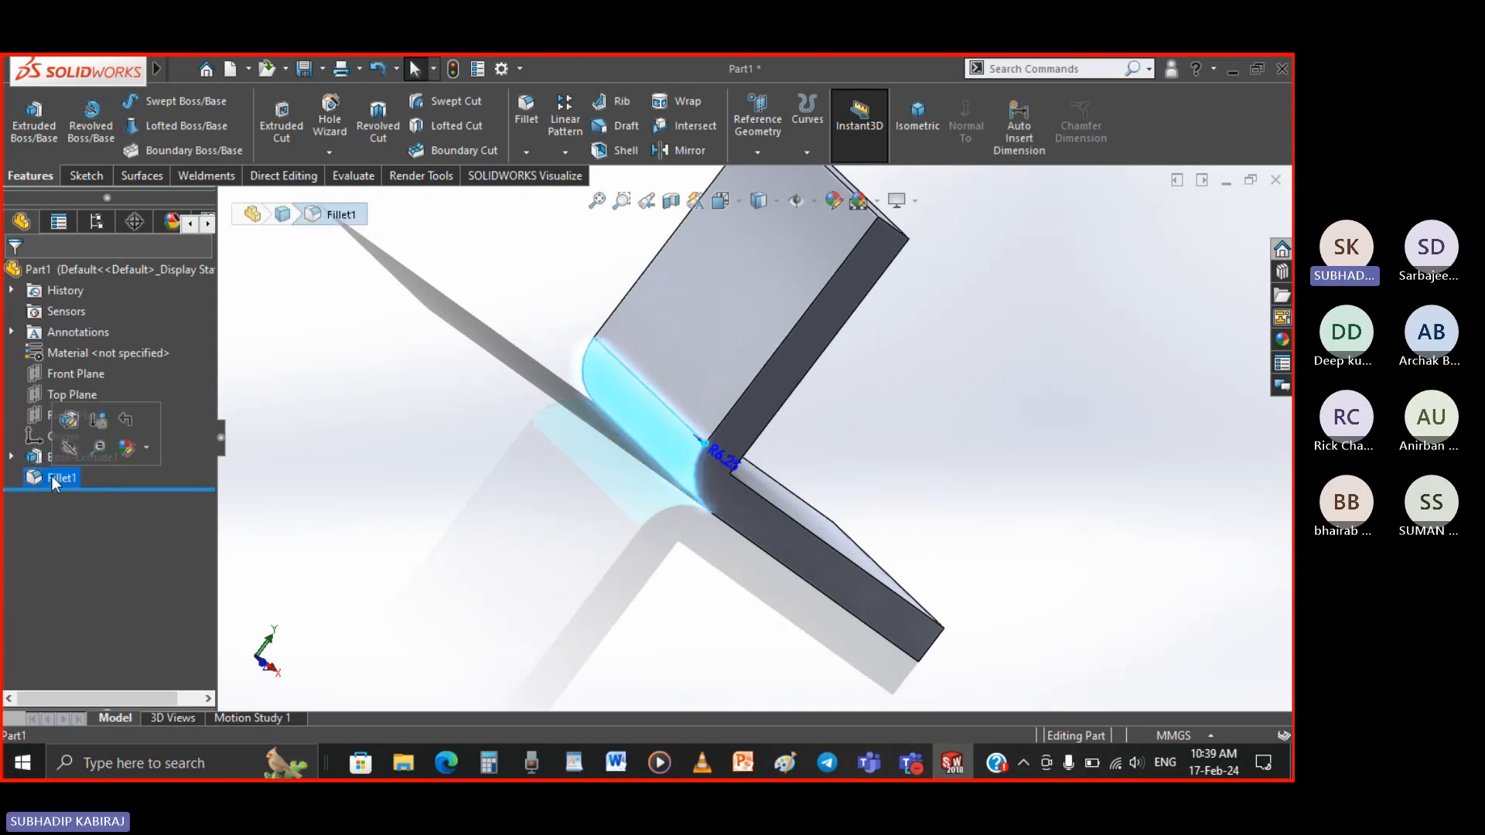
pyautogui.rightClick(51, 476)
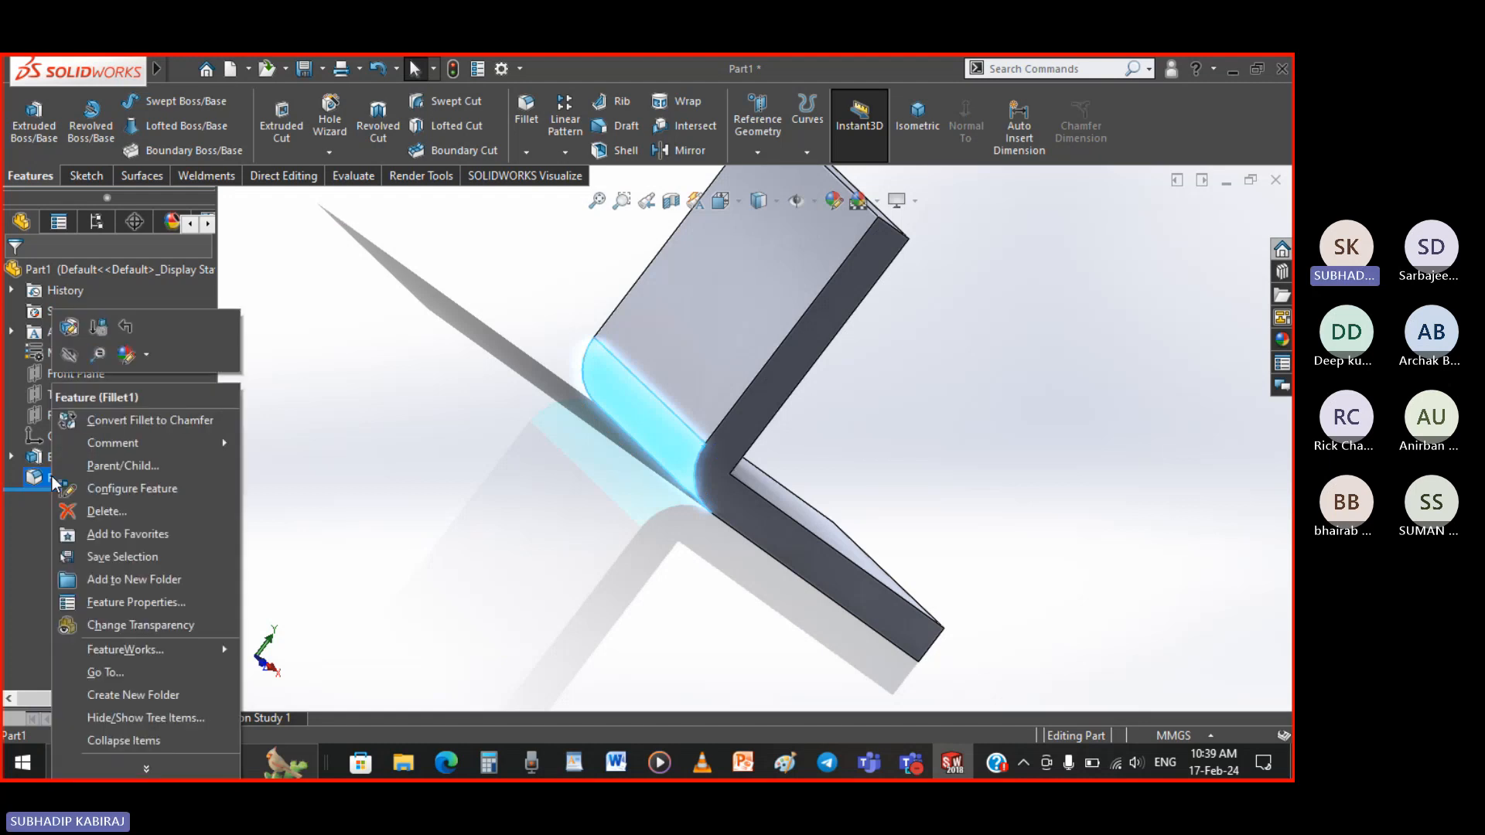
pyautogui.click(78, 510)
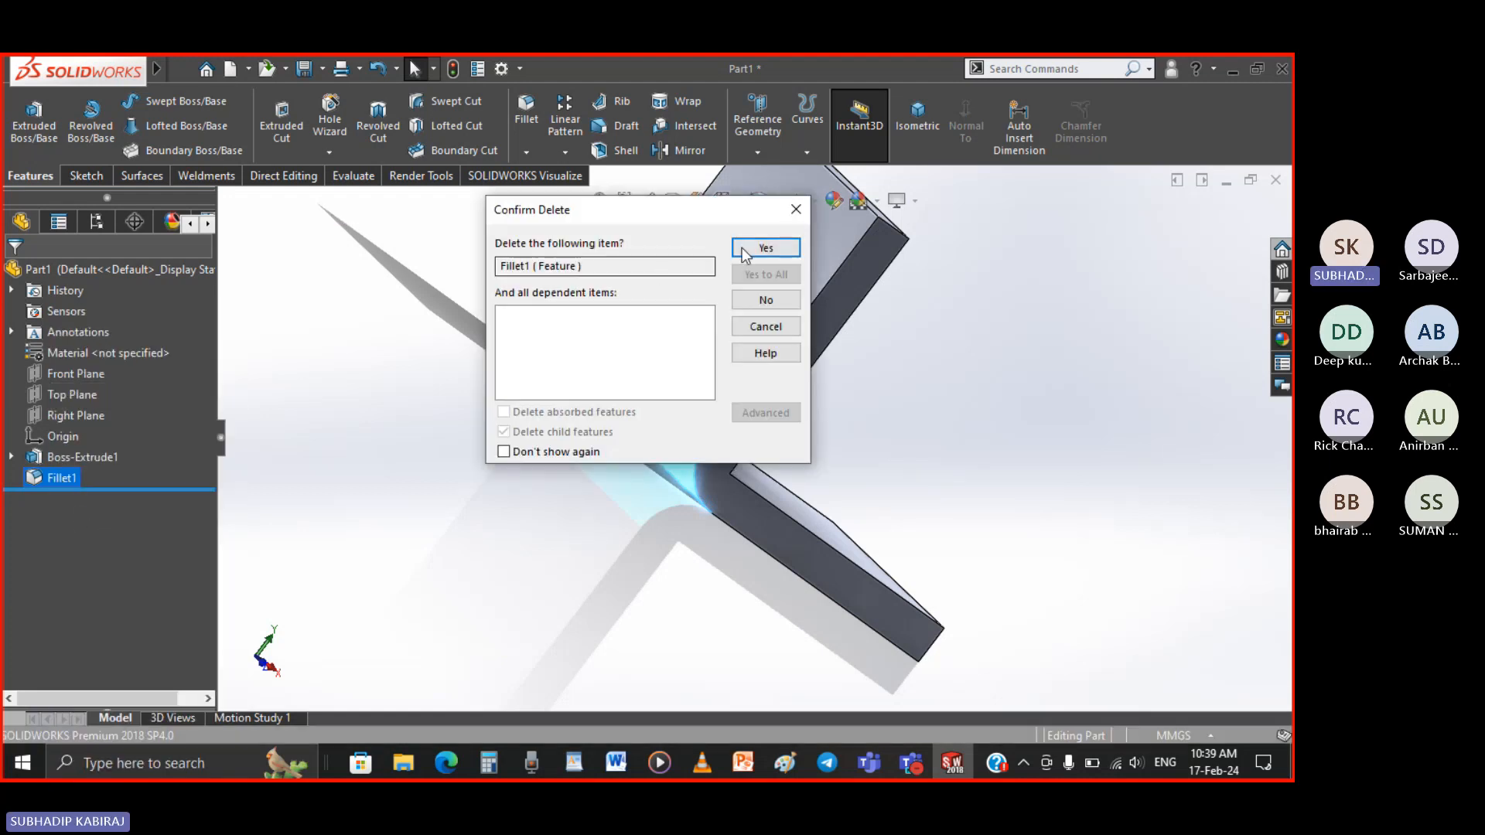
pyautogui.click(777, 249)
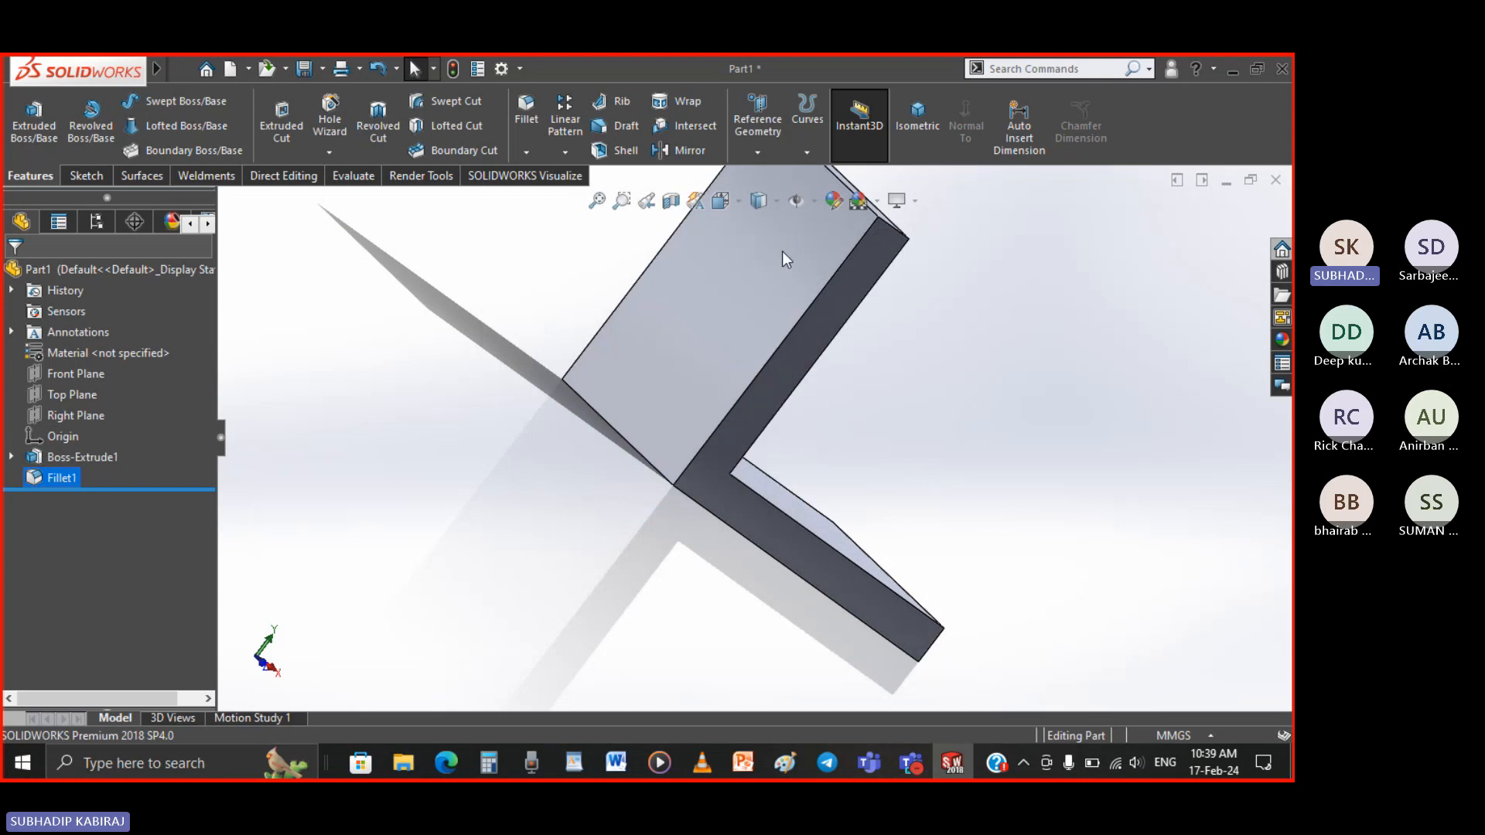
pyautogui.moveTo(583, 536); pyautogui.dragTo(597, 493, button='middle')
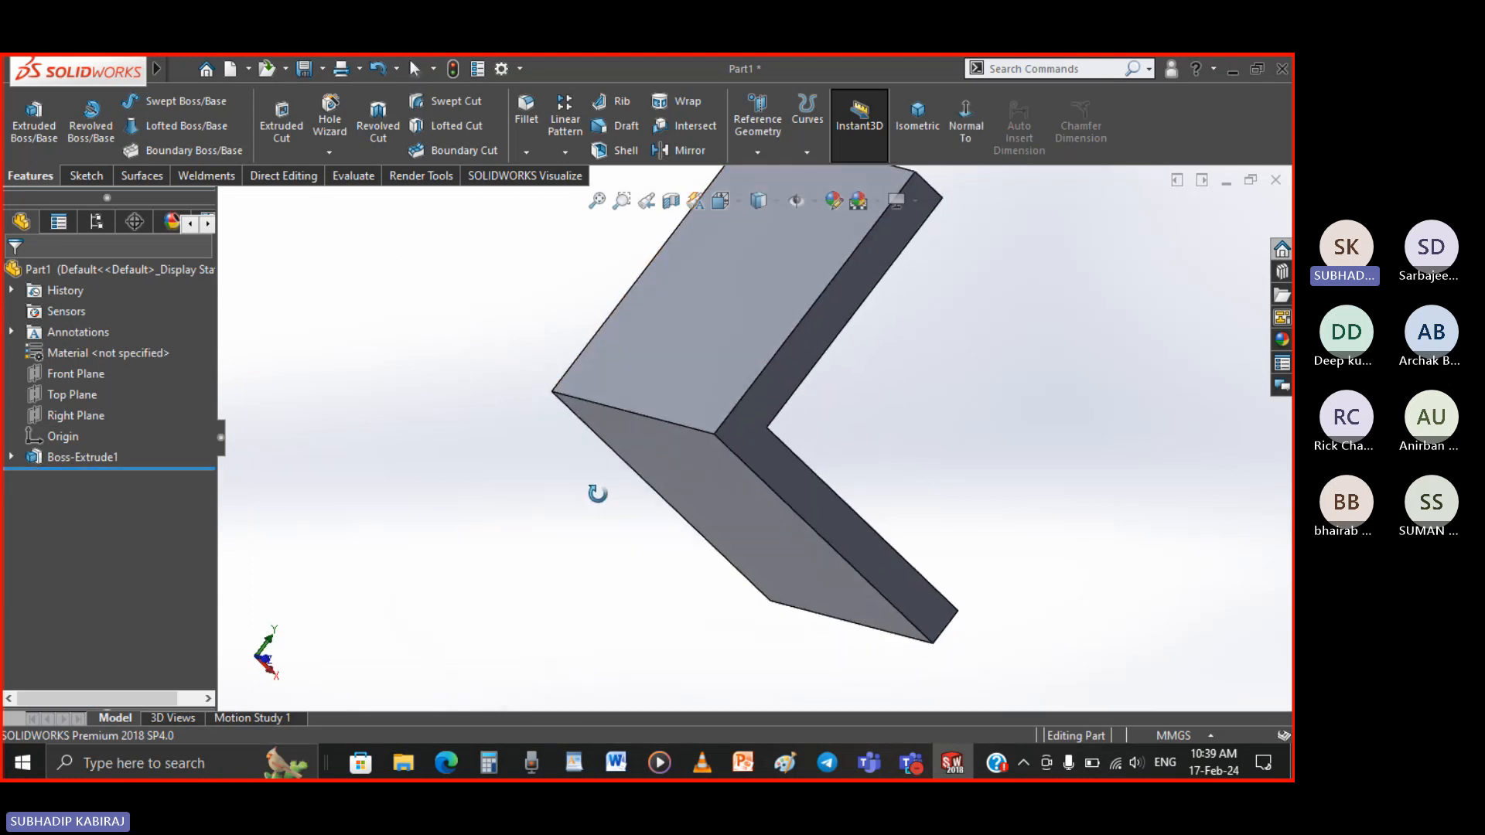
pyautogui.scroll(-5, 666, 401)
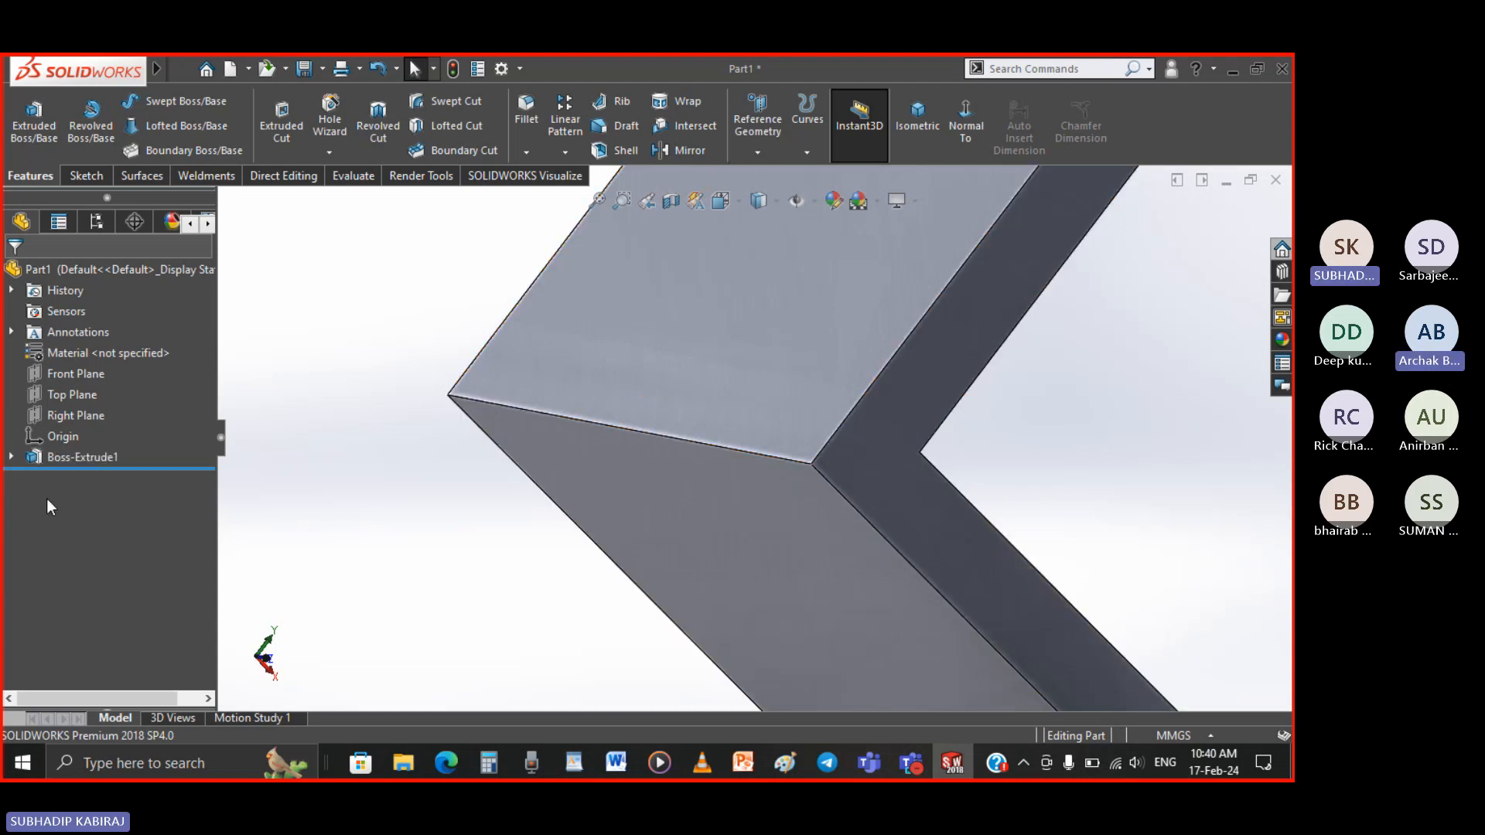
pyautogui.click(12, 456)
pyautogui.click(88, 479)
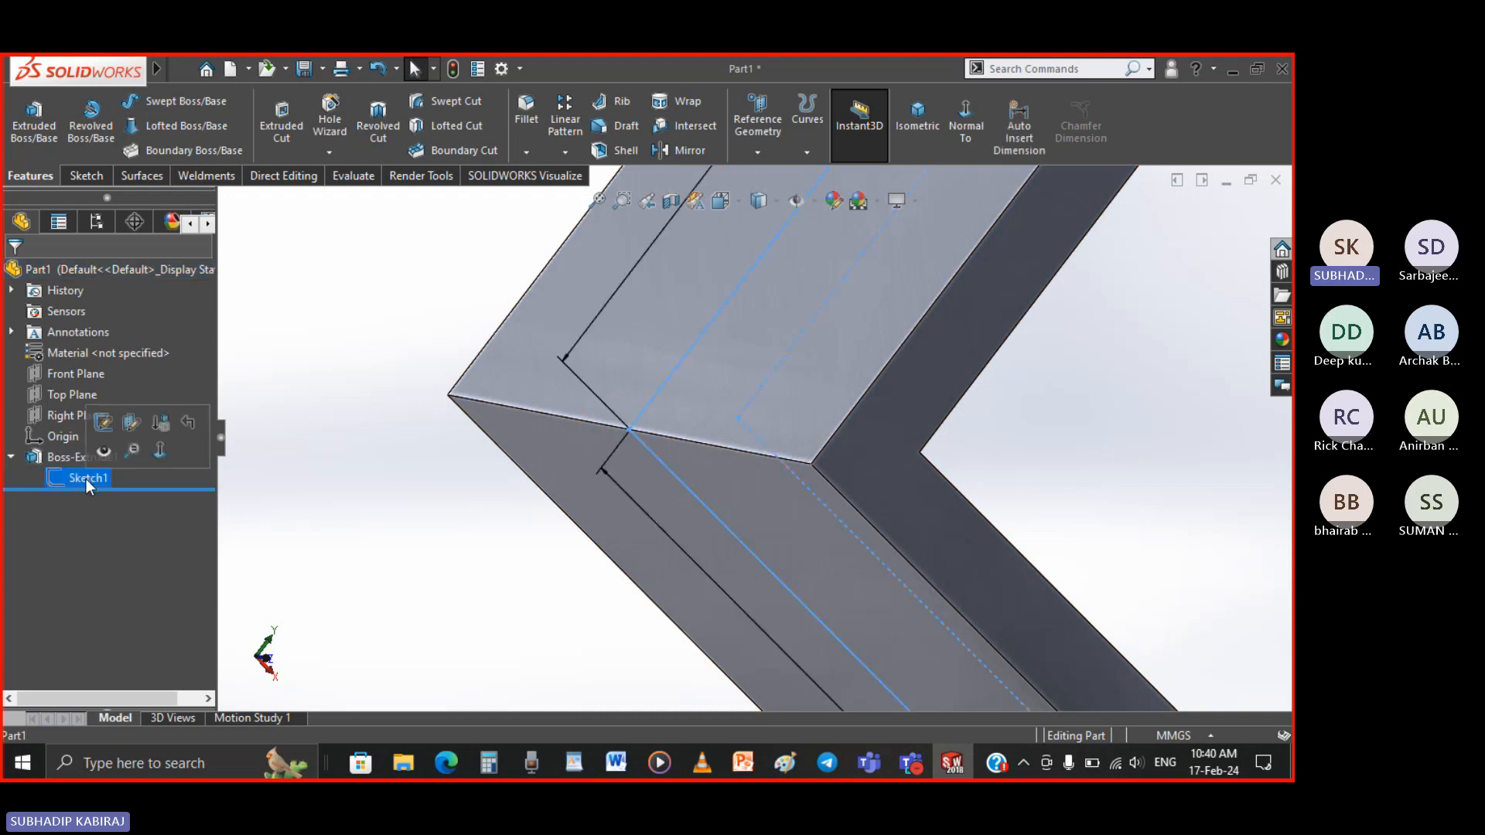
pyautogui.click(102, 428)
pyautogui.click(1008, 132)
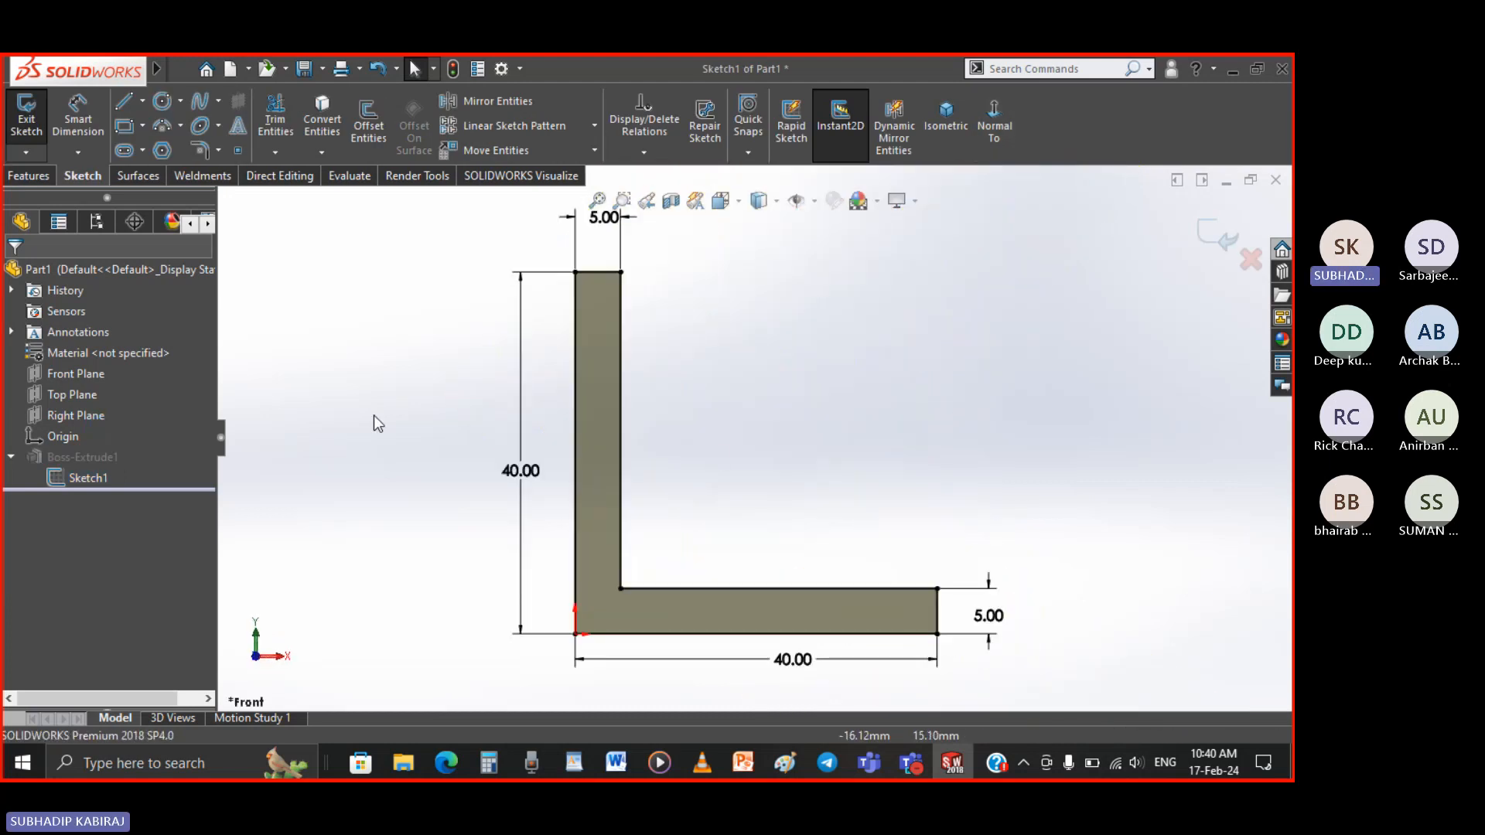
pyautogui.click(203, 152)
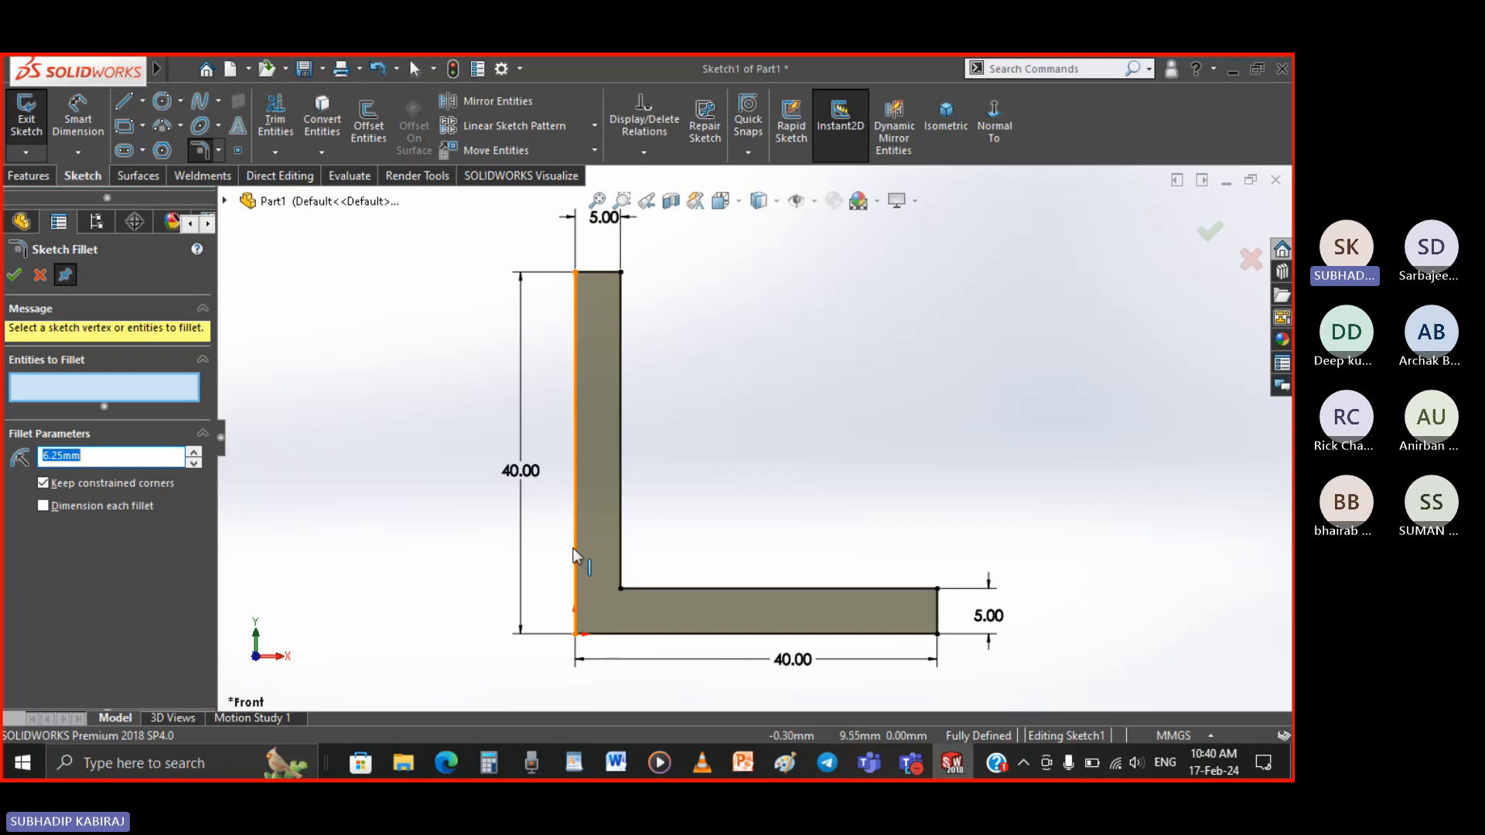
pyautogui.click(575, 635)
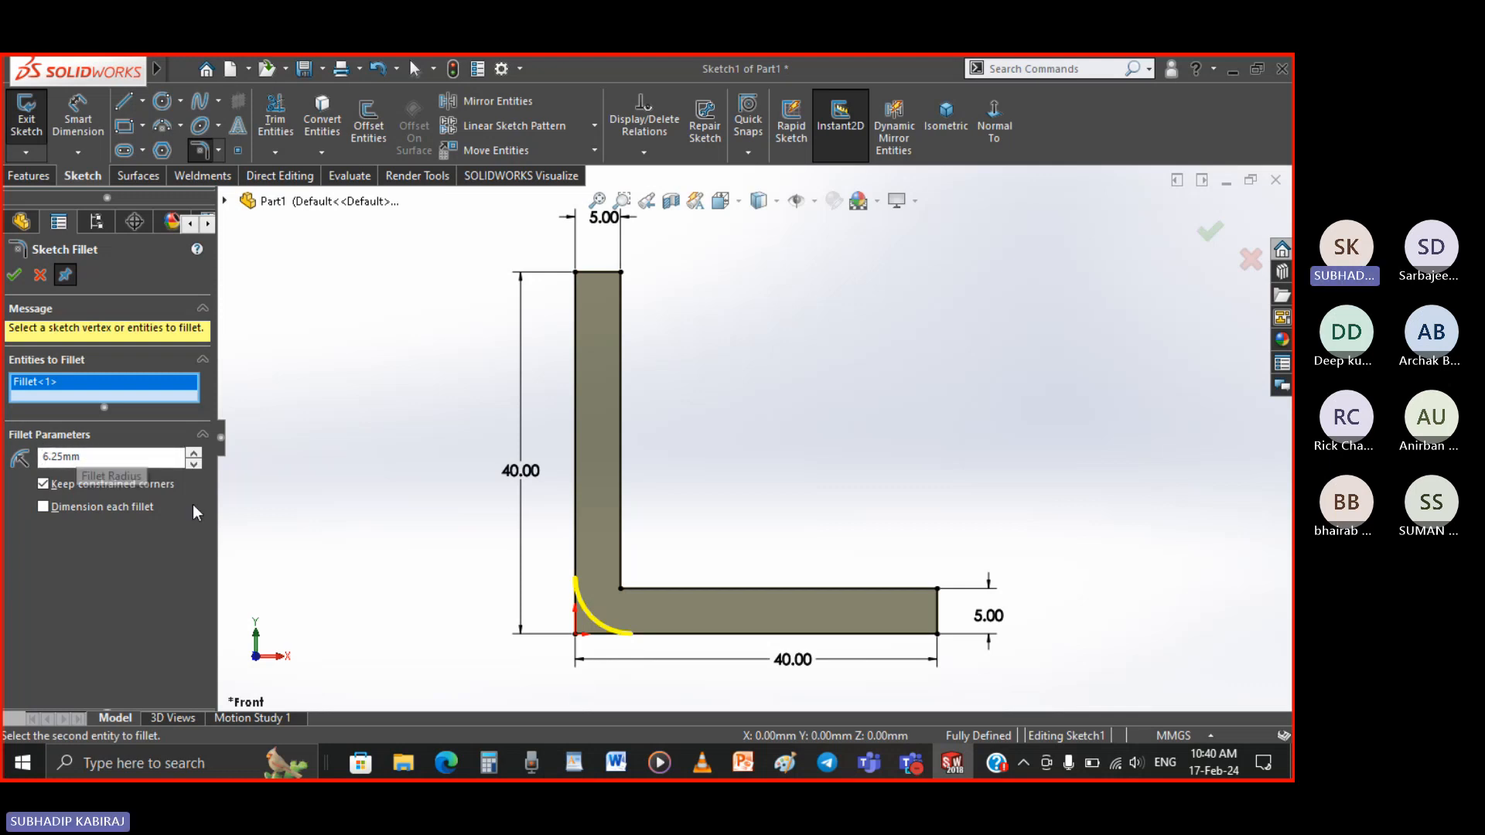
pyautogui.click(39, 276)
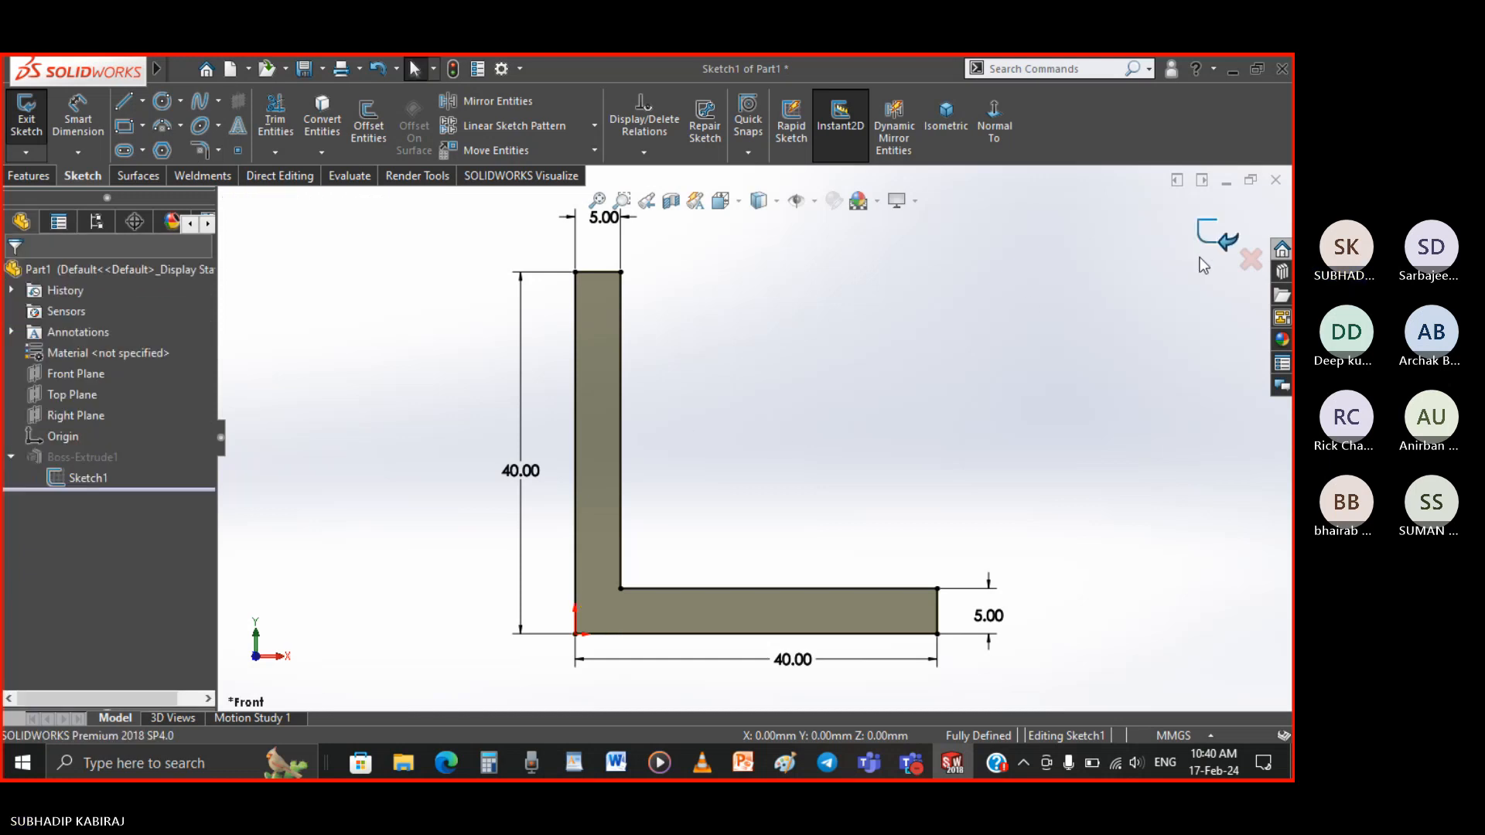
pyautogui.click(1214, 236)
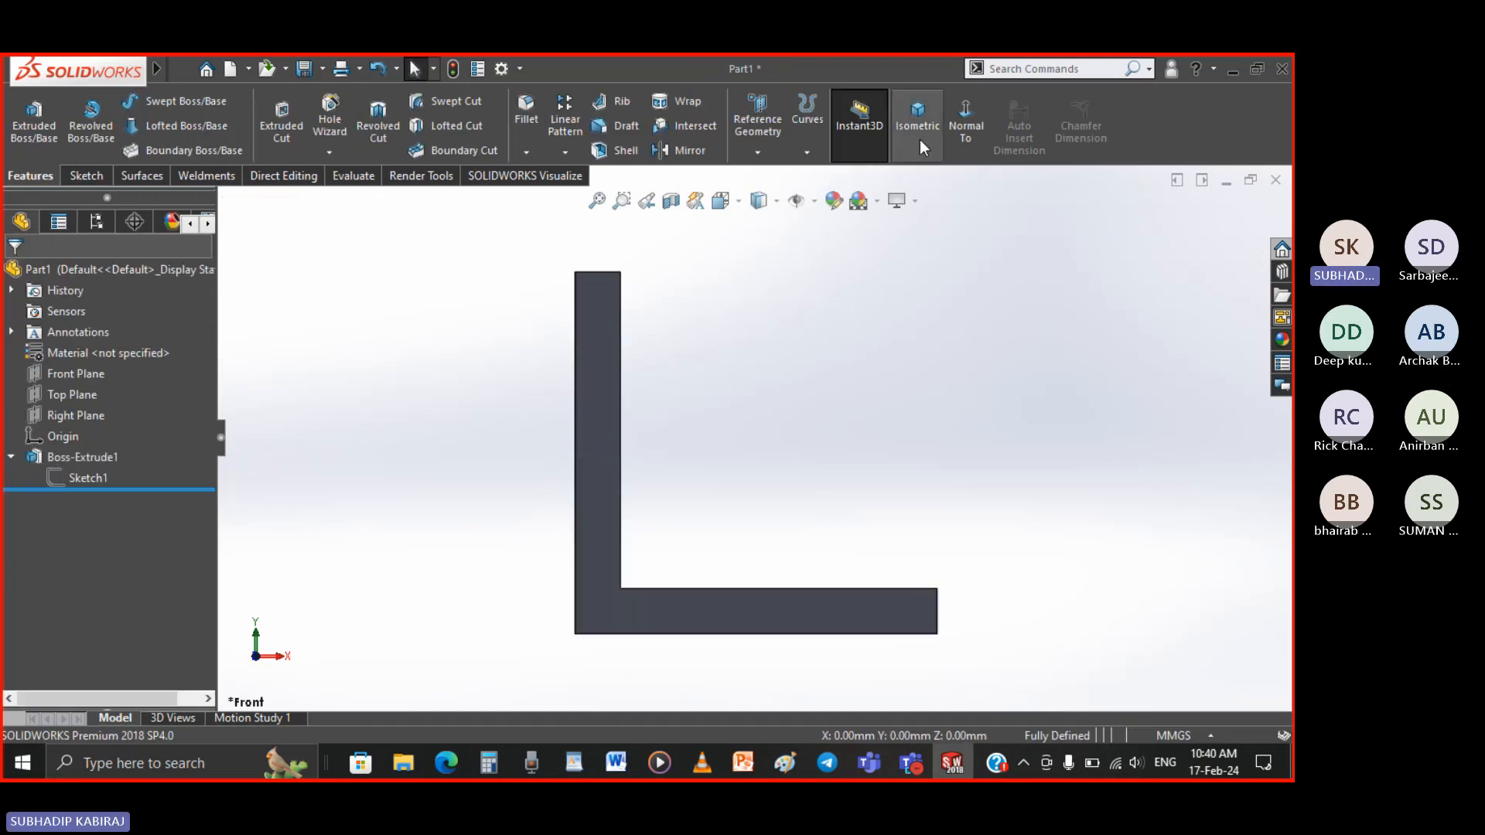
pyautogui.click(917, 140)
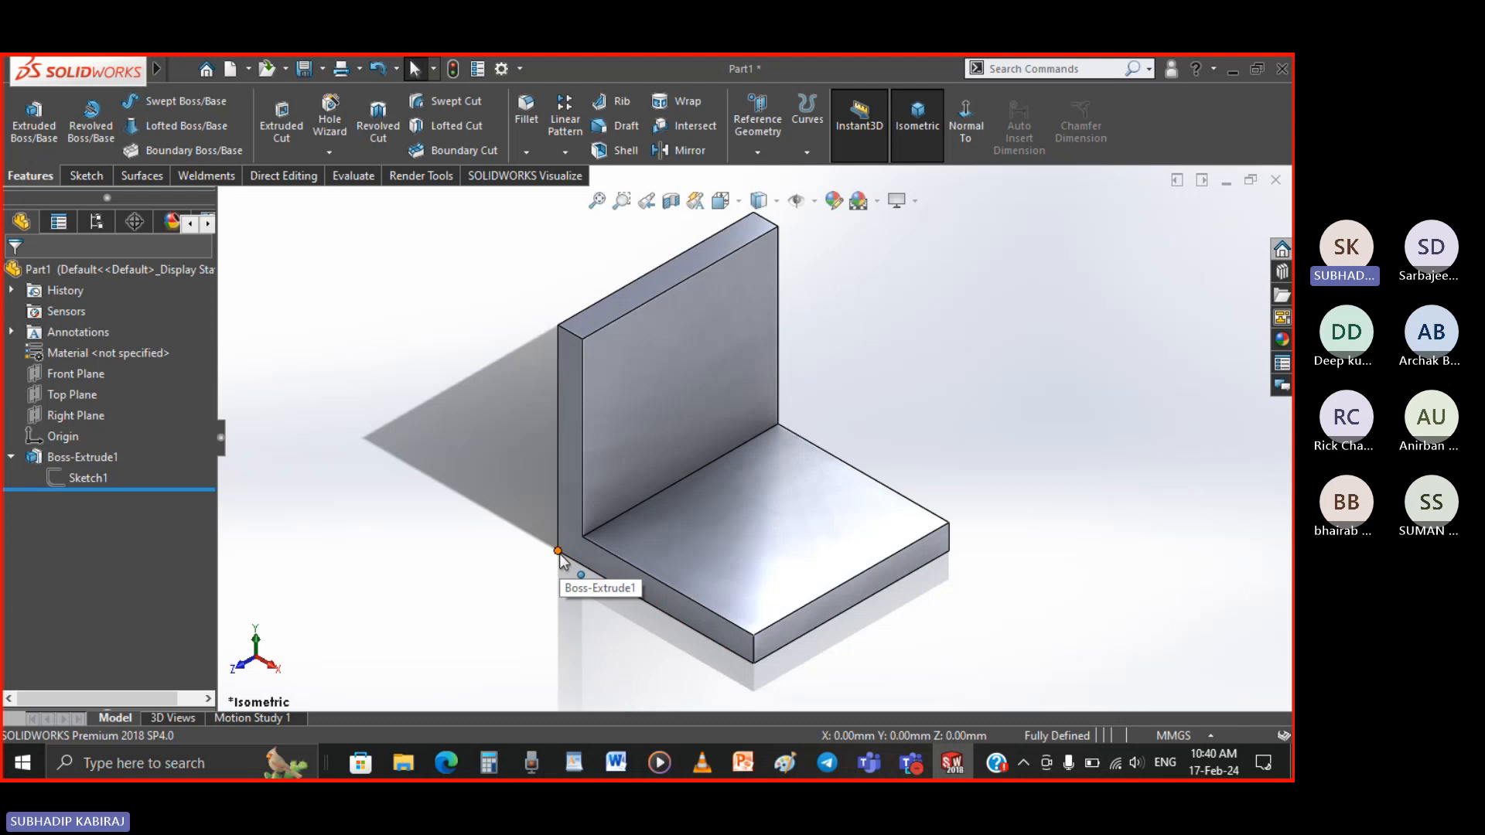
pyautogui.click(12, 459)
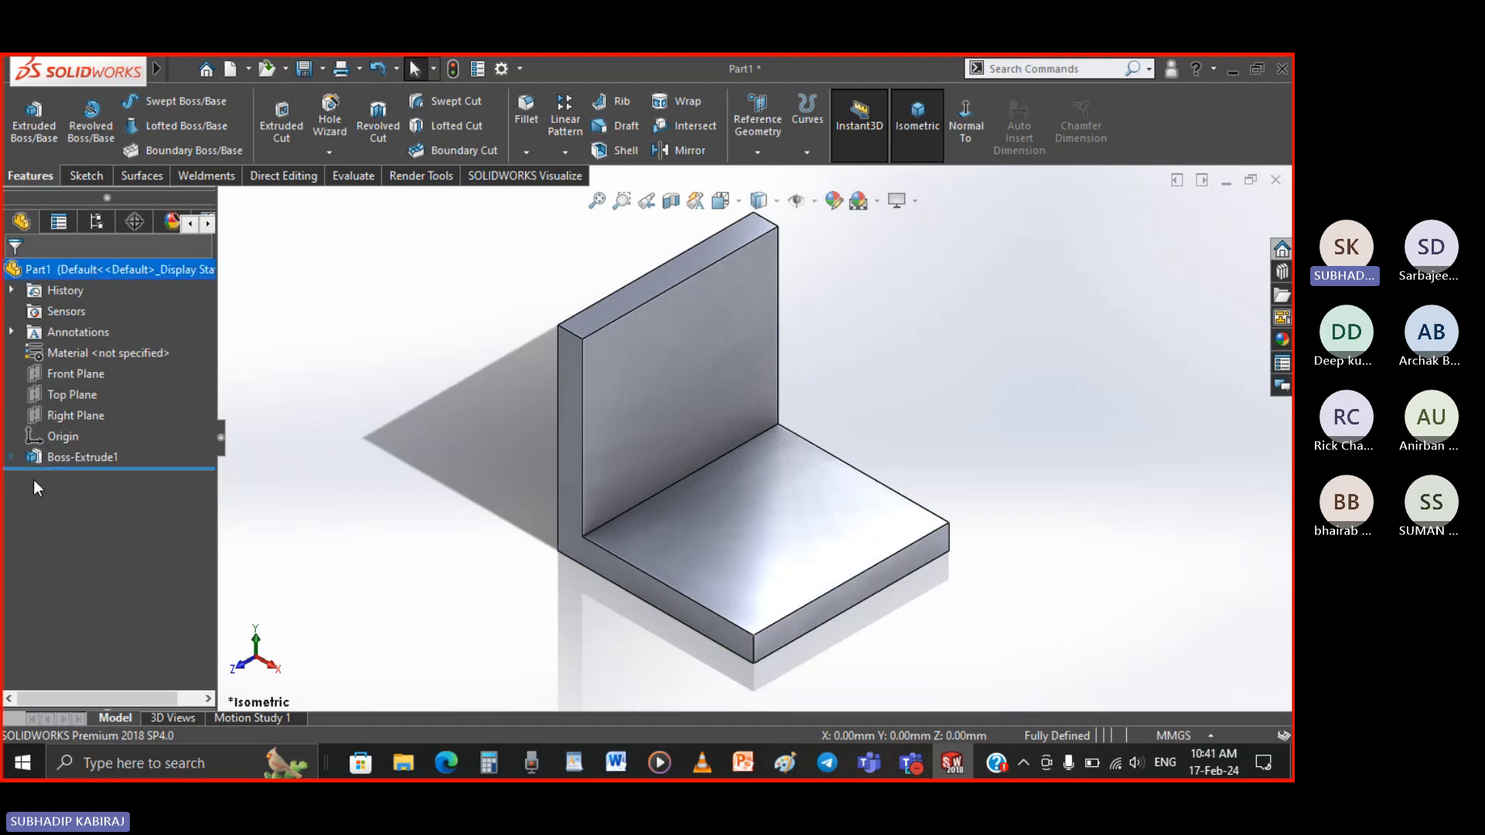
# Round the bracket's outer corner edge with a 6.25 mm fillet feature and return to the isometric view
pyautogui.moveTo(401, 546); pyautogui.dragTo(510, 495, button='middle')
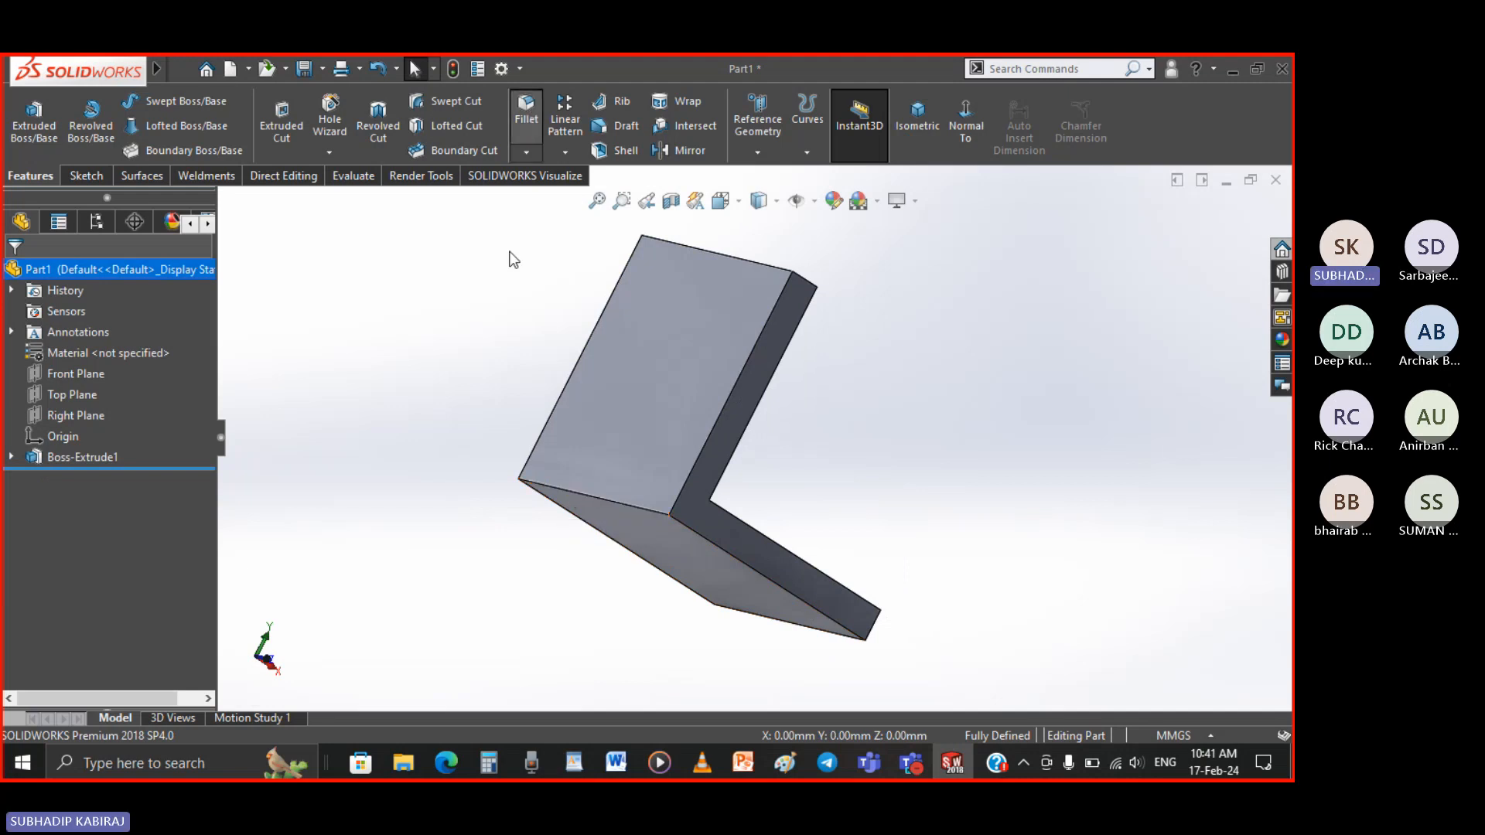
pyautogui.click(565, 491)
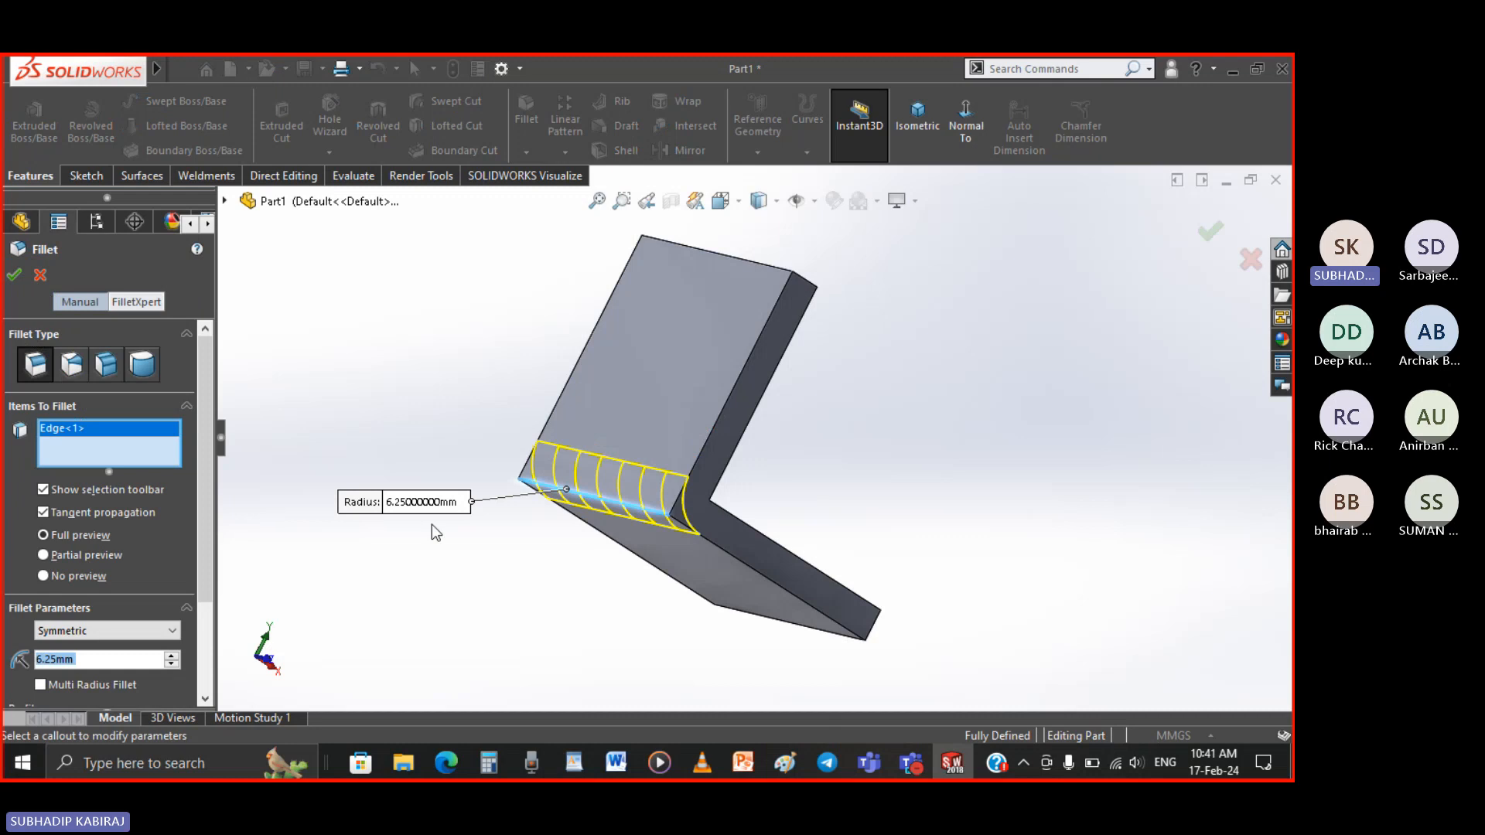
pyautogui.press('Return')
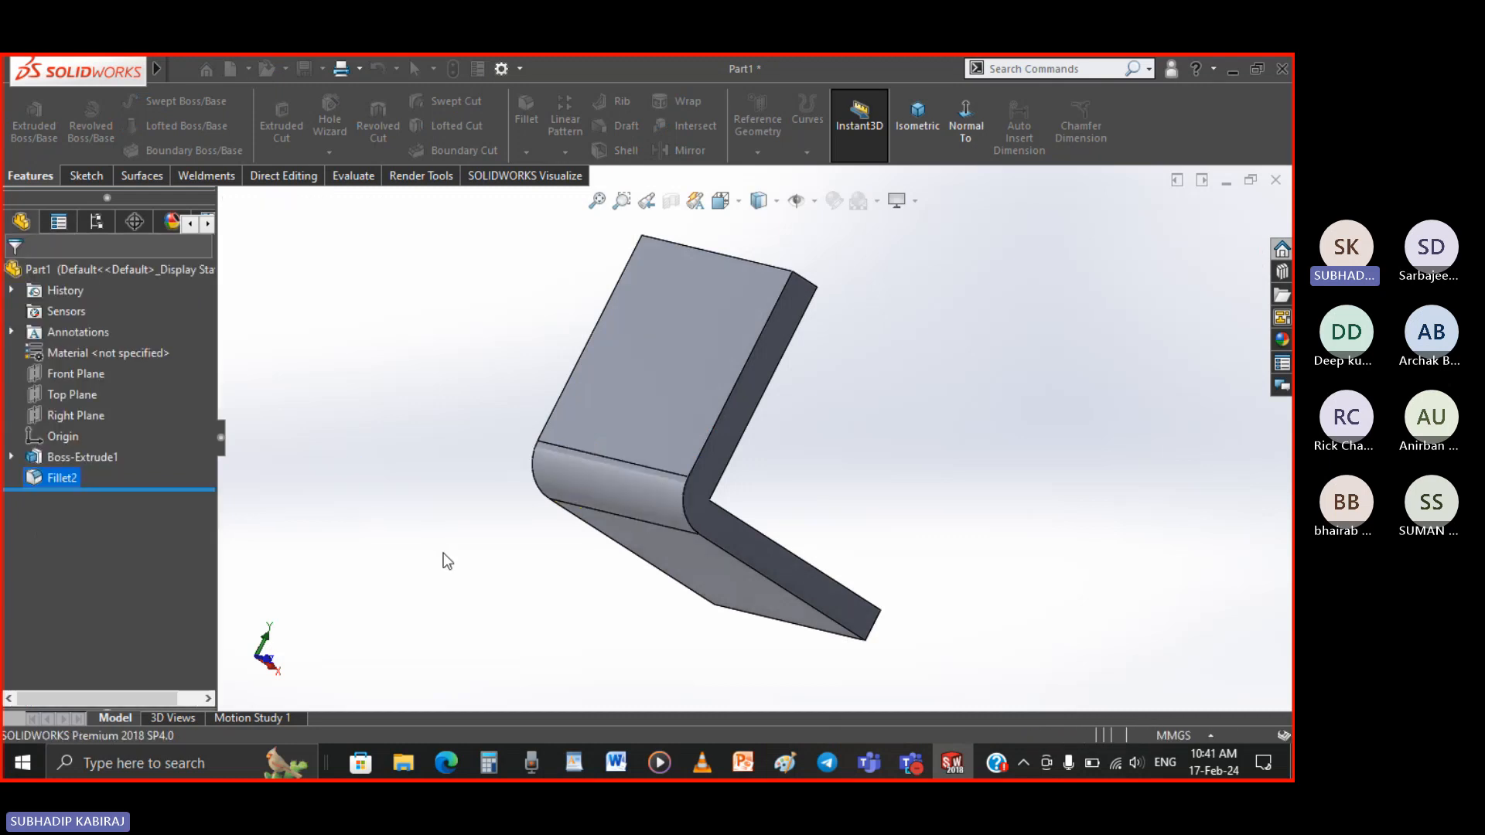
pyautogui.click(905, 135)
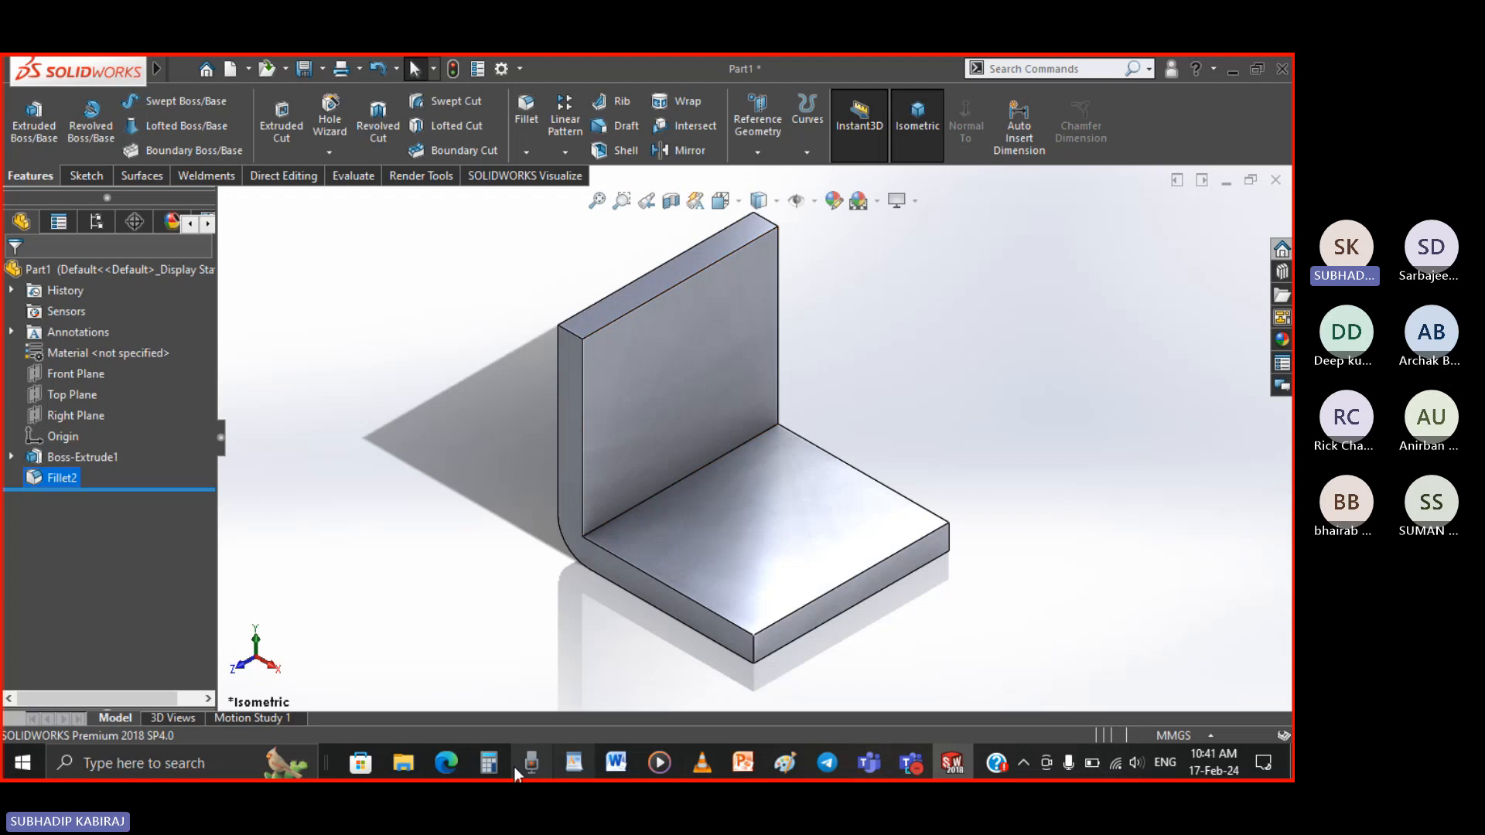
# Switch to the wheel support PDF in Edge and look through its part drawings as far as the Support section
pyautogui.click(453, 767)
pyautogui.scroll(-10, 673, 610)
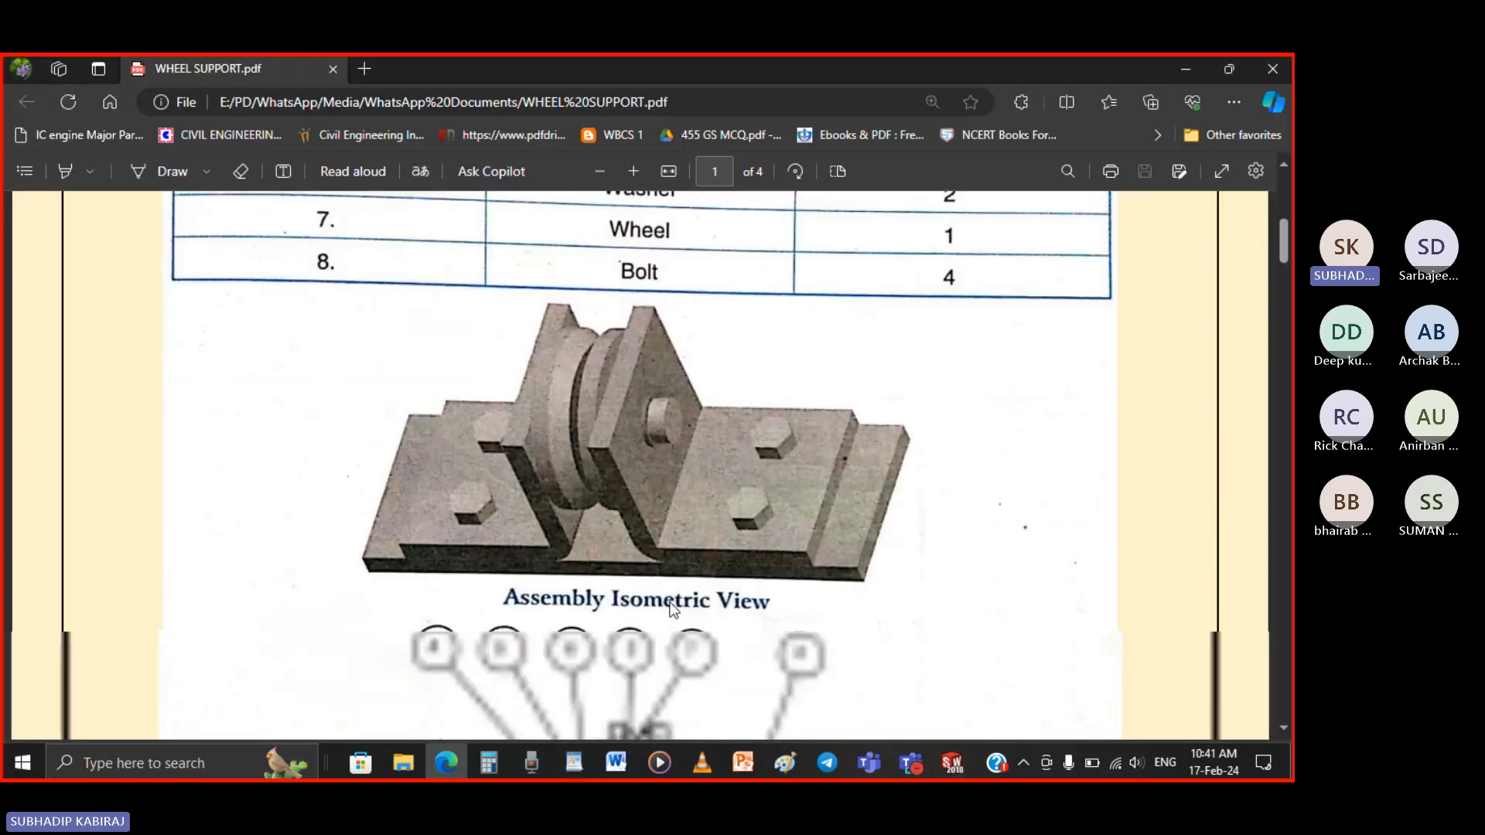
pyautogui.scroll(-8, 673, 610)
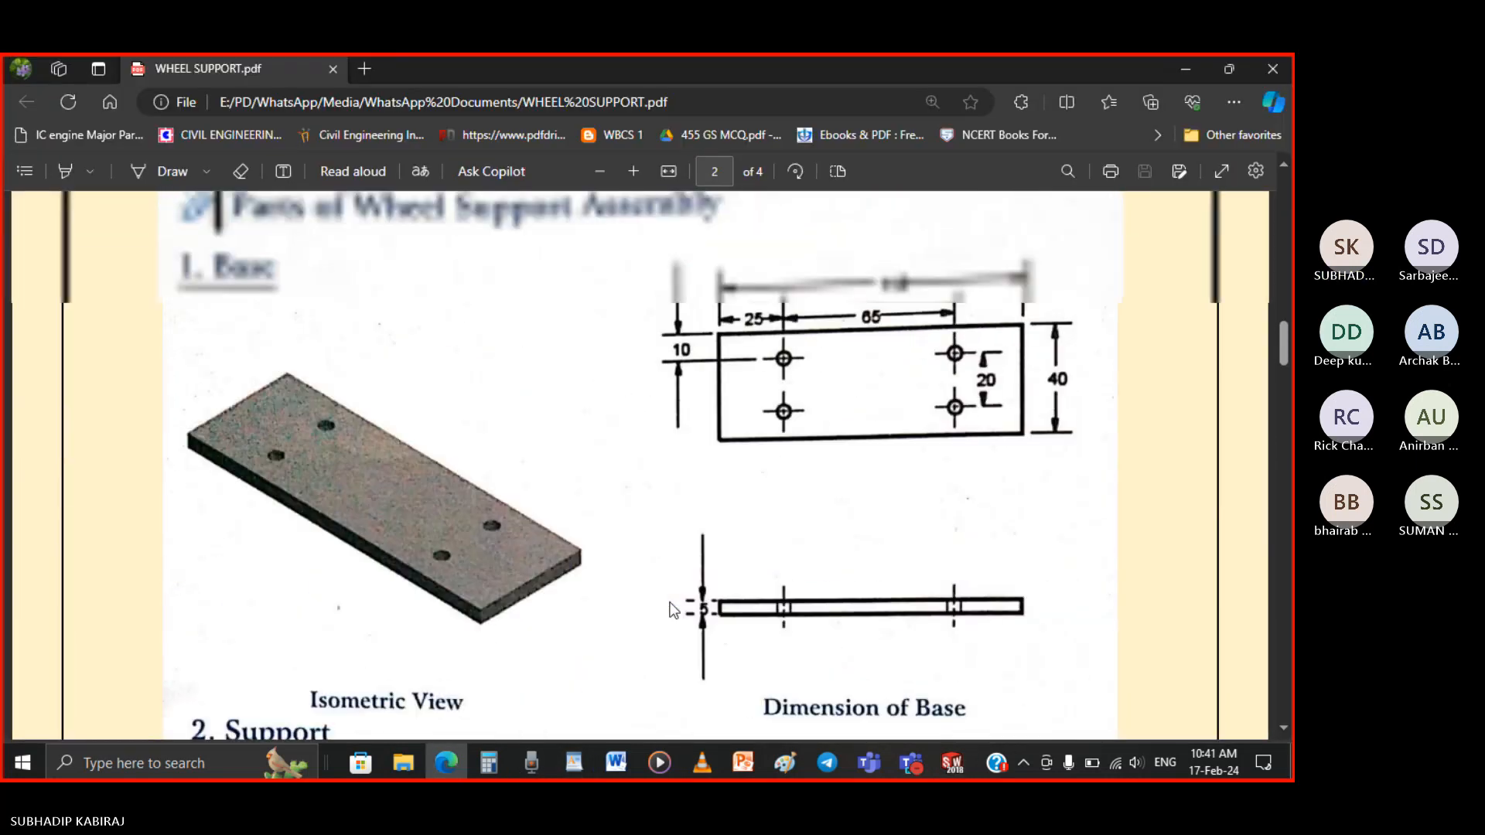
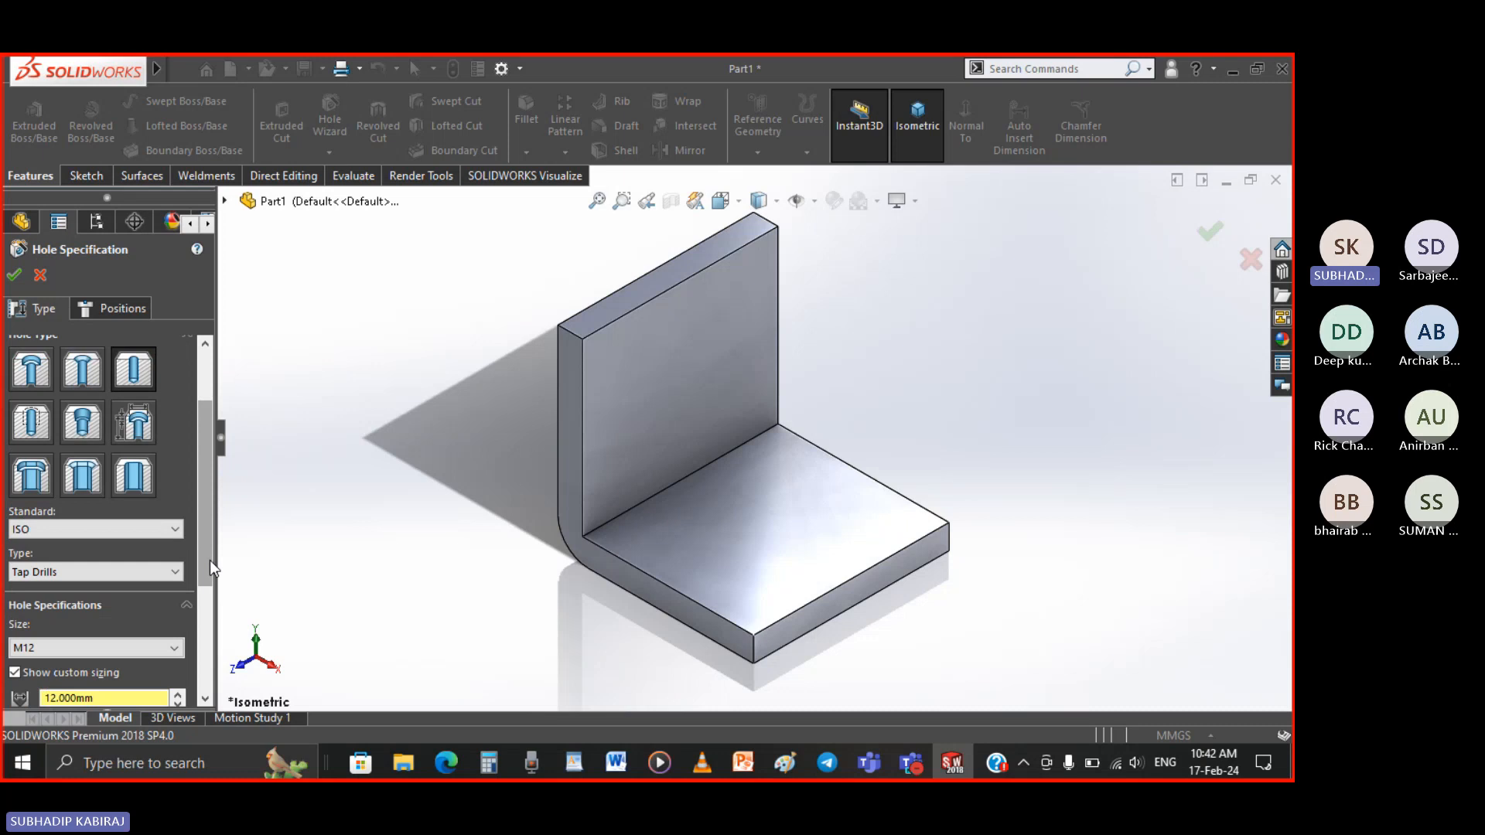
# Set the tap drill hole's size to M5 with a custom through hole diameter of 5 mm
pyautogui.scroll(-3, 54, 615)
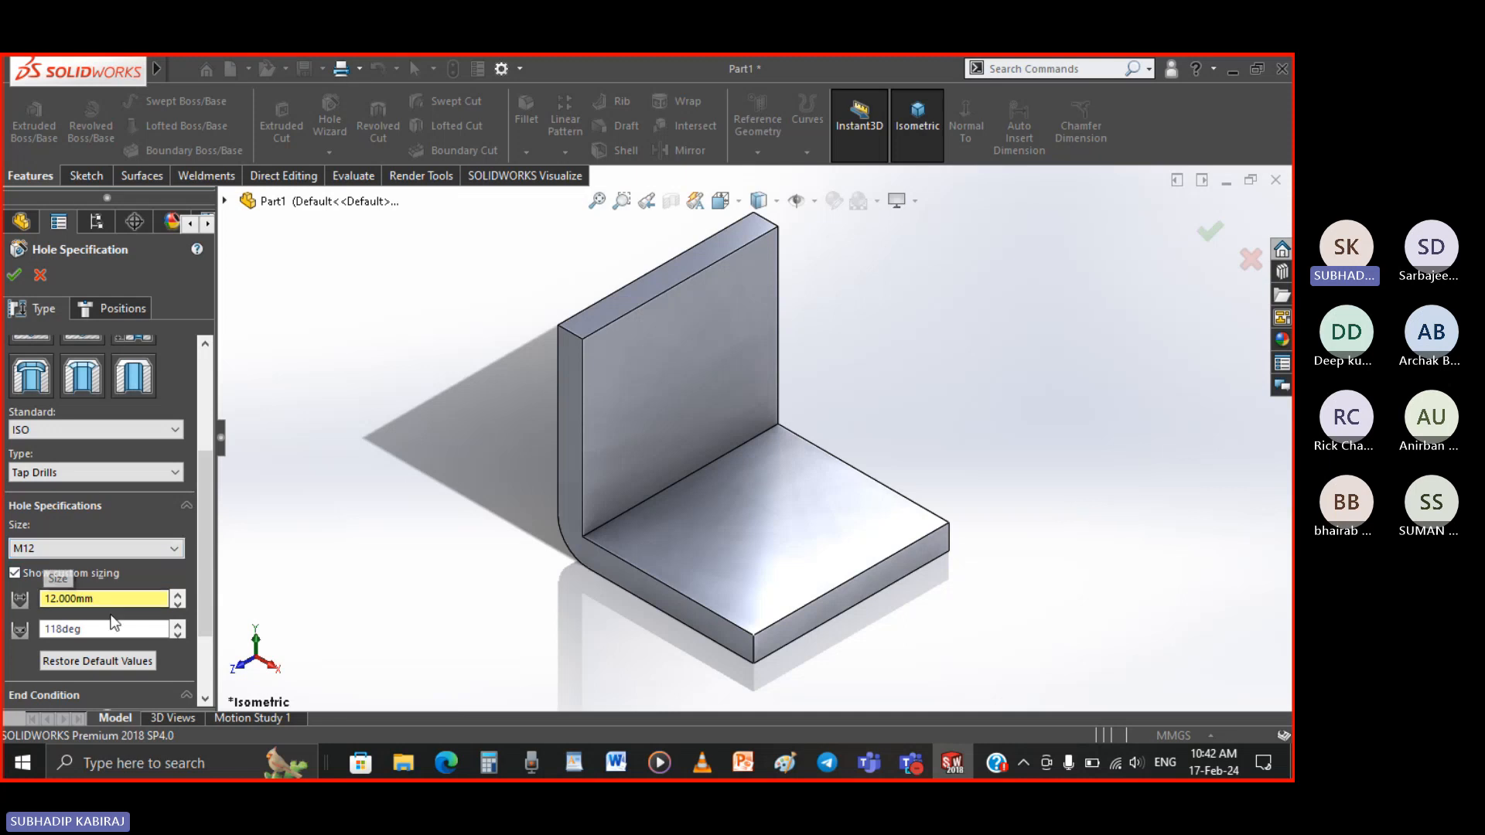
pyautogui.click(146, 549)
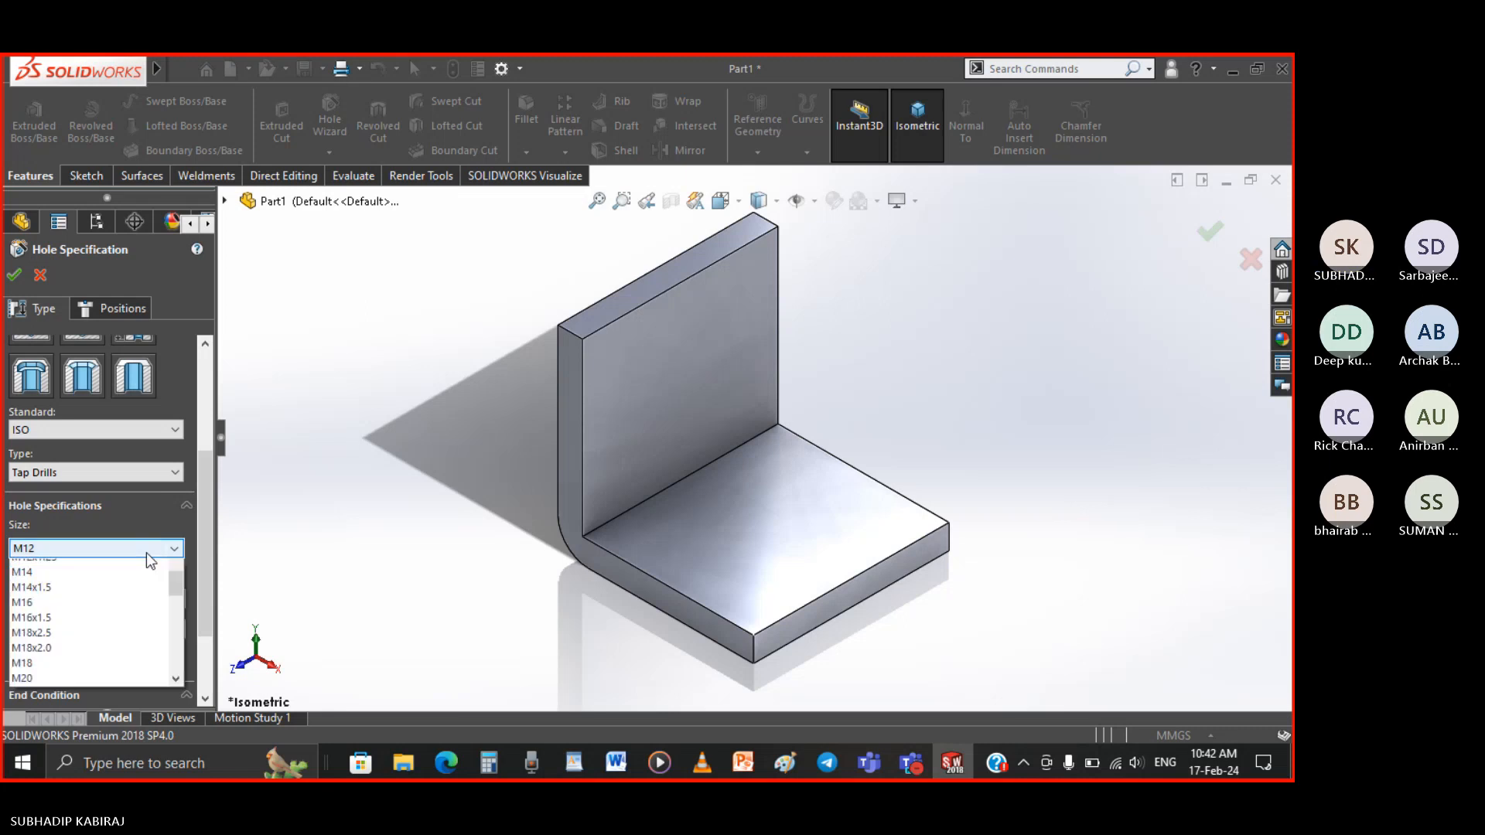
pyautogui.scroll(5, 71, 633)
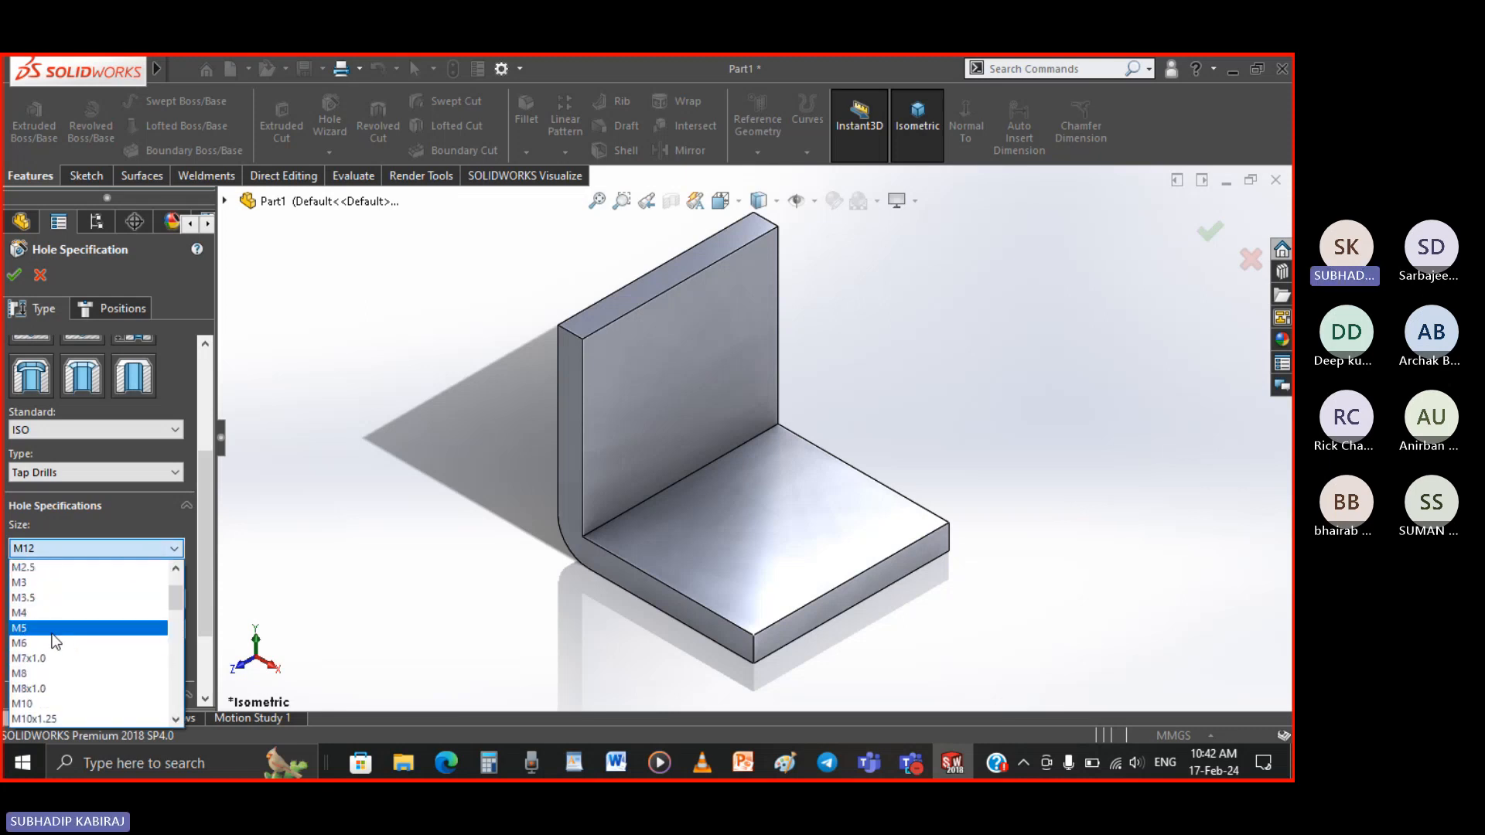
pyautogui.click(72, 629)
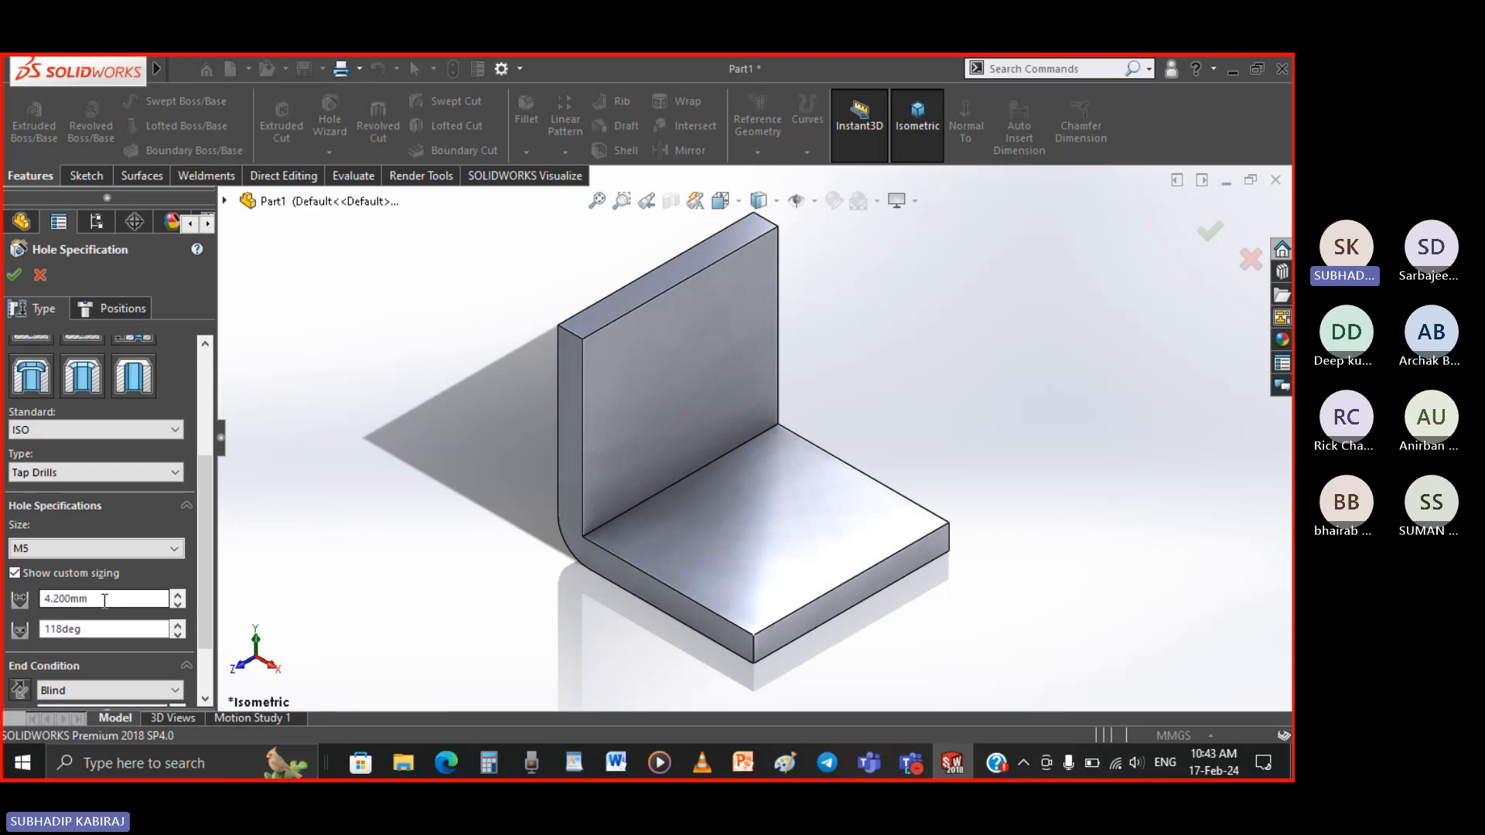
pyautogui.moveTo(98, 598); pyautogui.dragTo(25, 599)
pyautogui.write('5')
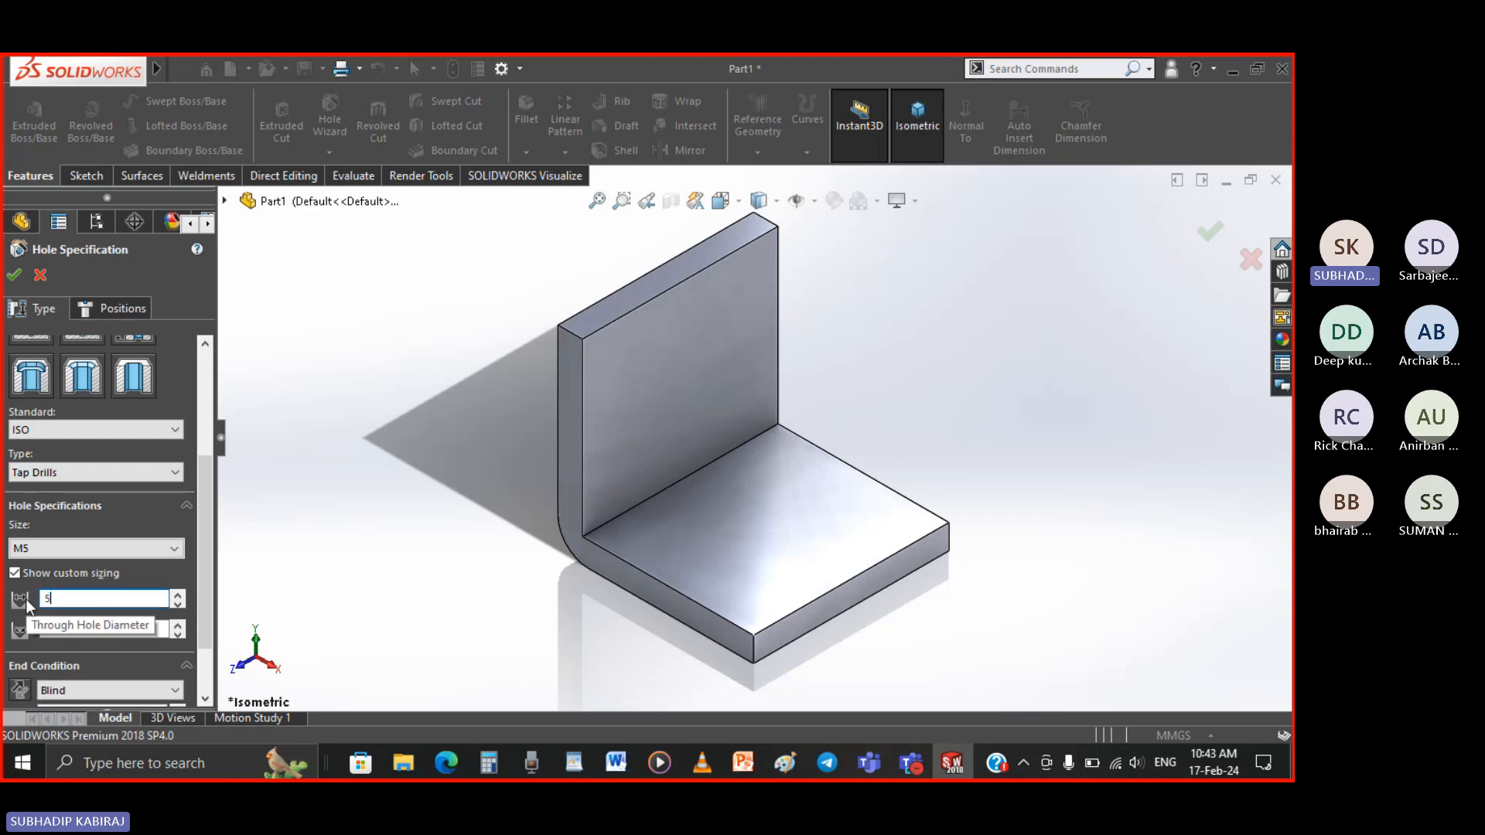
pyautogui.press('Return')
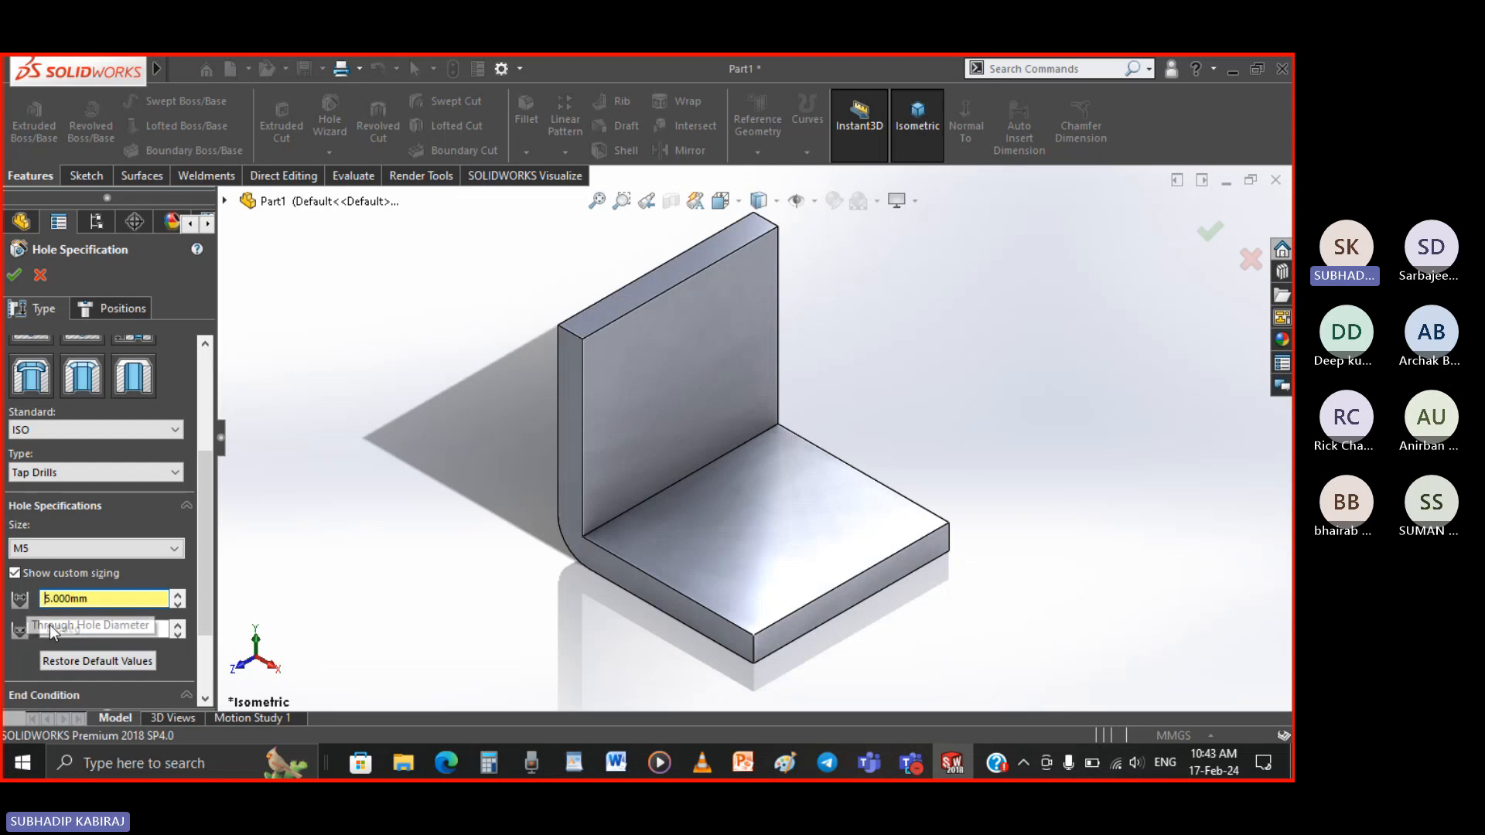
# Change the custom through hole diameter to 12 mm and back to 5 mm
pyautogui.moveTo(106, 598); pyautogui.dragTo(29, 598)
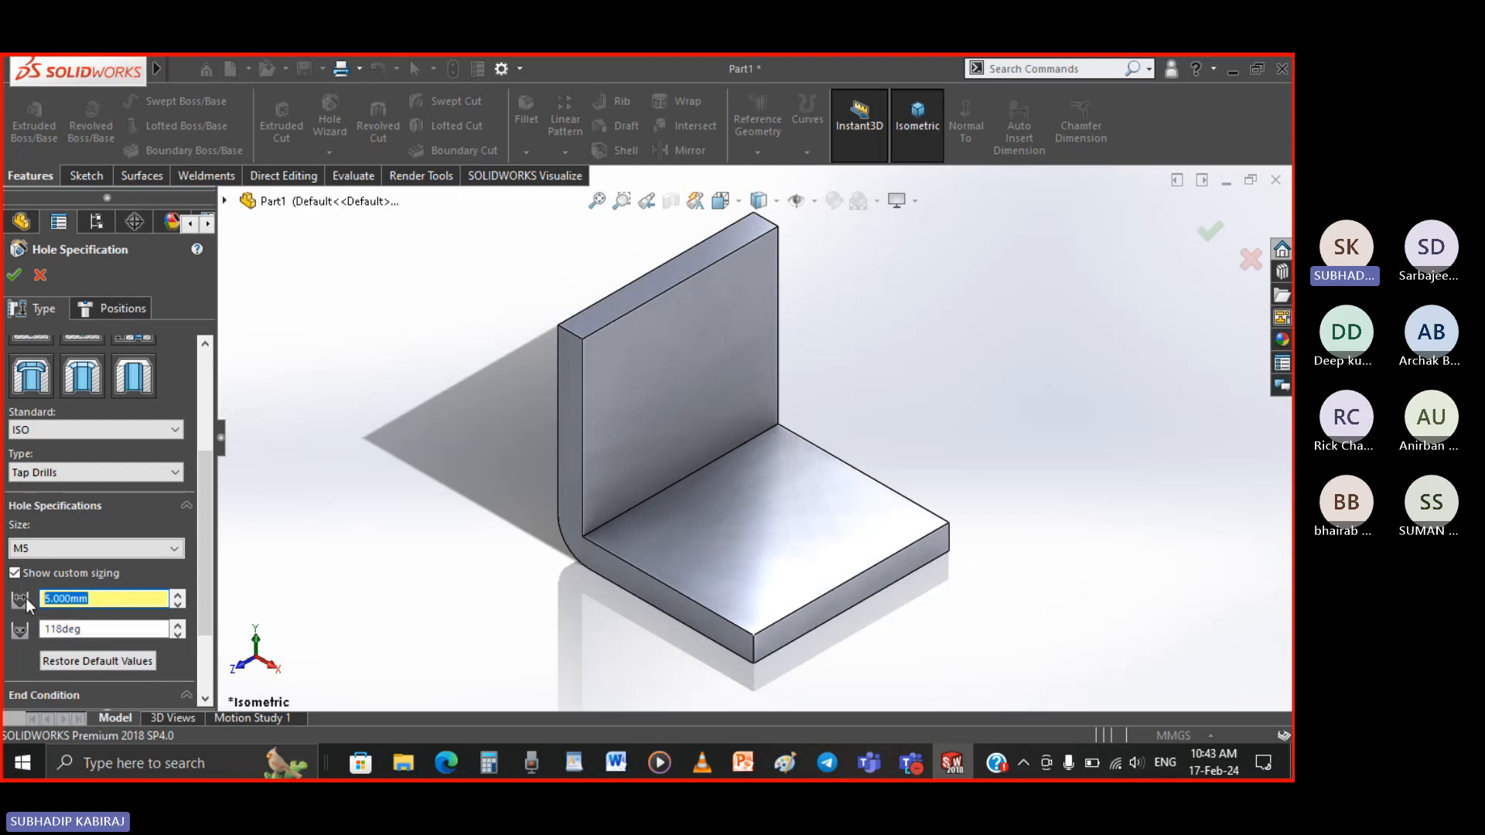
pyautogui.write('12')
pyautogui.press('Return')
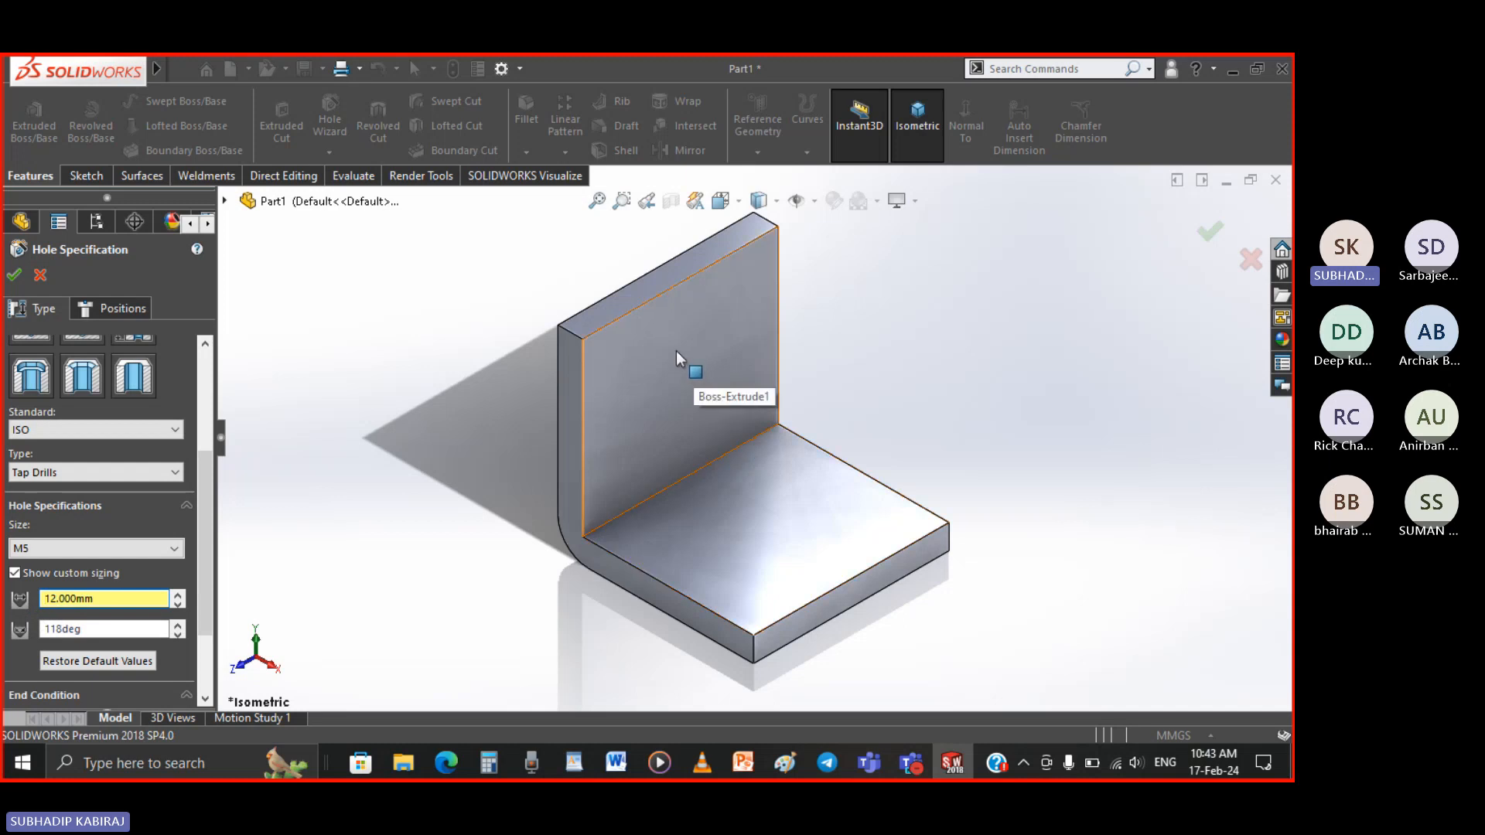
pyautogui.moveTo(120, 601); pyautogui.dragTo(39, 602)
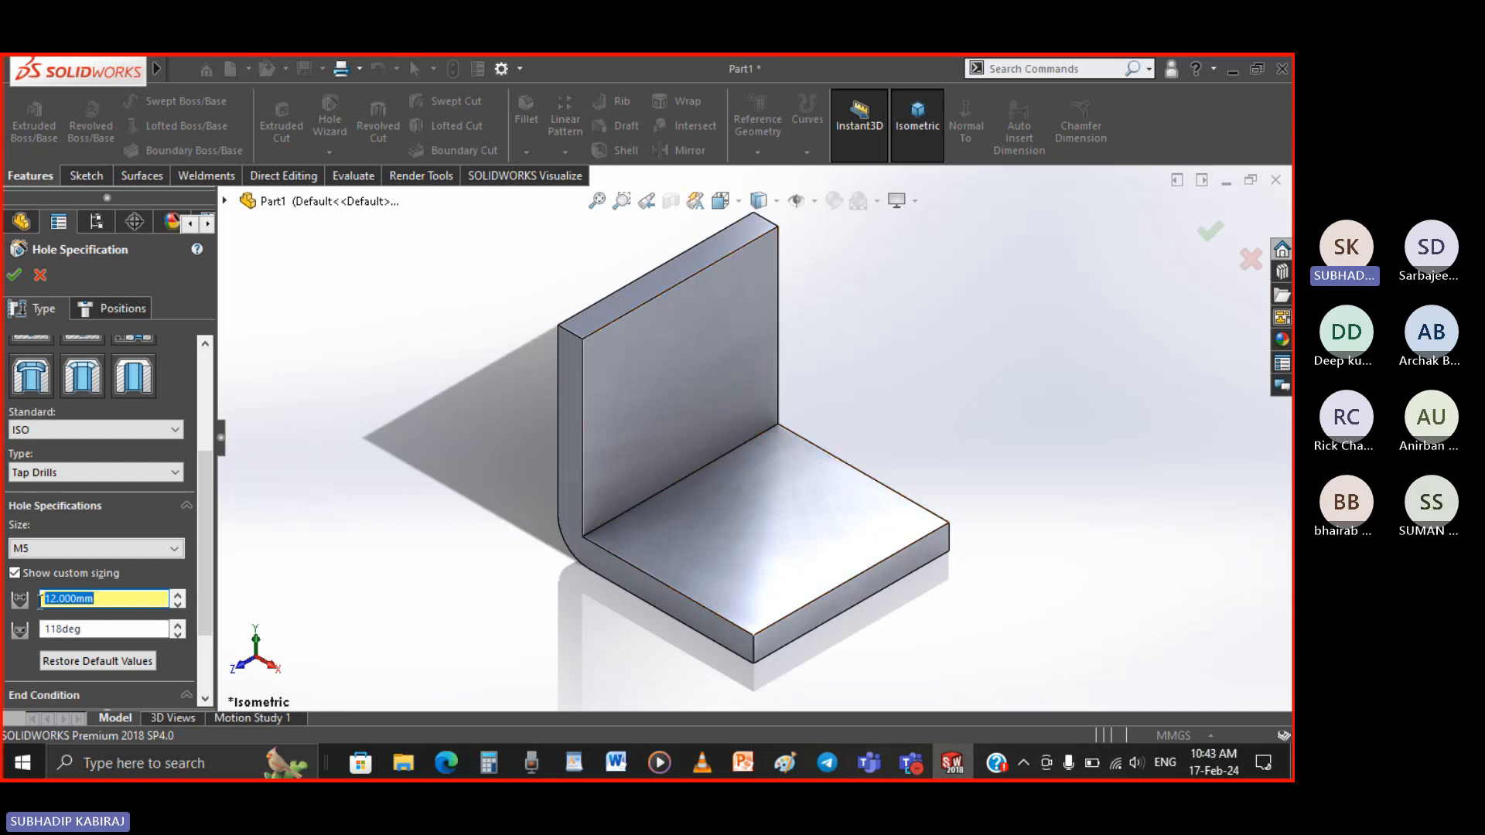
pyautogui.write('5')
pyautogui.press('Return')
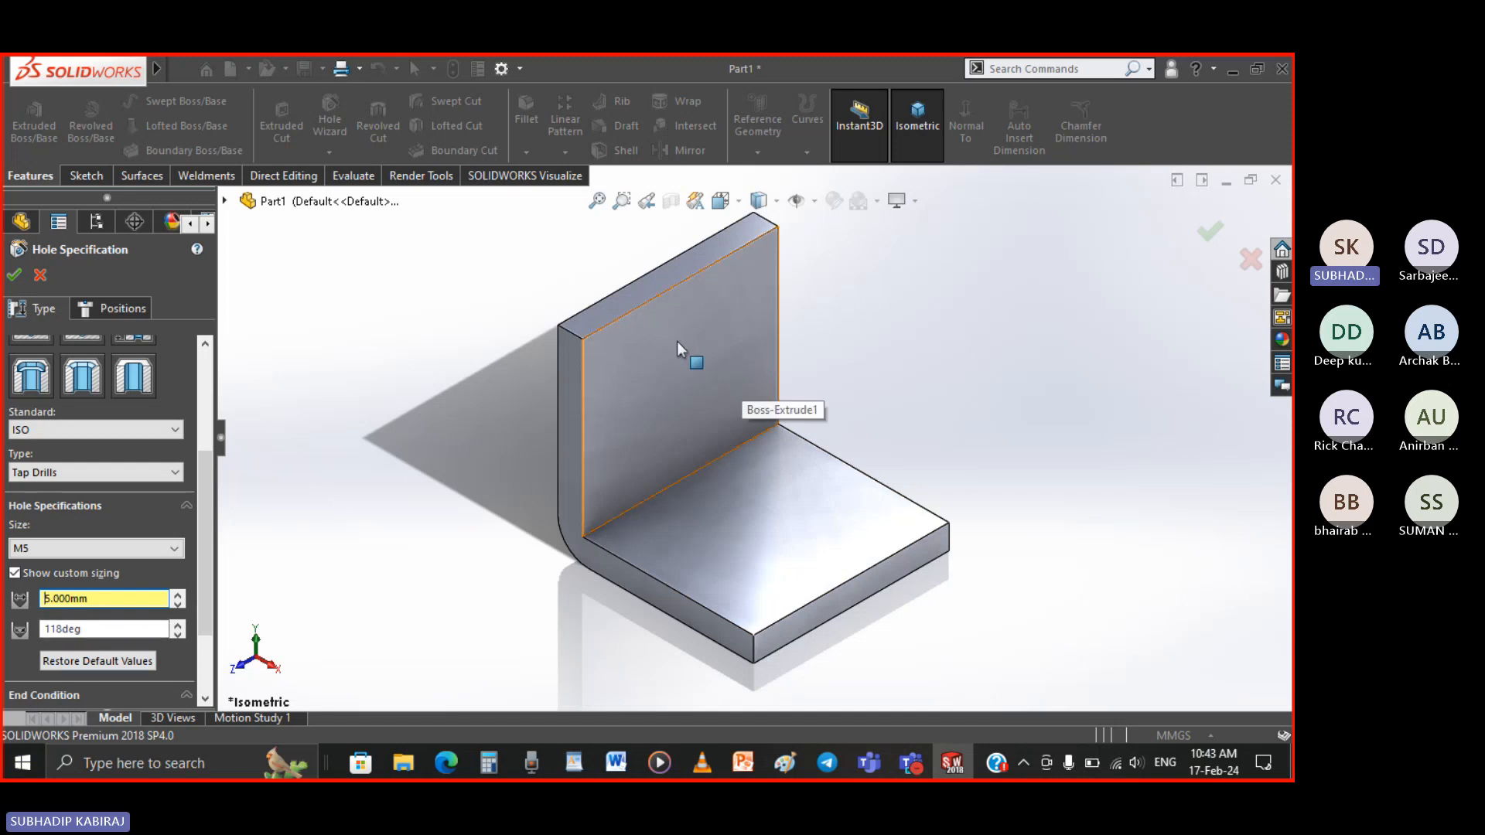
# Check the Support drawing in the PDF in Edge and, back in SOLIDWORKS, set the hole size to M10 with a 10 mm custom diameter
pyautogui.click(447, 763)
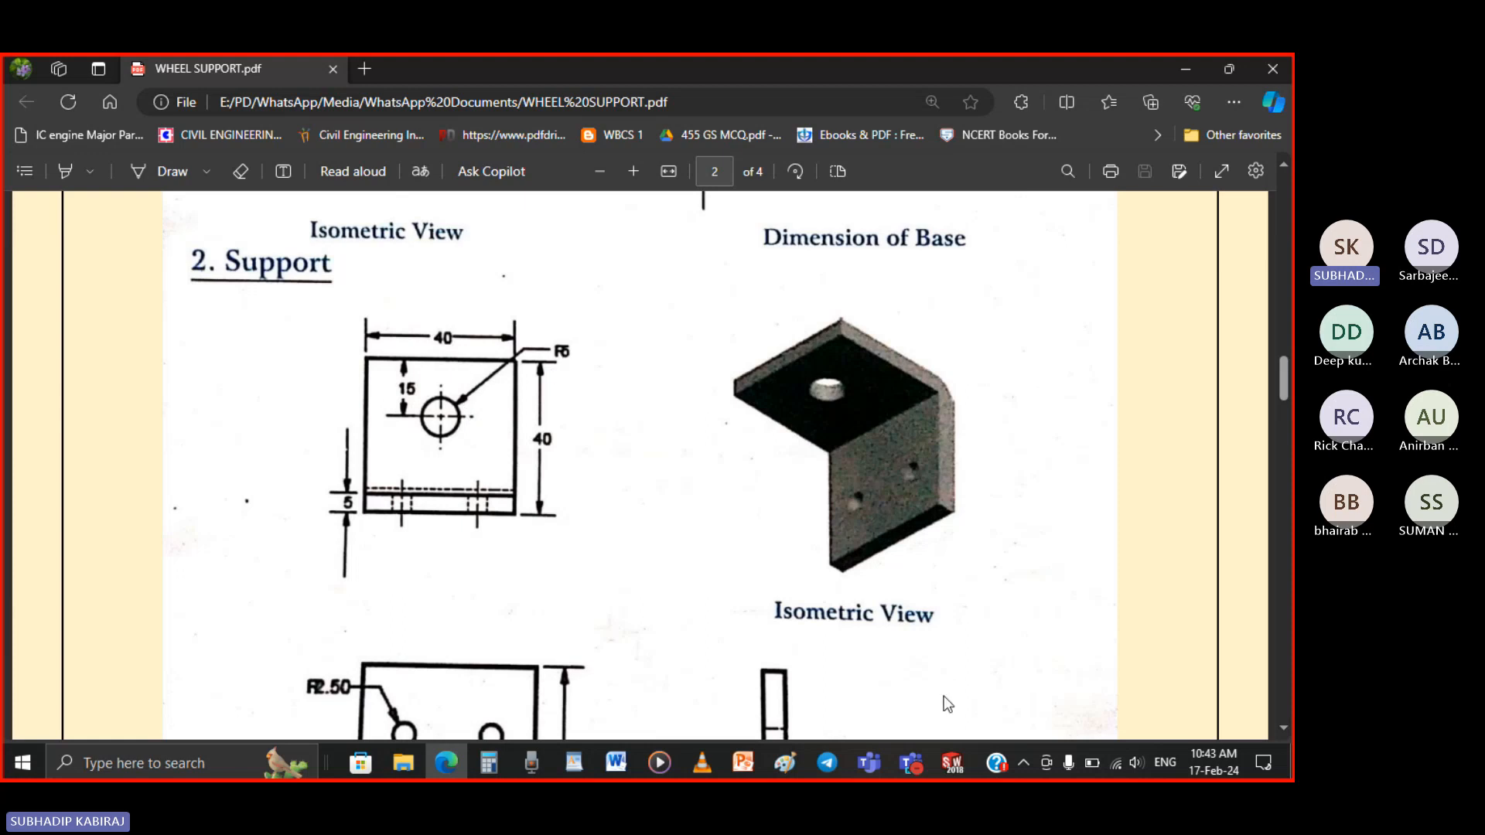
pyautogui.click(954, 765)
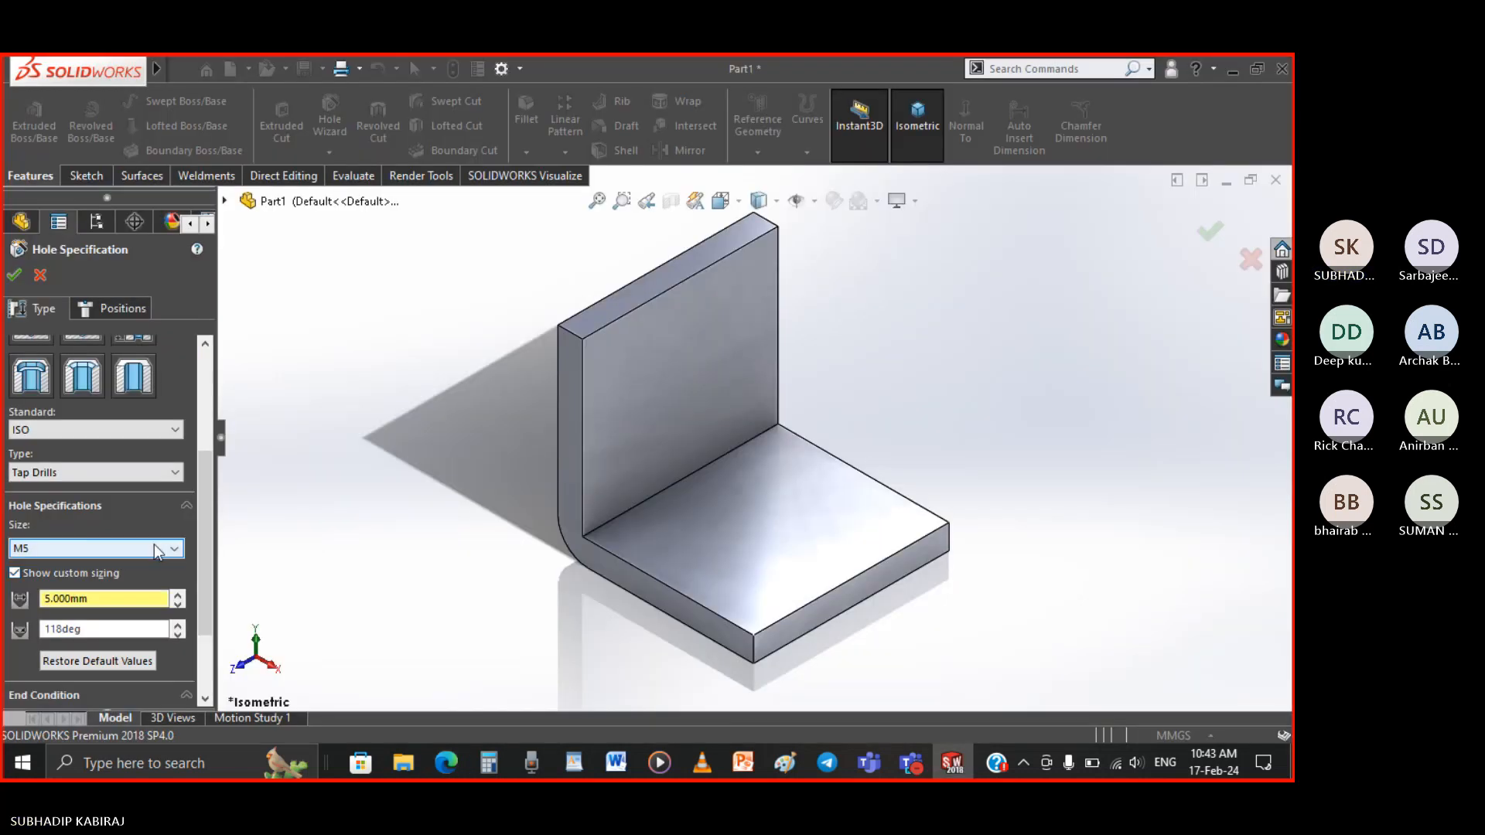
pyautogui.click(155, 546)
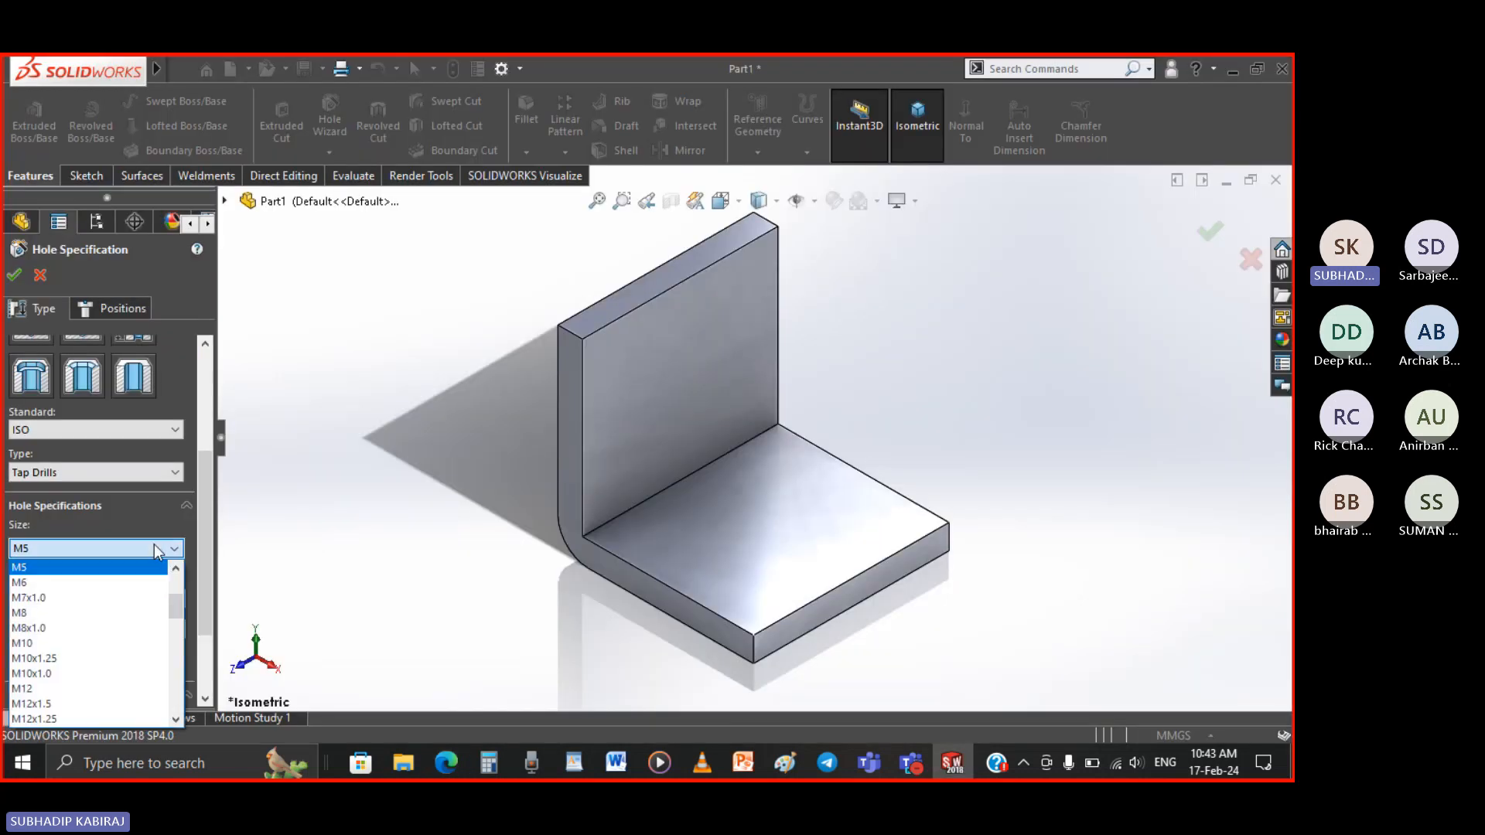
pyautogui.click(49, 645)
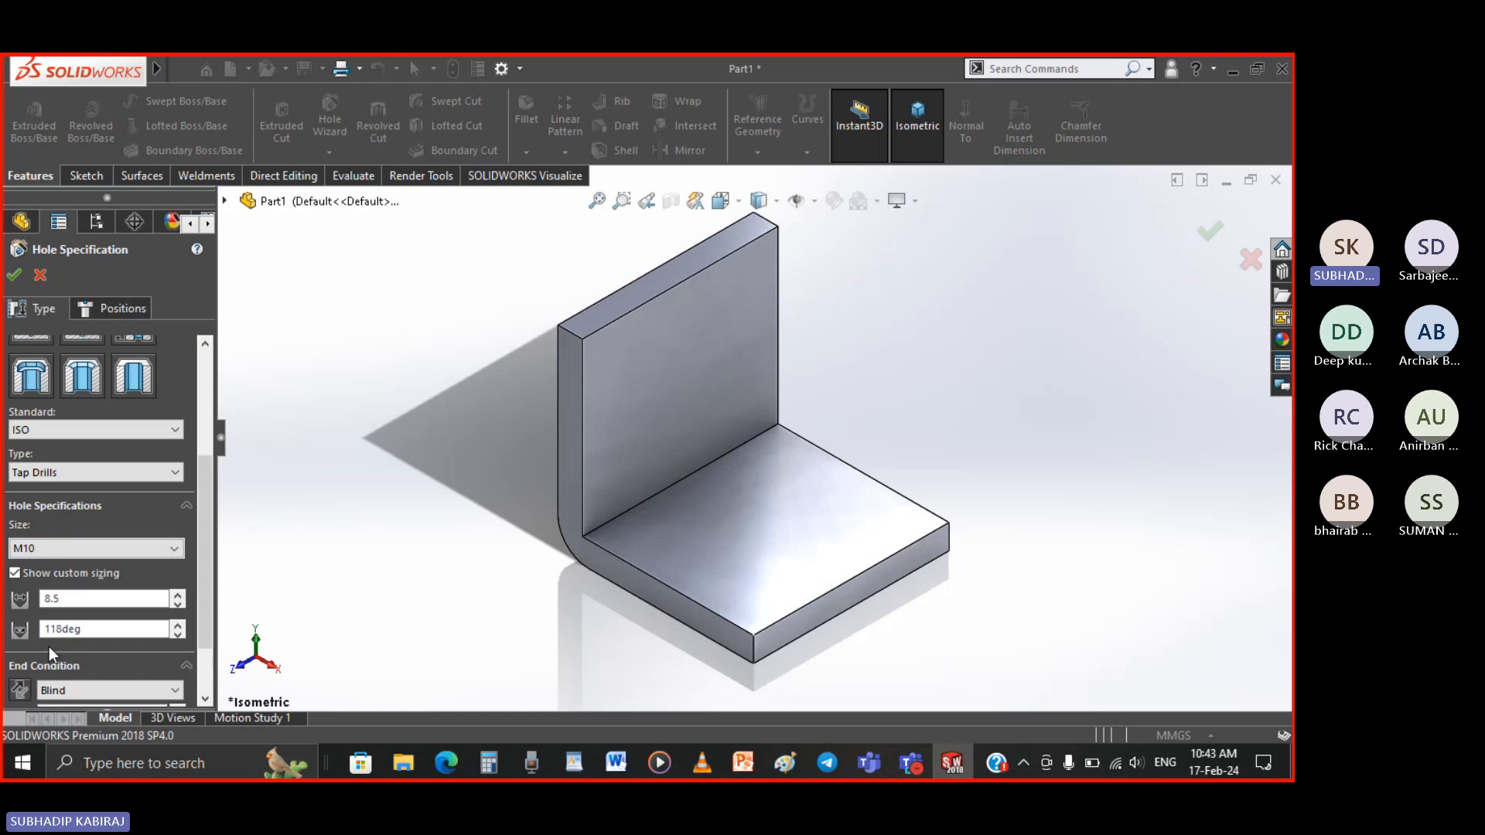
pyautogui.moveTo(64, 599); pyautogui.dragTo(6, 603)
pyautogui.write('10')
pyautogui.press('Return')
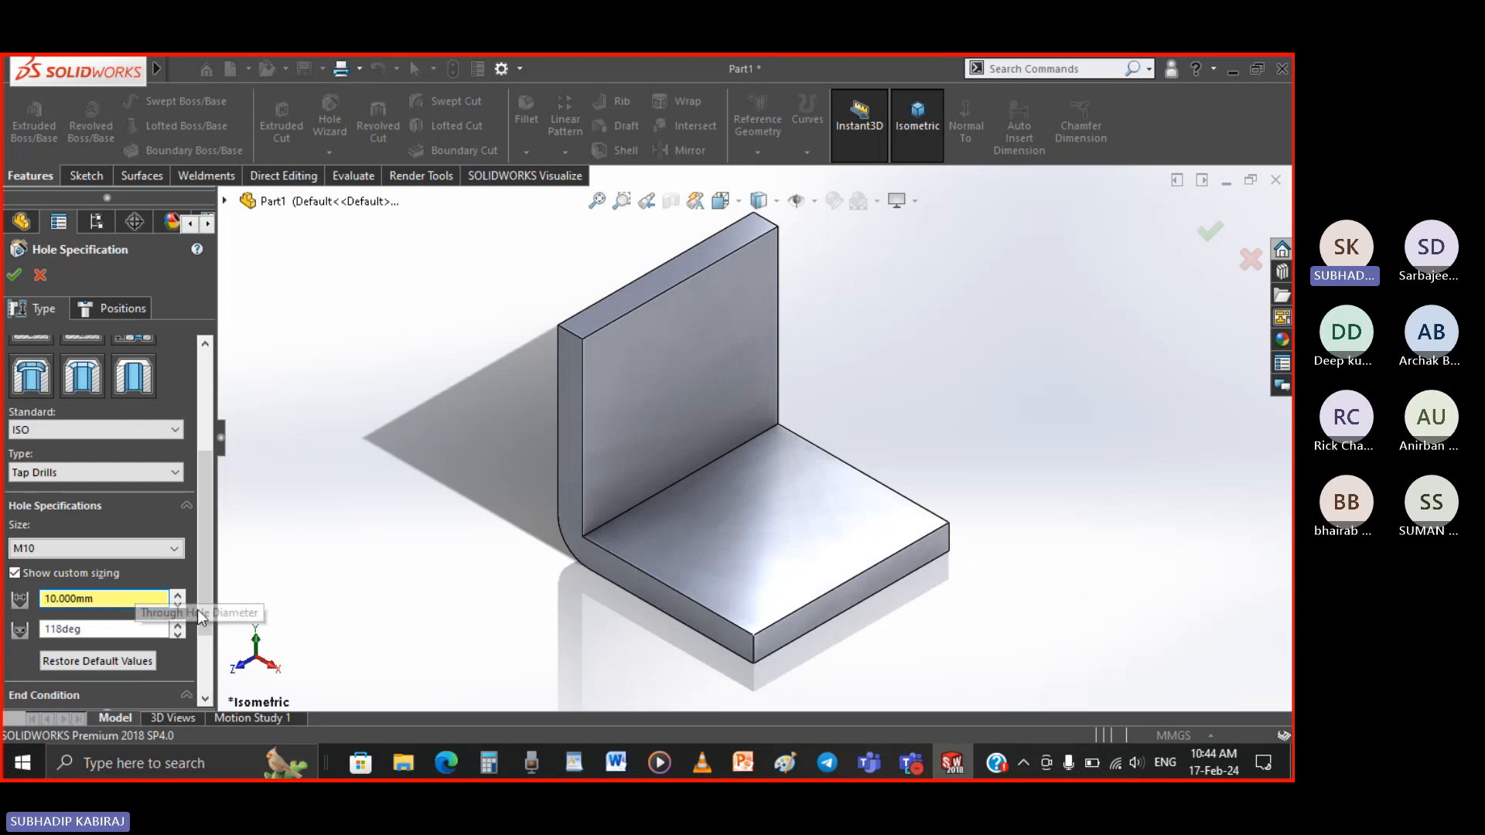
# Set the hole's end condition to Through All
pyautogui.scroll(-3, 200, 611)
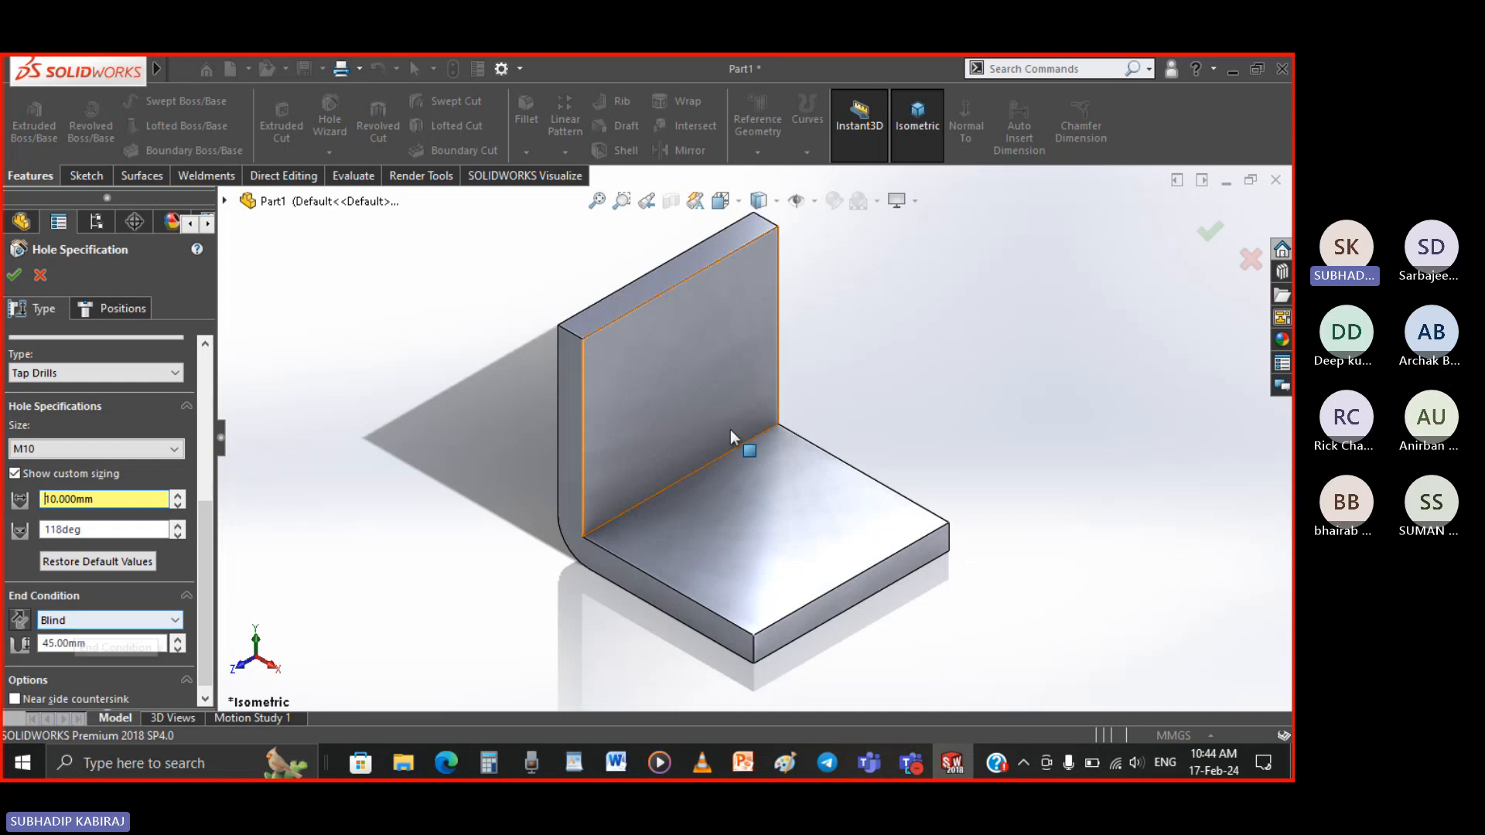
pyautogui.click(146, 620)
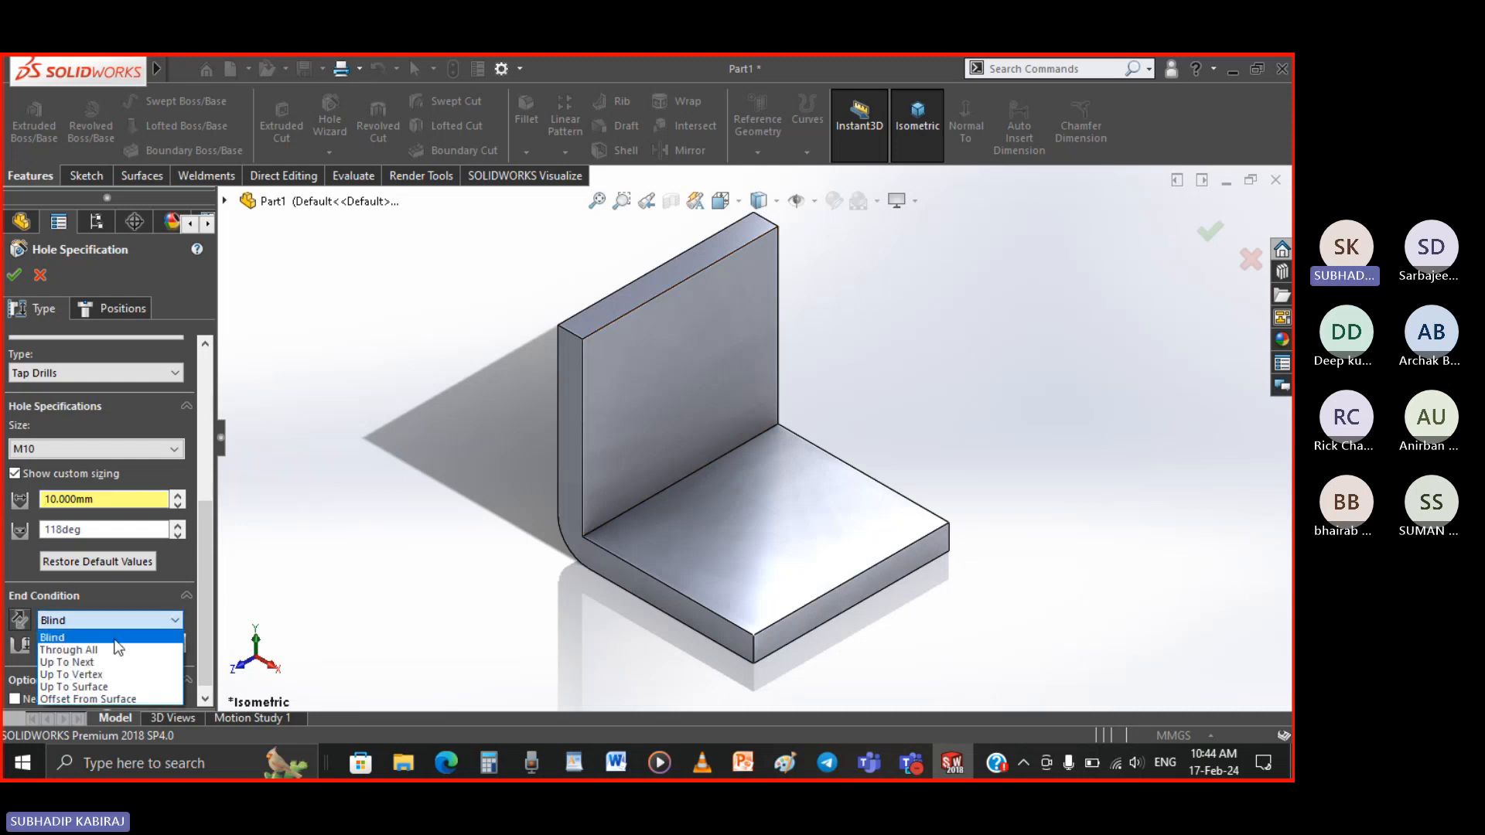
pyautogui.click(123, 622)
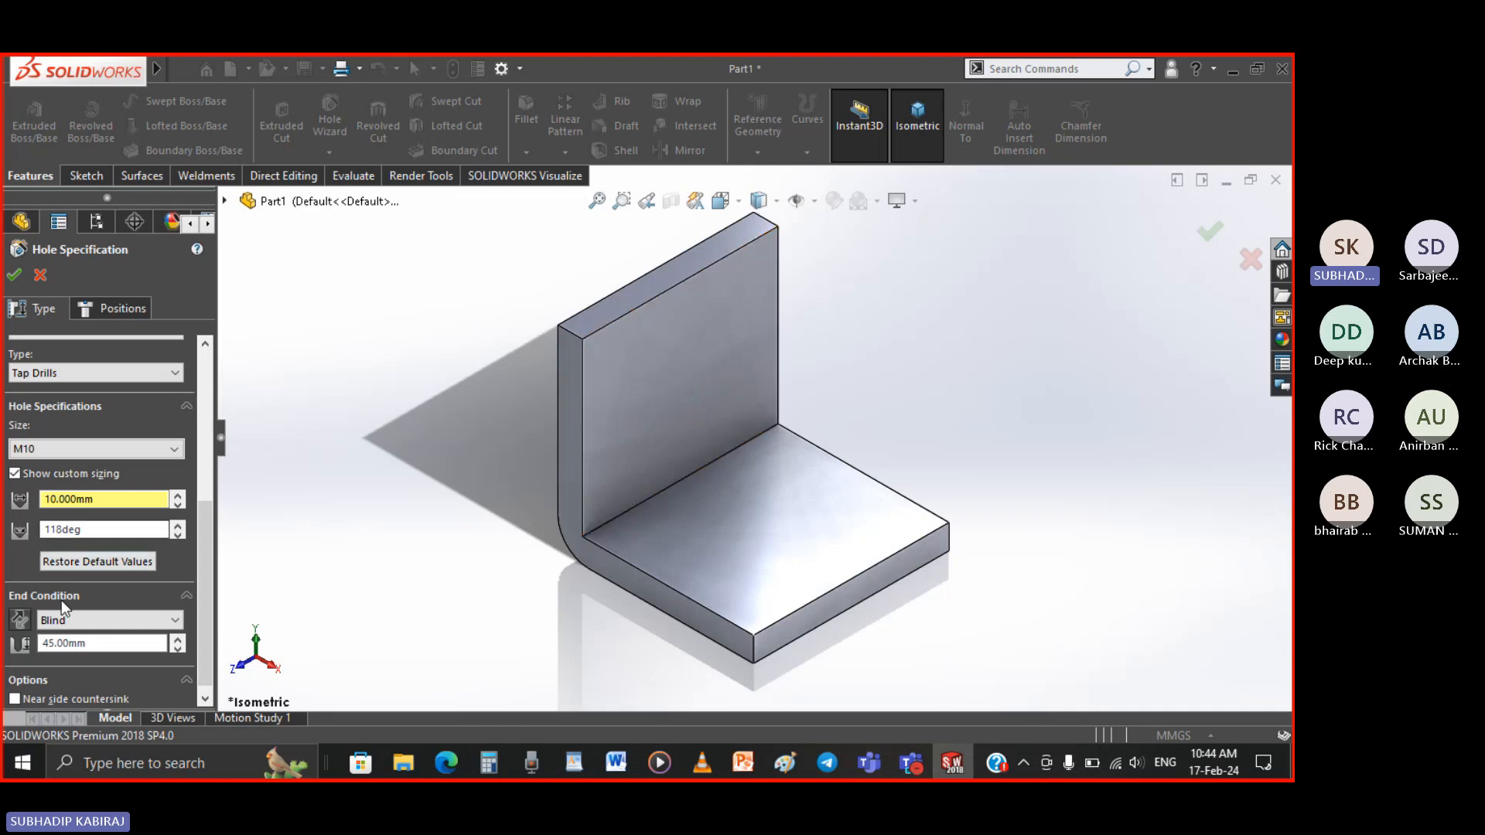
pyautogui.click(71, 624)
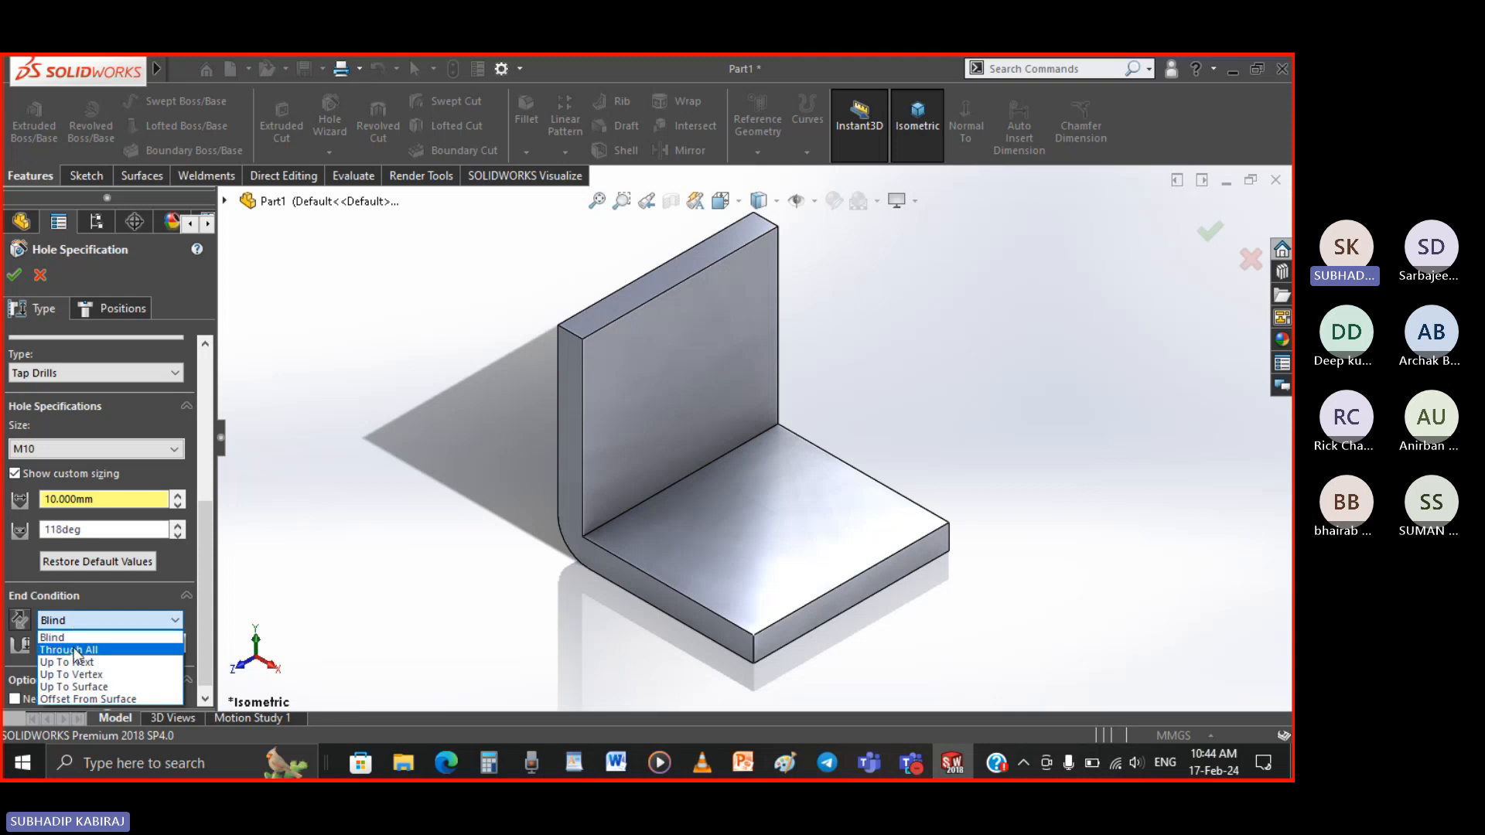
pyautogui.click(76, 651)
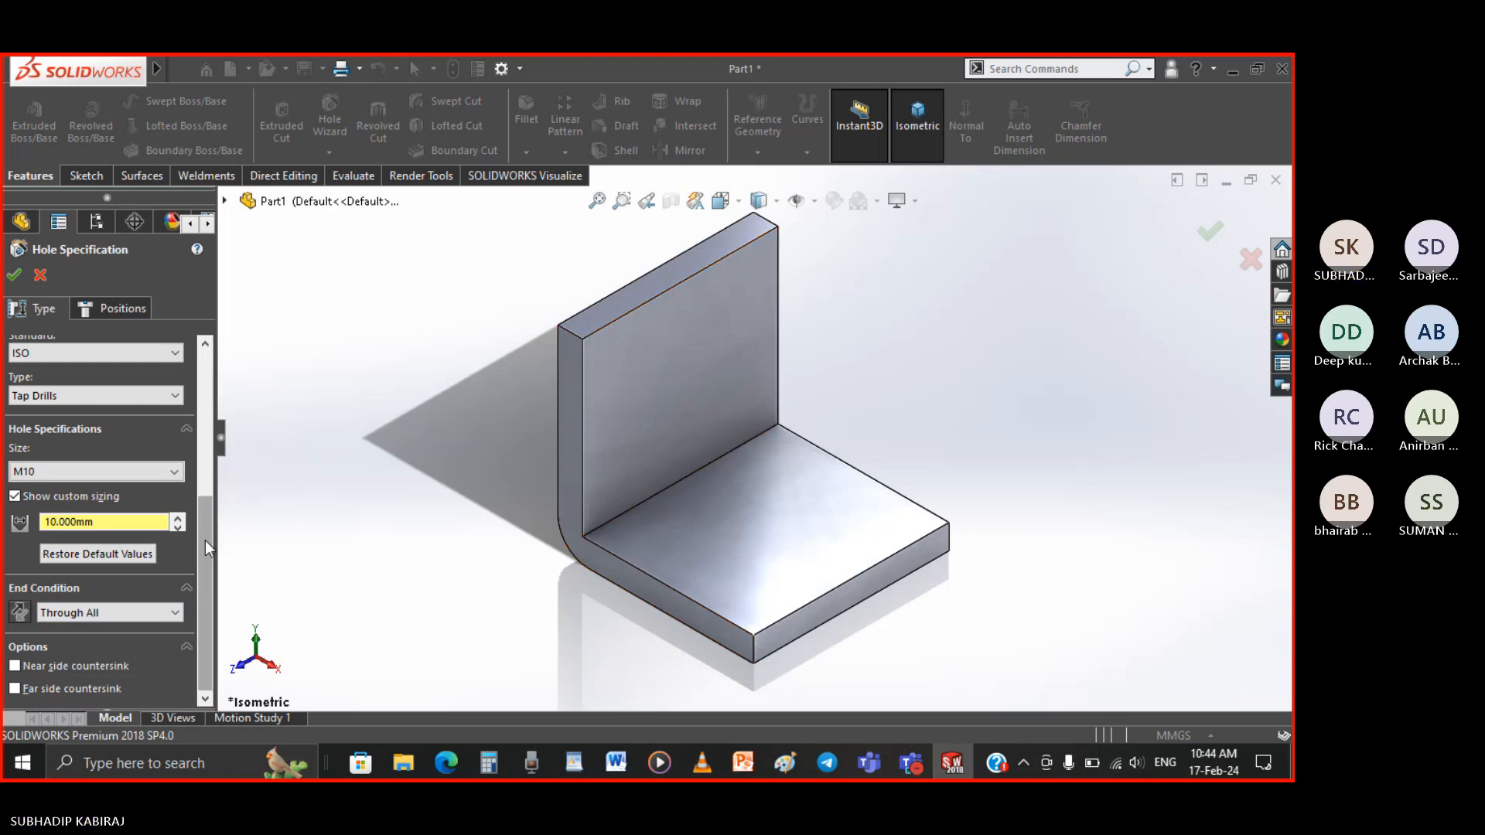
# Keep the plain Hole type and place one hole near the middle of the upright plate's inner face
pyautogui.scroll(2, 206, 540)
pyautogui.scroll(1, 206, 540)
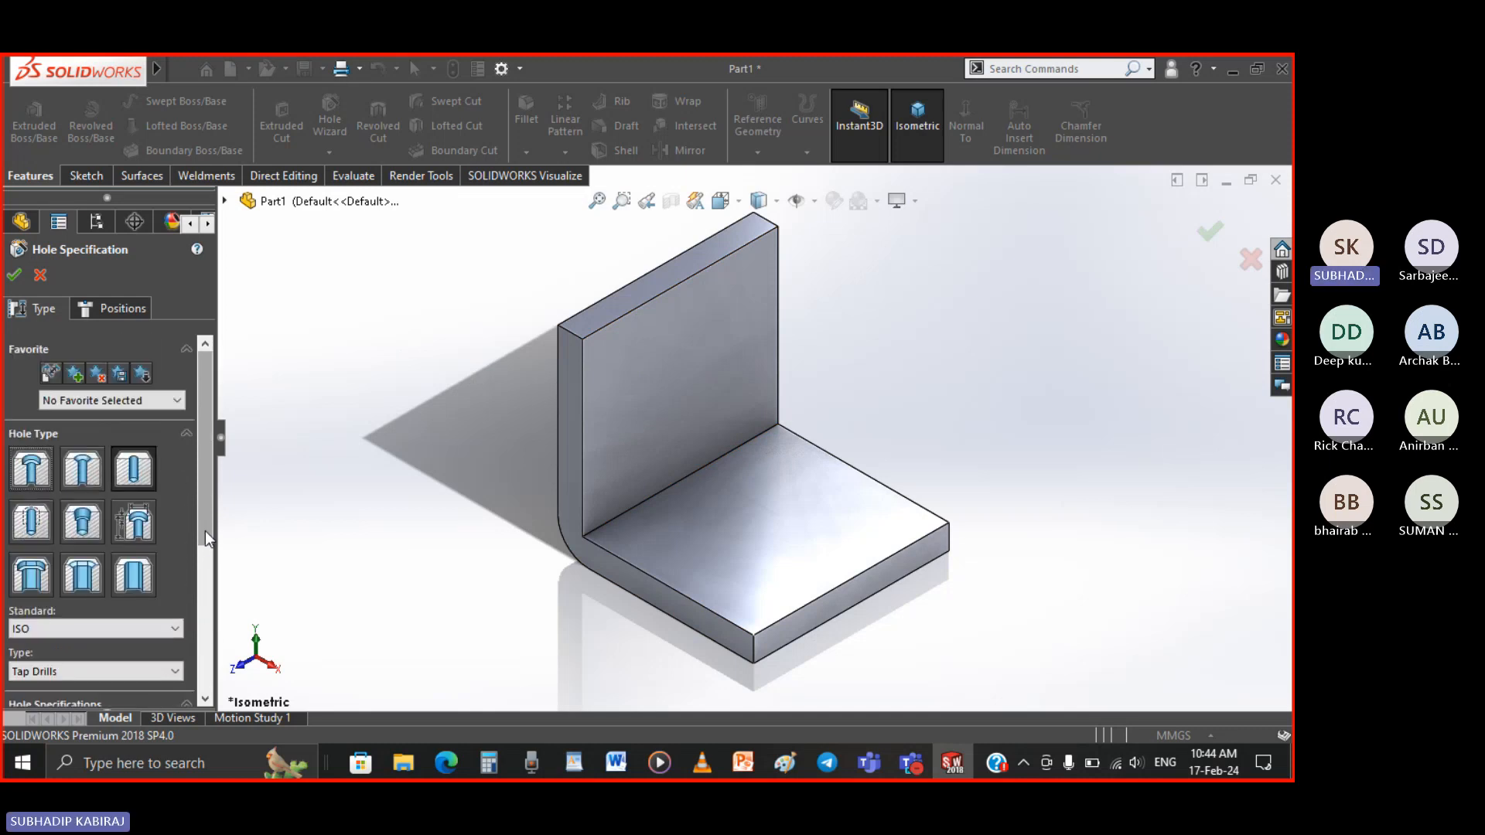
pyautogui.click(138, 467)
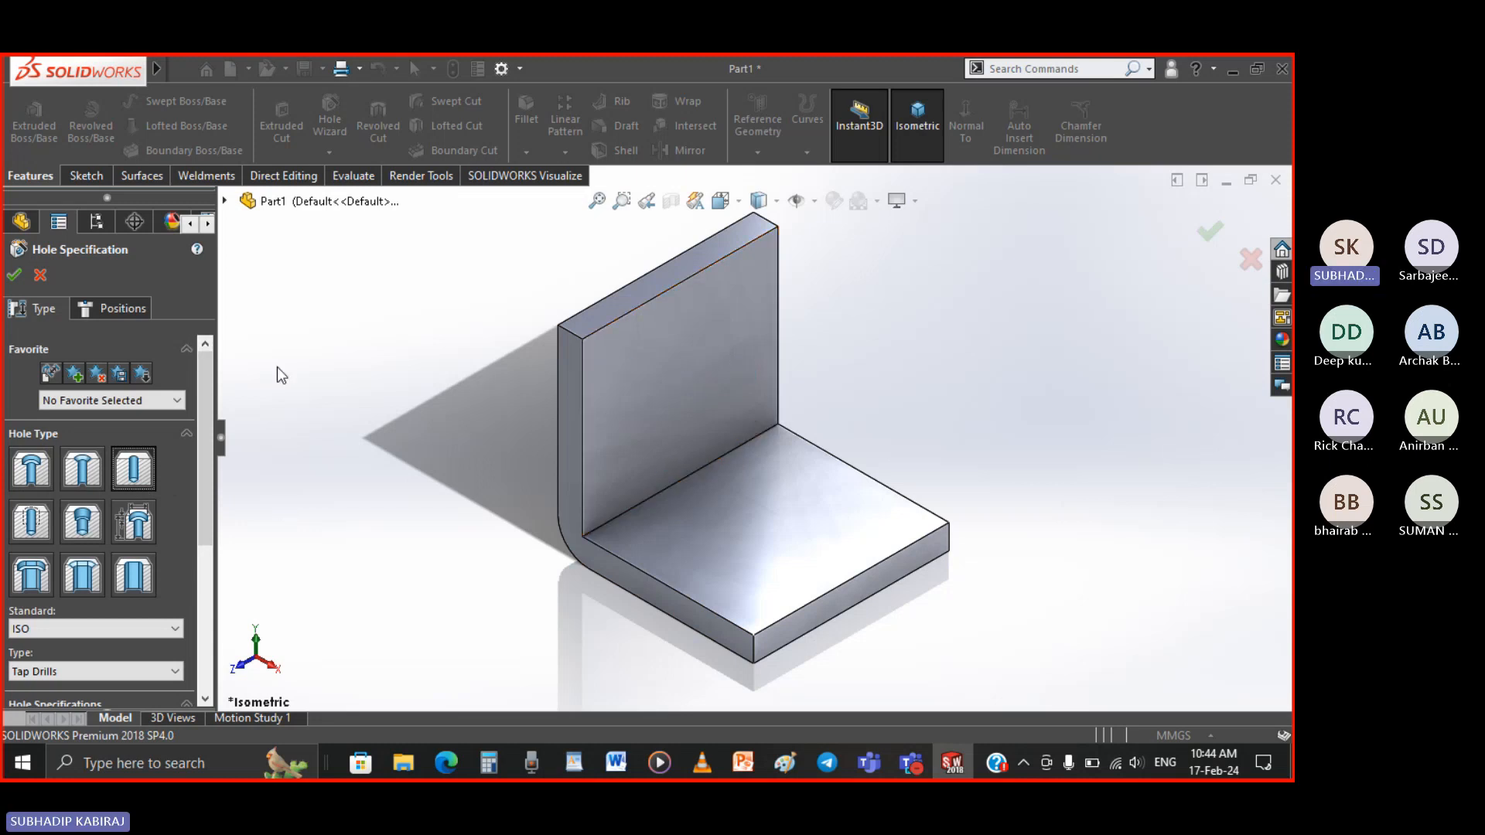
pyautogui.click(120, 315)
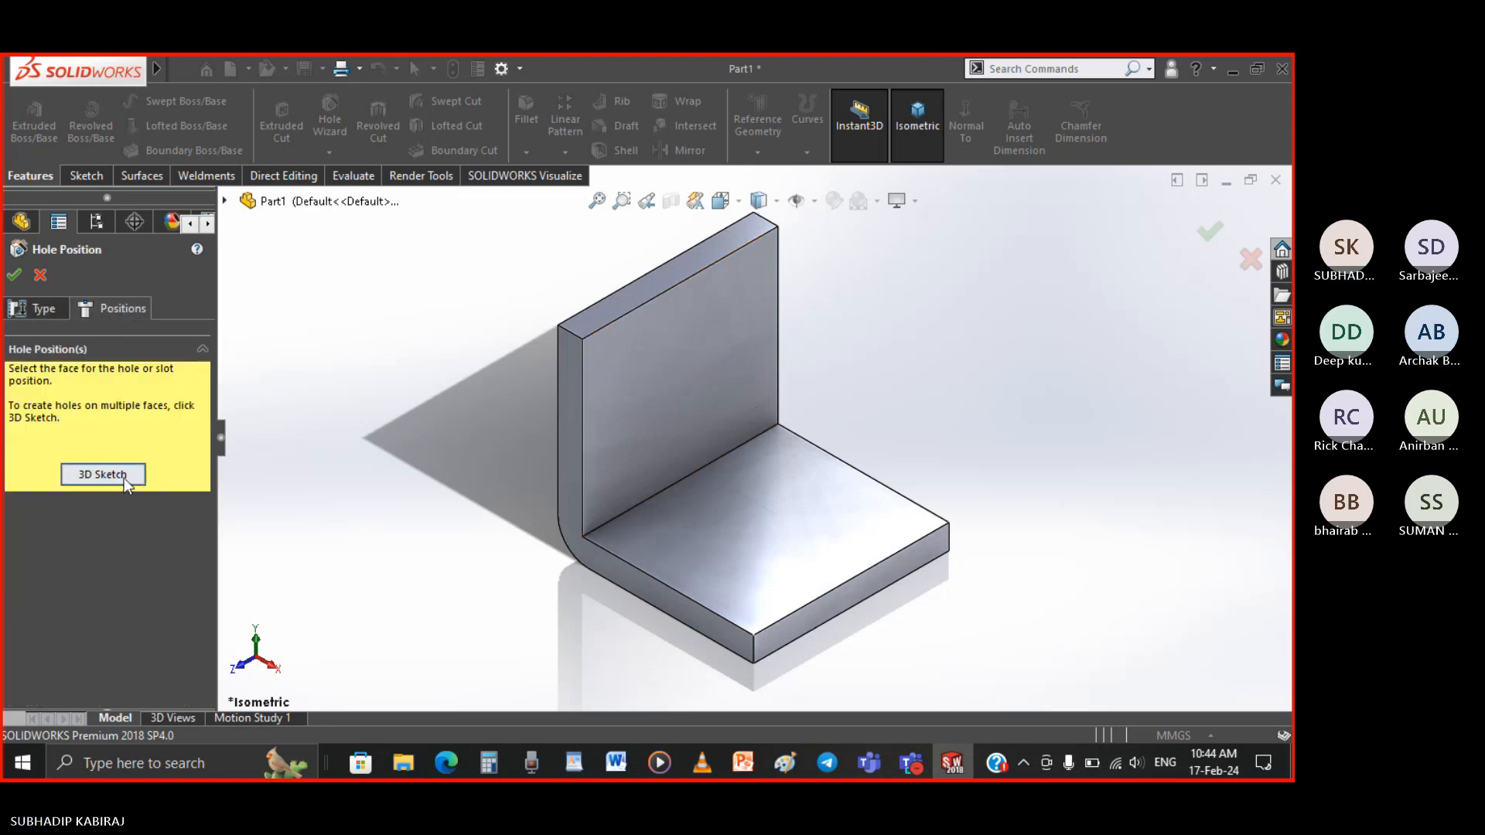
pyautogui.click(621, 401)
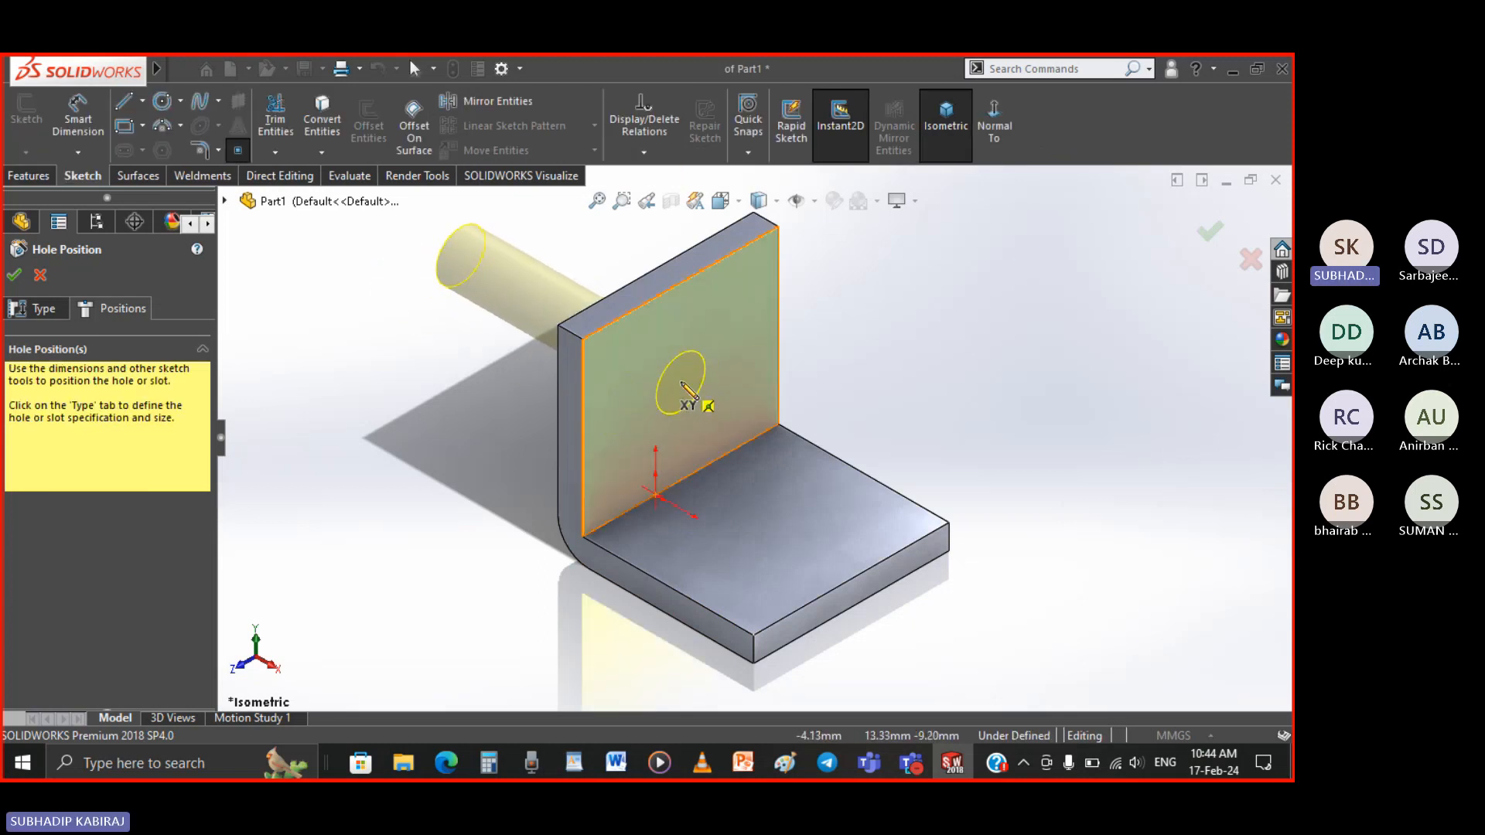
pyautogui.click(683, 377)
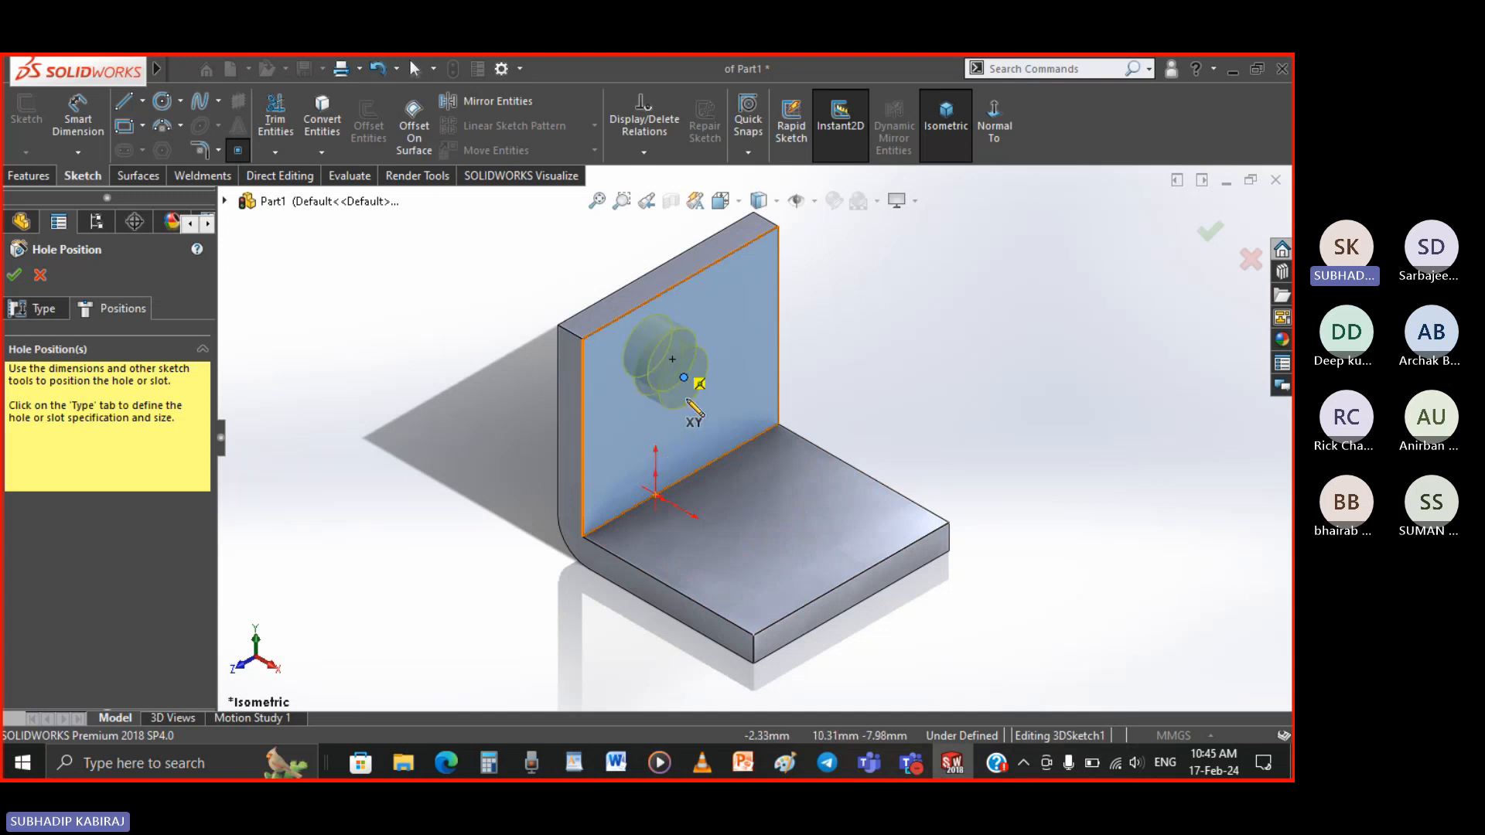
# Dimension the hole centre 20 mm from the near vertical edge of the upright plate's inner face
pyautogui.click(560, 402)
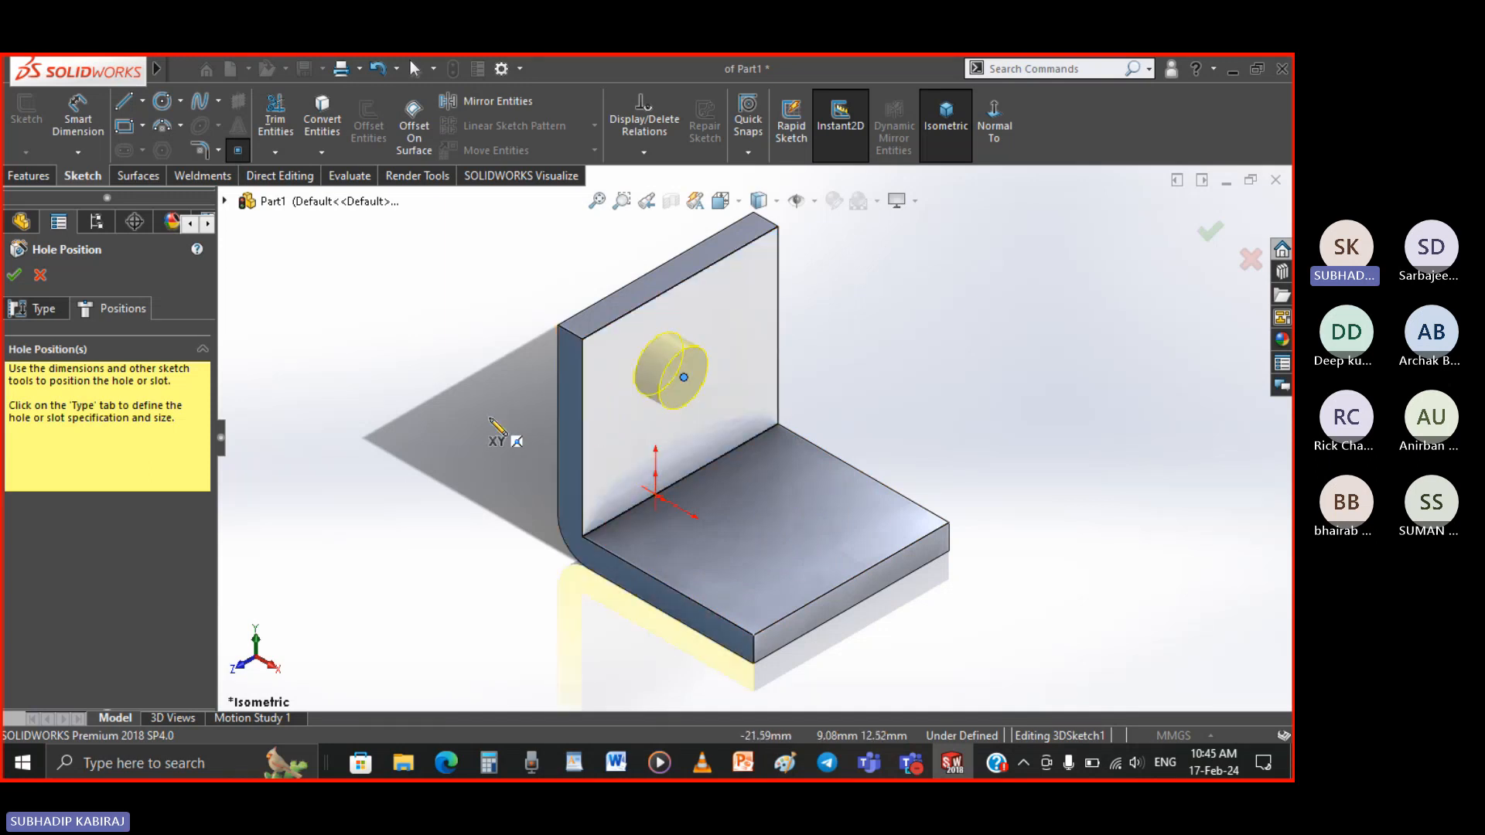
pyautogui.click(78, 119)
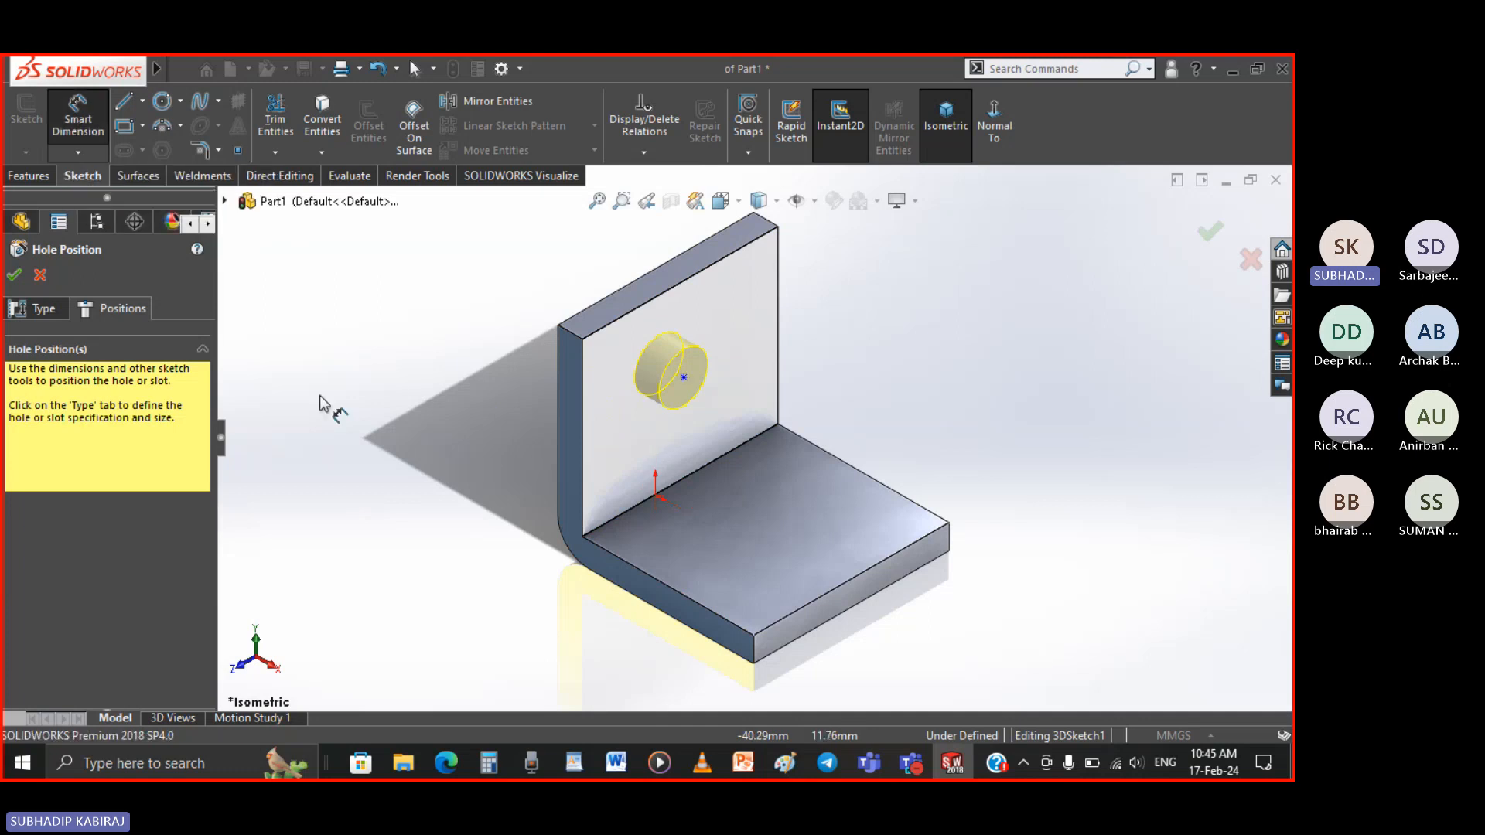
pyautogui.click(586, 475)
pyautogui.click(683, 377)
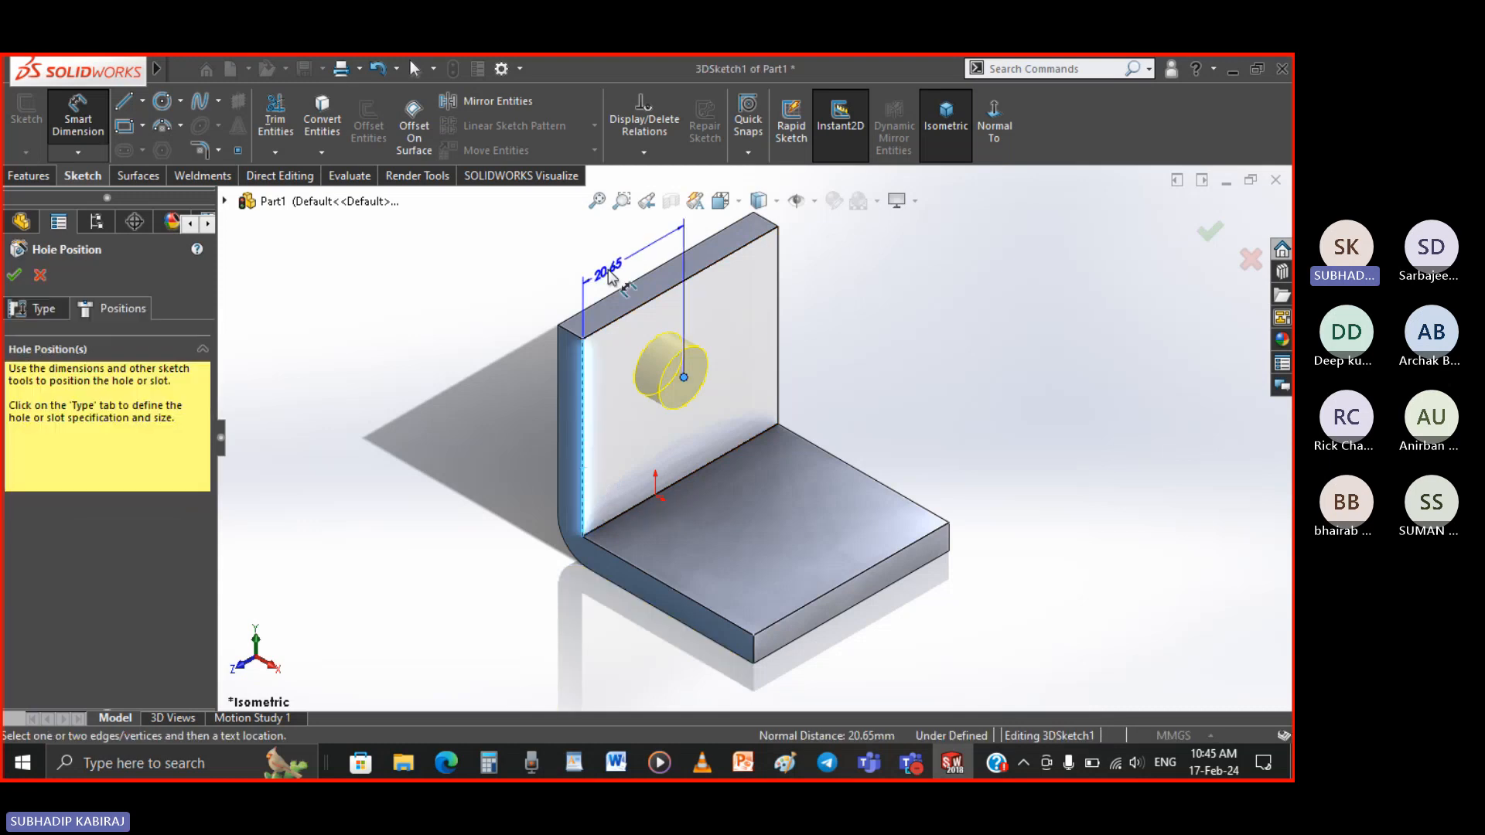
pyautogui.click(609, 270)
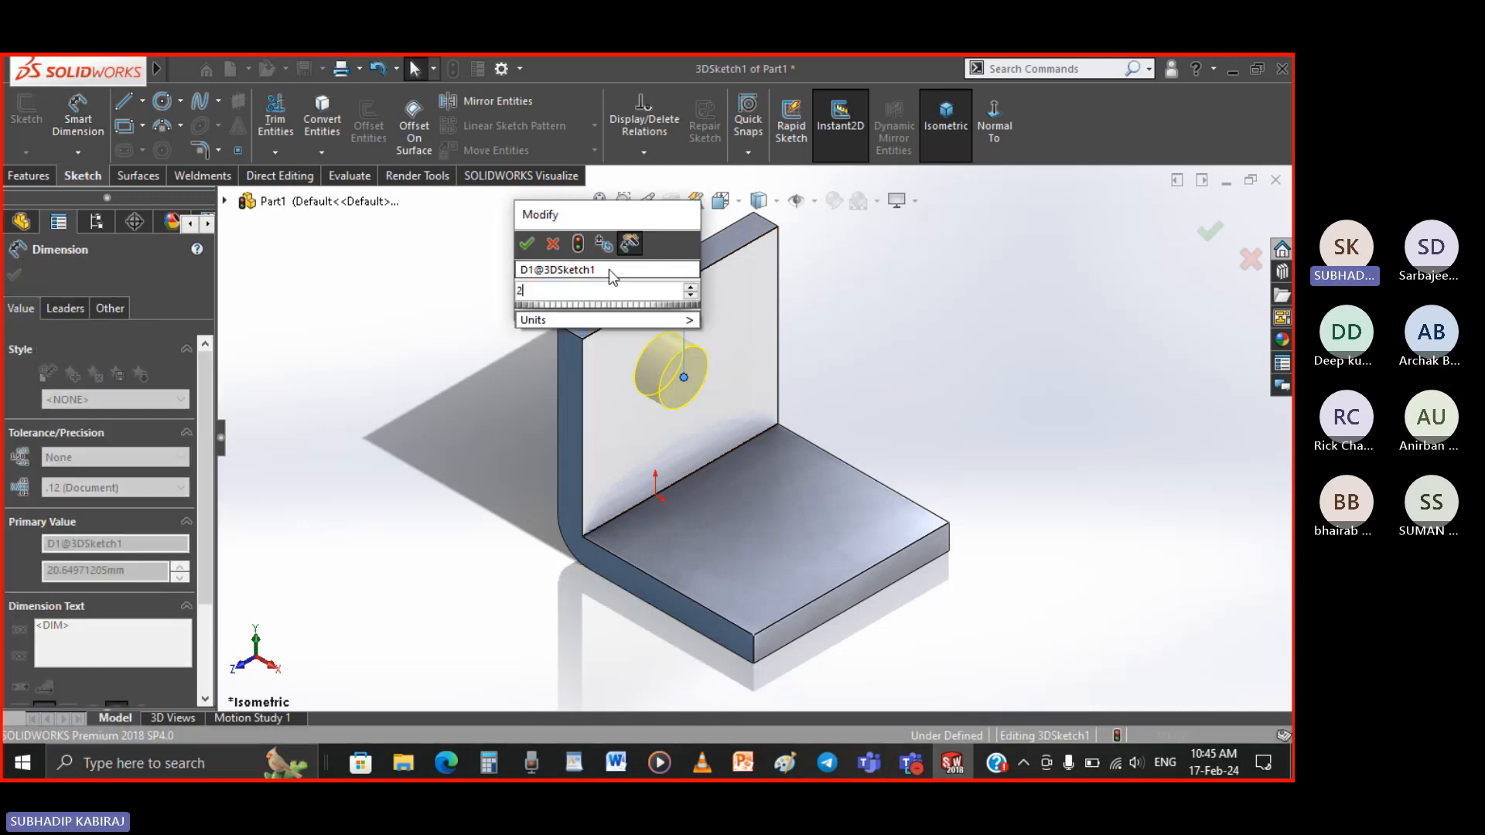
pyautogui.press('Return')
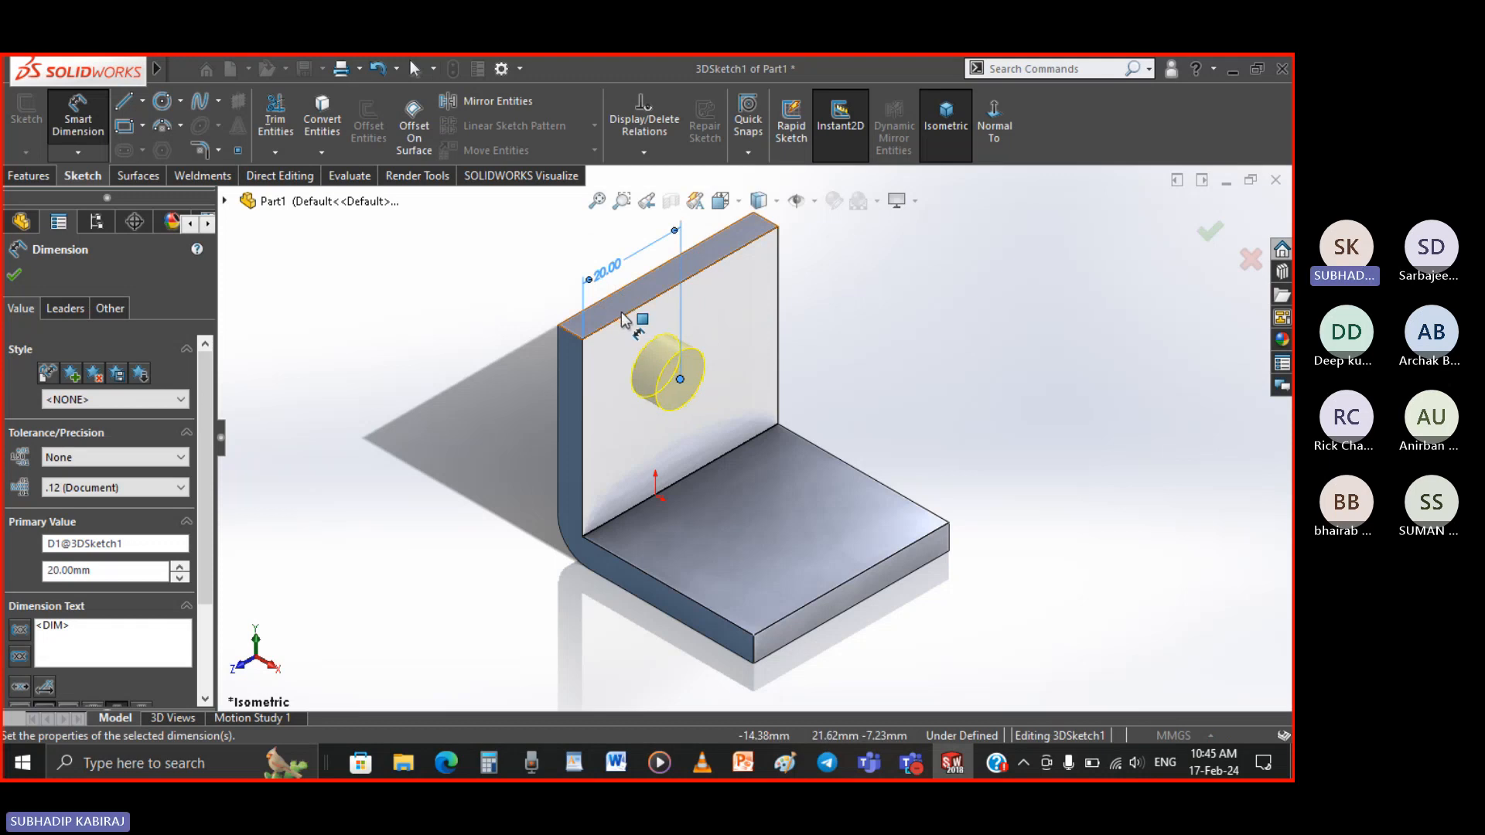
# Dimension the hole centre 15 mm from the upper edge of the upright plate's inner face and finish the hole
pyautogui.click(624, 315)
pyautogui.click(679, 379)
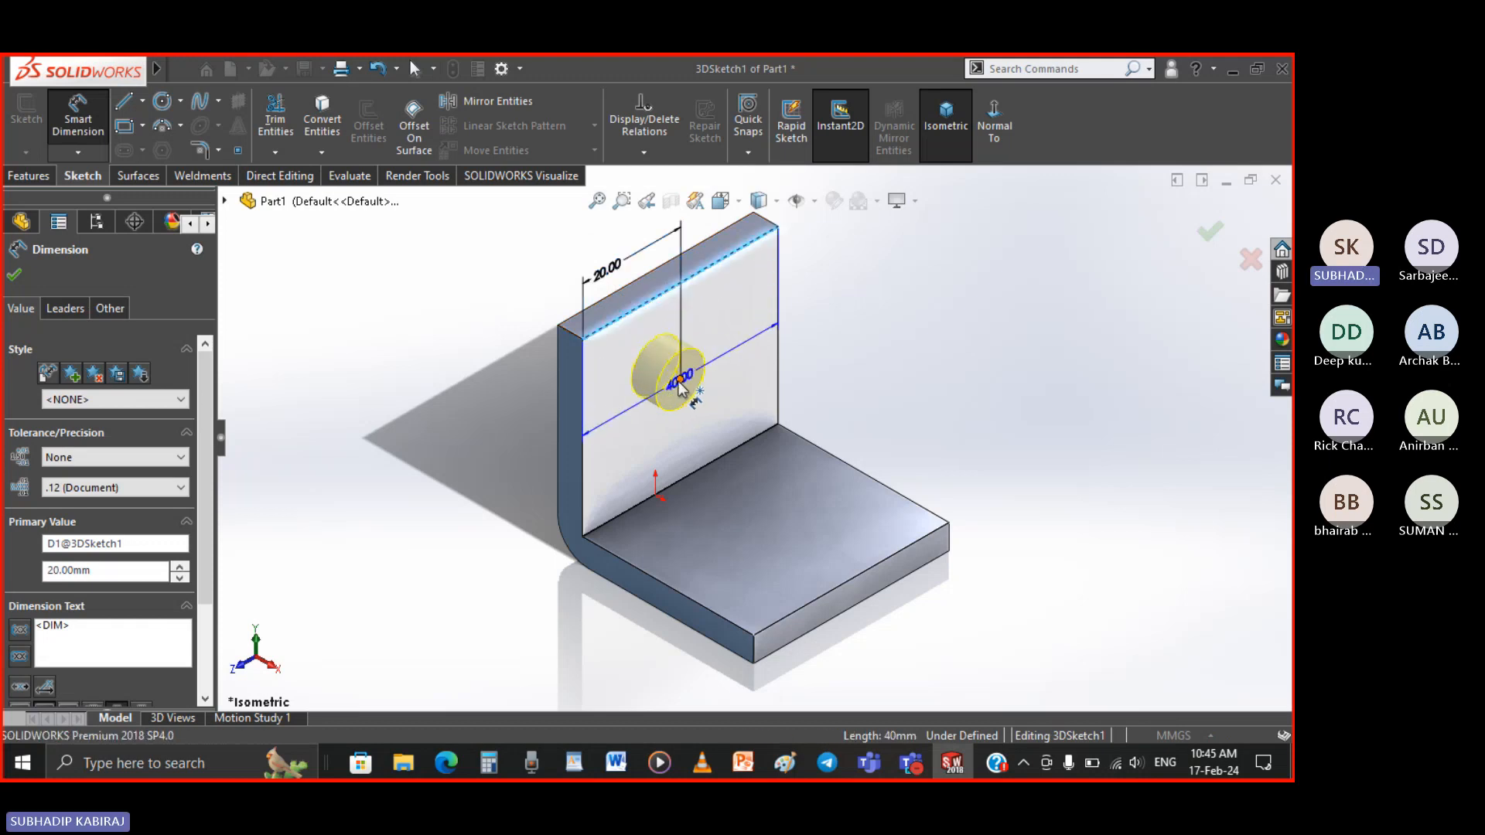
pyautogui.click(554, 403)
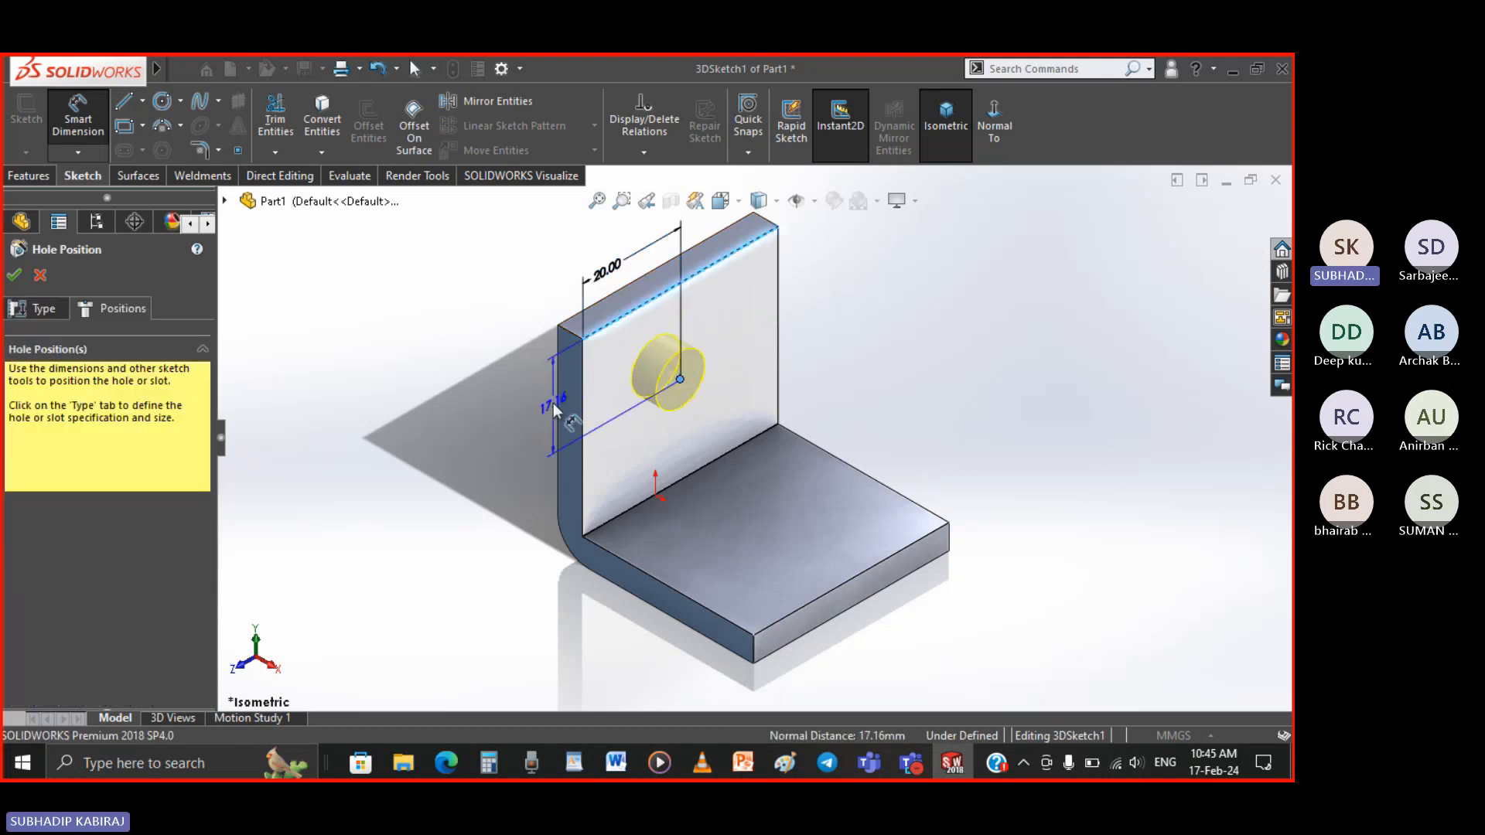
pyautogui.write('1')
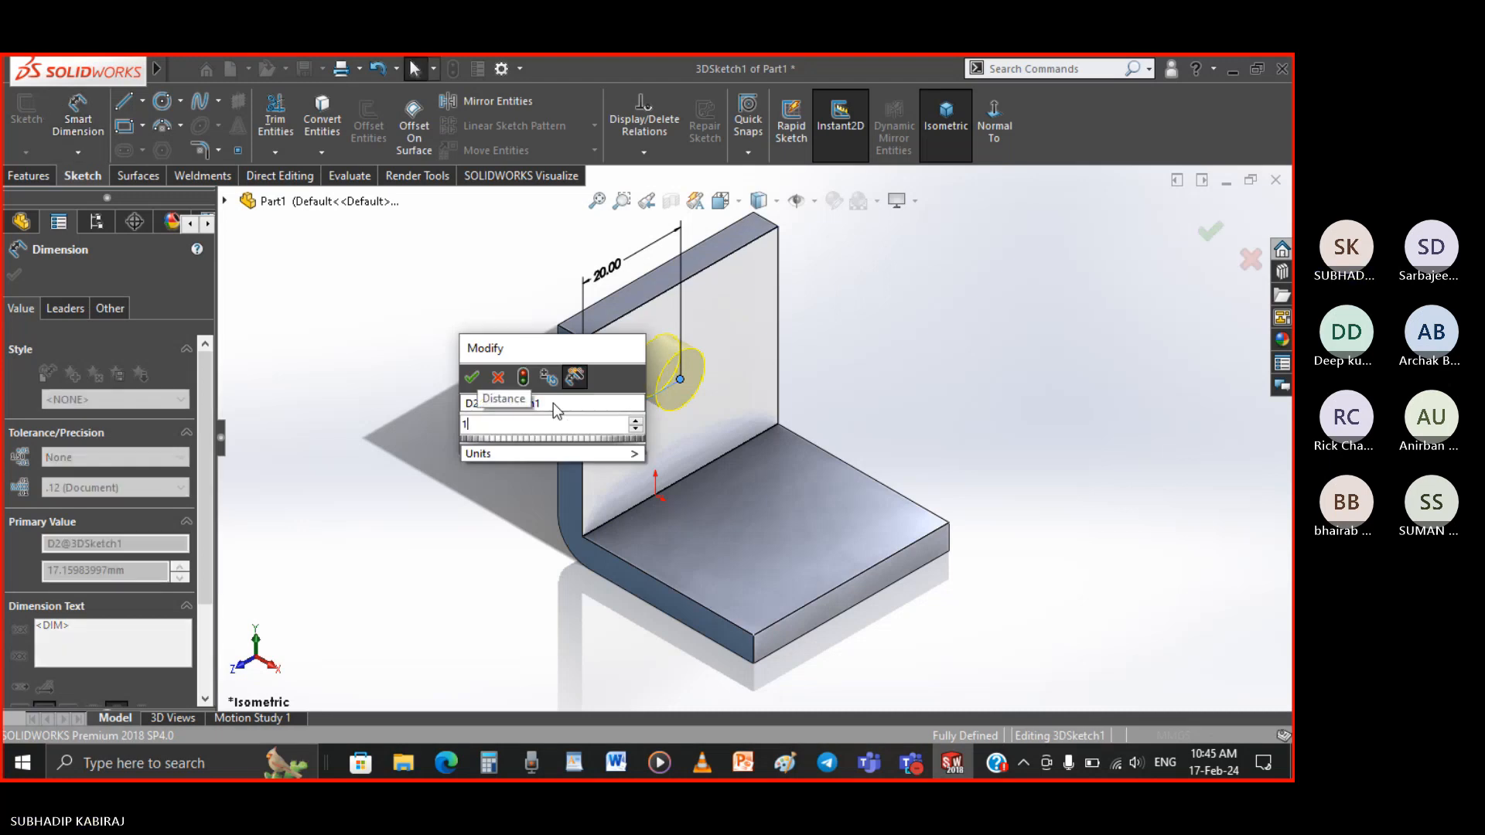
pyautogui.write('5')
pyautogui.moveTo(587, 453)
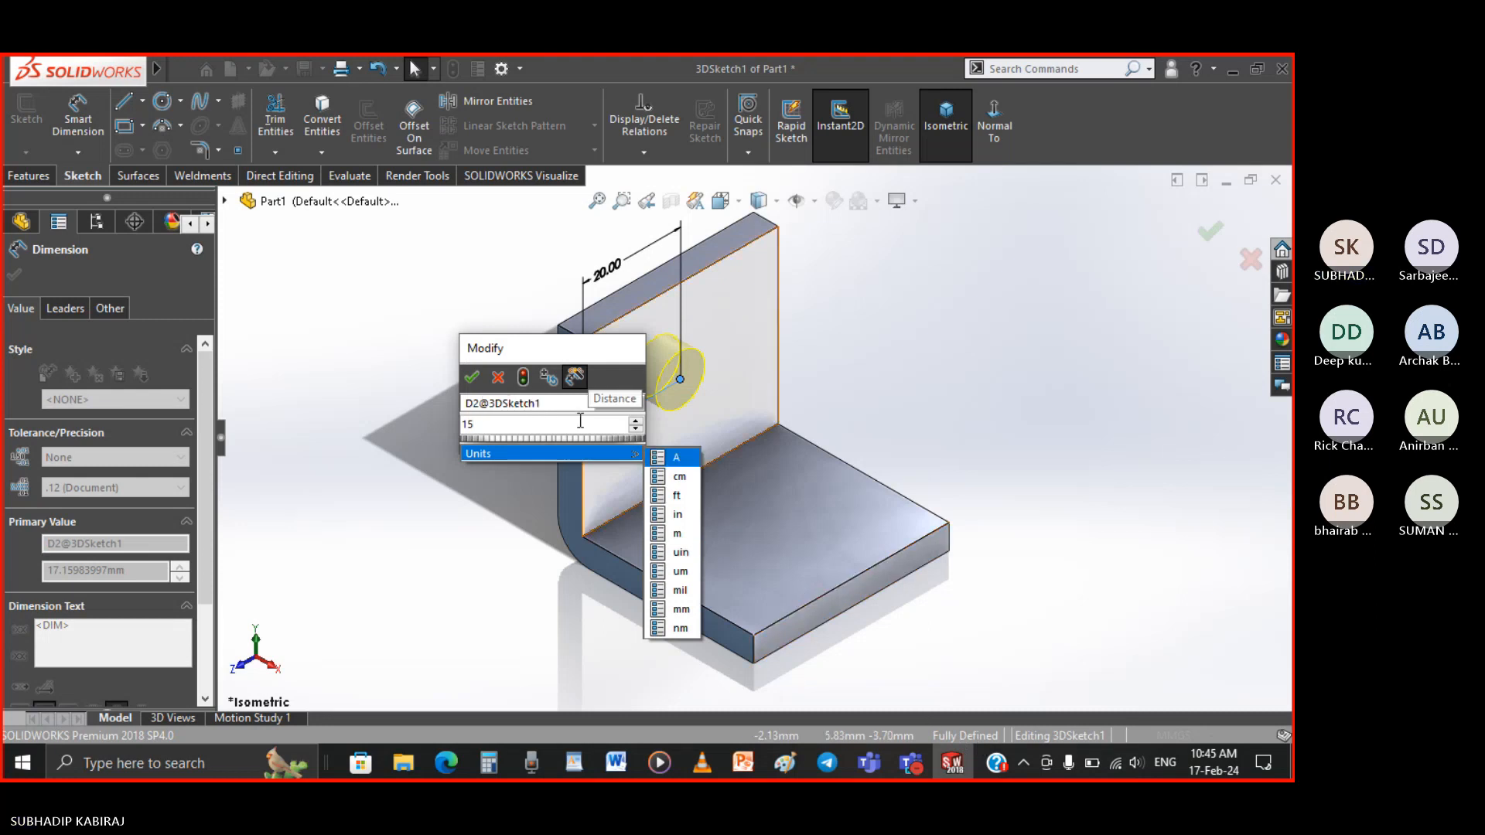
pyautogui.click(681, 609)
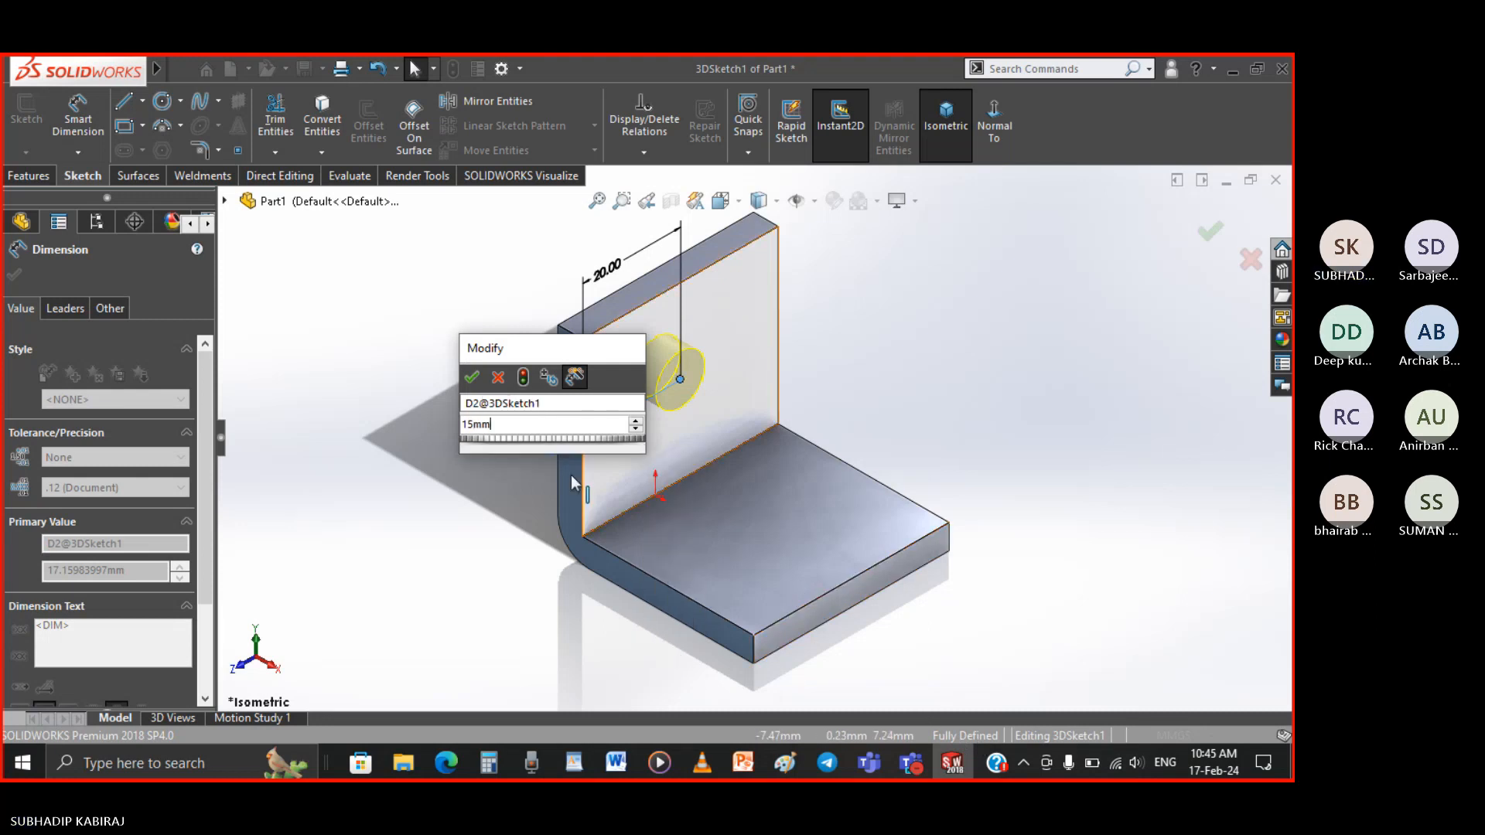
pyautogui.click(477, 380)
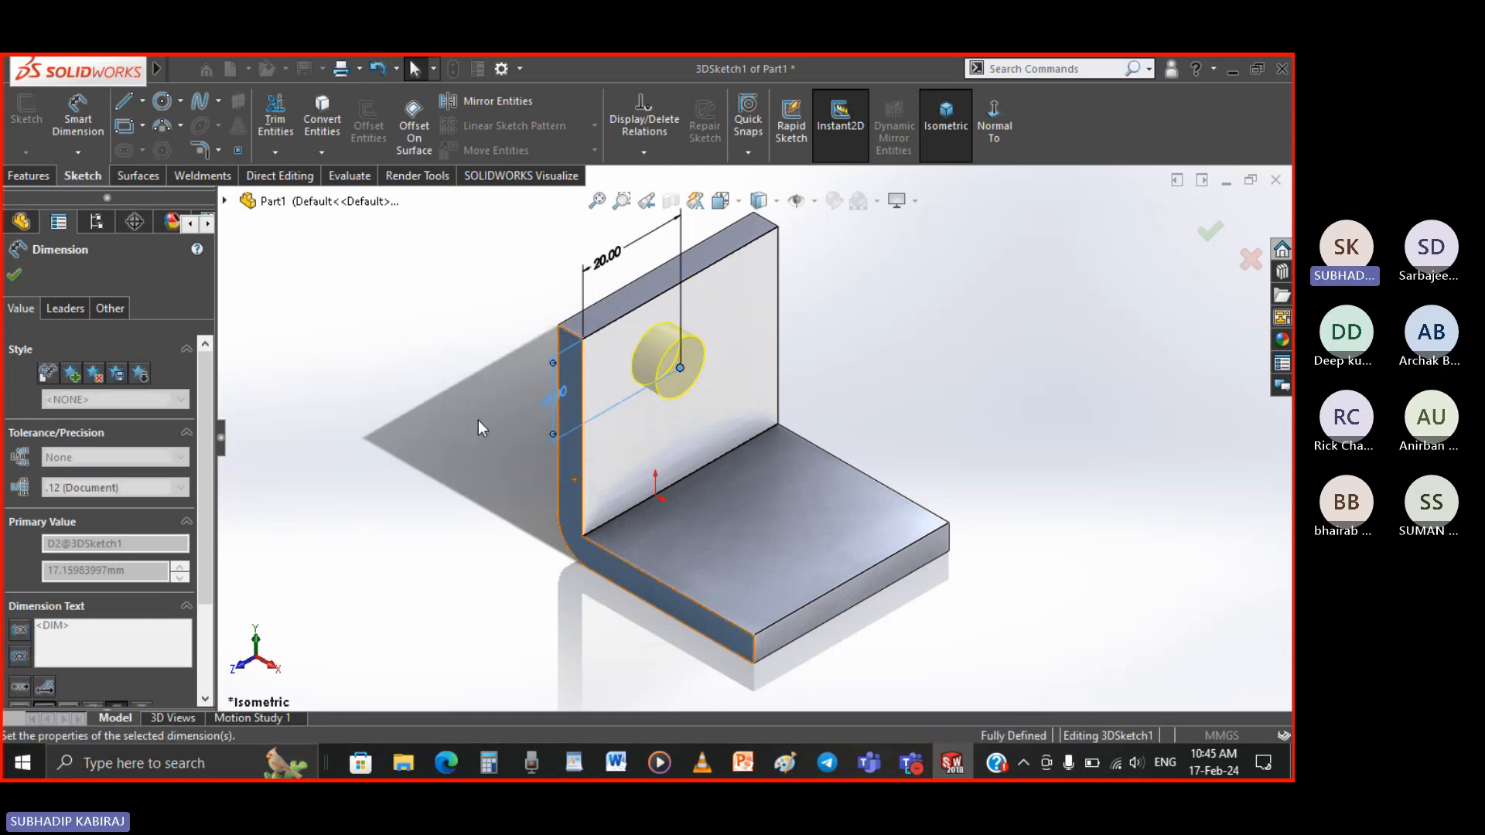
pyautogui.click(14, 274)
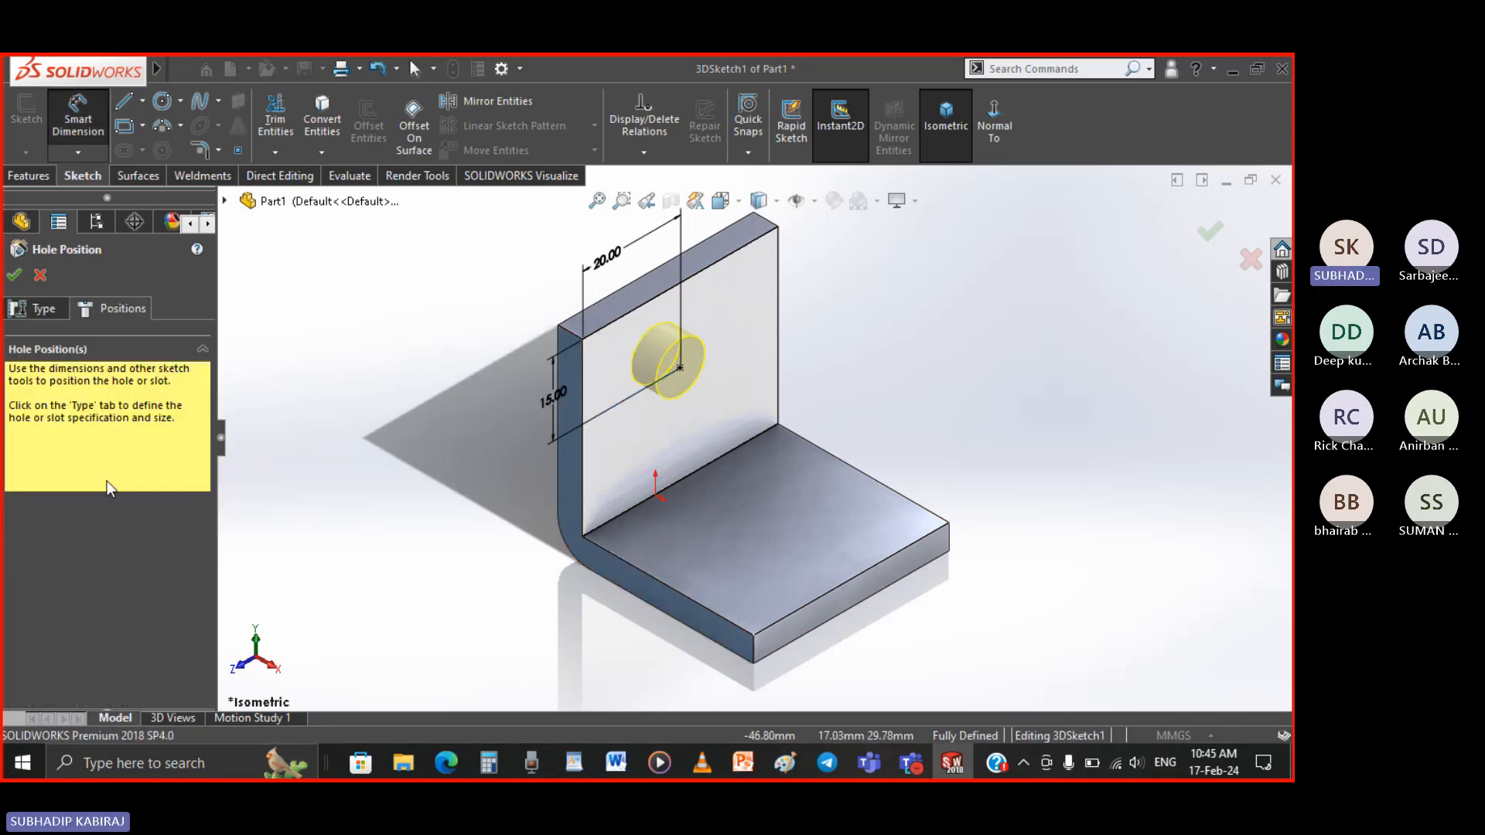
pyautogui.click(14, 279)
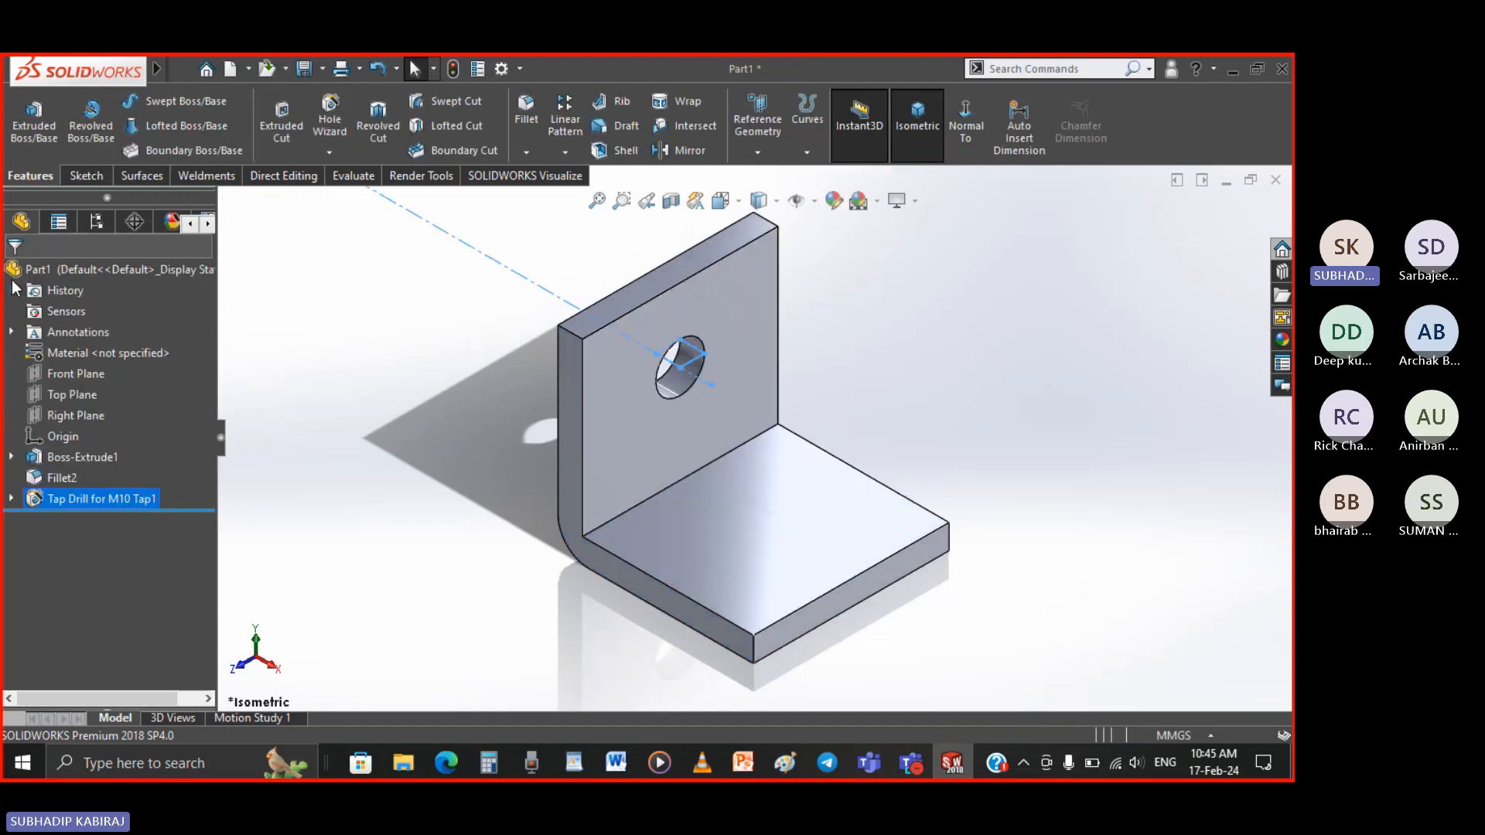
pyautogui.click(459, 430)
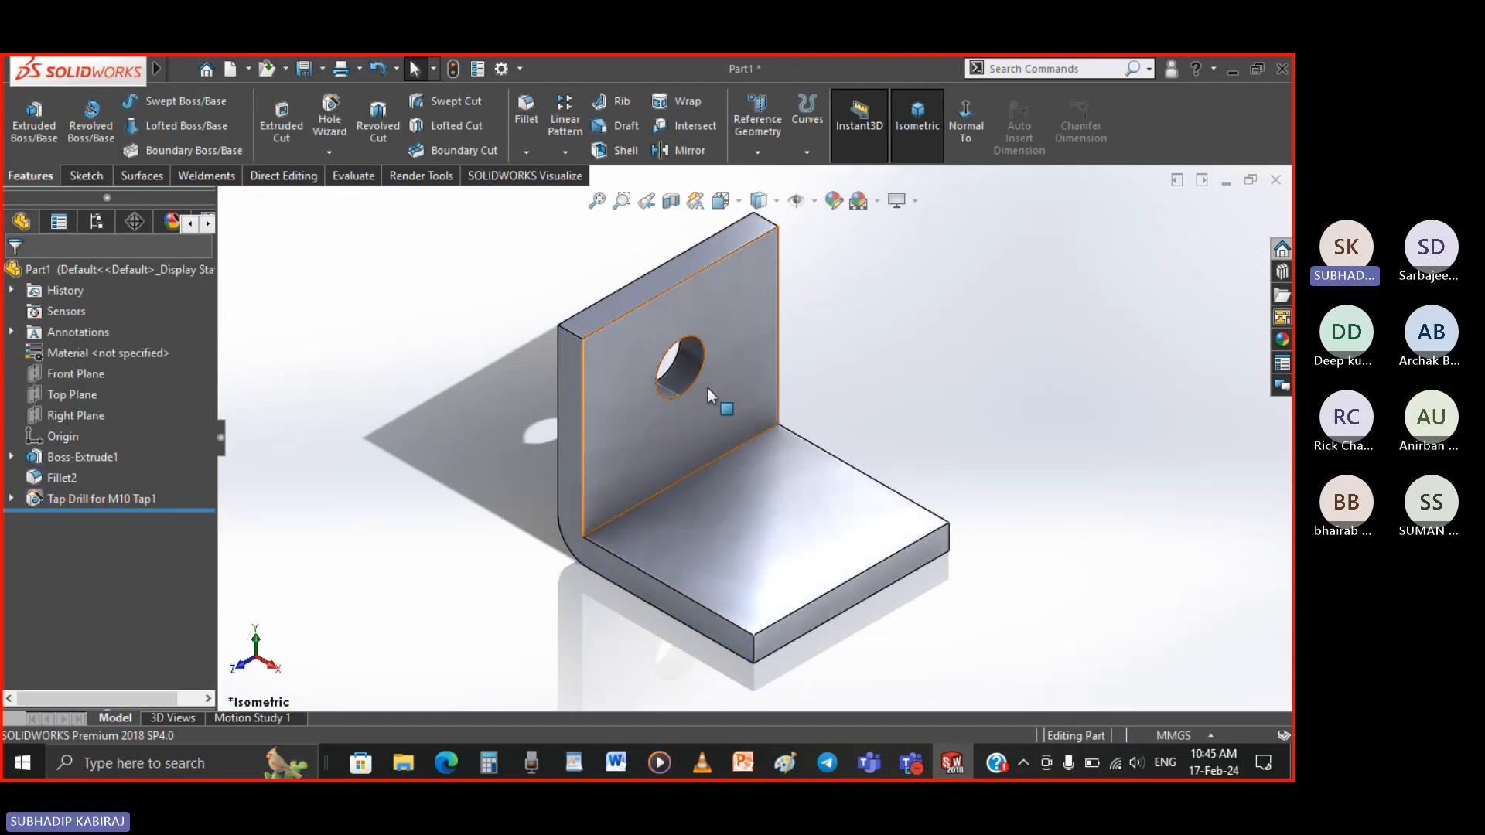
# Edit the hole feature, keeping size M10 and setting its custom diameter to 12 mm
pyautogui.rightClick(138, 499)
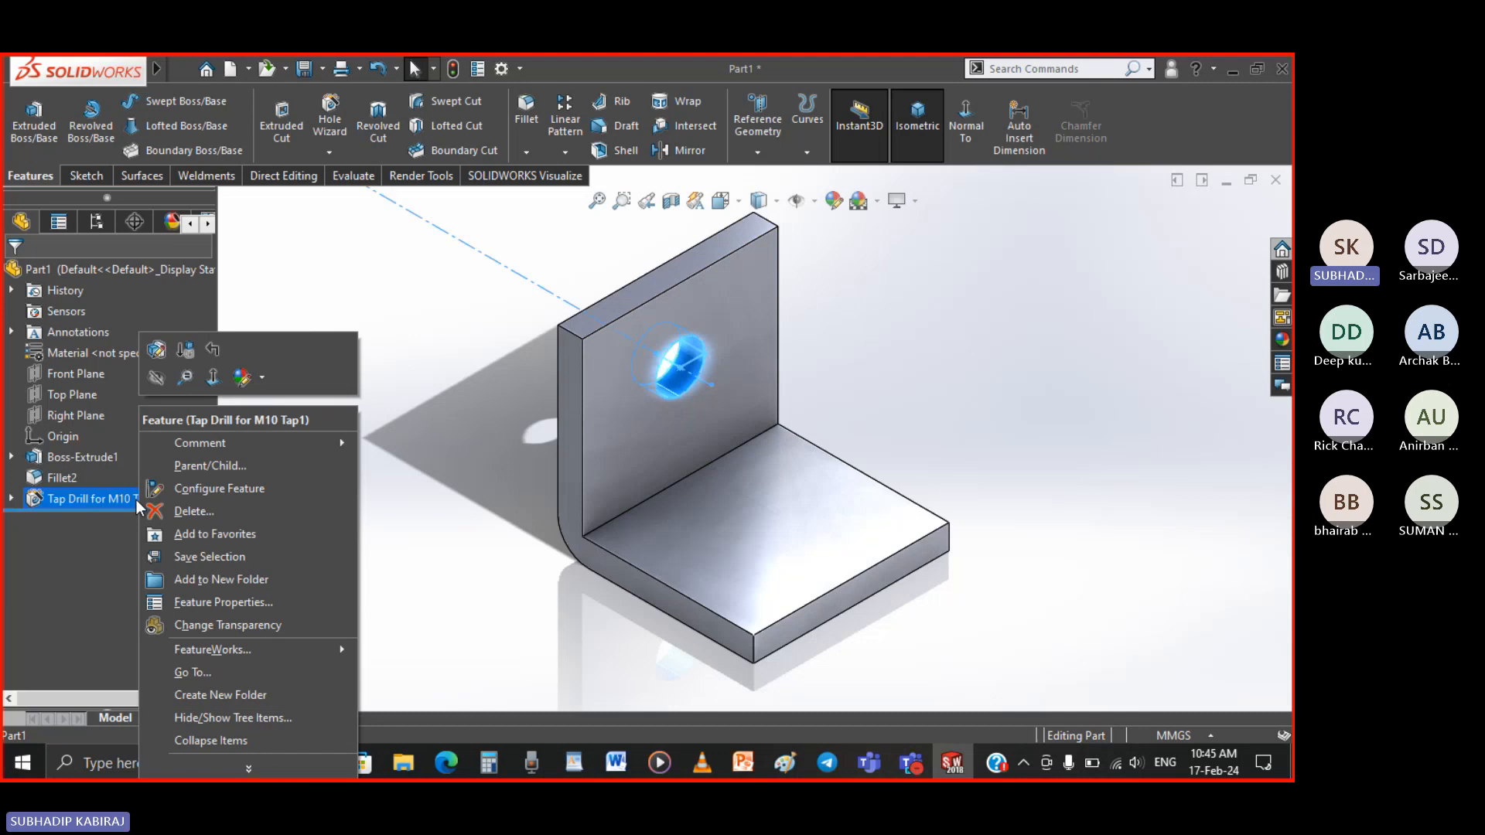
pyautogui.click(157, 351)
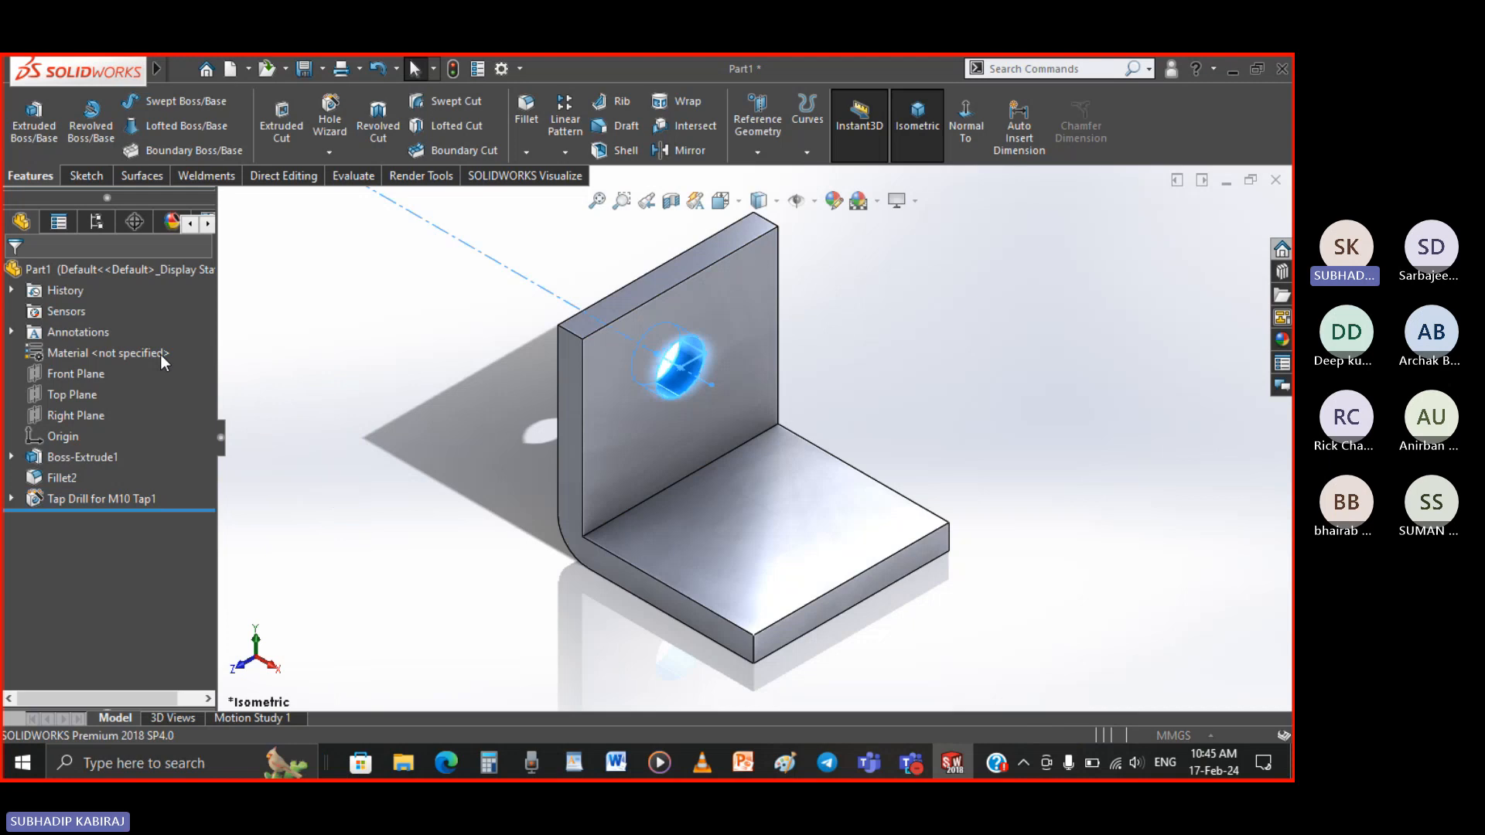
pyautogui.scroll(-3, 187, 602)
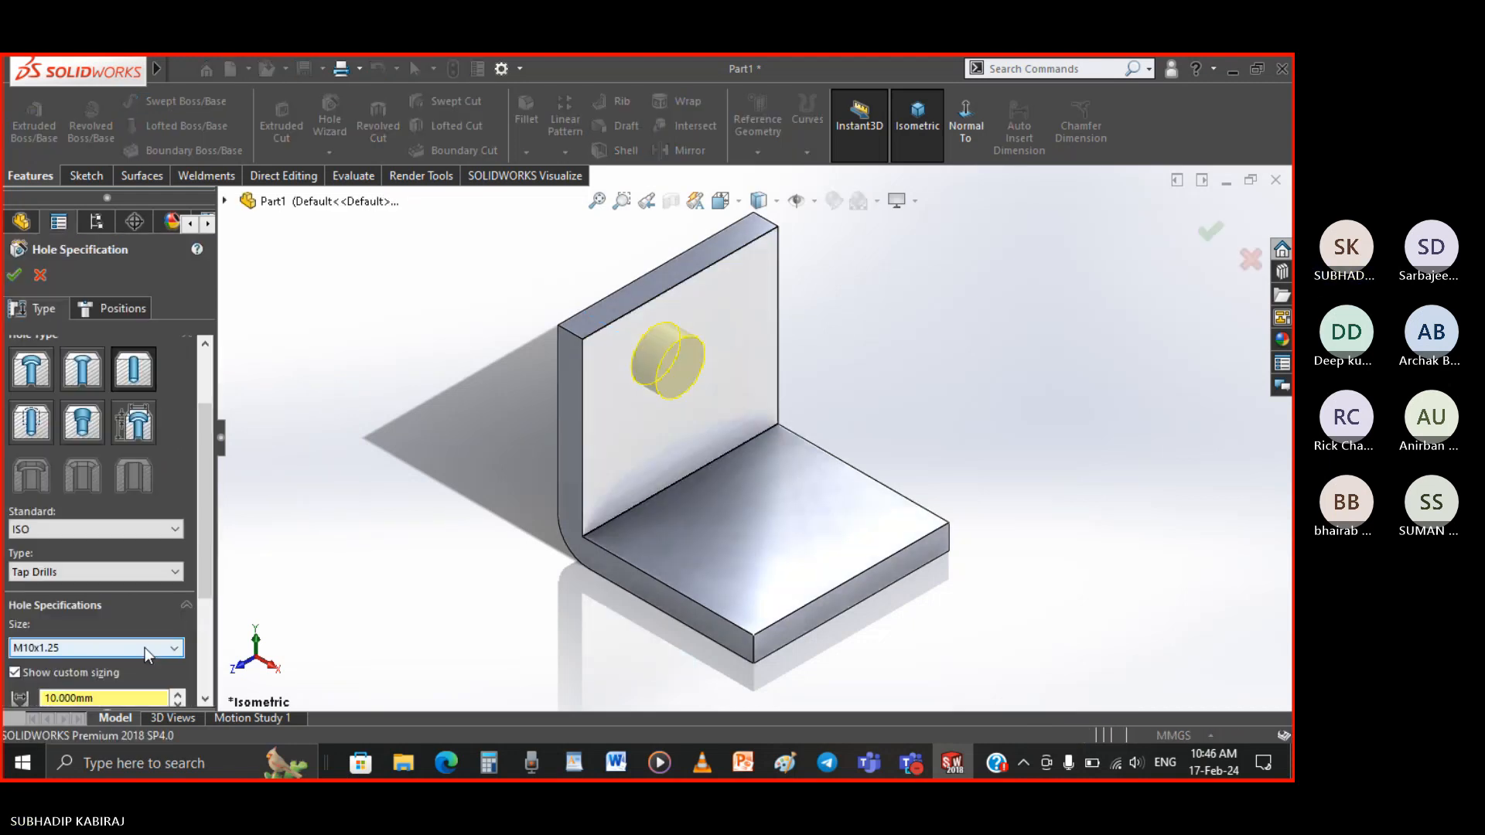
pyautogui.scroll(-3, 194, 621)
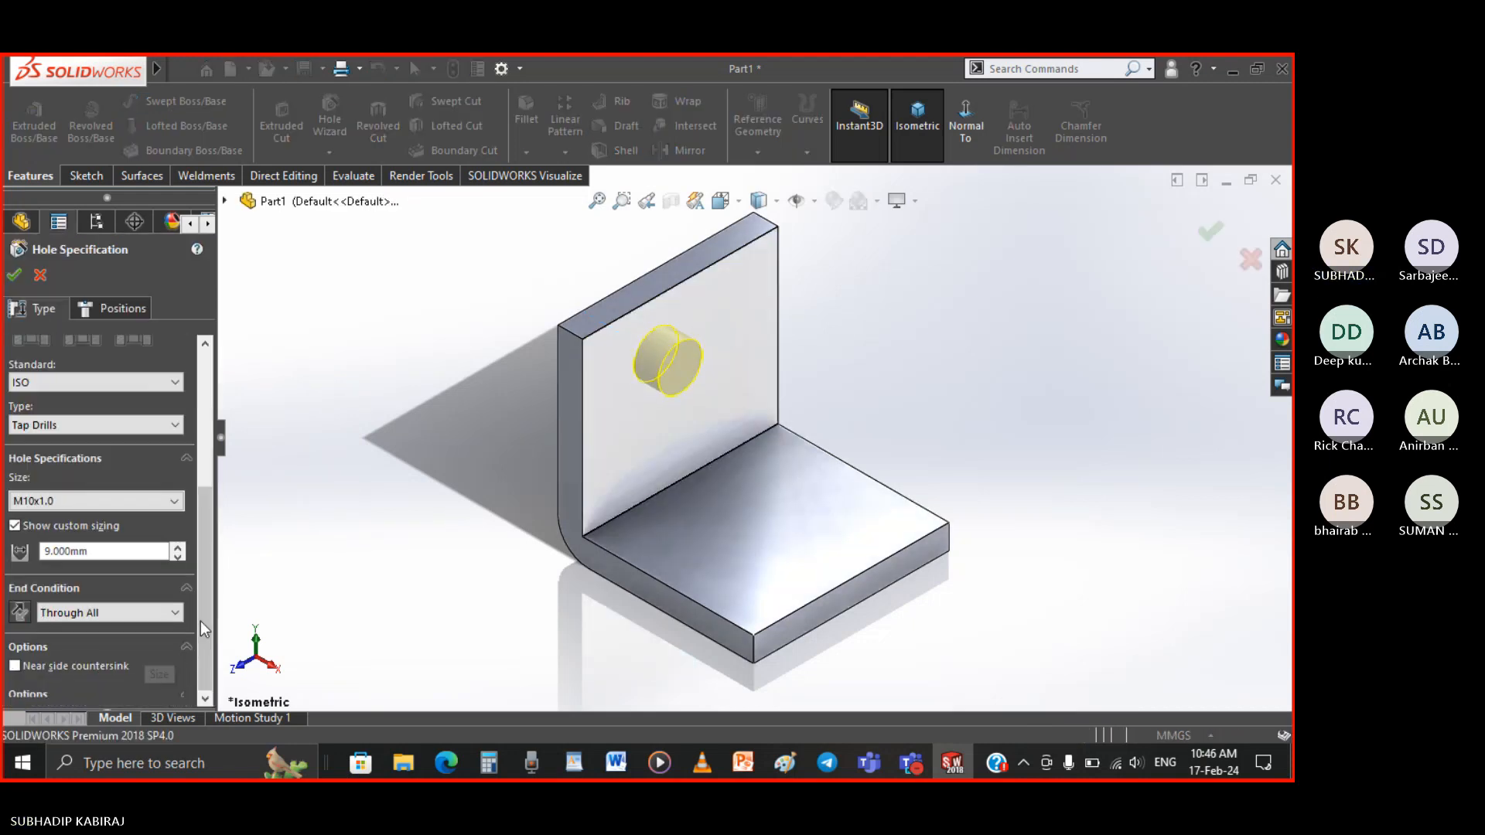
pyautogui.click(150, 501)
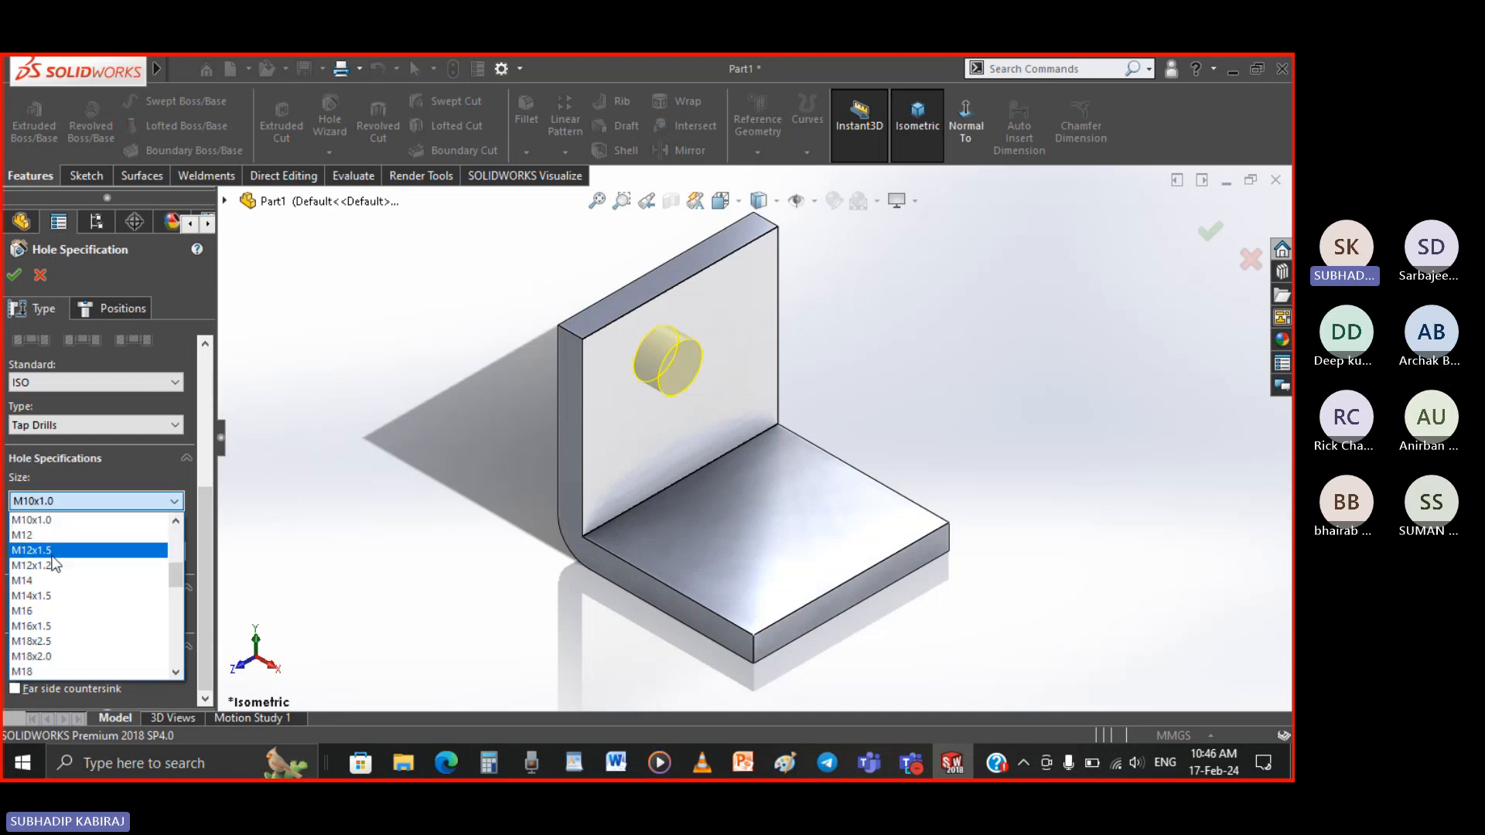
pyautogui.scroll(1, 56, 564)
pyautogui.scroll(2, 54, 563)
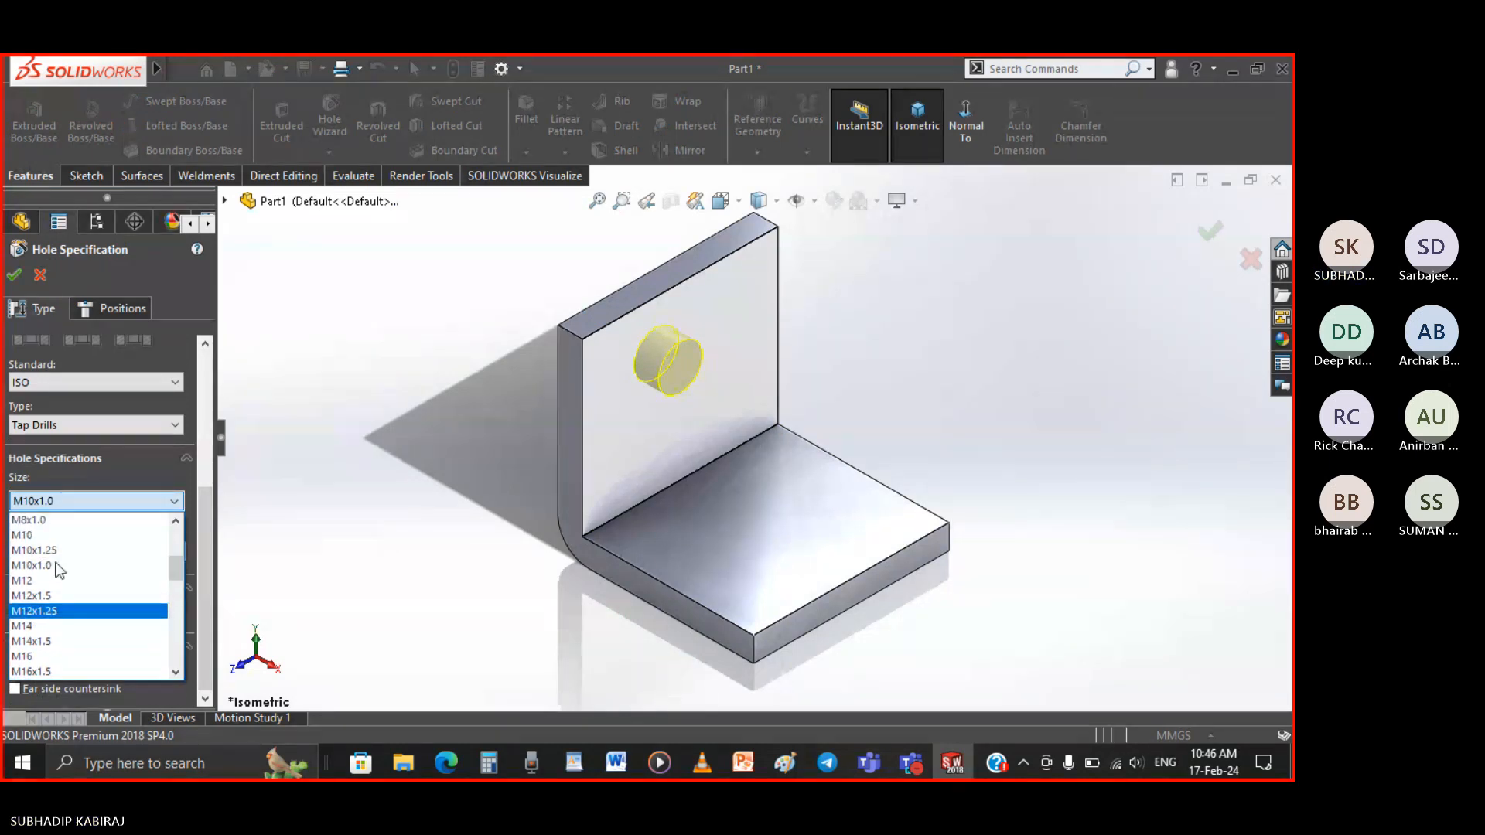
pyautogui.click(45, 538)
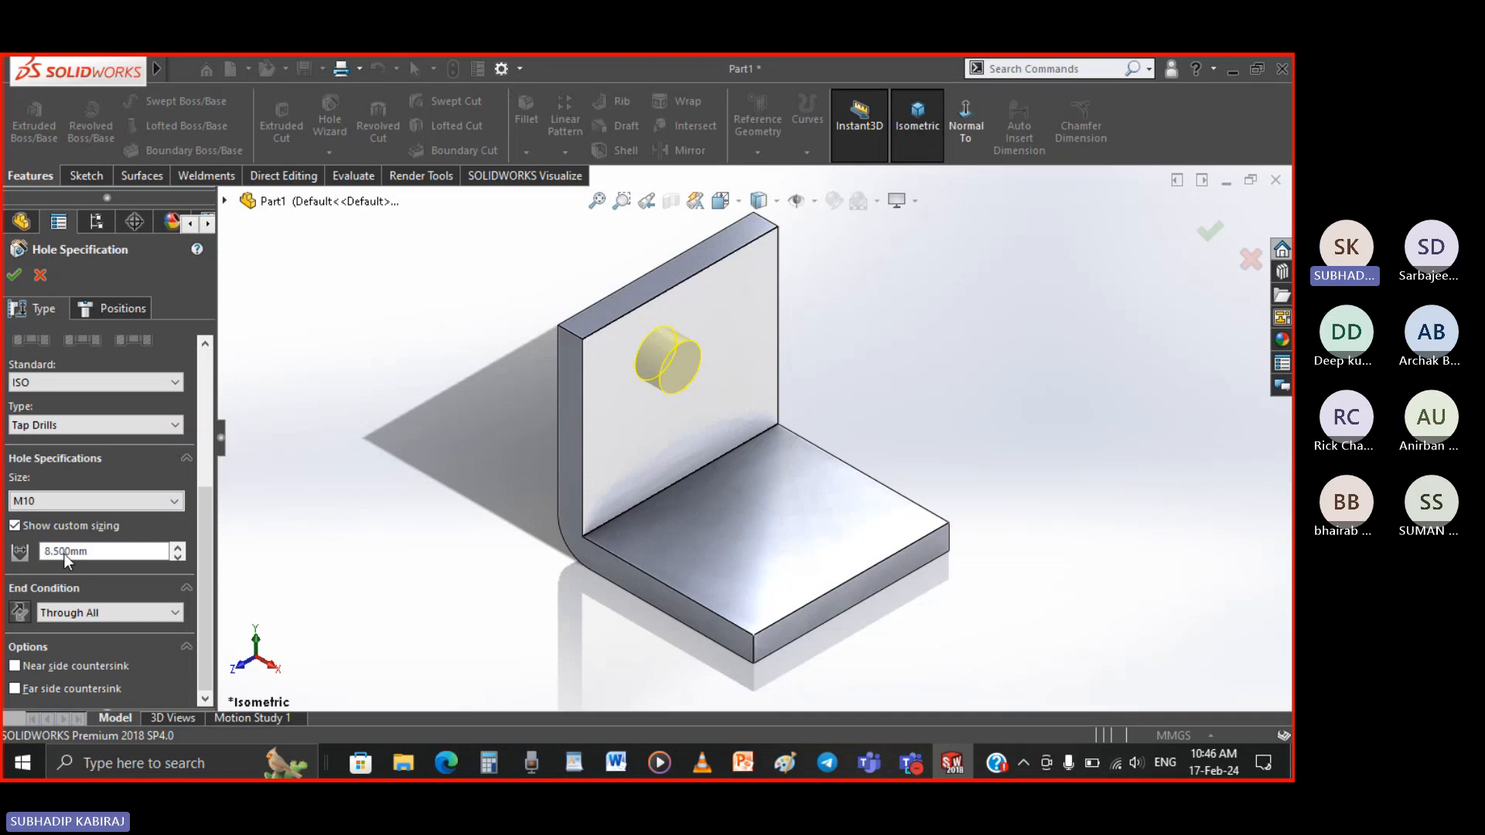
pyautogui.doubleClick(96, 551)
pyautogui.write('12')
pyautogui.press('Return')
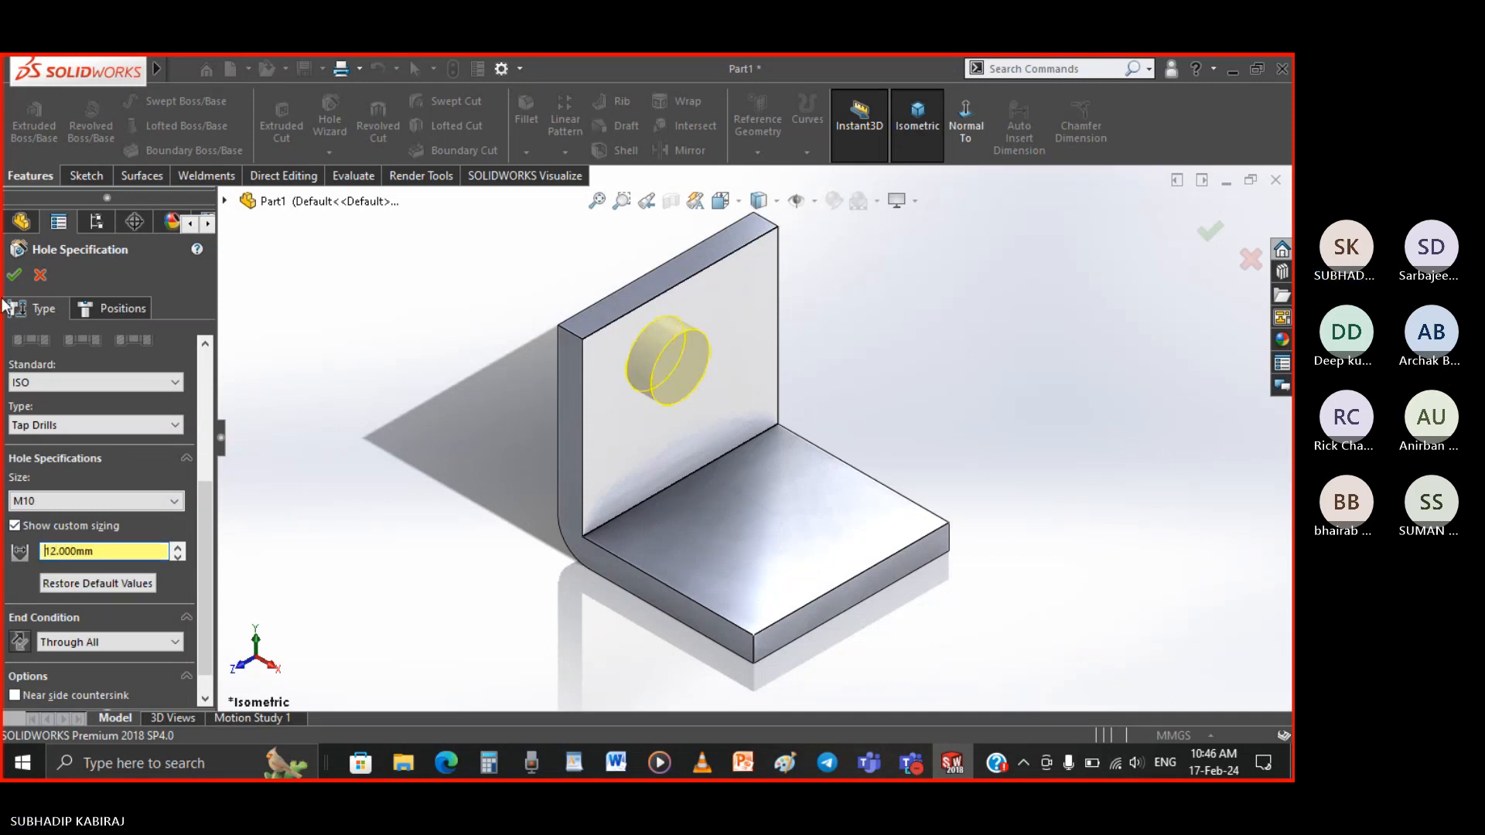
pyautogui.click(14, 276)
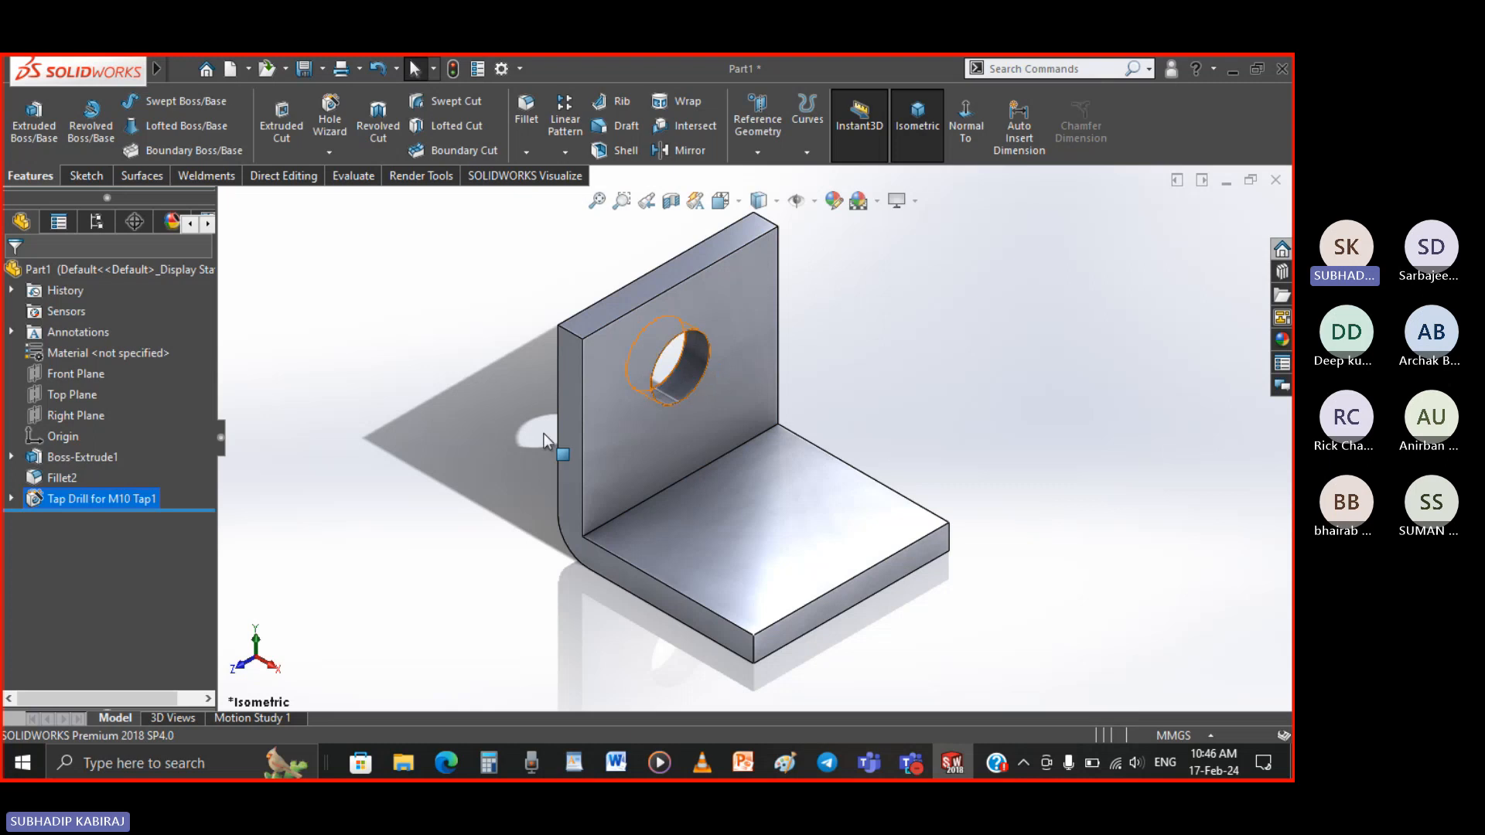
# Reopen the hole feature's definition and review its size, custom diameter and end condition
pyautogui.click(127, 498)
pyautogui.click(155, 479)
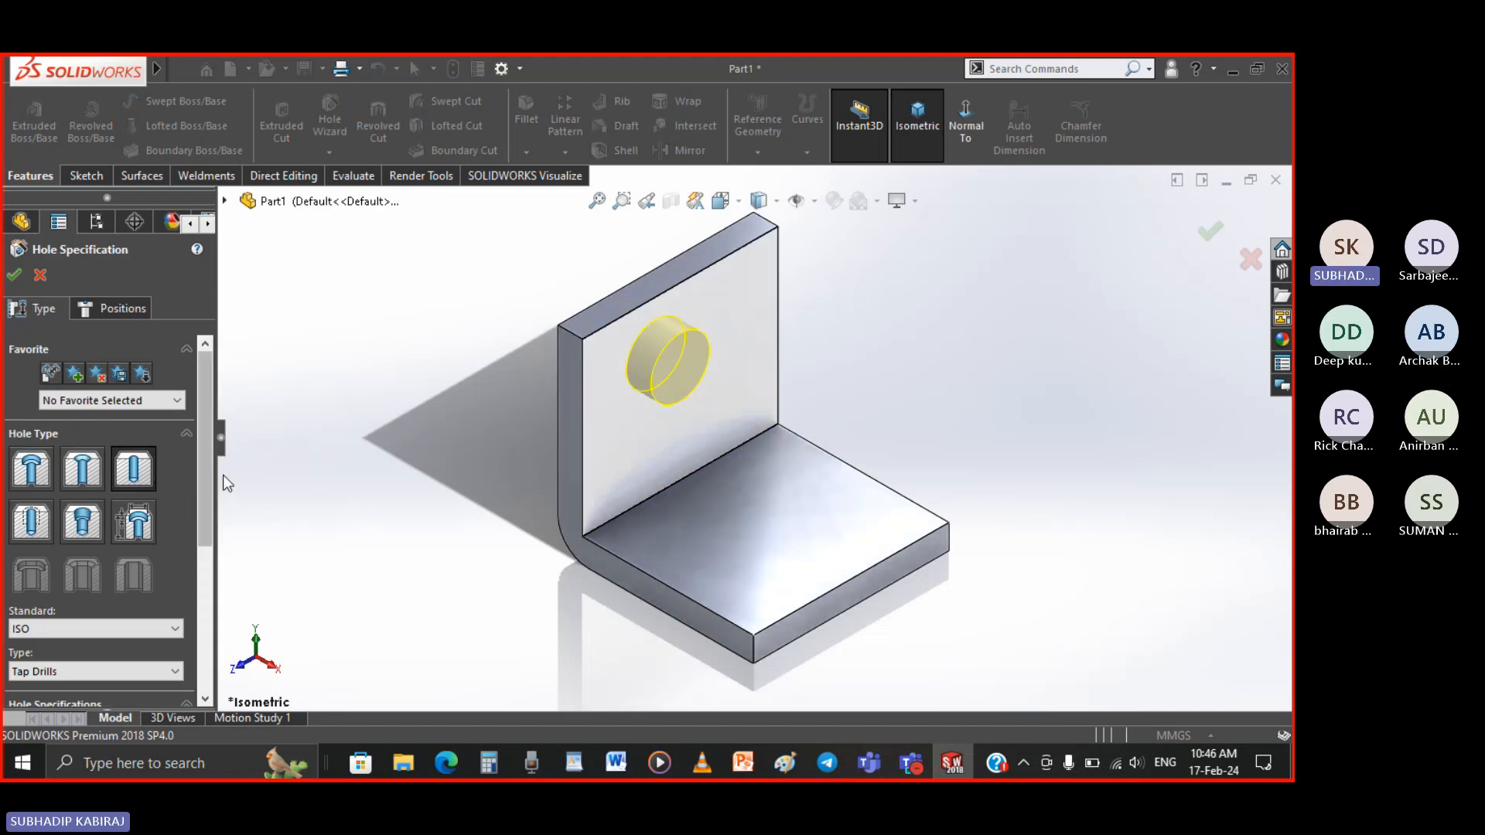
pyautogui.scroll(-3, 207, 466)
pyautogui.scroll(-4, 219, 537)
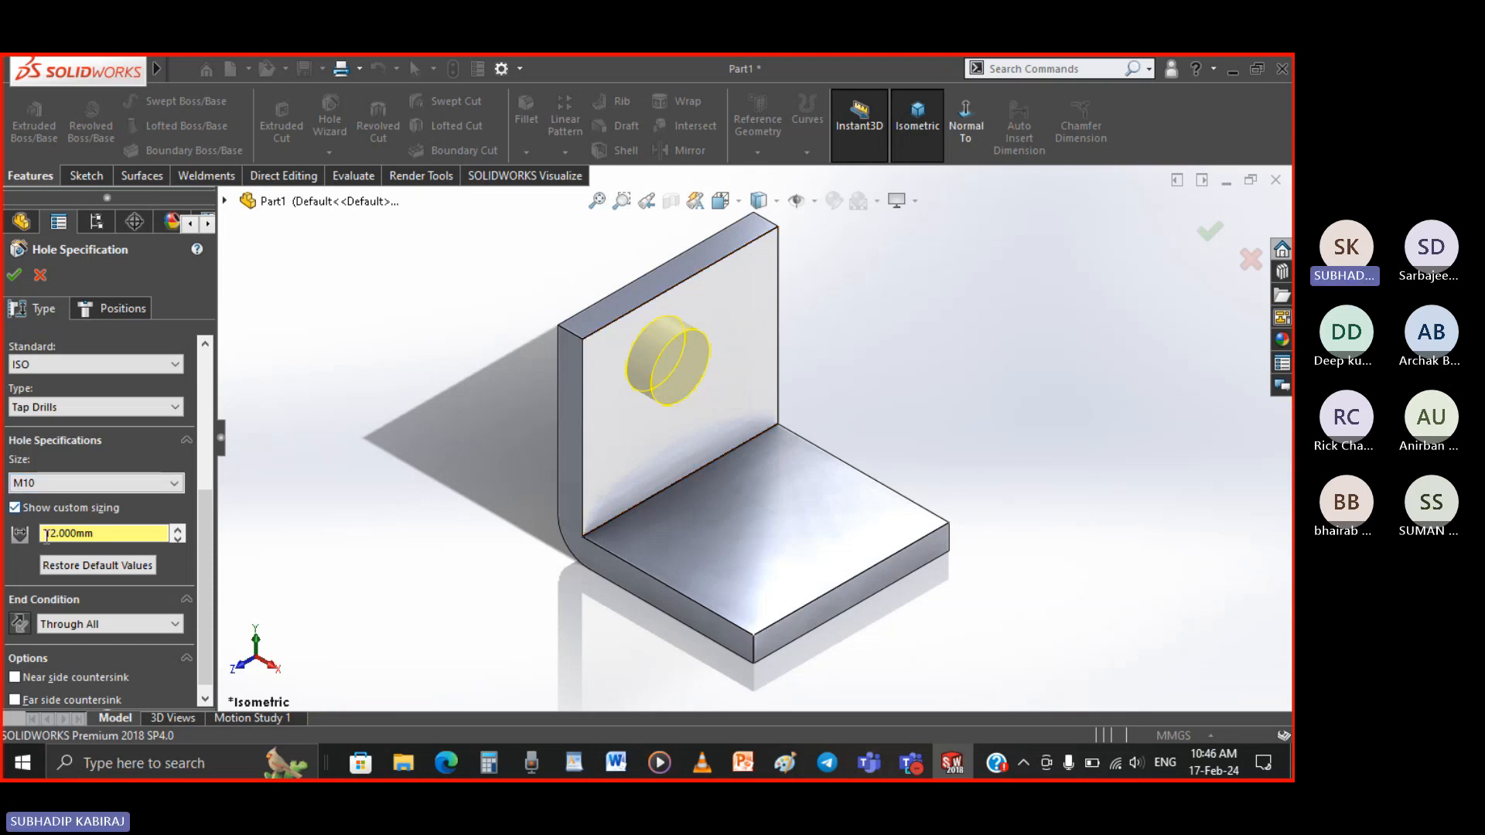
pyautogui.click(13, 275)
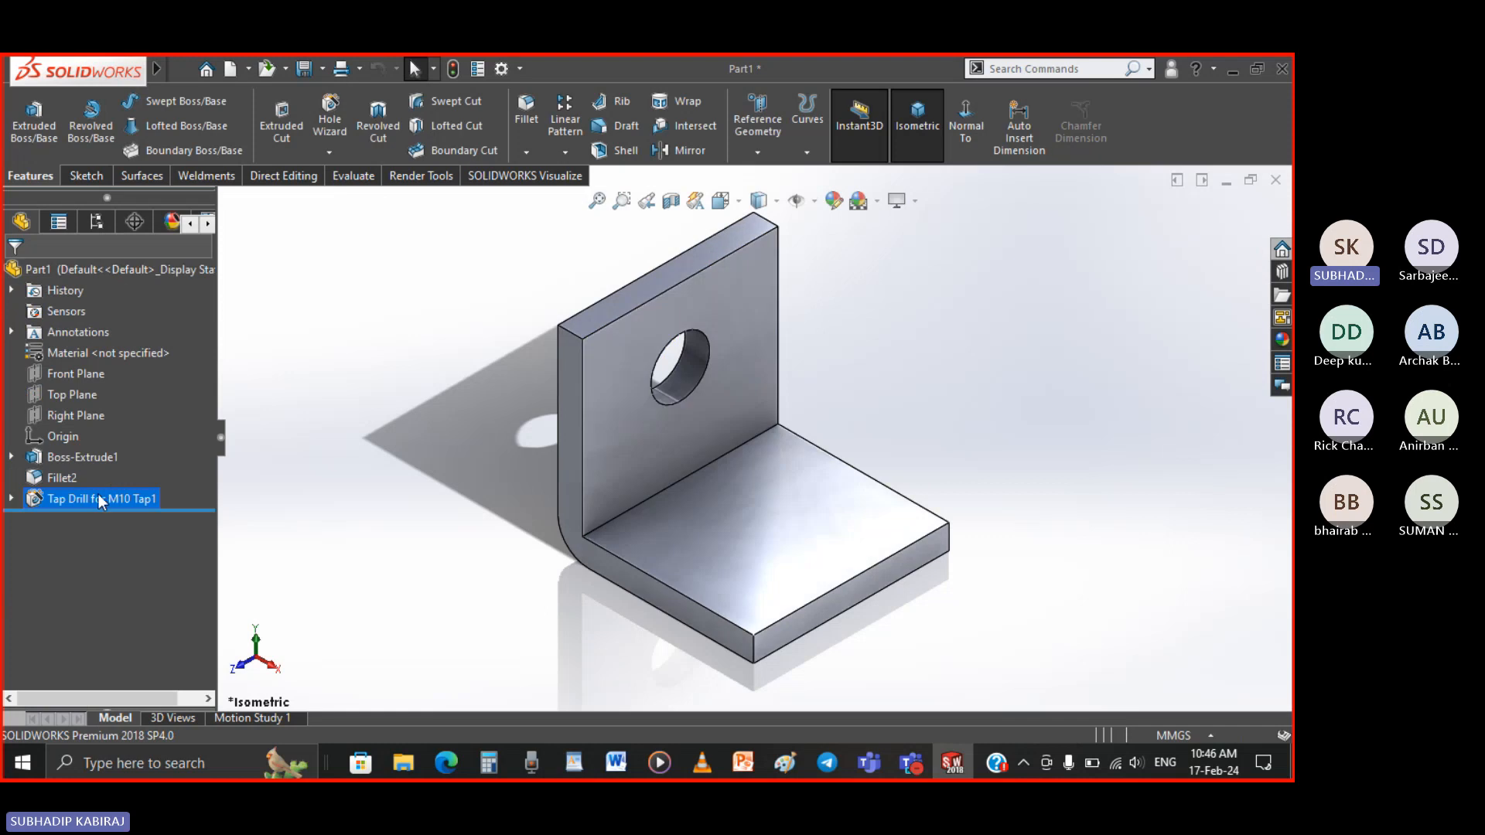
# Delete the M10 tap drill hole feature together with its dependent sketches
pyautogui.press('Delete')
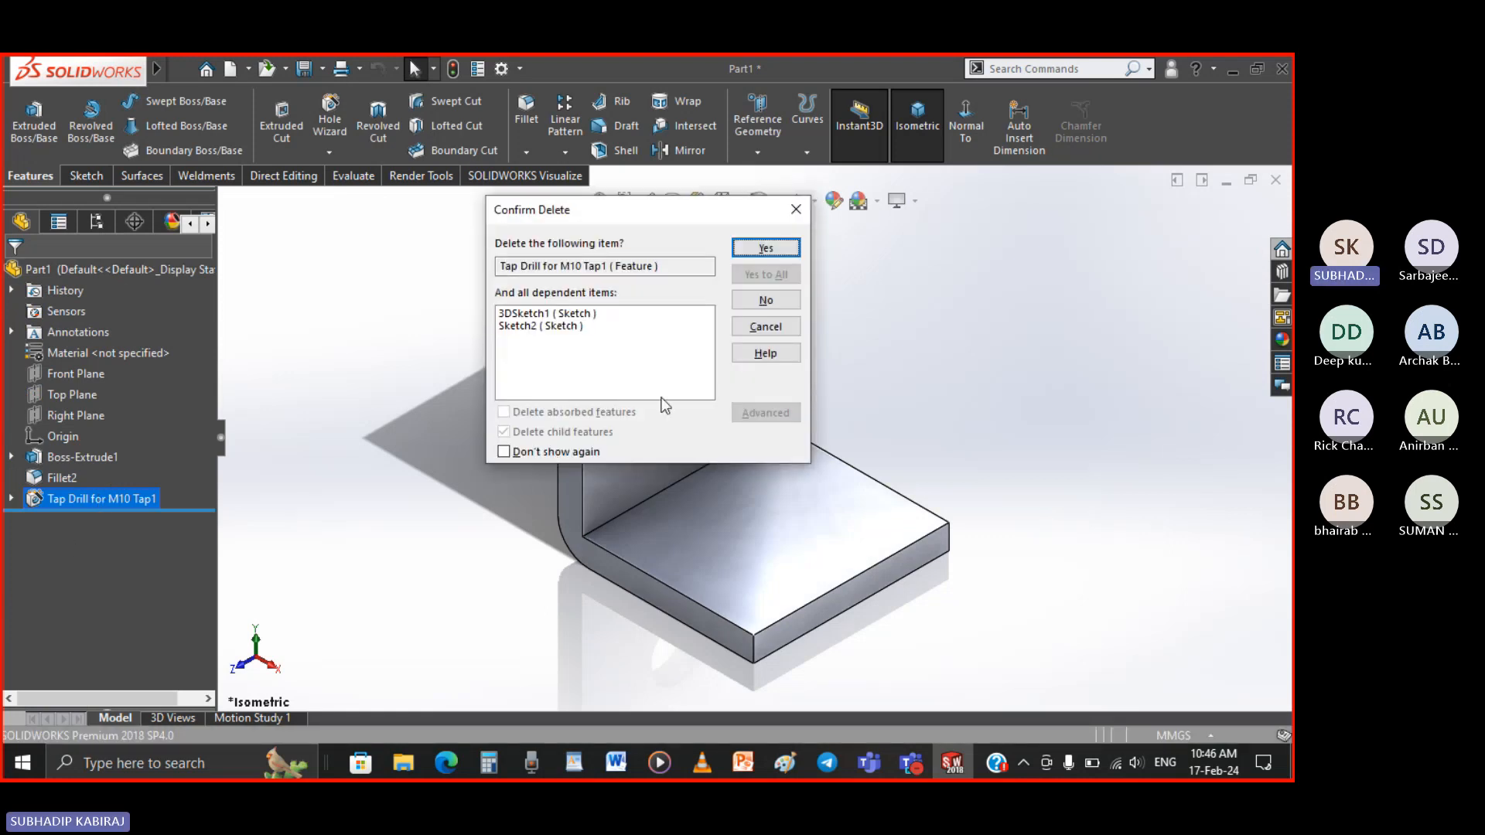
pyautogui.press('Return')
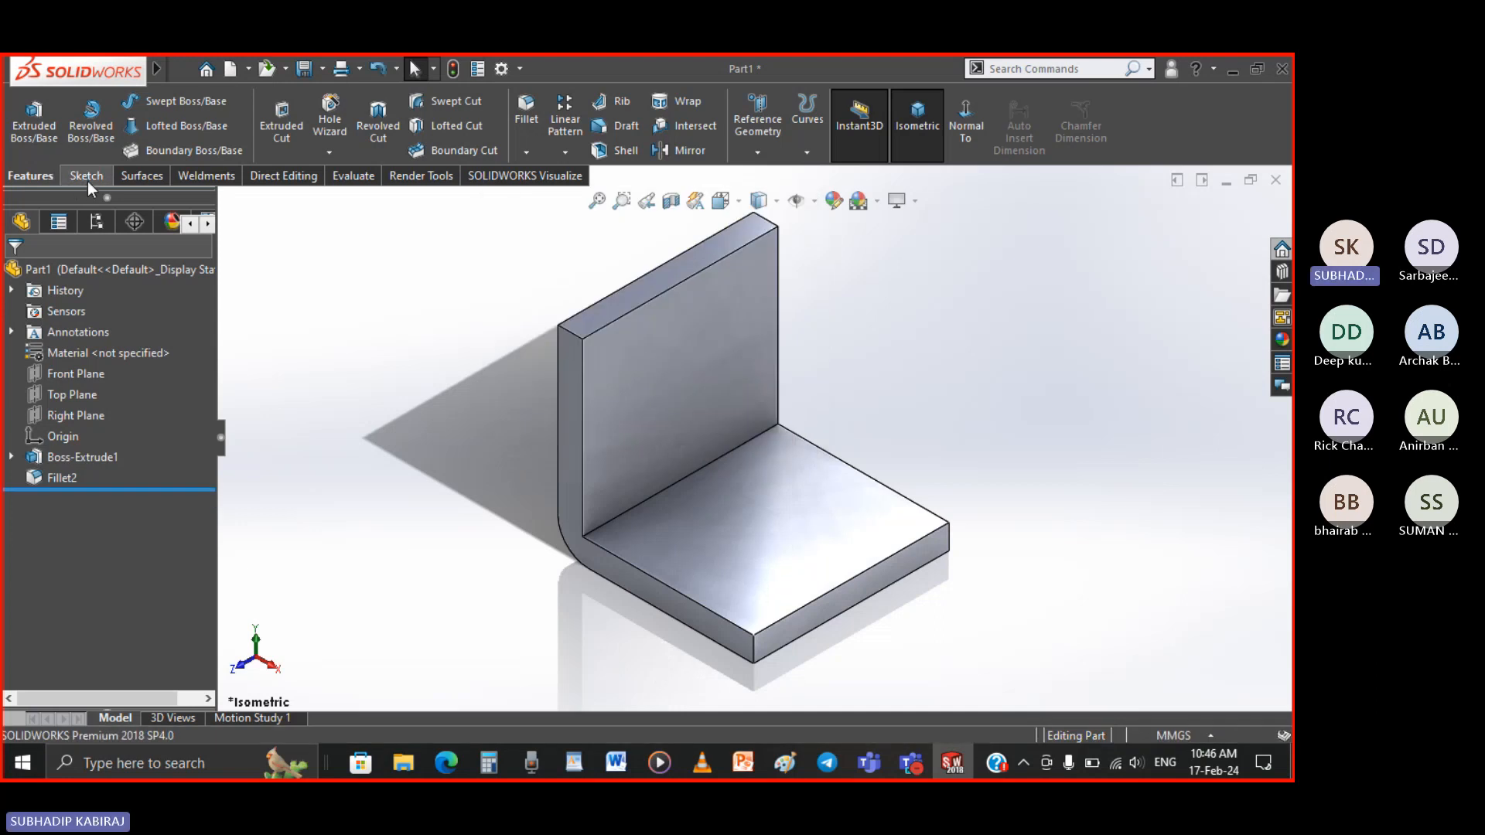
# Start a sketch on the upright plate's inner face and draw a circle about 10.7 mm in diameter near its middle
pyautogui.click(86, 177)
pyautogui.click(26, 109)
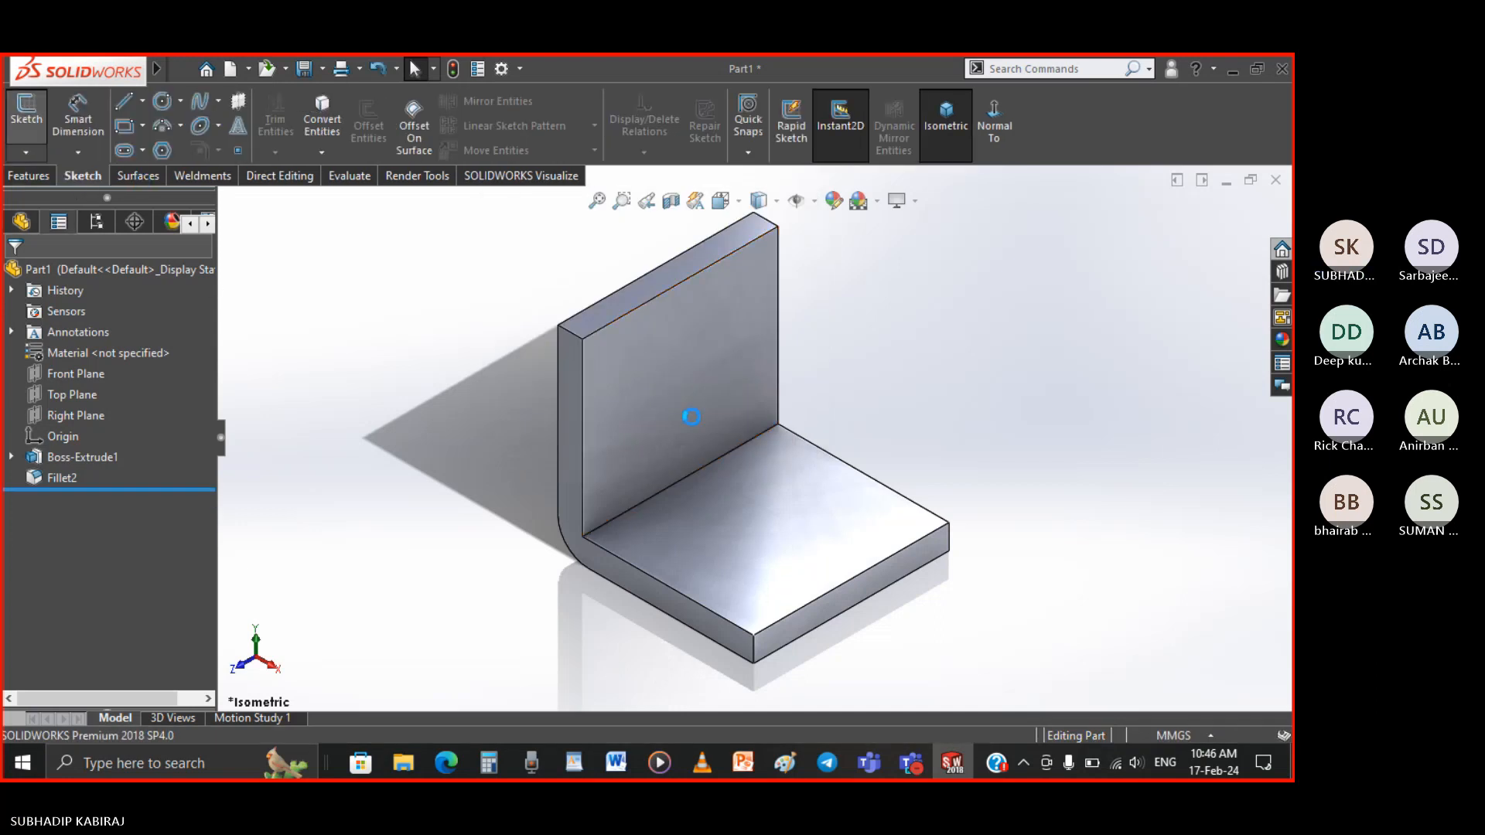
pyautogui.click(709, 352)
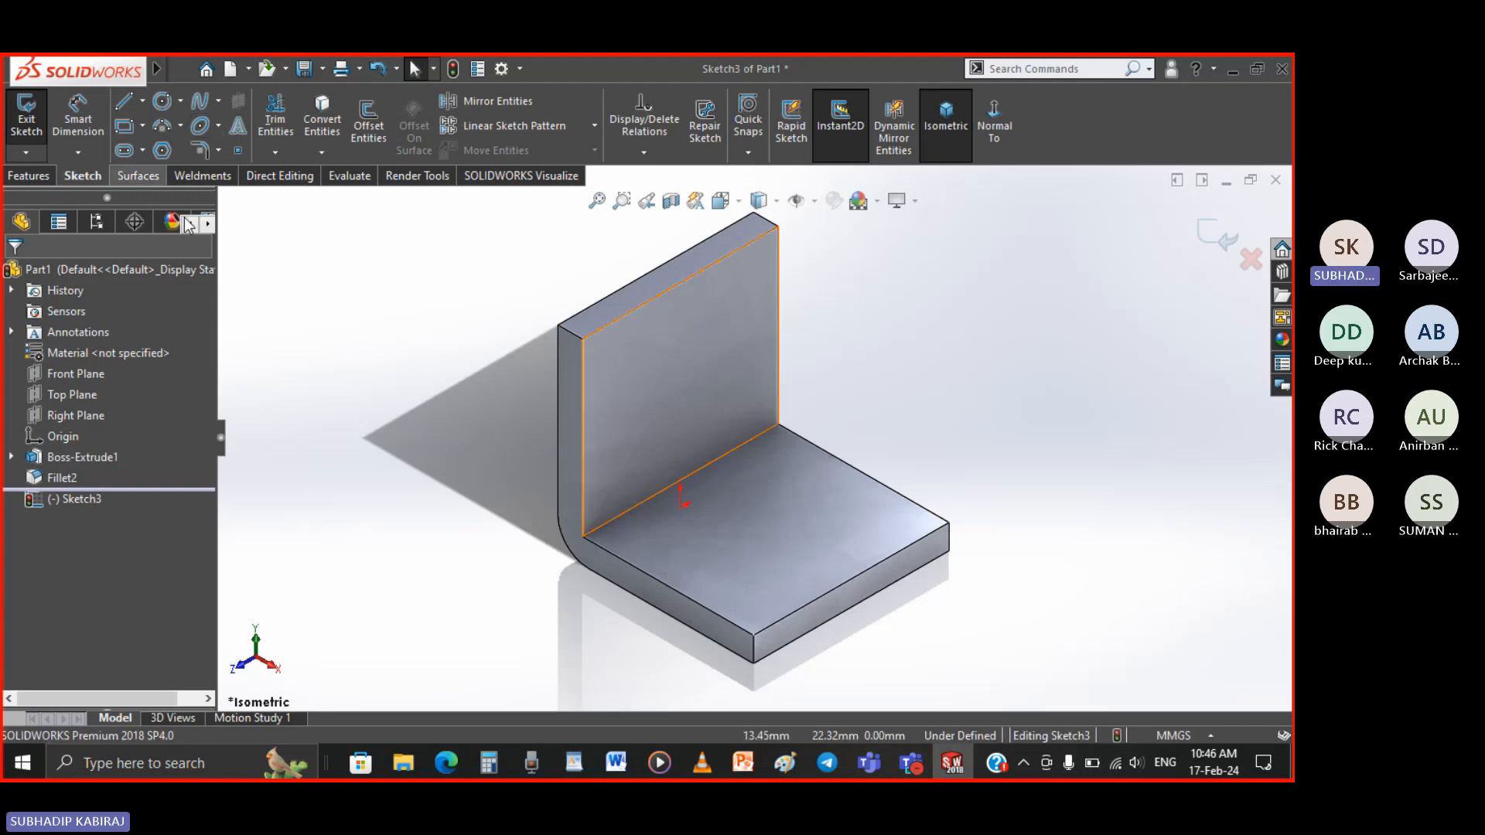
pyautogui.click(162, 101)
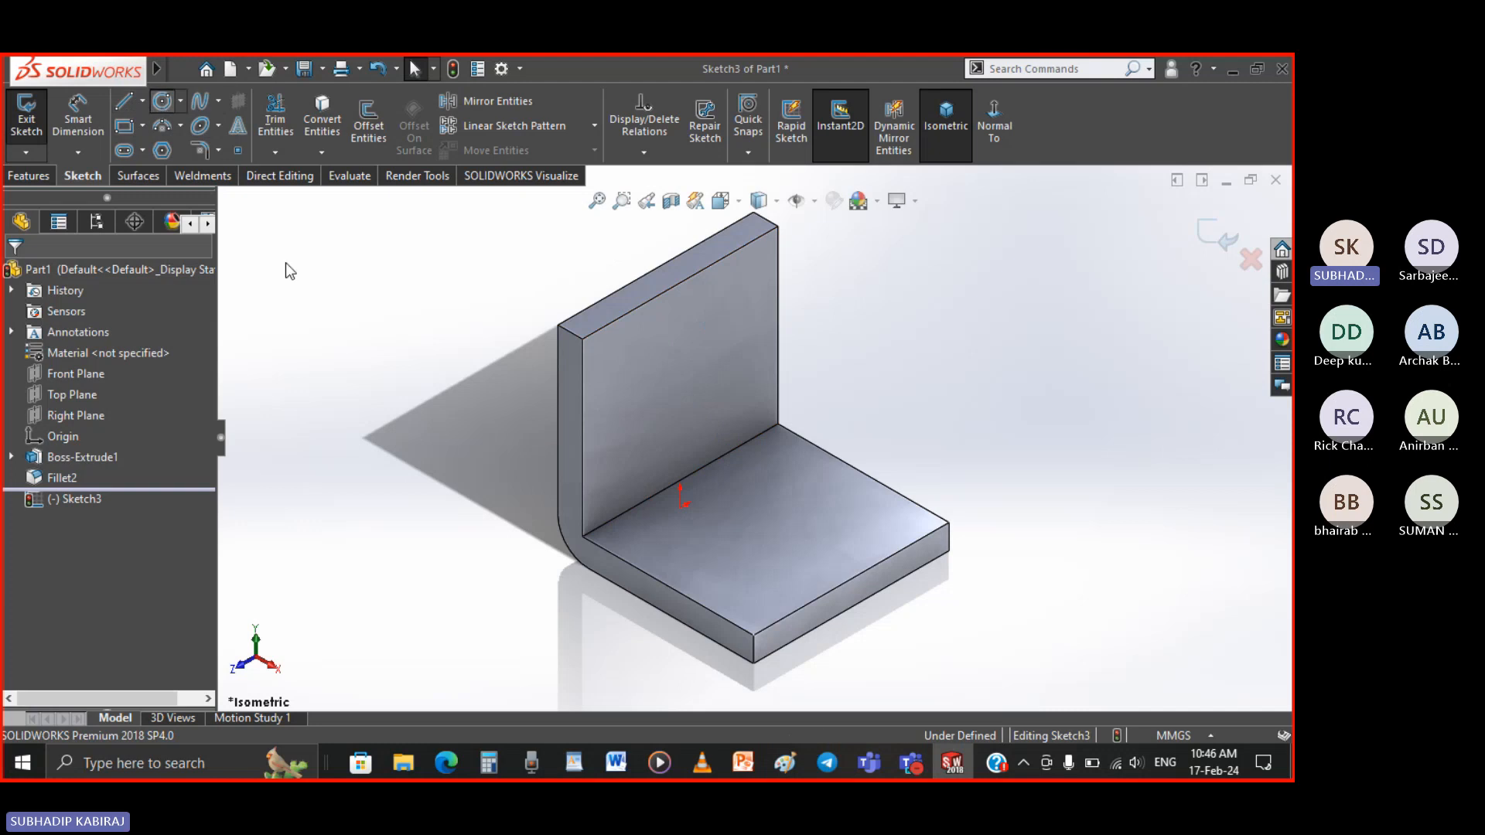
pyautogui.click(680, 379)
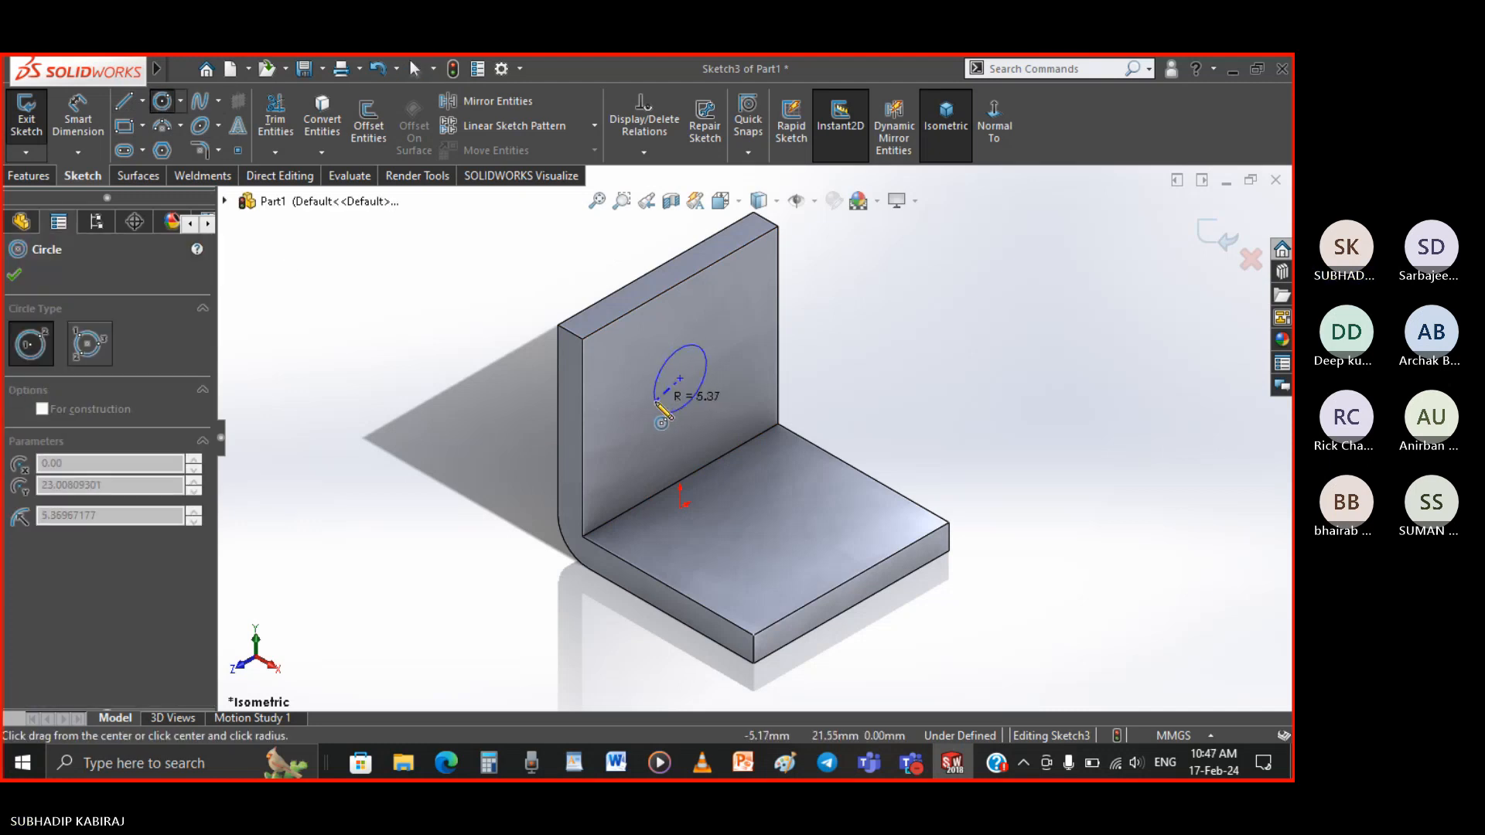
pyautogui.click(657, 406)
# Dimension the circle's diameter as 10 mm
pyautogui.click(78, 116)
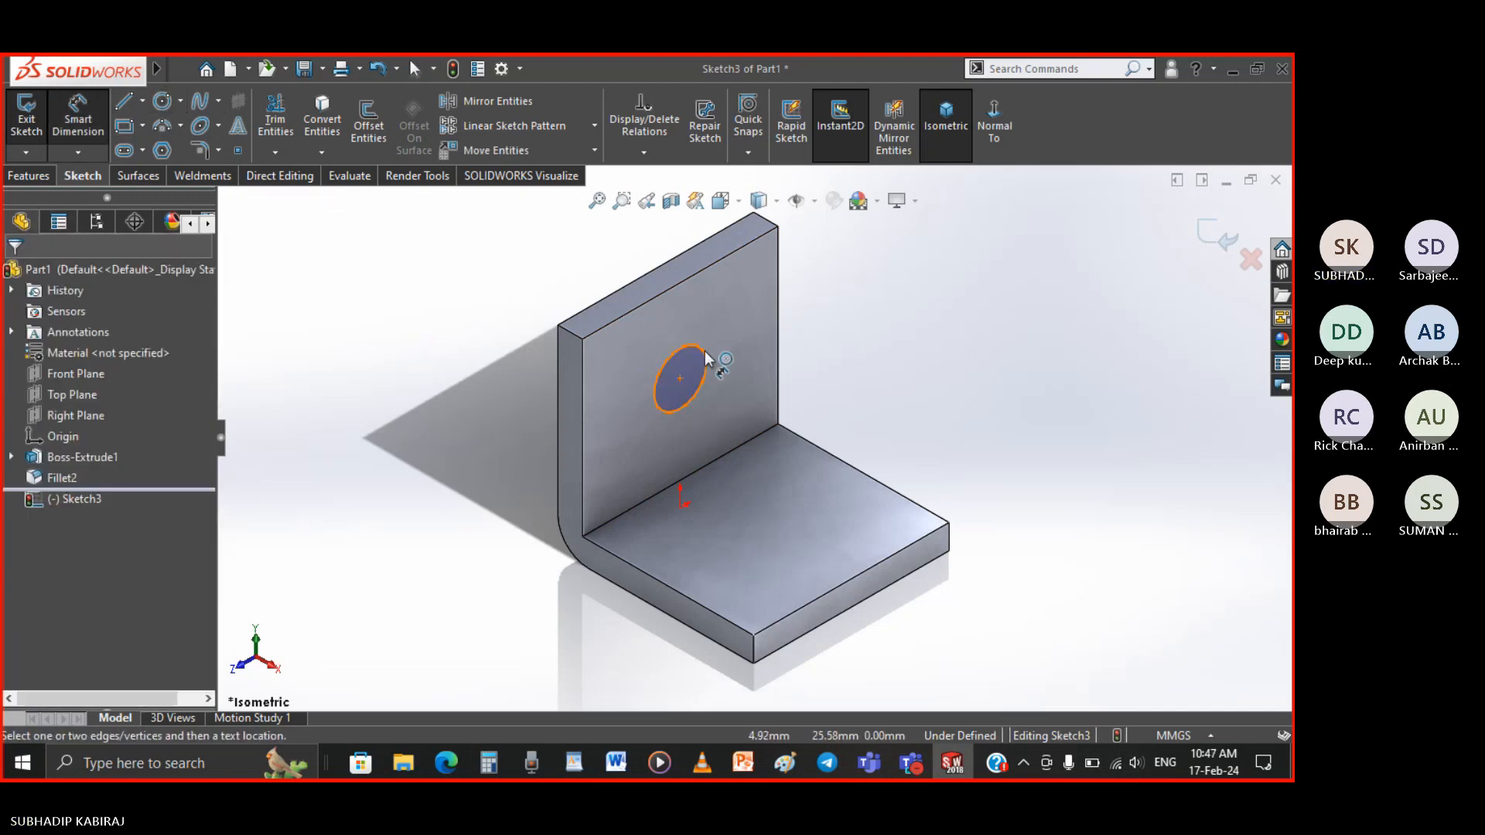
pyautogui.click(705, 354)
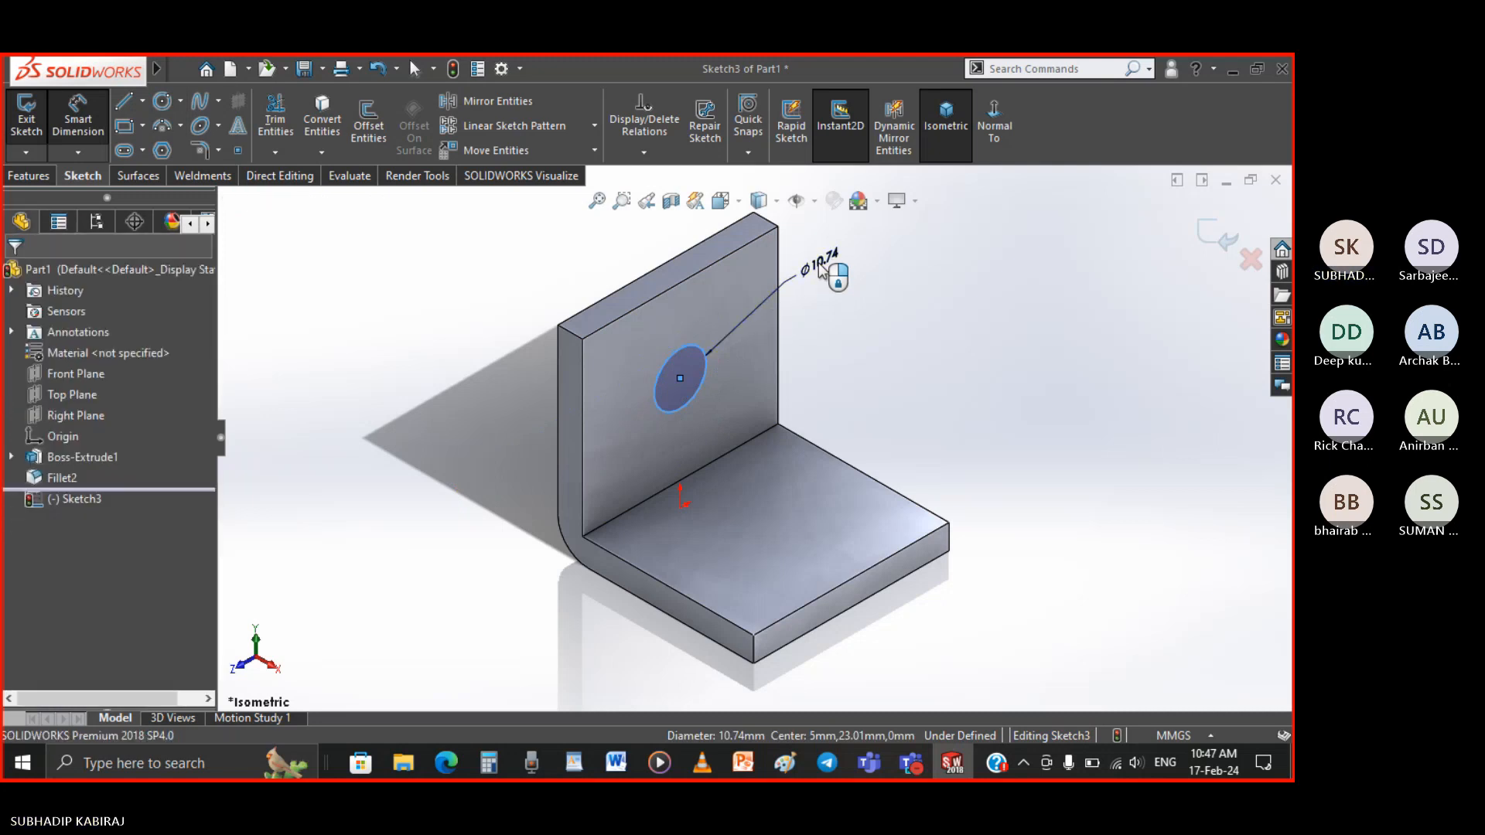
pyautogui.click(819, 262)
pyautogui.press('Return')
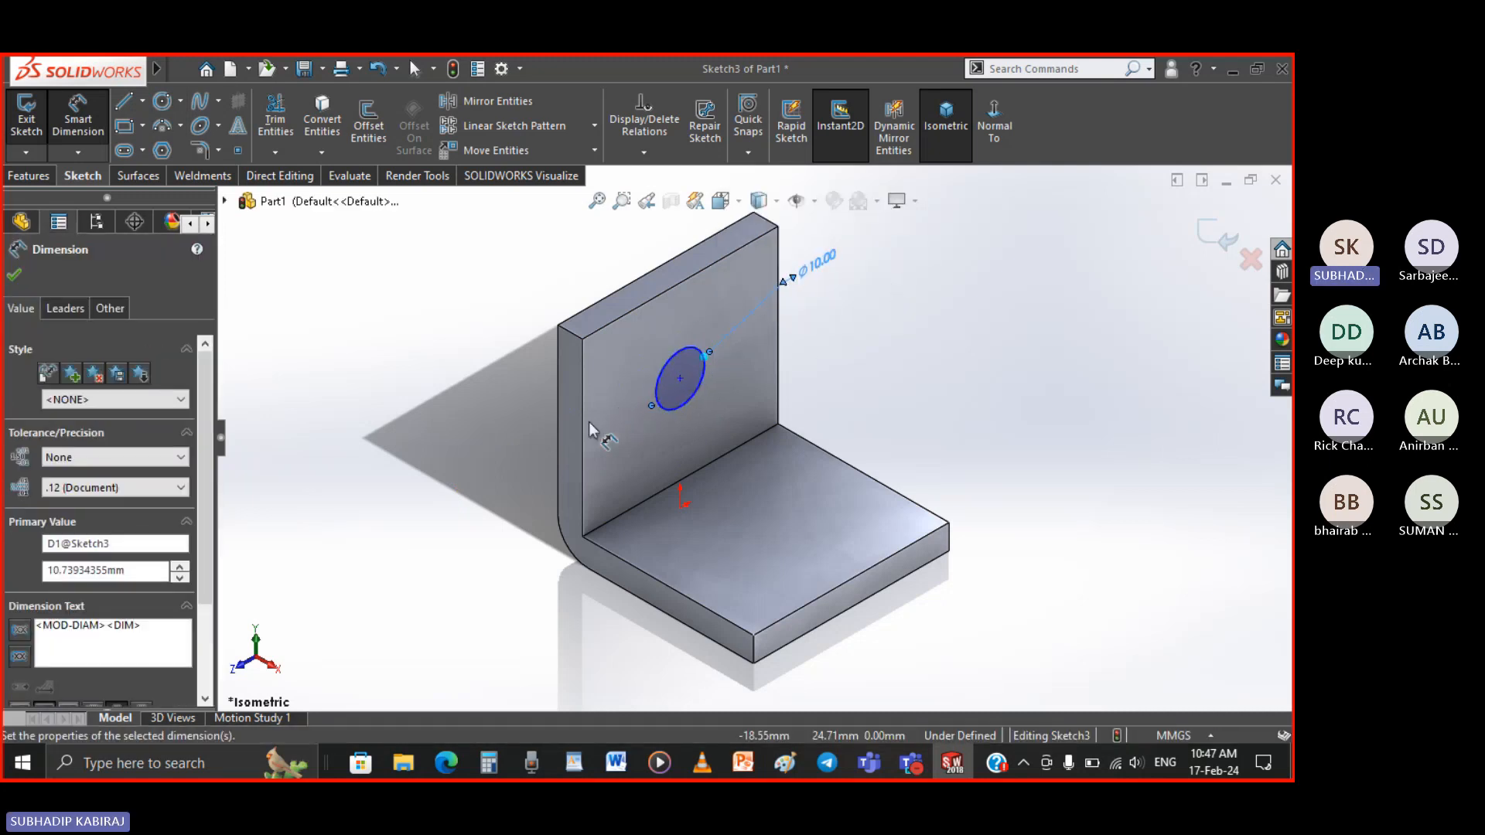
# Dimension the circle's centre 20 mm from the near vertical edge of the upright plate's inner face
pyautogui.click(681, 380)
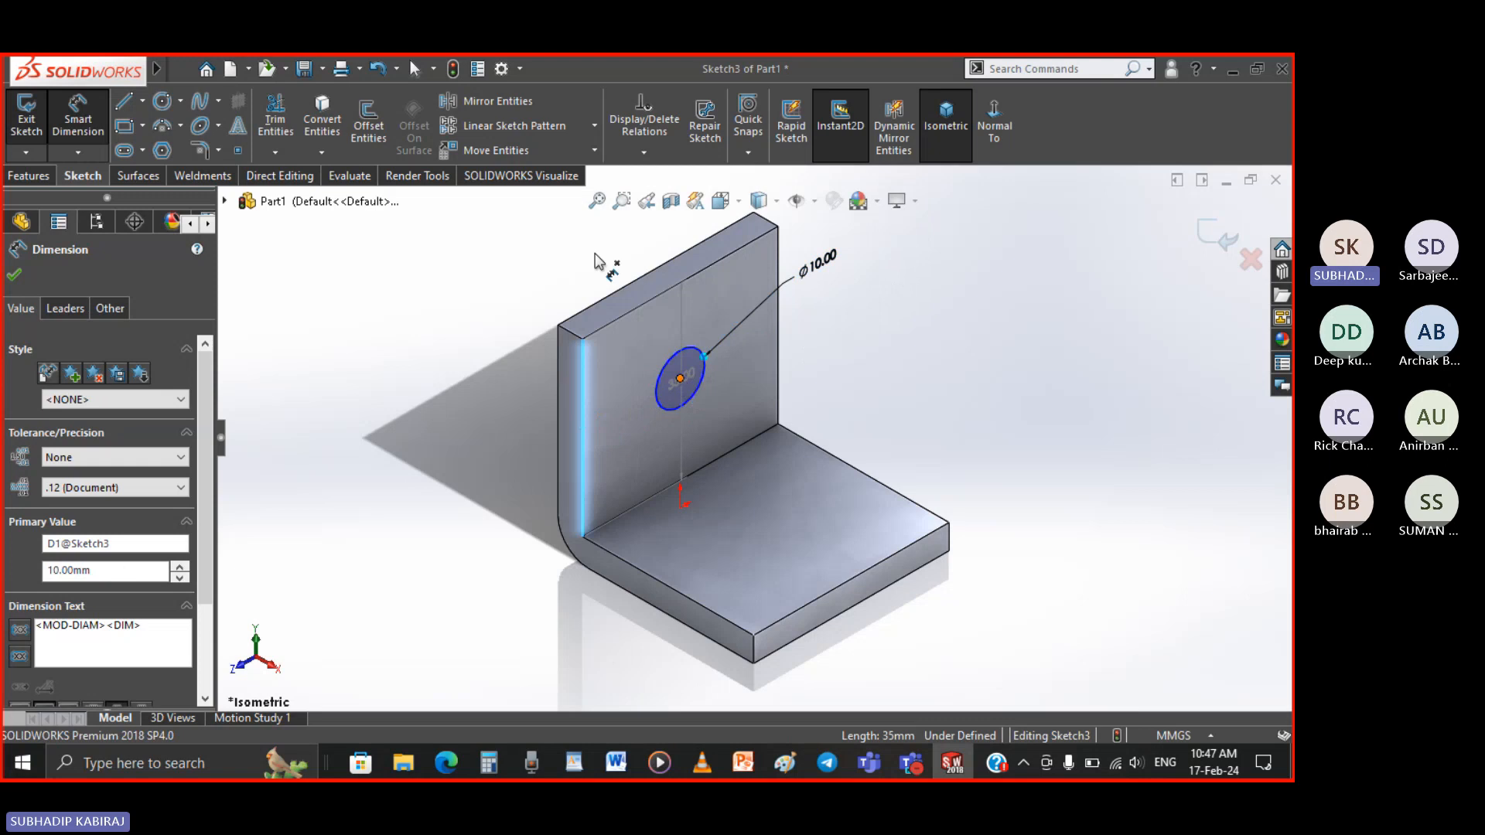
pyautogui.click(608, 250)
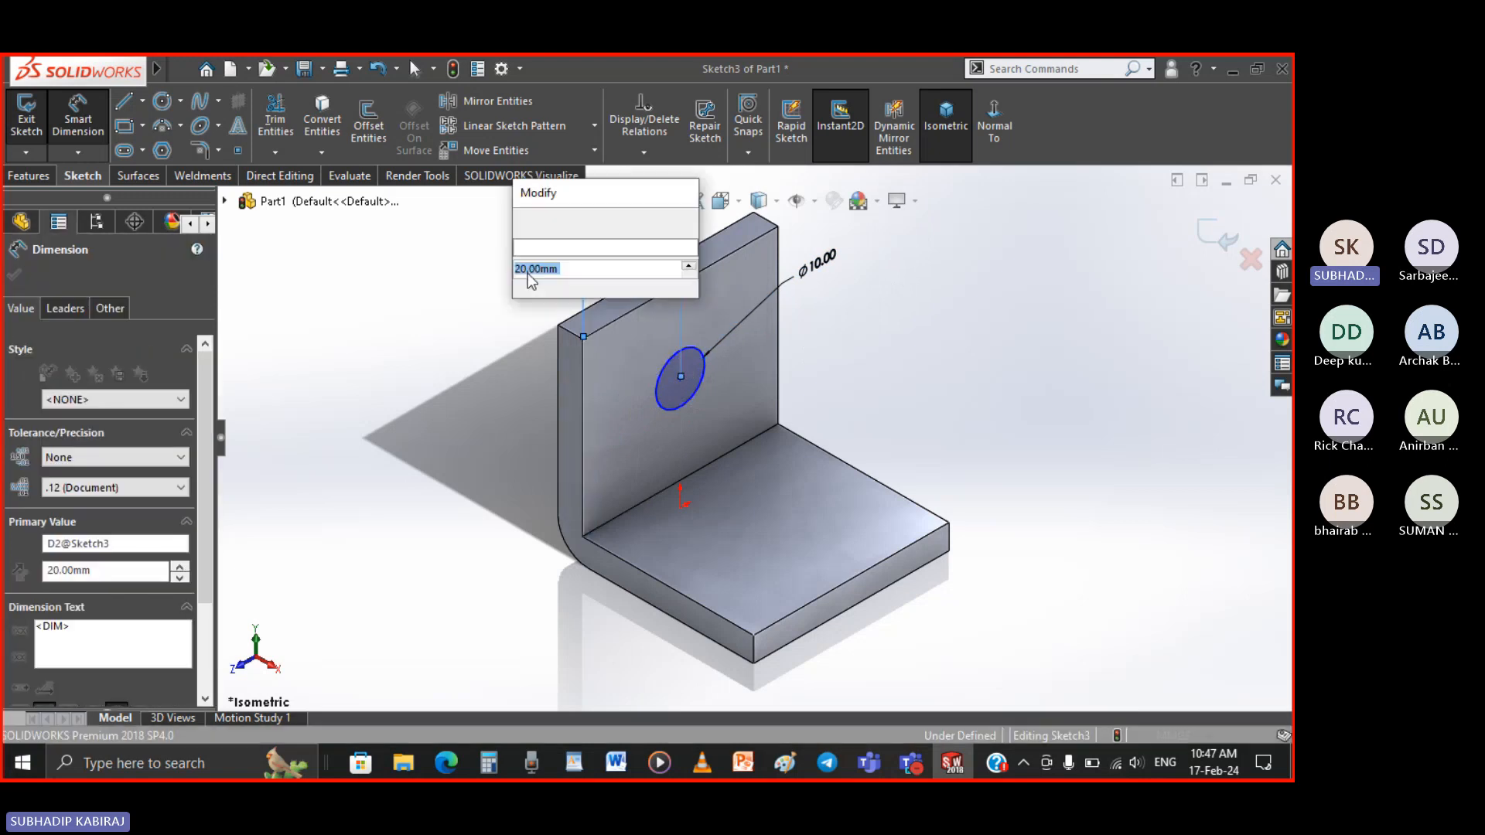
pyautogui.press('Return')
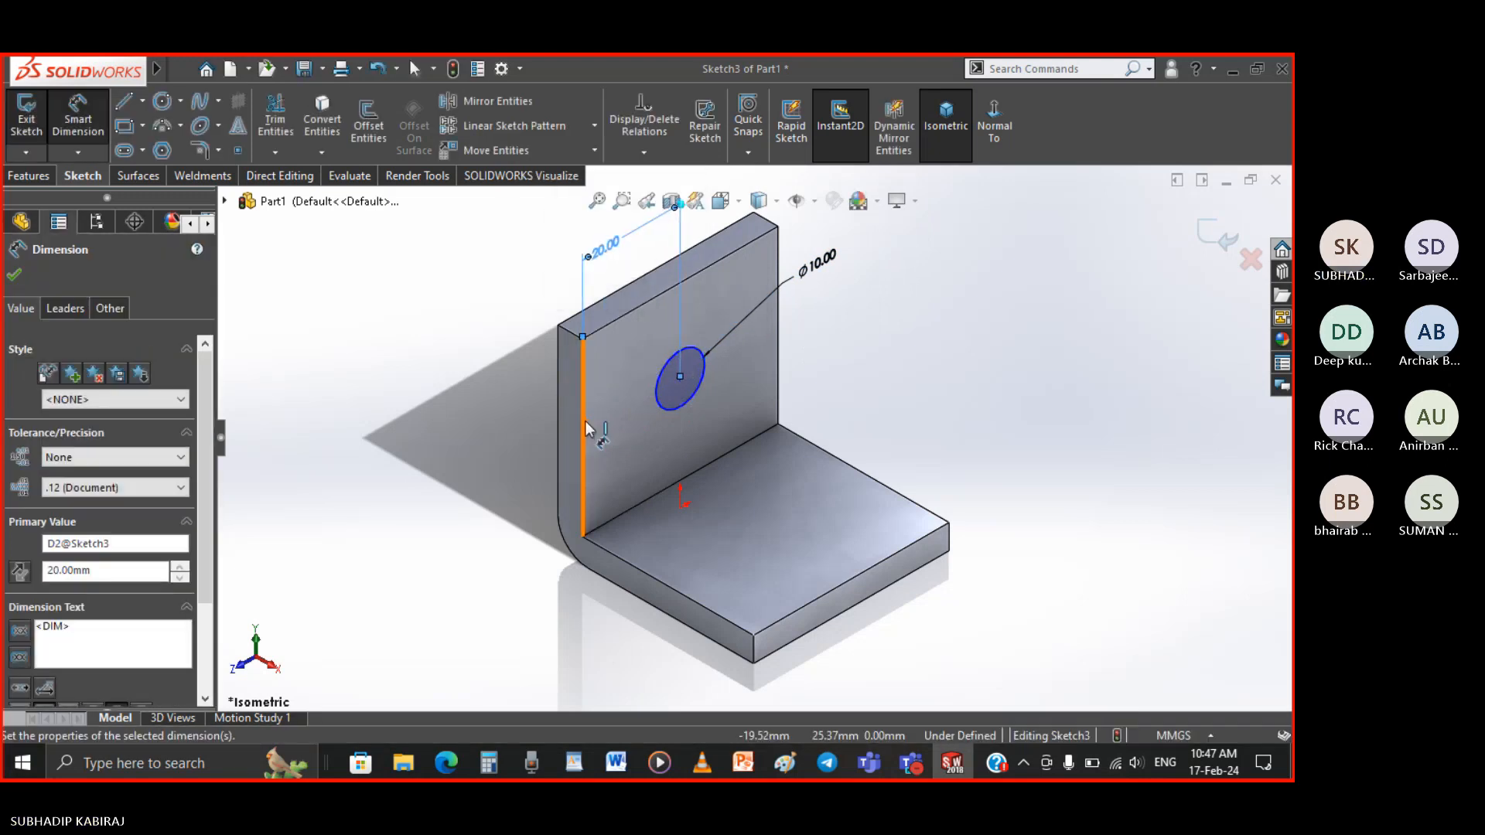
# Dimension the circle's centre 15 mm from the upright plate's top edge and finish the sketch
pyautogui.click(617, 318)
pyautogui.click(682, 379)
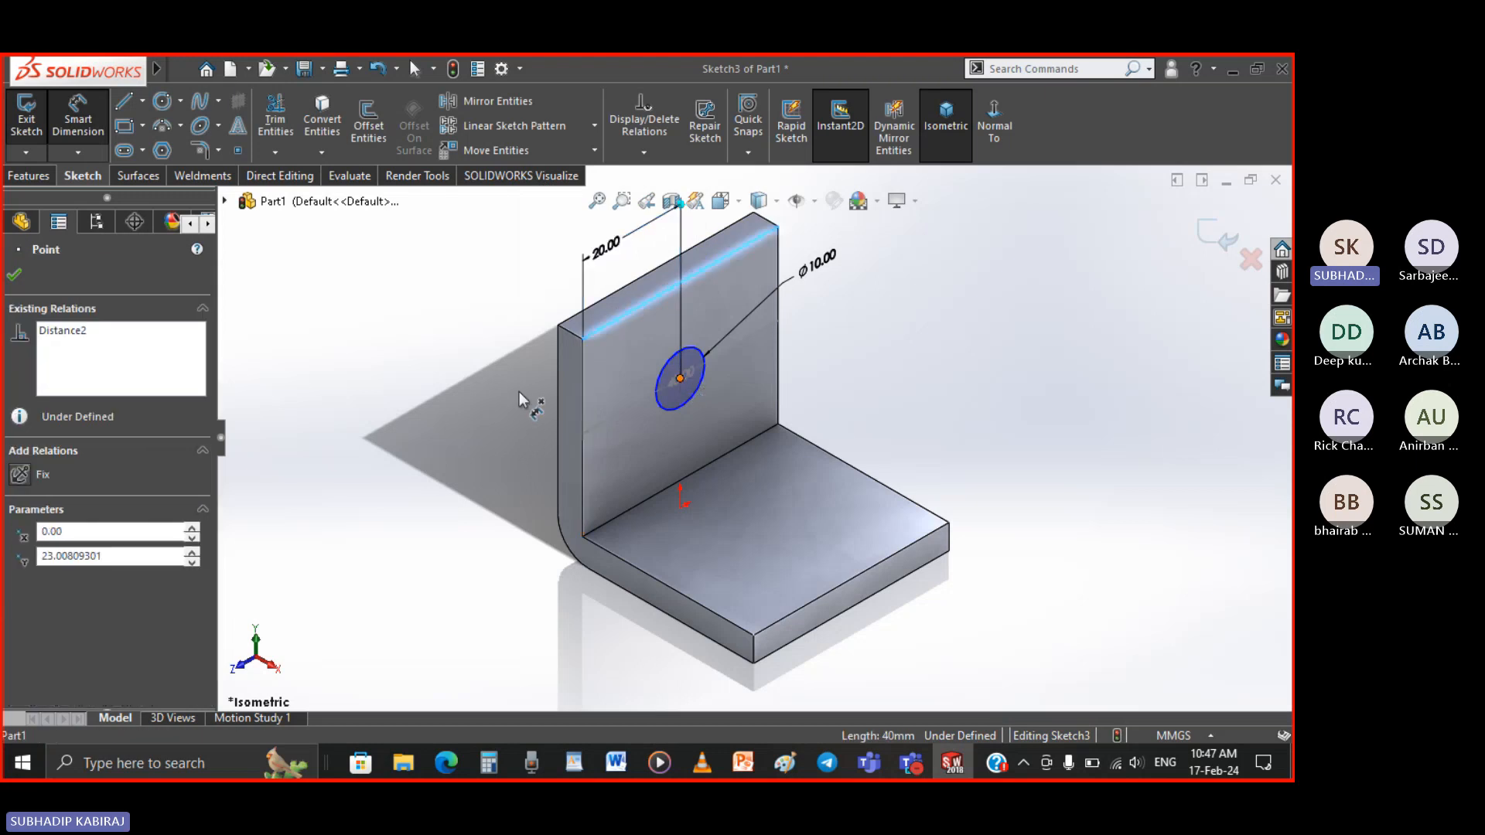
pyautogui.click(524, 397)
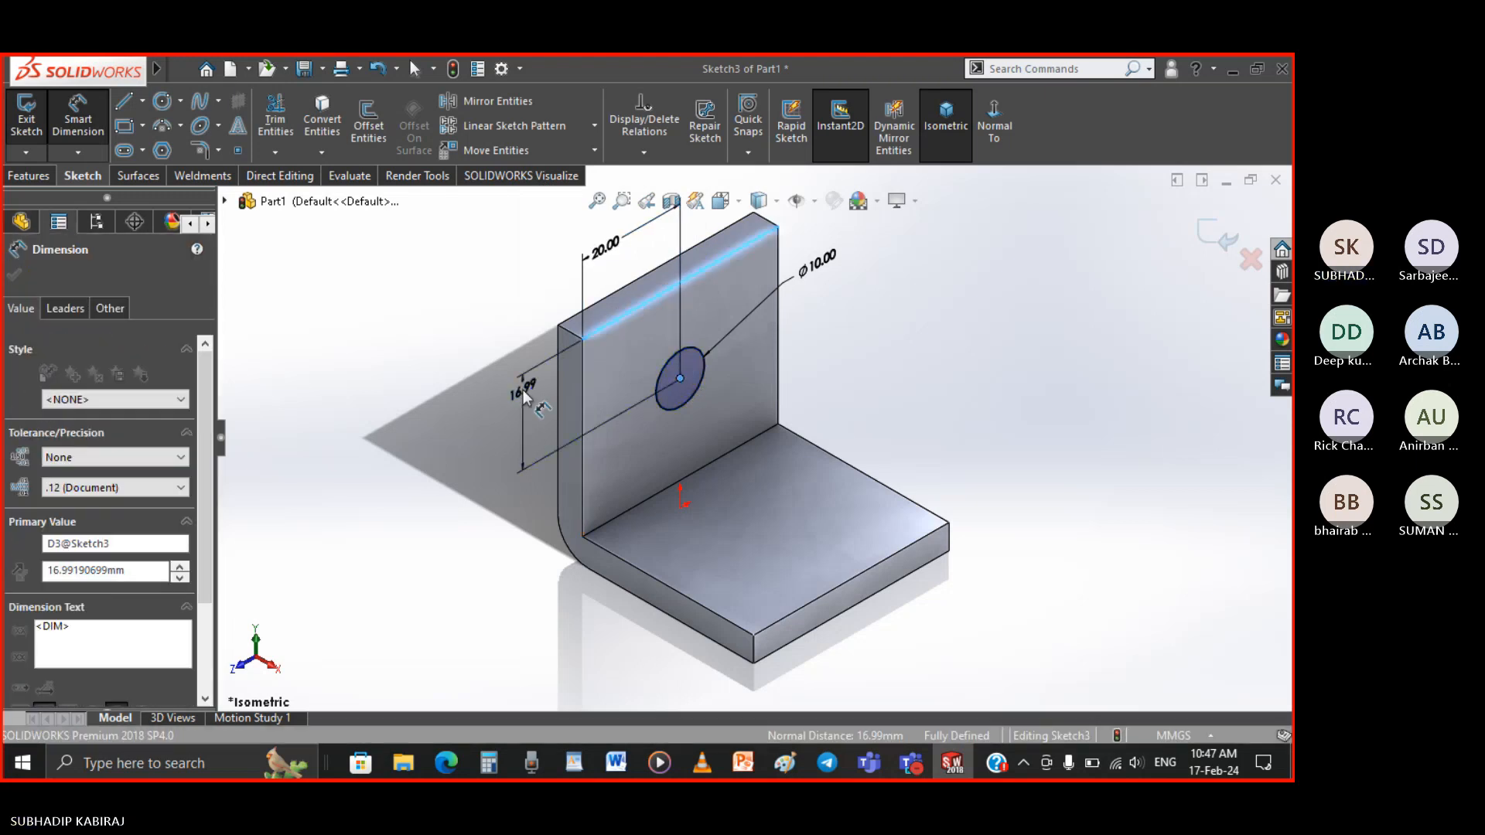
pyautogui.write('15')
pyautogui.press('Return')
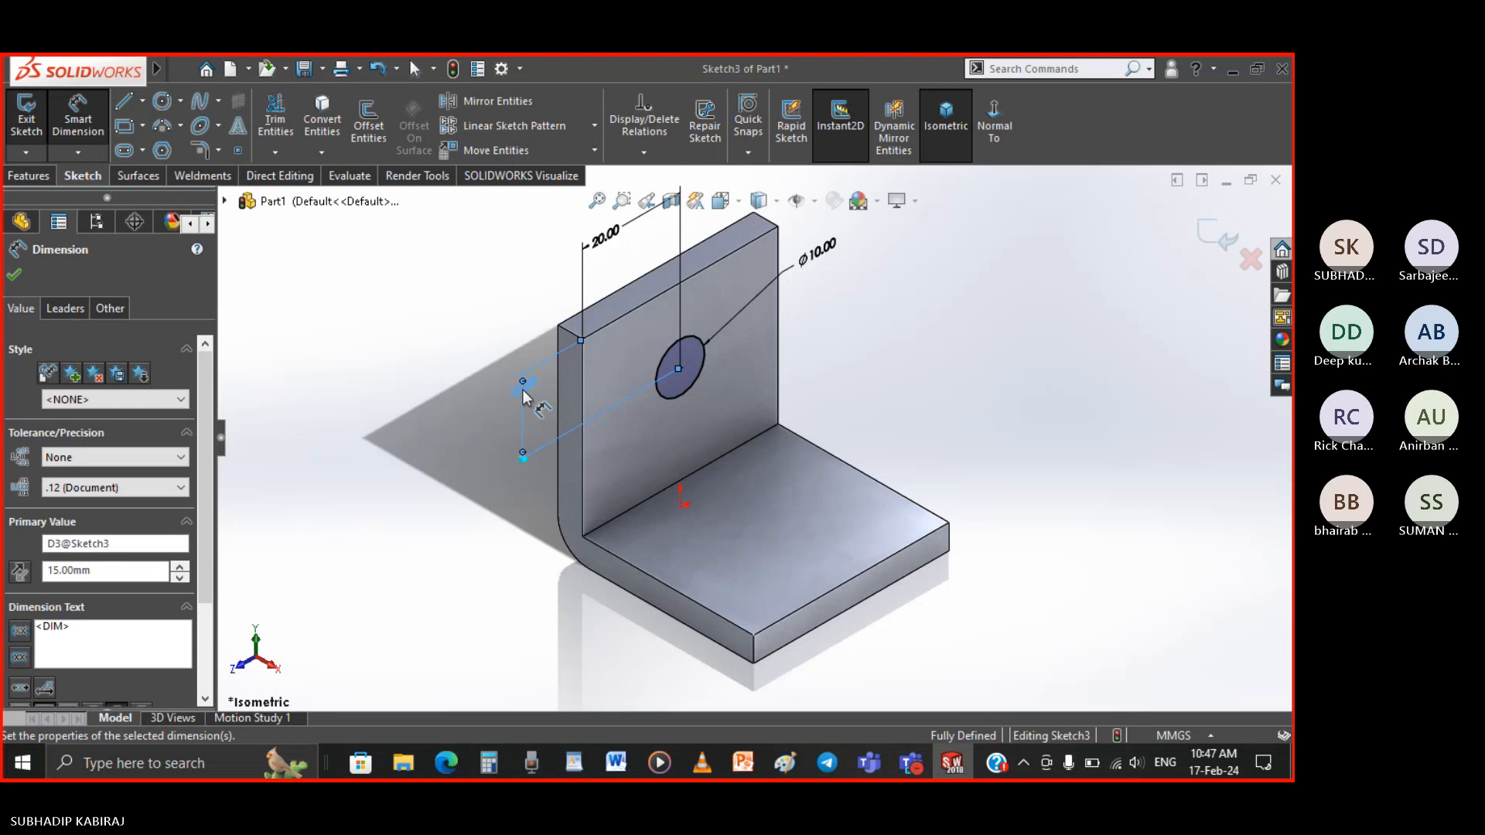
pyautogui.click(14, 275)
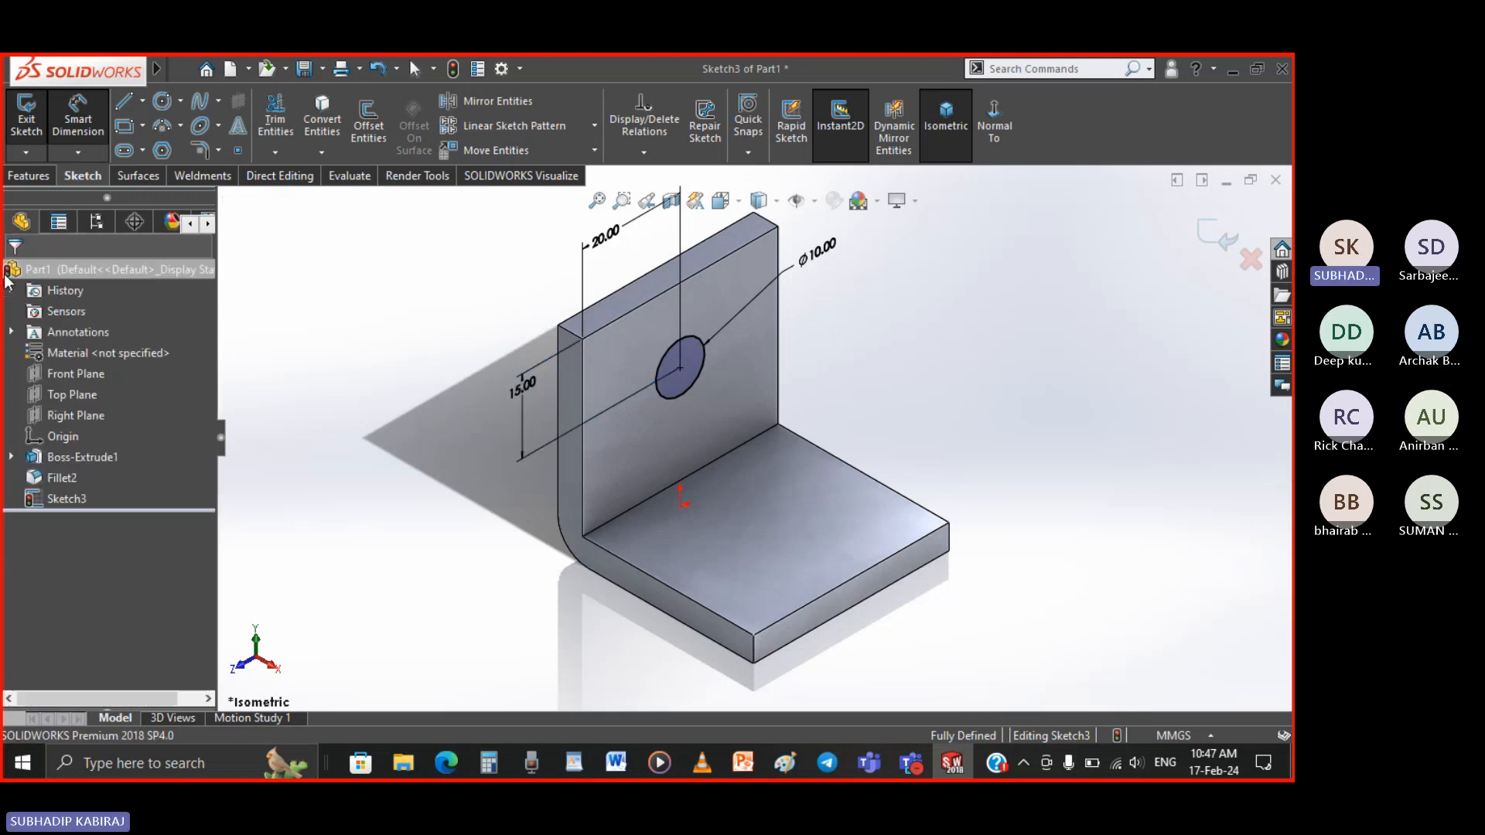
pyautogui.click(36, 118)
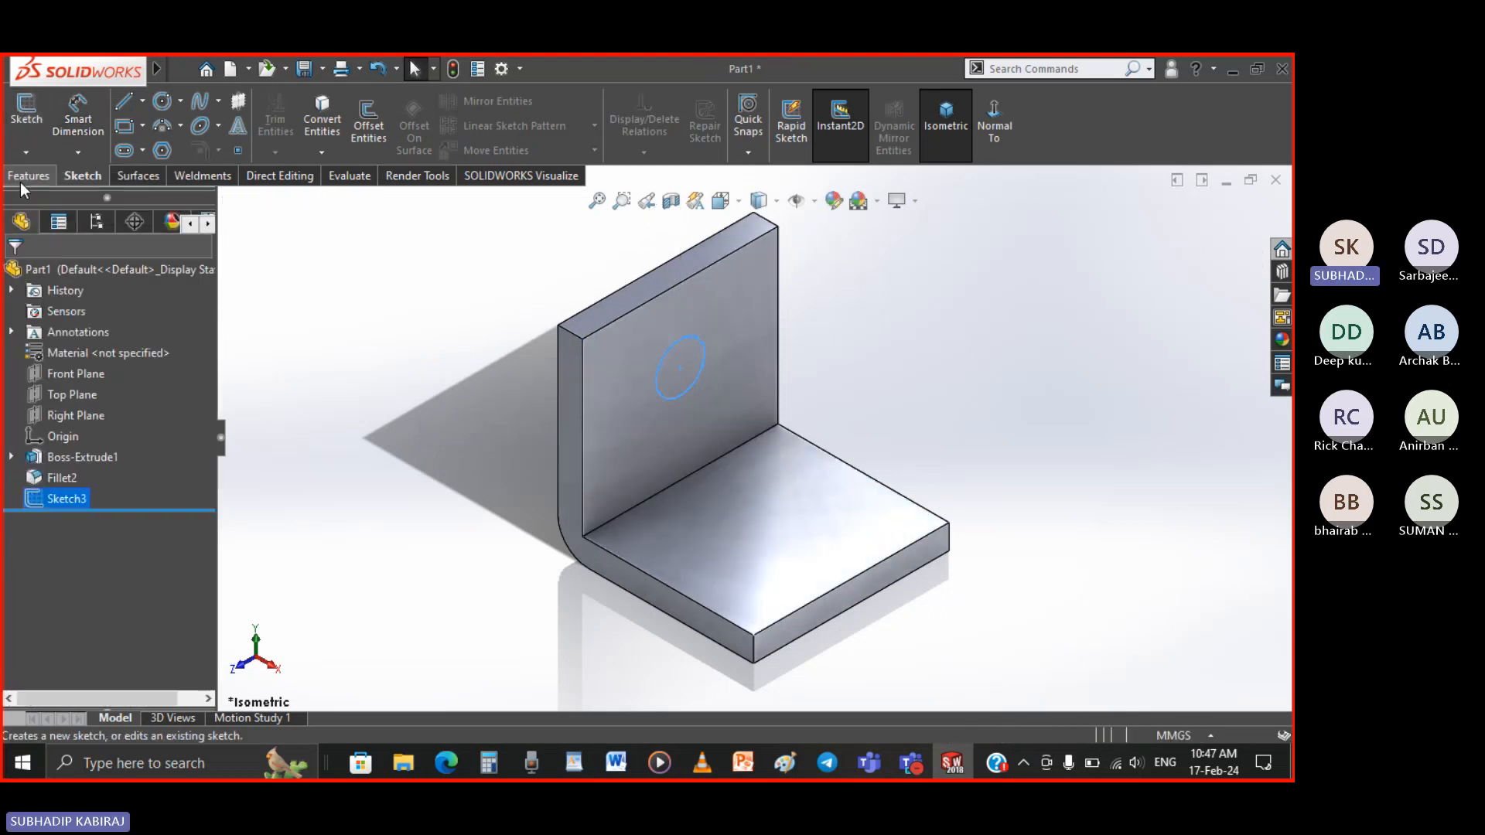
pyautogui.click(20, 176)
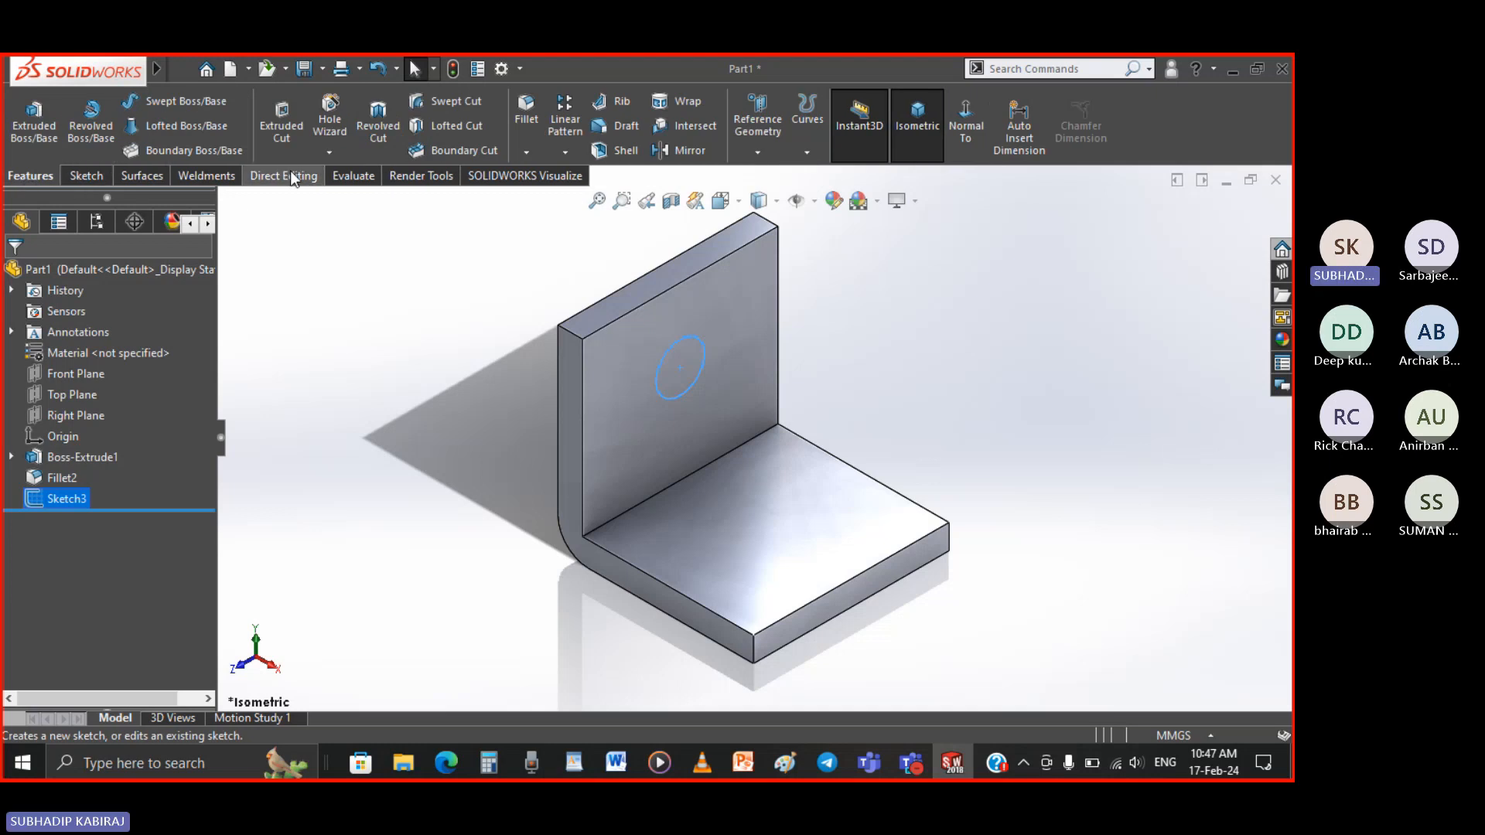
pyautogui.click(284, 115)
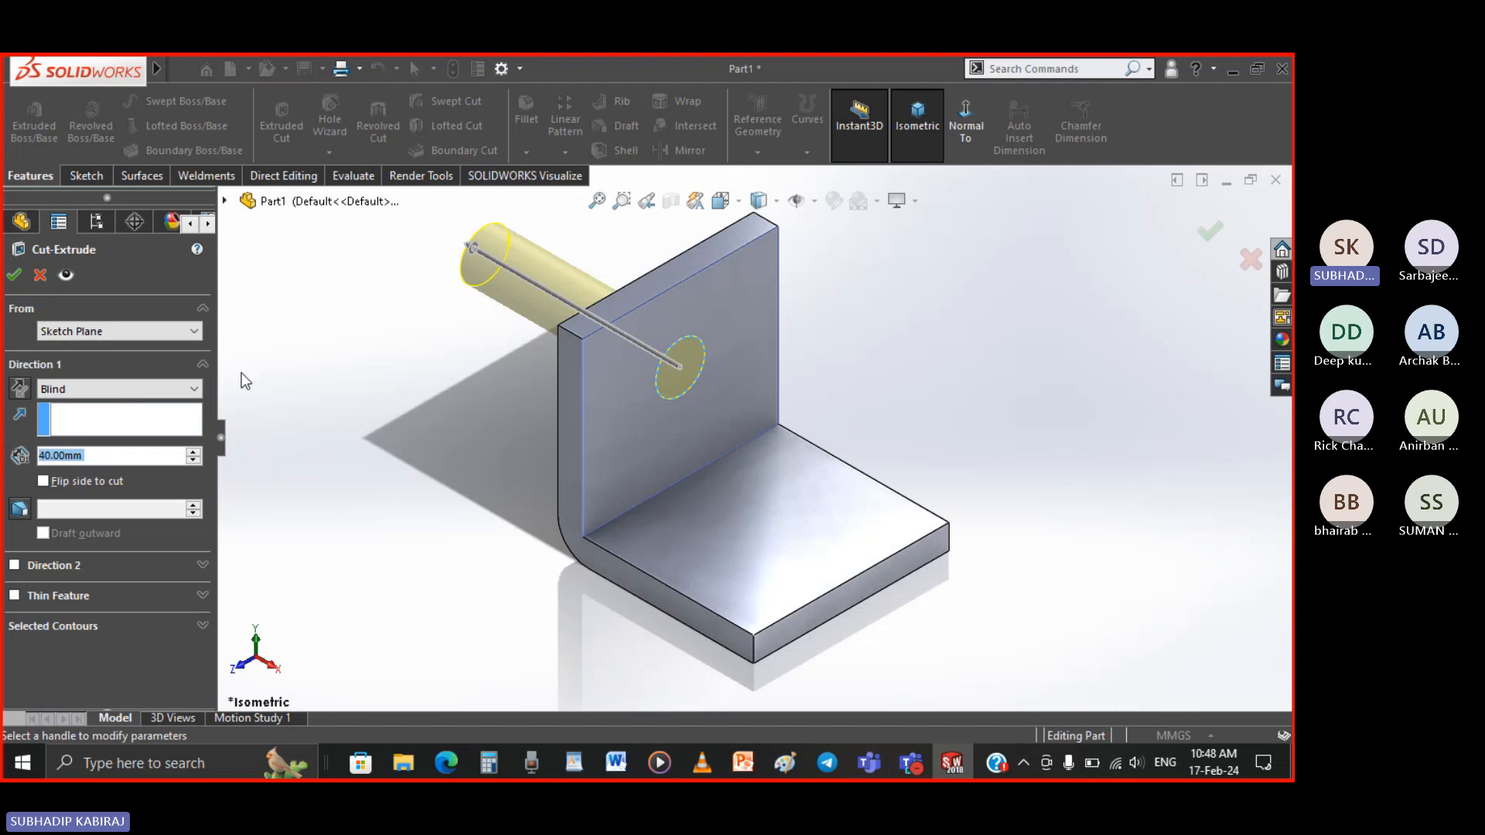
pyautogui.click(136, 390)
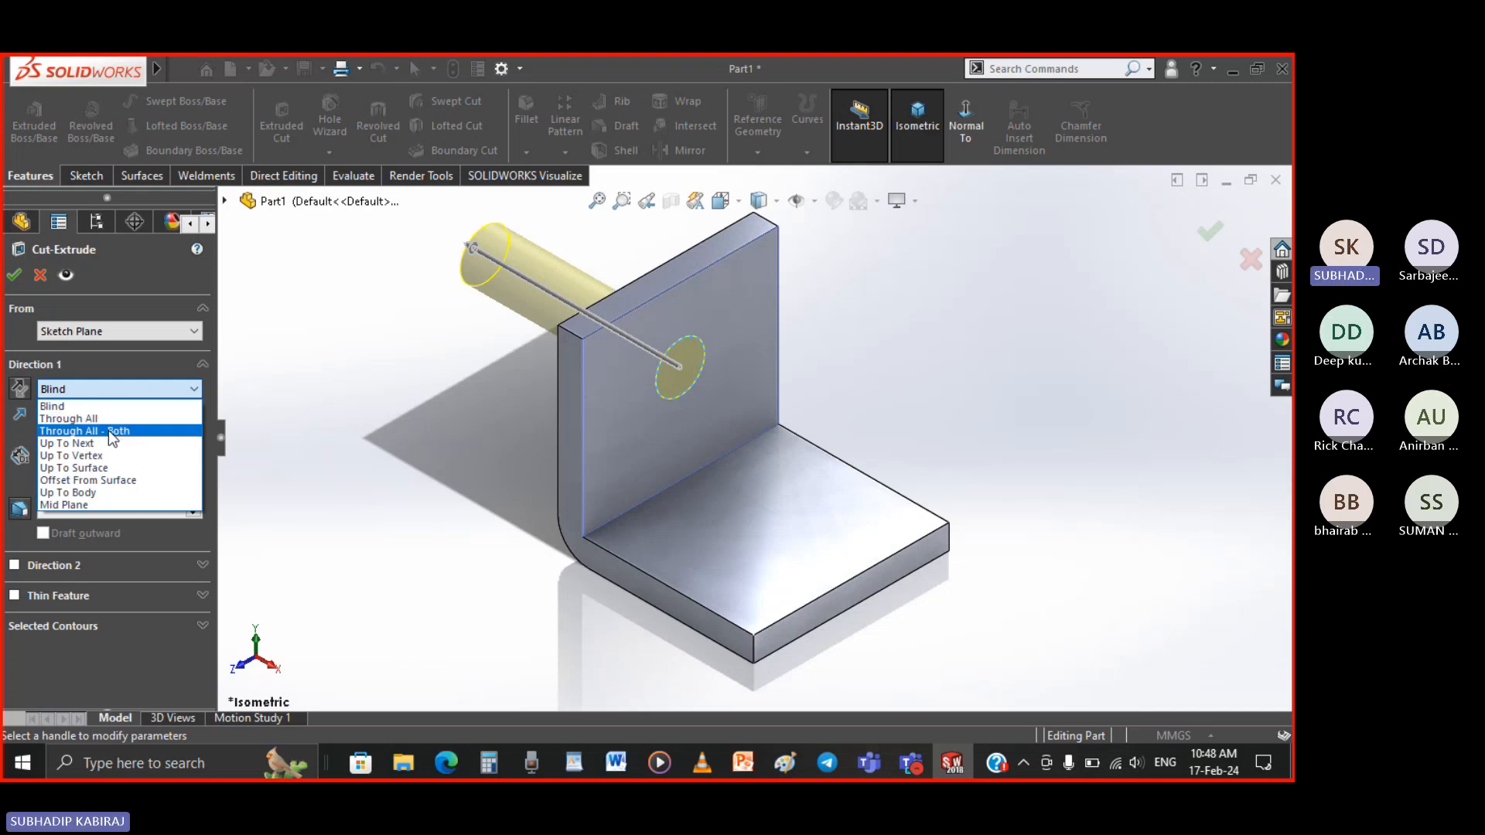
pyautogui.click(291, 372)
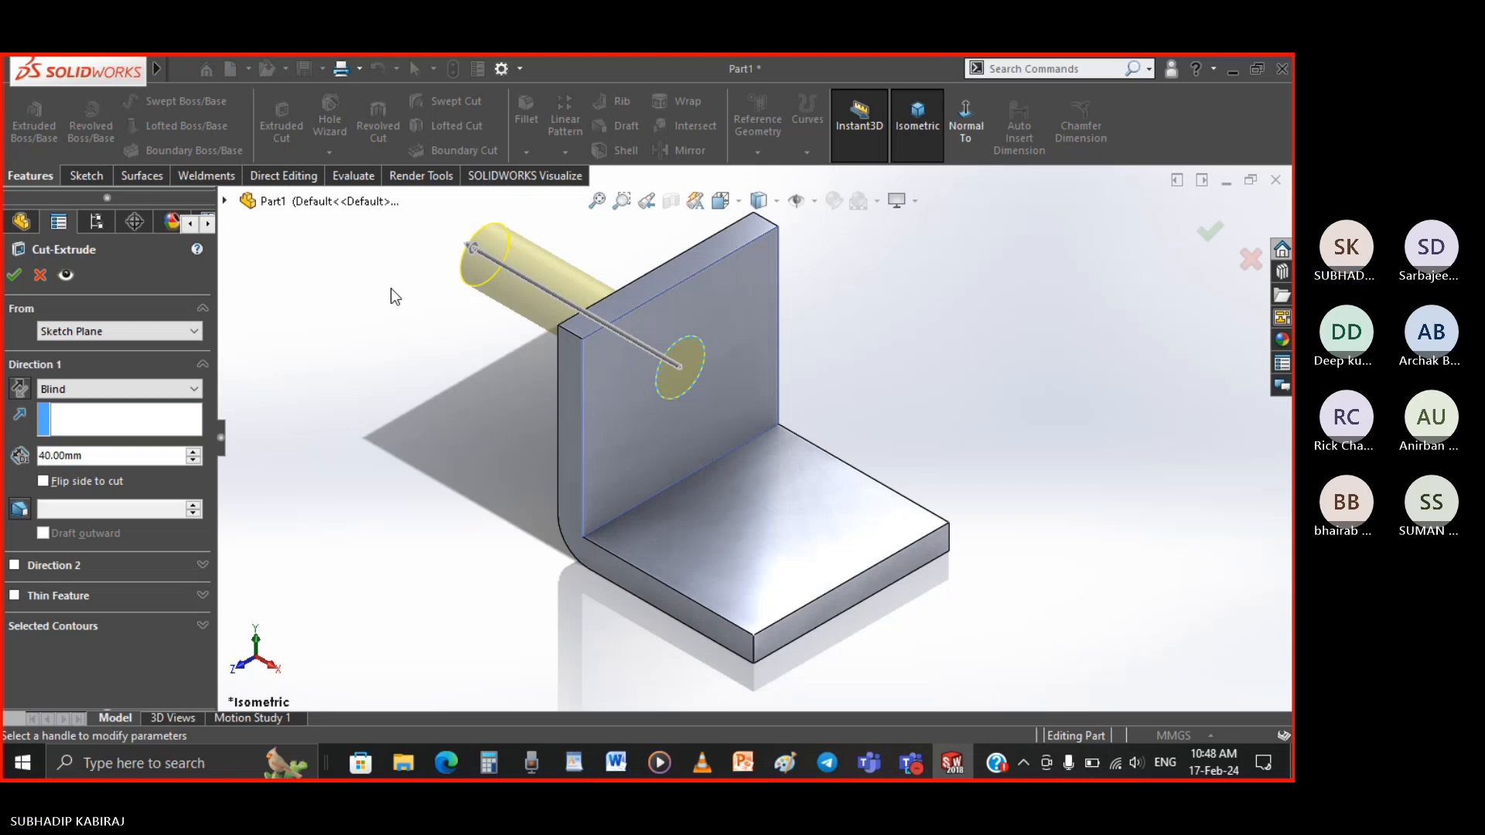
pyautogui.click(40, 275)
pyautogui.click(327, 511)
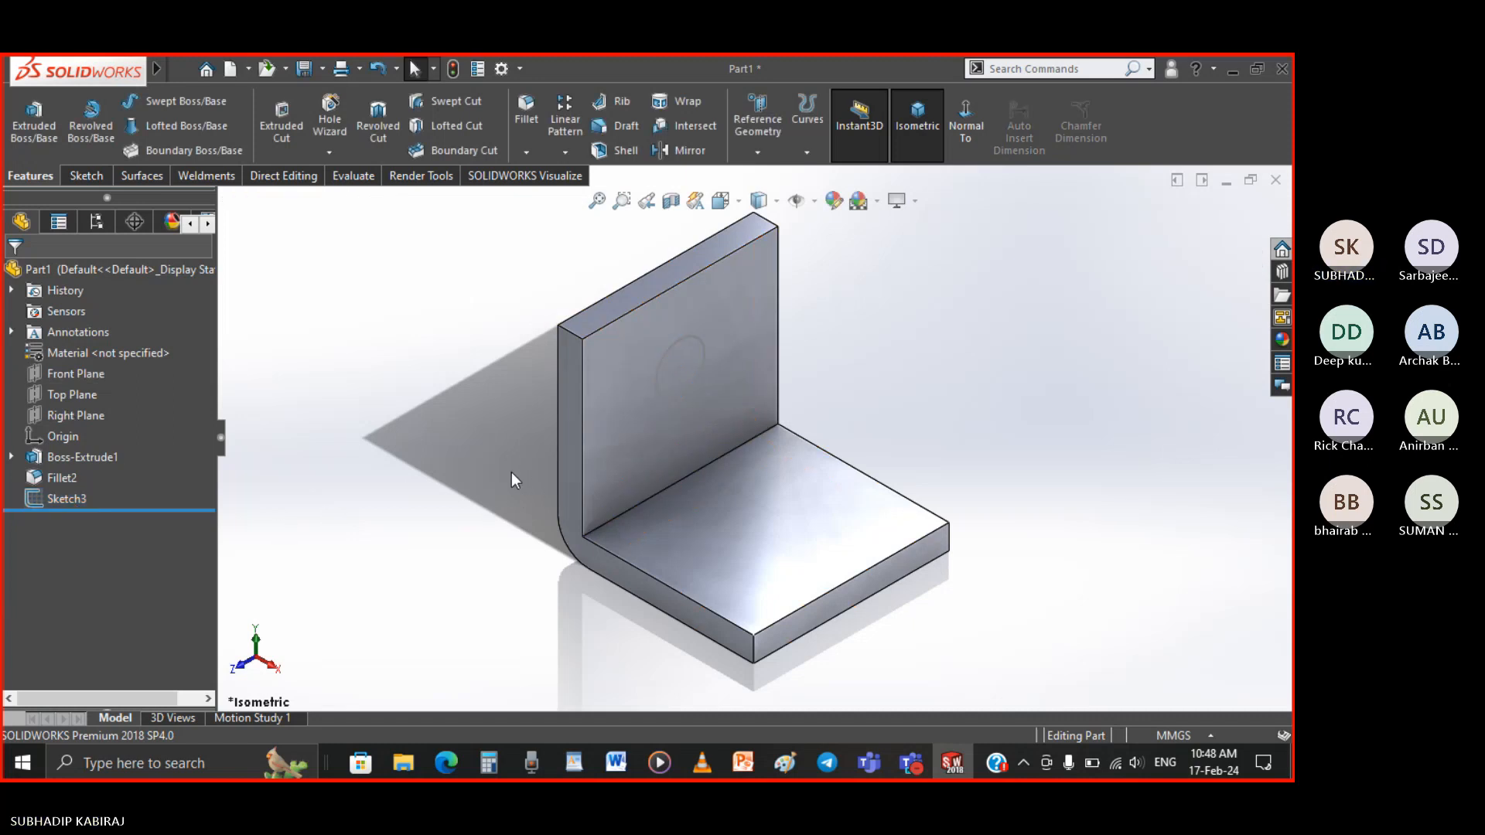
# Create a mid plane between the inner and outer faces of the upright plate
pyautogui.moveTo(513, 480); pyautogui.dragTo(568, 462, button='middle')
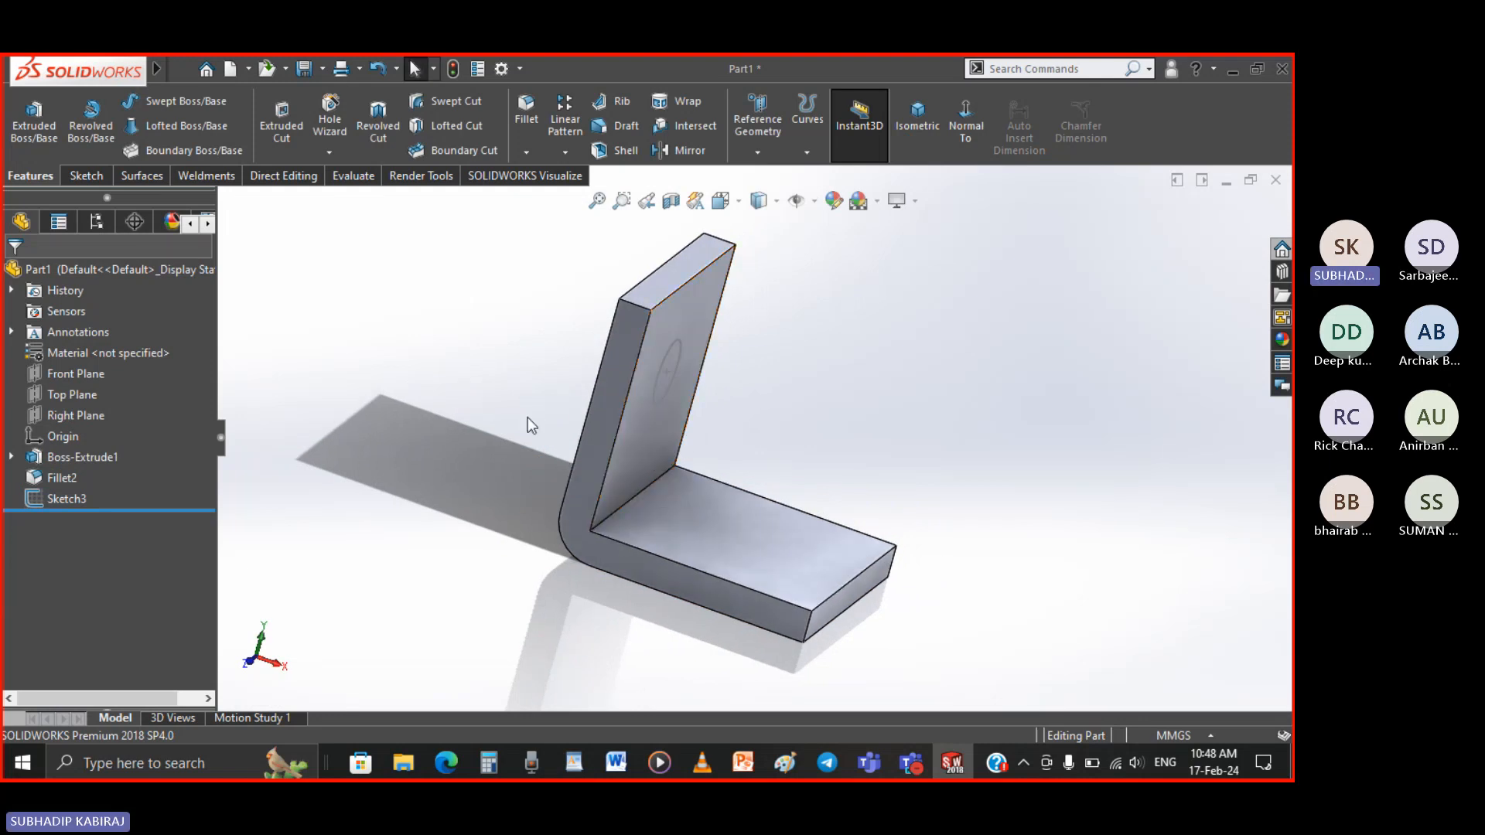
pyautogui.moveTo(510, 422); pyautogui.dragTo(464, 414, button='middle')
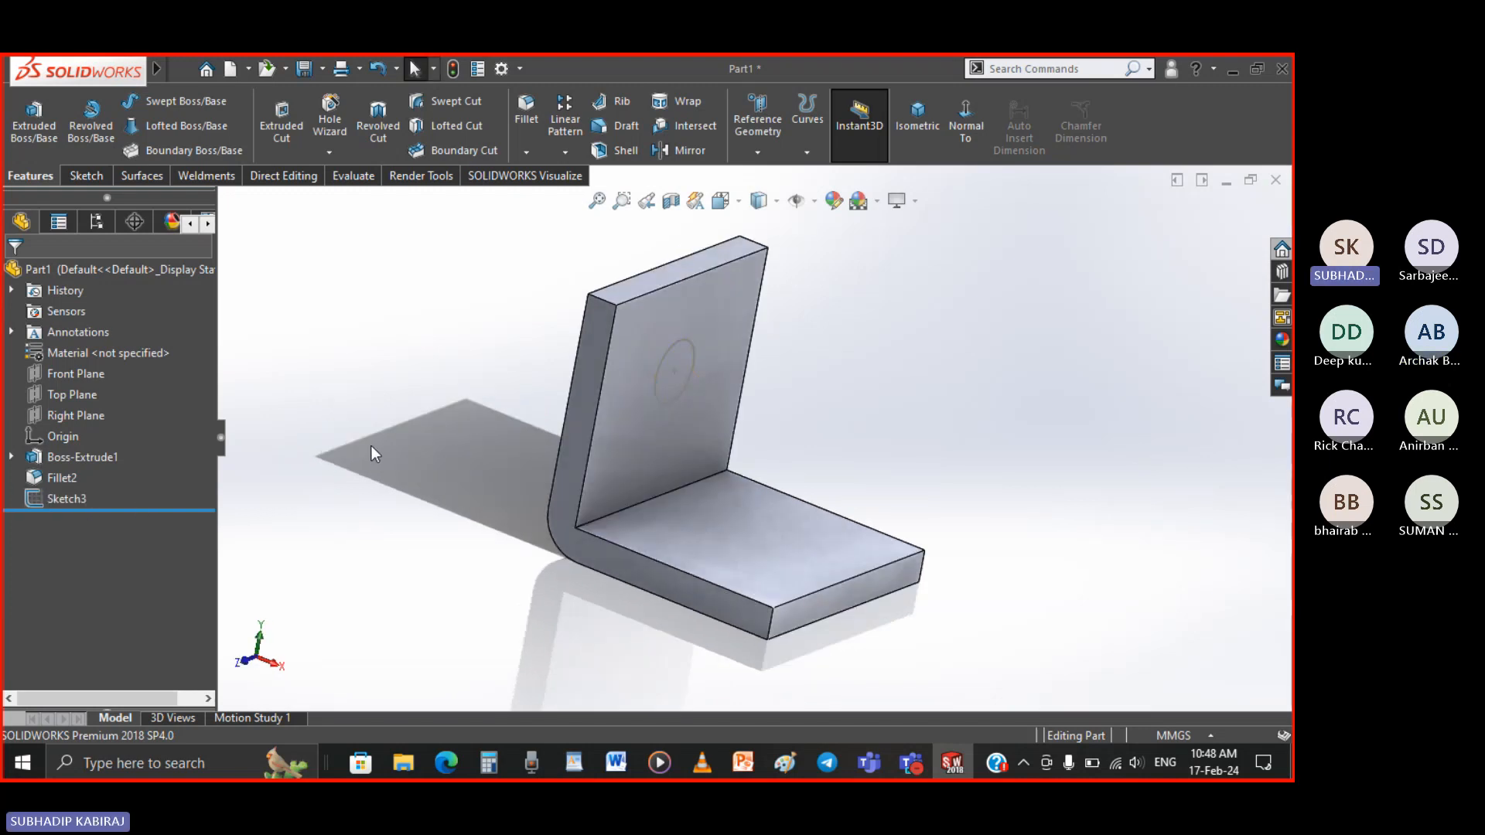
pyautogui.click(758, 151)
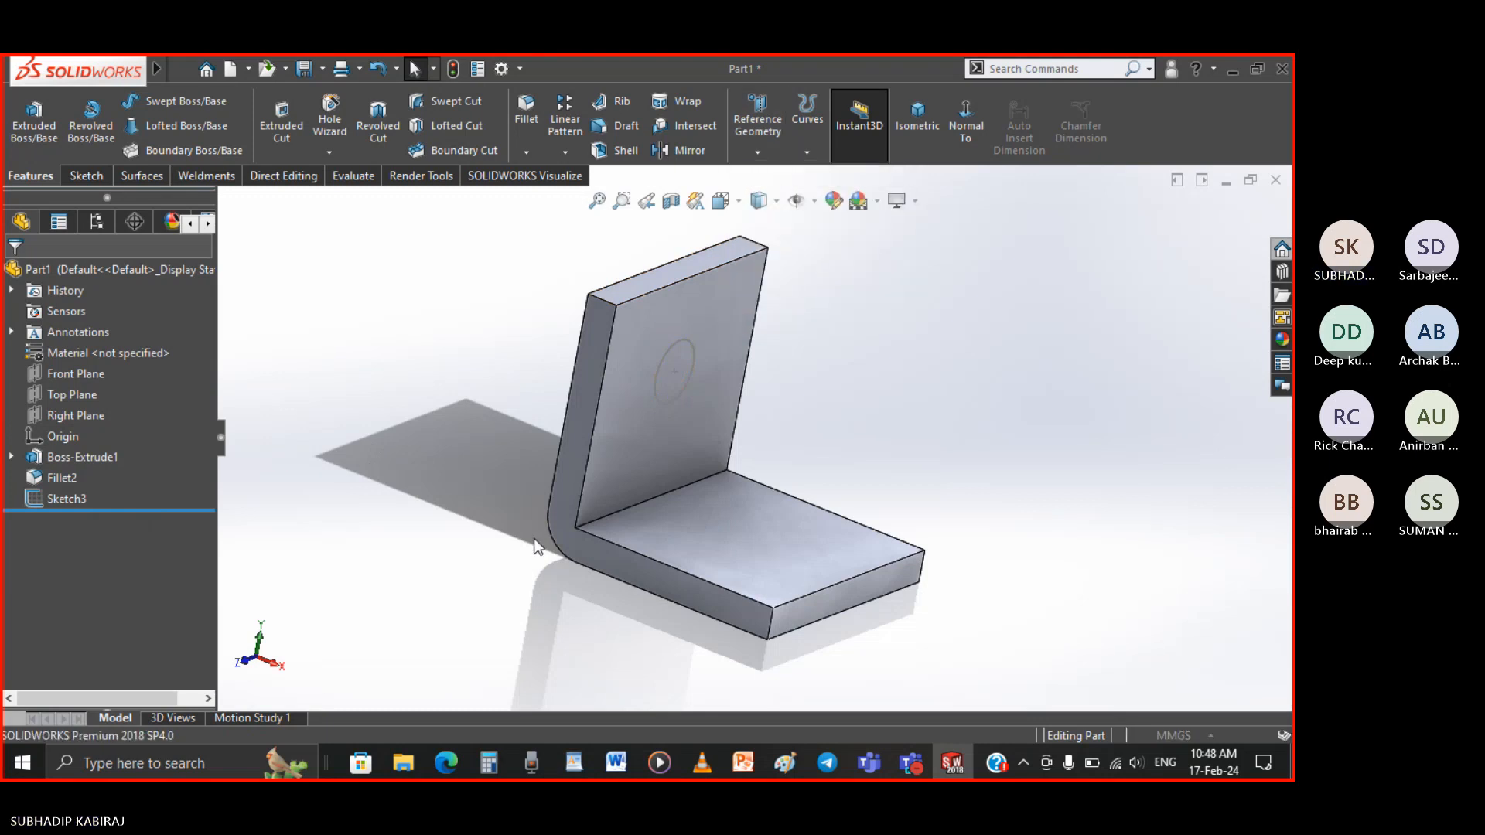
pyautogui.click(628, 455)
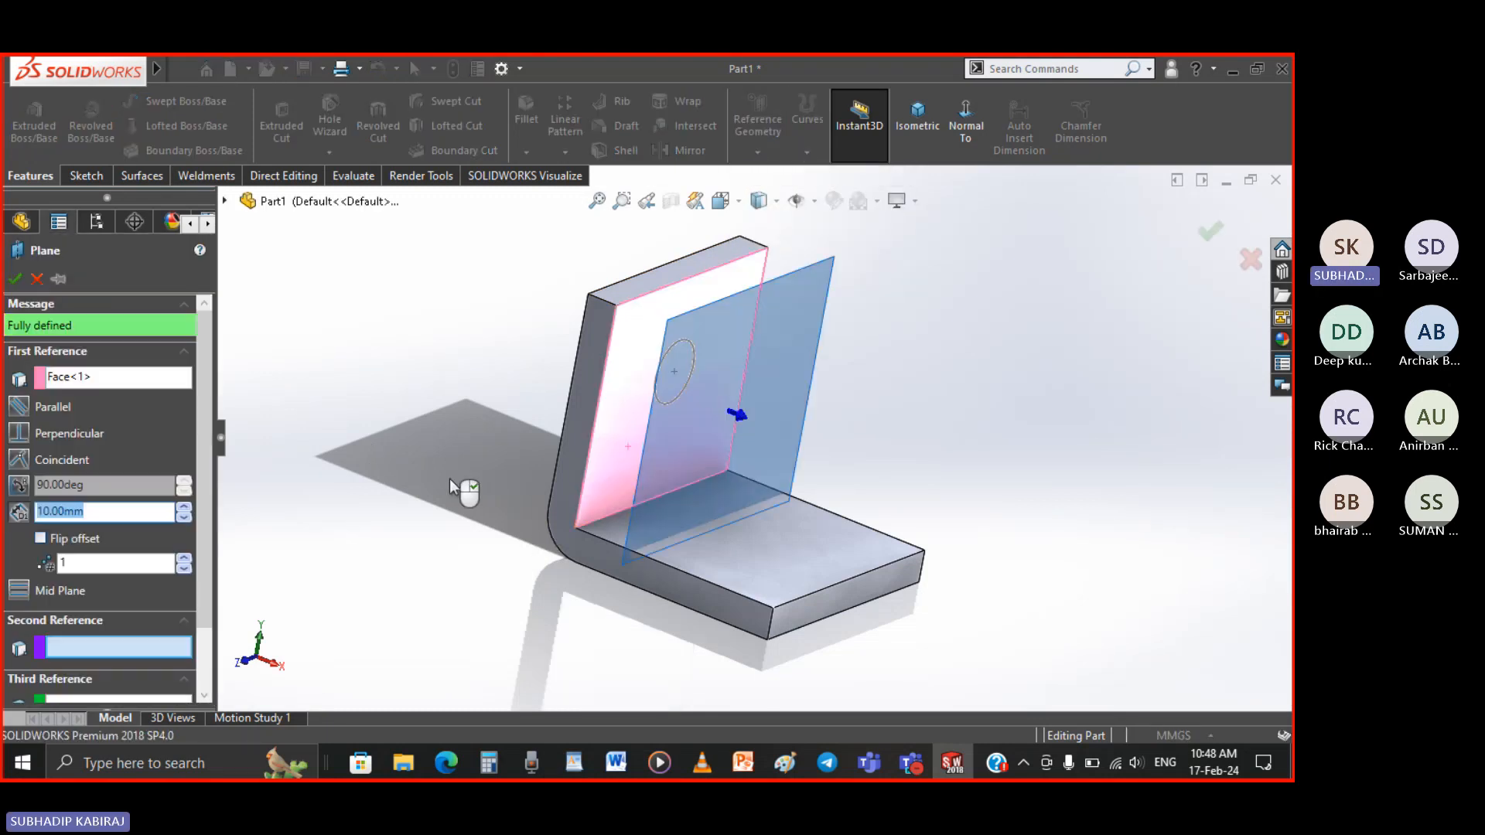
pyautogui.moveTo(464, 490); pyautogui.dragTo(510, 488, button='middle')
pyautogui.click(637, 496)
pyautogui.scroll(2, 675, 421)
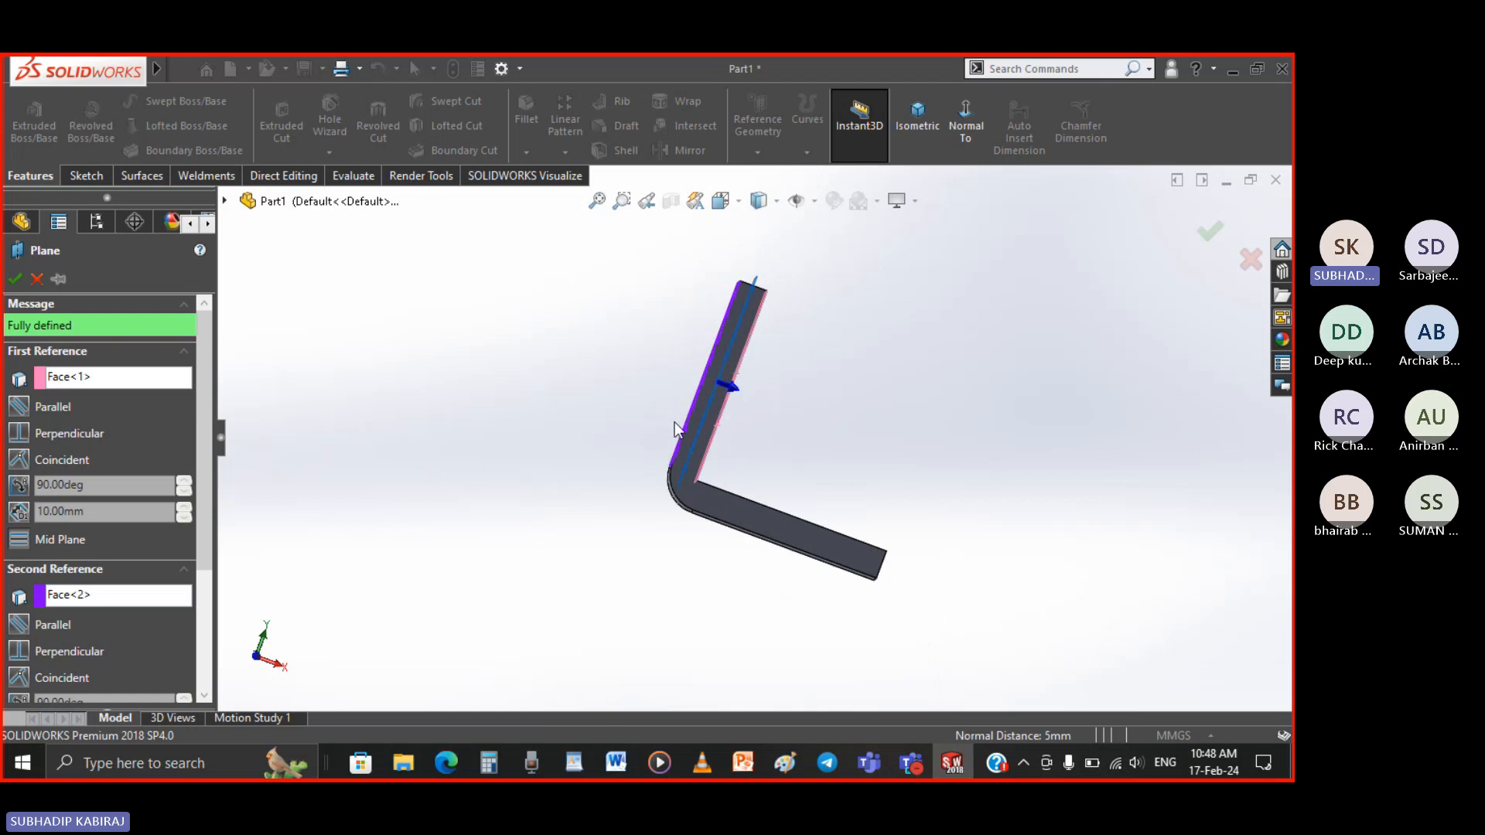
pyautogui.scroll(-2, 751, 360)
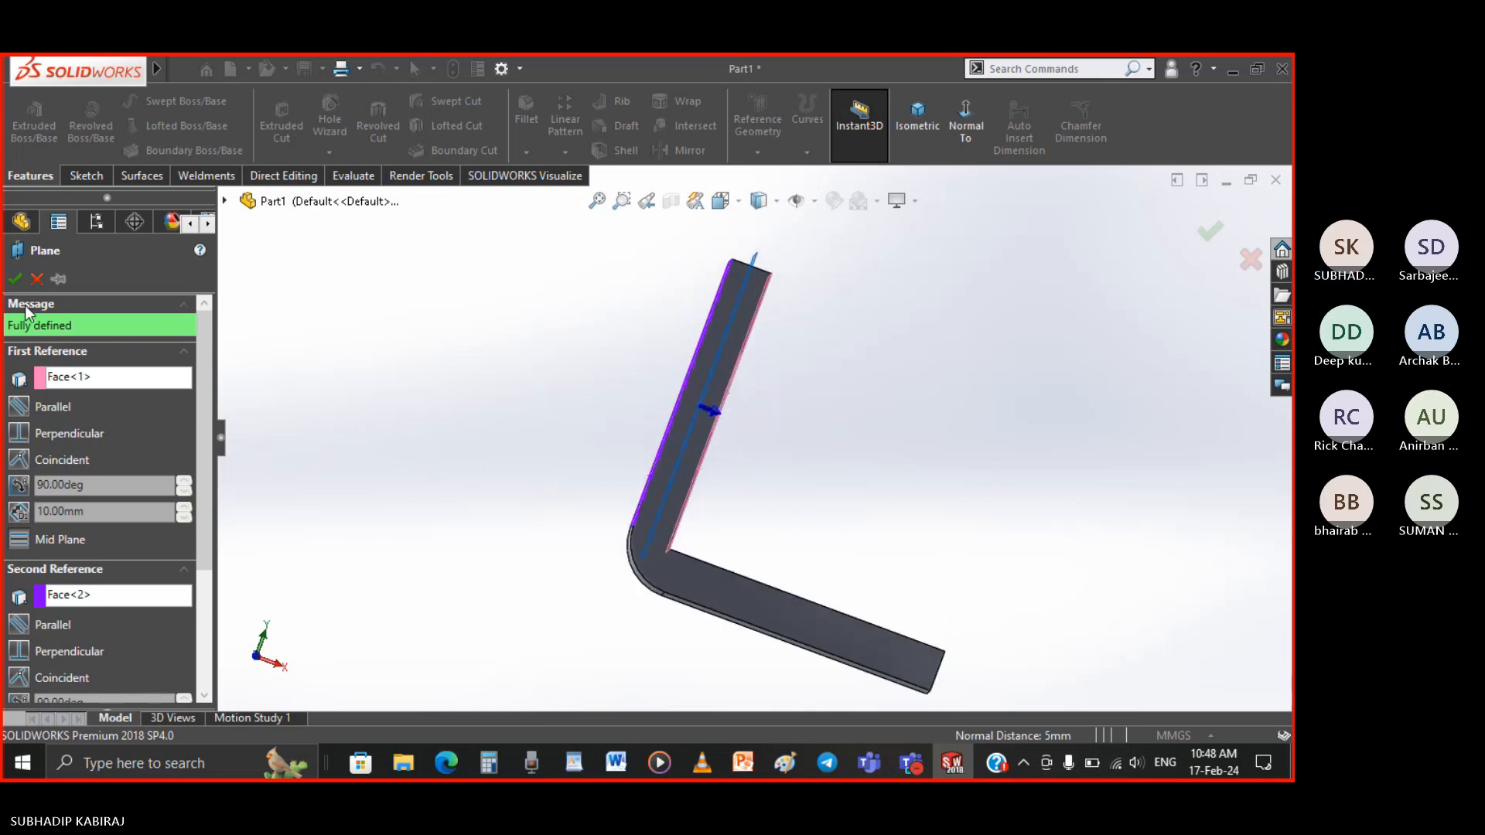
pyautogui.click(15, 280)
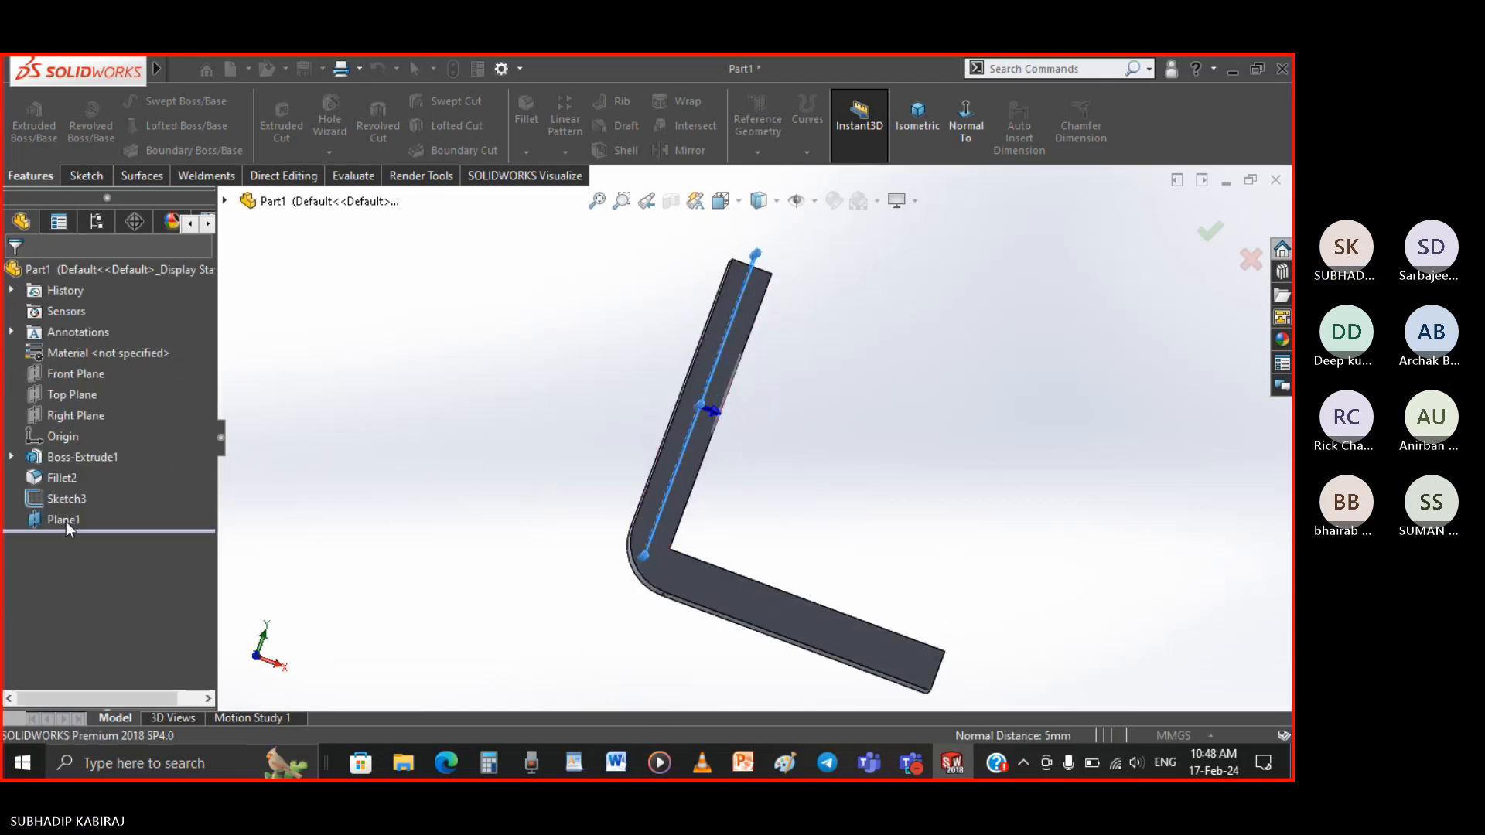
# Reorder the circle sketch so it comes after the new mid plane in the feature history
pyautogui.click(63, 510)
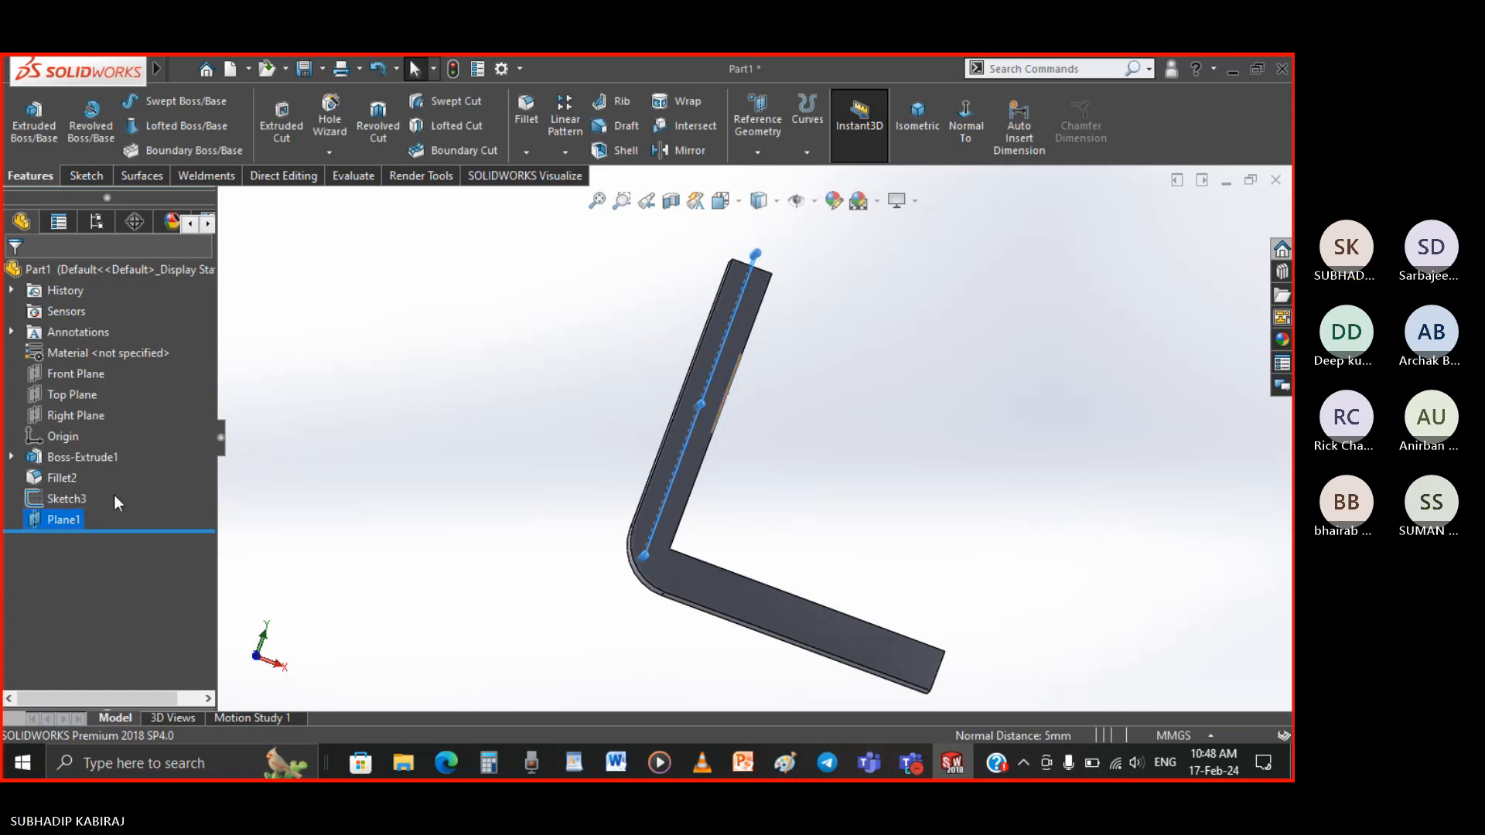
pyautogui.click(80, 495)
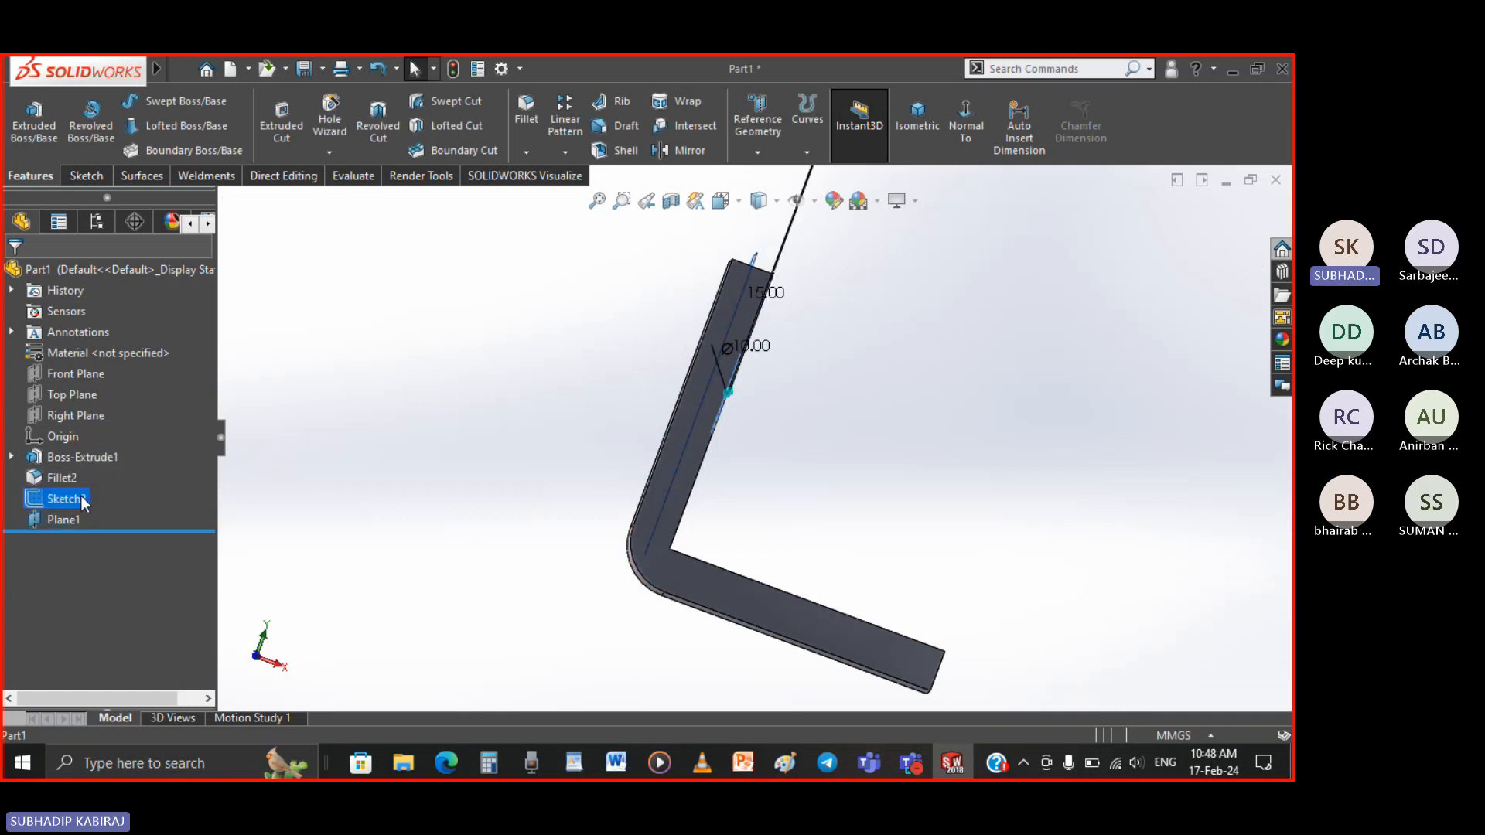
pyautogui.moveTo(81, 495); pyautogui.dragTo(91, 526)
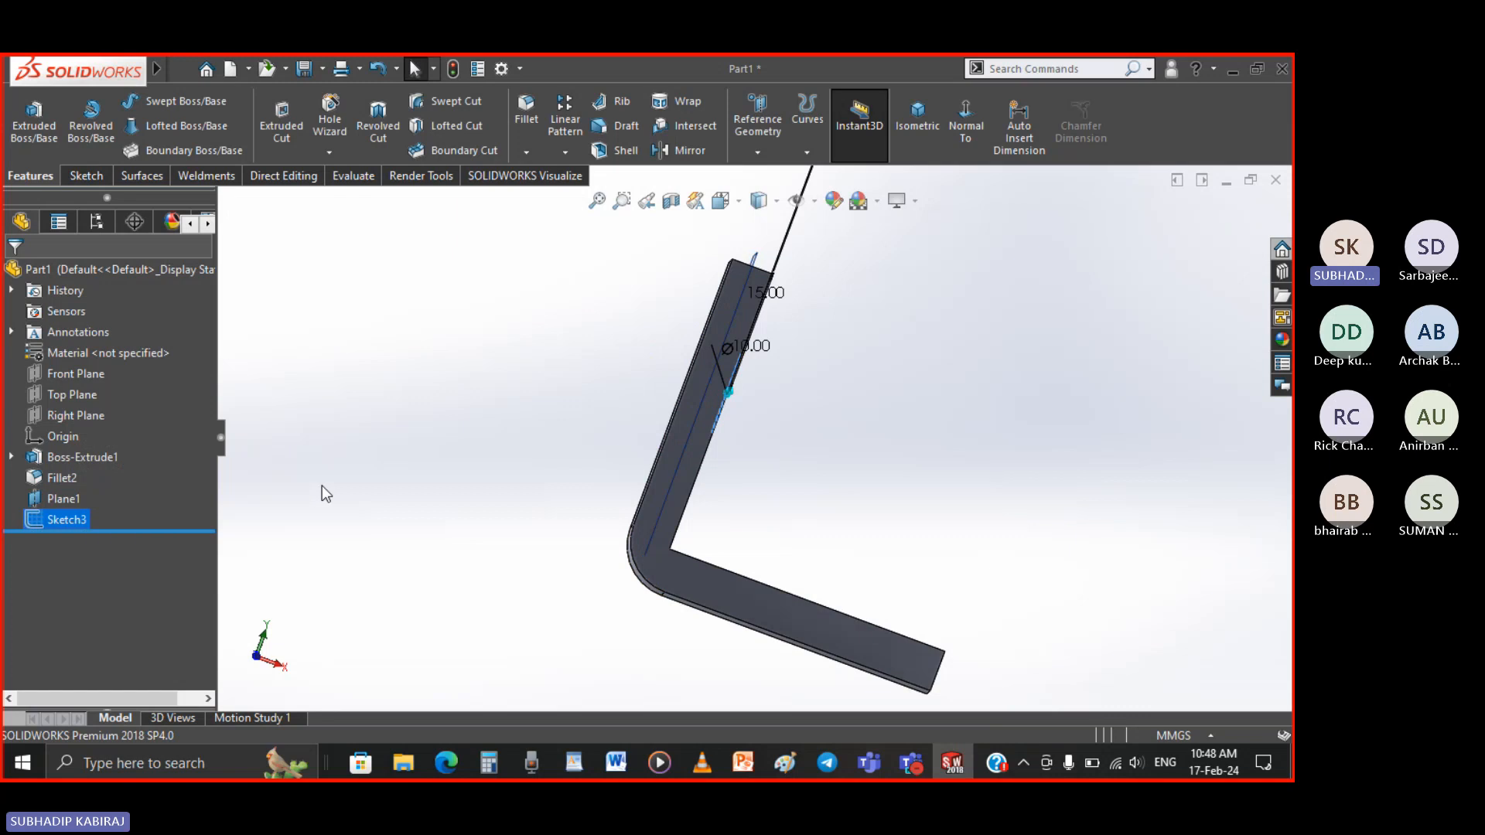
pyautogui.click(371, 503)
# Change the circle sketch's sketch plane from the upright's inner face to Plane1
pyautogui.moveTo(417, 517)
pyautogui.mouseDown(button='middle')
pyautogui.moveTo(404, 514)
pyautogui.moveTo(410, 577)
pyautogui.moveTo(408, 553)
pyautogui.moveTo(72, 528)
pyautogui.mouseUp(button='middle')
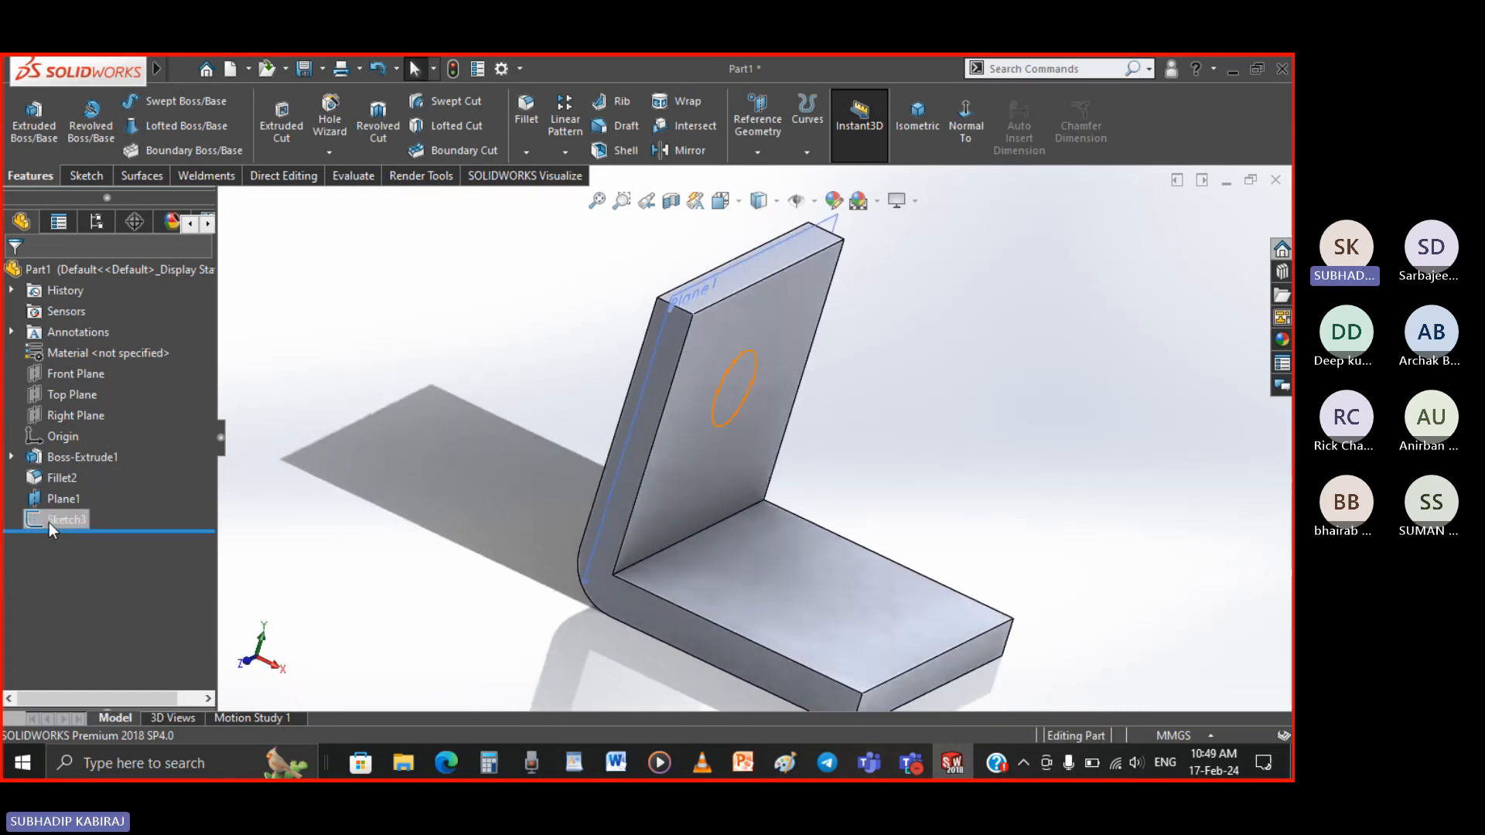
pyautogui.rightClick(48, 522)
pyautogui.click(94, 372)
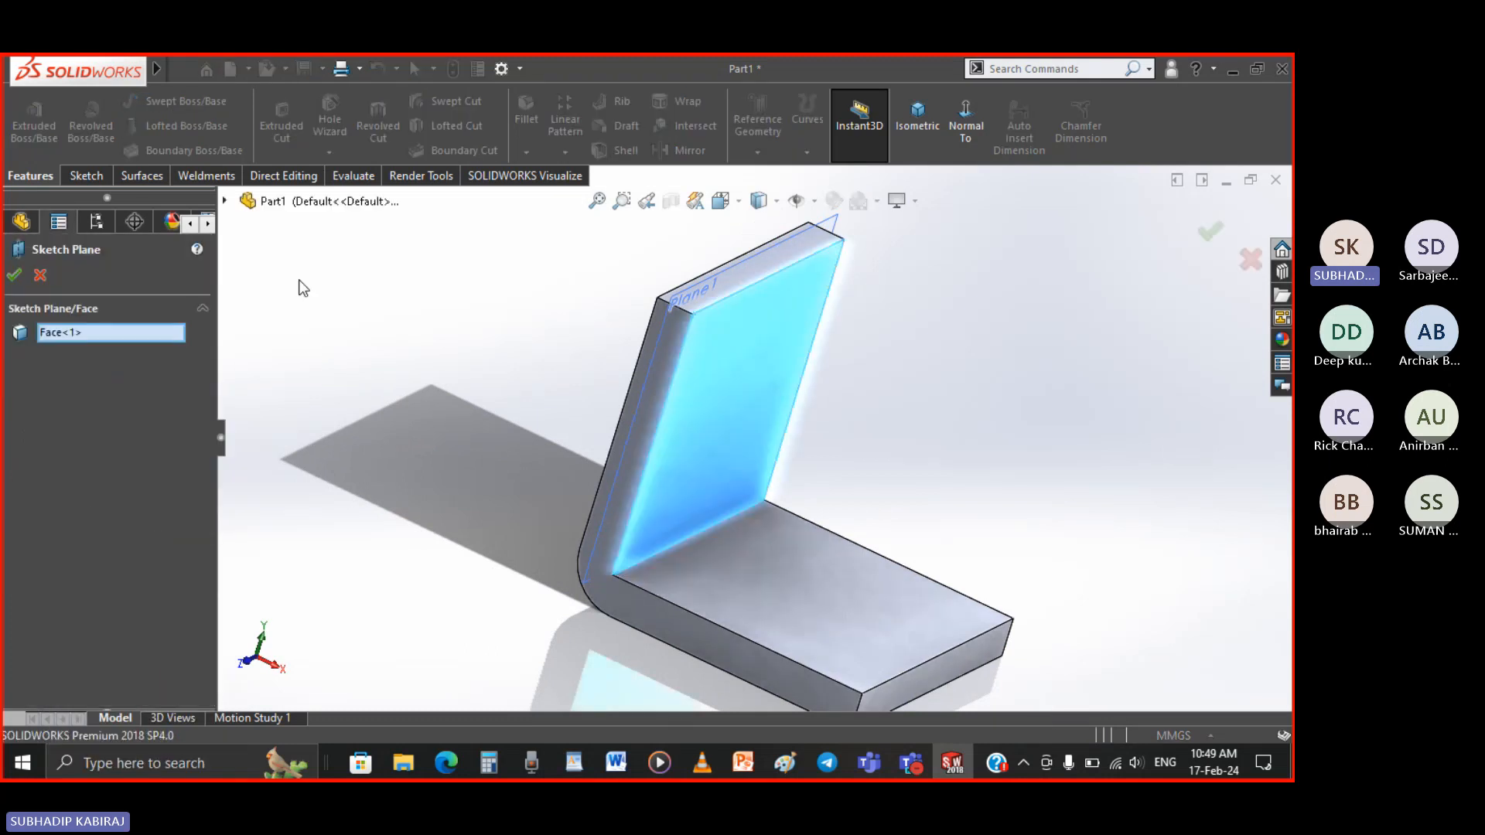
pyautogui.click(226, 201)
pyautogui.click(298, 430)
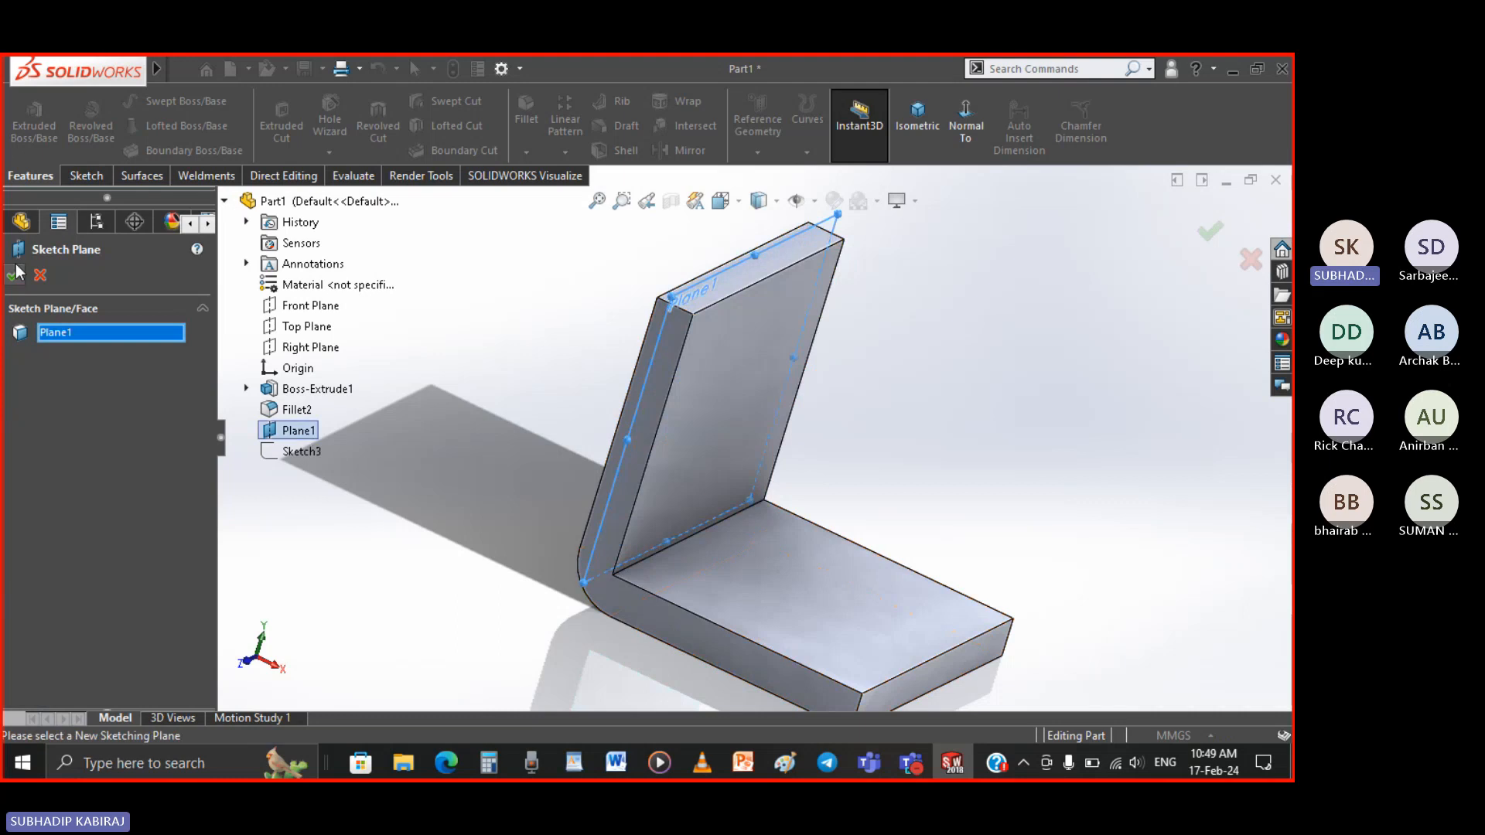
pyautogui.press('Return')
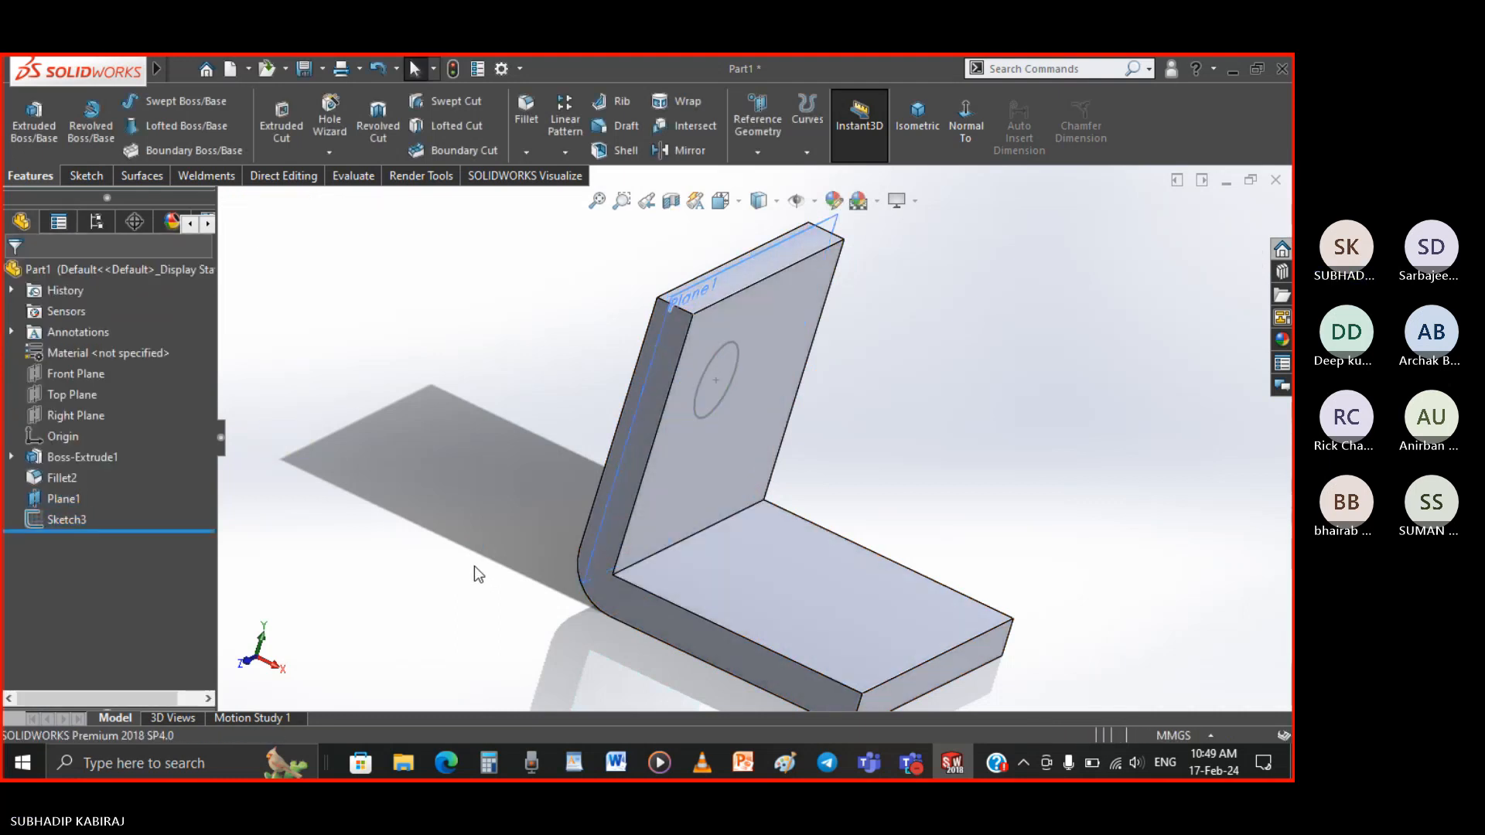
# Start an extruded cut from the circle sketch on Plane1 with a blind depth of 2 mm
pyautogui.moveTo(475, 564); pyautogui.dragTo(560, 472, button='middle')
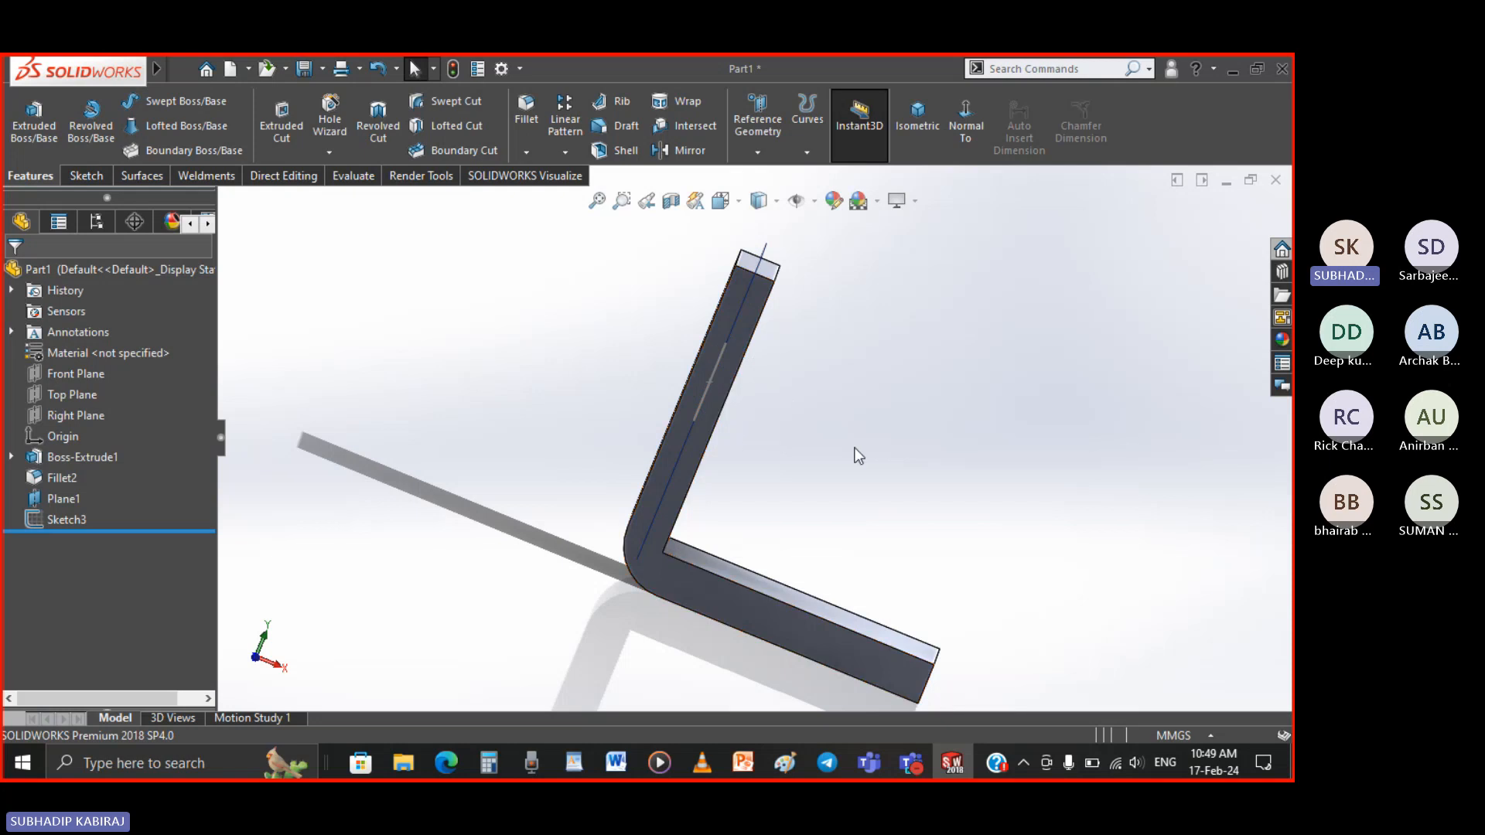
pyautogui.moveTo(862, 458); pyautogui.dragTo(800, 445, button='middle')
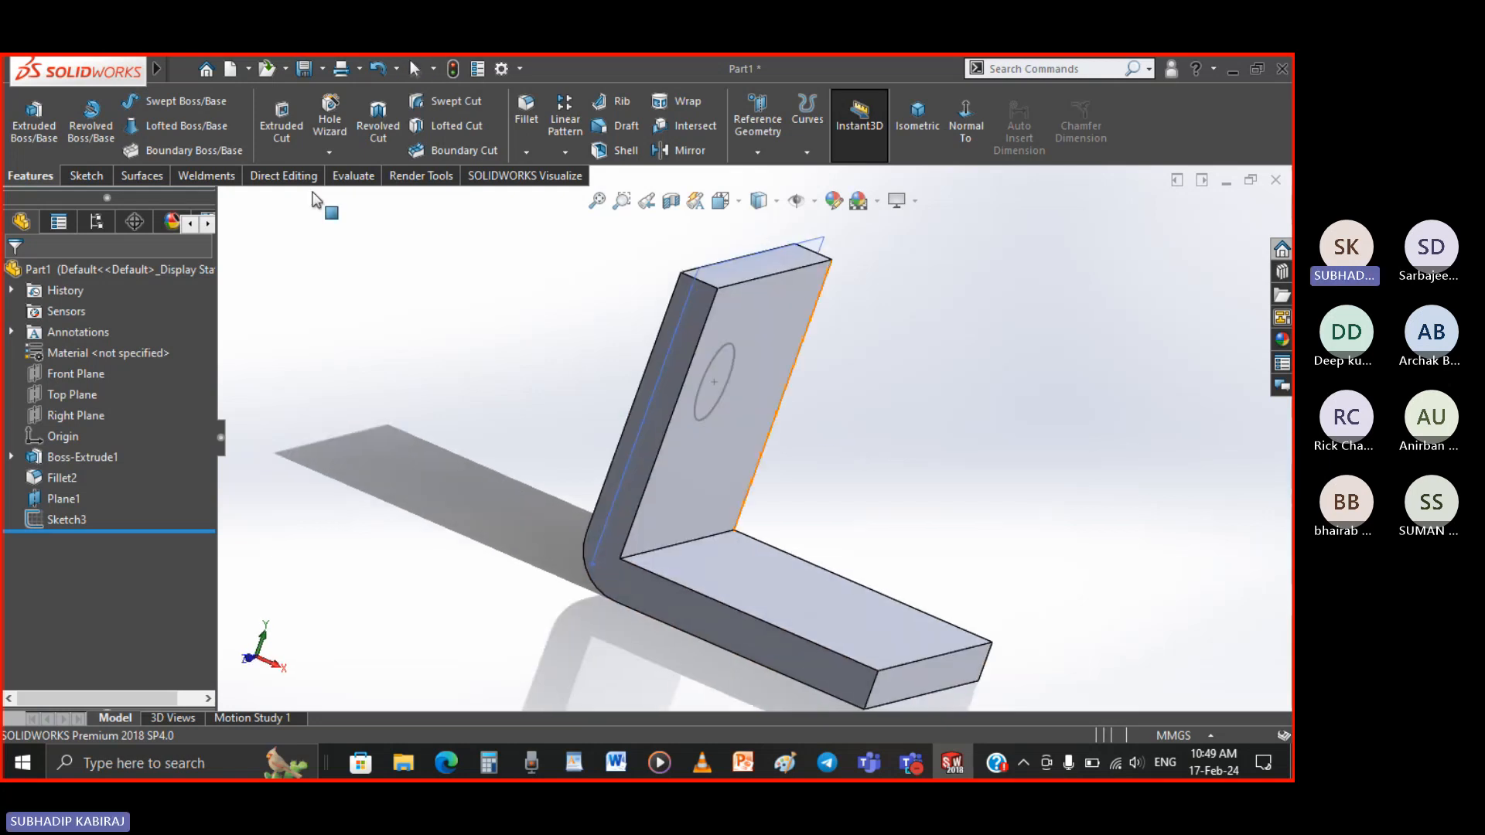
pyautogui.click(281, 124)
pyautogui.click(299, 454)
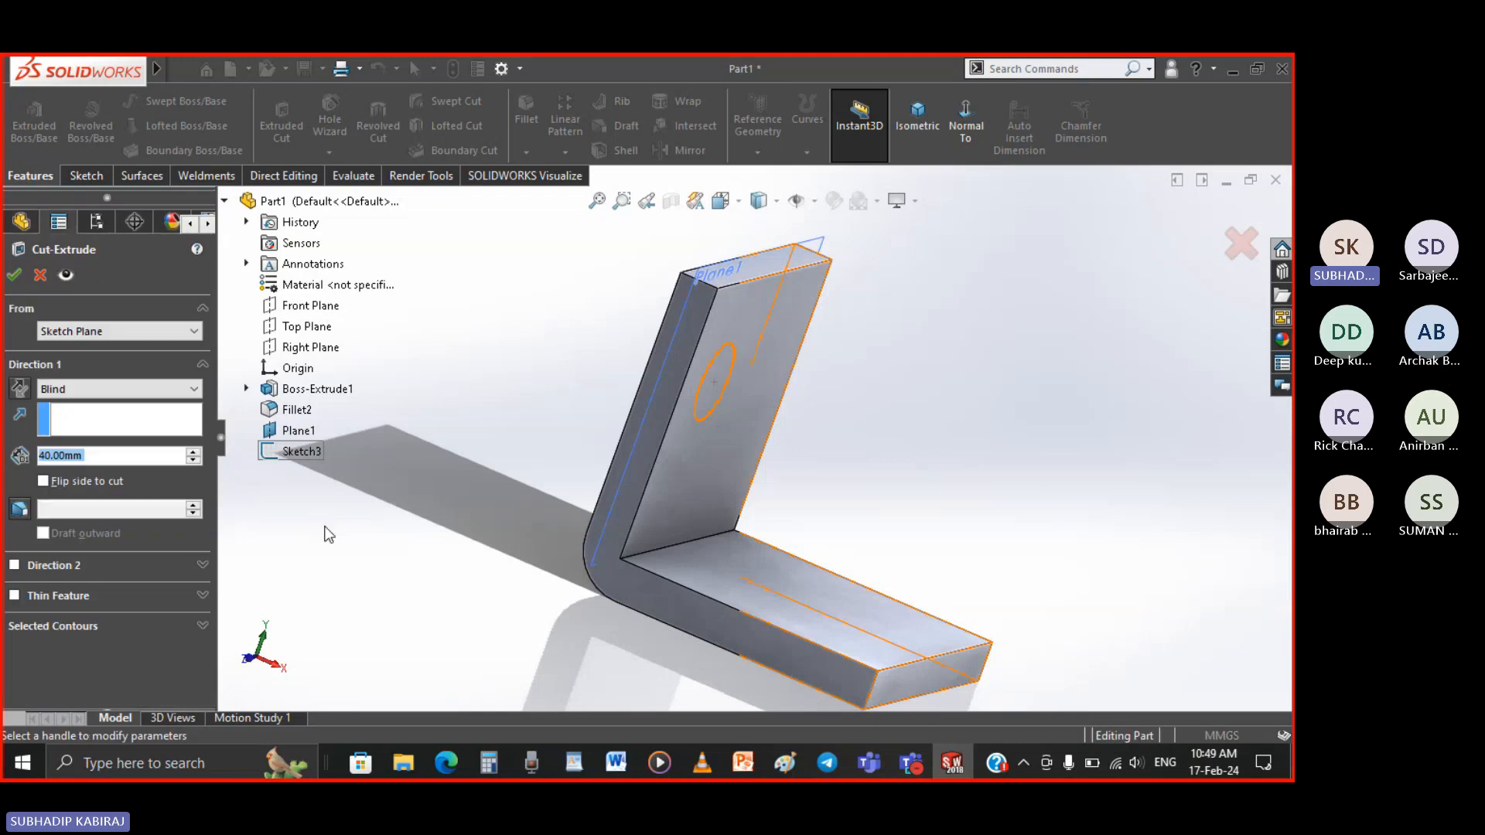
pyautogui.moveTo(452, 532); pyautogui.dragTo(475, 552, button='middle')
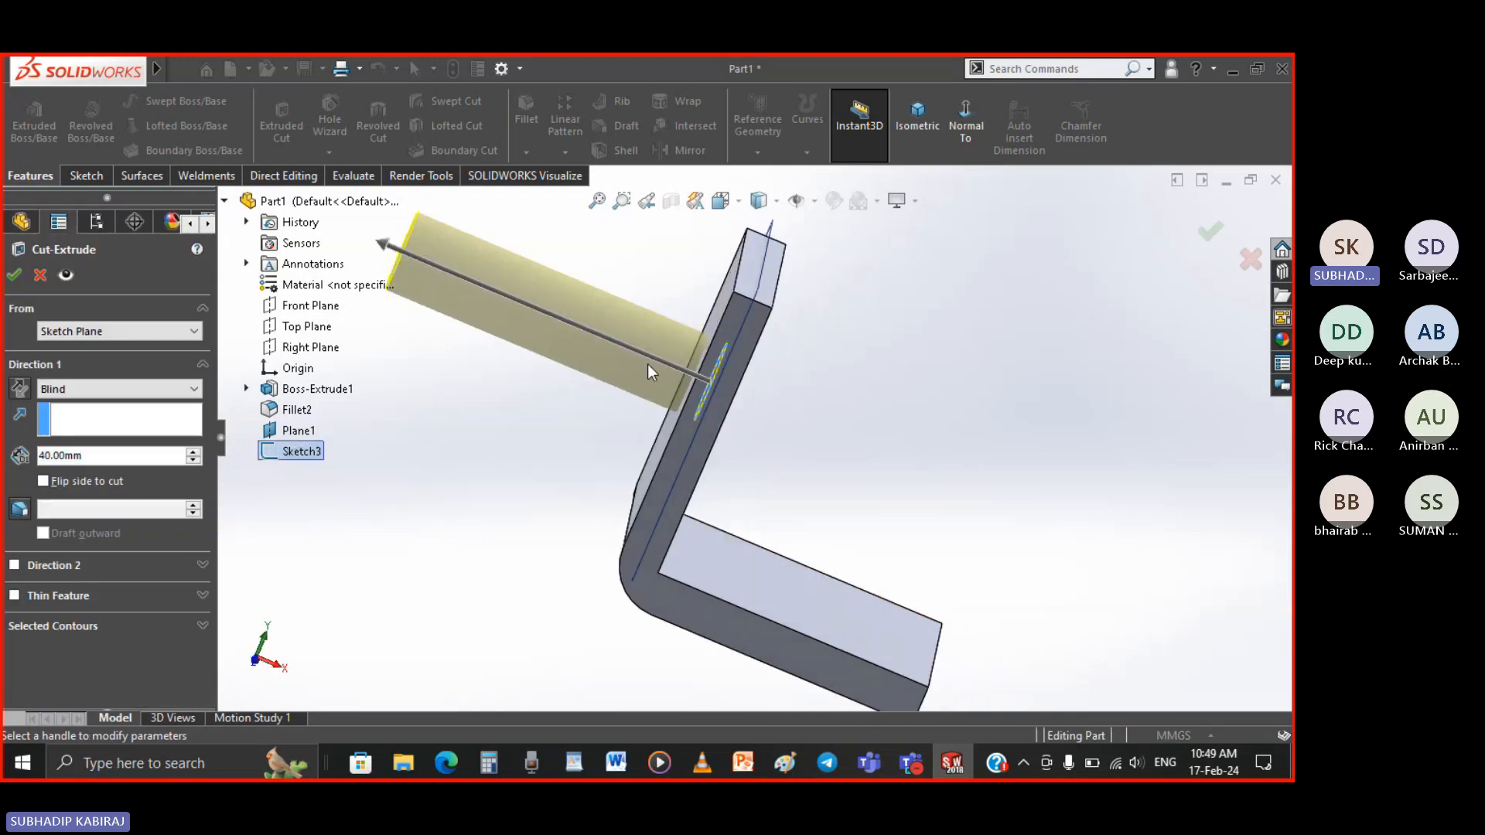
pyautogui.click(196, 386)
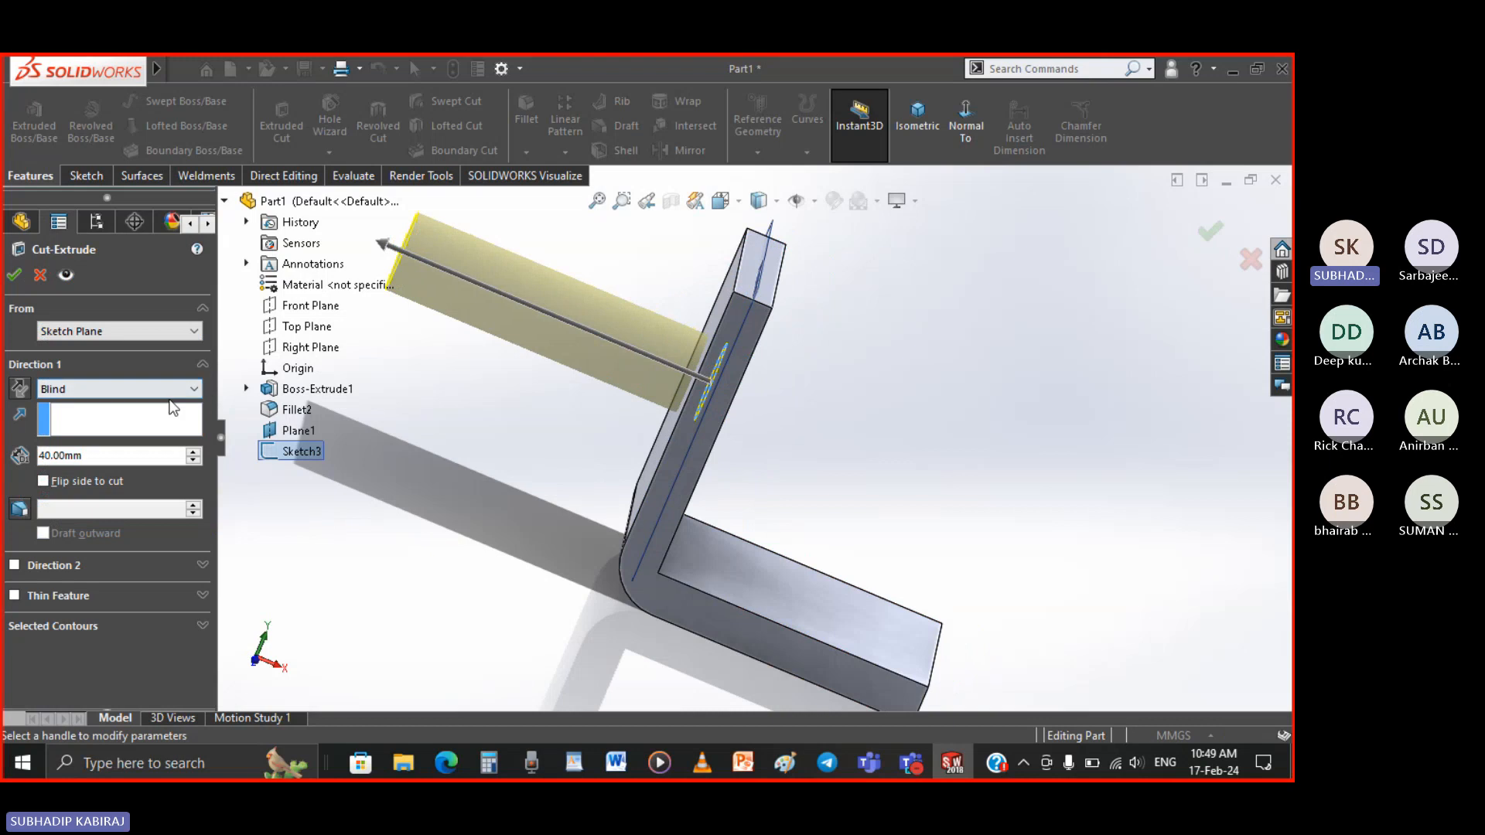
pyautogui.click(124, 458)
pyautogui.write('2')
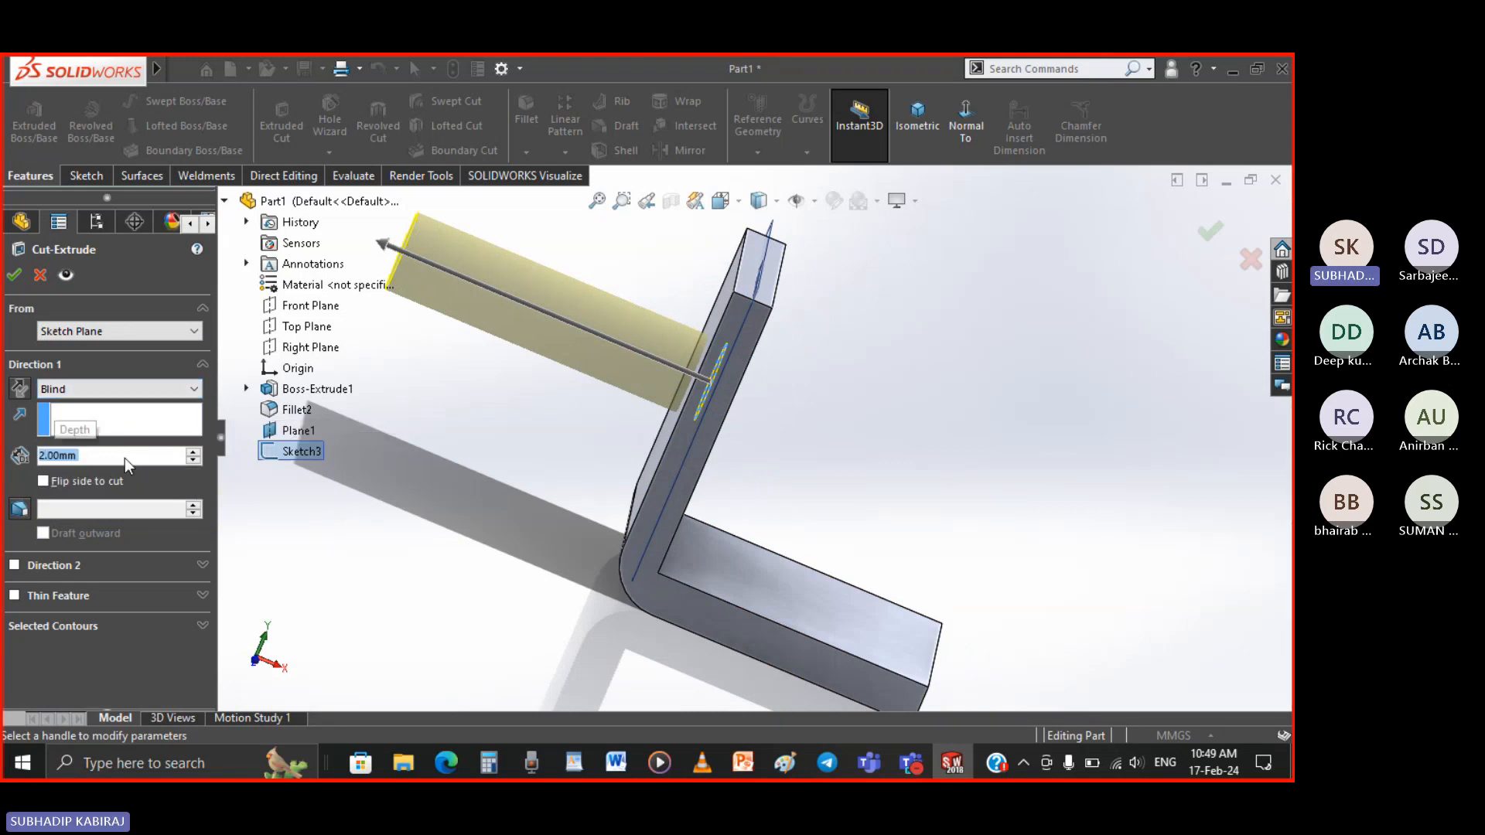
pyautogui.press('Return')
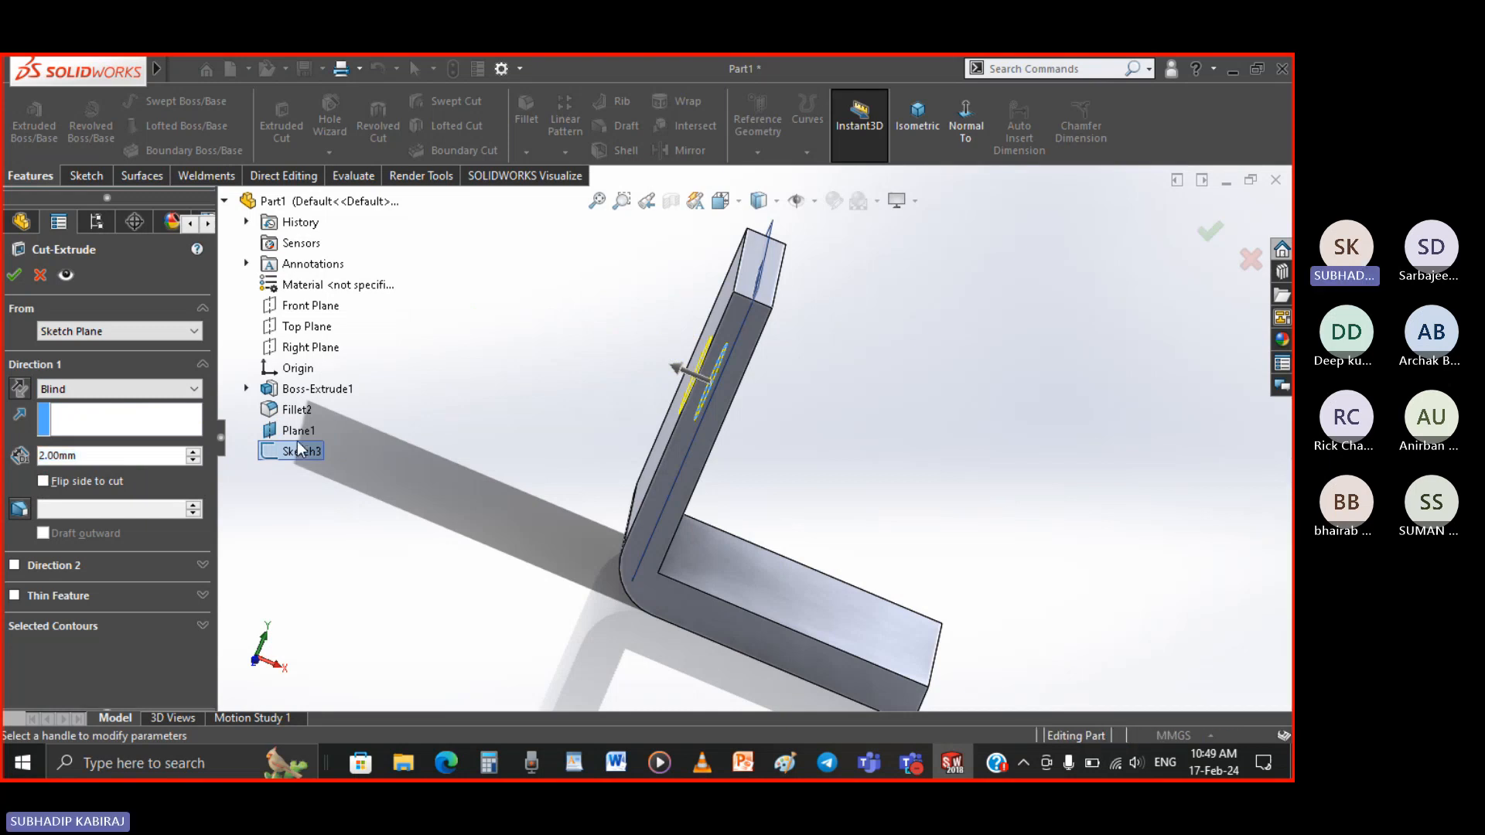
pyautogui.moveTo(425, 498); pyautogui.dragTo(417, 479, button='middle')
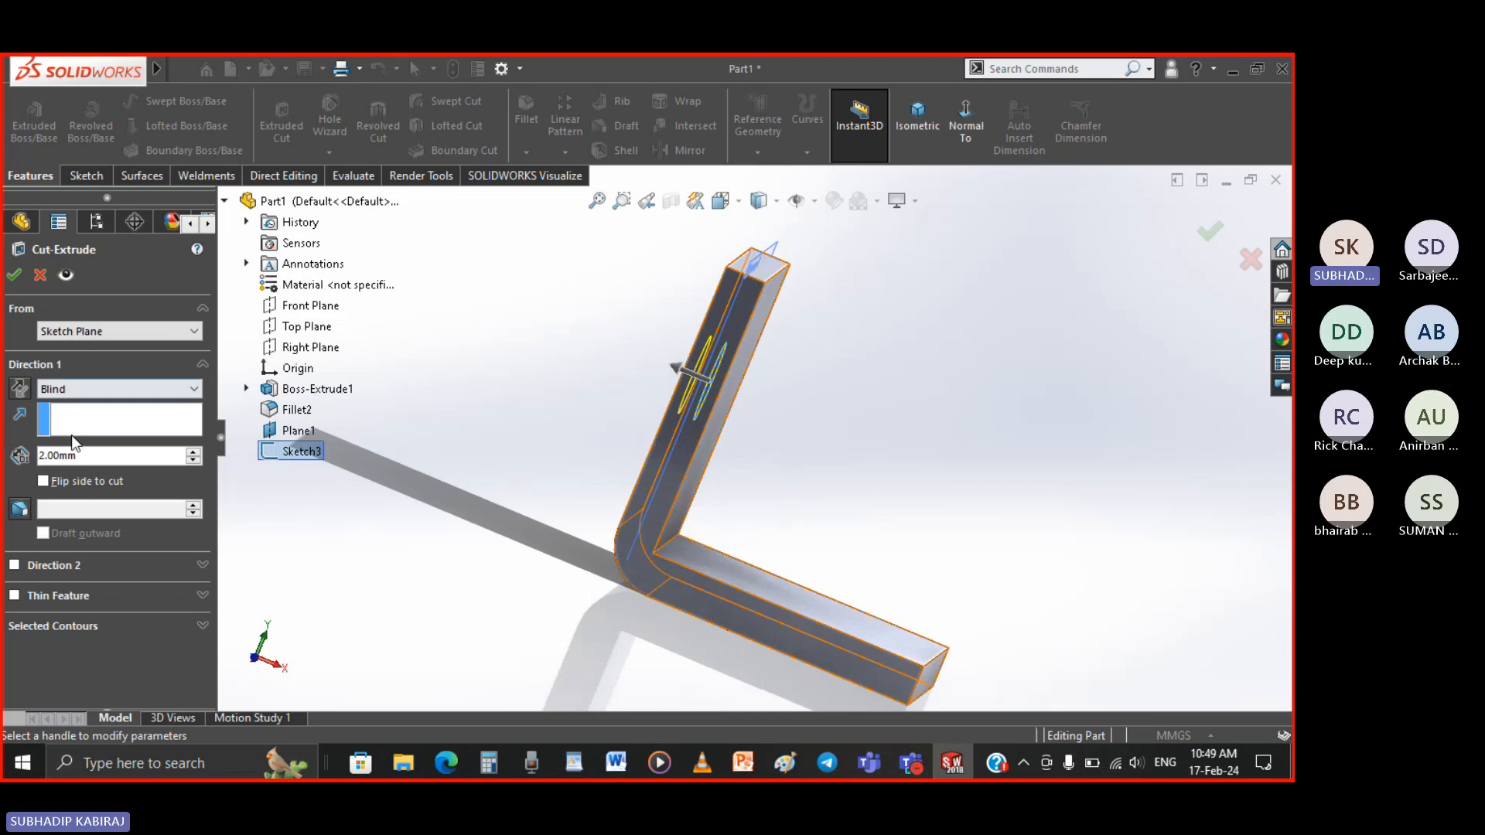
# Change the cut's end condition to Through All in a single direction from the mid plane
pyautogui.click(88, 389)
pyautogui.scroll(-5, 691, 373)
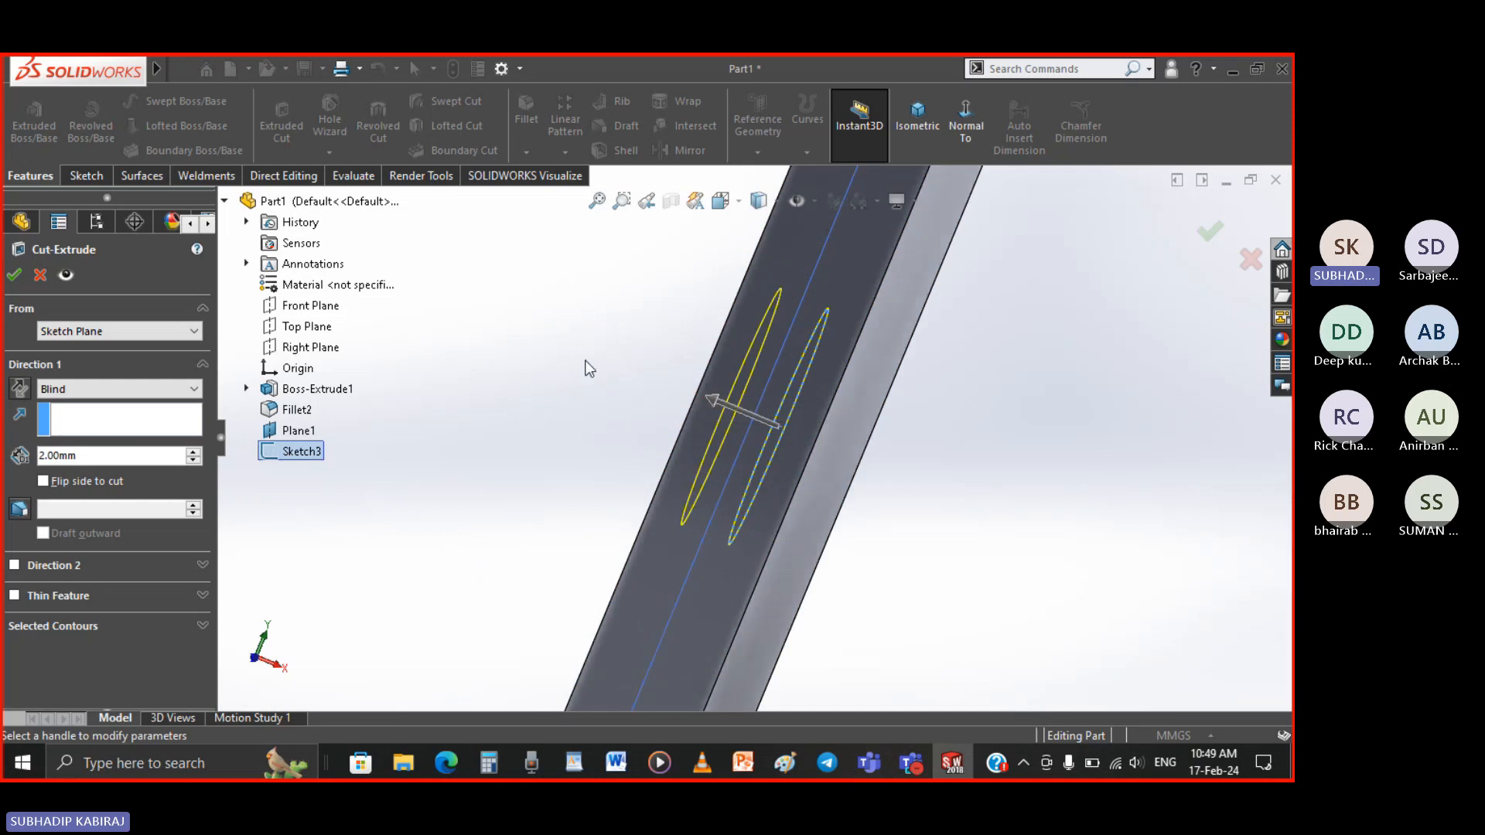
pyautogui.scroll(5, 650, 396)
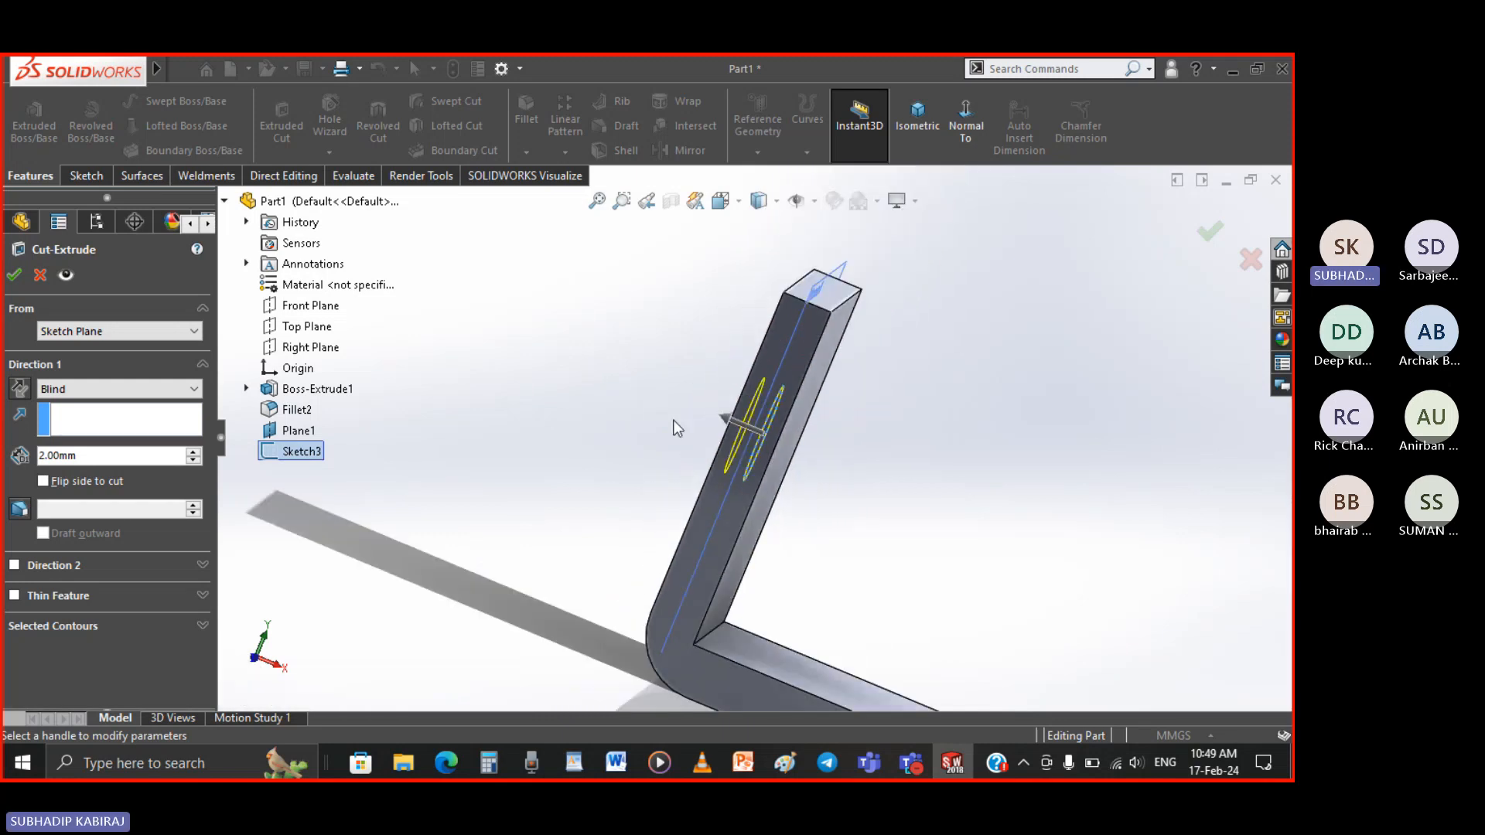
pyautogui.moveTo(694, 484); pyautogui.dragTo(733, 418, button='middle')
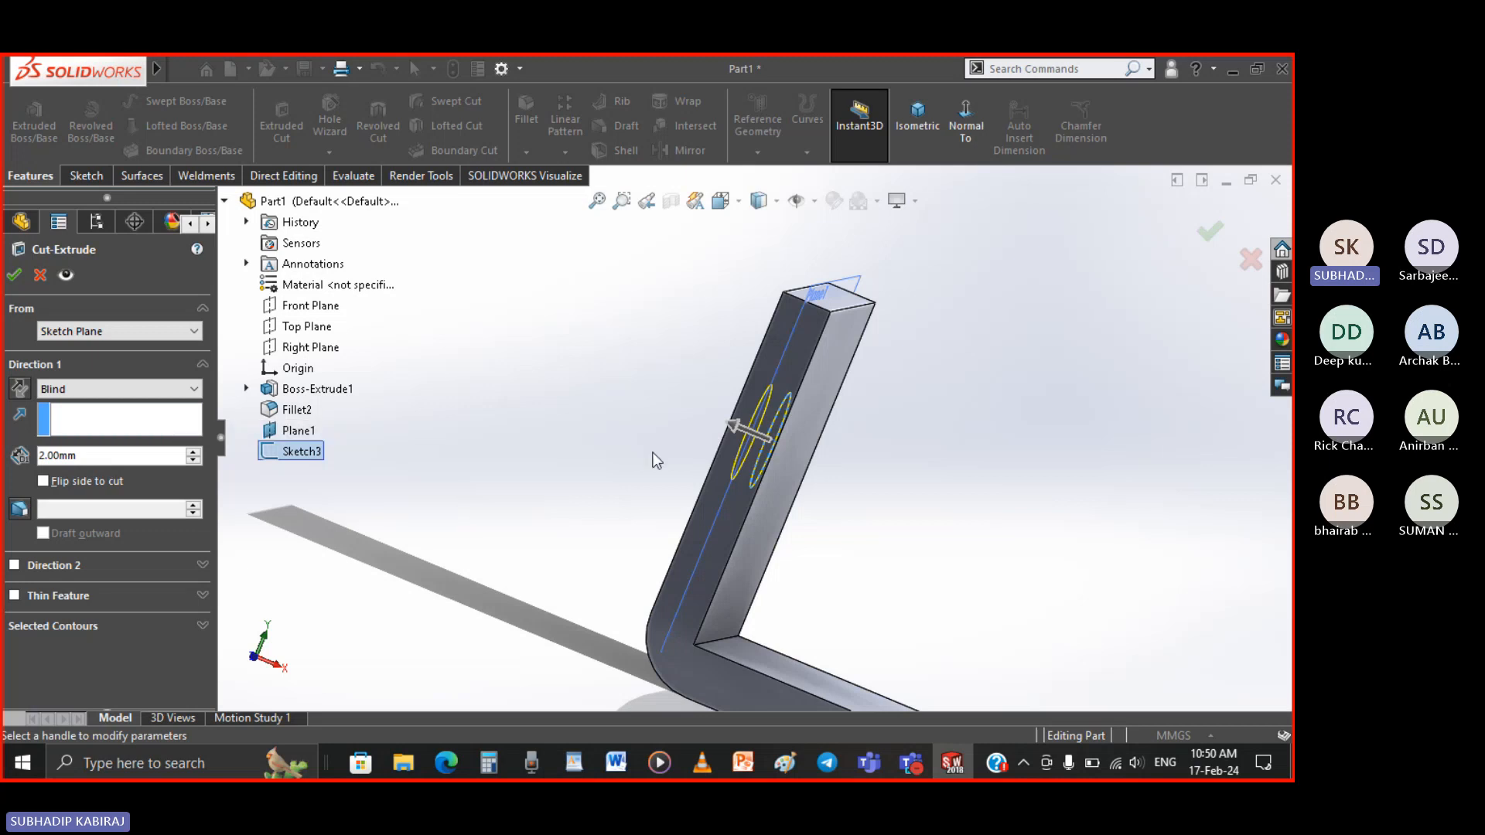
pyautogui.moveTo(643, 398); pyautogui.dragTo(641, 384, button='middle')
pyautogui.click(119, 388)
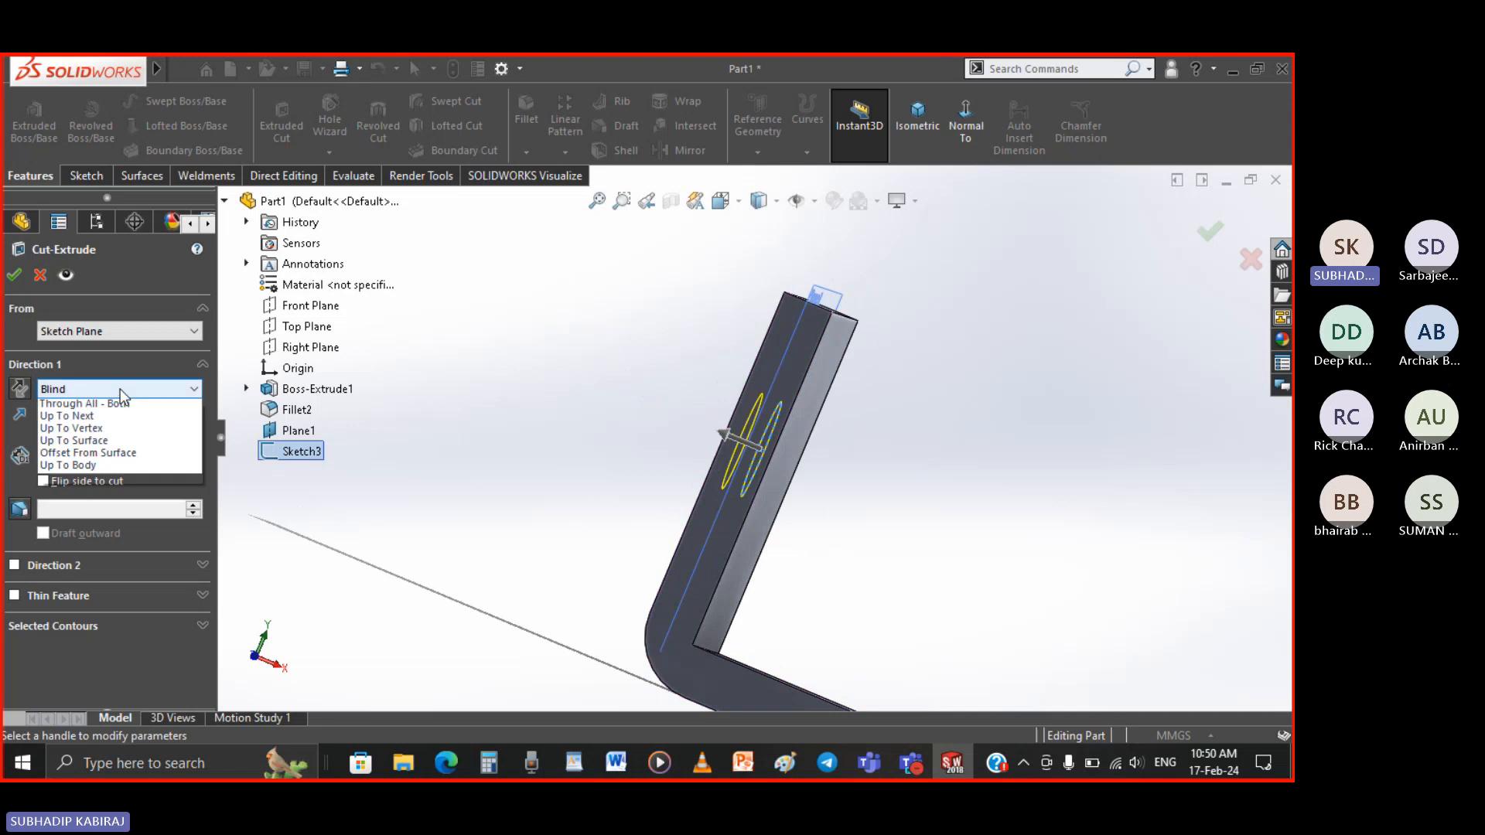
pyautogui.click(91, 420)
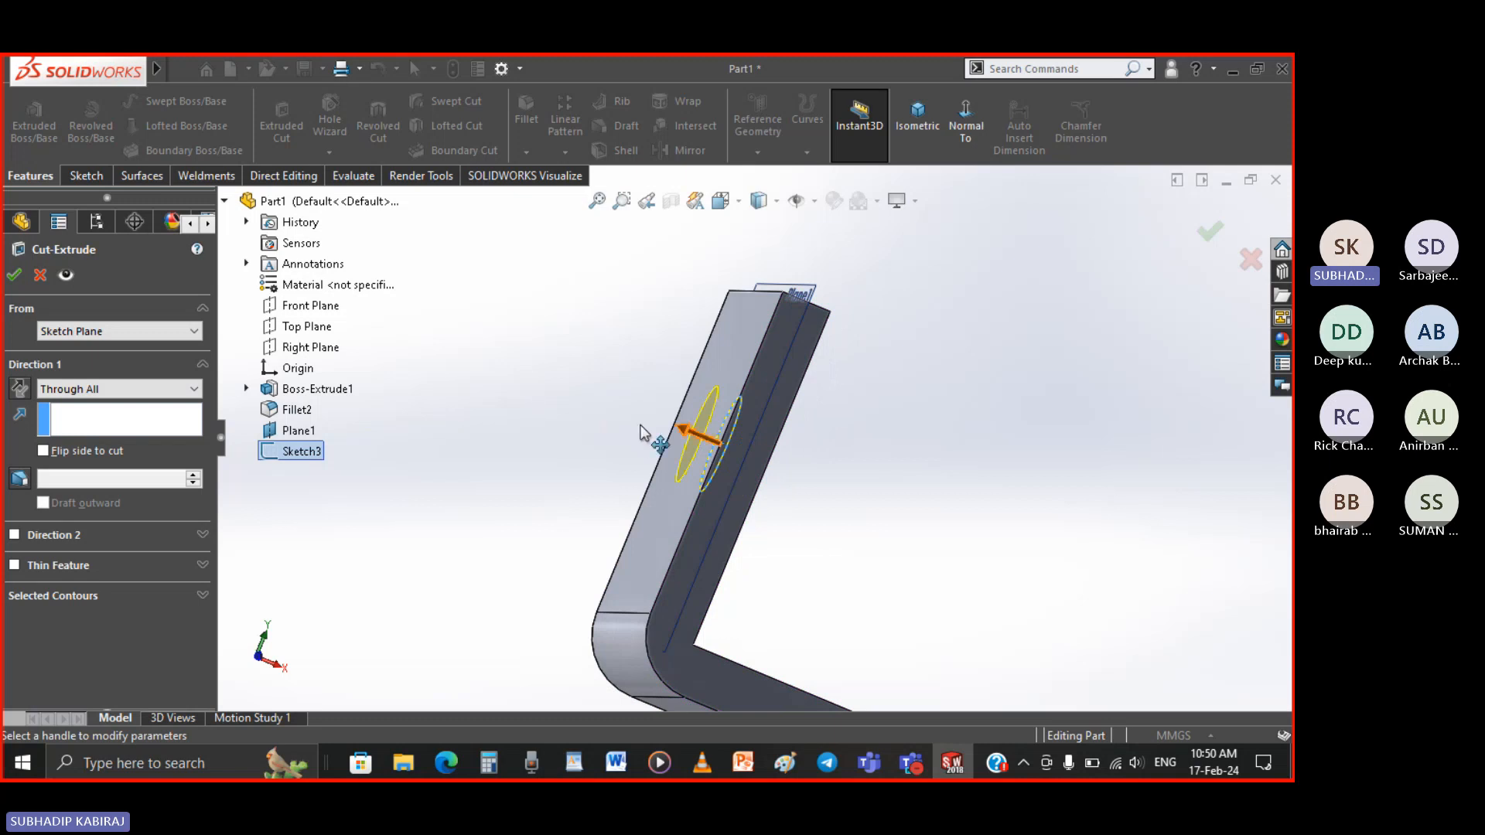
pyautogui.moveTo(615, 425)
pyautogui.mouseDown(button='middle')
pyautogui.moveTo(597, 420)
pyautogui.moveTo(630, 427)
pyautogui.mouseUp(button='middle')
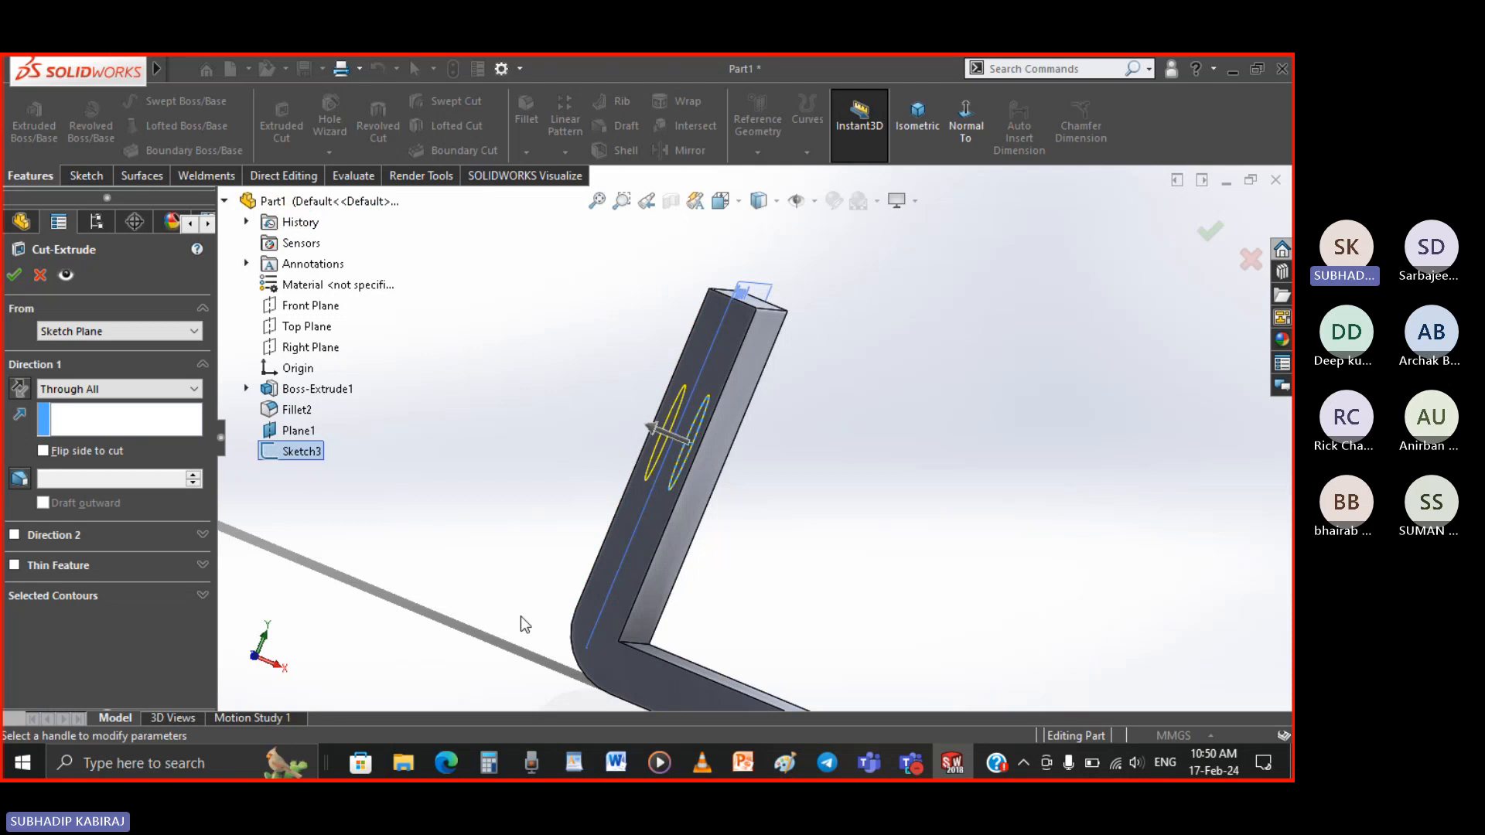
# Set the cut's end condition to Through All - Both and complete the hole through the upright plate
pyautogui.click(120, 390)
pyautogui.click(99, 430)
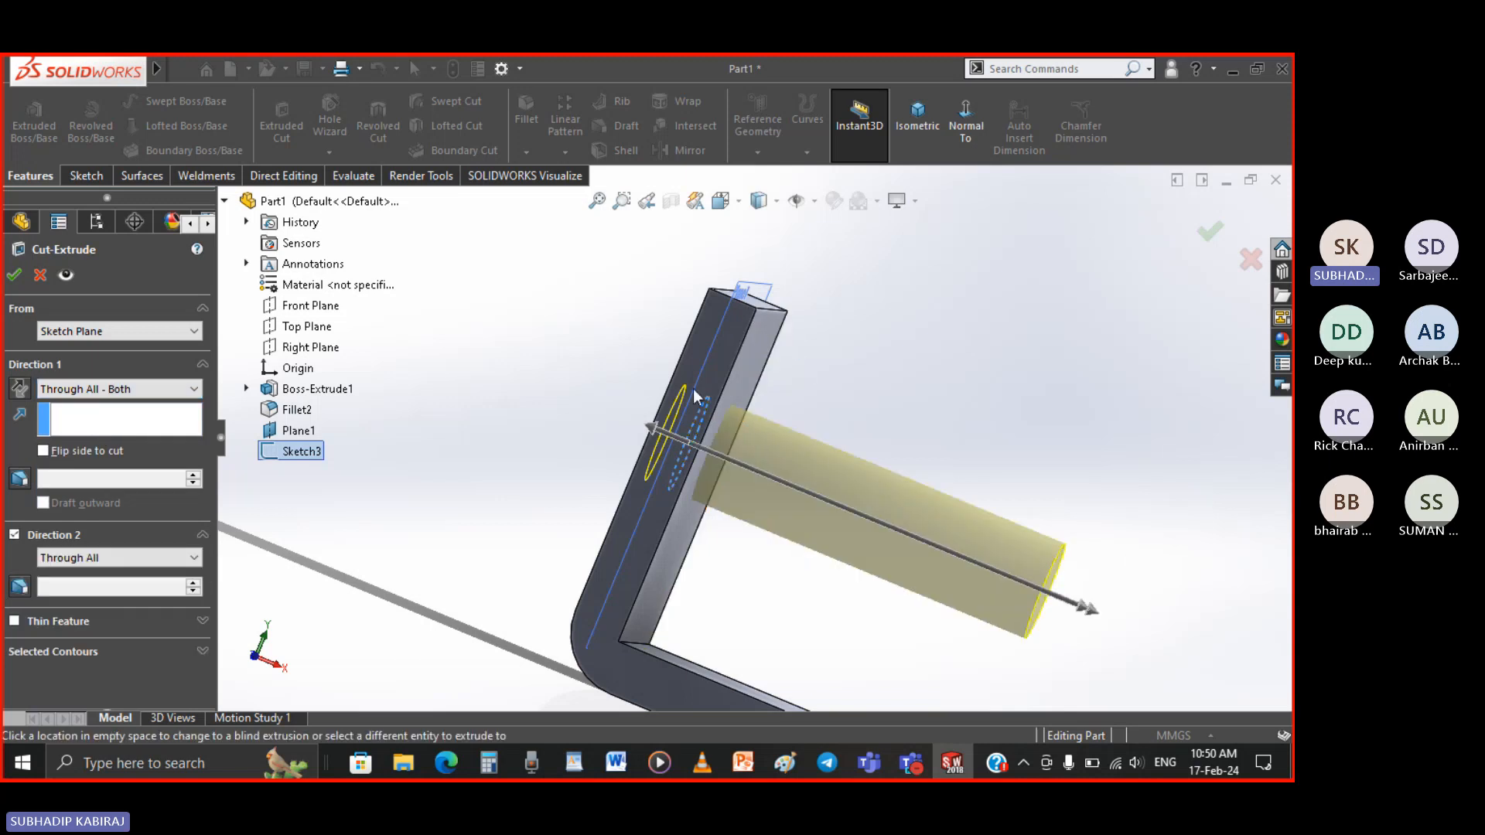
pyautogui.moveTo(655, 431); pyautogui.dragTo(467, 368)
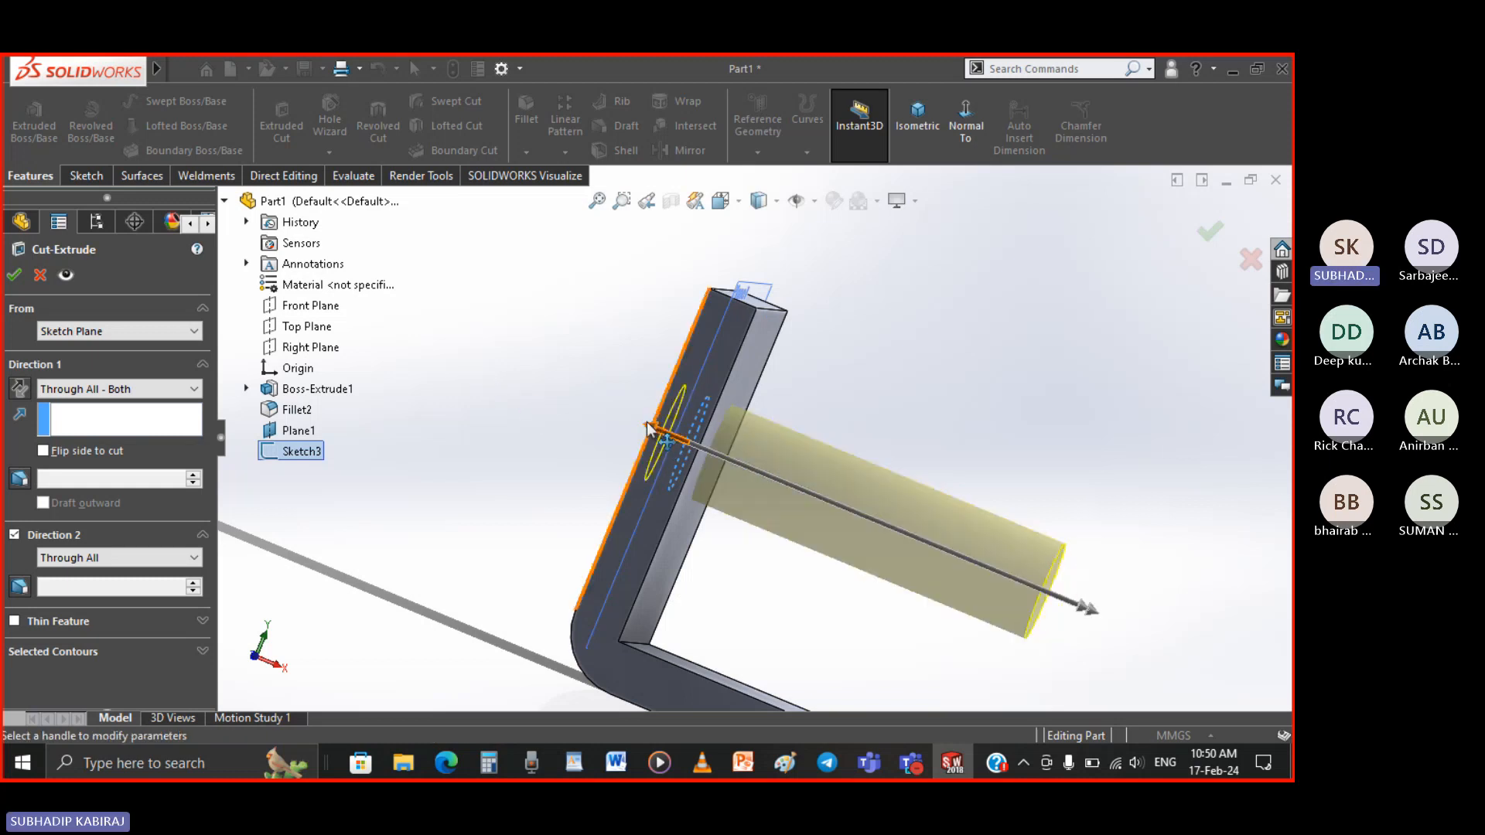
pyautogui.moveTo(655, 429)
pyautogui.mouseDown()
pyautogui.moveTo(590, 410)
pyautogui.moveTo(587, 426)
pyautogui.mouseUp()
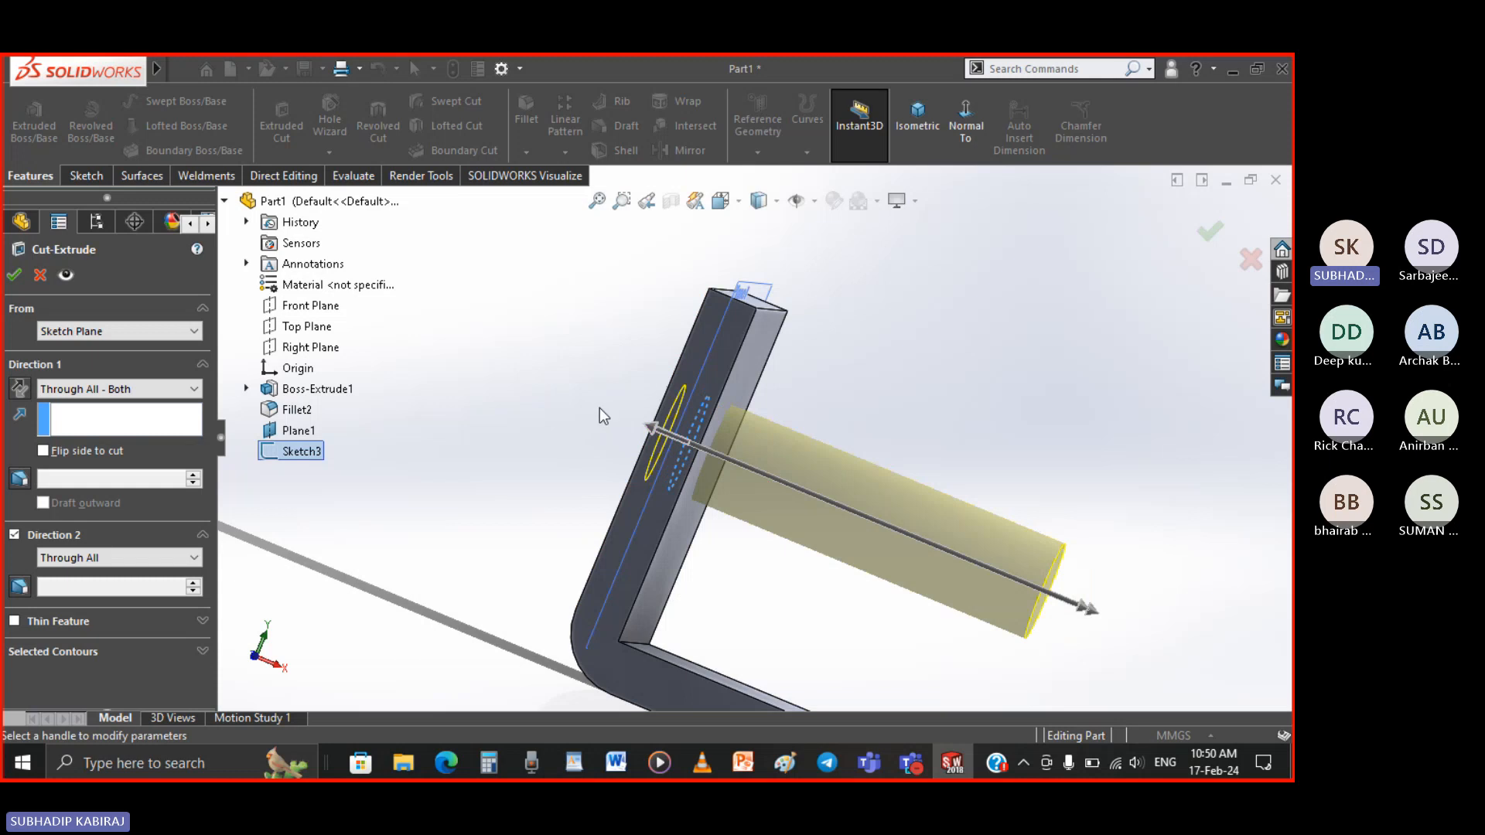
pyautogui.moveTo(600, 407); pyautogui.dragTo(642, 407, button='middle')
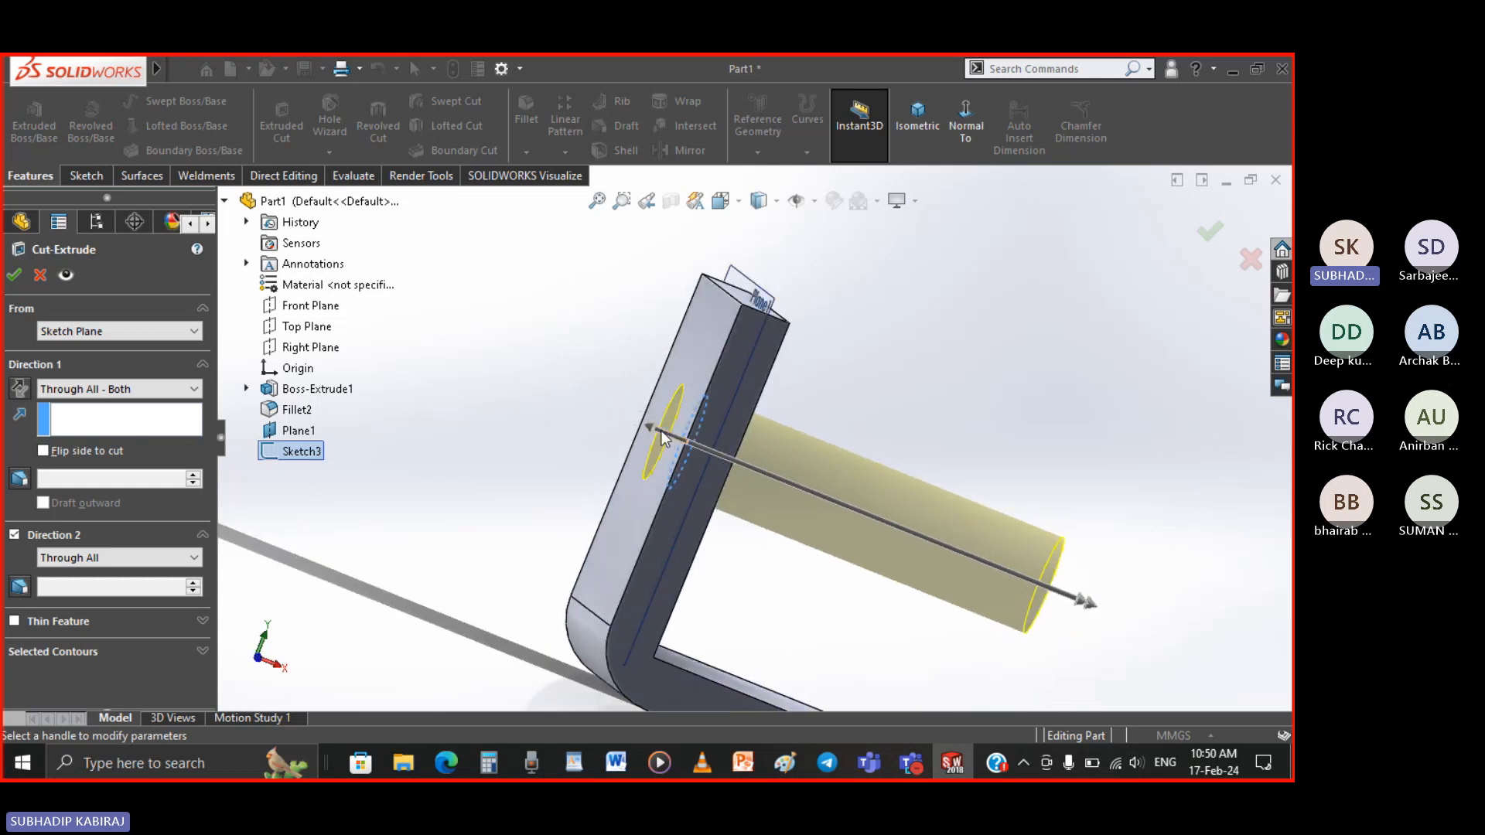
pyautogui.moveTo(660, 430); pyautogui.dragTo(587, 401)
pyautogui.moveTo(587, 400)
pyautogui.mouseDown(button='middle')
pyautogui.moveTo(593, 448)
pyautogui.moveTo(580, 458)
pyautogui.mouseUp(button='middle')
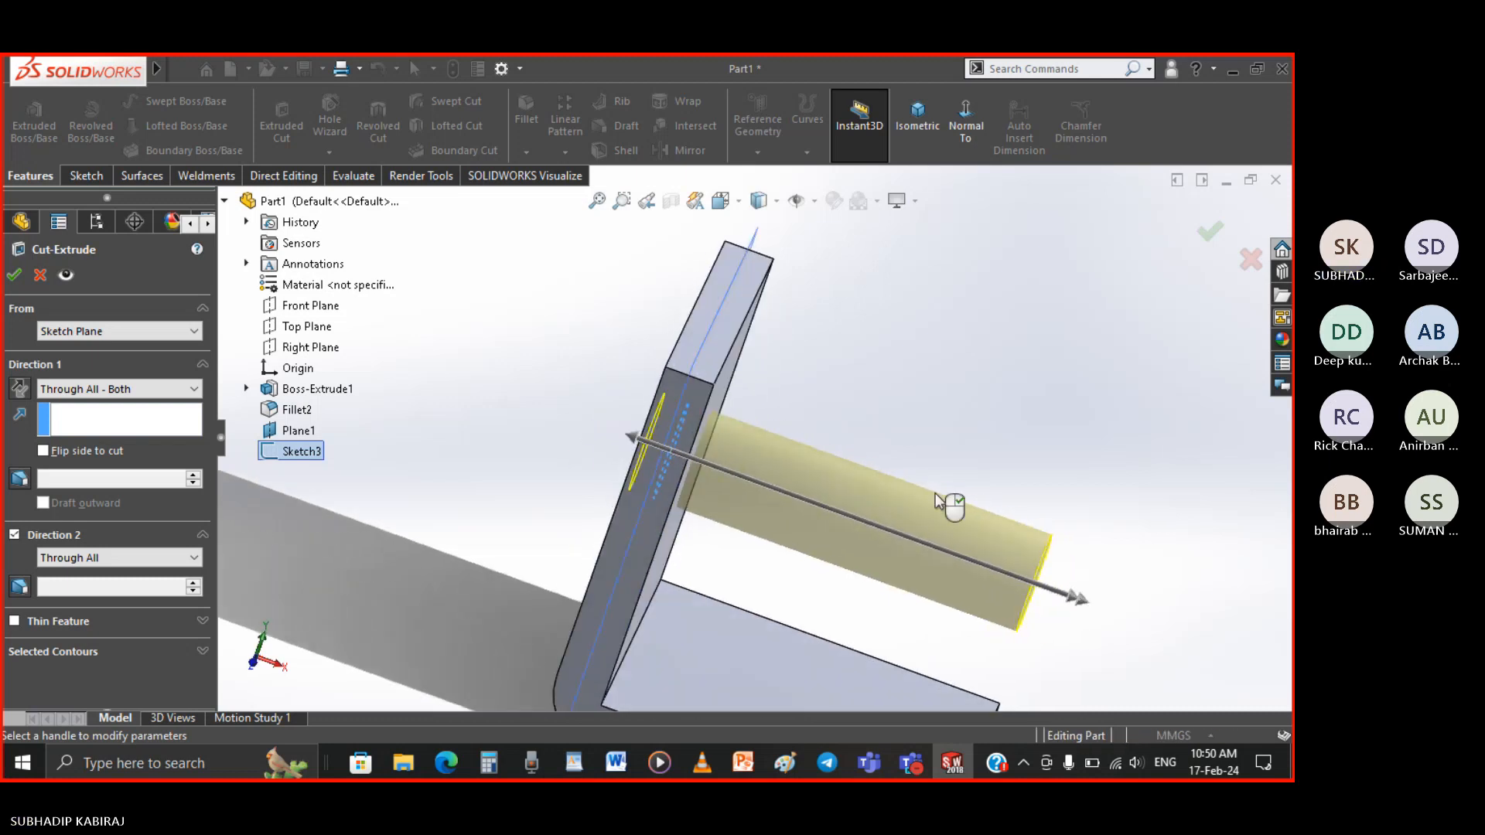
pyautogui.click(14, 274)
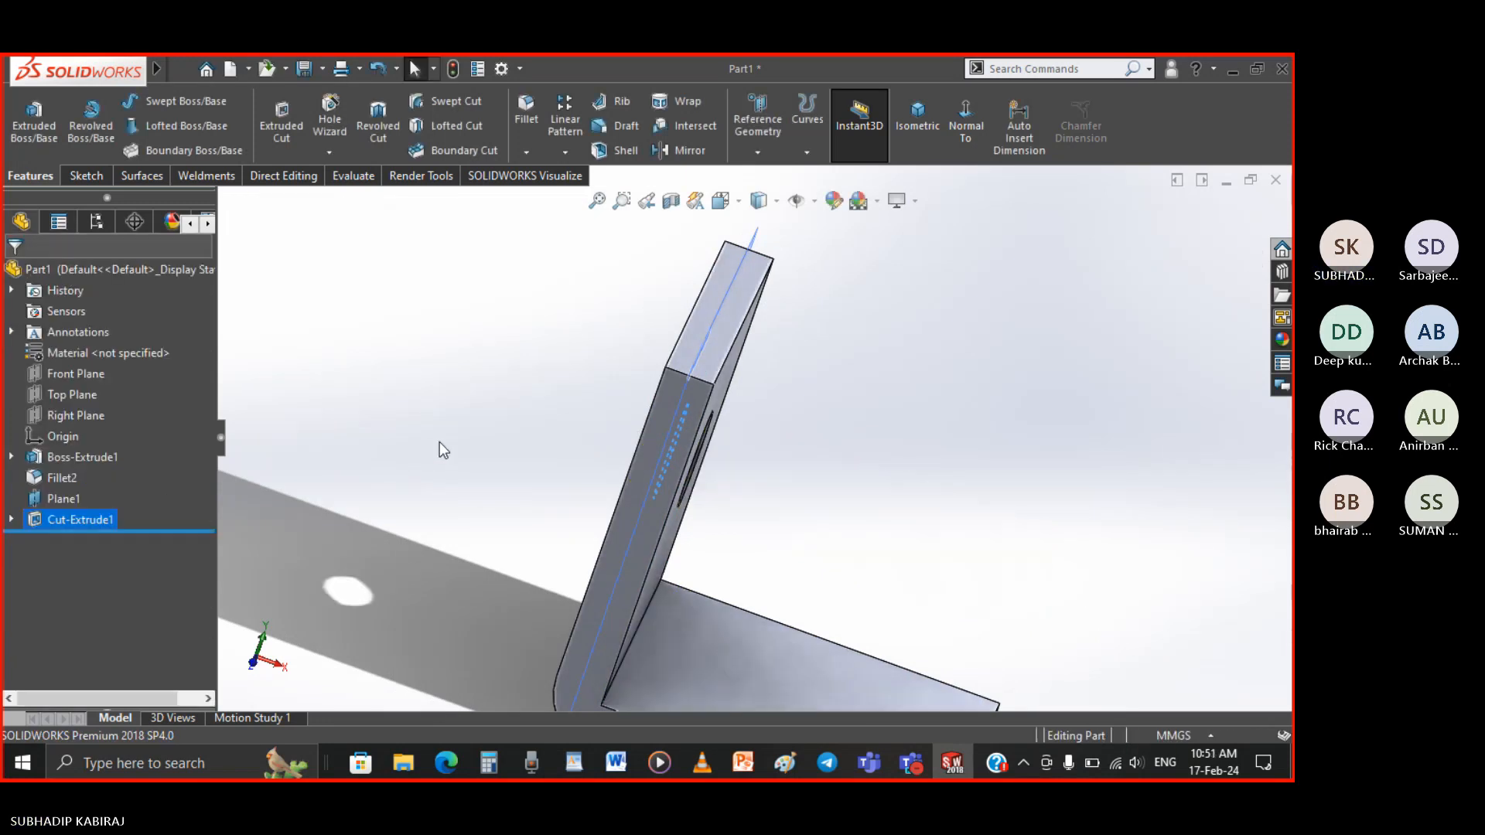
# Change the cut sketch's plane from Plane1 back to the upright plate's inner face
pyautogui.moveTo(441, 444)
pyautogui.mouseDown(button='middle')
pyautogui.moveTo(386, 384)
pyautogui.moveTo(398, 398)
pyautogui.mouseUp(button='middle')
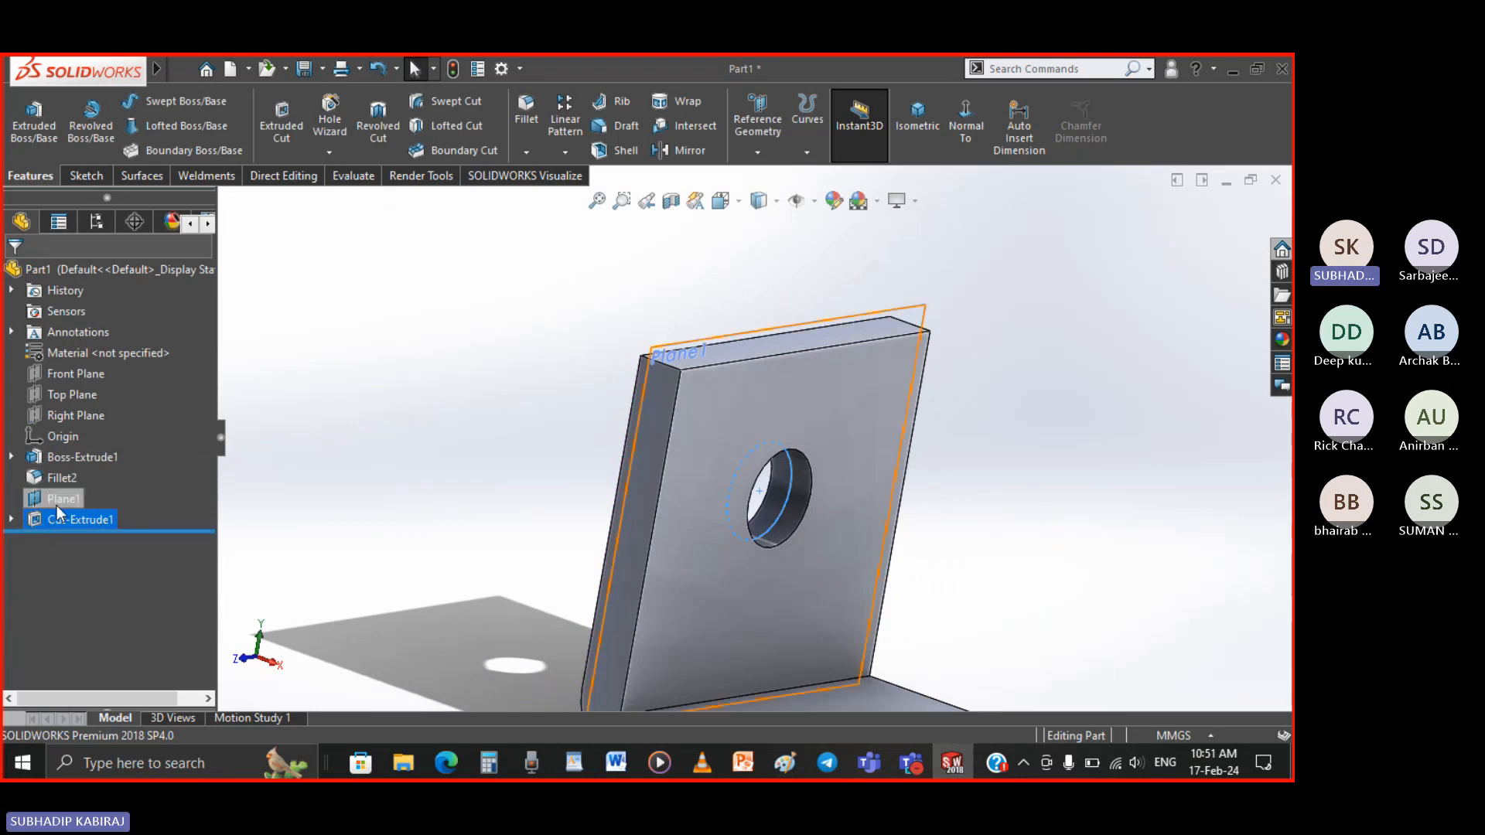
pyautogui.click(12, 520)
pyautogui.click(78, 540)
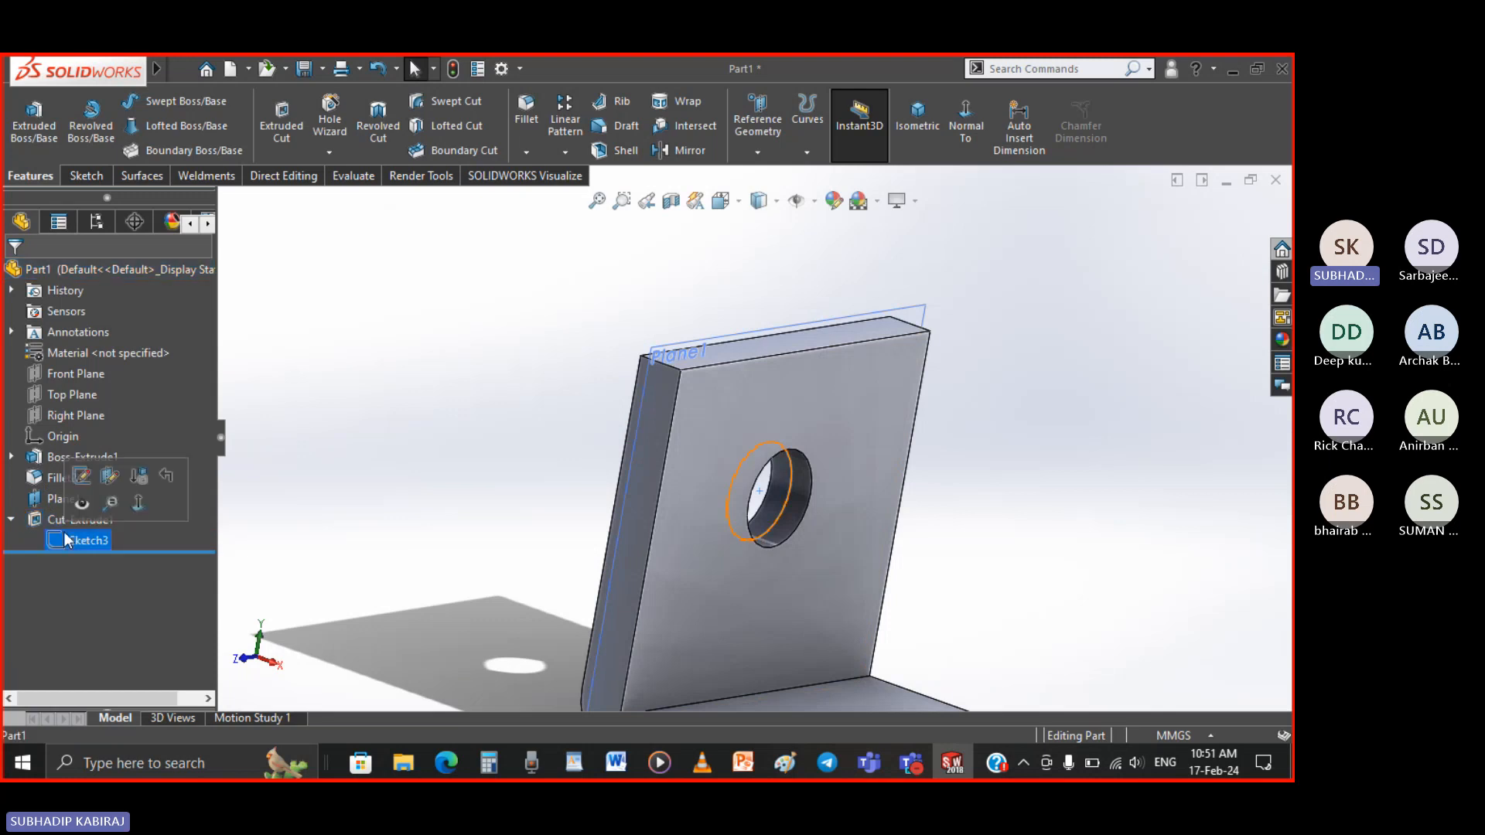
pyautogui.click(111, 489)
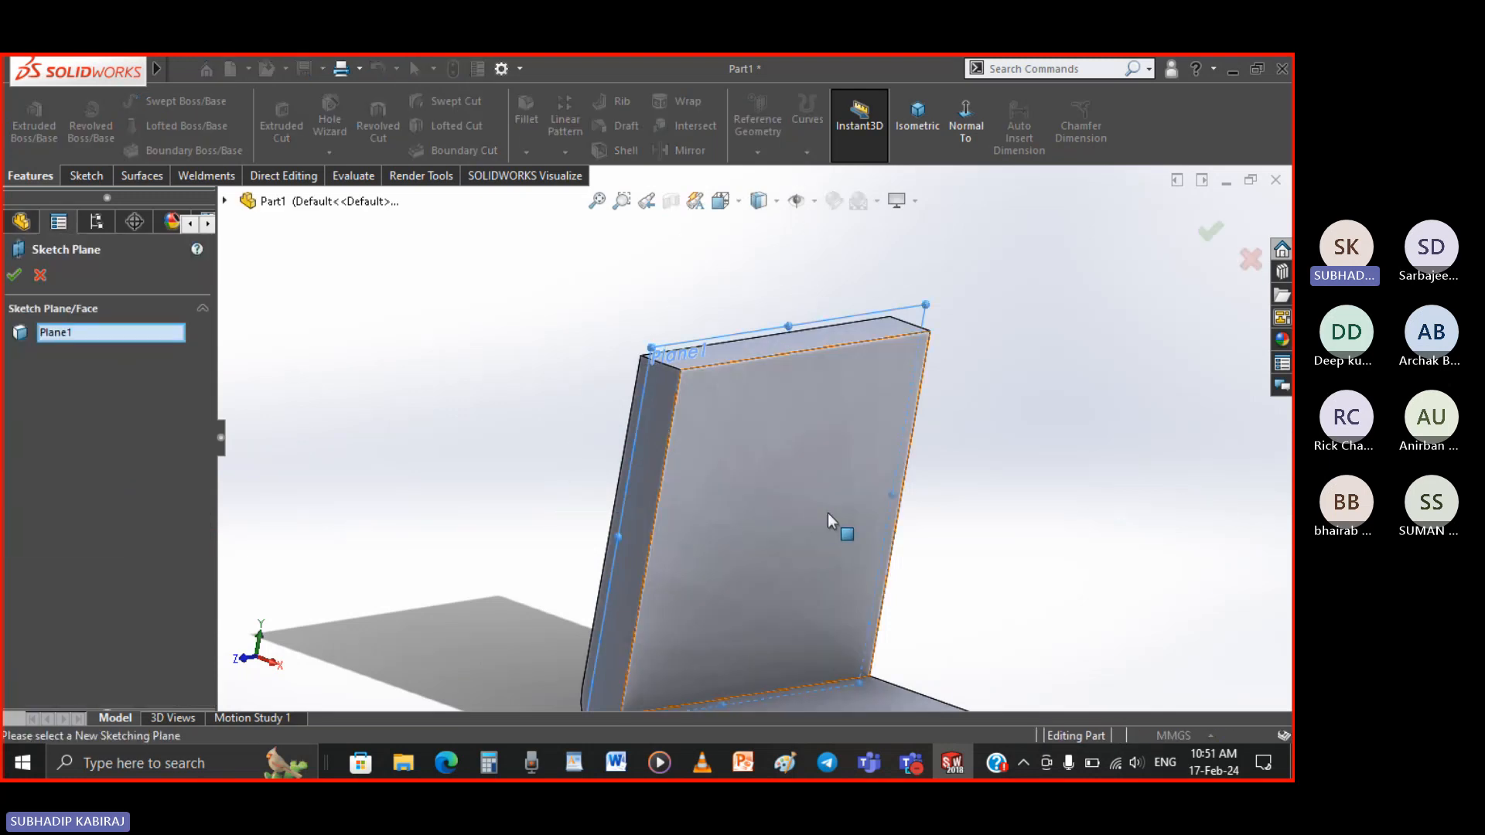
pyautogui.click(827, 522)
pyautogui.press('Return')
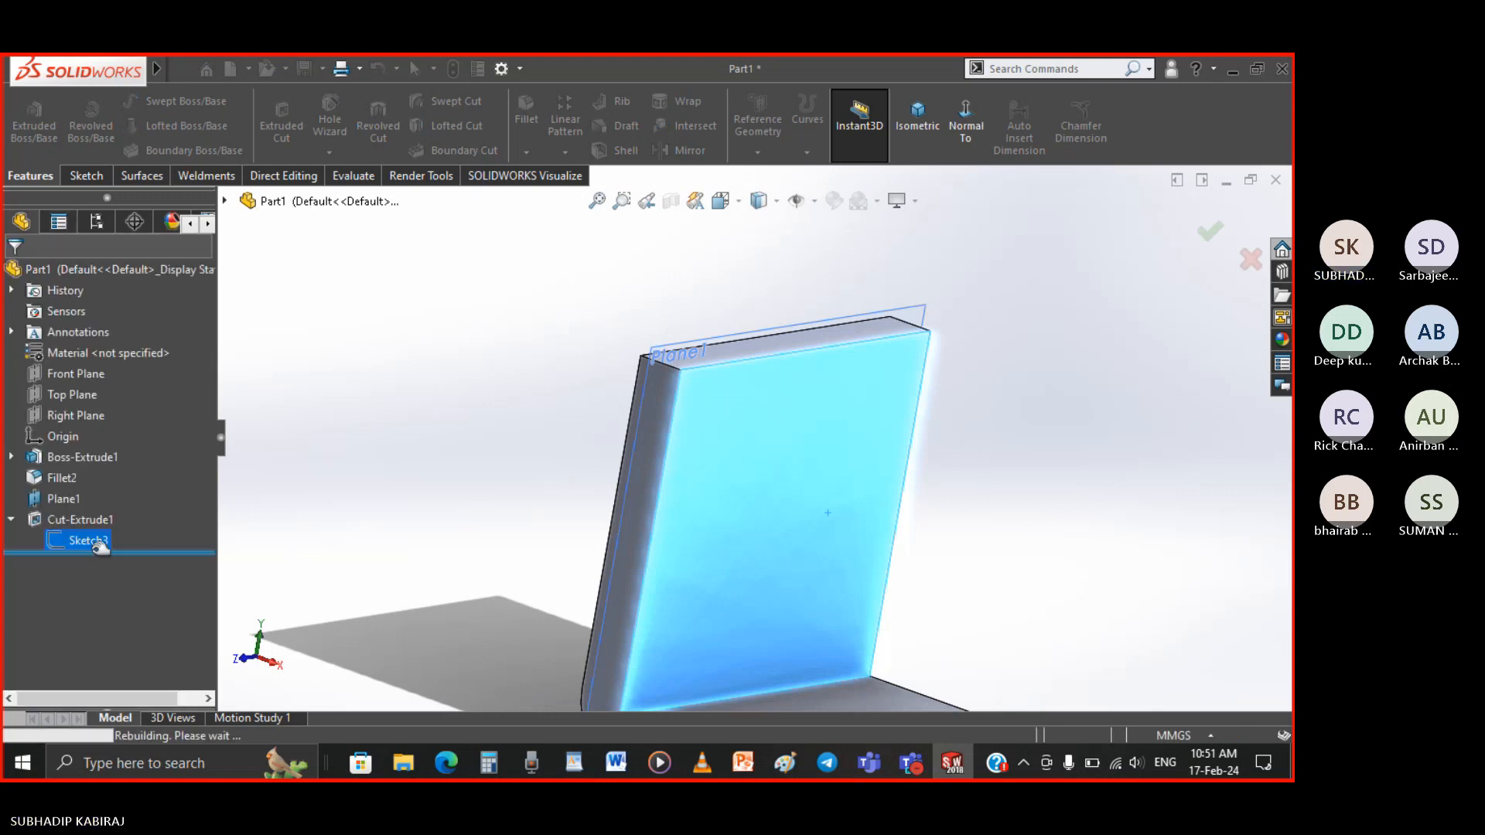
# Delete the mid plane Plane1 from the part
pyautogui.click(62, 501)
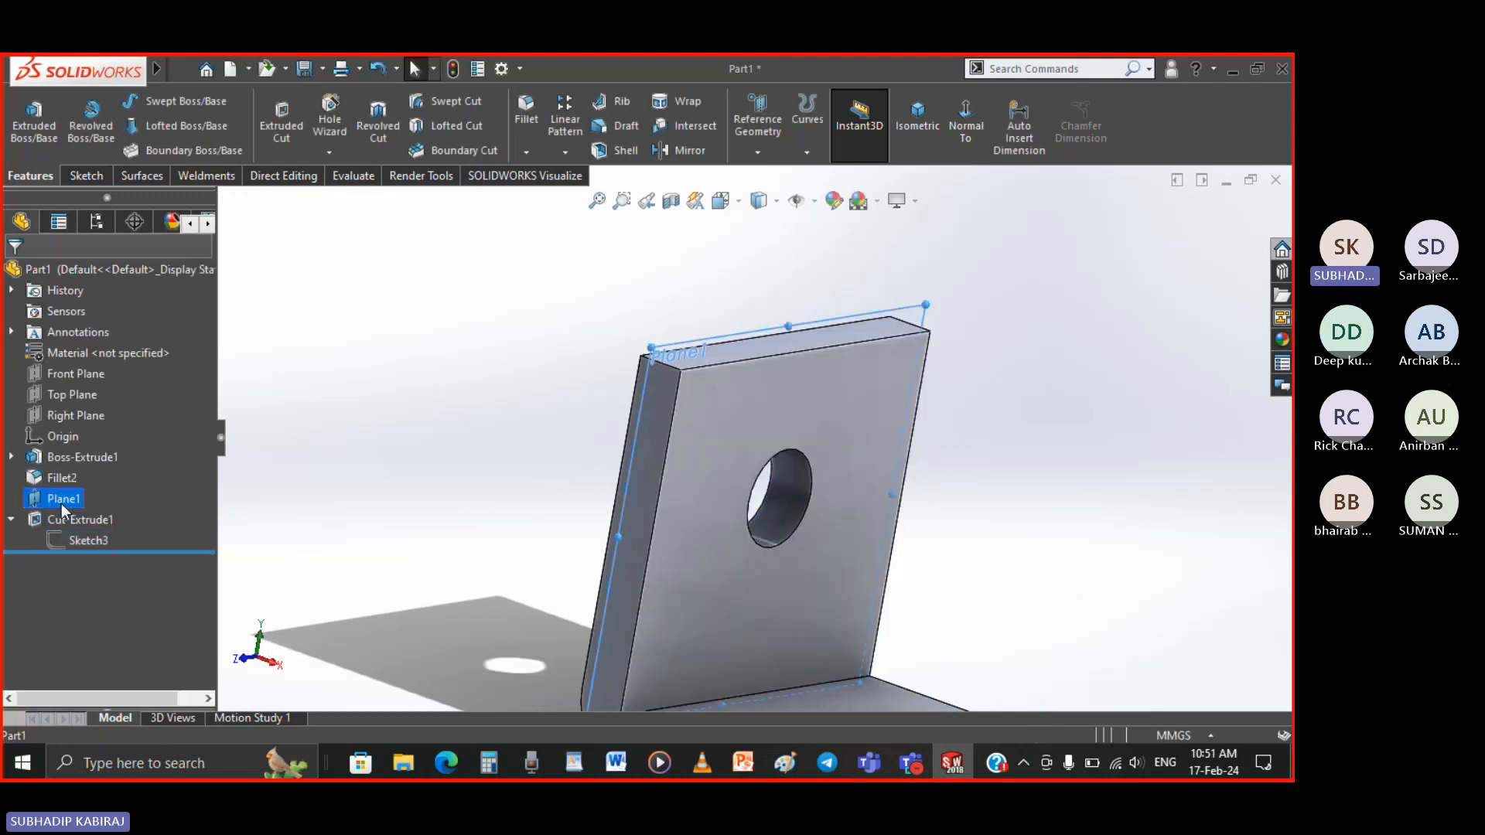
pyautogui.rightClick(62, 504)
pyautogui.click(104, 550)
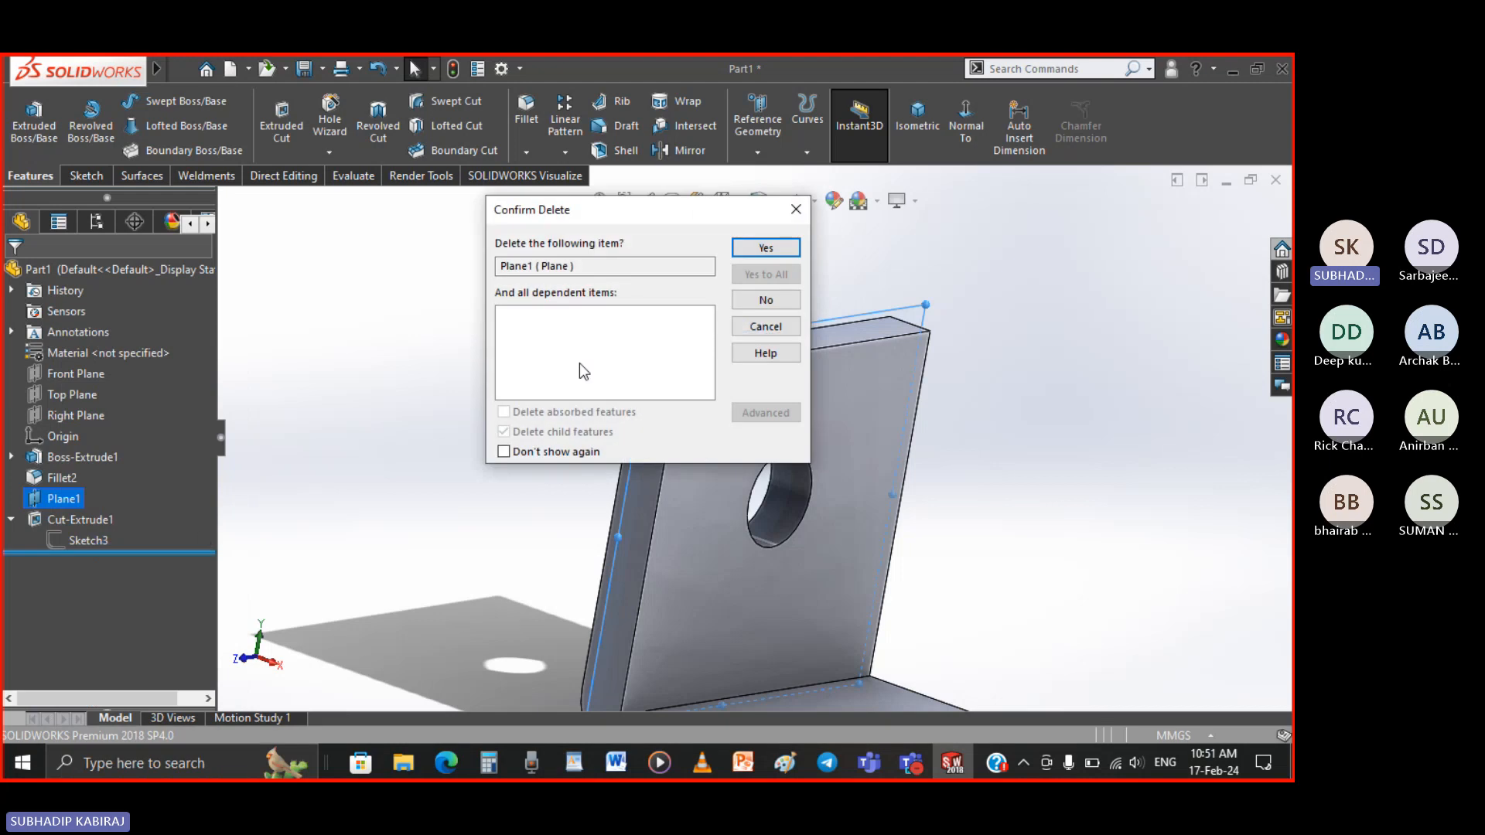
pyautogui.click(764, 249)
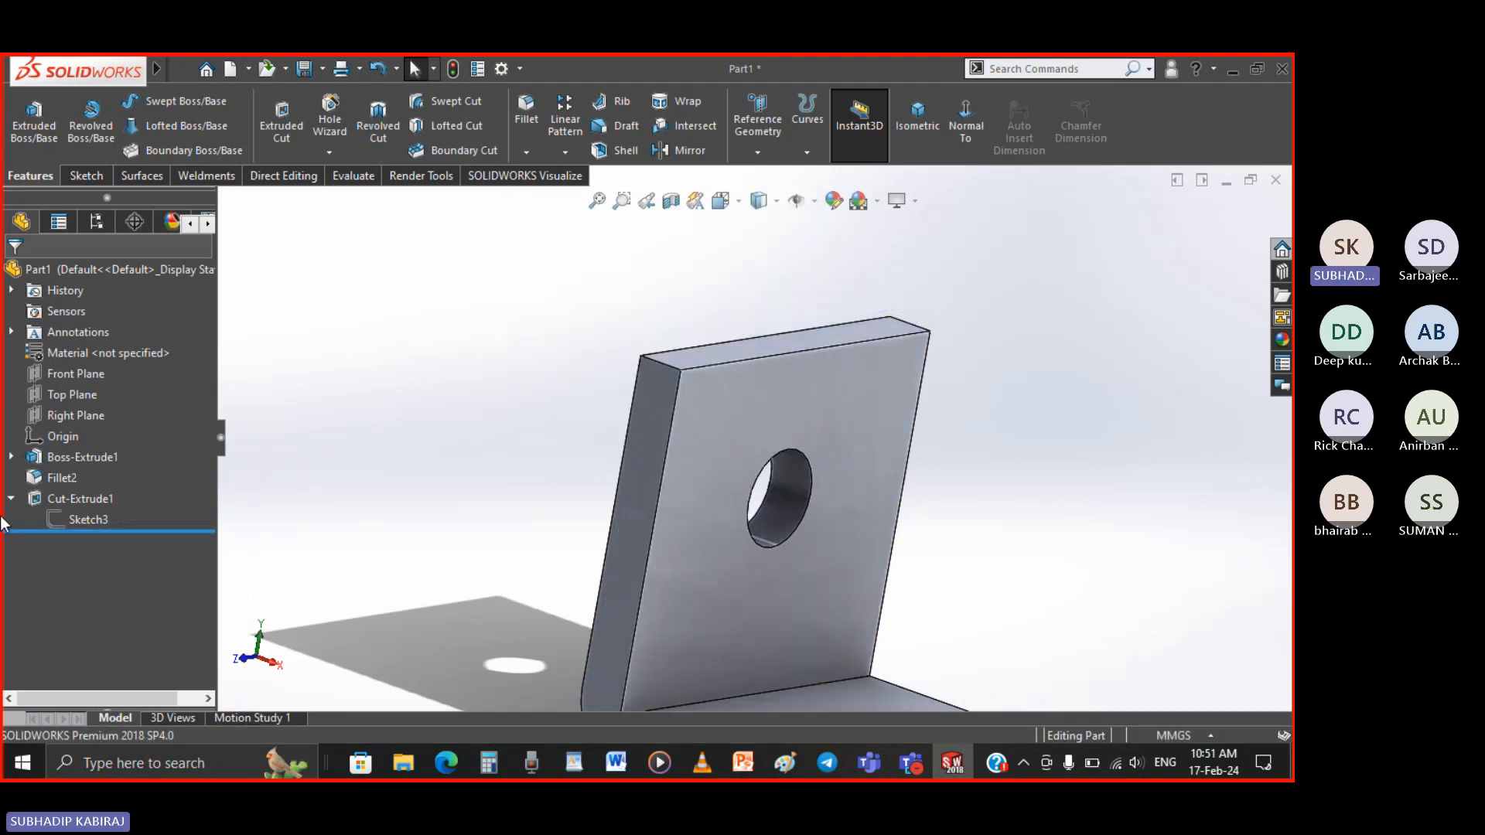
# Edit the hole's cut to run Through All into the upright plate, with the second direction turned off
pyautogui.rightClick(54, 501)
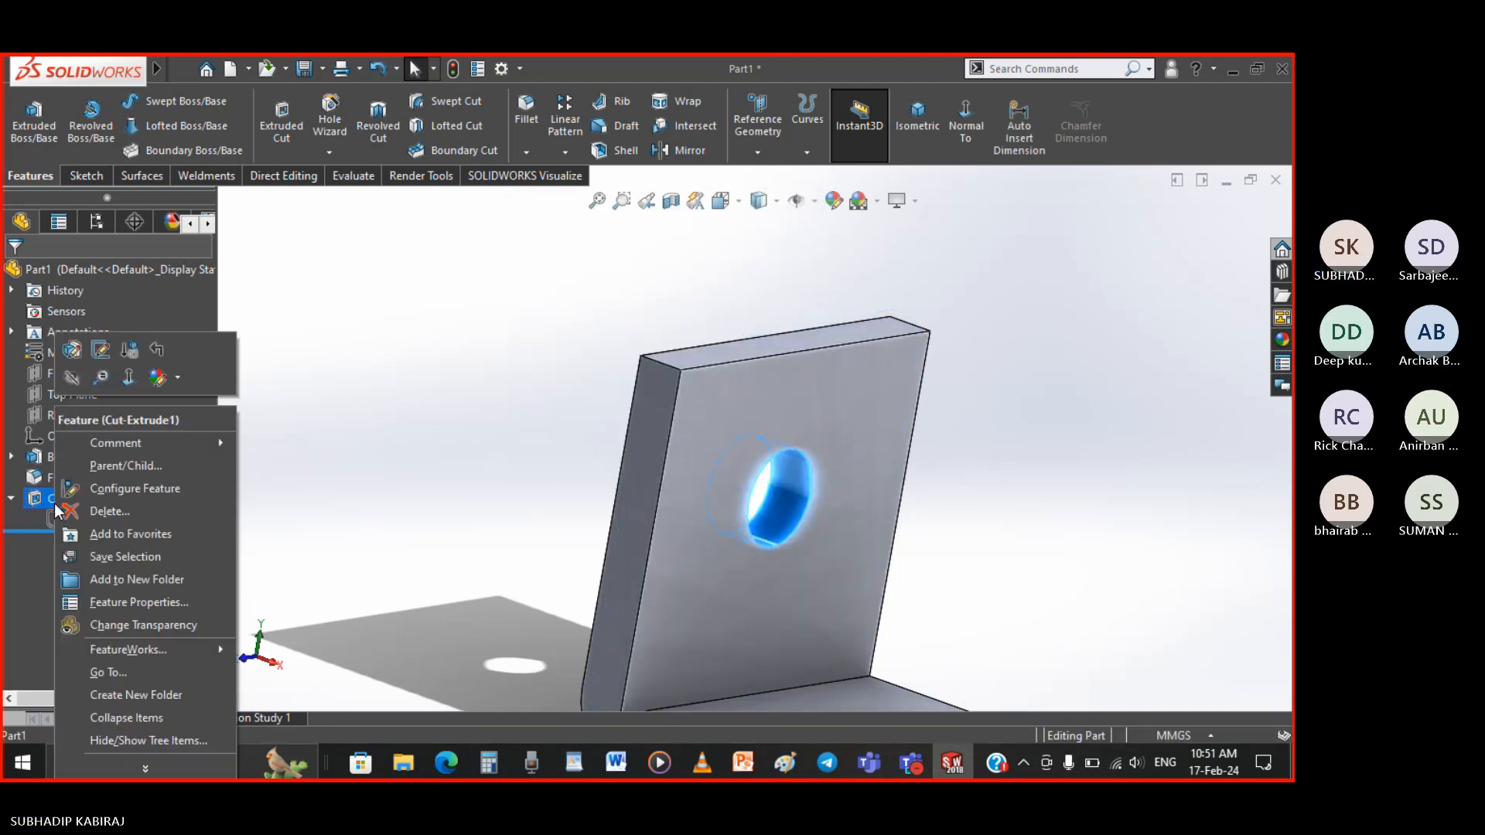
pyautogui.click(72, 352)
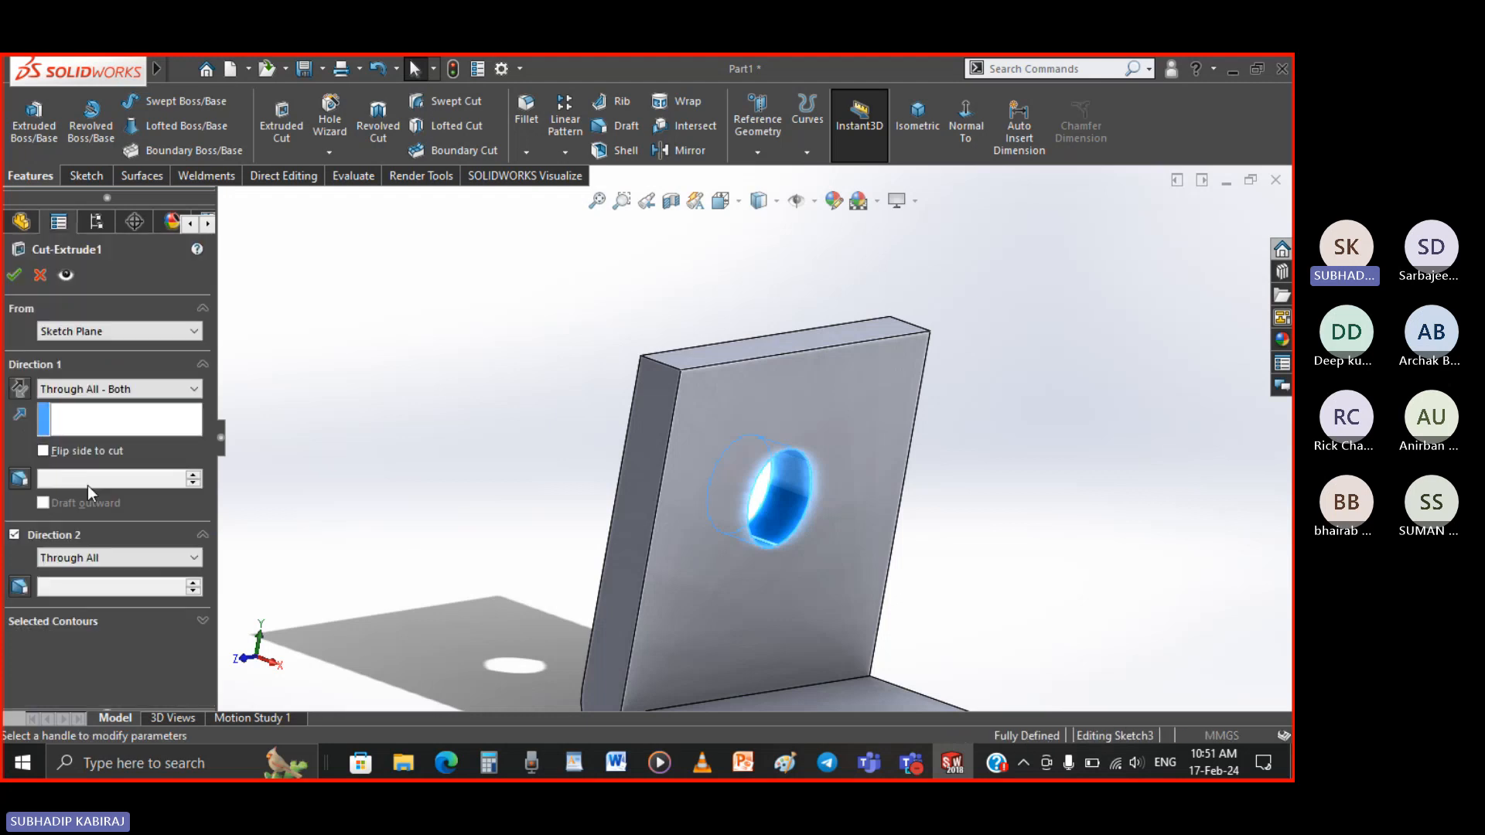
pyautogui.click(96, 390)
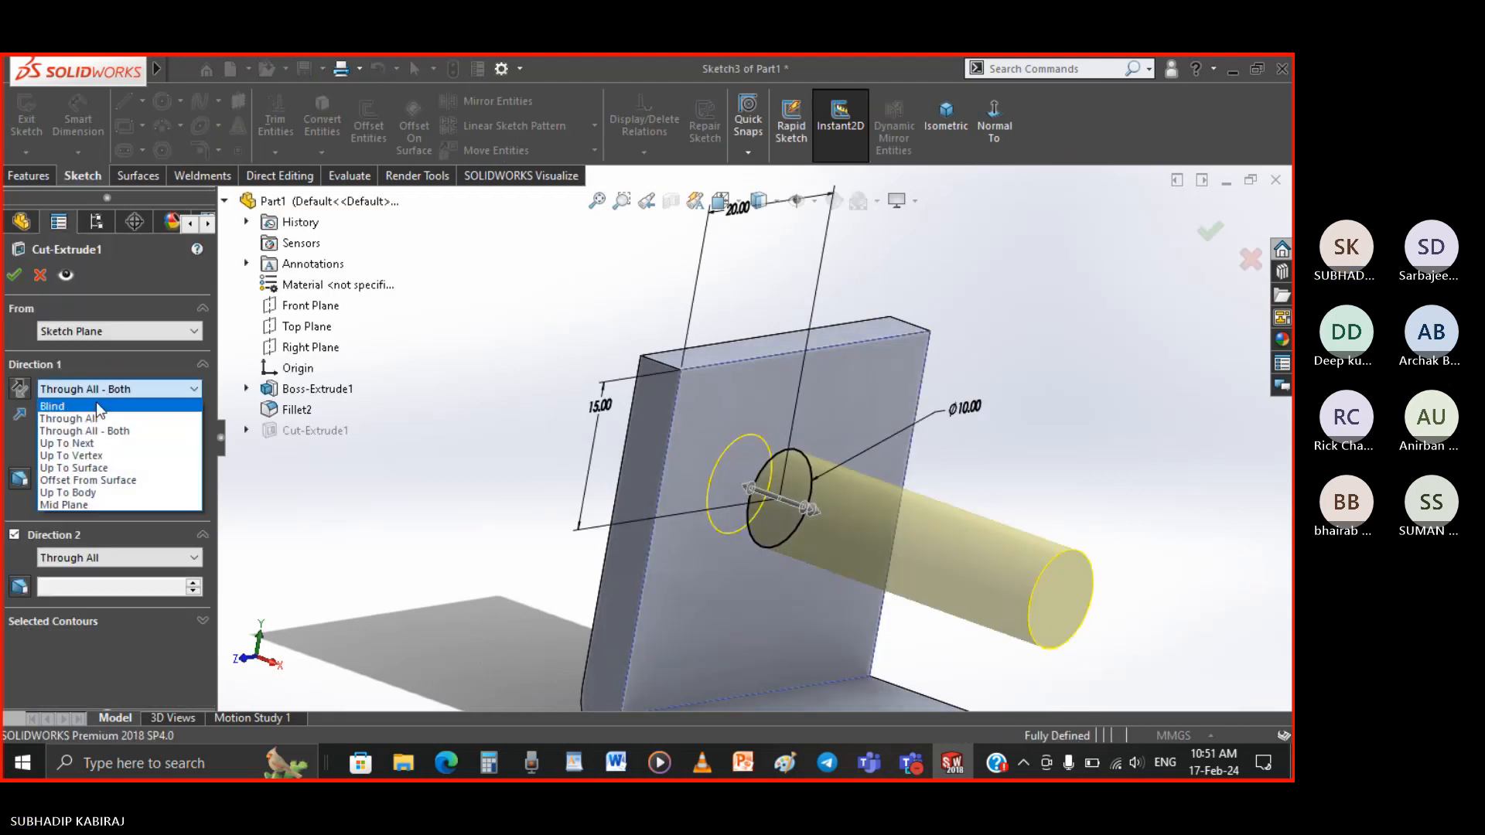
pyautogui.click(95, 404)
pyautogui.click(113, 390)
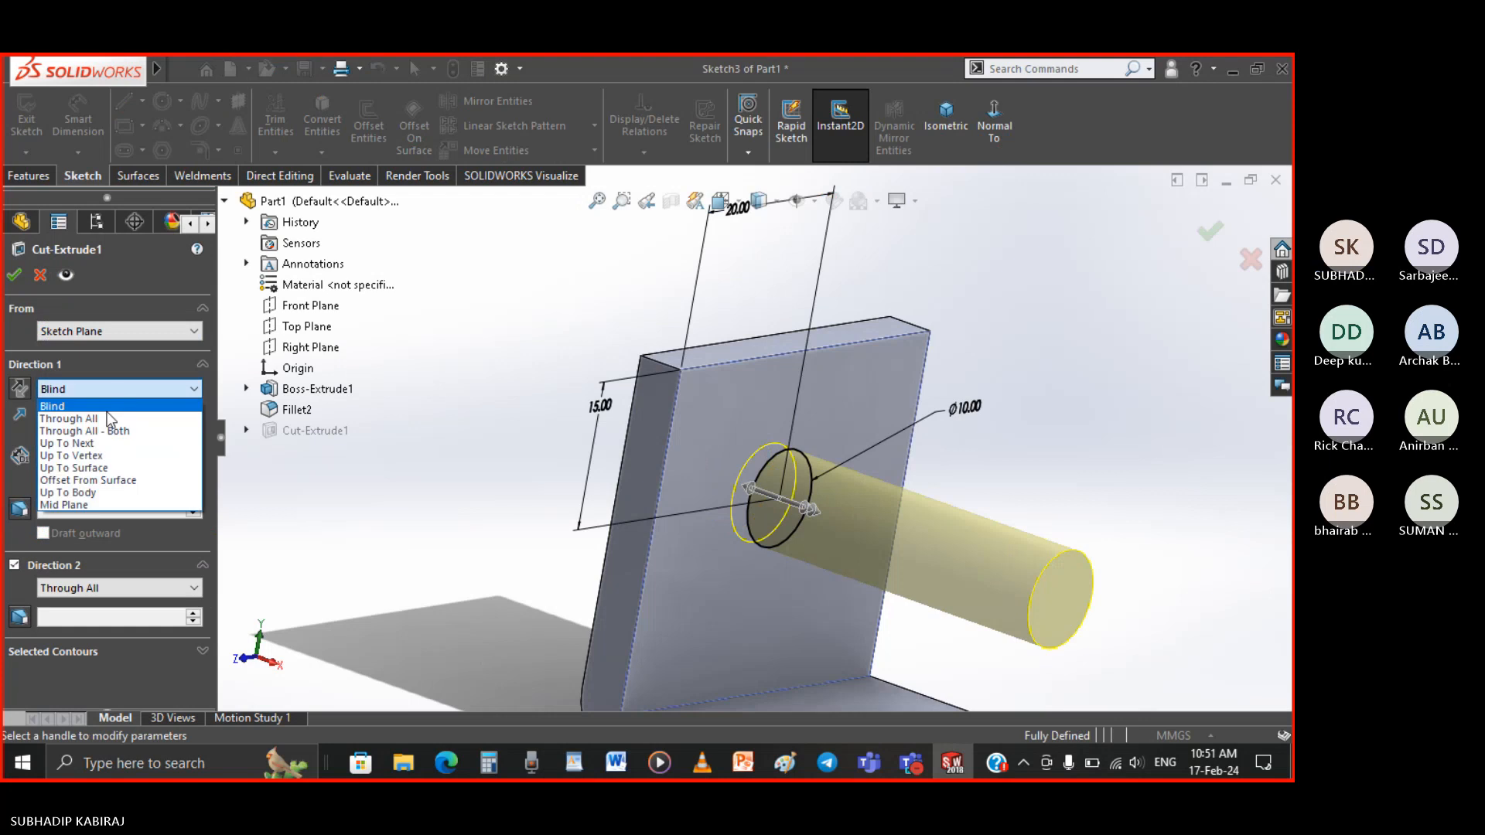
pyautogui.click(103, 420)
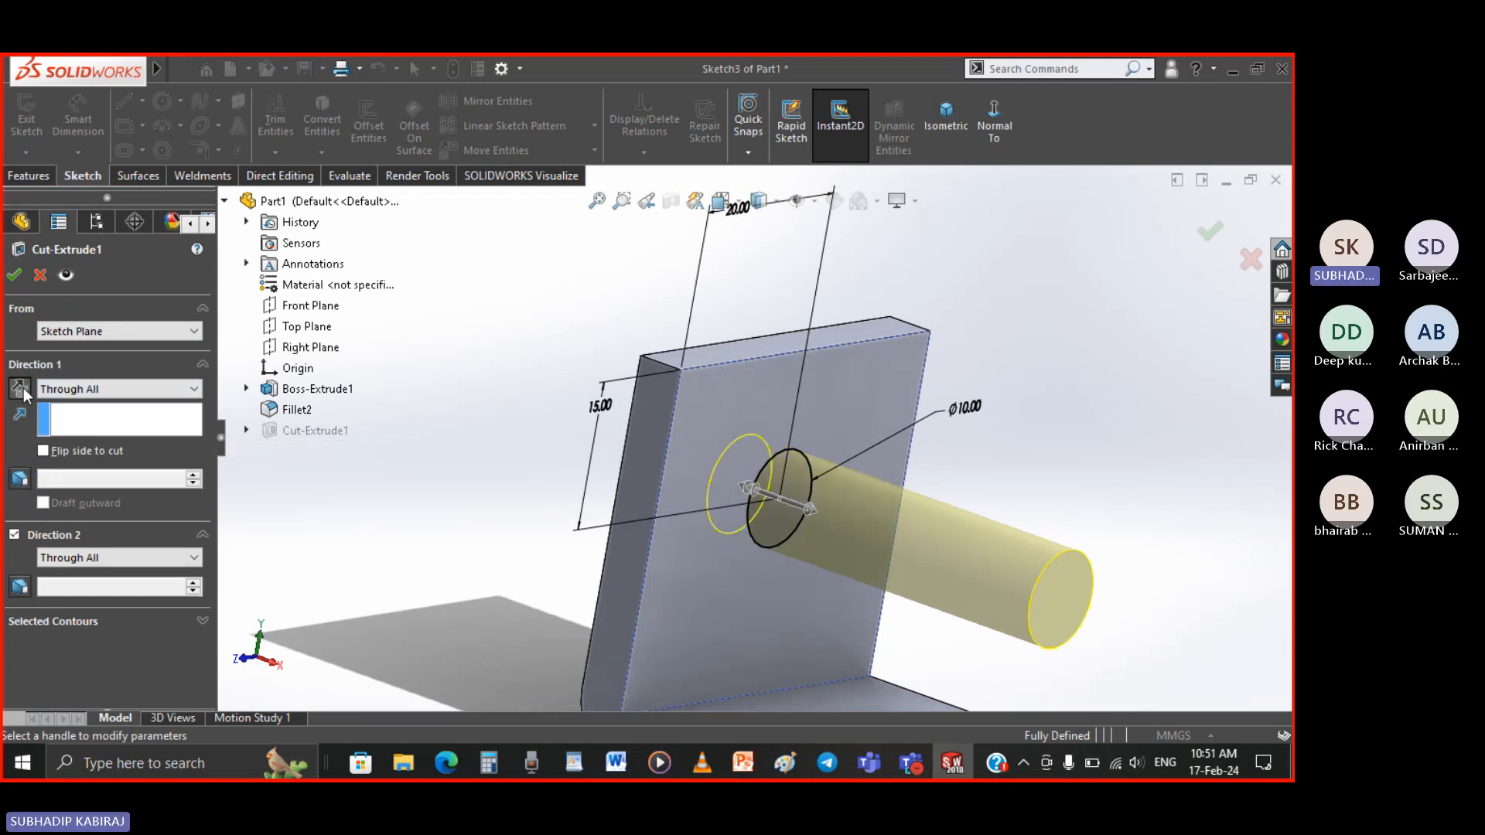
pyautogui.click(14, 535)
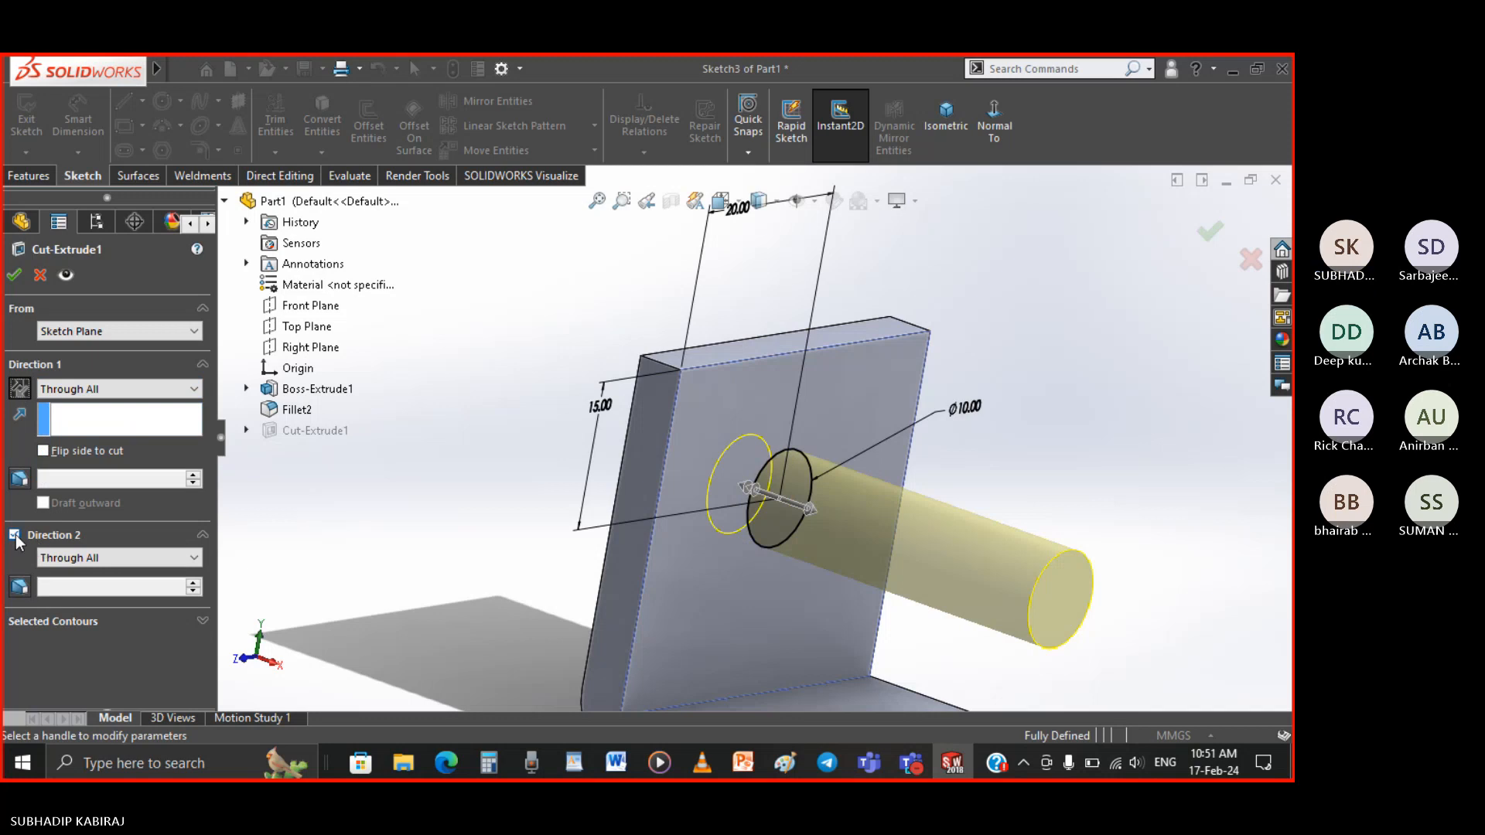
pyautogui.click(20, 389)
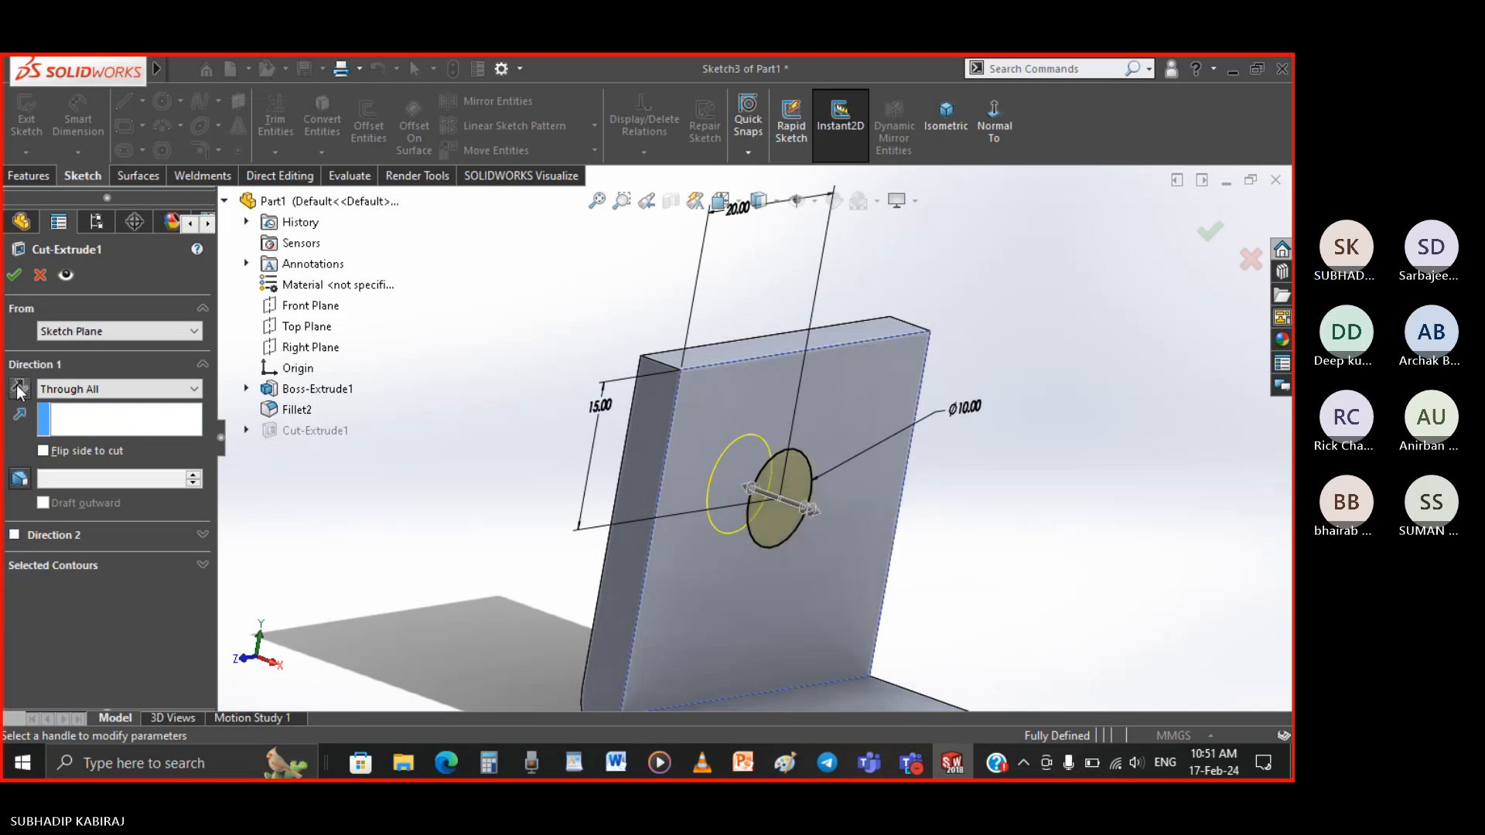
pyautogui.moveTo(331, 513)
pyautogui.mouseDown(button='middle')
pyautogui.moveTo(444, 521)
pyautogui.moveTo(401, 515)
pyautogui.mouseUp(button='middle')
pyautogui.press('Return')
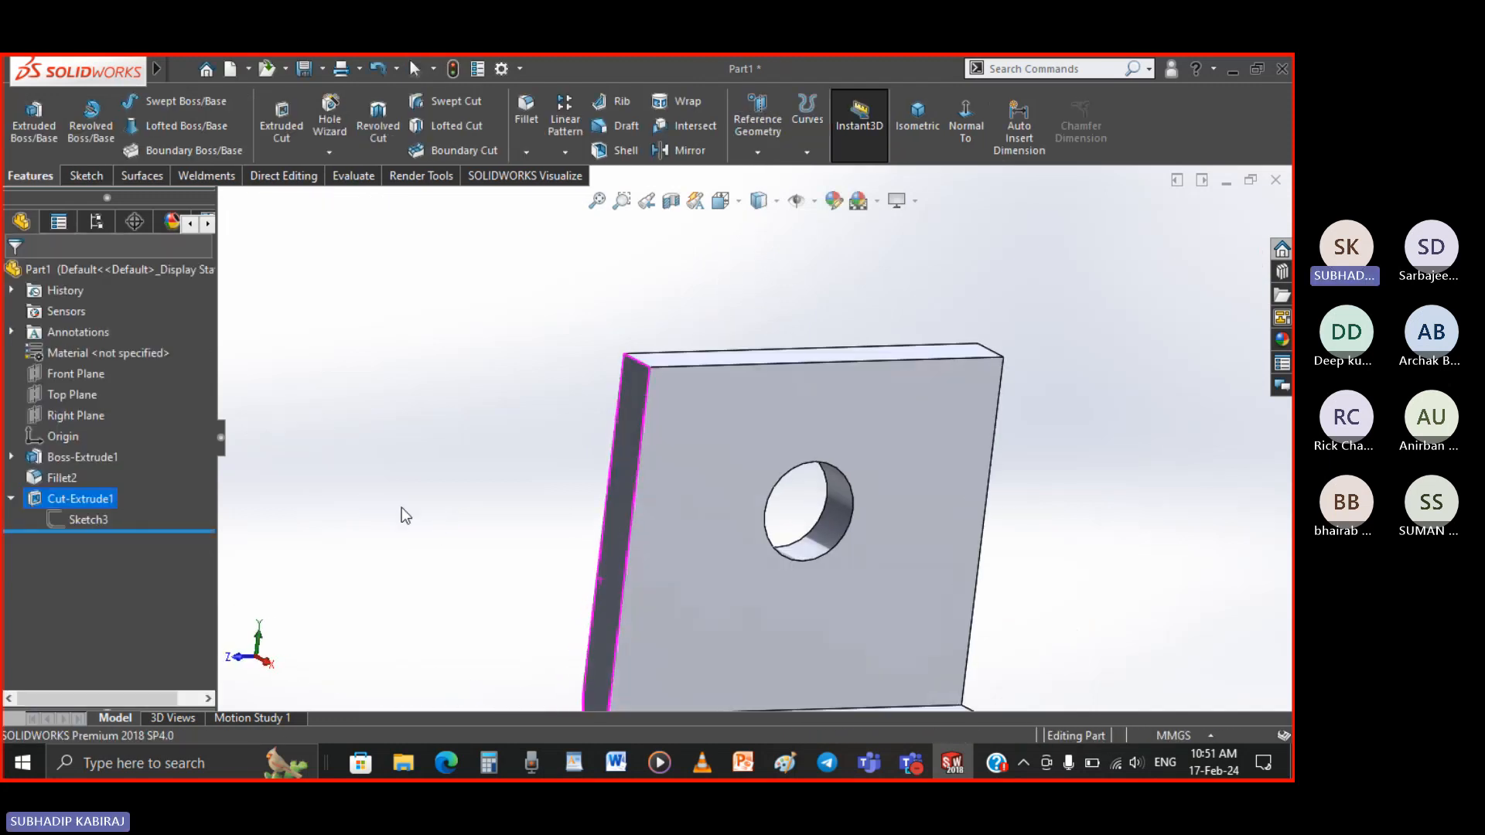
# Start a new sketch on the upper face of the horizontal base plate and view it face-on
pyautogui.scroll(5, 401, 508)
pyautogui.scroll(-3, 847, 560)
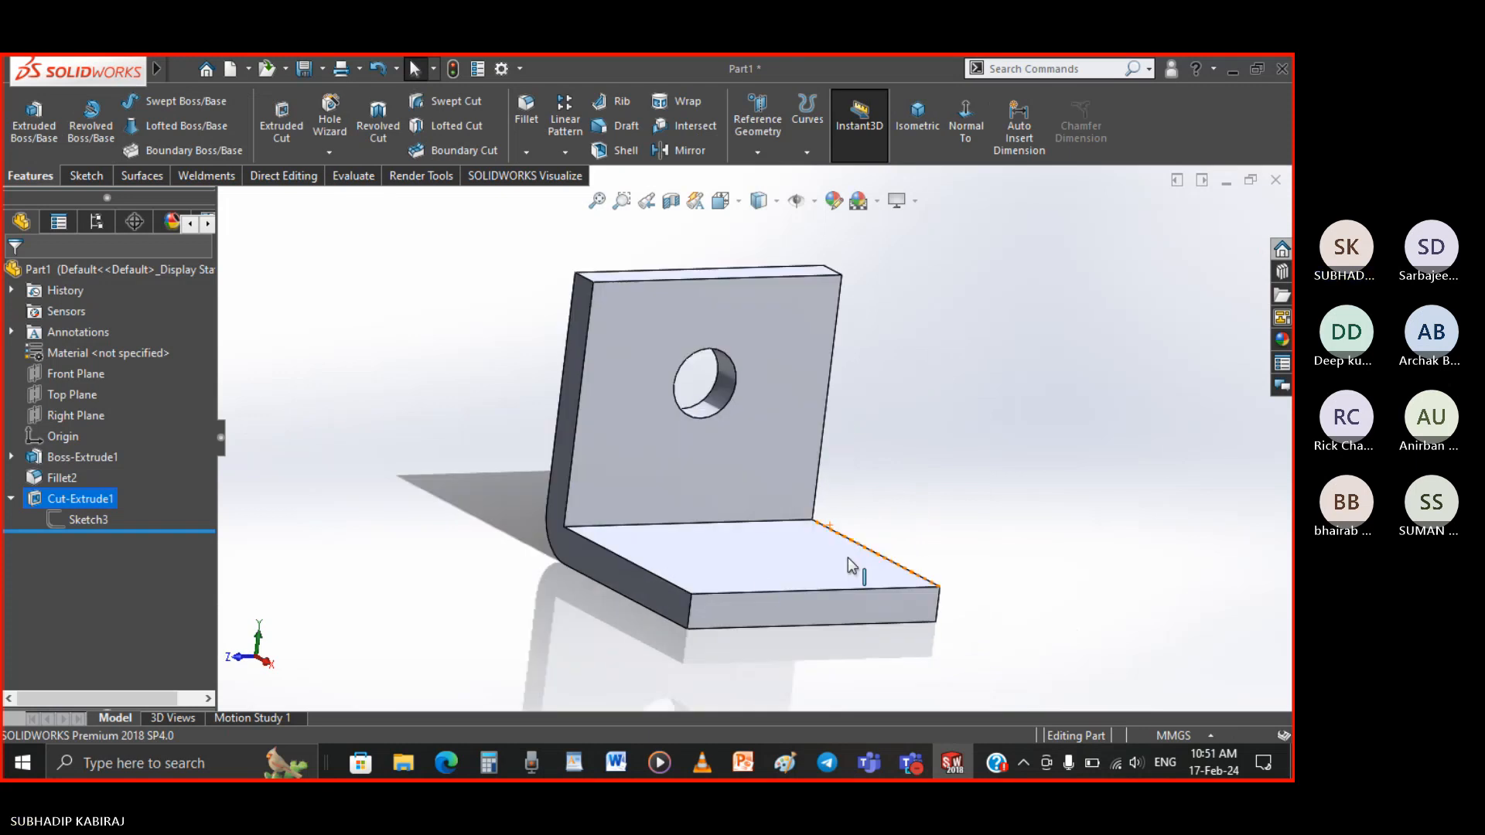
pyautogui.click(760, 580)
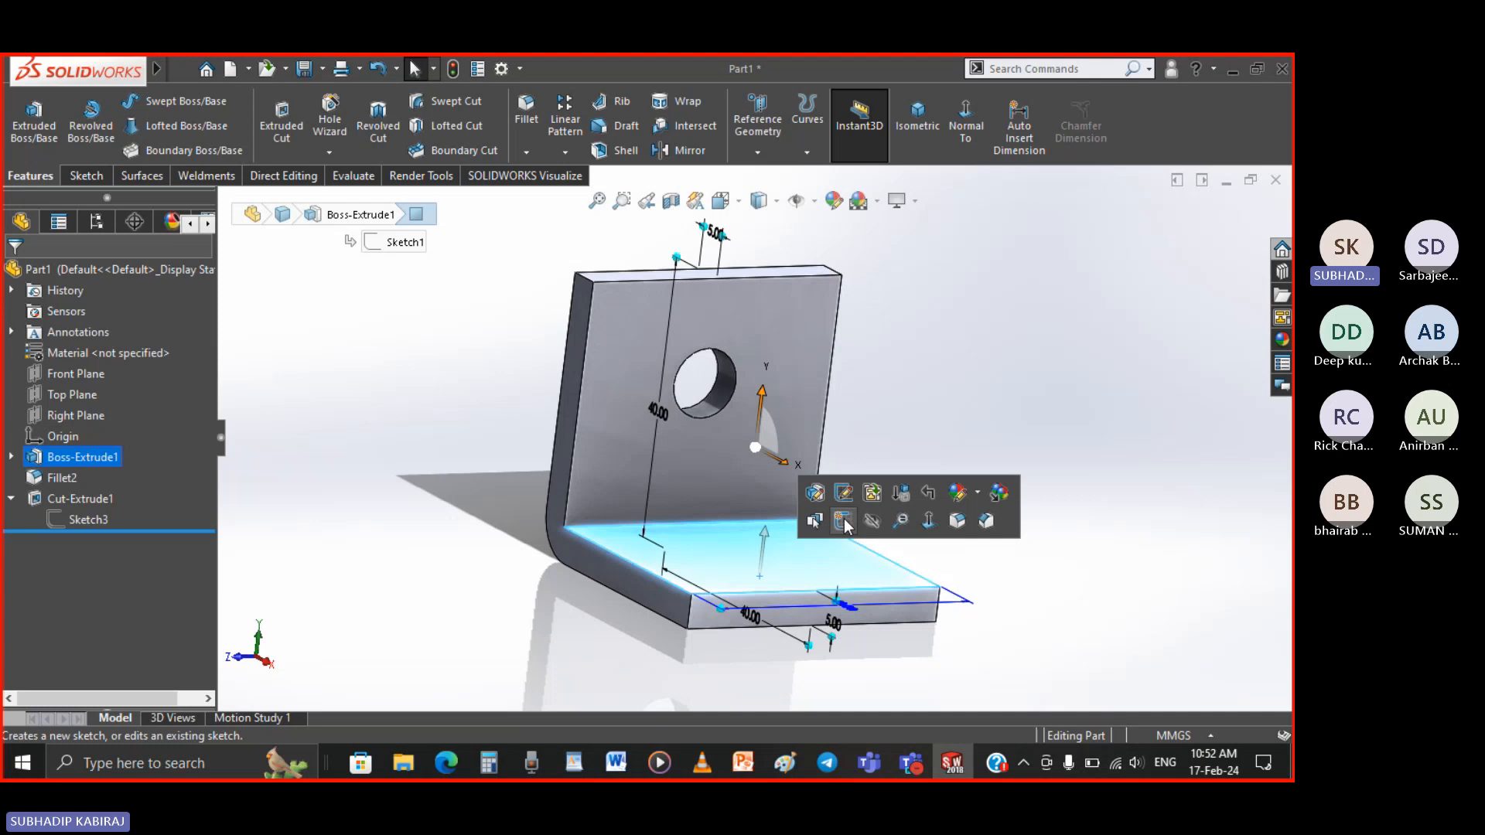
pyautogui.click(386, 514)
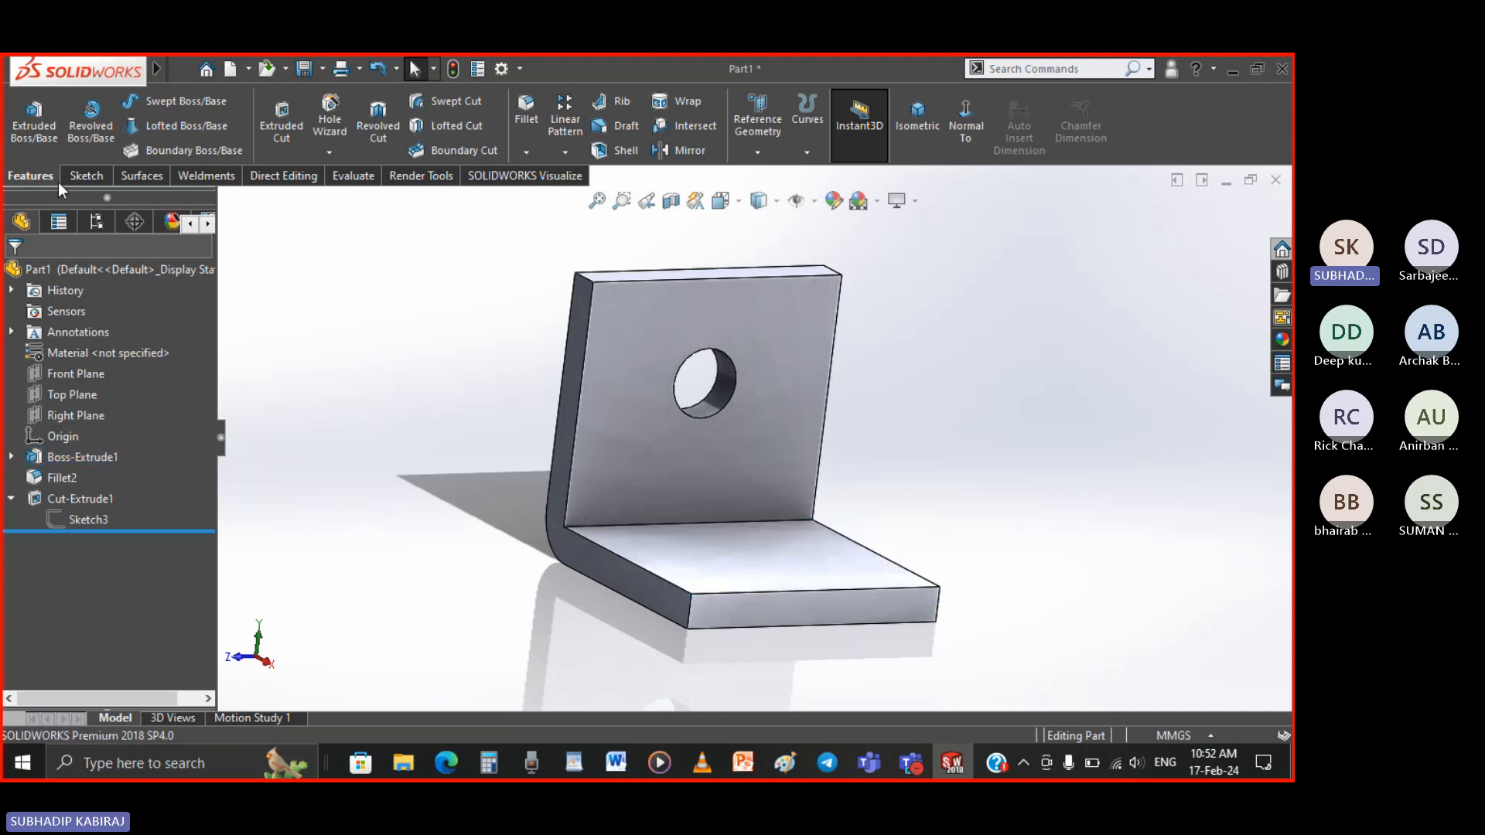
pyautogui.click(84, 176)
pyautogui.click(26, 112)
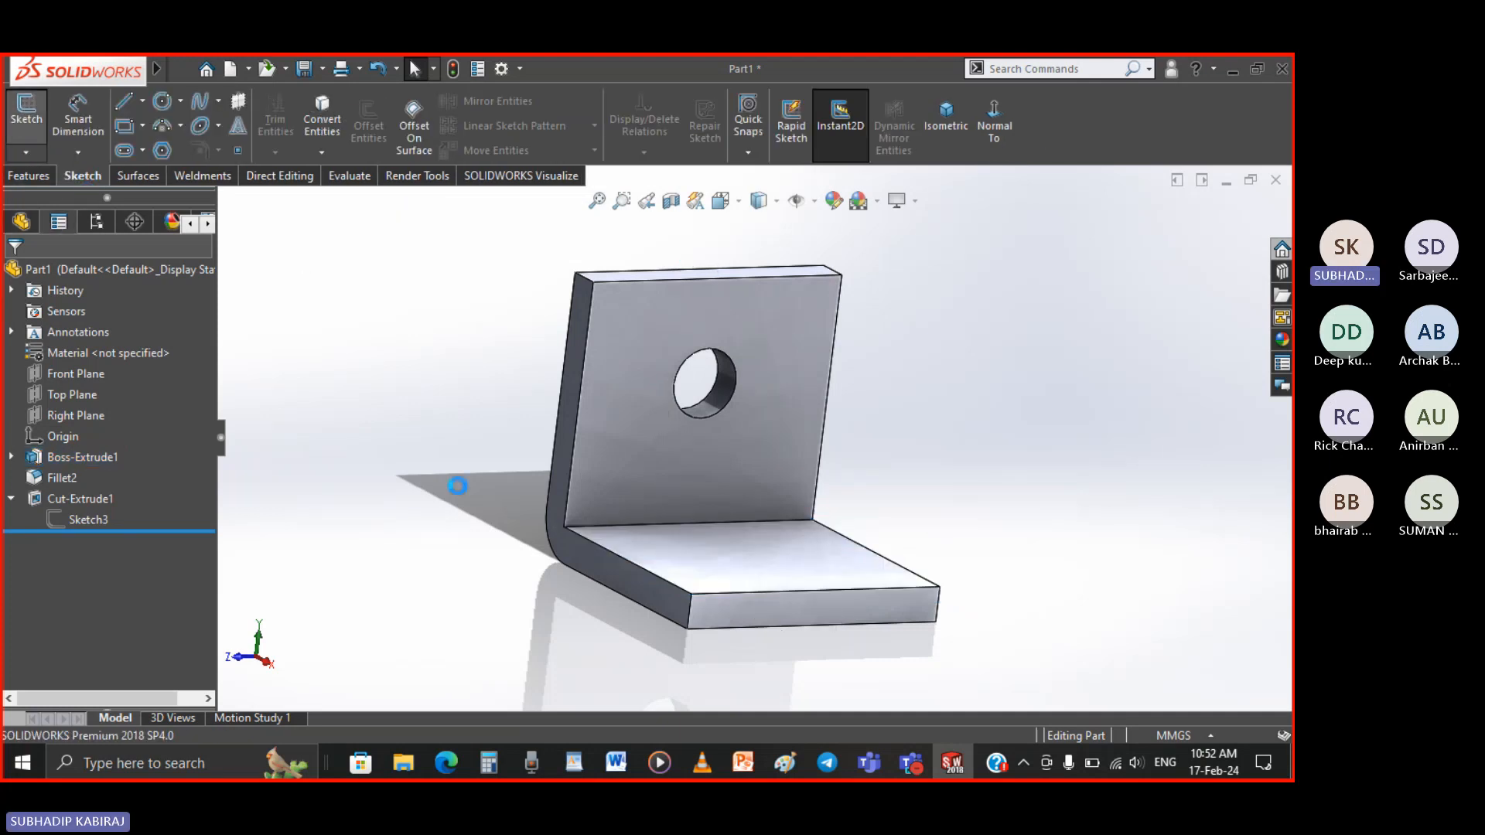
pyautogui.click(739, 558)
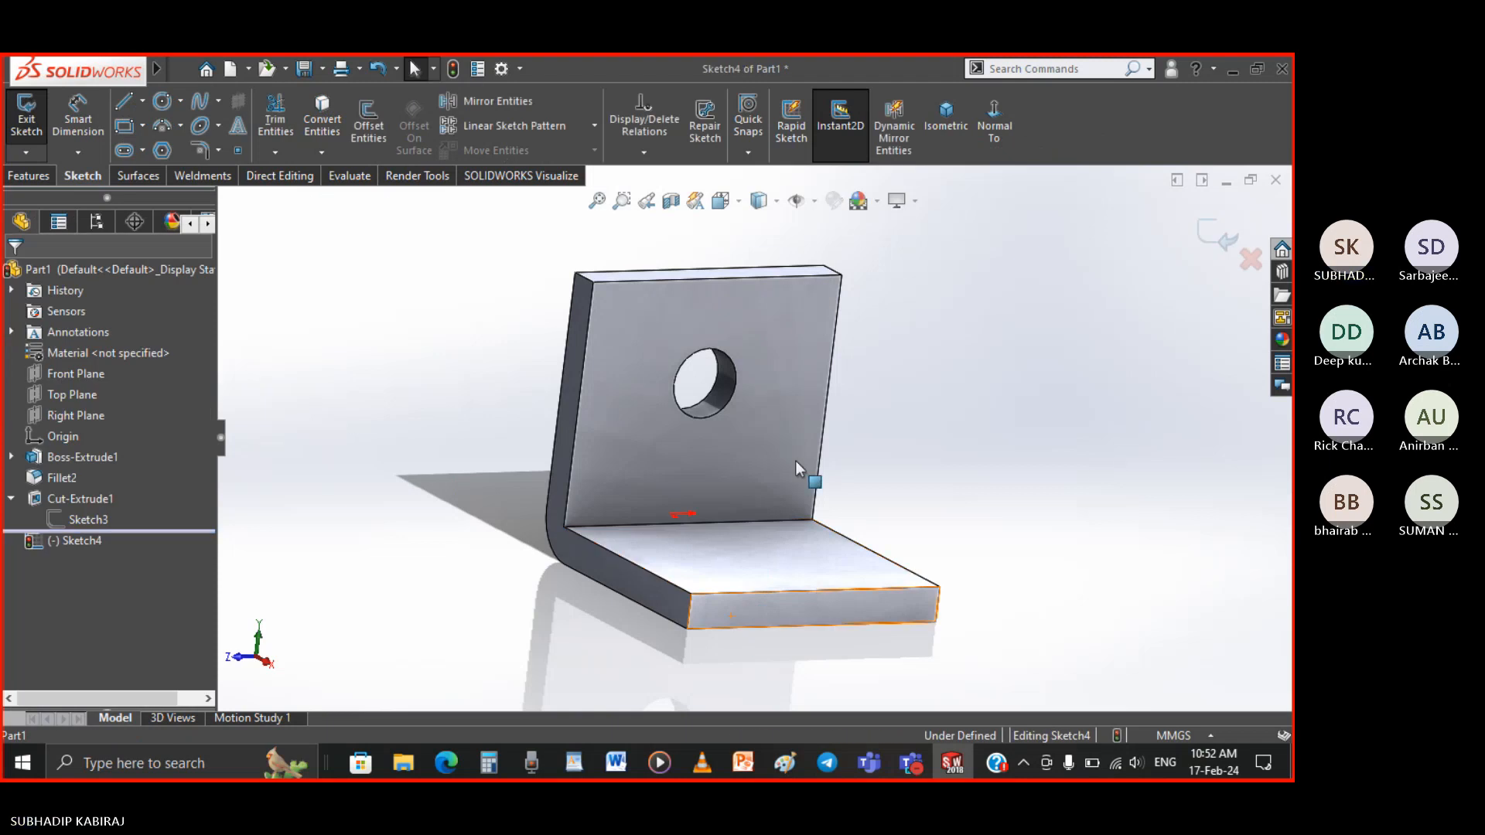
pyautogui.click(996, 124)
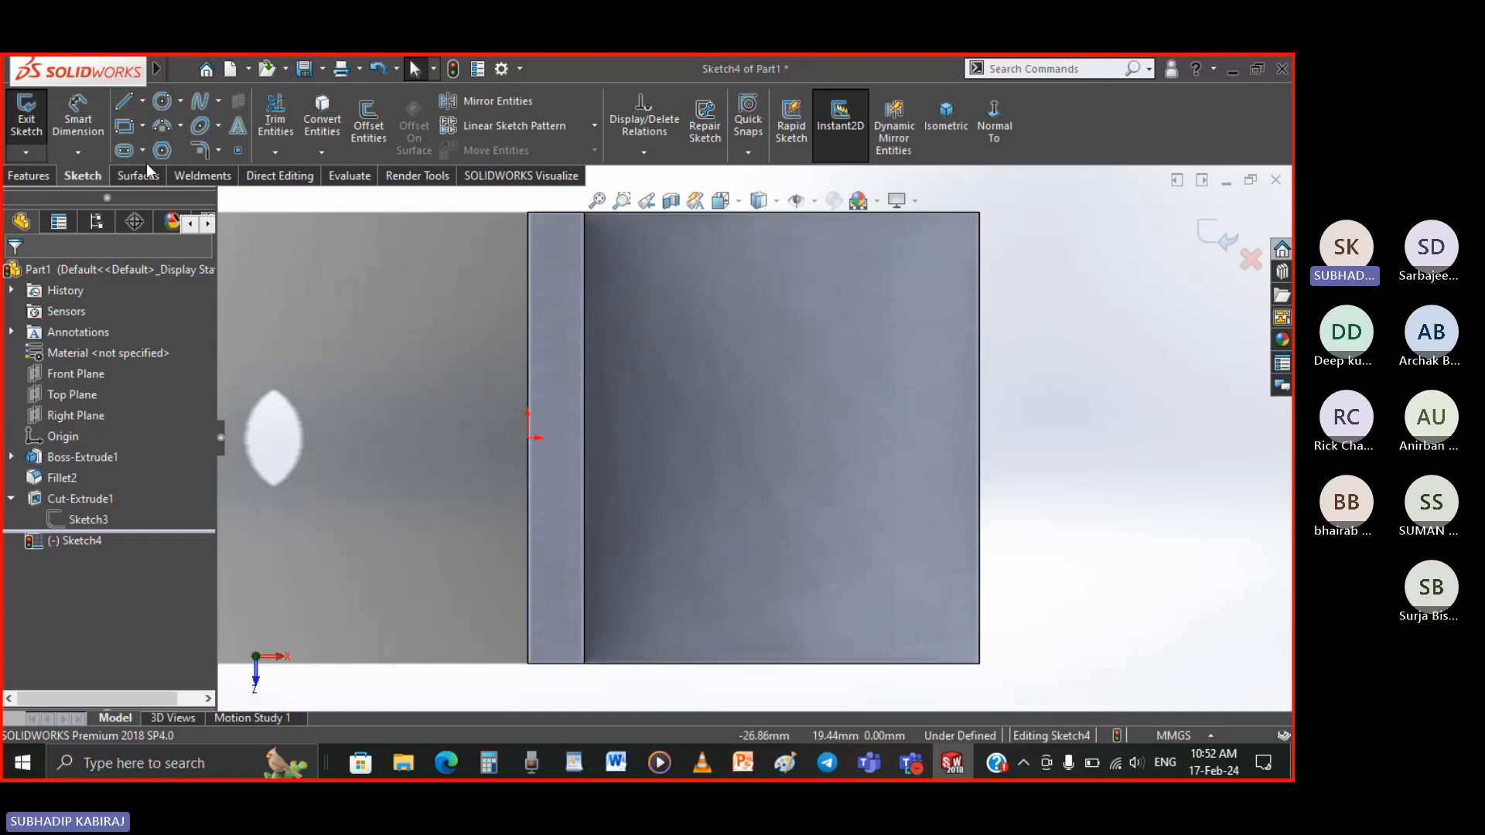
# Sketch two small circles one above the other on the base plate face, the upper one about 3.5 mm in diameter
pyautogui.click(165, 103)
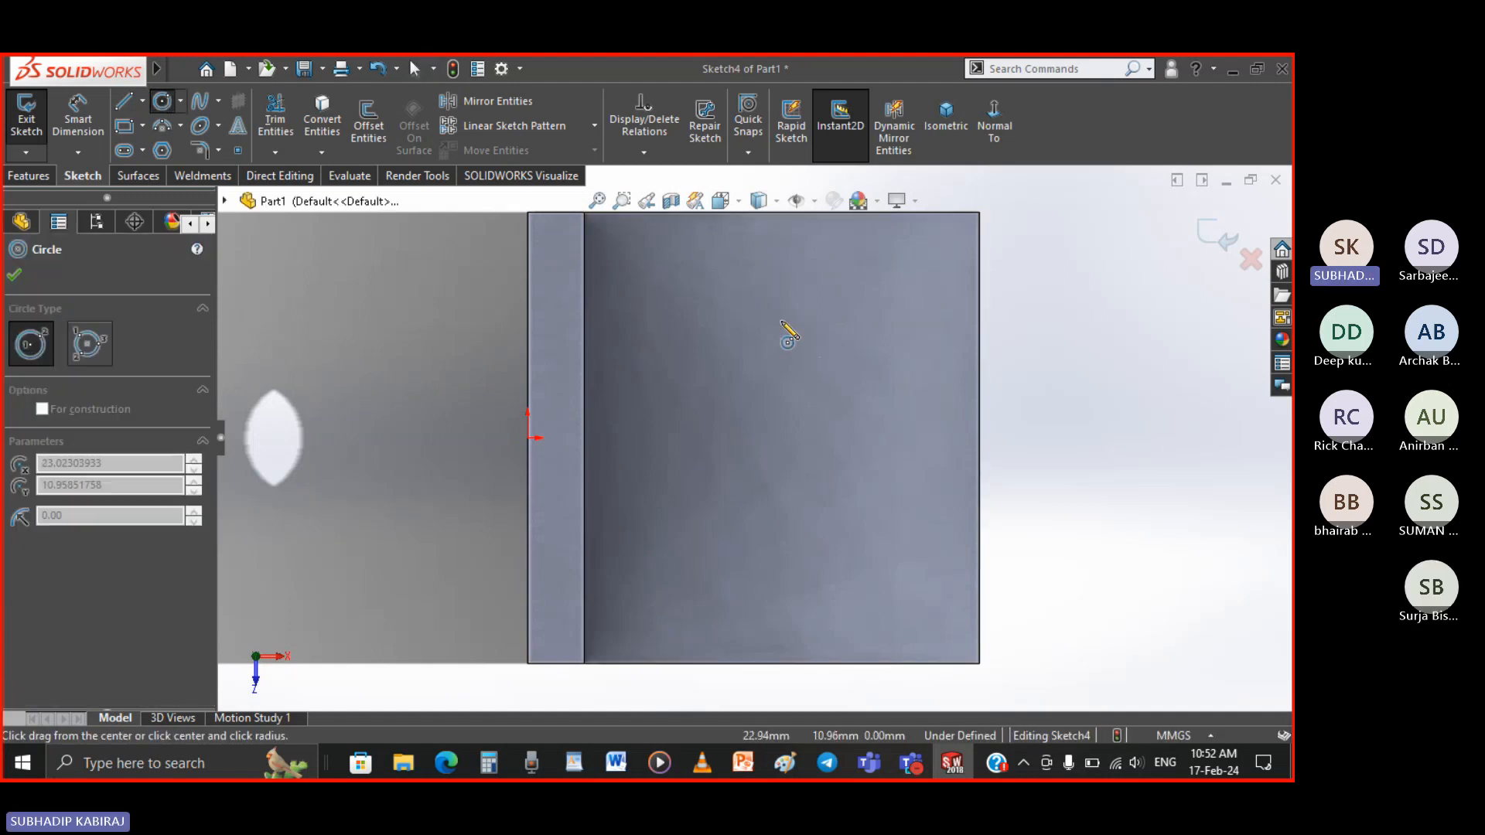
pyautogui.click(787, 313)
pyautogui.click(788, 333)
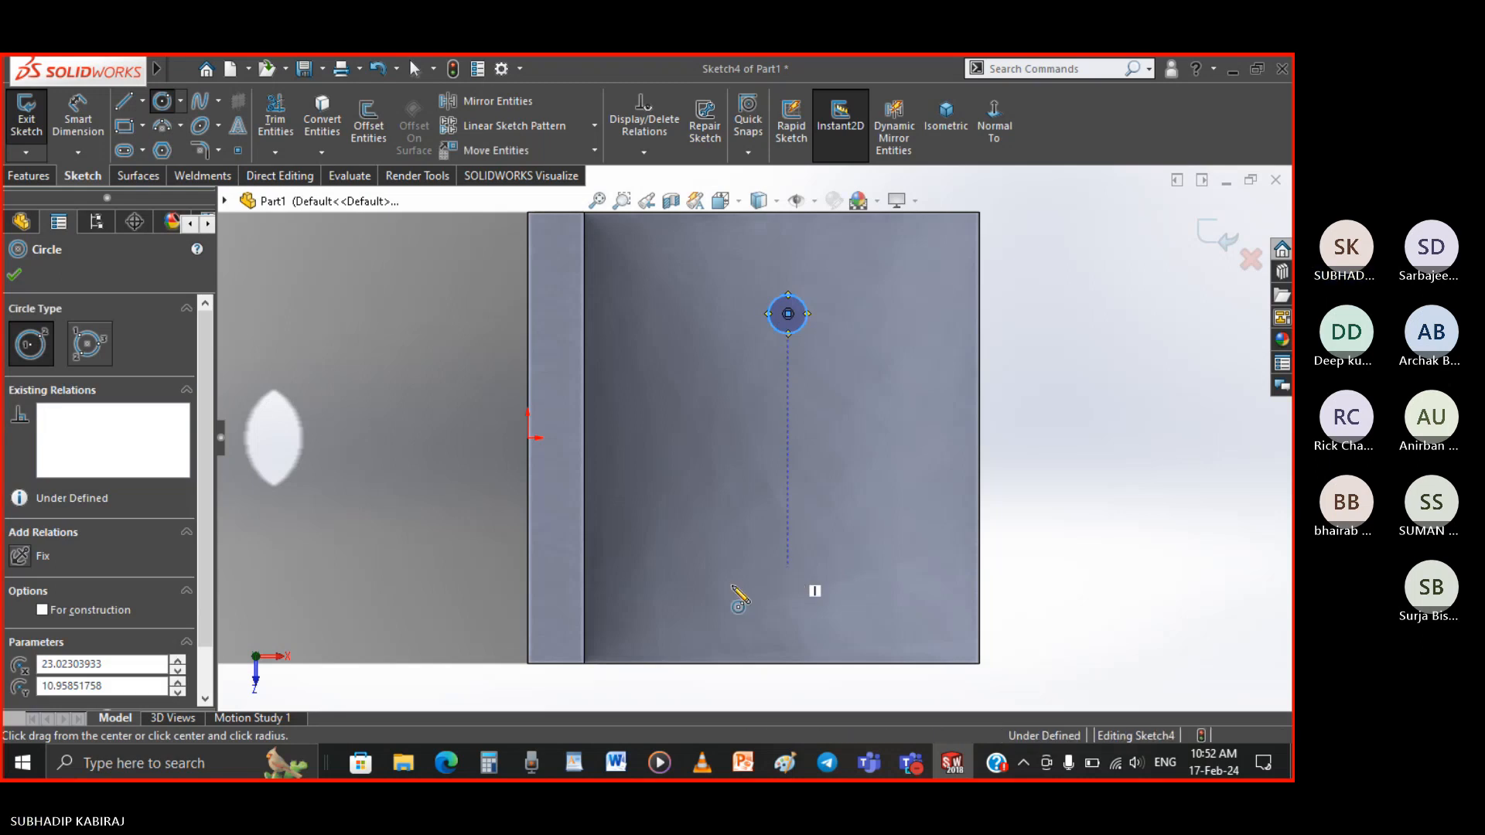
pyautogui.click(787, 567)
pyautogui.click(813, 567)
pyautogui.press('Escape')
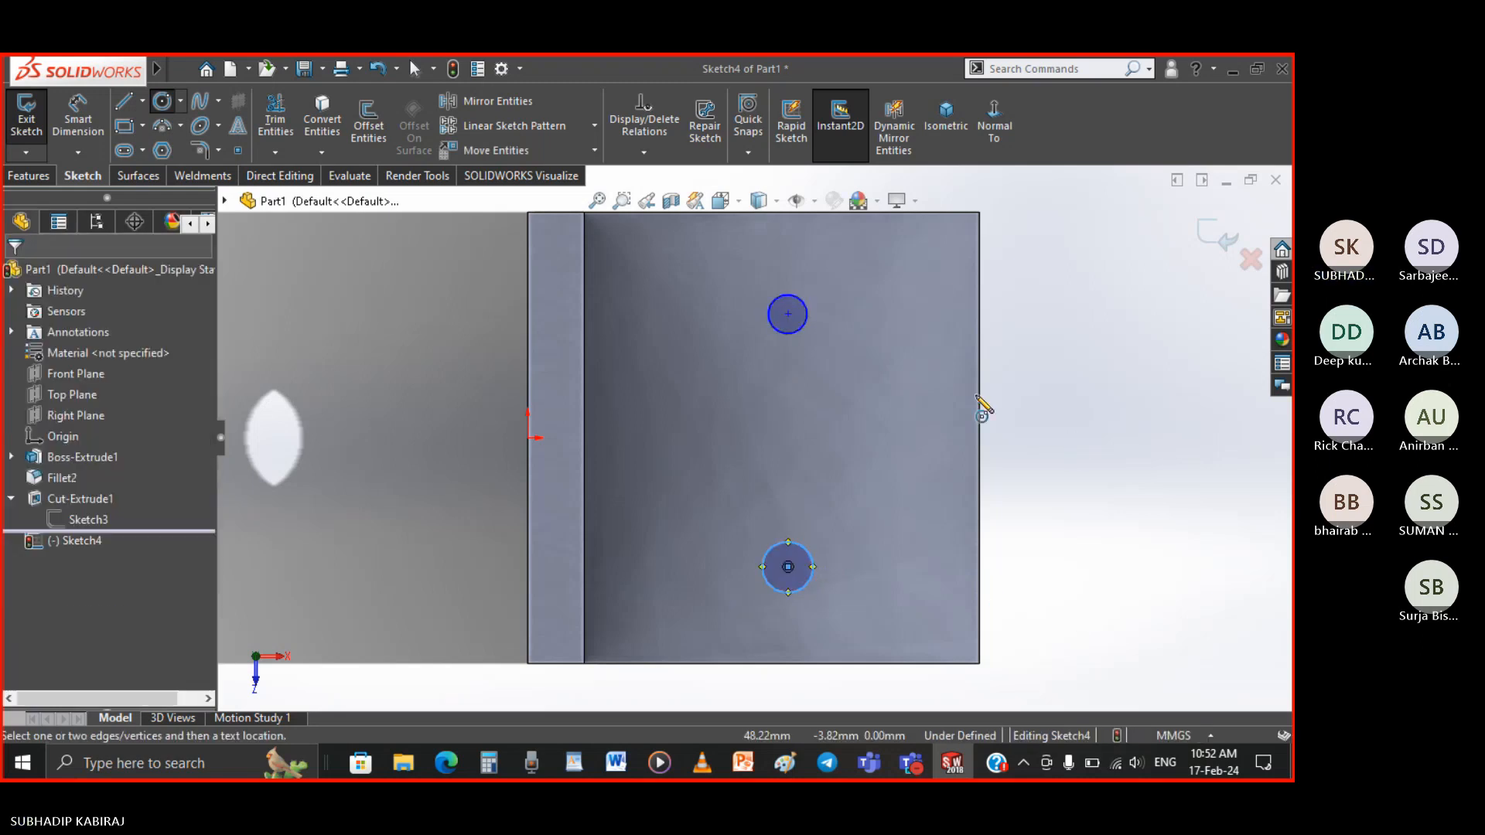
# Dimension the upper circle's diameter as 5 mm
pyautogui.click(806, 309)
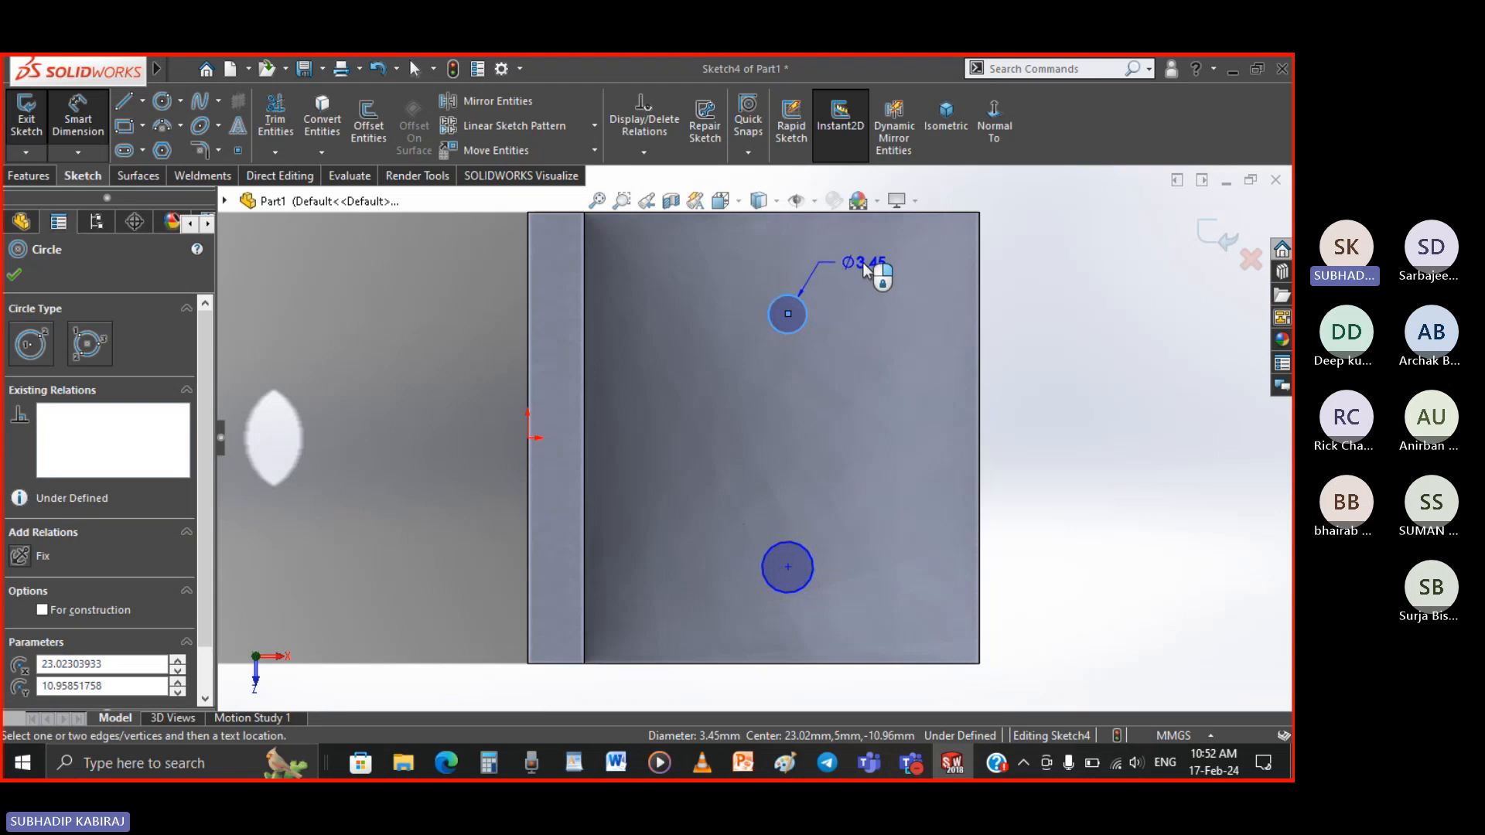
pyautogui.click(863, 263)
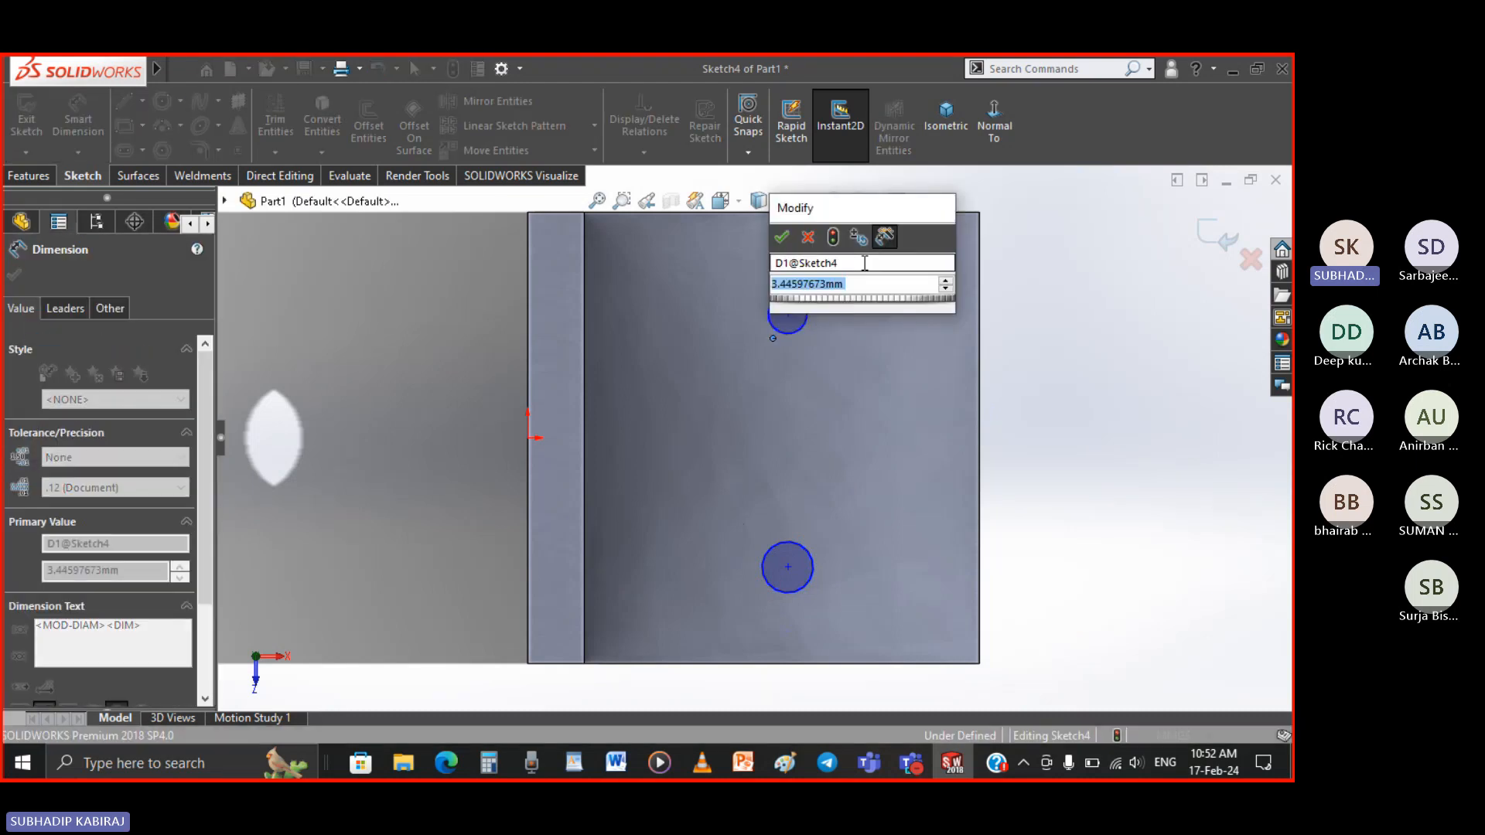
pyautogui.write('5')
pyautogui.press('Return')
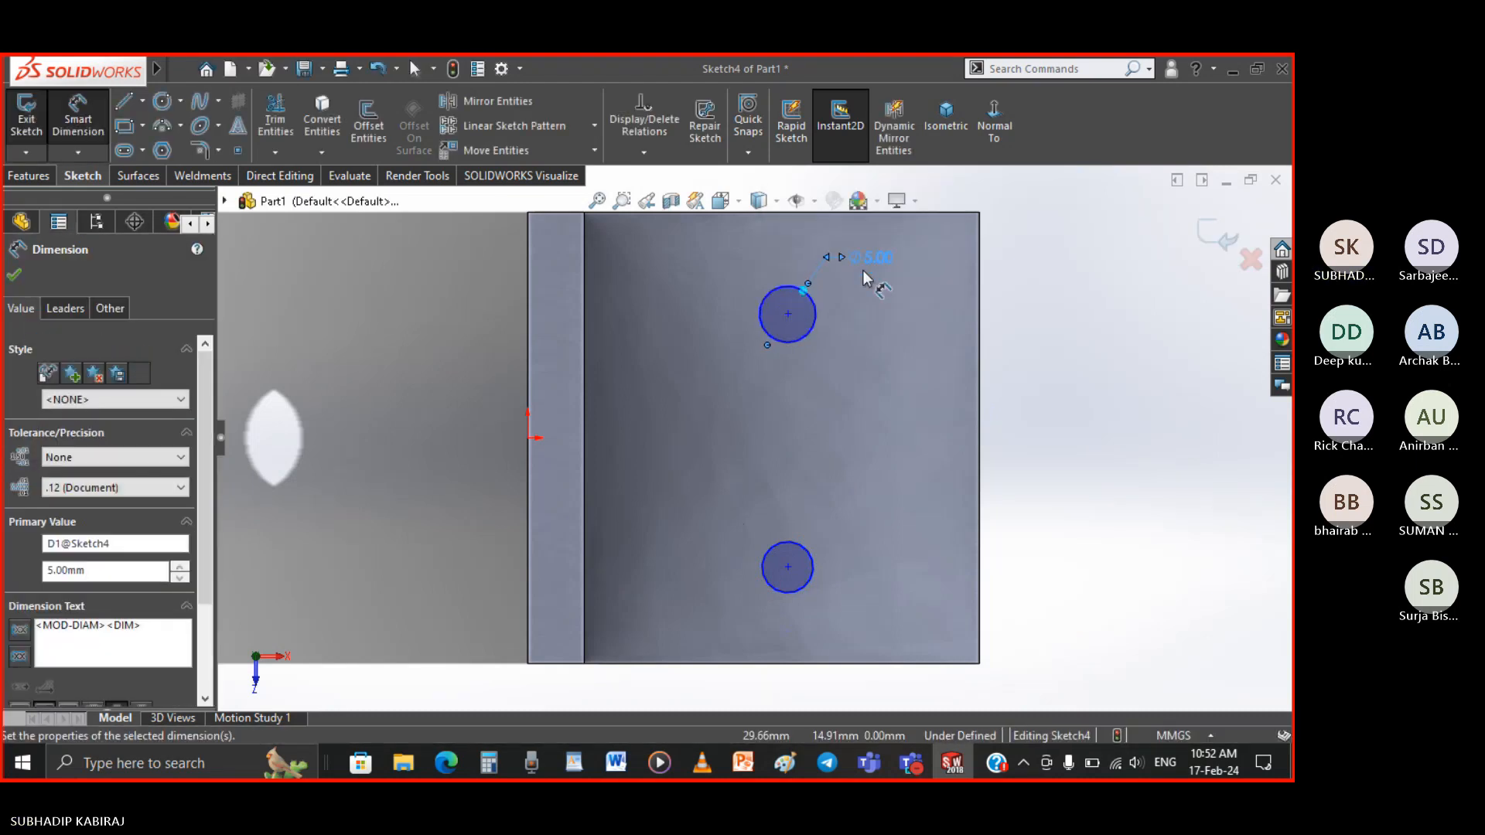
# Dimension the upper circle's centre 20 mm from the upright plate's inner edge
pyautogui.click(788, 314)
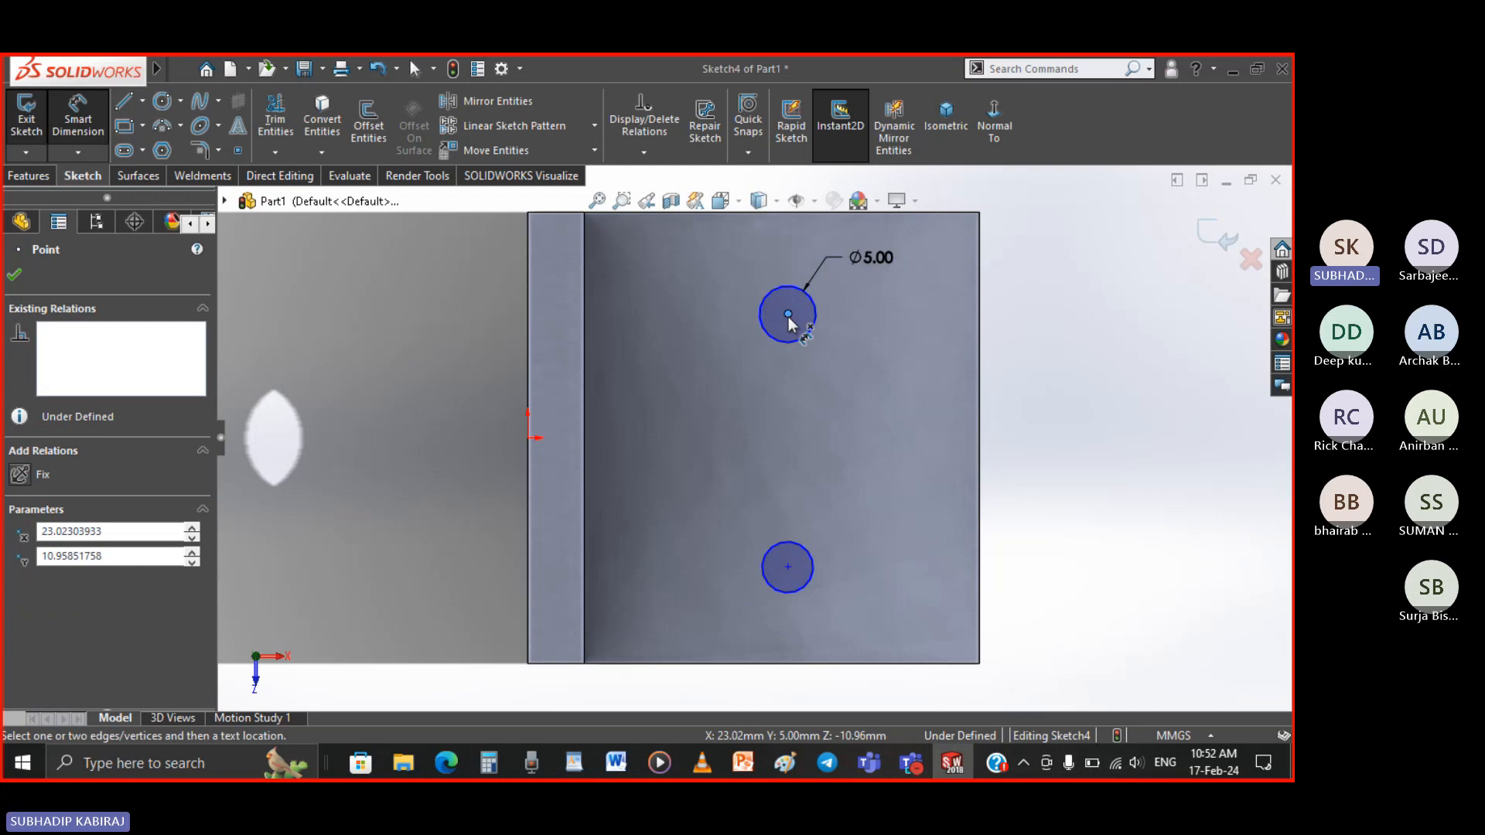
pyautogui.click(584, 375)
pyautogui.click(788, 313)
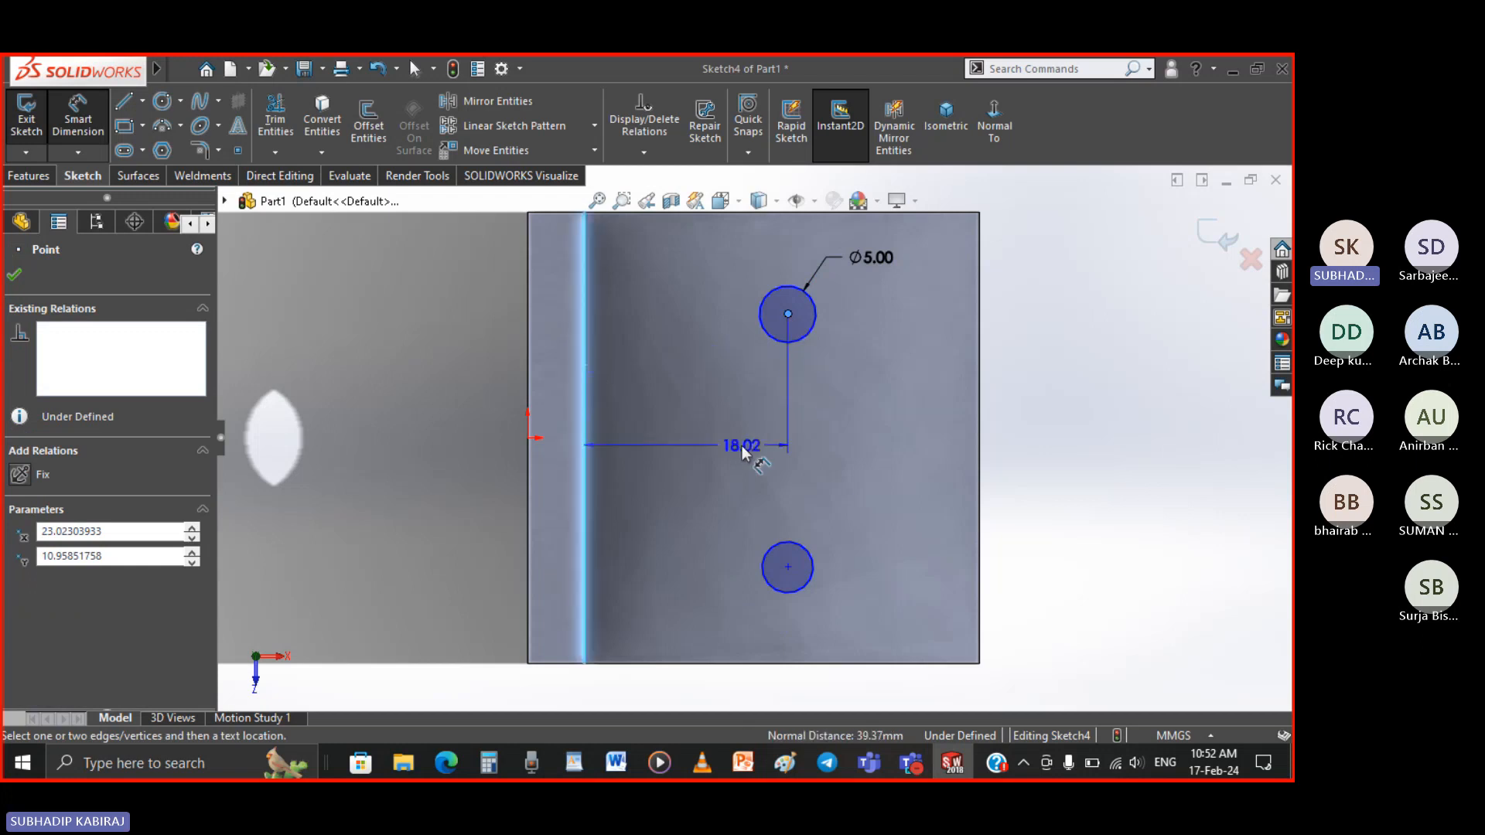
pyautogui.scroll(3, 755, 452)
pyautogui.click(719, 298)
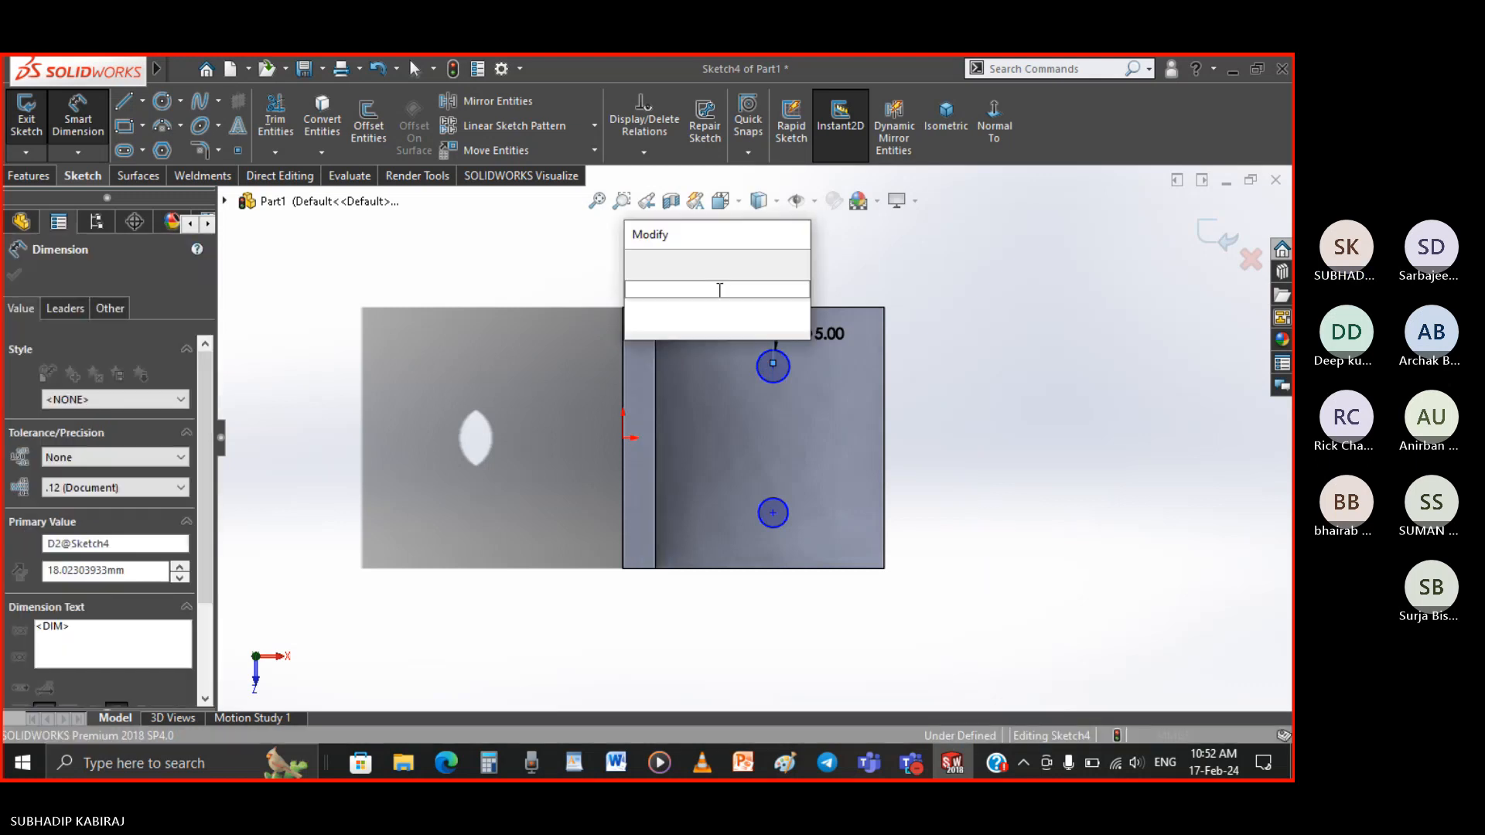
pyautogui.write('20')
pyautogui.press('Return')
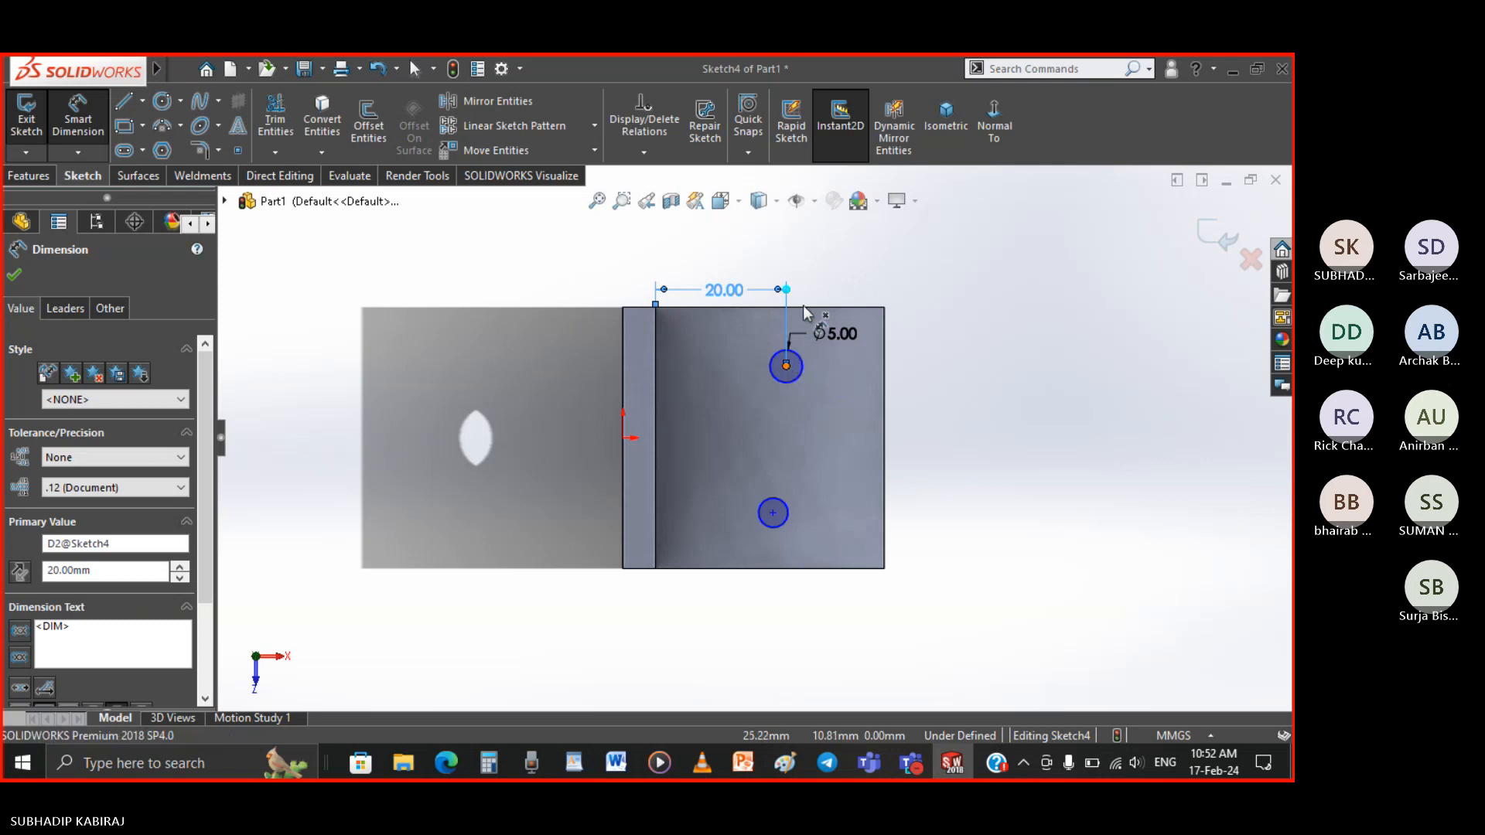
# Dimension the upper circle's centre 10 mm from the base plate's upper side edge
pyautogui.click(787, 366)
pyautogui.click(809, 307)
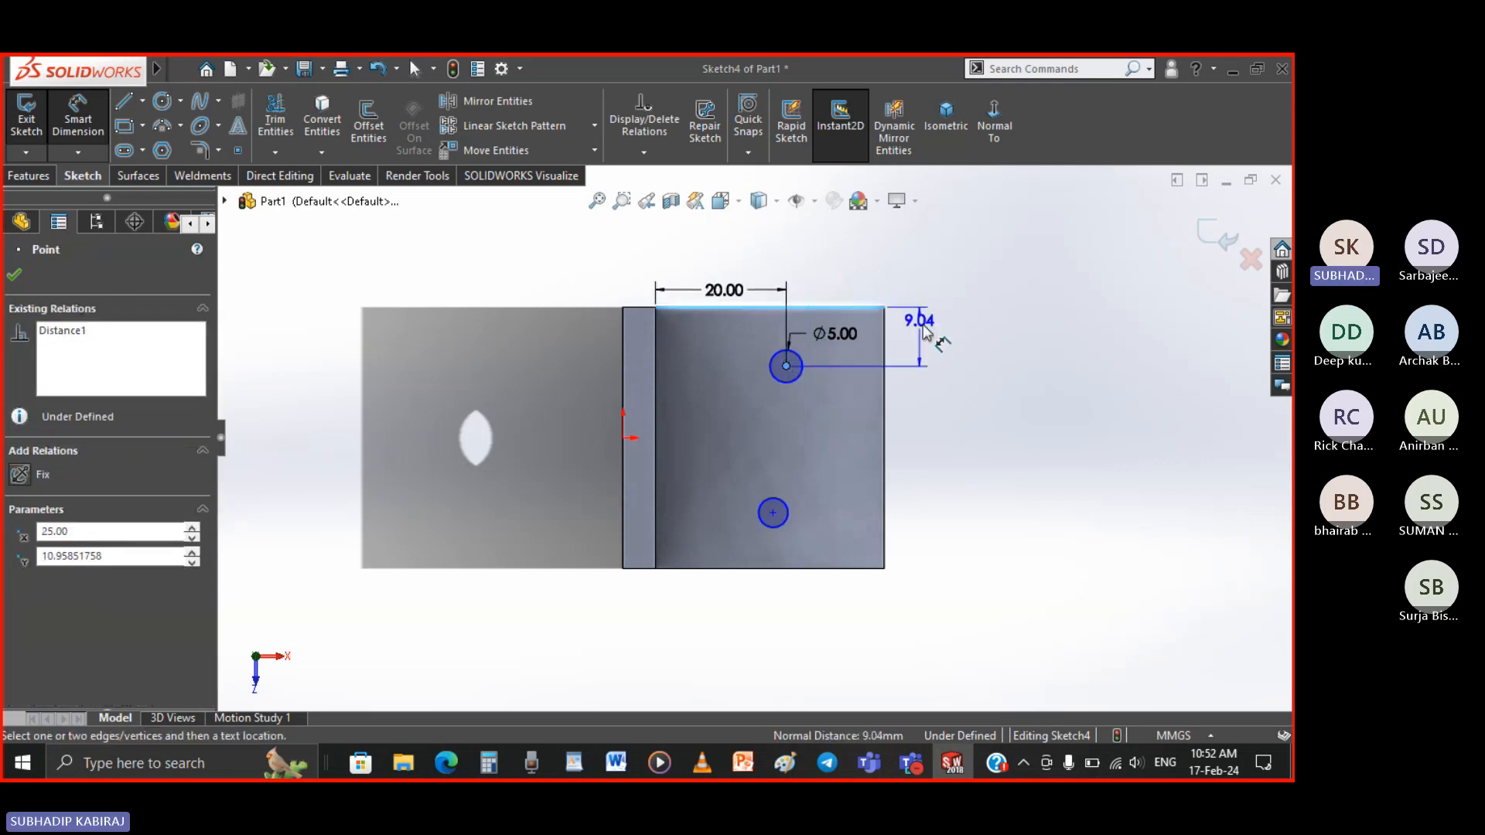
pyautogui.click(923, 326)
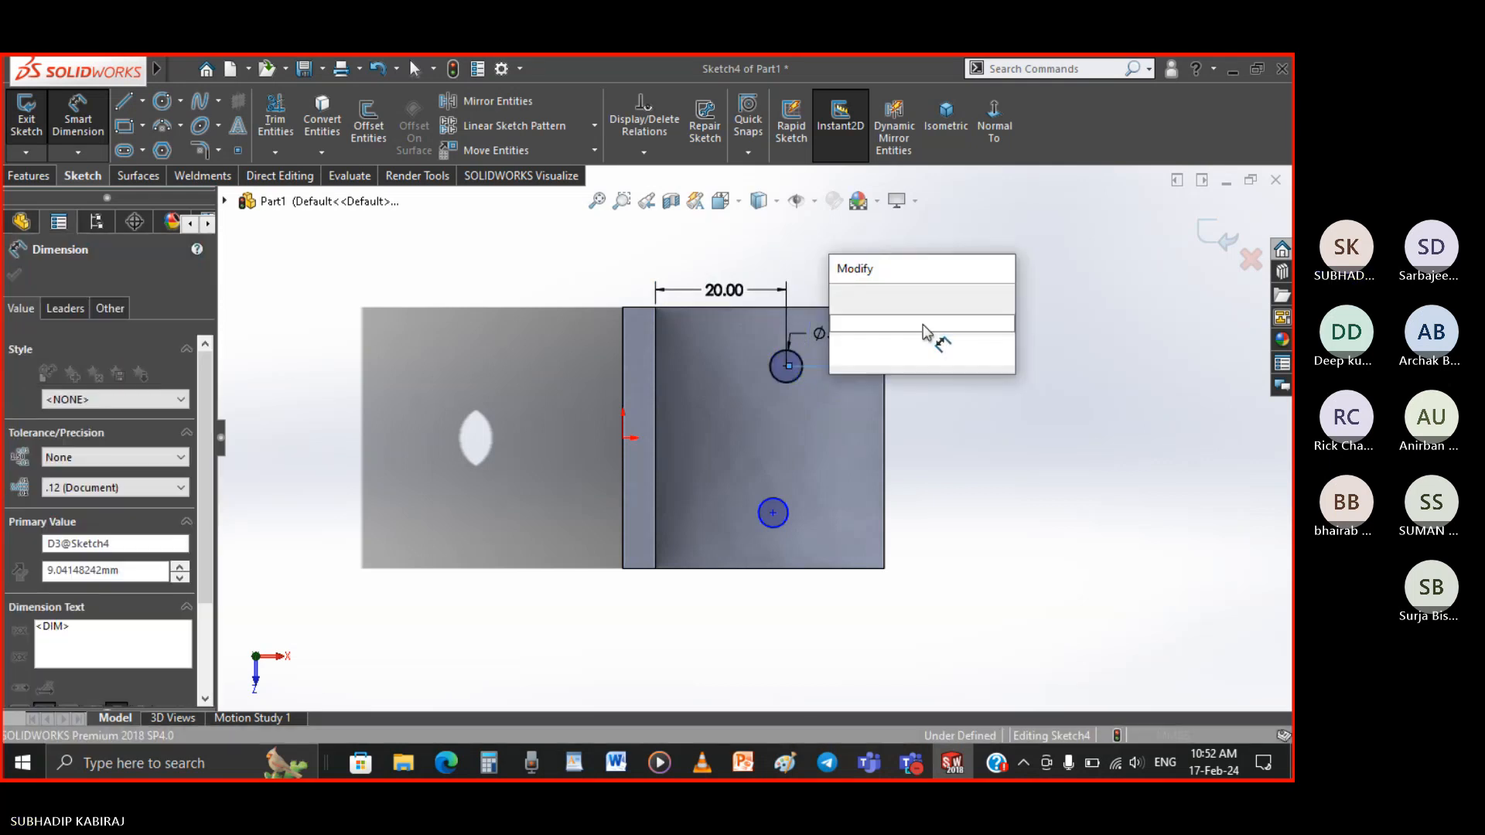
pyautogui.press('Return')
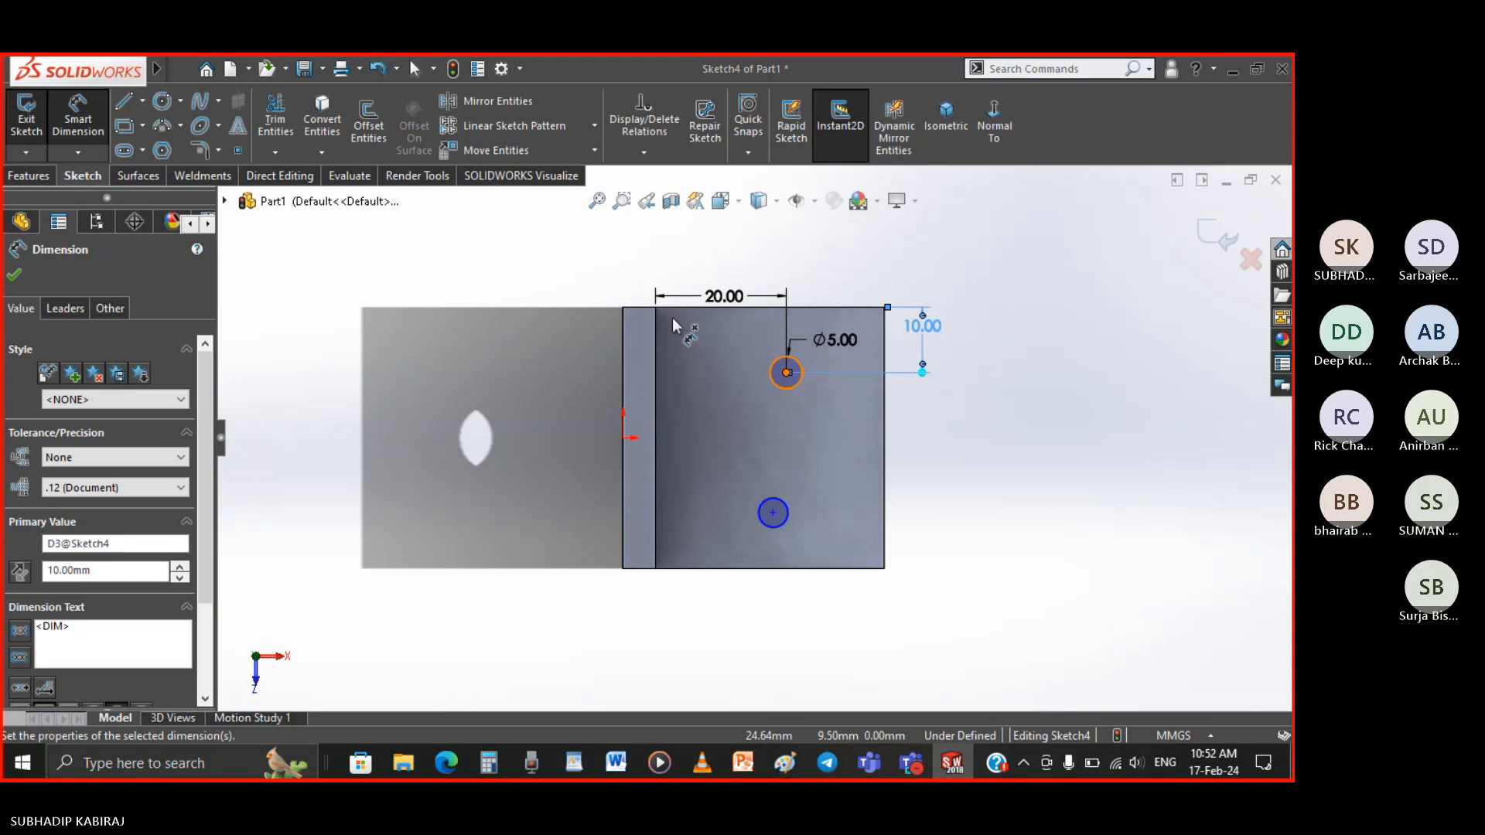
pyautogui.press('Escape')
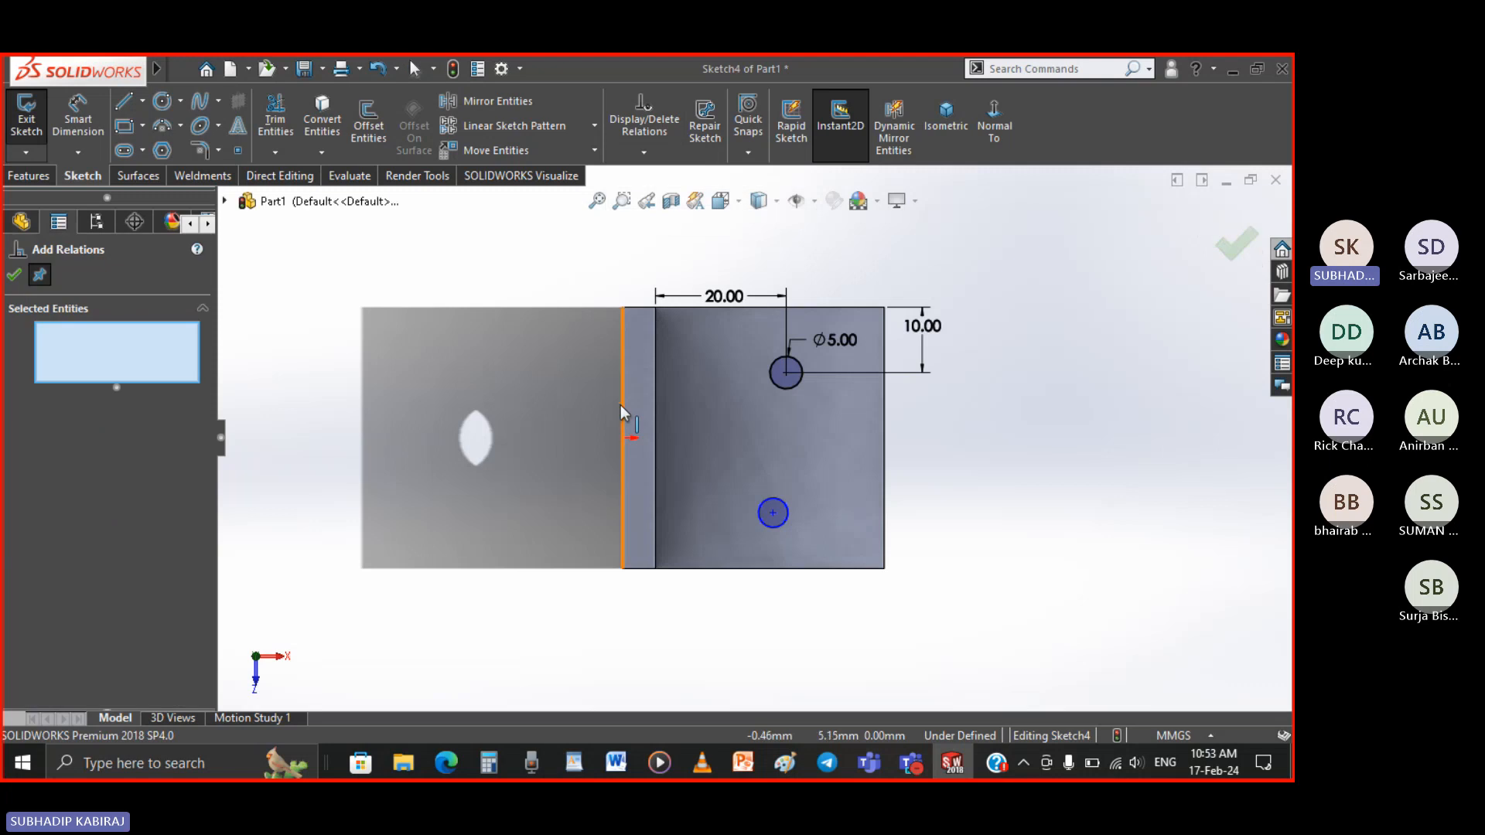
# Add a Vertical relation between the centre points of the two circles
pyautogui.click(786, 373)
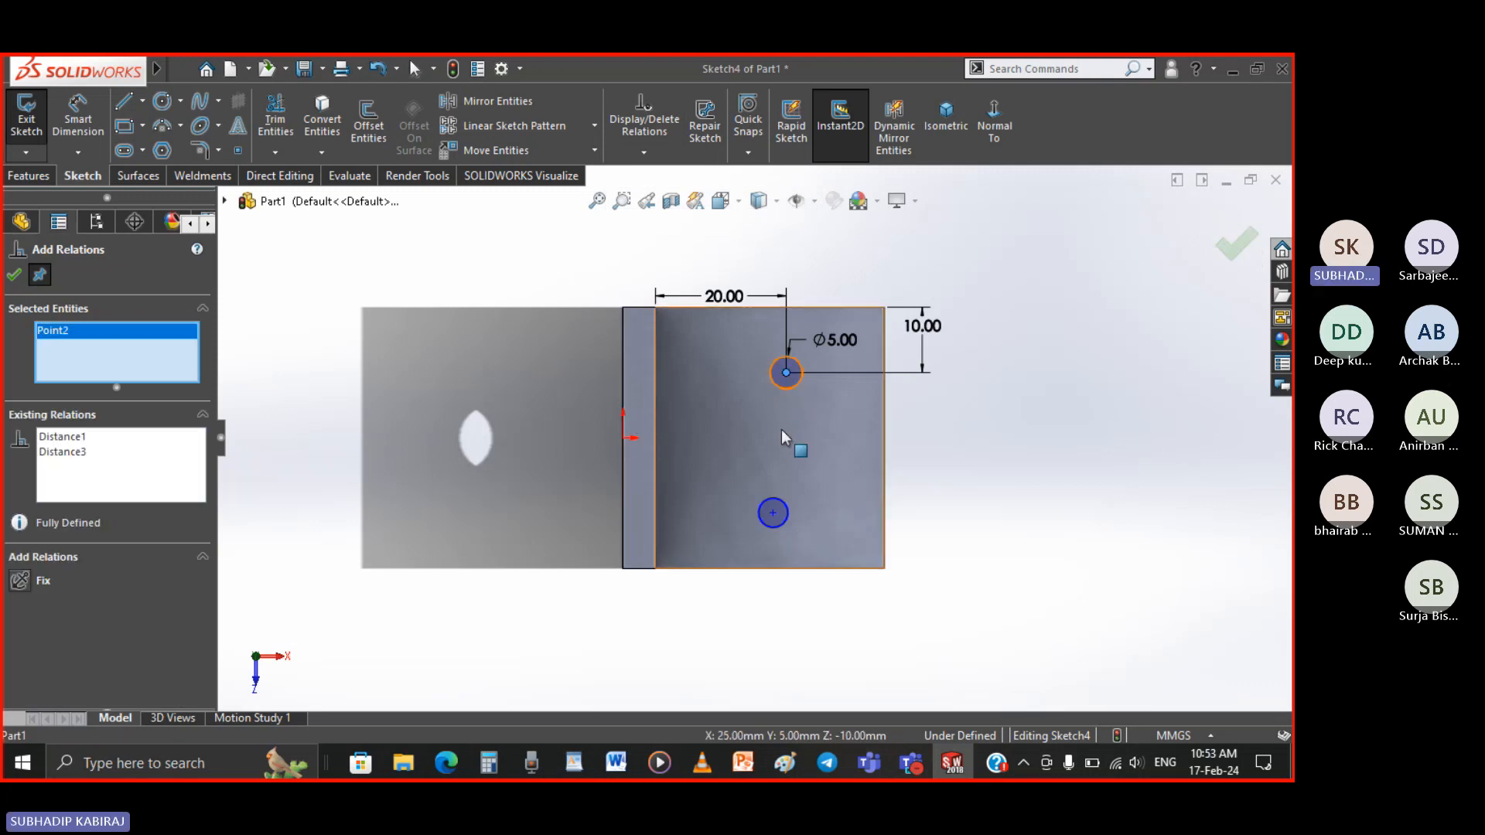
pyautogui.click(773, 513)
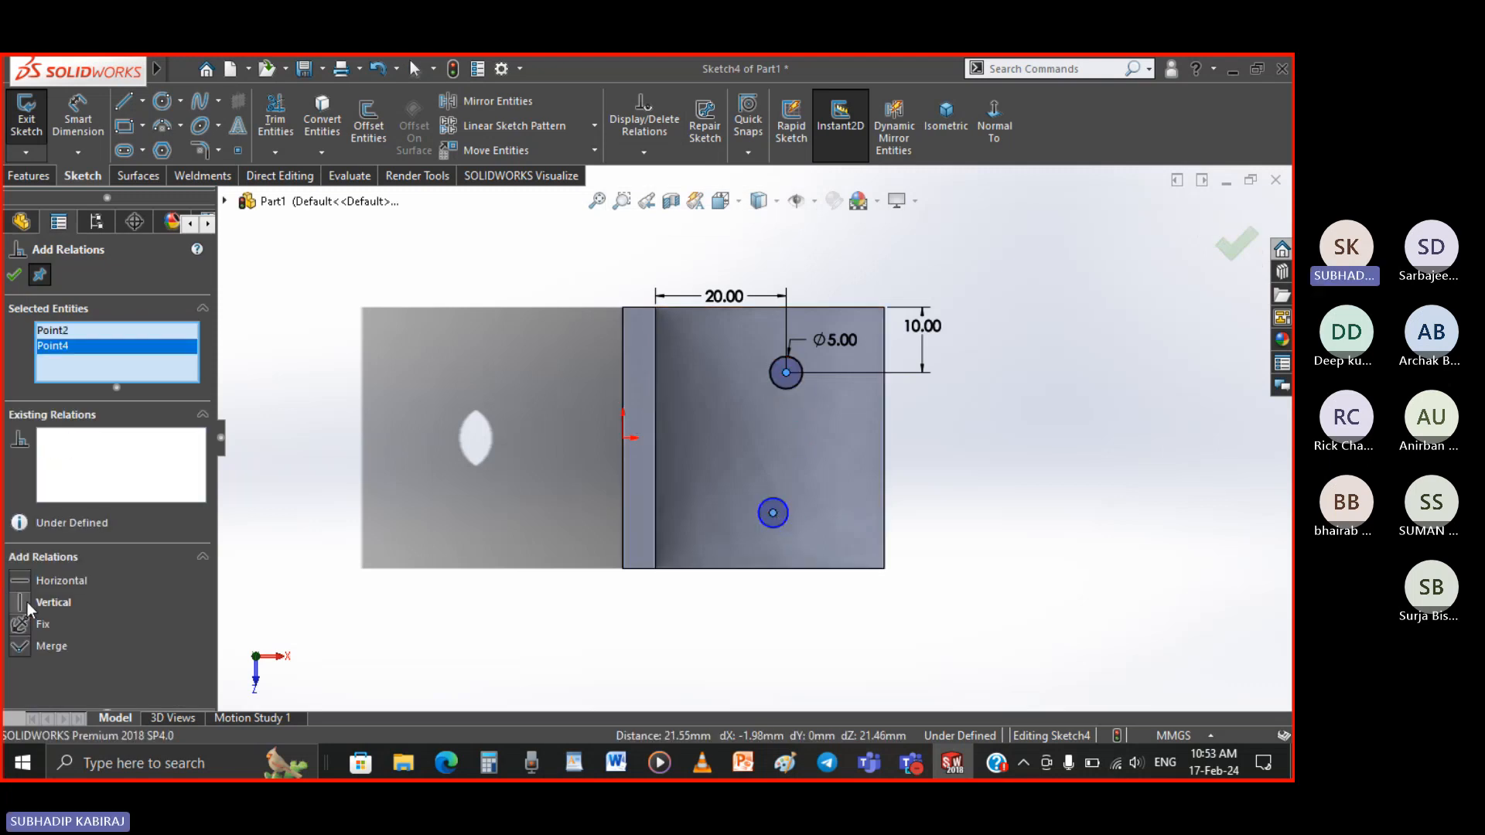
pyautogui.click(29, 602)
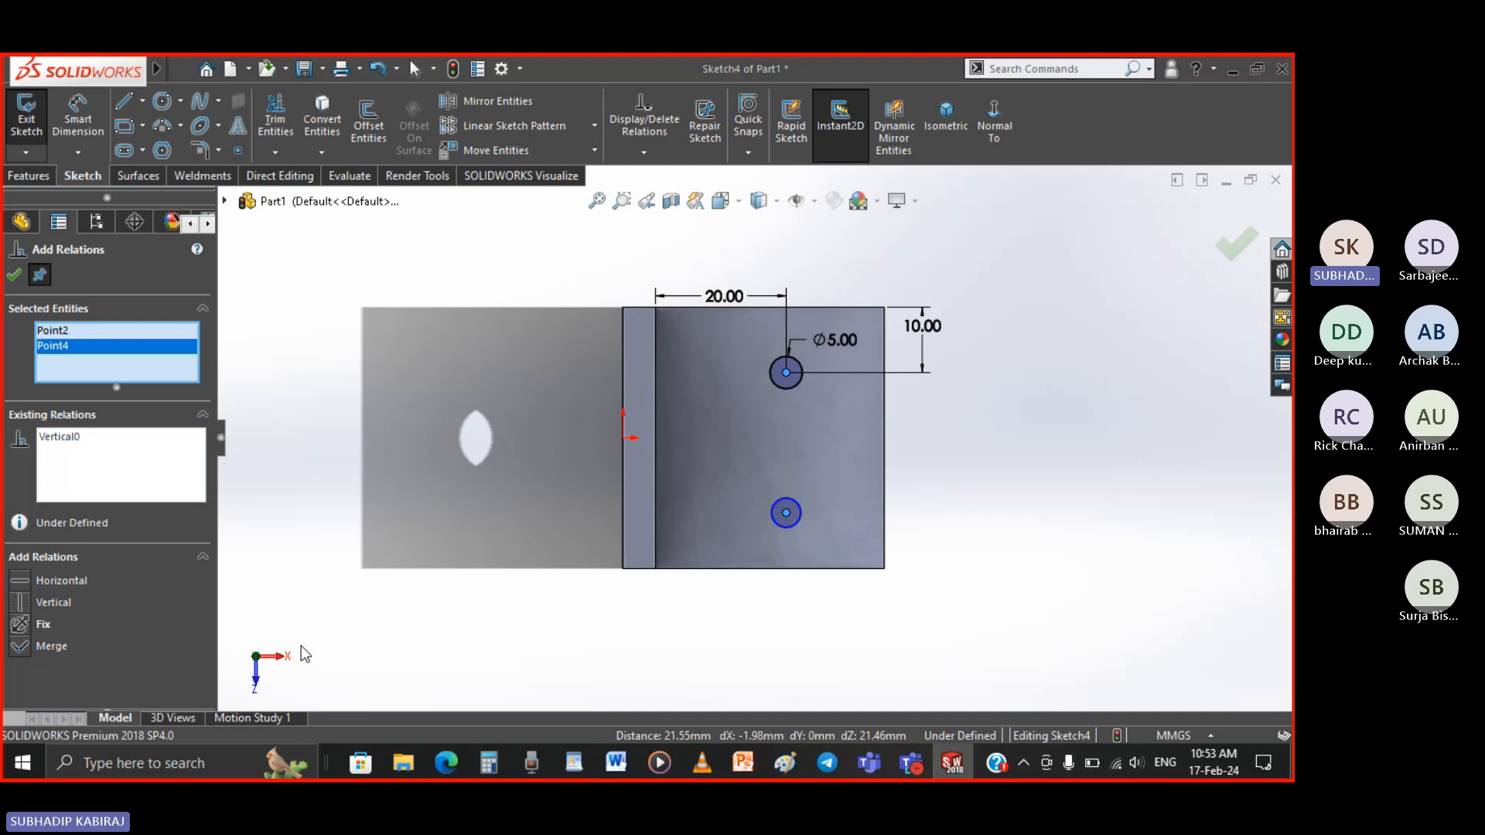
pyautogui.click(14, 274)
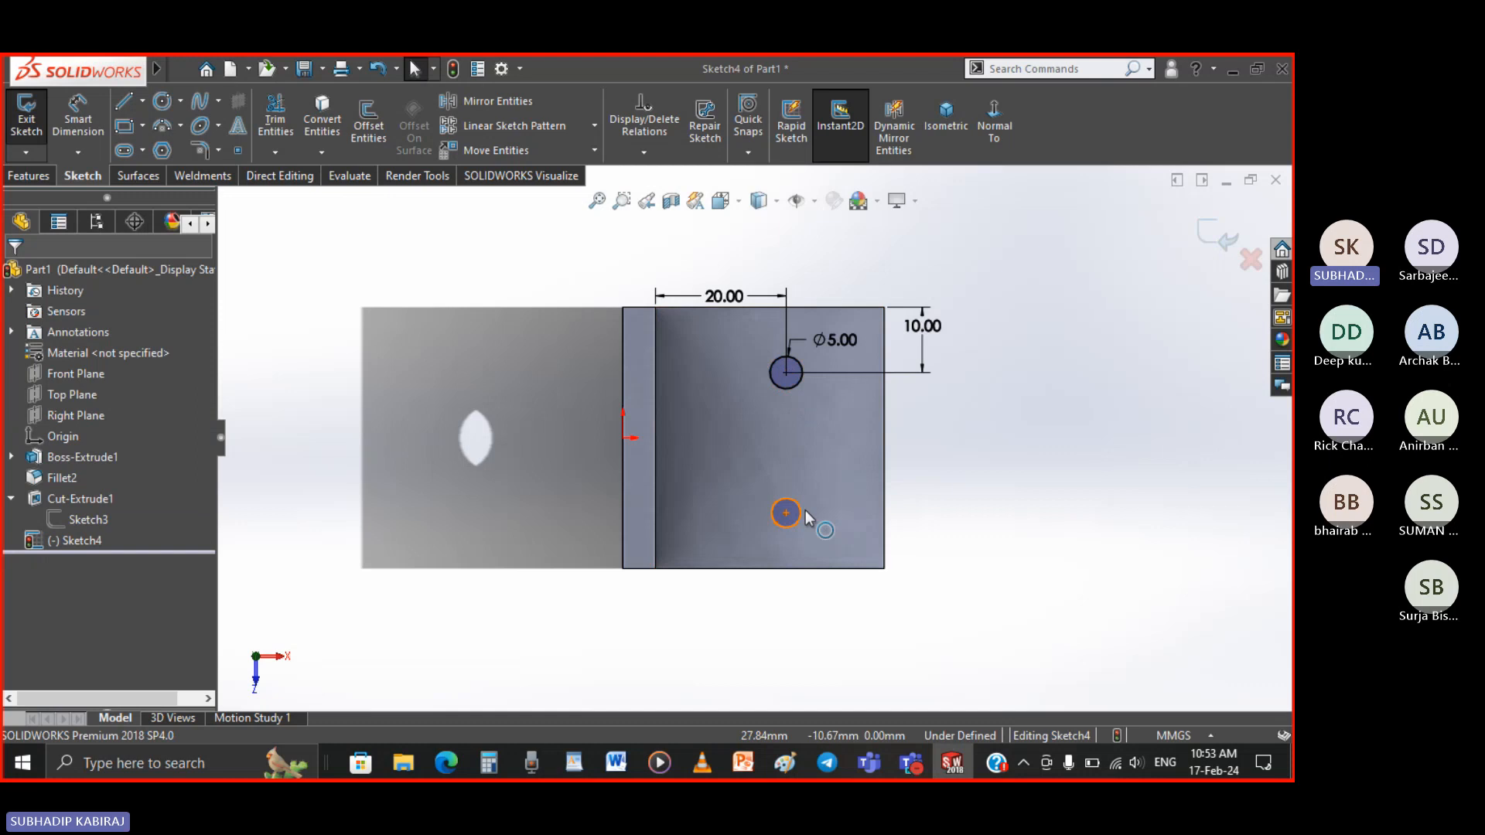
# Add an Equal relation between the two circles
pyautogui.click(643, 153)
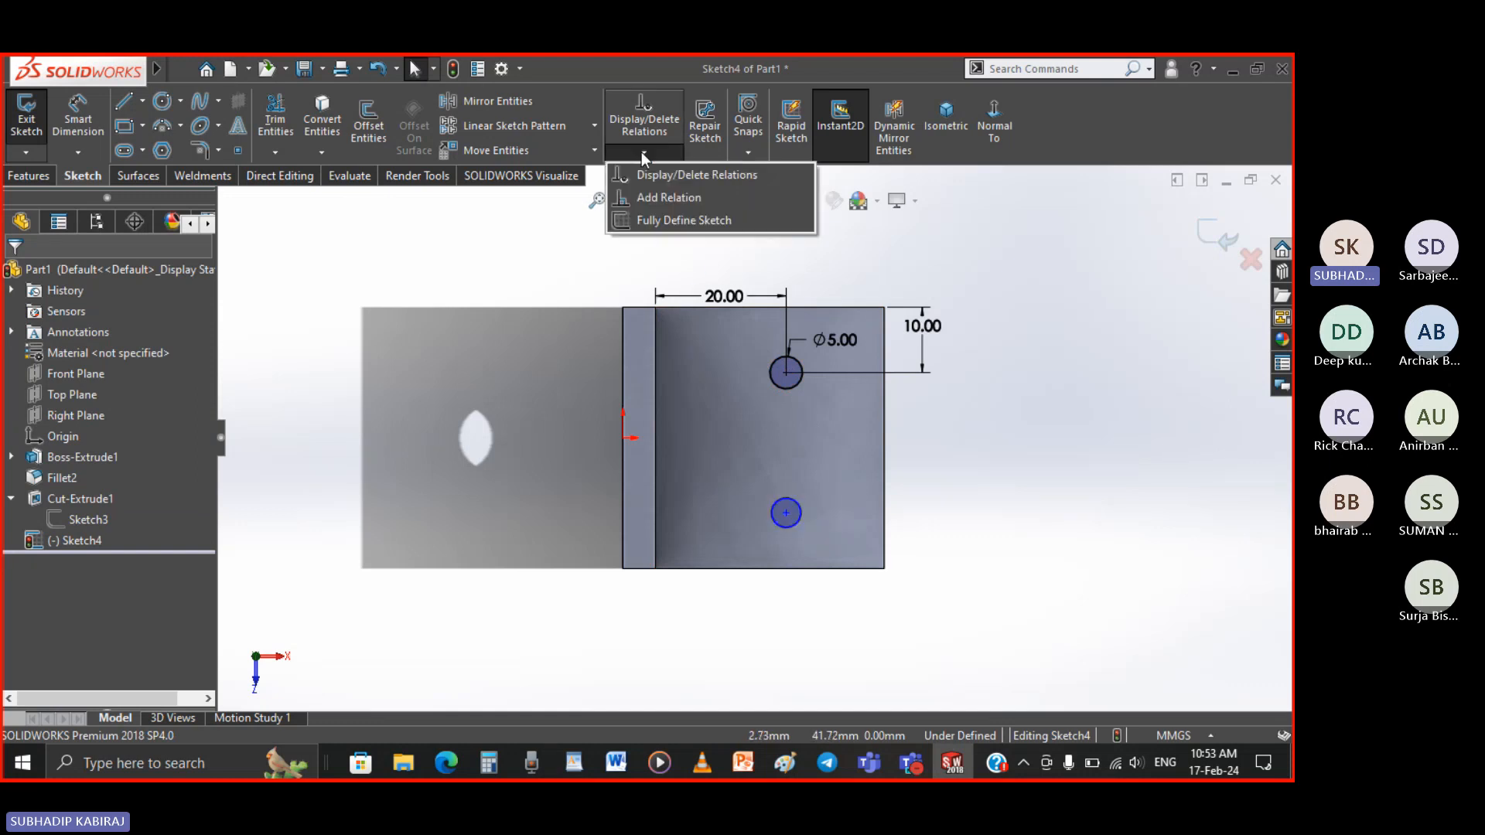
pyautogui.click(670, 197)
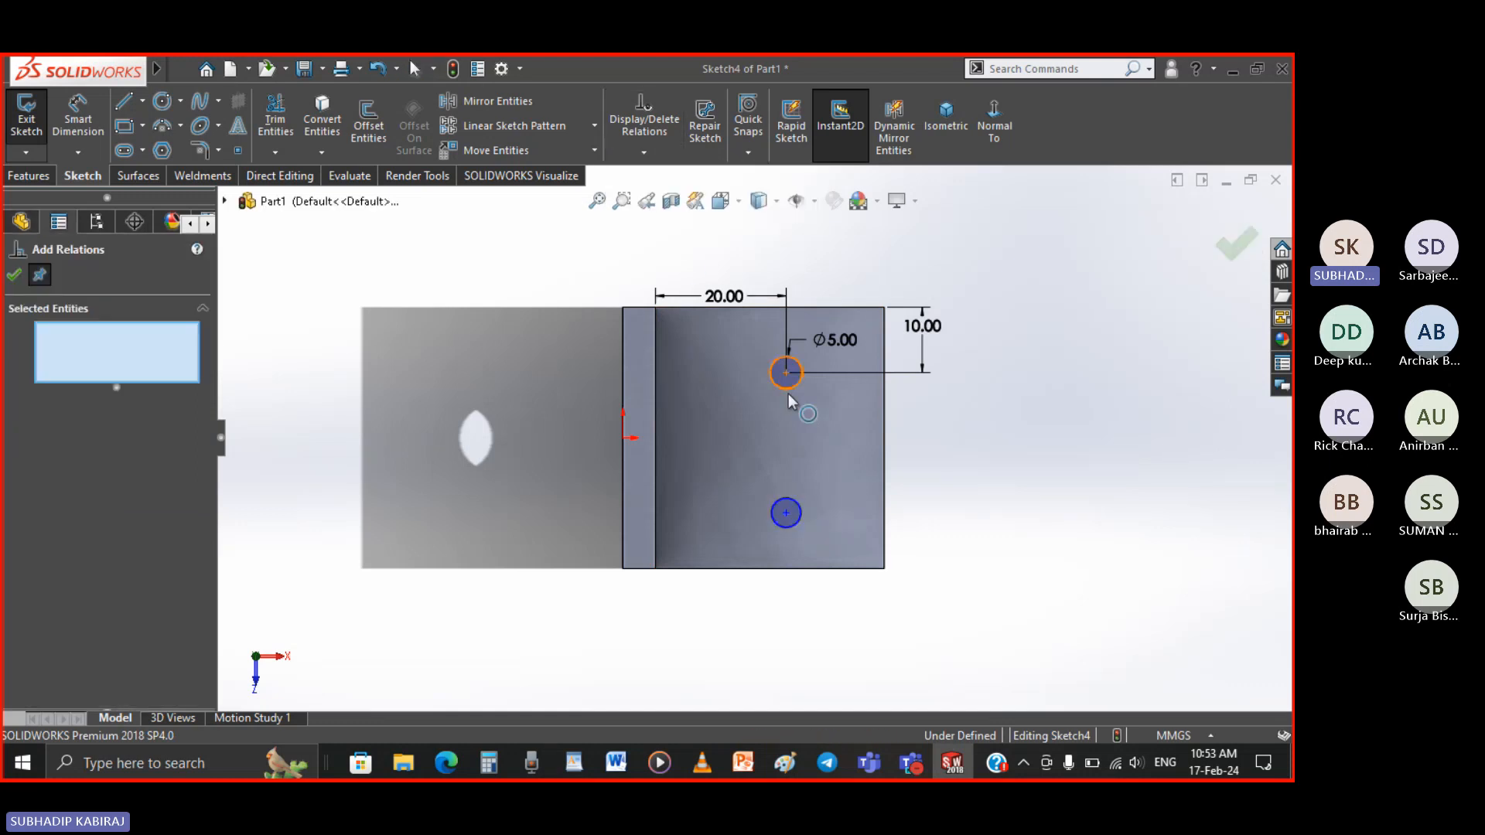
pyautogui.click(788, 393)
pyautogui.click(799, 512)
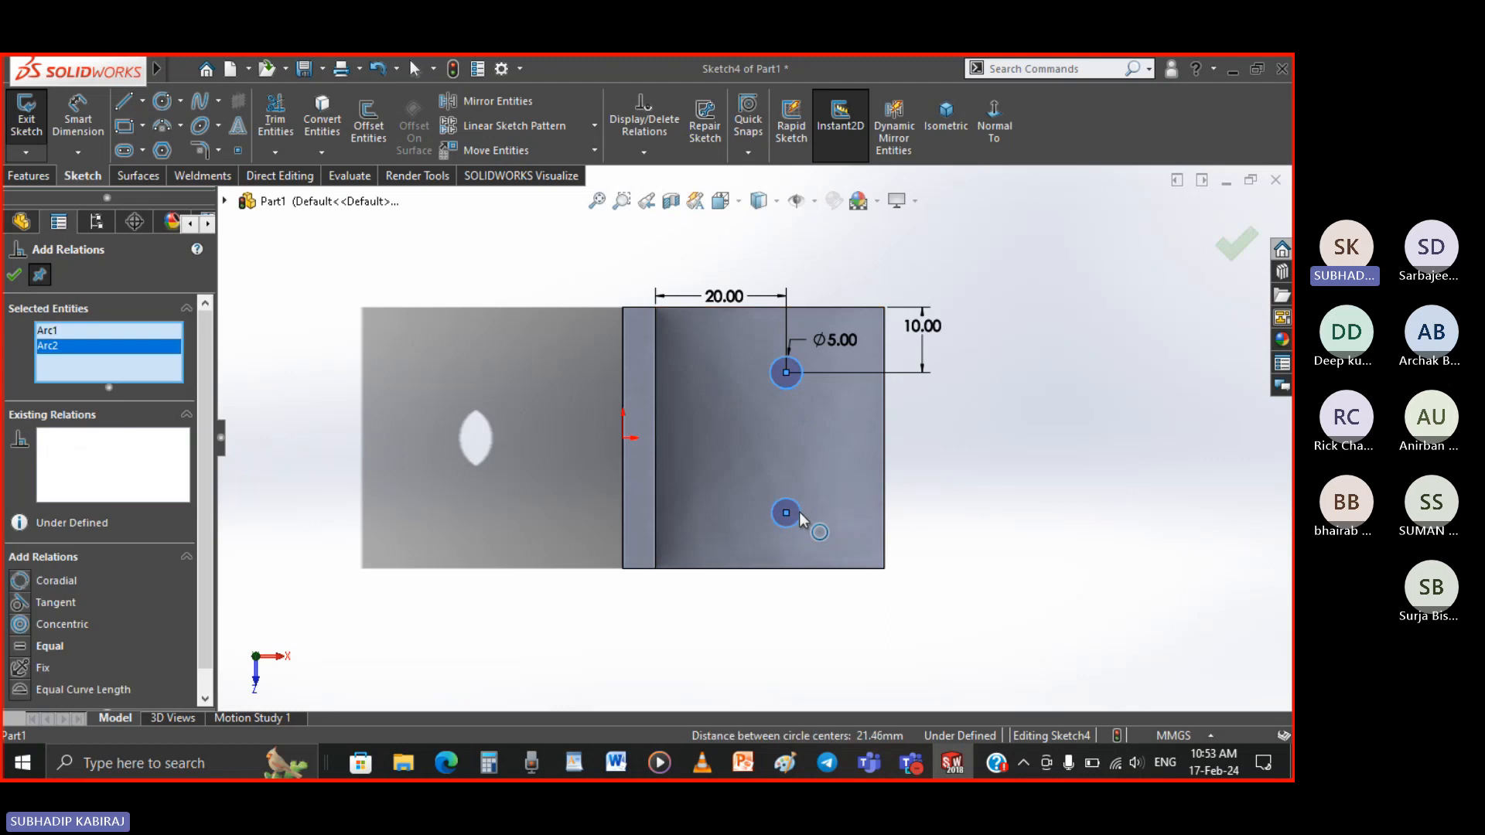
pyautogui.click(24, 648)
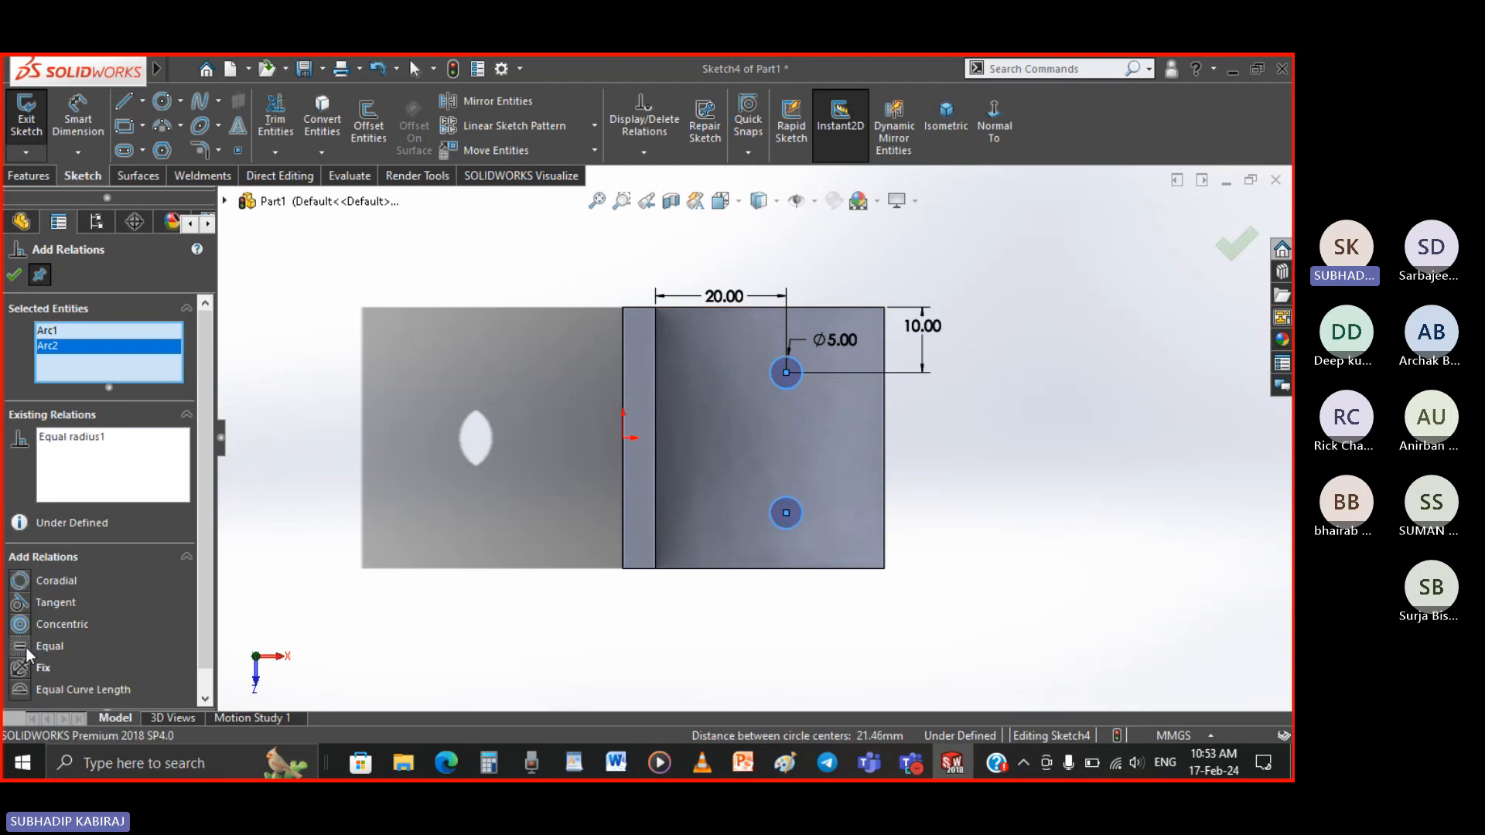
pyautogui.click(14, 276)
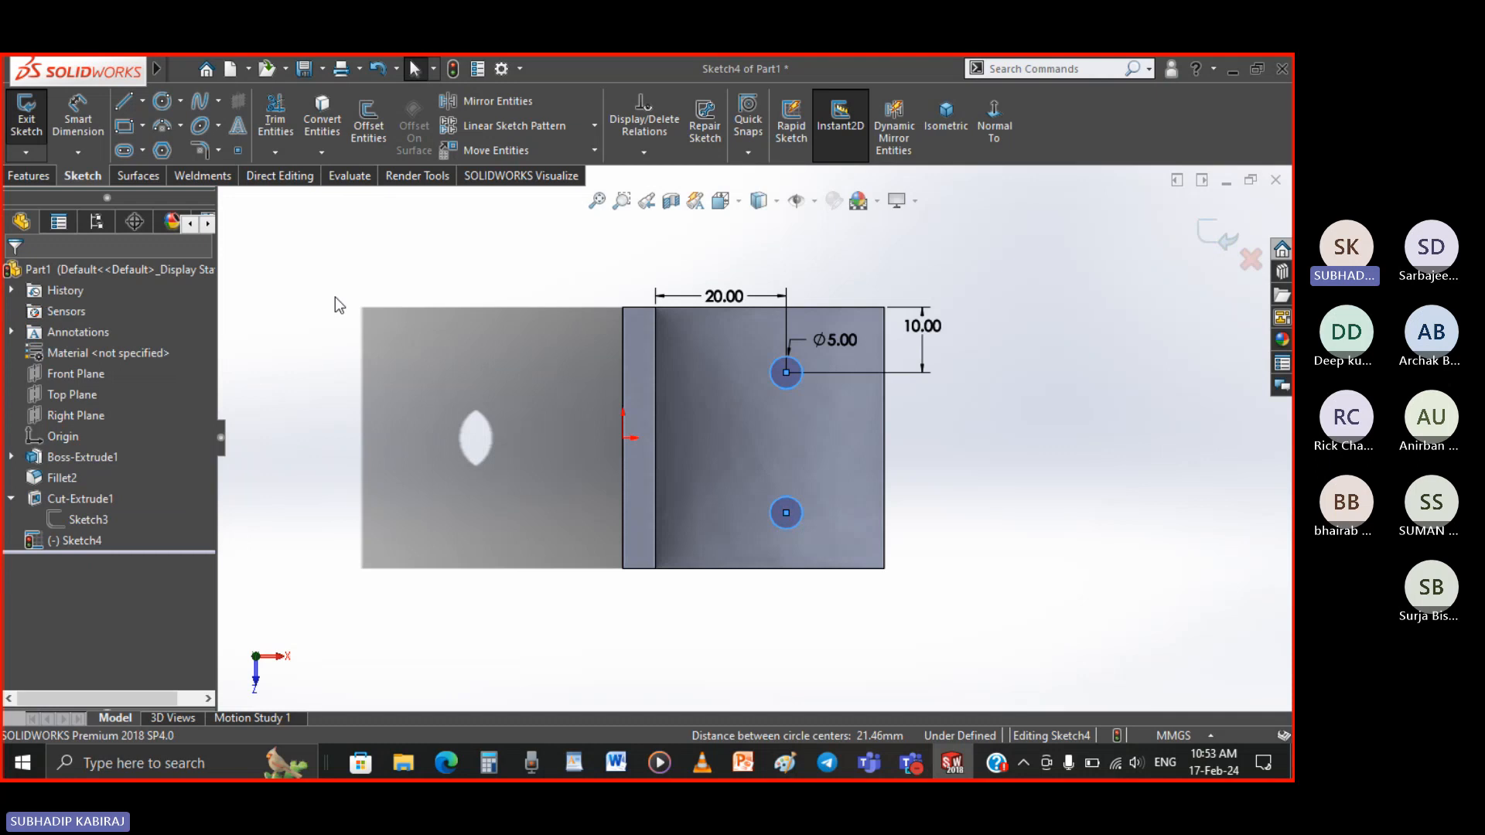
pyautogui.click(338, 304)
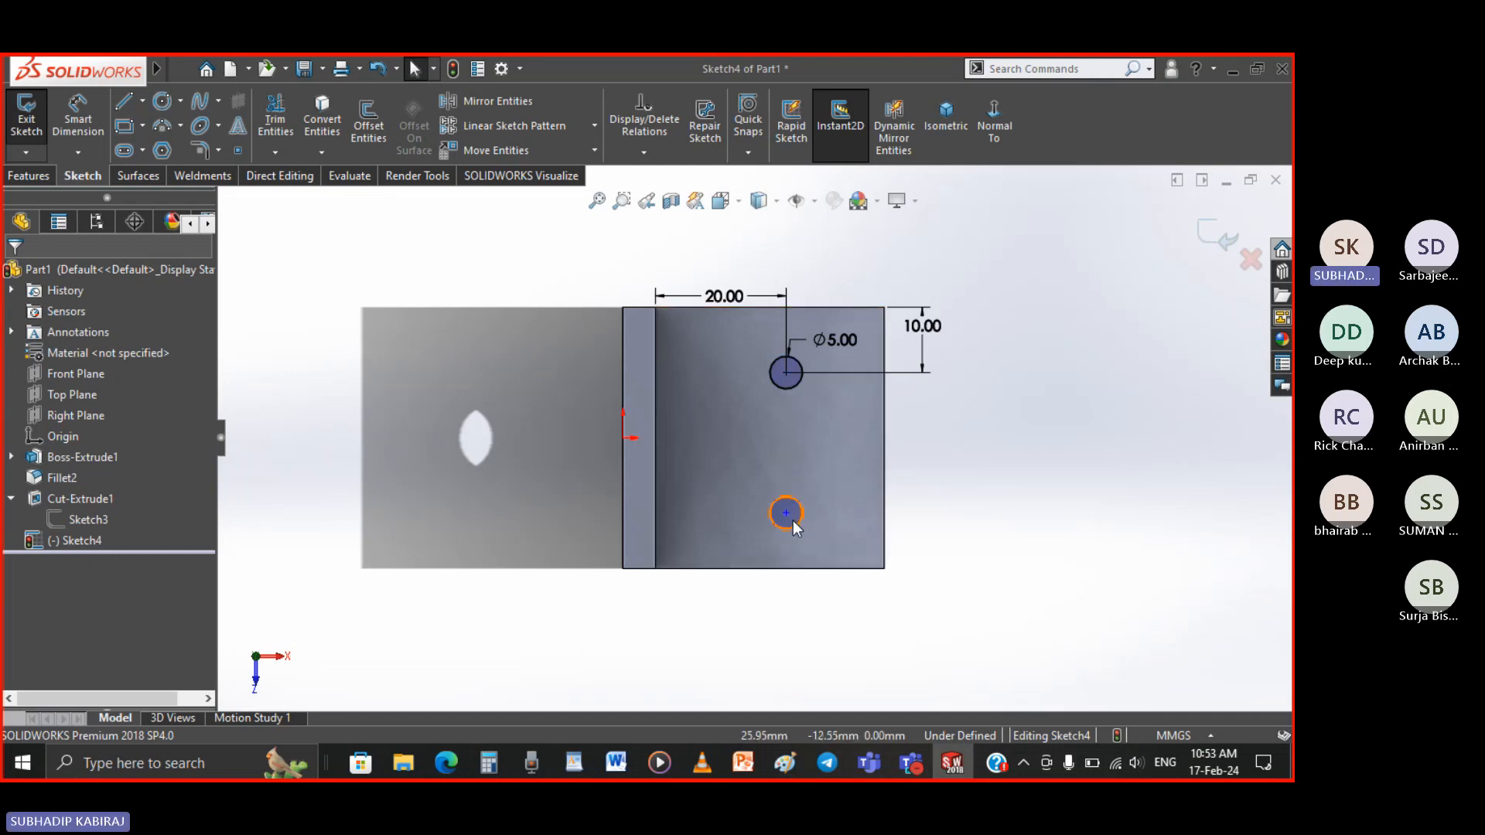
# Dimension the distance between the two circle centres as 20 mm
pyautogui.click(78, 116)
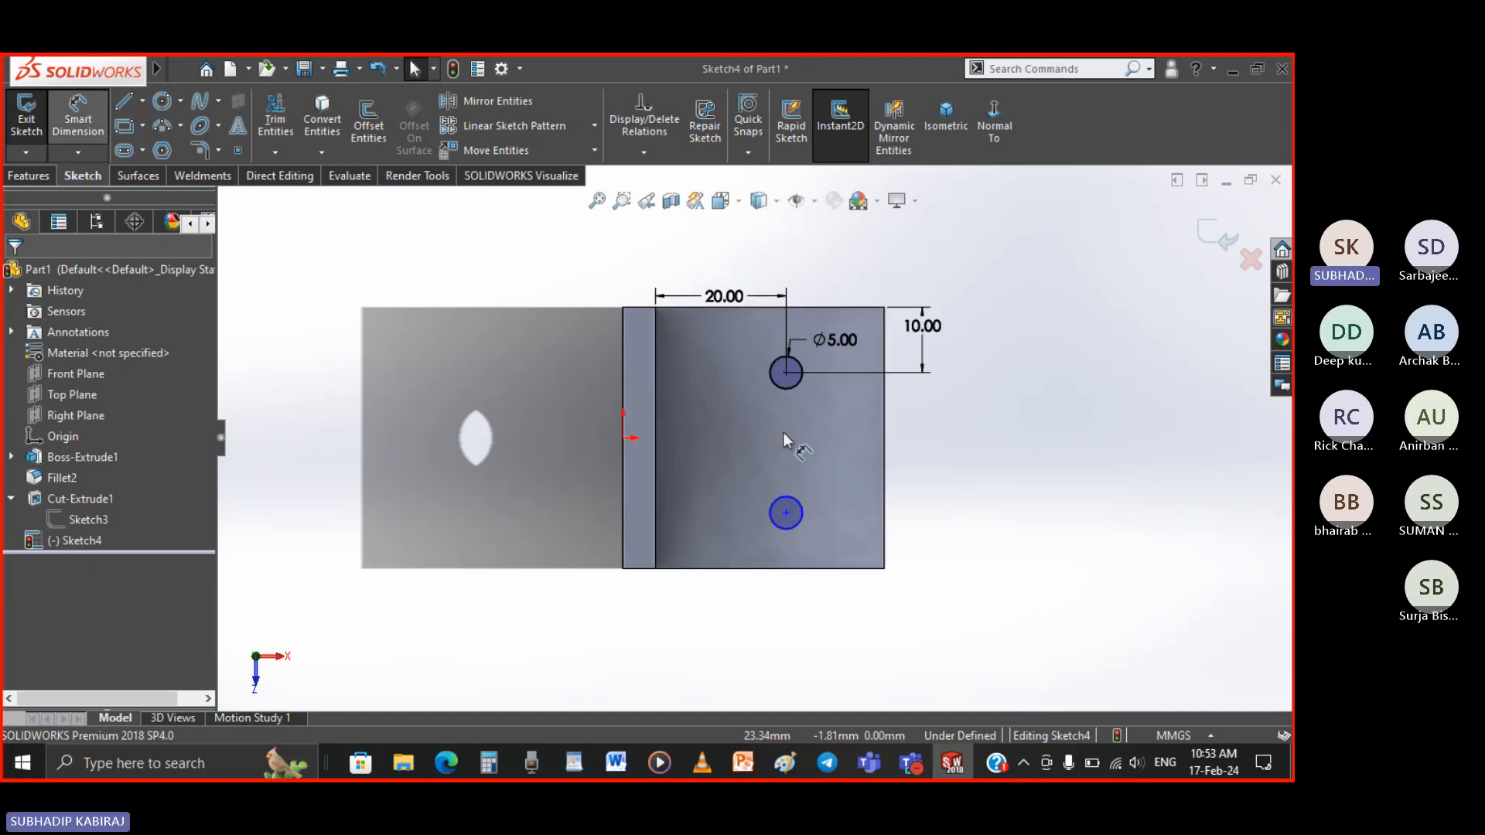
pyautogui.click(786, 372)
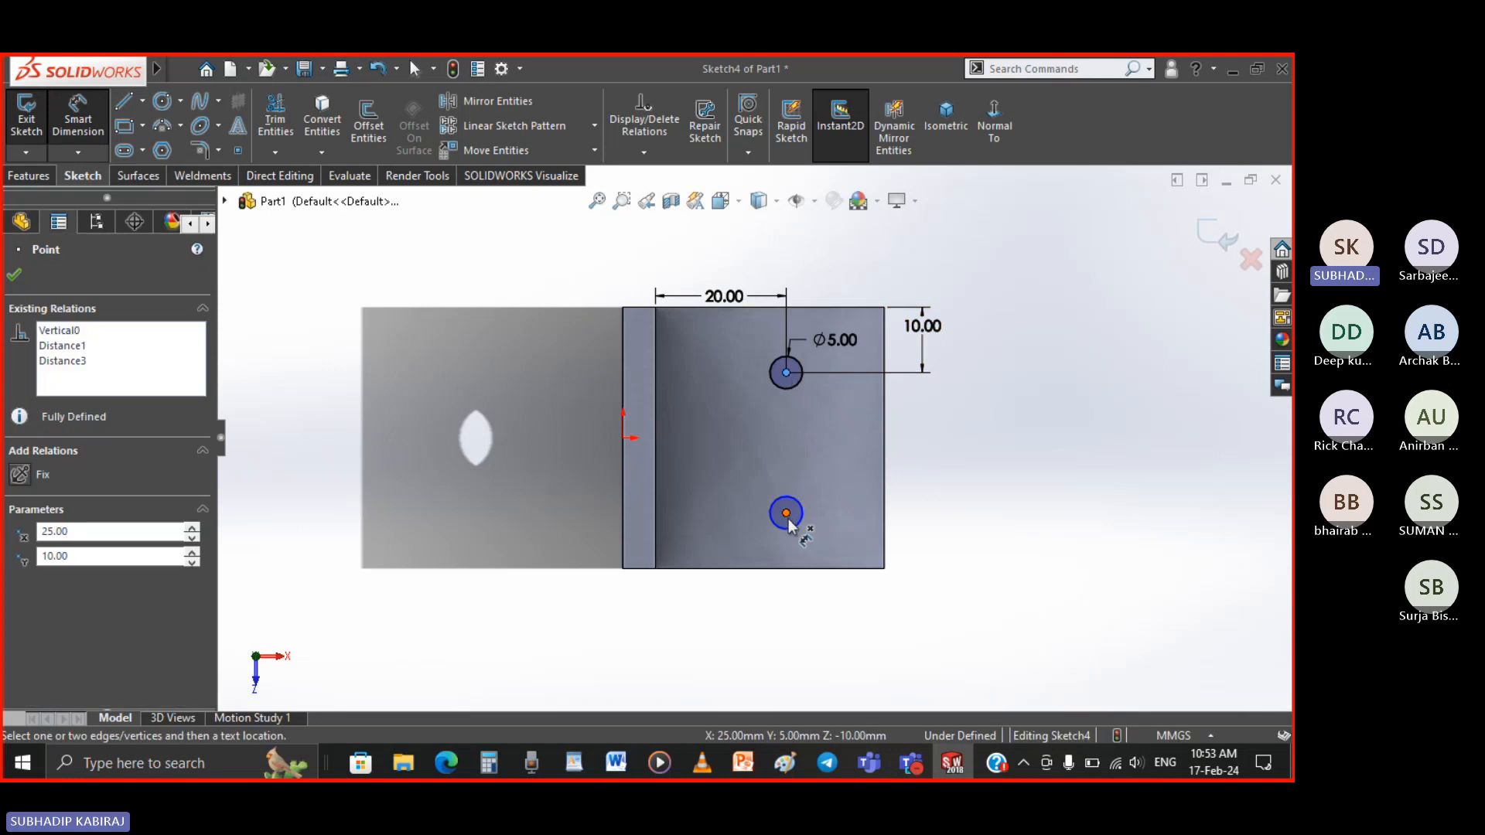
pyautogui.click(785, 512)
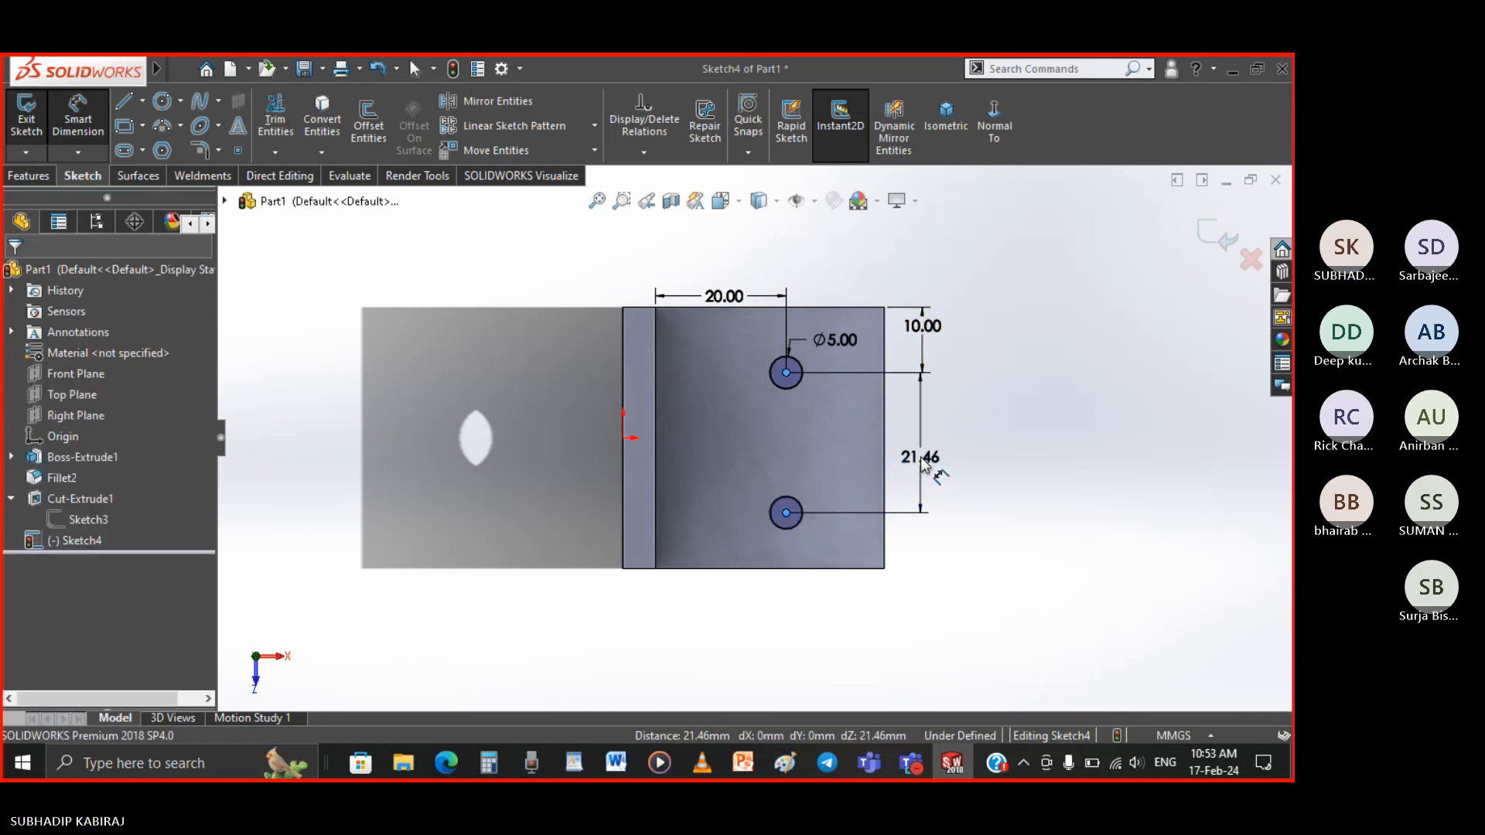
pyautogui.click(922, 463)
pyautogui.write('20')
pyautogui.press('Return')
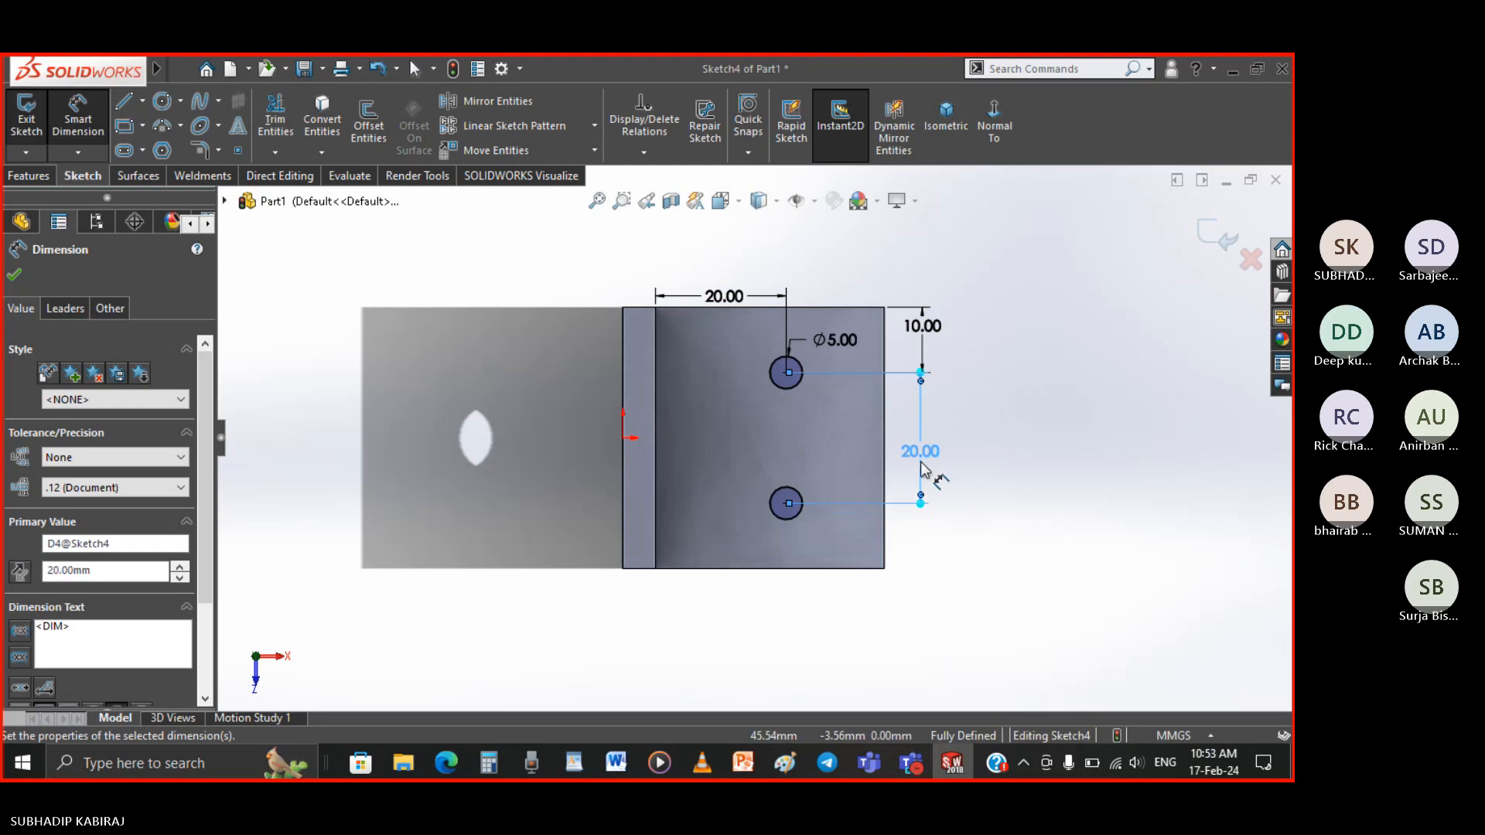
pyautogui.click(15, 275)
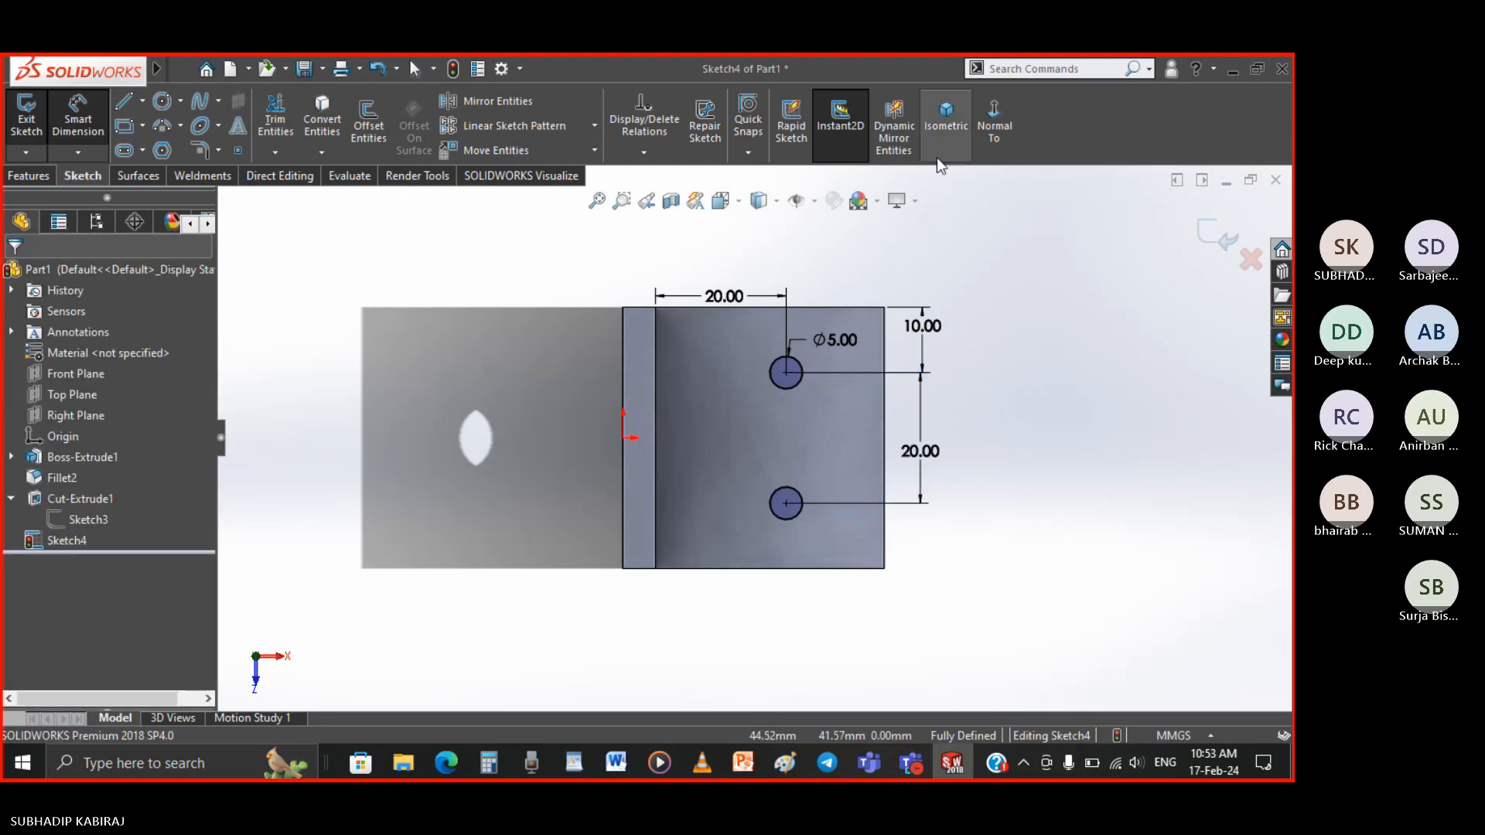
# Close the sketch and cut the two 5 mm circles through the base plate with a Through All Extruded Cut
pyautogui.click(947, 122)
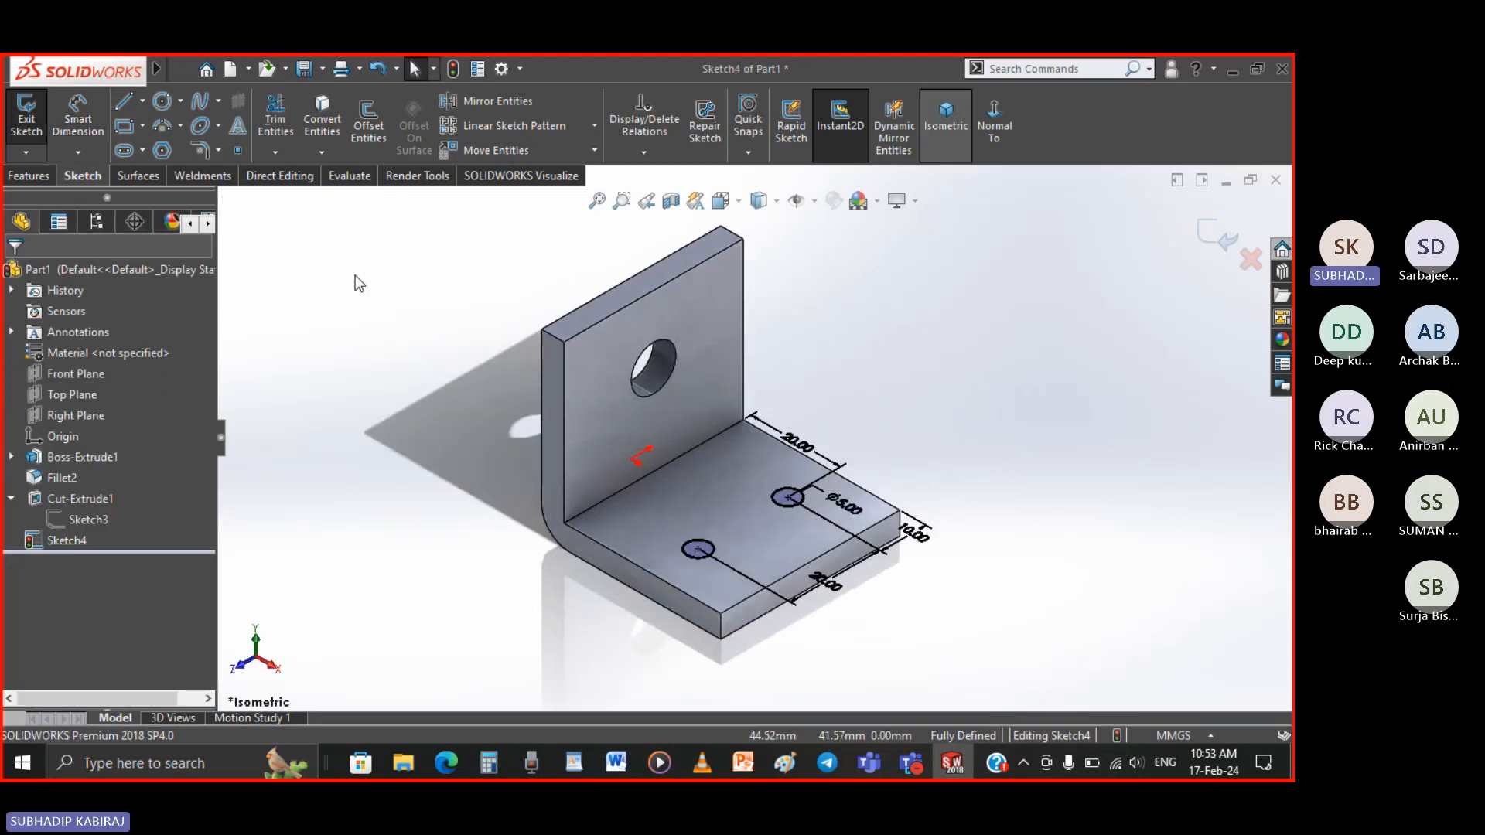
pyautogui.click(28, 120)
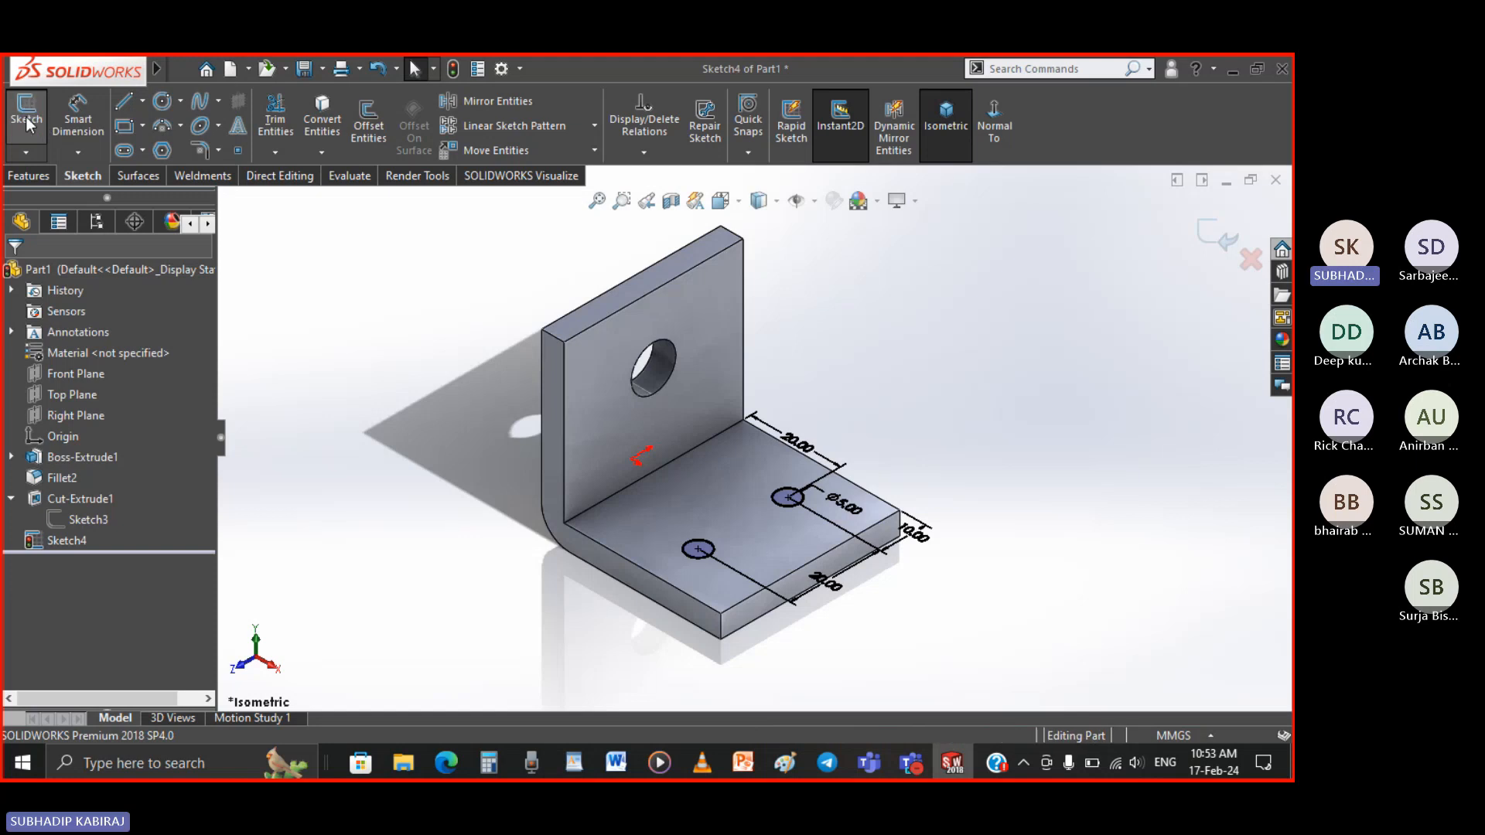
pyautogui.click(28, 178)
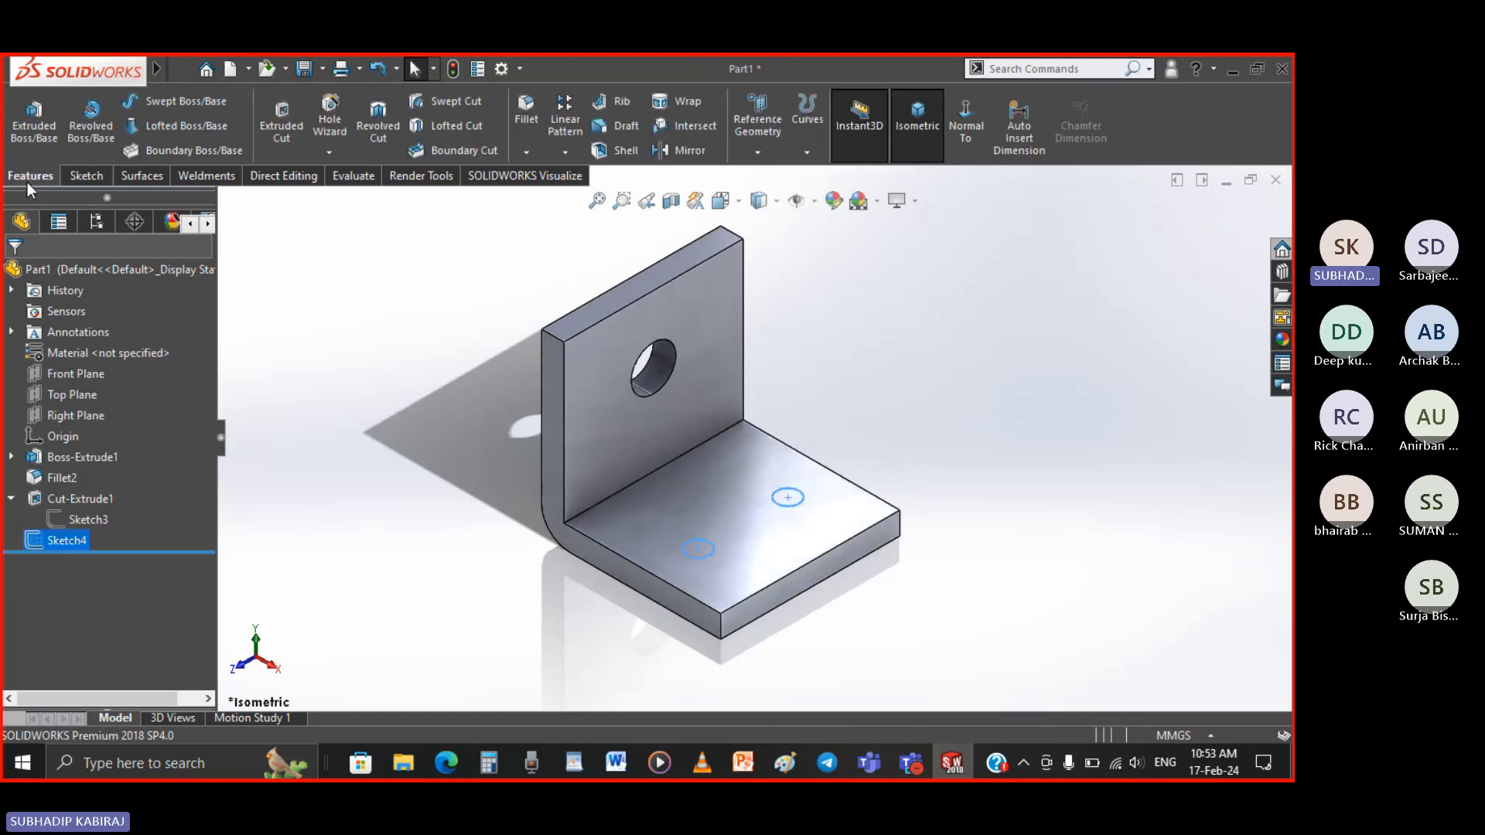
pyautogui.click(280, 122)
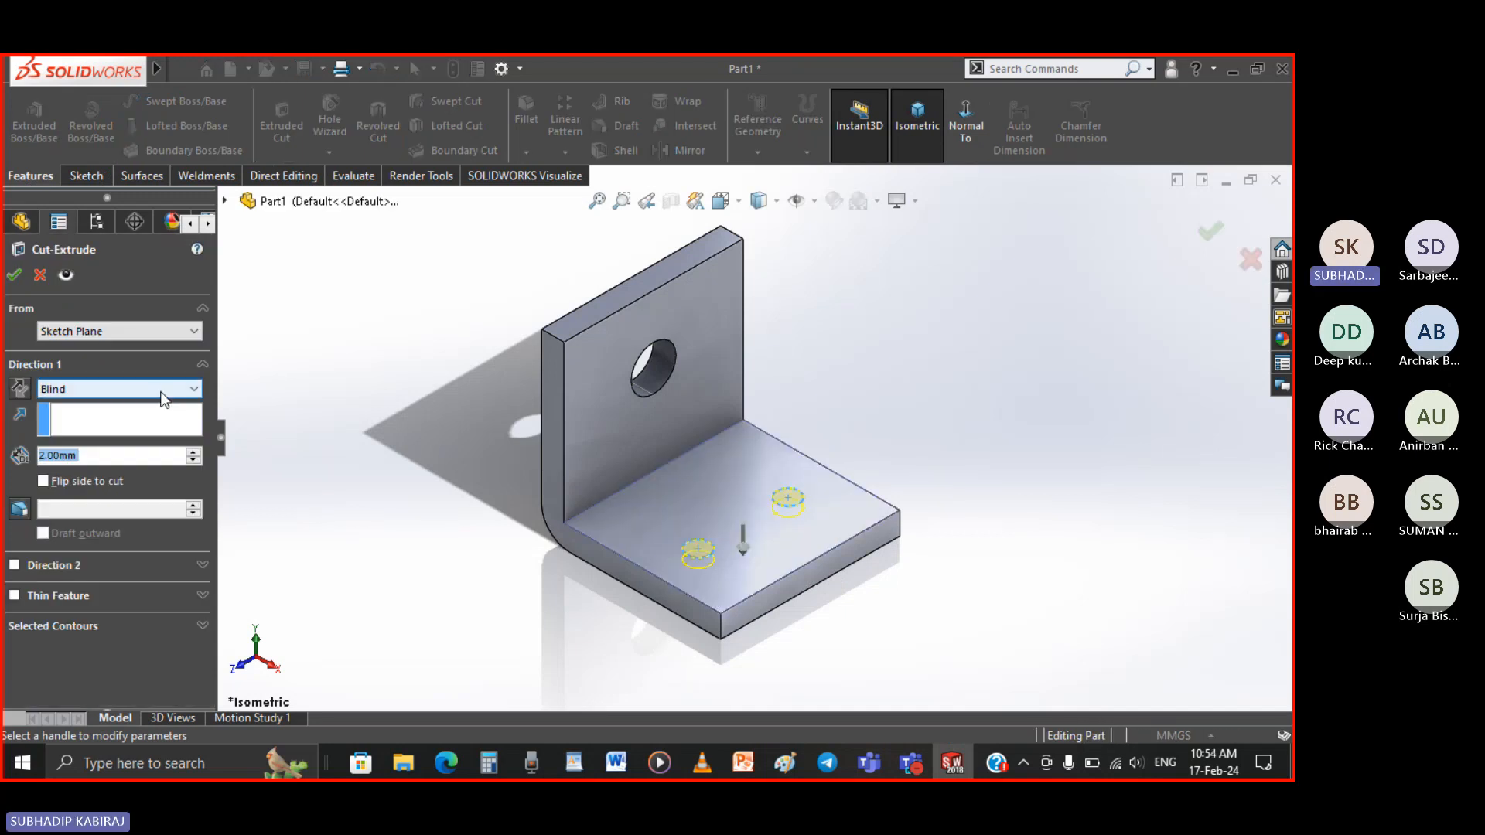
pyautogui.click(164, 397)
pyautogui.click(122, 420)
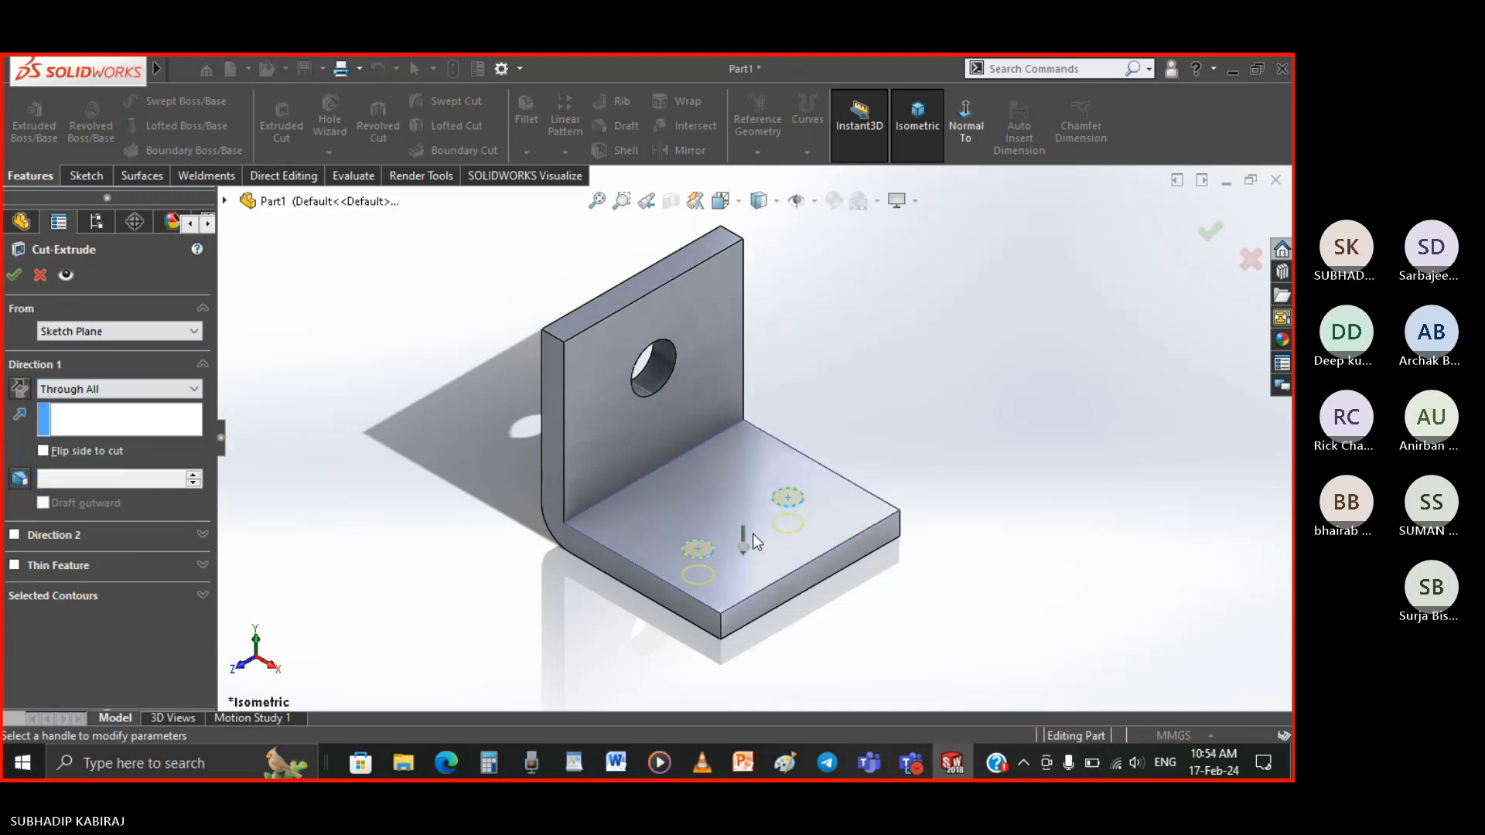
pyautogui.click(14, 274)
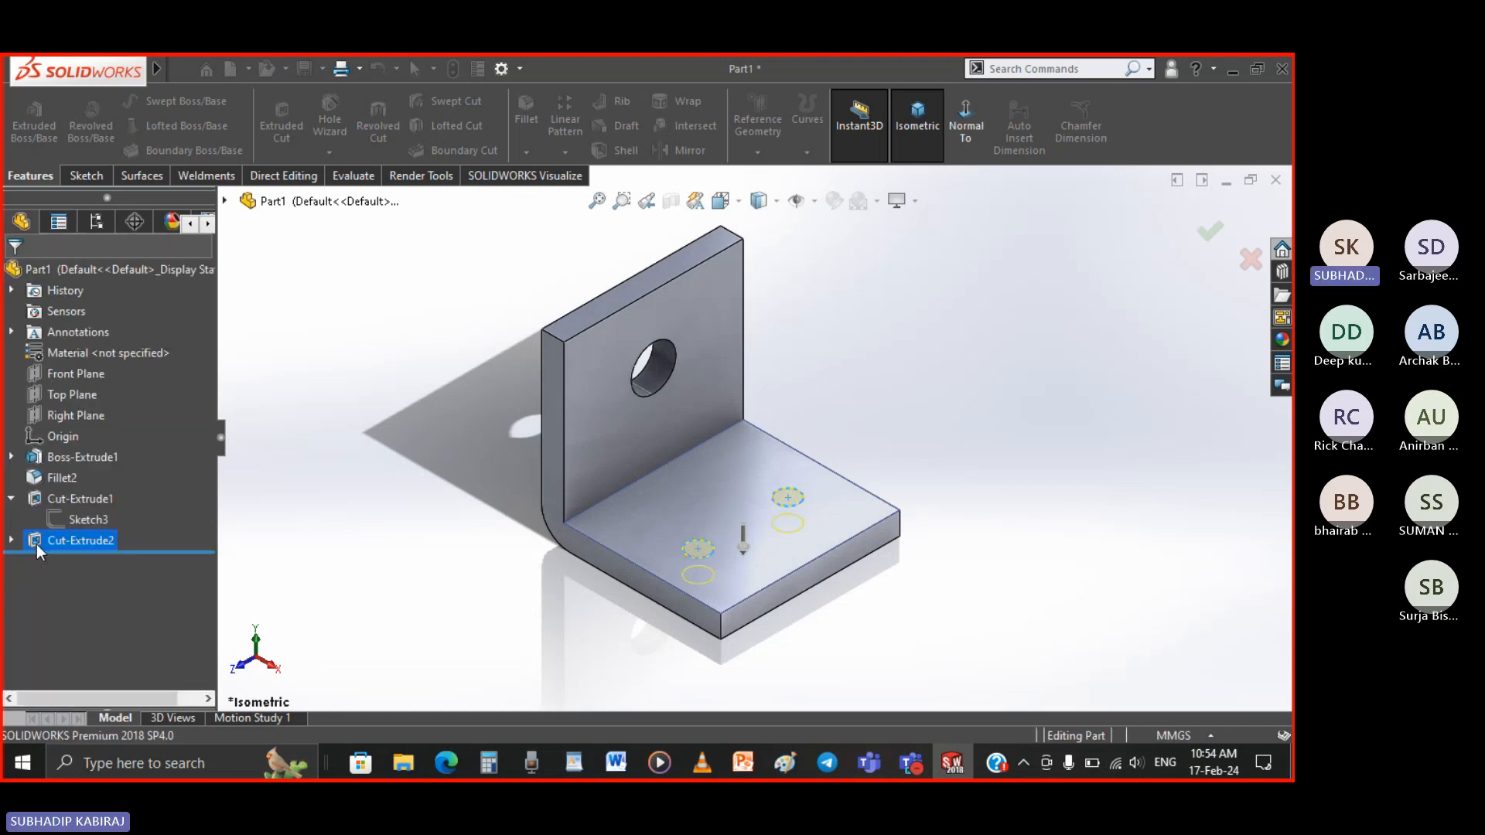
pyautogui.click(434, 515)
pyautogui.moveTo(561, 634); pyautogui.dragTo(512, 515, button='middle')
pyautogui.click(917, 124)
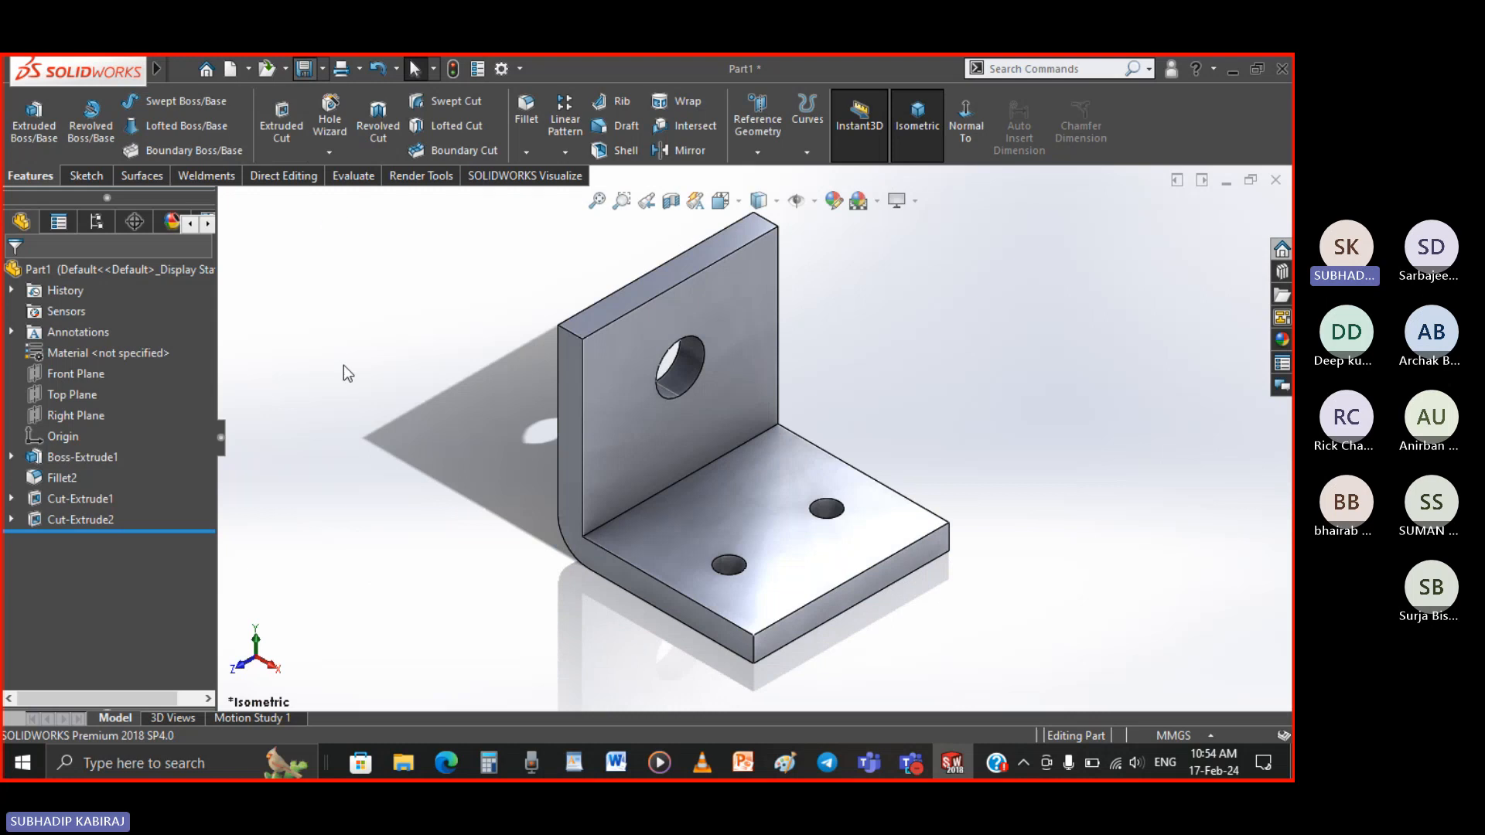
# Save the finished support part on the Desktop as 2, replacing the existing file
pyautogui.hotkey('ctrl', 's')
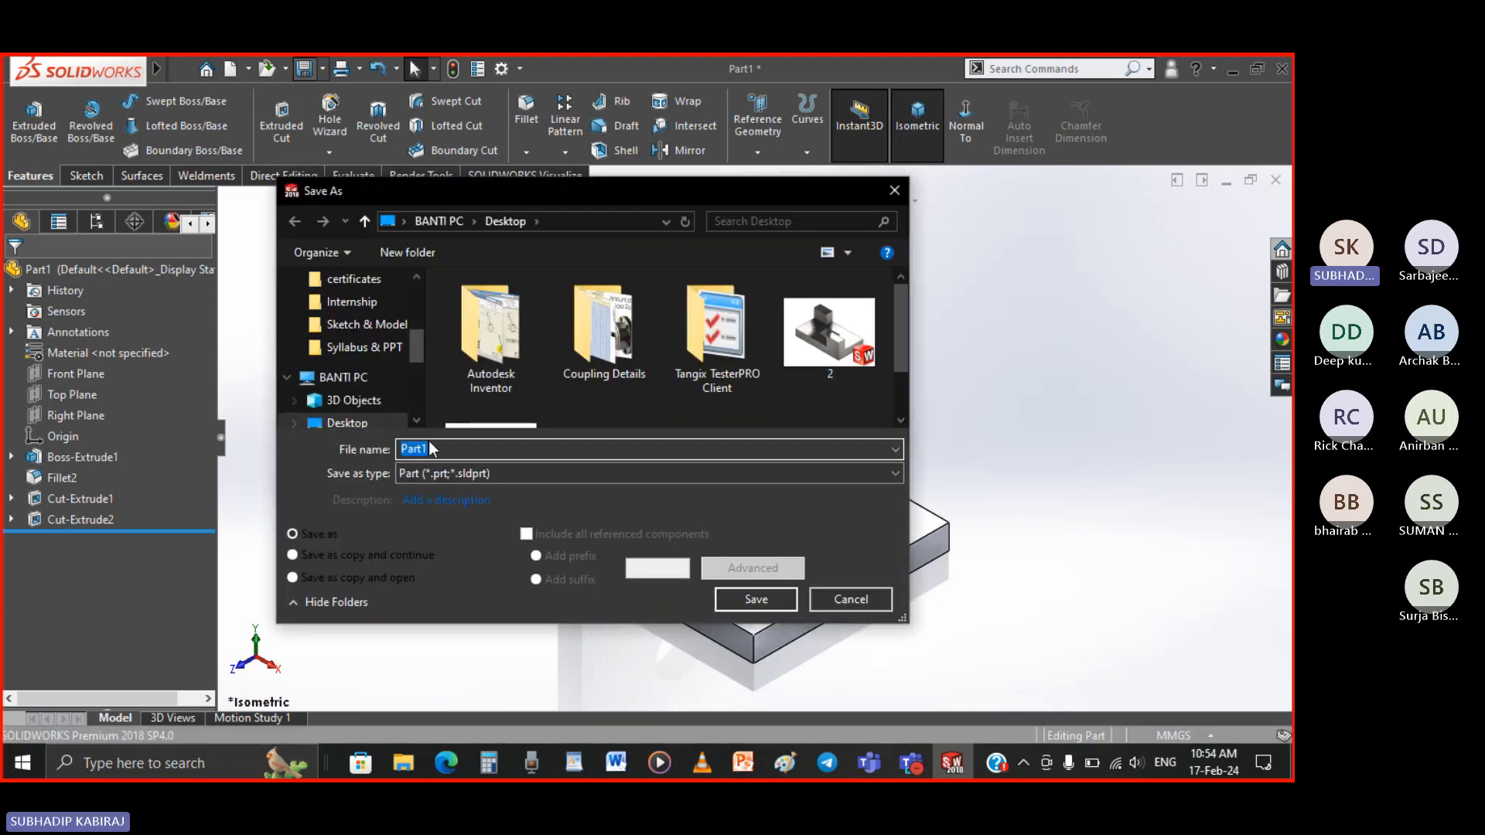
pyautogui.click(848, 345)
pyautogui.click(742, 603)
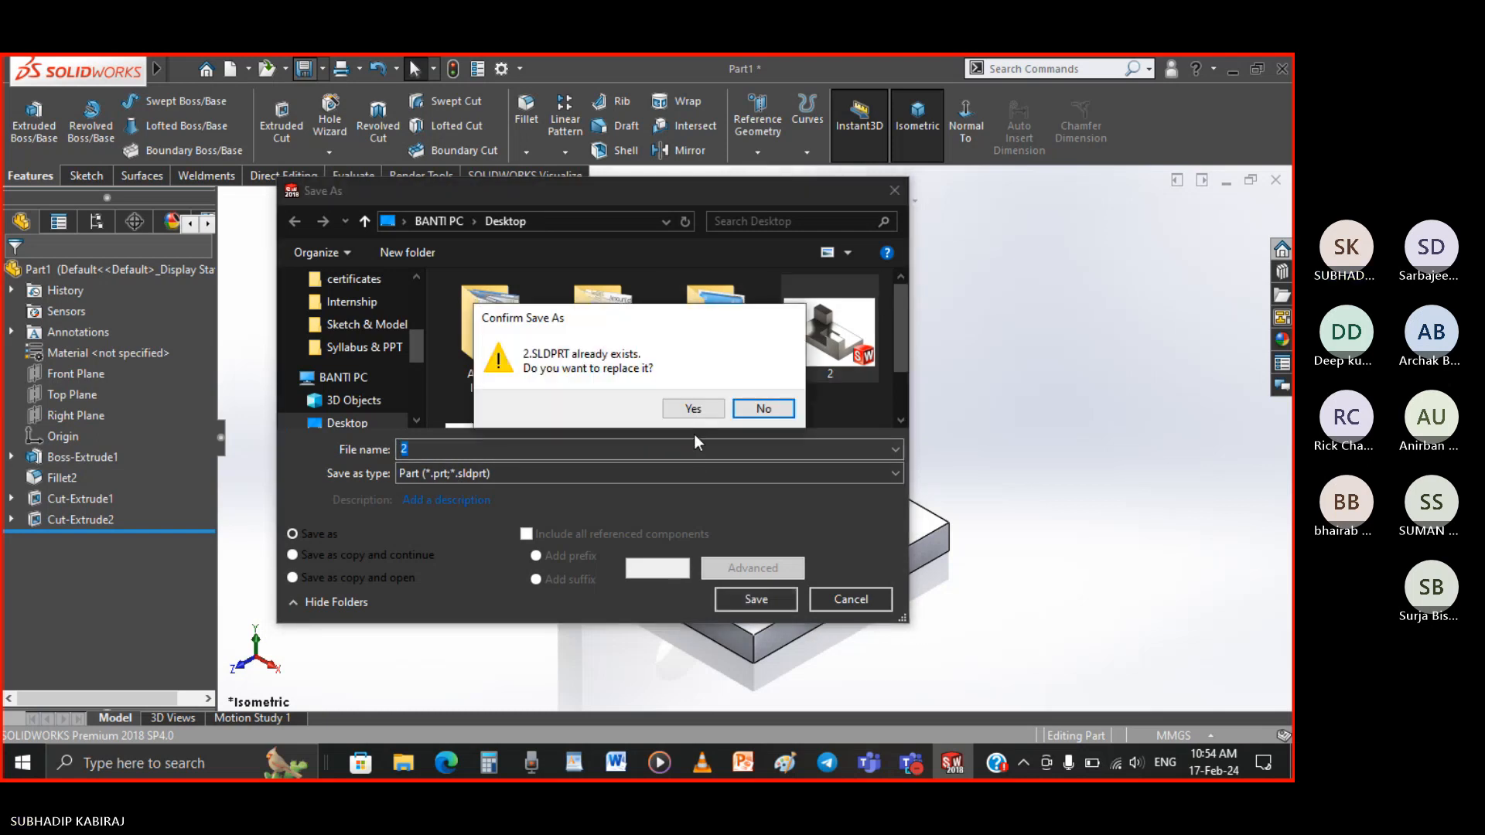
pyautogui.click(699, 413)
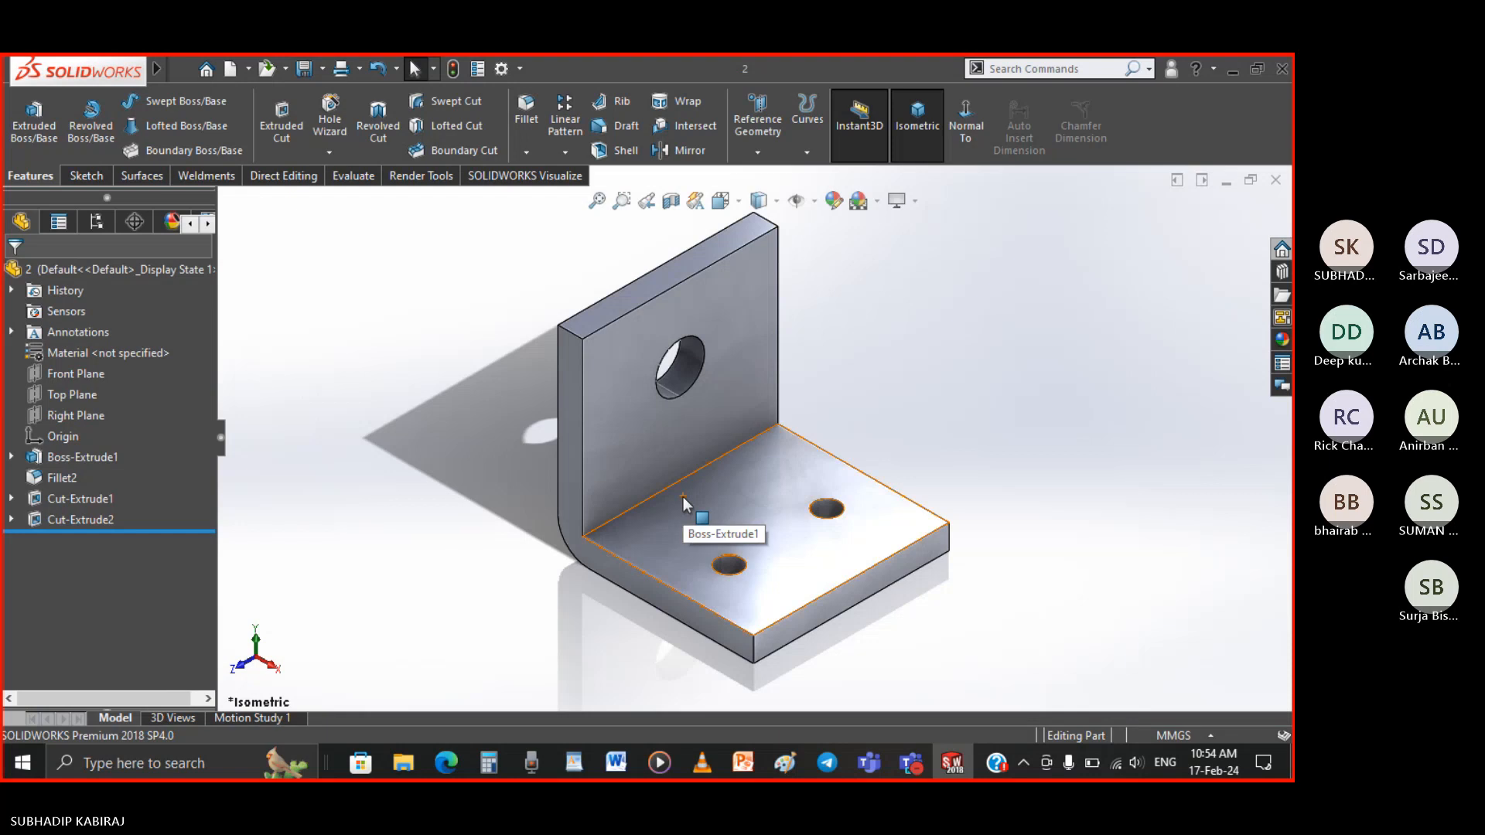
# Switch to WHEEL SUPPORT.pdf in the browser and examine the Shoulder Screw drawing
pyautogui.click(447, 764)
pyautogui.scroll(-3, 490, 559)
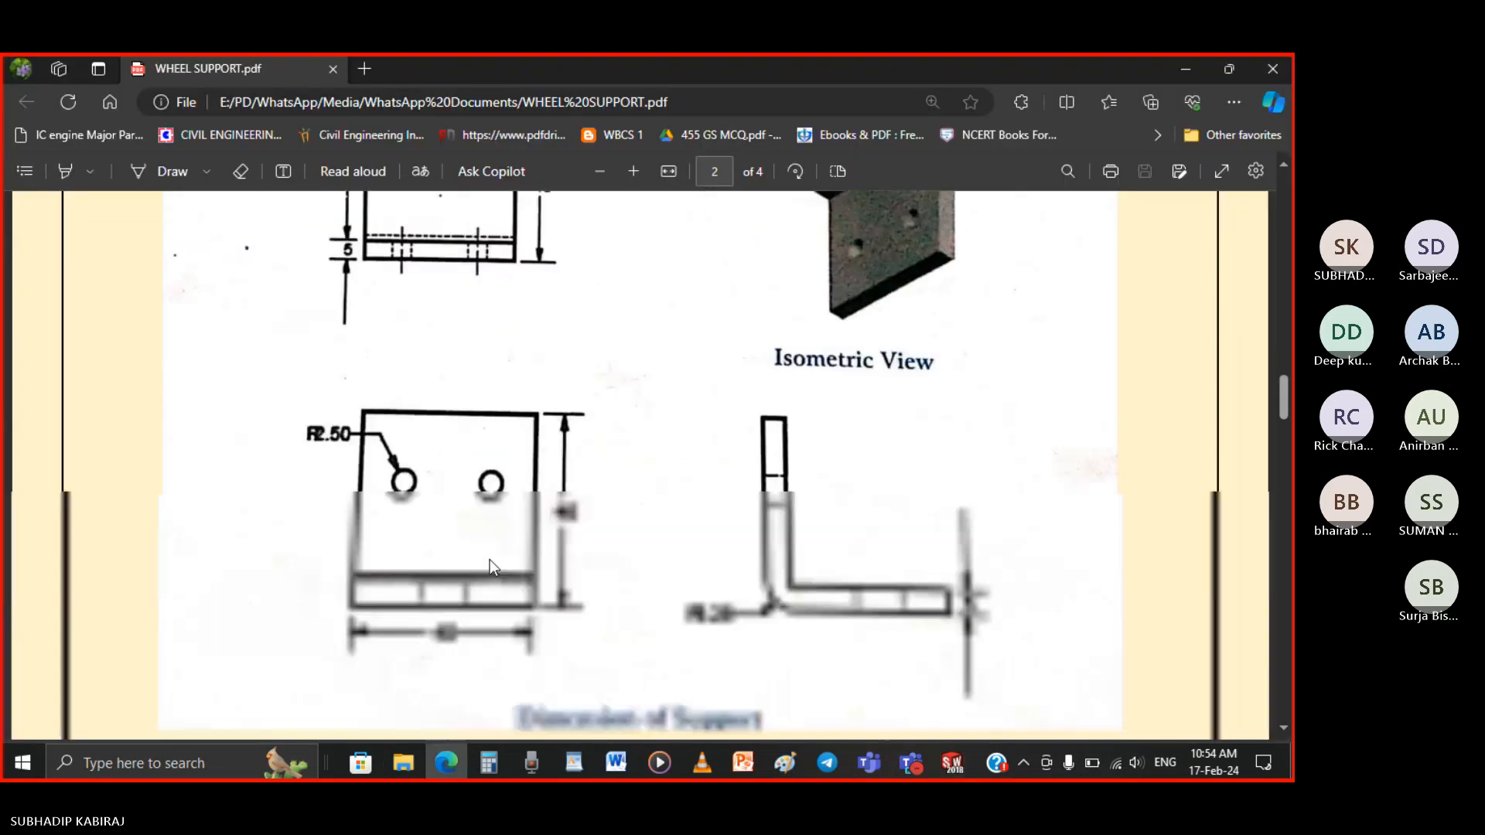
pyautogui.scroll(-10, 490, 559)
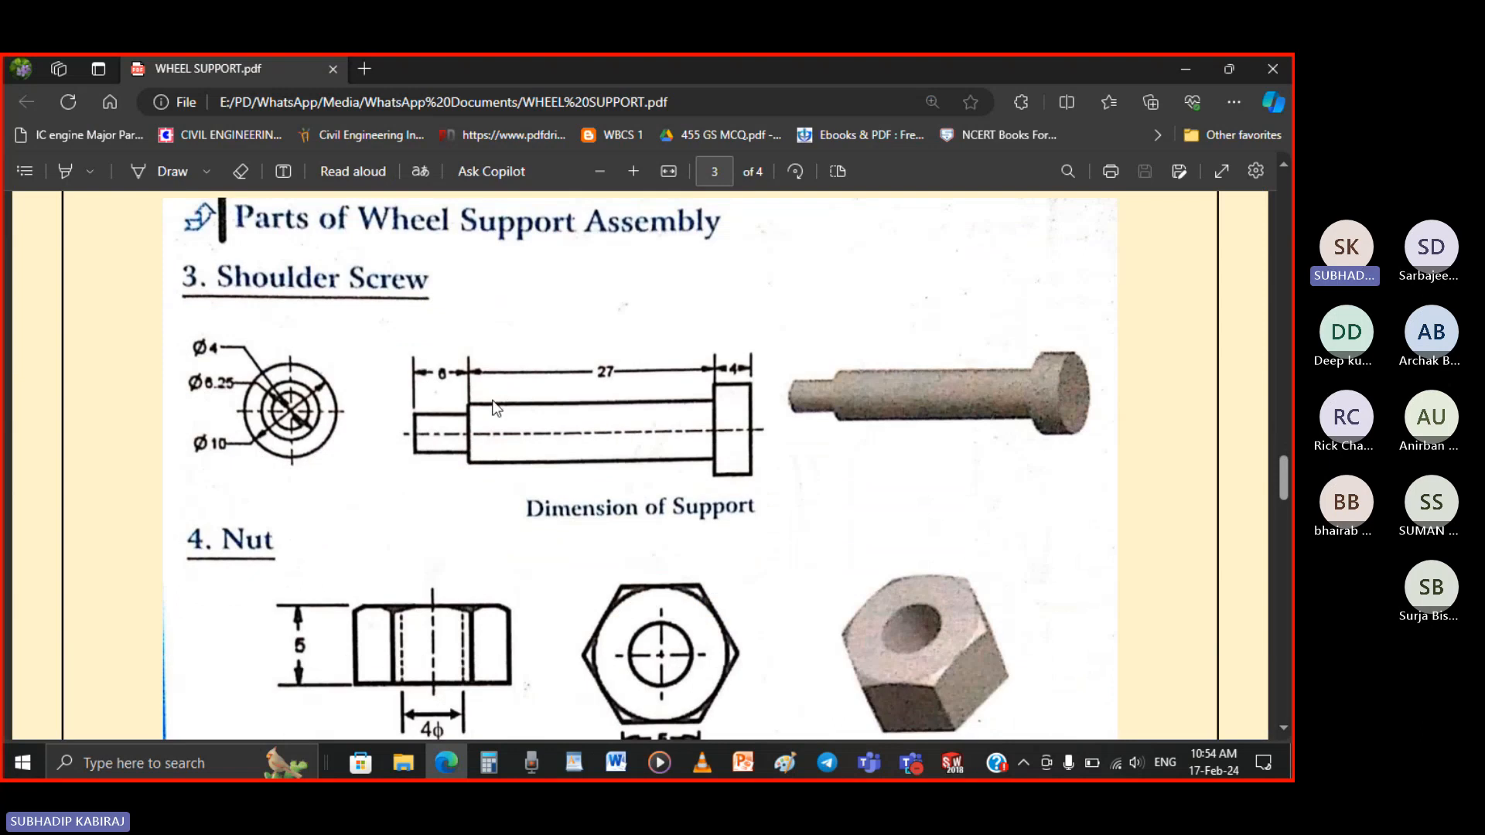
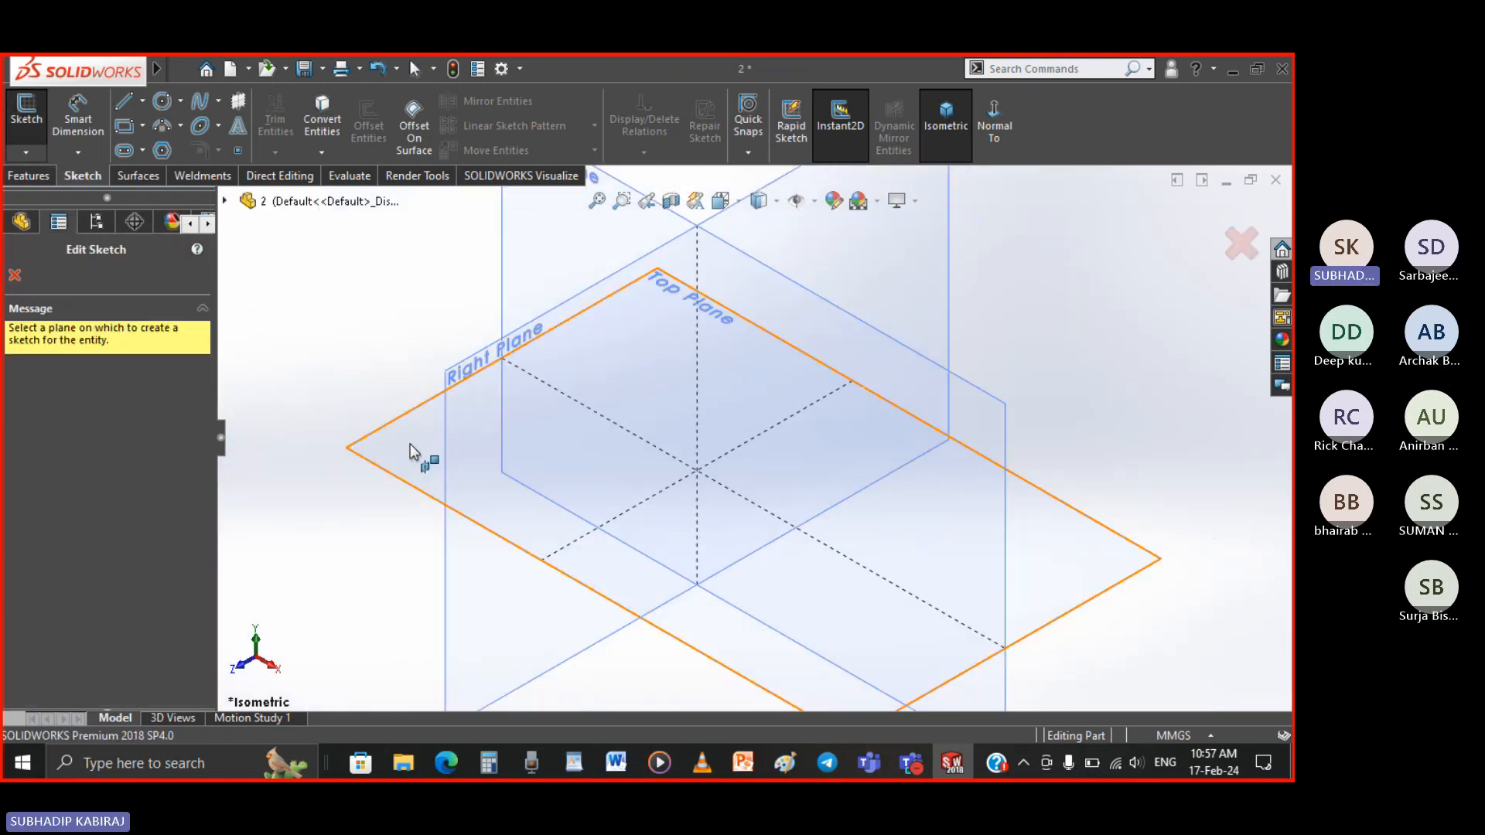
# Sketch three concentric circles centred on the origin on the Right Plane, the outermost about 113 mm in diameter
pyautogui.click(461, 375)
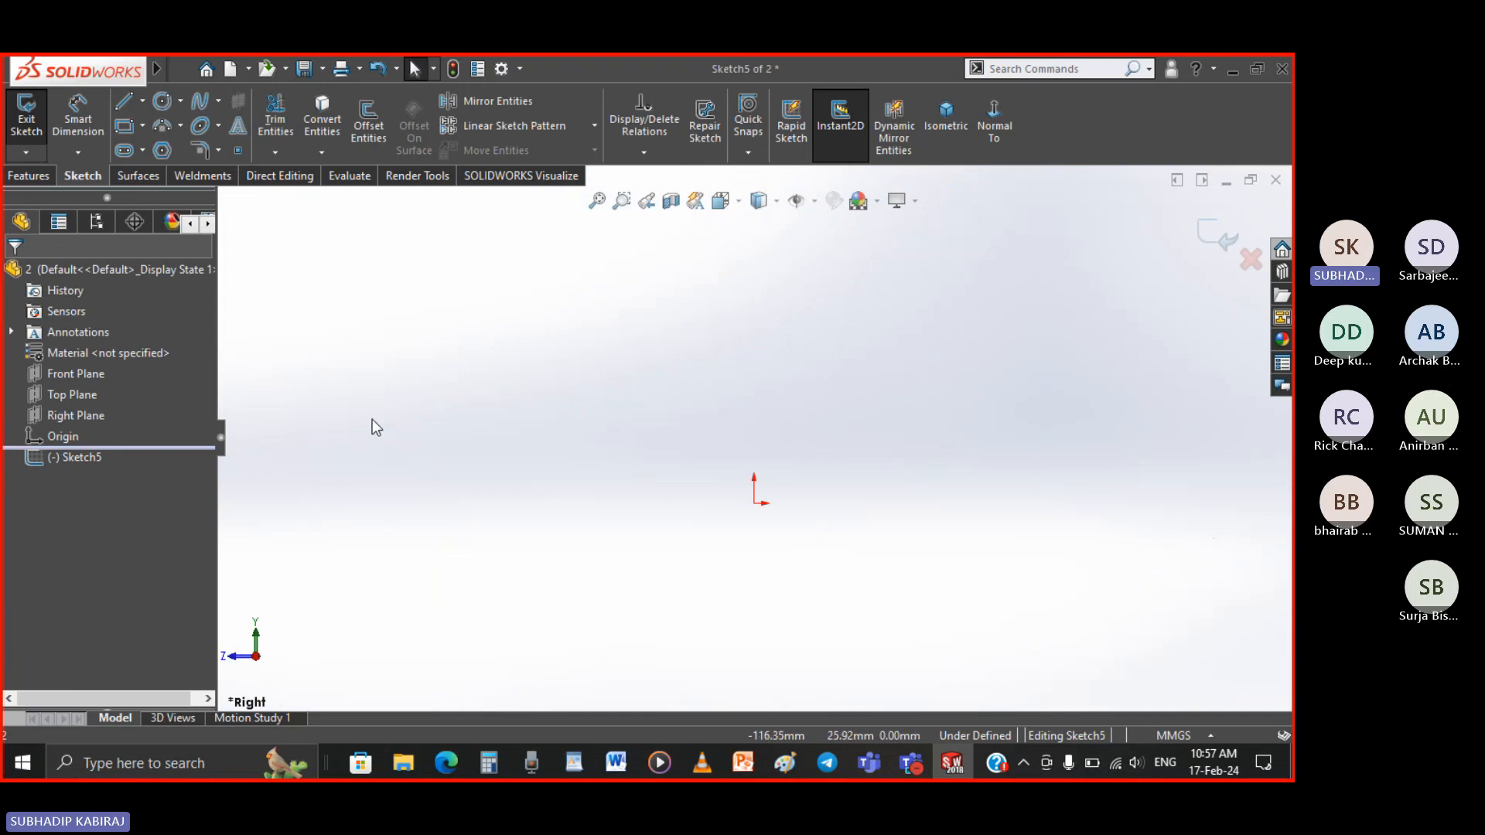
pyautogui.click(162, 101)
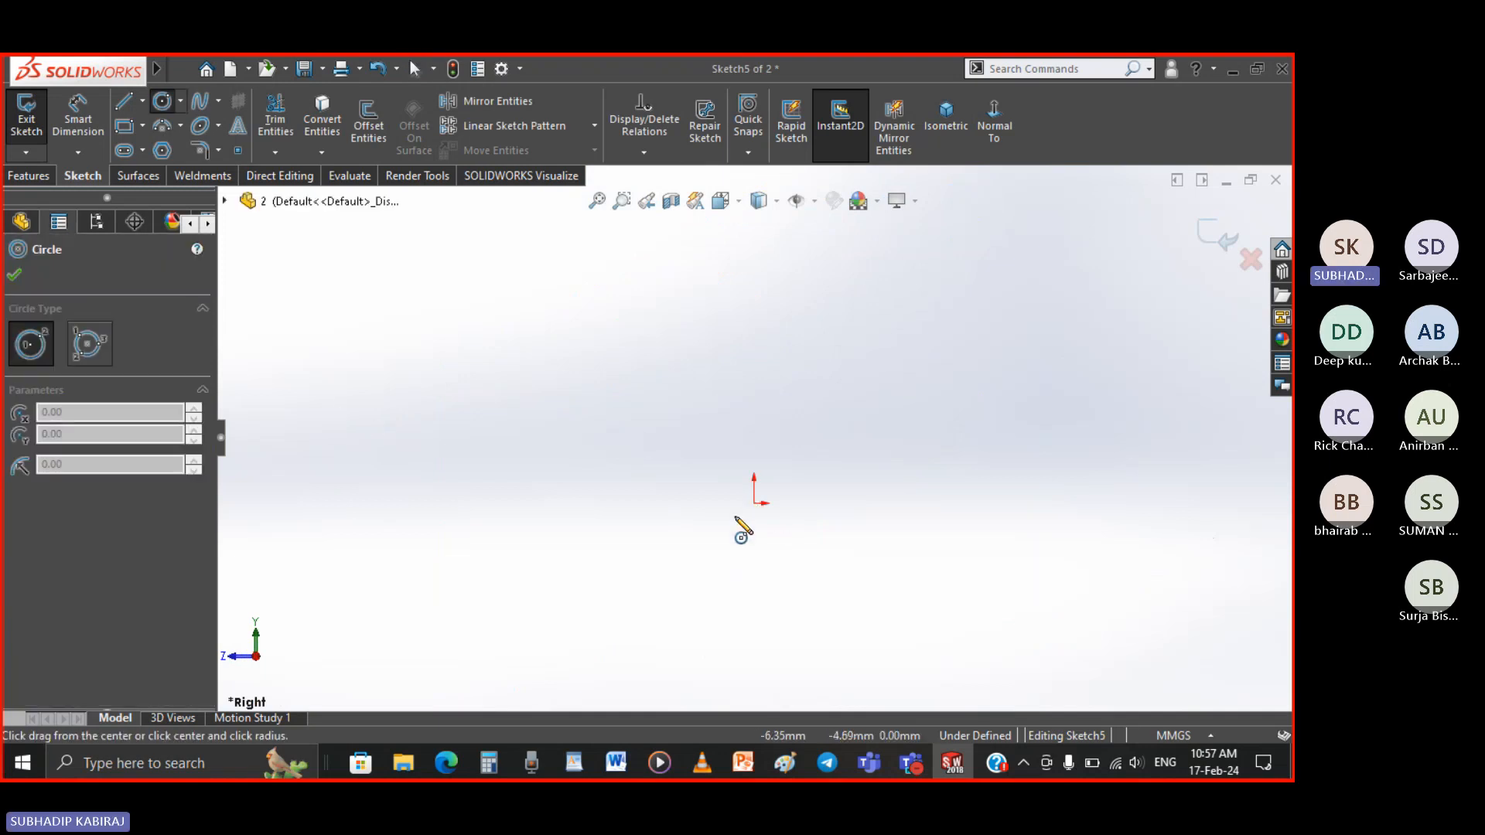
pyautogui.click(754, 503)
pyautogui.click(711, 543)
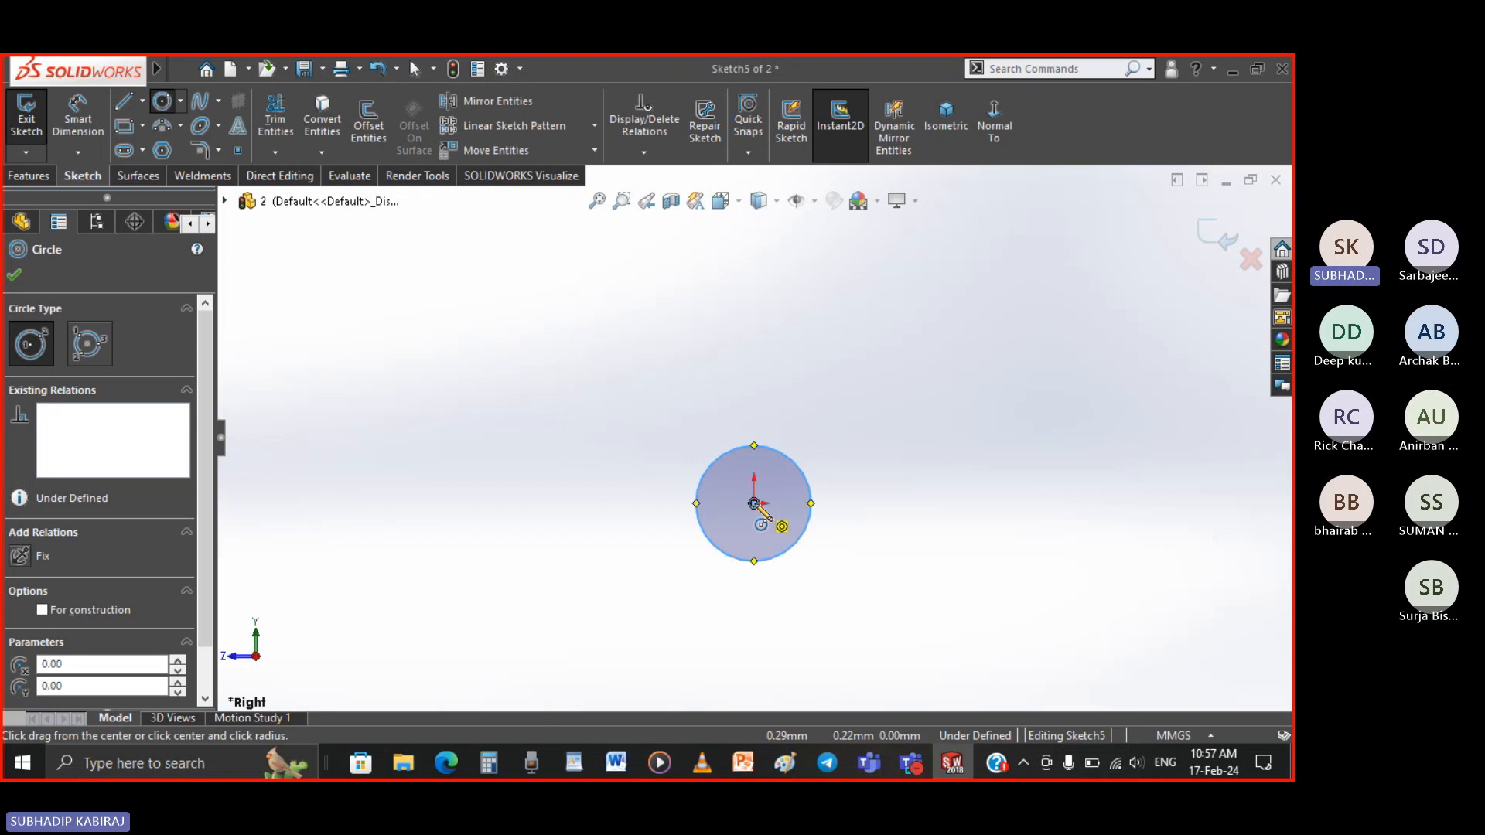
pyautogui.click(754, 503)
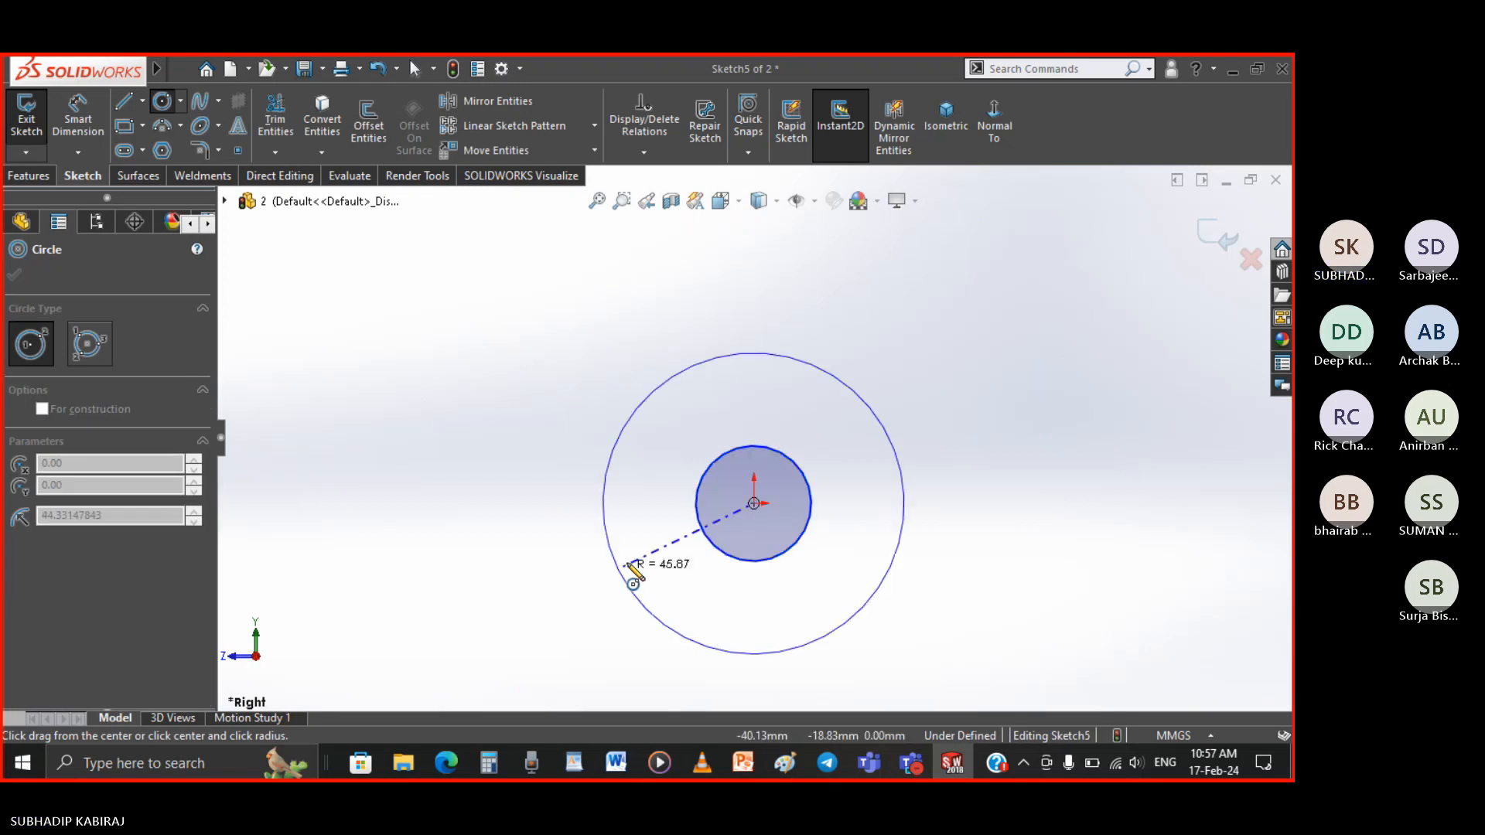
pyautogui.click(633, 563)
pyautogui.click(754, 504)
pyautogui.click(600, 606)
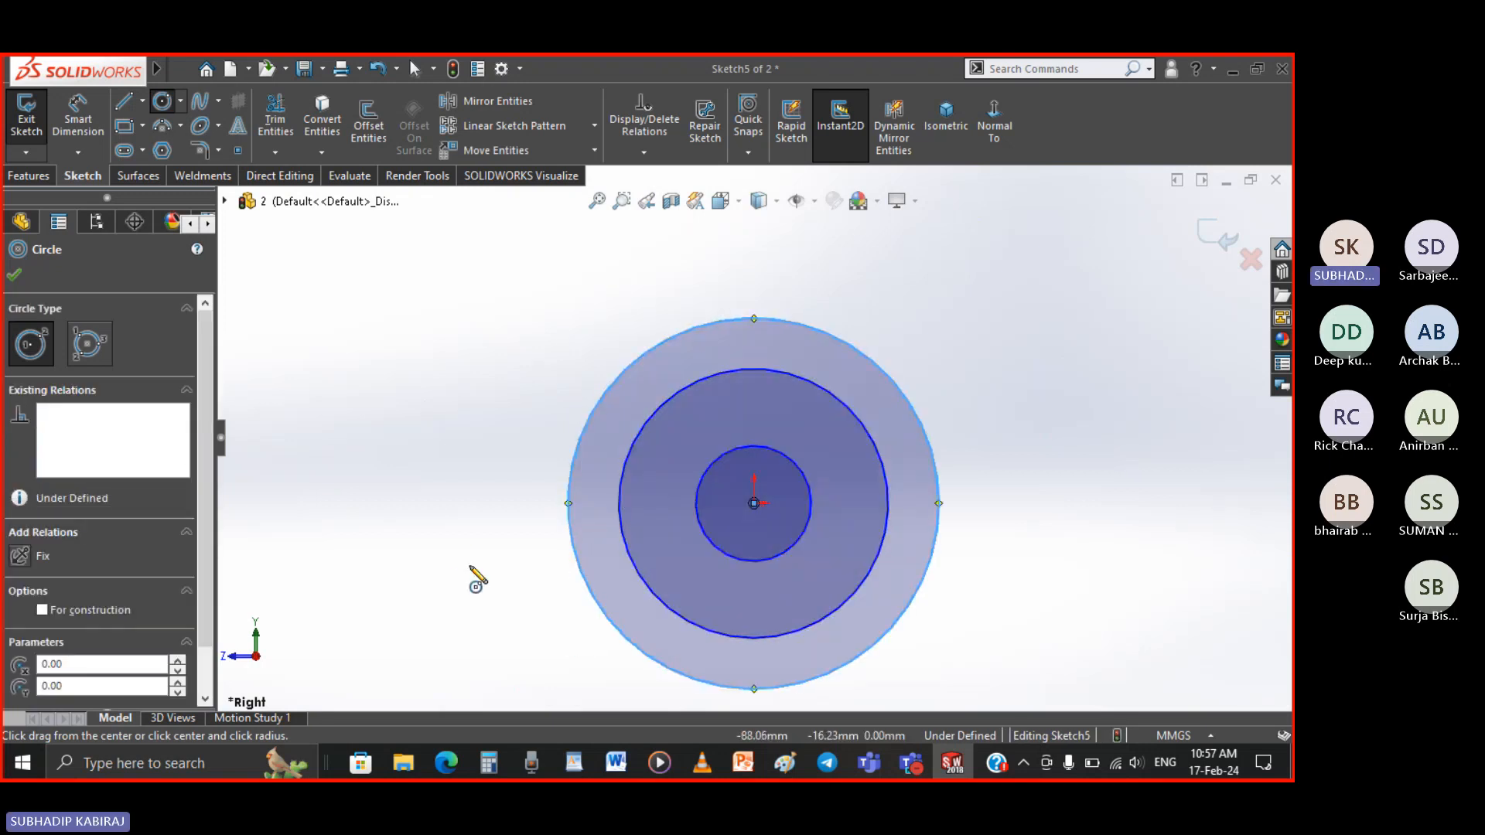
# Consult the Shoulder Screw drawing in WHEEL SUPPORT.pdf, return to SOLIDWORKS and dimension the outermost circle's diameter as 10 mm
pyautogui.moveTo(476, 588); pyautogui.dragTo(475, 457, button='right')
pyautogui.scroll(3, 478, 484)
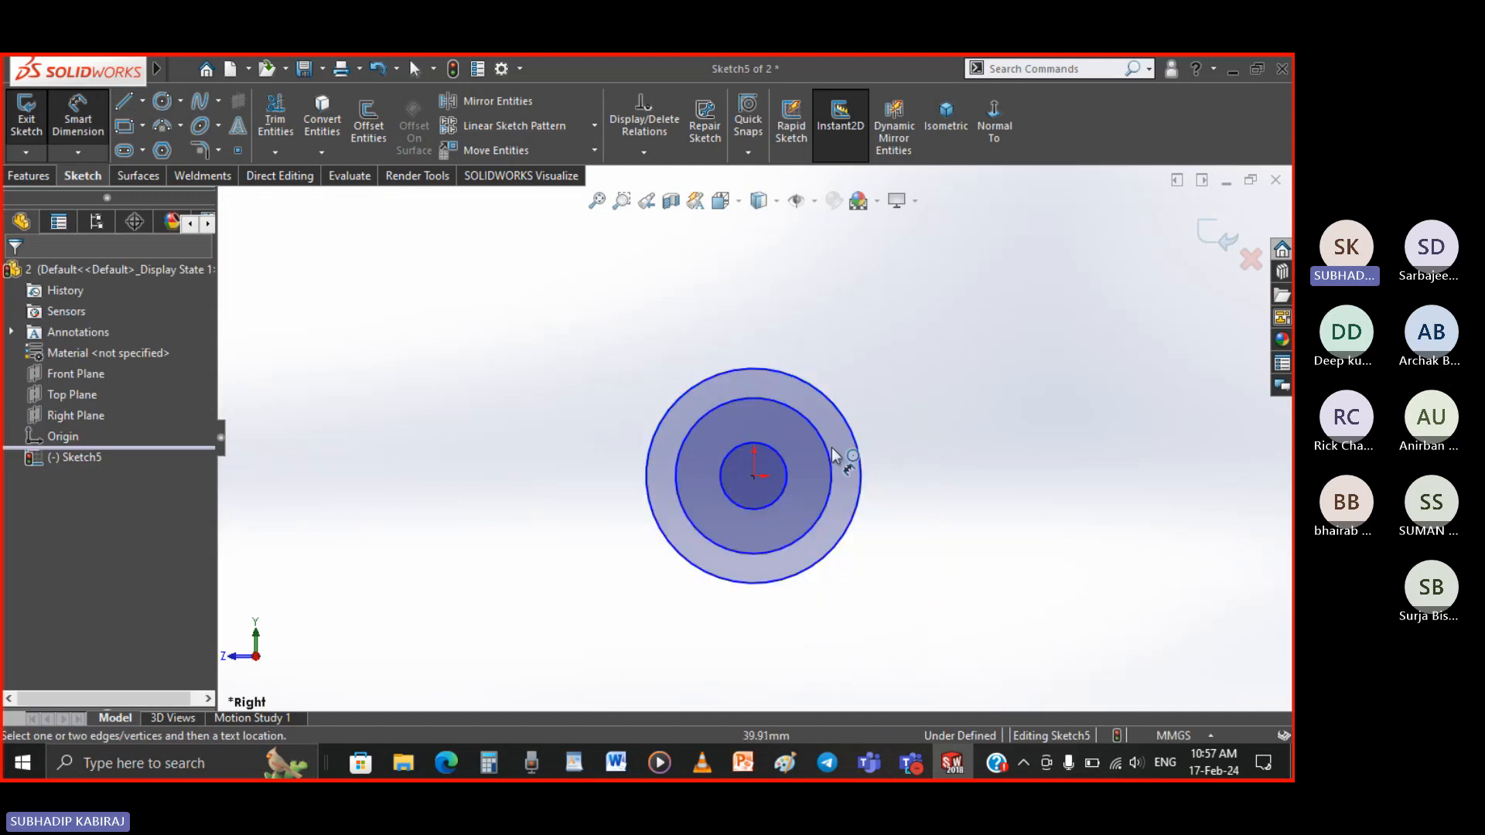
pyautogui.click(452, 764)
pyautogui.scroll(-3, 1269, 416)
pyautogui.scroll(-15, 1268, 418)
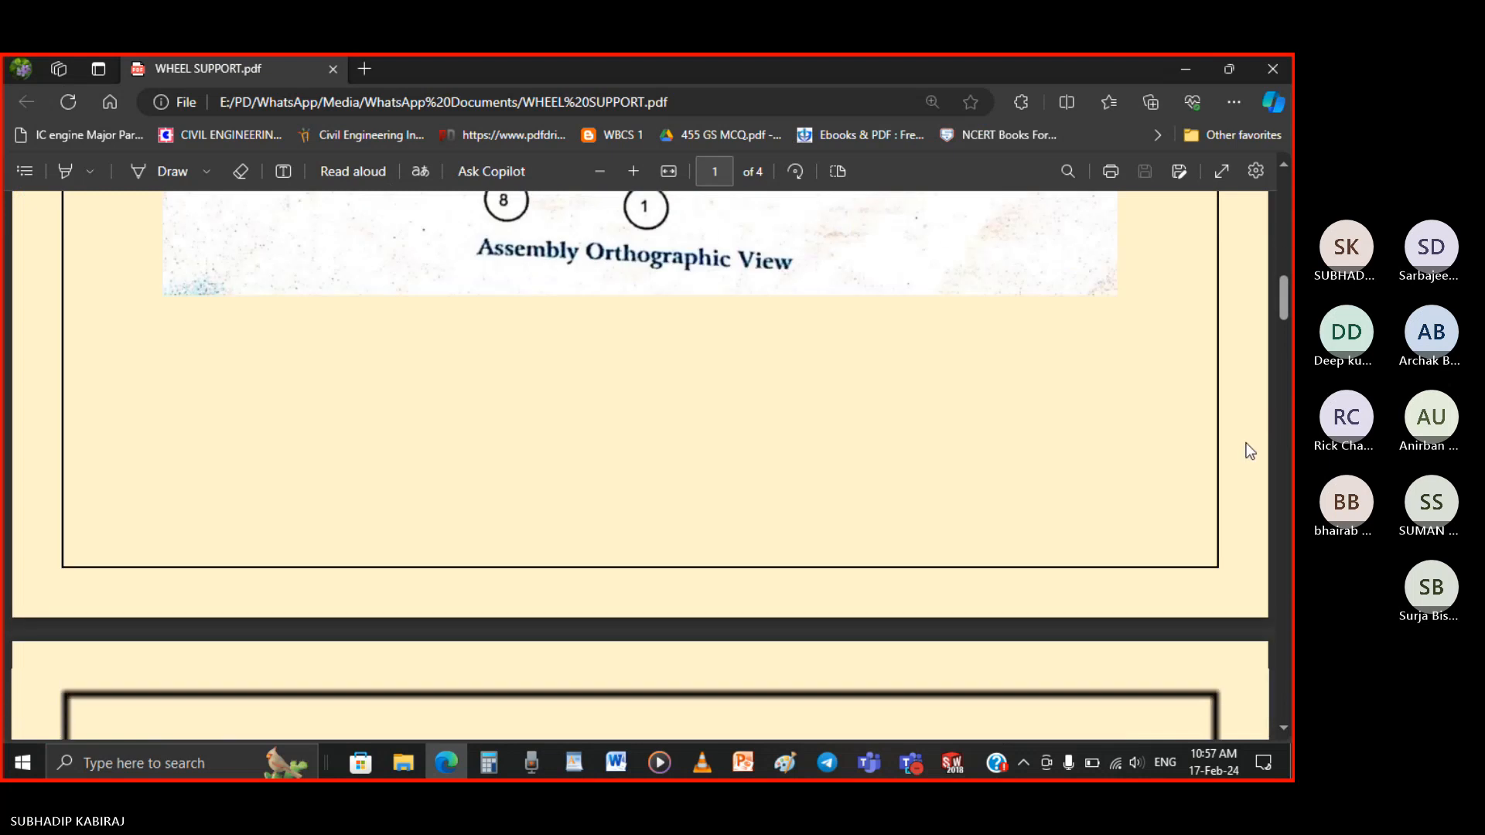
pyautogui.scroll(-10, 1247, 453)
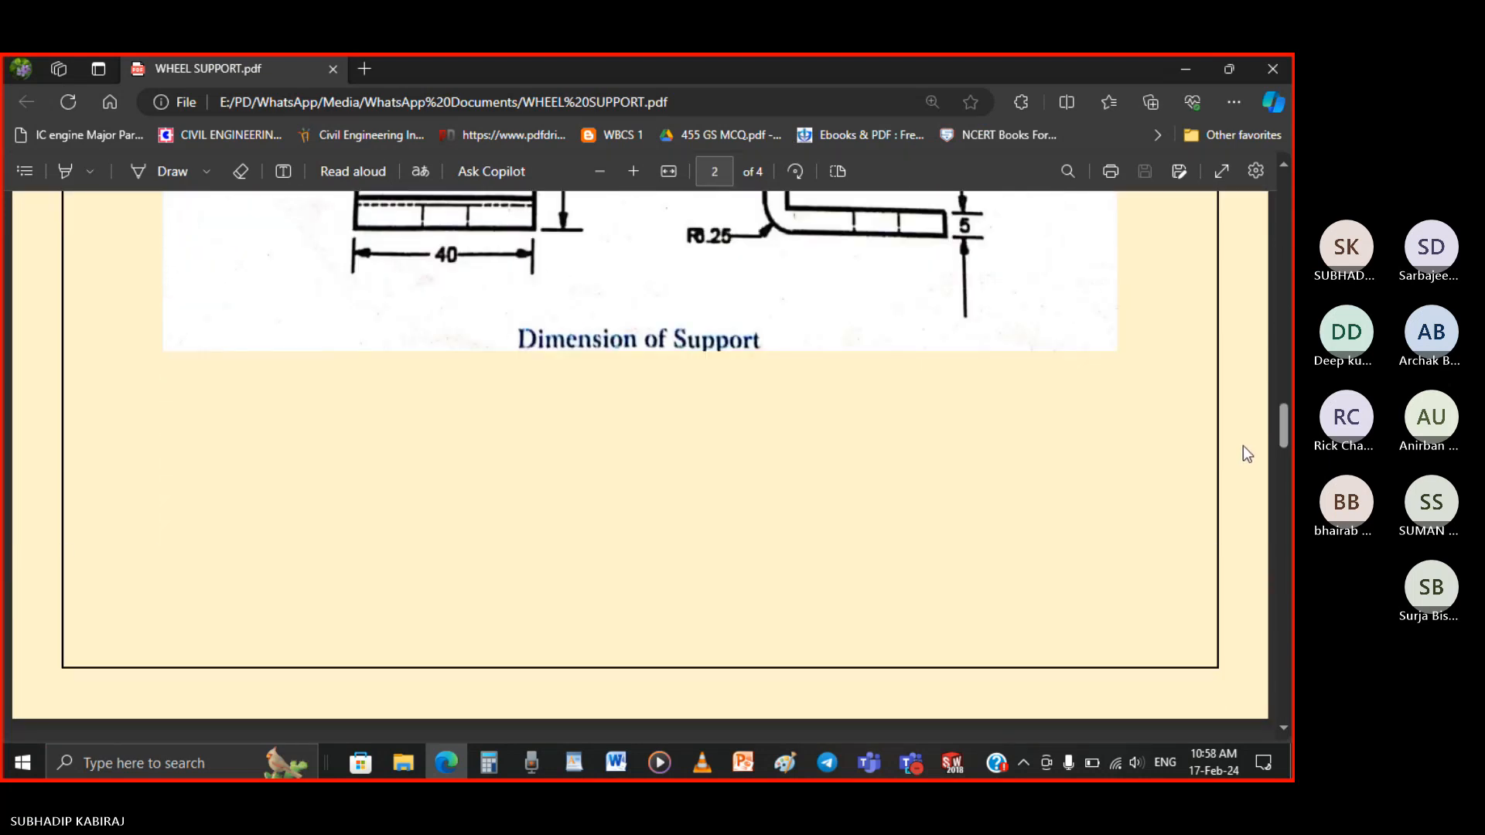
pyautogui.scroll(-1, 1033, 365)
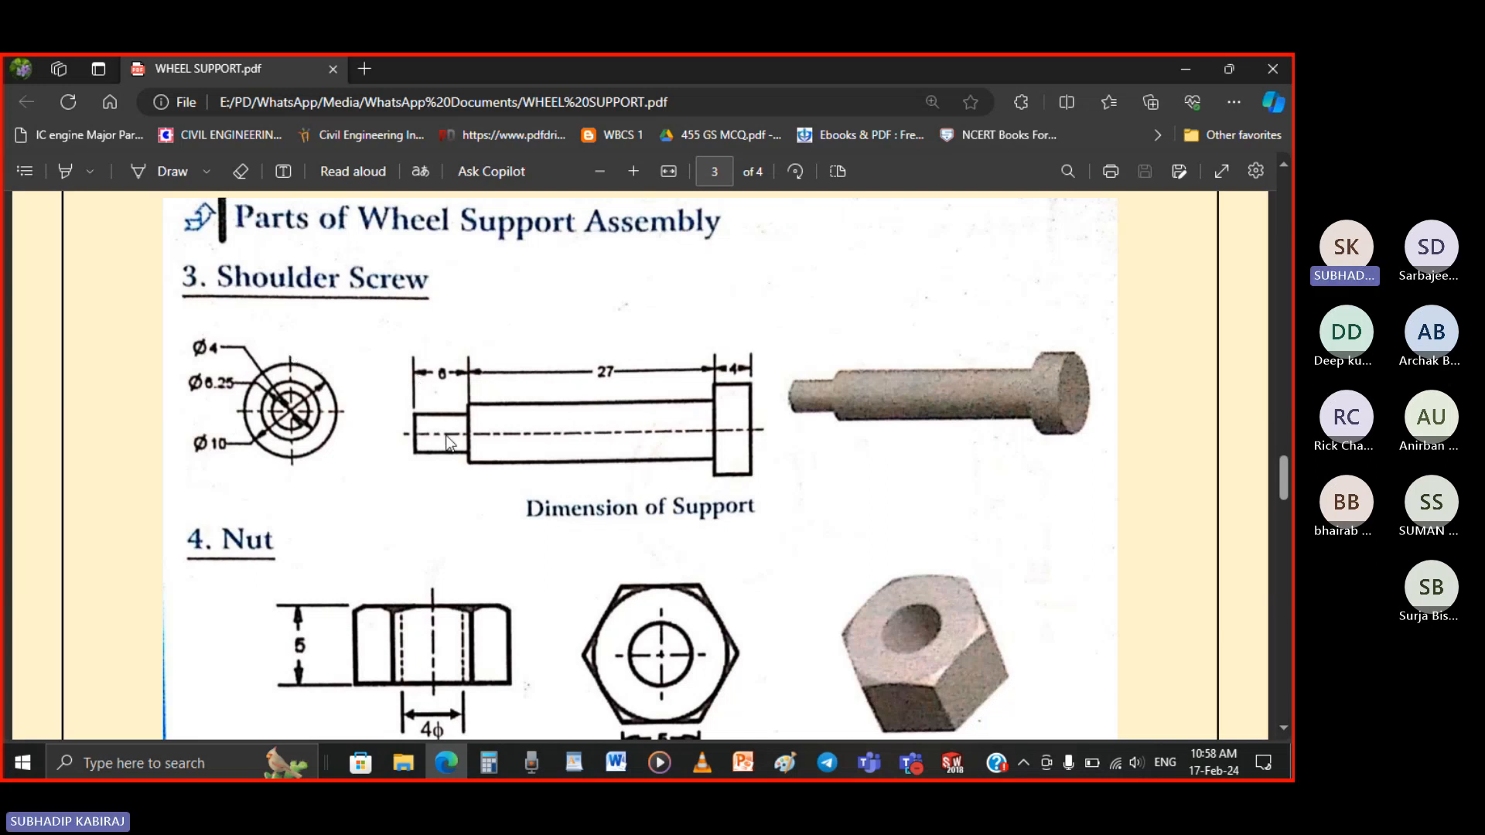
pyautogui.click(952, 764)
pyautogui.click(811, 582)
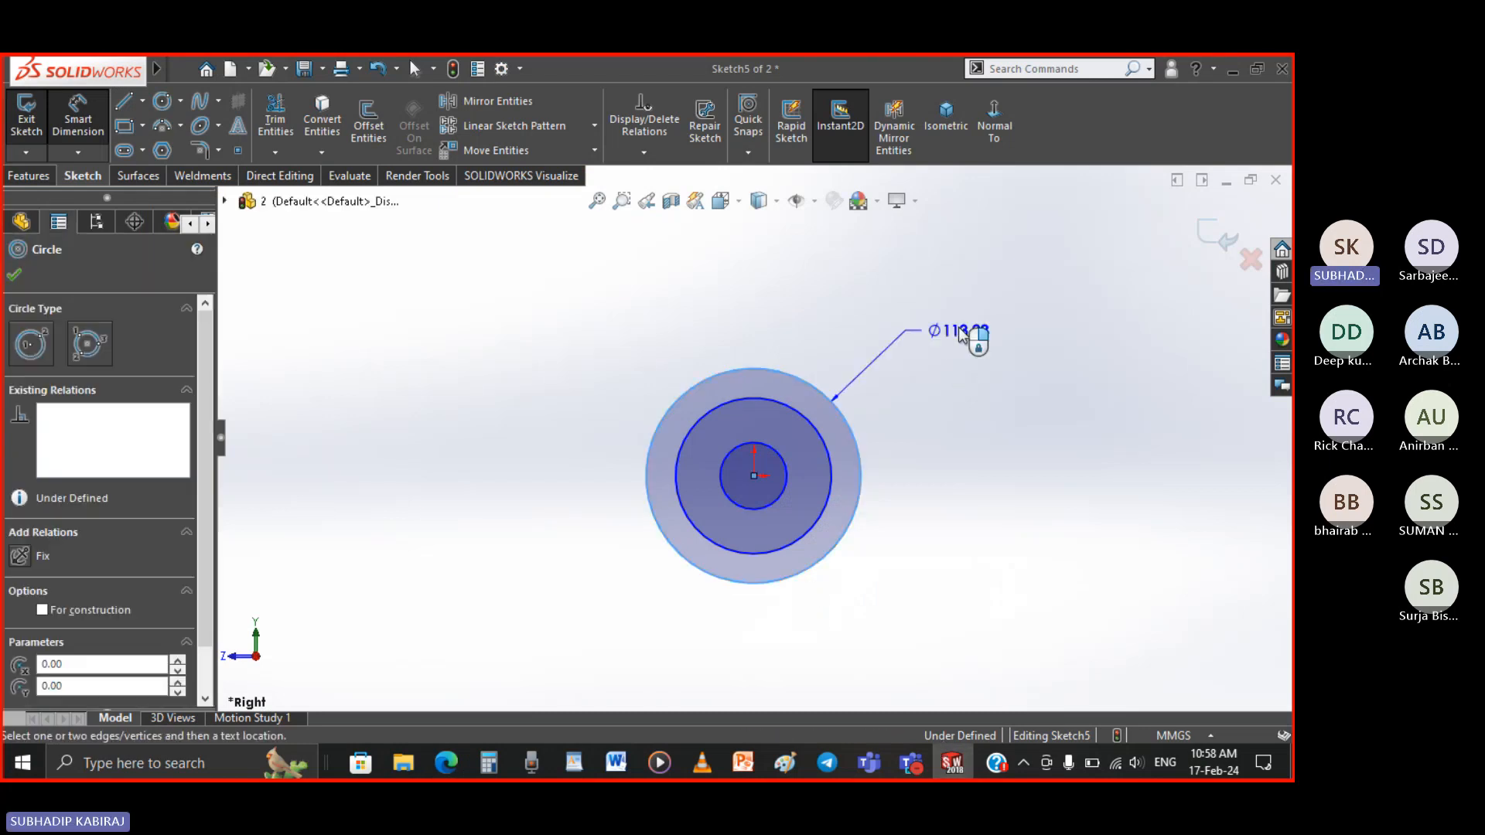
pyautogui.click(961, 335)
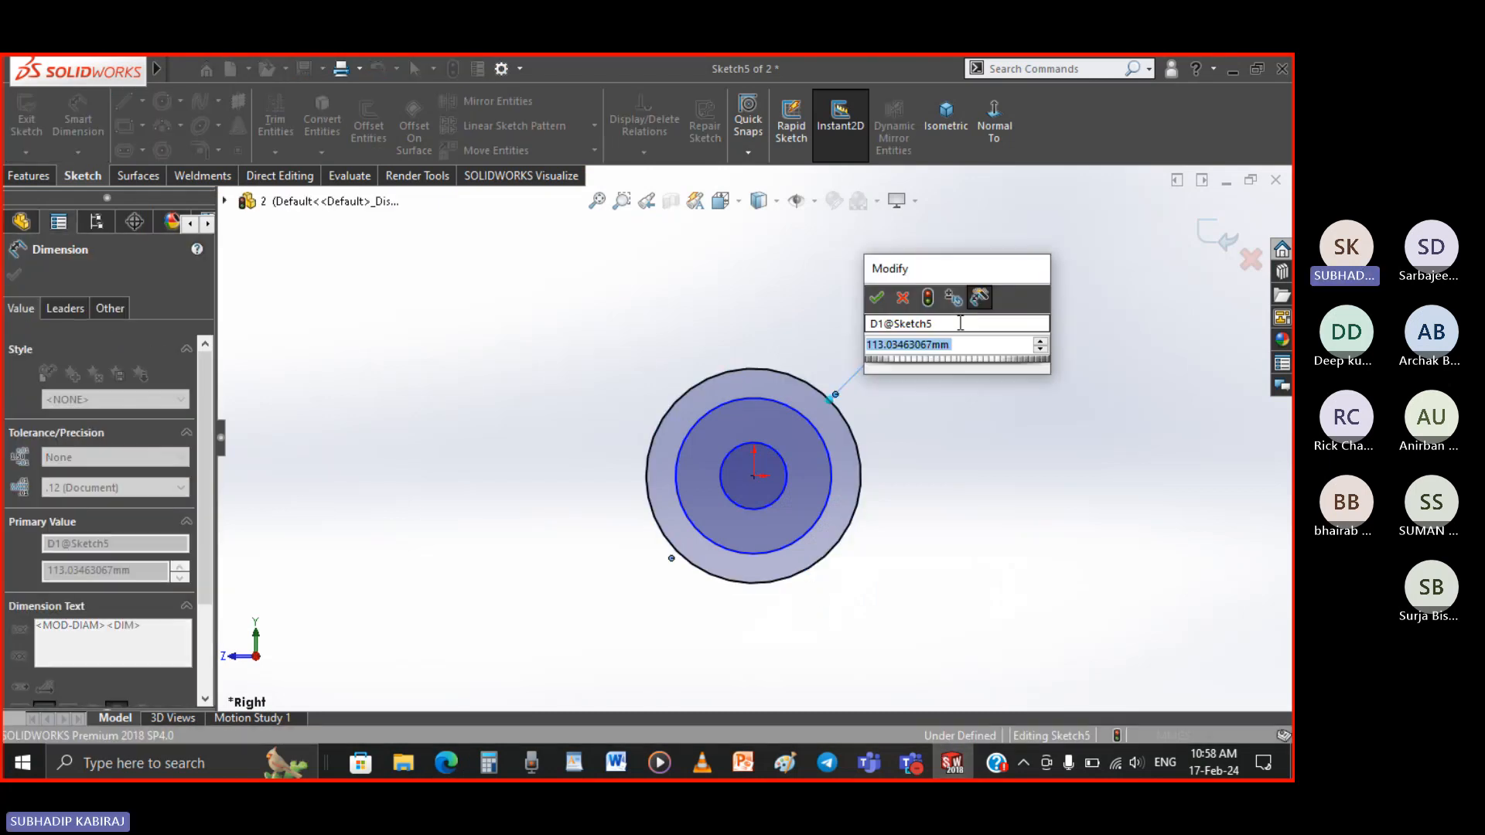
pyautogui.write('10')
pyautogui.press('Return')
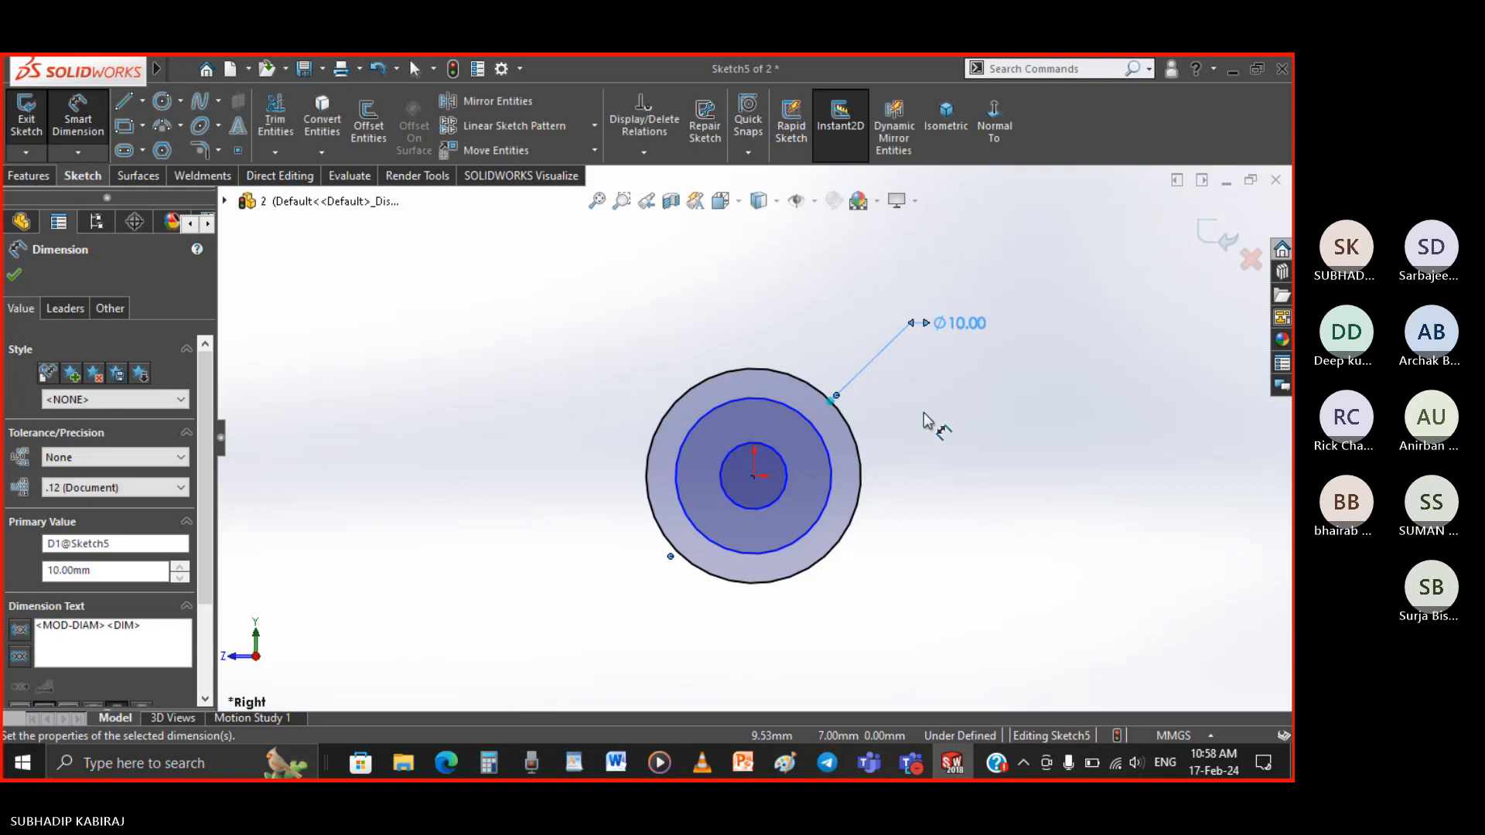
# Dimension the middle circle's diameter as 6.25 mm
pyautogui.click(834, 492)
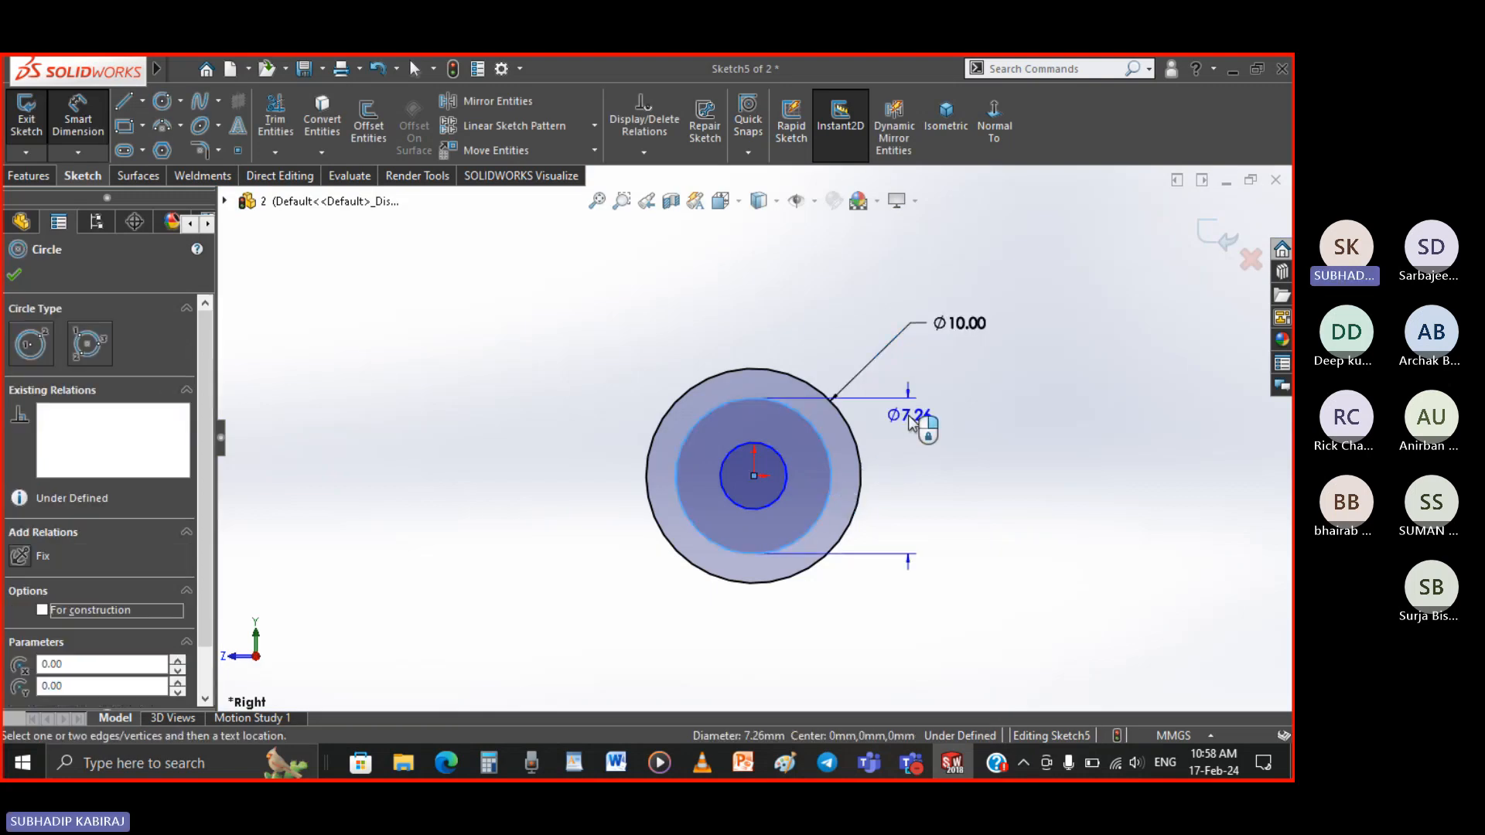
pyautogui.click(928, 385)
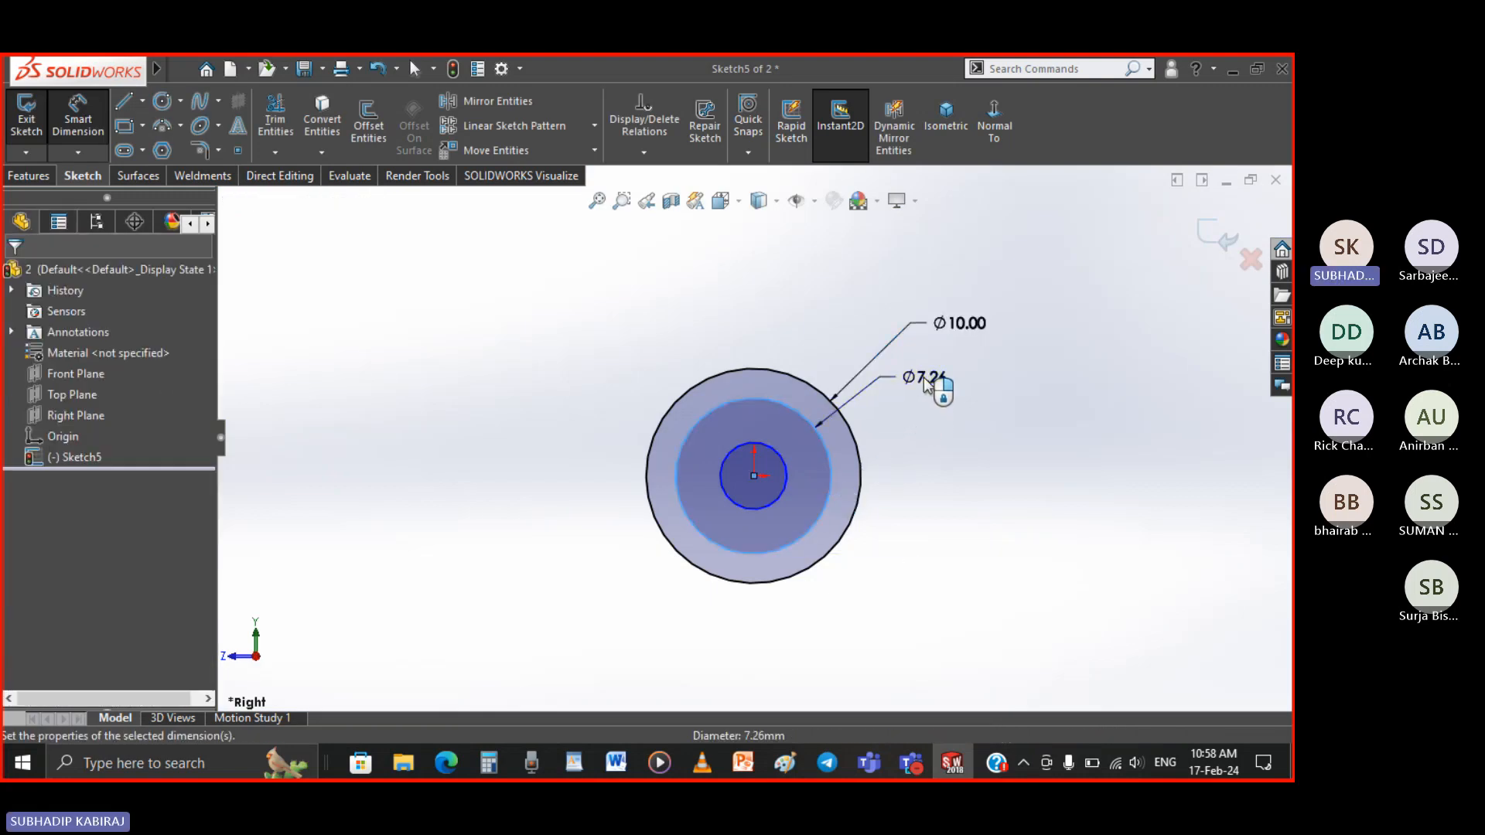
pyautogui.write('6.25')
pyautogui.press('Return')
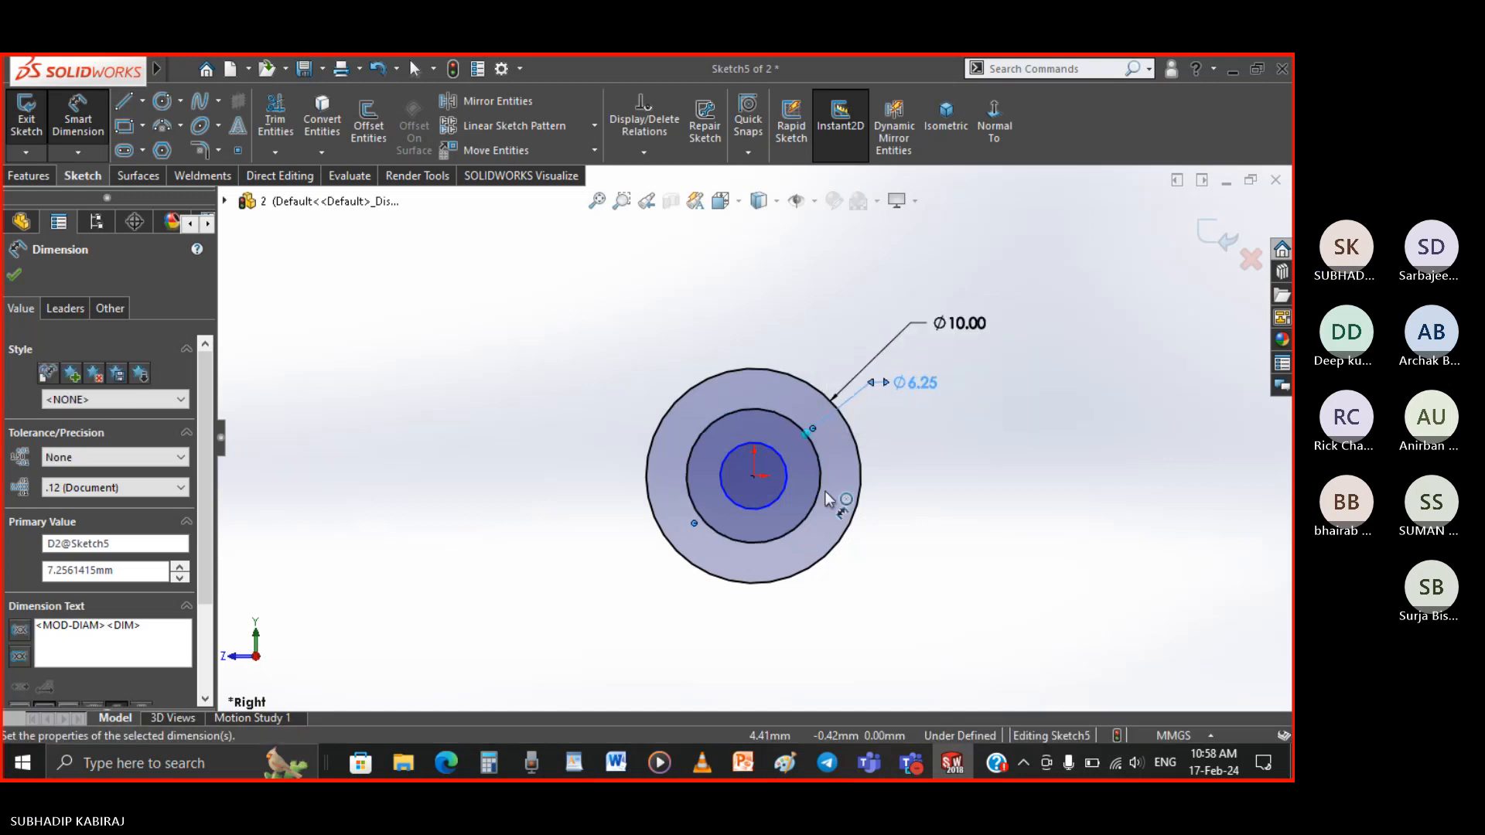
# Dimension the innermost circle's diameter as 4 mm and close the sketch
pyautogui.click(785, 494)
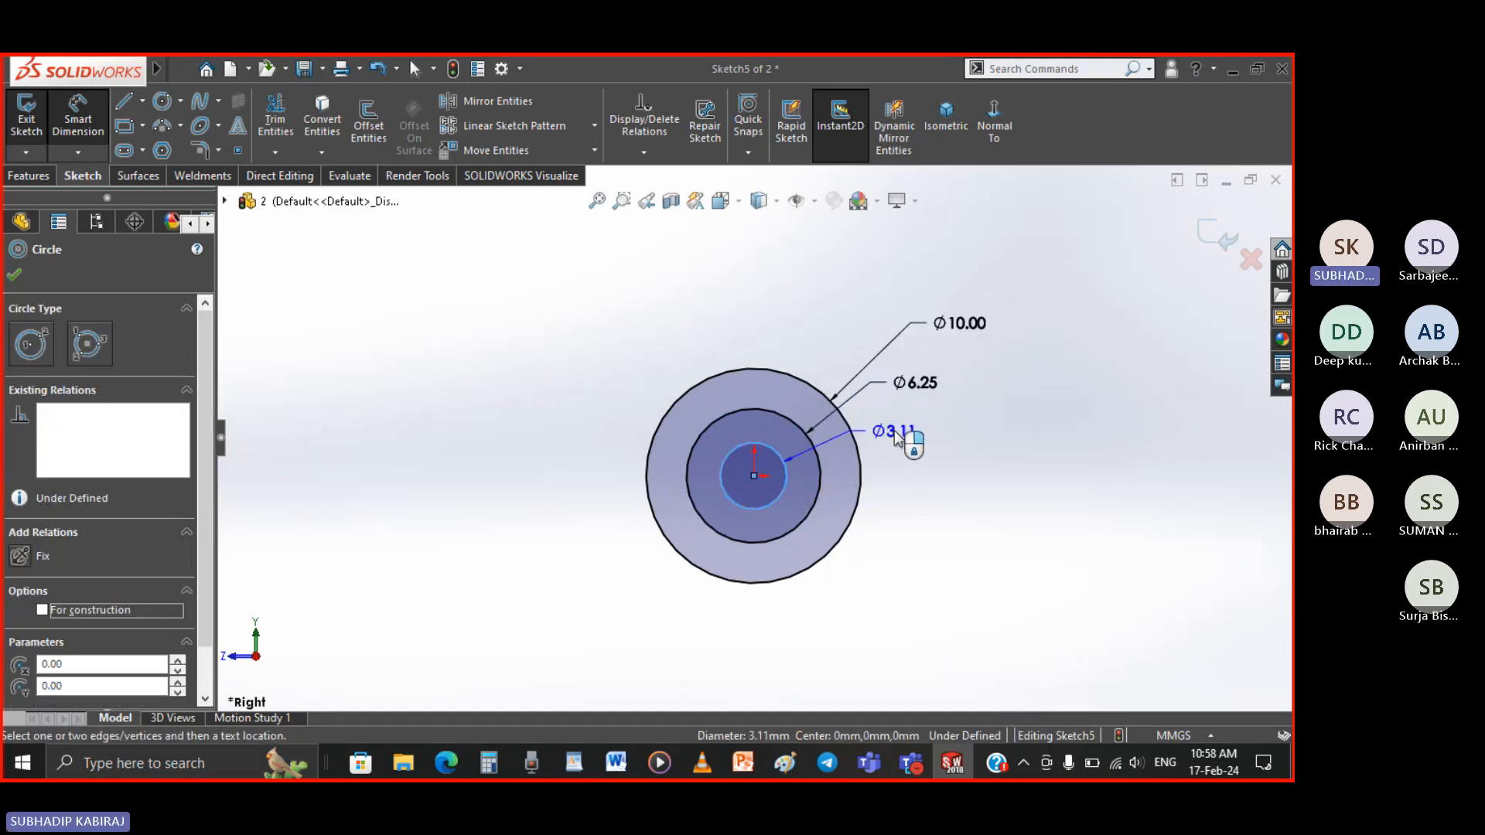
pyautogui.click(894, 430)
pyautogui.write('4')
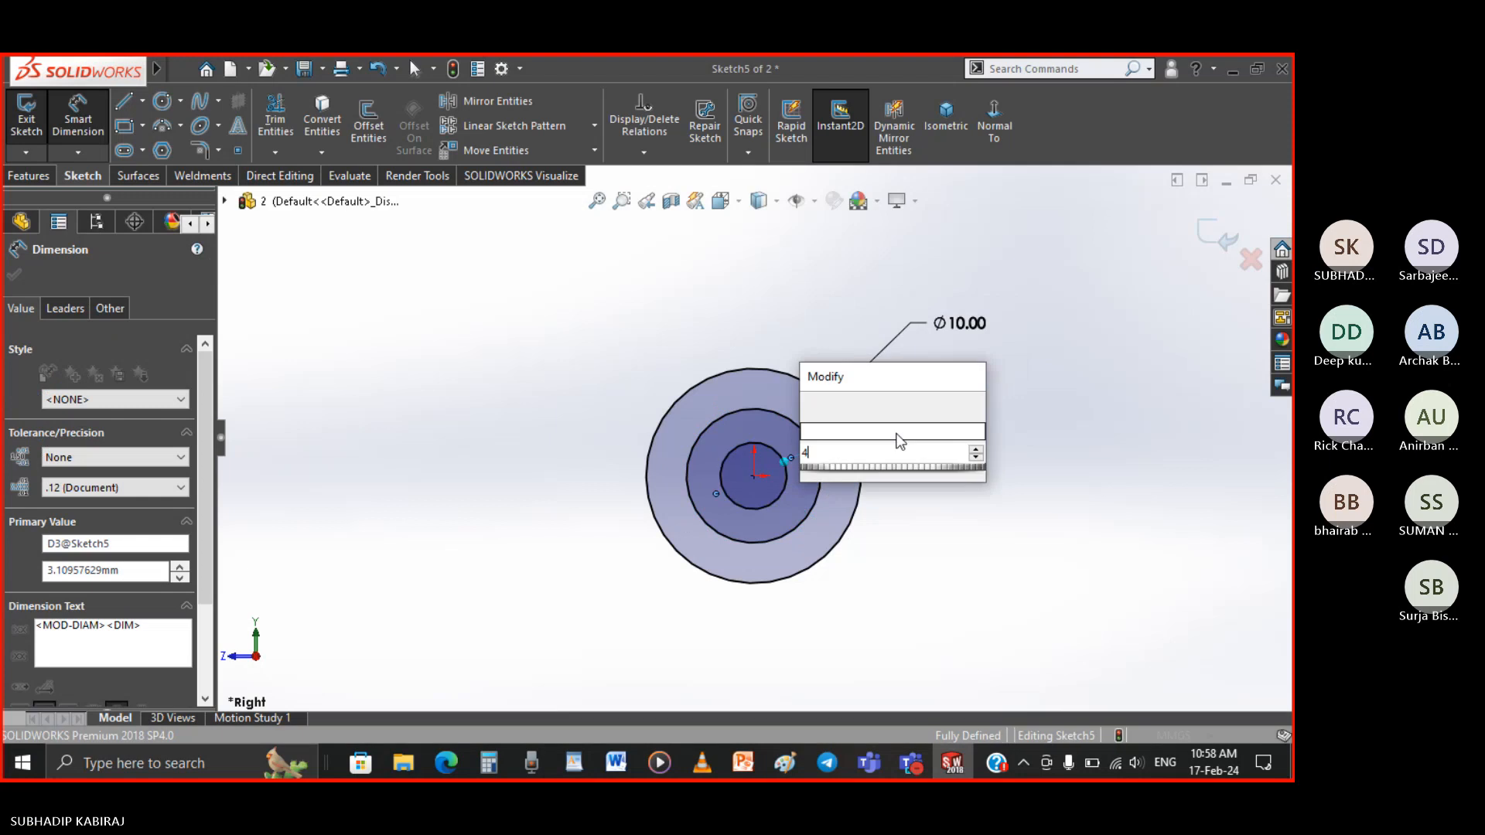
pyautogui.press('Return')
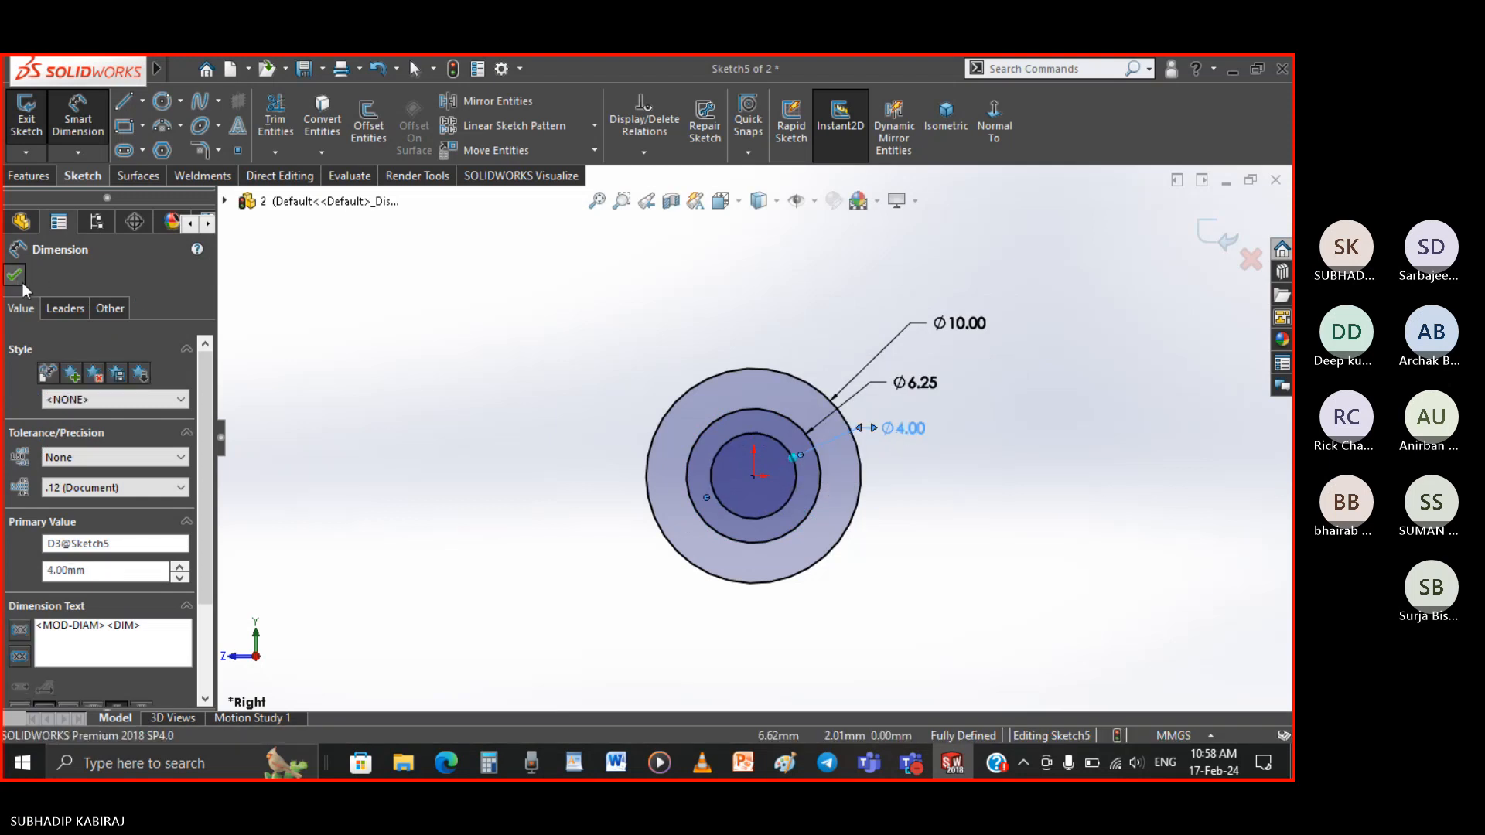
pyautogui.click(17, 277)
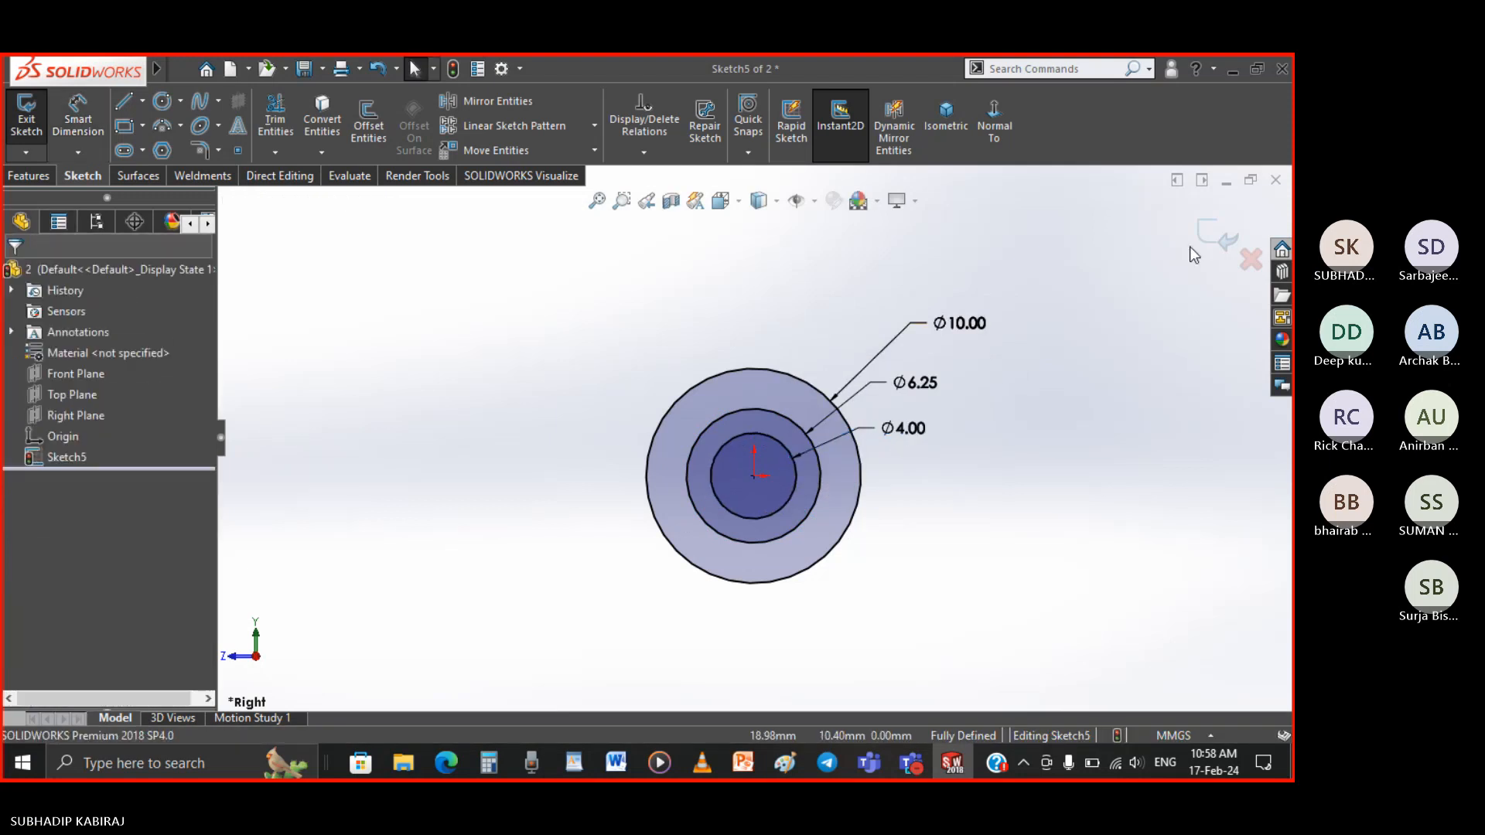
pyautogui.click(1208, 234)
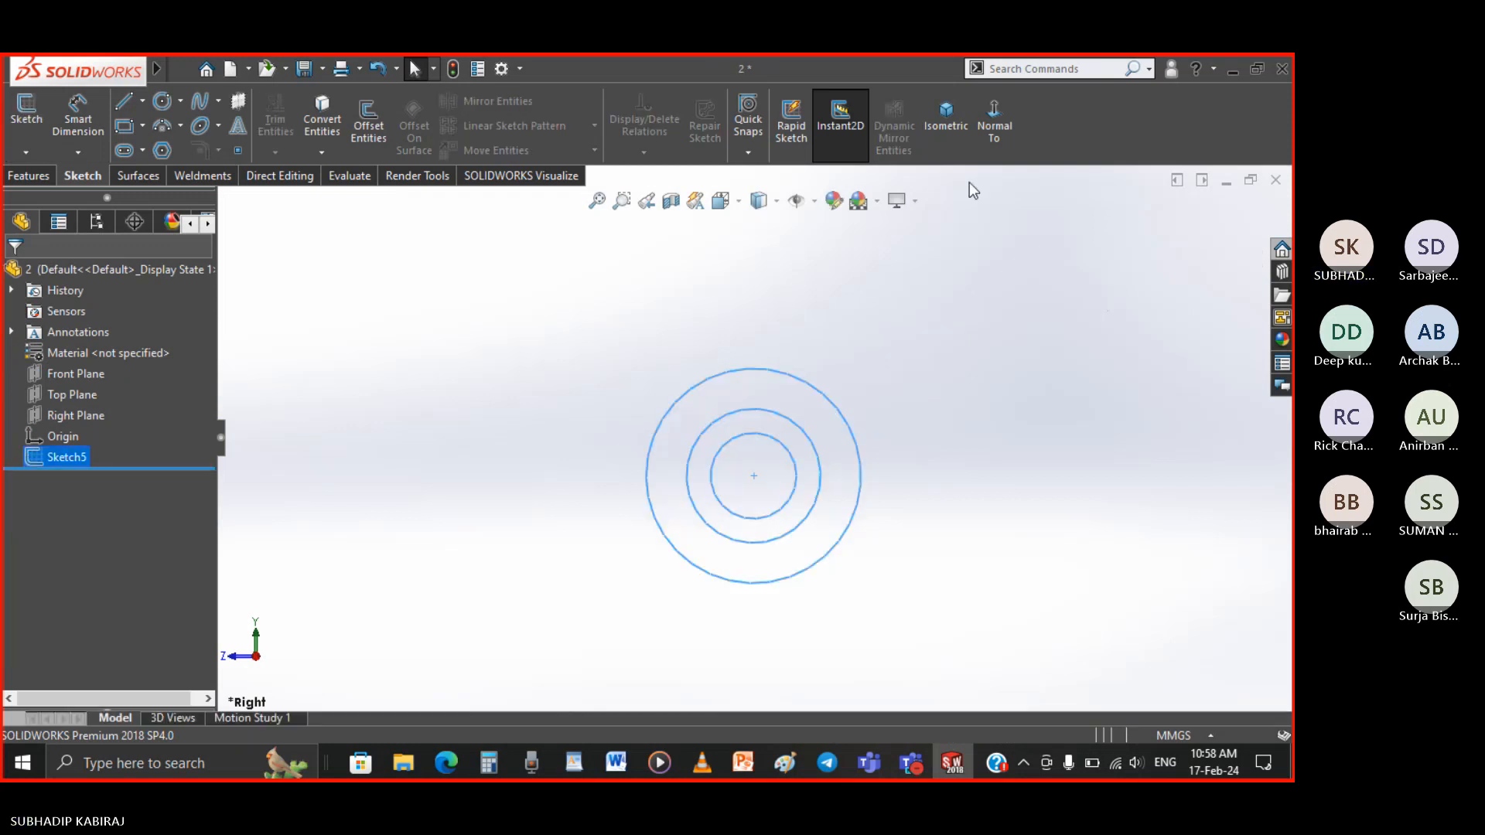
# Start a Boss-Extrude of the concentric circle sketch and select all three regions, consulting WHEEL SUPPORT.pdf before returning to SOLIDWORKS
pyautogui.click(942, 117)
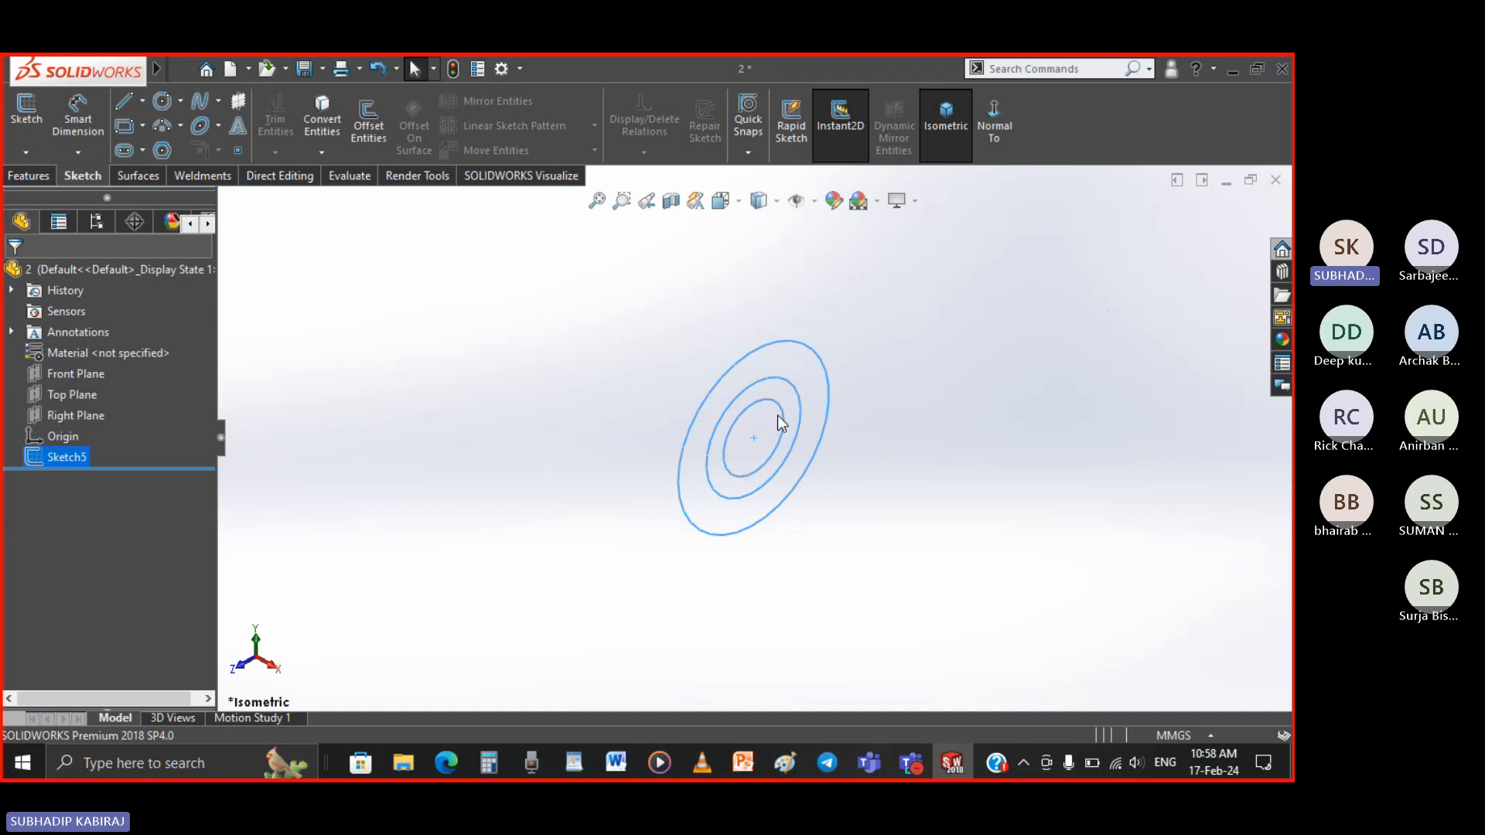
pyautogui.click(23, 178)
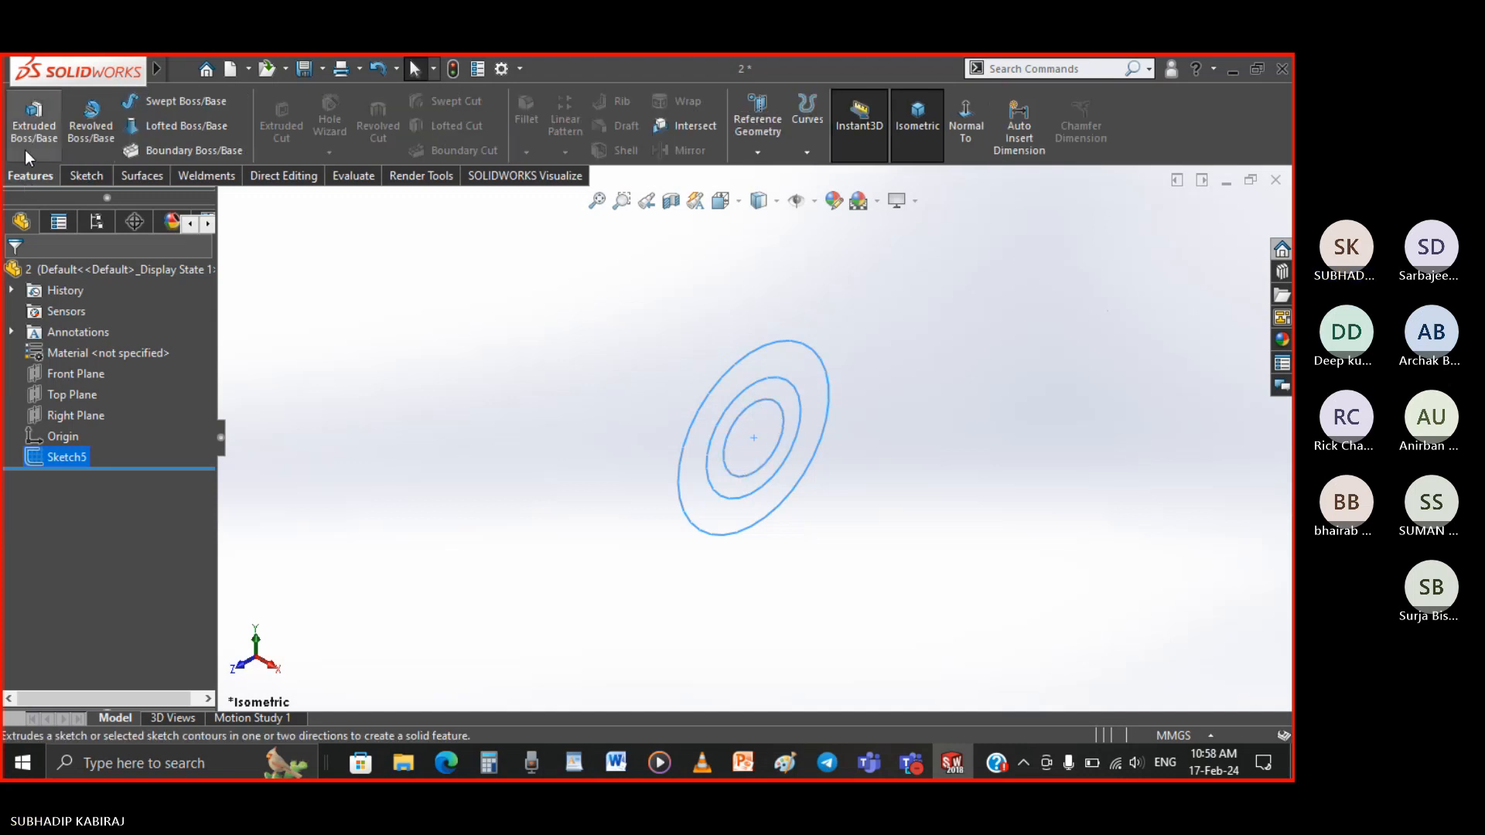
pyautogui.click(25, 150)
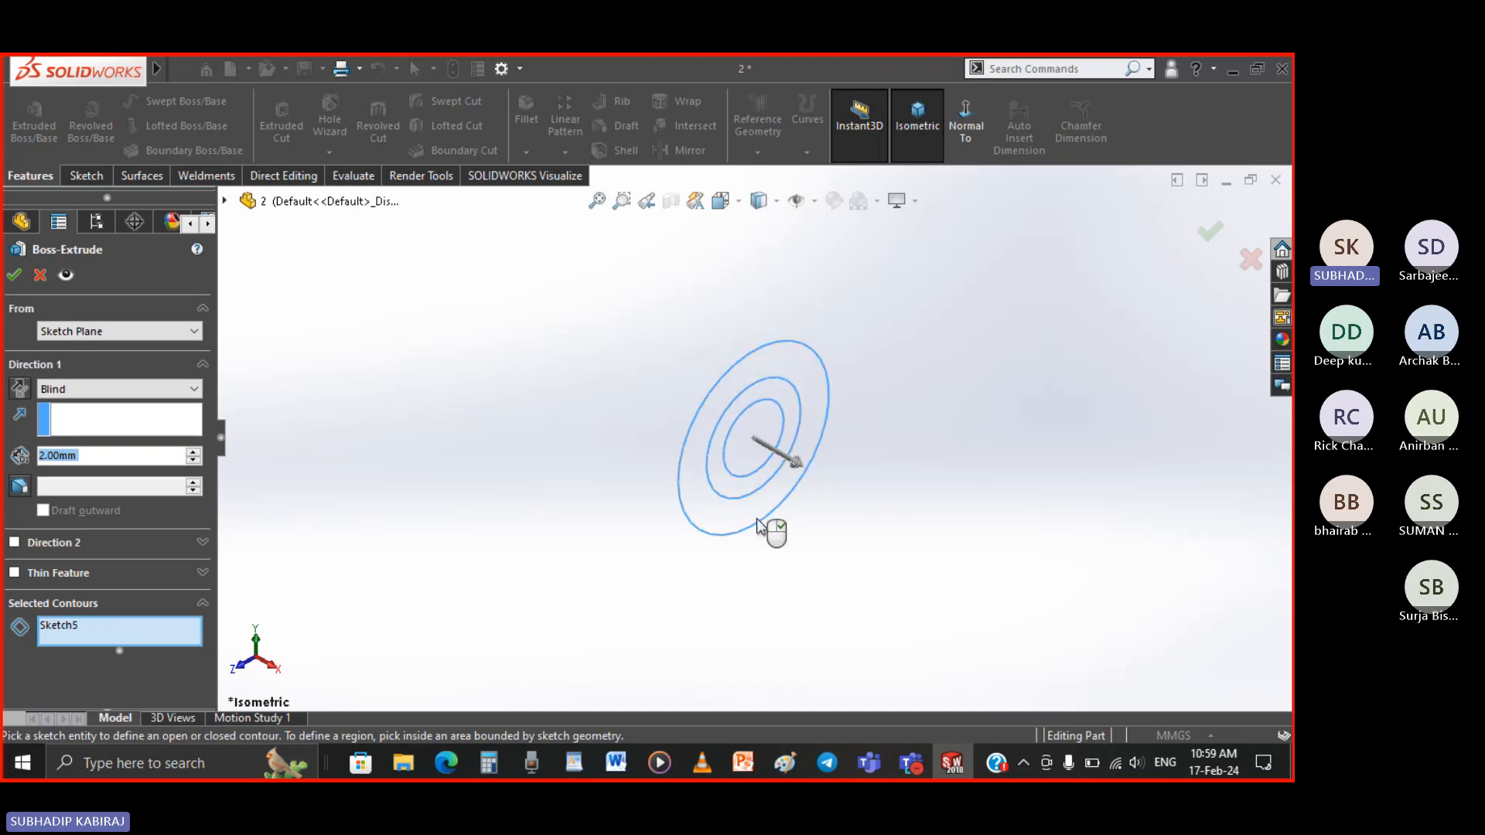
pyautogui.click(806, 397)
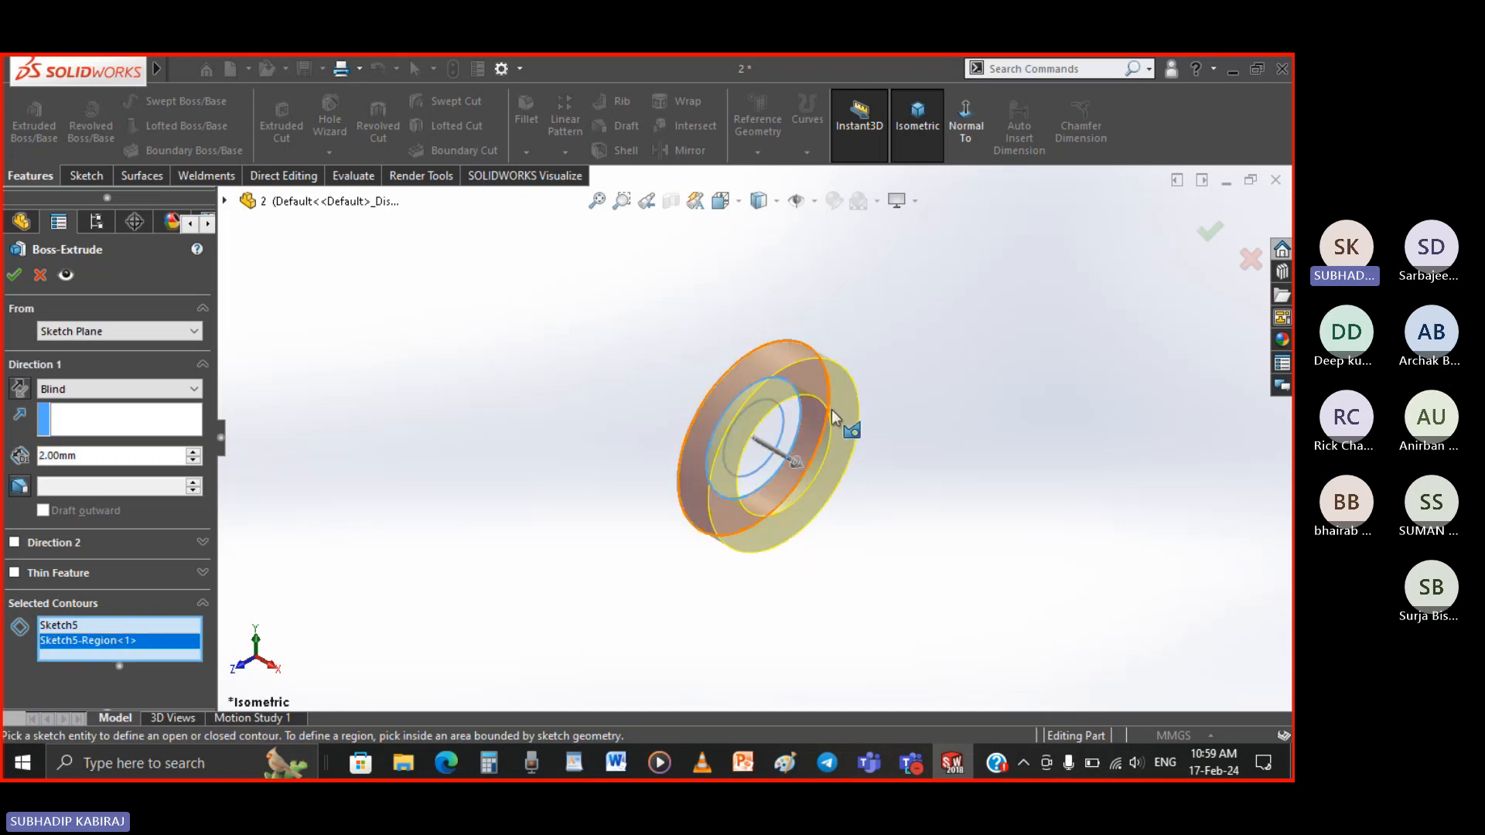
pyautogui.click(460, 765)
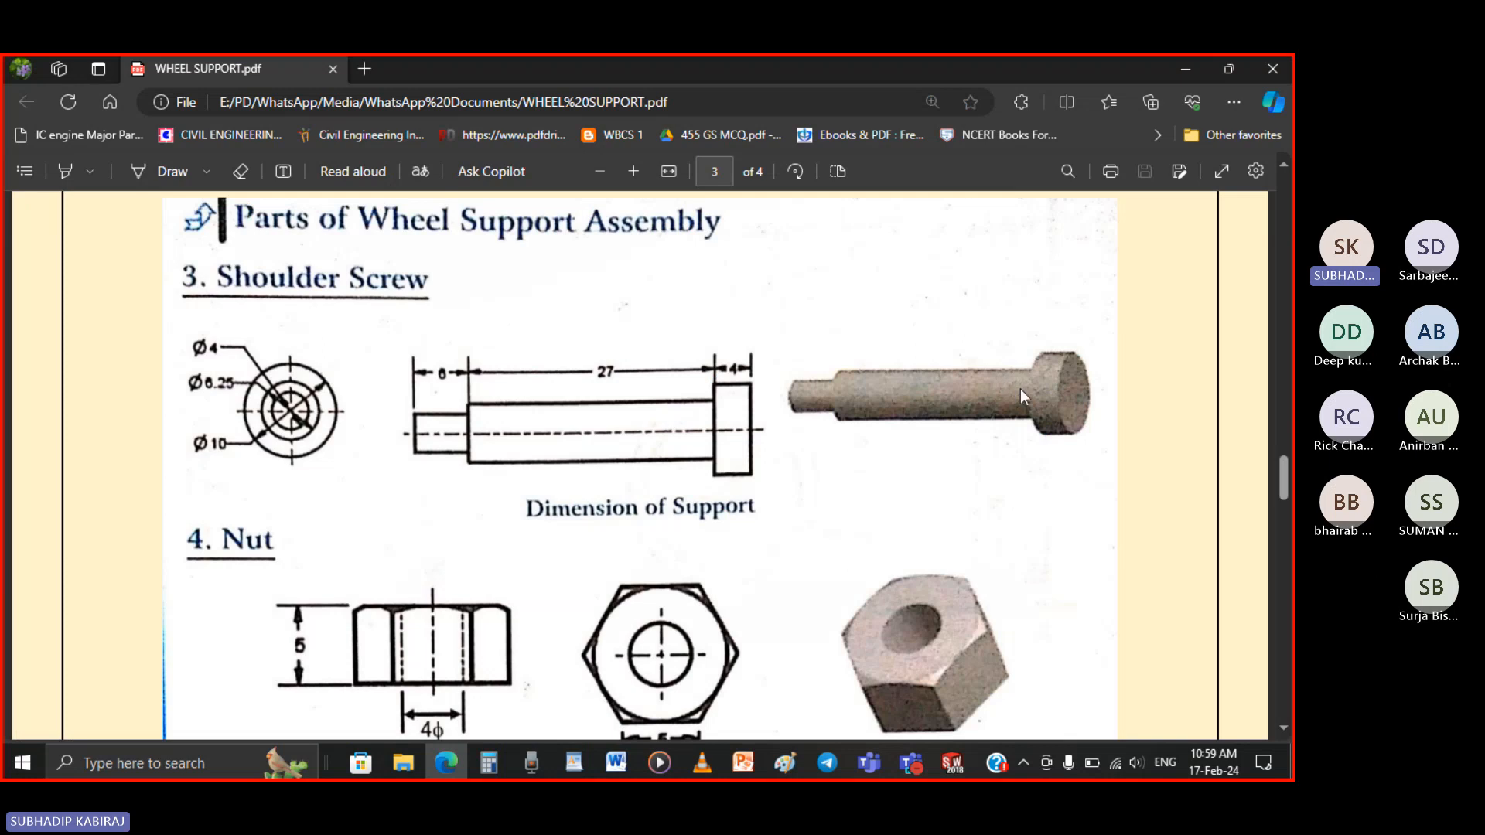
pyautogui.click(960, 766)
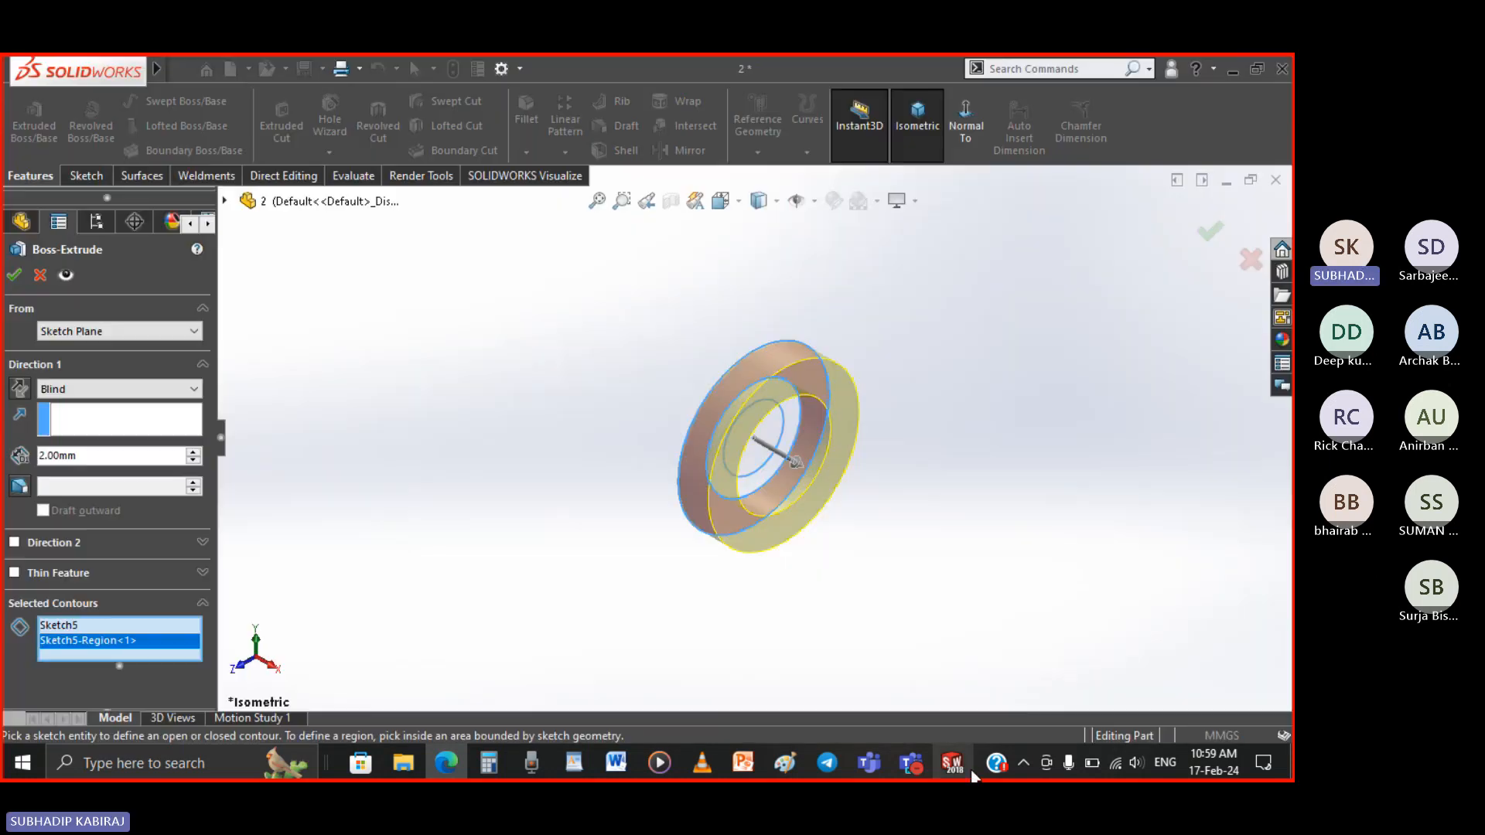
pyautogui.click(796, 425)
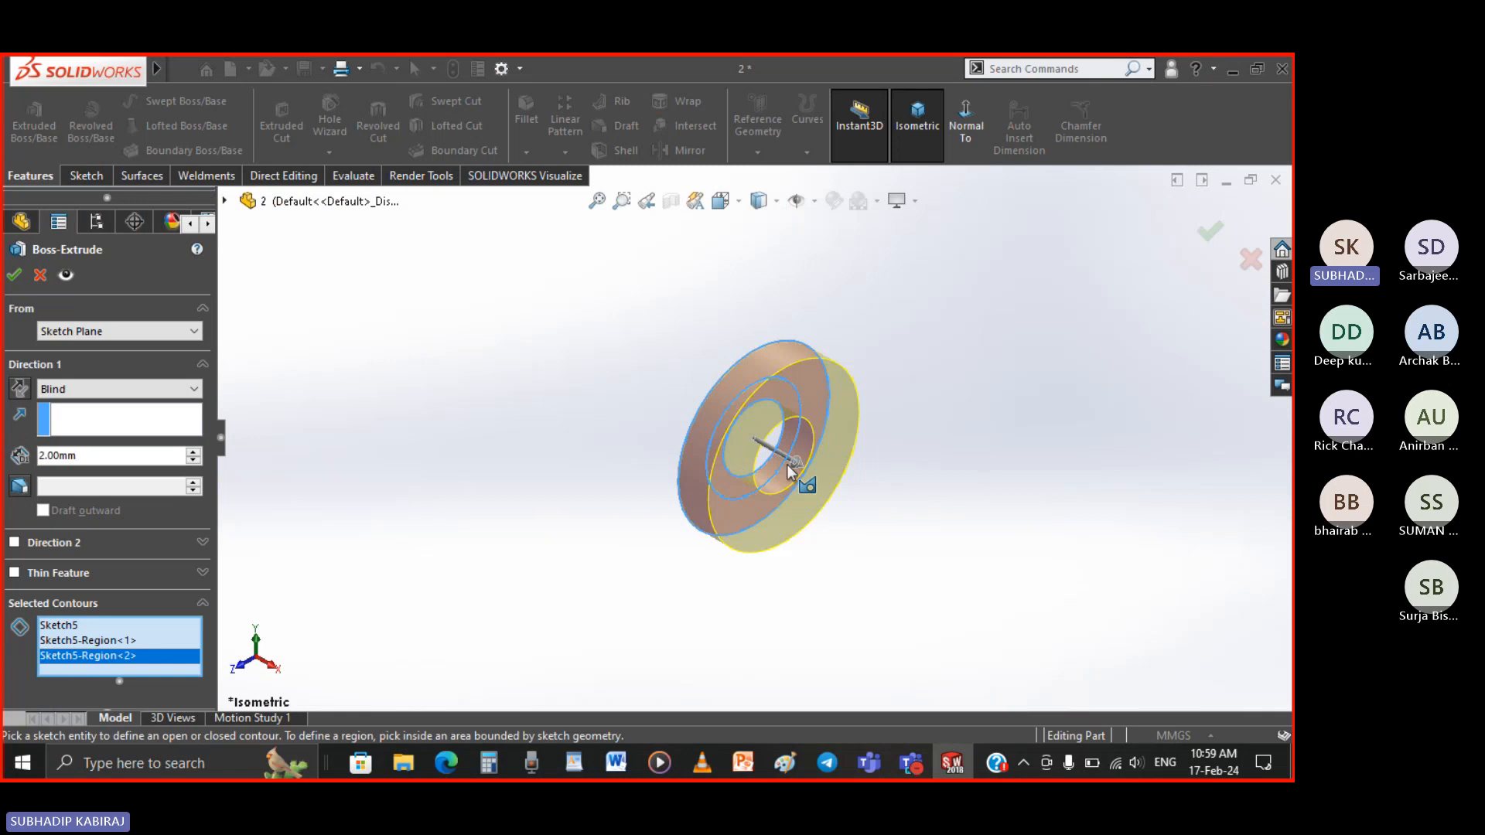
pyautogui.click(786, 464)
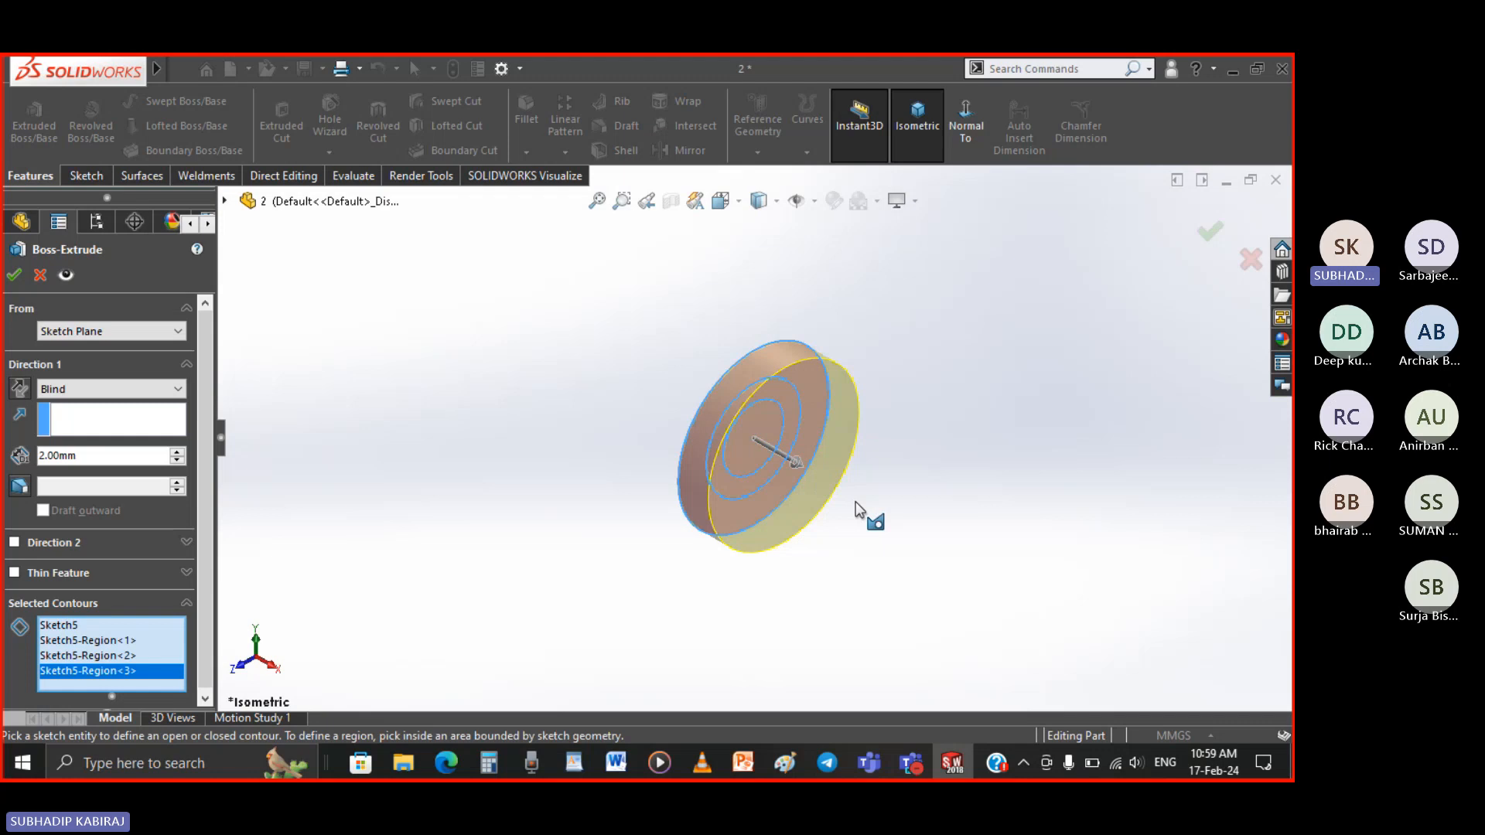
# Check the head thickness in WHEEL SUPPORT.pdf, return to SOLIDWORKS and extrude the selected regions 4 mm
pyautogui.click(446, 764)
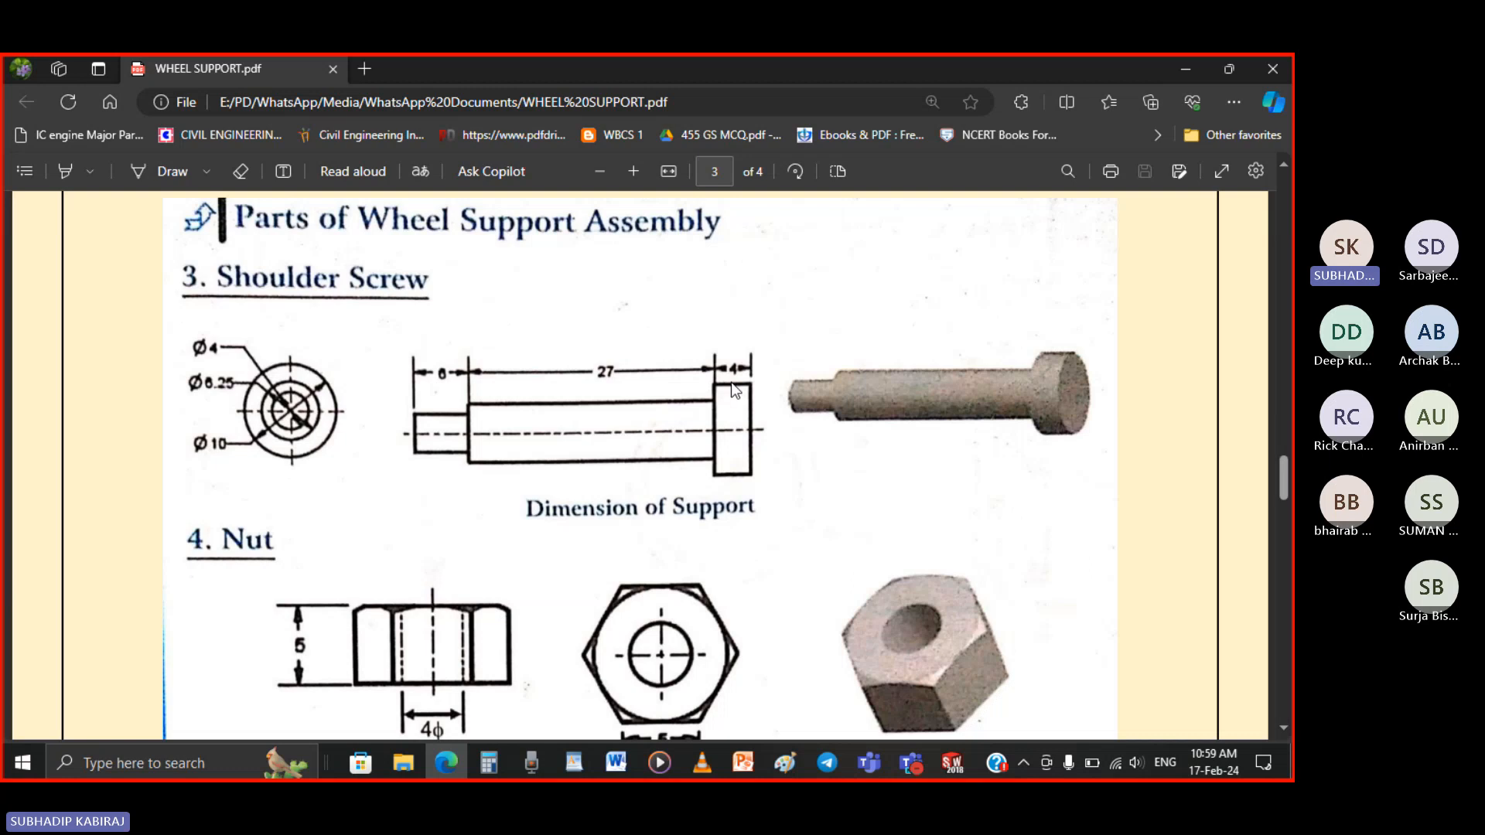
pyautogui.hotkey('alt', 'Tab')
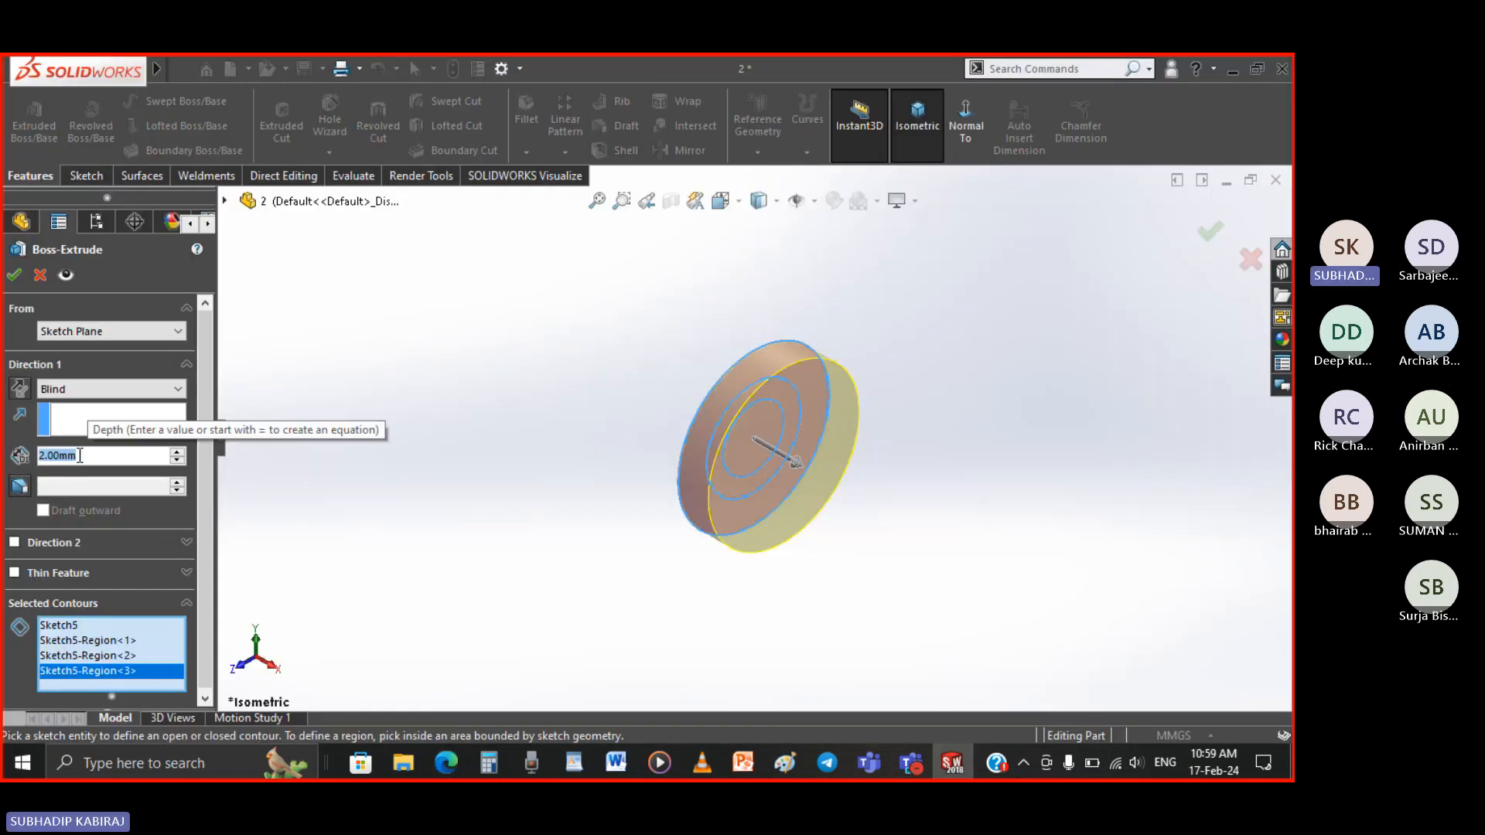
pyautogui.write('4')
pyautogui.press('Return')
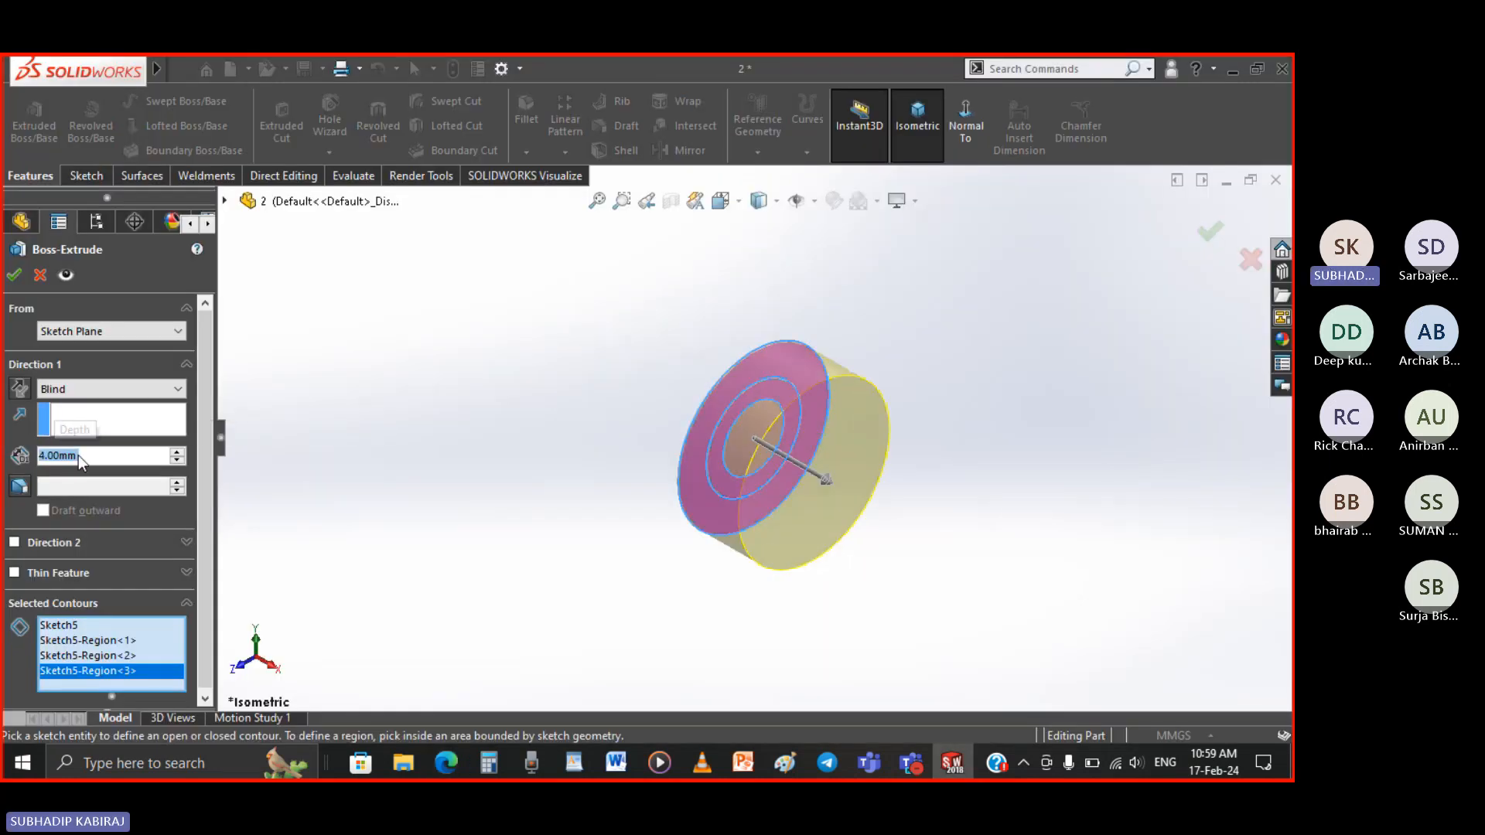
pyautogui.click(18, 277)
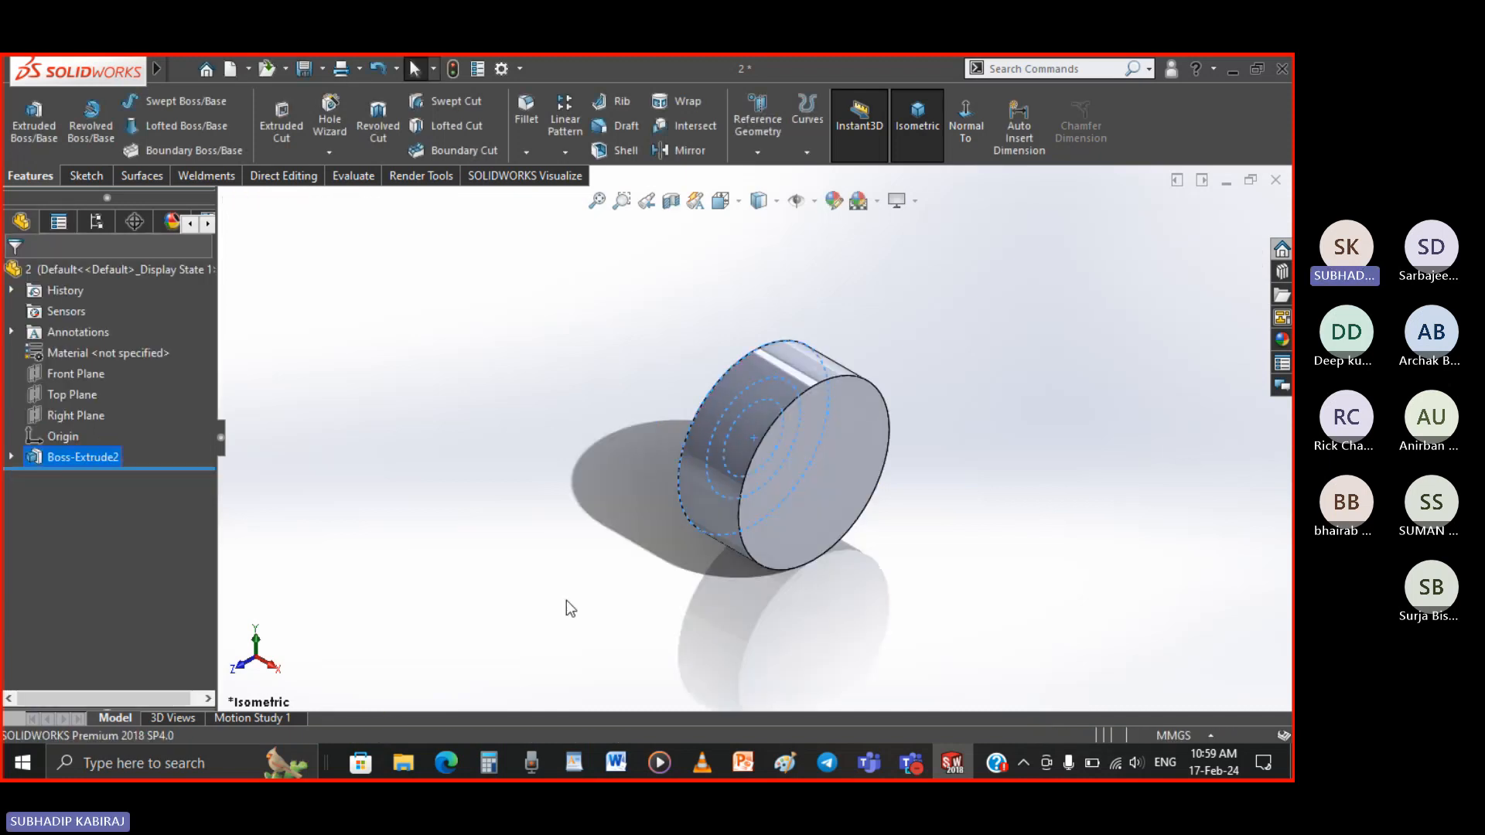
# Start another Boss-Extrude from the same circle sketch, selecting the middle ring and the innermost circle as contours
pyautogui.click(9, 461)
pyautogui.click(69, 477)
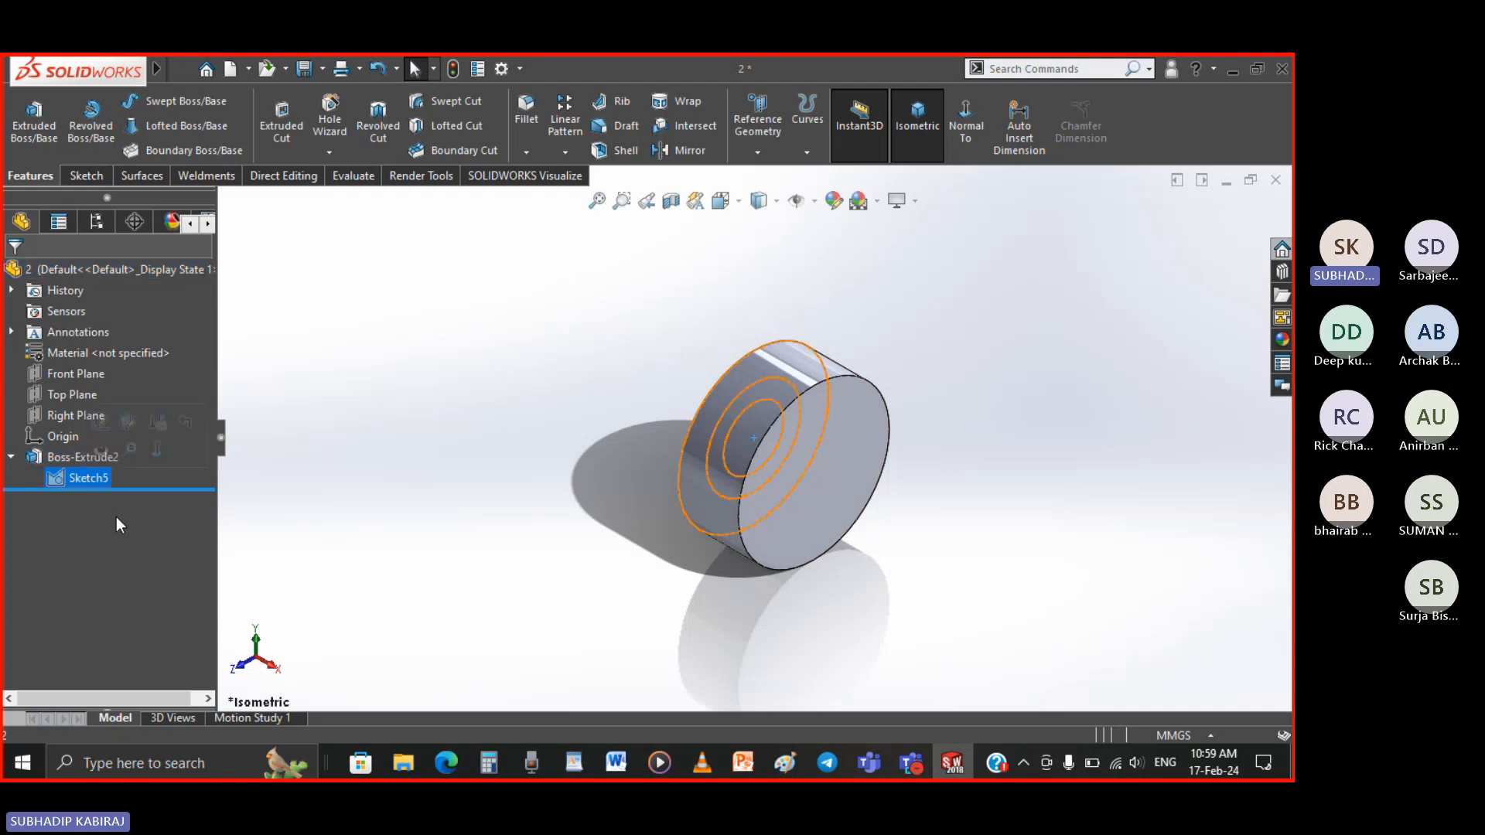
pyautogui.click(40, 132)
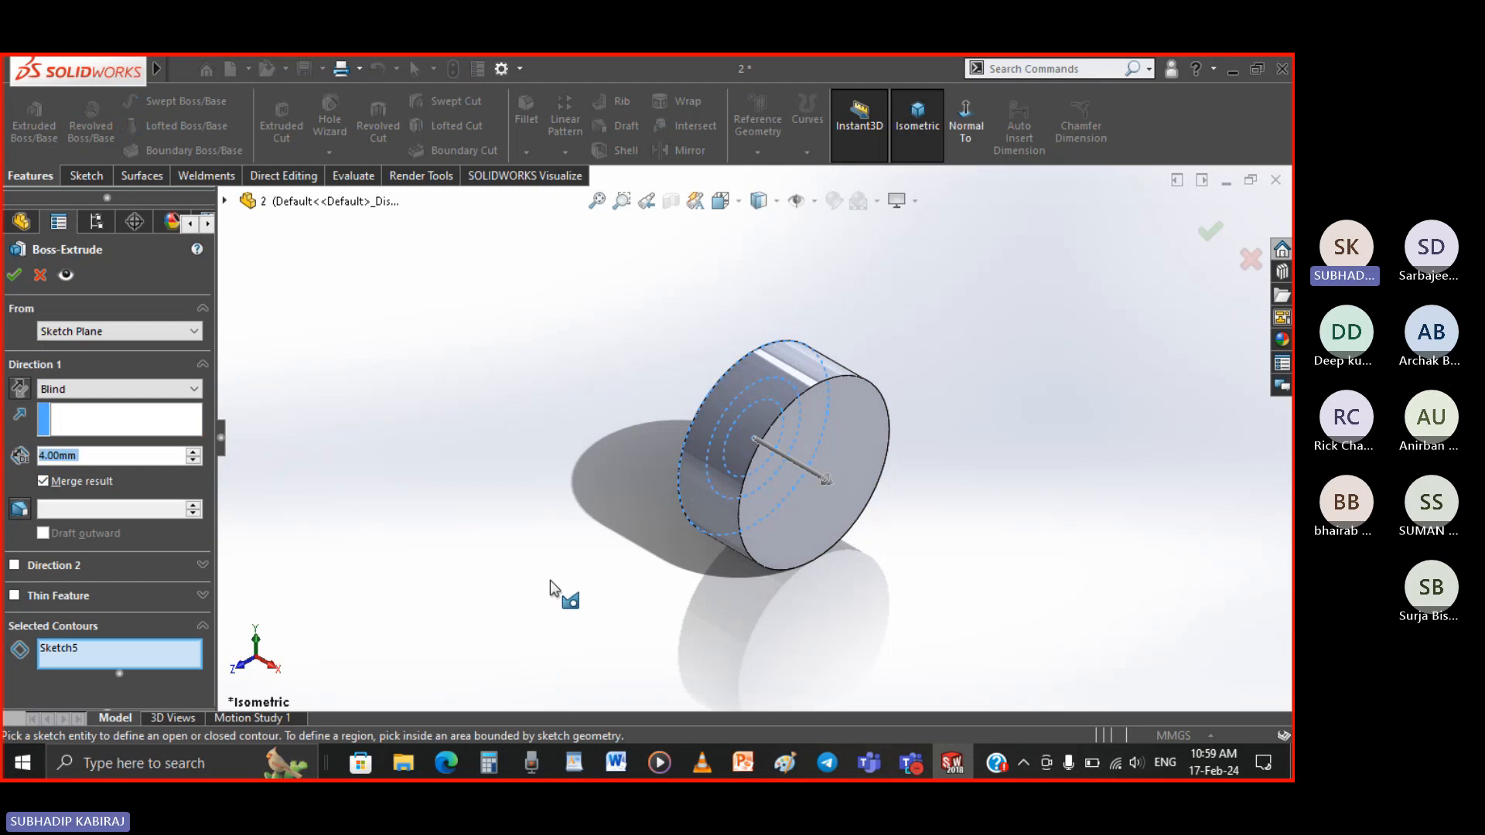
pyautogui.moveTo(550, 580); pyautogui.dragTo(665, 673, button='middle')
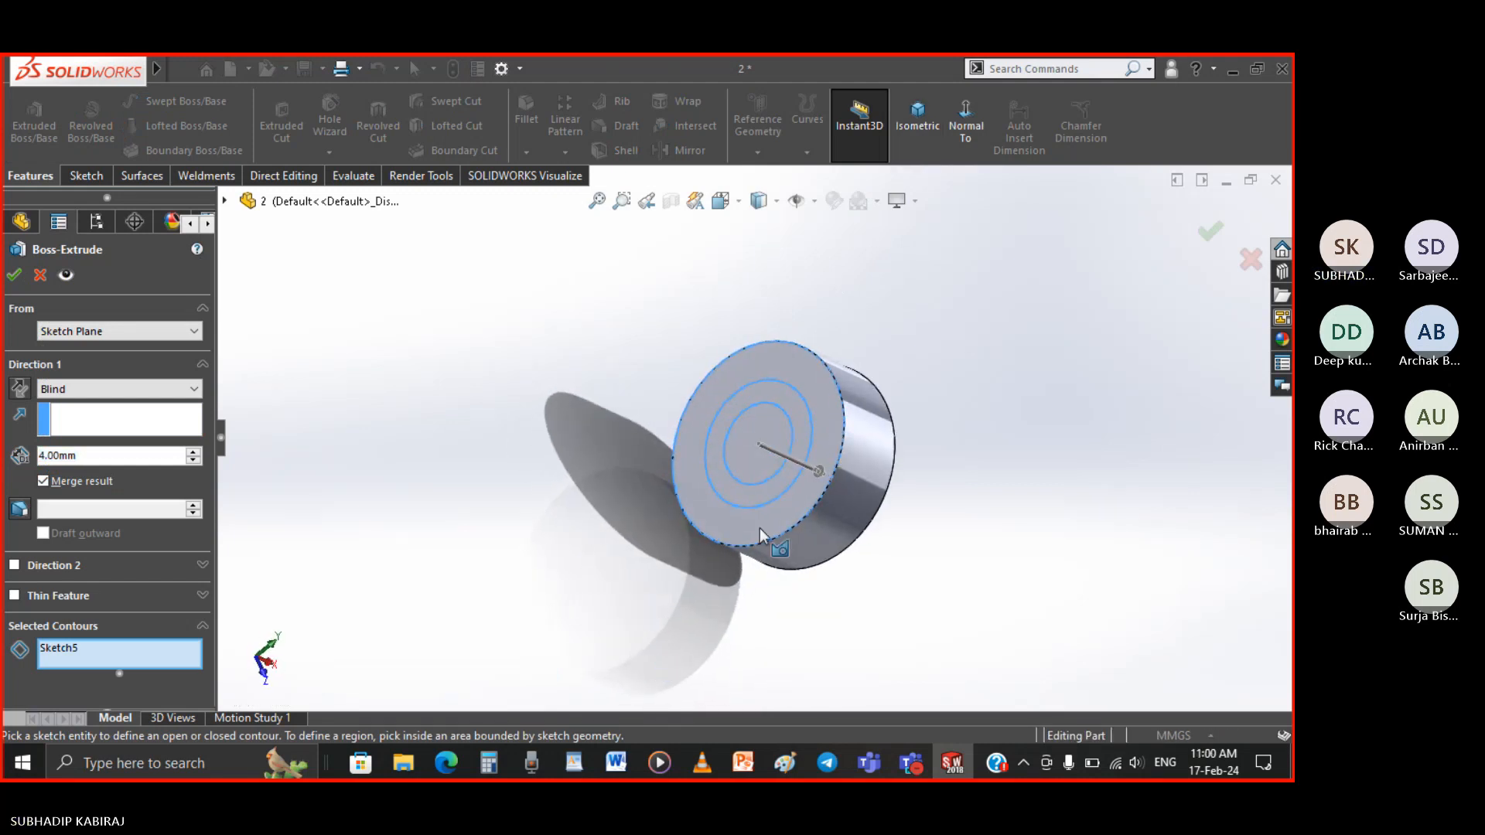
pyautogui.click(788, 403)
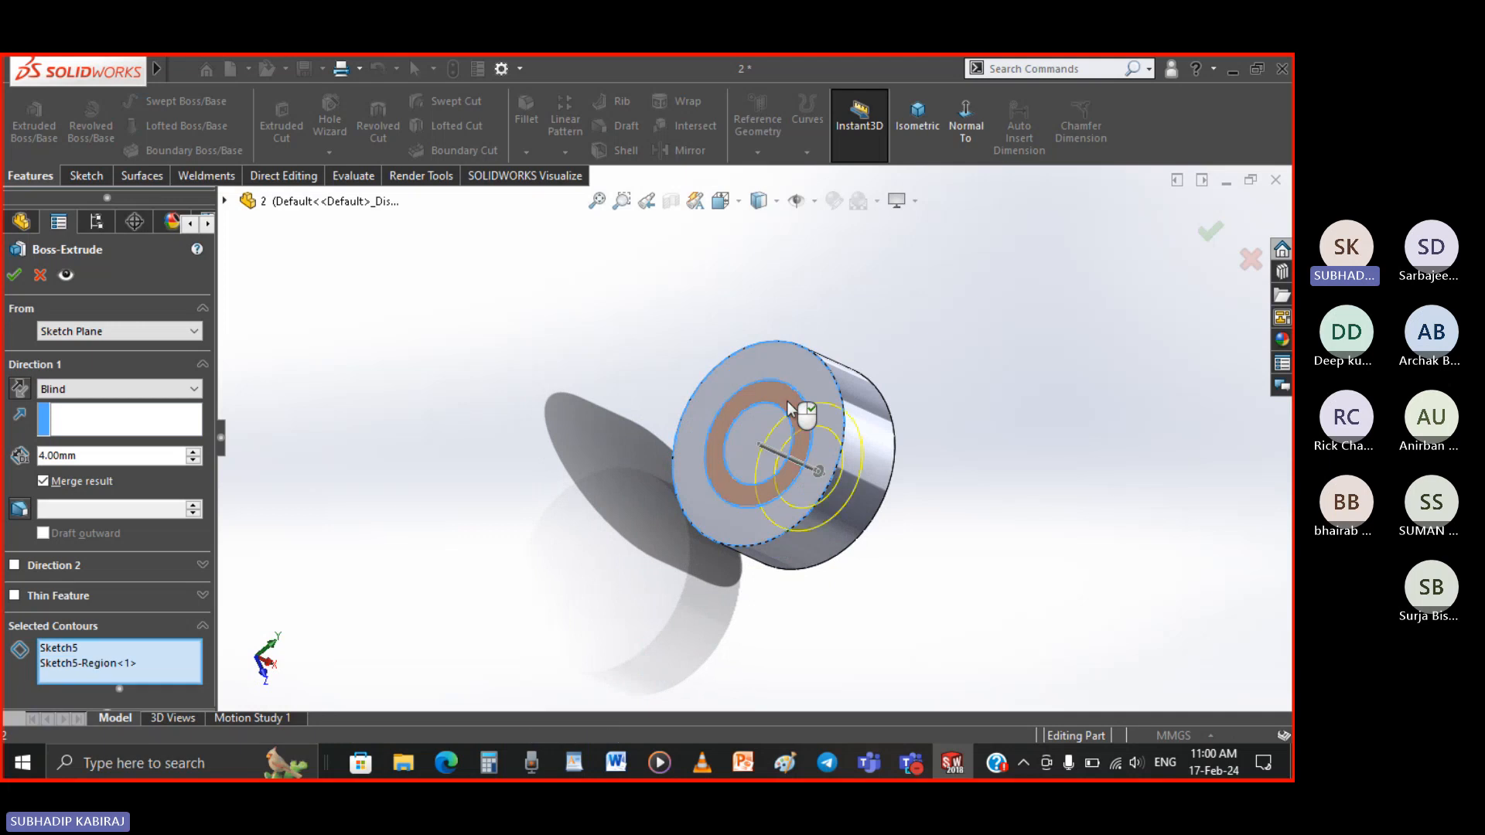
pyautogui.click(754, 429)
pyautogui.moveTo(759, 584)
pyautogui.mouseDown(button='middle')
pyautogui.moveTo(751, 597)
pyautogui.moveTo(686, 591)
pyautogui.moveTo(773, 466)
pyautogui.moveTo(689, 433)
pyautogui.mouseUp(button='middle')
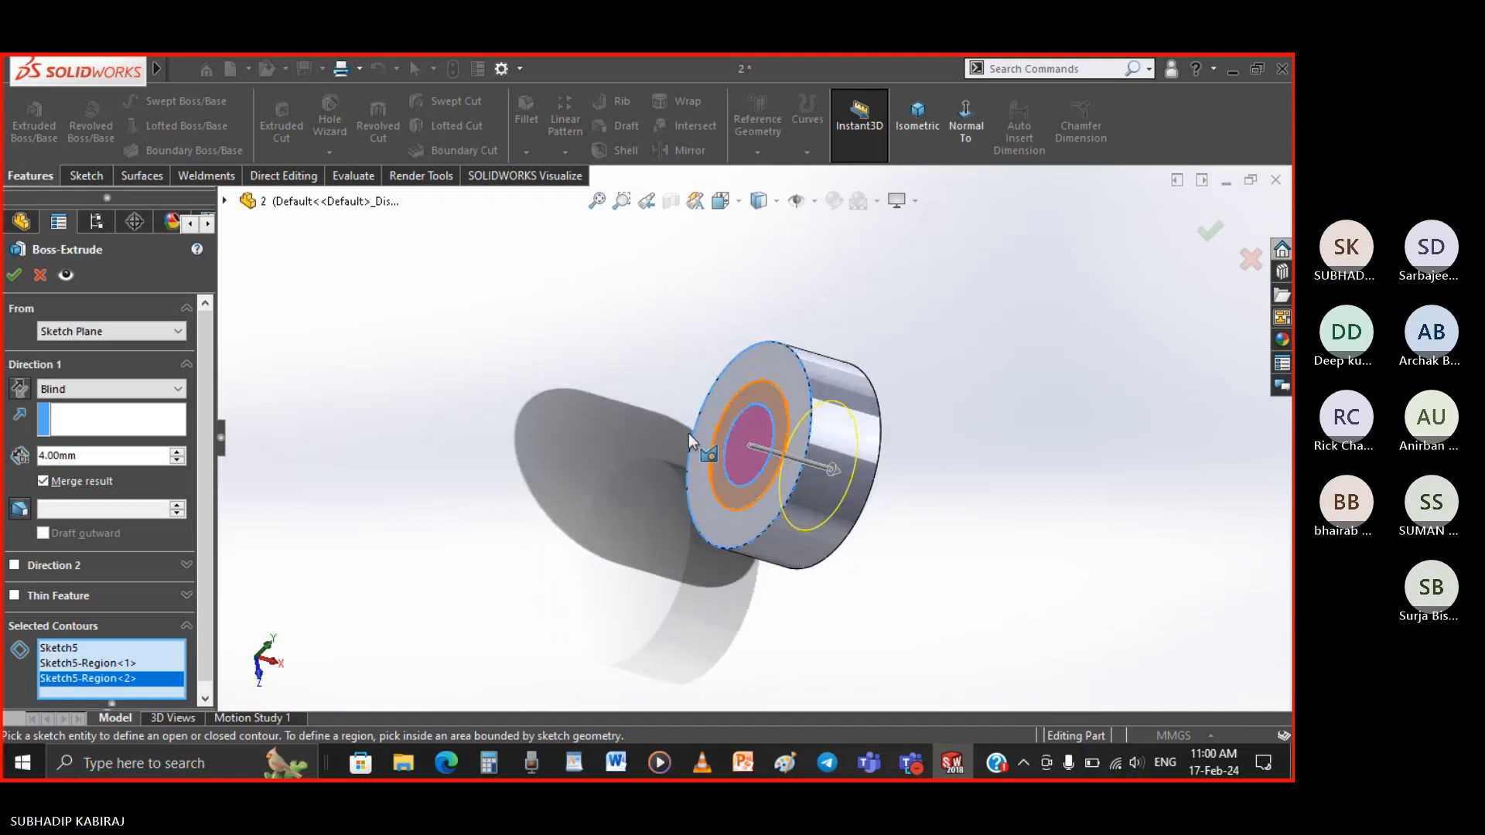
# Reverse the shank's extrusion direction away from the head and set its depth to 27 mm
pyautogui.click(20, 389)
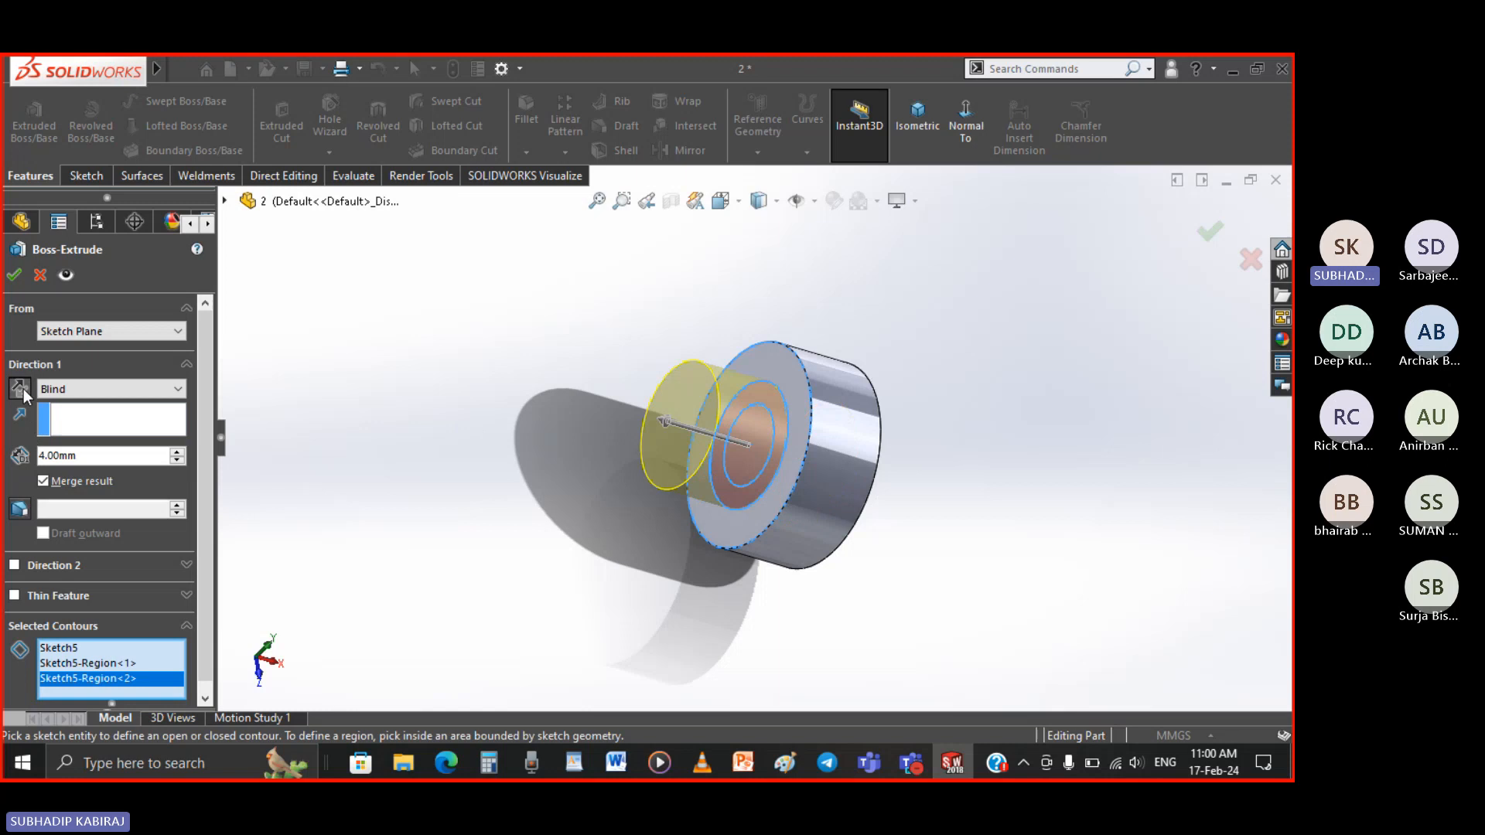
pyautogui.click(86, 455)
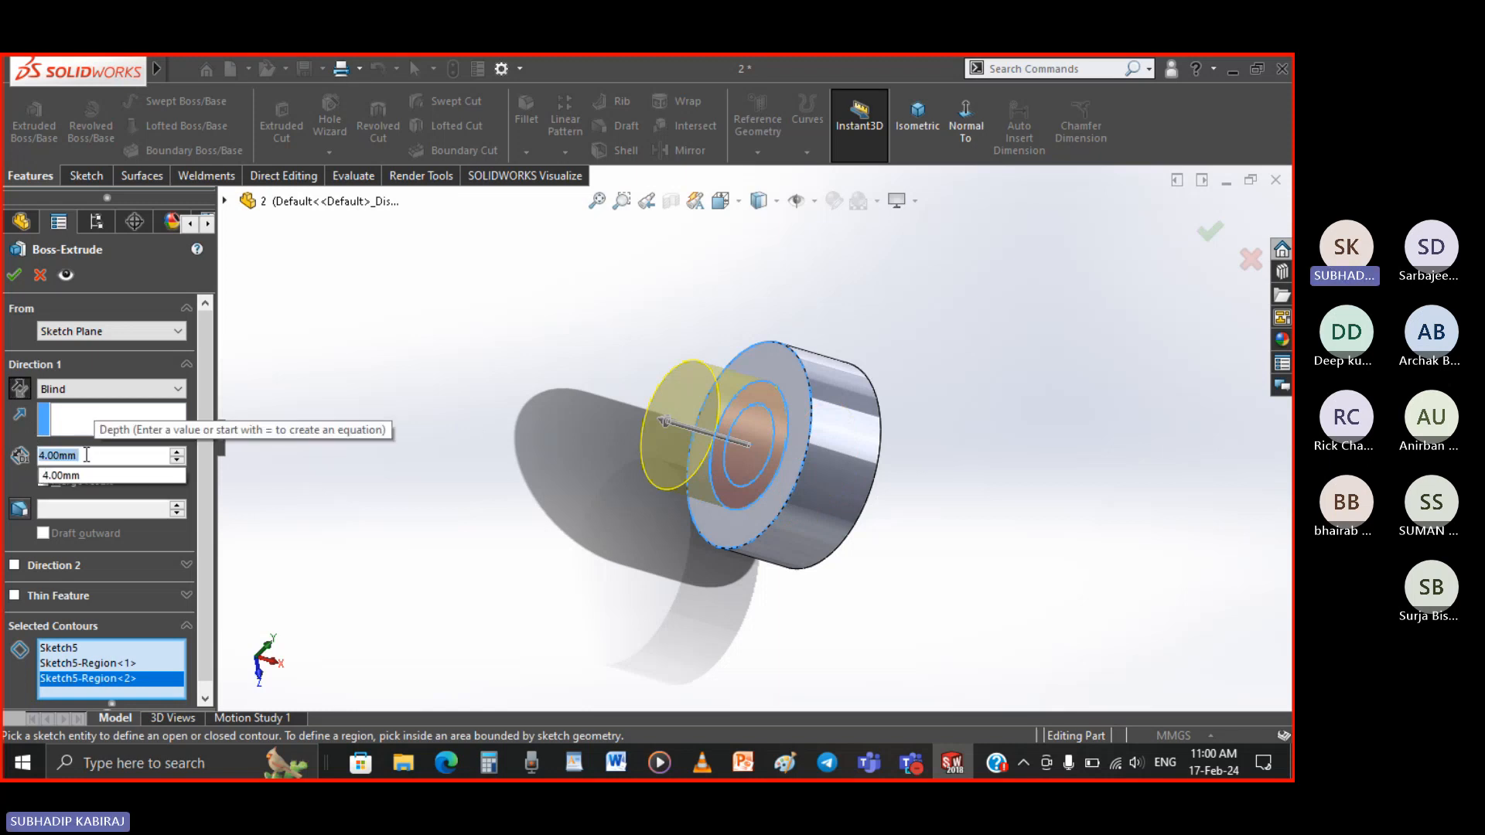
pyautogui.write('27')
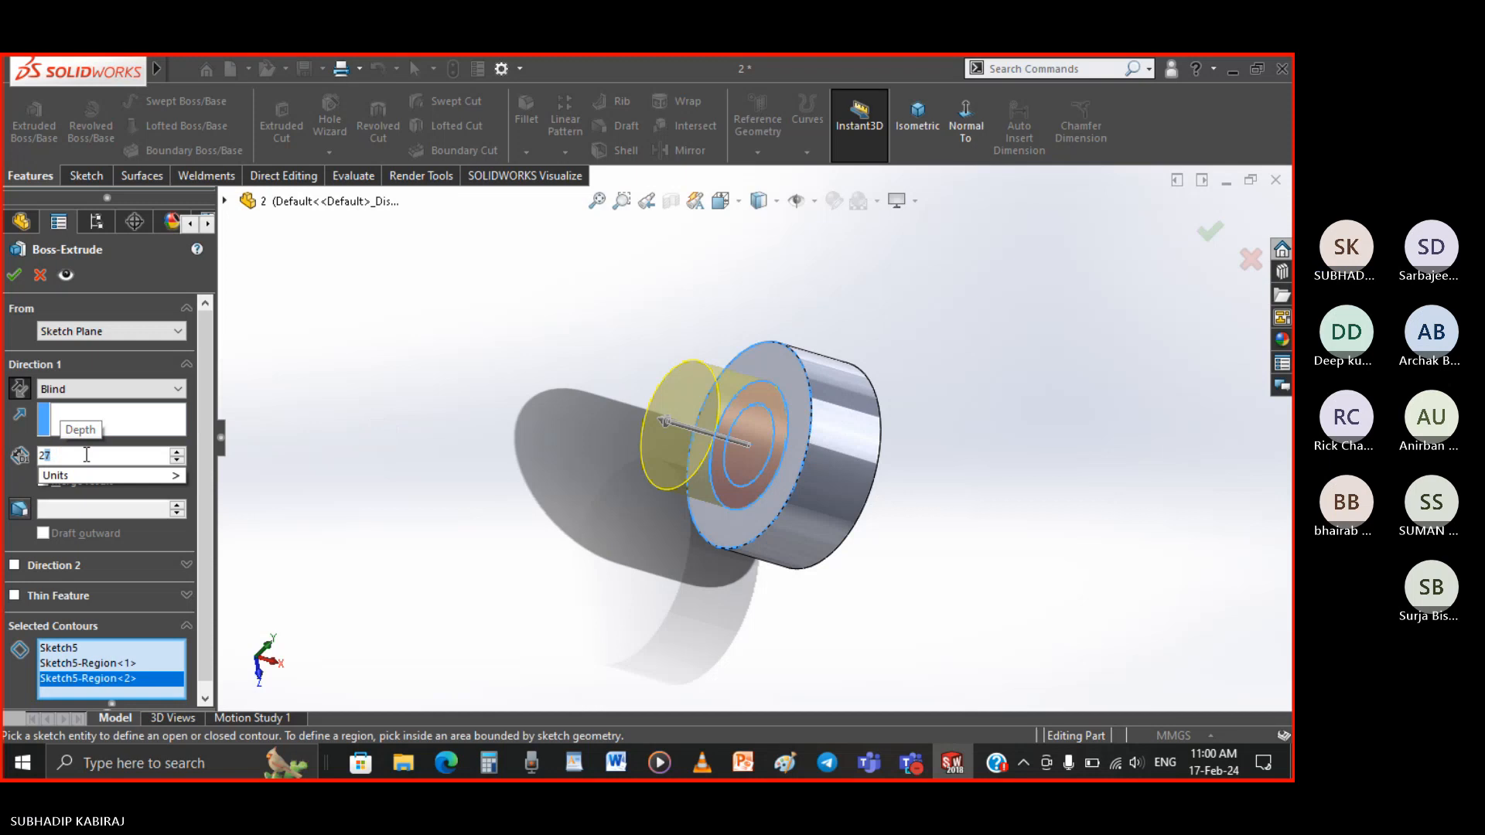
# Extrude the two inner regions of the concentric-circle sketch 27 mm away from the screw head to form the shaft
pyautogui.press('Return')
pyautogui.press('Return')
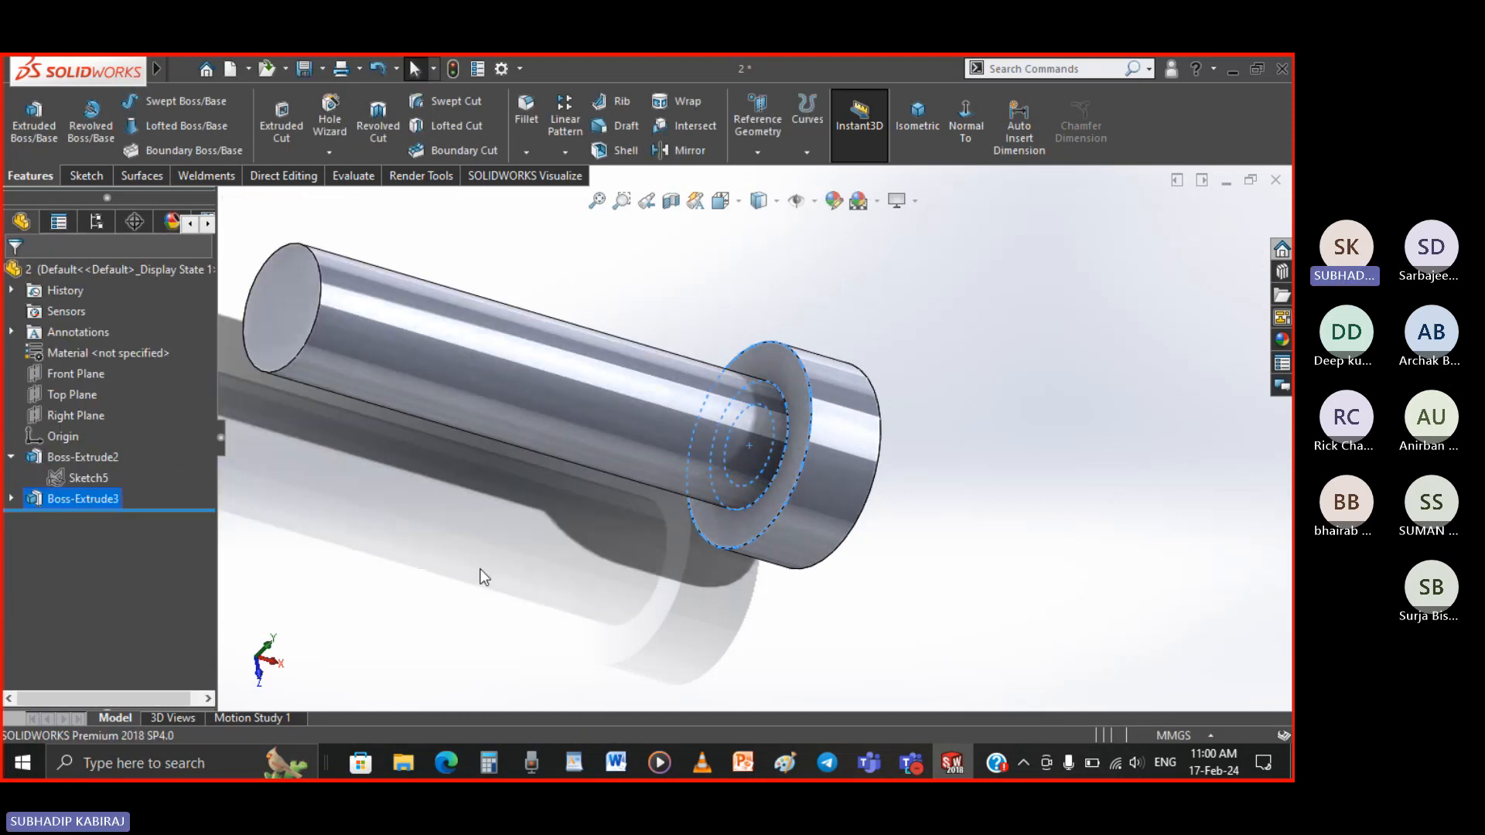
# Check the Shoulder Screw drawing in WHEEL SUPPORT.pdf and set up an extrusion of the sketch's innermost circle, reversing its direction along the shaft
pyautogui.click(98, 478)
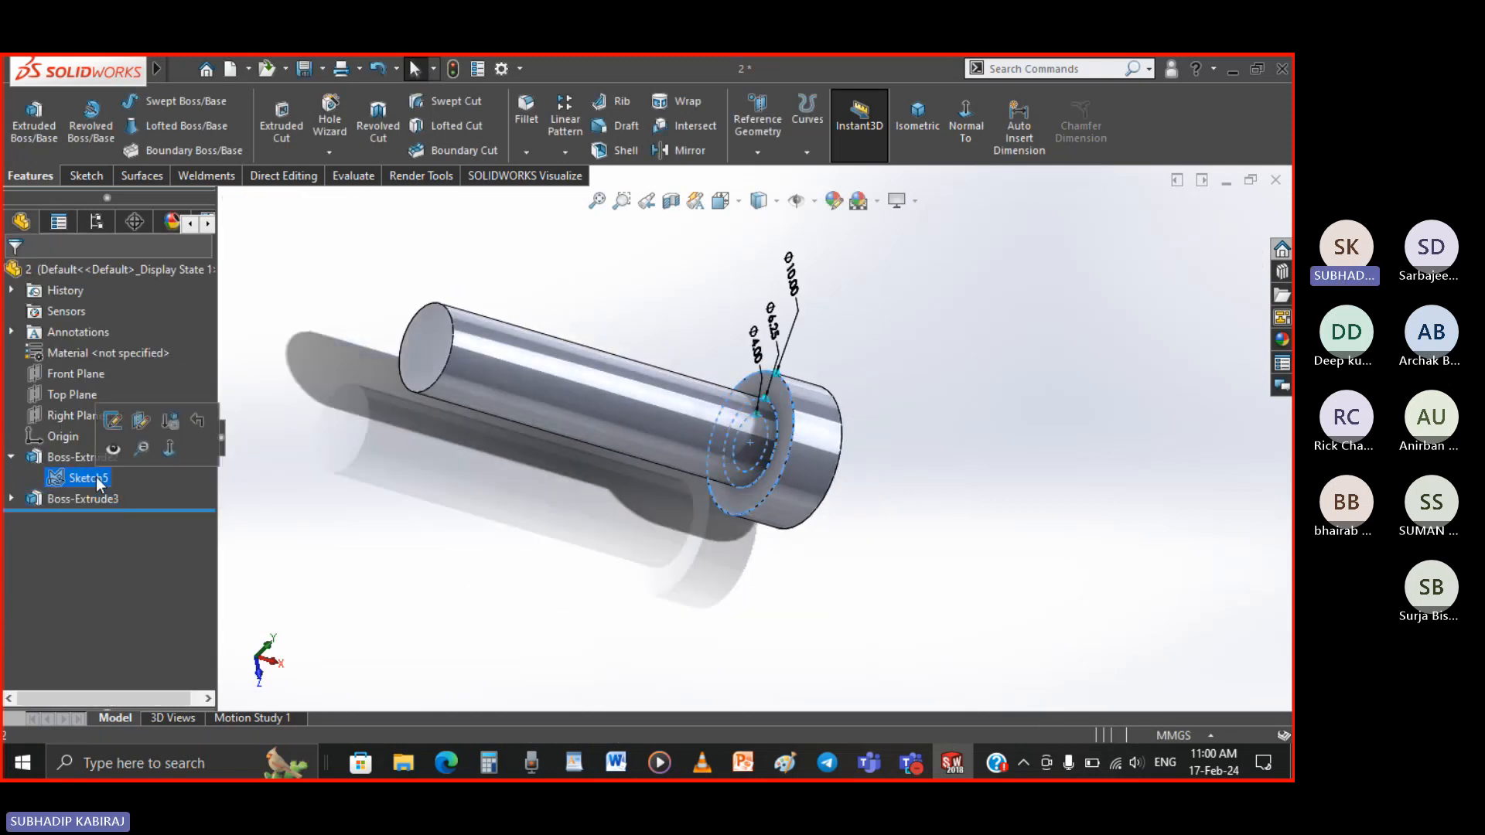
pyautogui.click(34, 124)
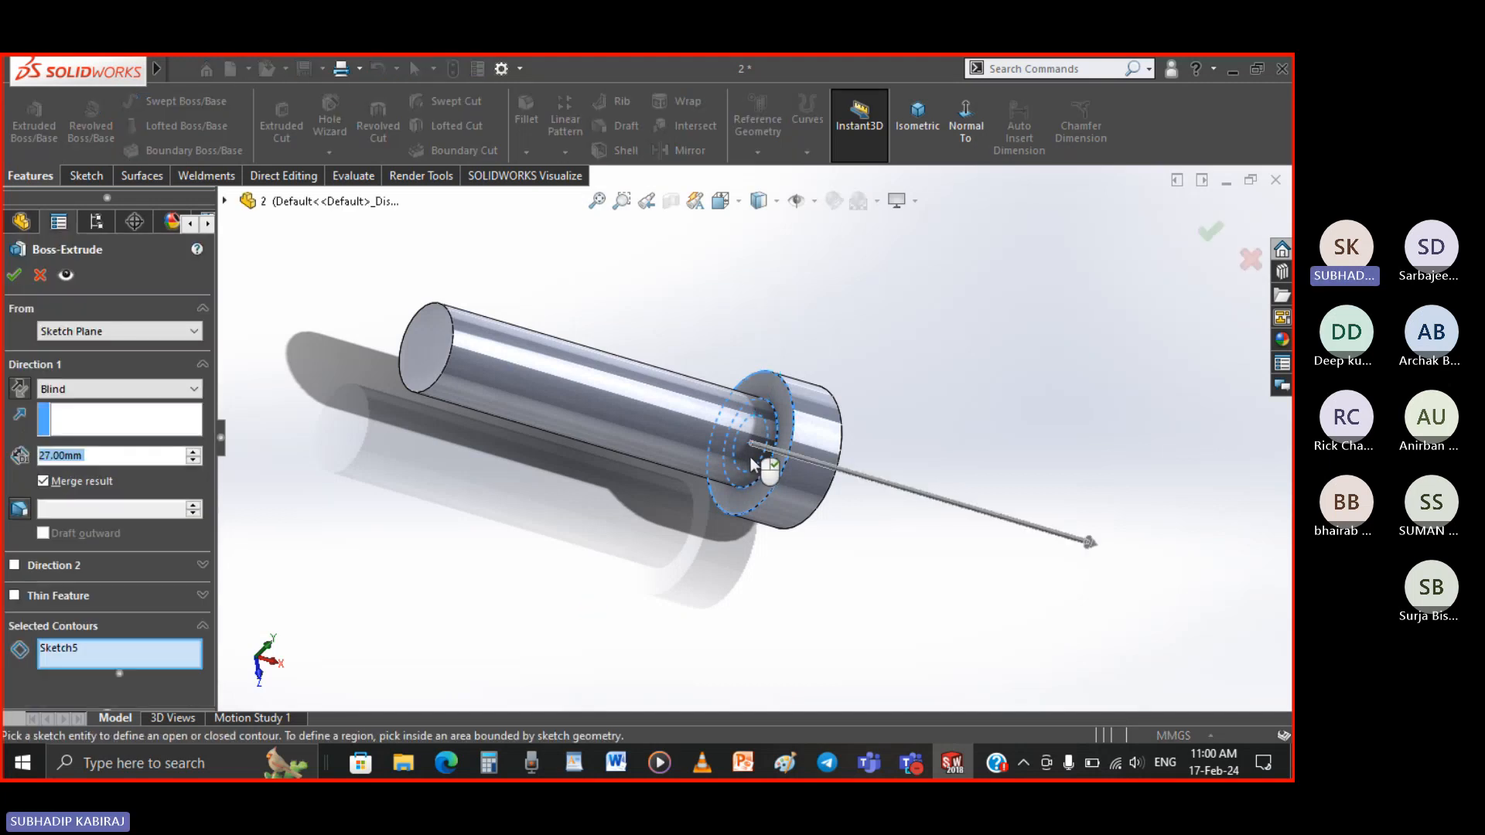
pyautogui.click(447, 763)
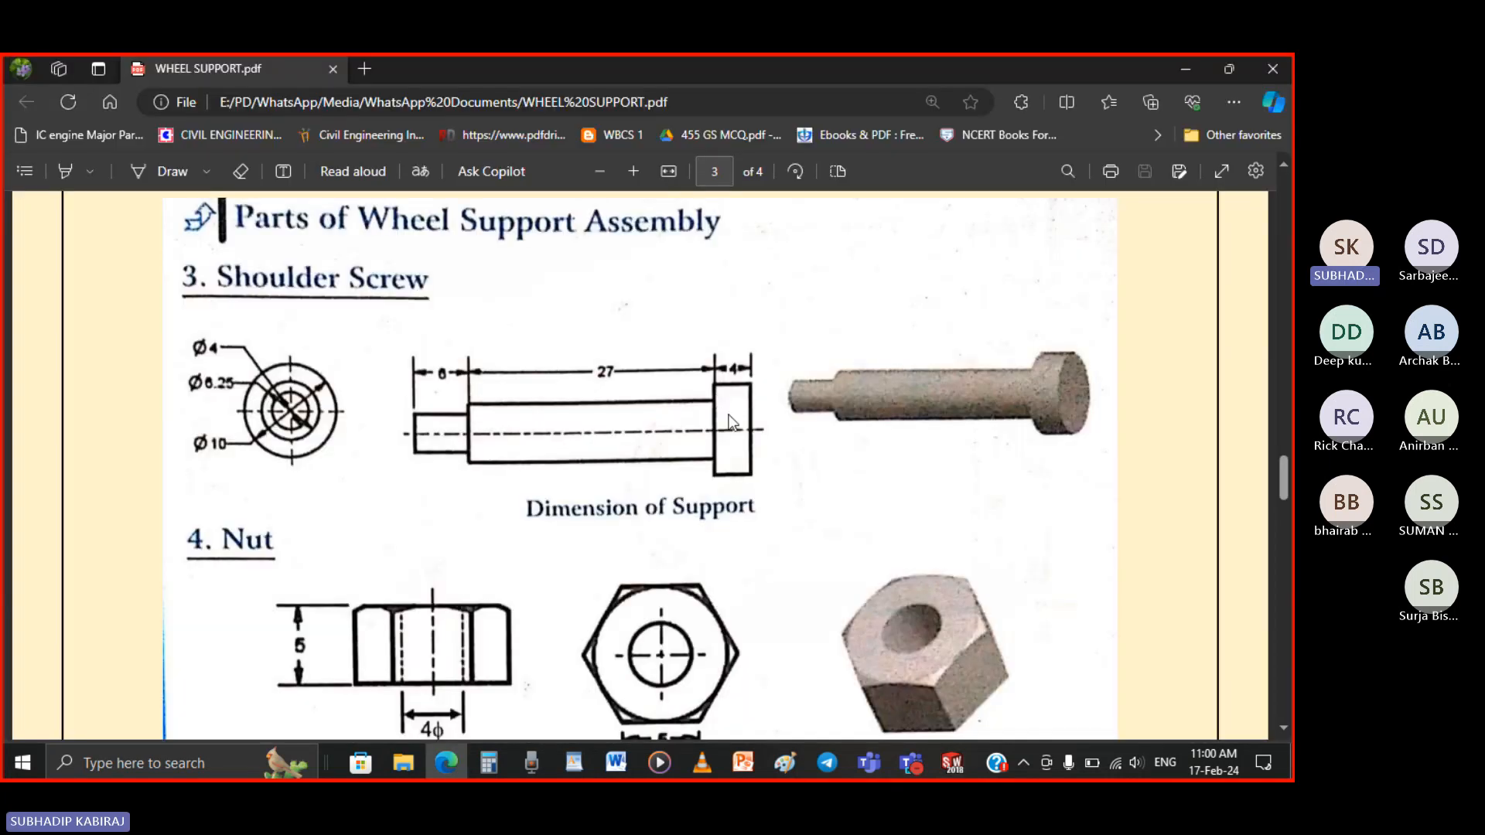
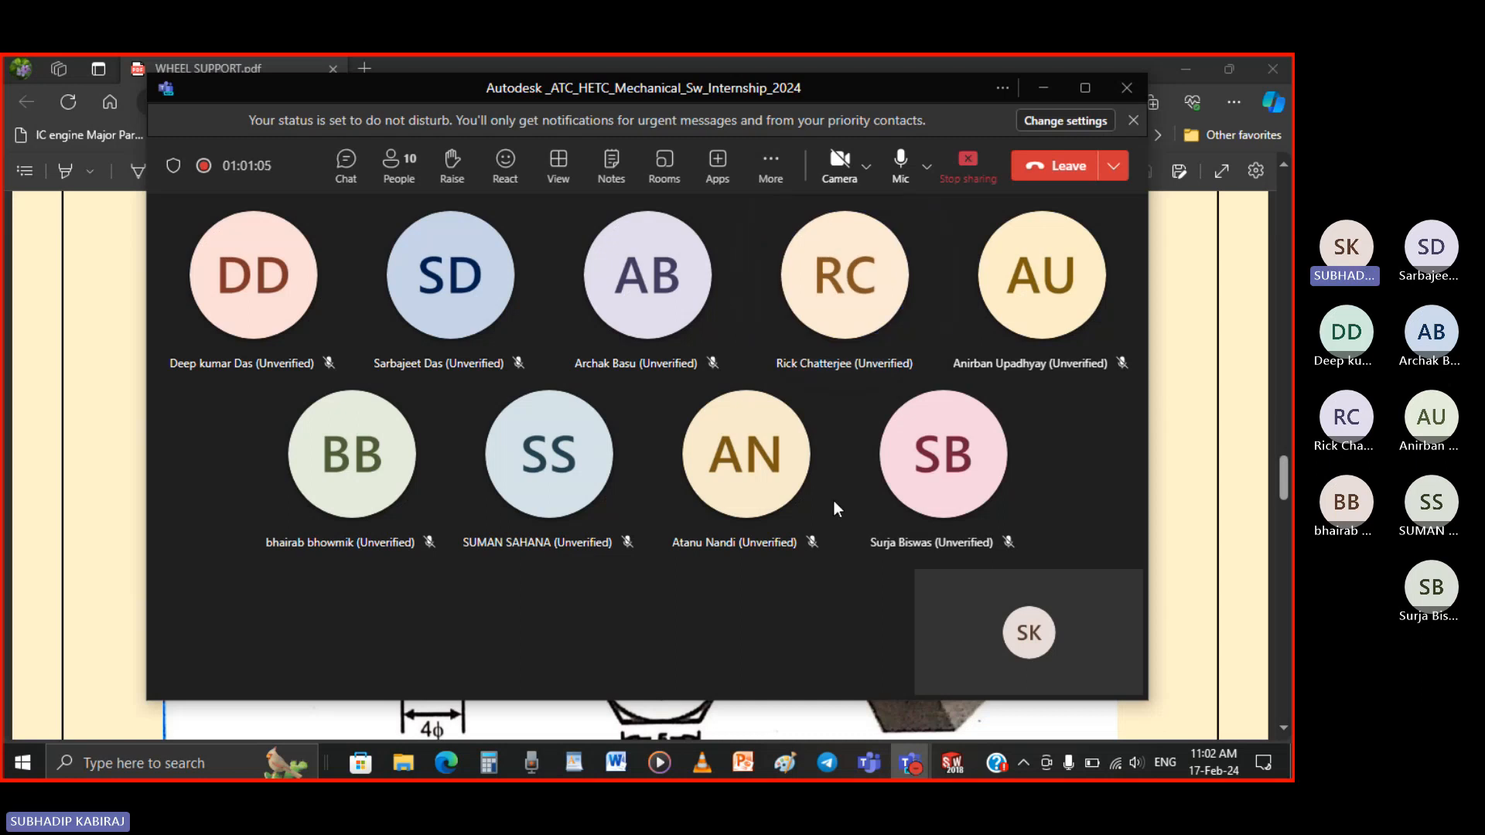
pyautogui.click(1051, 92)
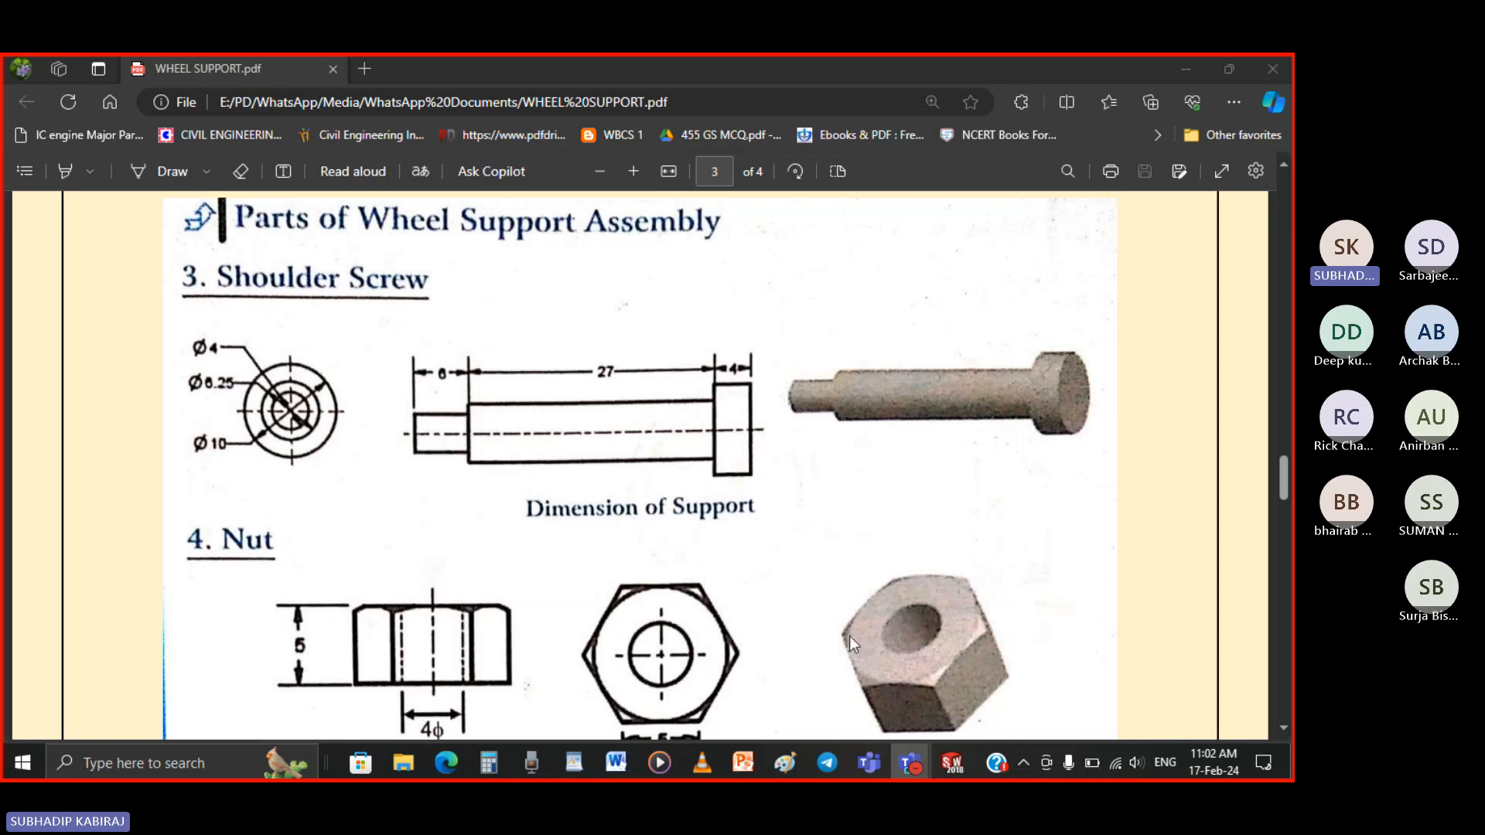
pyautogui.click(959, 768)
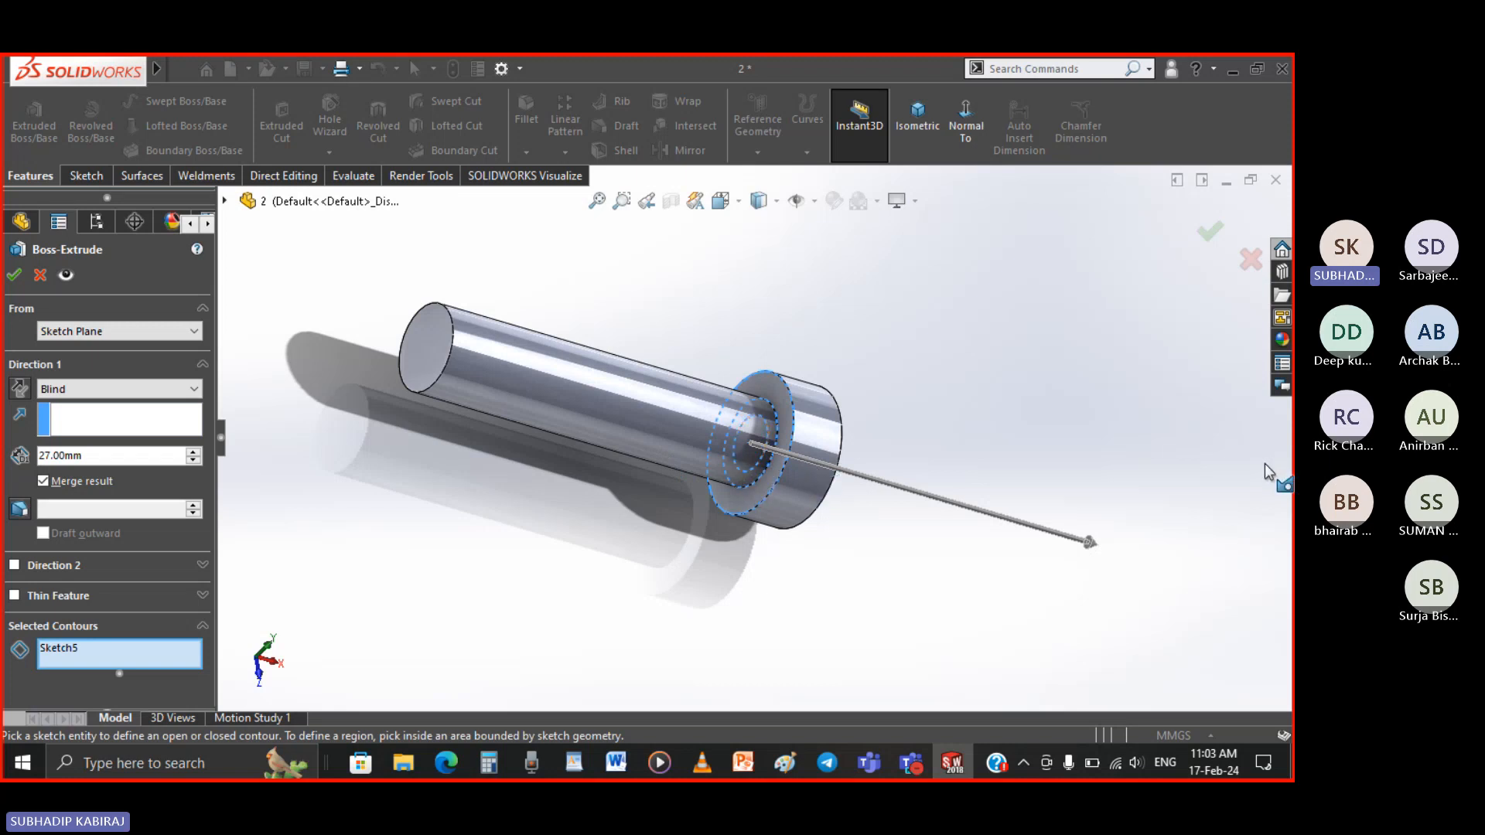
pyautogui.click(788, 414)
pyautogui.click(751, 467)
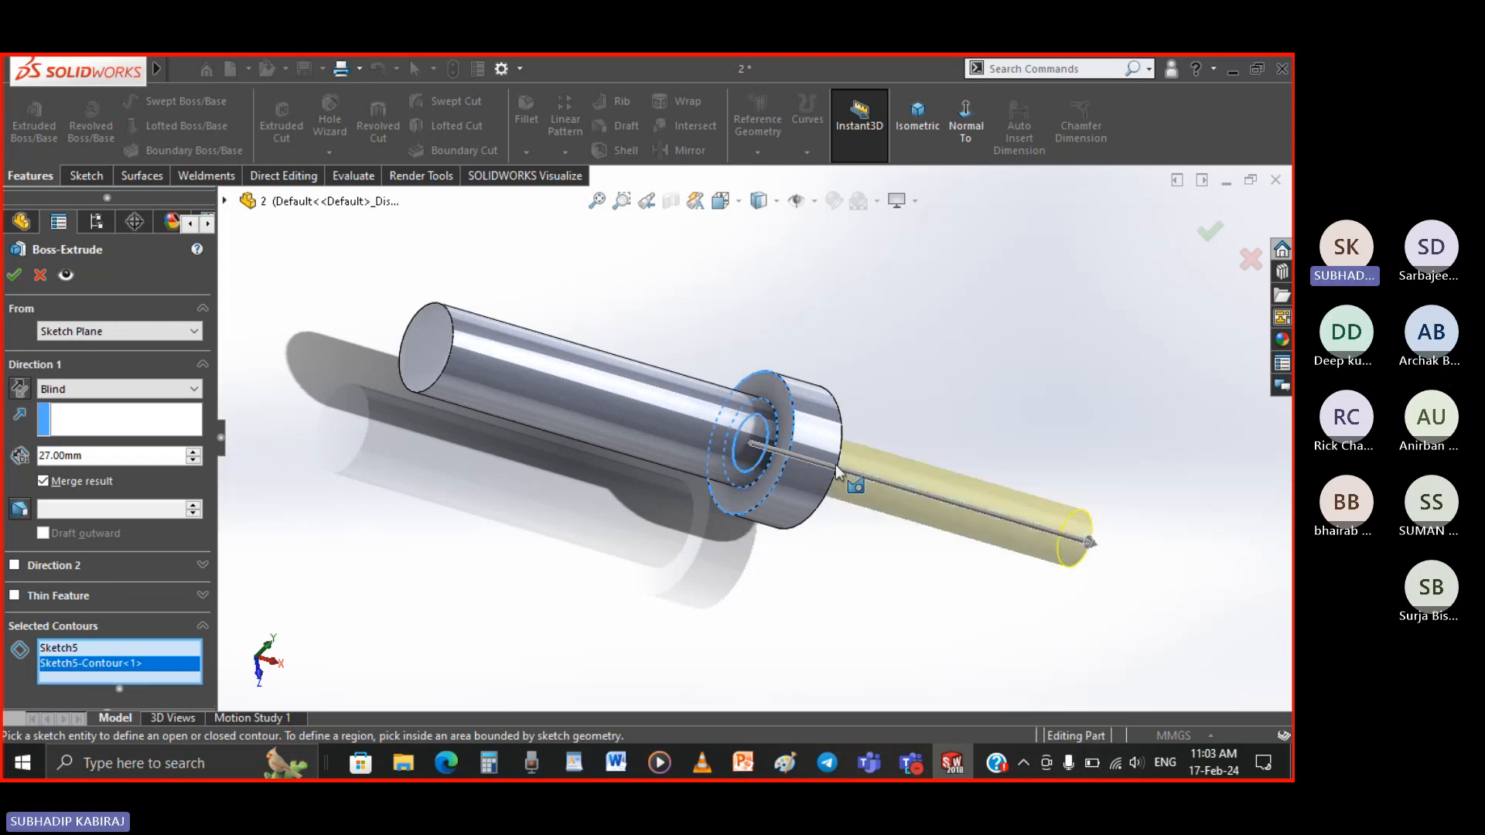
pyautogui.click(19, 388)
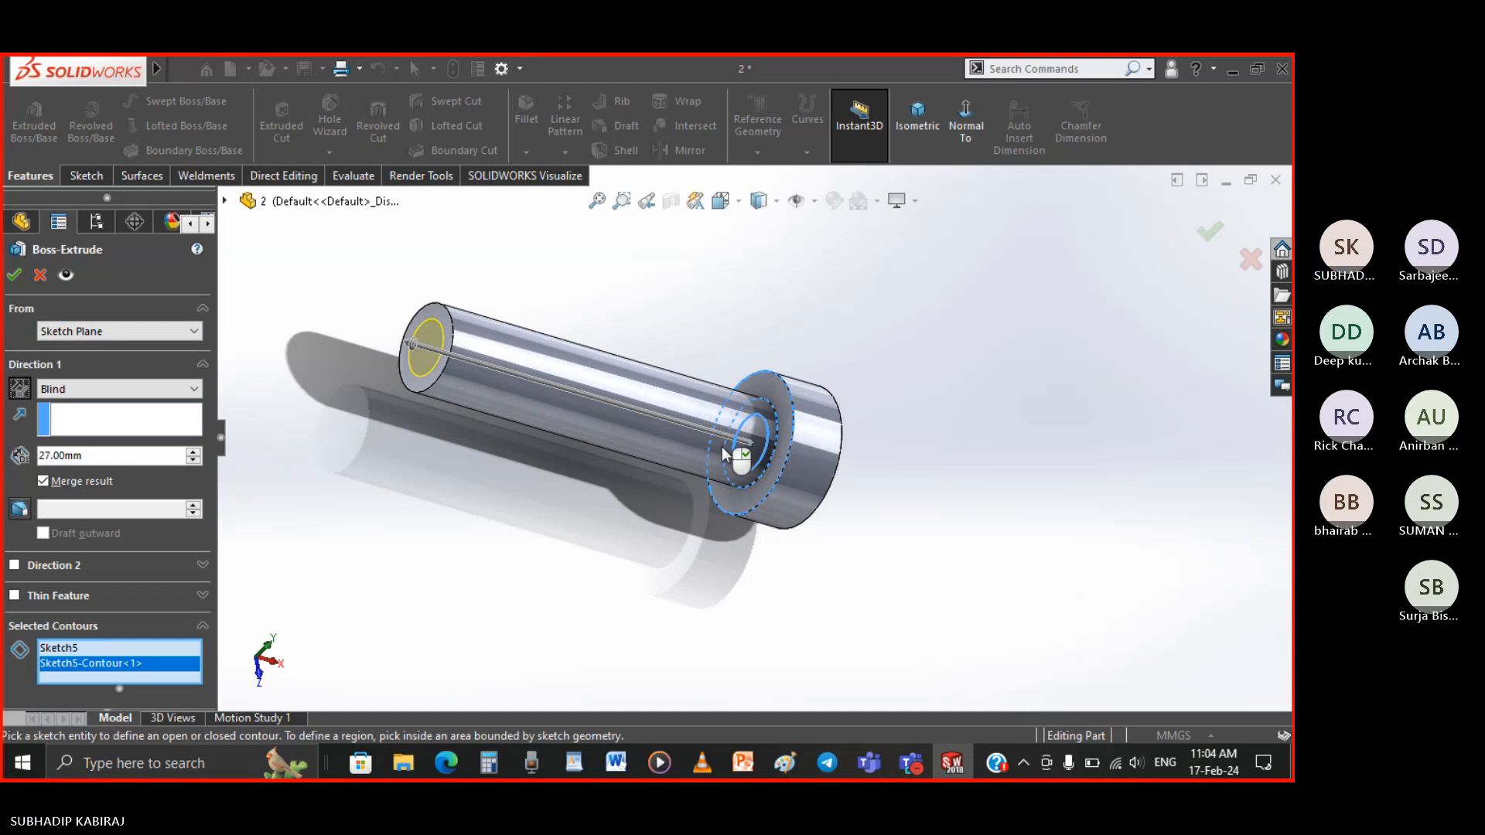
# Make the extrusion start from a Surface/Face/Plane, using the free end face of the shaft
pyautogui.scroll(-3, 412, 398)
pyautogui.scroll(-3, 412, 396)
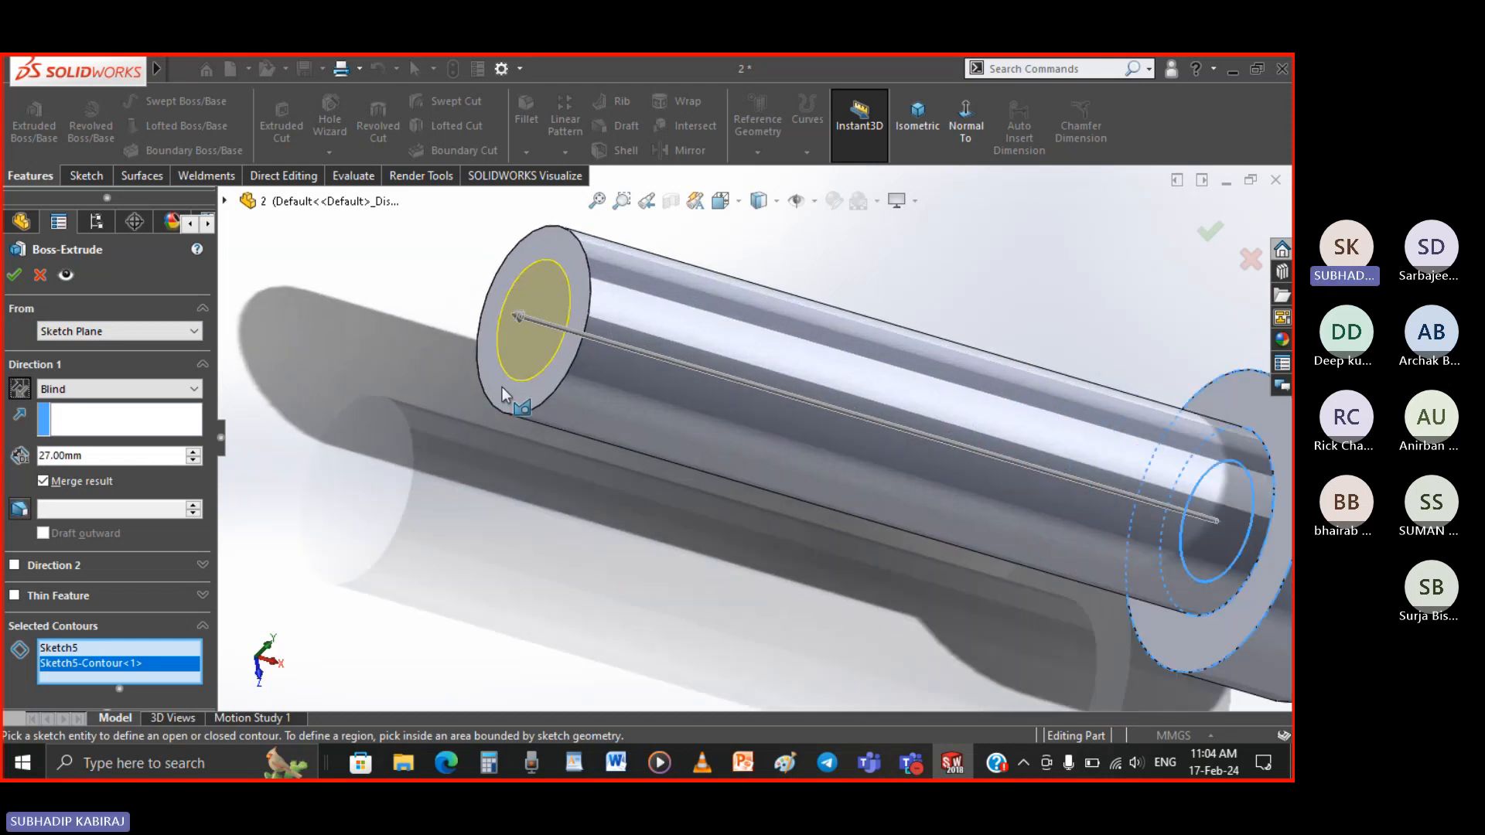
pyautogui.click(153, 333)
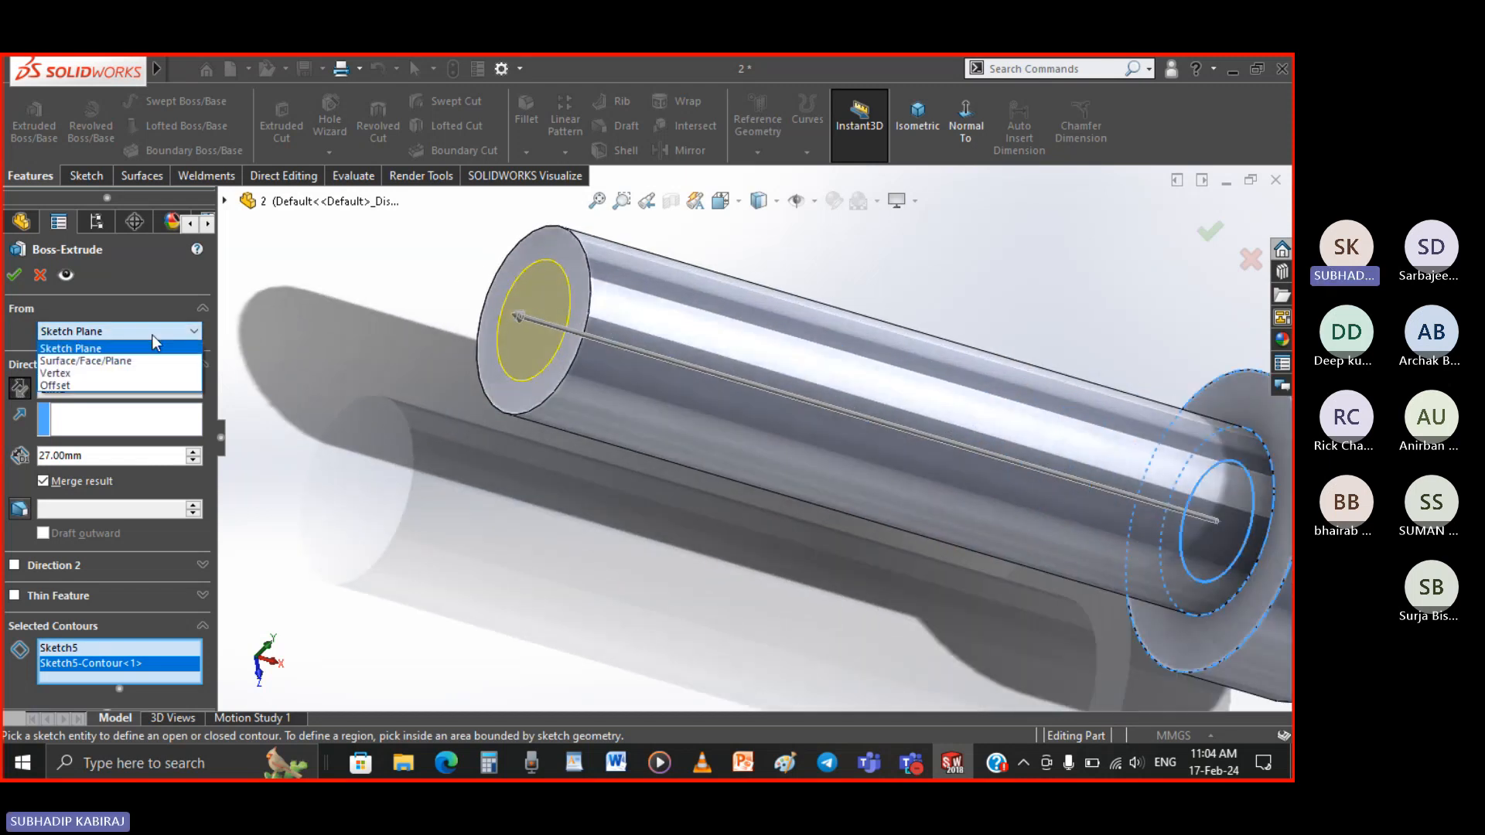
pyautogui.click(111, 362)
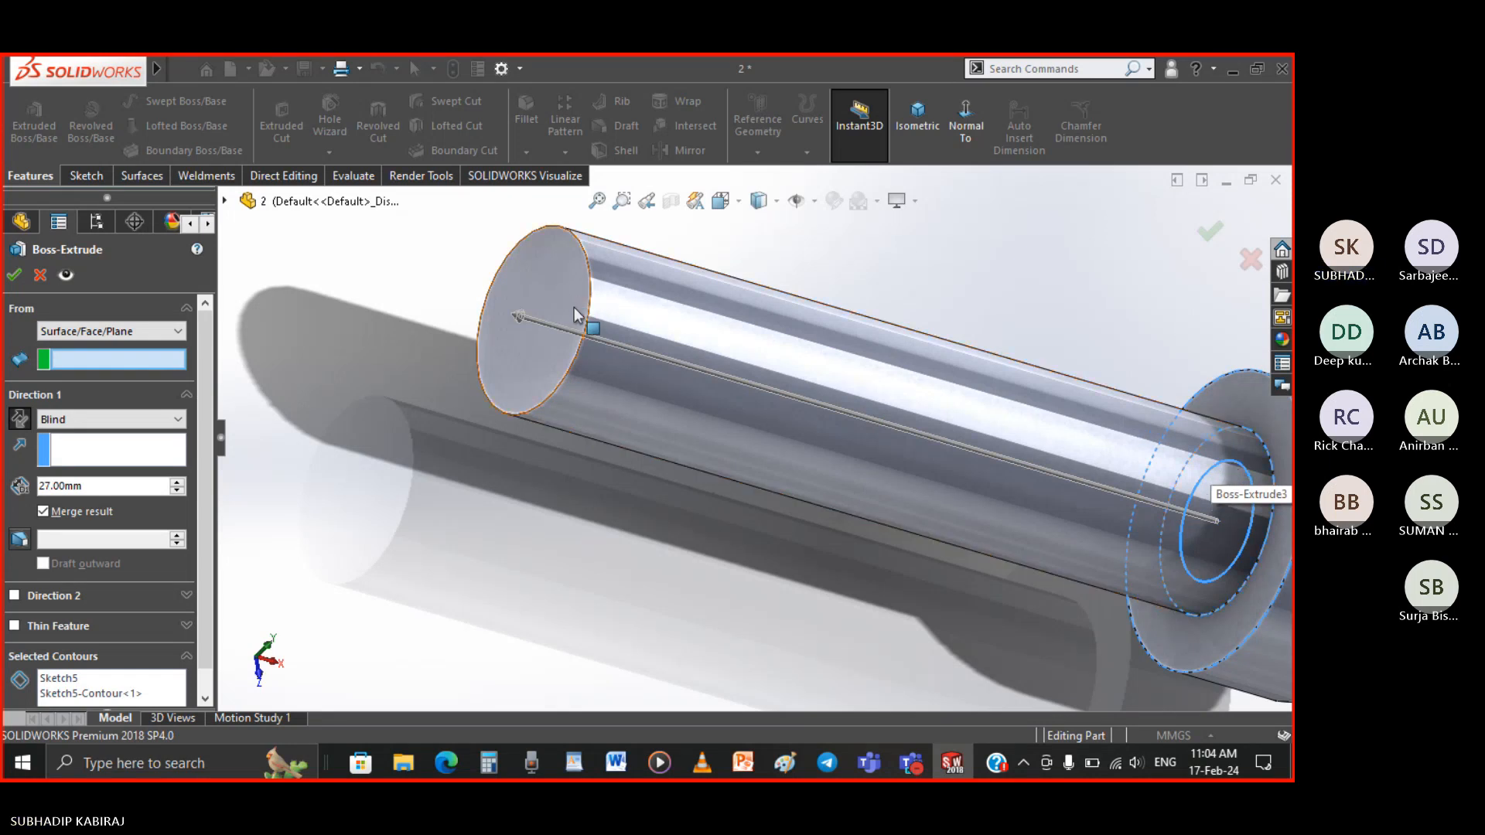
pyautogui.click(537, 346)
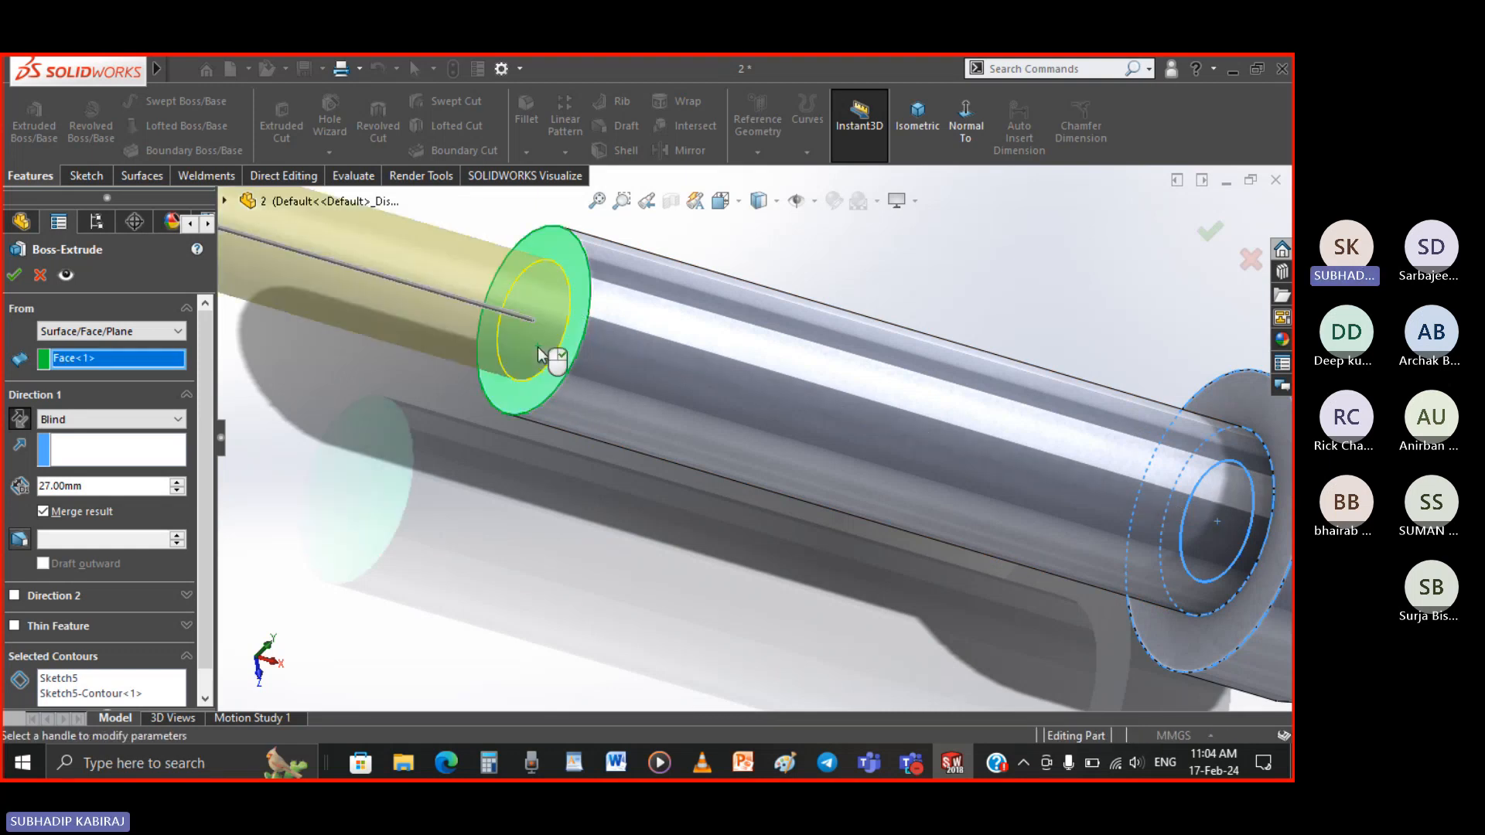
# Set the extrusion depth to 6 mm, finish the end pin and show the part in isometric view
pyautogui.scroll(5, 578, 415)
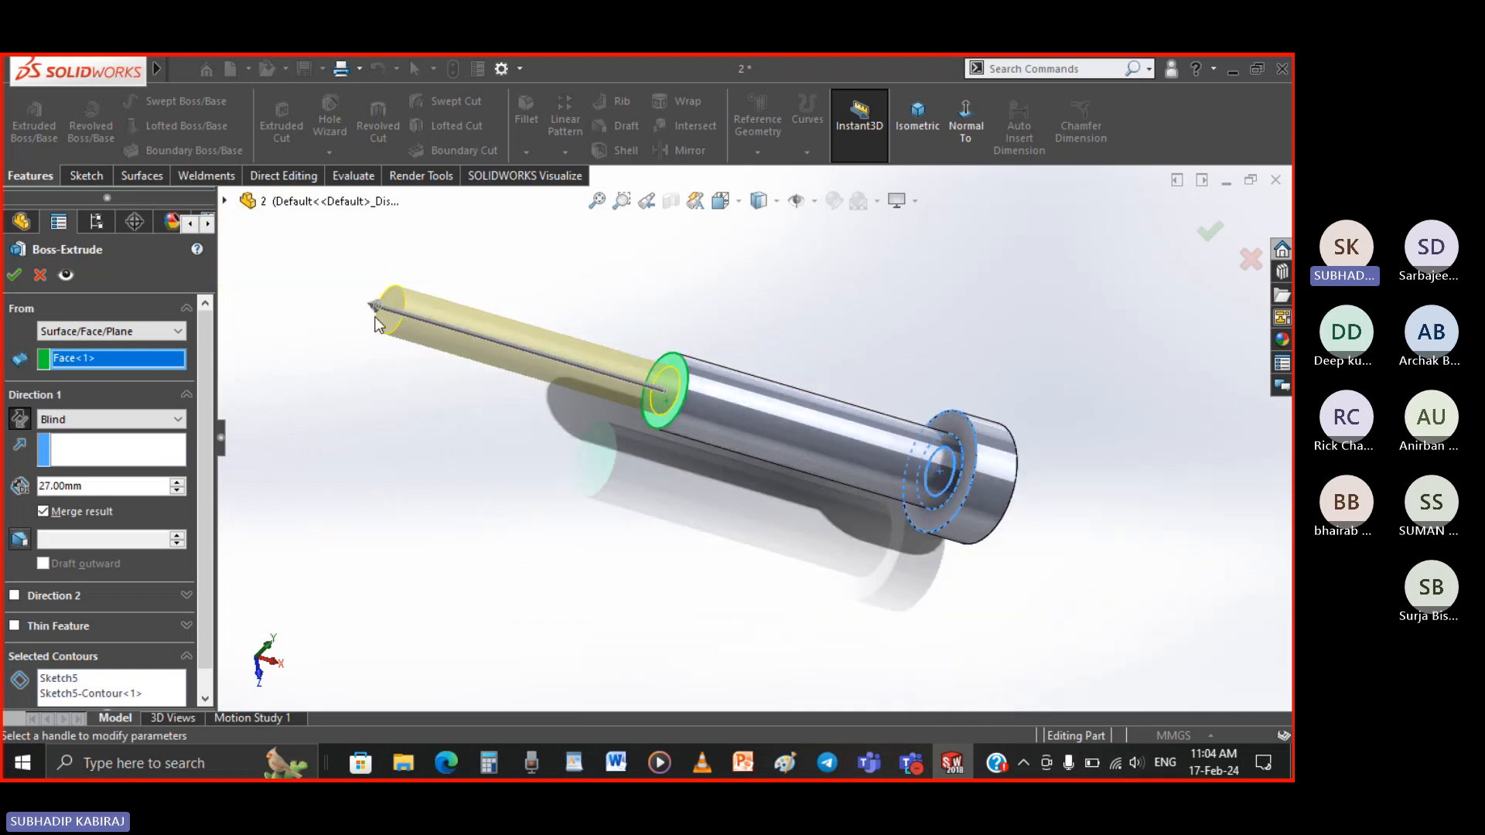
pyautogui.doubleClick(114, 494)
pyautogui.write('6')
pyautogui.press('Return')
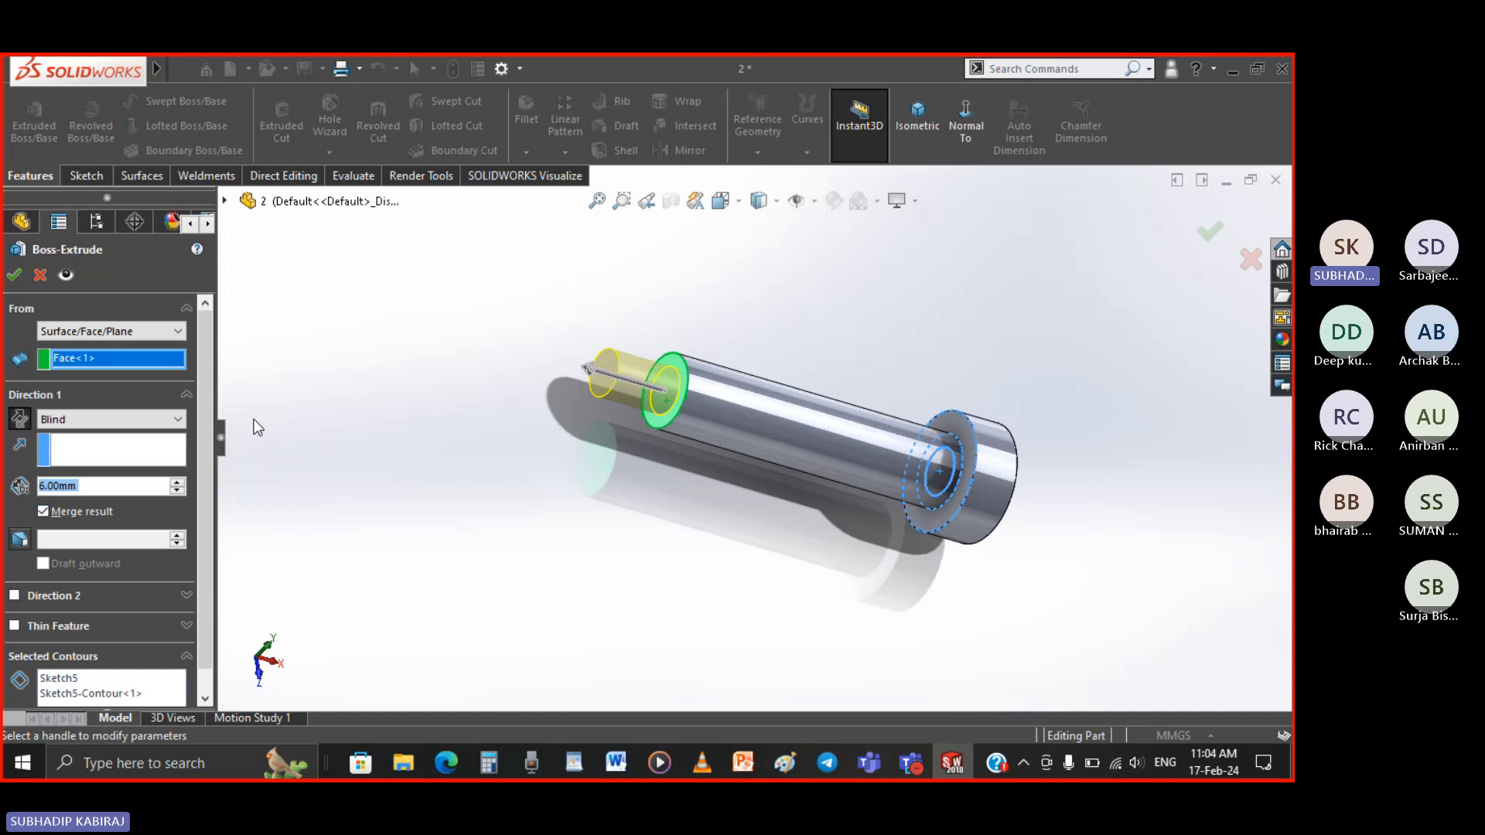
pyautogui.click(13, 278)
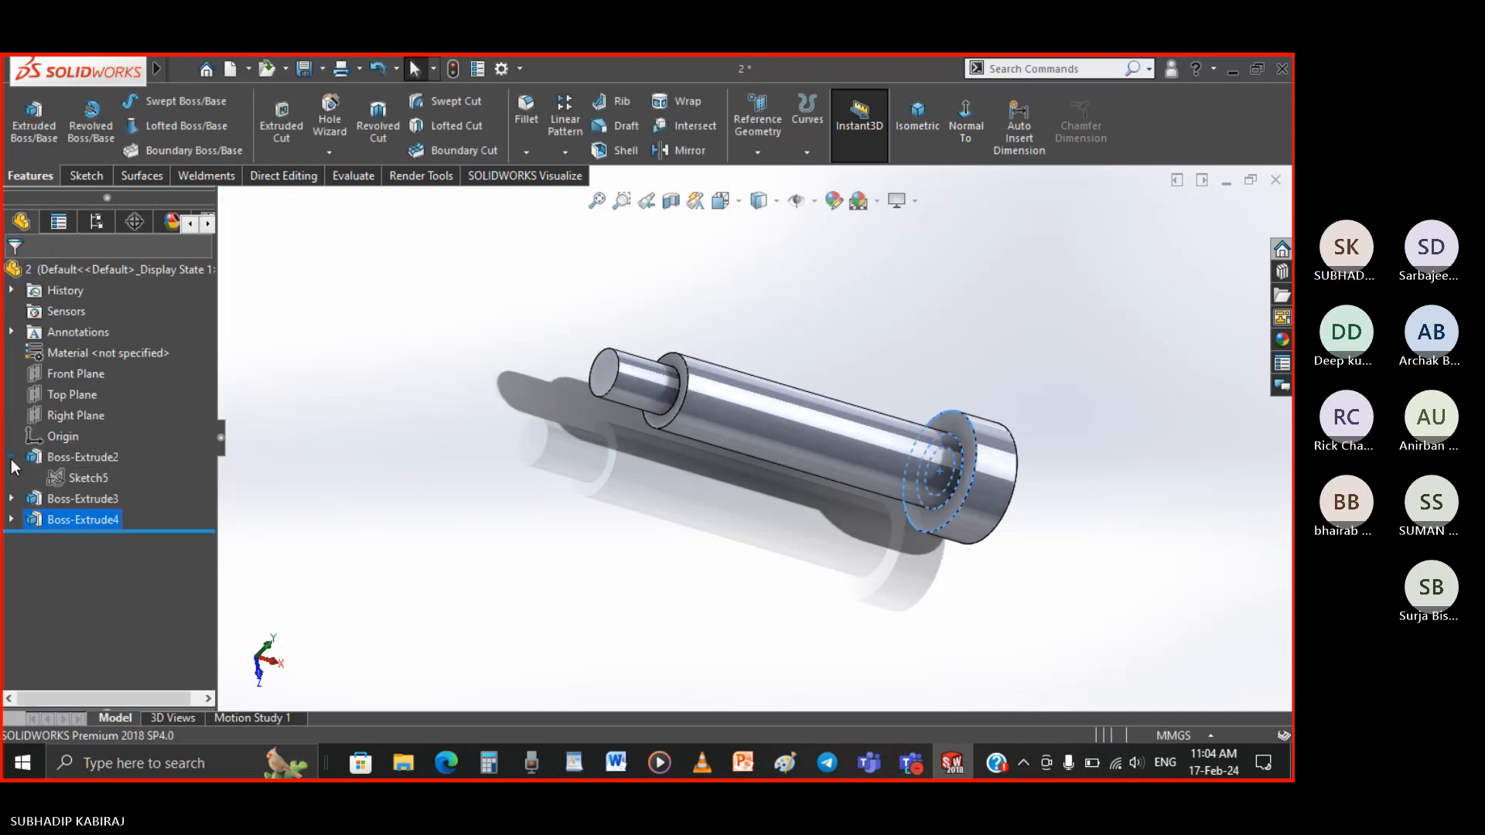
pyautogui.click(11, 458)
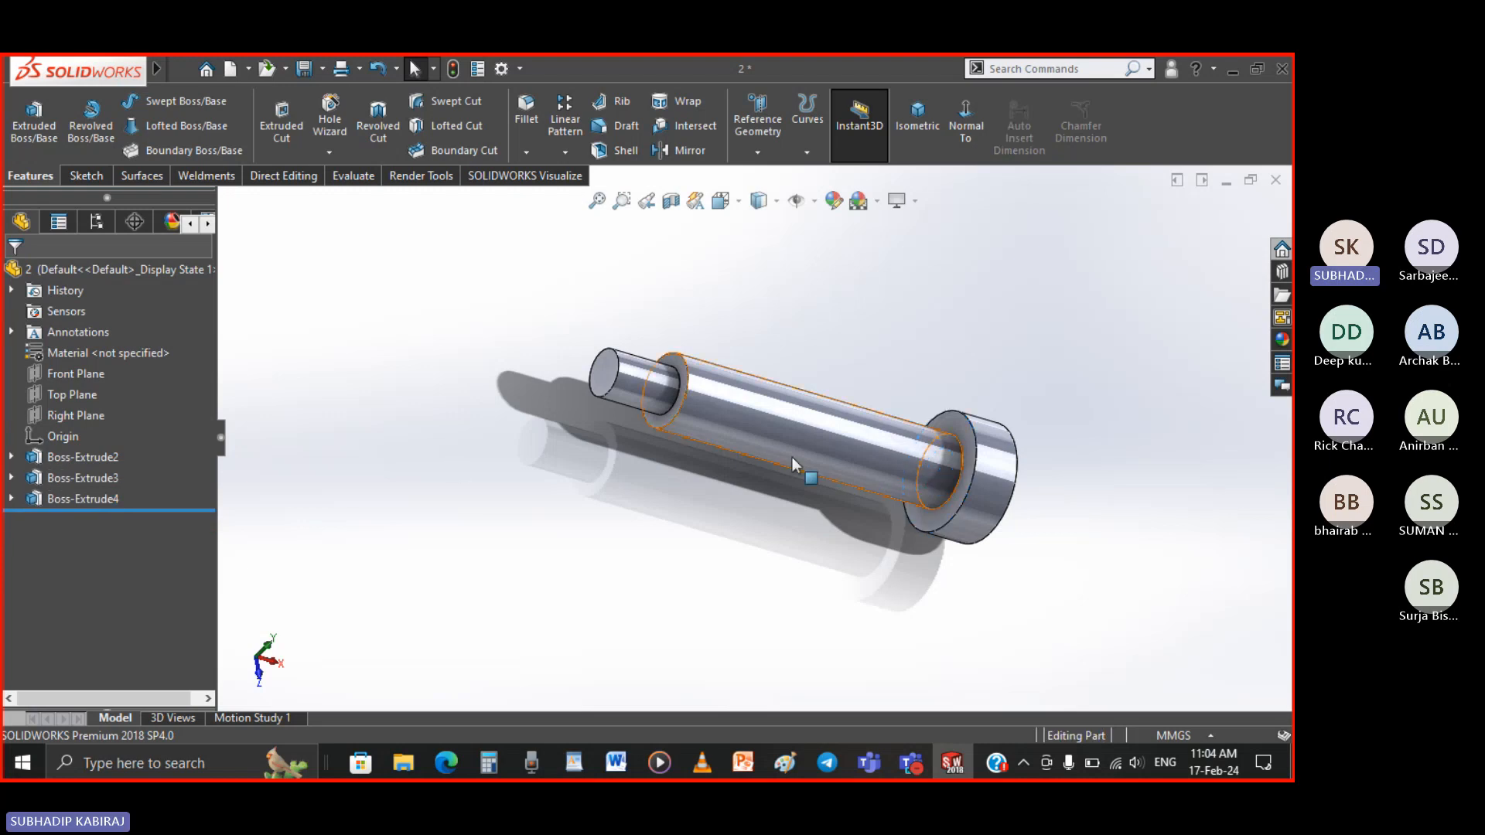
pyautogui.click(916, 130)
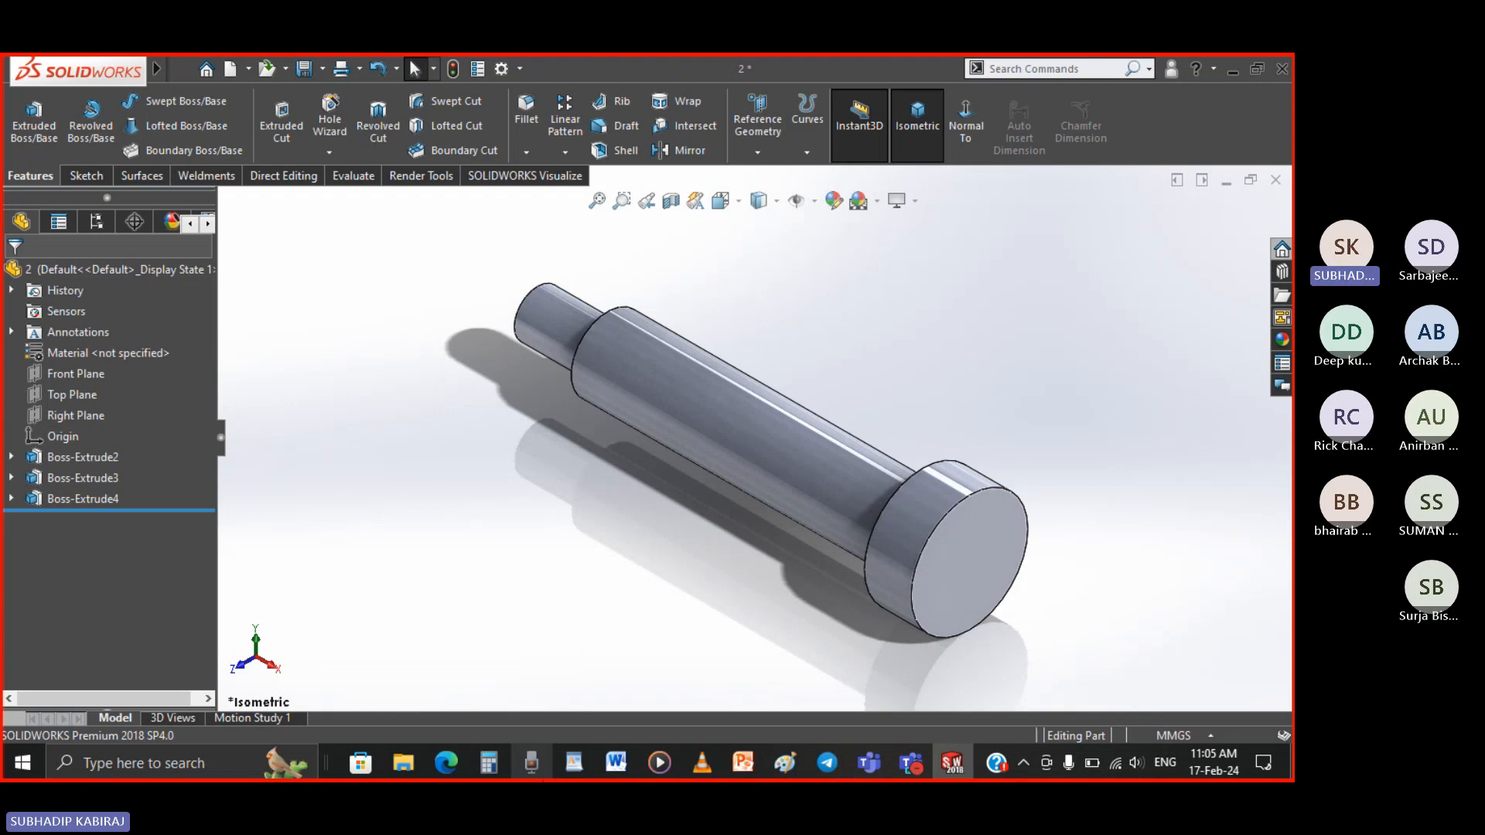
# Delete all three boss extrusions of the shoulder screw, including the dependent features
pyautogui.moveTo(446, 764)
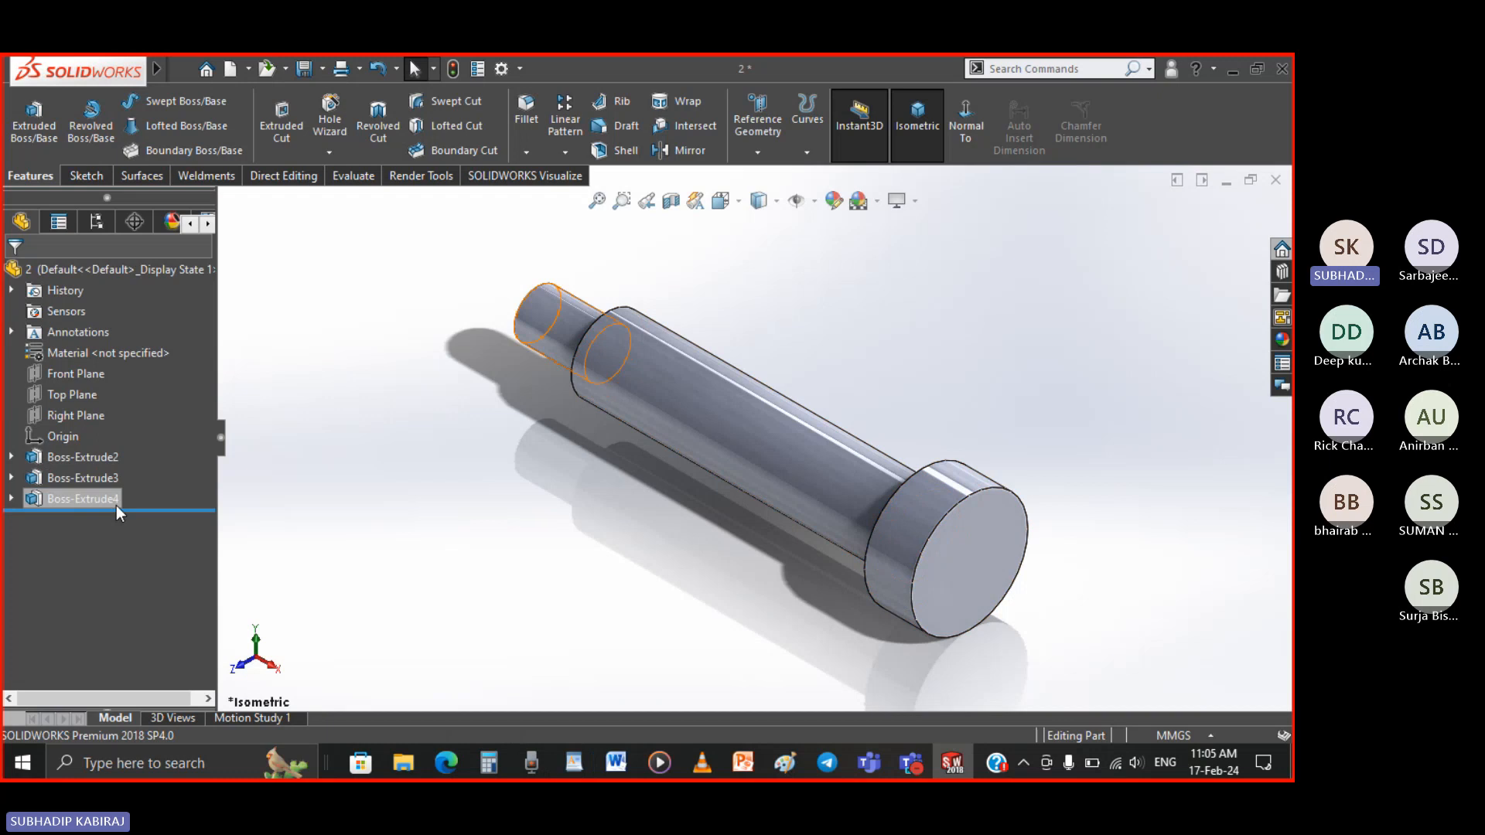
pyautogui.click(108, 460)
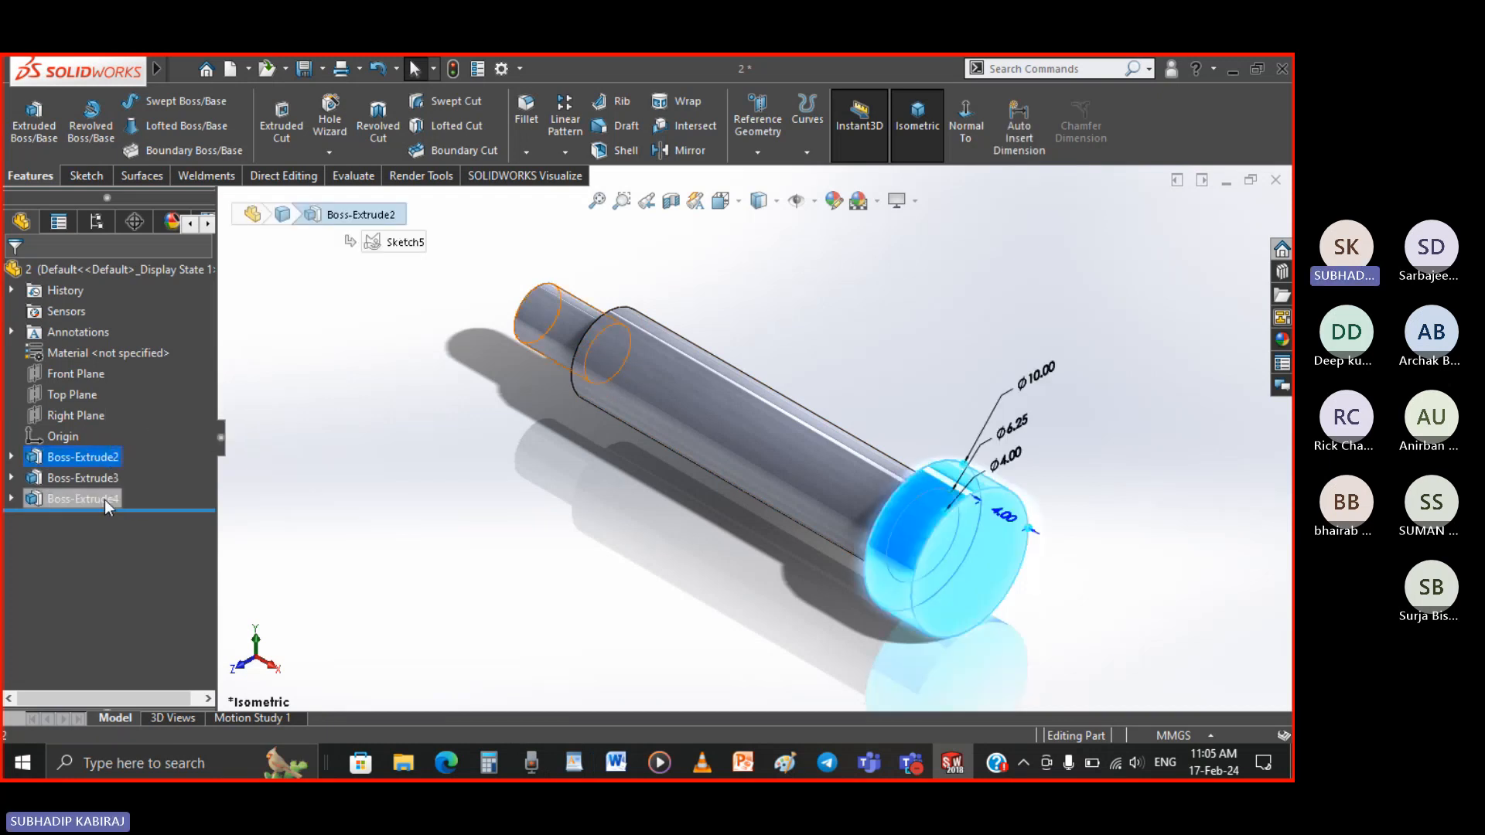
pyautogui.keyDown('shift'); pyautogui.click(104, 499); pyautogui.keyUp('shift')
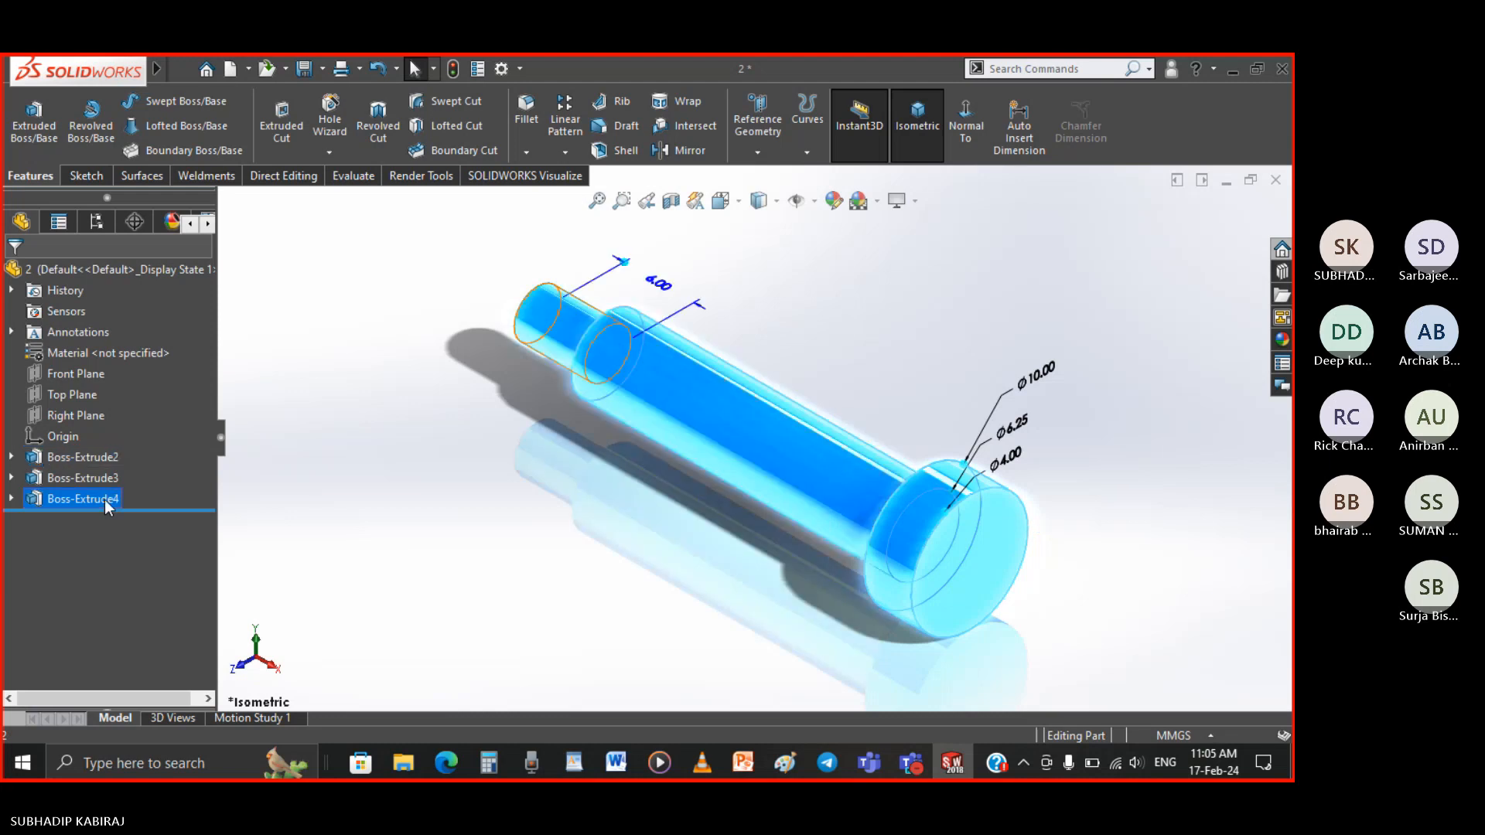
pyautogui.rightClick(105, 500)
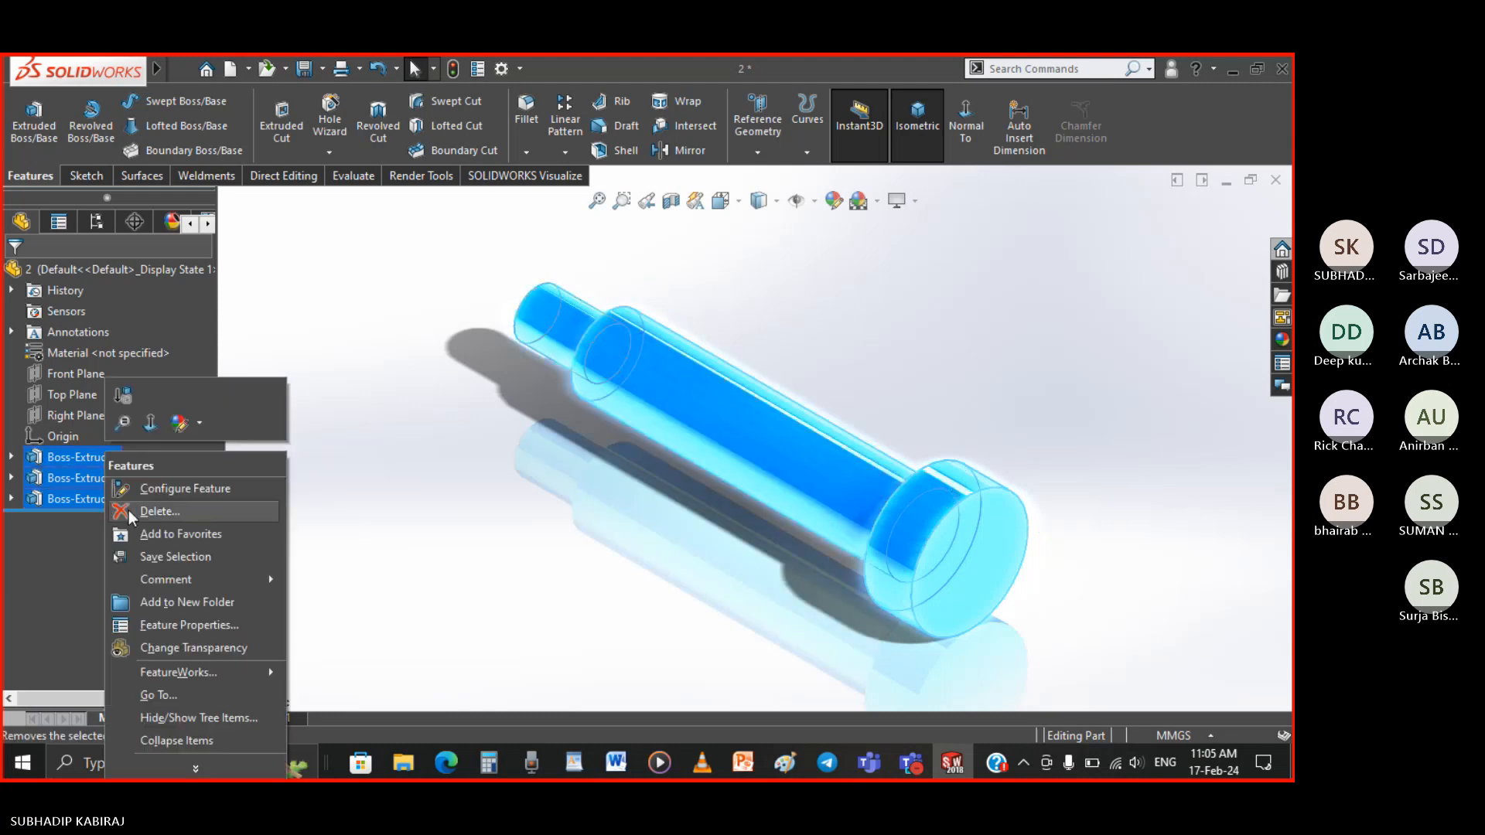
pyautogui.click(128, 509)
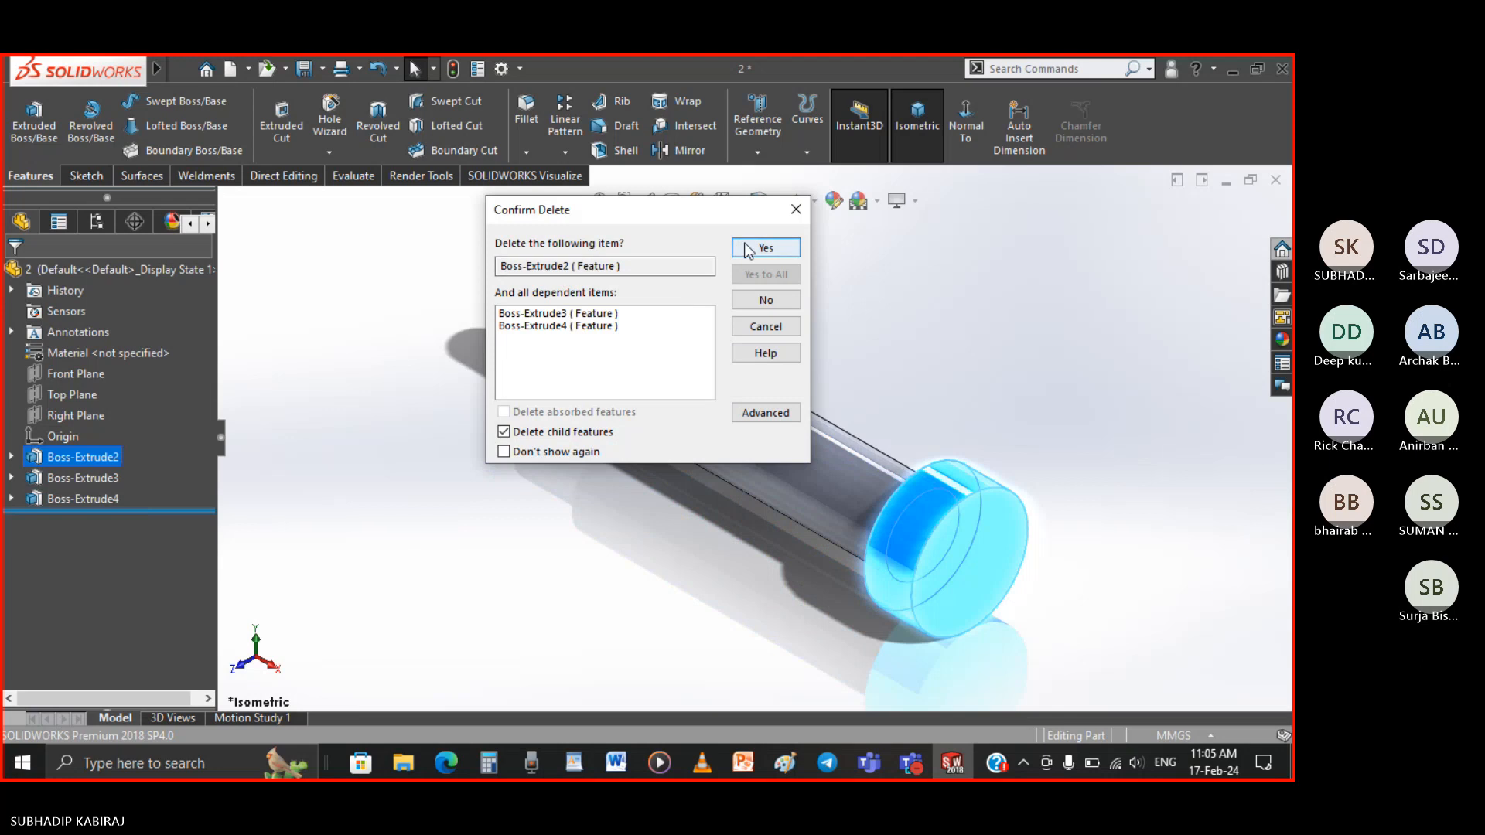
pyautogui.click(747, 249)
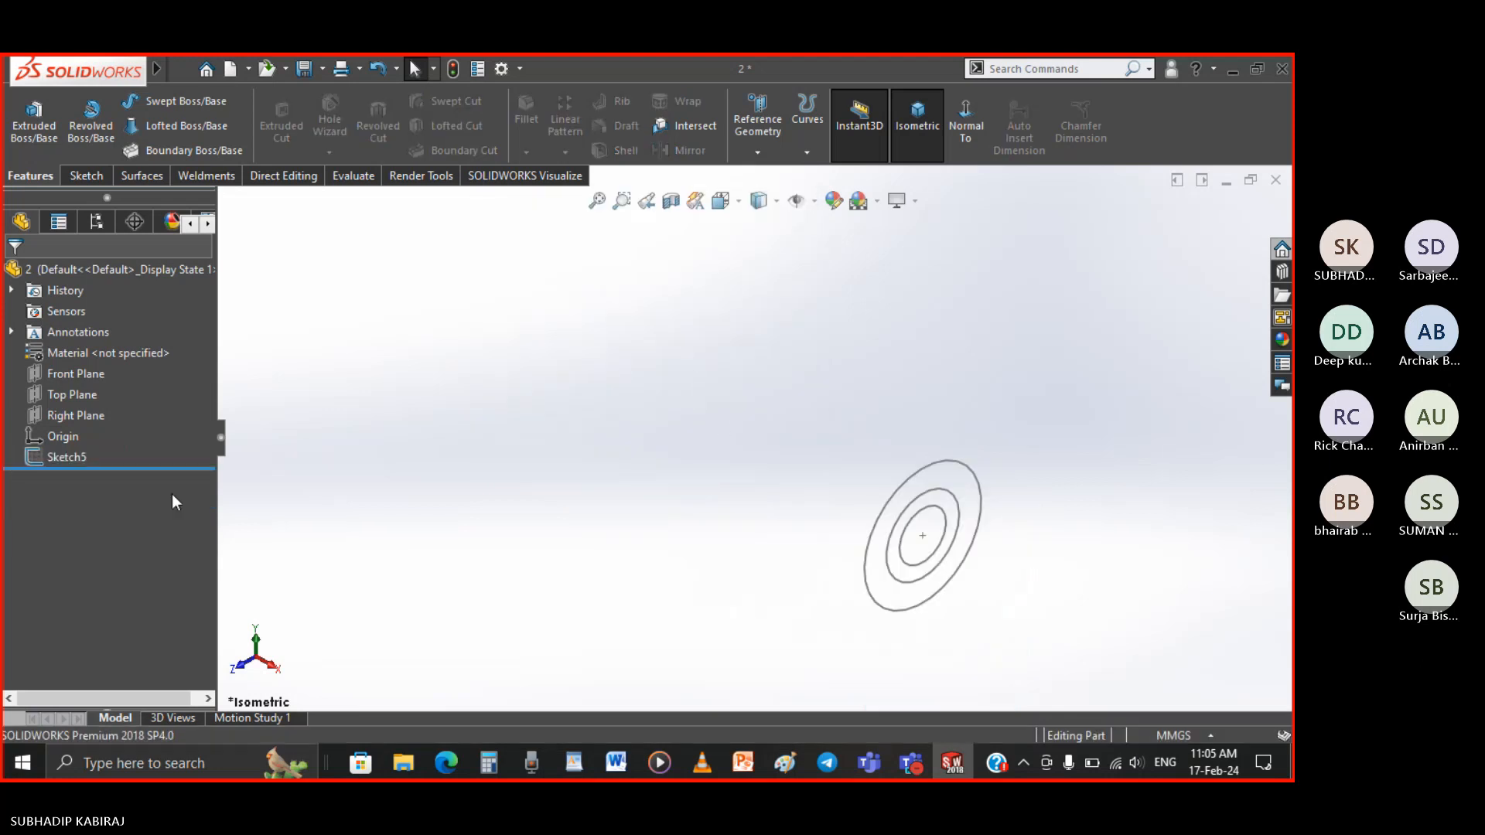
# Delete the remaining sketch with the three concentric circles
pyautogui.rightClick(71, 464)
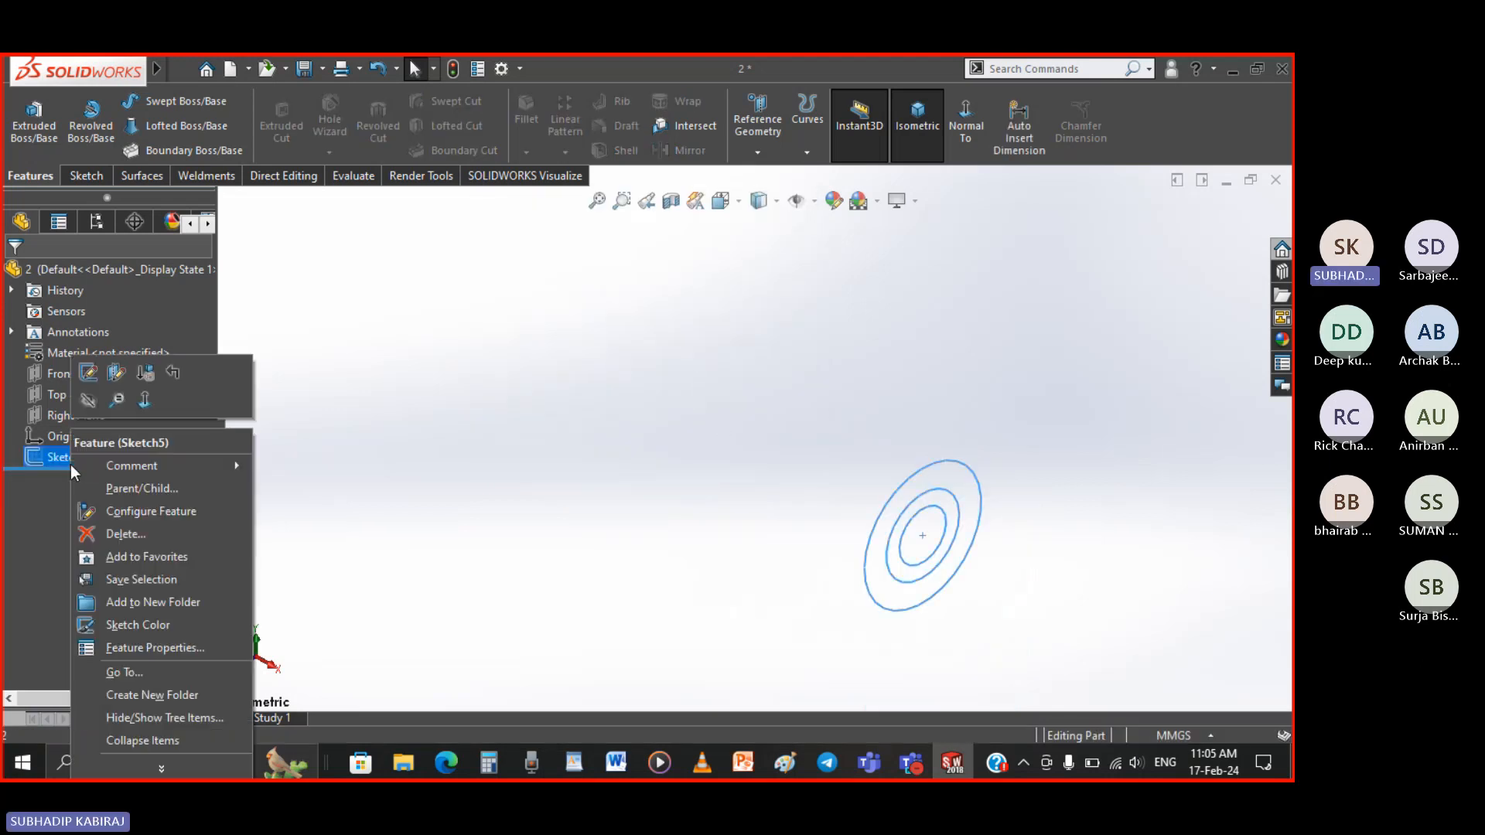
pyautogui.click(126, 533)
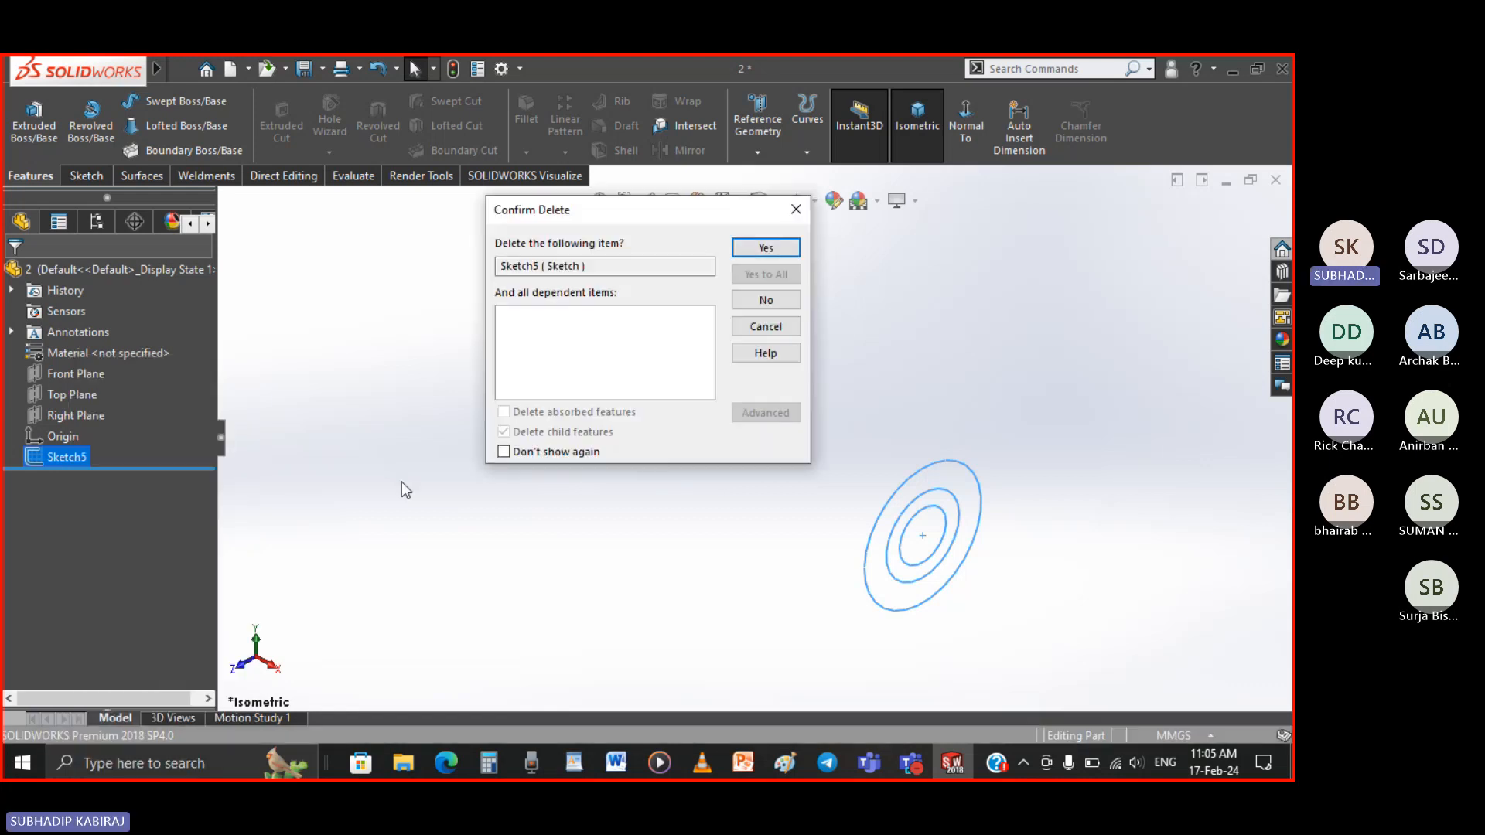
pyautogui.click(797, 247)
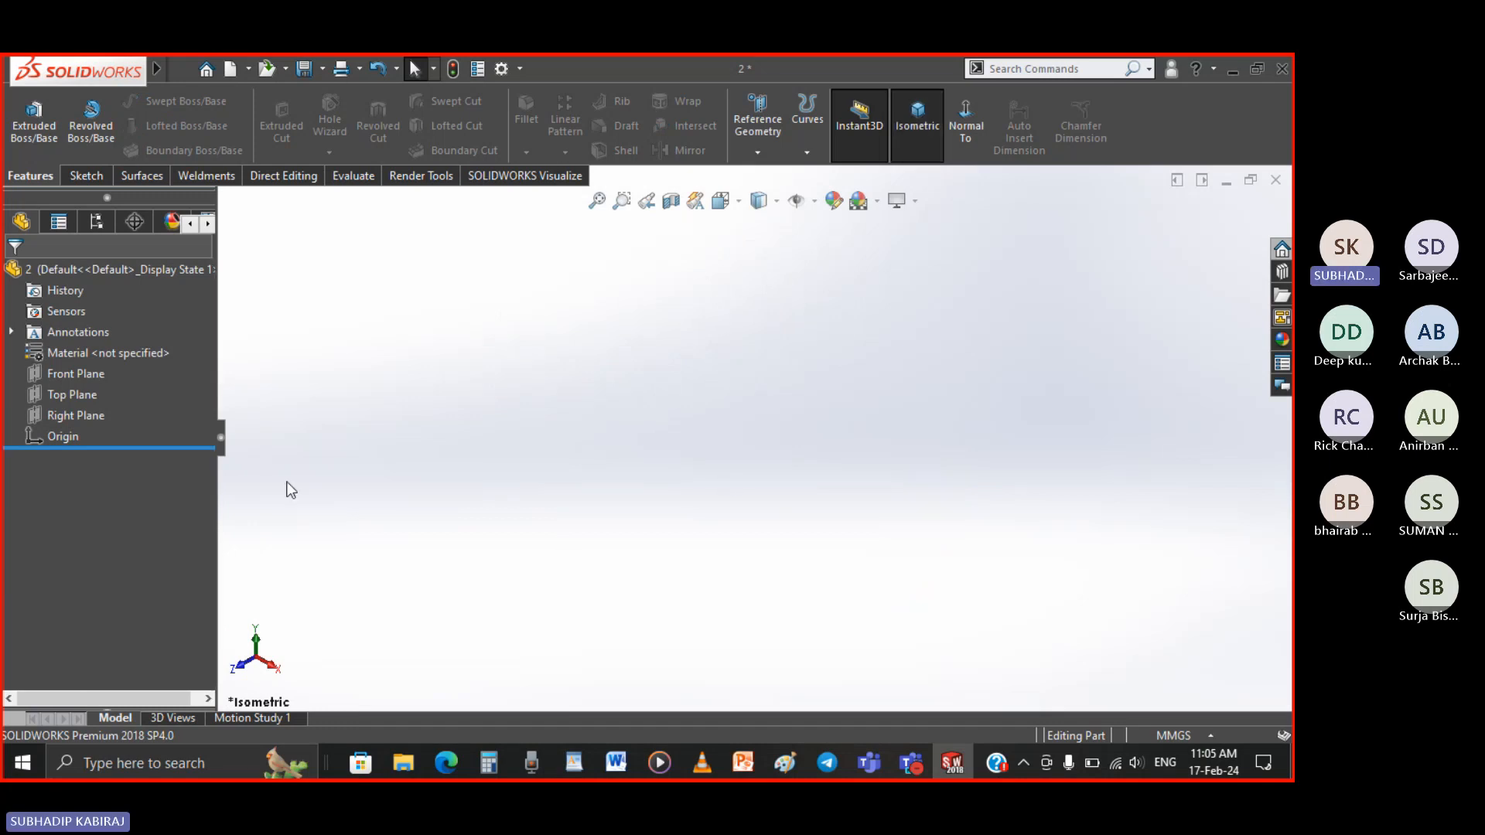
# Start a new sketch on the Front Plane
pyautogui.click(71, 376)
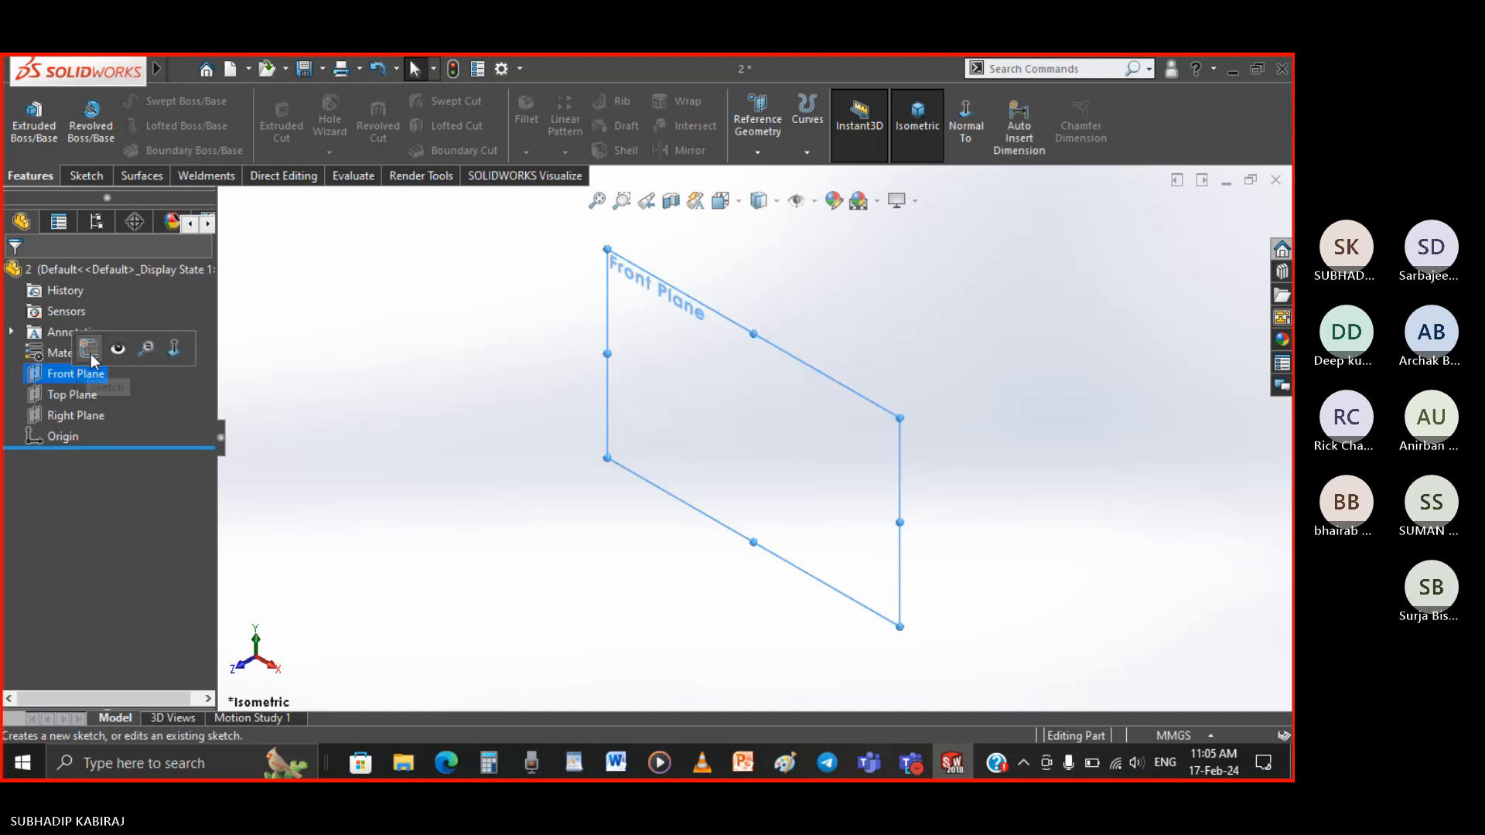
pyautogui.click(262, 438)
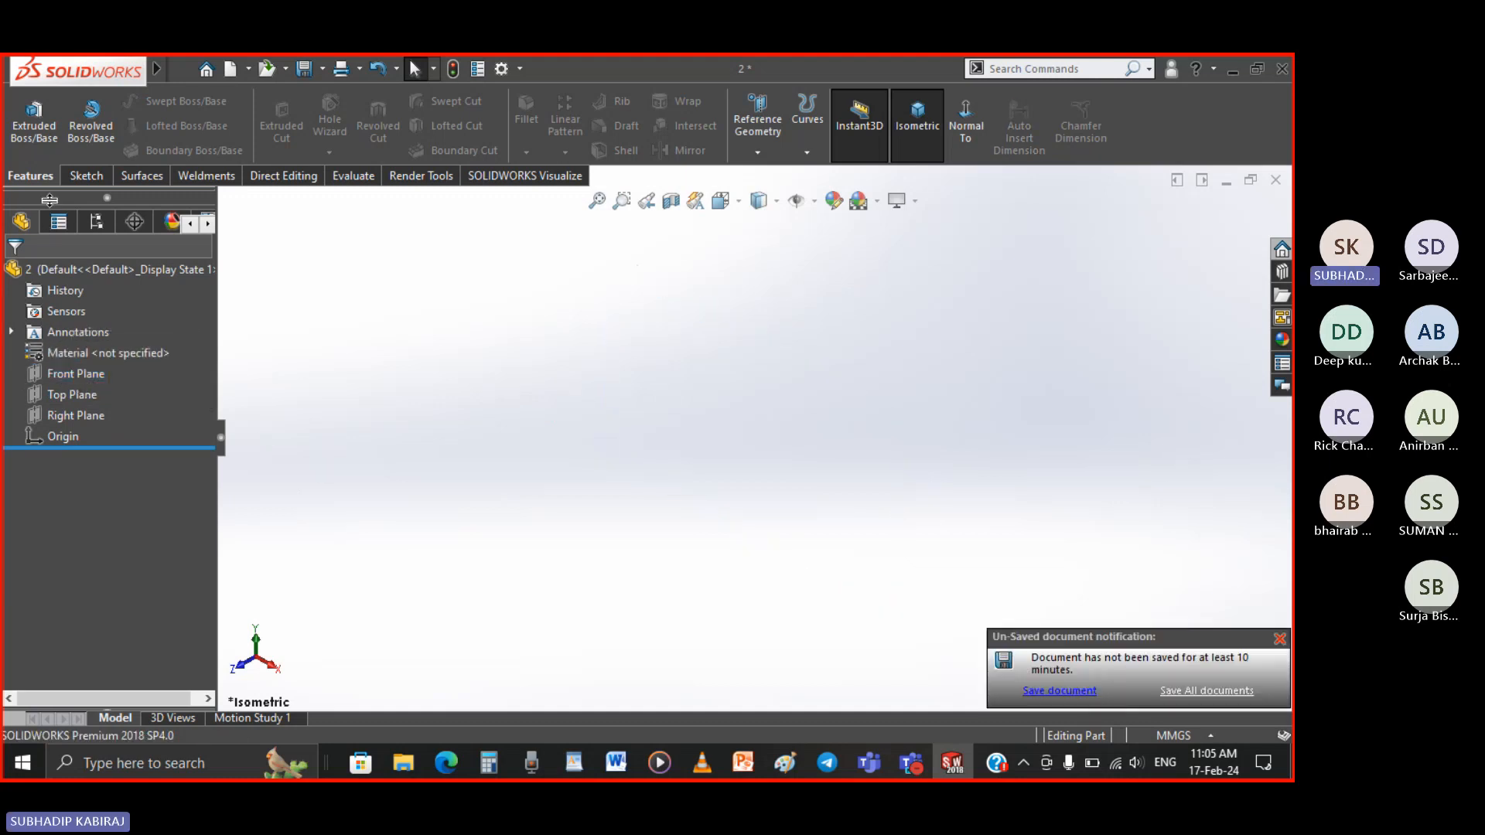
pyautogui.click(106, 178)
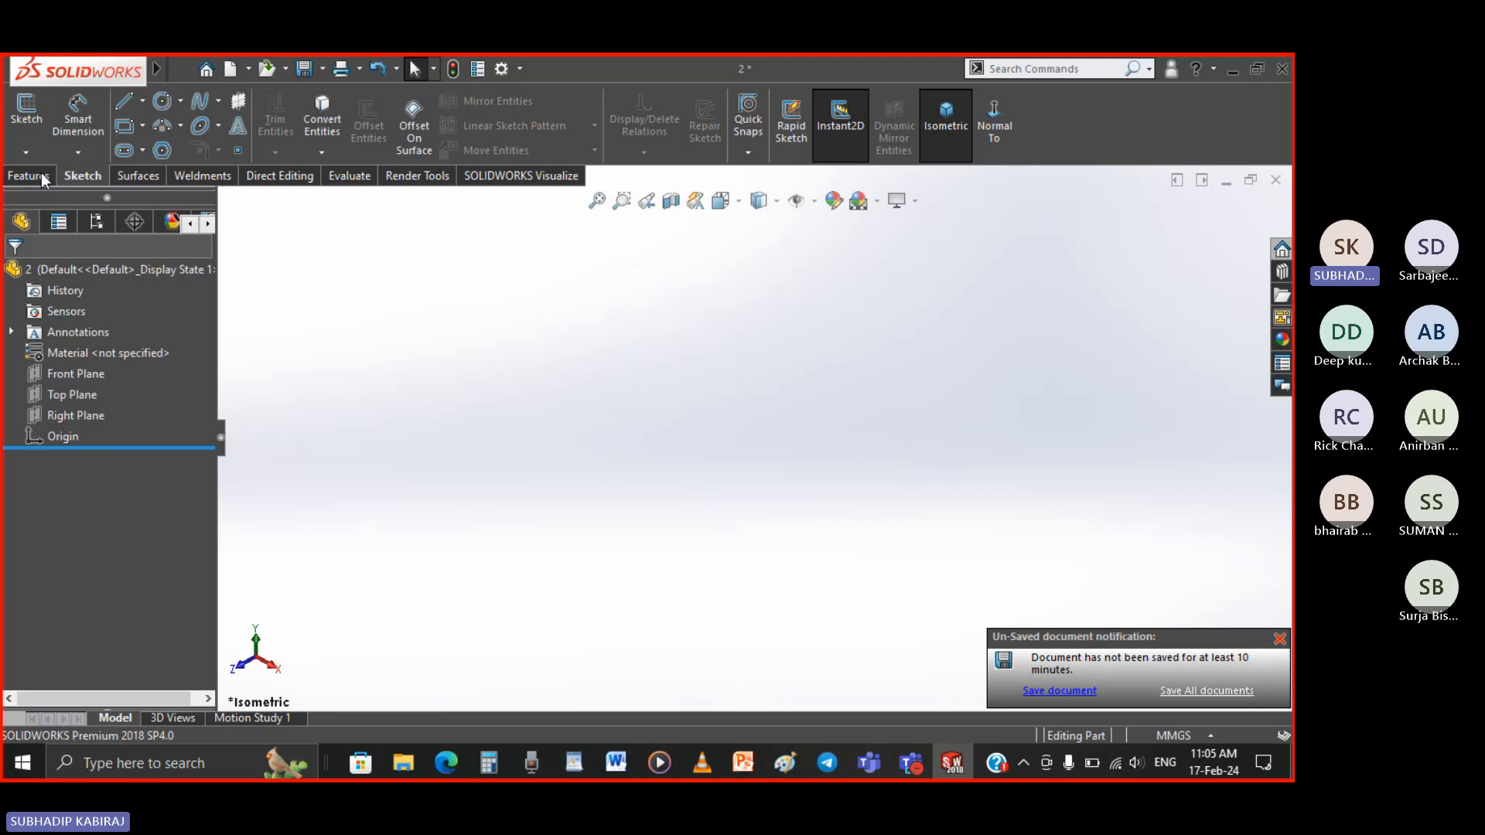
pyautogui.click(26, 112)
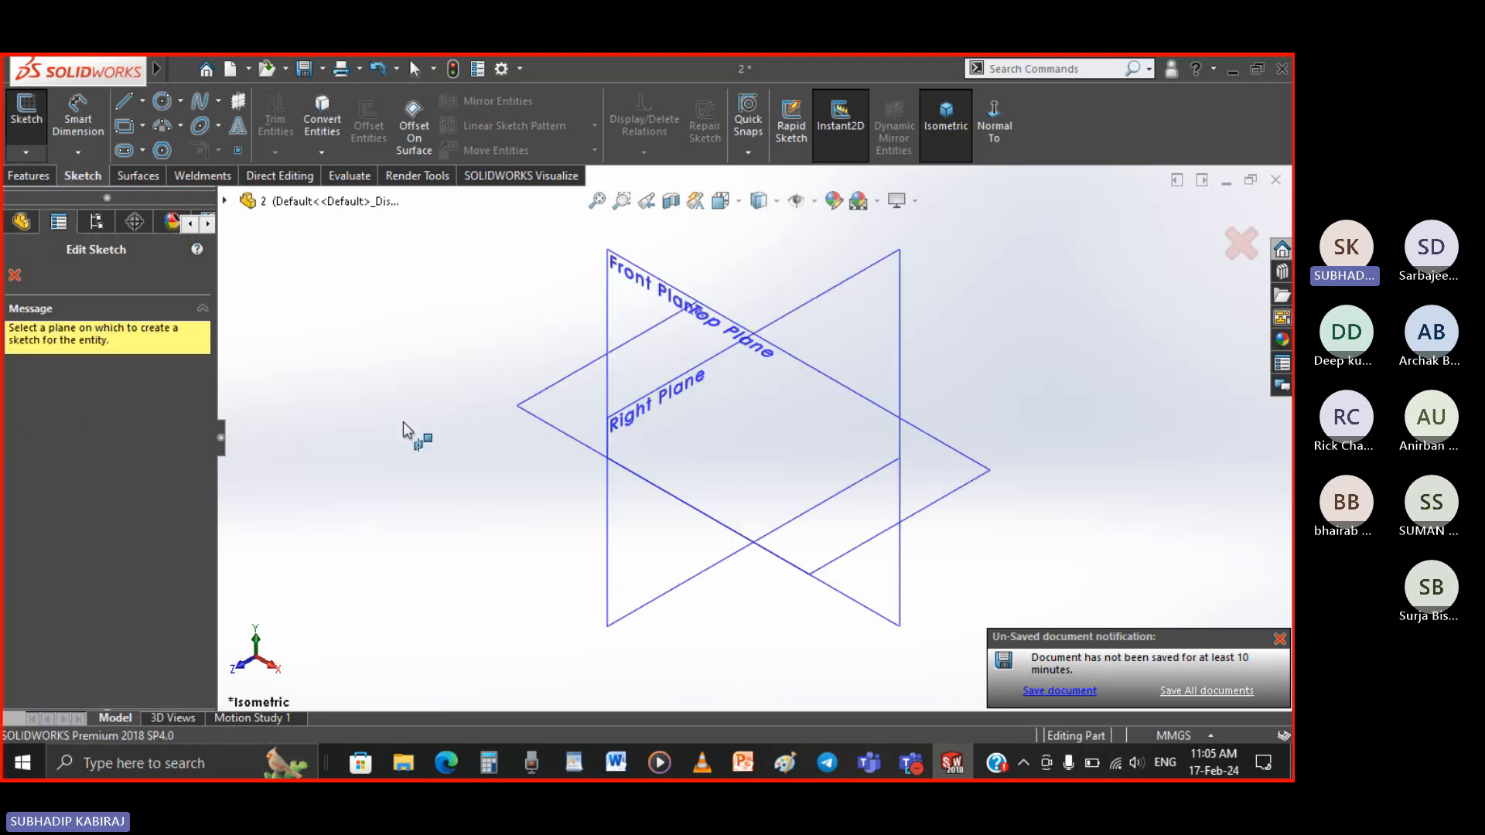
pyautogui.click(620, 276)
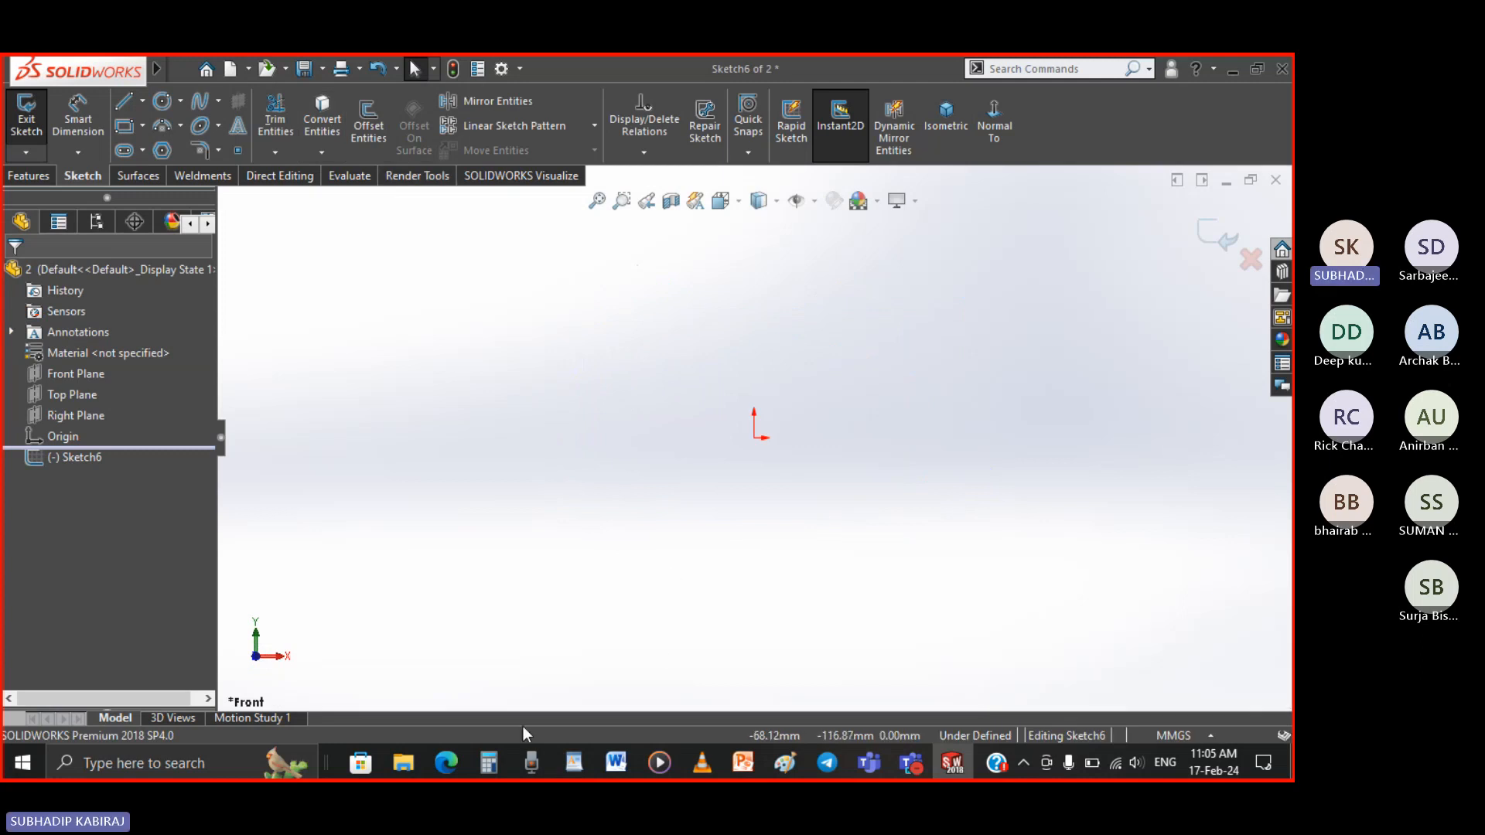
# Check the shoulder screw drawing in WHEEL SUPPORT.pdf and draw a horizontal centerline about 145 mm long rightward from the origin in SOLIDWORKS
pyautogui.click(462, 760)
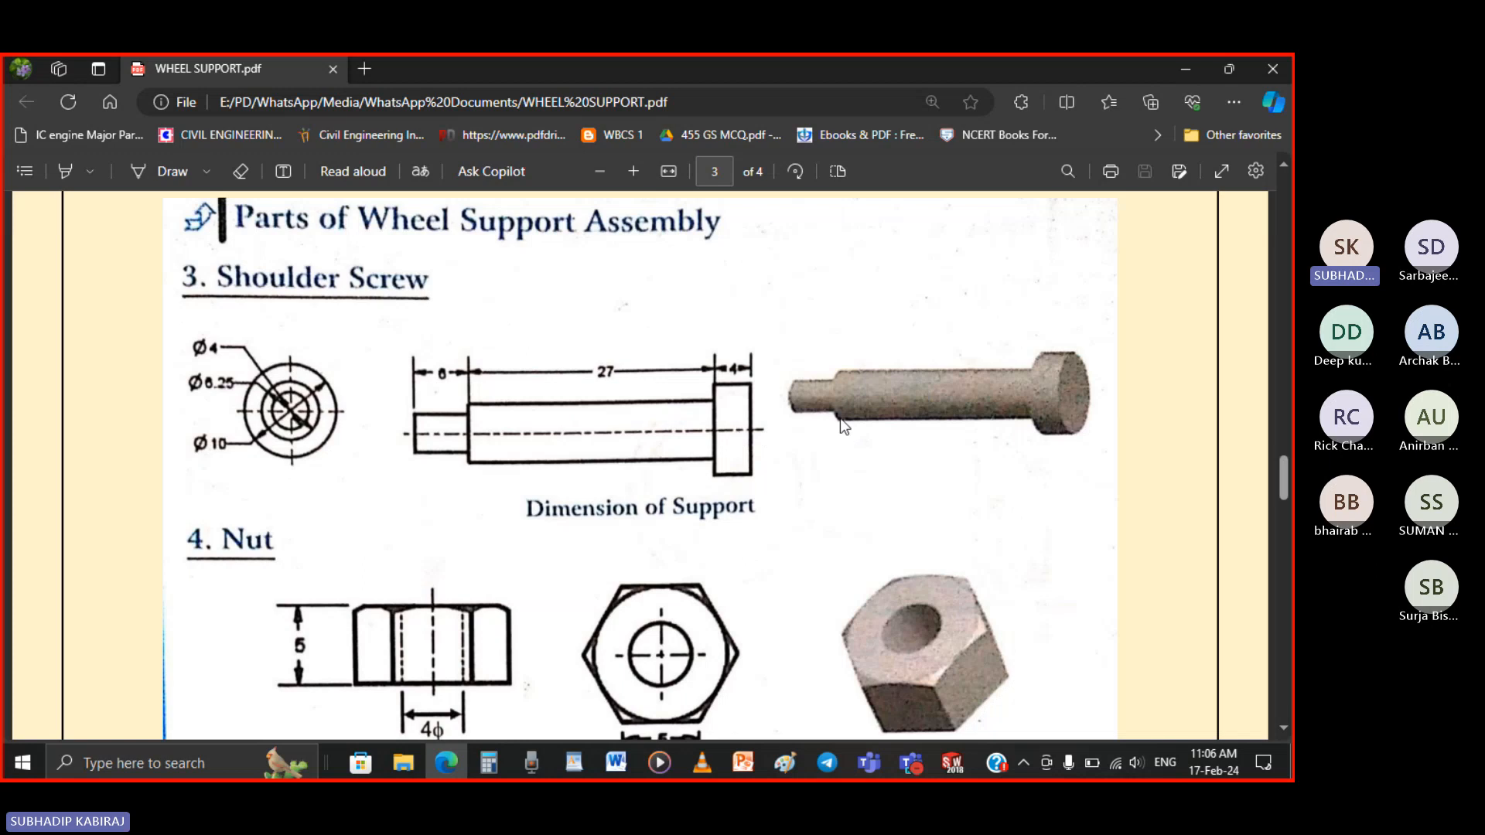
pyautogui.click(953, 766)
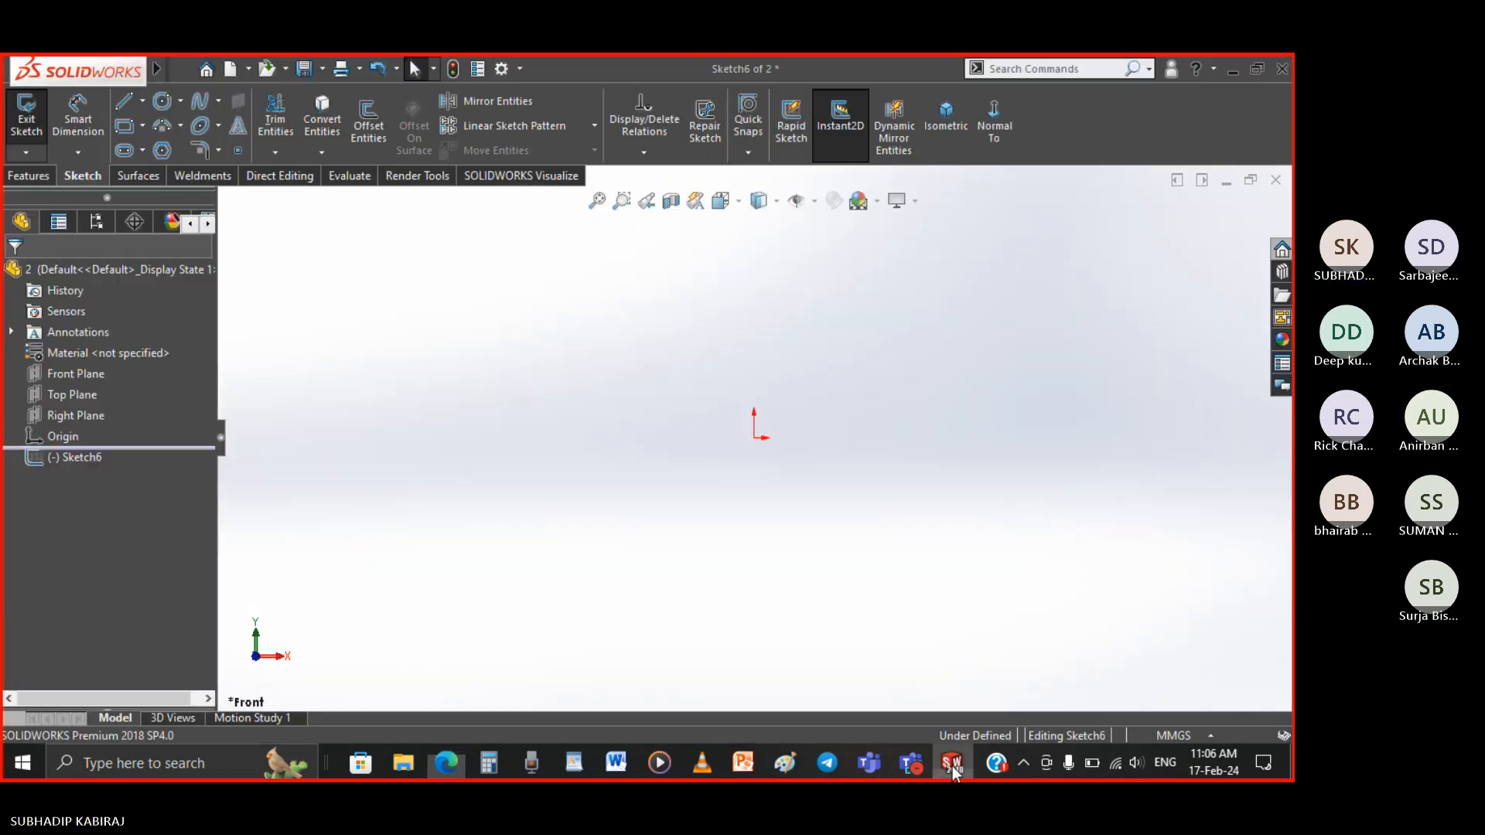
pyautogui.click(142, 101)
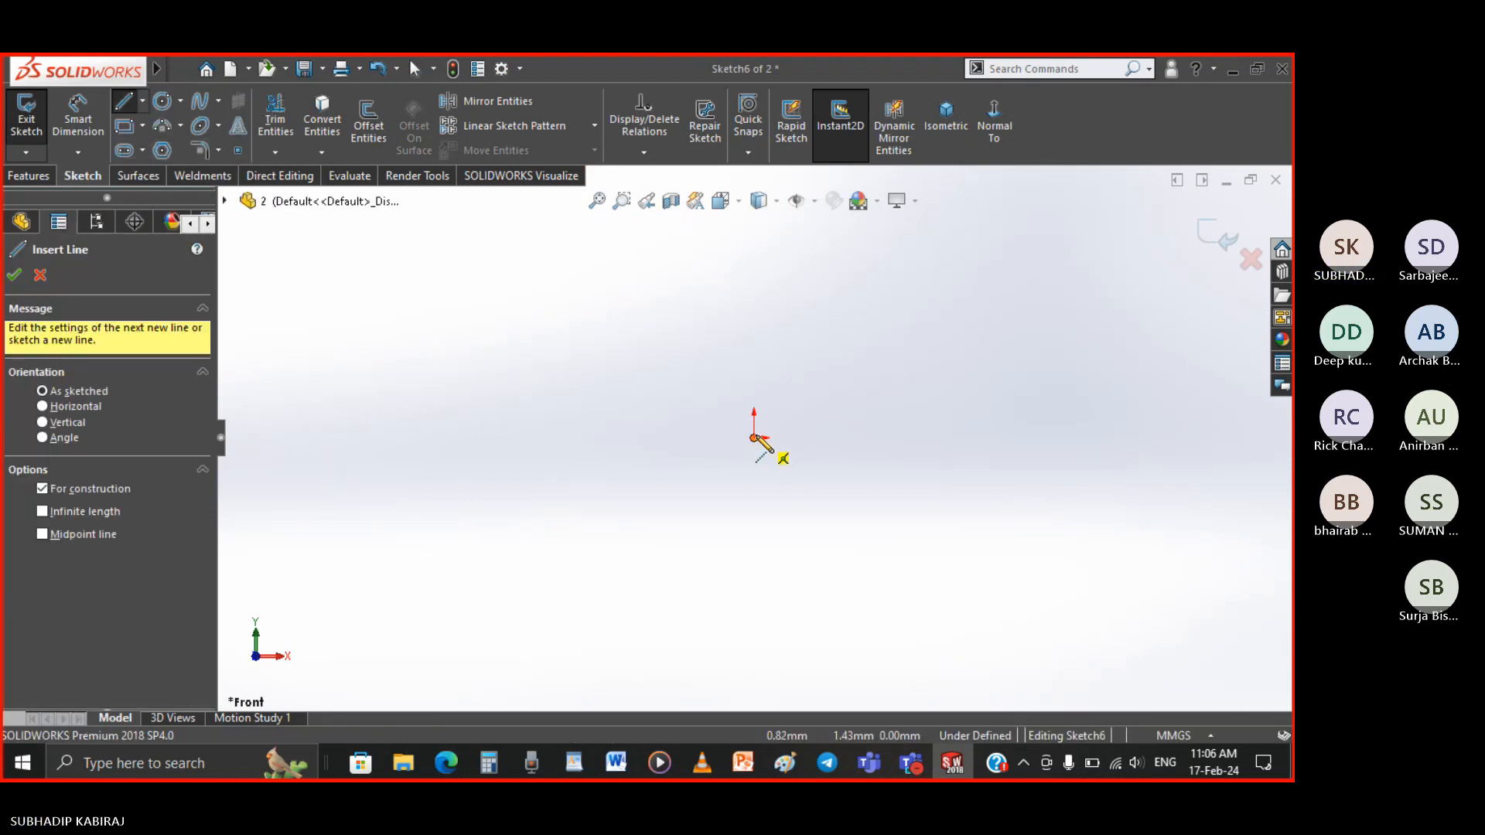
pyautogui.click(755, 438)
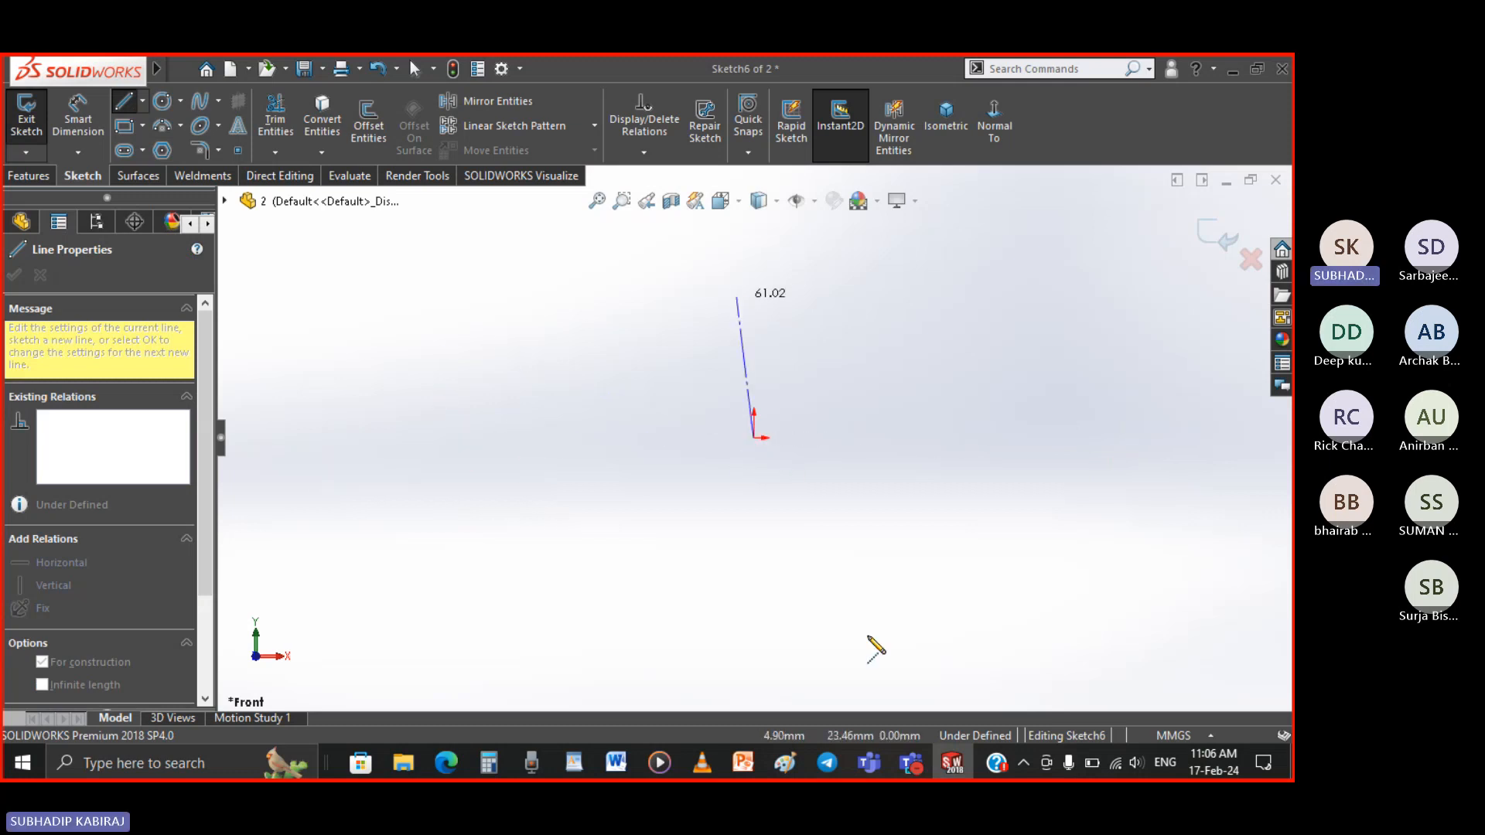
pyautogui.click(457, 761)
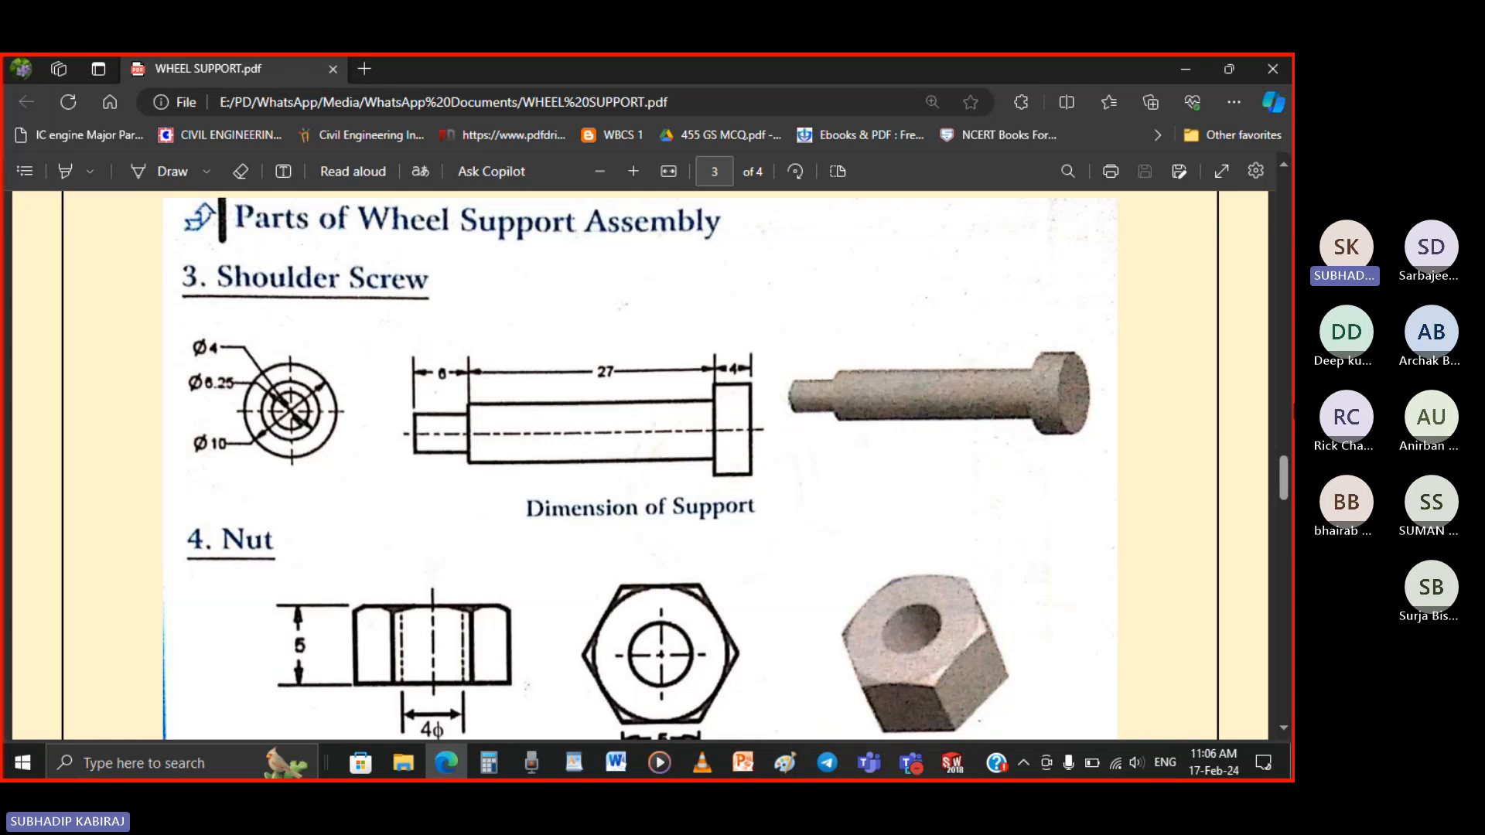
pyautogui.click(955, 764)
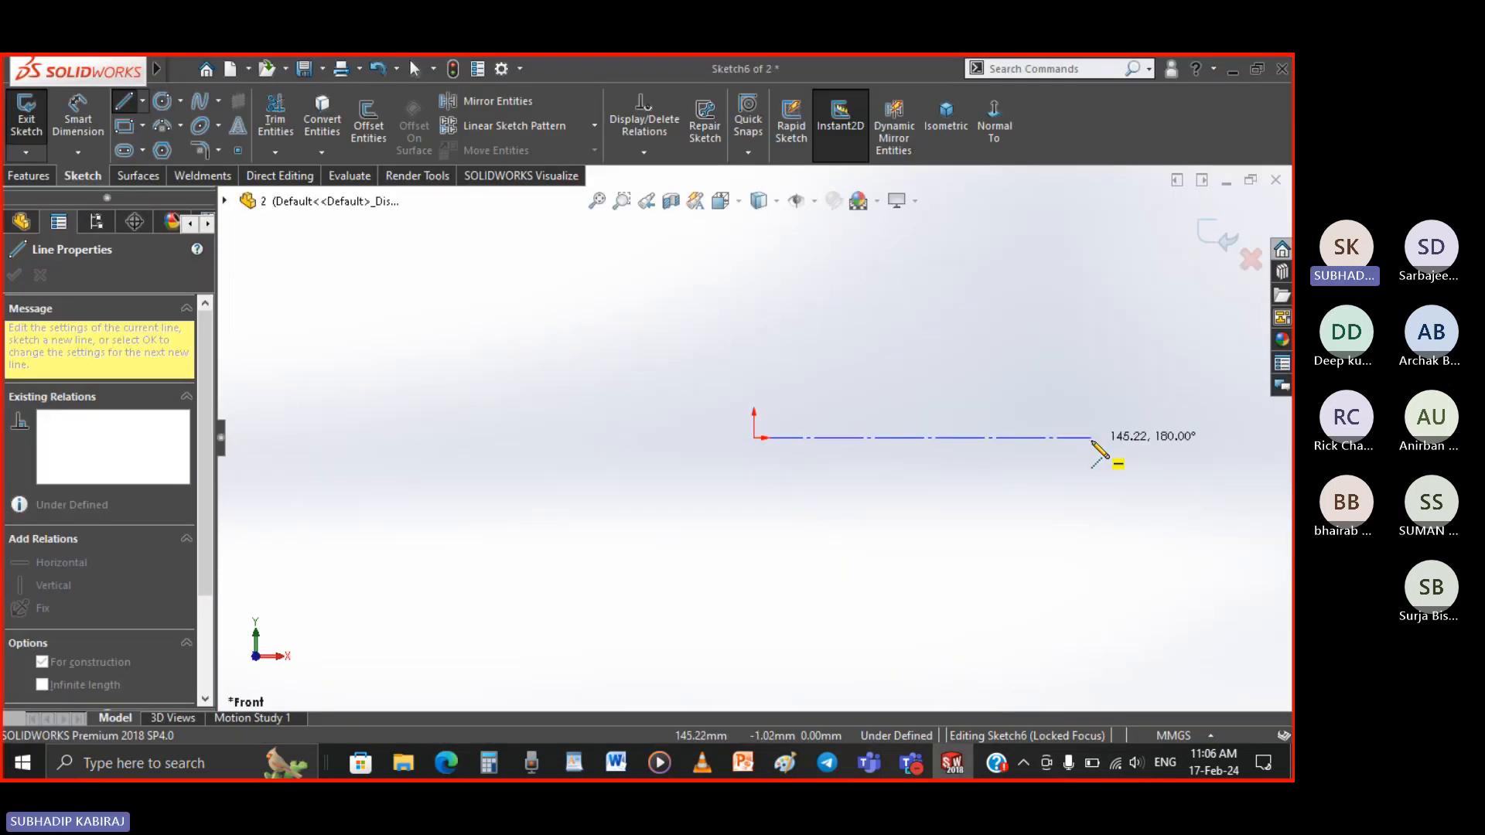
pyautogui.click(1091, 438)
pyautogui.press('Escape')
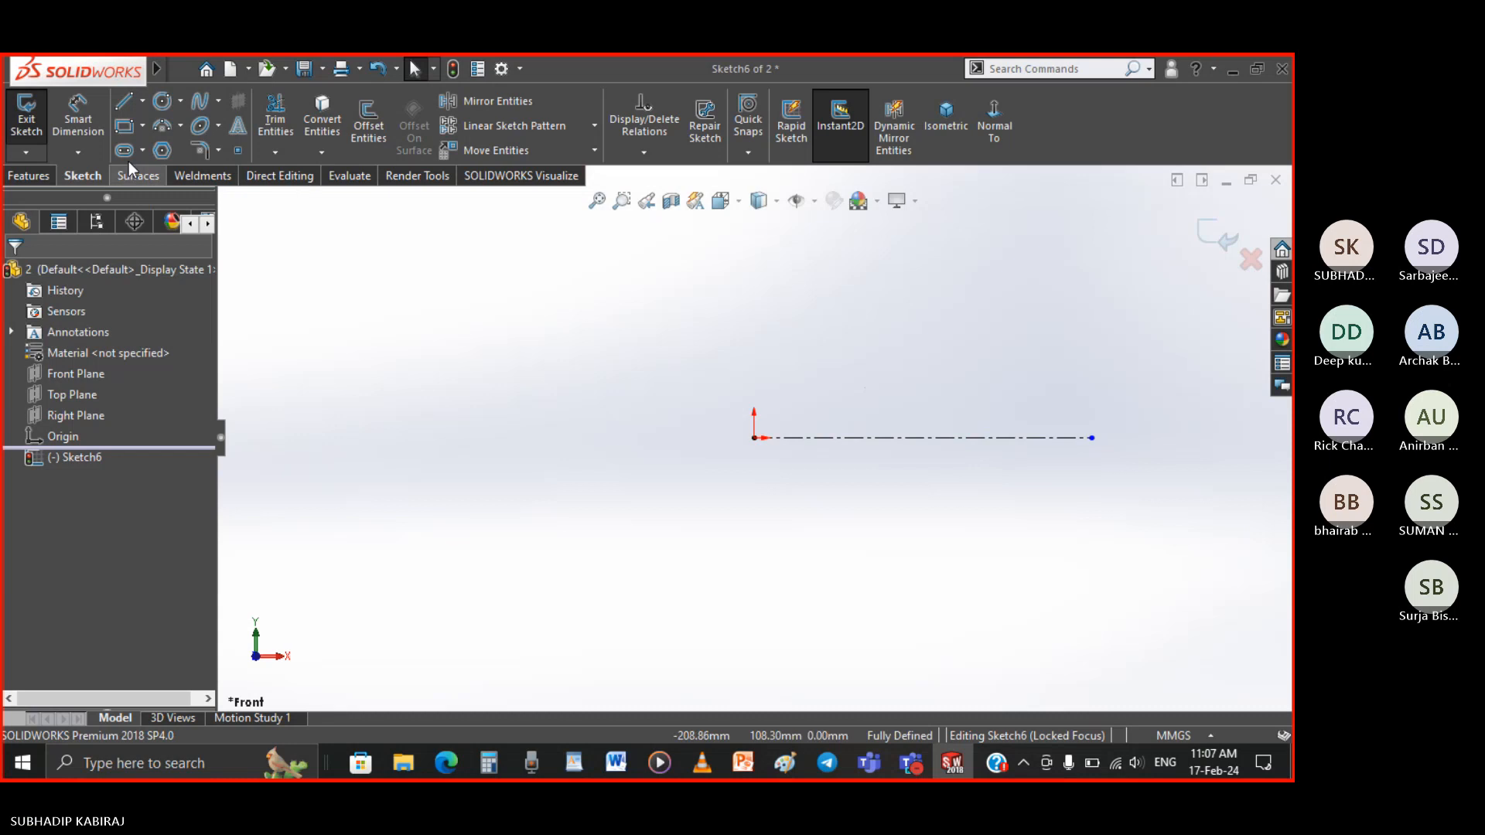
# Dimension the centerline's length as 40 mm
pyautogui.click(78, 122)
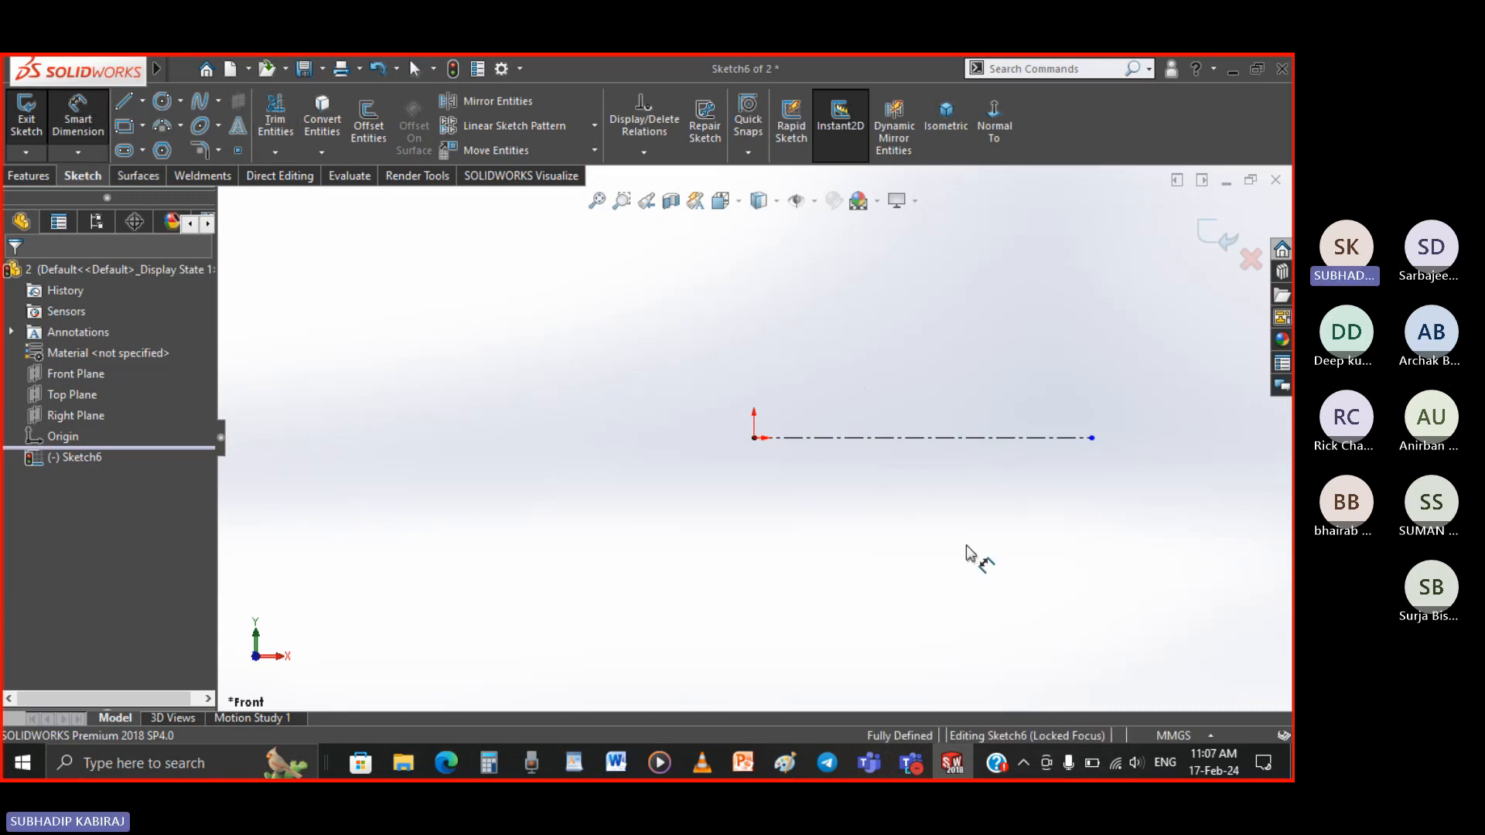
pyautogui.click(933, 470)
pyautogui.click(932, 469)
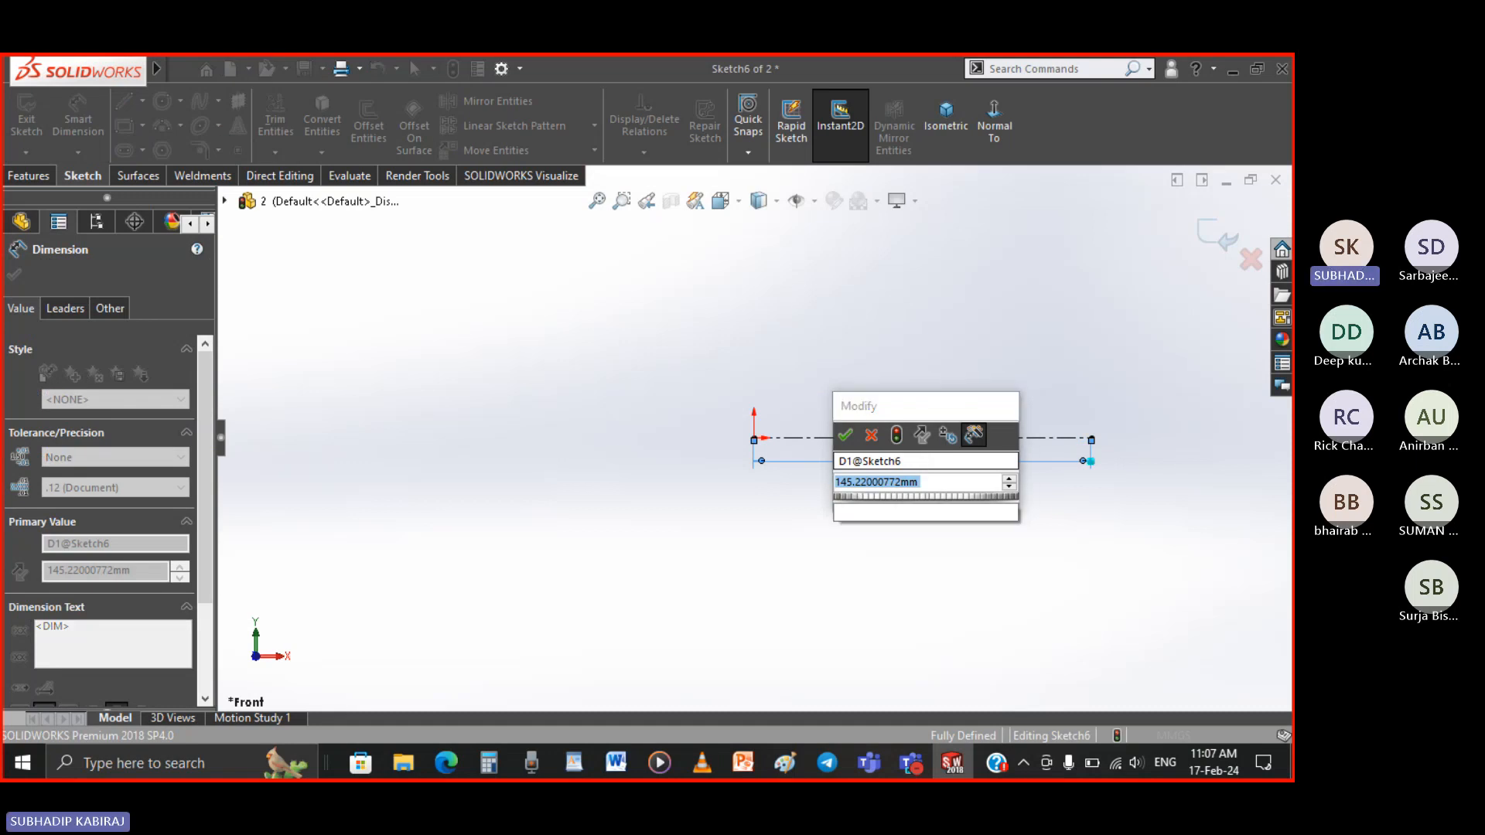
pyautogui.write('40')
pyautogui.press('Return')
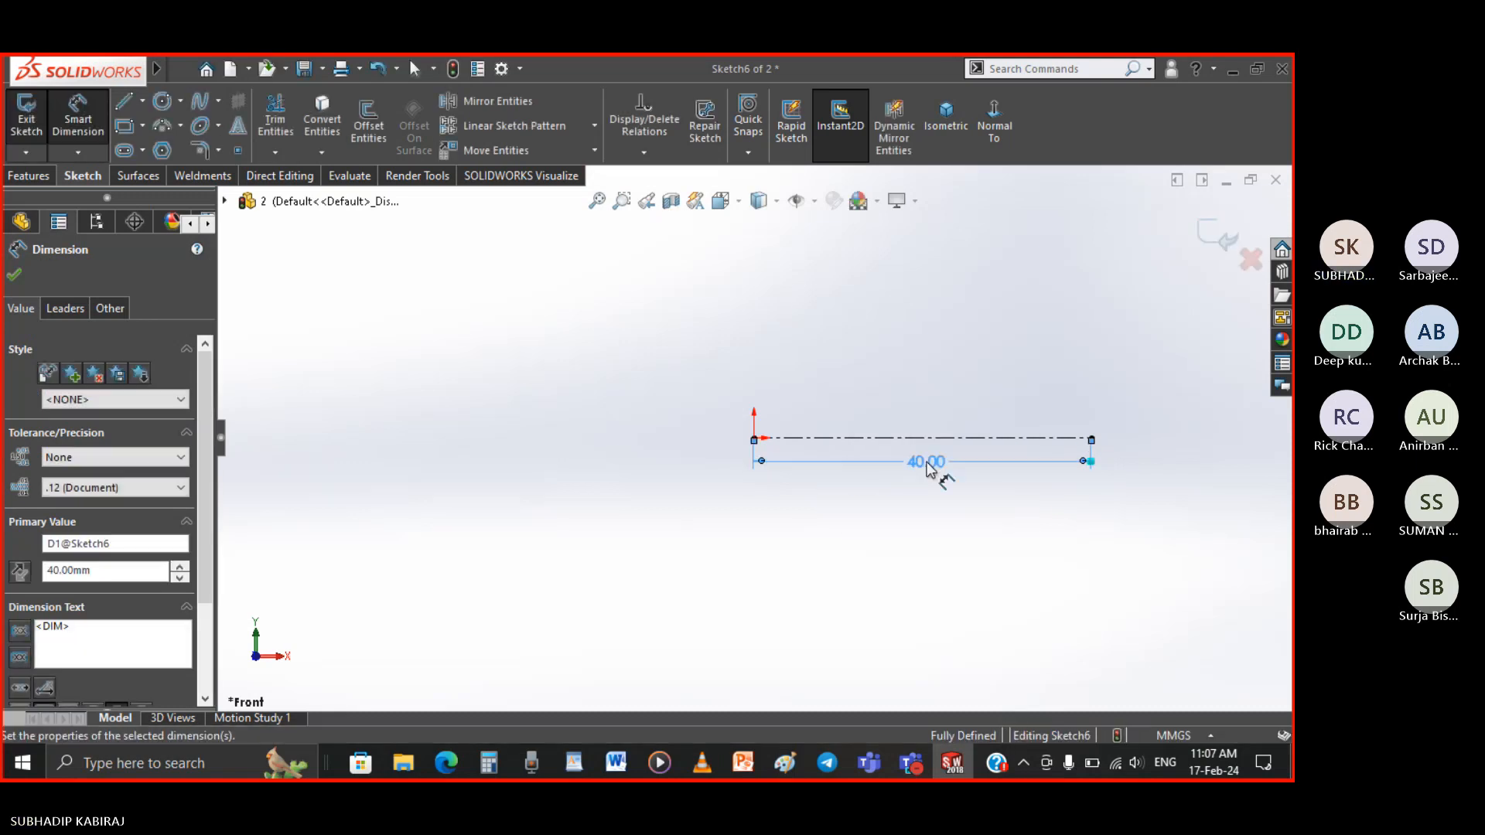
pyautogui.press('Escape')
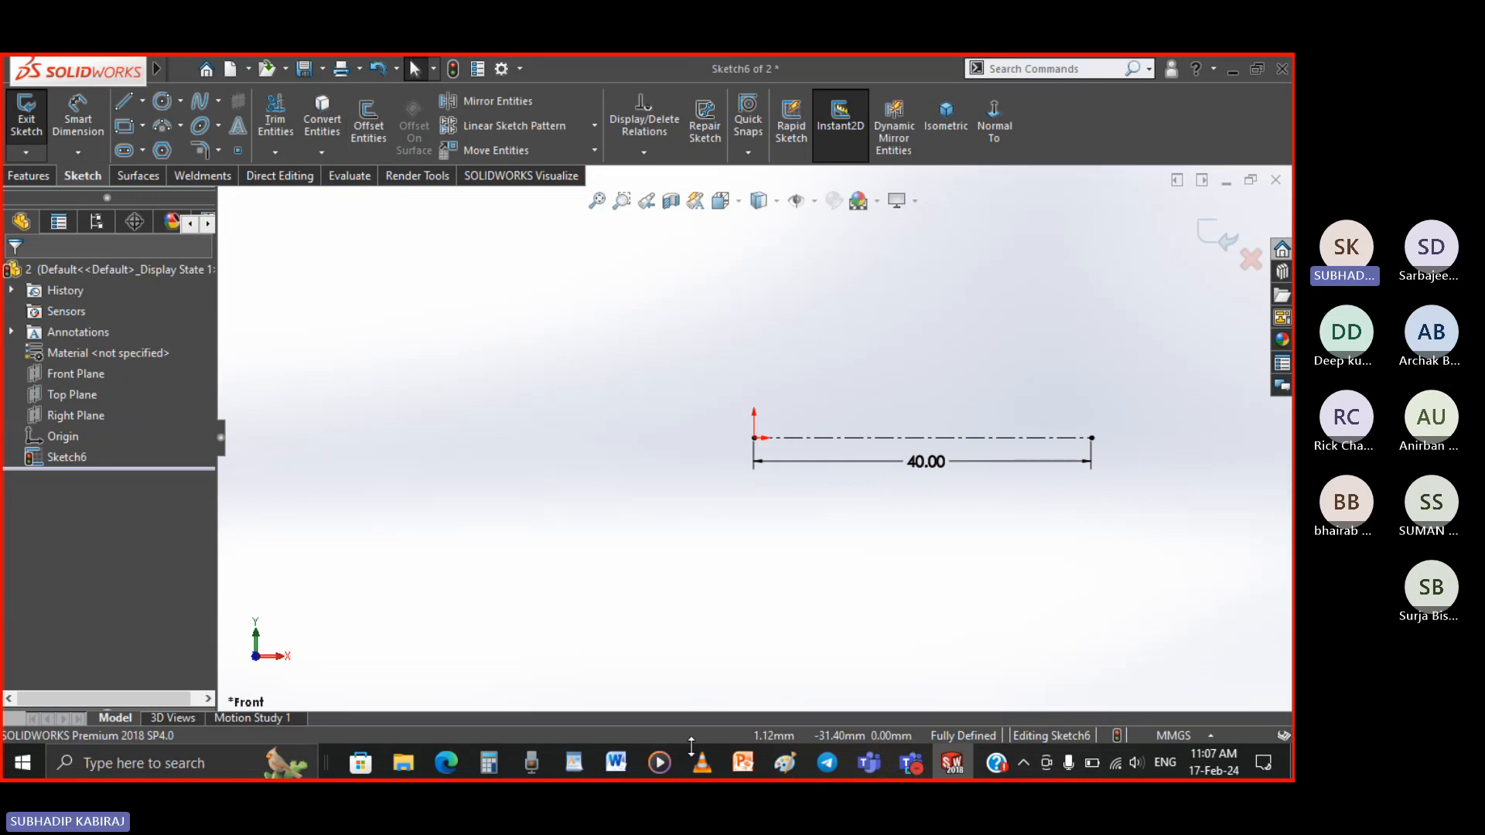
# Following the PDF, sketch a closed stepped half-profile leftward from the origin, with a head about 13 mm high and 3.7 mm wide, a shank and an end pin
pyautogui.click(446, 763)
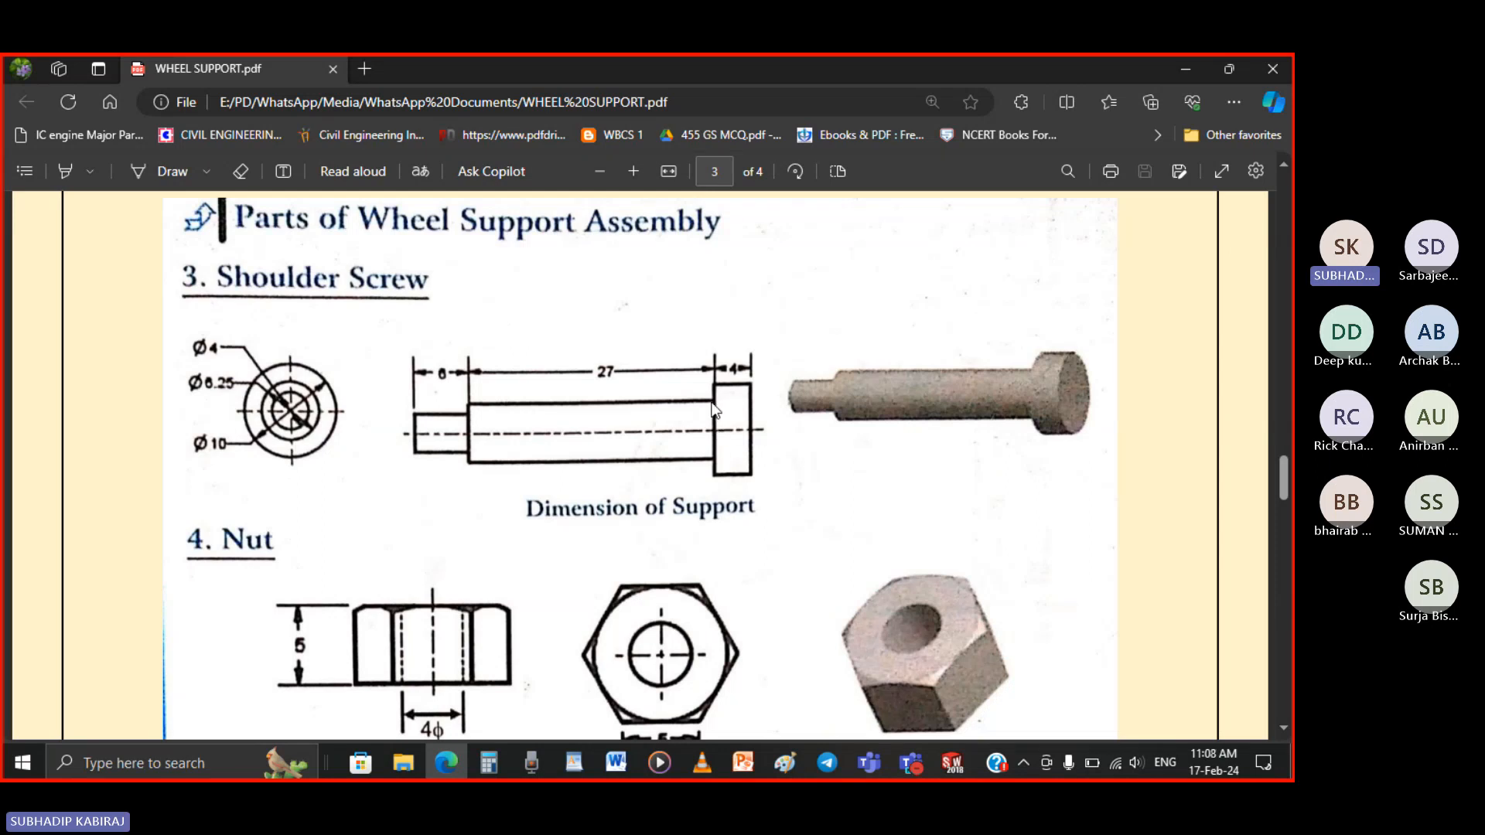
pyautogui.click(951, 764)
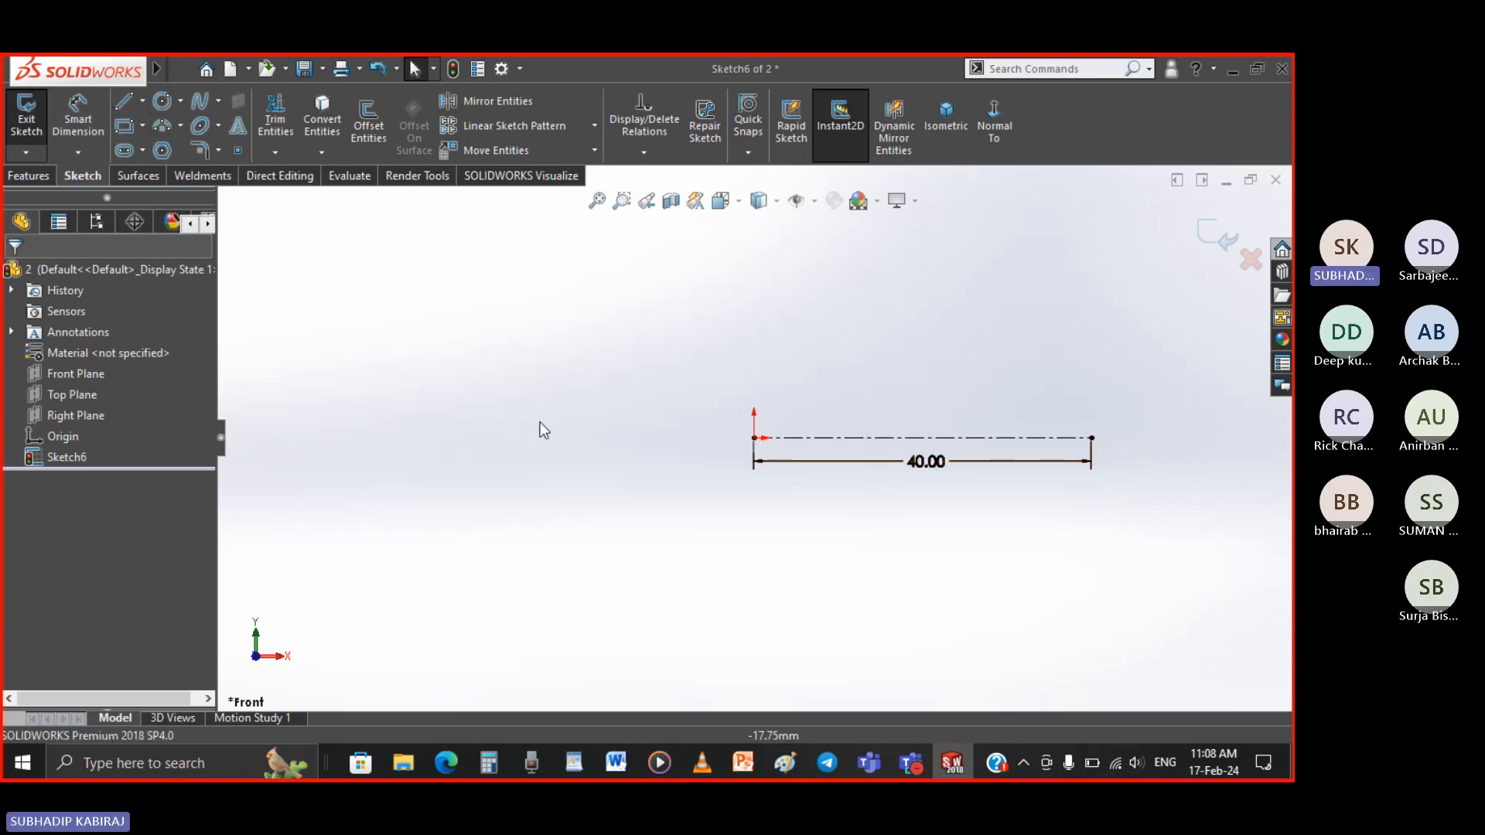
pyautogui.click(124, 101)
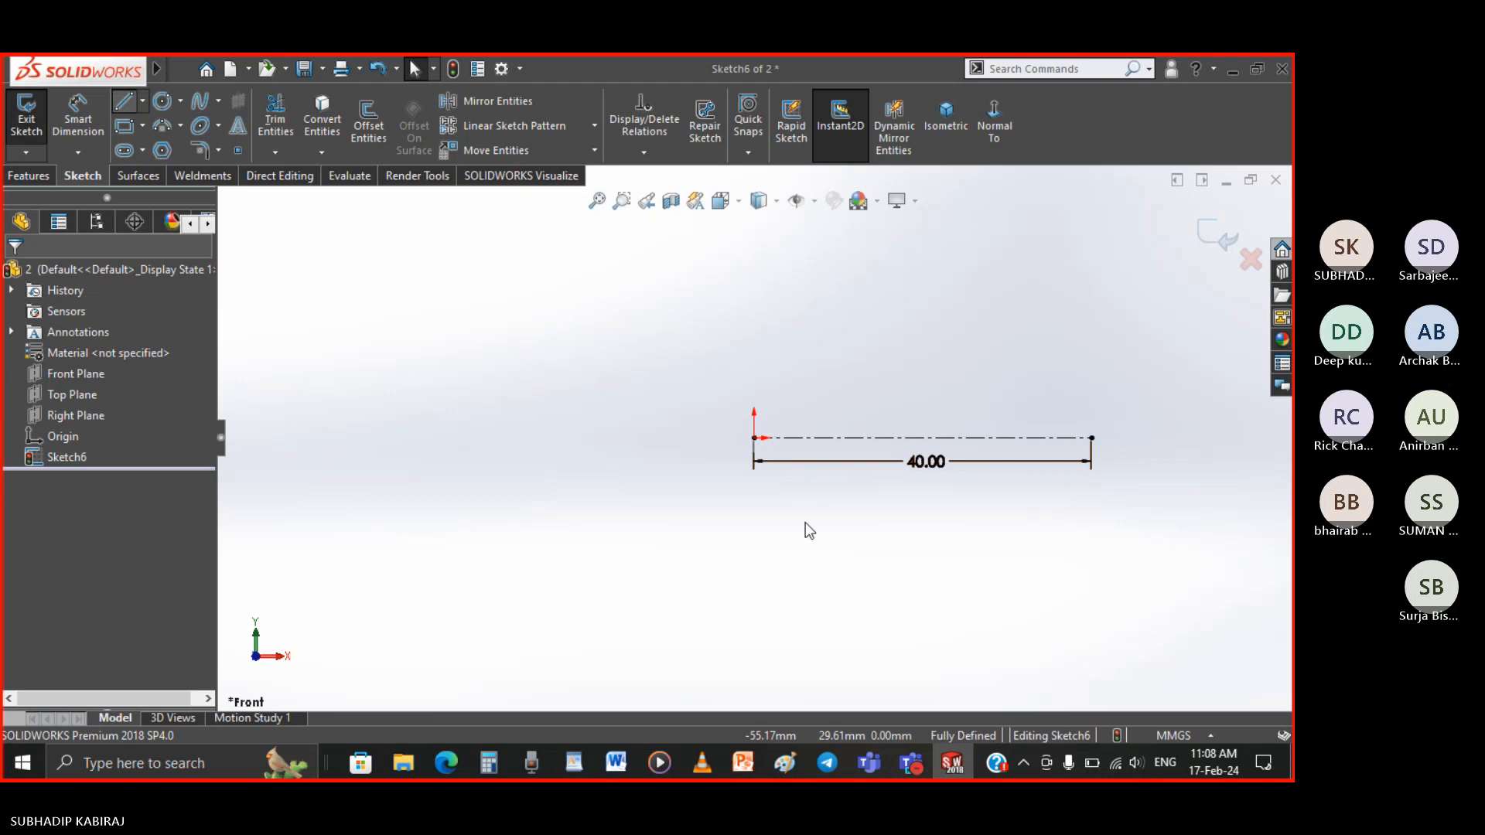
pyautogui.click(754, 438)
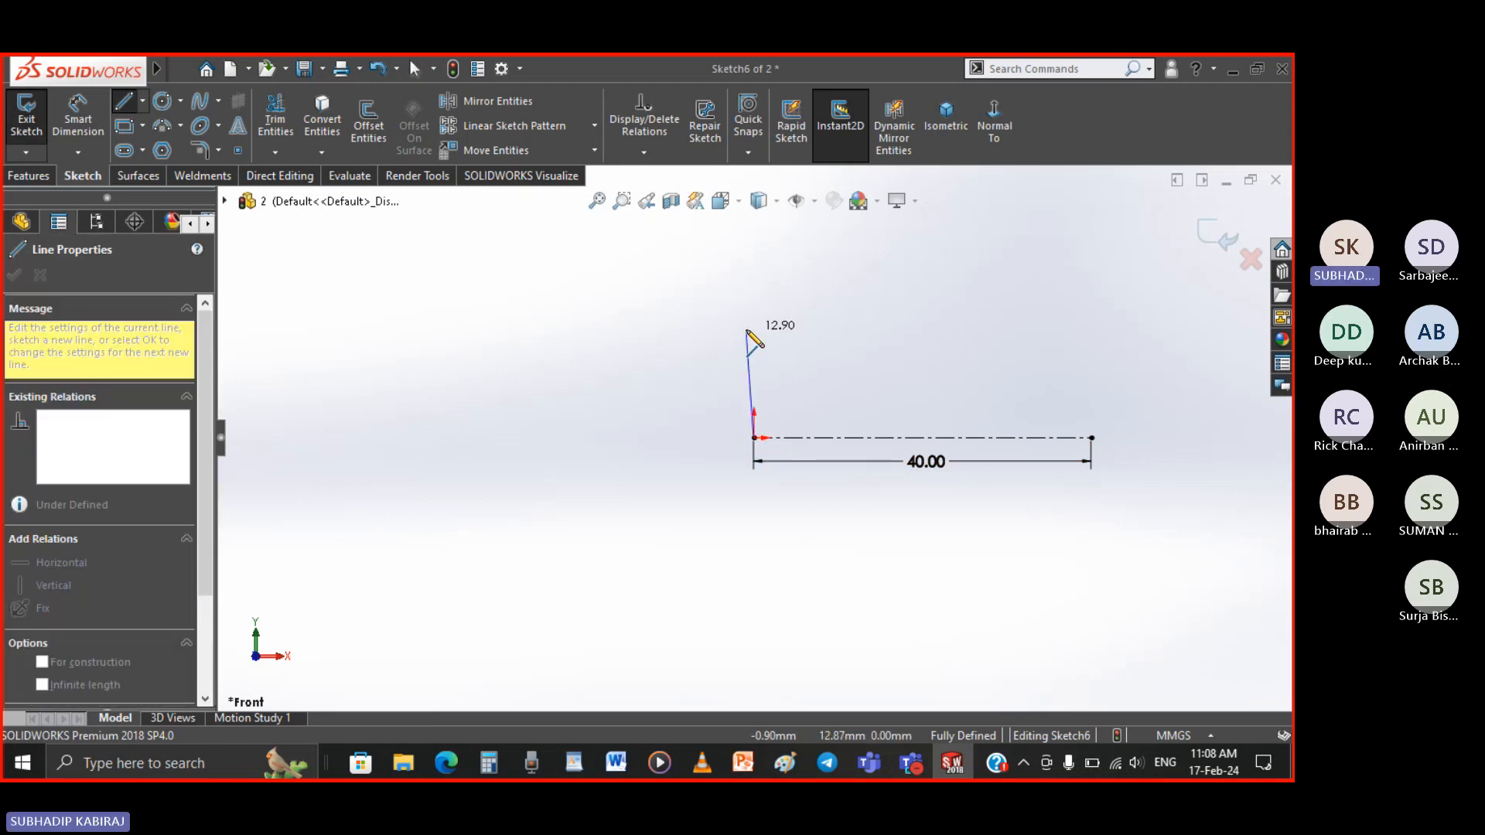
pyautogui.click(752, 329)
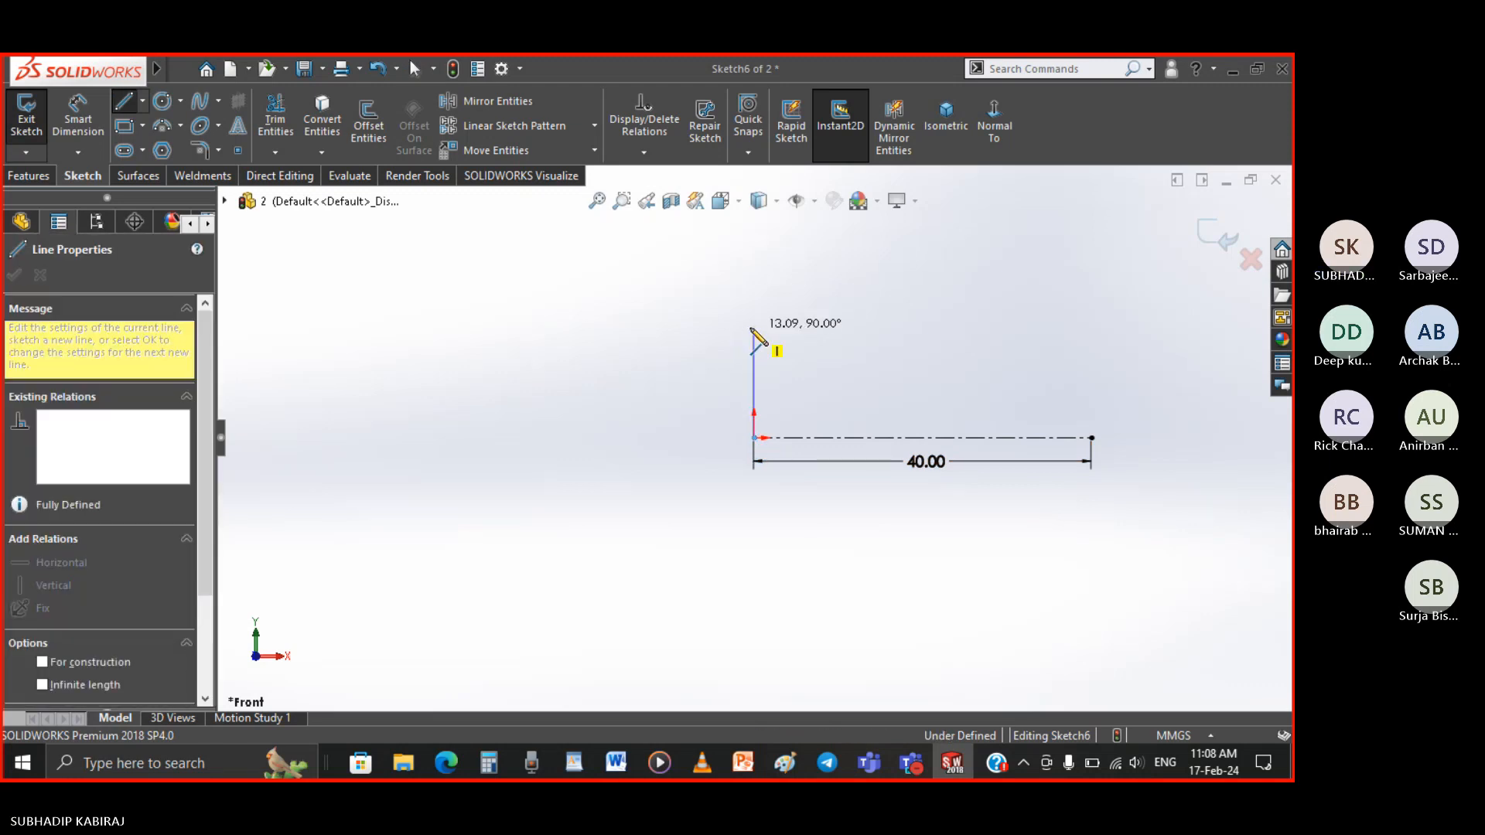
pyautogui.click(723, 328)
pyautogui.click(723, 362)
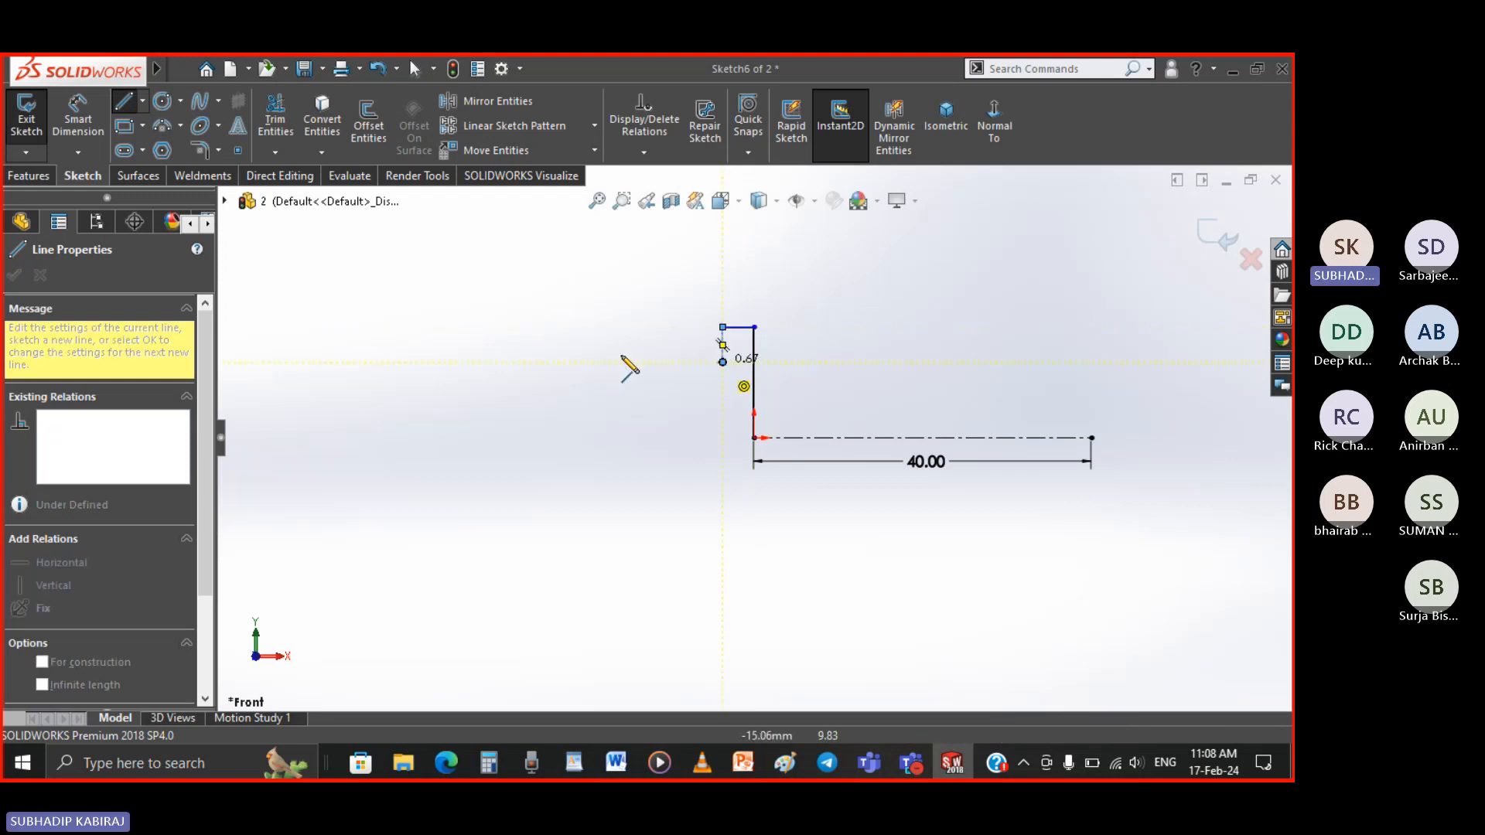
pyautogui.click(509, 363)
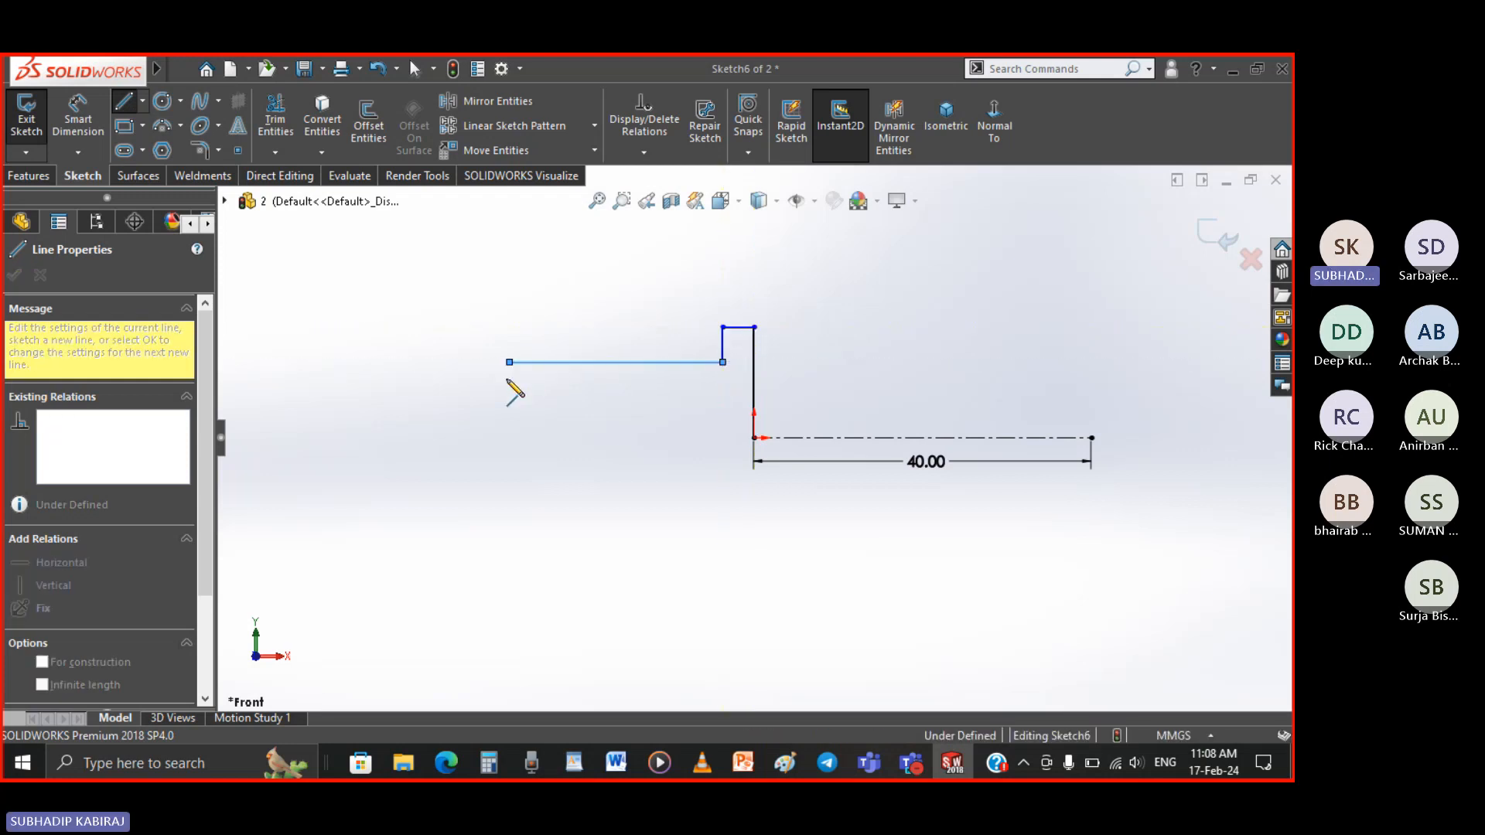
pyautogui.click(509, 383)
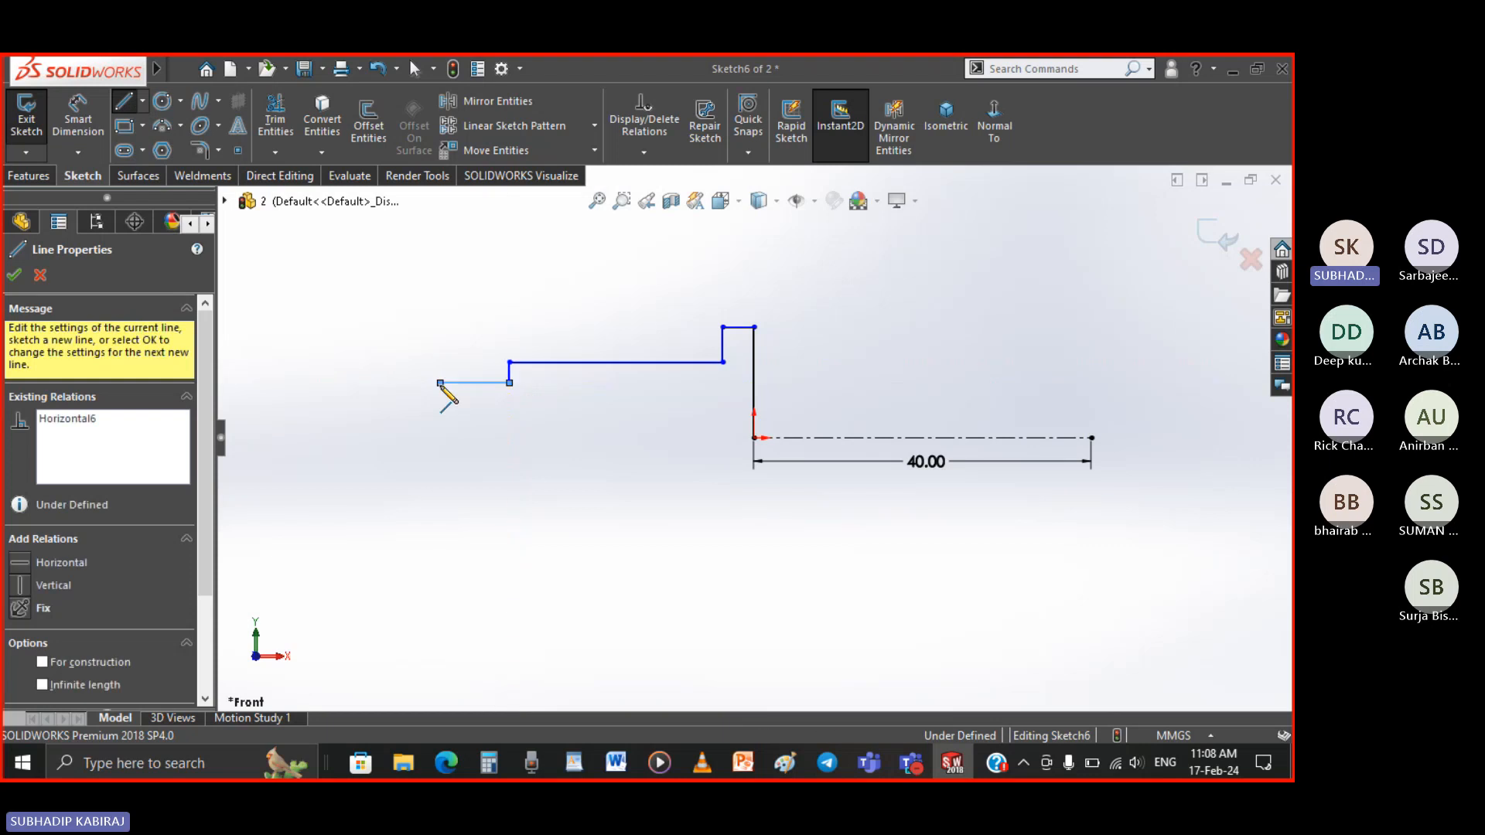
pyautogui.click(440, 383)
pyautogui.click(440, 437)
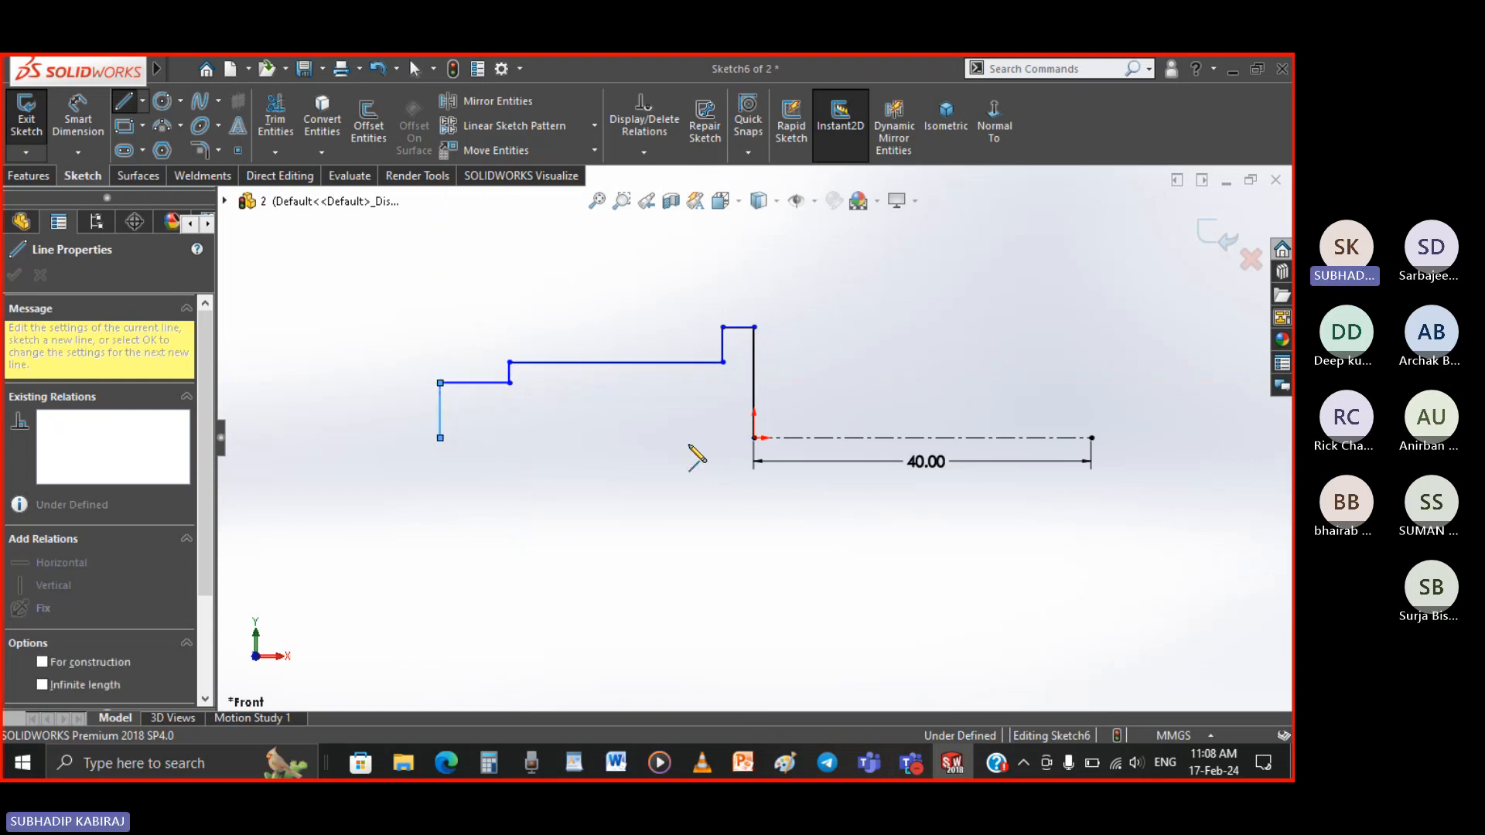
pyautogui.click(754, 438)
pyautogui.press('Escape')
pyautogui.press('Escape')
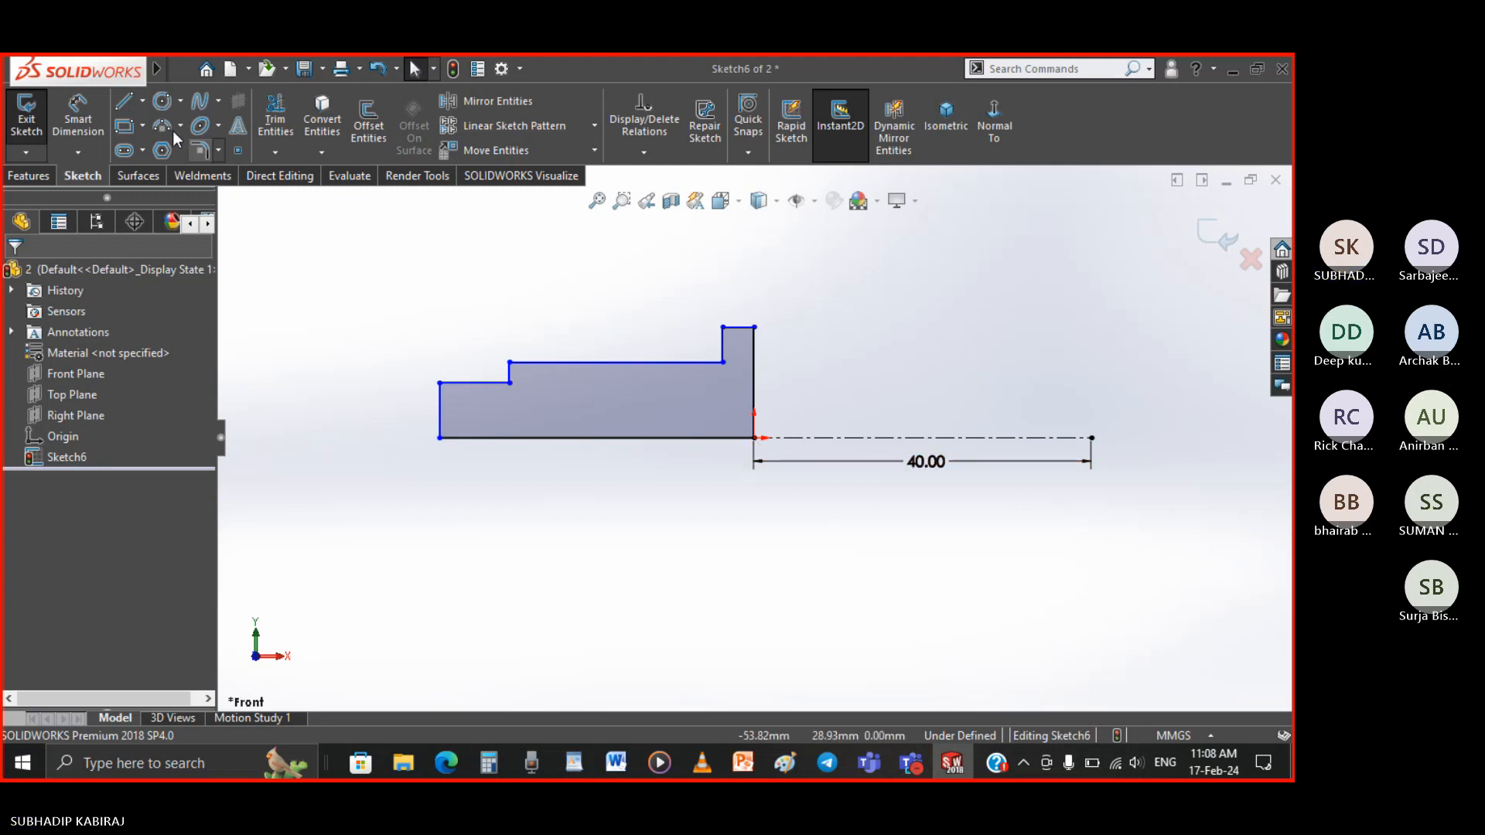
# Check the section lengths in the PDF drawing and dimension the head's upper edge as 4 mm in the sketch
pyautogui.click(78, 124)
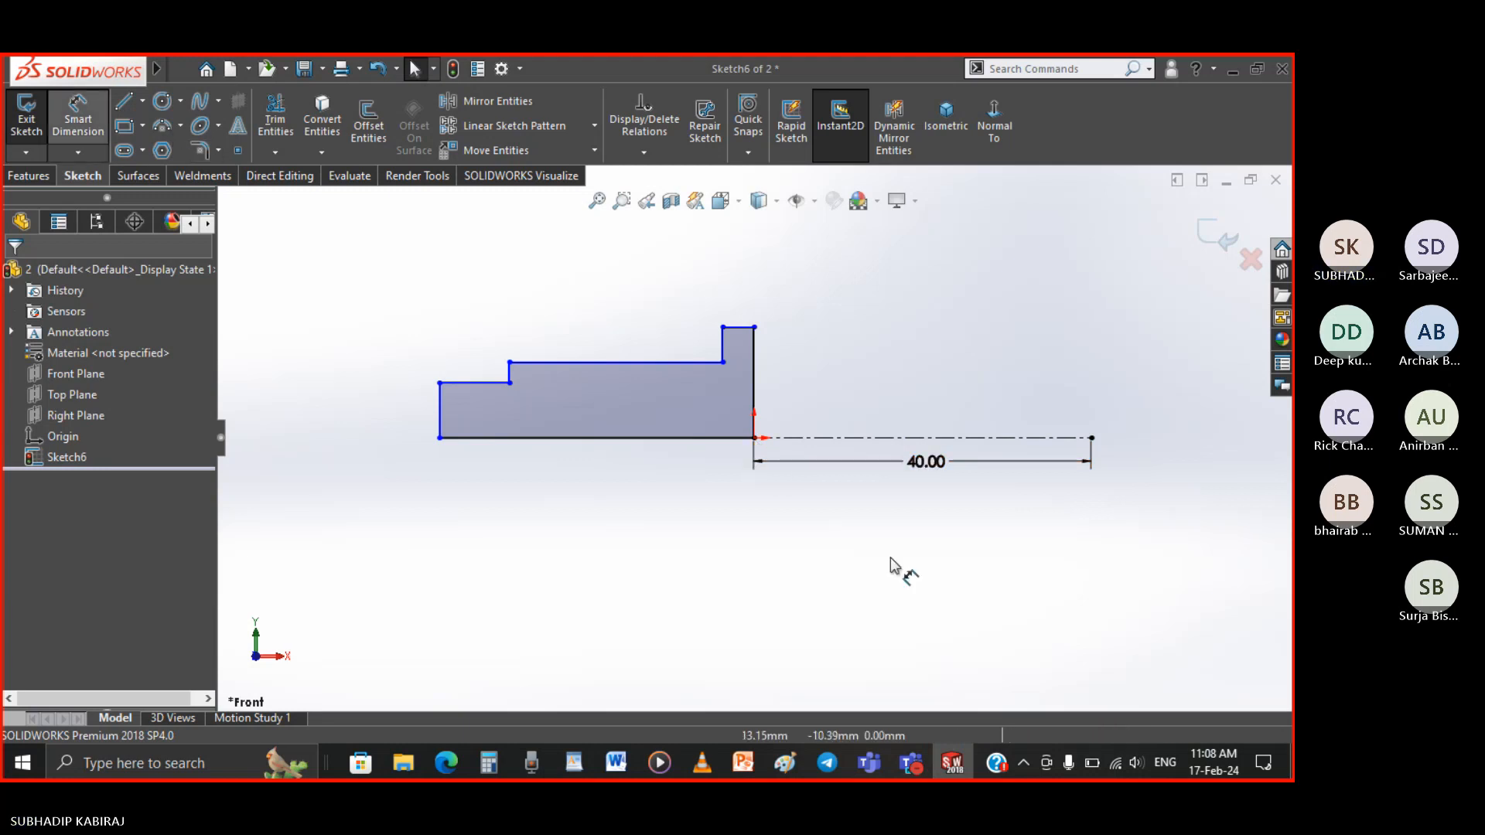
pyautogui.moveTo(447, 764)
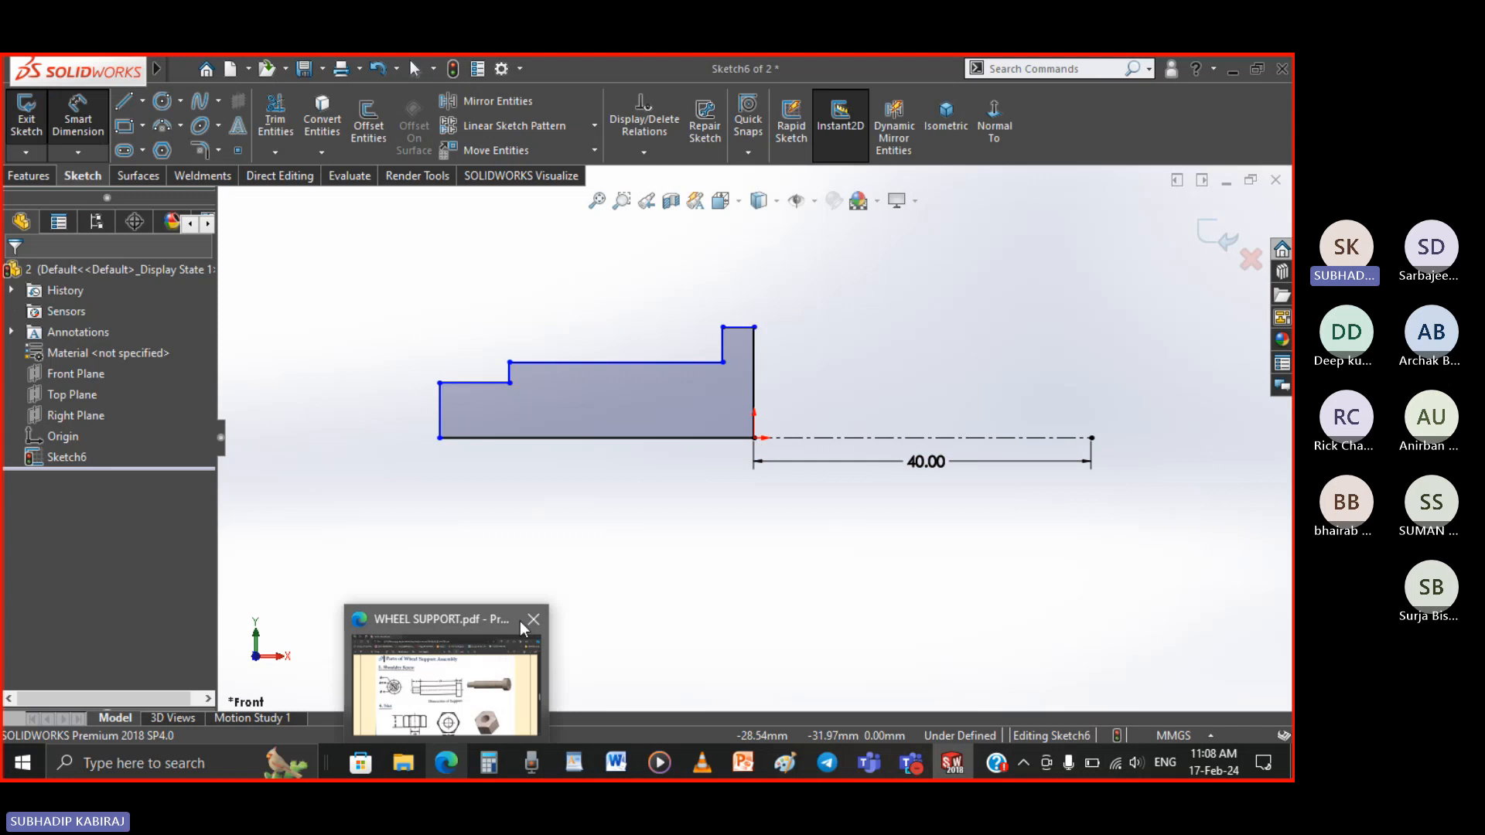
pyautogui.click(456, 753)
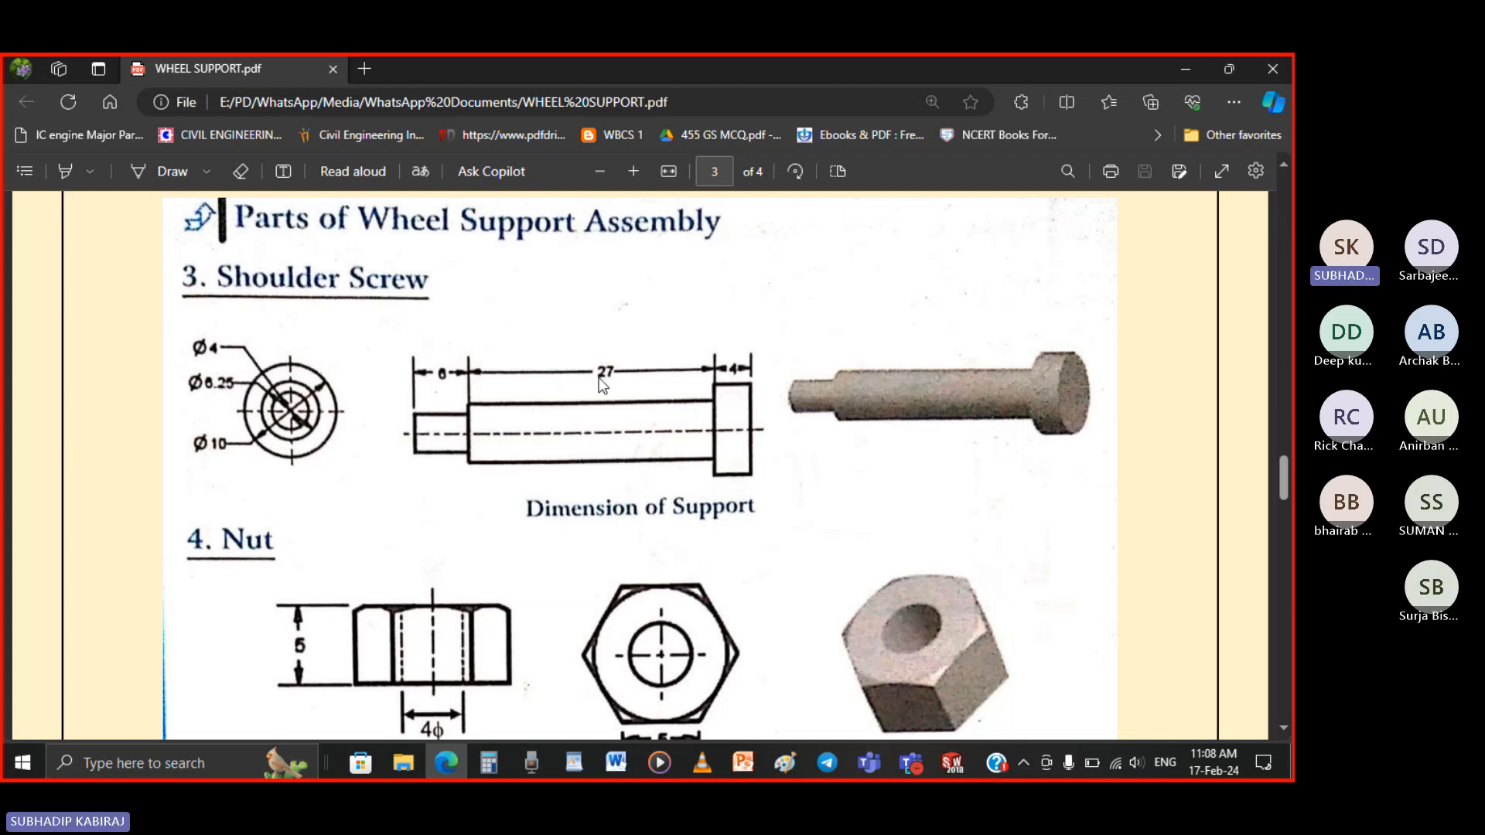
pyautogui.click(955, 763)
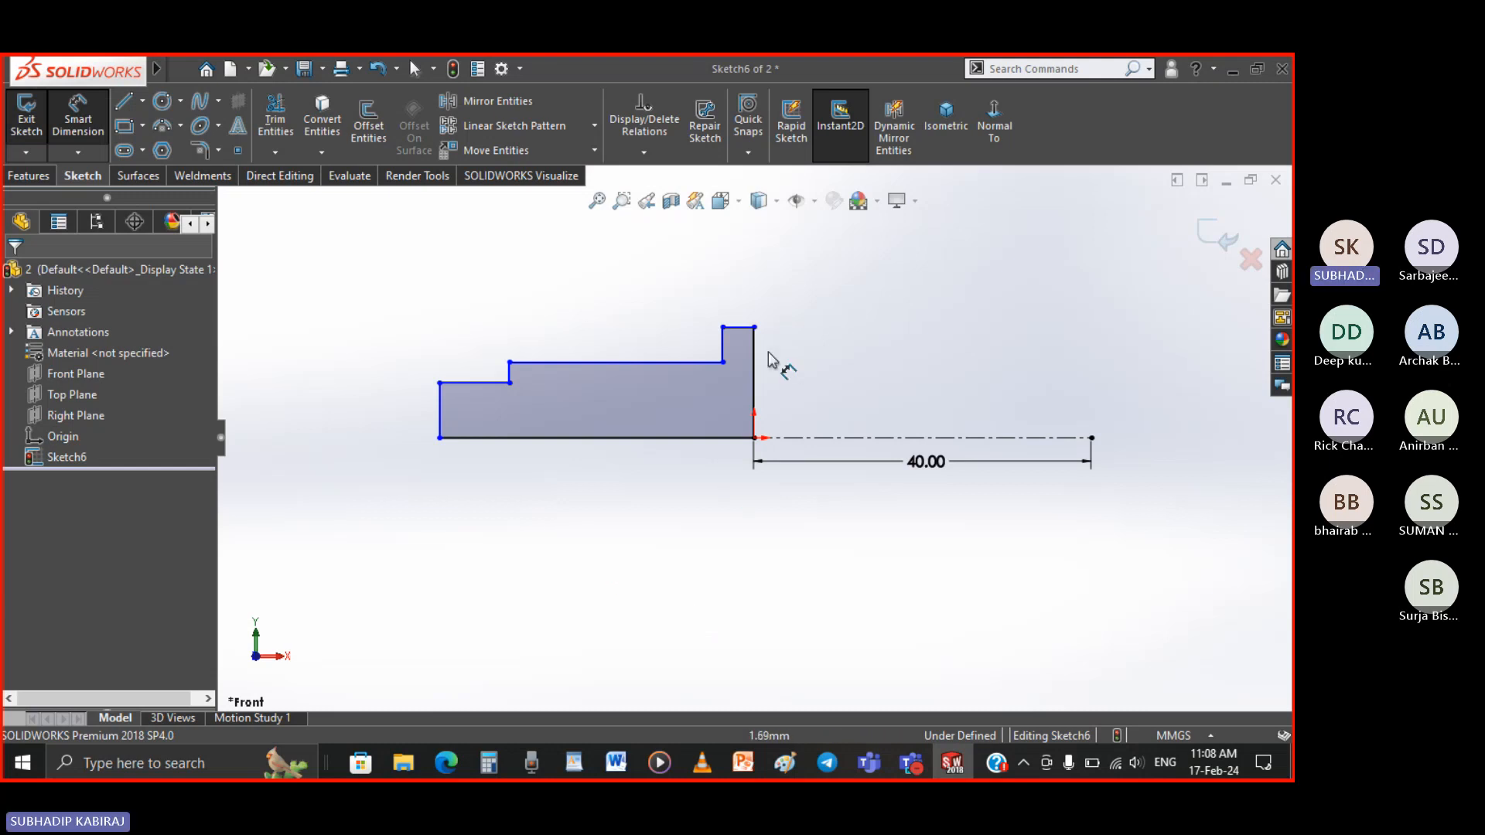
pyautogui.scroll(-3, 763, 341)
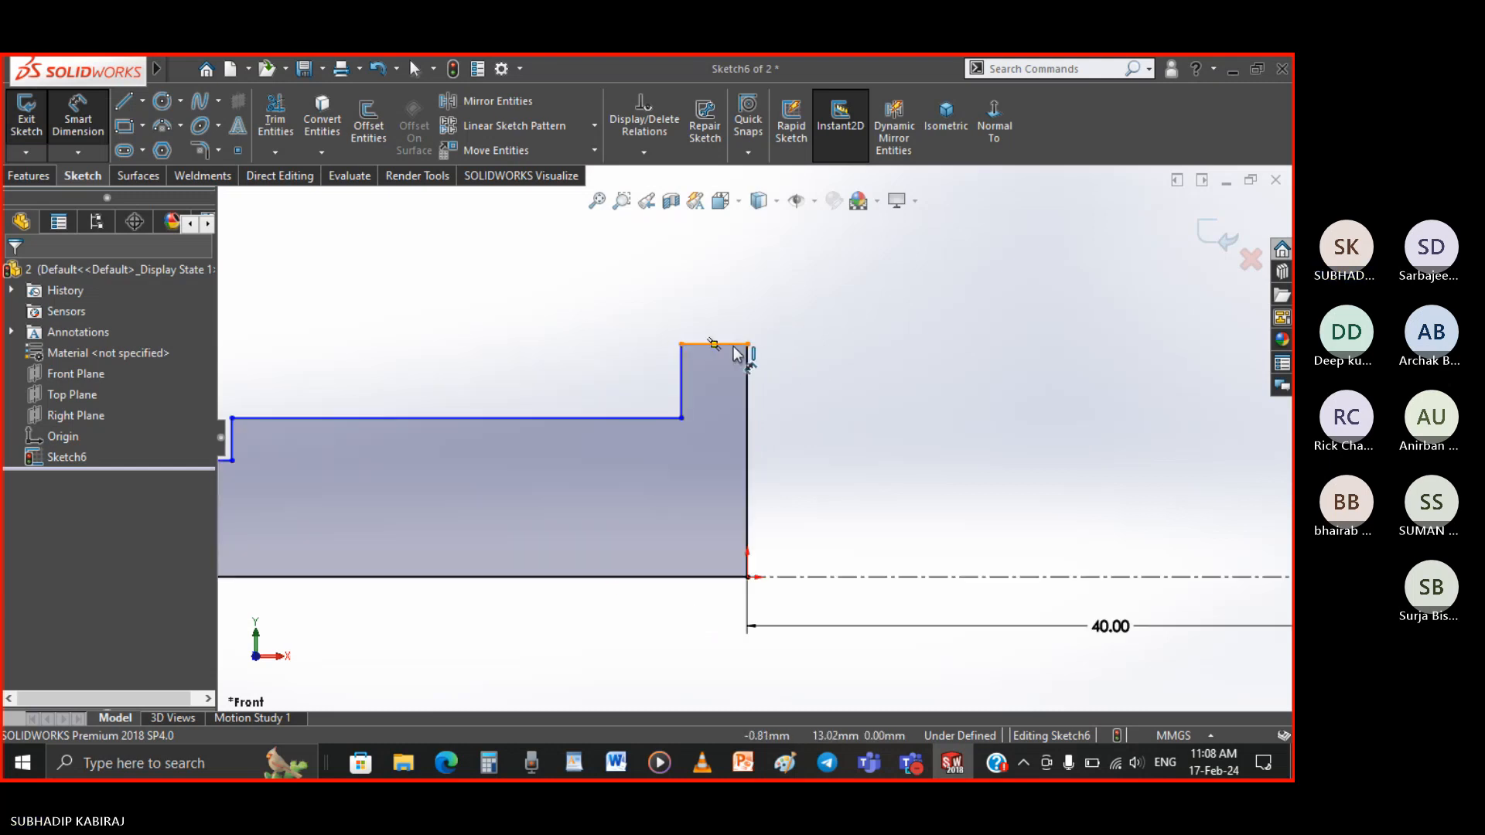
pyautogui.click(733, 345)
pyautogui.click(729, 305)
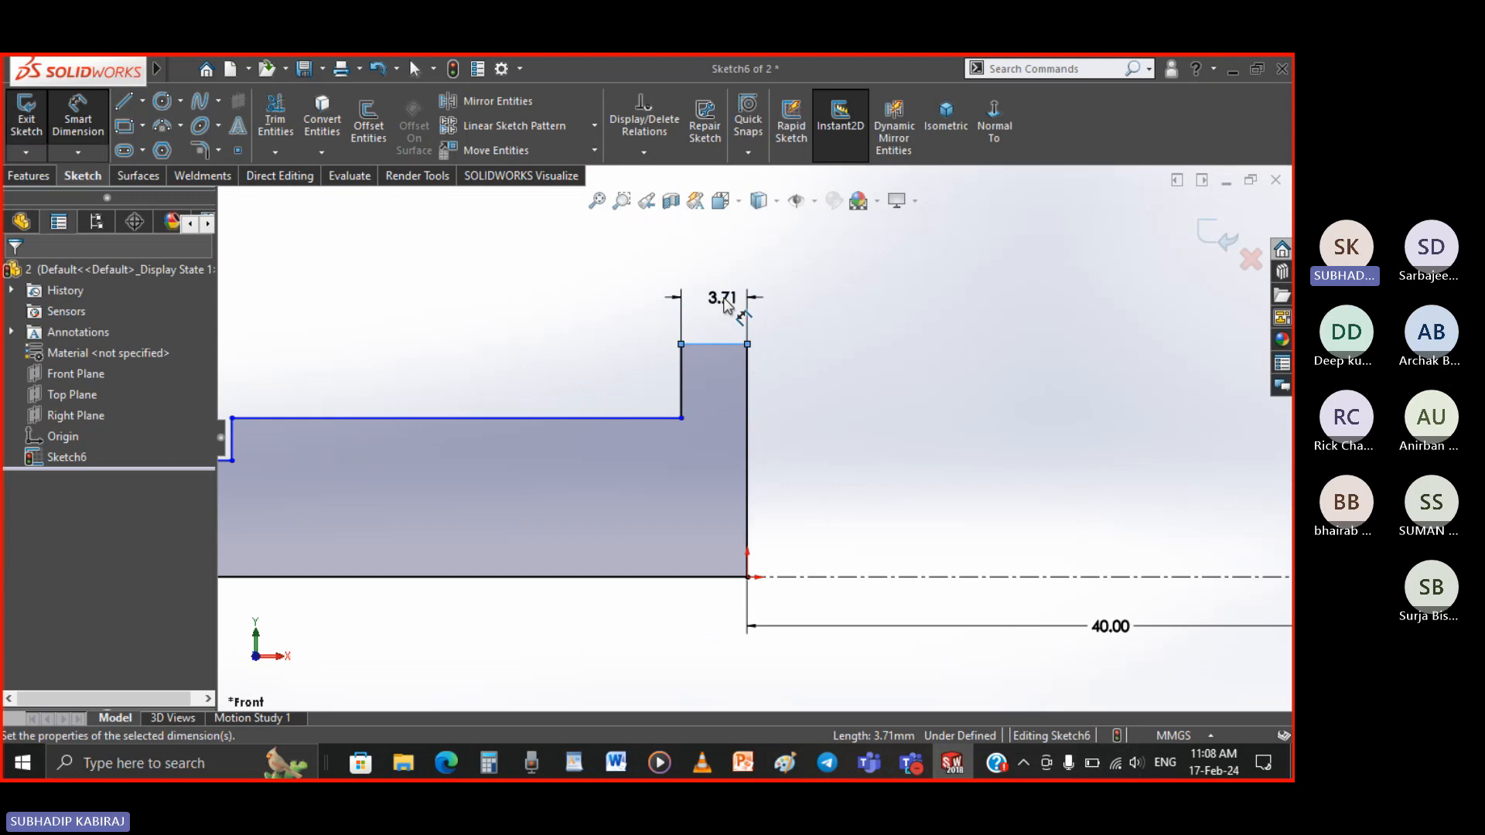
pyautogui.write('4')
pyautogui.press('Return')
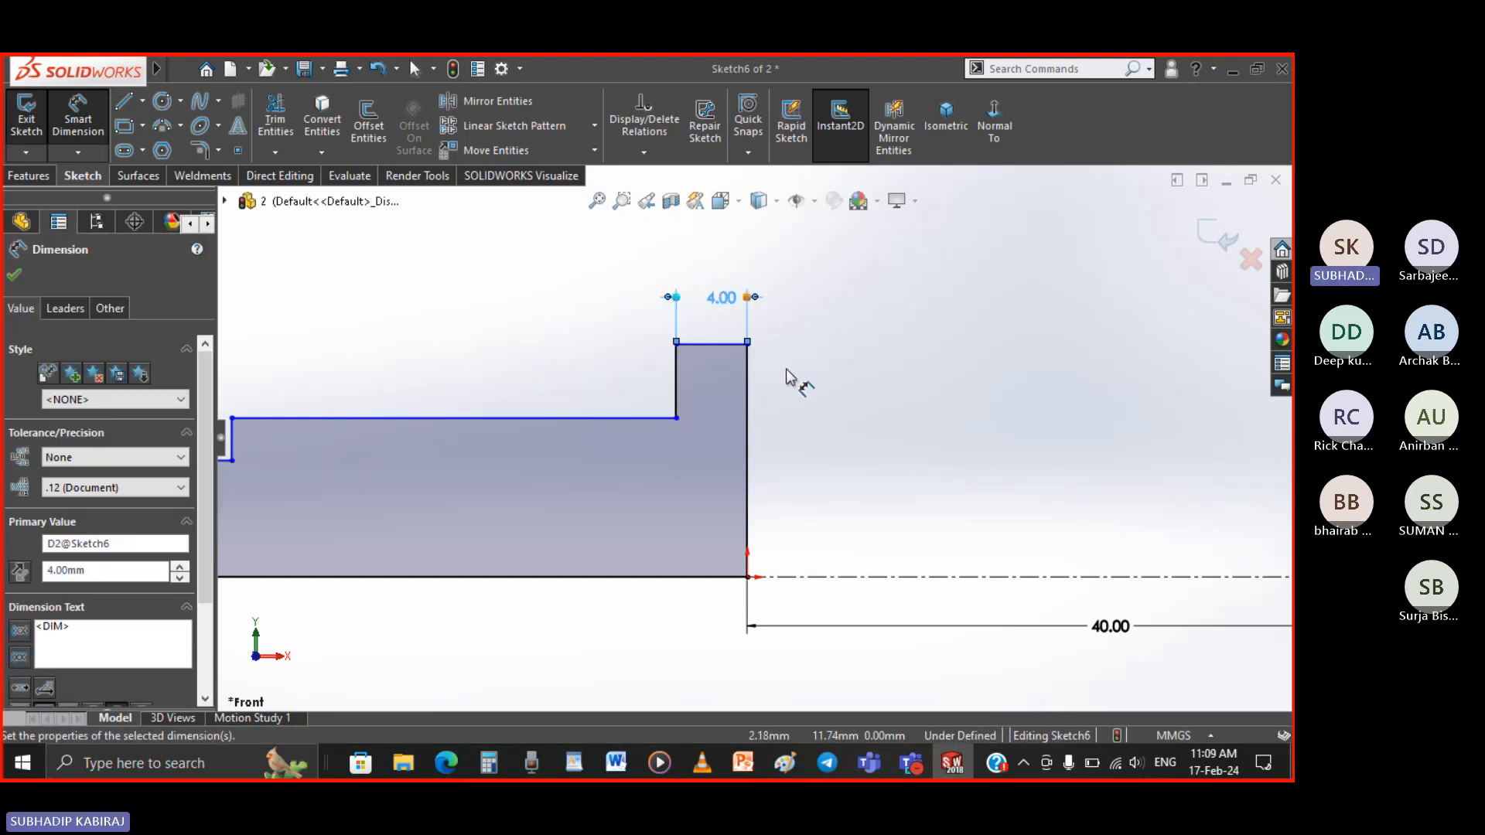
# Dimension the end pin's horizontal edge as 6 mm
pyautogui.scroll(2, 789, 375)
pyautogui.scroll(-1, 576, 439)
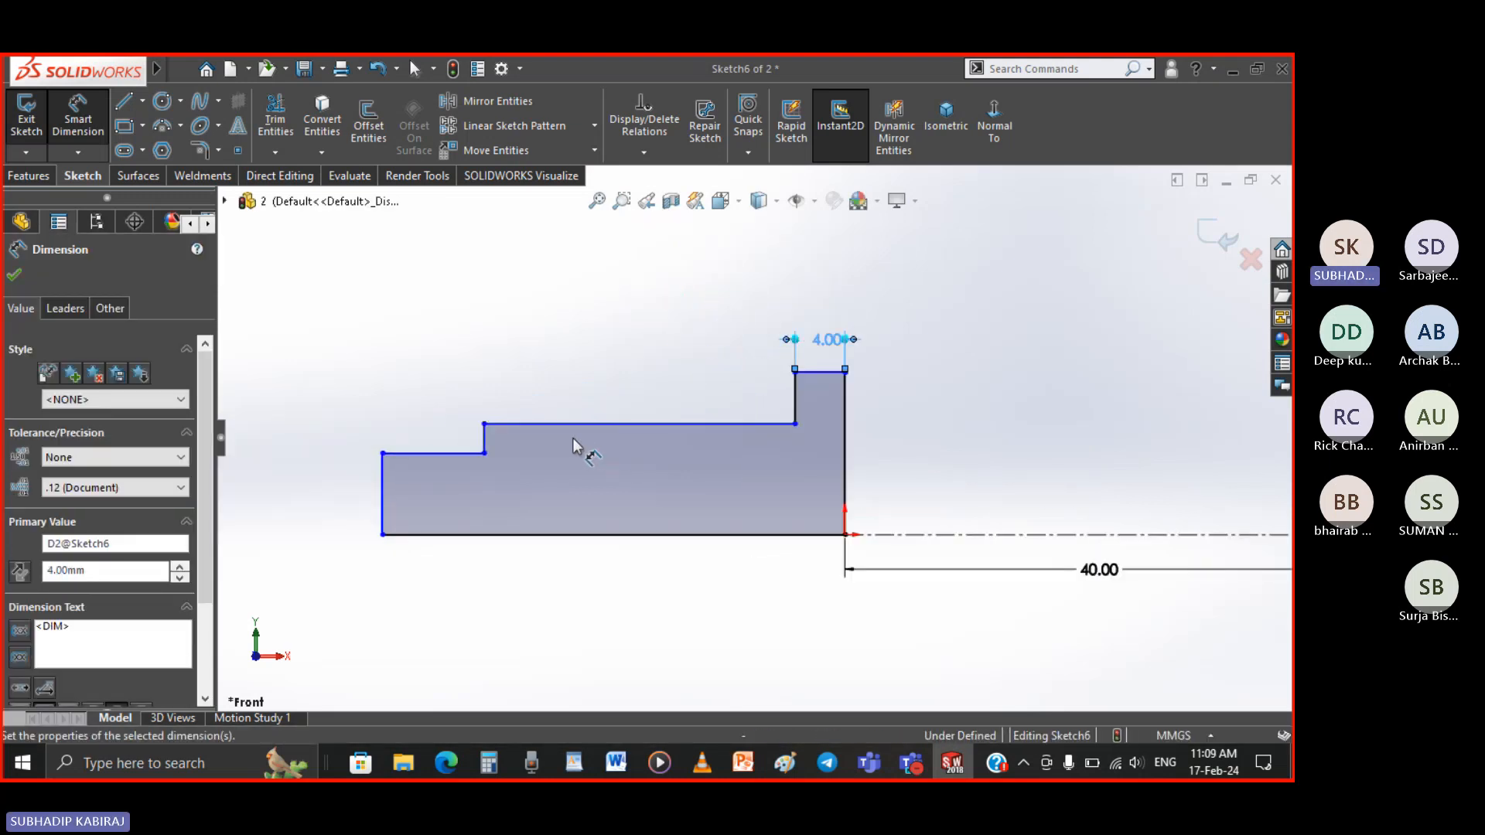
pyautogui.click(466, 456)
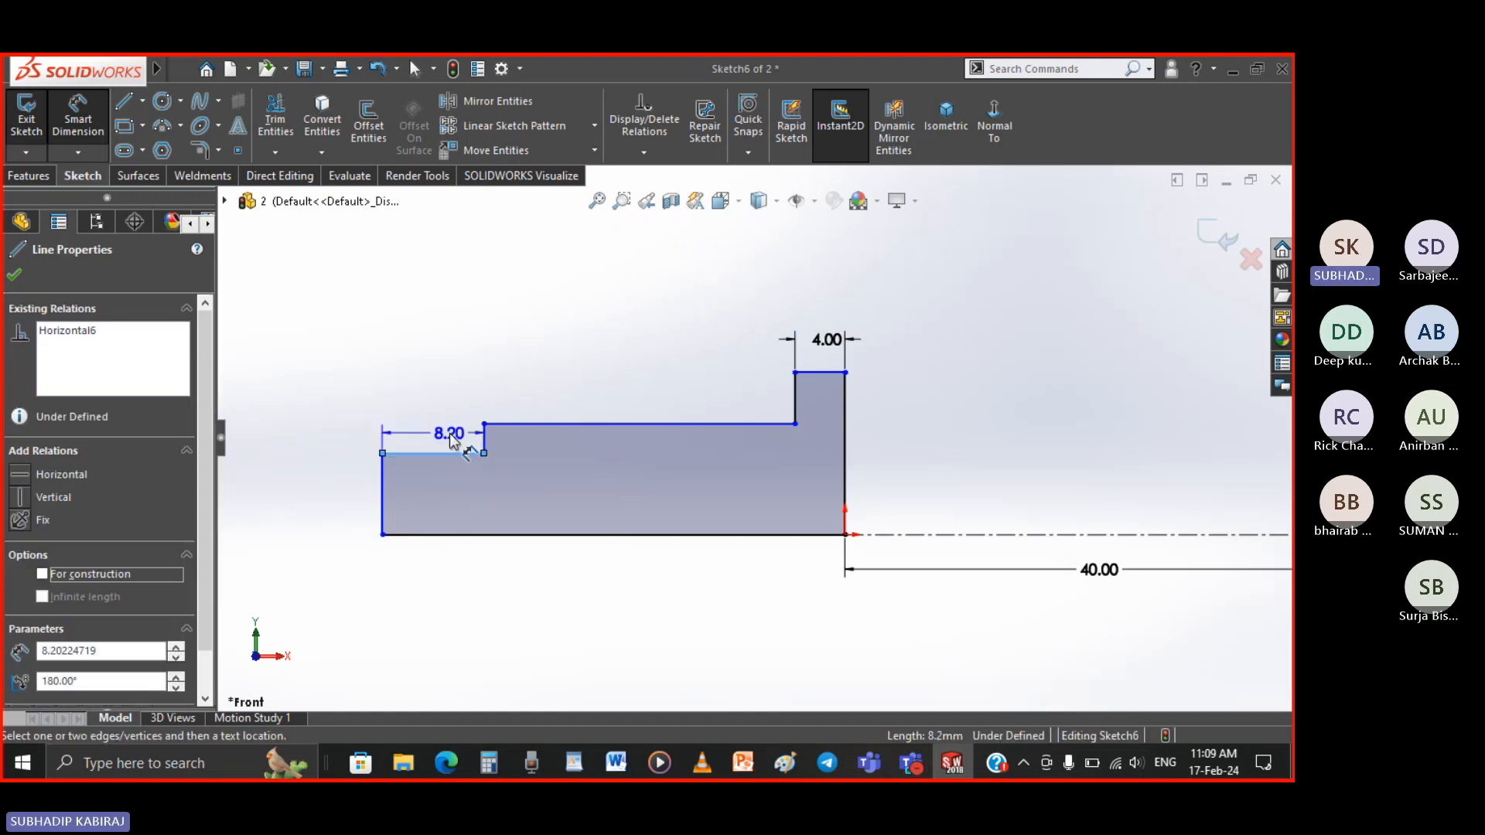
pyautogui.click(449, 434)
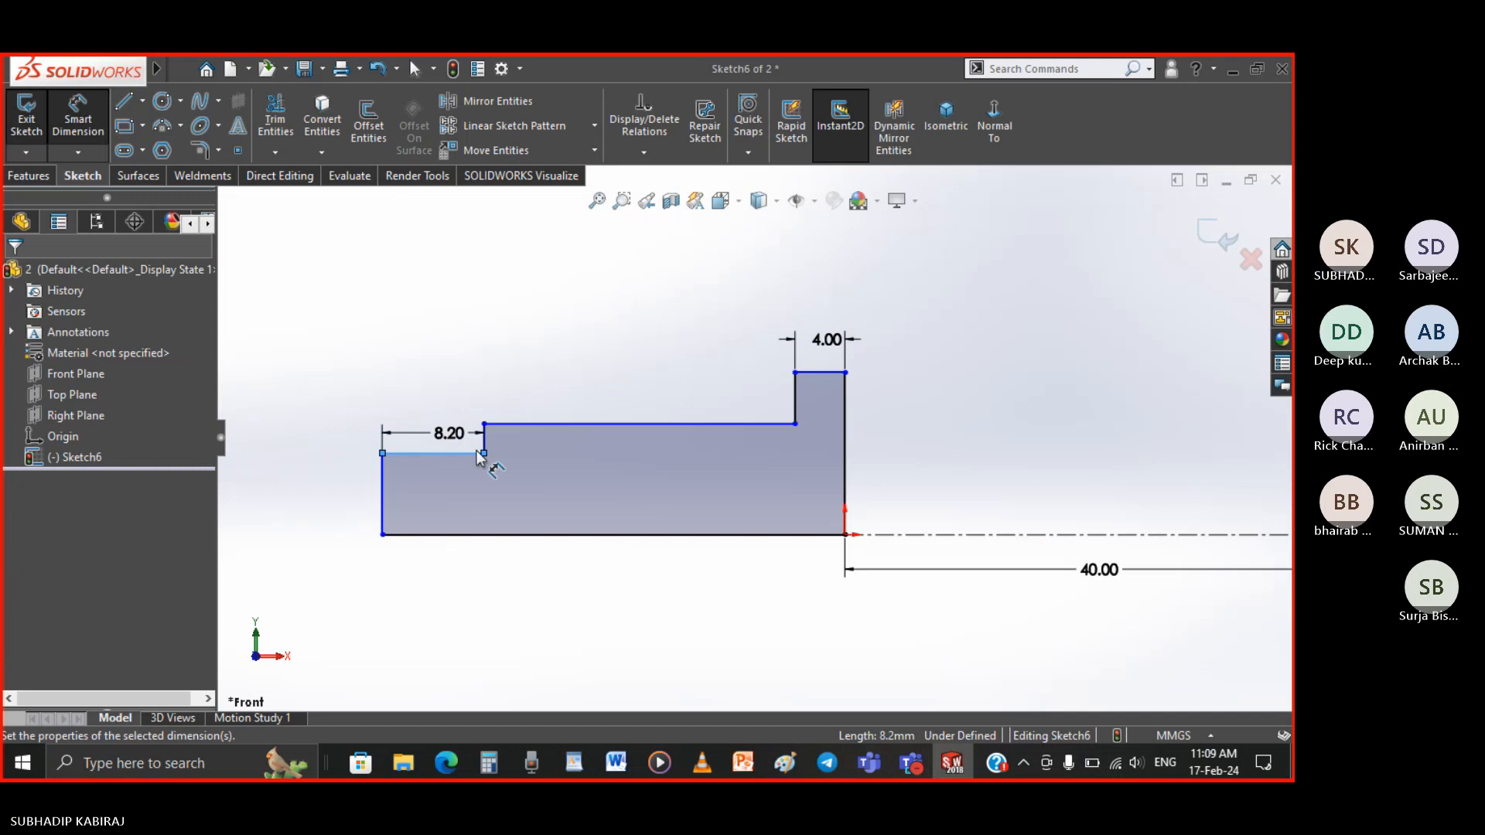
pyautogui.write('6')
pyautogui.press('Return')
# Dimension the shank's horizontal edge as 27 mm and return to the shoulder screw drawing in WHEEL SUPPORT.pdf
pyautogui.click(522, 424)
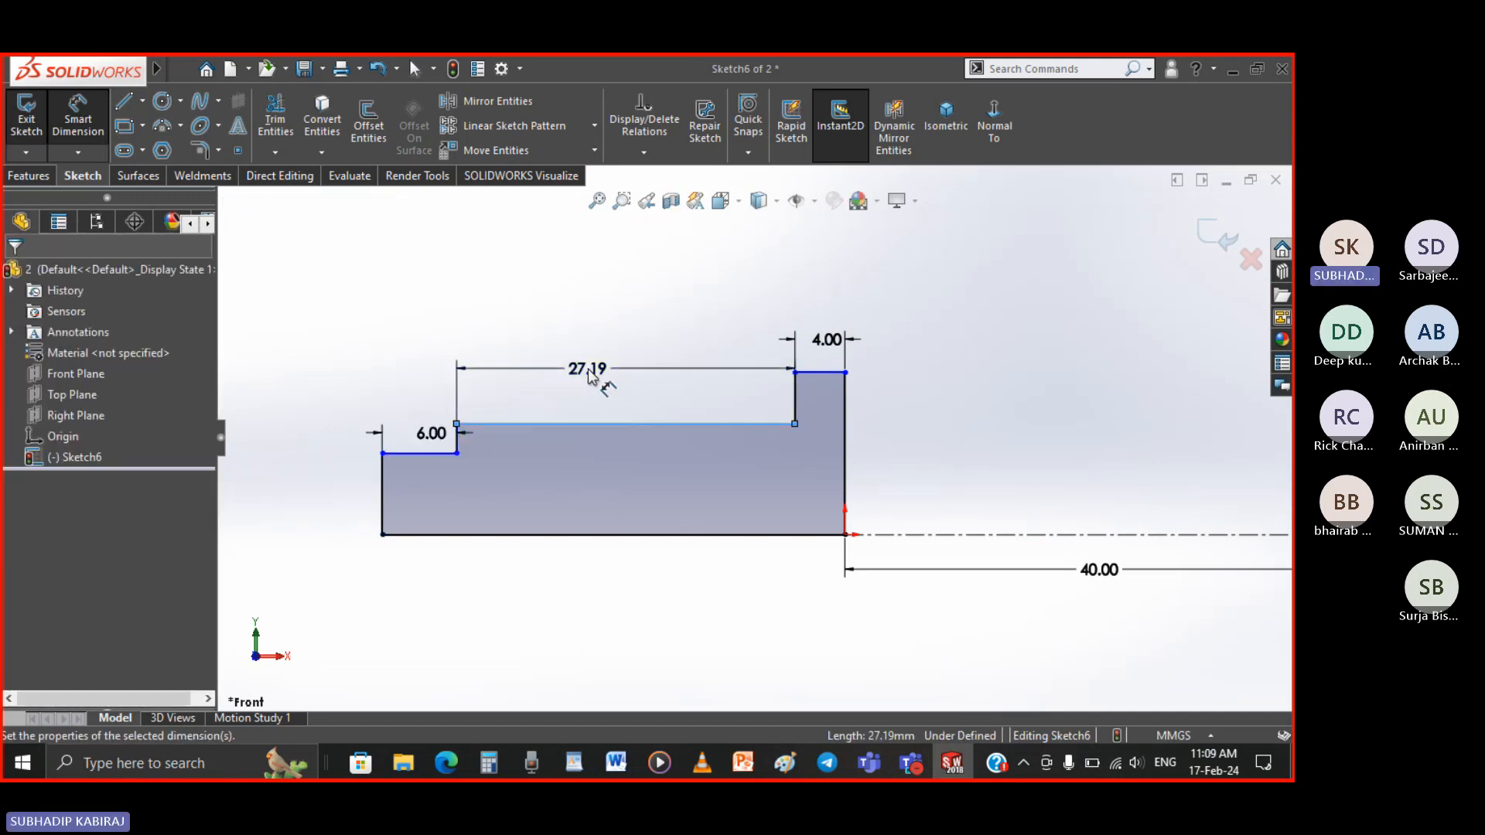
pyautogui.click(590, 376)
pyautogui.press('Return')
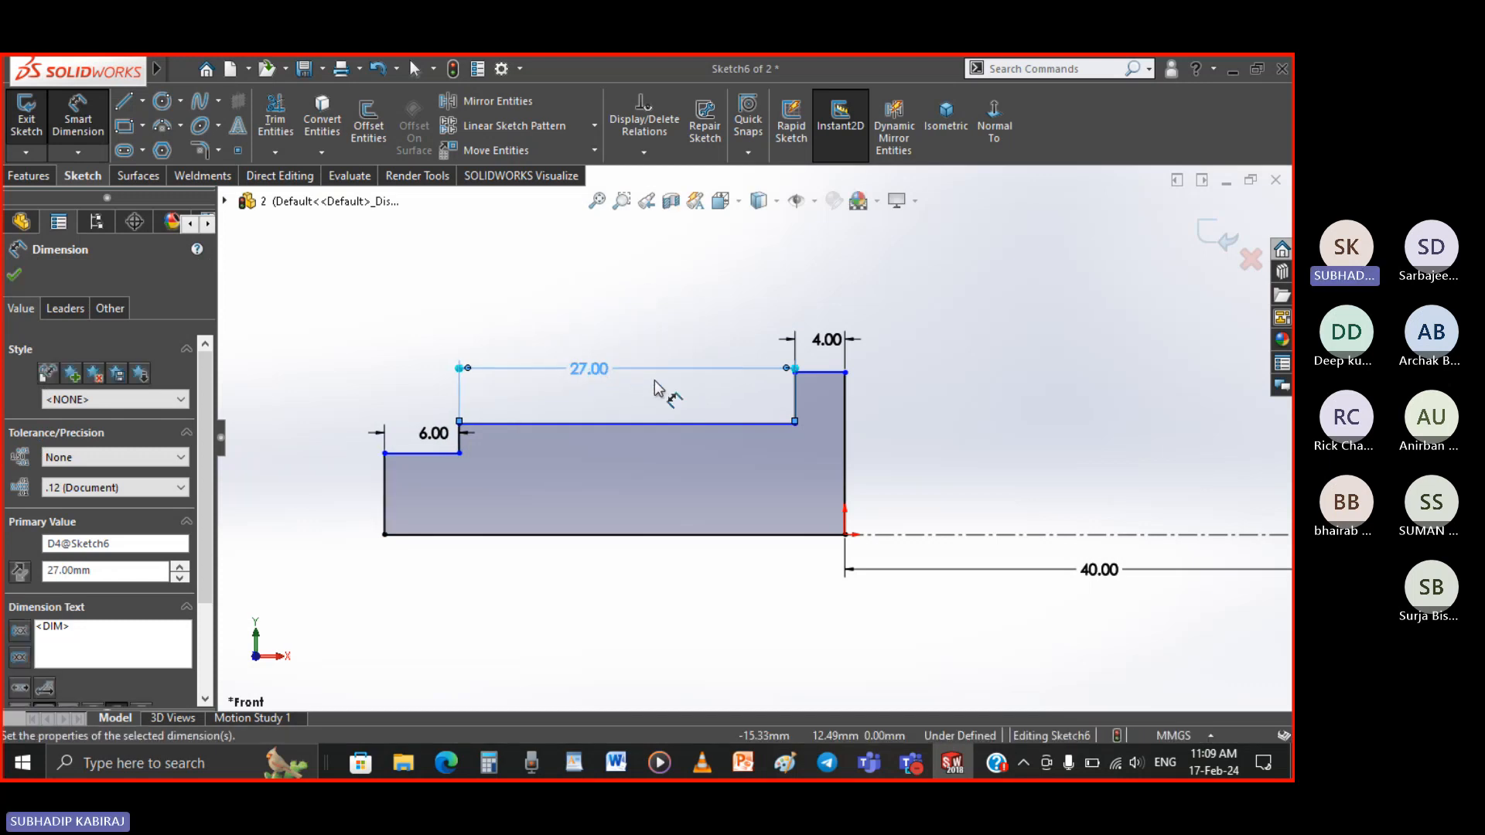
pyautogui.scroll(1, 759, 438)
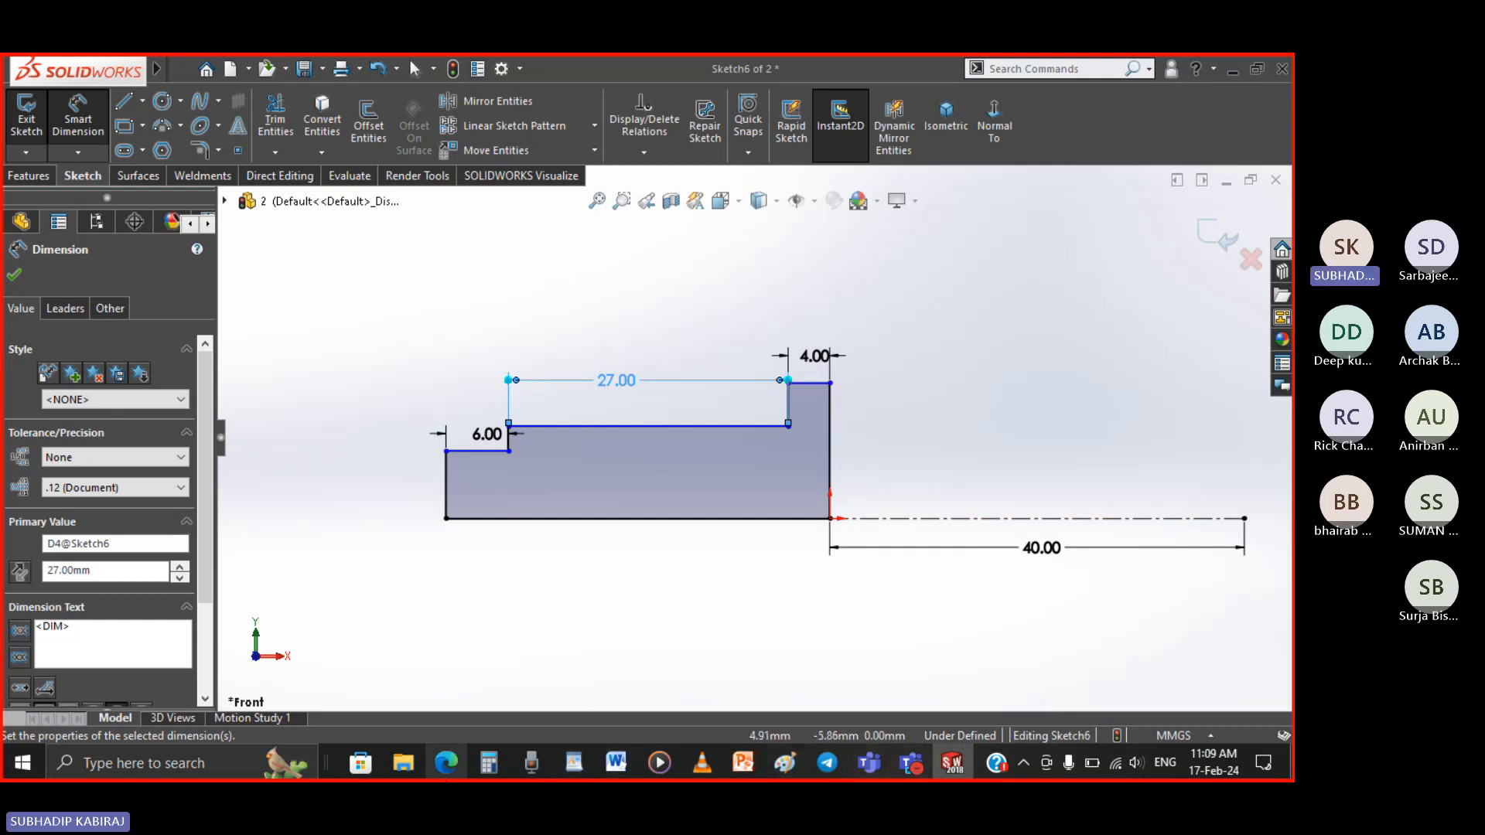
pyautogui.hotkey('alt', 'Tab')
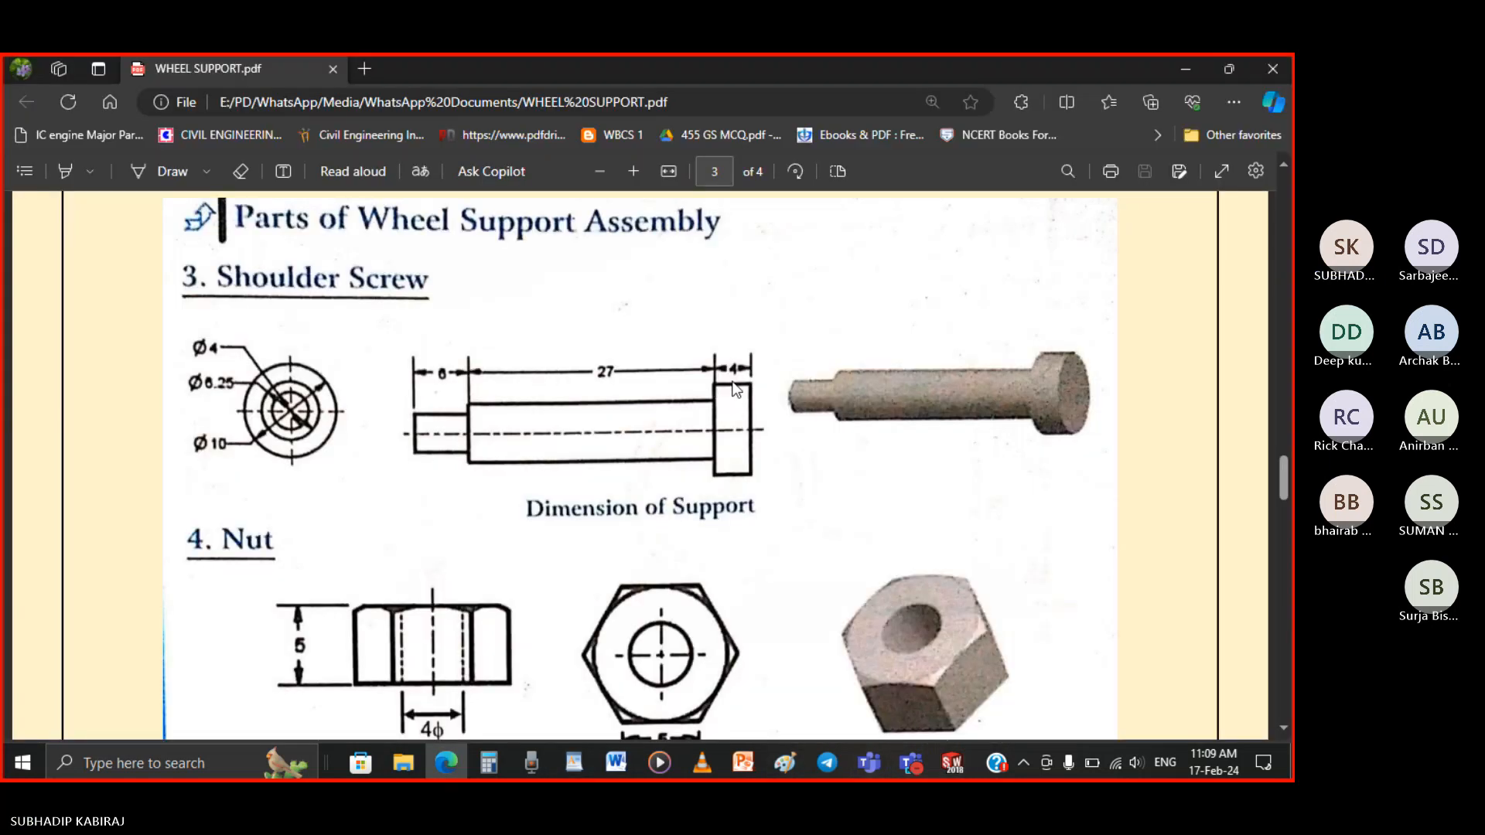
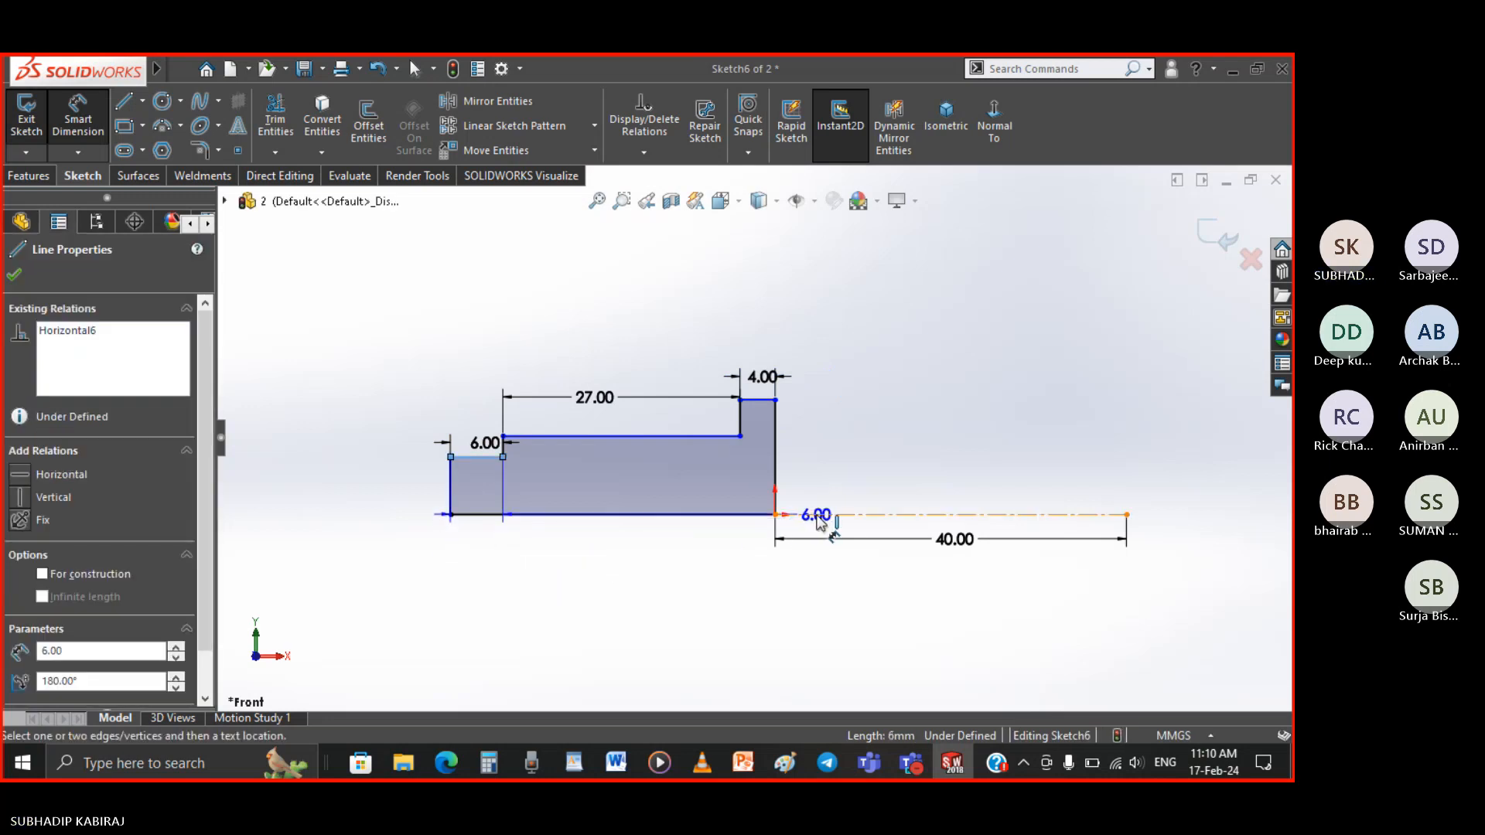
# Dimension the end pin's upper edge symmetrically about the centerline as a 4 mm diameter
pyautogui.click(819, 514)
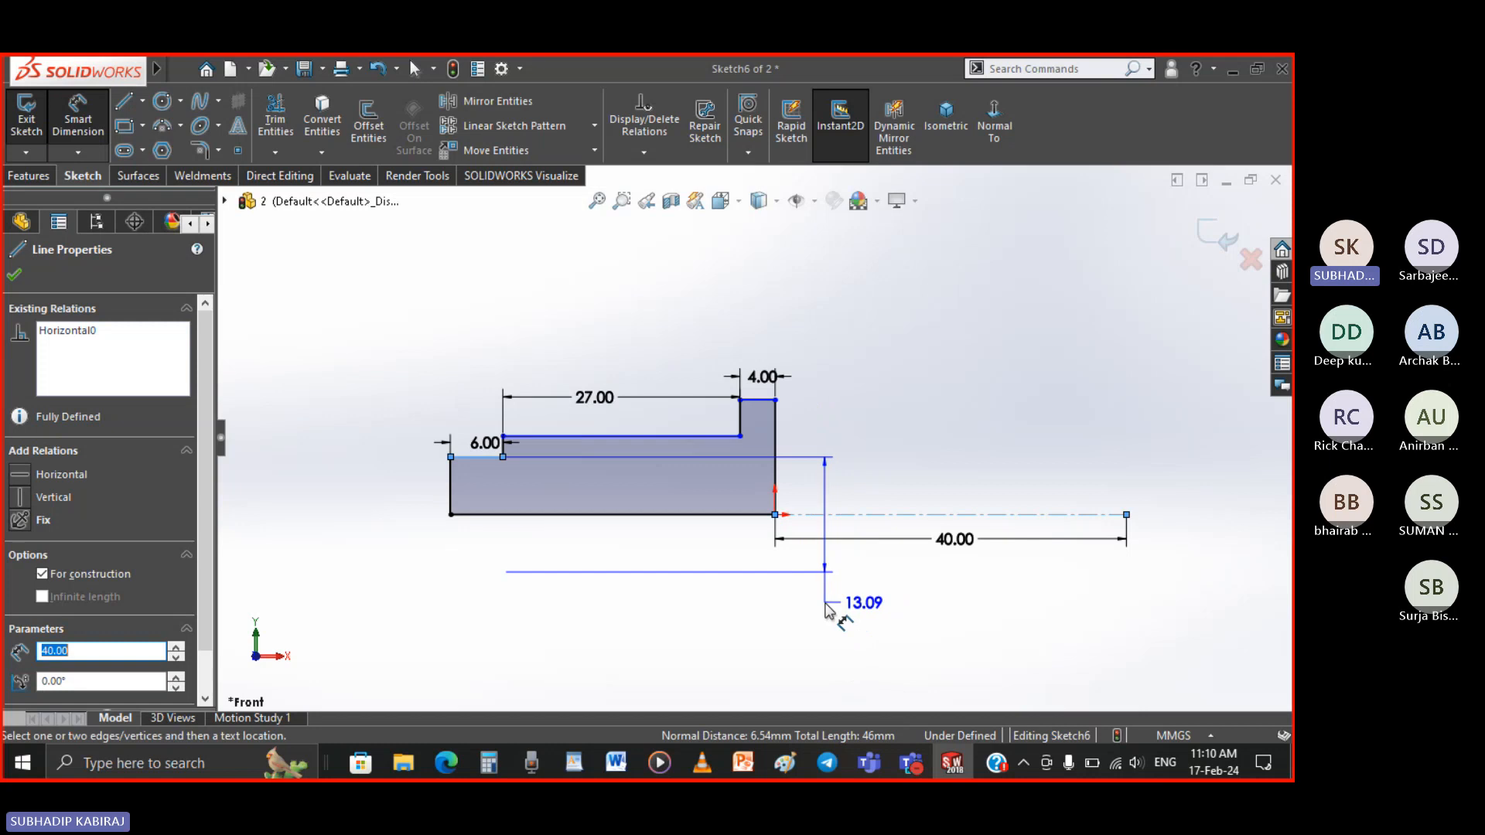
pyautogui.click(829, 611)
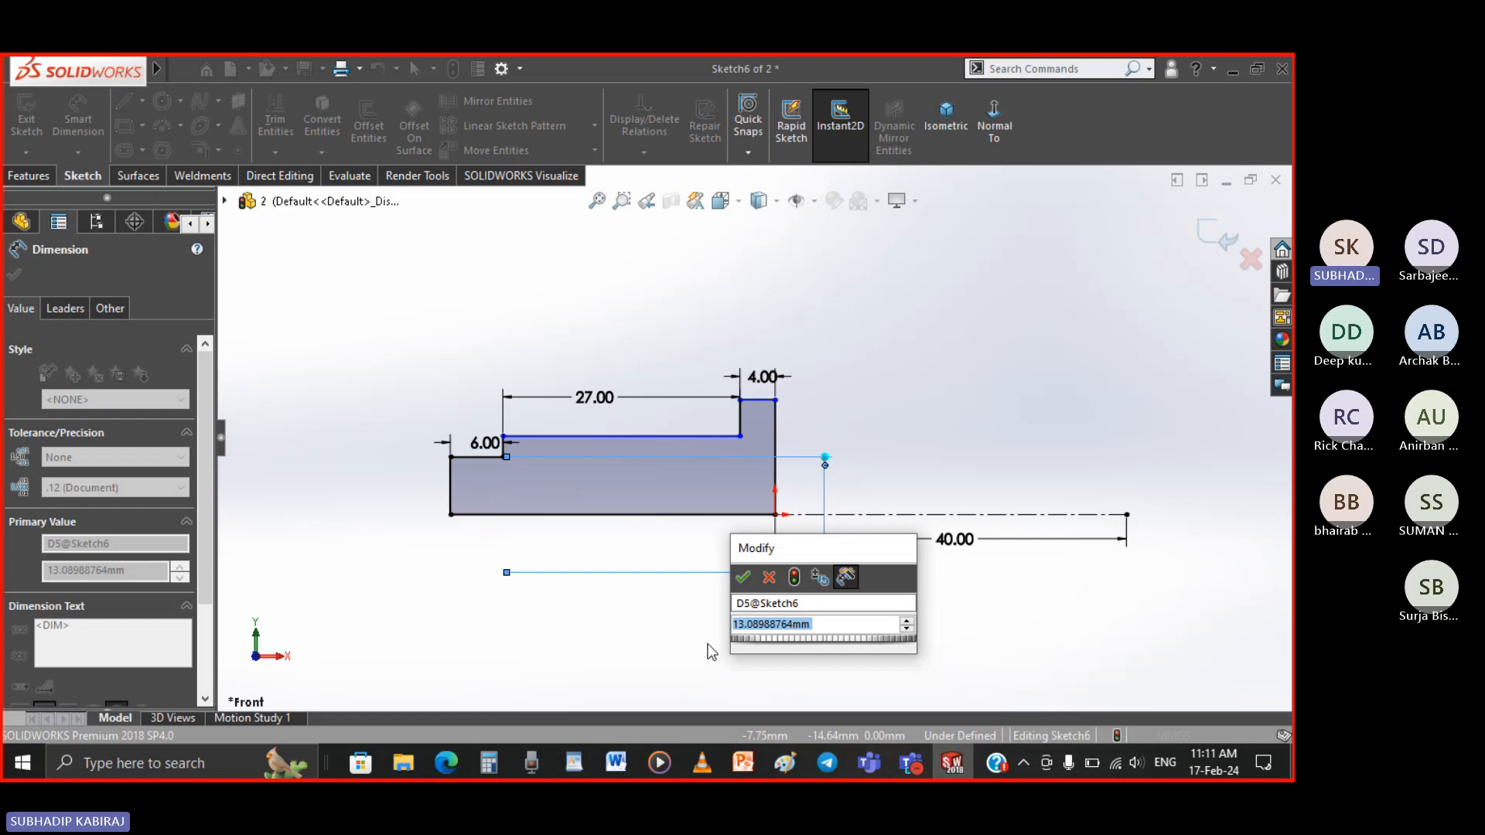
pyautogui.write('4')
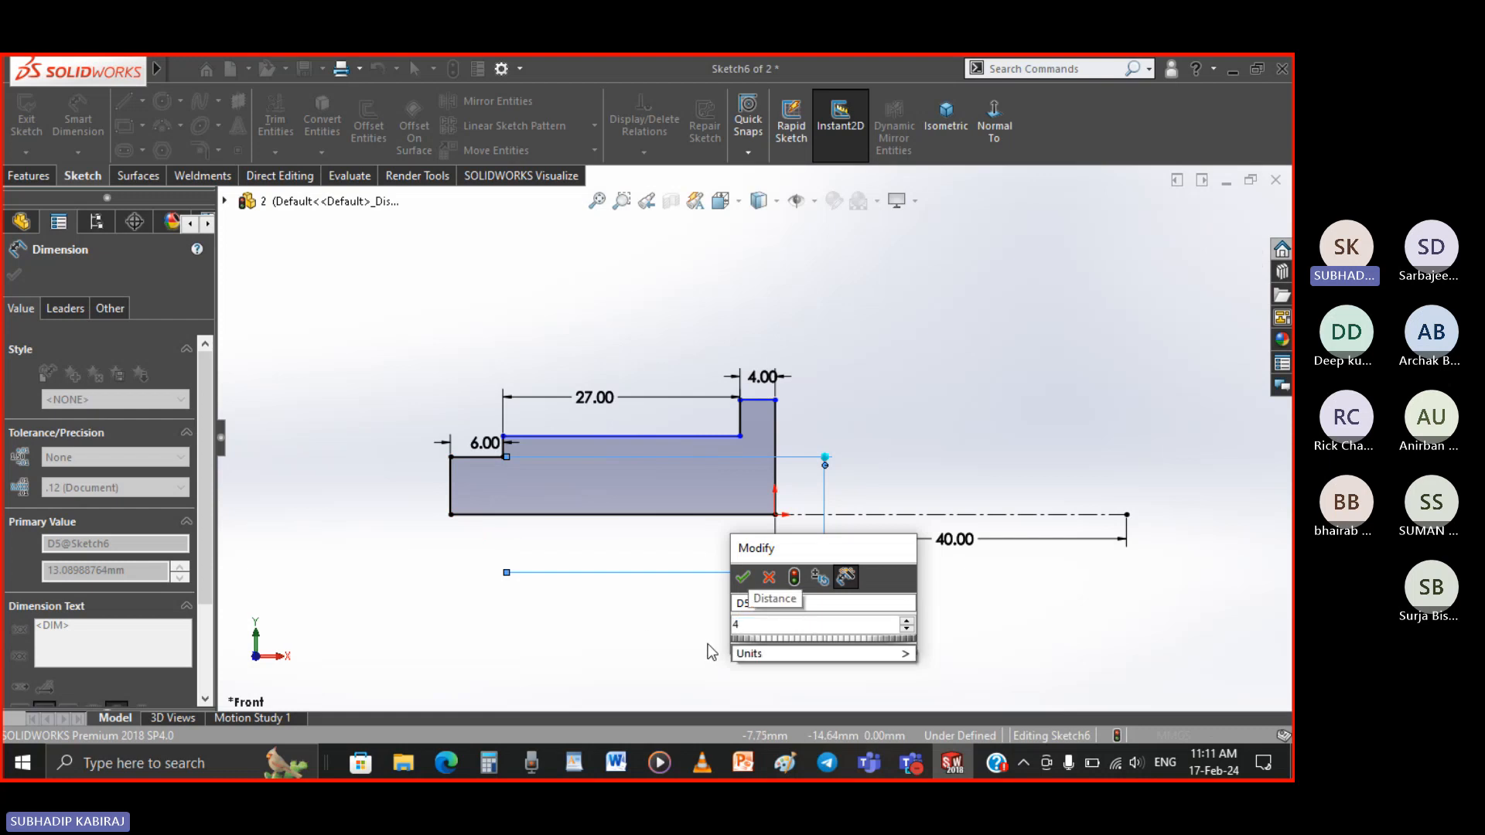
pyautogui.press('Return')
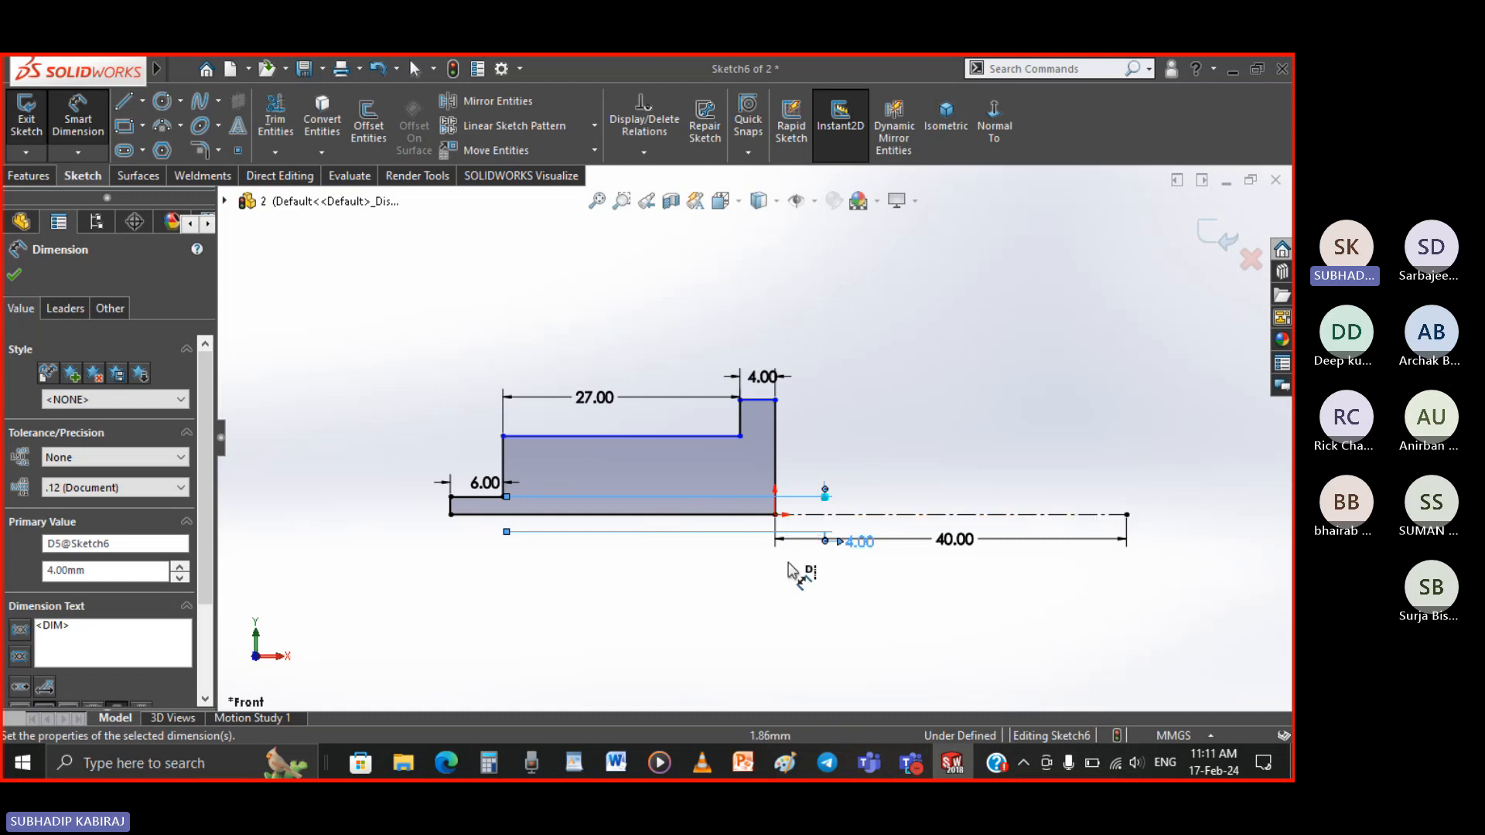
# Dimension the shank's upper edge symmetrically about the centerline as a 6.25 mm diameter
pyautogui.click(549, 438)
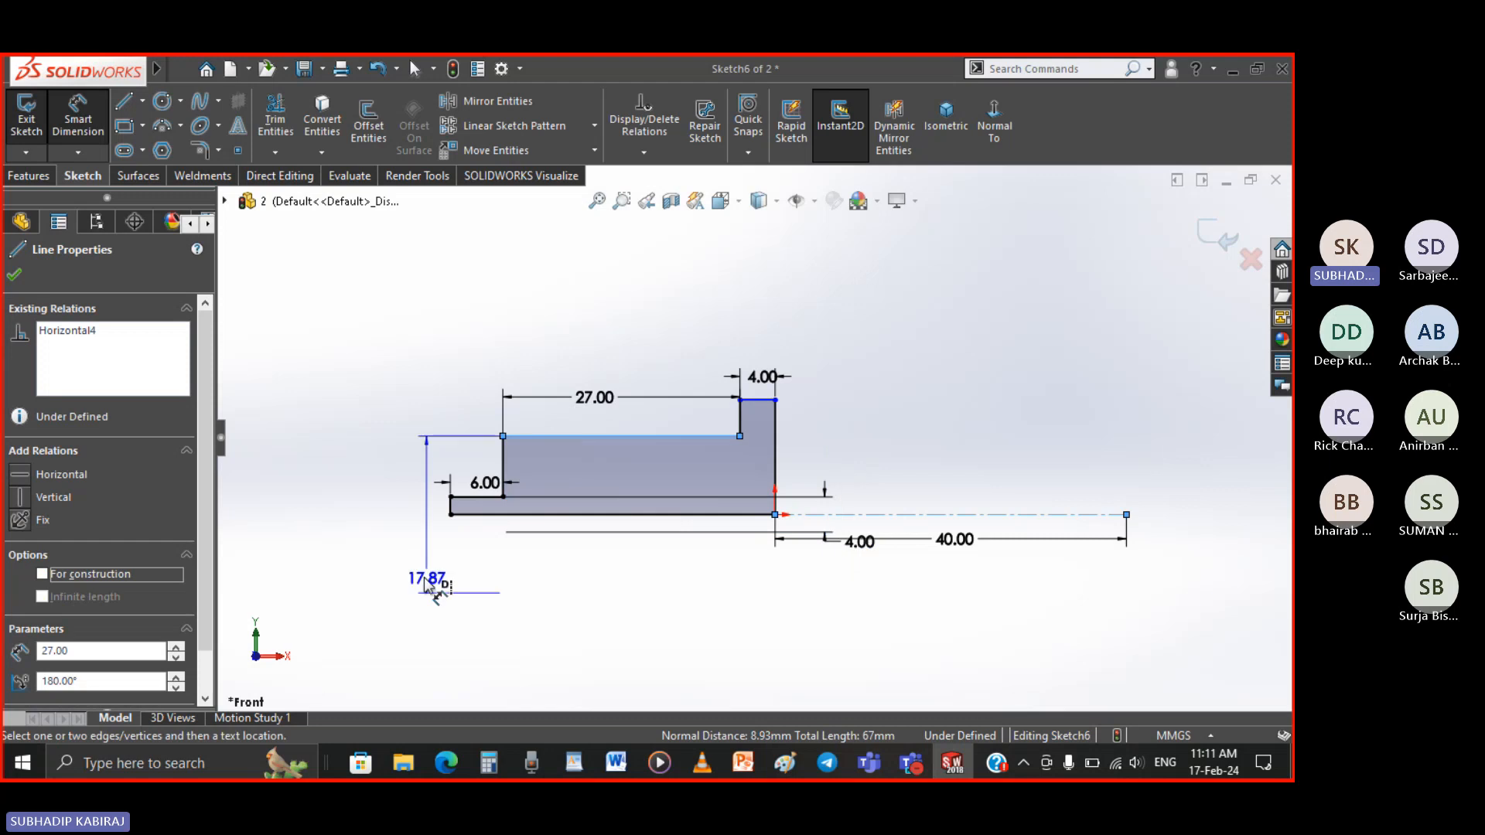
pyautogui.click(856, 584)
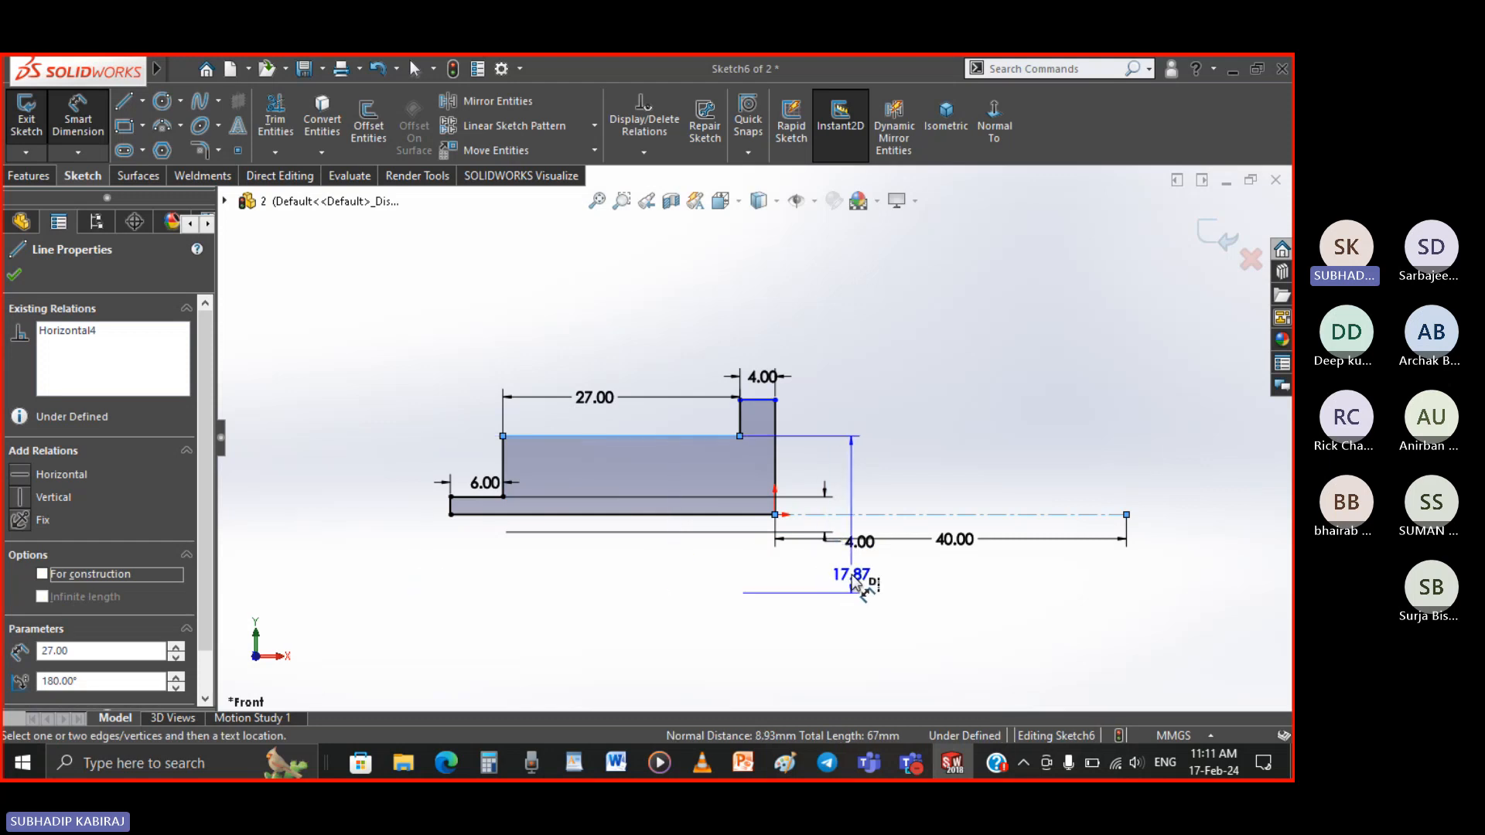
pyautogui.write('8.4')
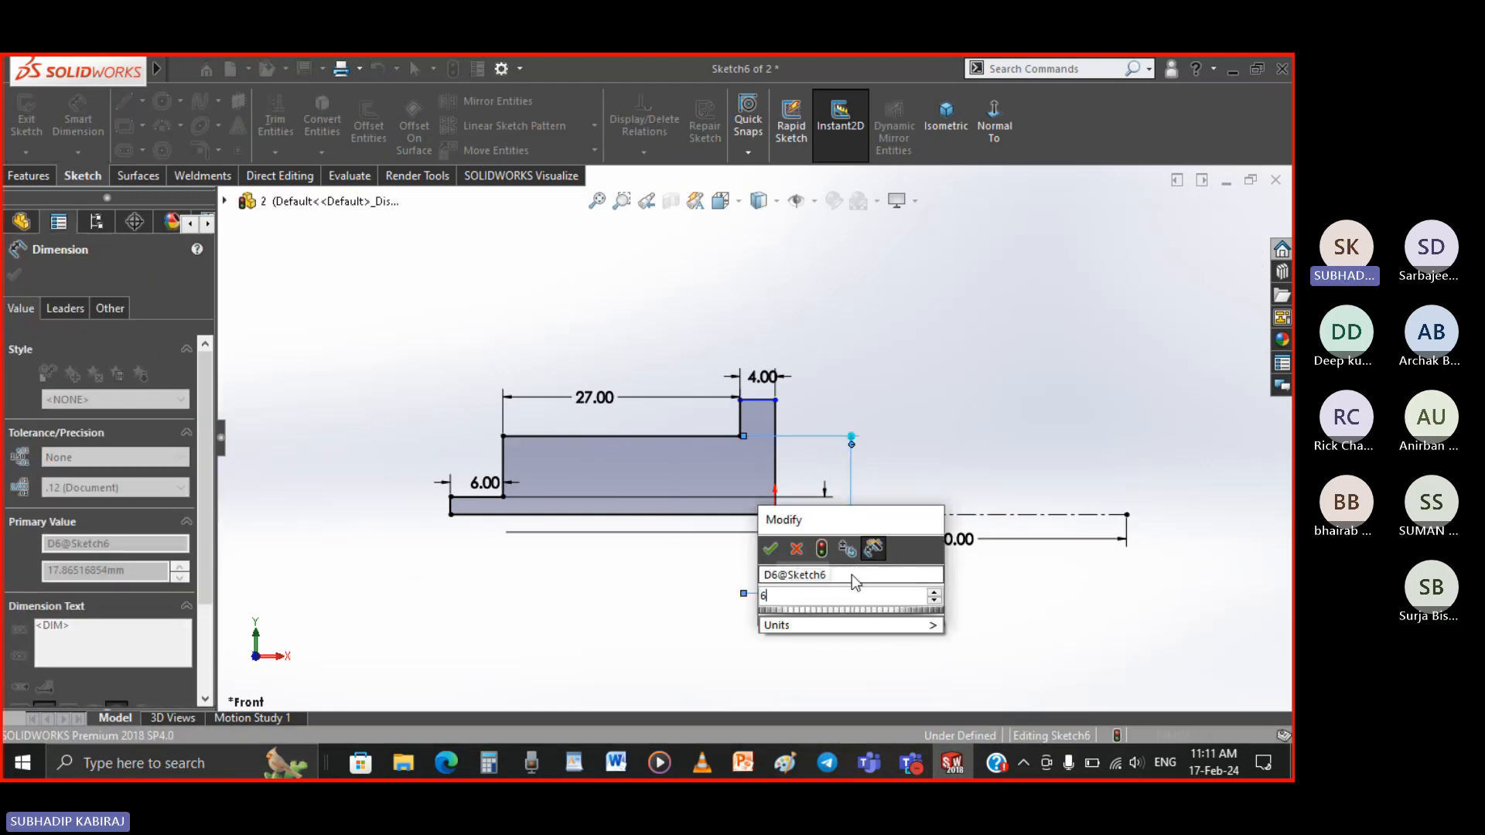
pyautogui.press('Return')
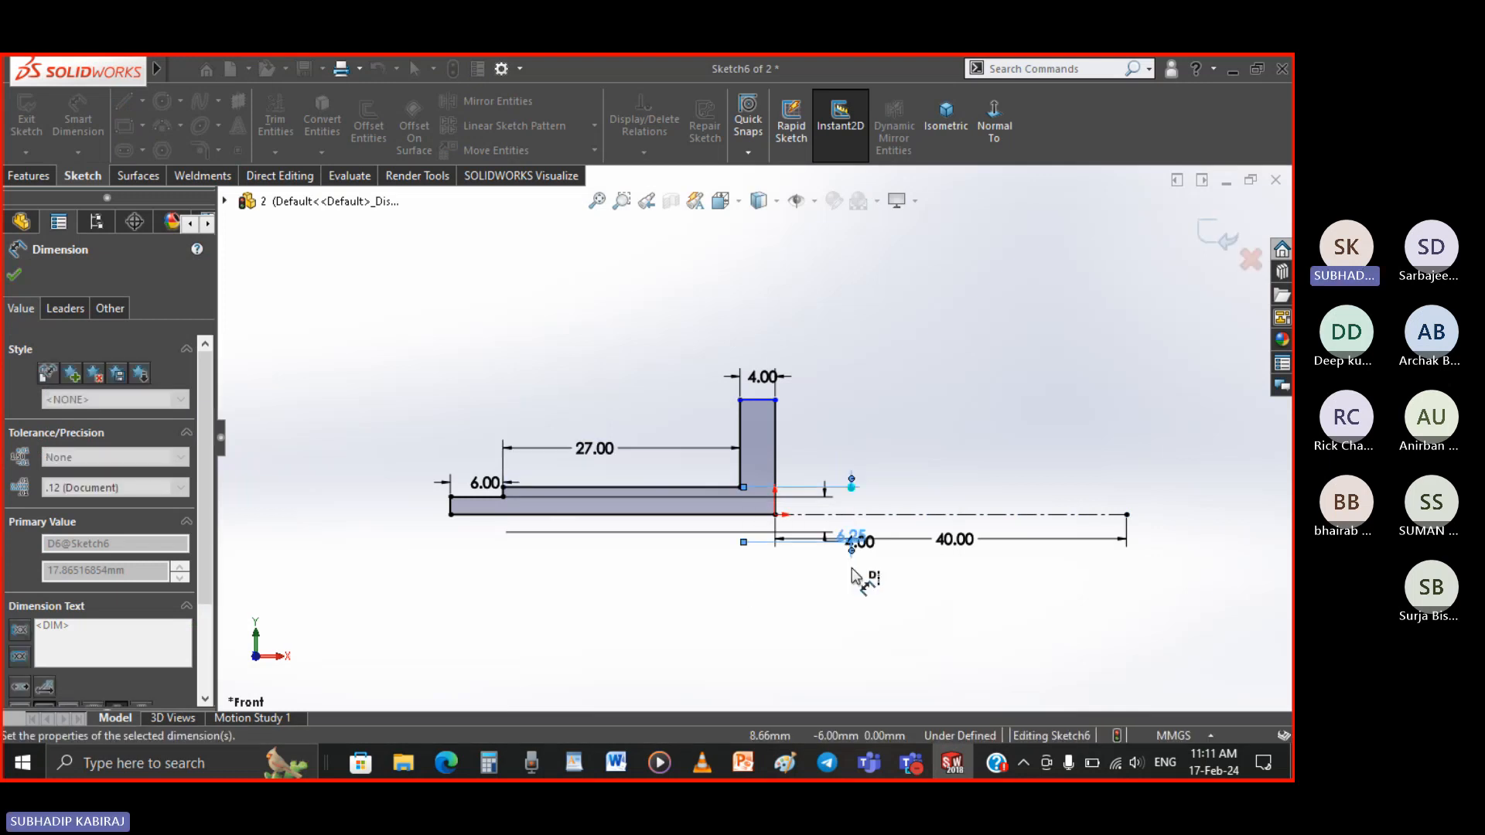
# Dimension the head's upper edge symmetrically about the centerline as a 10 mm diameter and end the dimensioning
pyautogui.click(758, 400)
pyautogui.click(818, 514)
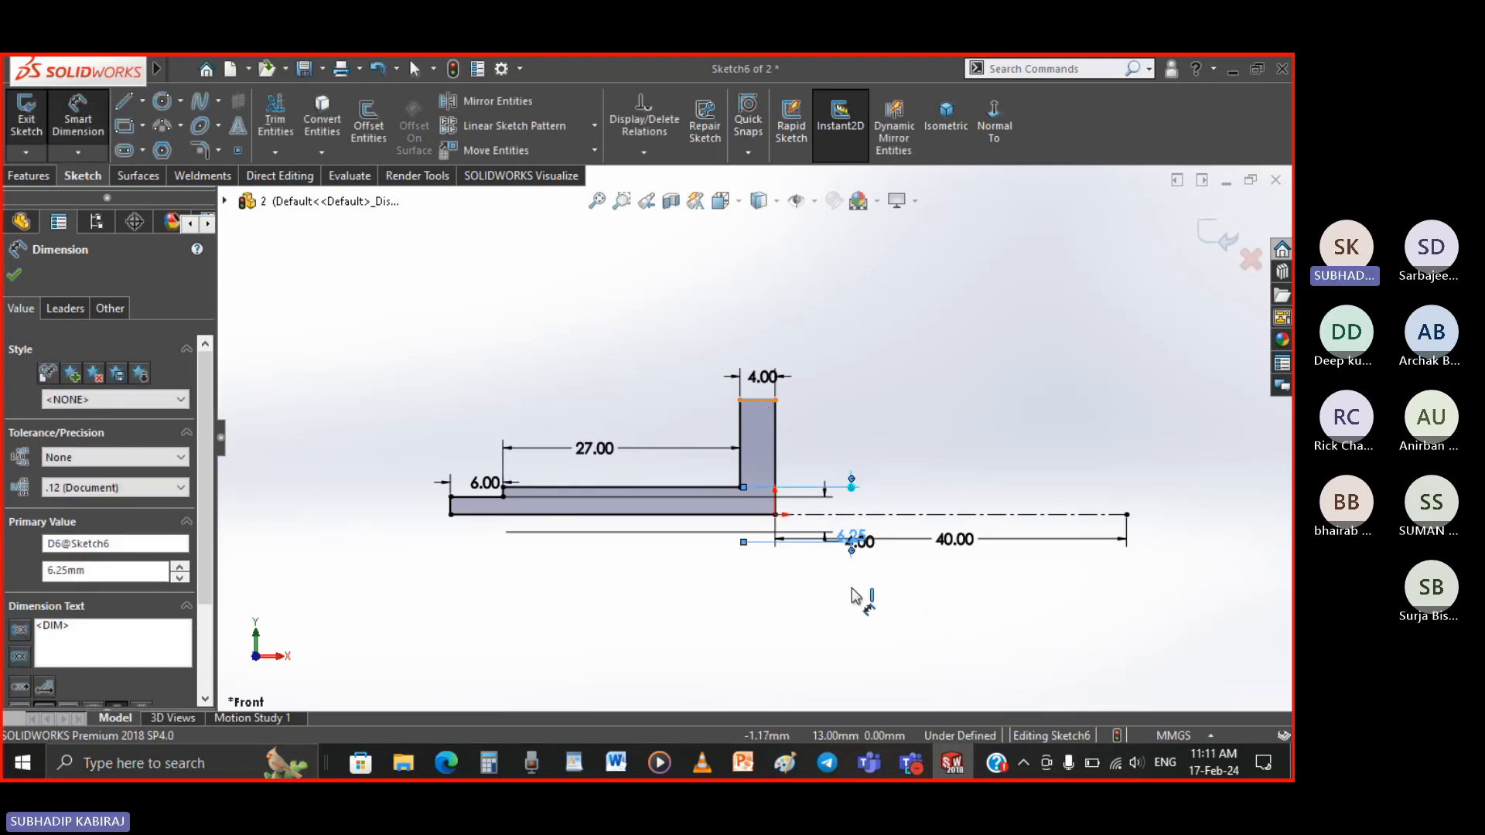
pyautogui.click(890, 581)
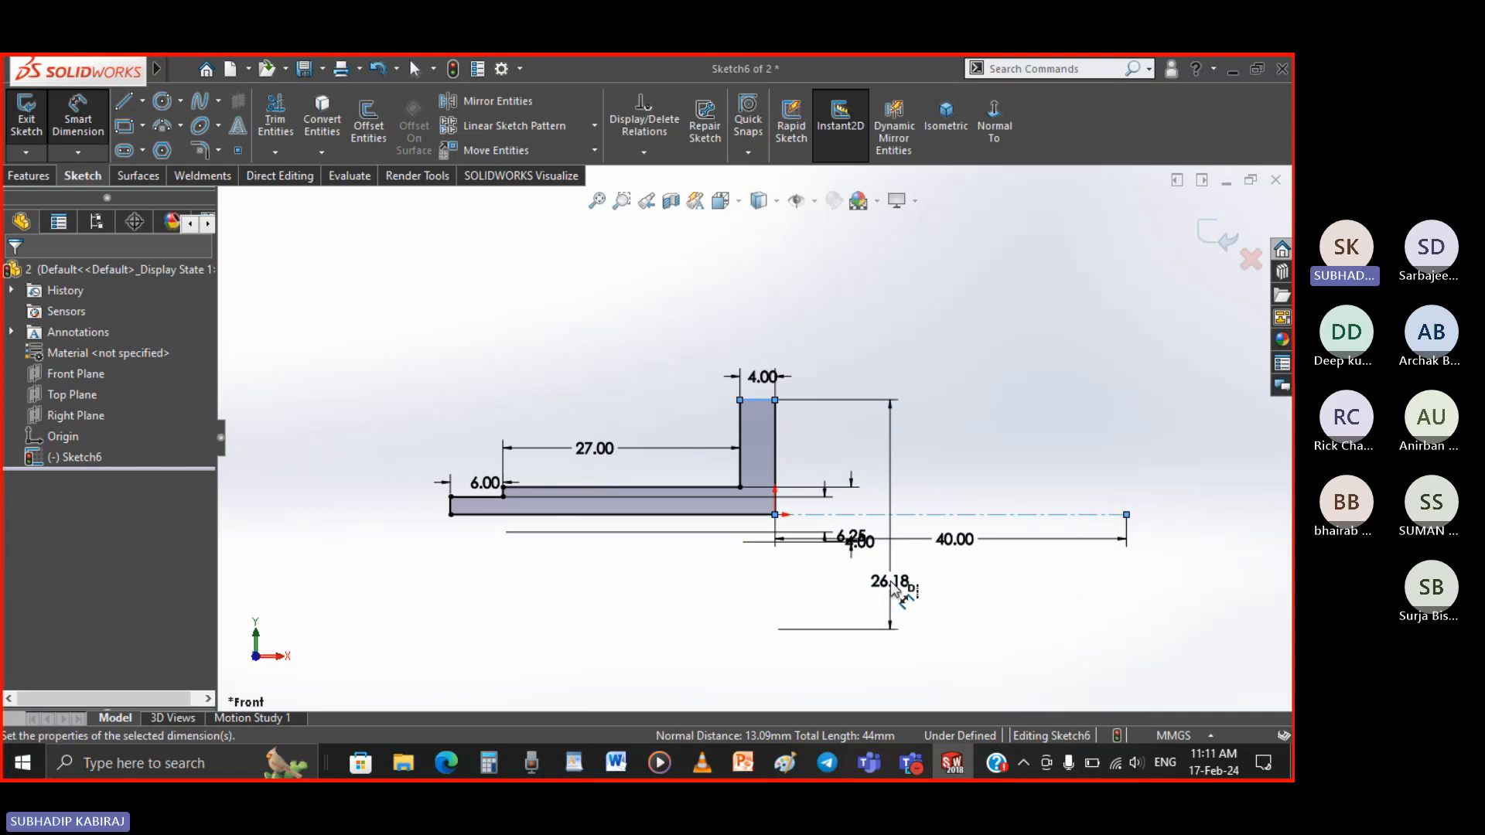
pyautogui.press('Return')
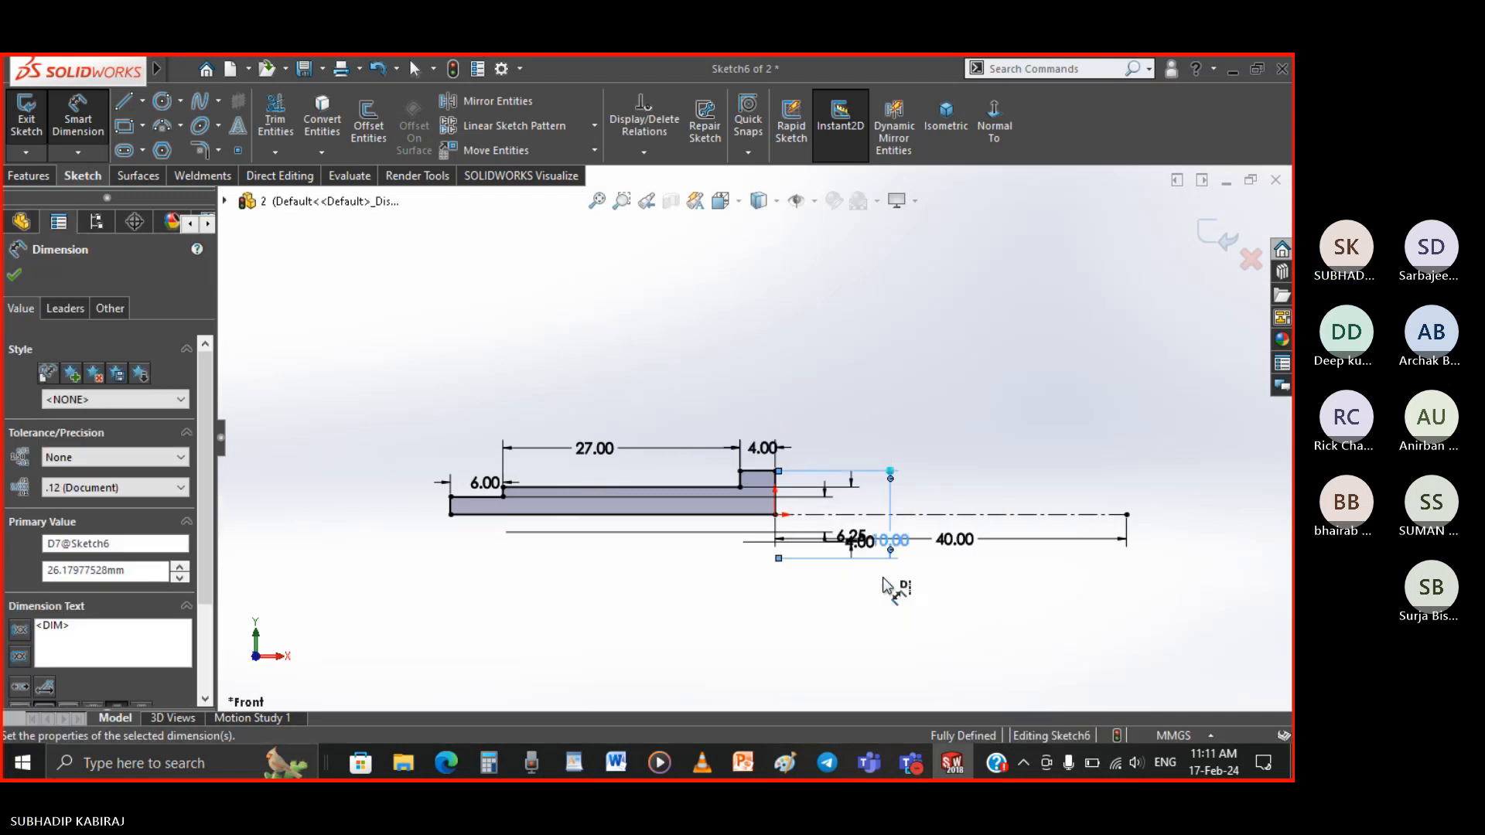
pyautogui.scroll(3, 858, 557)
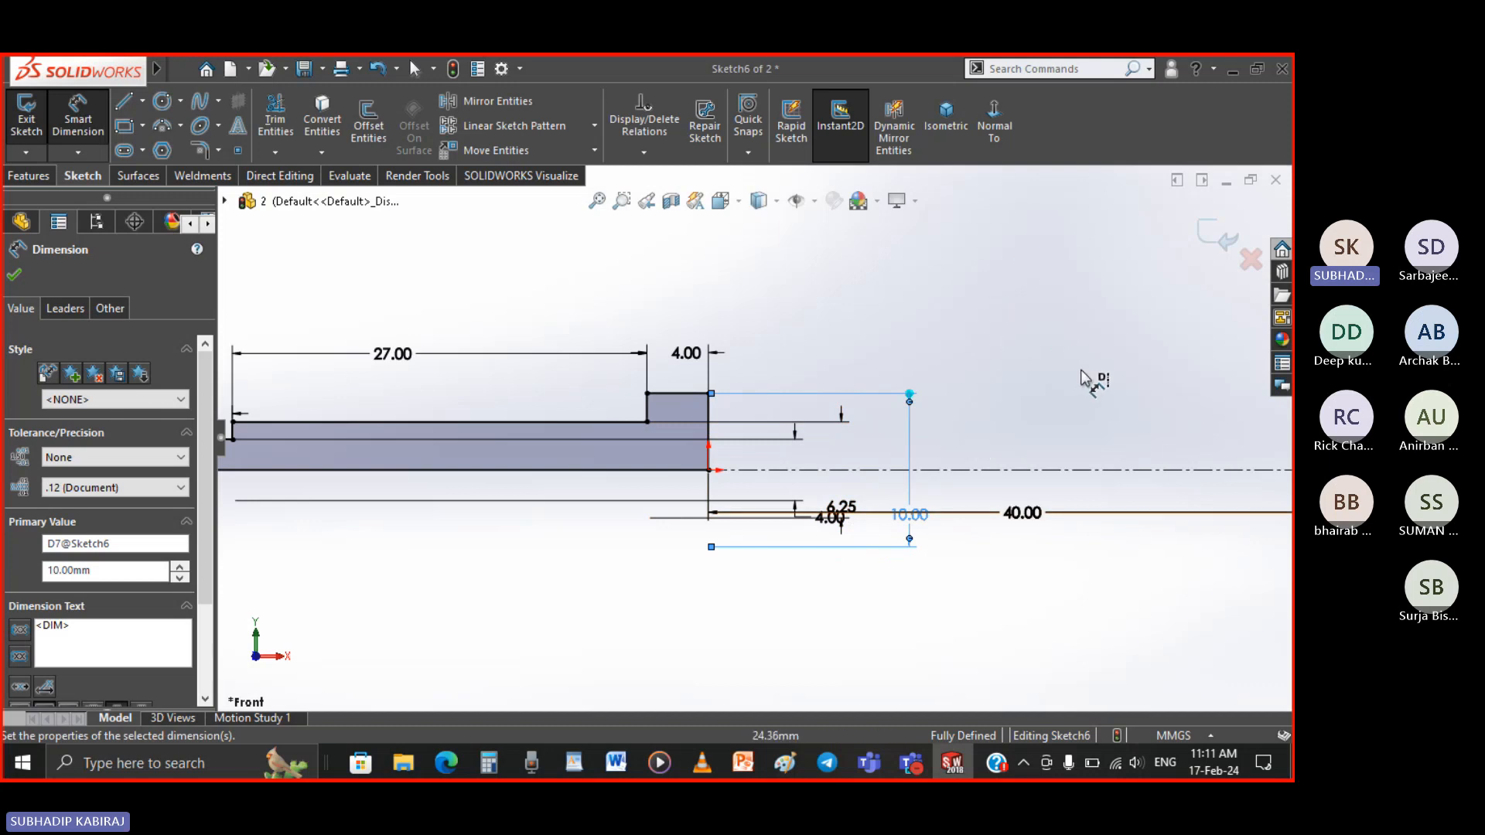
pyautogui.click(1150, 595)
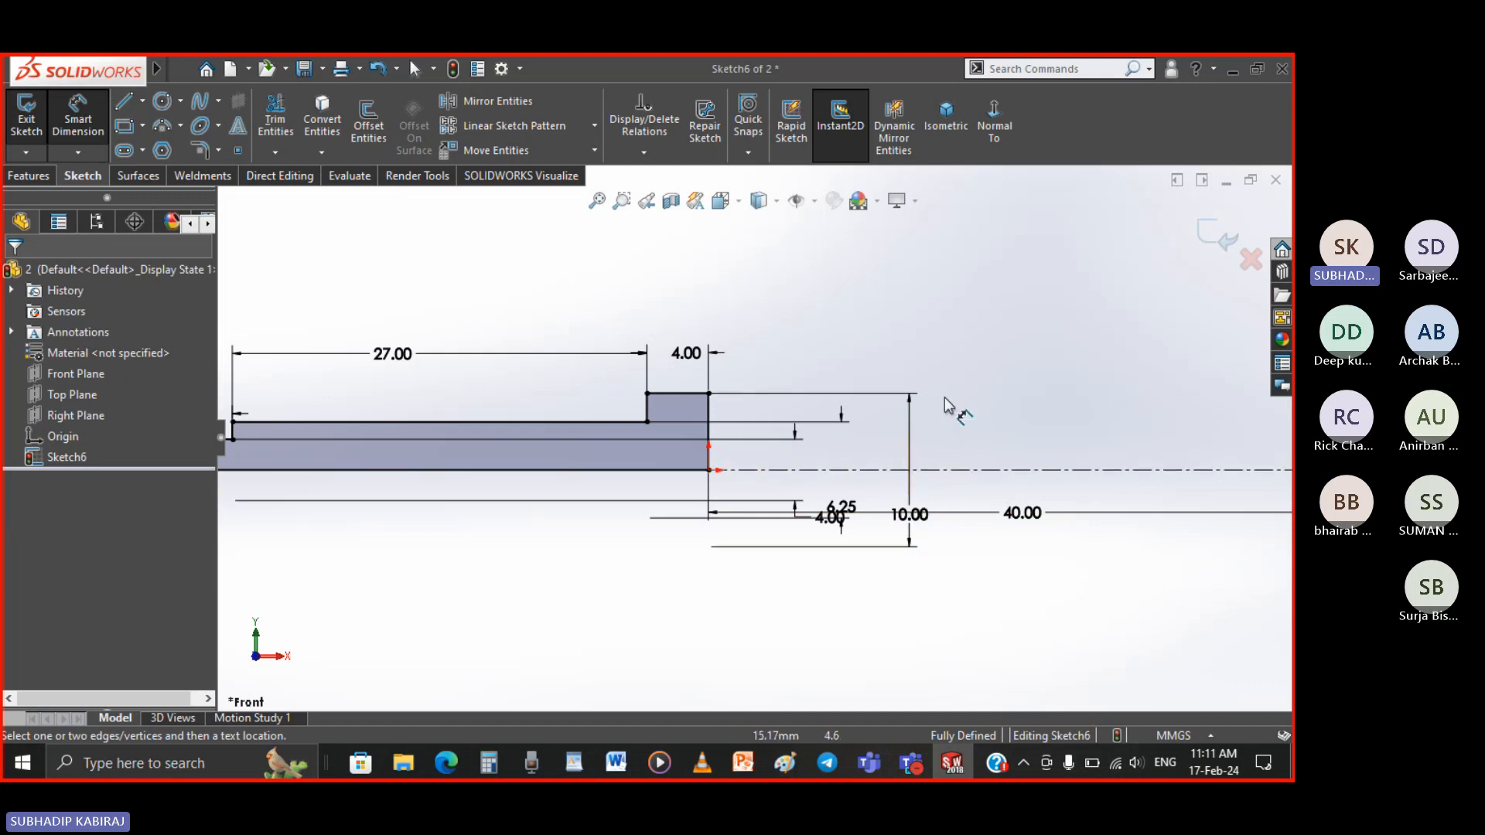
pyautogui.press('f')
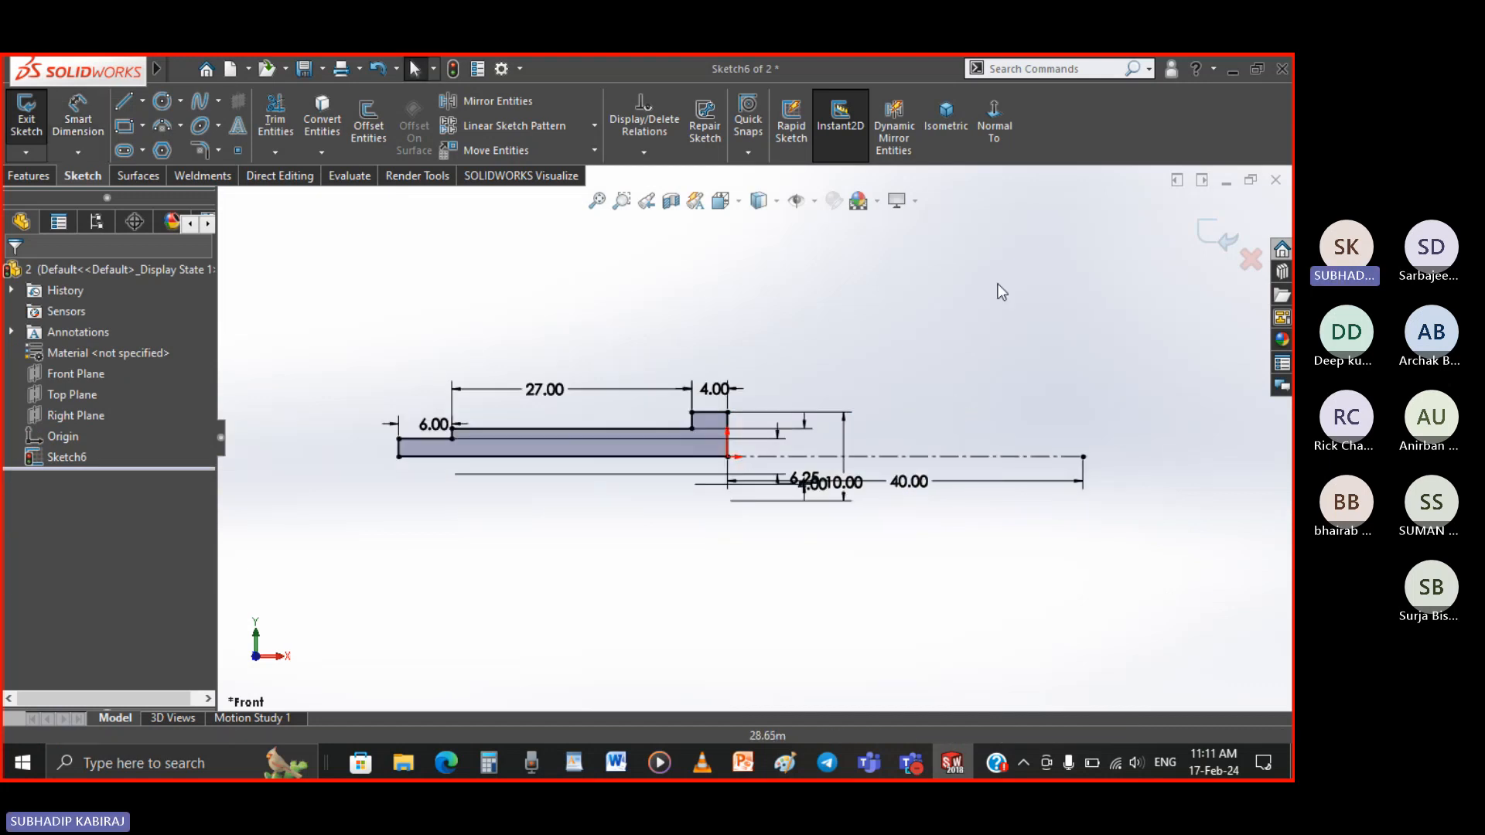
# Finish the sketch, switch to the isometric view and revolve the stepped profile 360° about the centerline, reselecting it as the axis
pyautogui.click(1216, 235)
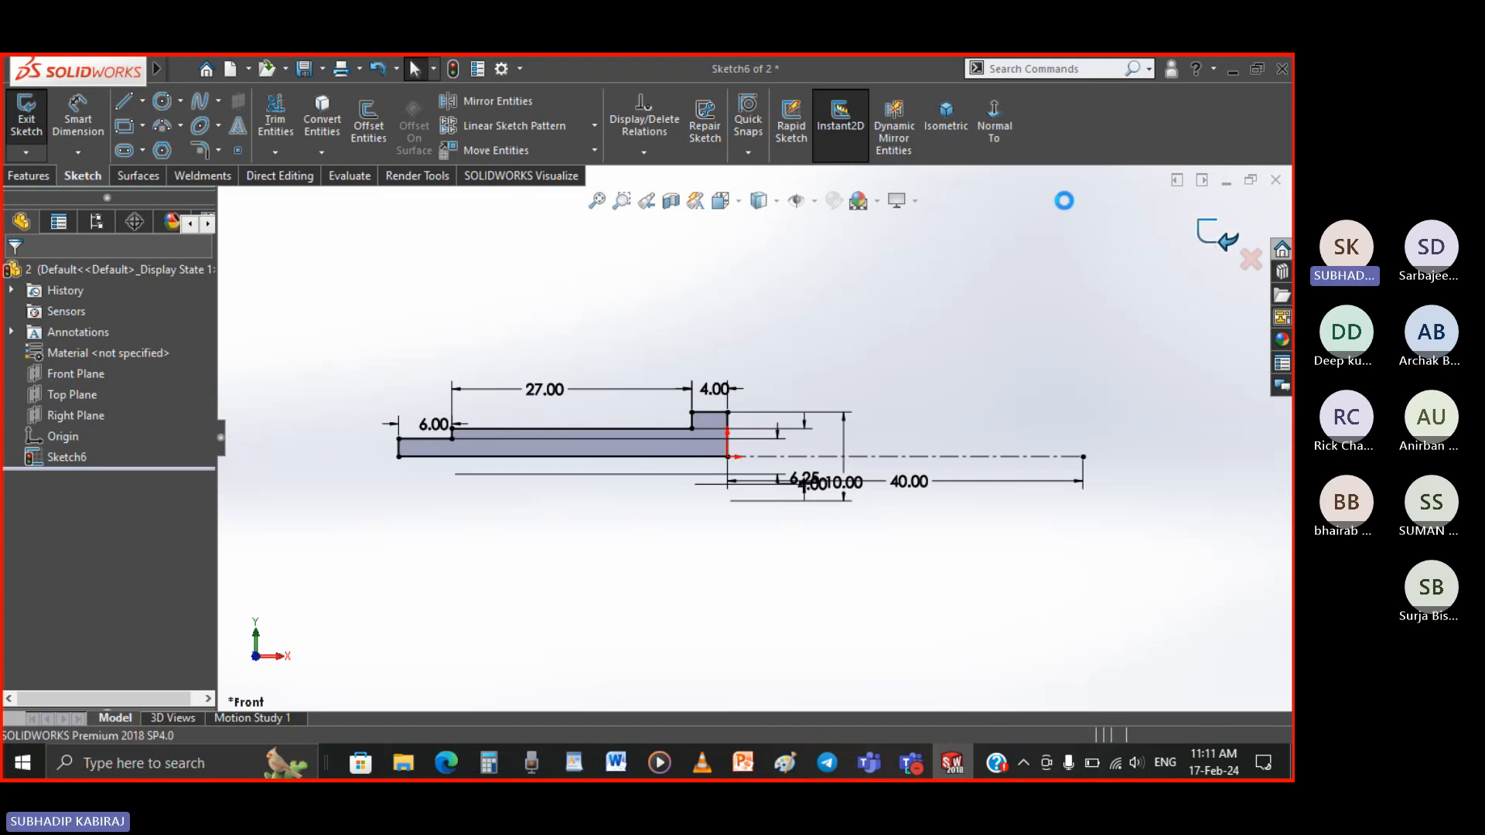
pyautogui.click(967, 131)
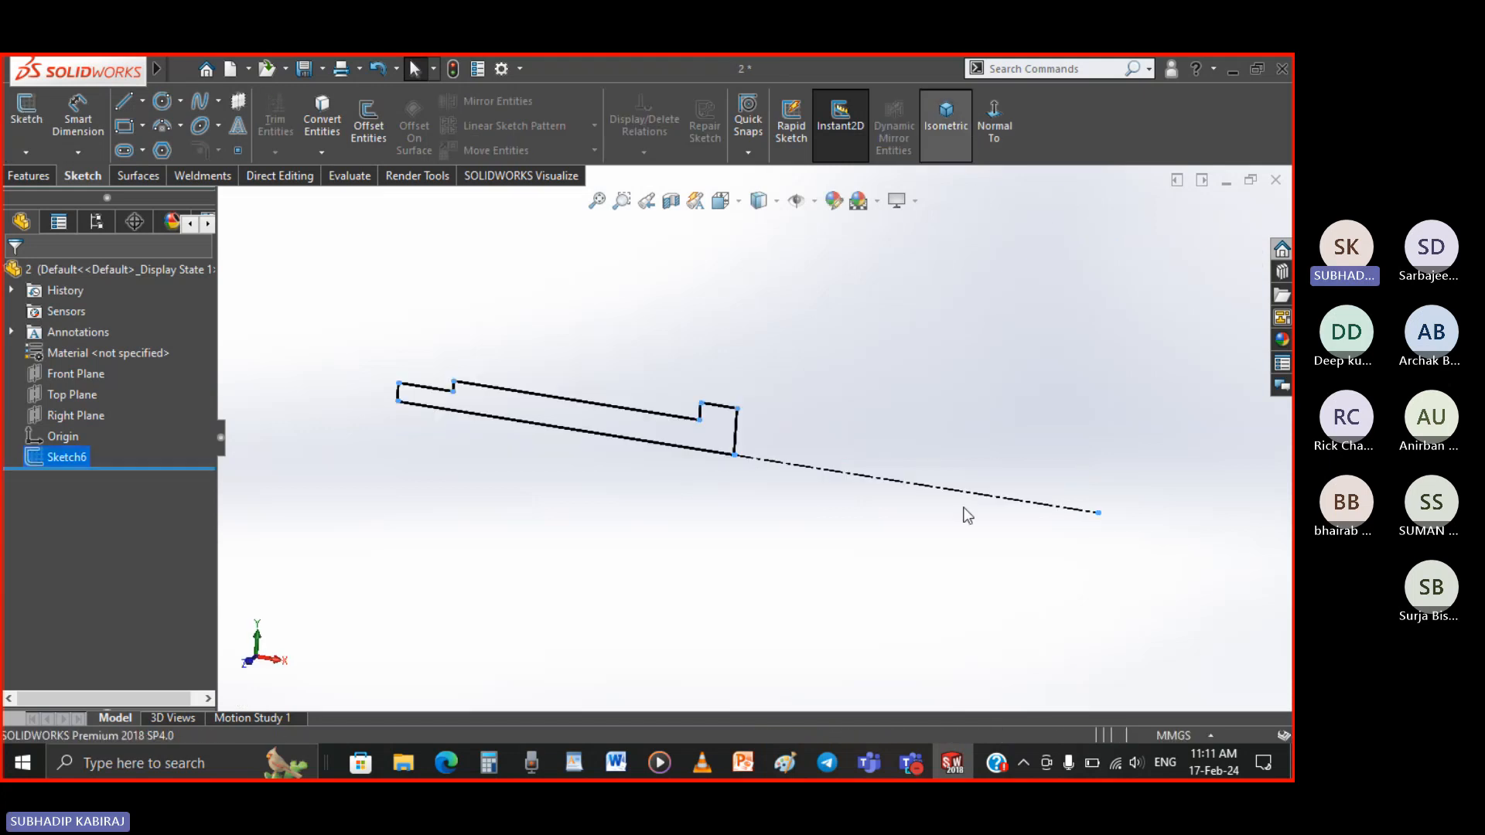
pyautogui.click(40, 174)
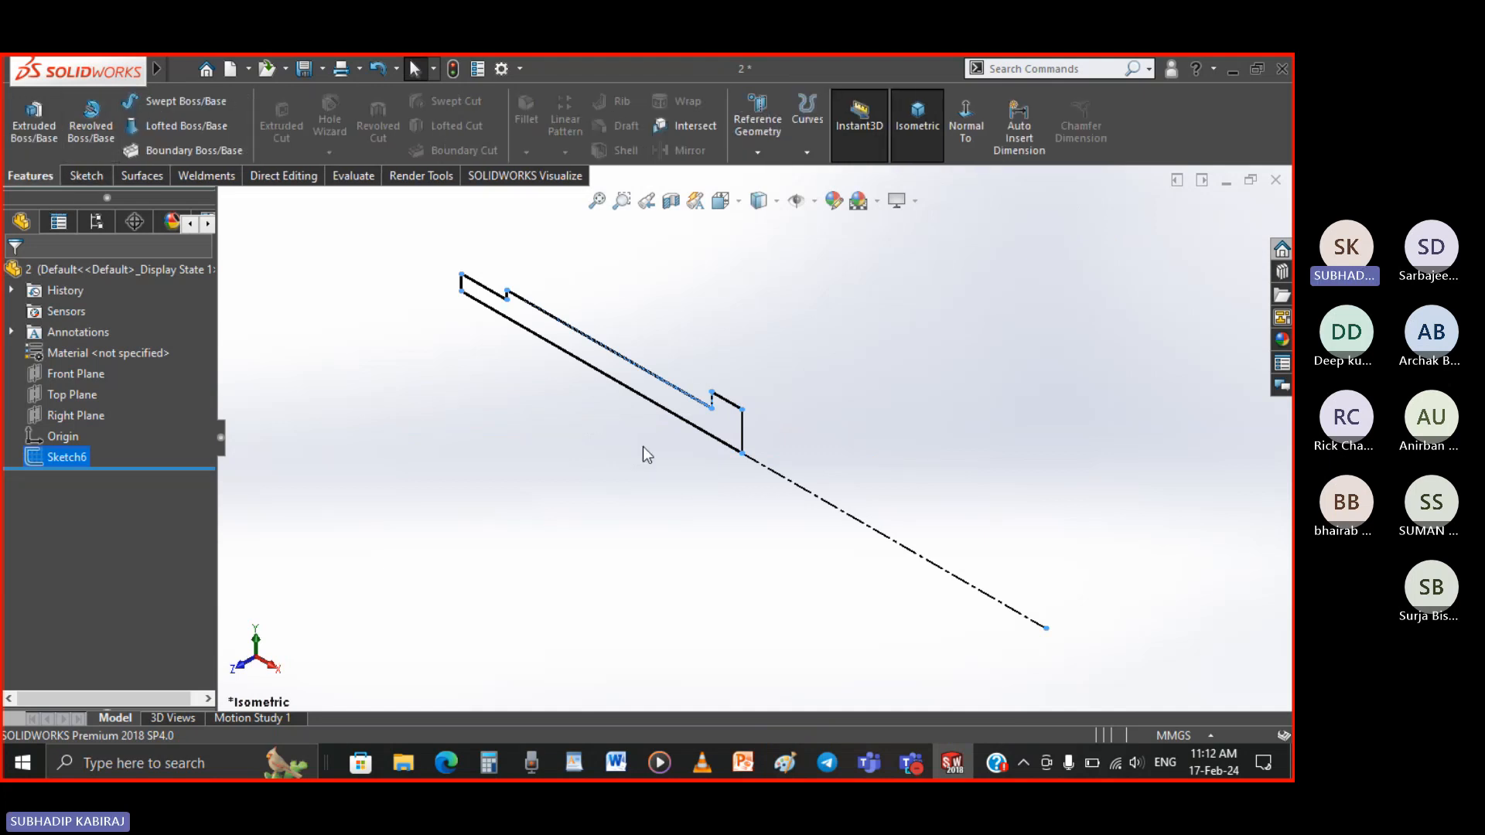
pyautogui.click(704, 403)
pyautogui.click(81, 127)
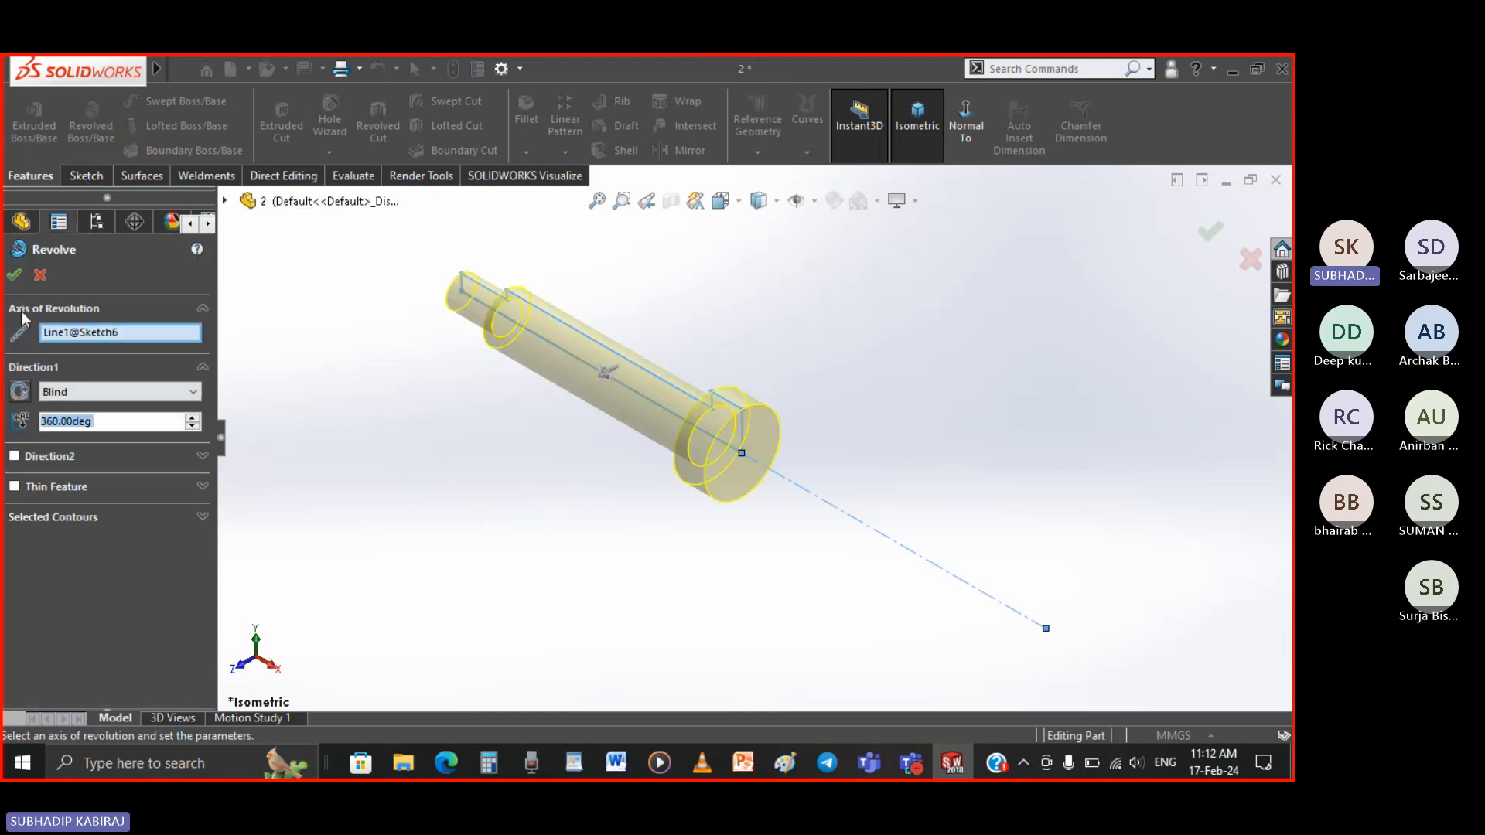
pyautogui.rightClick(92, 328)
pyautogui.click(132, 366)
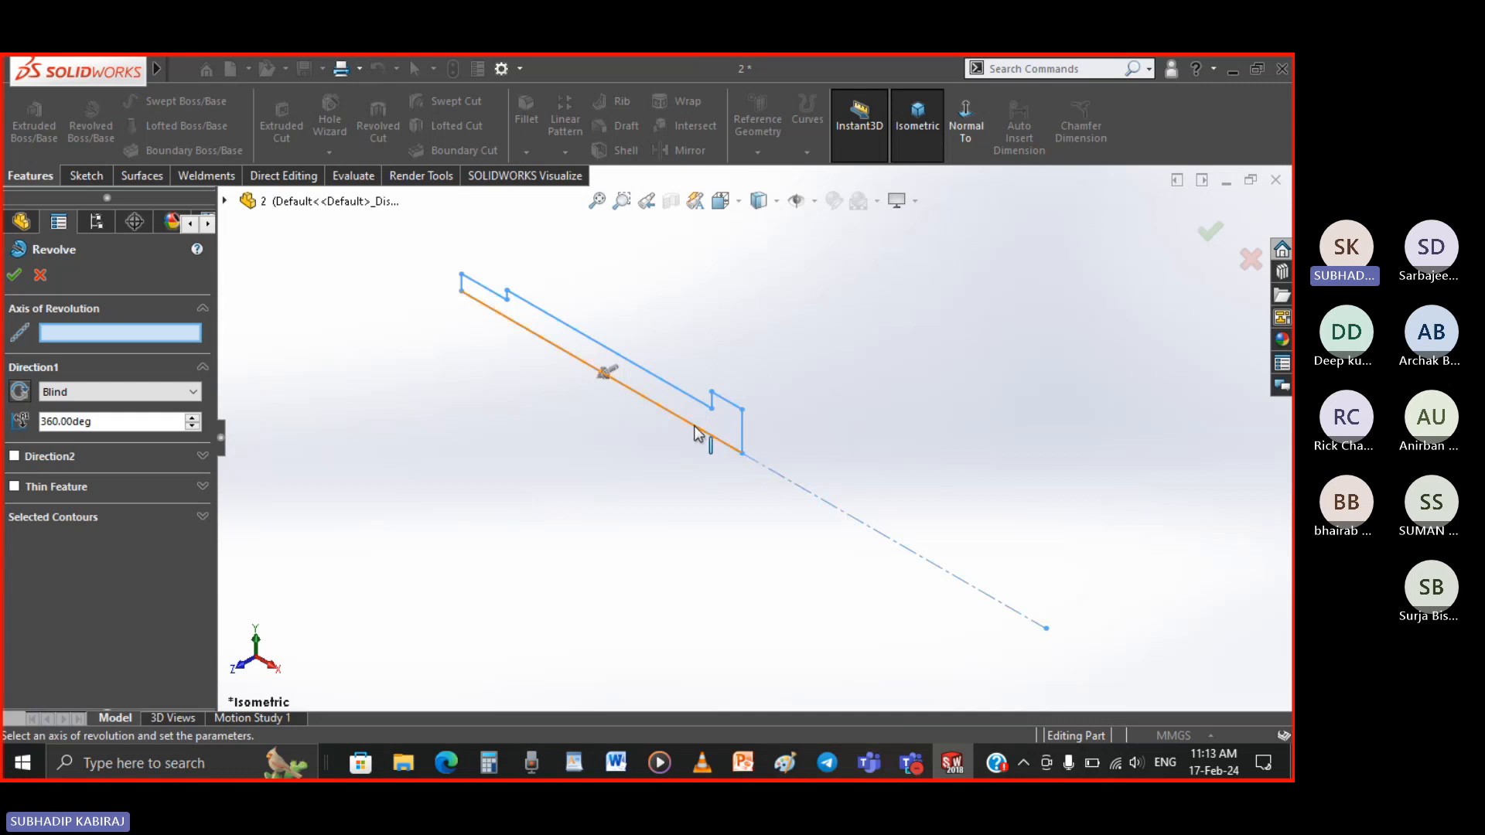
pyautogui.click(776, 478)
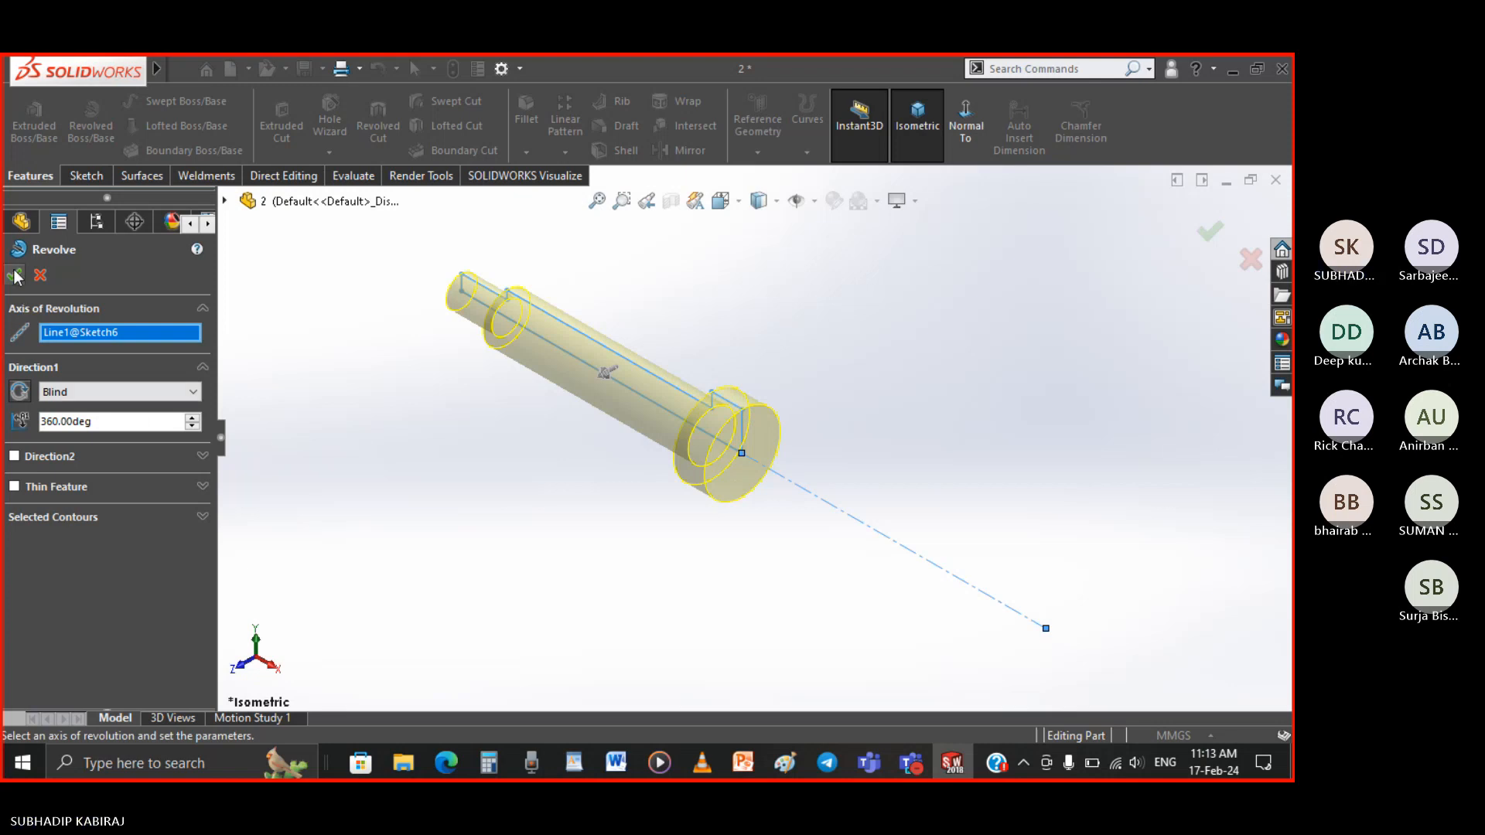
pyautogui.press('Return')
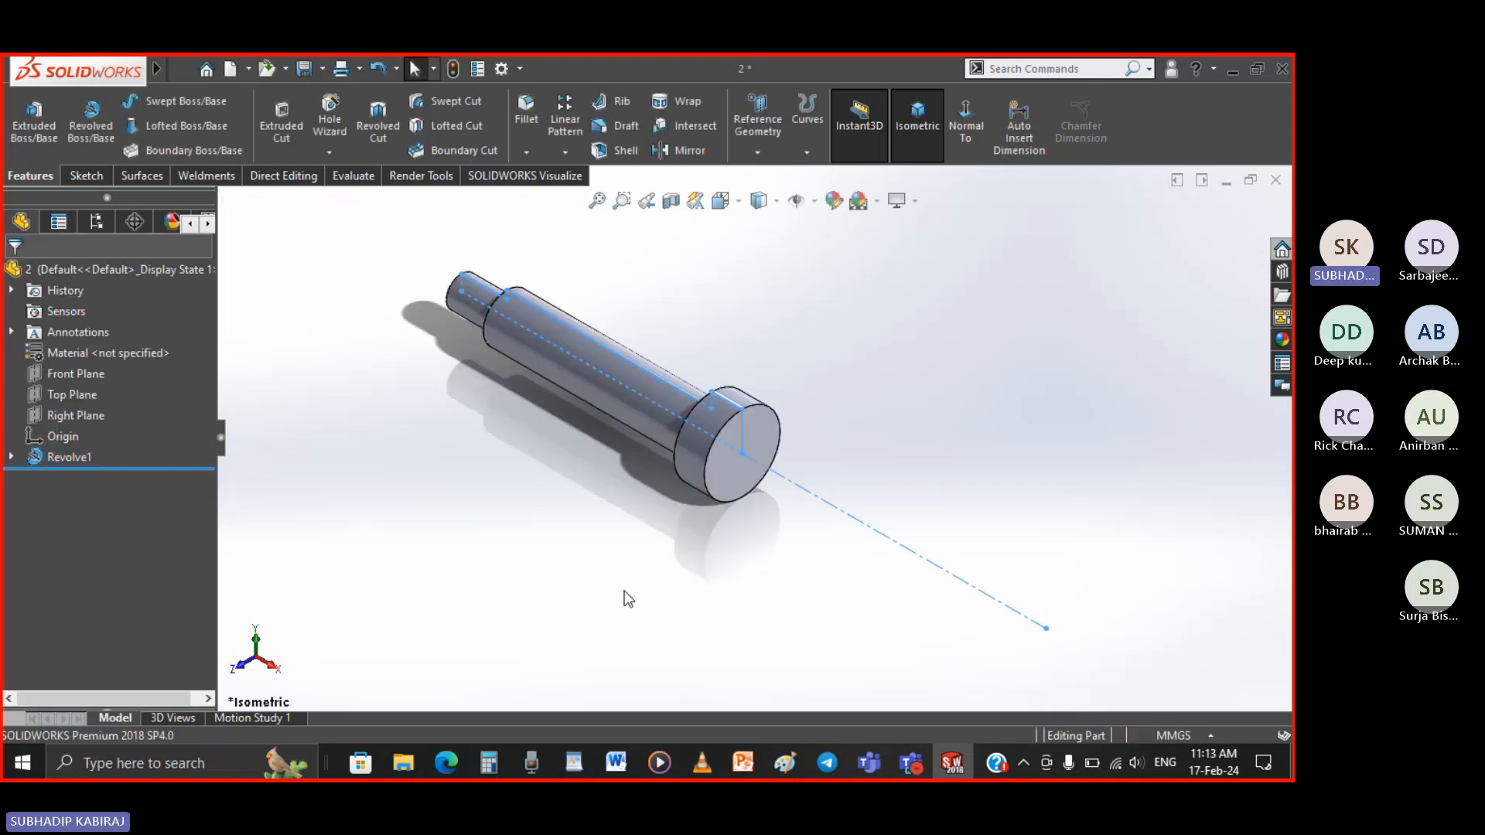
# Look over the revolved shoulder screw and save the part
pyautogui.click(10, 457)
pyautogui.click(10, 457)
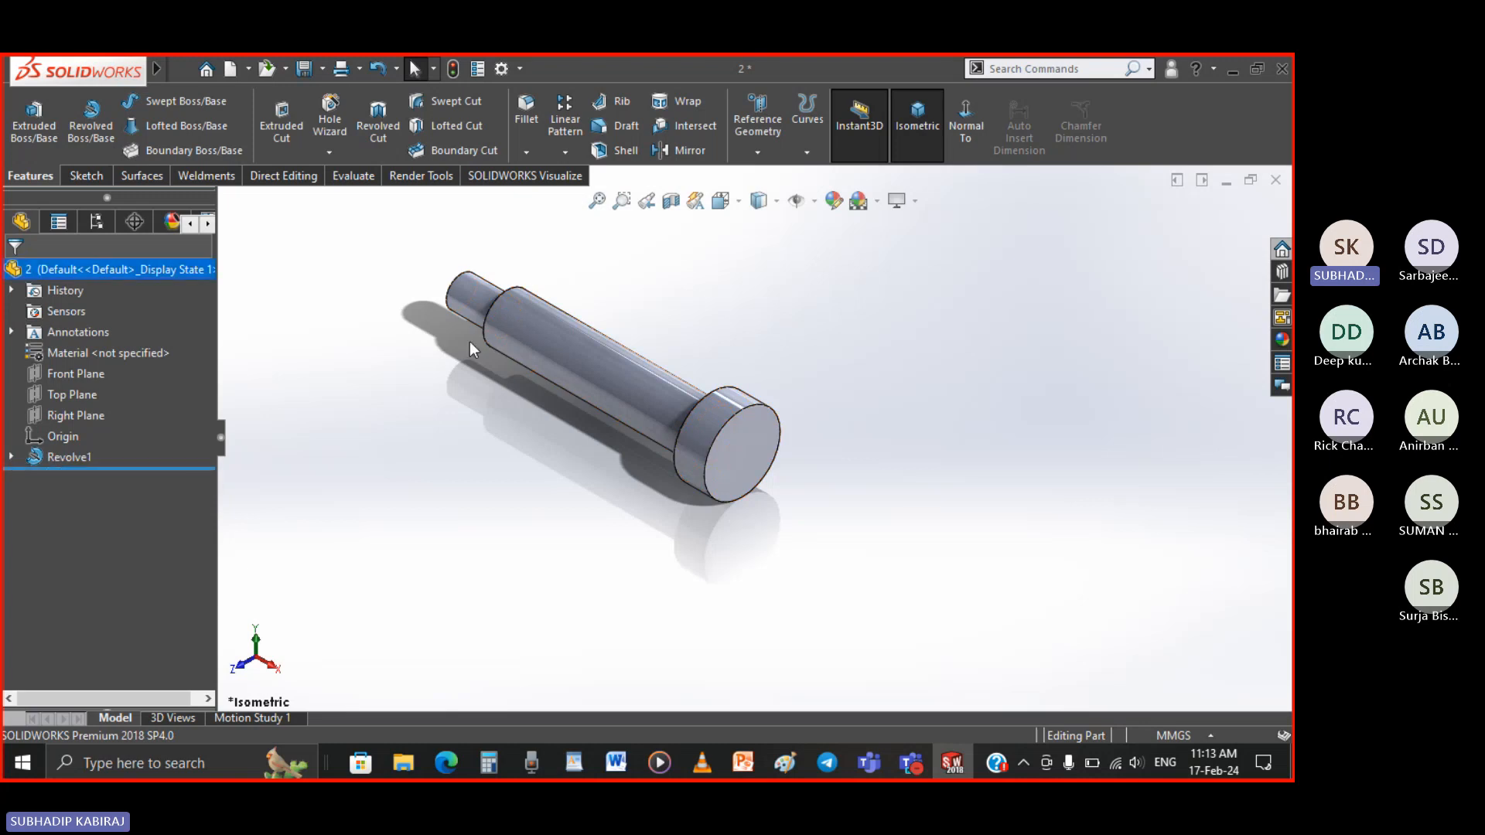
pyautogui.scroll(3, 704, 484)
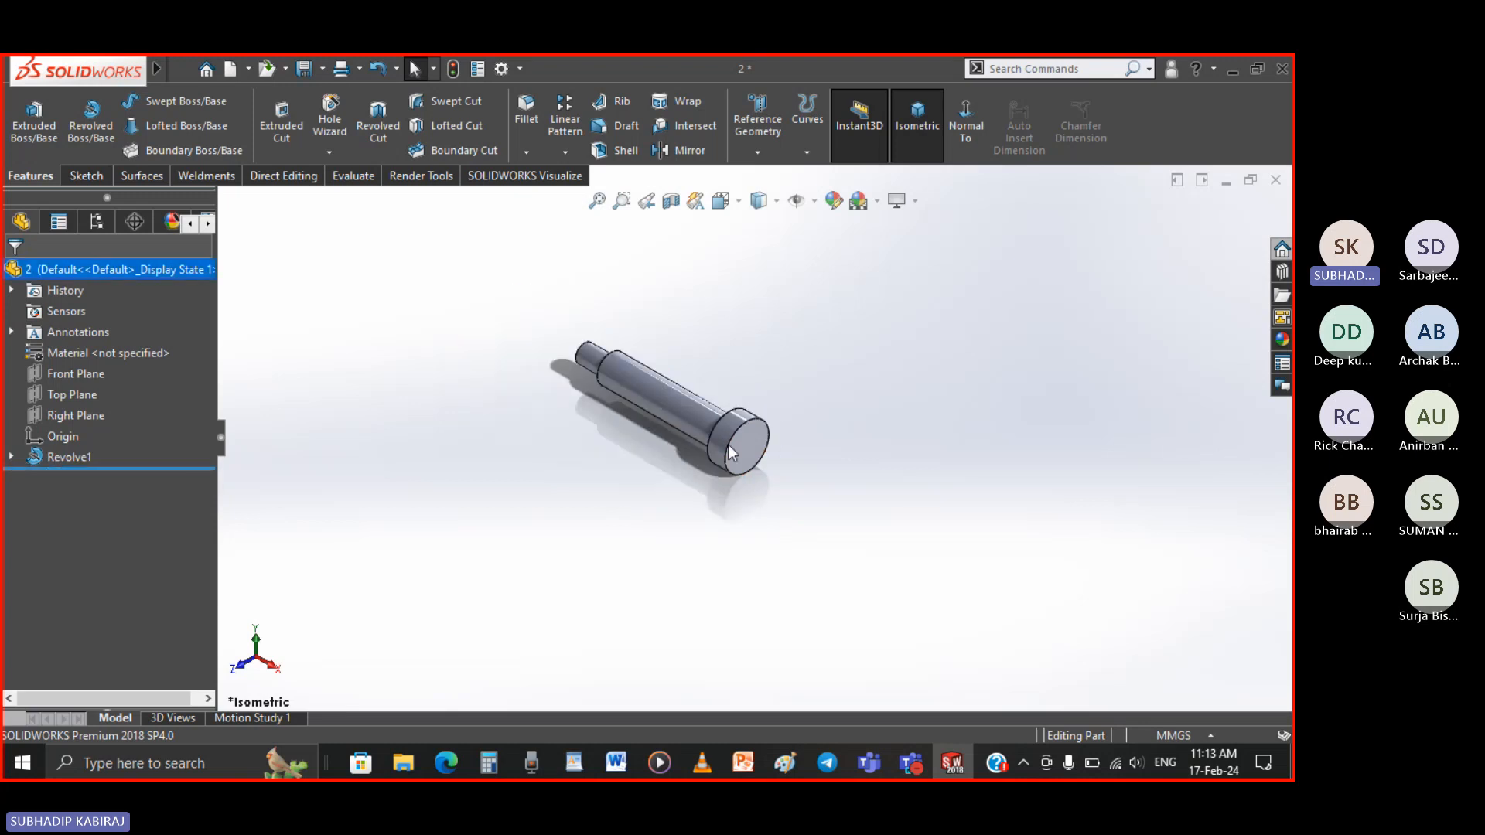
pyautogui.scroll(-3, 753, 433)
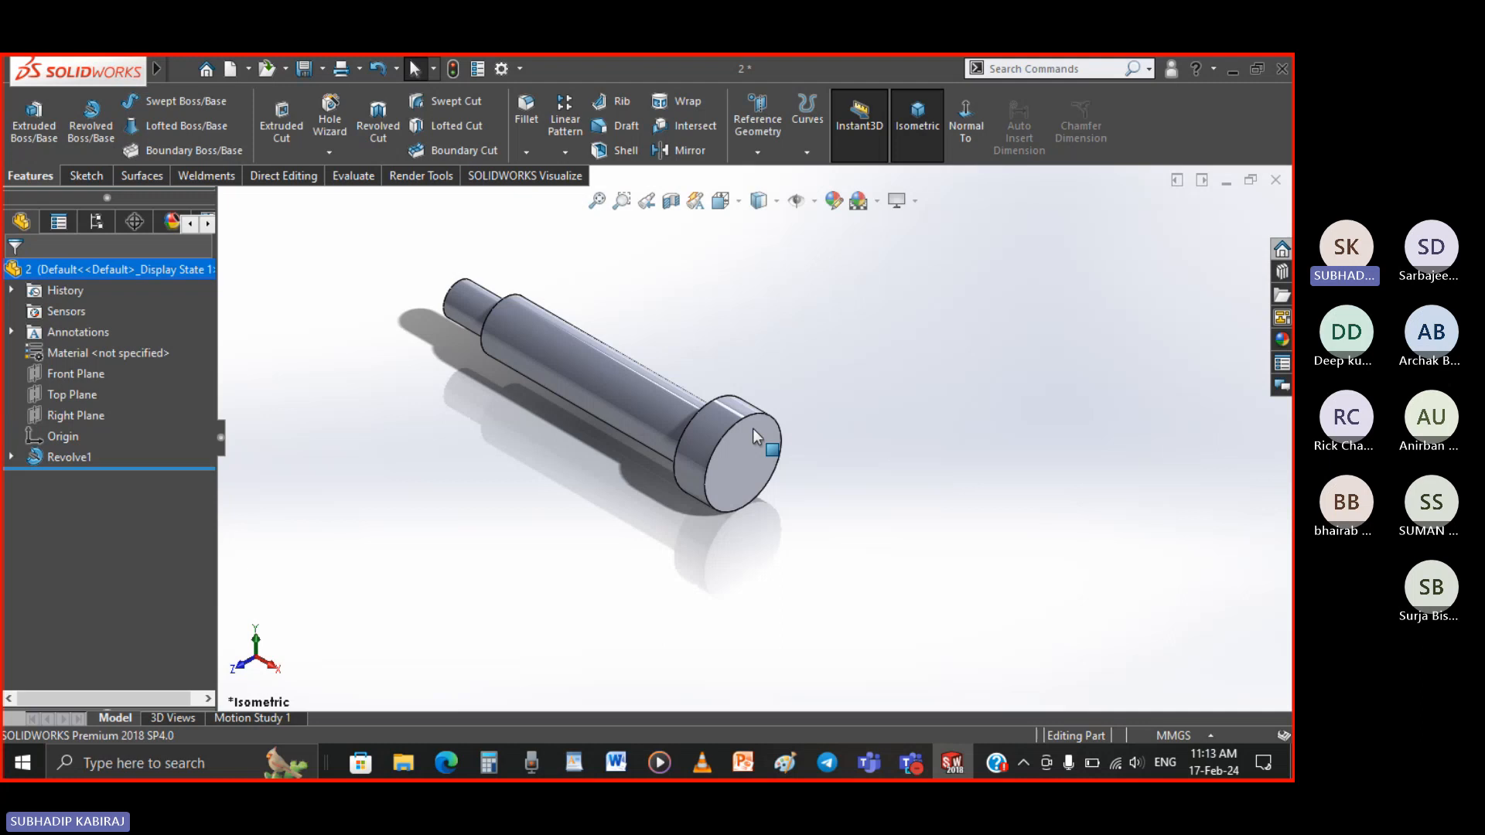
pyautogui.click(301, 72)
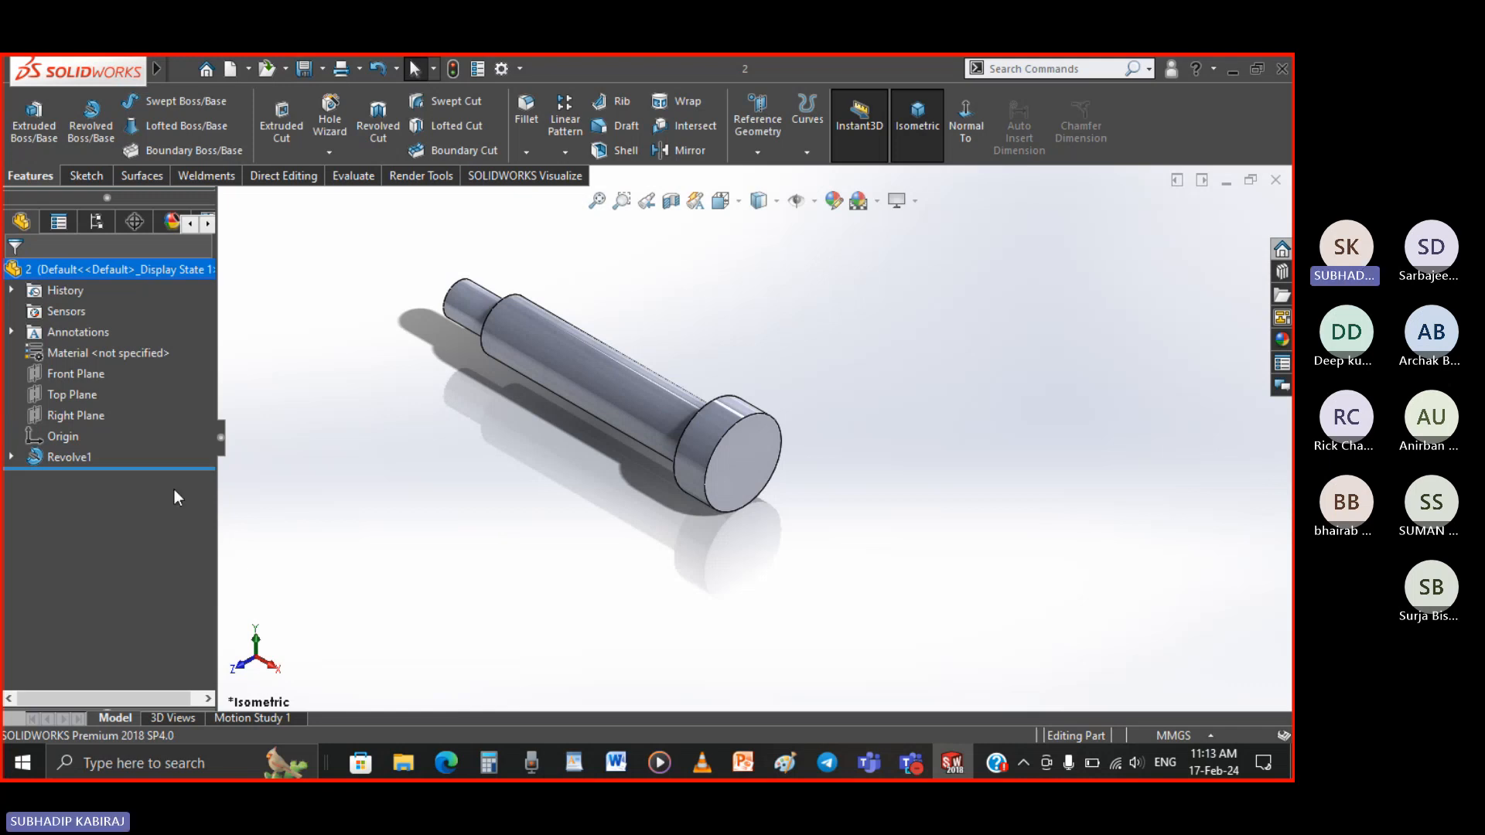
# Edit the revolve's sketch in a view normal to it and delete all its geometry and dimensions
pyautogui.click(12, 457)
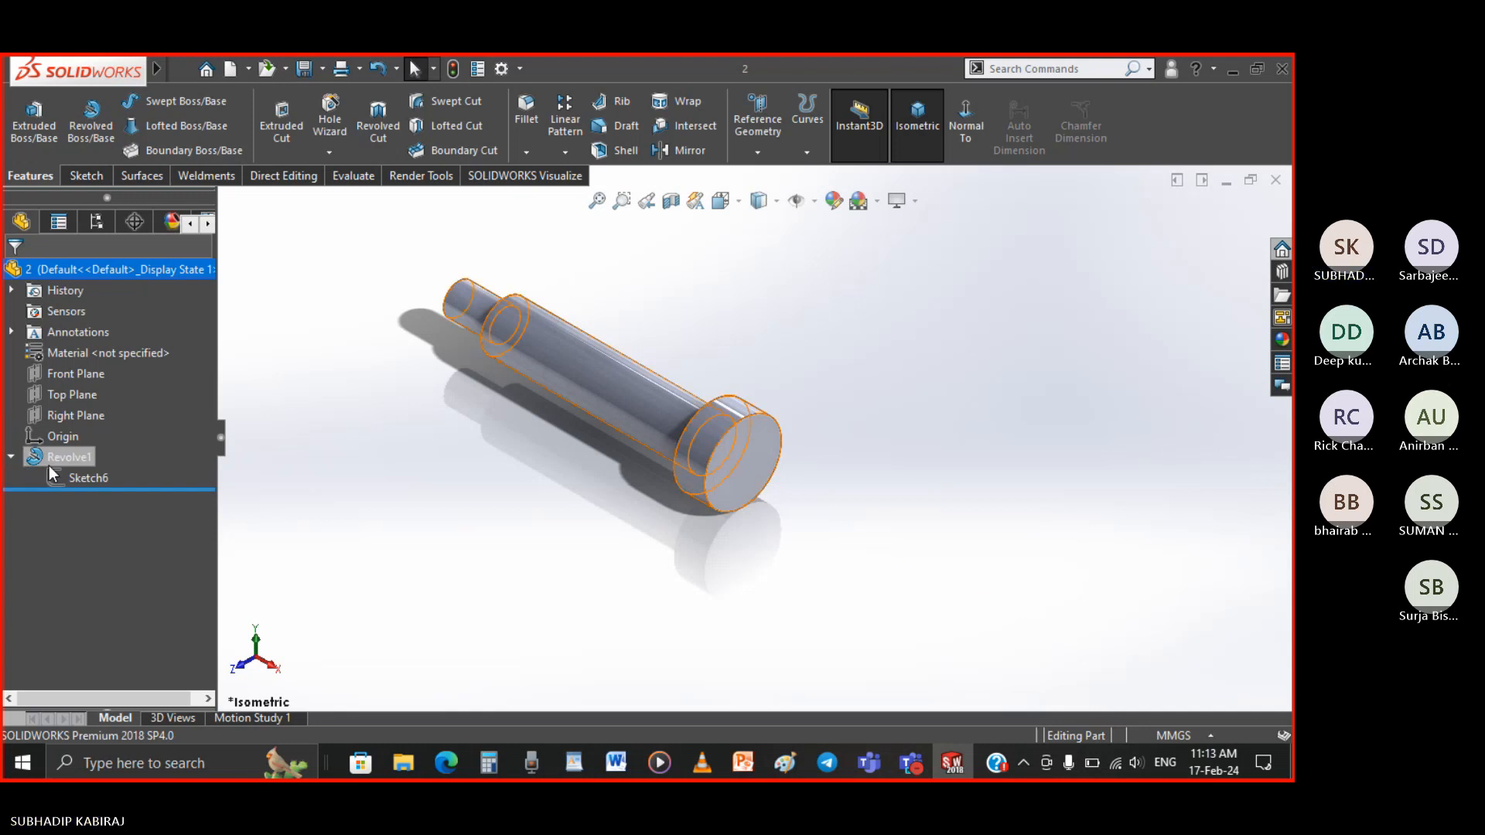
pyautogui.rightClick(74, 477)
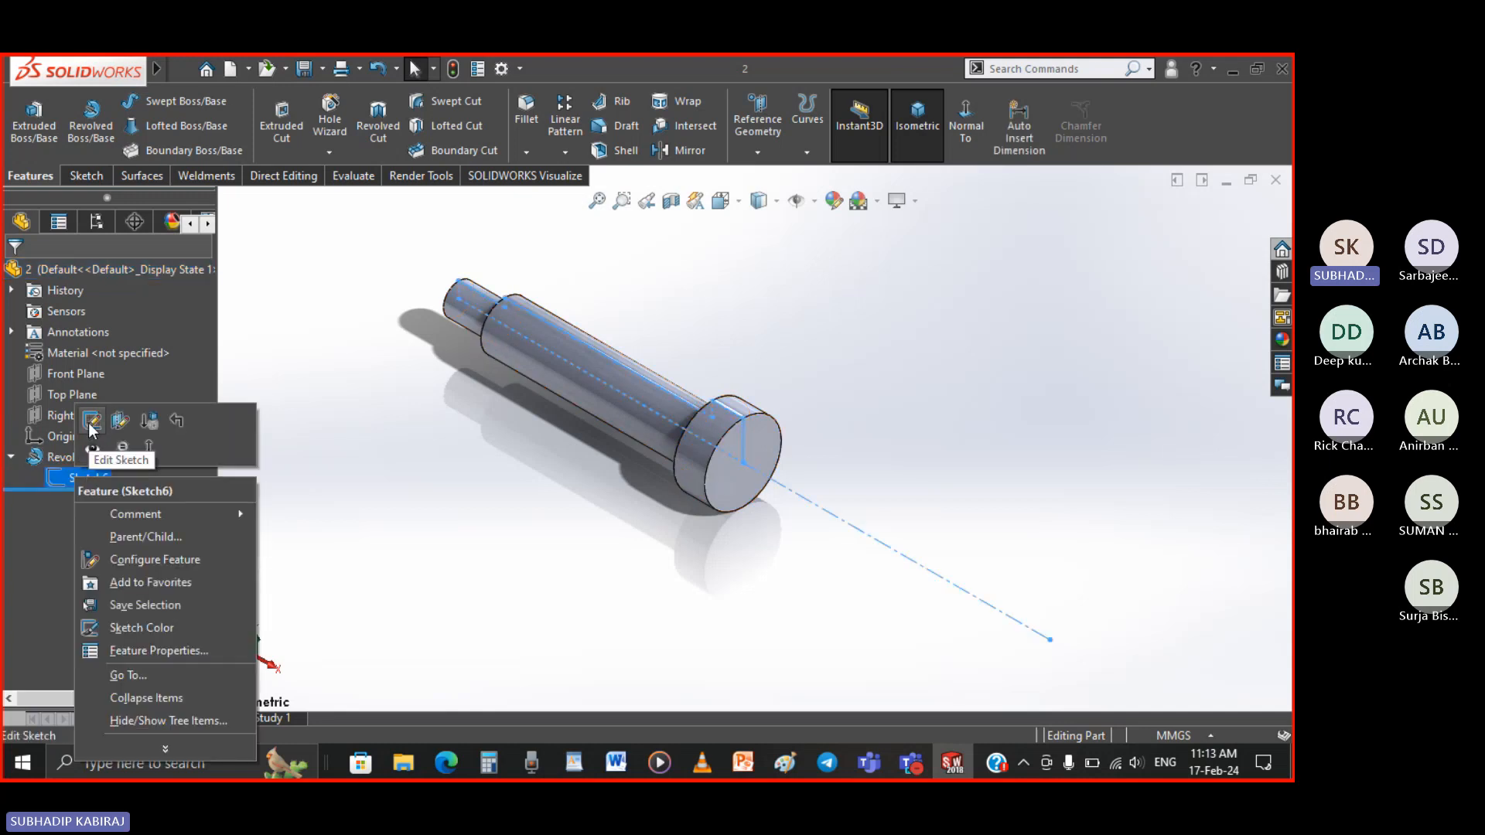
pyautogui.click(89, 422)
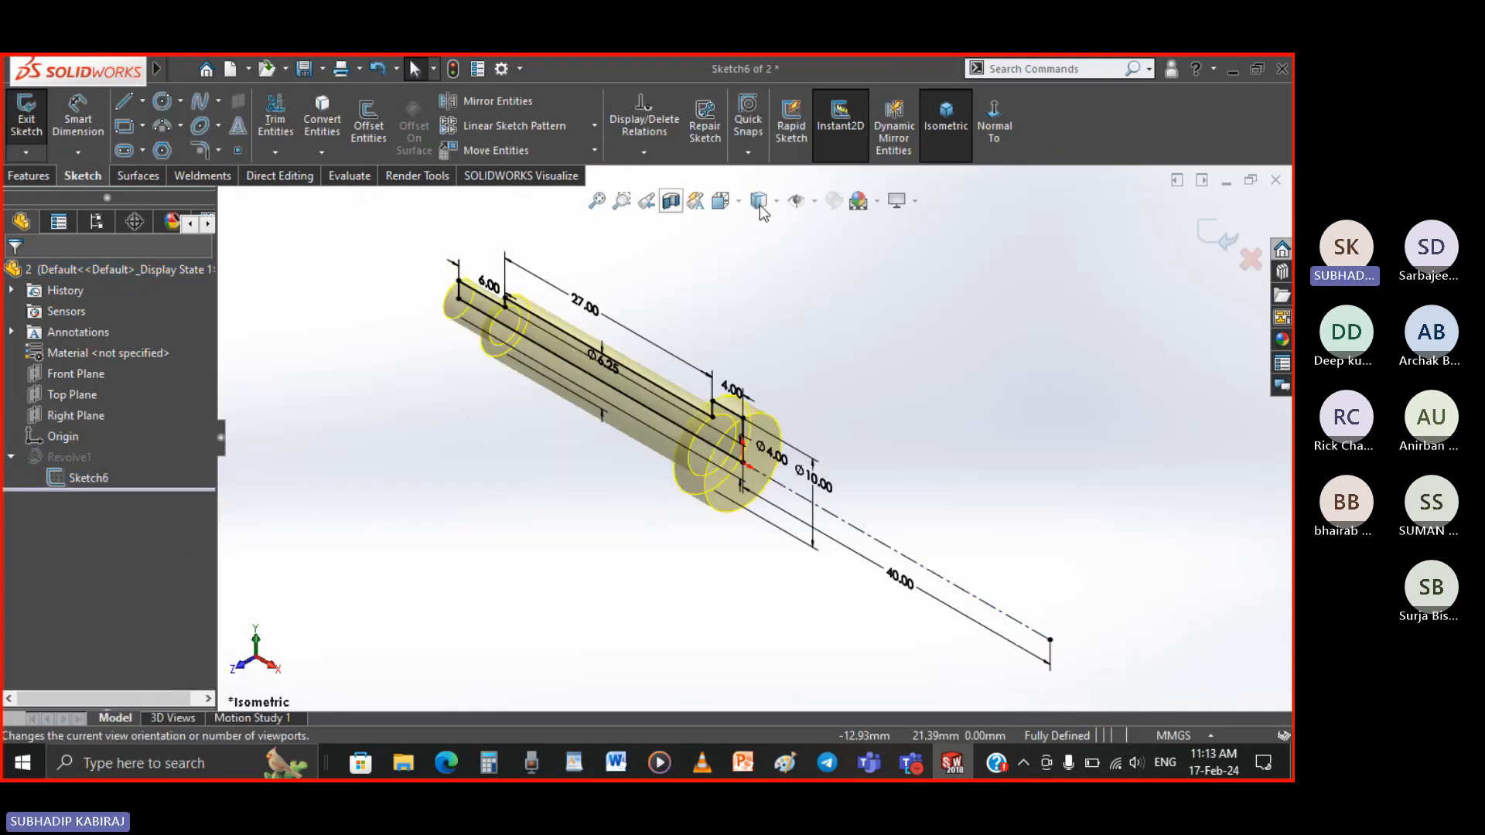
pyautogui.click(993, 133)
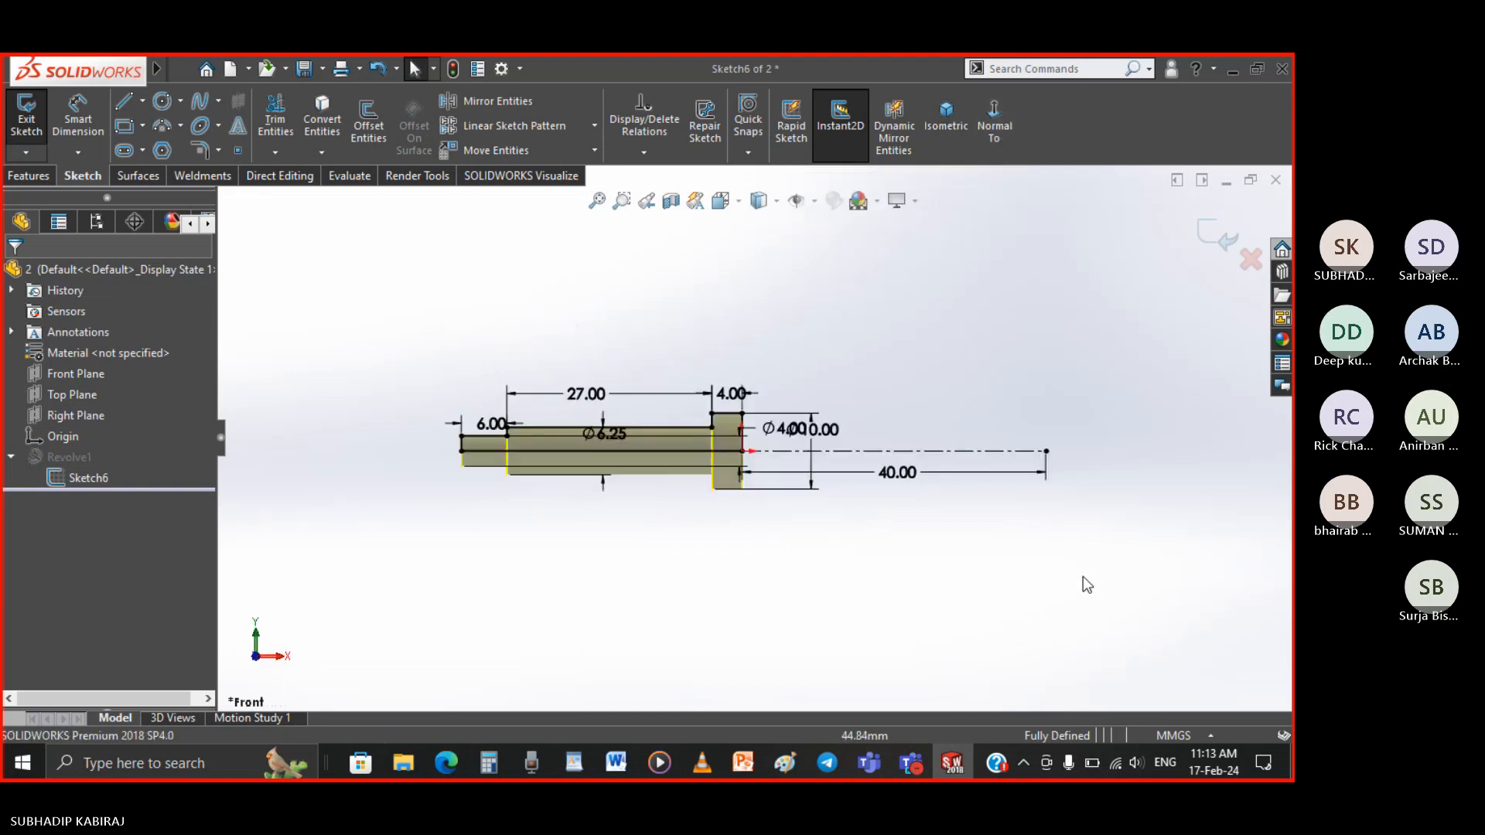
pyautogui.moveTo(1083, 578); pyautogui.dragTo(376, 321)
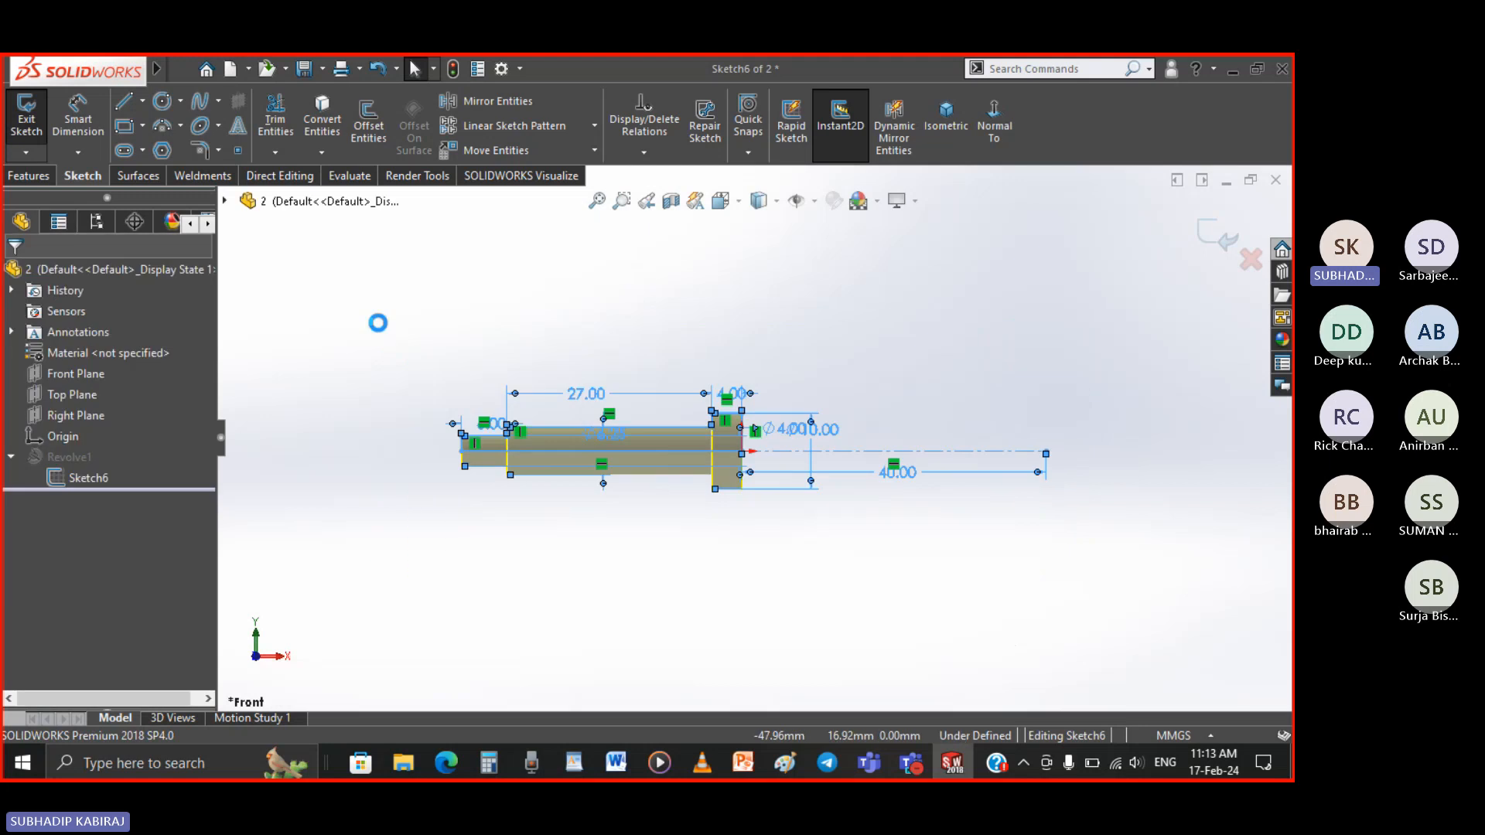
pyautogui.press('Delete')
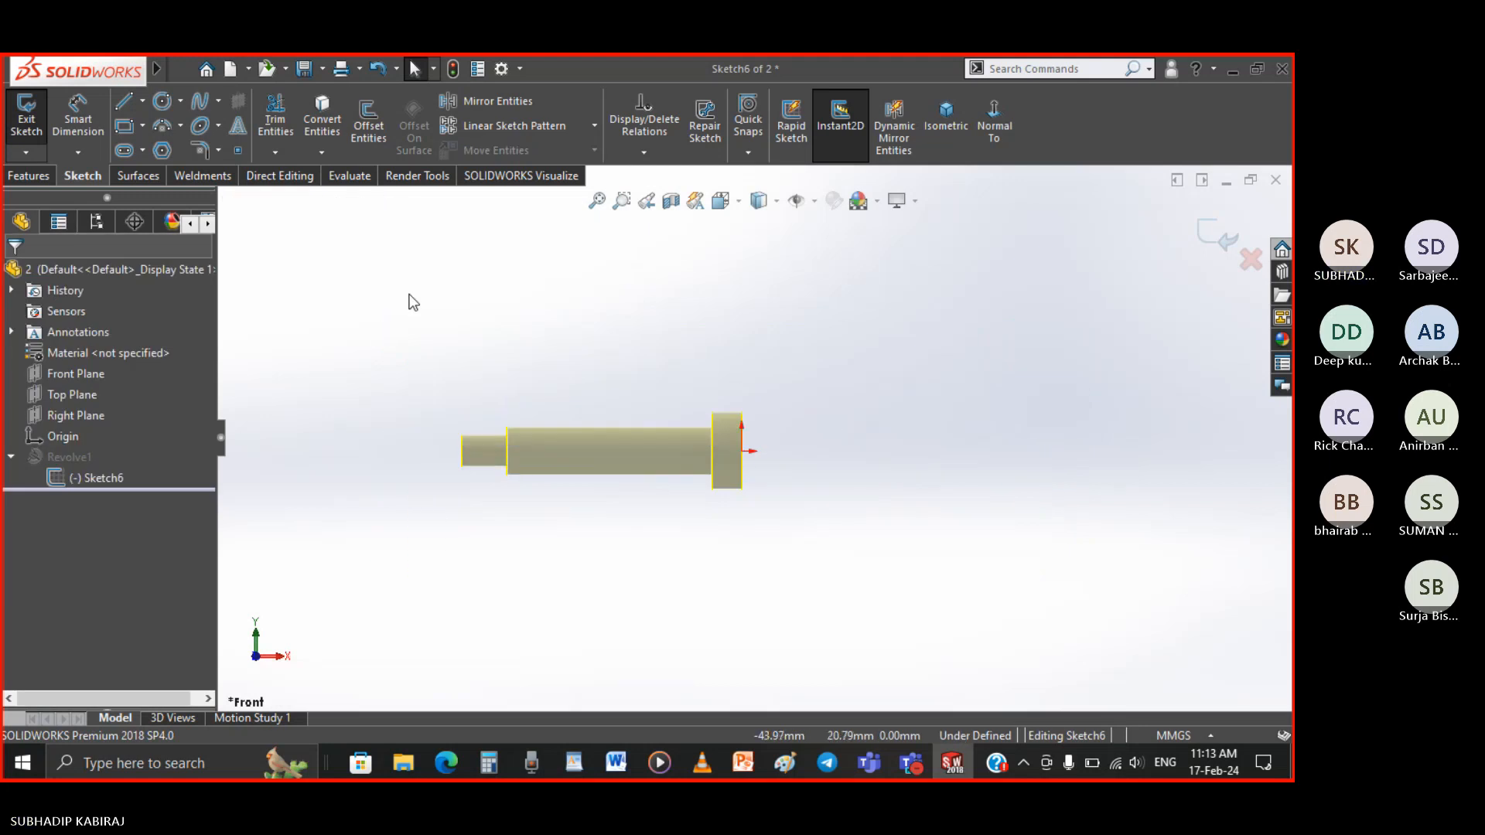
# Switch to File Explorer and open the Sample 3D folder inside the Internship folder
pyautogui.click(403, 766)
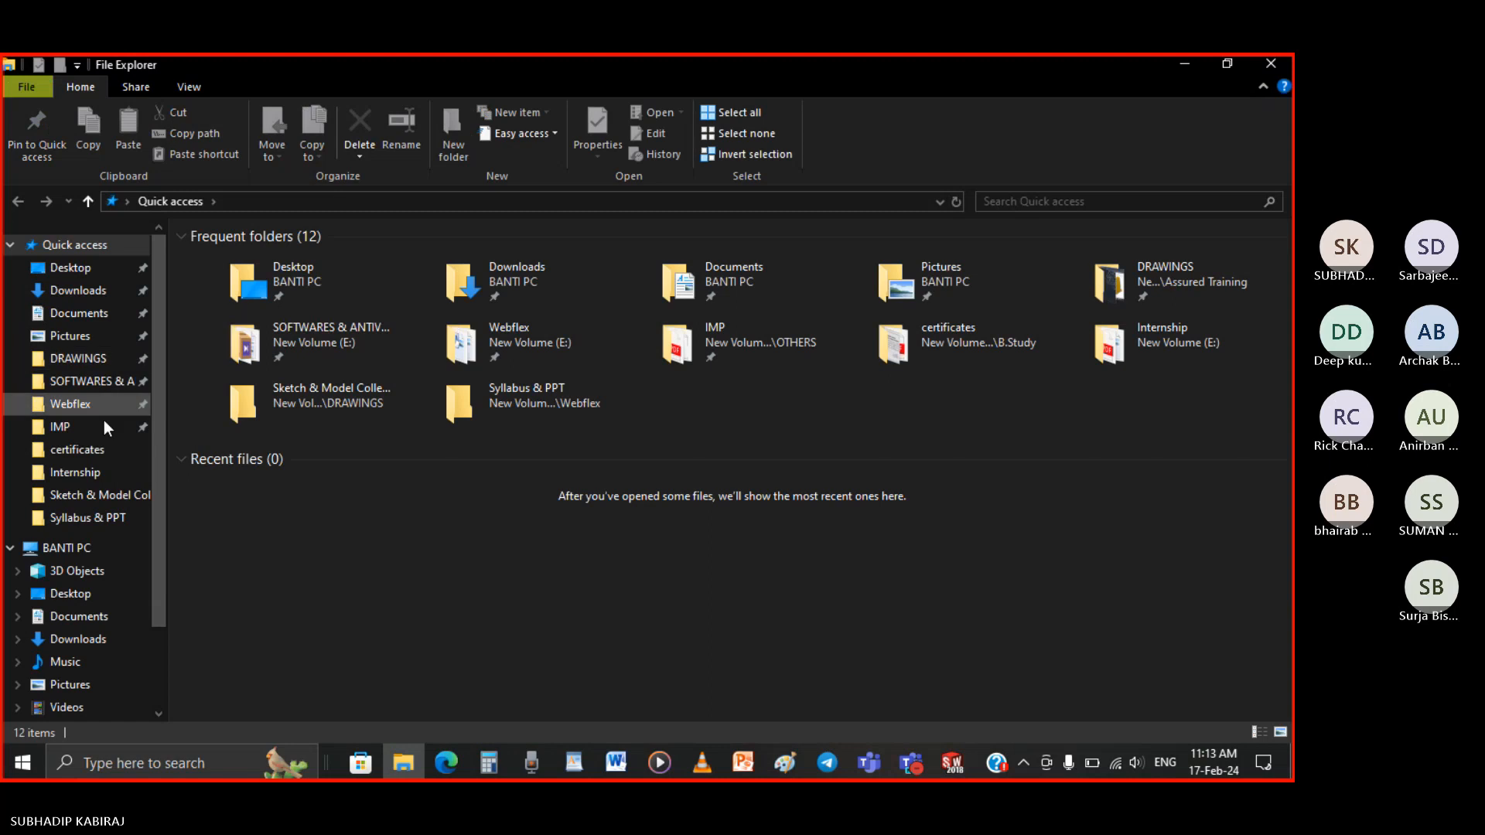
pyautogui.click(101, 473)
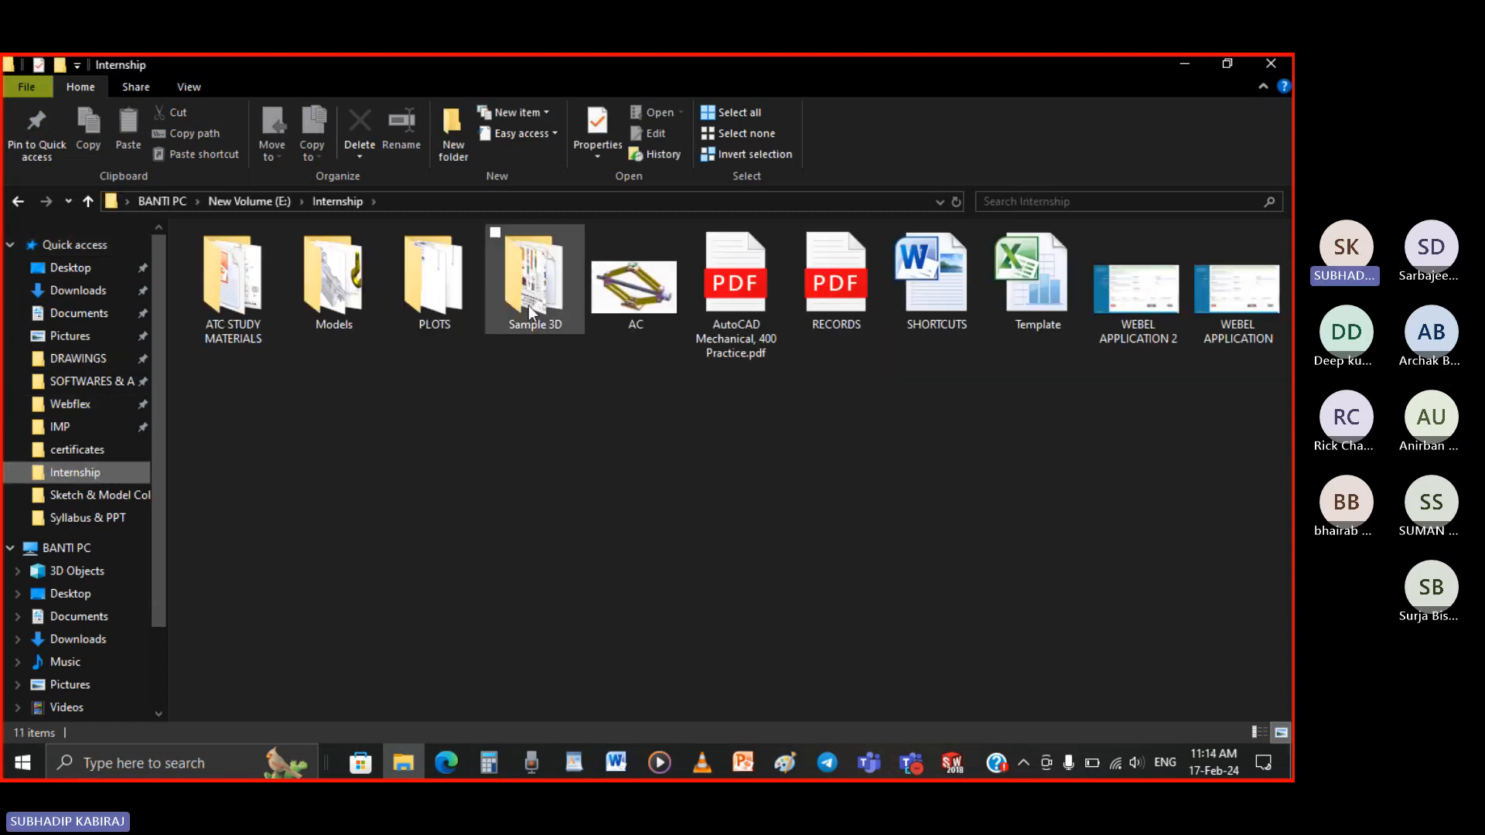
pyautogui.doubleClick(528, 305)
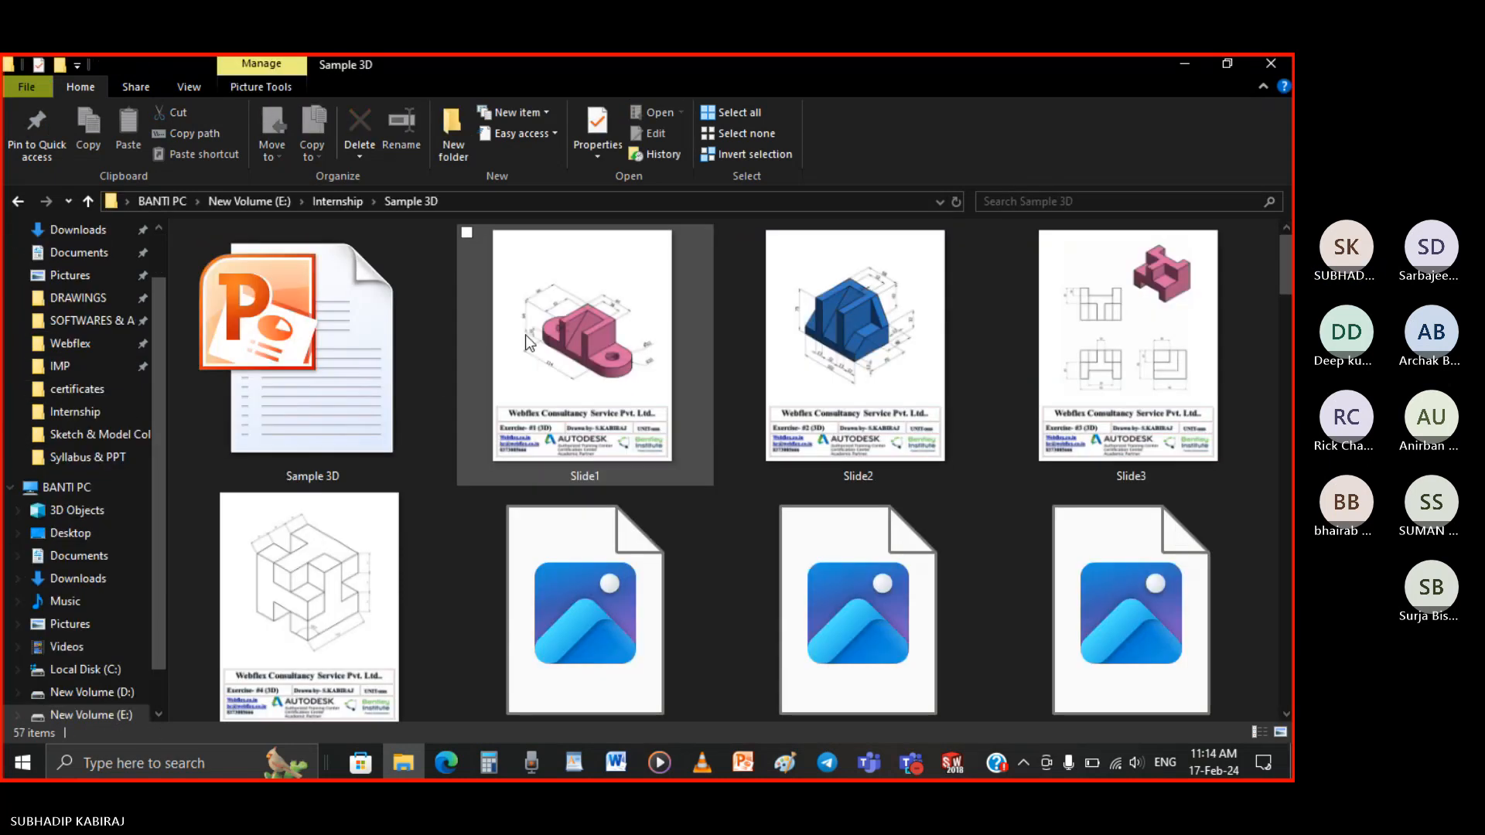
# Find and open the pin drawing Slide49.JPG from the Sample 3D folder, enlarge it to read its dimensions, and return to SOLIDWORKS
pyautogui.scroll(-10, 554, 442)
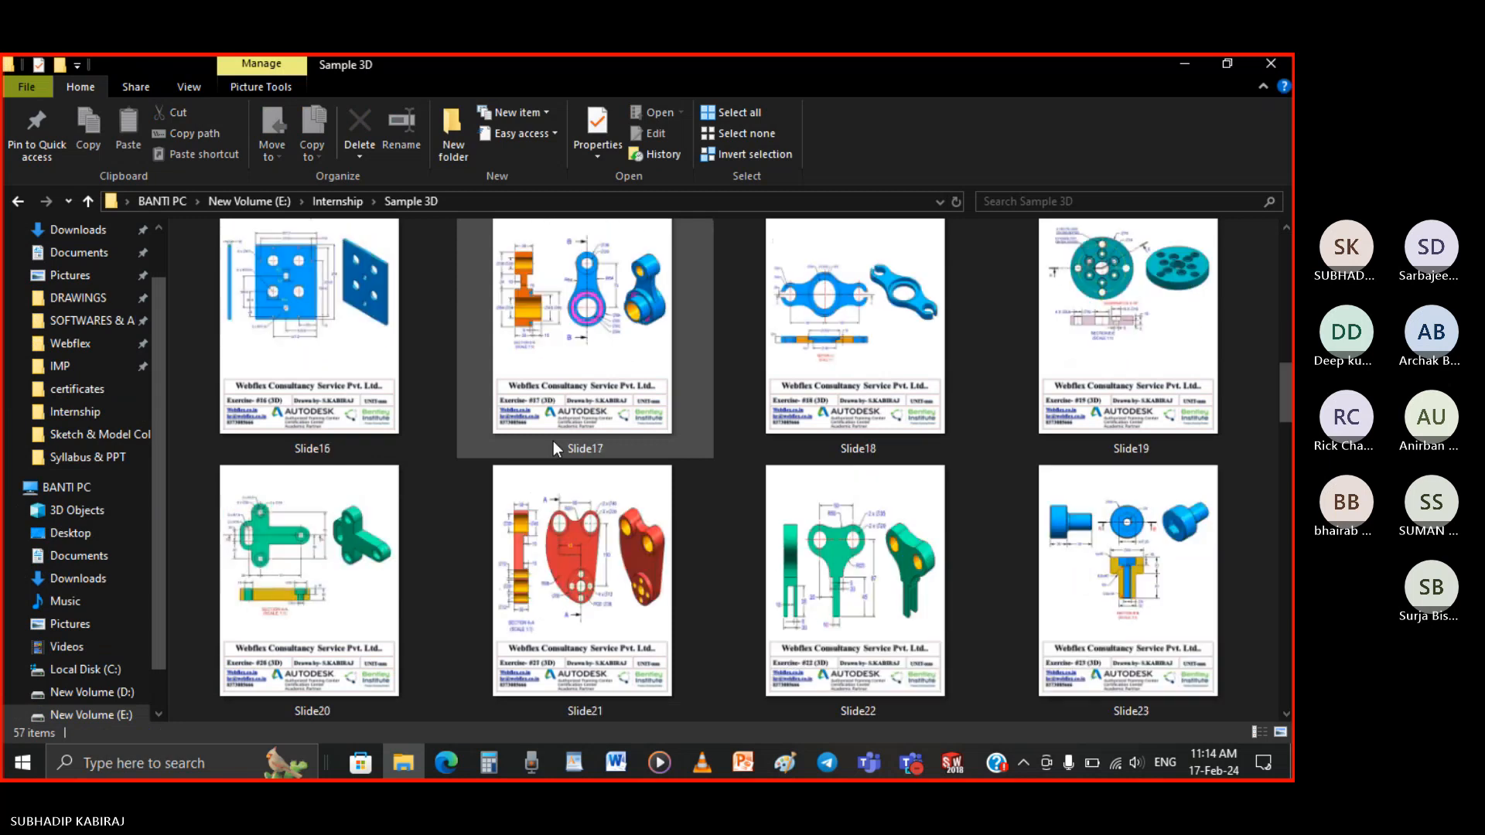
pyautogui.scroll(-3, 553, 443)
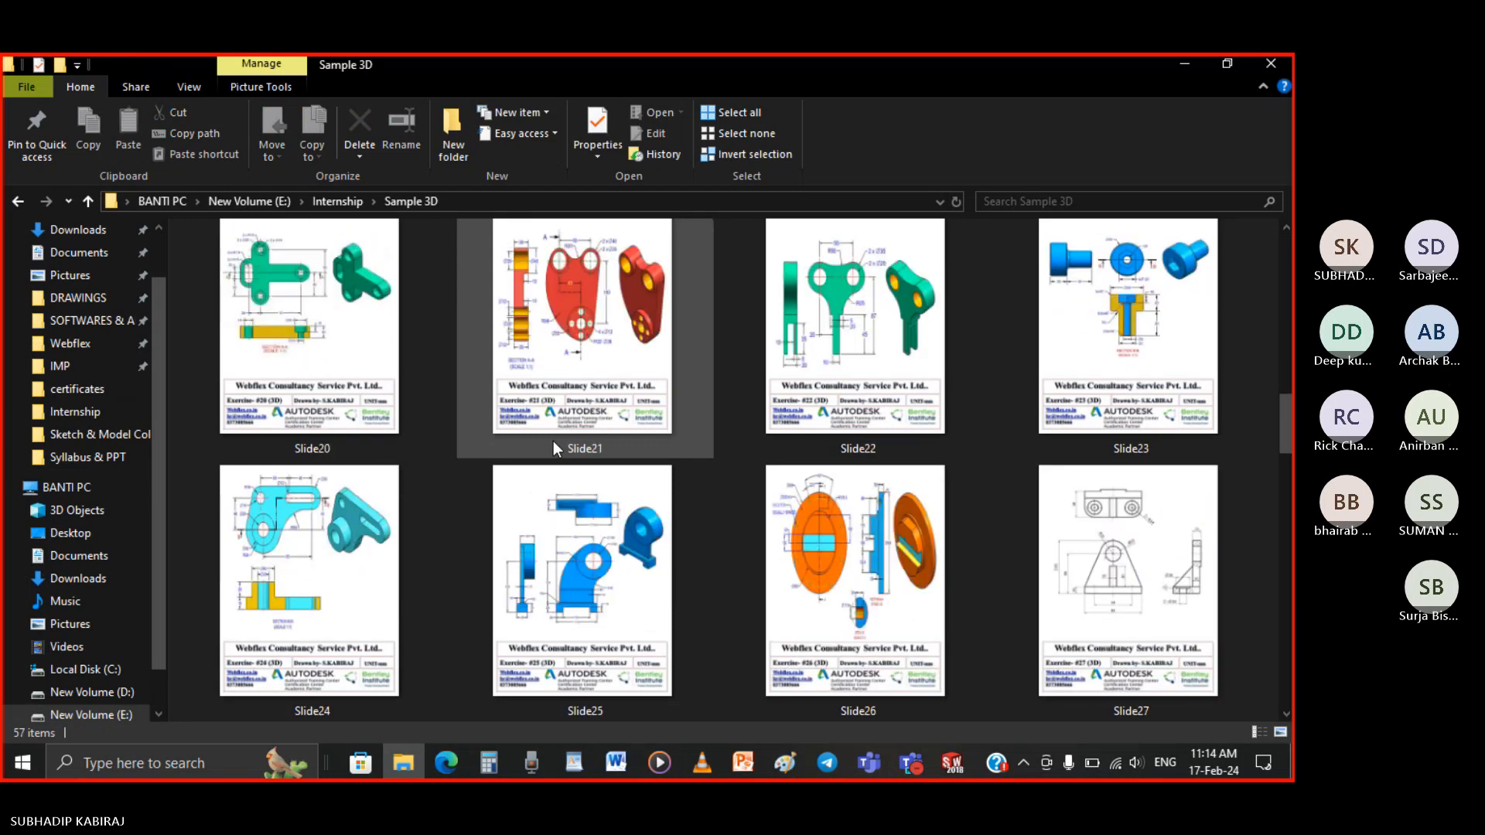
pyautogui.scroll(-3, 553, 449)
pyautogui.scroll(-3, 554, 449)
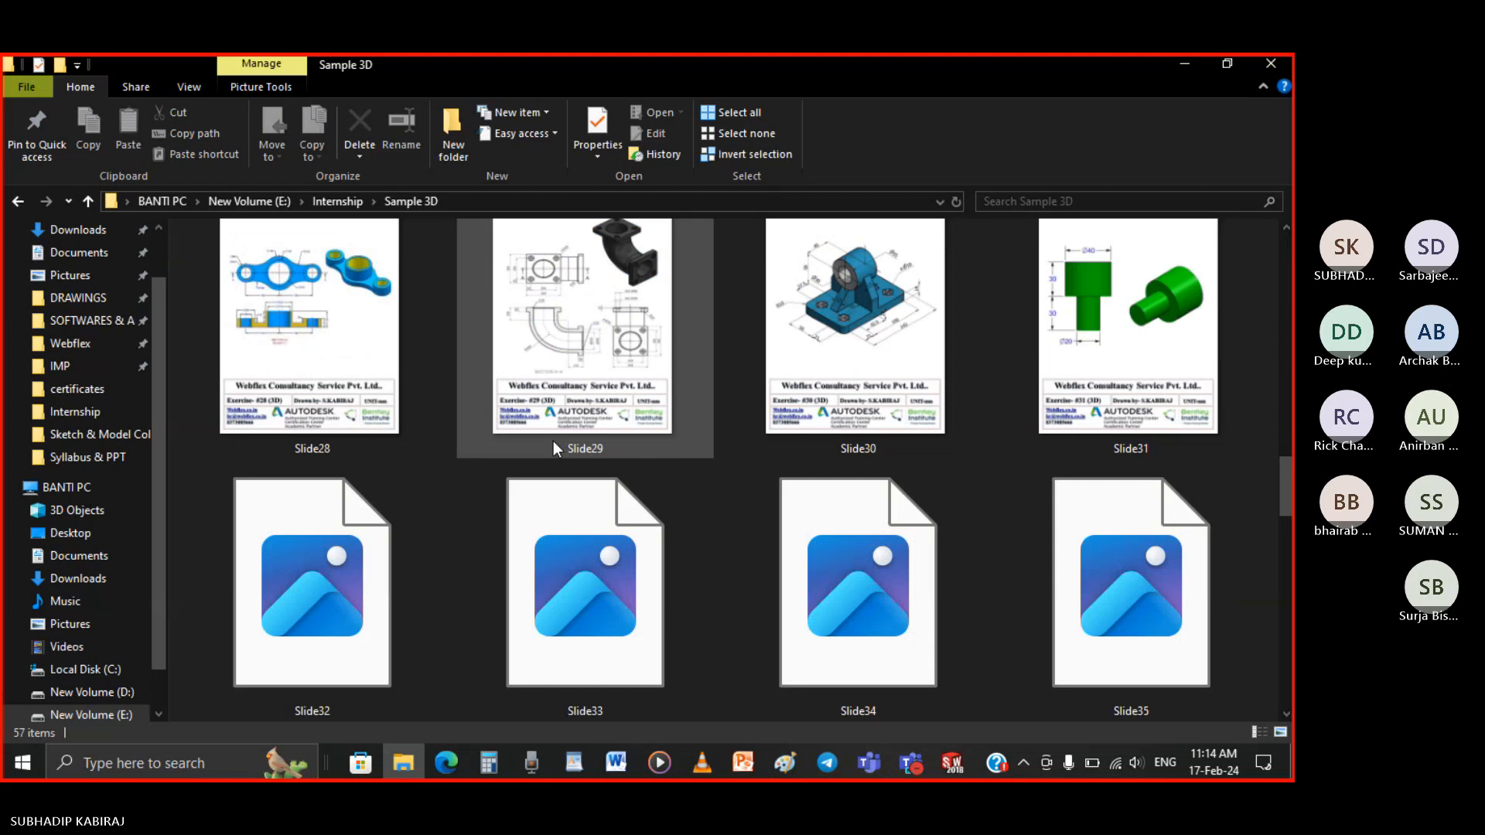
pyautogui.scroll(-12, 554, 449)
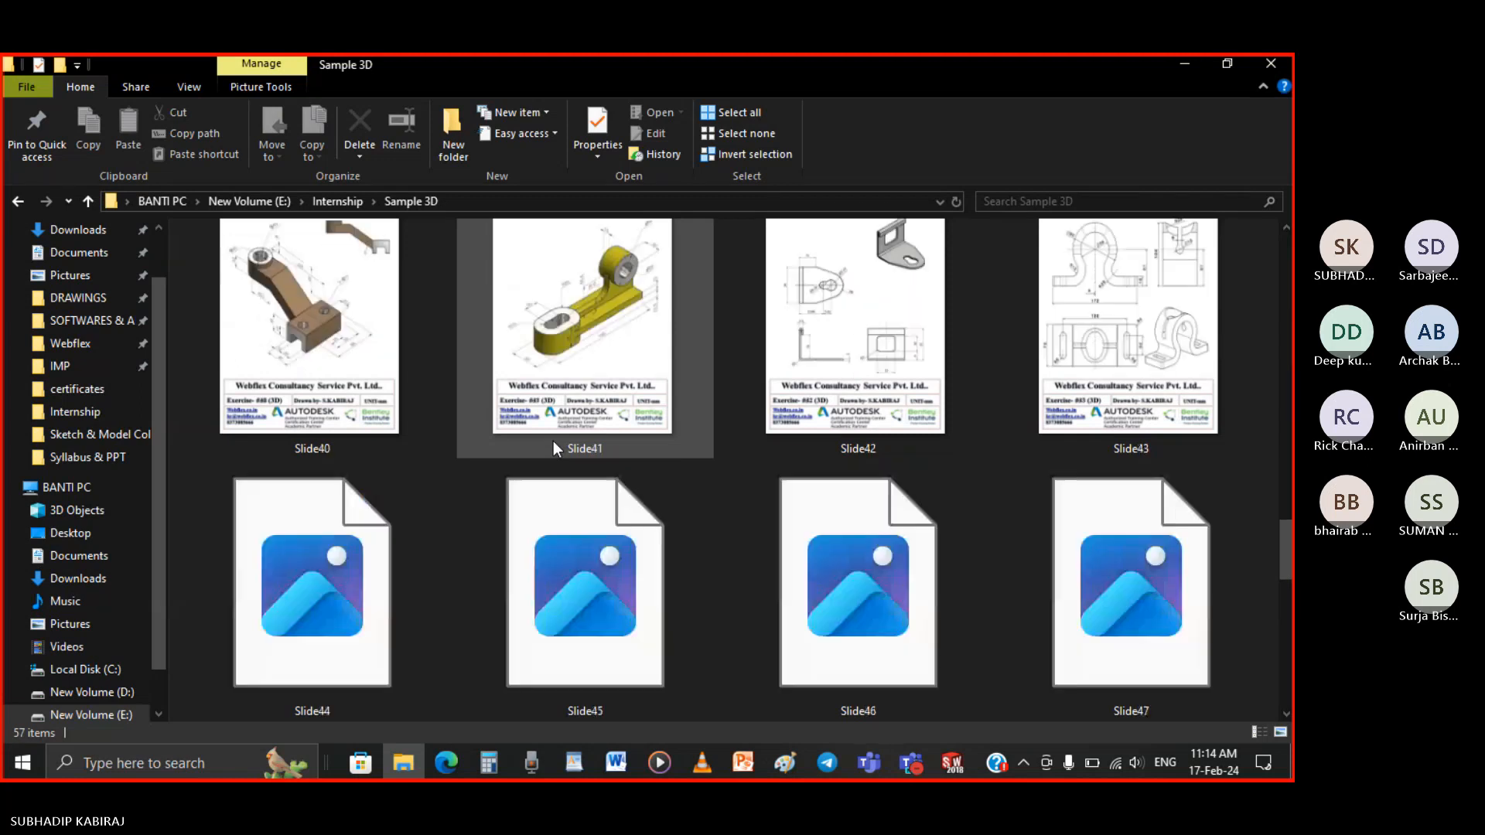
pyautogui.click(561, 600)
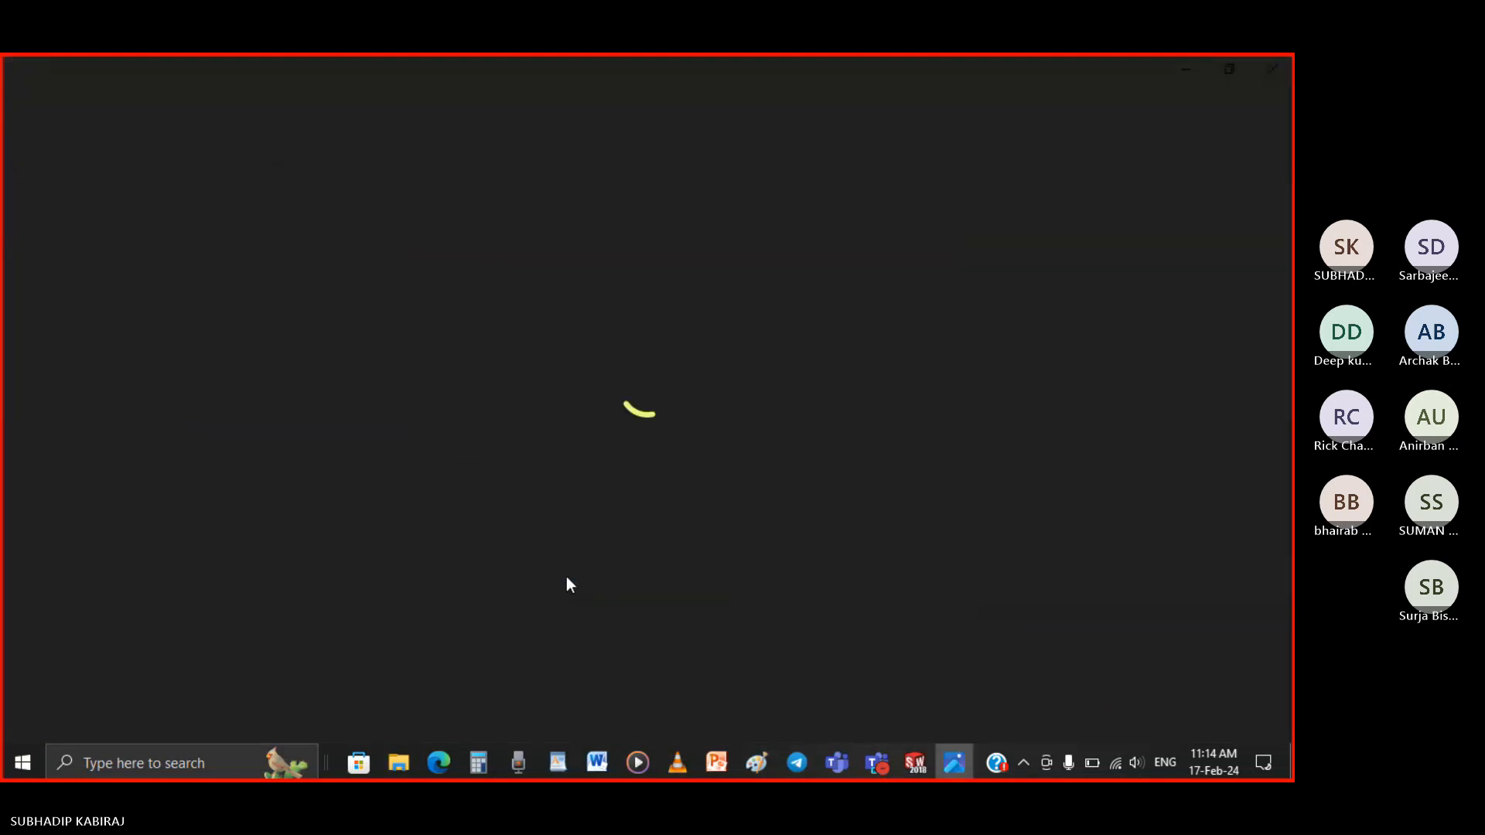
pyautogui.scroll(4, 682, 292)
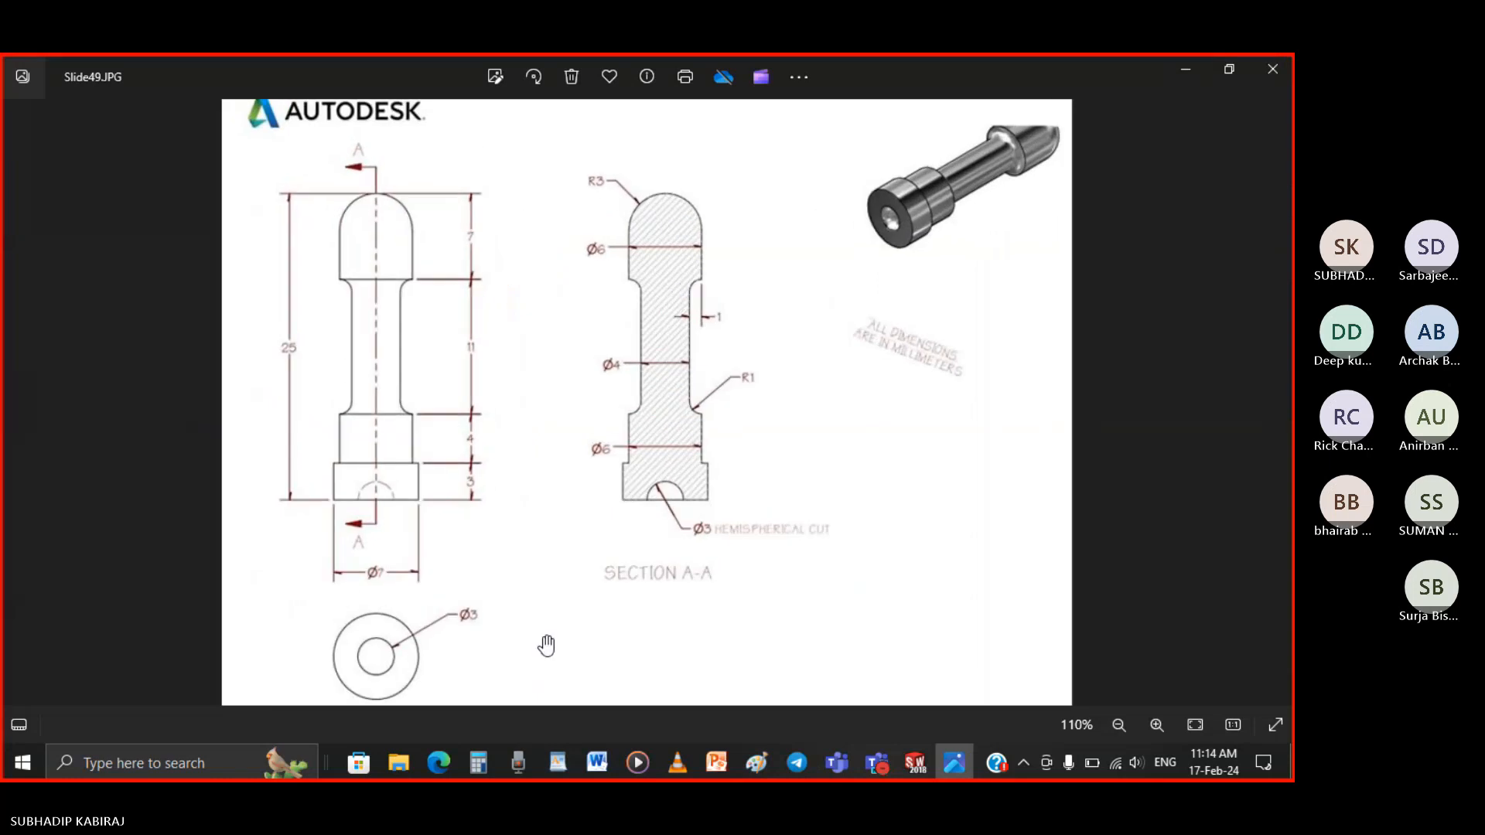
pyautogui.scroll(1, 537, 652)
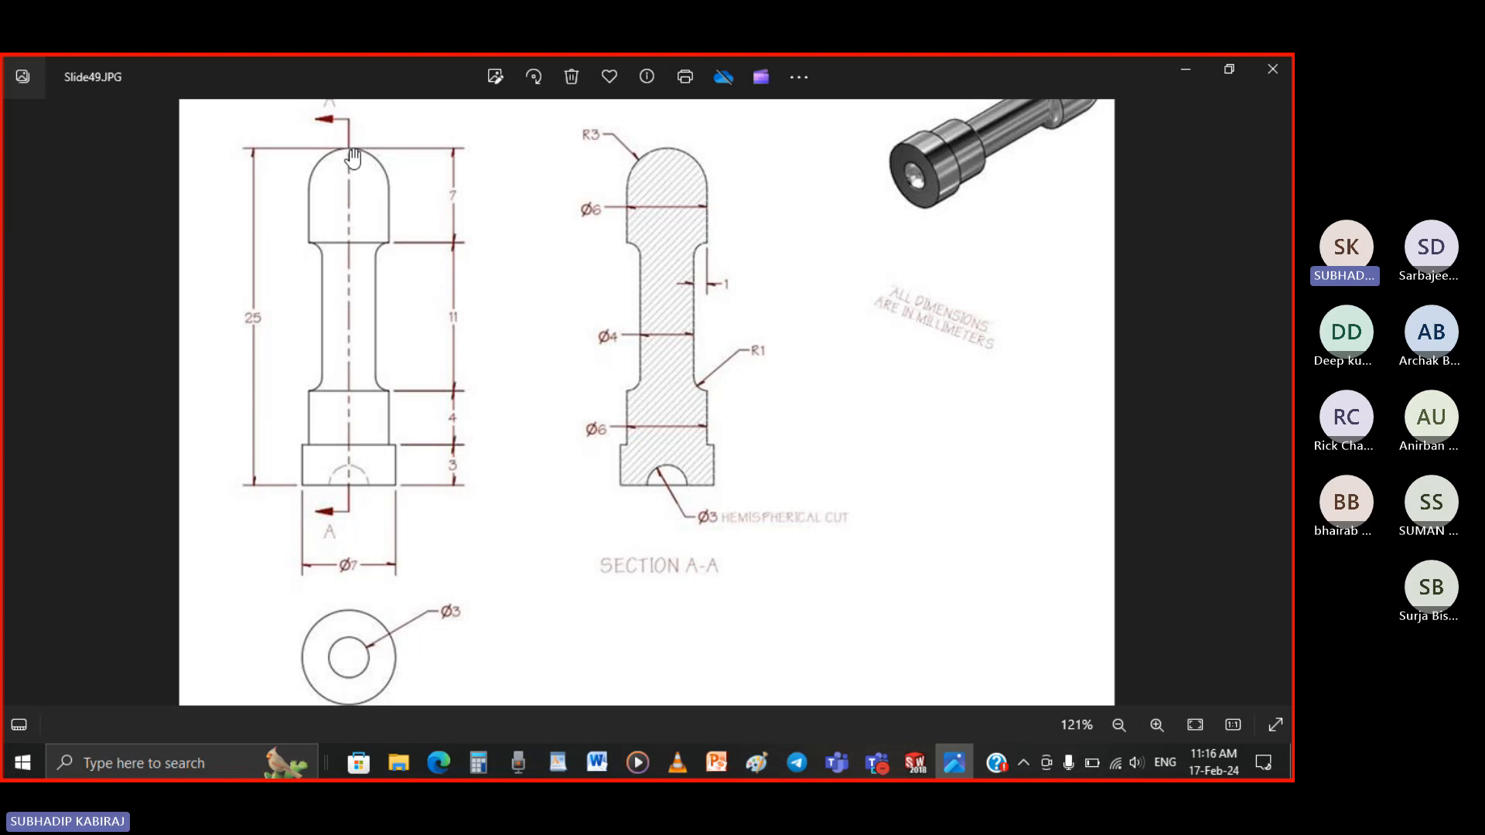
pyautogui.click(910, 764)
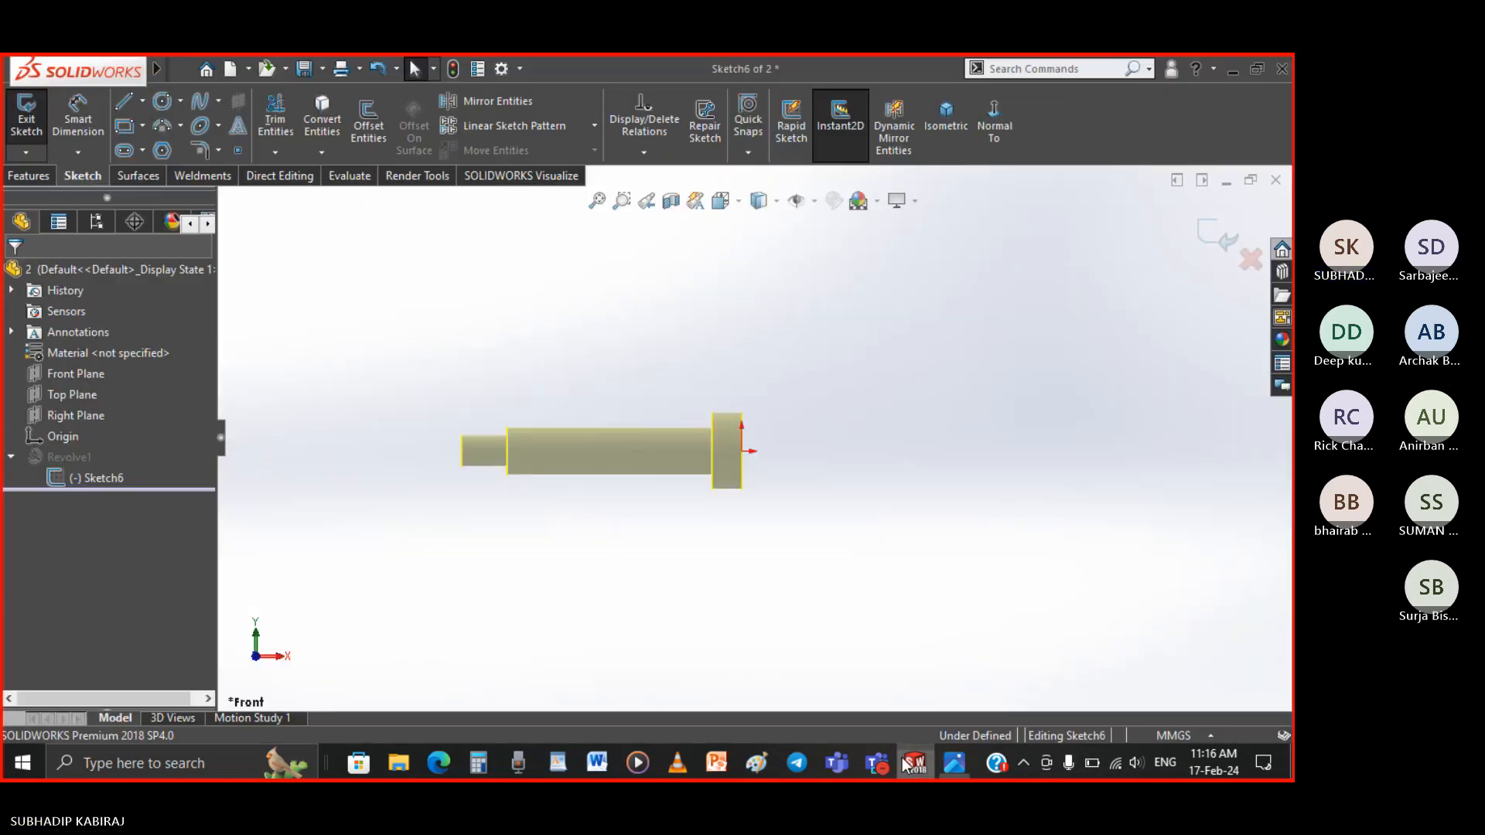
pyautogui.click(122, 103)
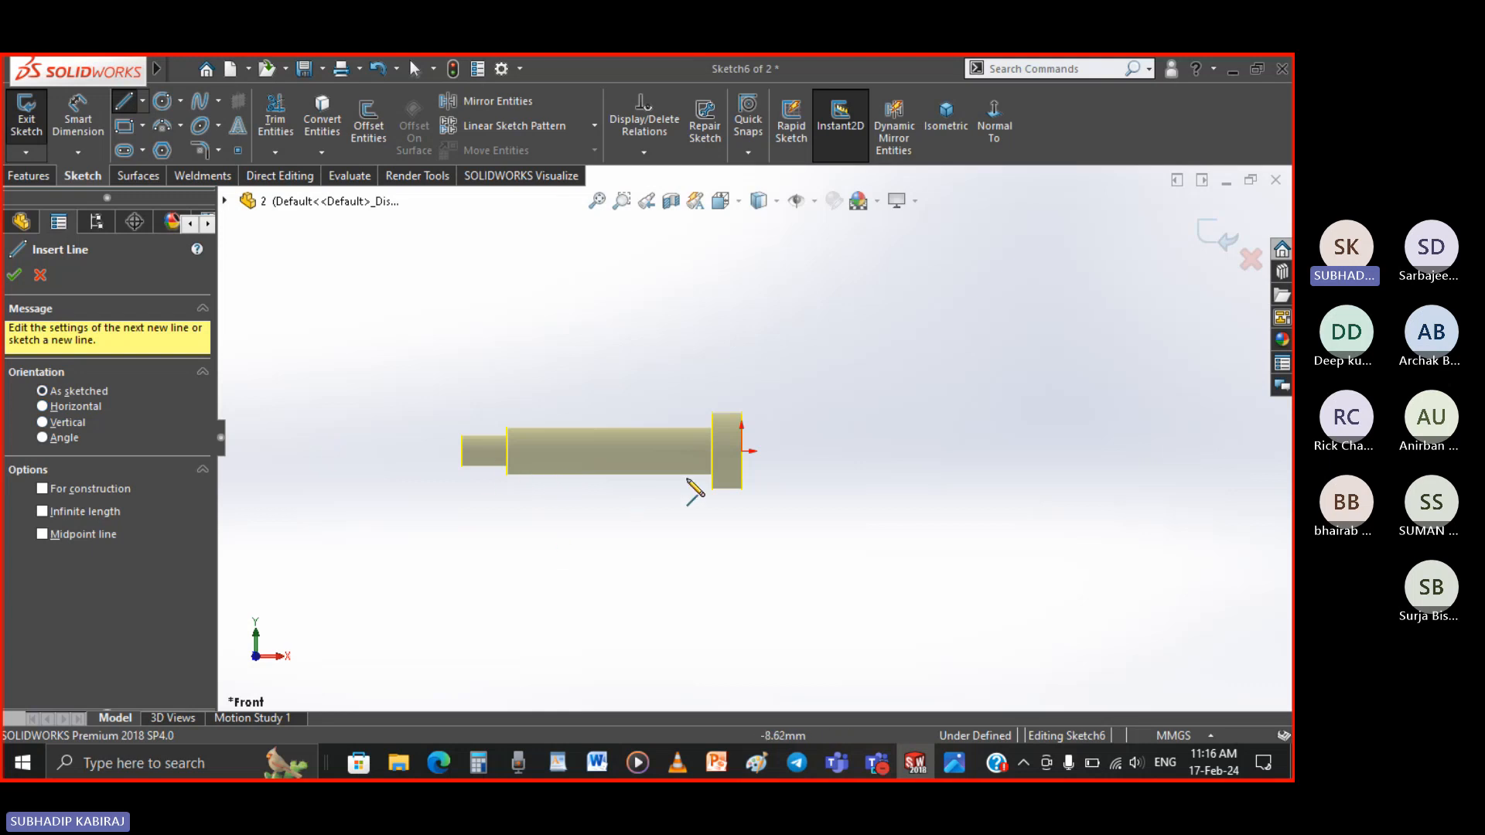
pyautogui.click(741, 451)
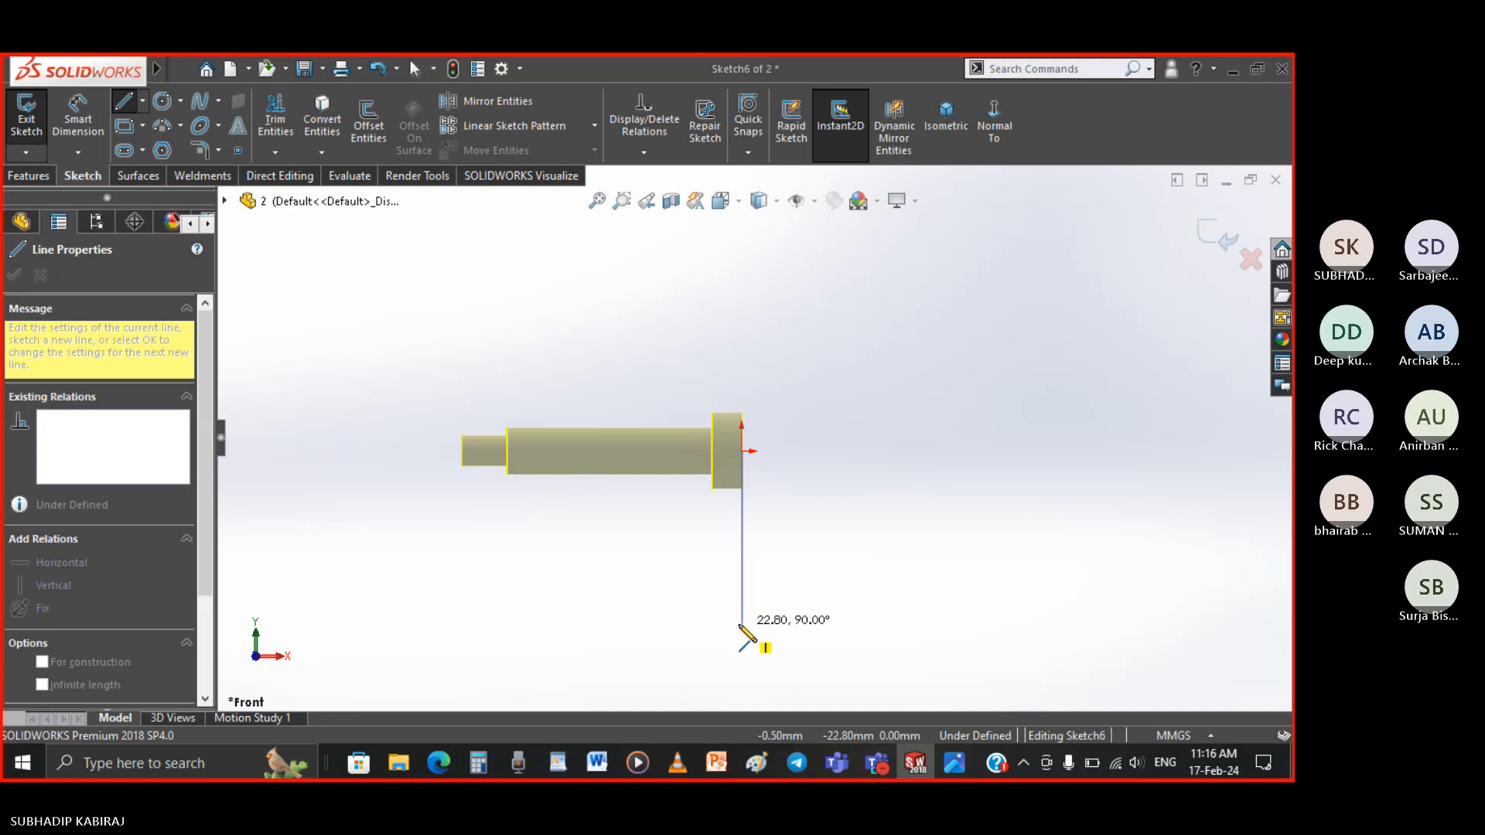
pyautogui.press('Escape')
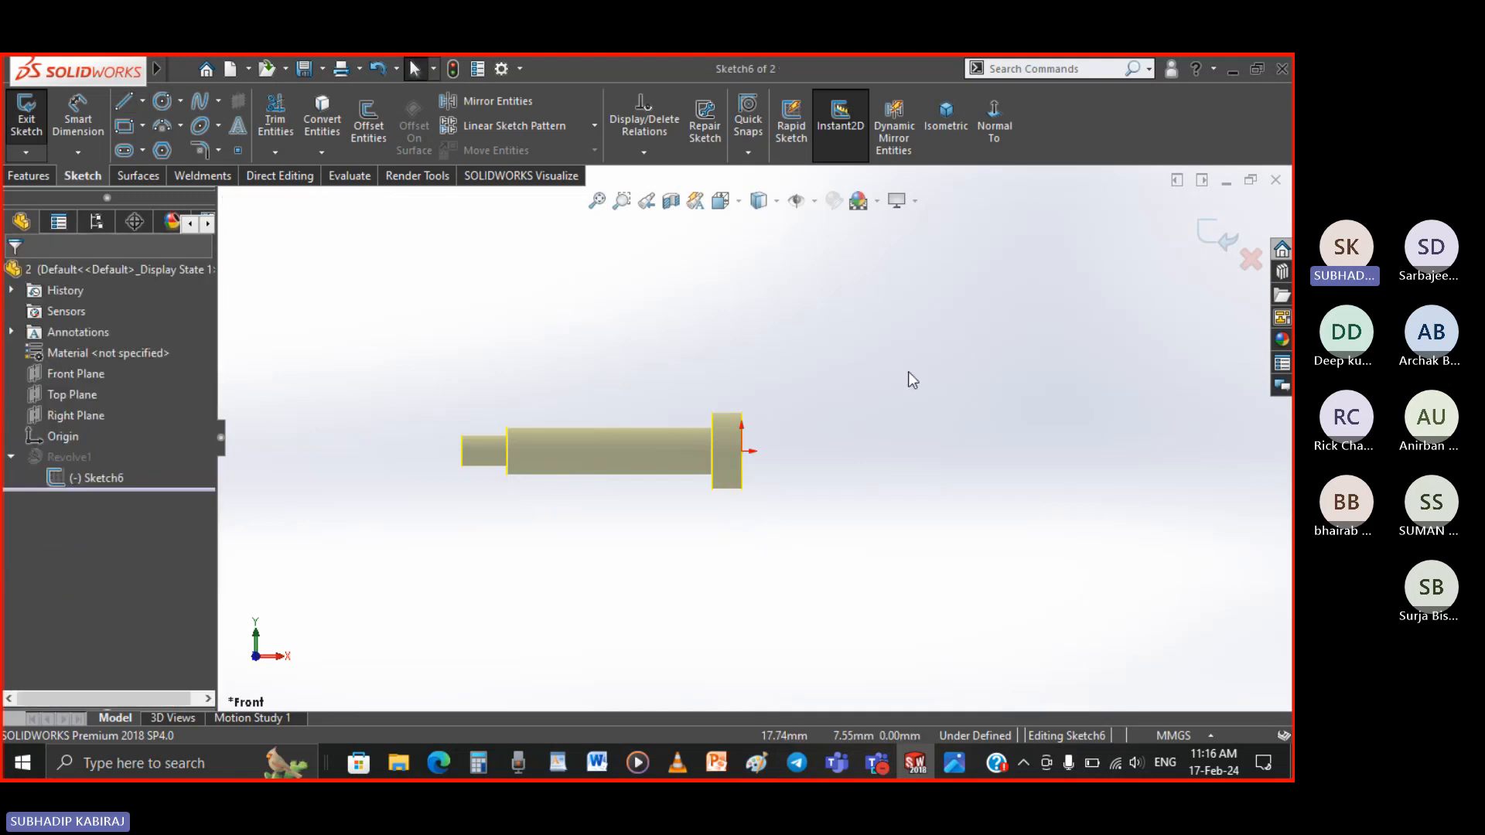
# Try to exit the emptied sketch, and look for a way to remove the sketch or its revolve feature
pyautogui.click(1220, 237)
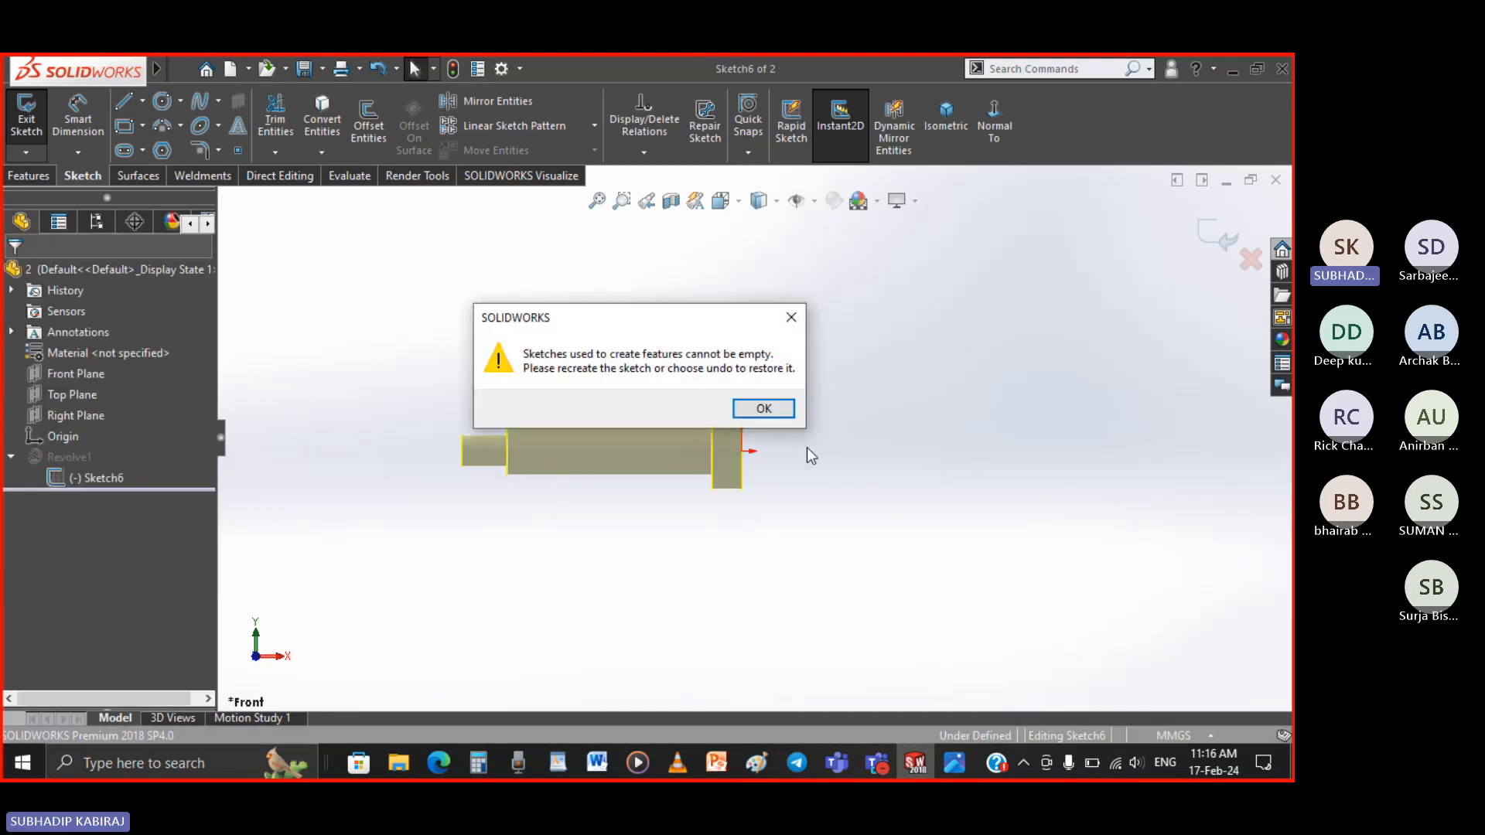
pyautogui.press('Return')
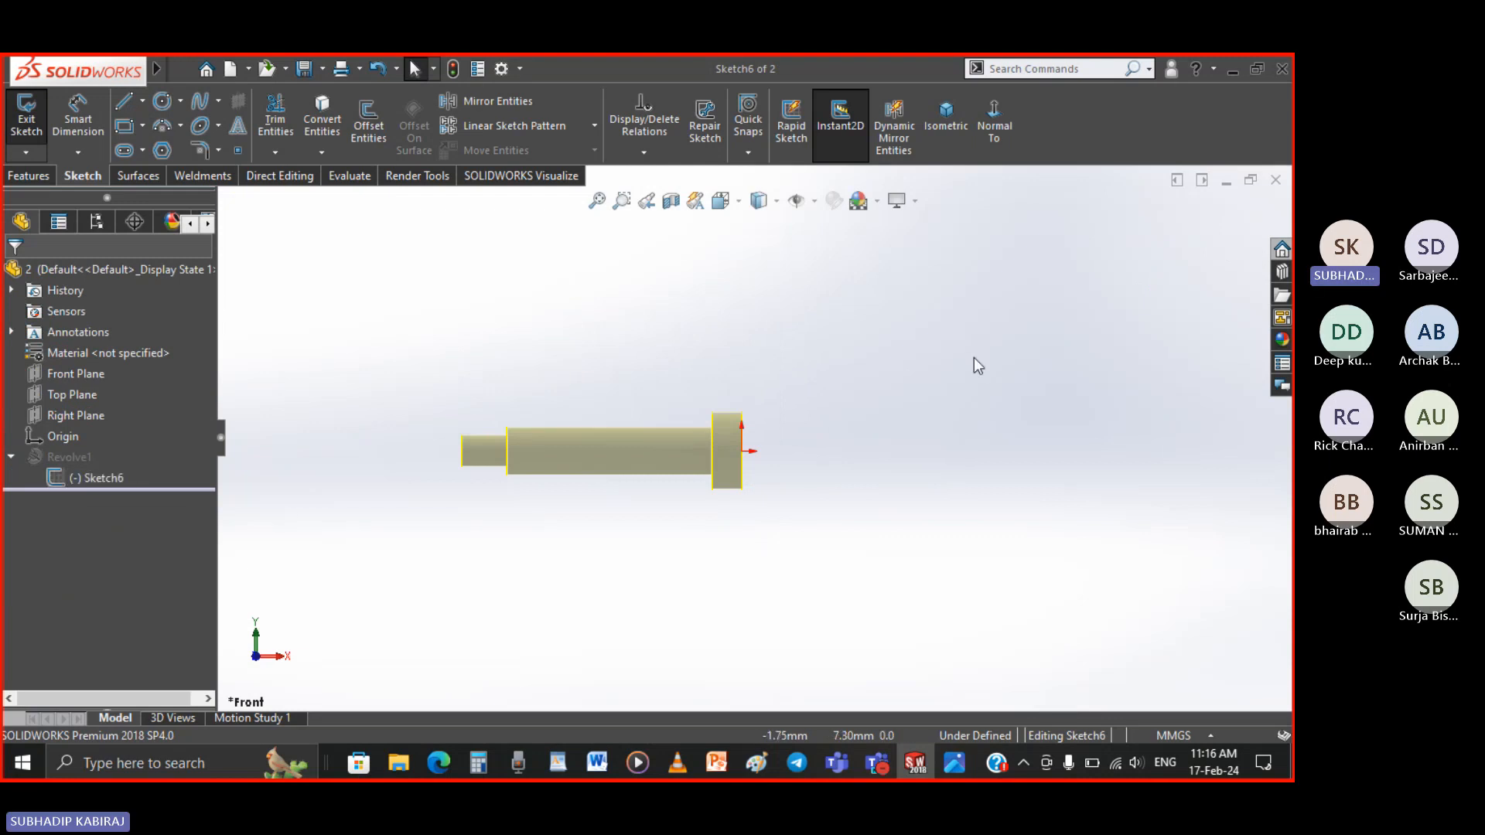
pyautogui.rightClick(97, 479)
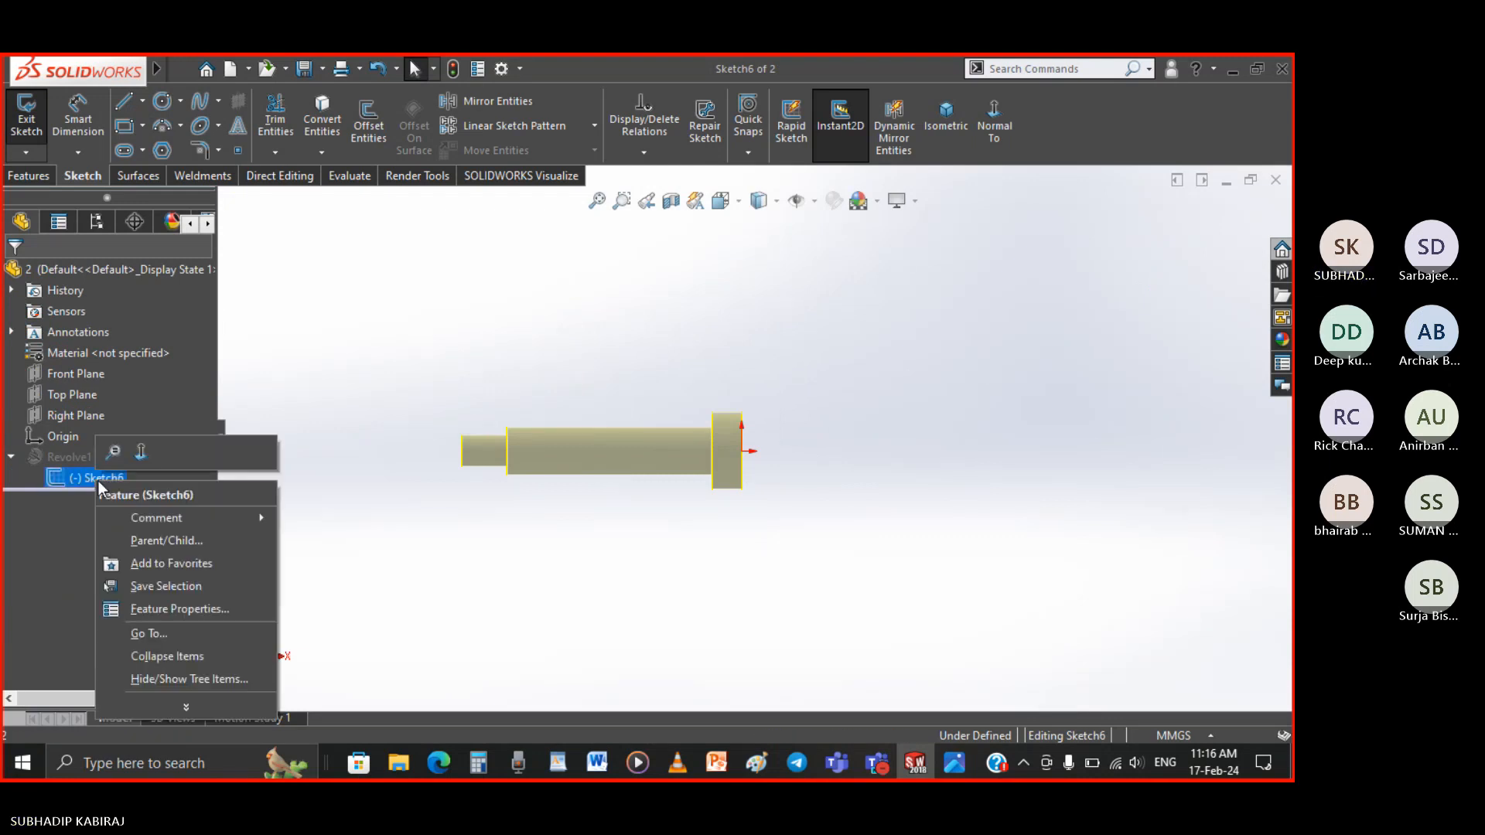
pyautogui.click(175, 382)
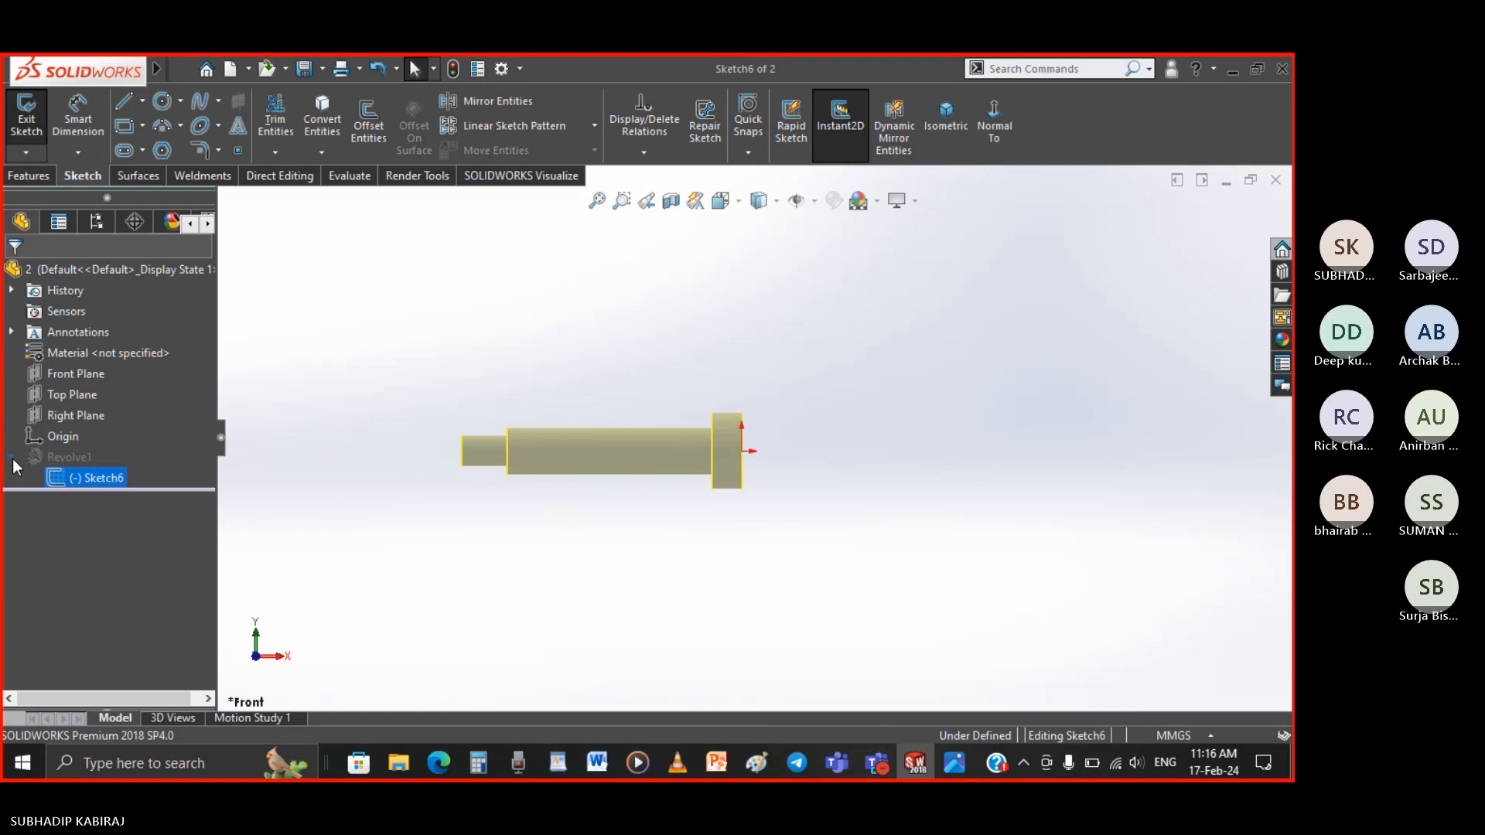
pyautogui.rightClick(53, 459)
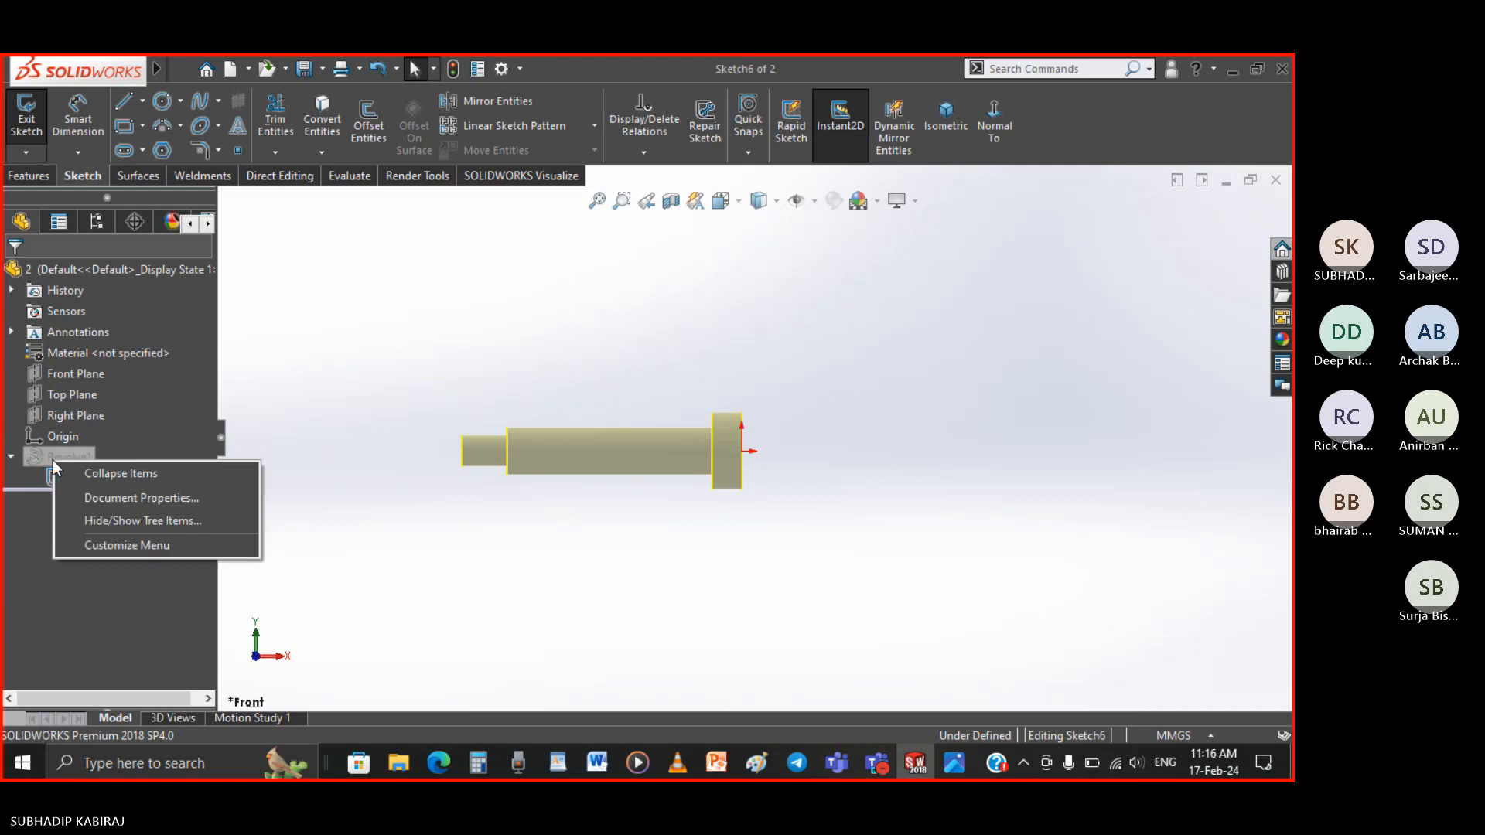
pyautogui.click(359, 429)
# Exit the sketch discarding its changes, and delete the revolve feature while keeping its sketch
pyautogui.click(1251, 261)
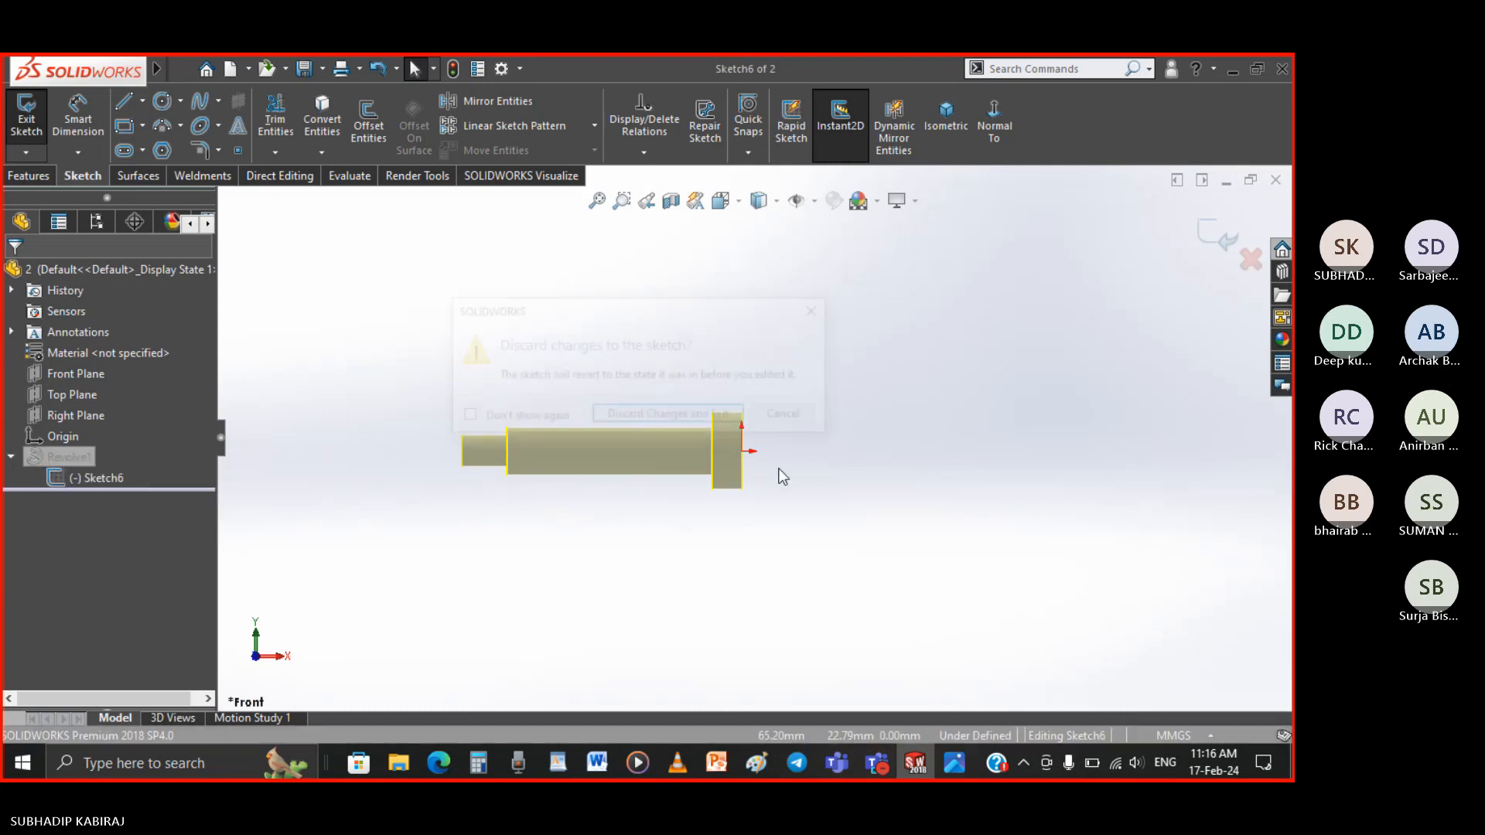
pyautogui.click(715, 417)
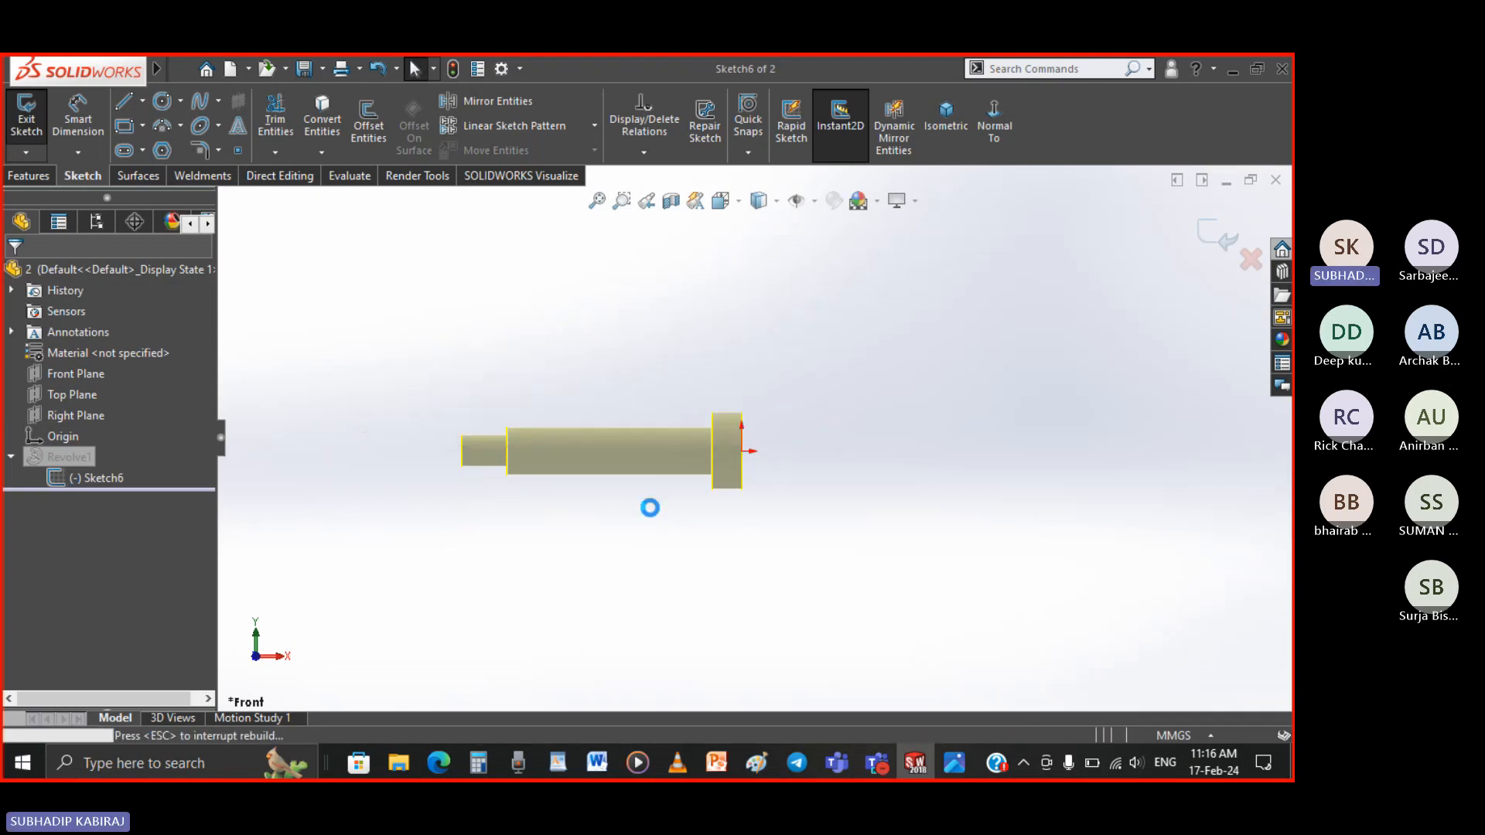
pyautogui.rightClick(65, 458)
pyautogui.click(116, 512)
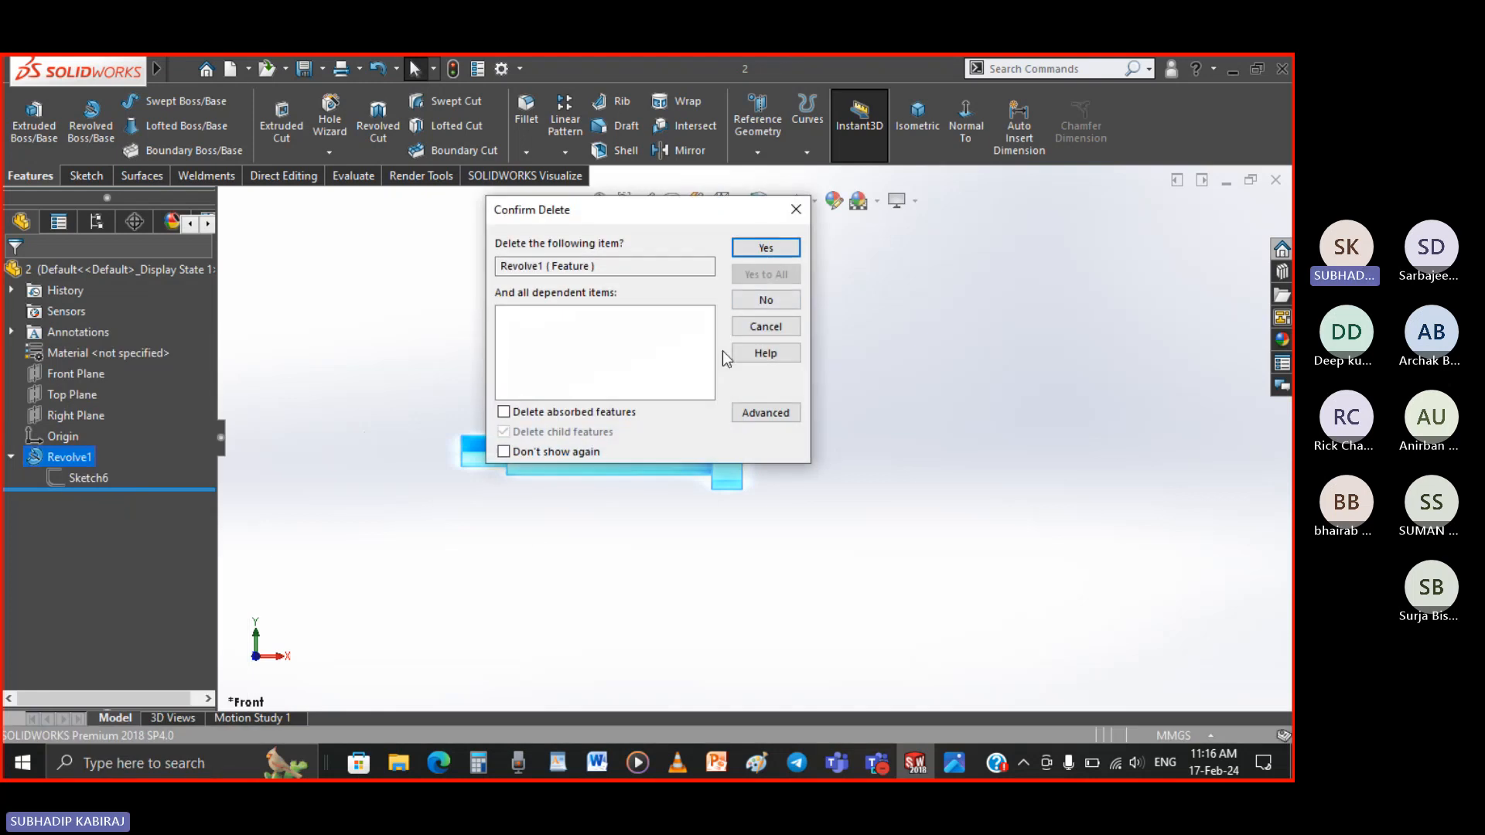
pyautogui.click(770, 247)
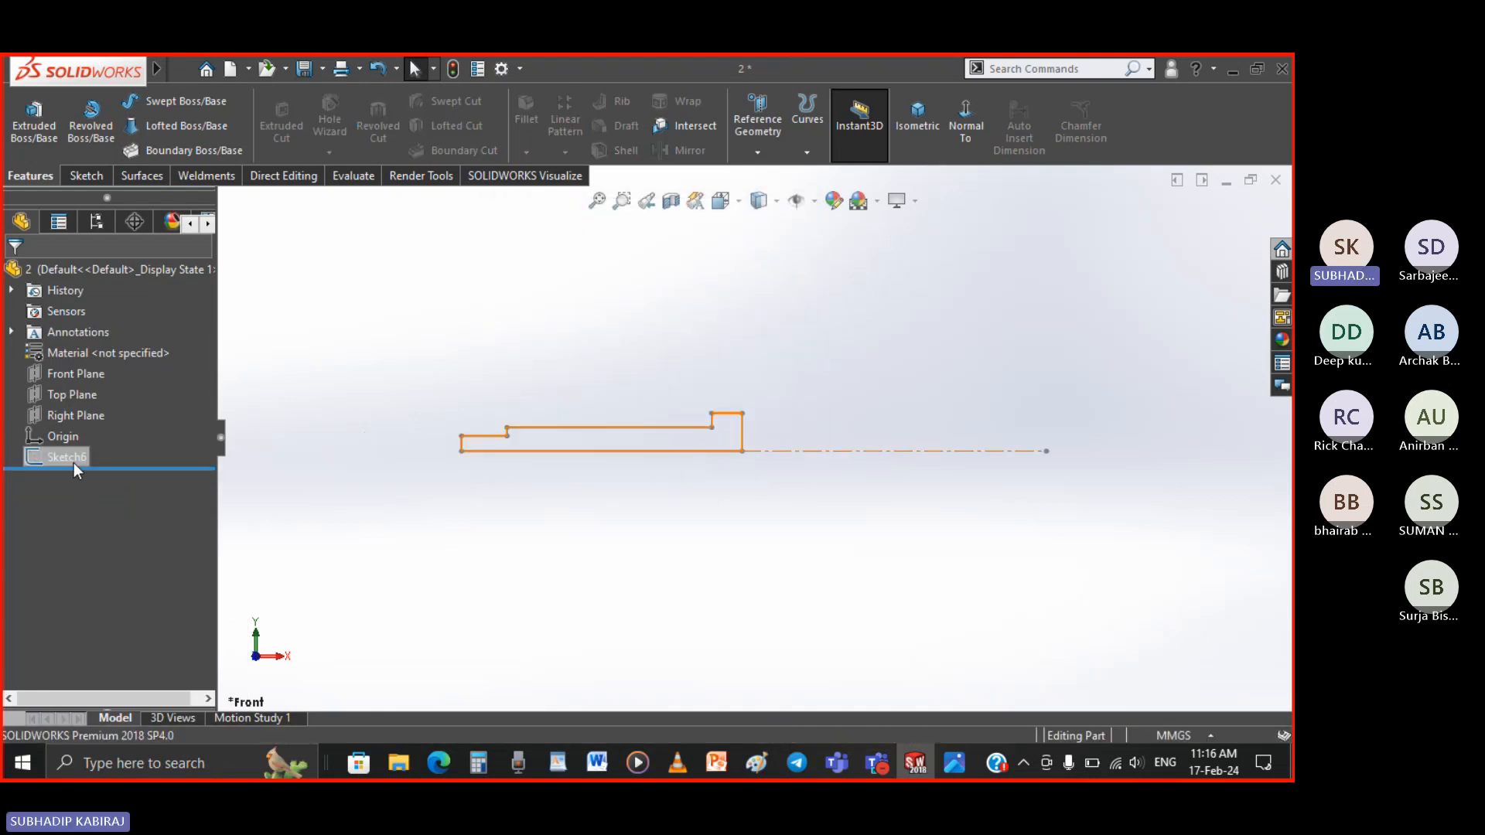
# Edit the remaining stepped-profile sketch and delete all its geometry and dimensions
pyautogui.rightClick(73, 463)
pyautogui.click(92, 374)
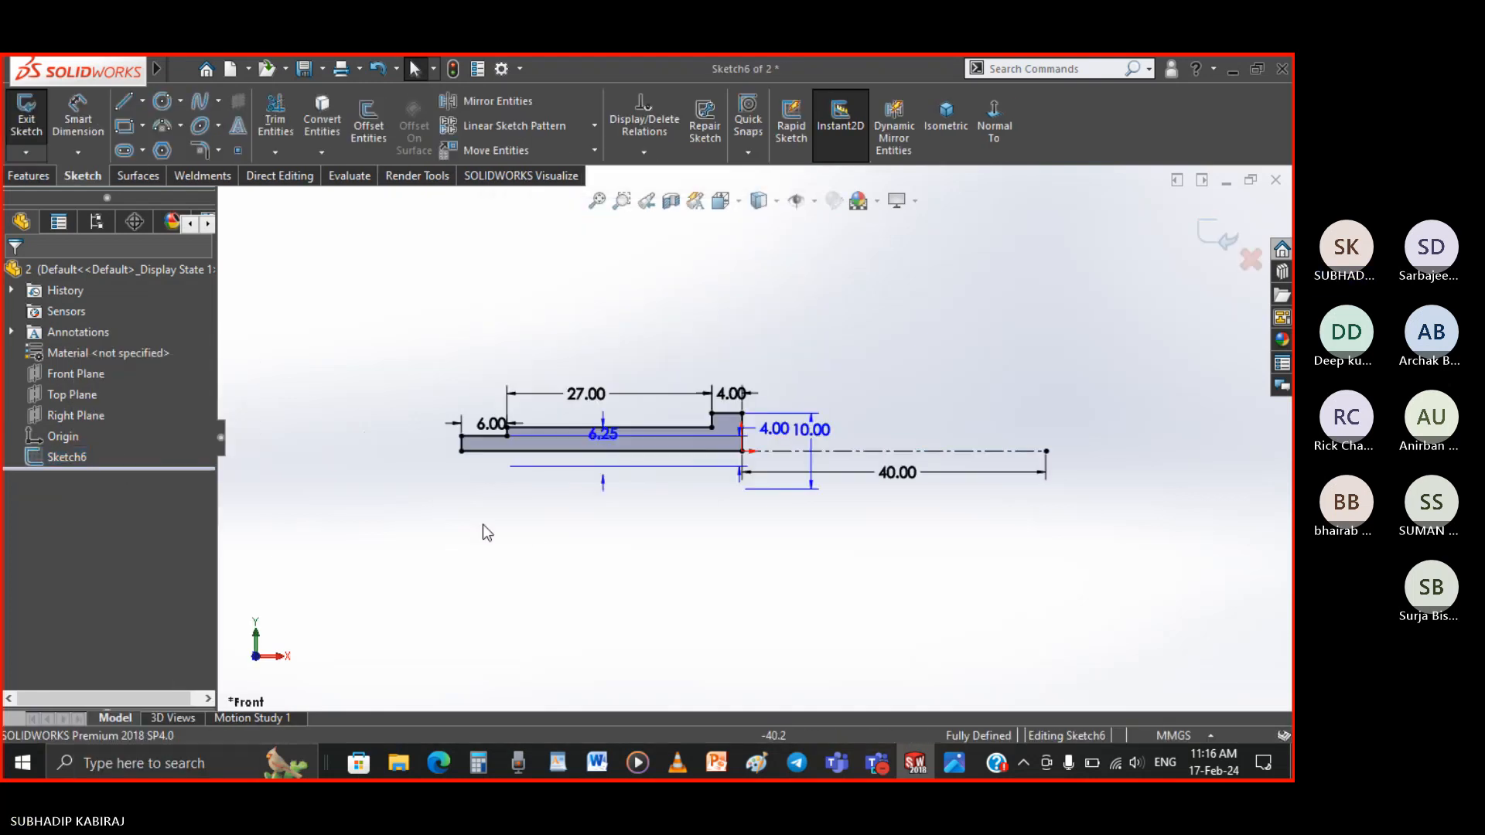
pyautogui.moveTo(1099, 557); pyautogui.dragTo(452, 336)
pyautogui.press('Delete')
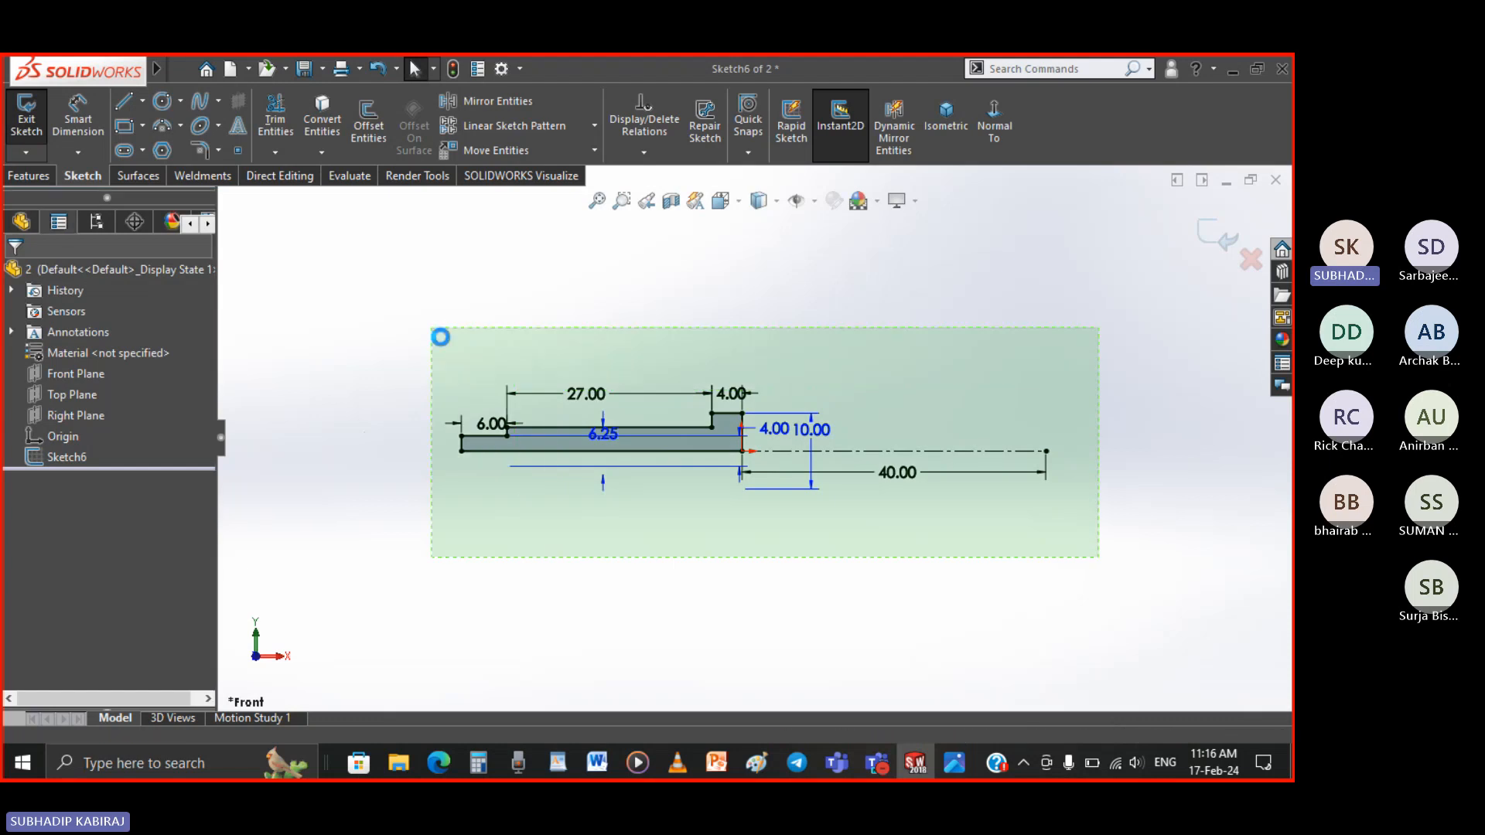
# Sketch a vertical line about 45 mm long straight down from the origin
pyautogui.click(123, 101)
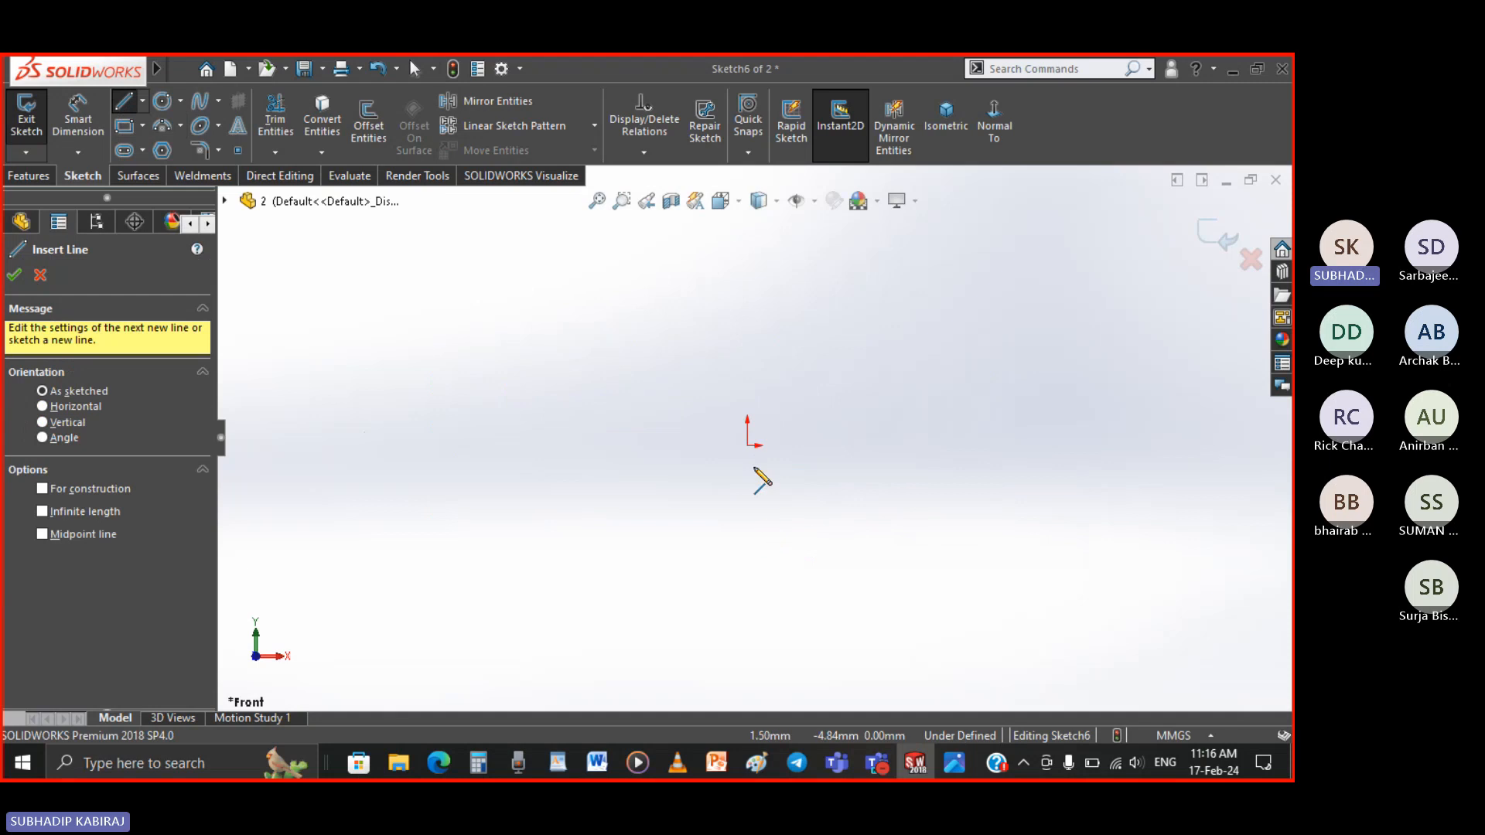
pyautogui.click(747, 447)
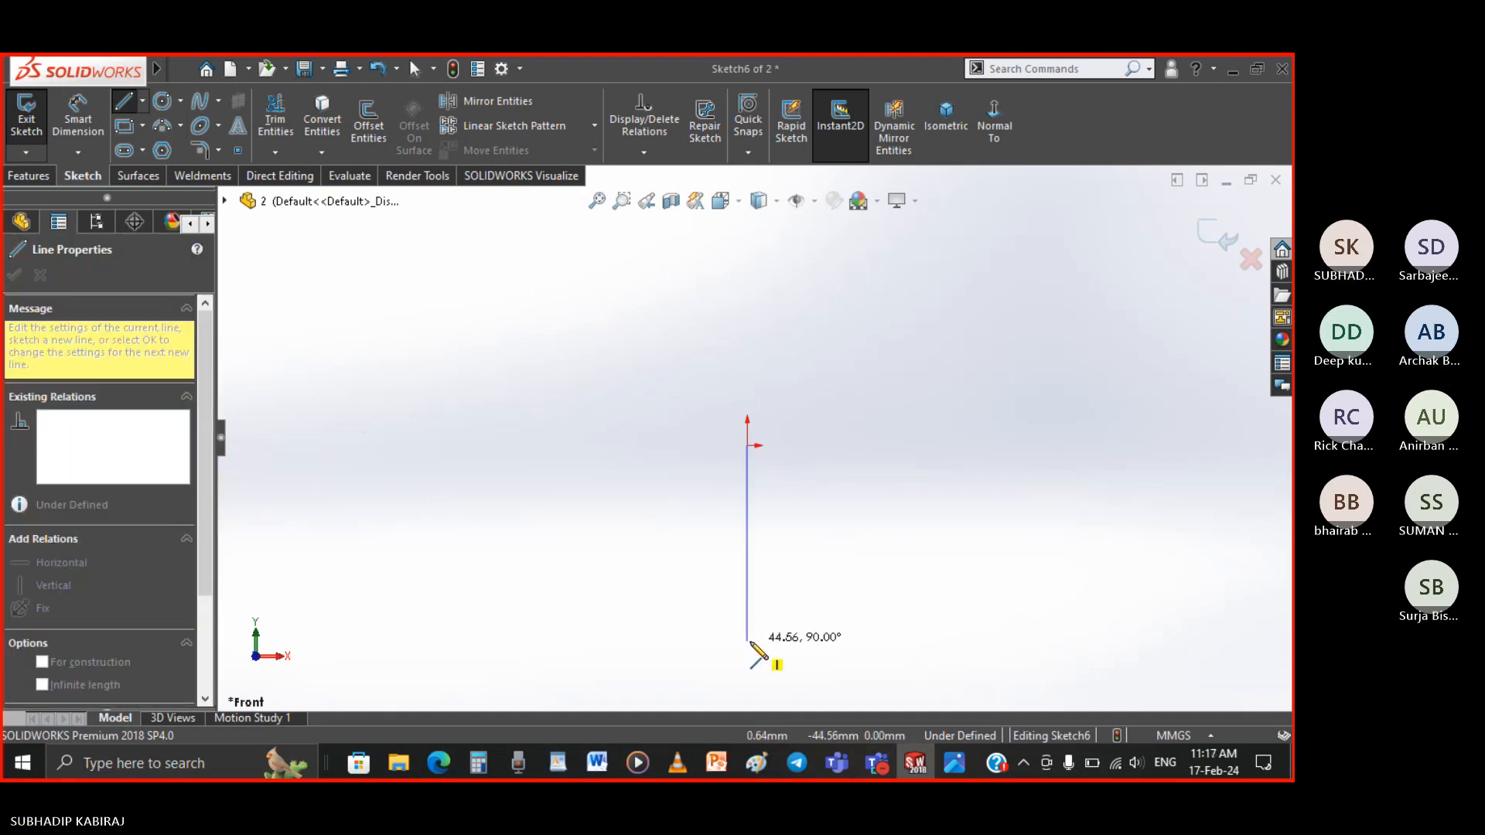
pyautogui.doubleClick(747, 641)
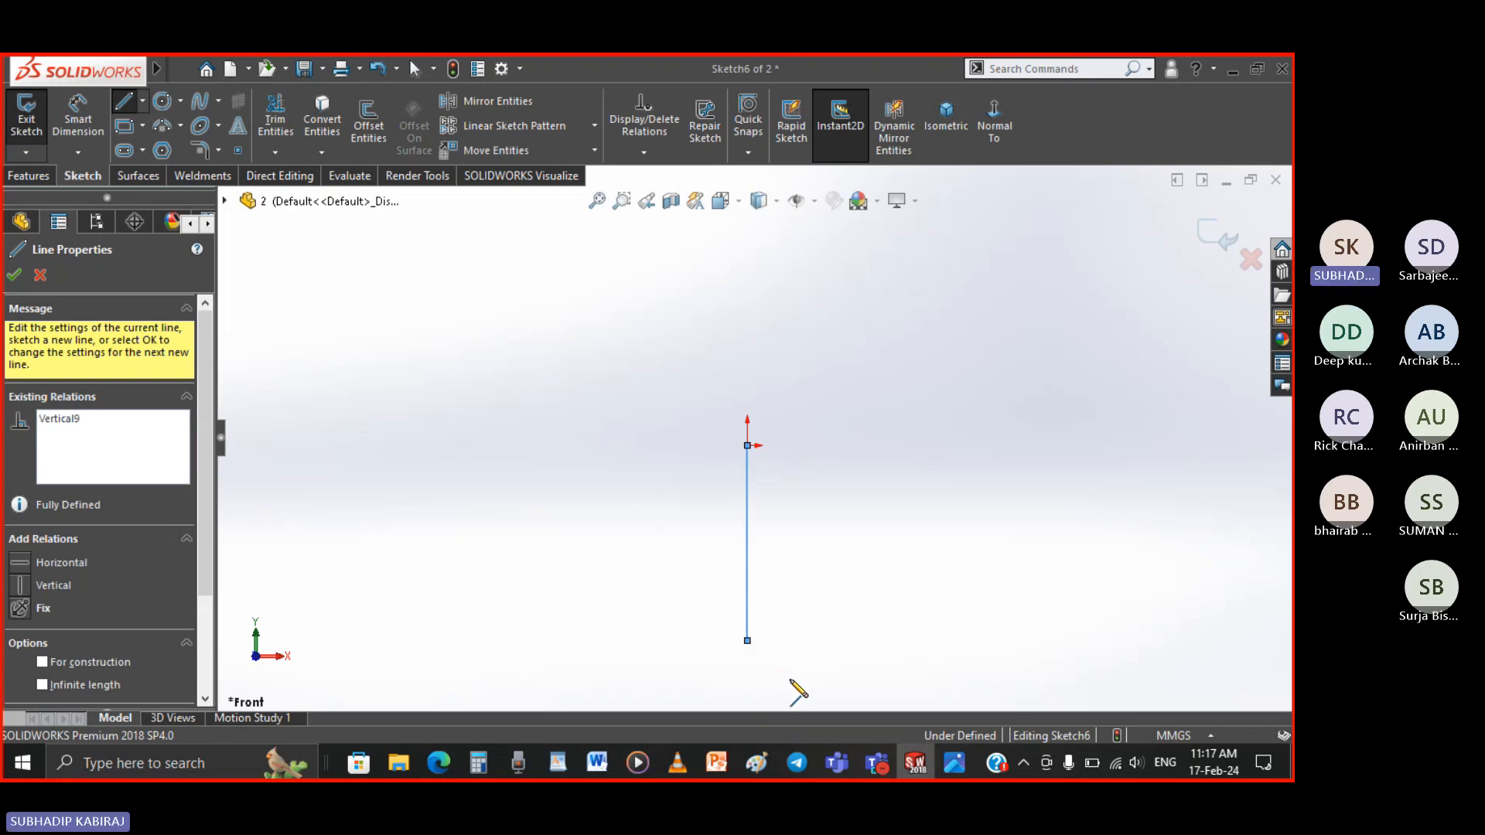
# Following the pin drawing, sketch a base edge about 19 mm leftward from the line's lower end and continue the outline upward with two inward steps
pyautogui.click(954, 764)
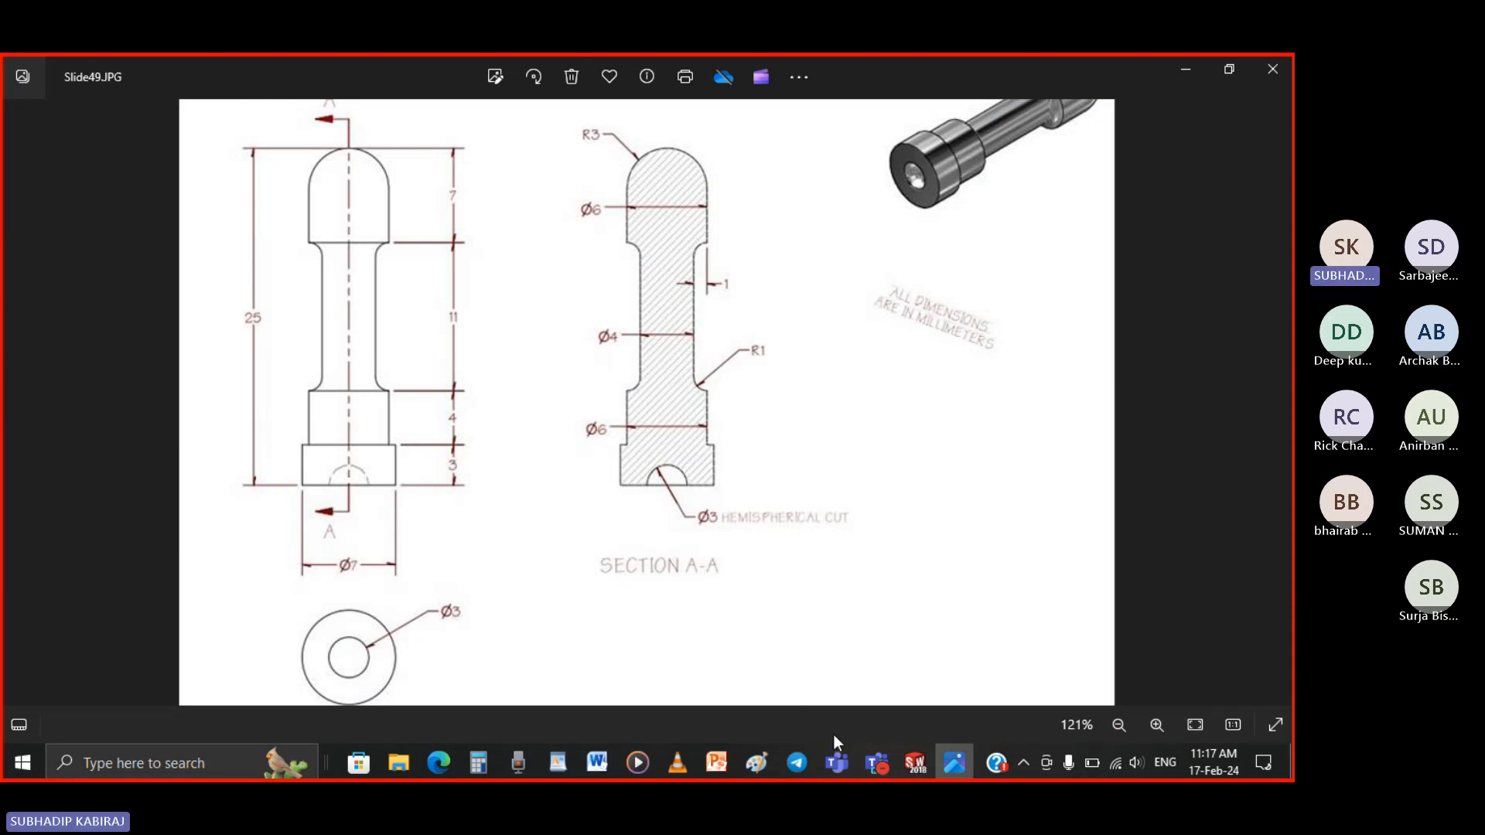
pyautogui.click(915, 763)
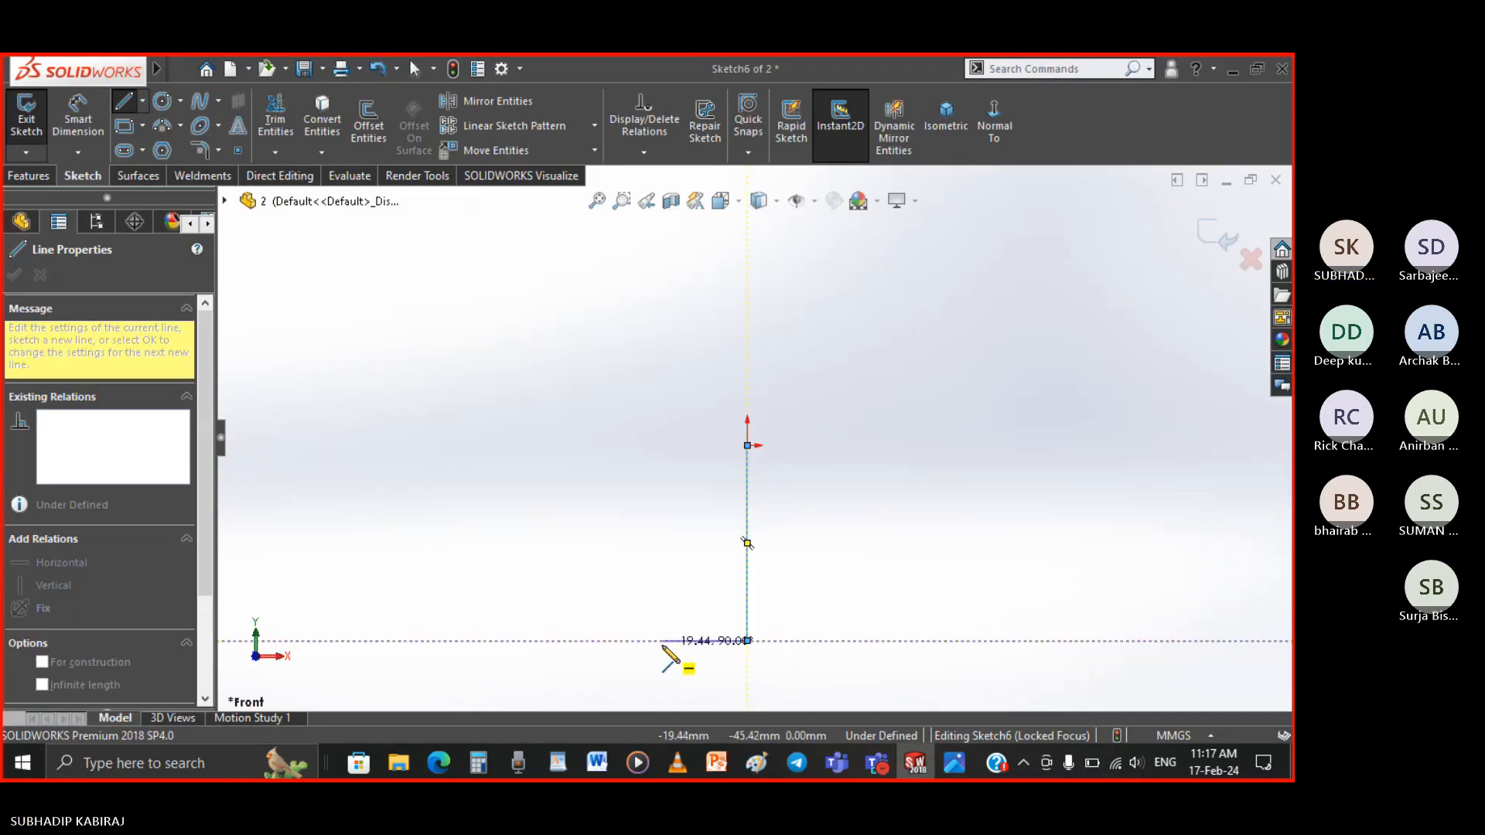
pyautogui.click(662, 640)
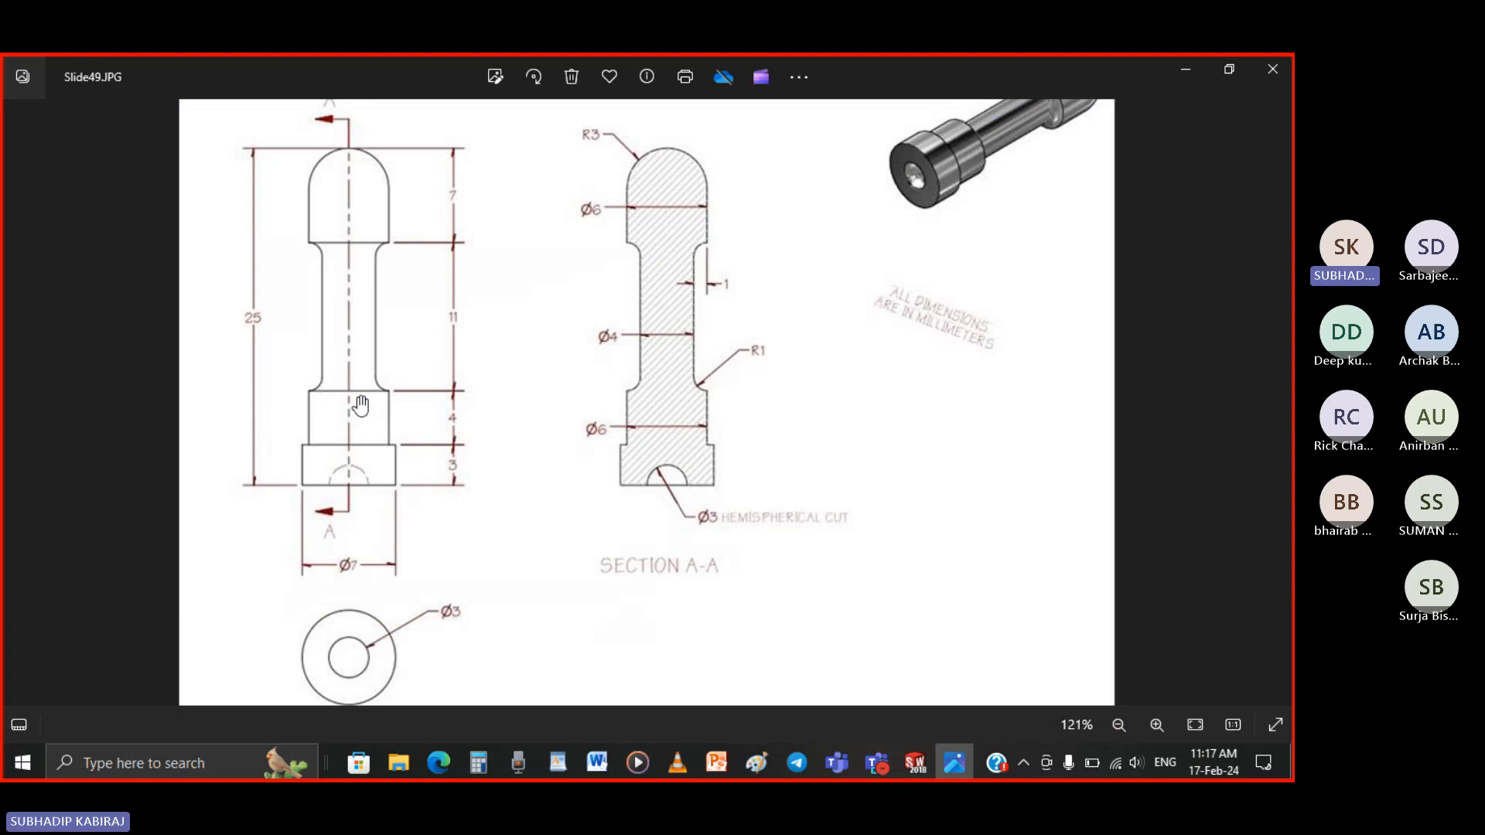
pyautogui.click(914, 763)
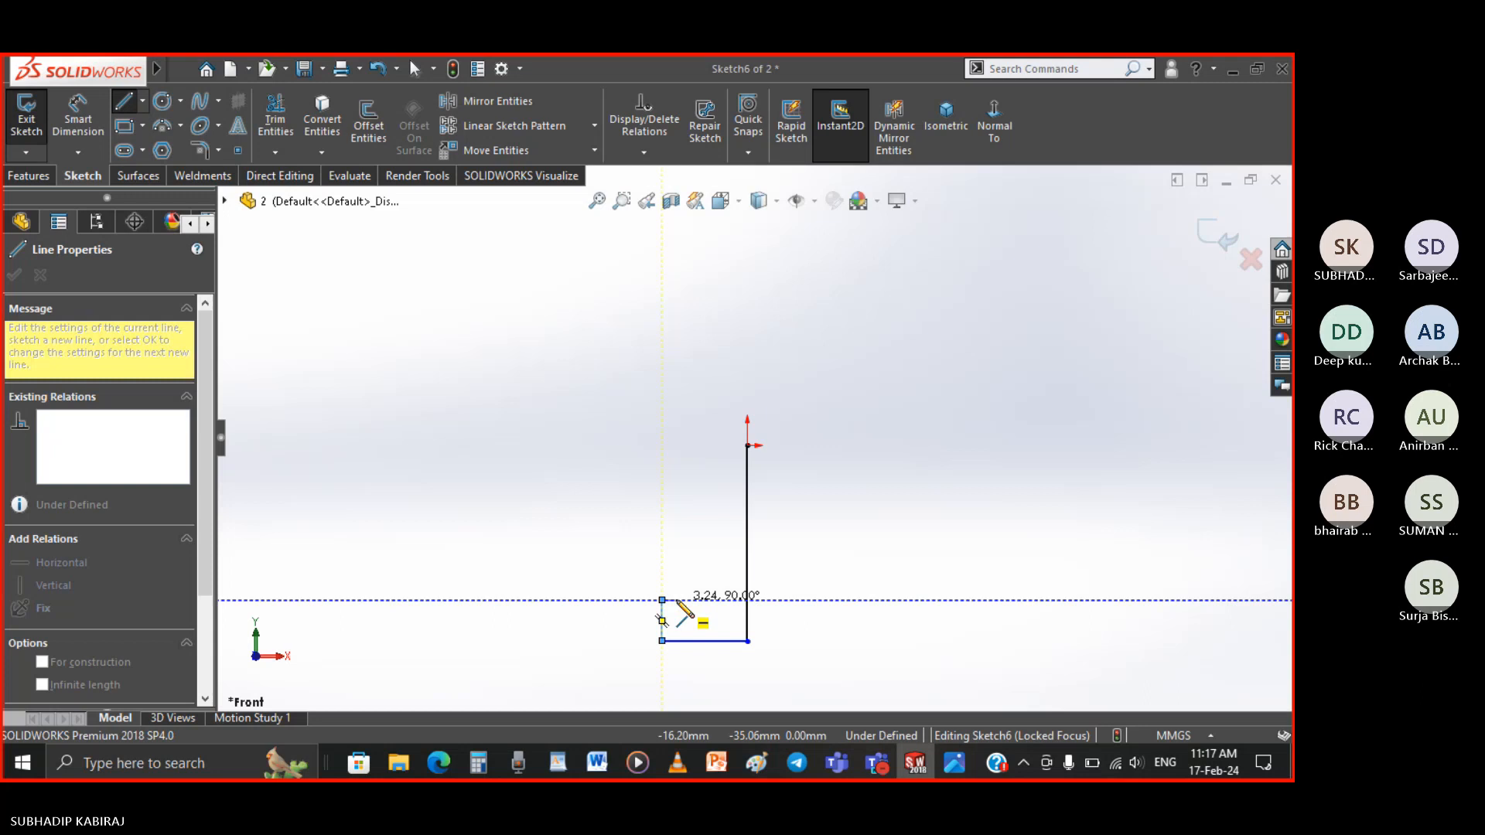
pyautogui.click(677, 543)
pyautogui.click(688, 543)
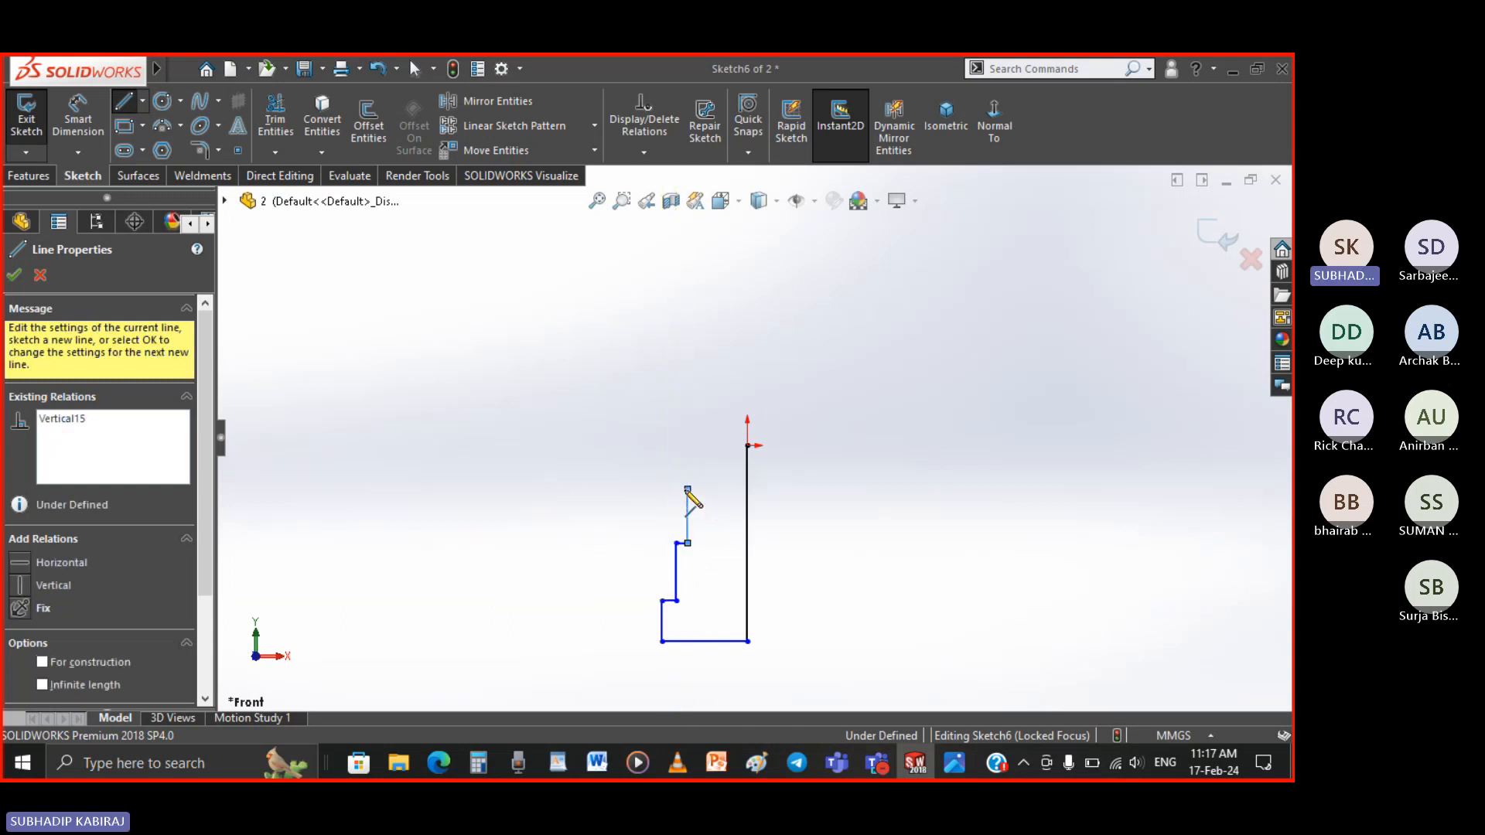
# After checking the drawing, continue the outline about 4 mm outward and 8 mm upward, ending with a tangent arc of about 19.5 mm radius above the origin
pyautogui.click(962, 773)
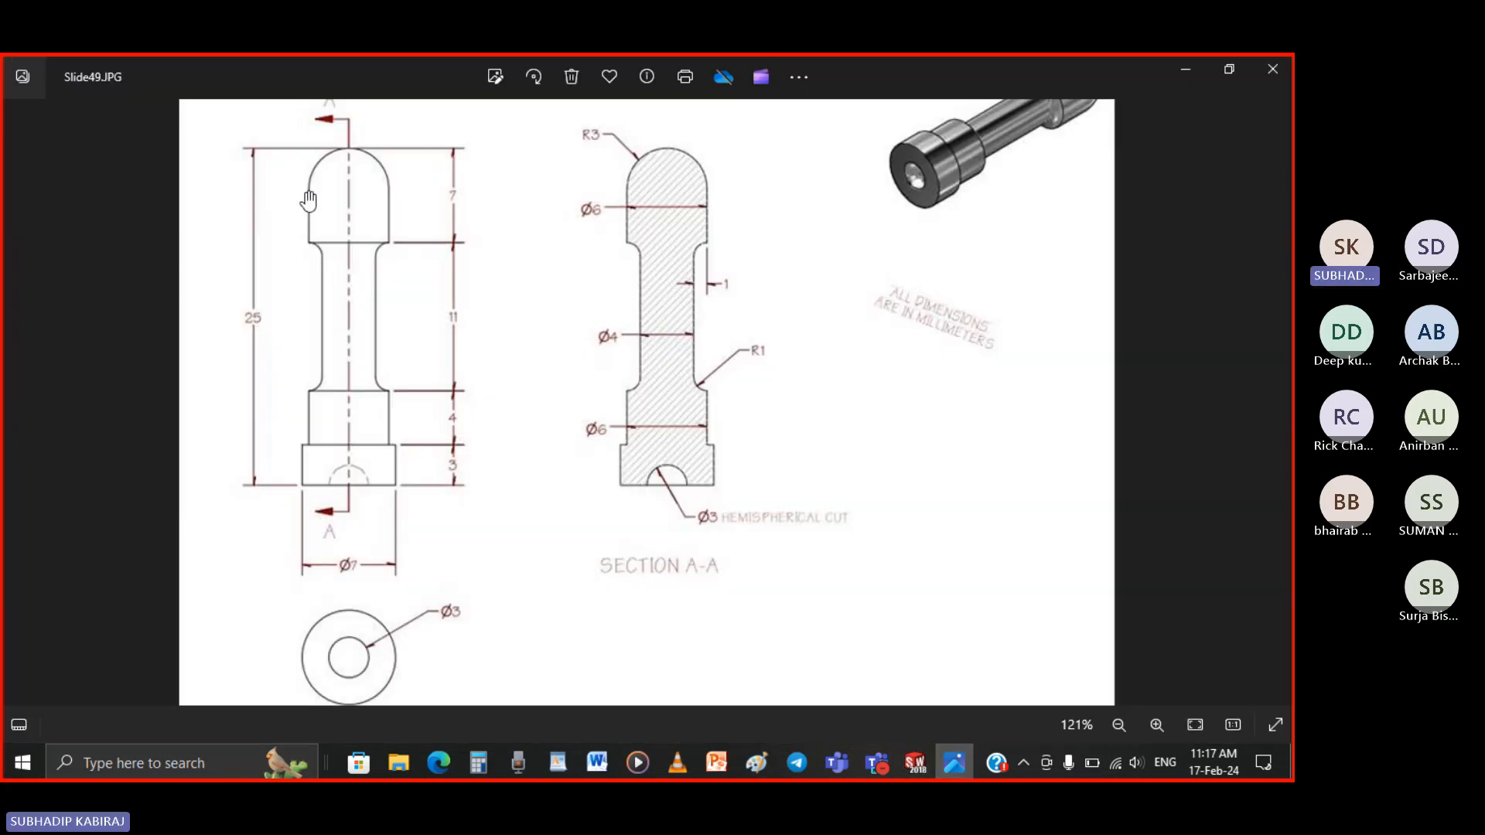
pyautogui.click(905, 756)
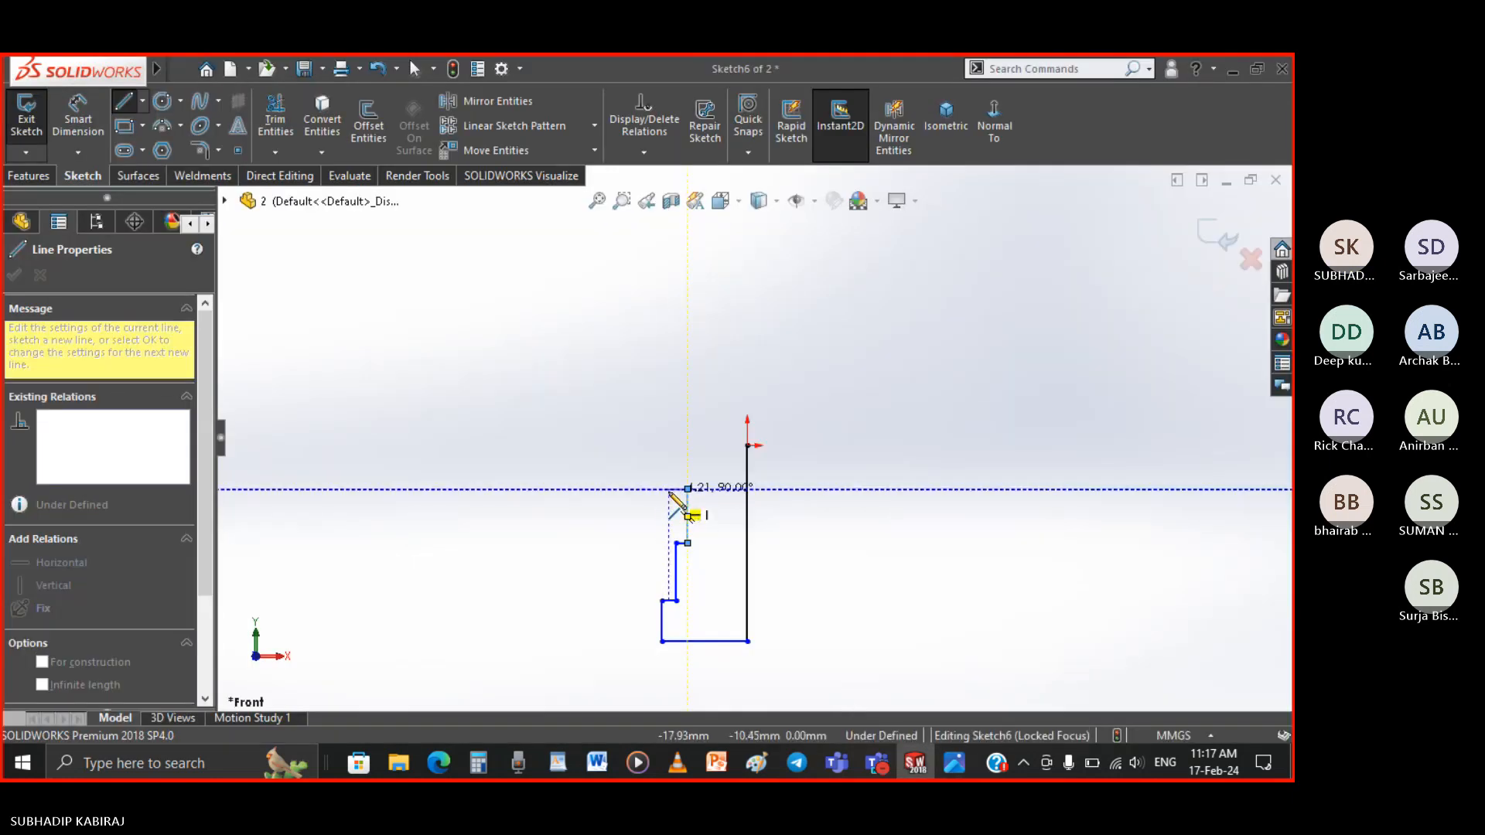
pyautogui.click(669, 492)
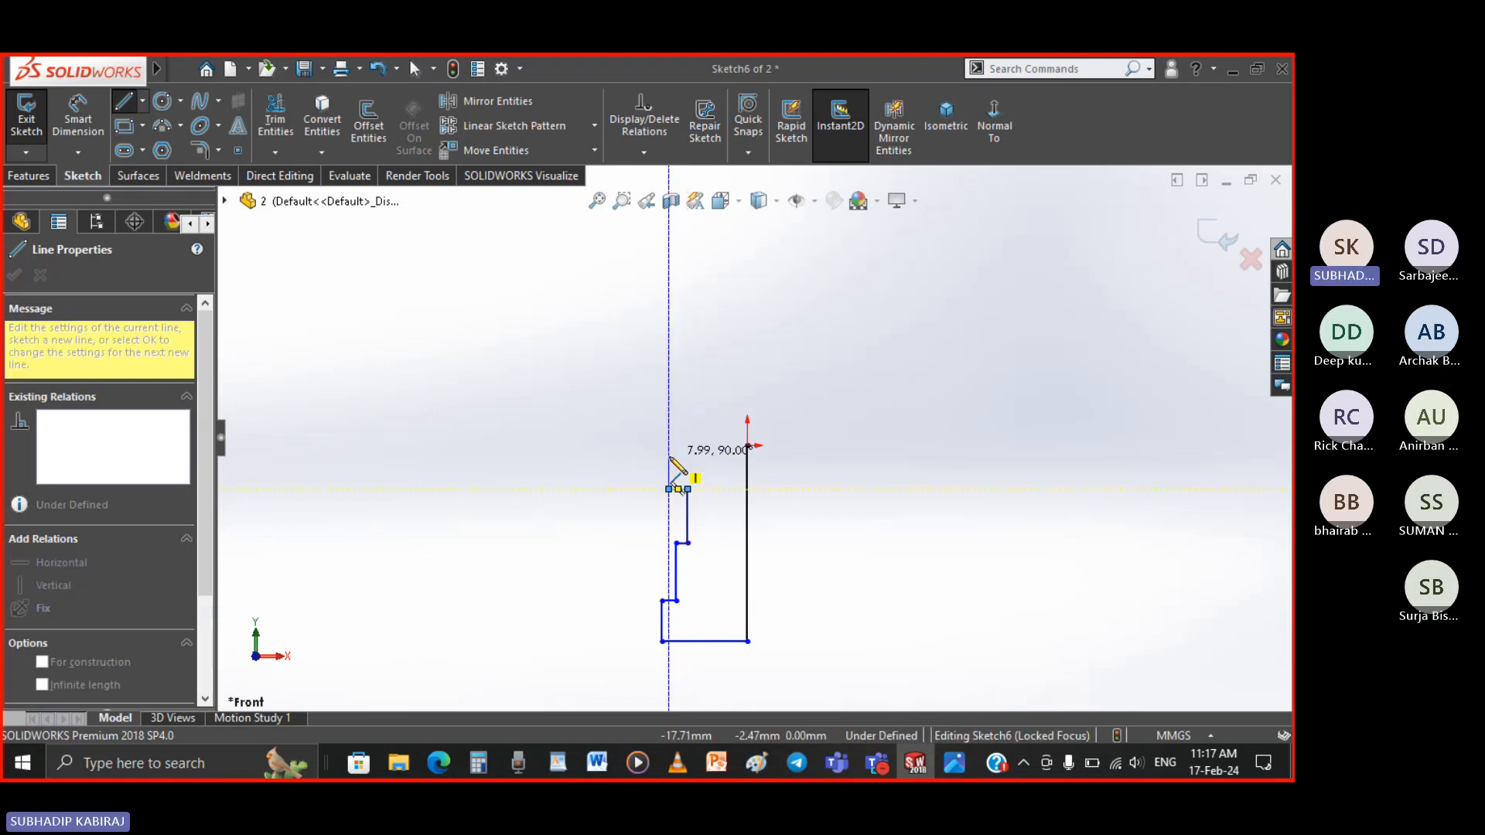
pyautogui.click(670, 456)
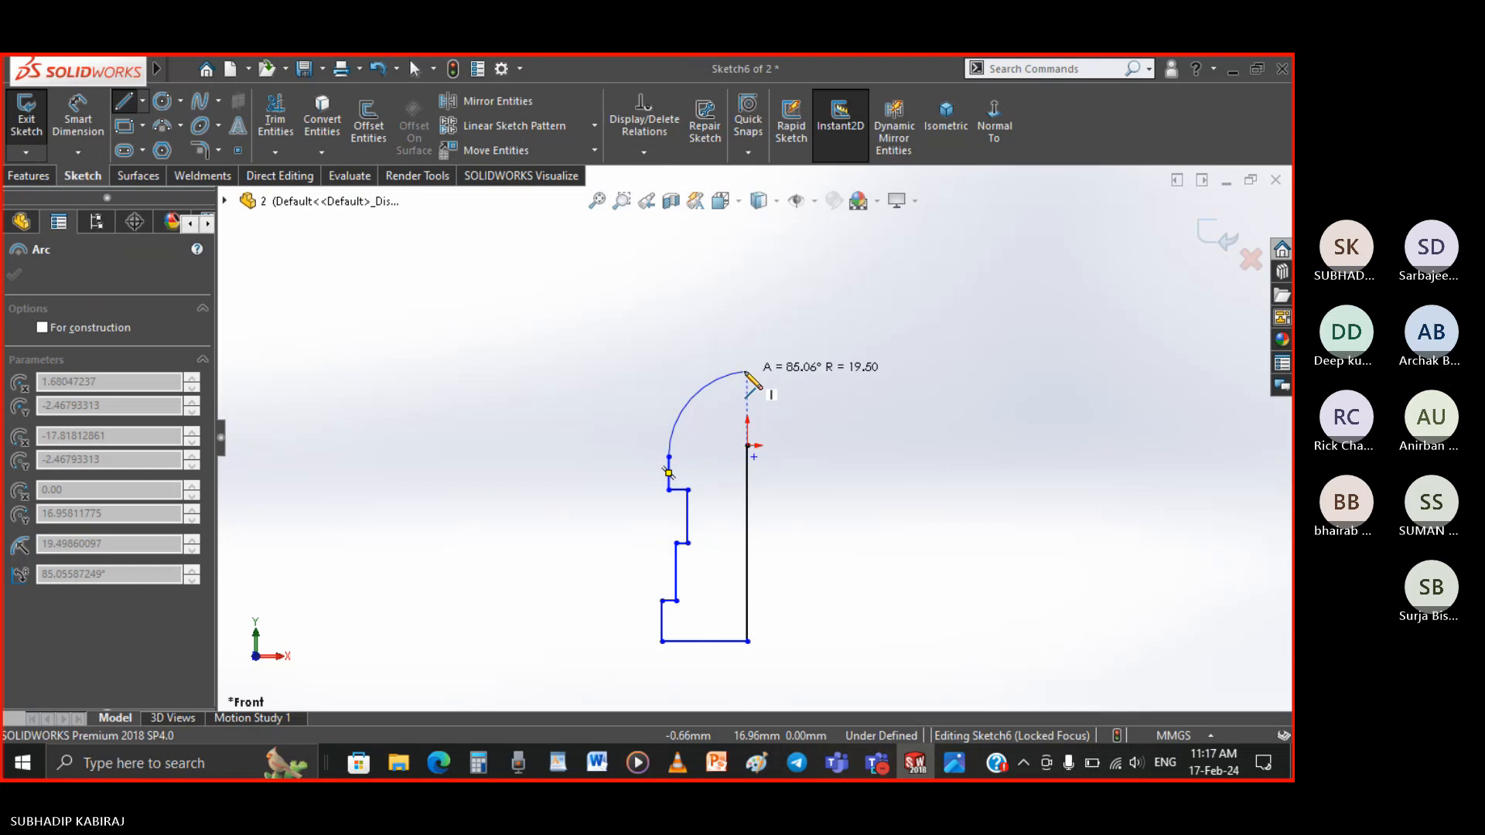
pyautogui.click(747, 374)
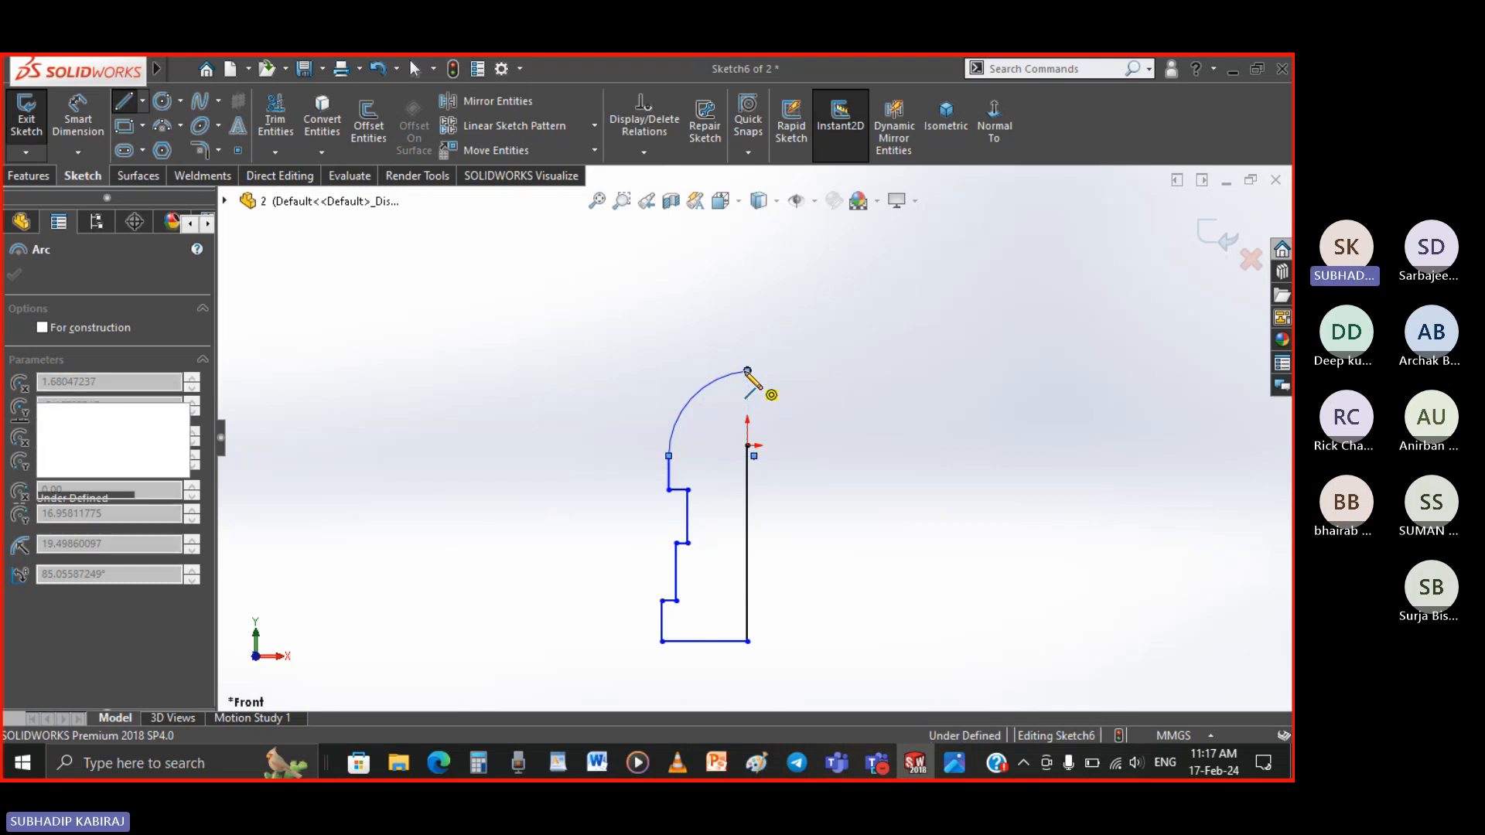
# Finish the outline and lower the base flange's outer corner to about Y -40.6 mm and the collar's upper corner to about Y -35.3 mm
pyautogui.press('Escape')
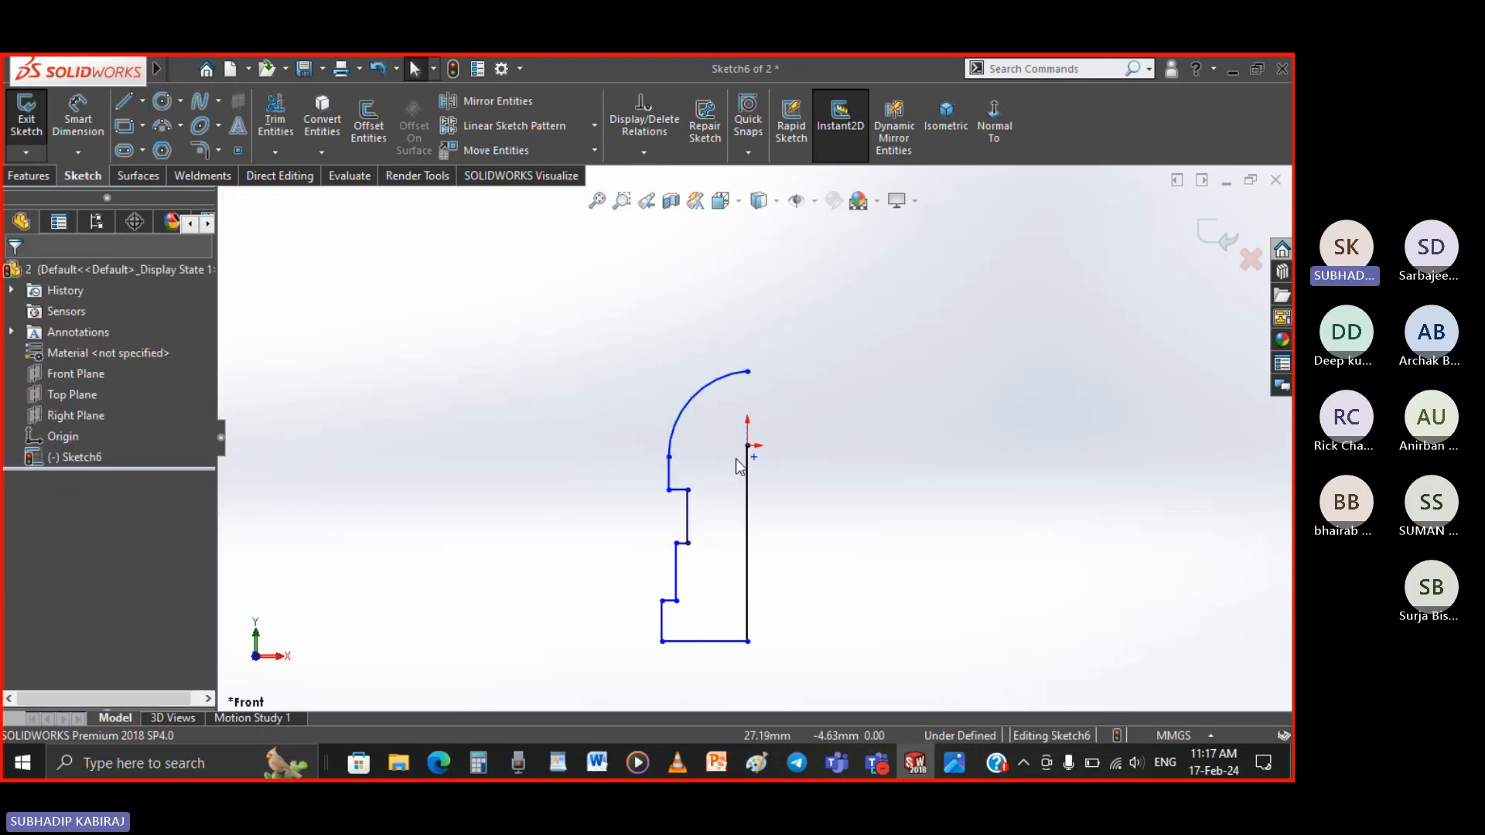
pyautogui.scroll(-1, 688, 625)
pyautogui.scroll(-5, 689, 625)
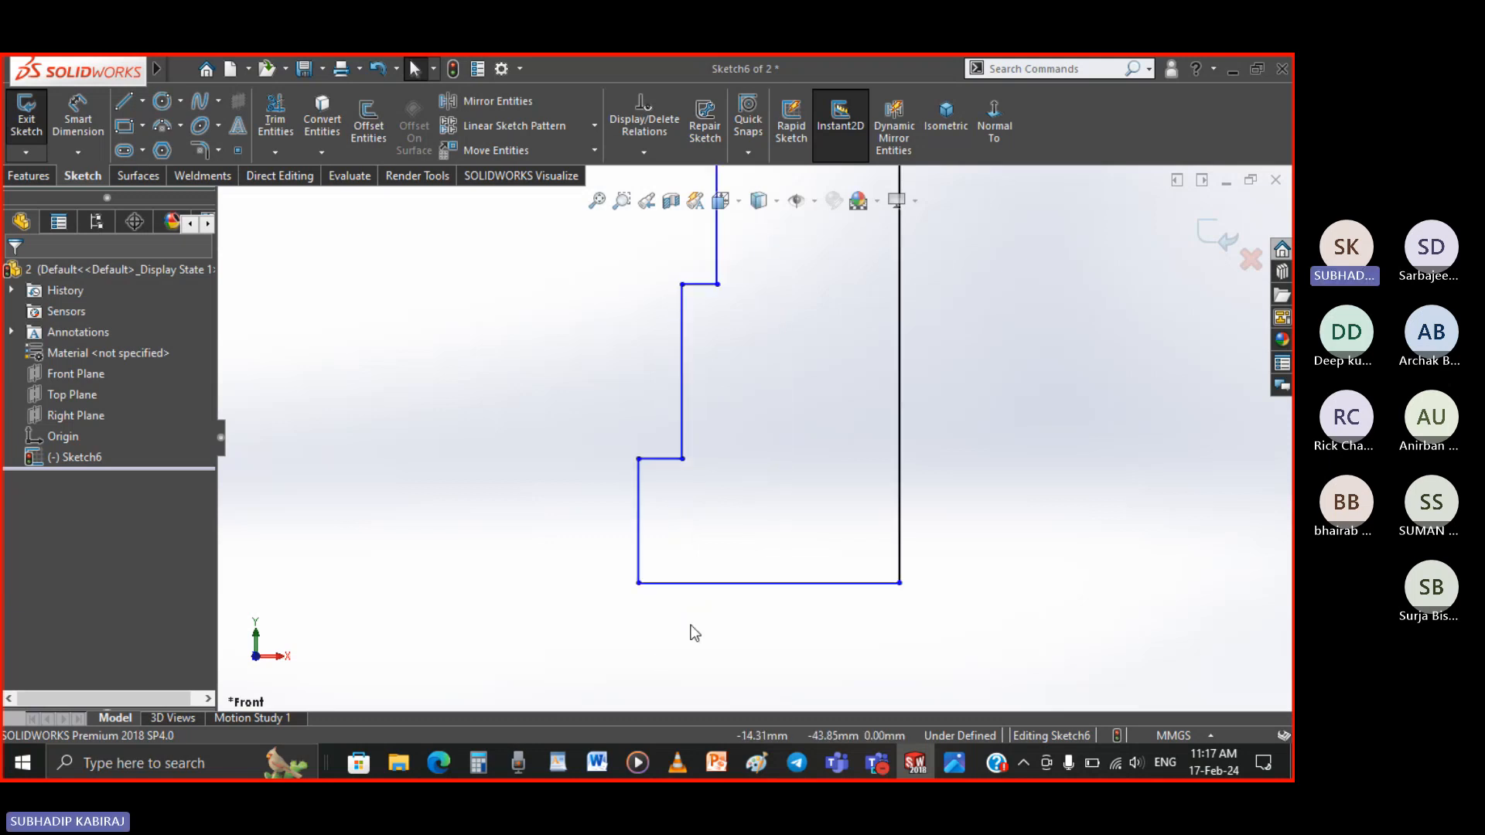
pyautogui.scroll(2, 671, 577)
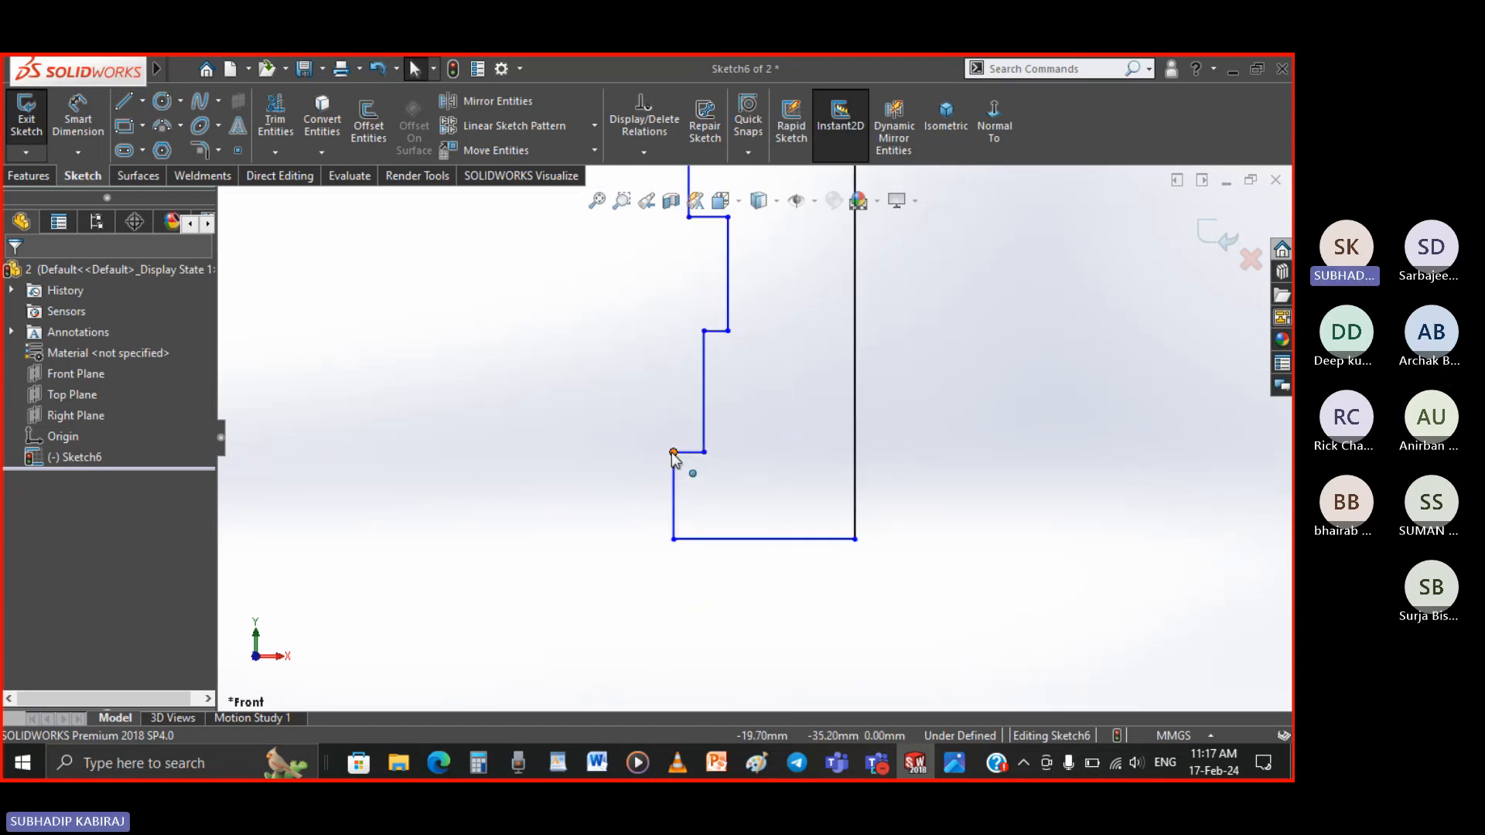
pyautogui.moveTo(674, 454); pyautogui.dragTo(679, 504)
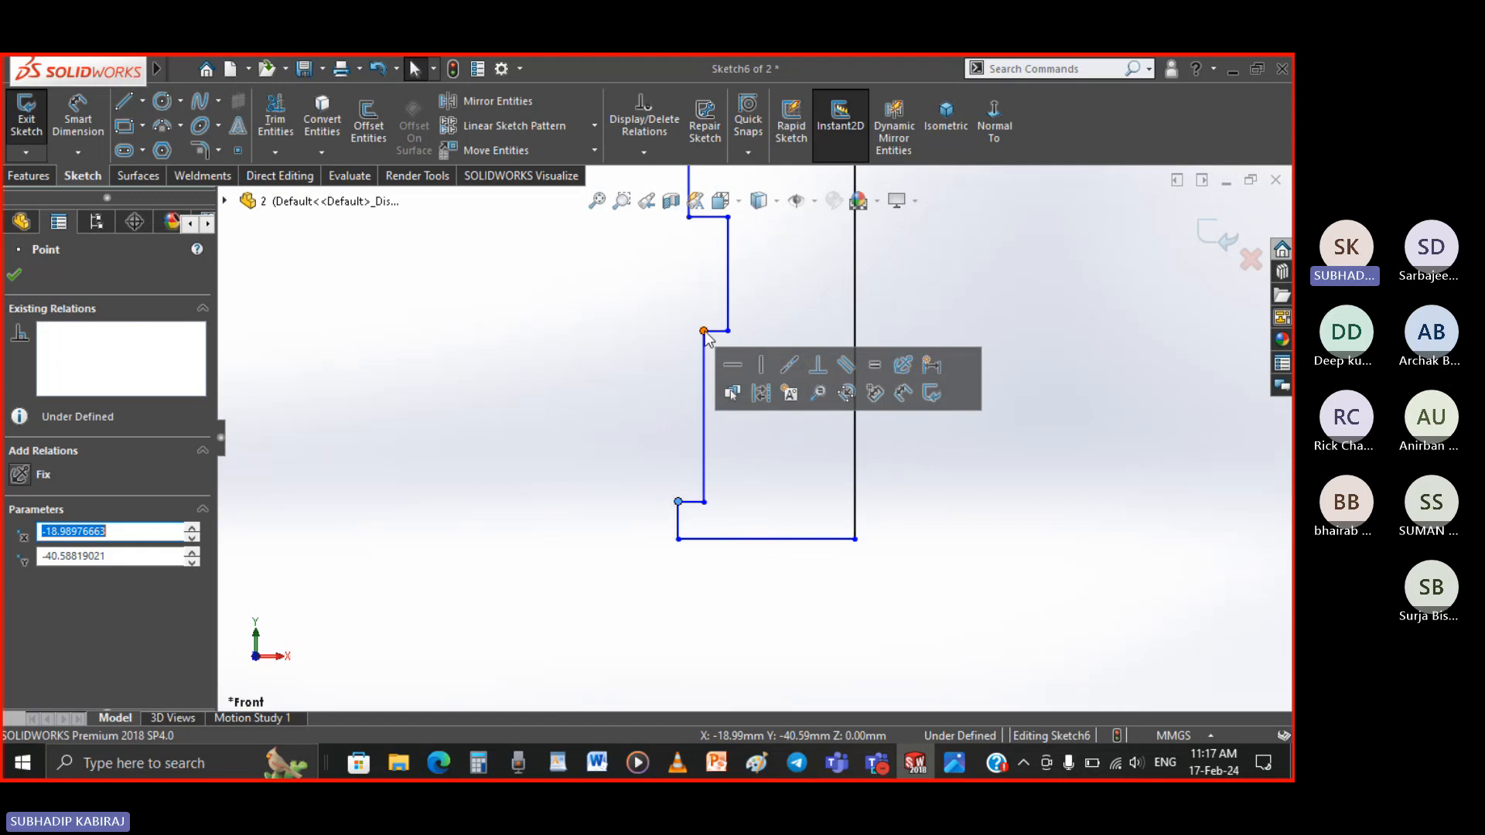
pyautogui.moveTo(705, 332); pyautogui.dragTo(702, 453)
pyautogui.scroll(4, 705, 515)
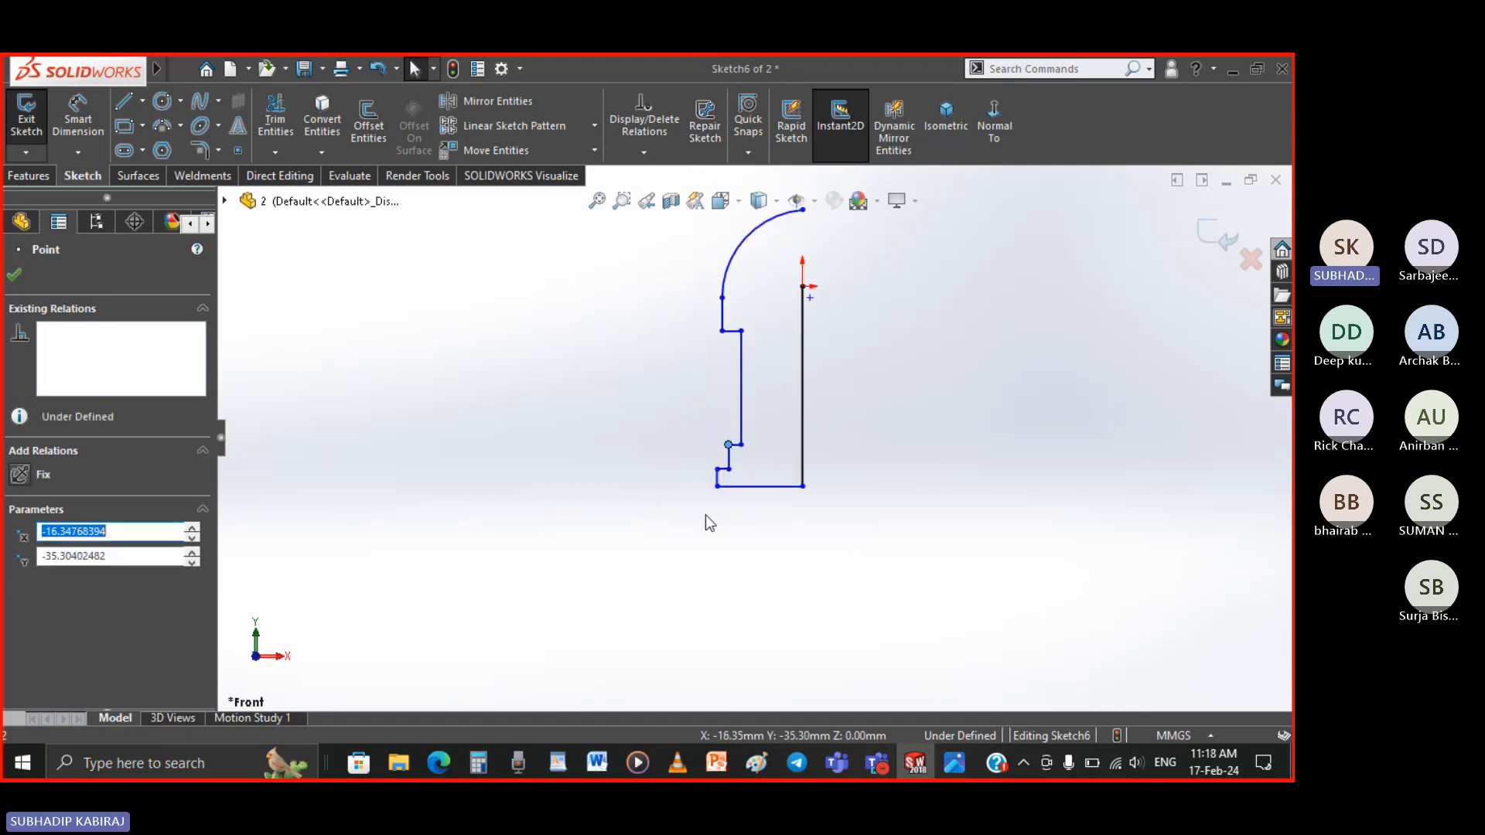
# Lower the underside of the pin's head and the arc's lower endpoint to shorten the neck of the profile
pyautogui.moveTo(725, 337); pyautogui.dragTo(729, 399)
pyautogui.moveTo(729, 297); pyautogui.dragTo(729, 344)
pyautogui.click(832, 298)
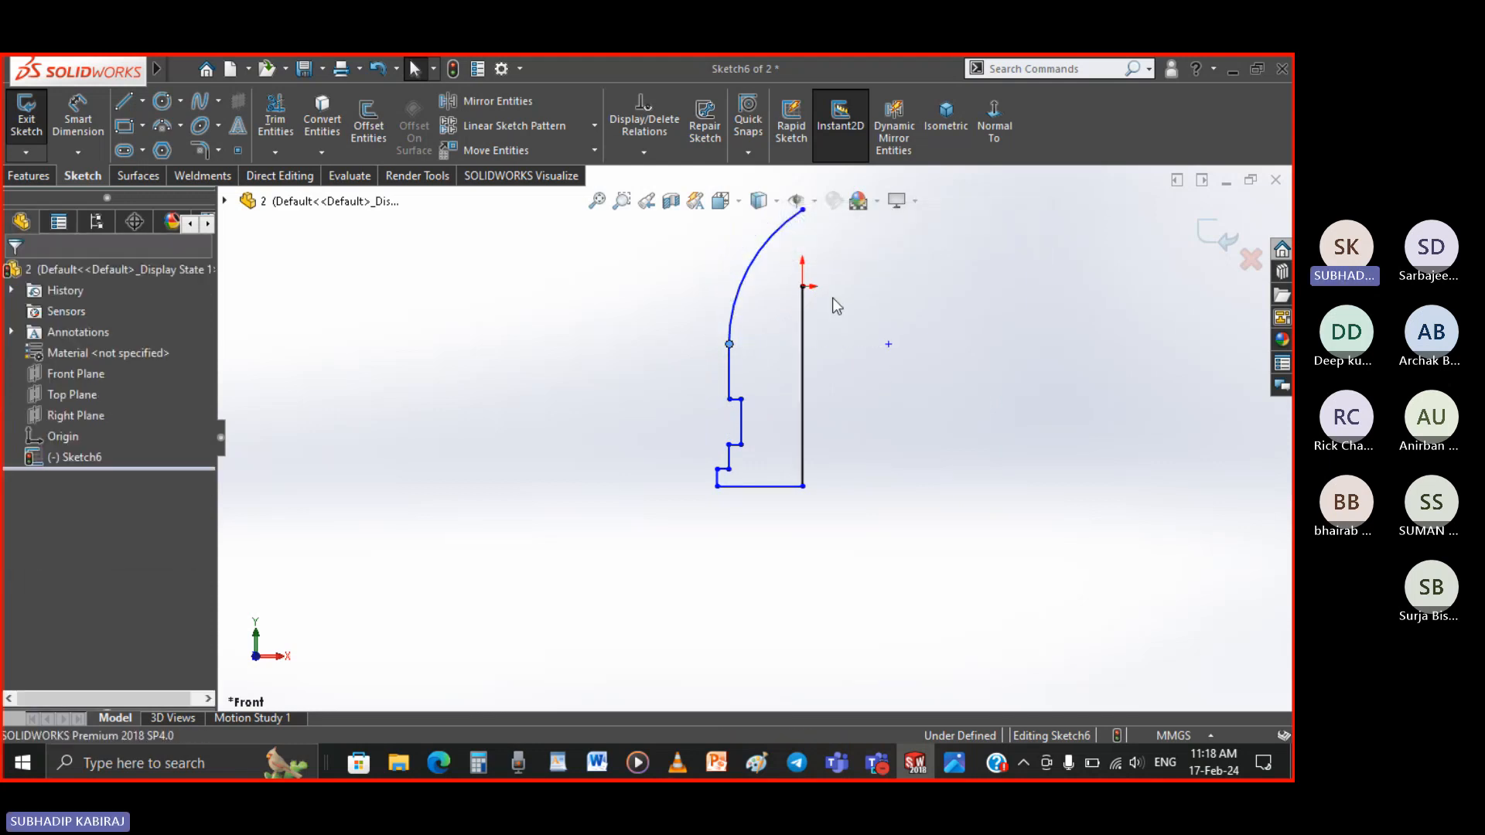
# Move the arc's upper endpoint down onto the origin to close the half profile
pyautogui.scroll(2, 859, 436)
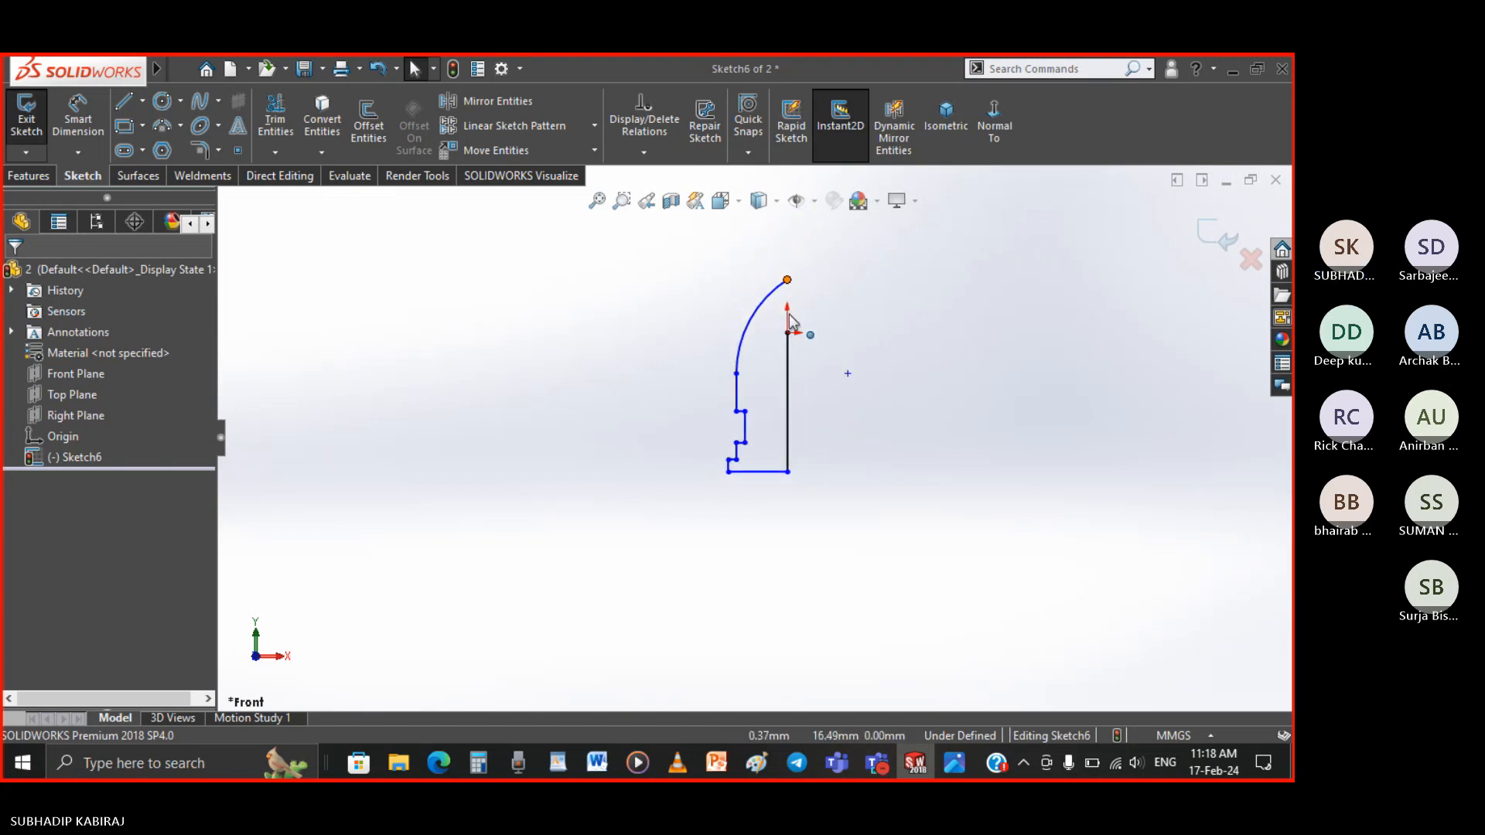
pyautogui.moveTo(789, 315); pyautogui.dragTo(789, 334)
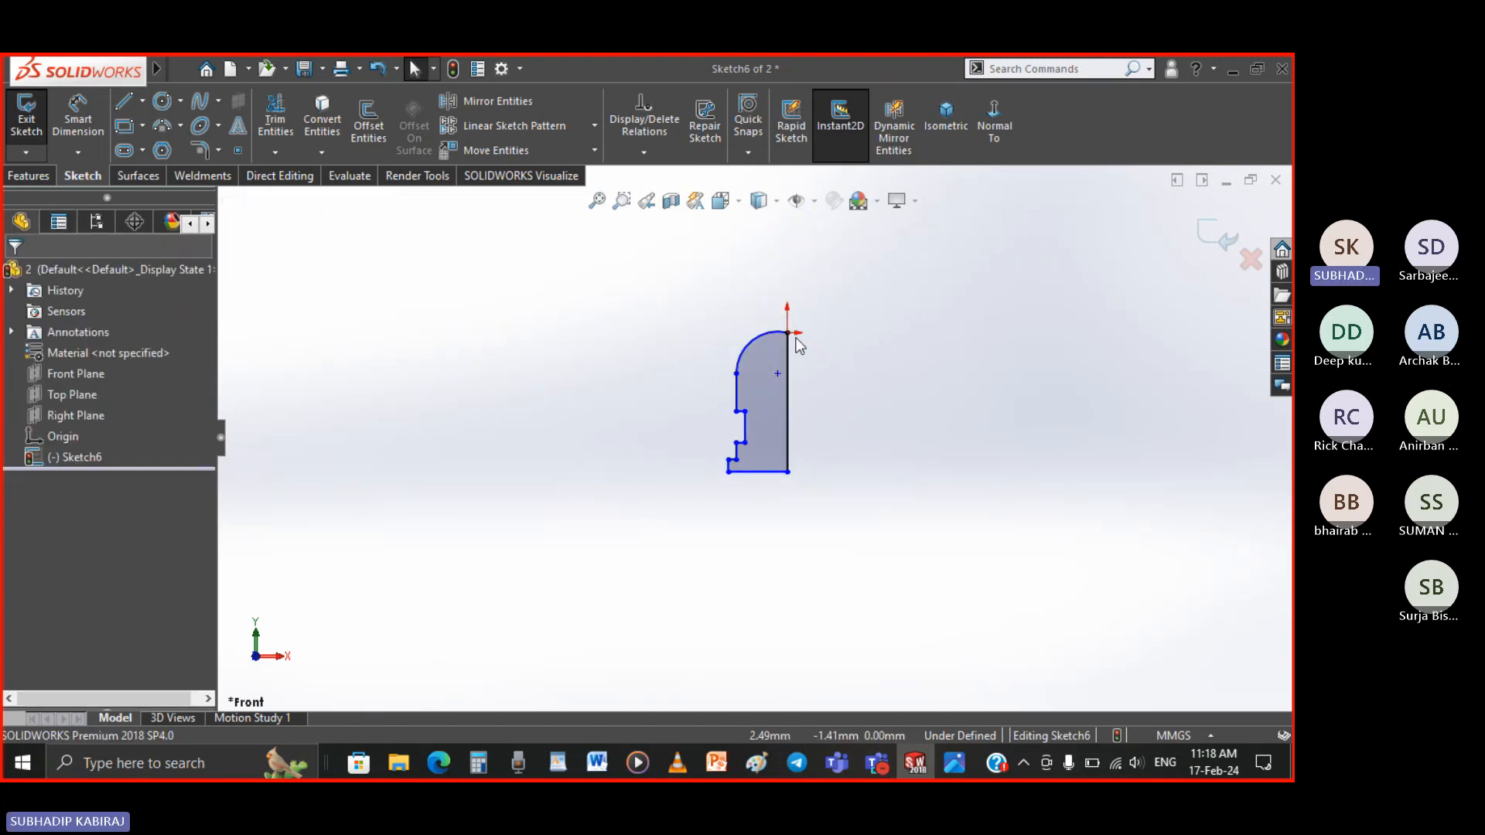
pyautogui.scroll(-4, 800, 340)
pyautogui.scroll(2, 792, 442)
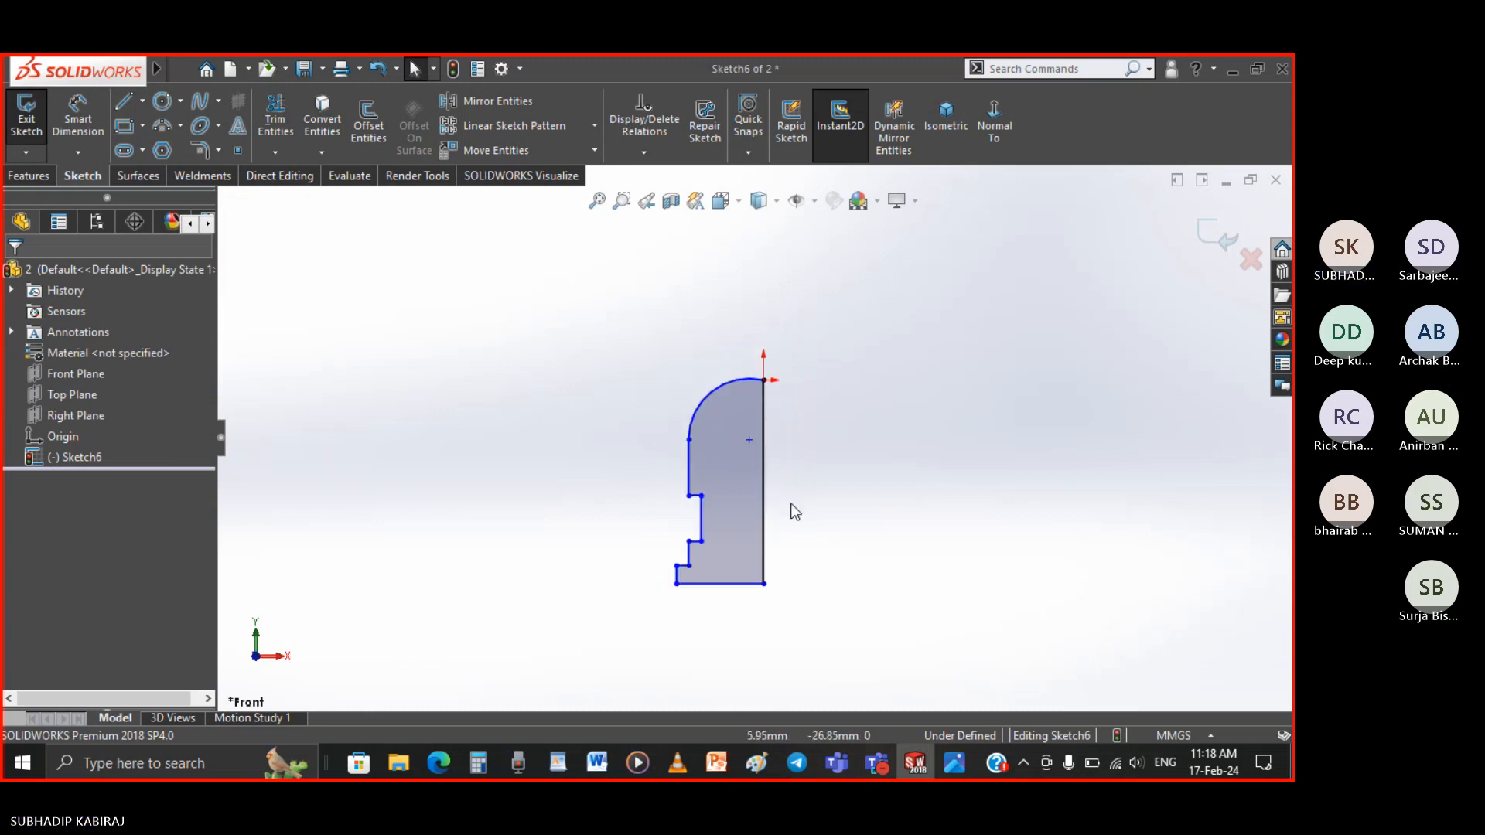
pyautogui.scroll(-1, 795, 512)
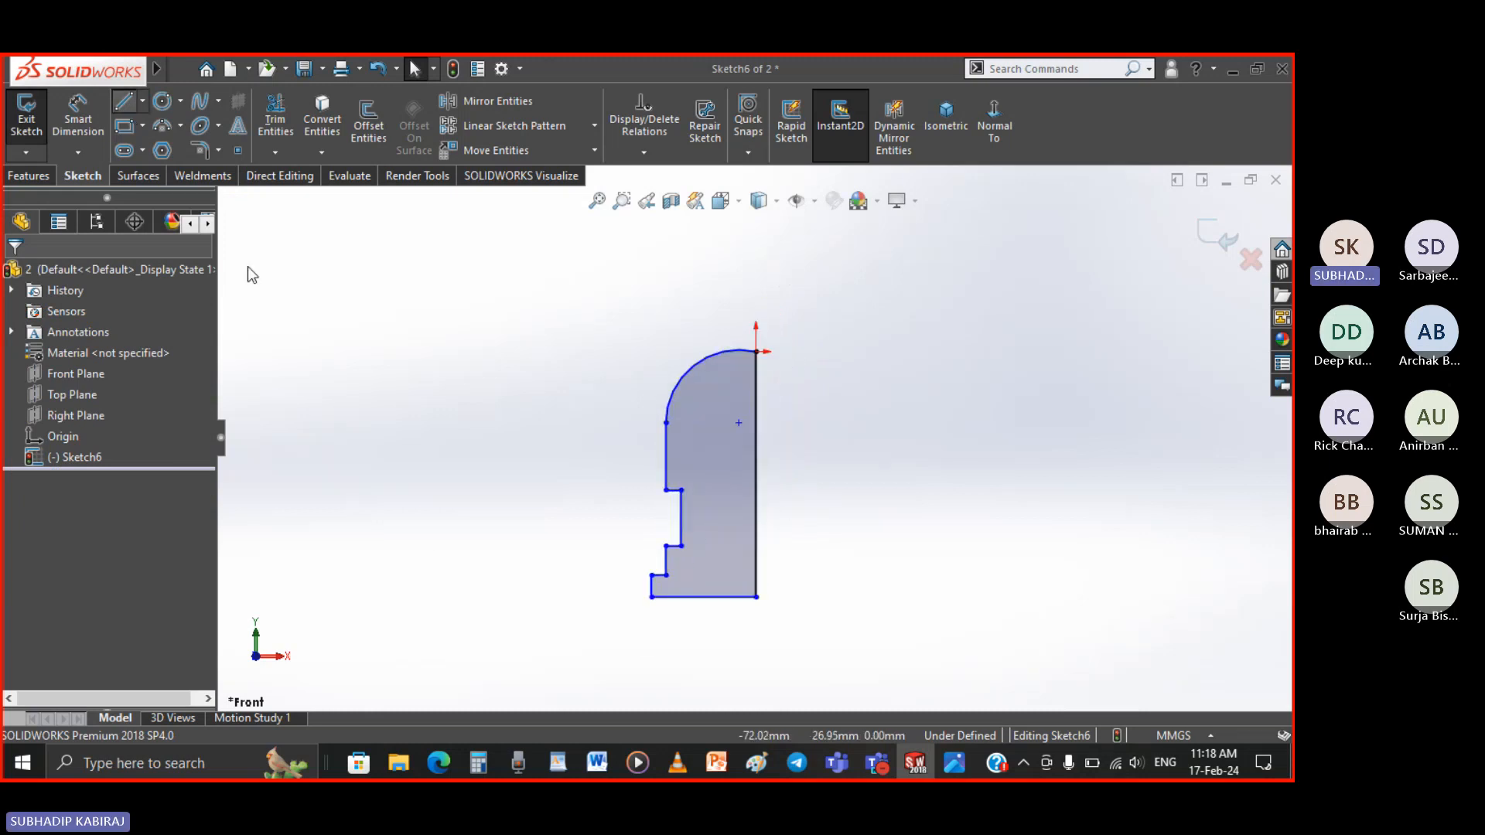
# Sketch a vertical construction line downward from the lower end of the profile's axis and dimension its length as 20 mm
pyautogui.press('l')
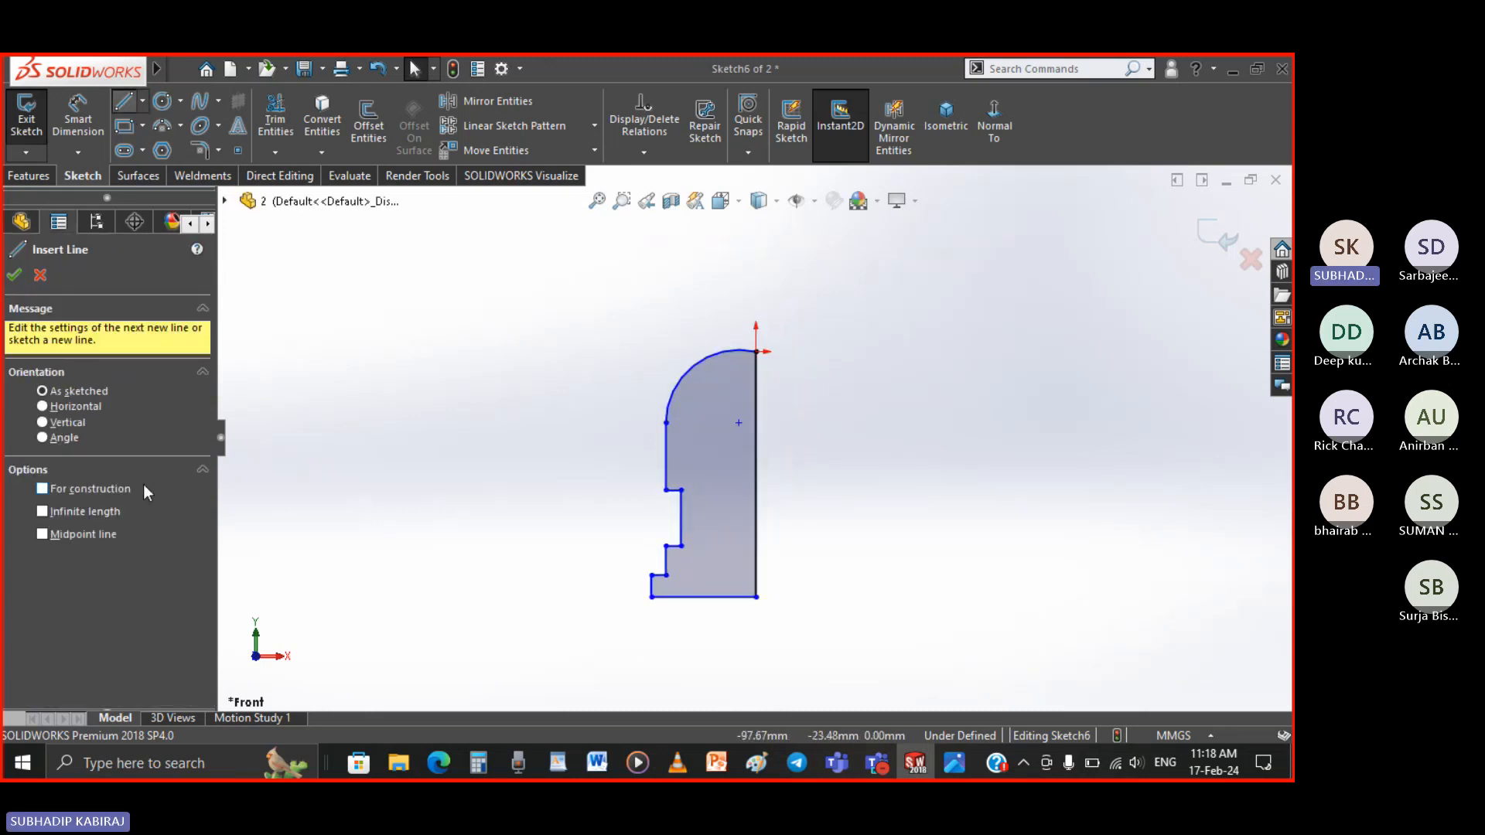
pyautogui.click(43, 489)
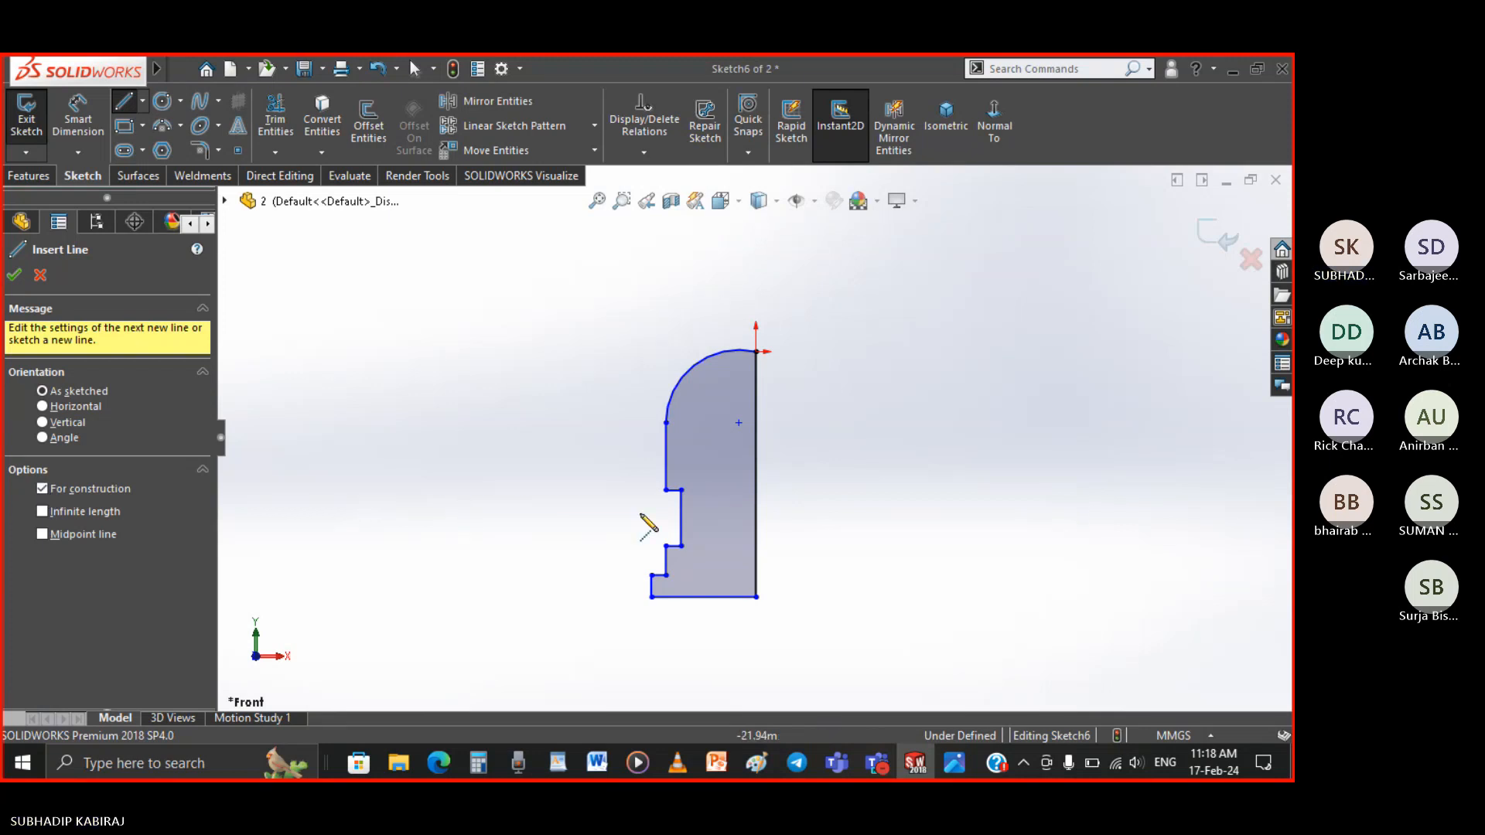
pyautogui.click(755, 597)
pyautogui.click(756, 685)
pyautogui.rightClick(756, 686)
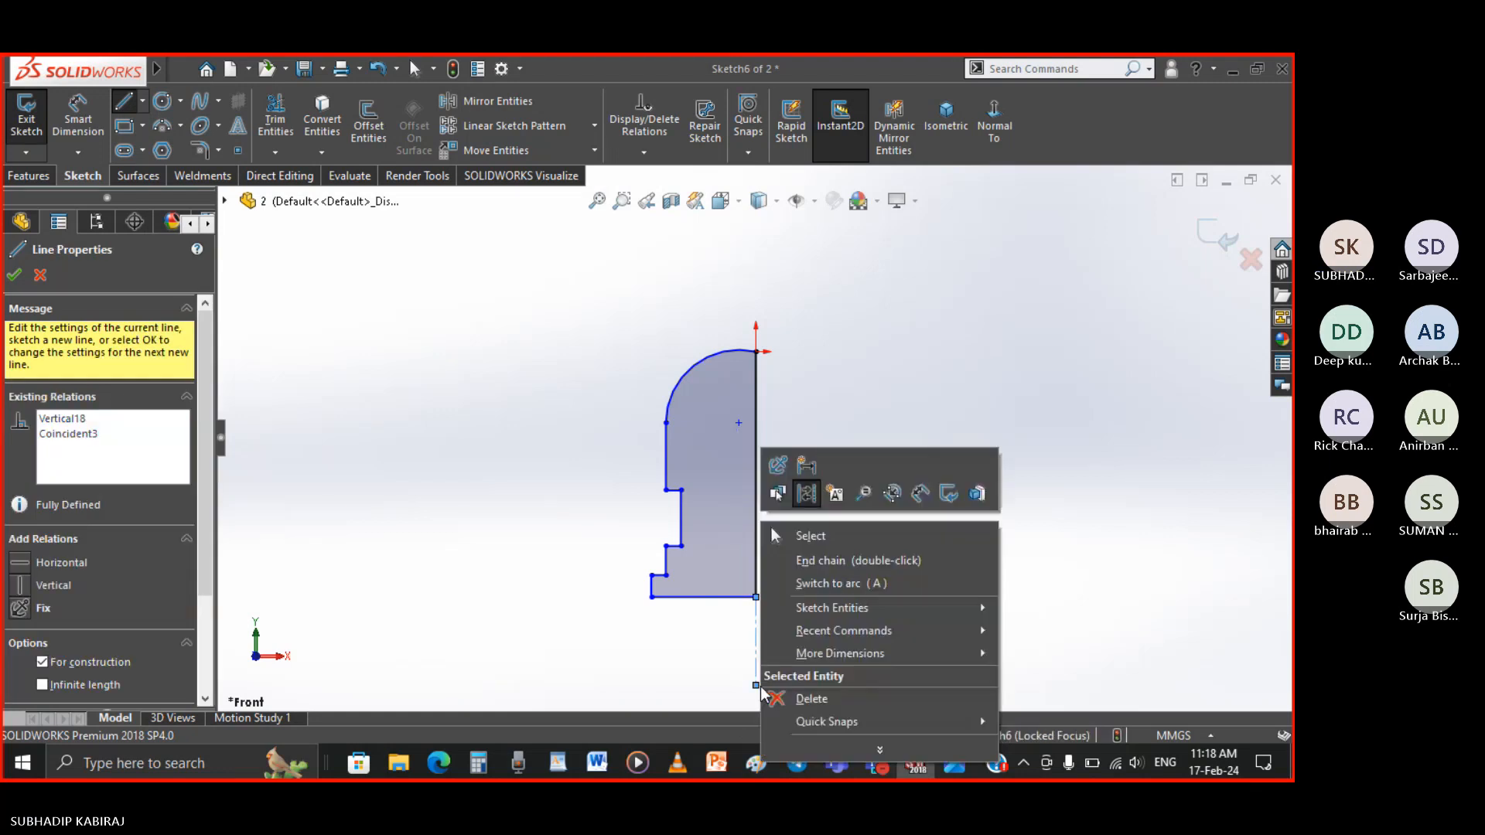
pyautogui.click(805, 550)
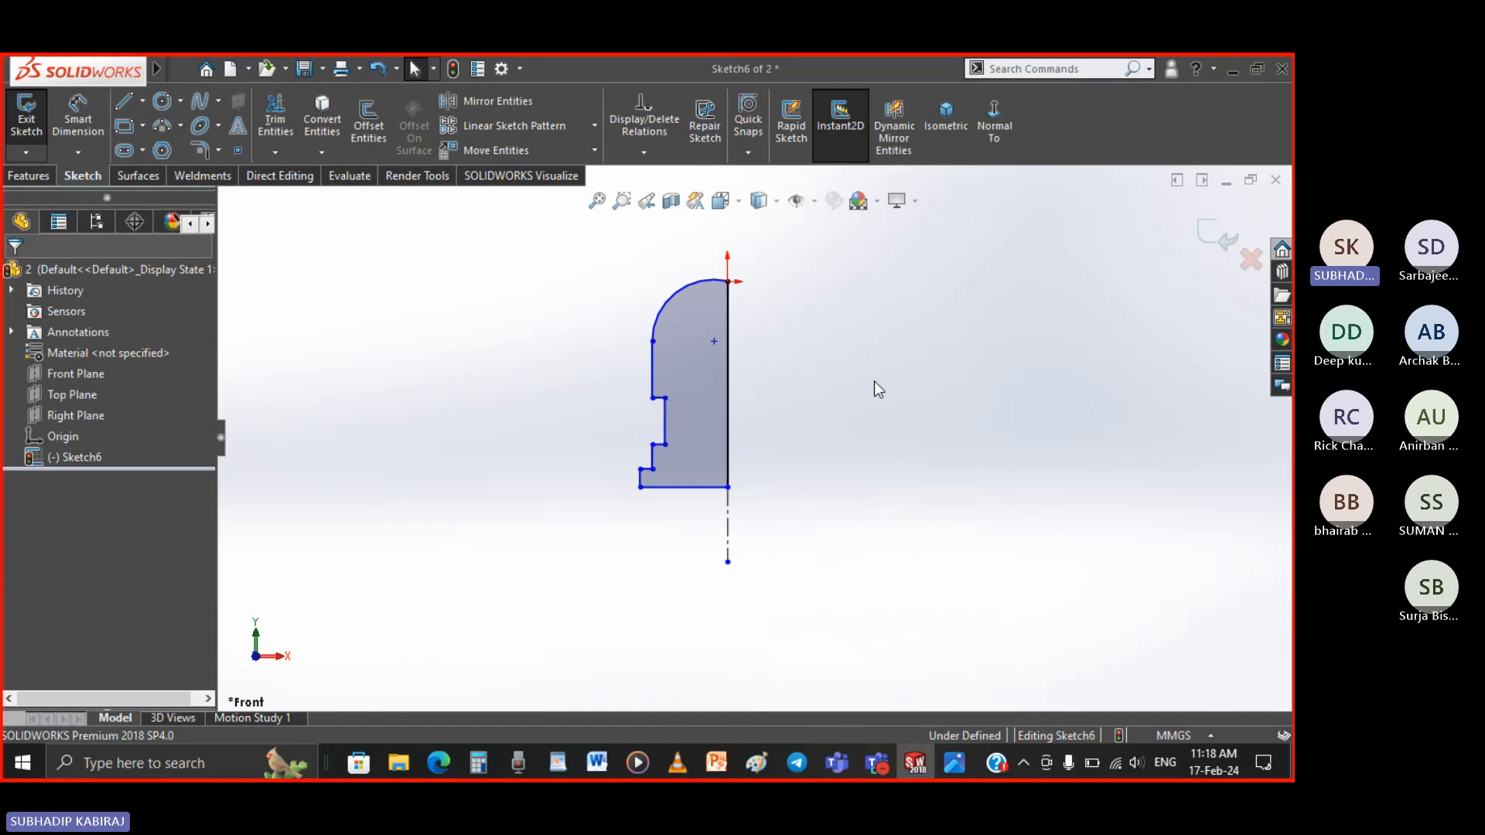
pyautogui.press('d')
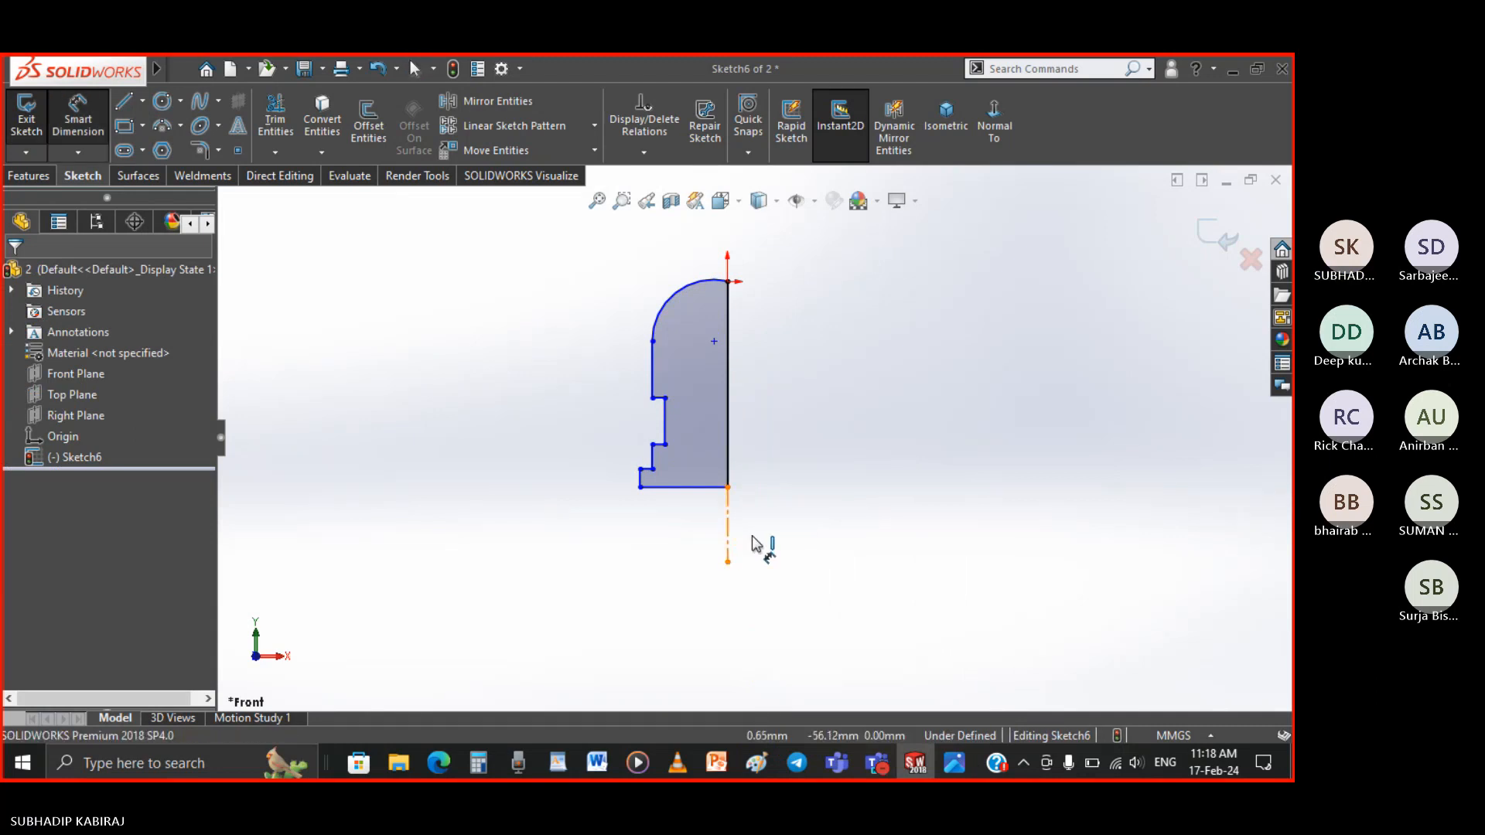
pyautogui.click(765, 531)
pyautogui.press('Return')
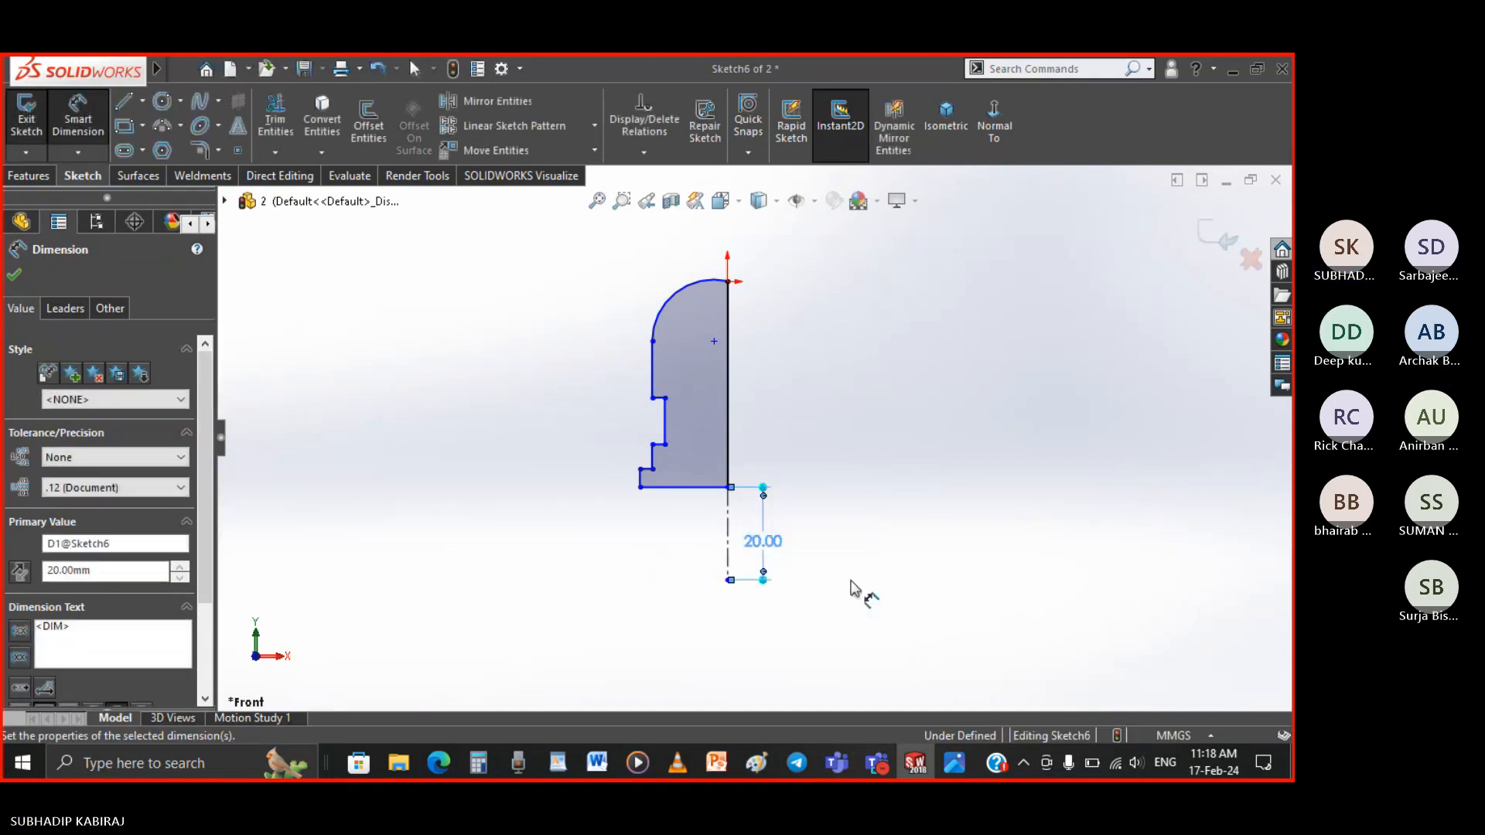
# After checking the pin drawing, dimension the neck's vertical edge about the centerline with a diameter of 4 mm
pyautogui.click(953, 765)
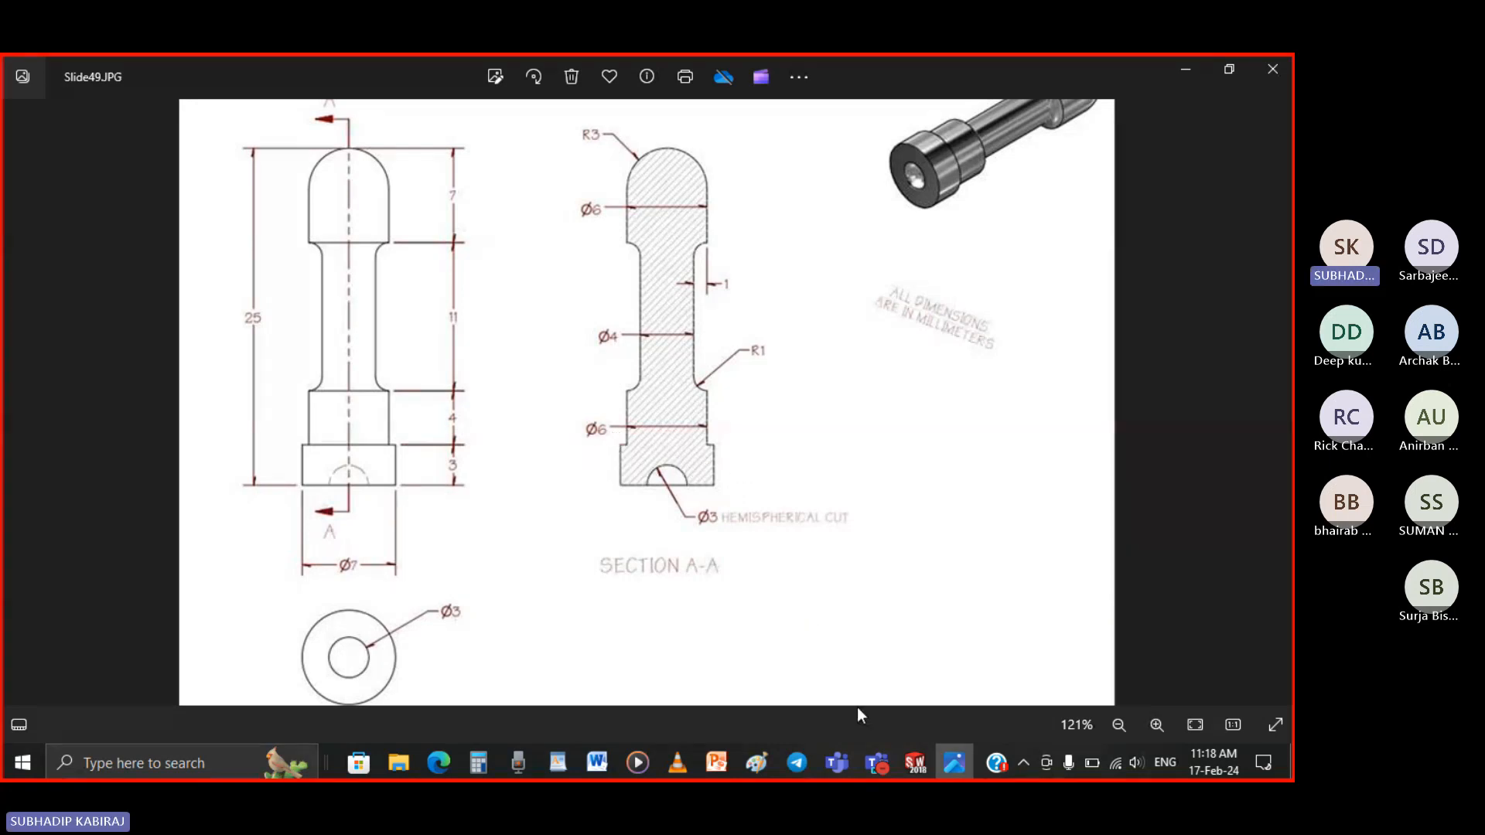
pyautogui.click(915, 762)
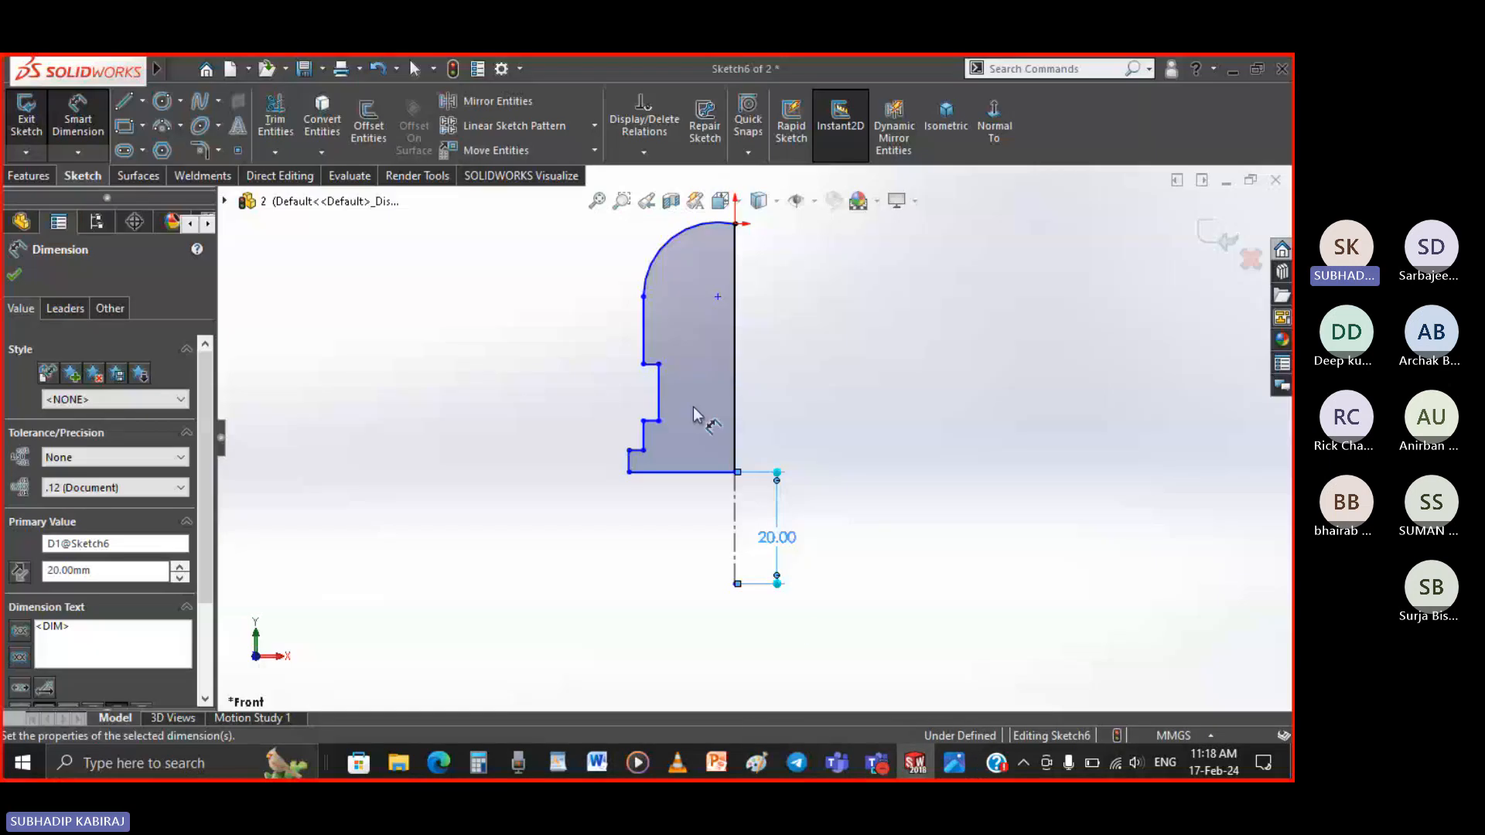
pyautogui.scroll(-2, 693, 407)
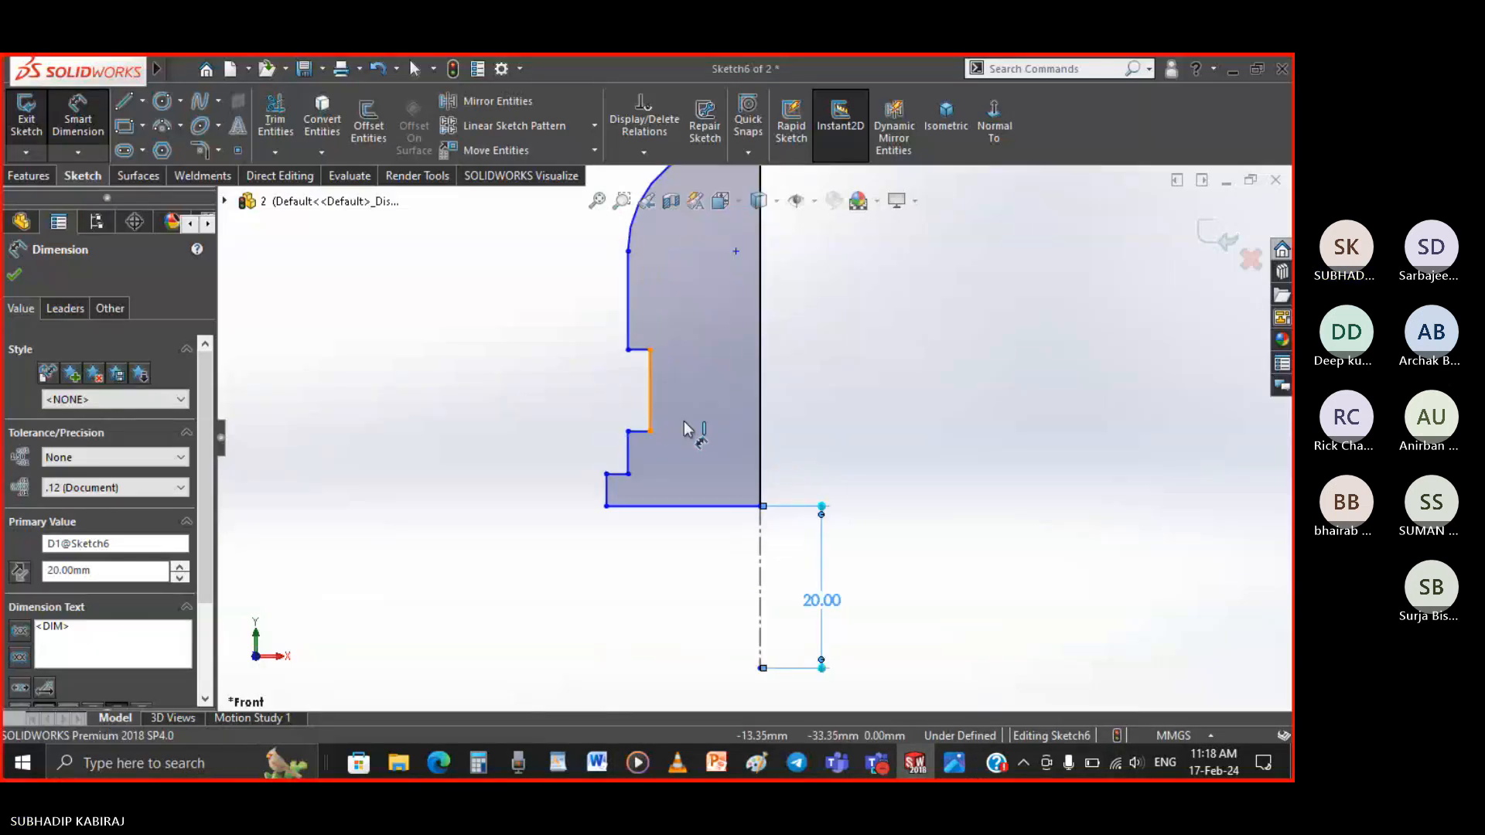
pyautogui.click(686, 426)
pyautogui.click(759, 534)
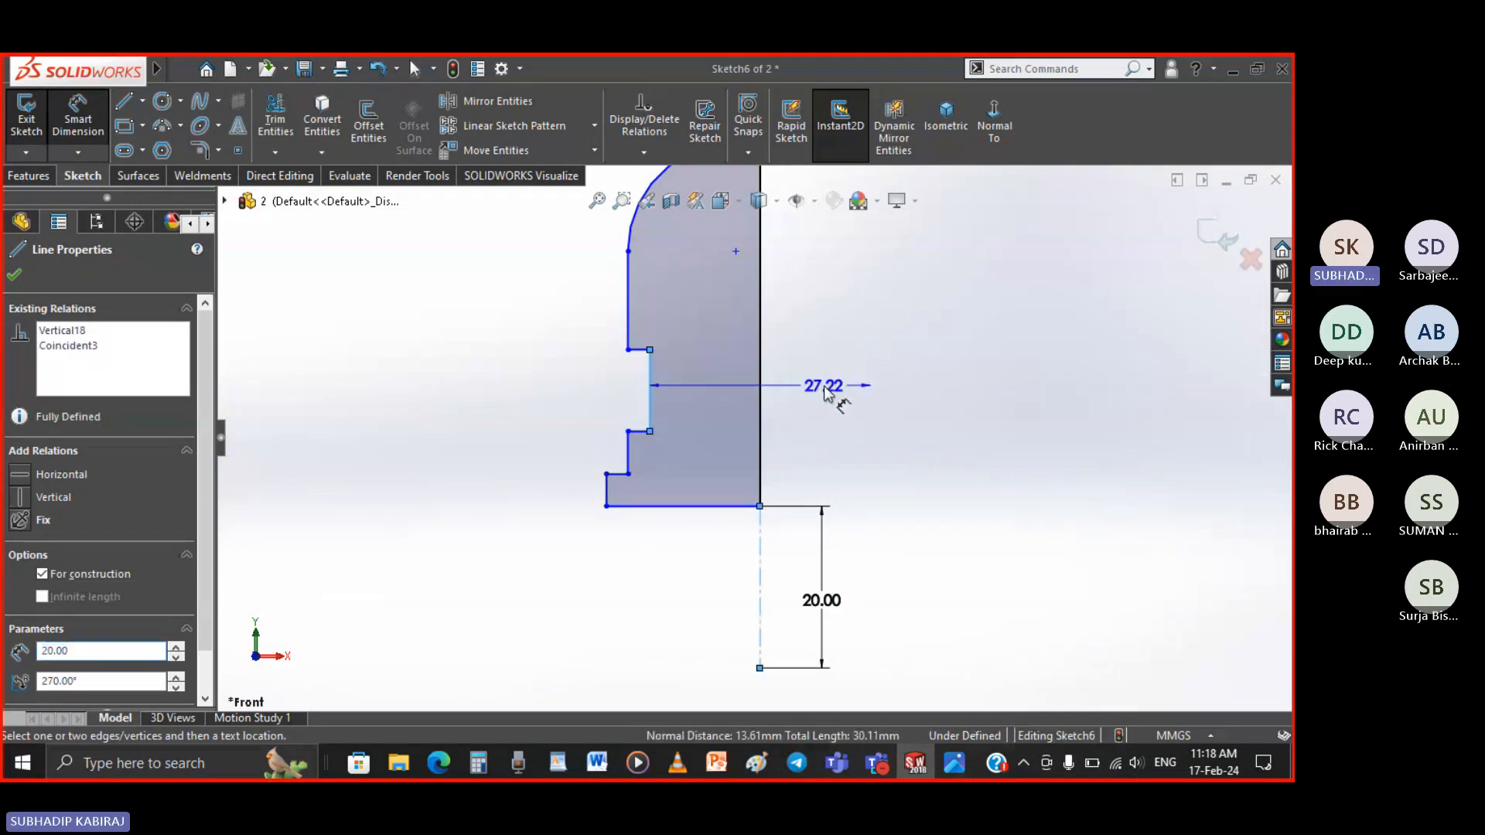
pyautogui.click(829, 391)
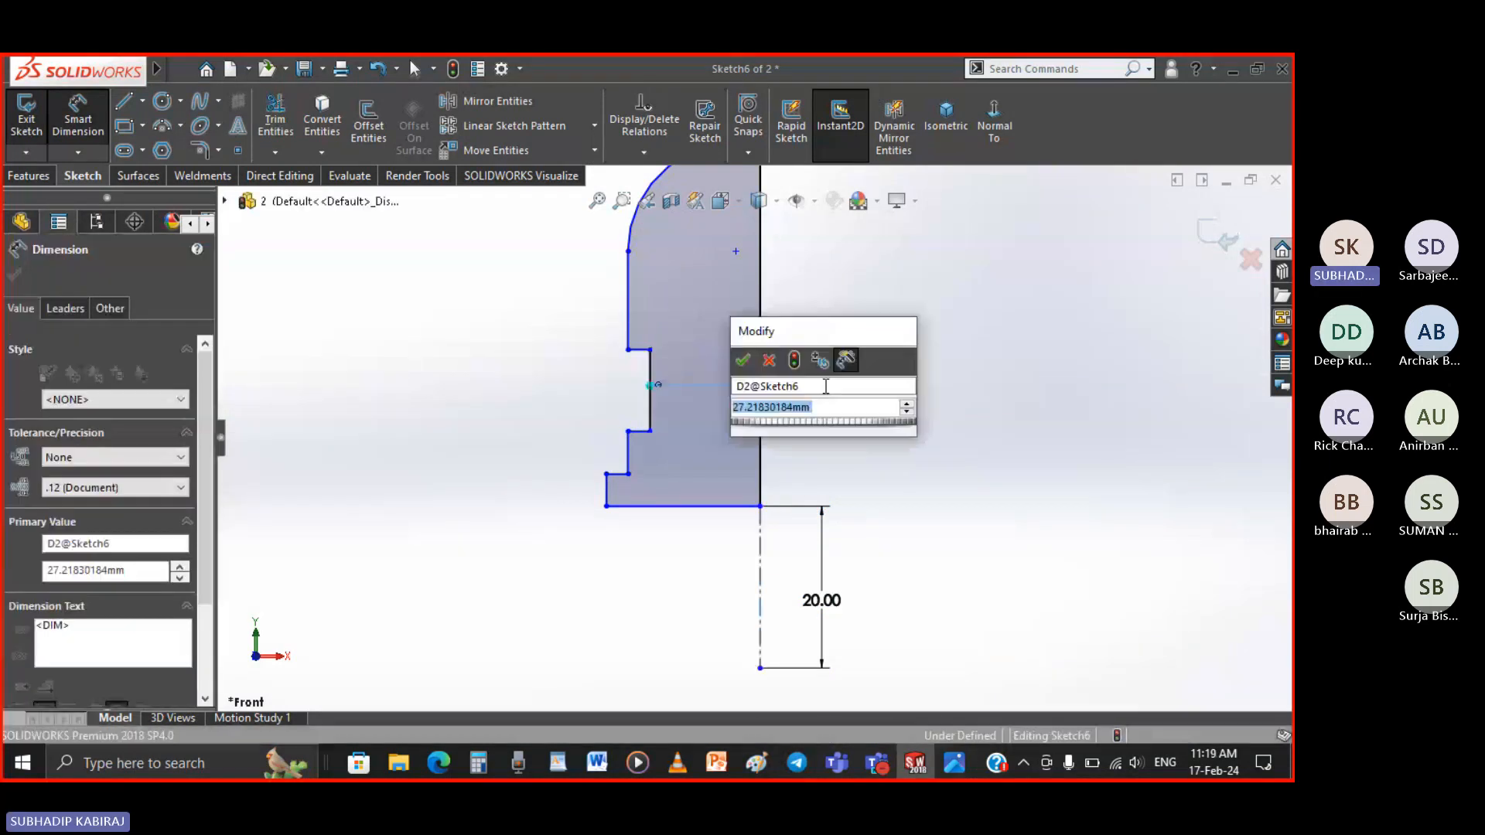
pyautogui.press('Return')
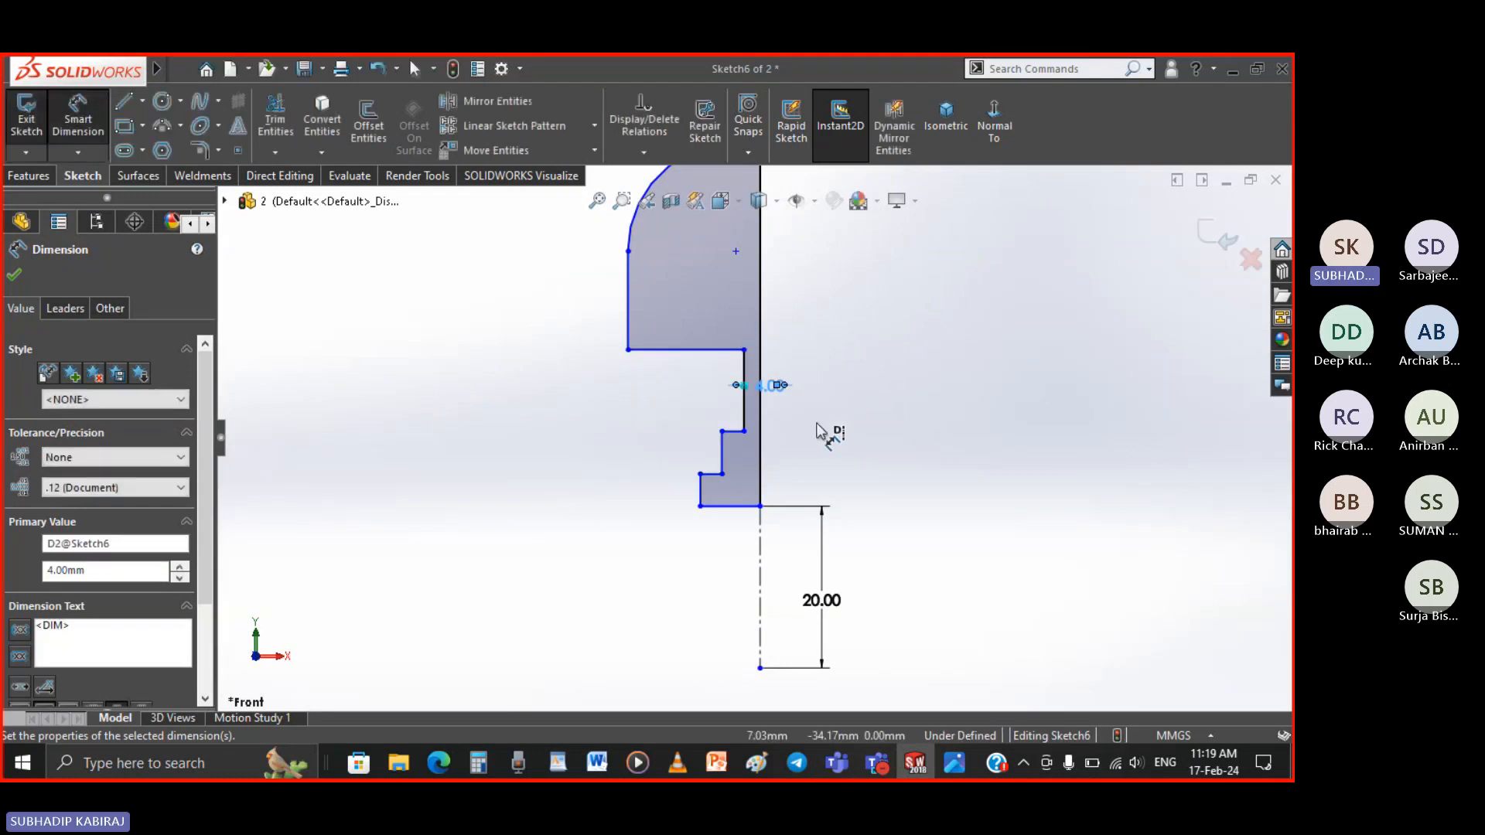
# Dimension the vertical edge of the collar below the neck about the centerline with a diameter of 6 mm
pyautogui.scroll(-3, 820, 427)
pyautogui.scroll(2, 718, 511)
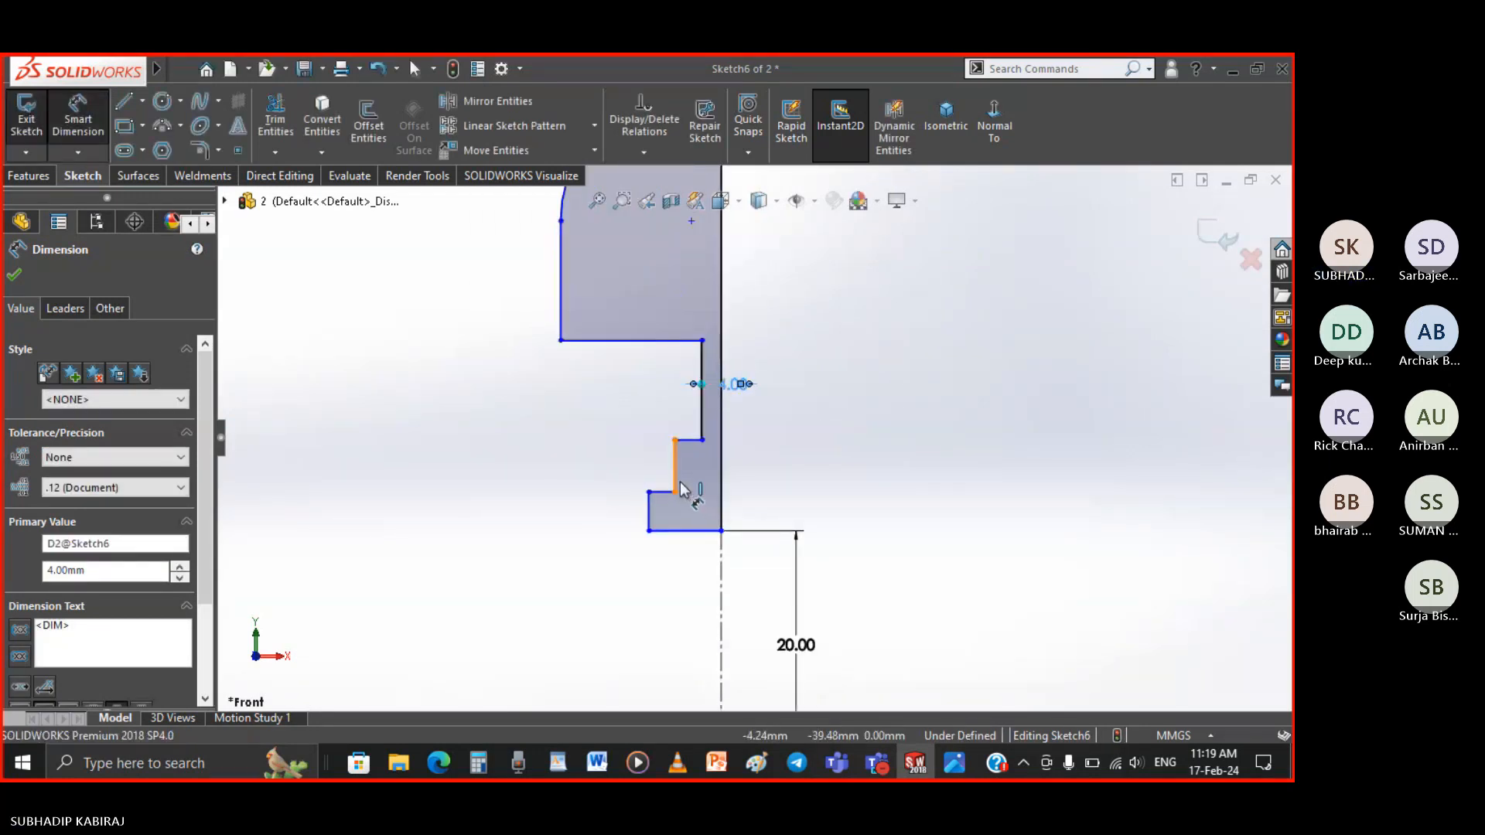
pyautogui.click(679, 489)
pyautogui.click(818, 458)
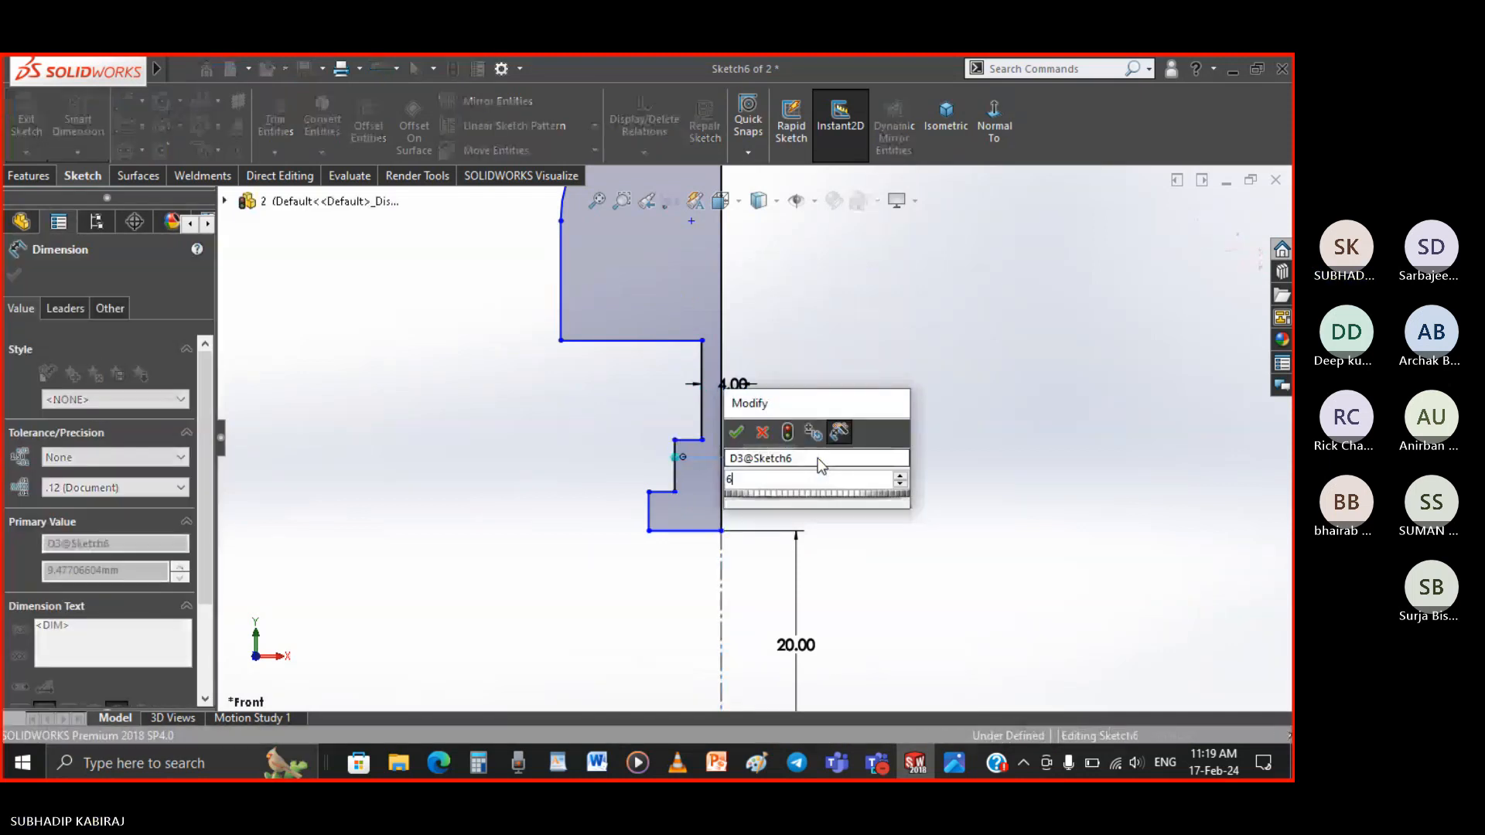
pyautogui.write('6')
pyautogui.press('Return')
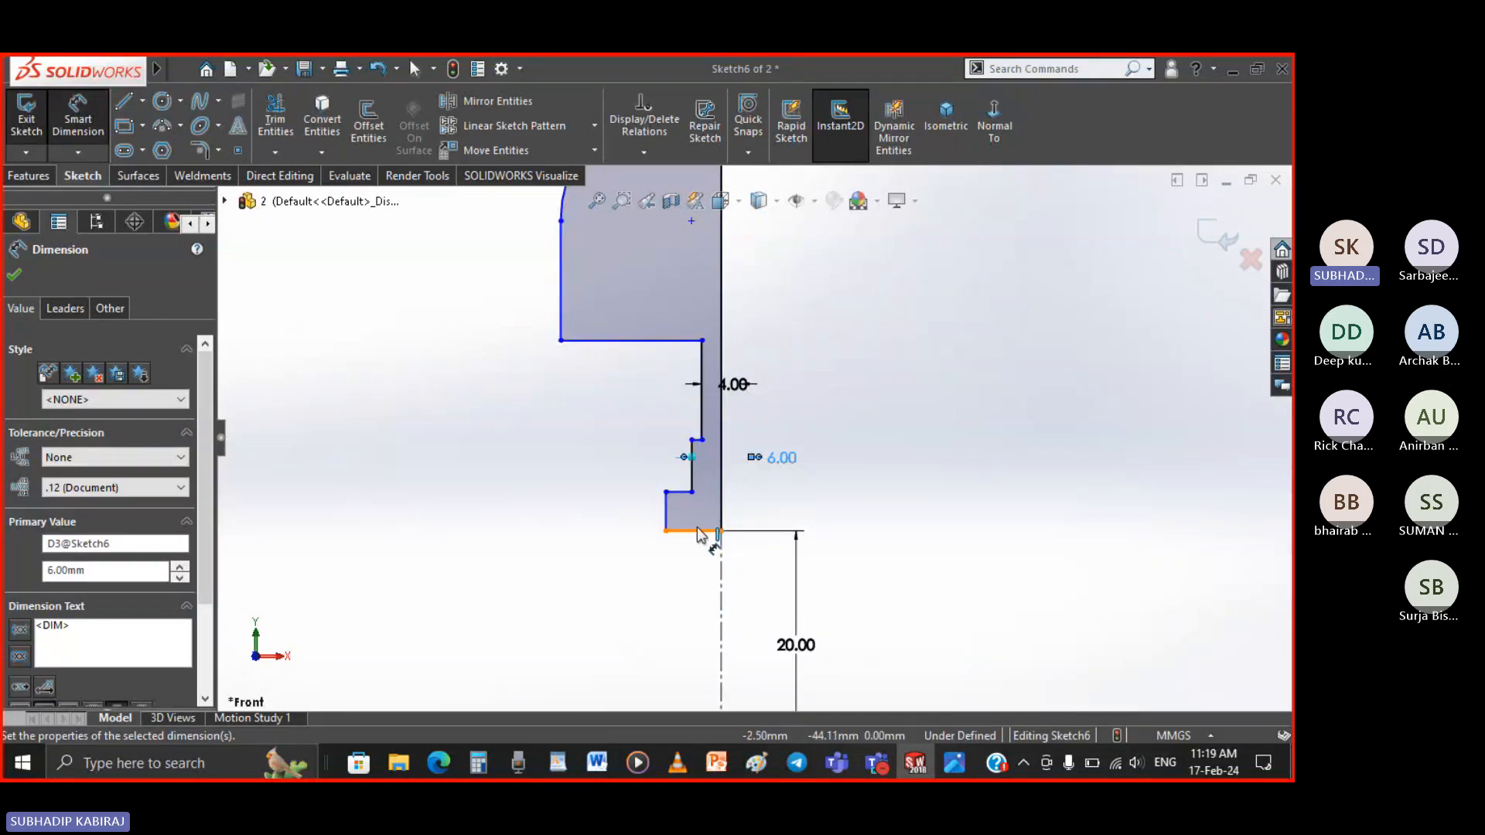
# Dimension the base flange's outer vertical edge about the centerline with a diameter of 7 mm
pyautogui.click(670, 529)
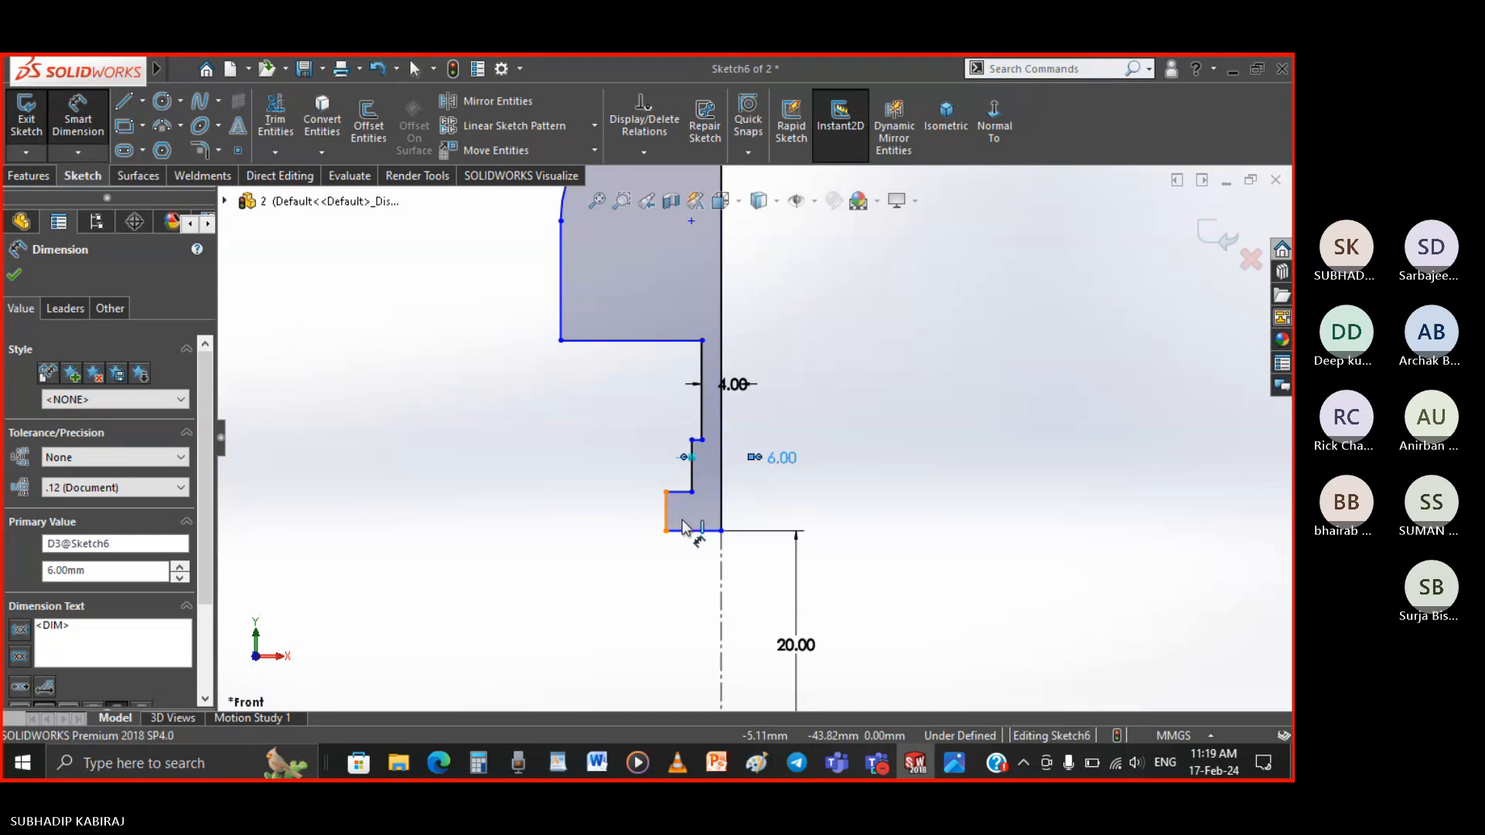
pyautogui.click(827, 509)
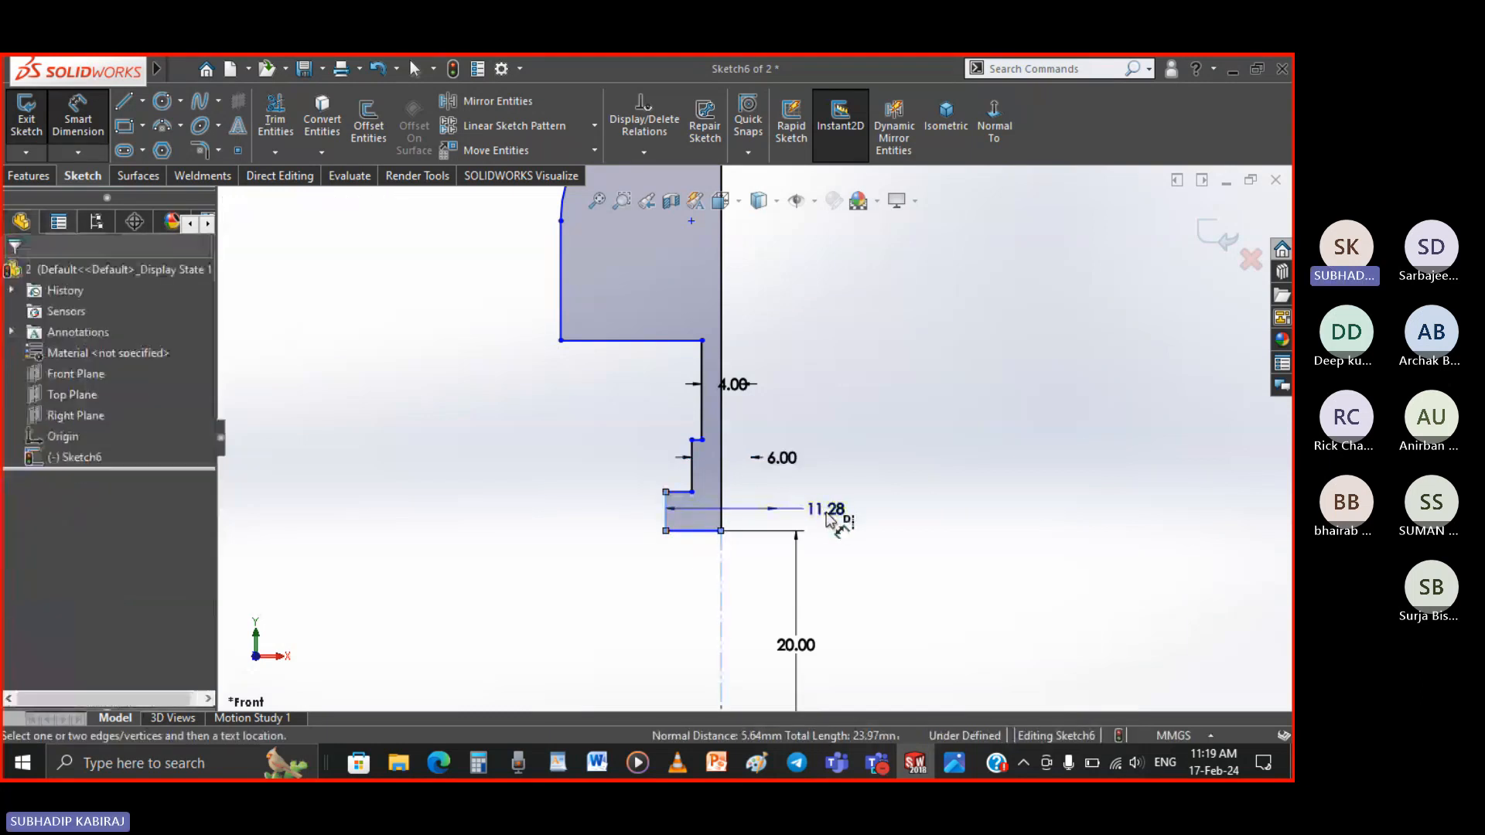
pyautogui.press('Return')
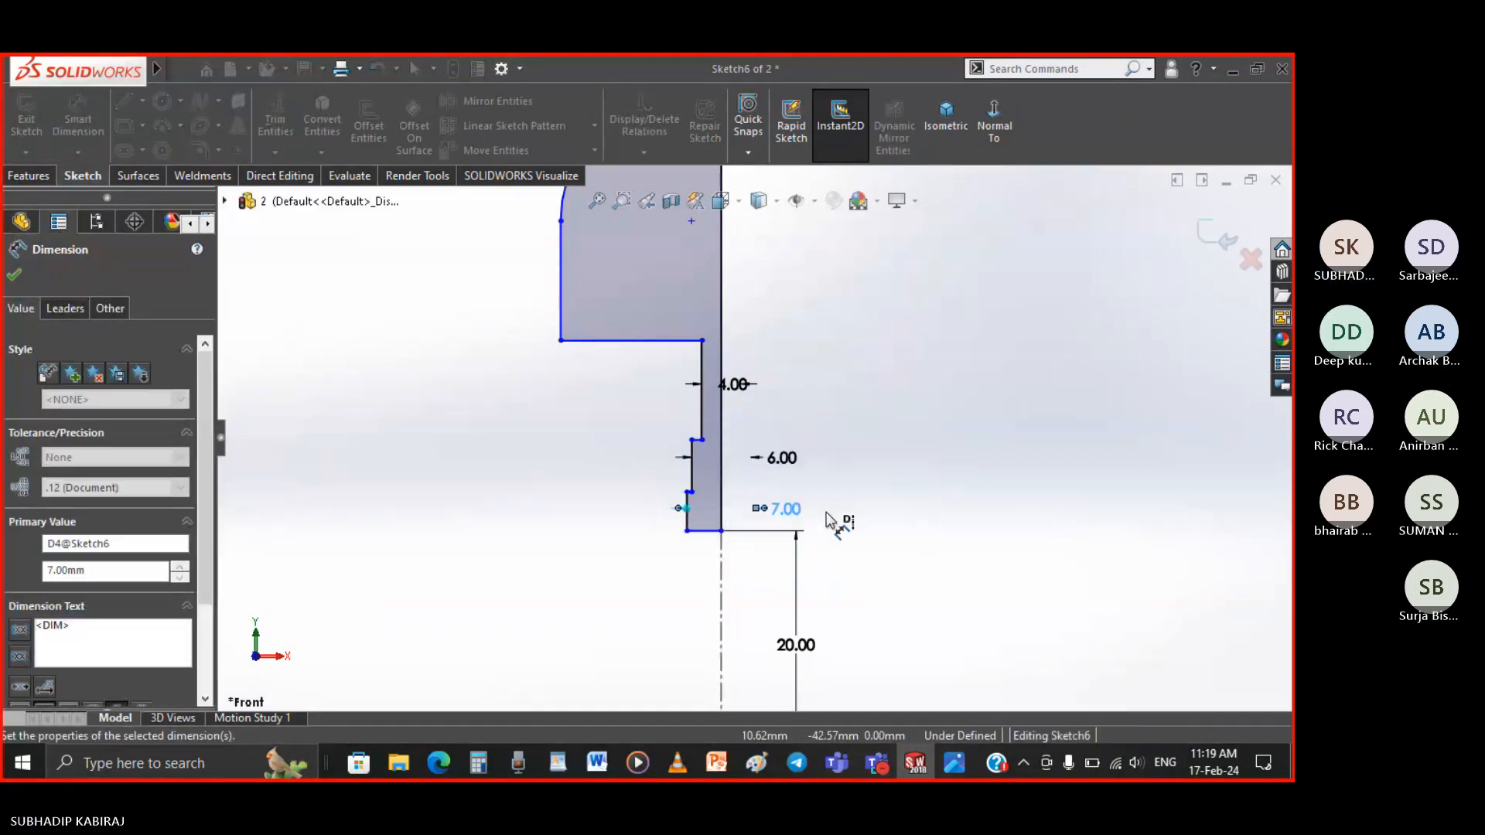
pyautogui.click(966, 324)
pyautogui.scroll(3, 803, 490)
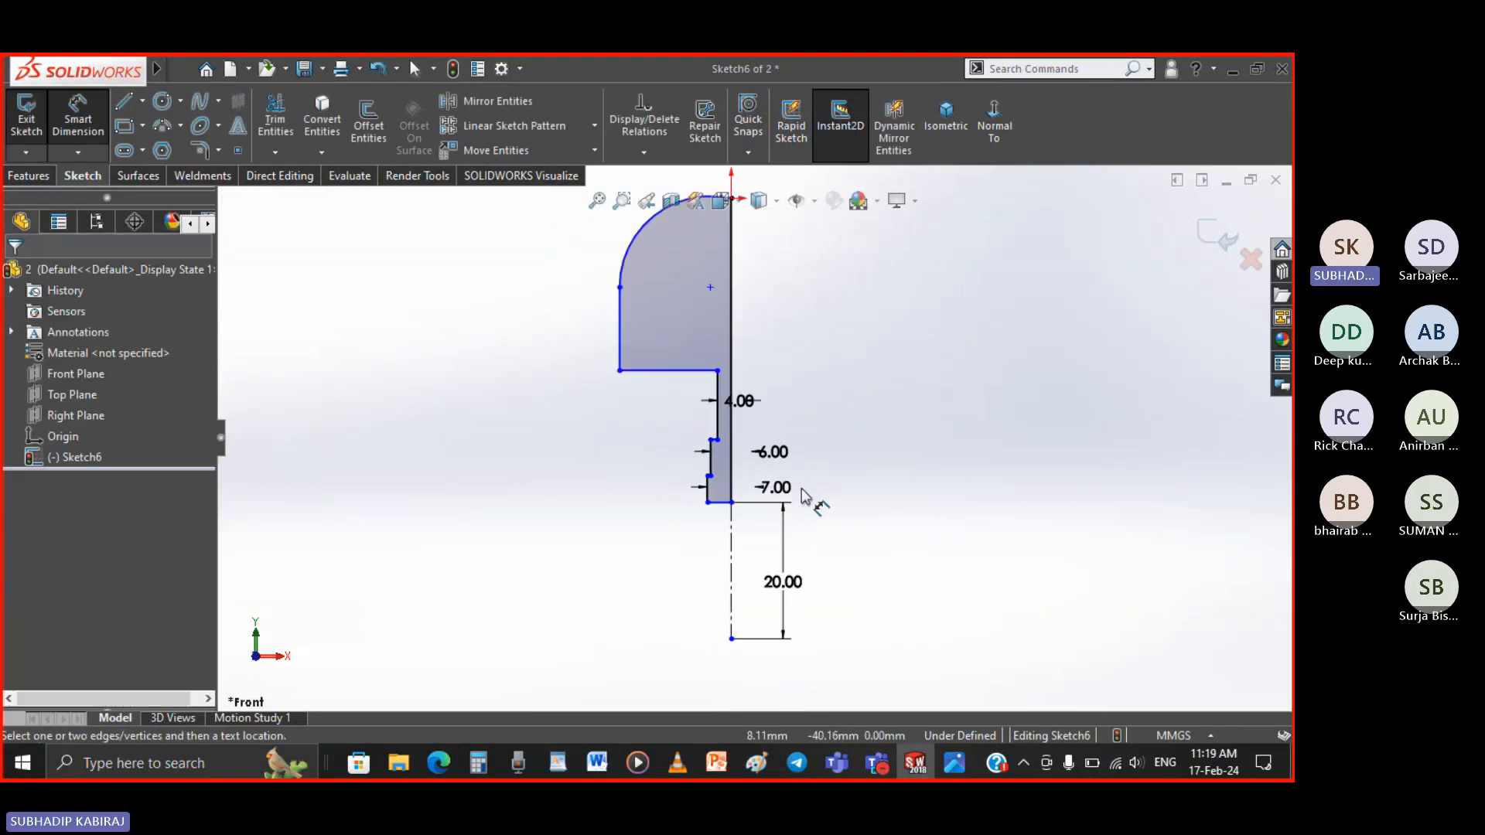
pyautogui.scroll(-1, 774, 359)
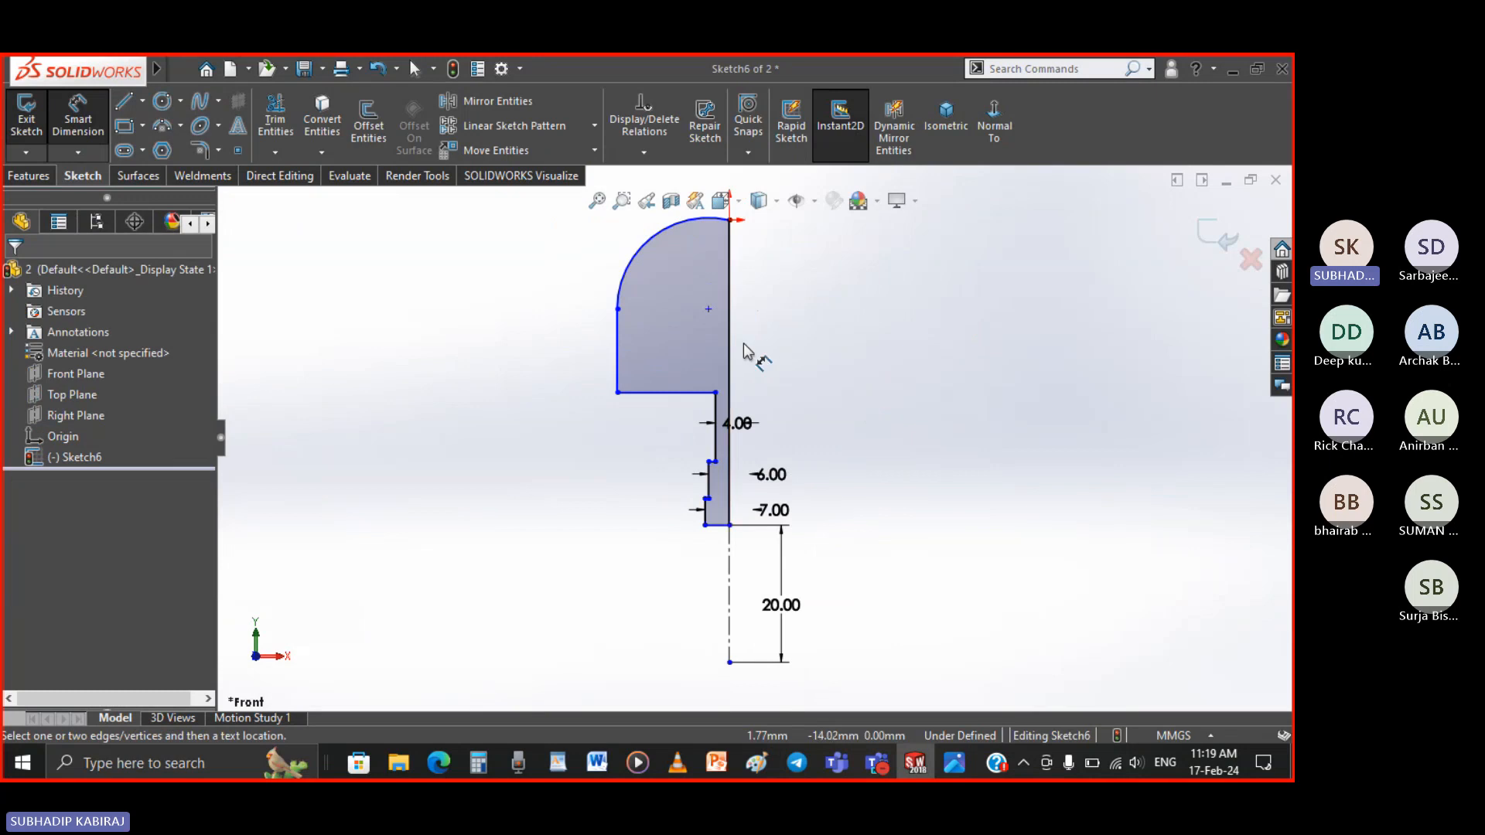
# After checking the pin drawing, dimension the height of the base flange's outer vertical edge as 3 mm
pyautogui.click(951, 764)
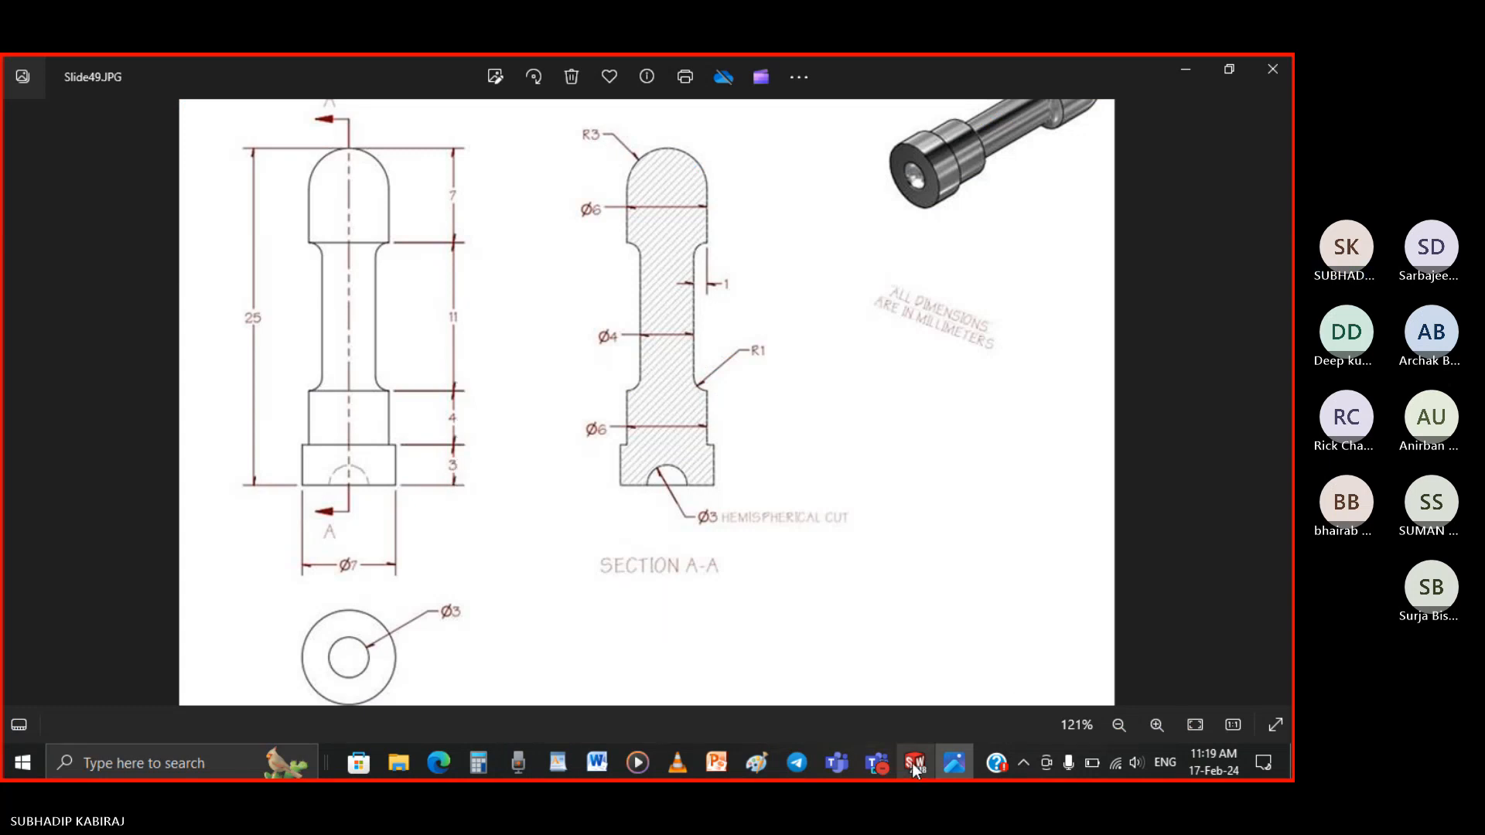
pyautogui.moveTo(915, 763)
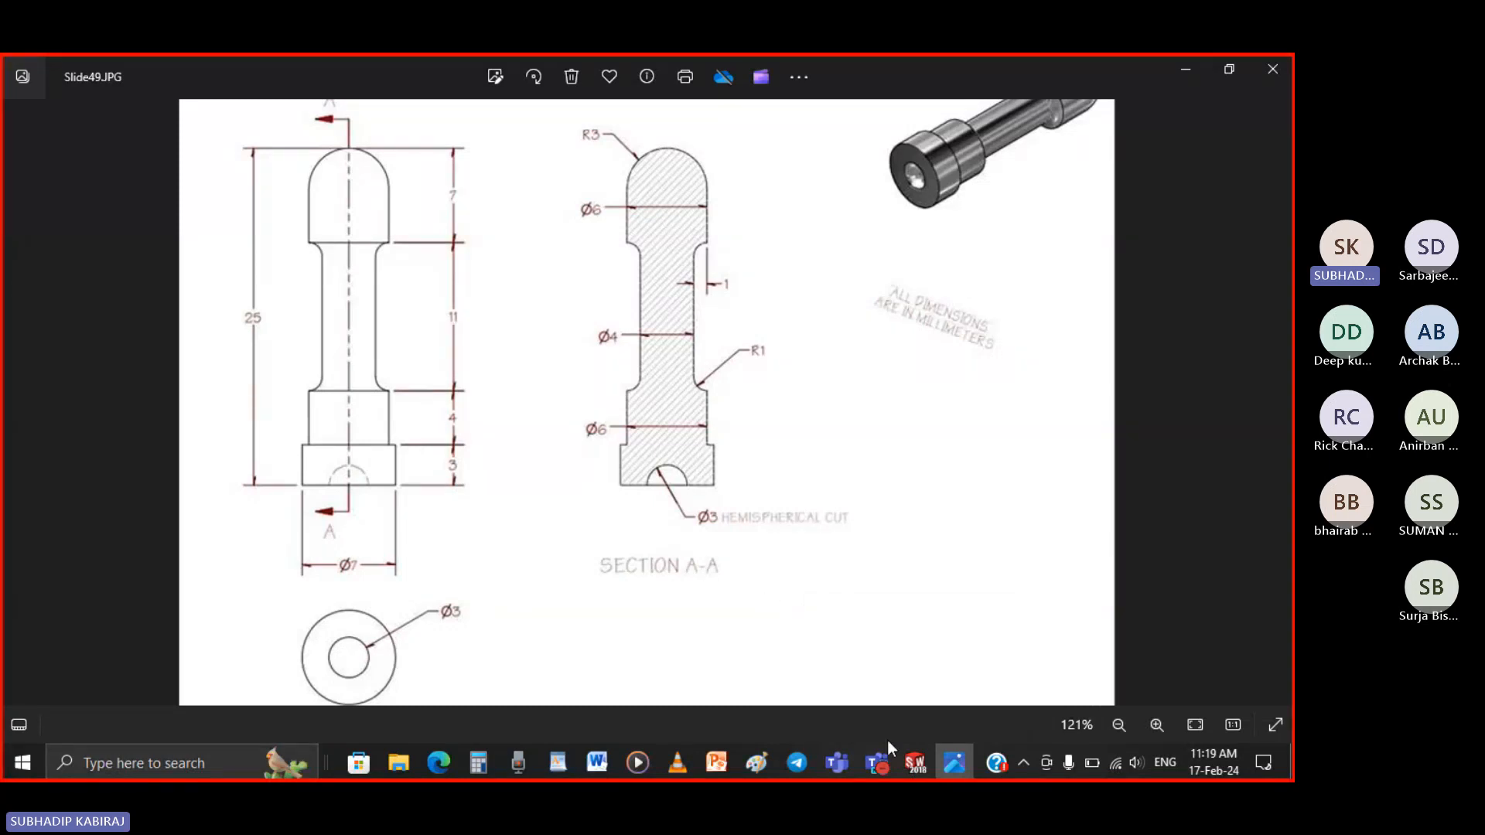
pyautogui.click(915, 764)
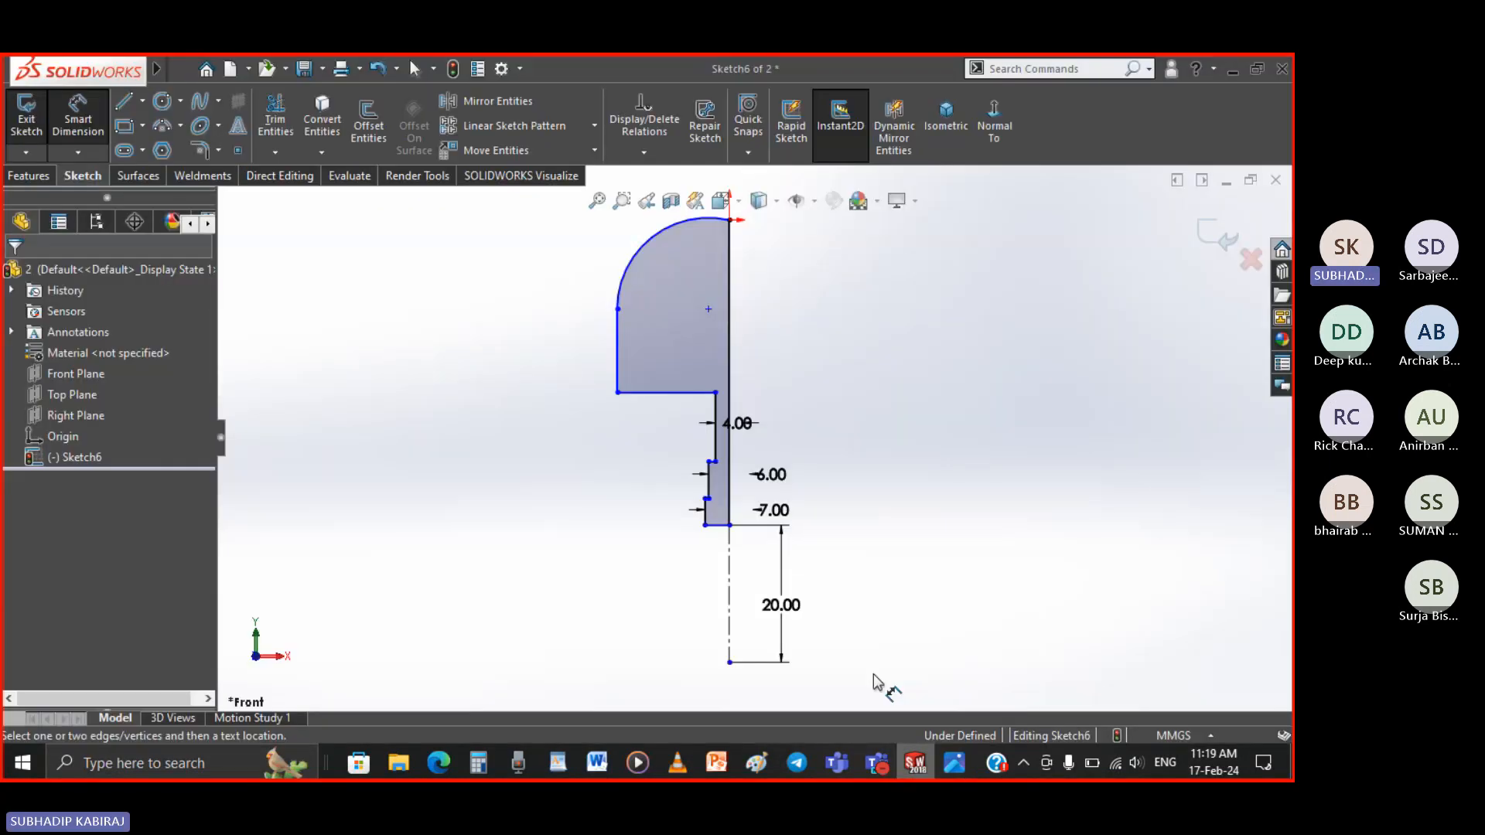
pyautogui.scroll(-2, 743, 500)
pyautogui.scroll(-4, 712, 520)
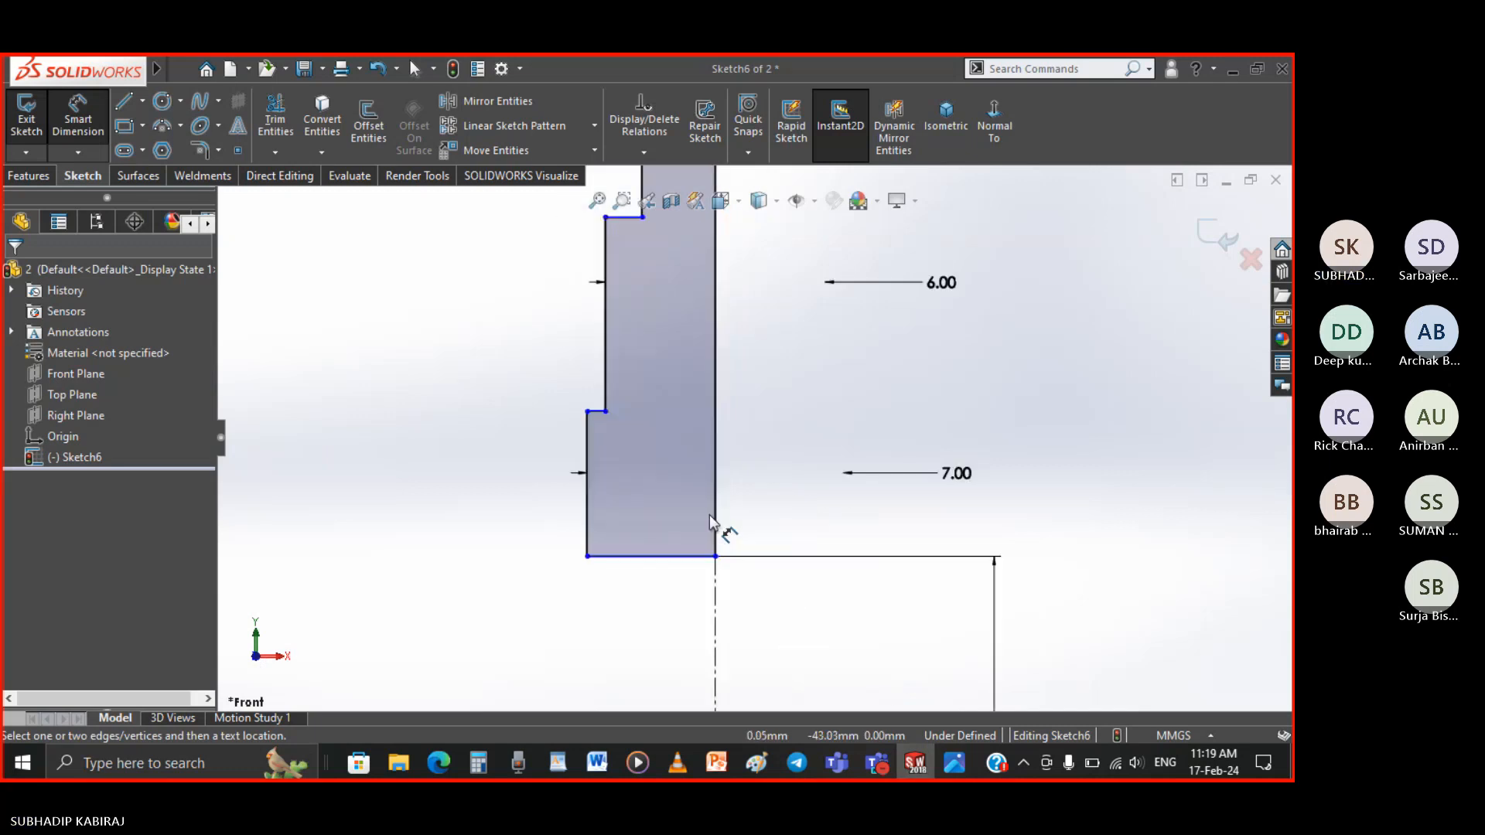
pyautogui.click(588, 514)
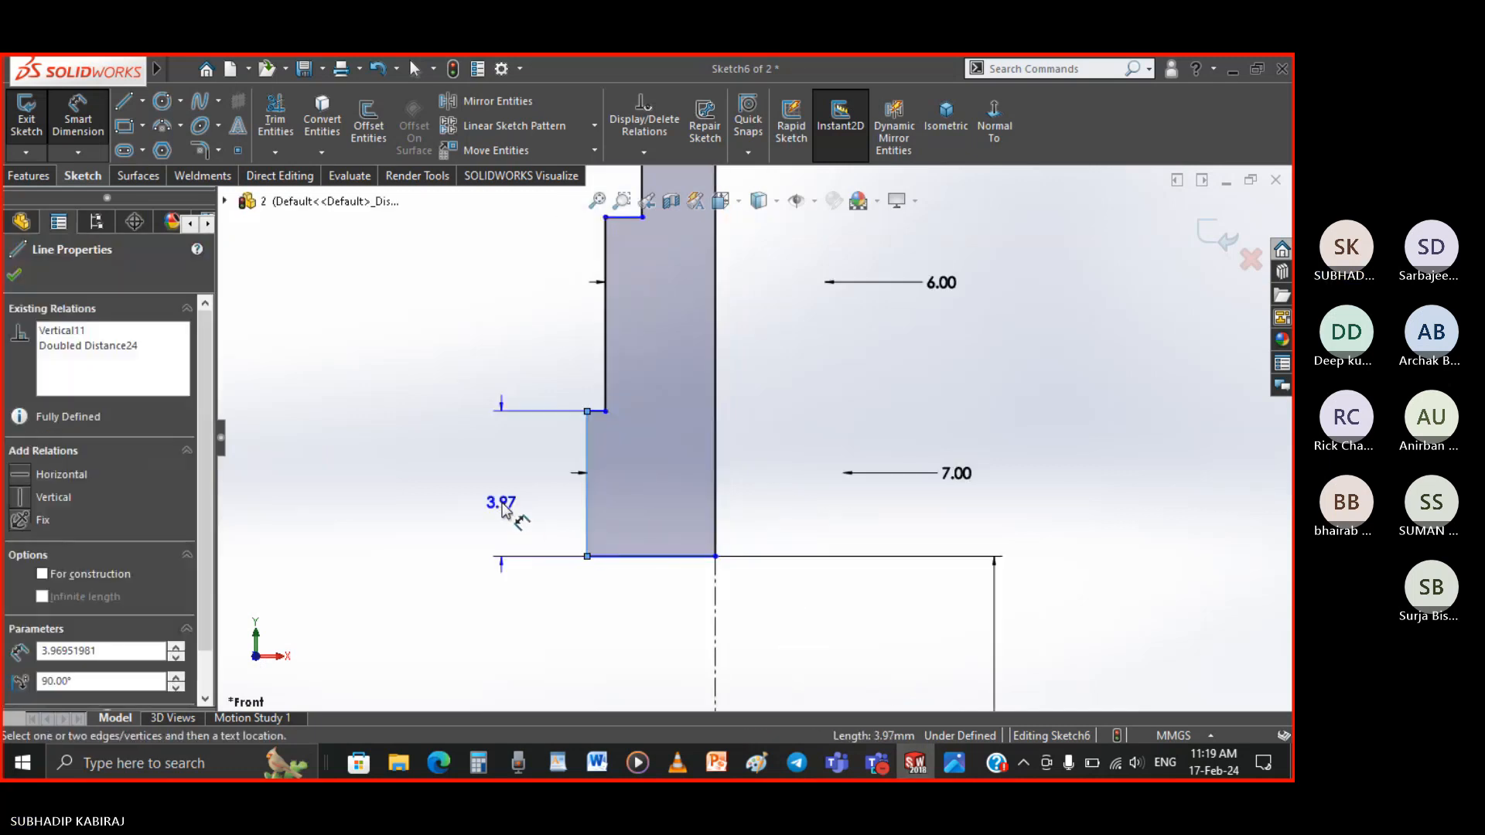
pyautogui.click(514, 507)
pyautogui.write('3.00mm')
pyautogui.press('Return')
# Dimension the height of the collar's vertical edge above the base flange as 4 mm
pyautogui.click(606, 387)
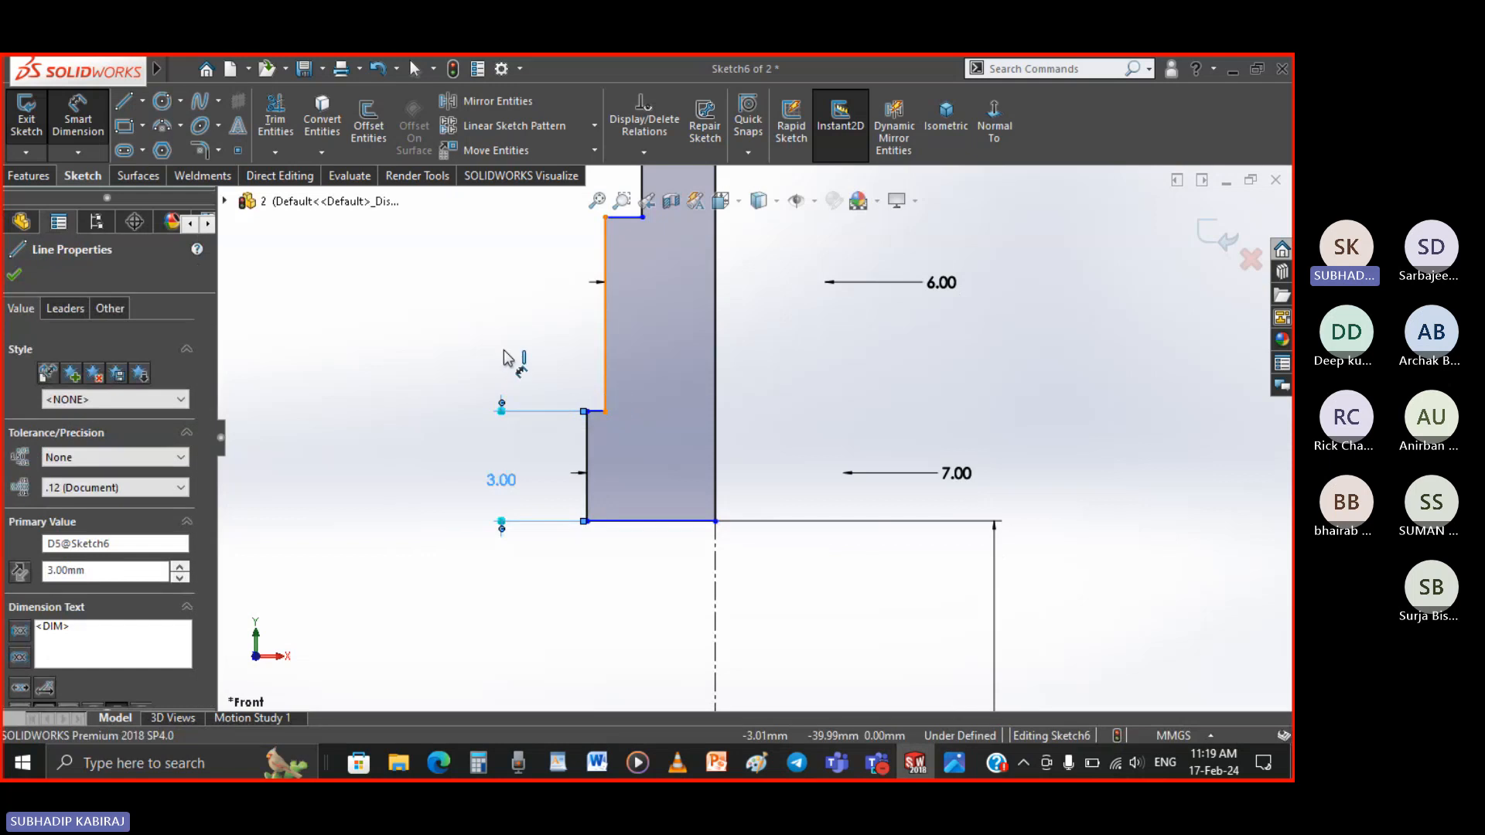
pyautogui.click(504, 350)
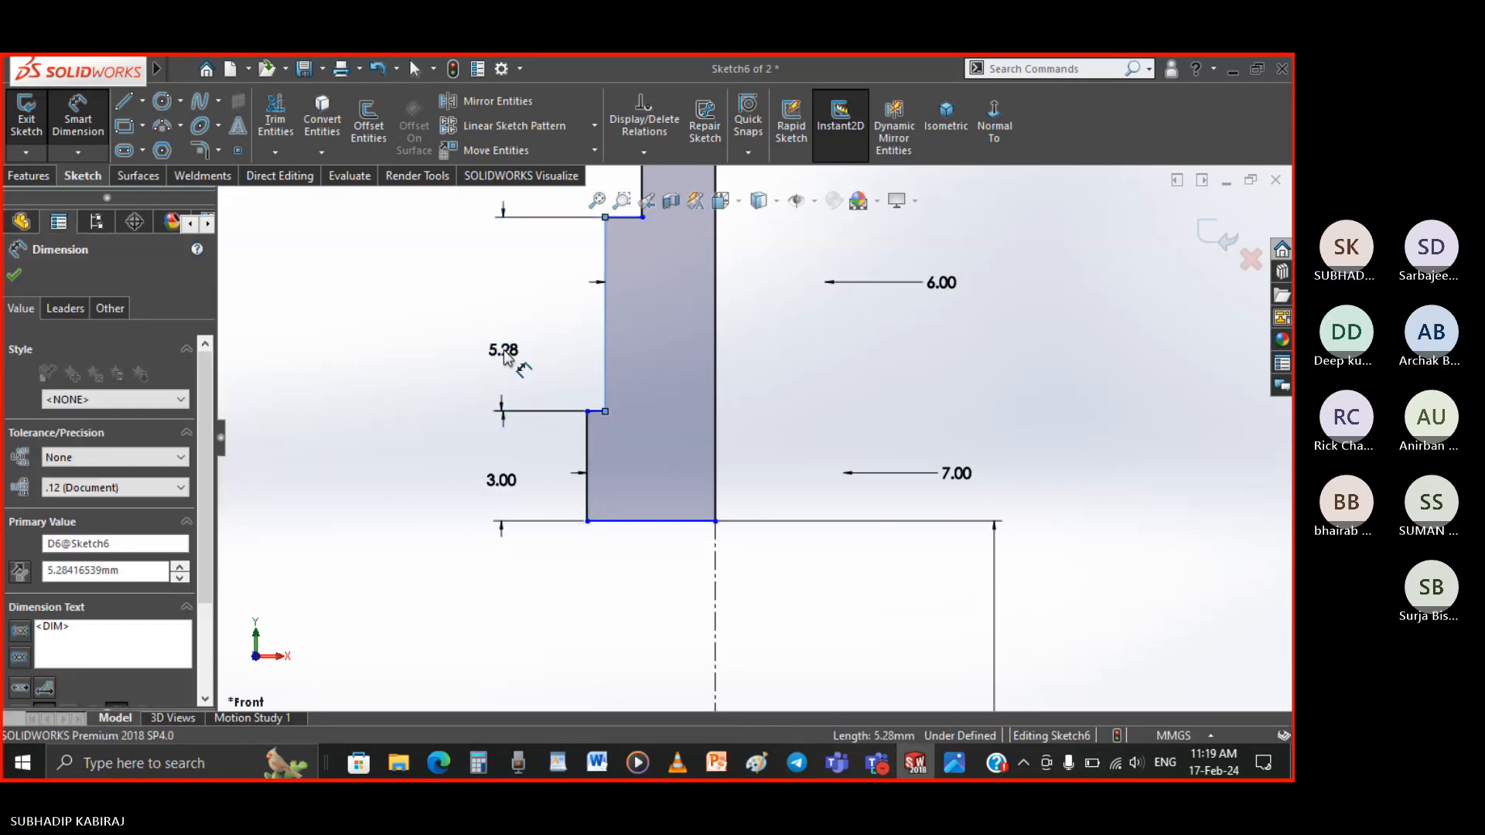
pyautogui.press('Return')
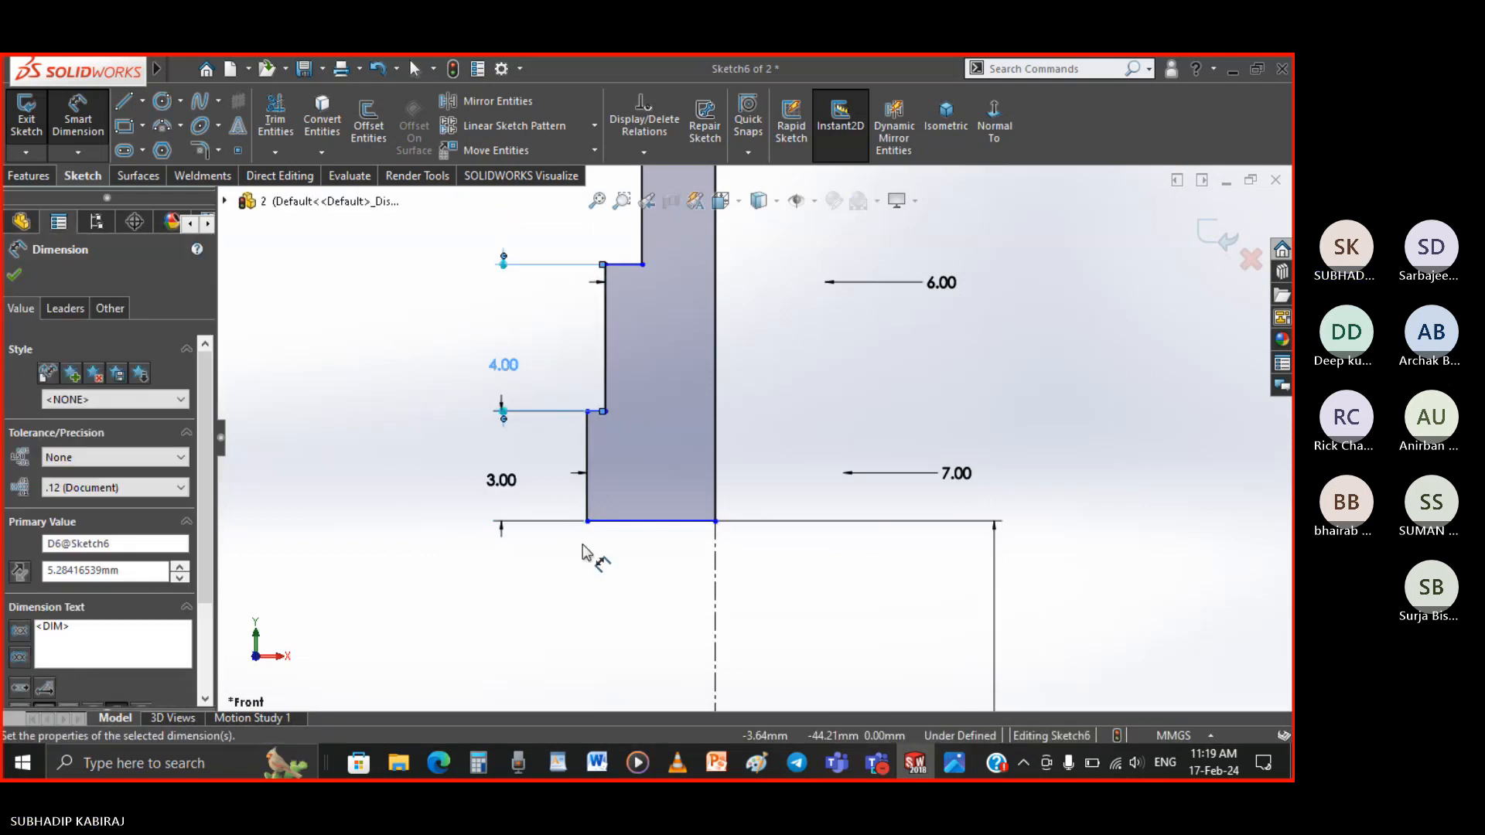
# Dimension the length of the neck's vertical edge between the collar and the head as 11 mm
pyautogui.scroll(5, 647, 428)
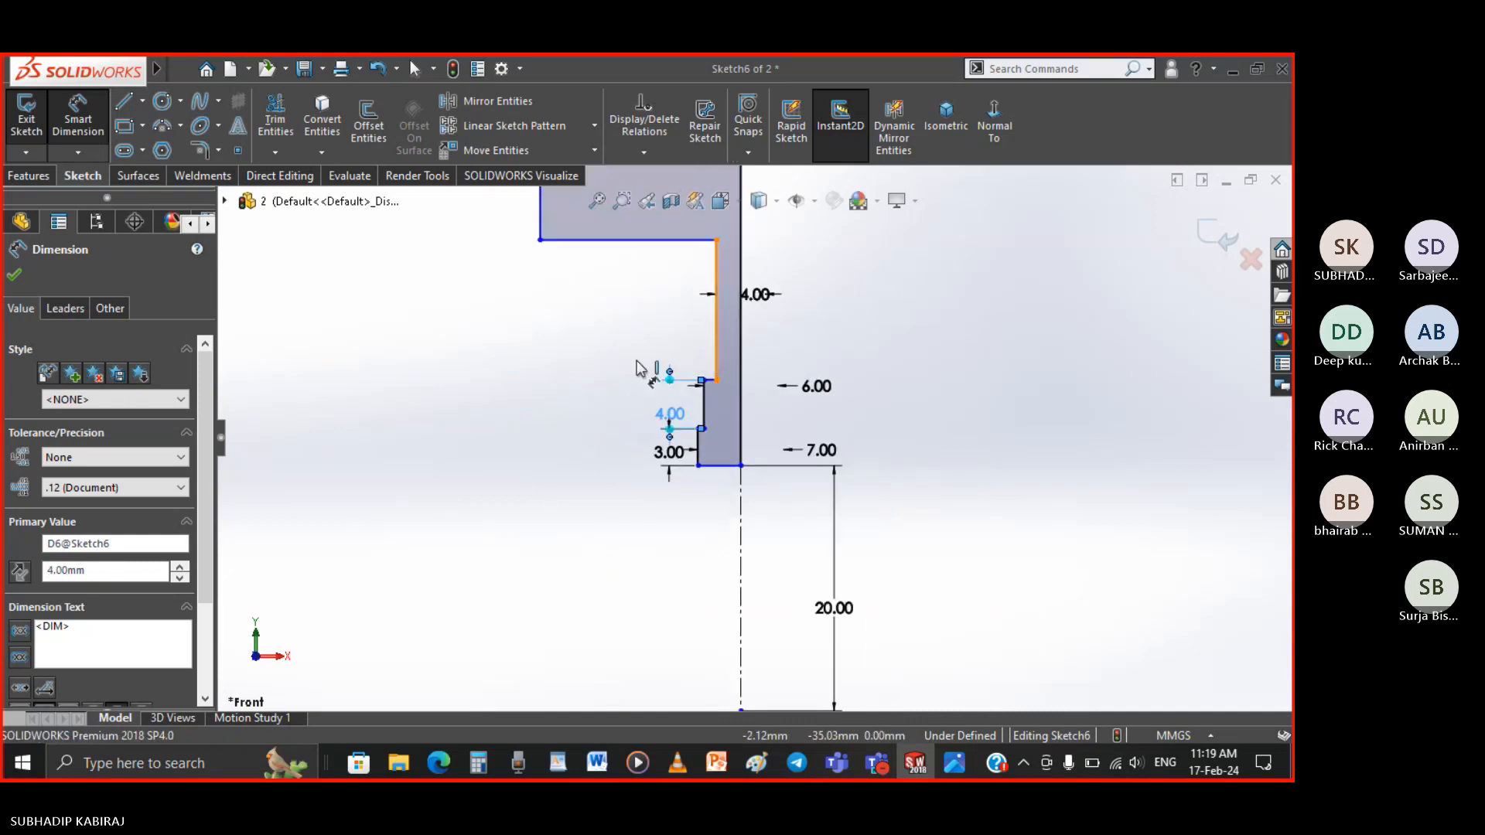
pyautogui.click(609, 336)
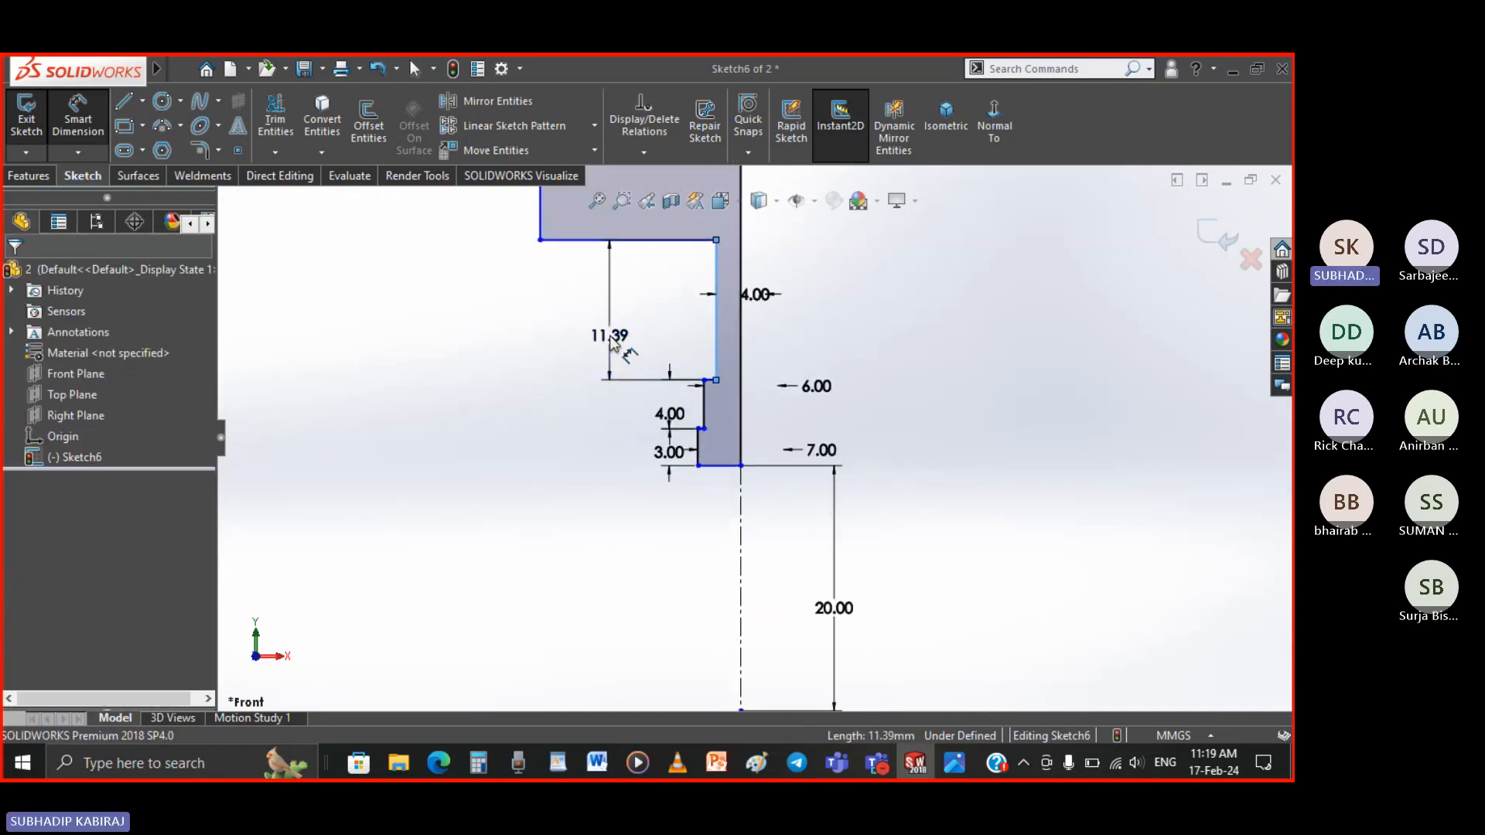
pyautogui.click(609, 335)
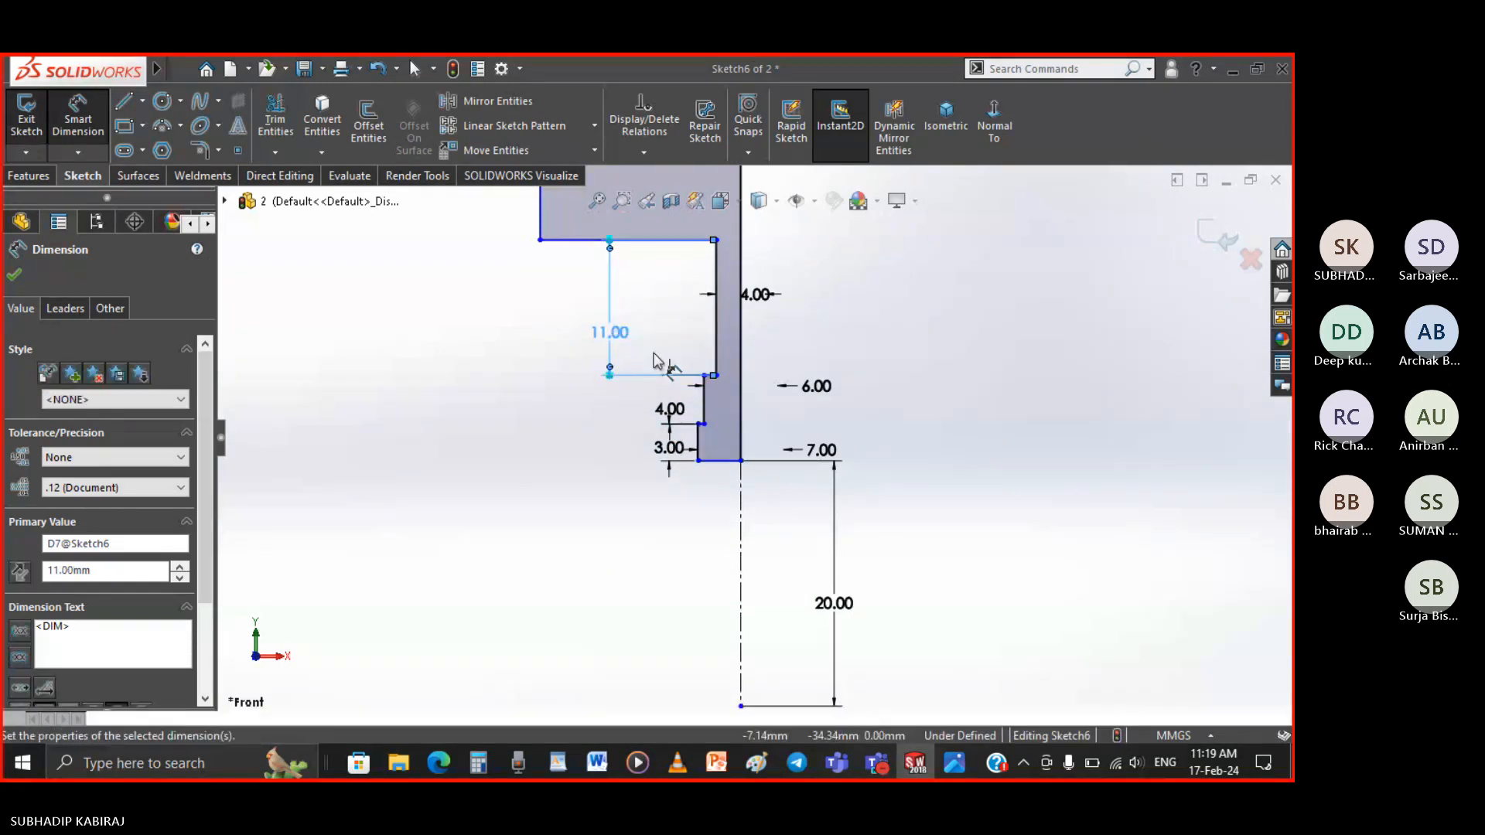
# Dimension the vertical distance from the head's lower outer corner to the arc's end at the origin as 7 mm
pyautogui.scroll(6, 768, 285)
pyautogui.scroll(-3, 759, 264)
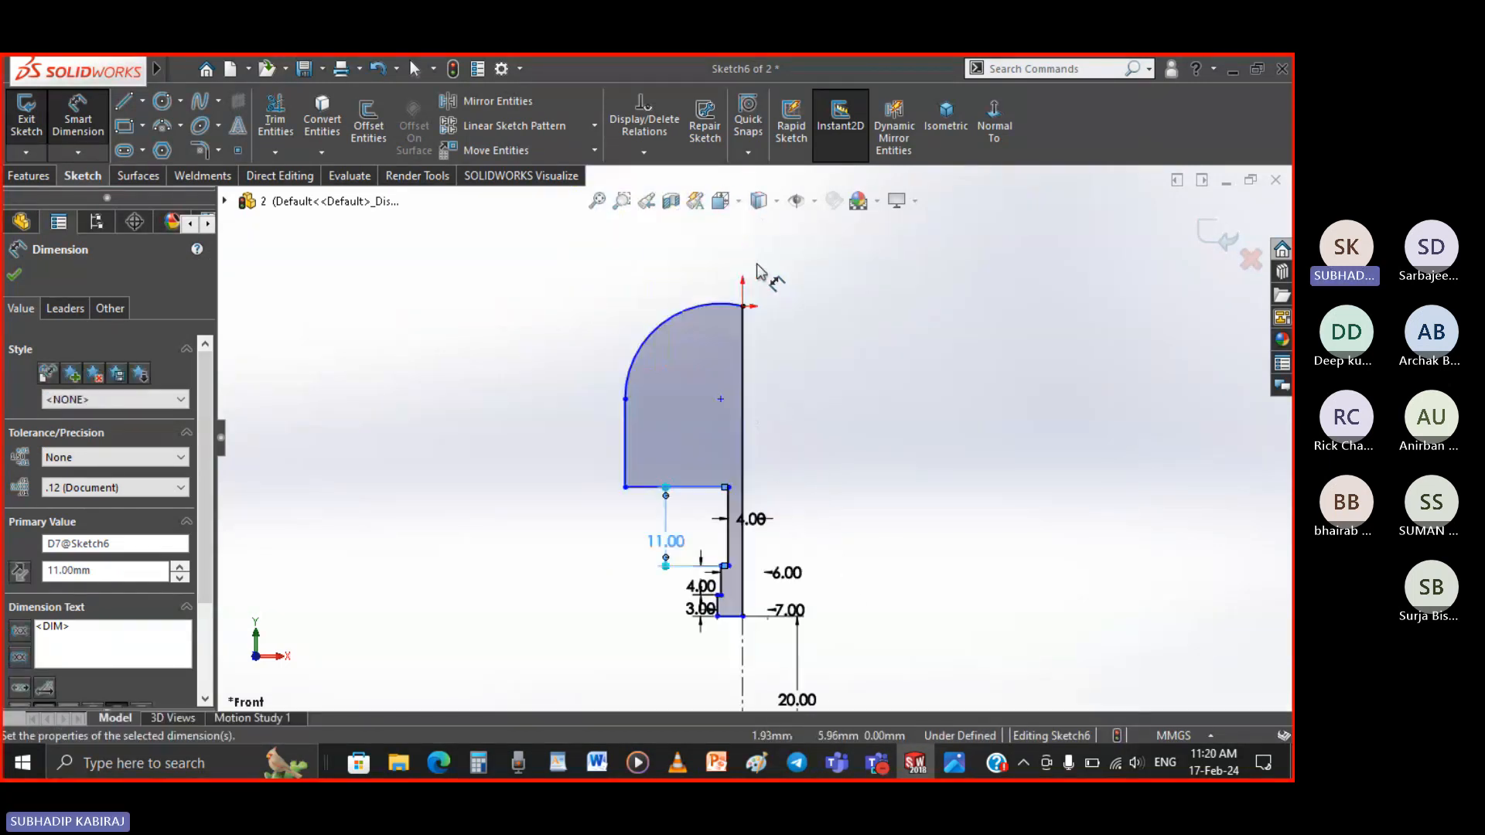
pyautogui.click(626, 487)
pyautogui.click(742, 306)
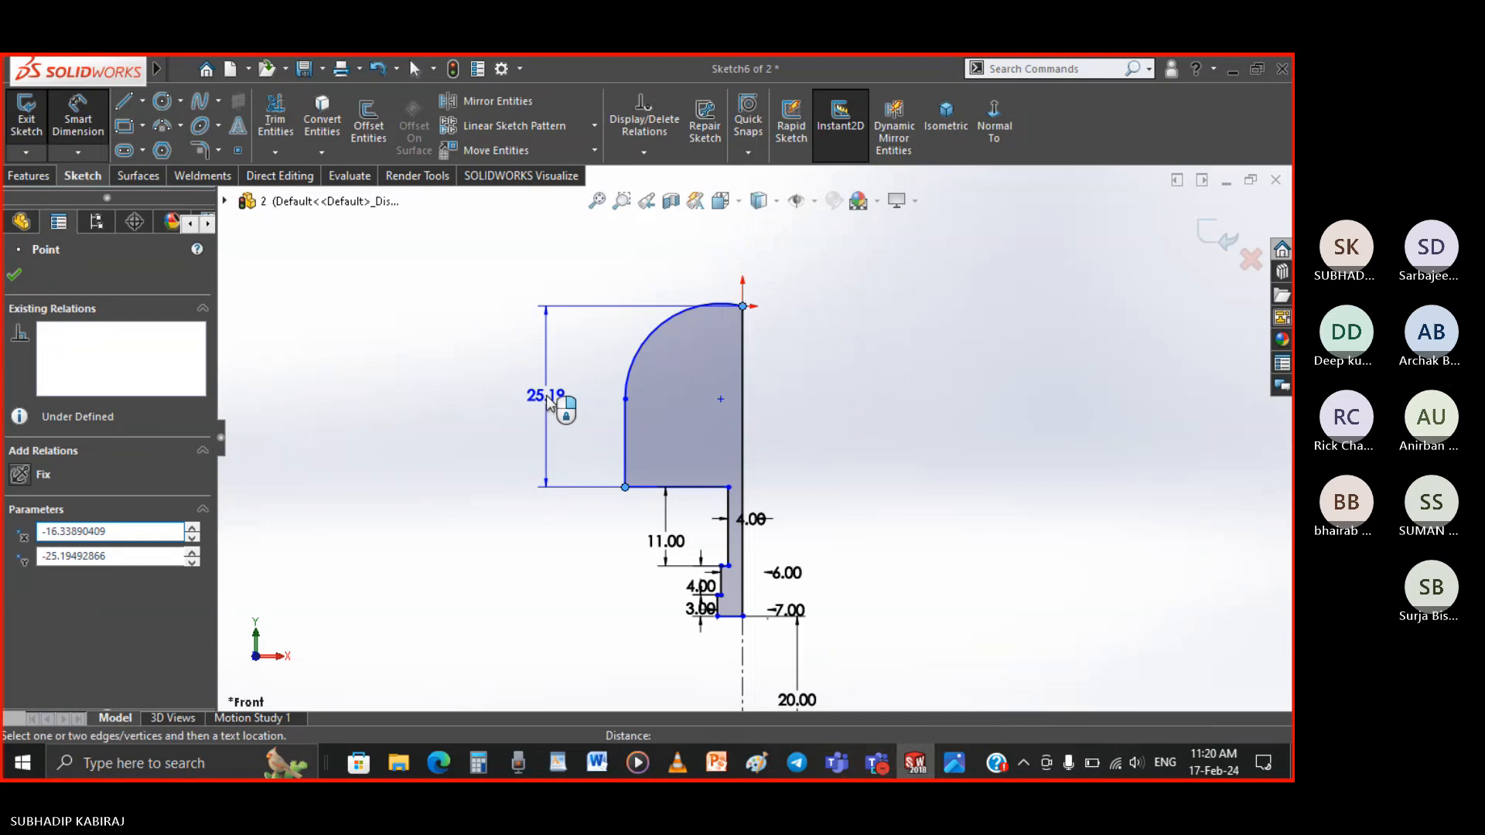
pyautogui.click(546, 398)
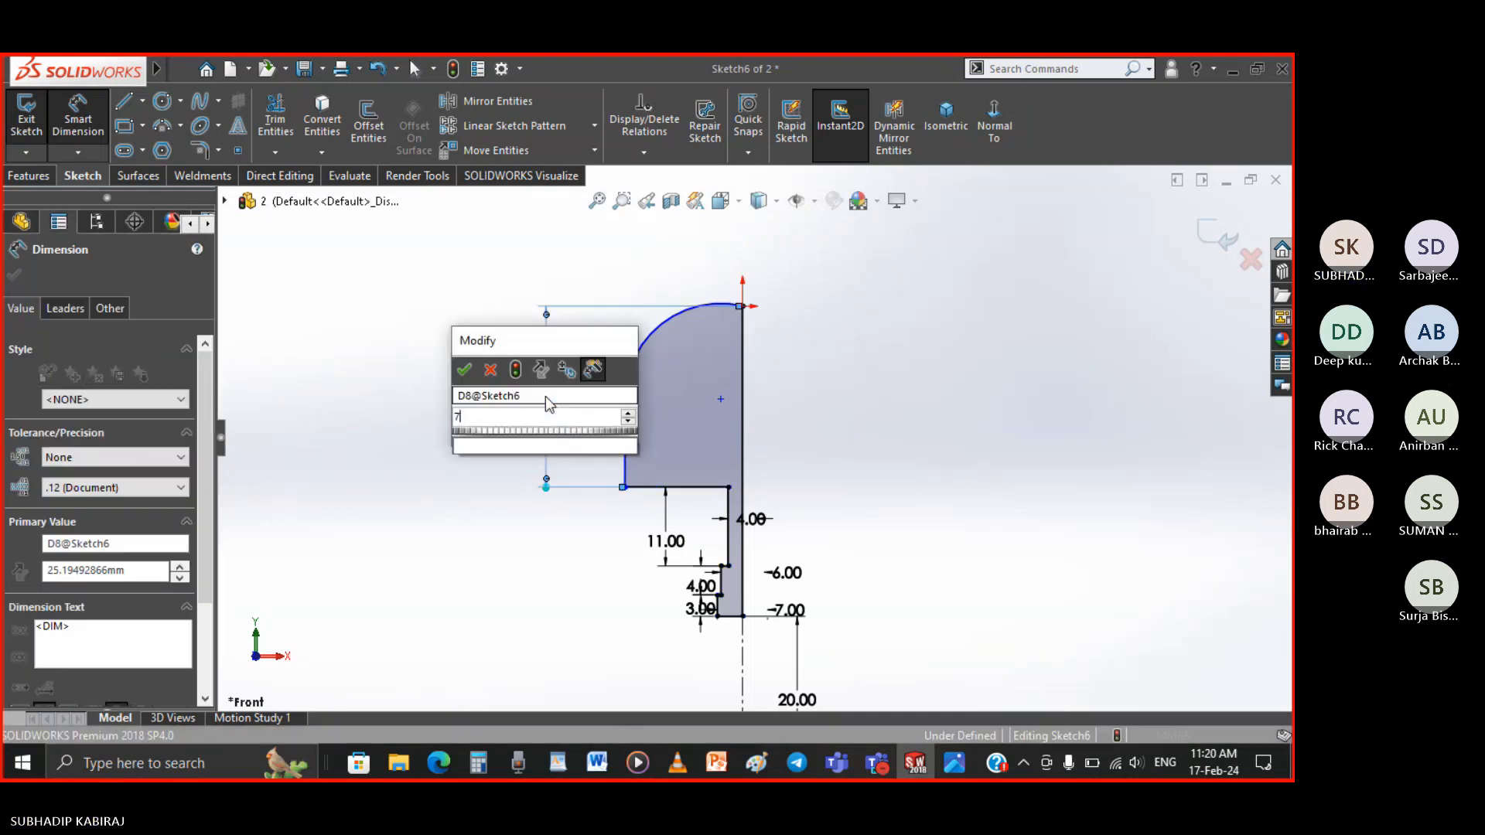
pyautogui.press('Return')
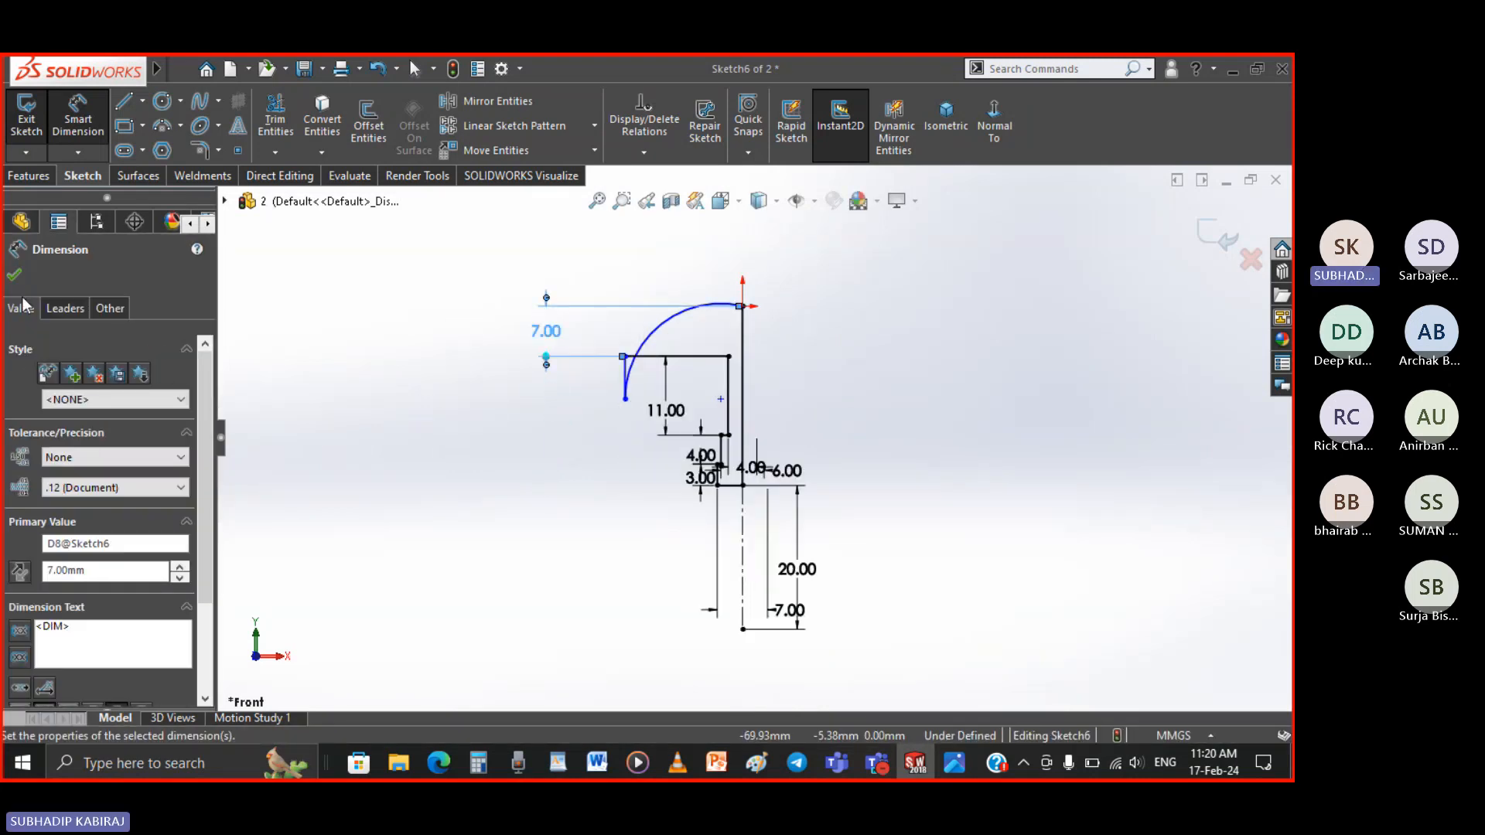
pyautogui.press('Escape')
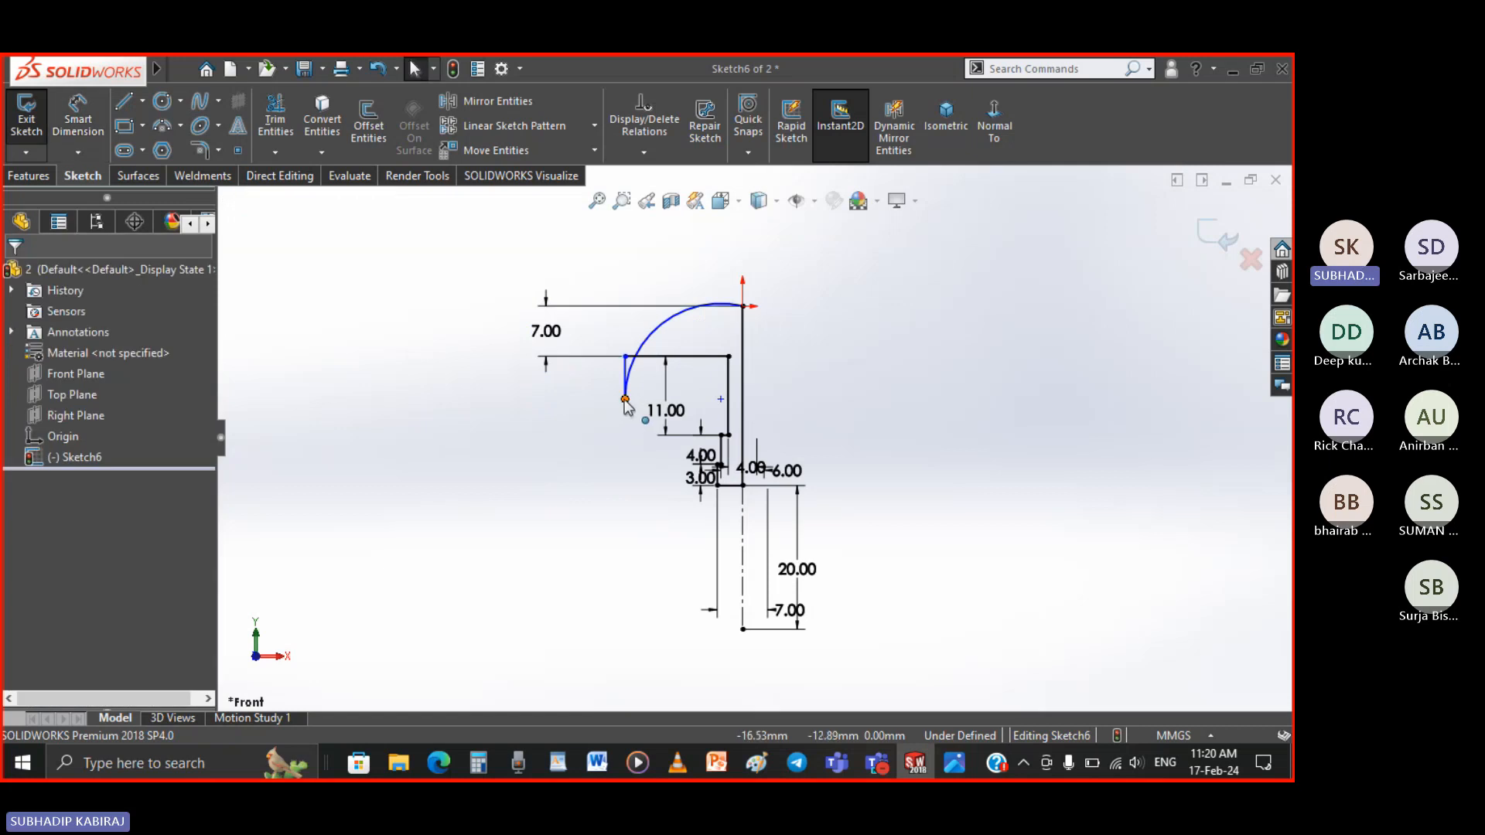
# Move the head arc's lower endpoint above the head's bottom edge so the crossed outline untangles
pyautogui.moveTo(625, 398); pyautogui.dragTo(647, 346)
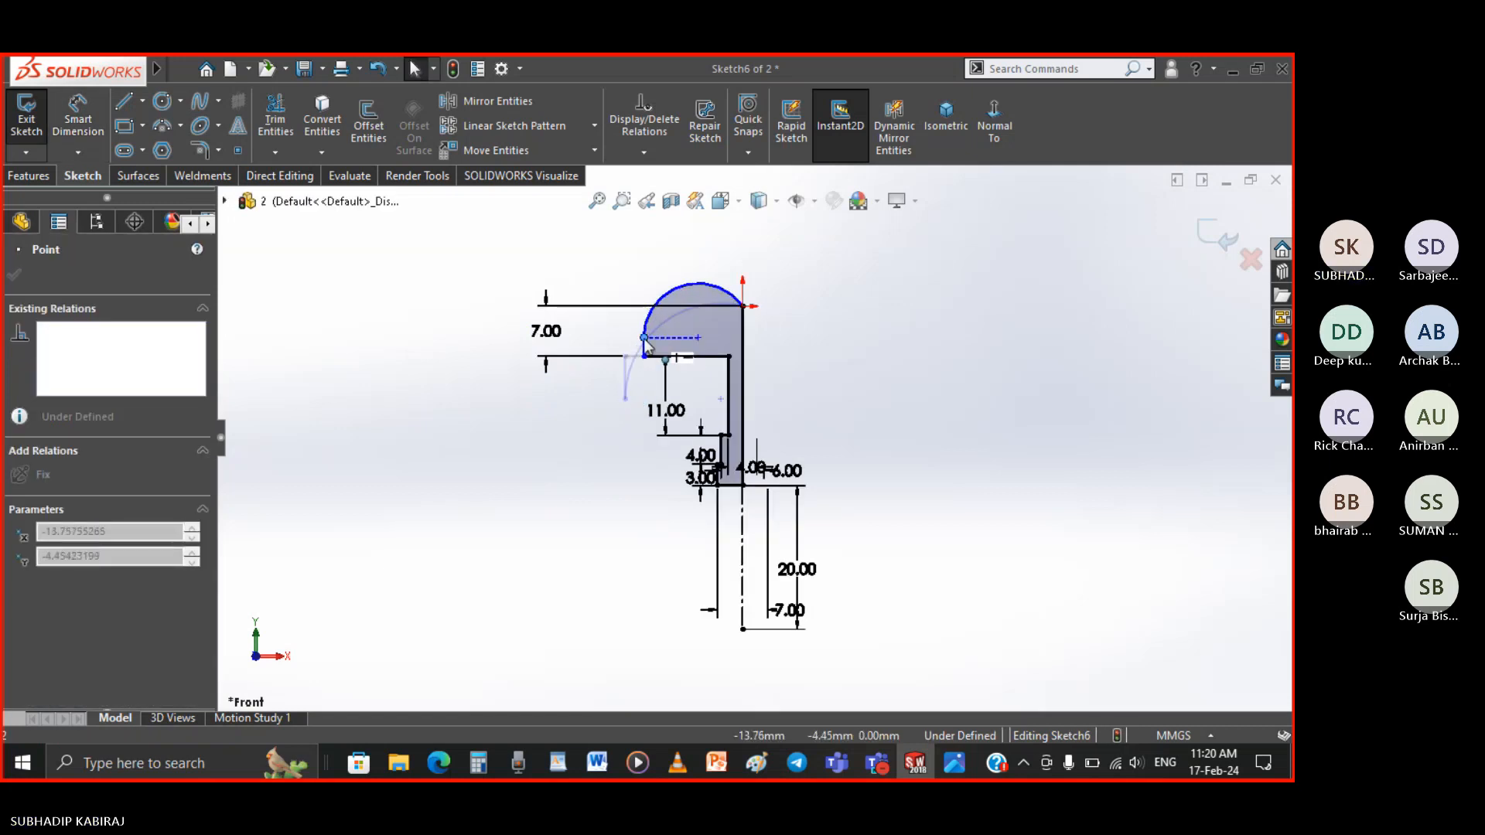
pyautogui.click(811, 379)
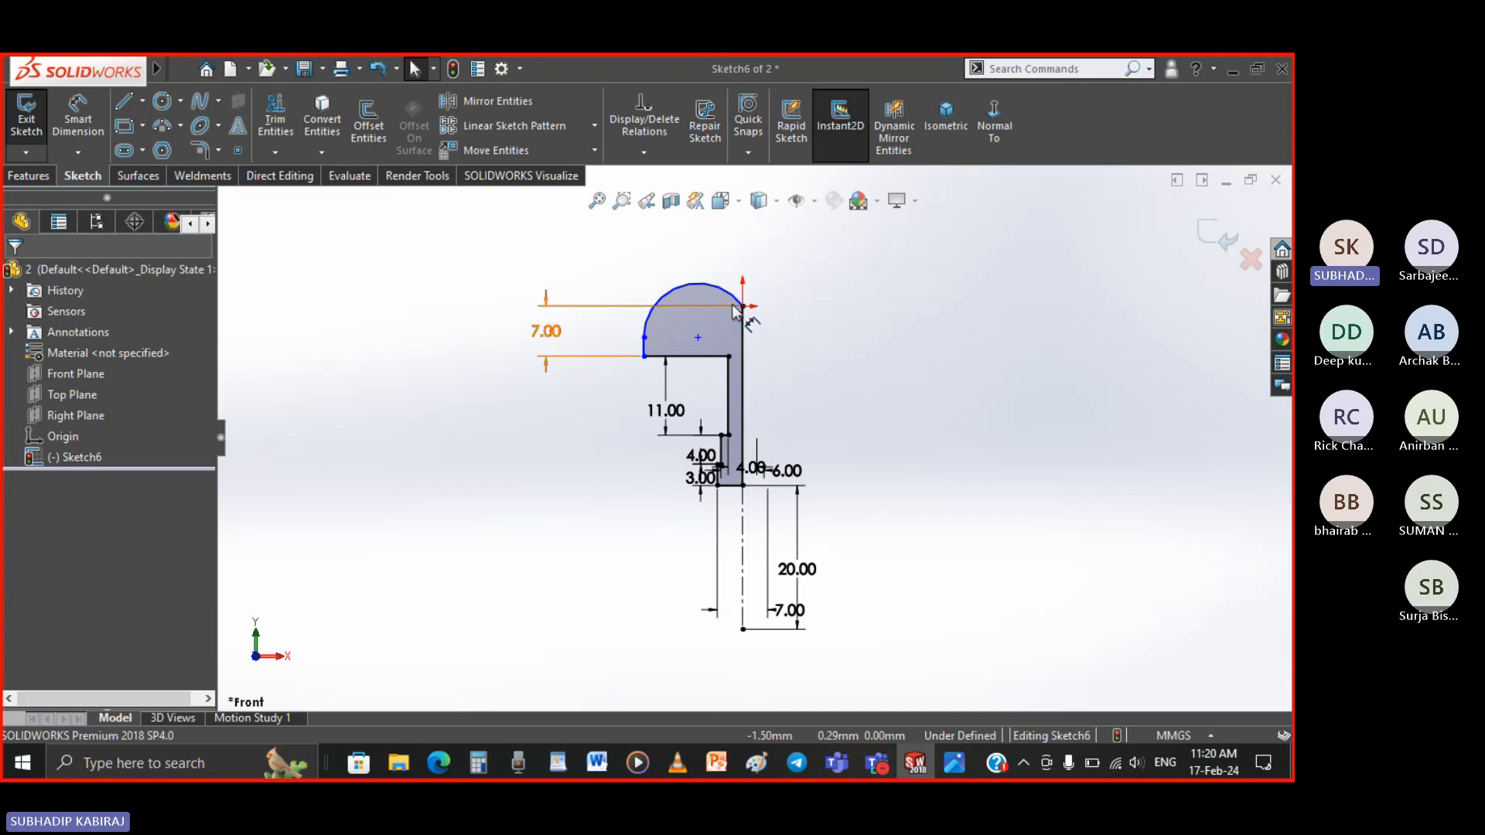
# Add a collinear relation between the head's outer vertical edge and the collar's vertical edge
pyautogui.scroll(2, 737, 310)
pyautogui.scroll(-4, 738, 317)
pyautogui.scroll(-1, 629, 399)
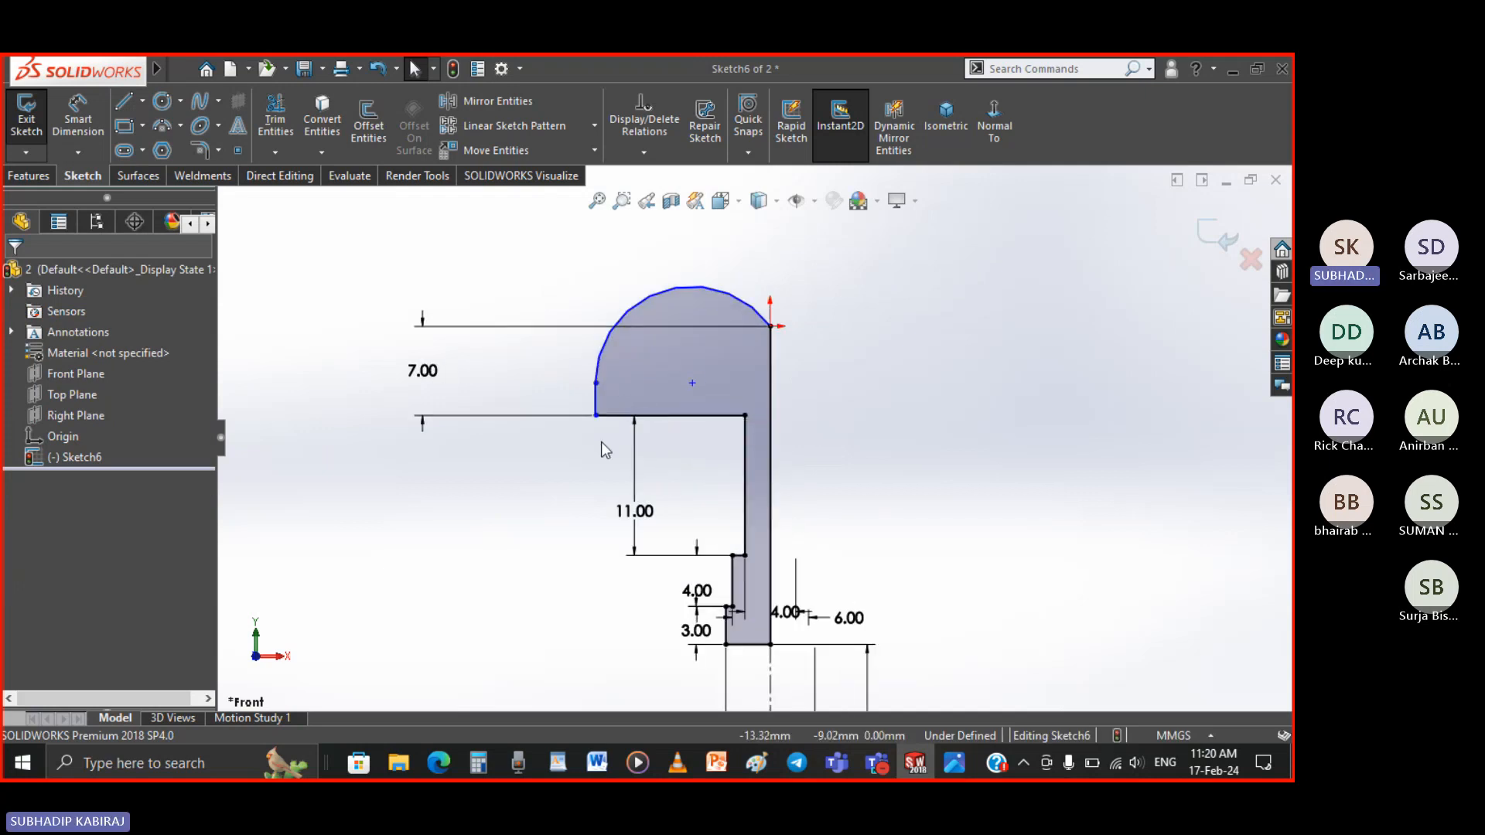
pyautogui.scroll(2, 644, 402)
pyautogui.scroll(-3, 749, 568)
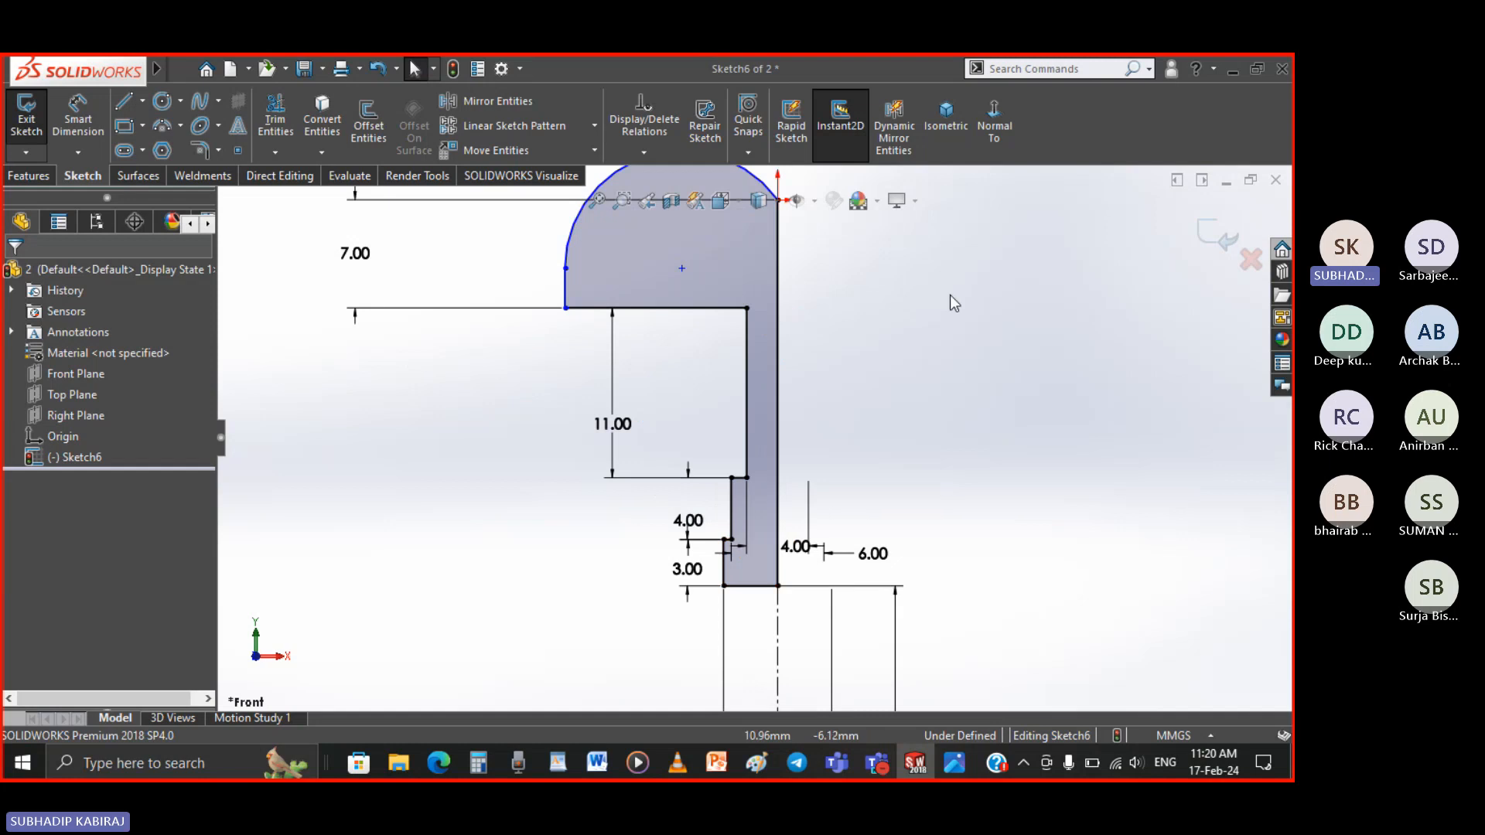
pyautogui.scroll(-5, 761, 555)
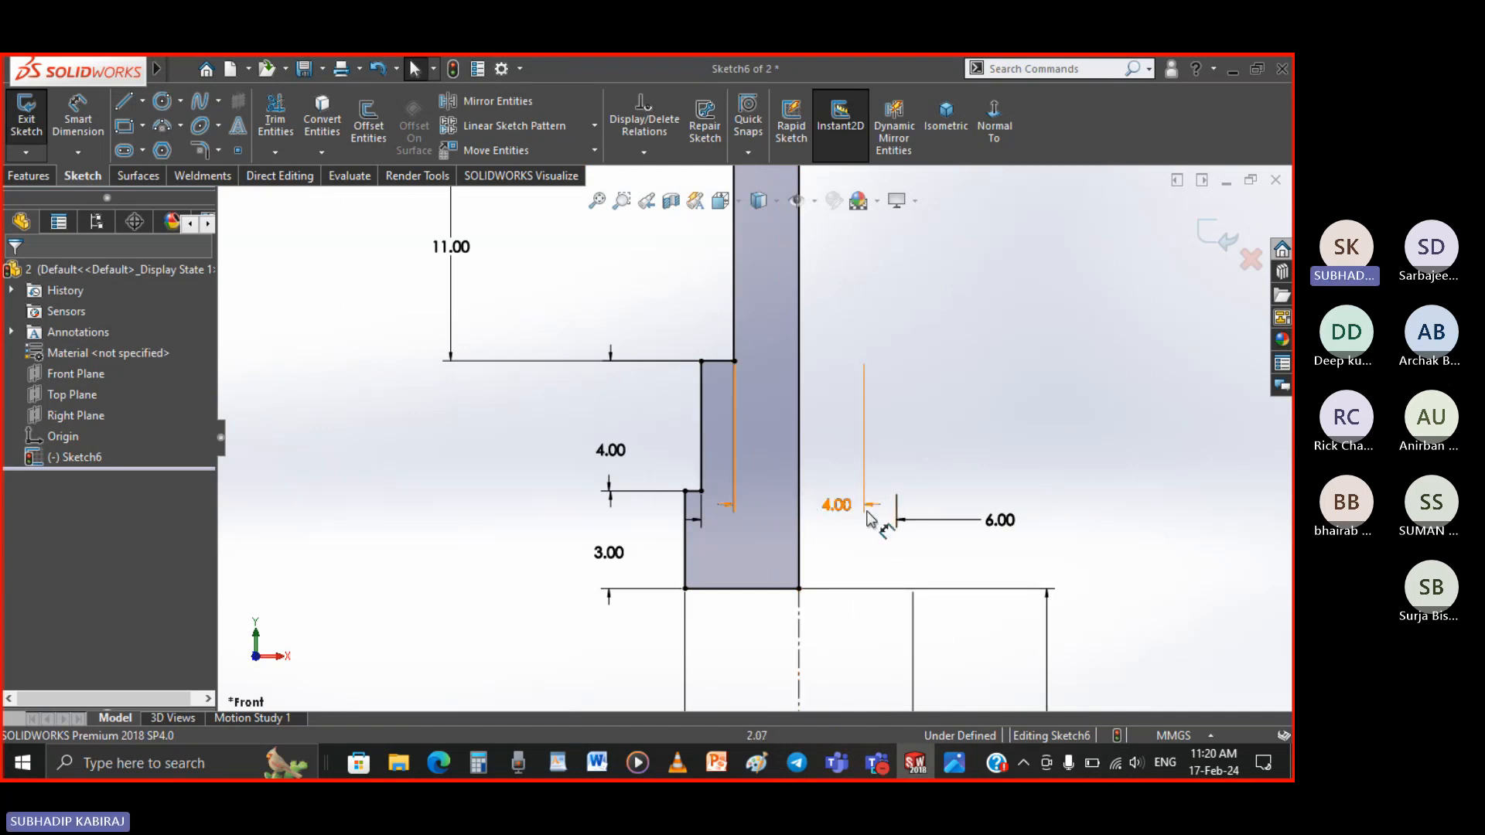
pyautogui.scroll(5, 755, 437)
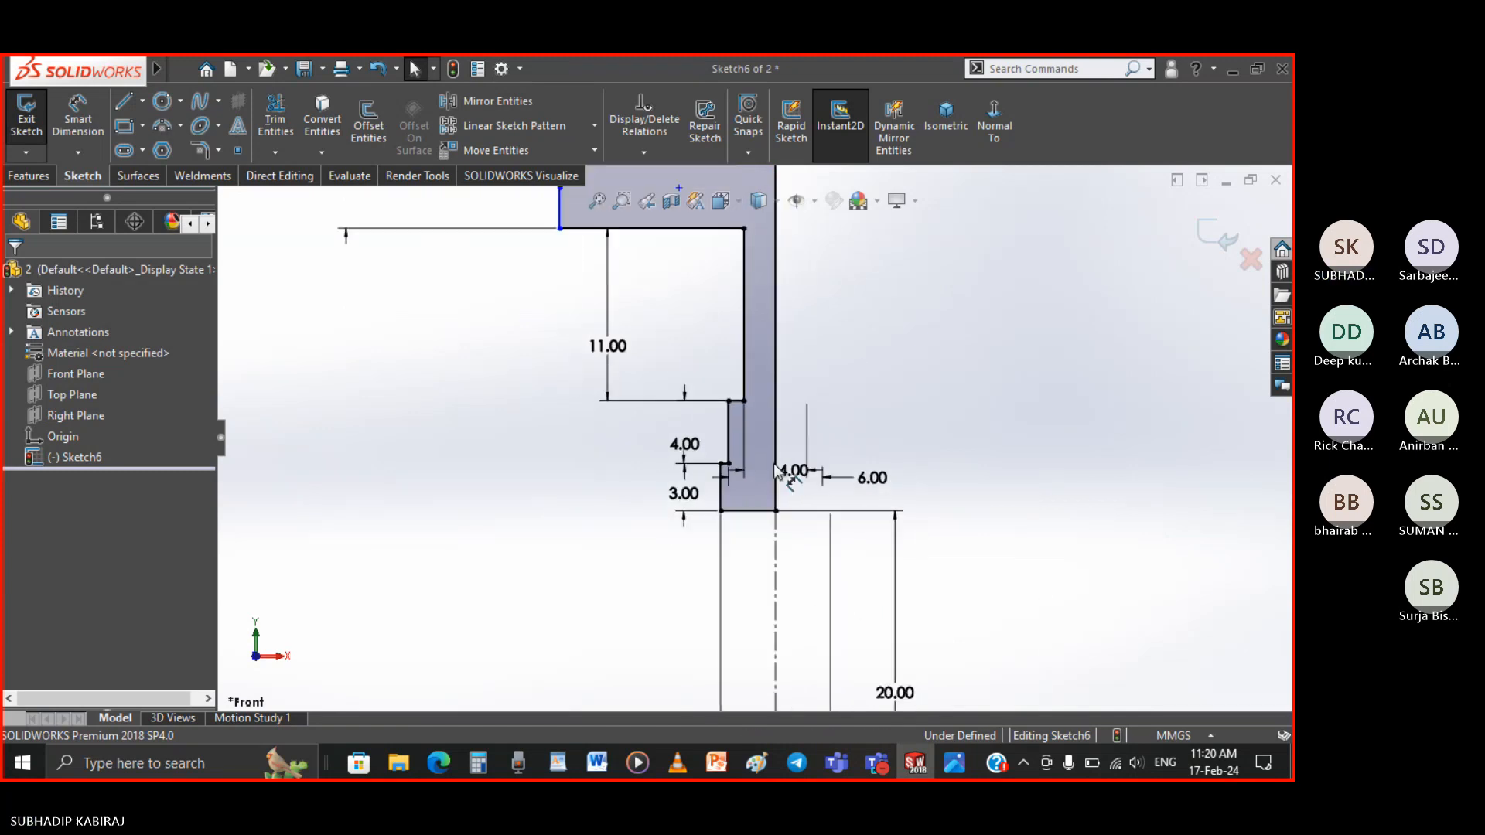
pyautogui.doubleClick(731, 418)
pyautogui.click(662, 151)
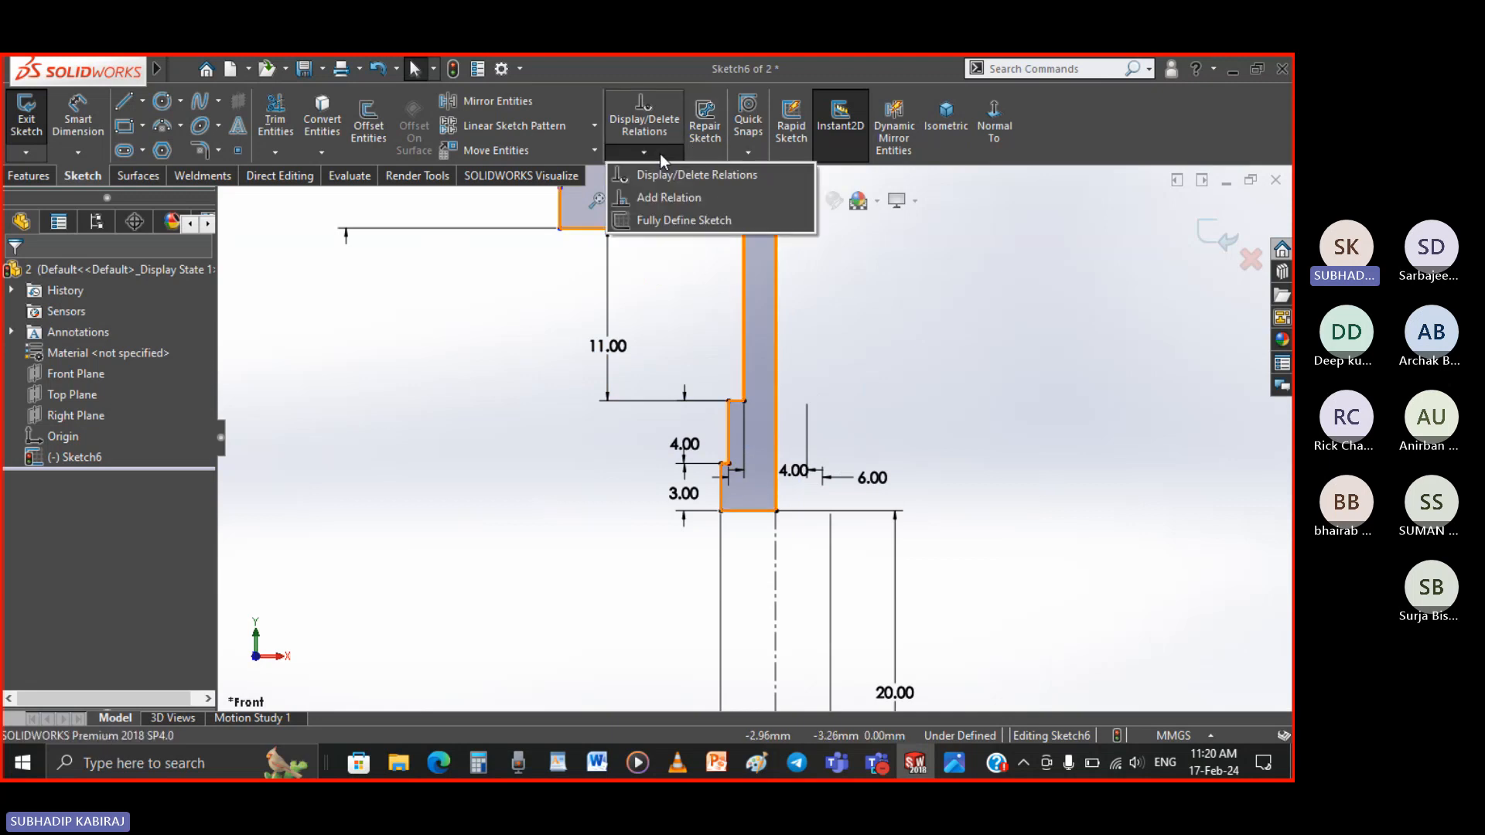
pyautogui.click(669, 198)
pyautogui.scroll(3, 580, 371)
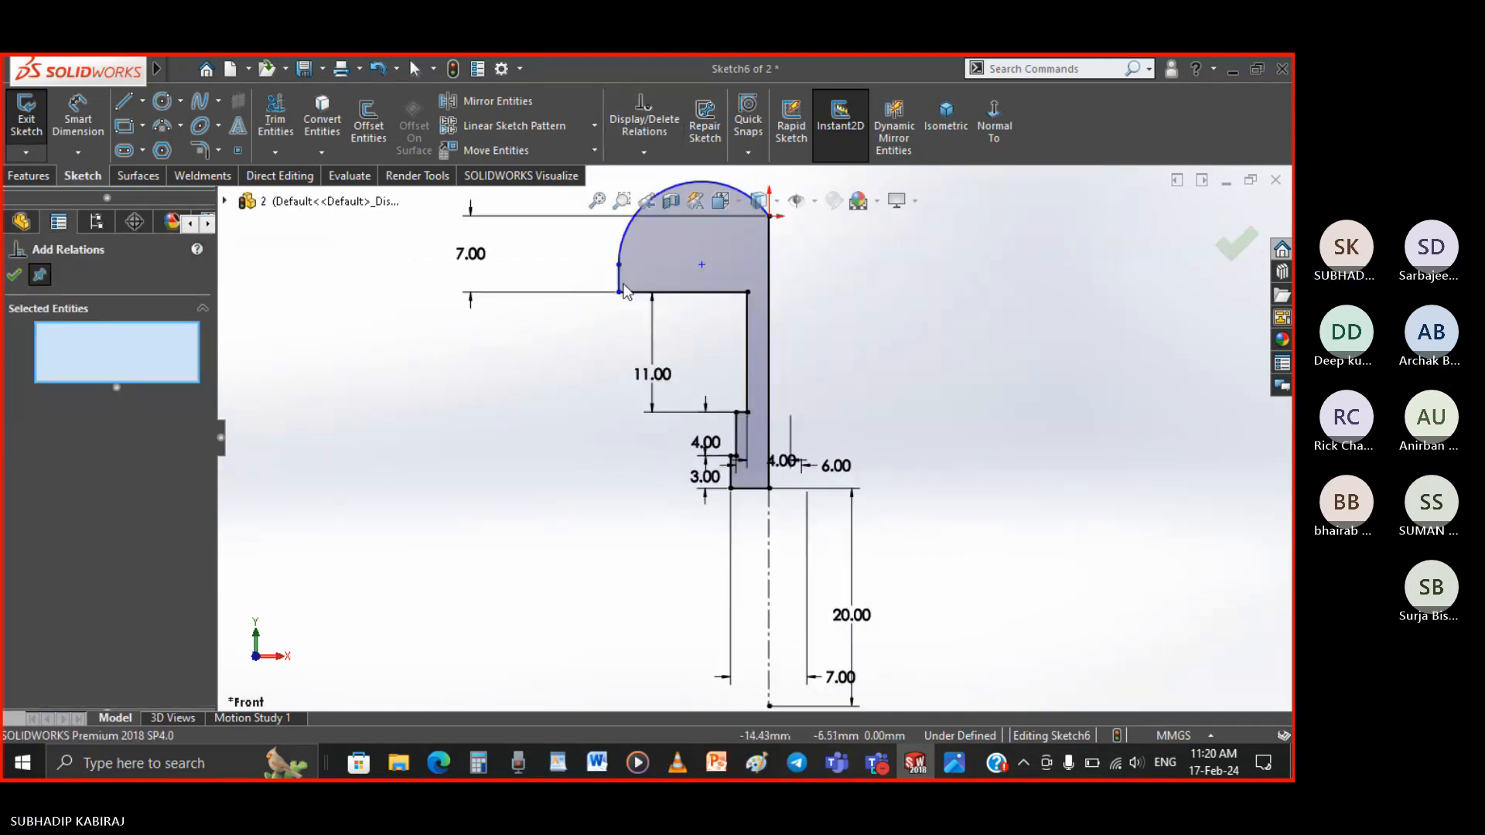
pyautogui.scroll(-3, 625, 291)
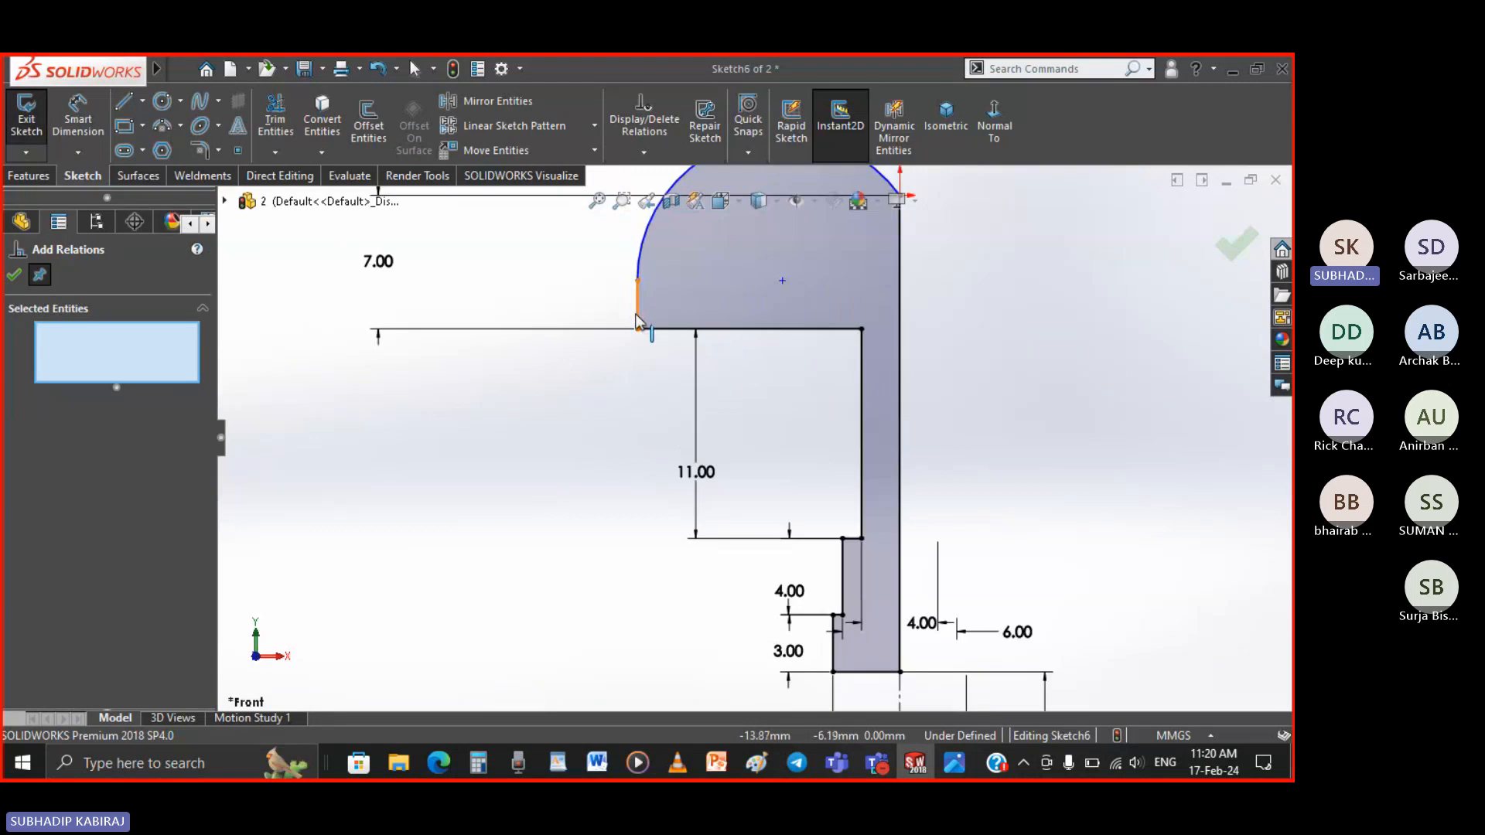
pyautogui.click(636, 314)
pyautogui.click(842, 576)
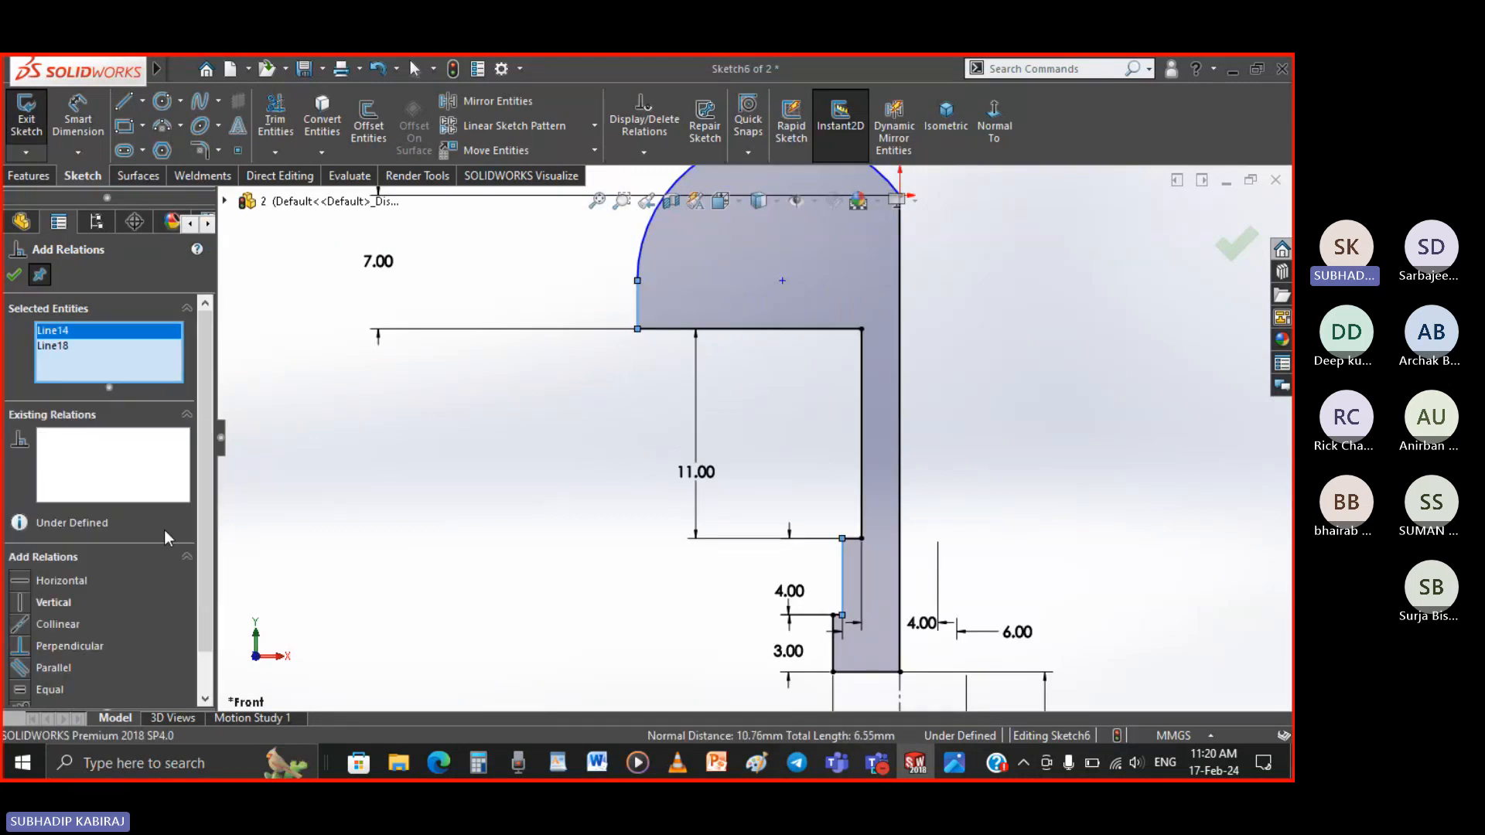
pyautogui.click(56, 623)
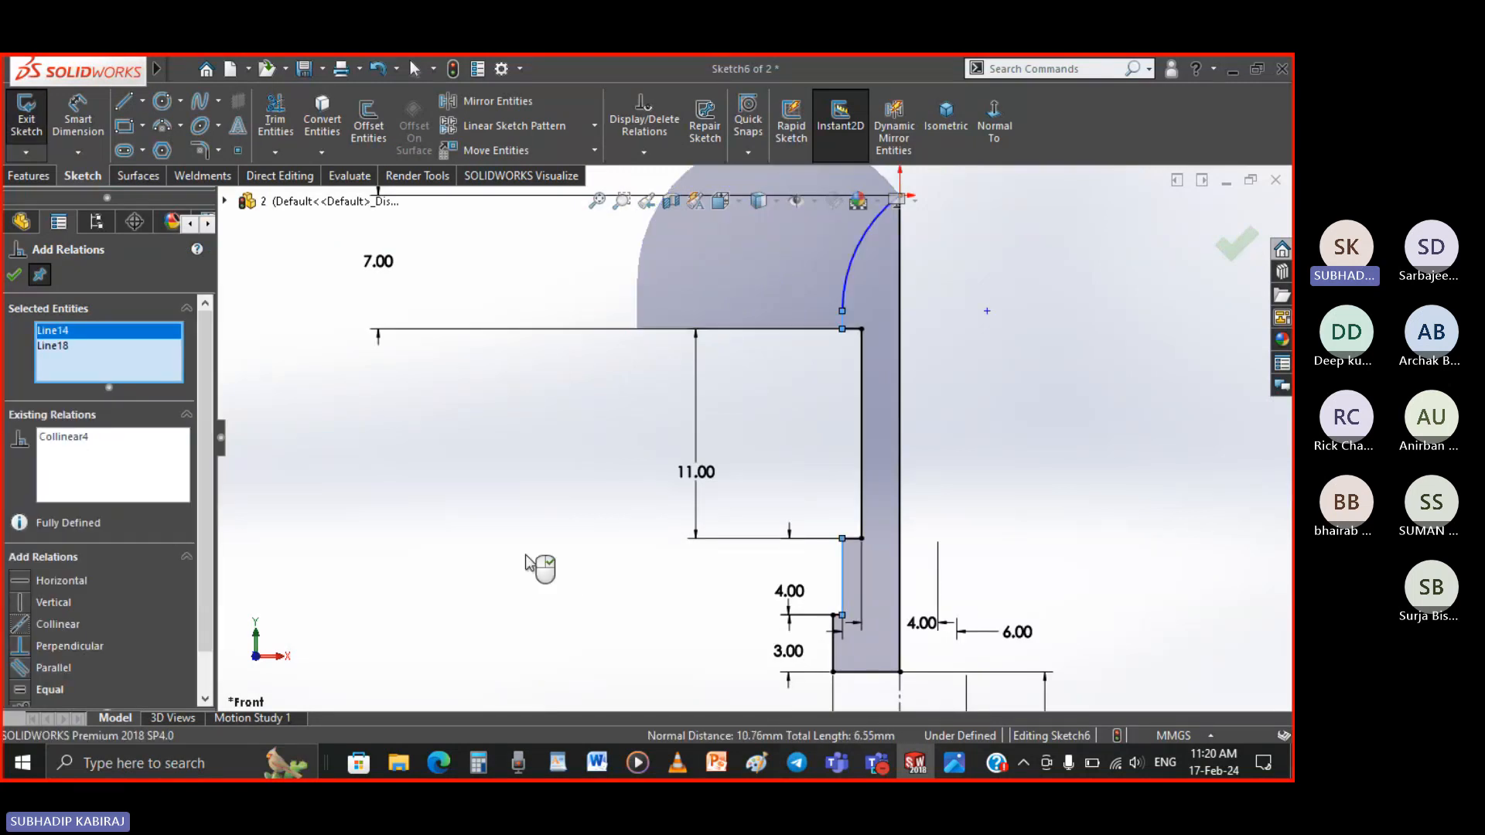
pyautogui.click(14, 275)
# Move the head arc's lower endpoint up along the outer edge to about 3.6 mm below the origin
pyautogui.scroll(-2, 1041, 315)
pyautogui.scroll(2, 858, 425)
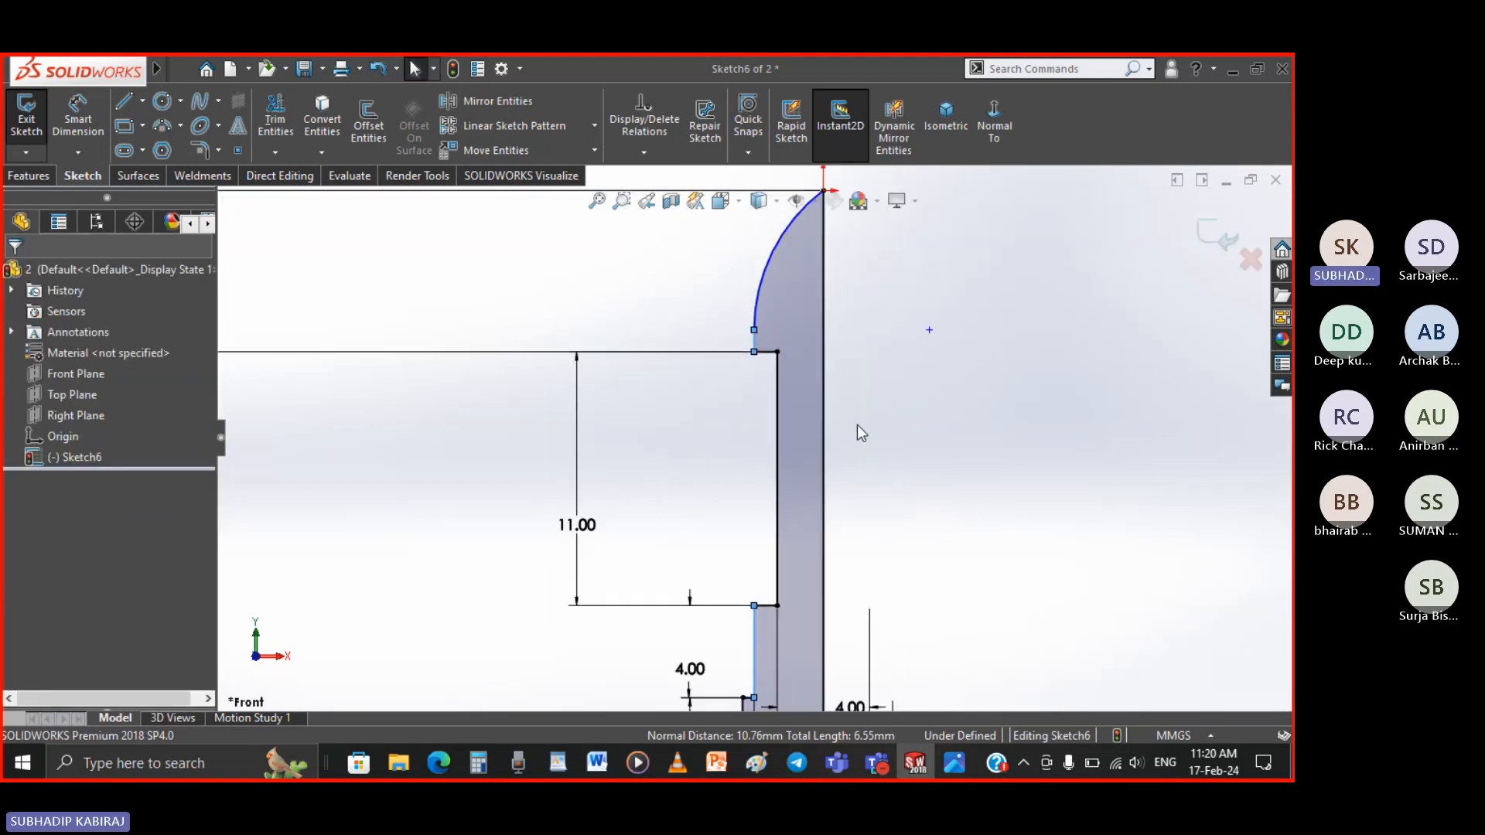
pyautogui.scroll(-1, 843, 349)
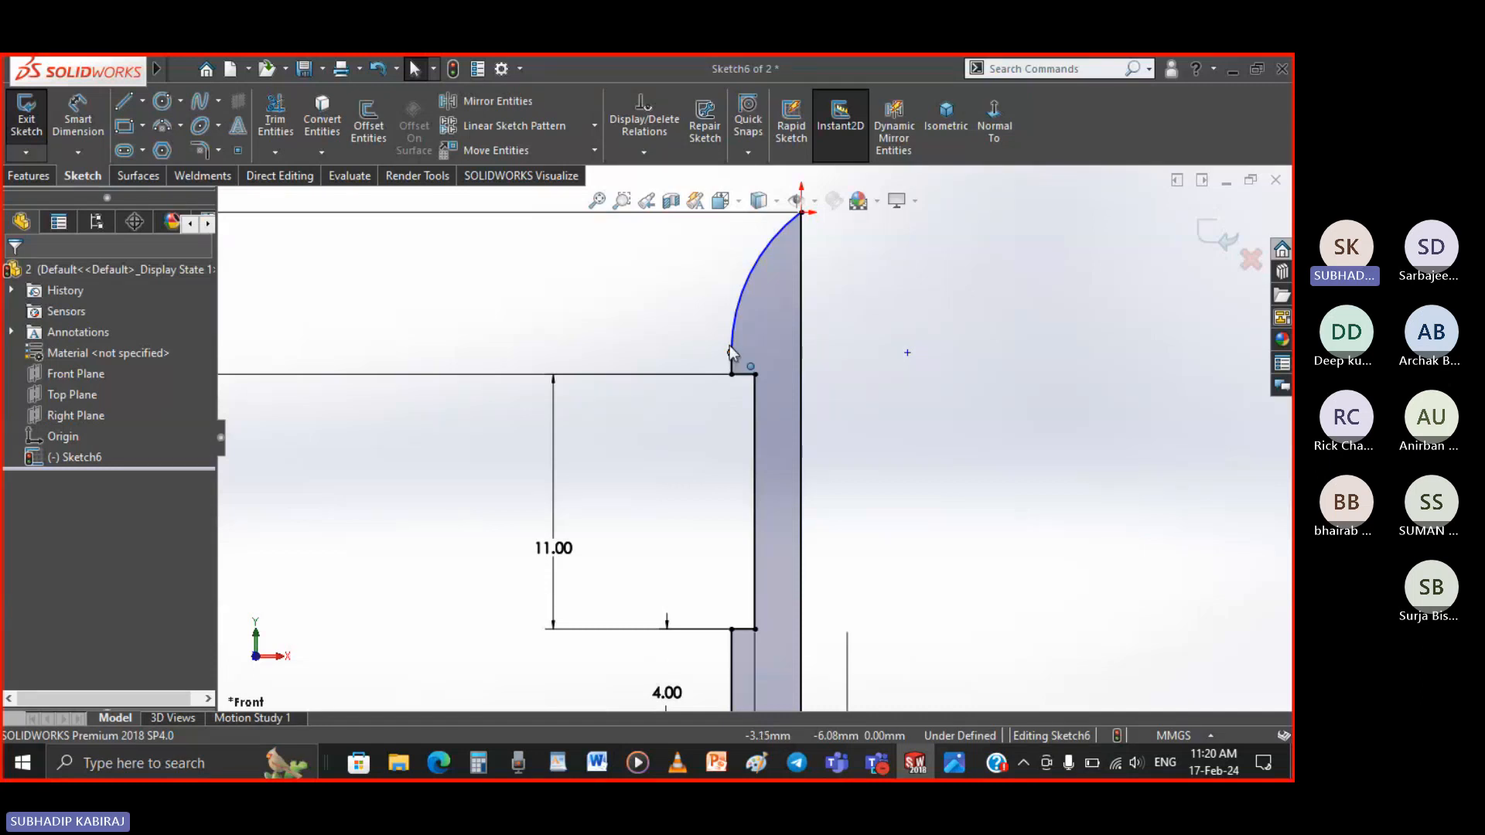
pyautogui.moveTo(731, 347); pyautogui.dragTo(731, 293)
pyautogui.scroll(2, 848, 406)
pyautogui.scroll(-1, 849, 406)
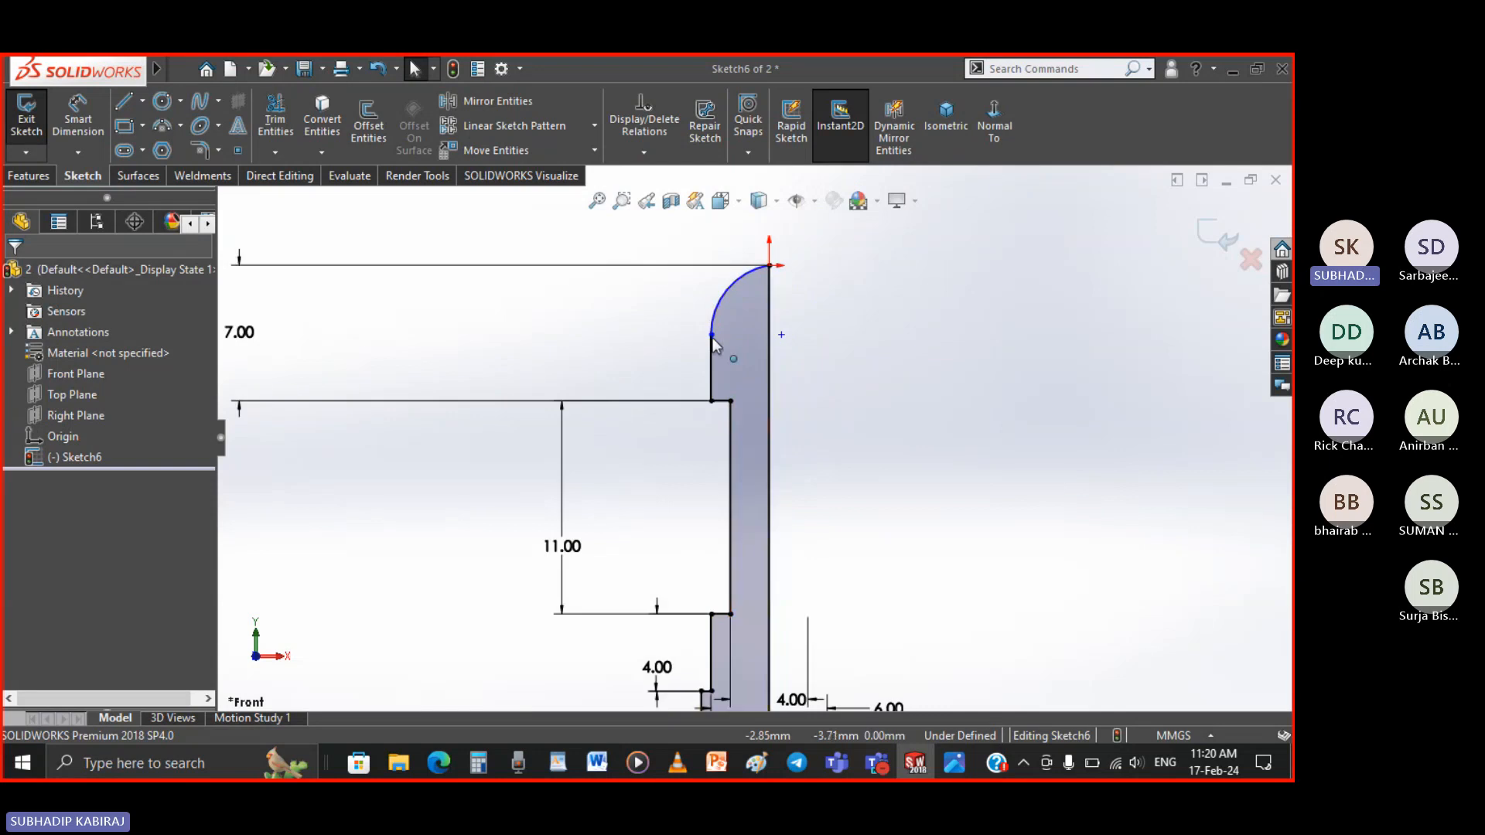
pyautogui.click(712, 336)
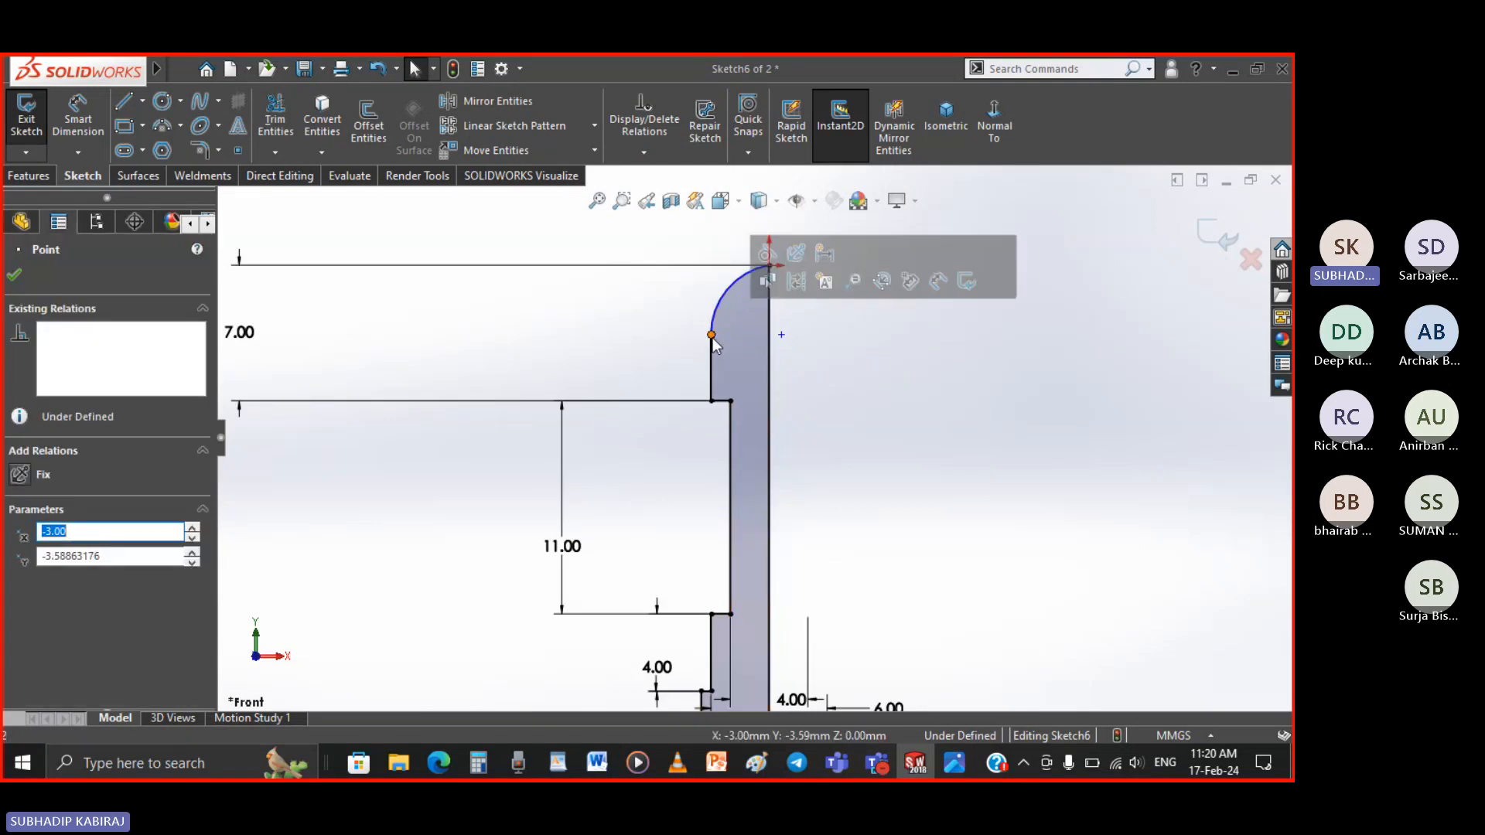
pyautogui.click(903, 486)
# Dimension the head arc's radius as 3 mm, following the Slide49.JPG drawing
pyautogui.scroll(3, 889, 486)
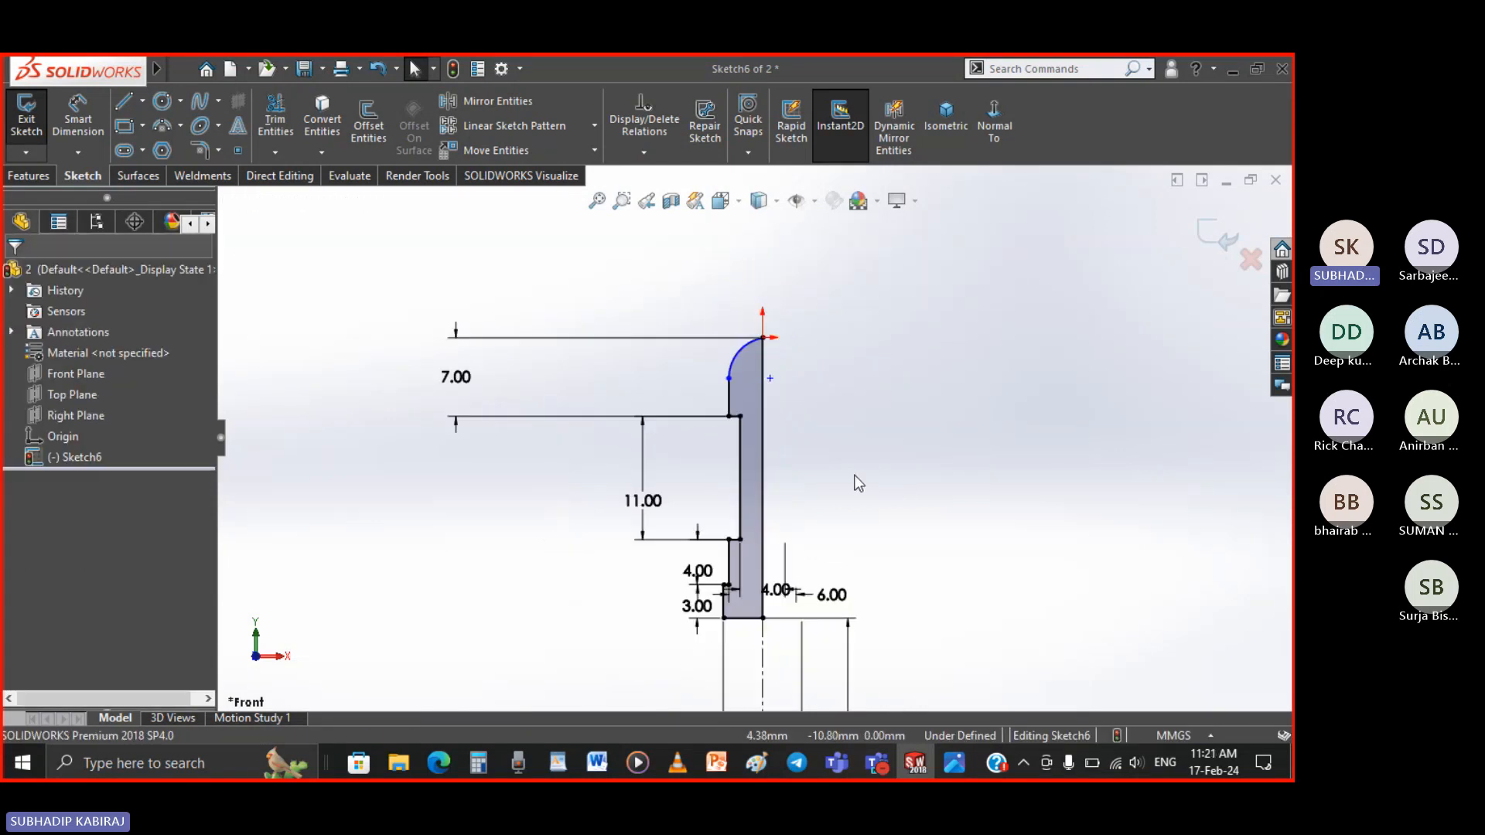
pyautogui.click(954, 763)
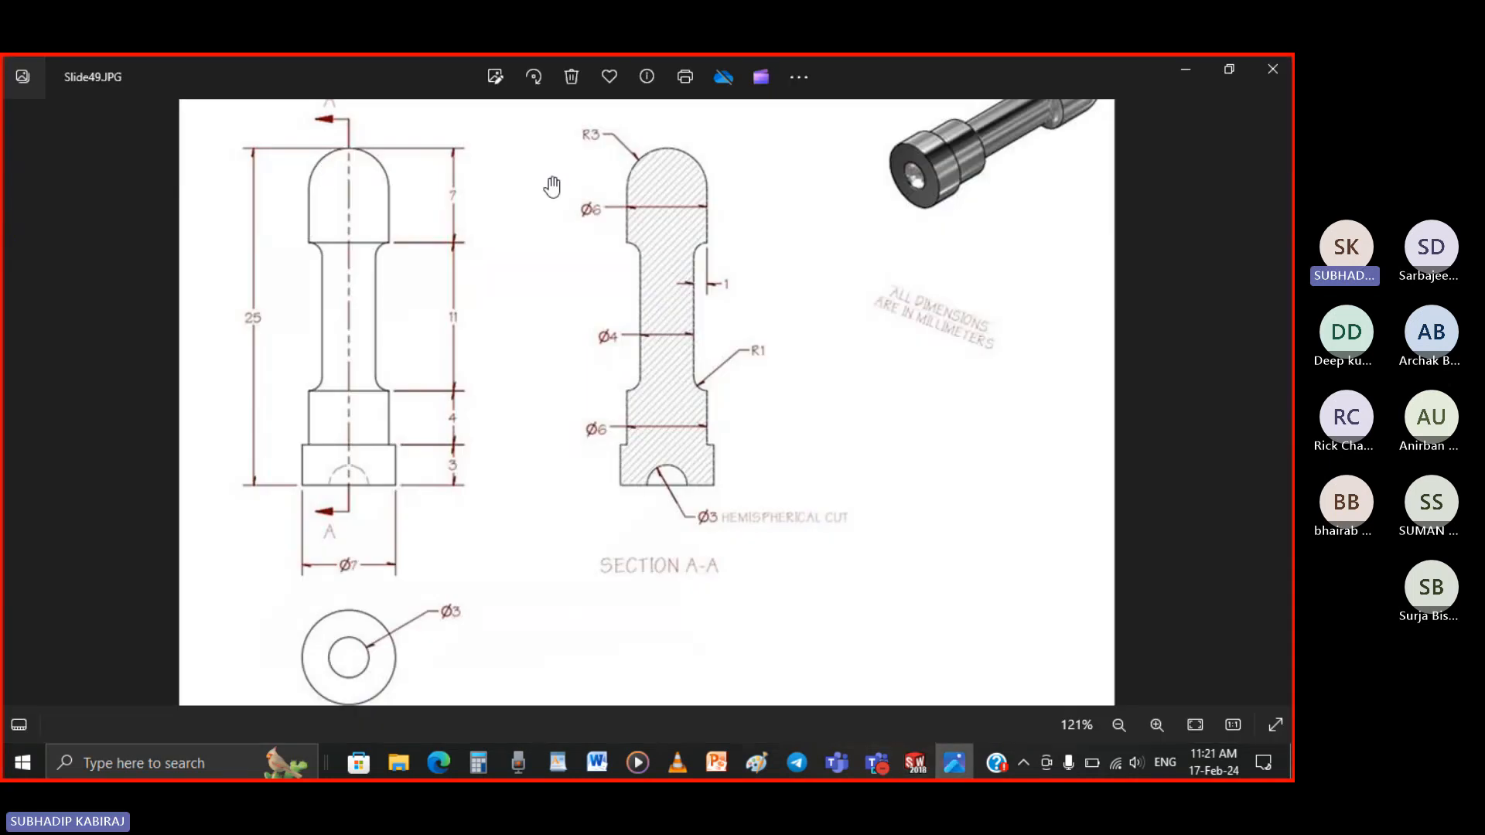
pyautogui.click(916, 762)
pyautogui.click(734, 375)
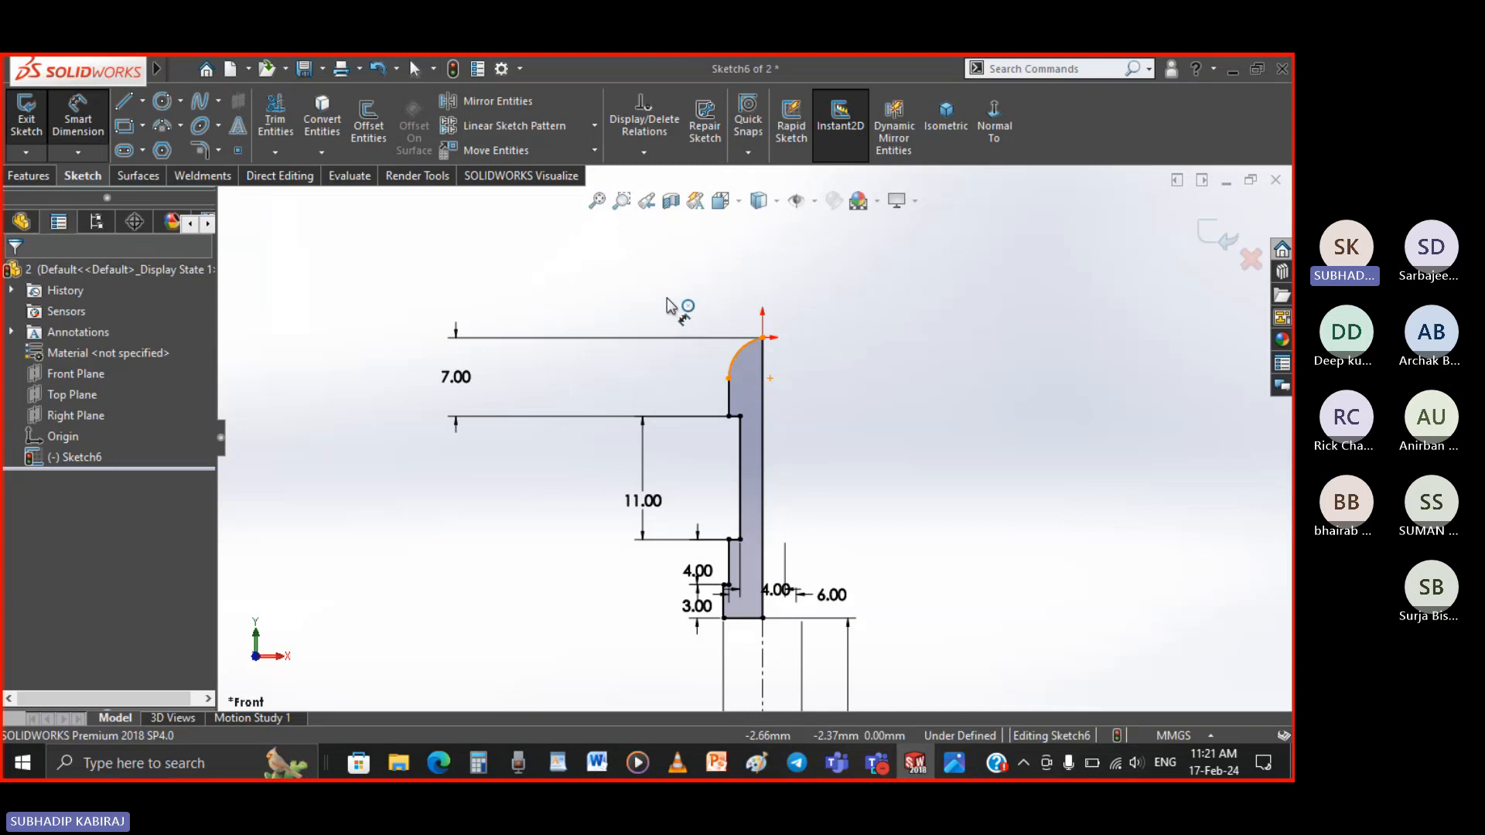
pyautogui.click(694, 320)
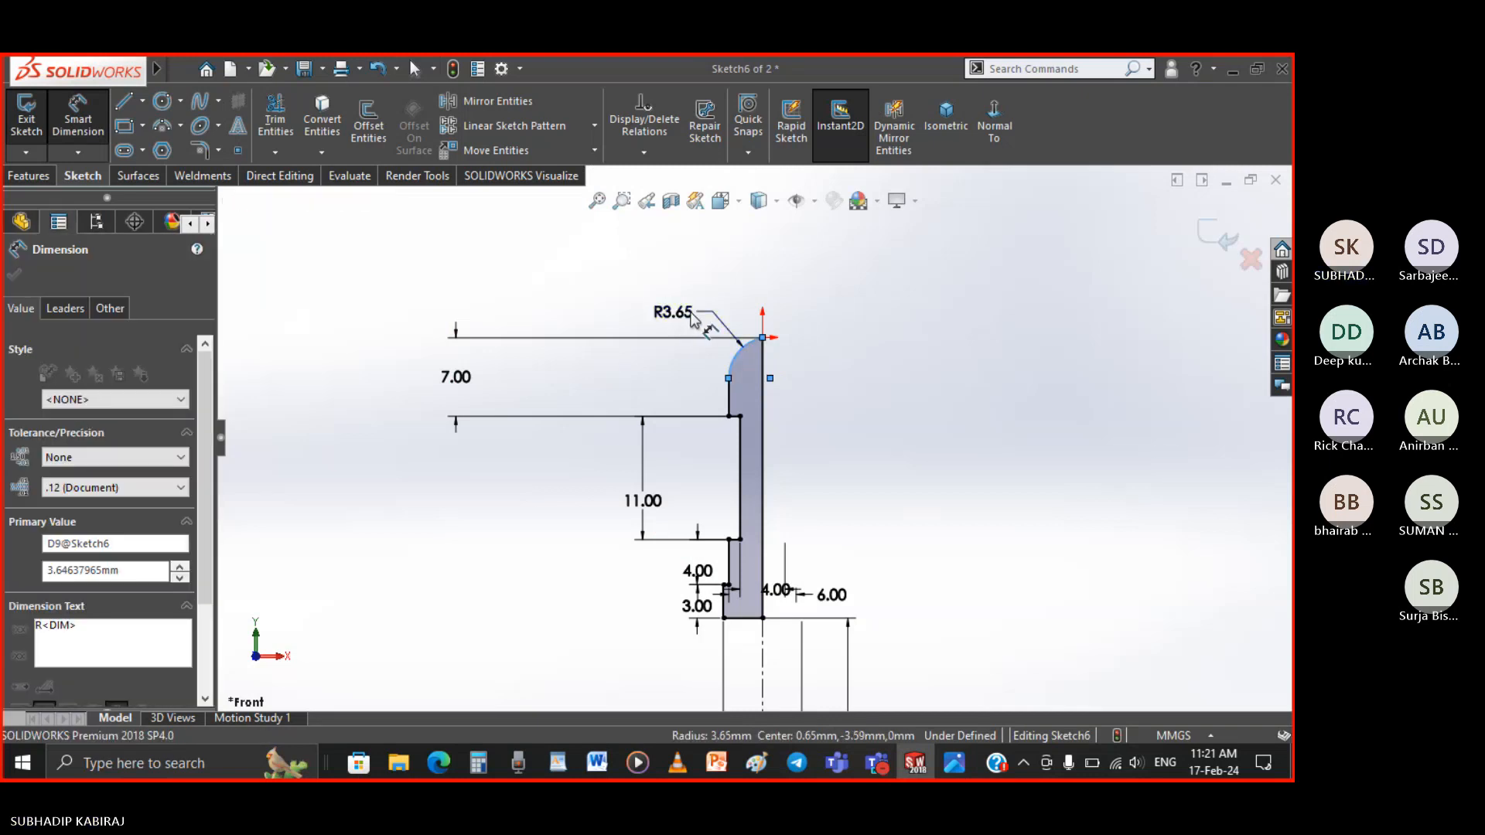
pyautogui.write('3')
pyautogui.press('Return')
pyautogui.click(14, 275)
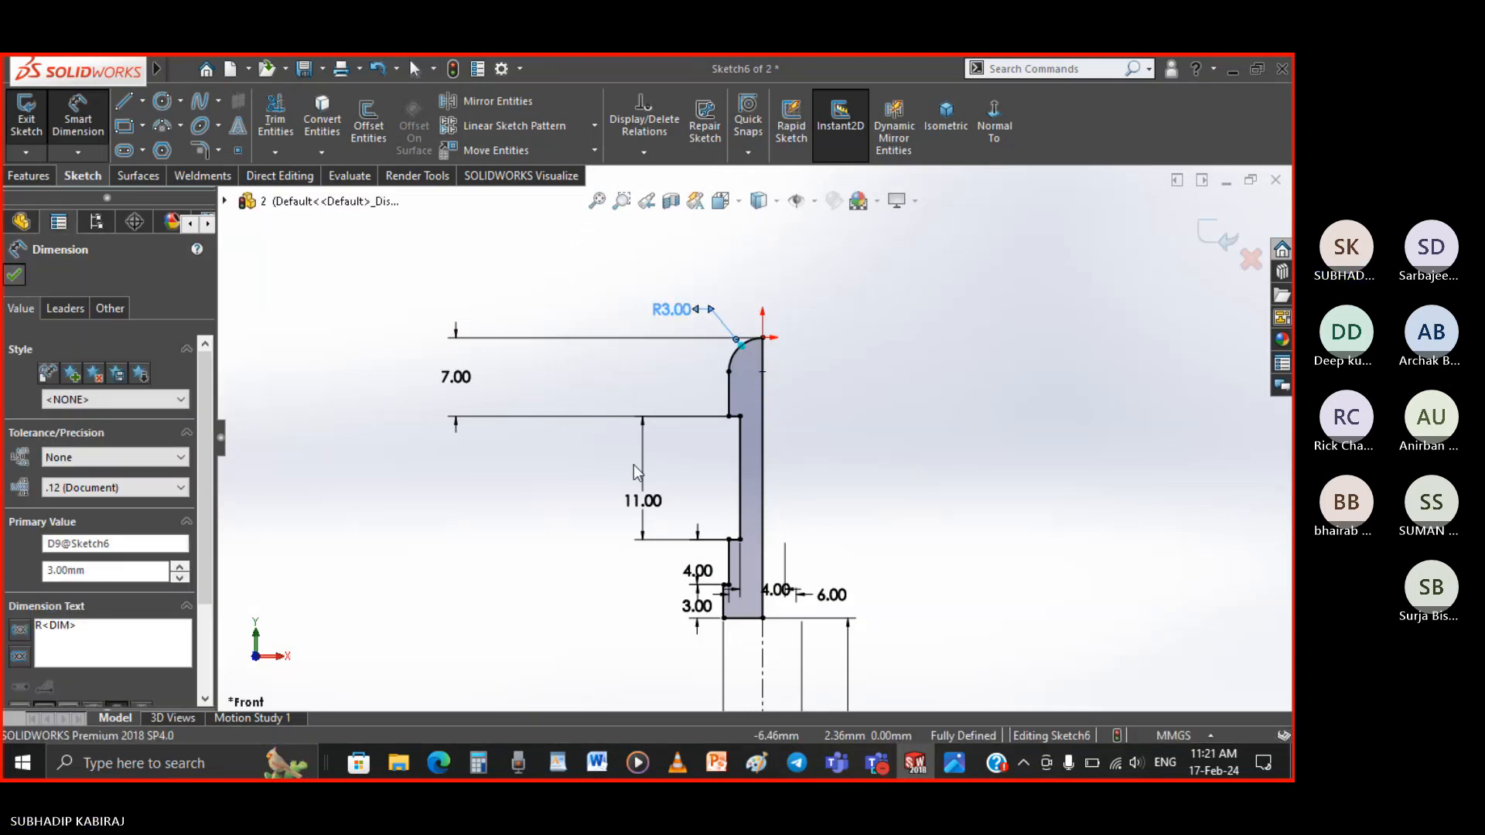
# Sketch a quarter centerpoint arc of about 1.33 mm radius, centered on the base's corner at the axis, from the base edge up to the axis line
pyautogui.scroll(-3, 770, 609)
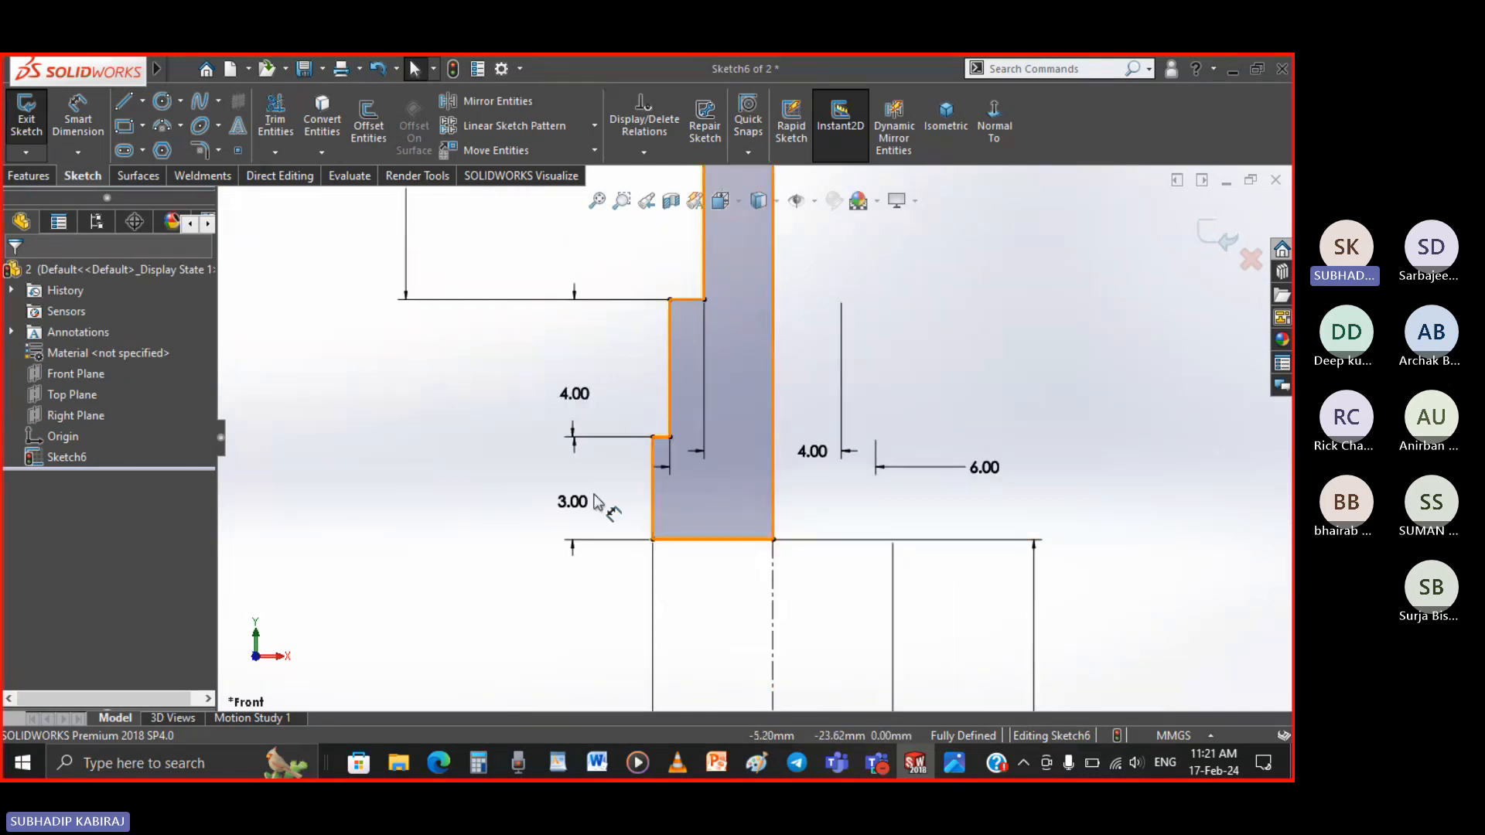
pyautogui.click(181, 124)
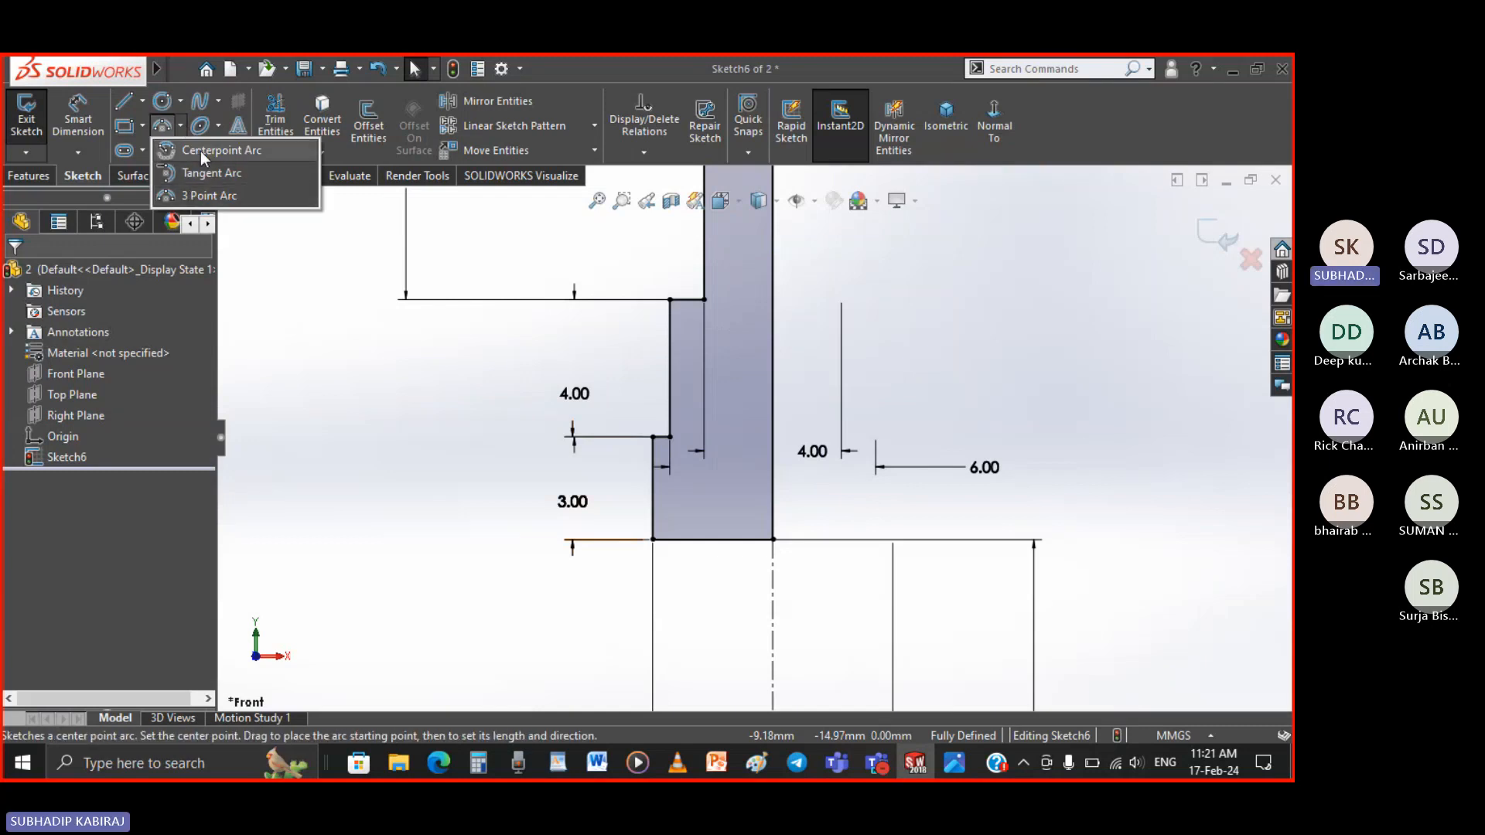
pyautogui.click(201, 150)
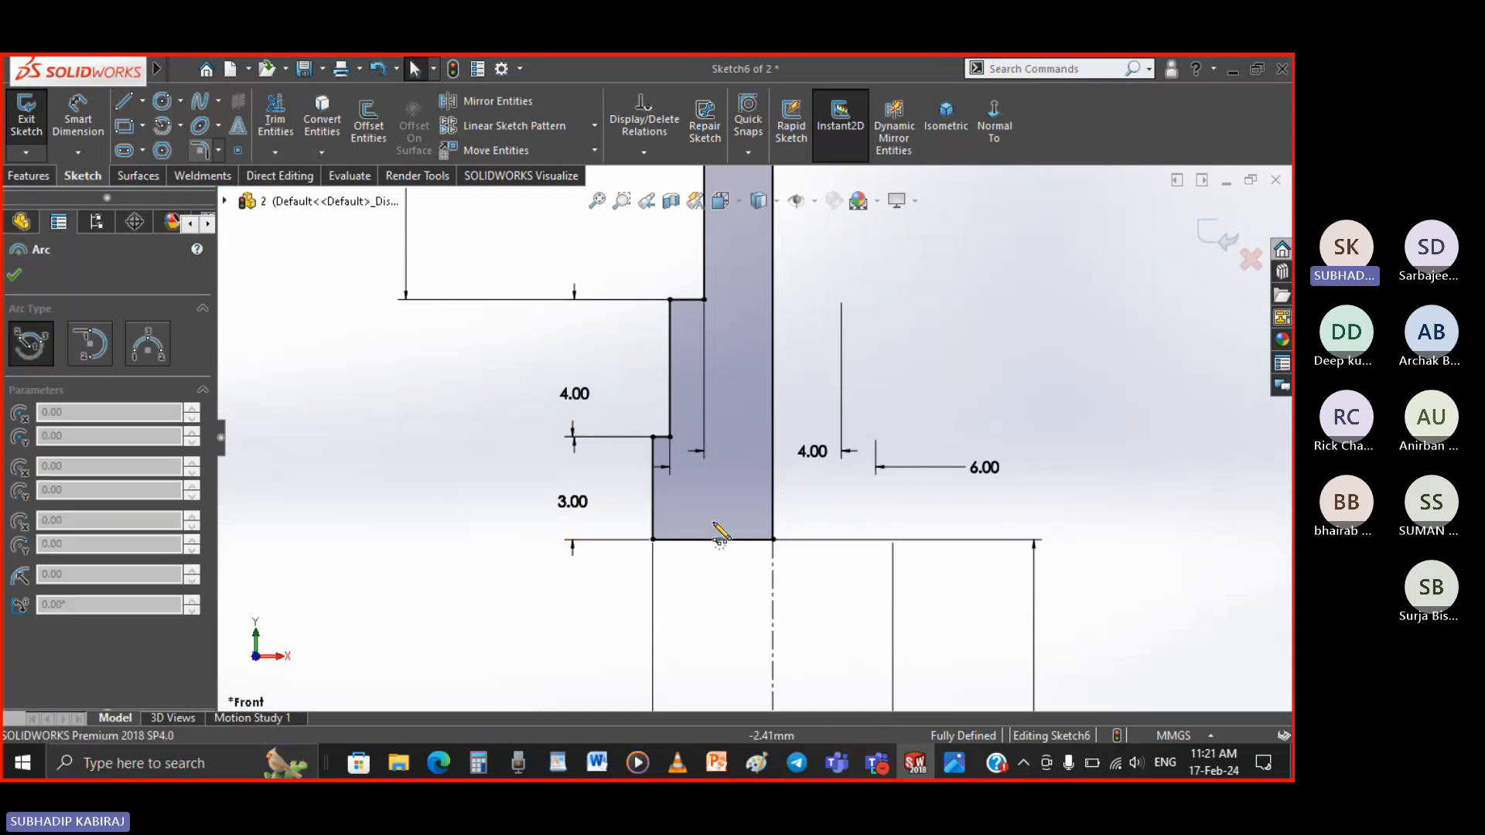
pyautogui.click(773, 539)
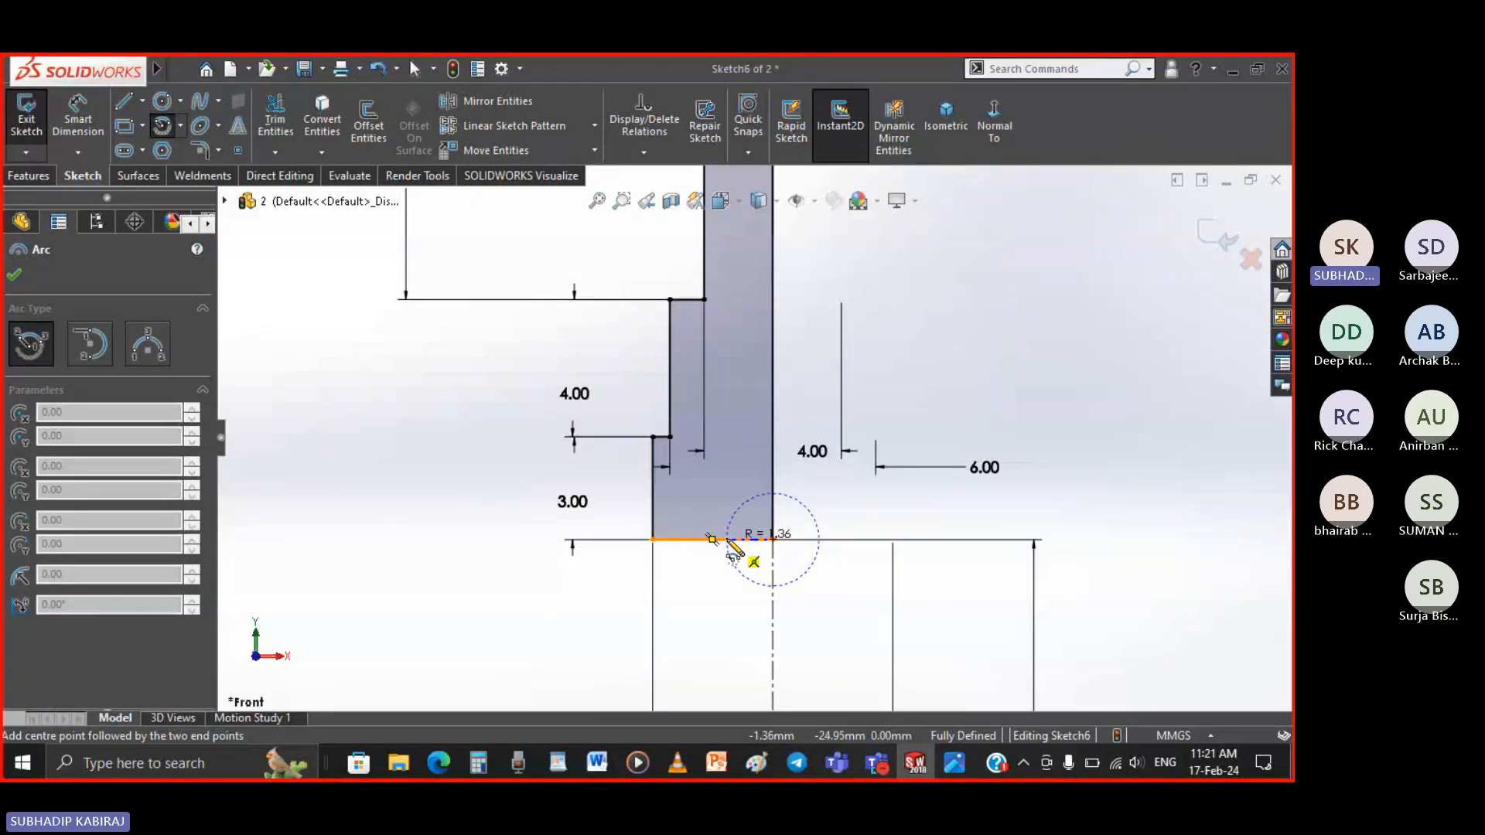
pyautogui.click(951, 764)
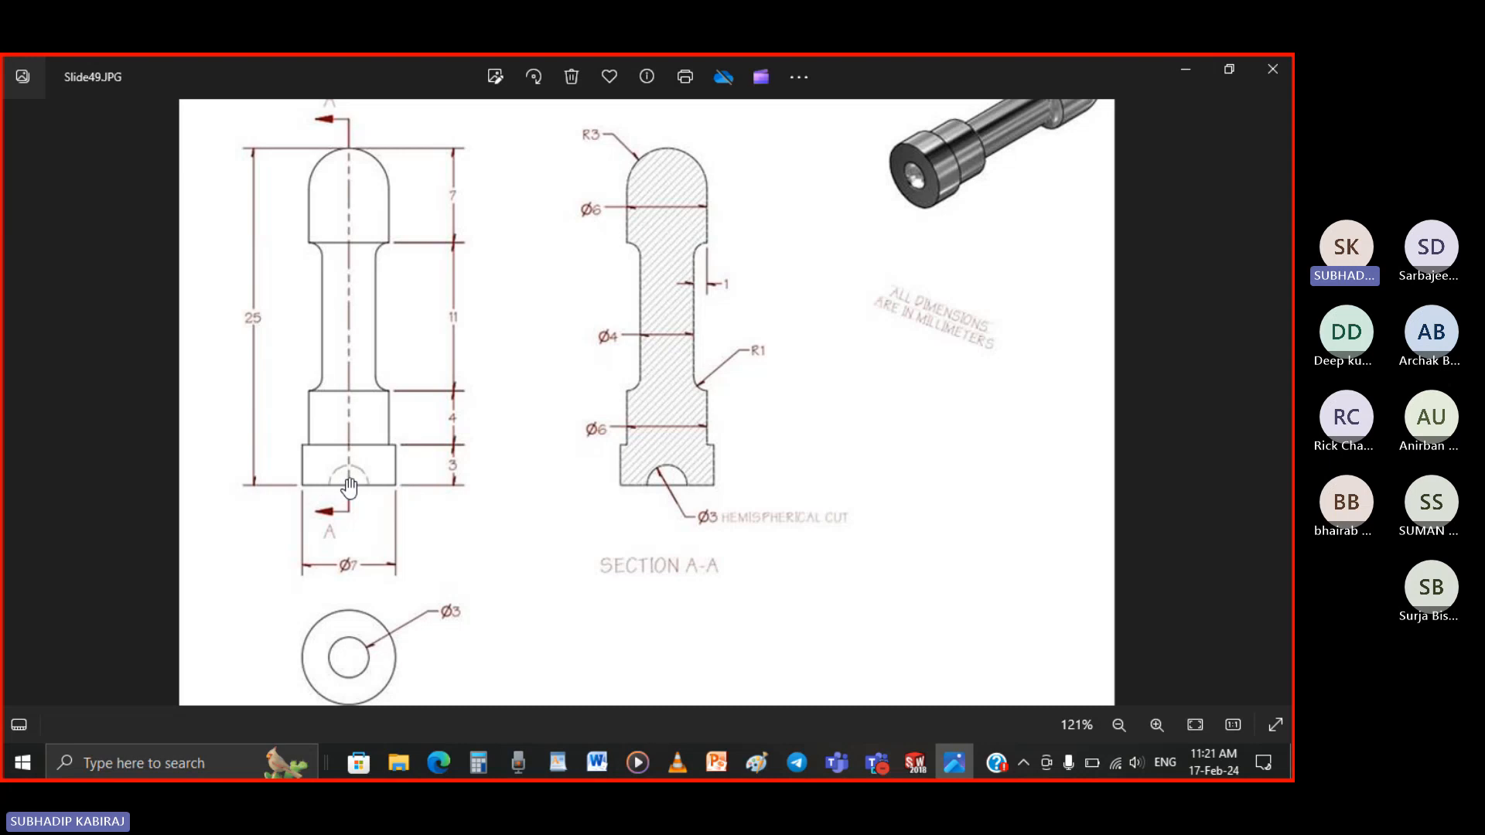
pyautogui.click(913, 766)
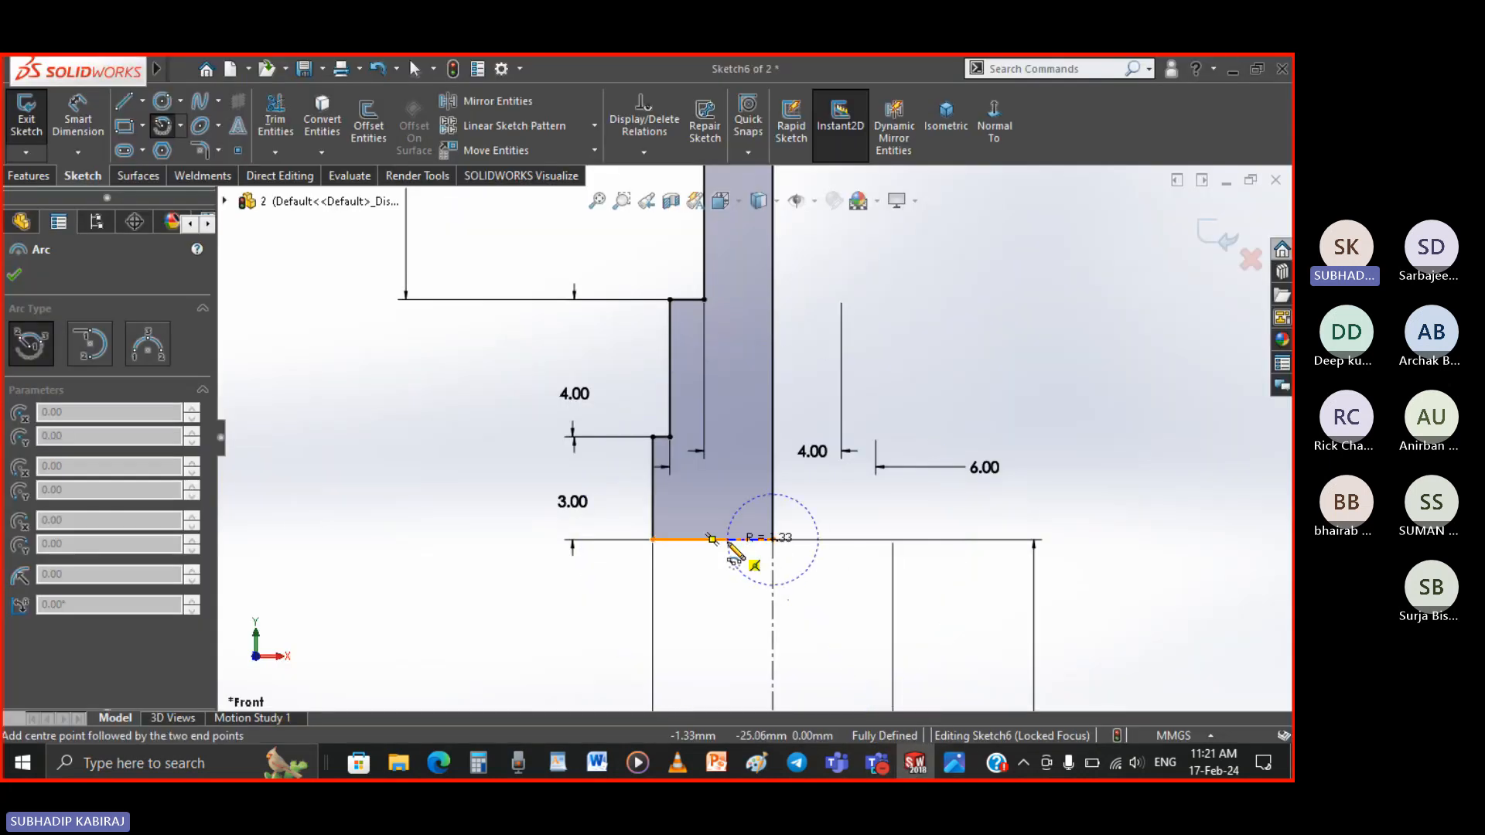
pyautogui.click(727, 539)
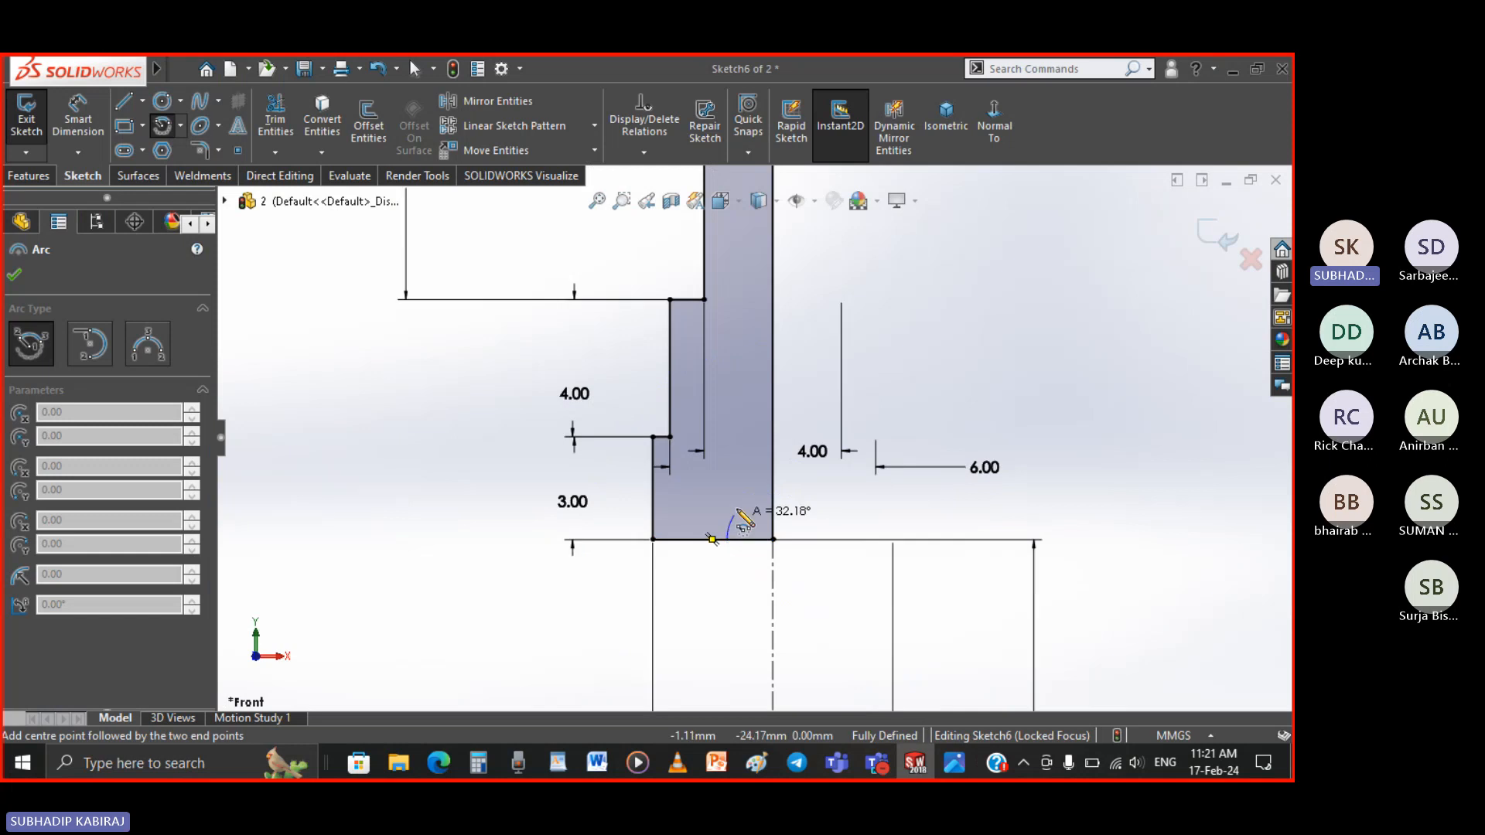
pyautogui.click(773, 495)
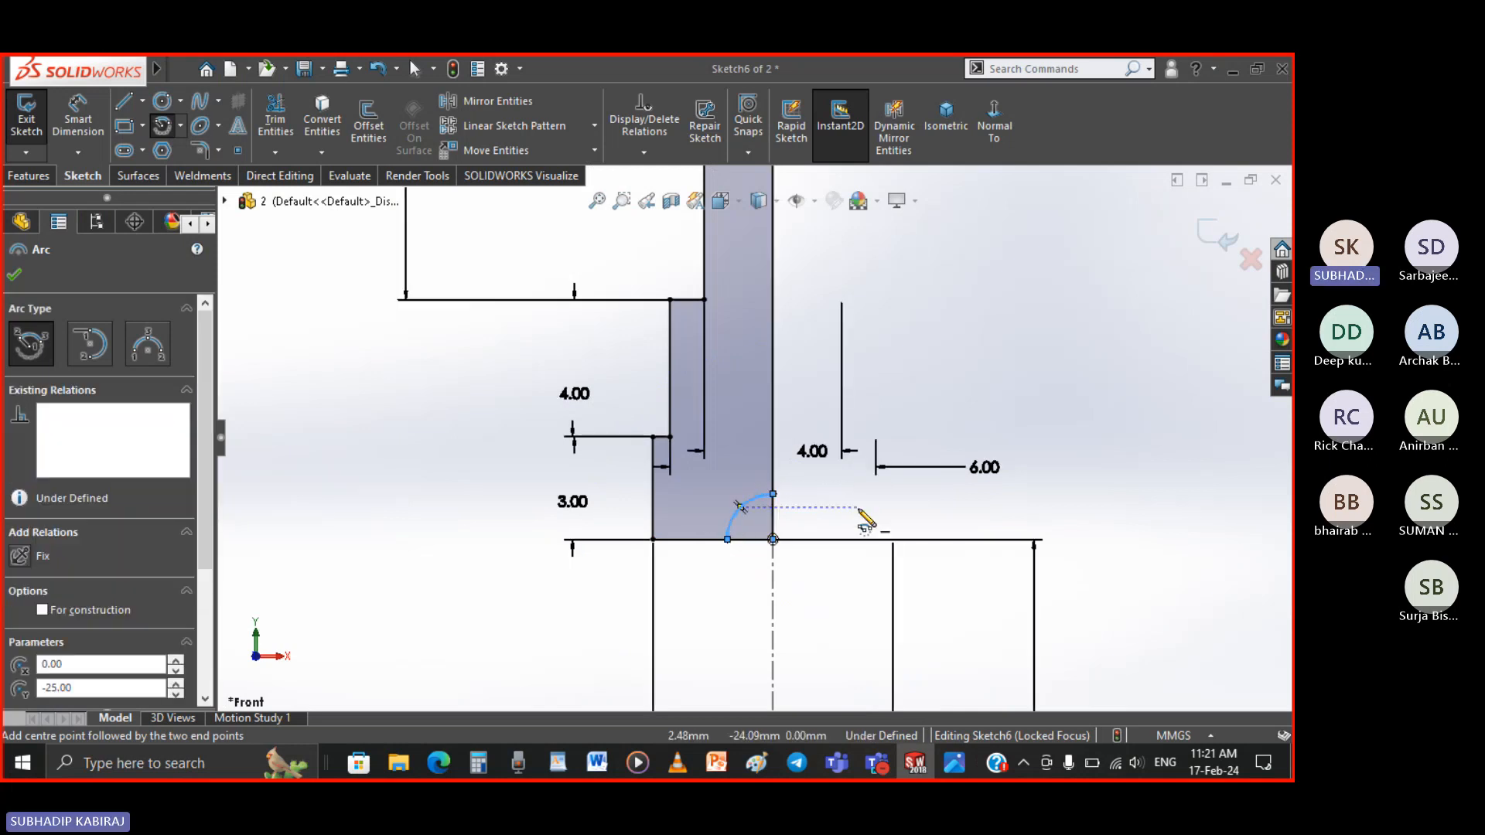
pyautogui.press('Escape')
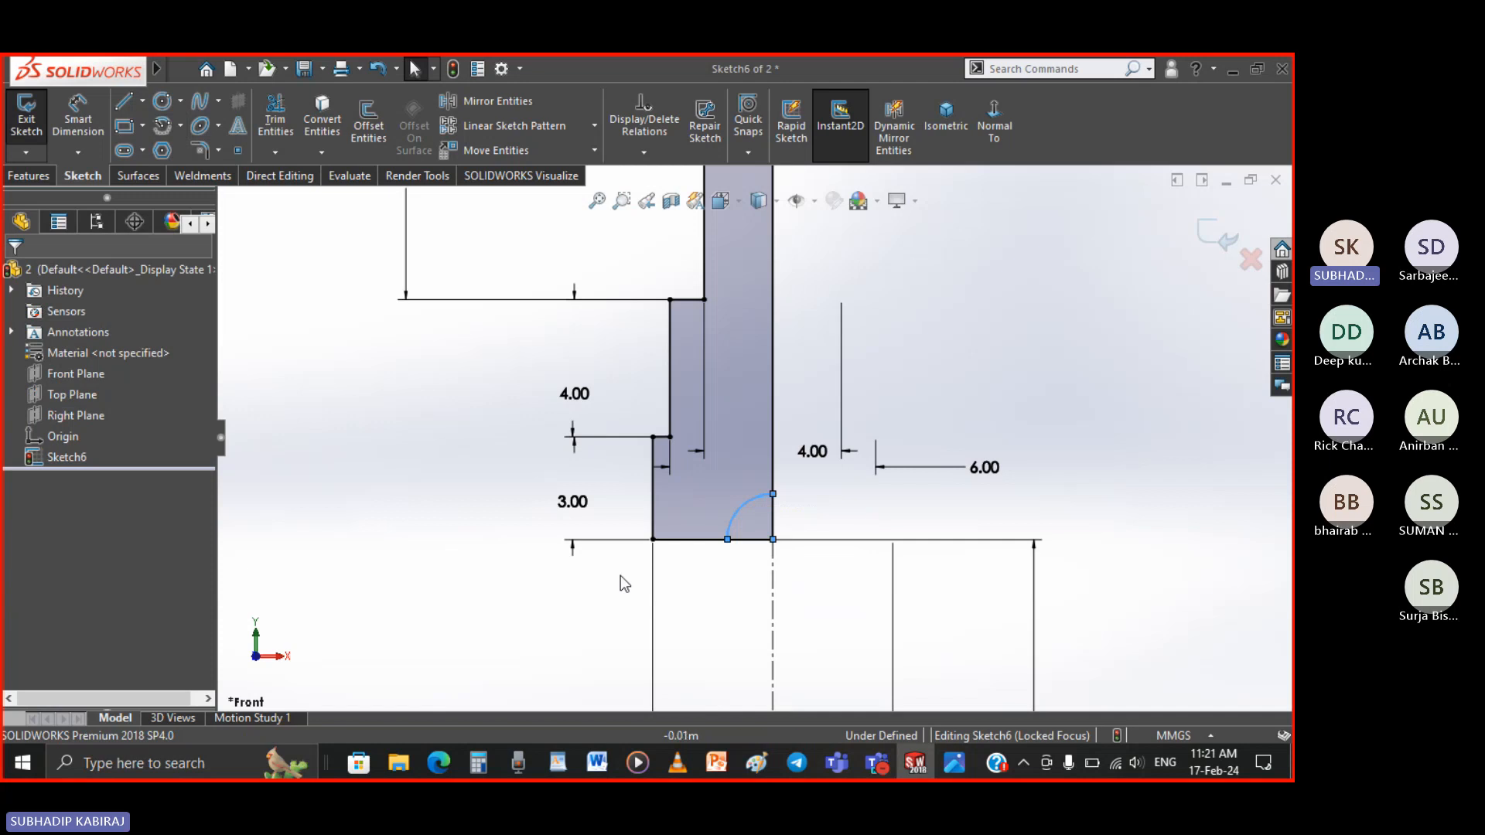
# Dimension the radius of the quarter arc at the base as 1.5 mm
pyautogui.moveTo(470, 565); pyautogui.dragTo(470, 507, button='right')
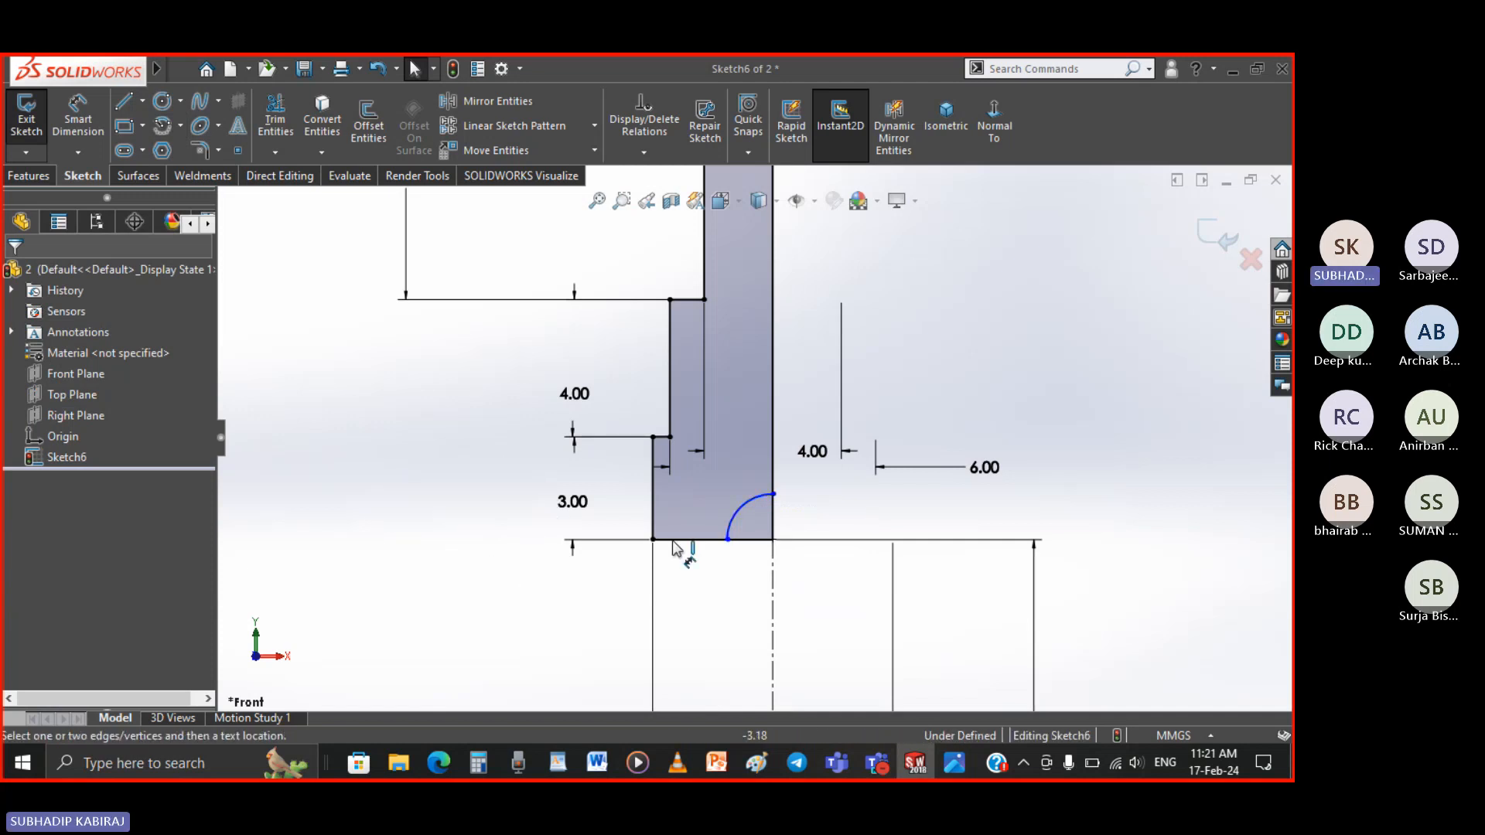
pyautogui.click(731, 531)
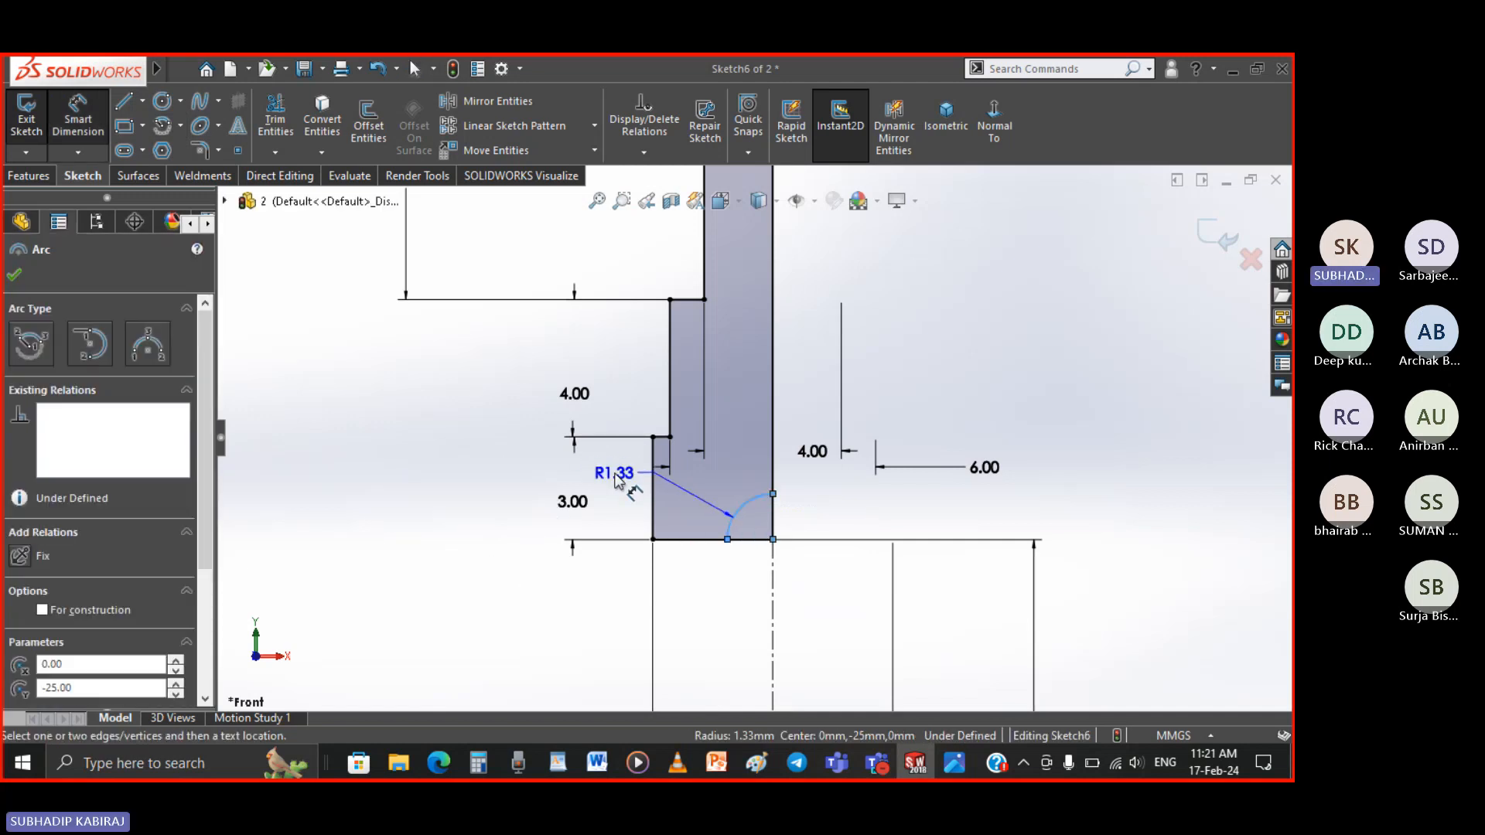
pyautogui.click(617, 480)
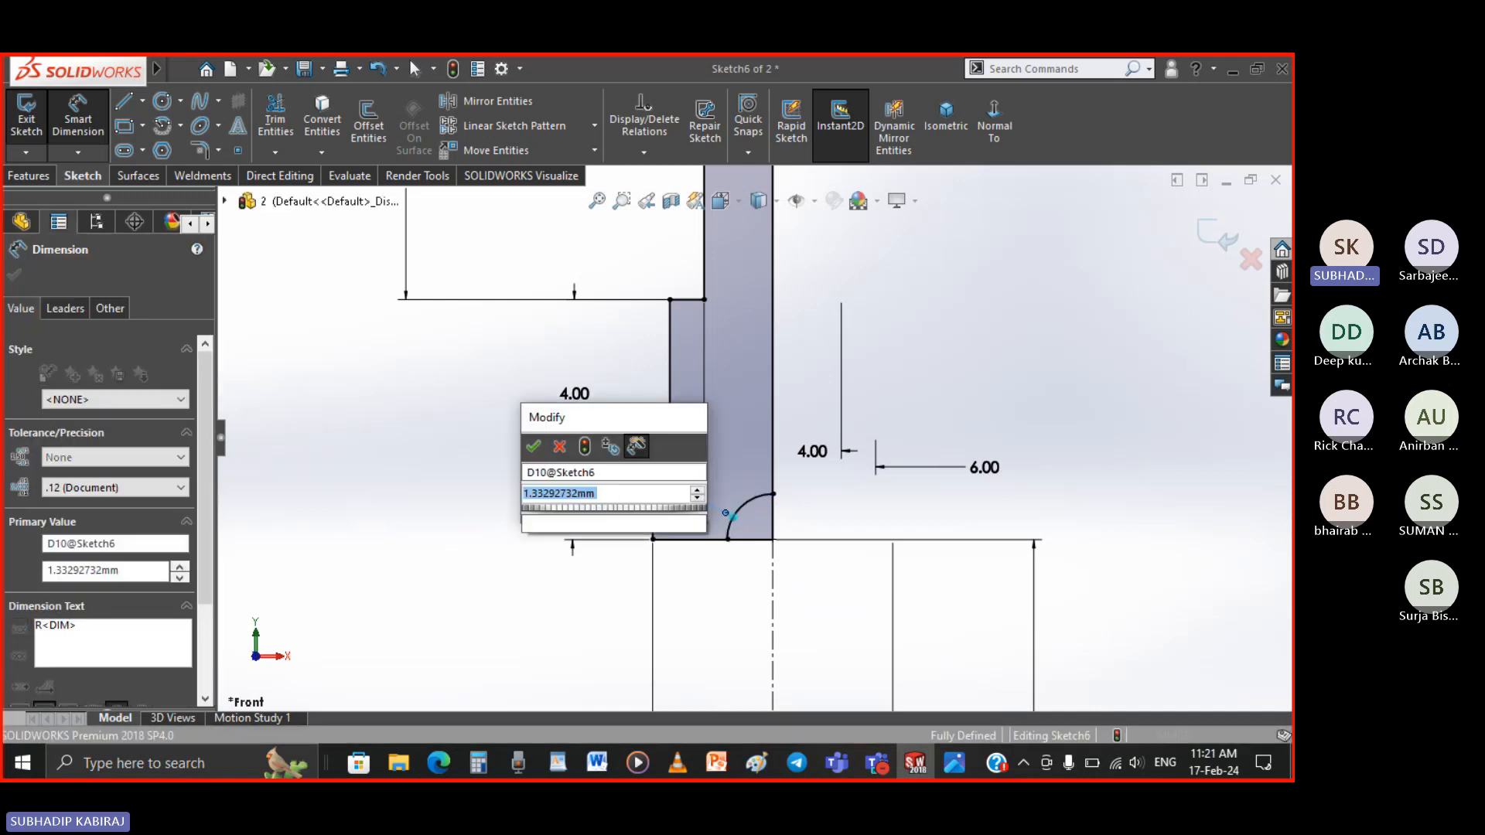
pyautogui.write('1.5')
pyautogui.press('Return')
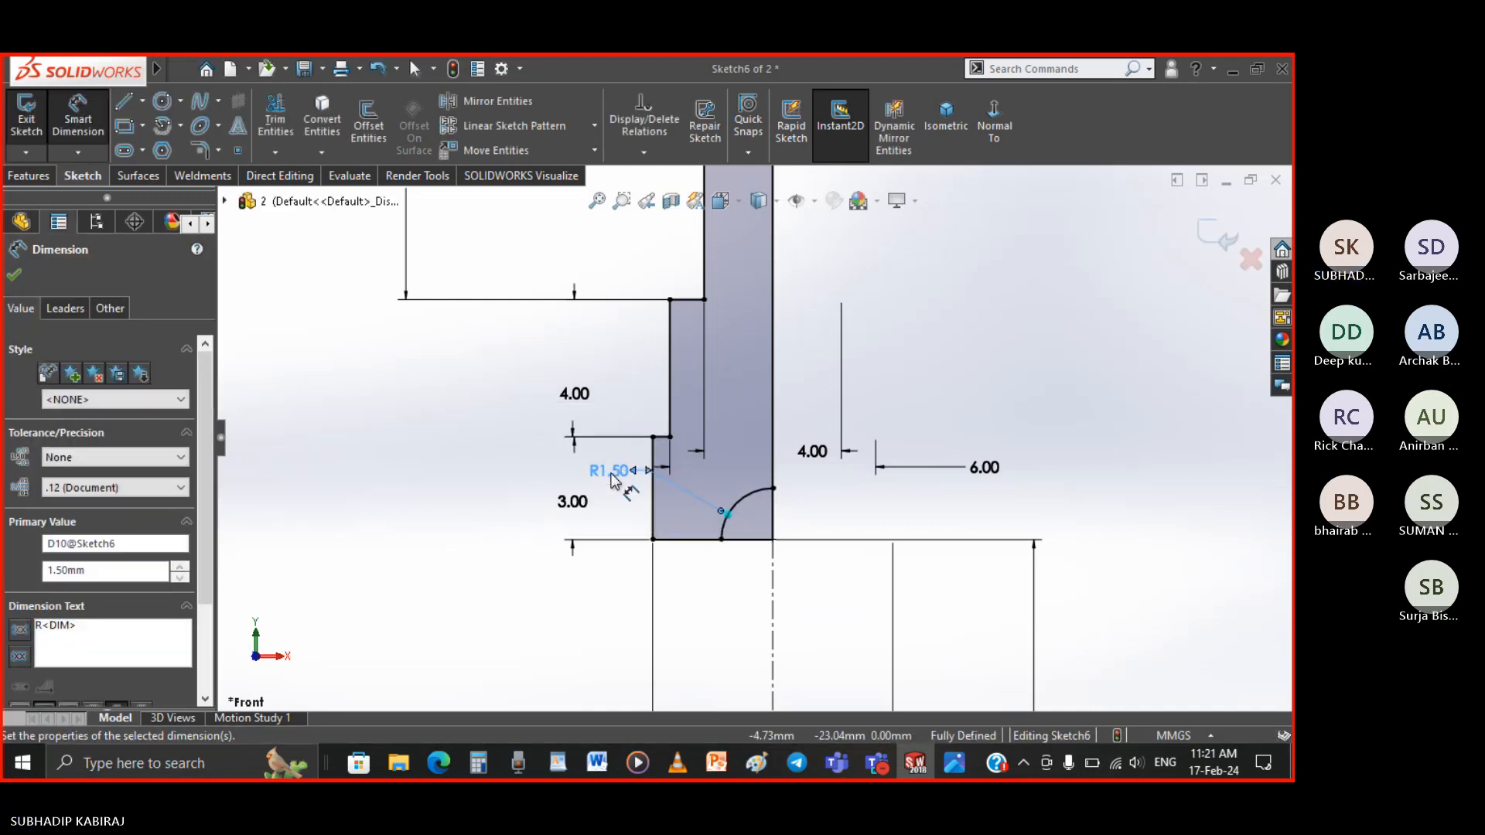
pyautogui.press('Escape')
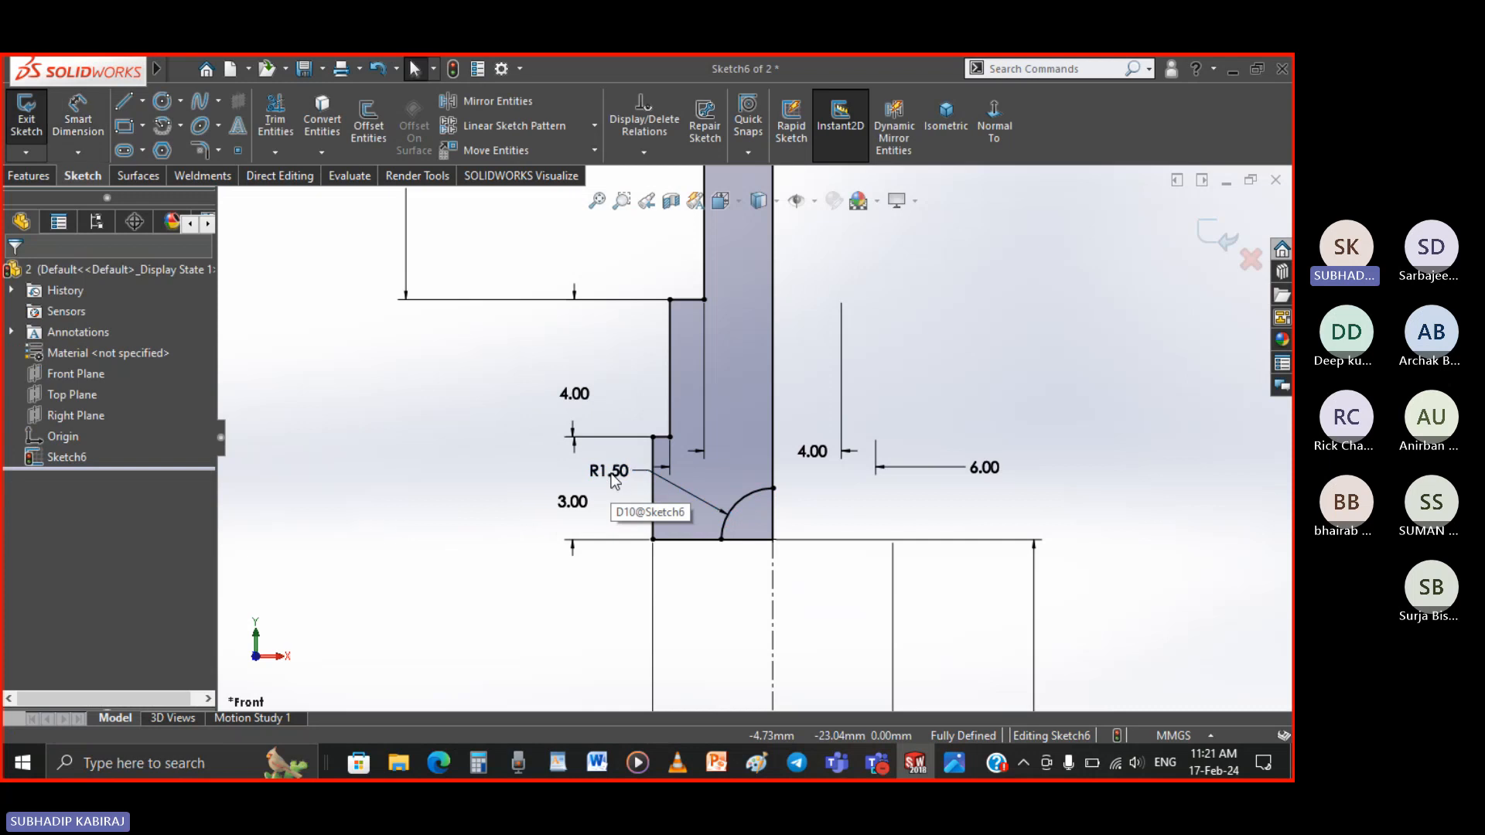
# Trim the base edge and axis line segments enclosed by the quarter arc to open the hemispherical recess
pyautogui.click(276, 120)
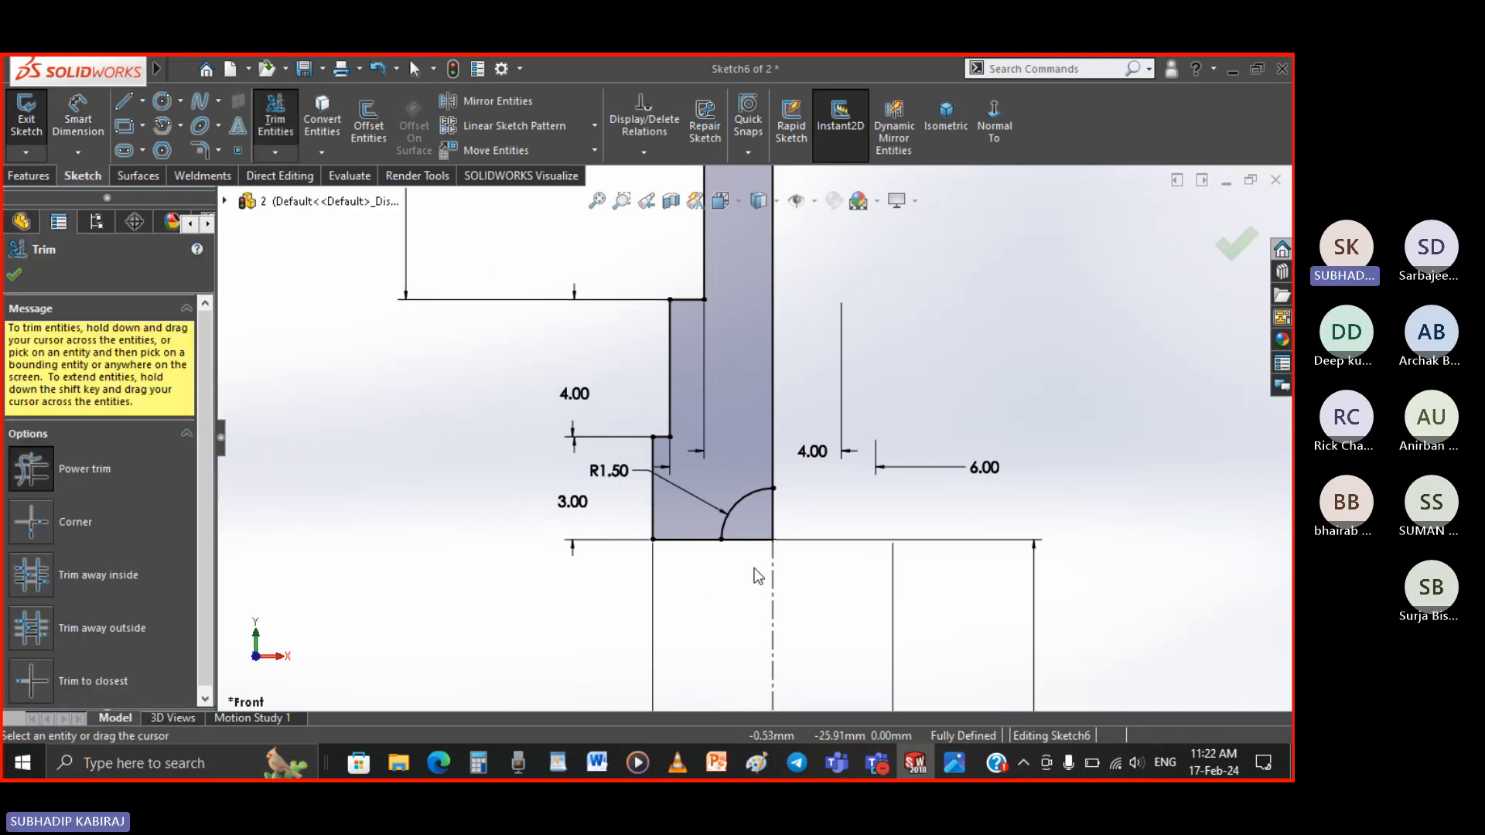
pyautogui.moveTo(755, 571)
pyautogui.mouseDown()
pyautogui.moveTo(756, 537)
pyautogui.moveTo(797, 517)
pyautogui.moveTo(768, 513)
pyautogui.moveTo(756, 596)
pyautogui.mouseUp()
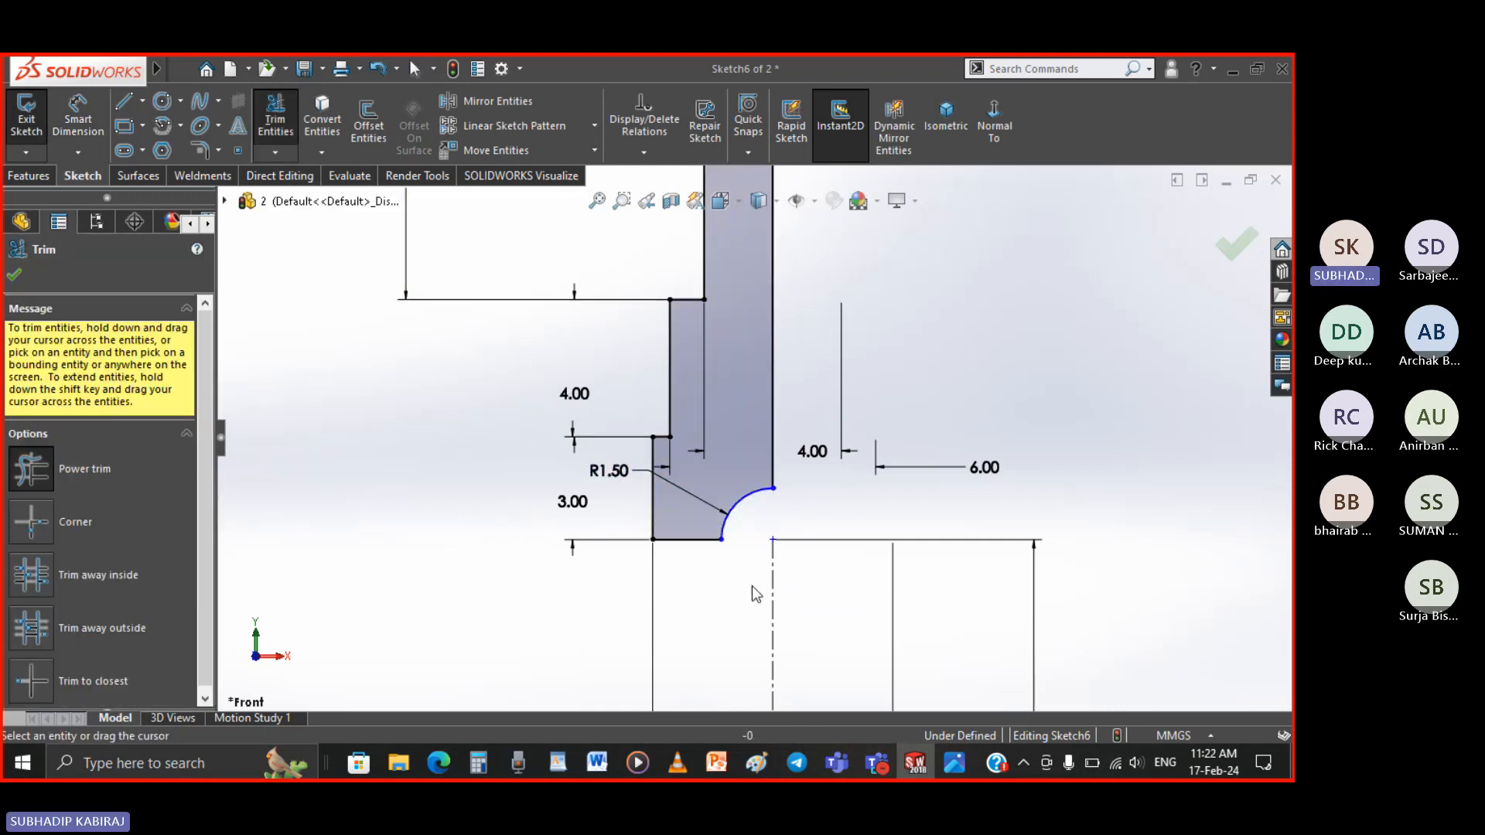
pyautogui.press('Escape')
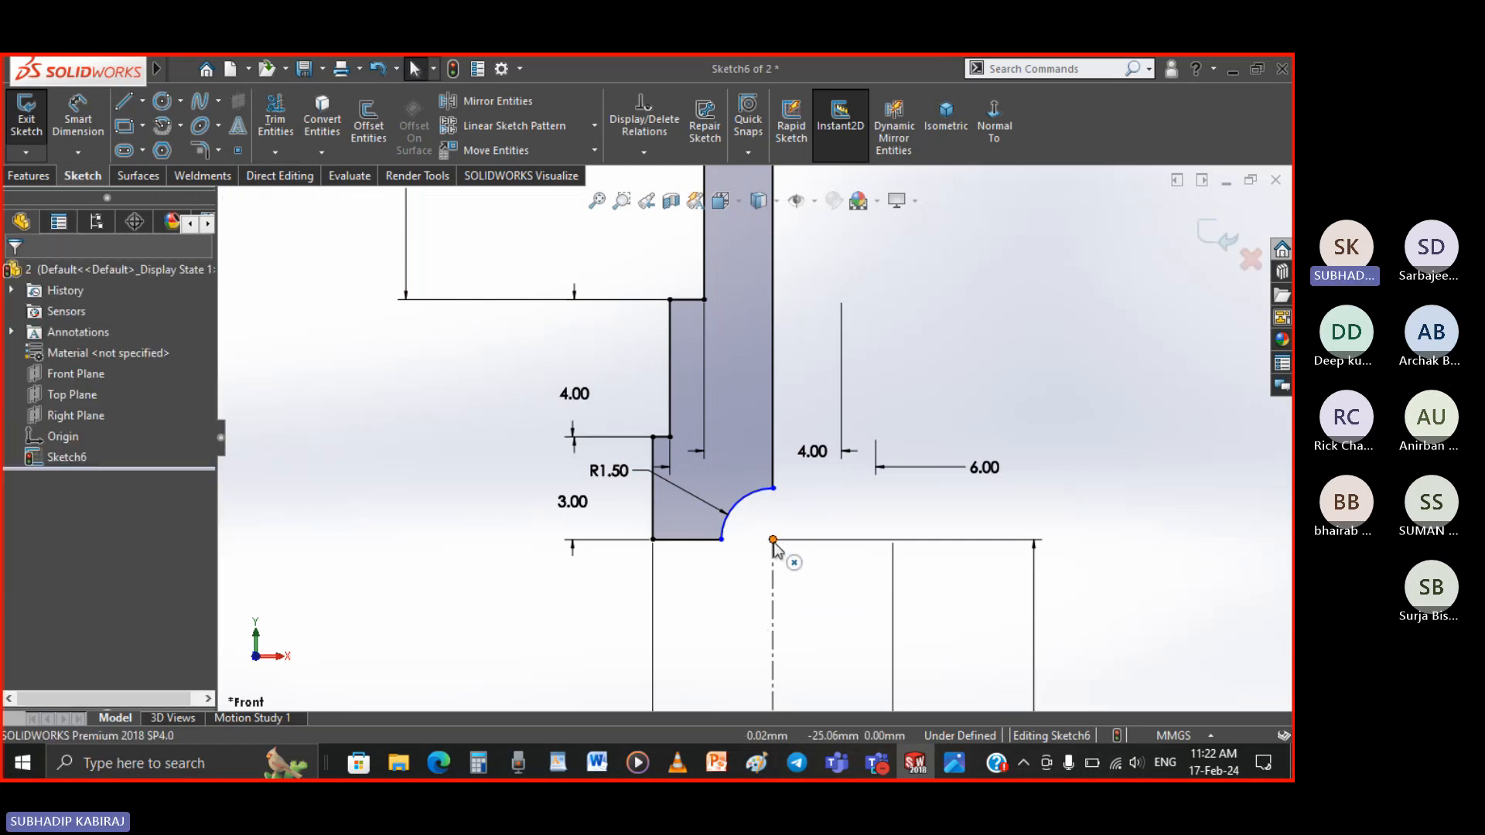
# Add a horizontal relation between the base's lower outer corner and the center point of the recess arc
pyautogui.scroll(6, 773, 539)
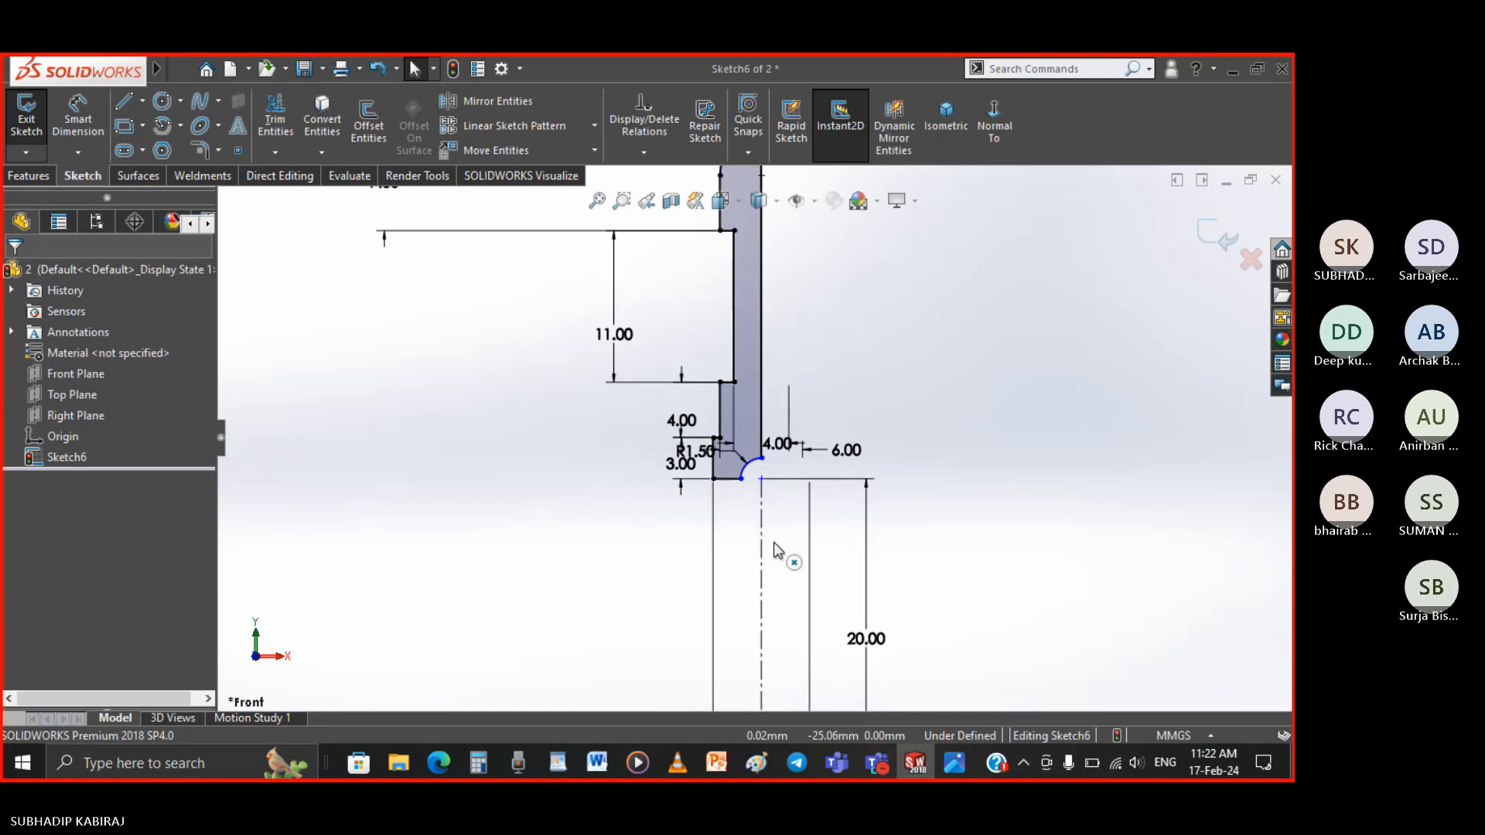
pyautogui.scroll(-5, 776, 475)
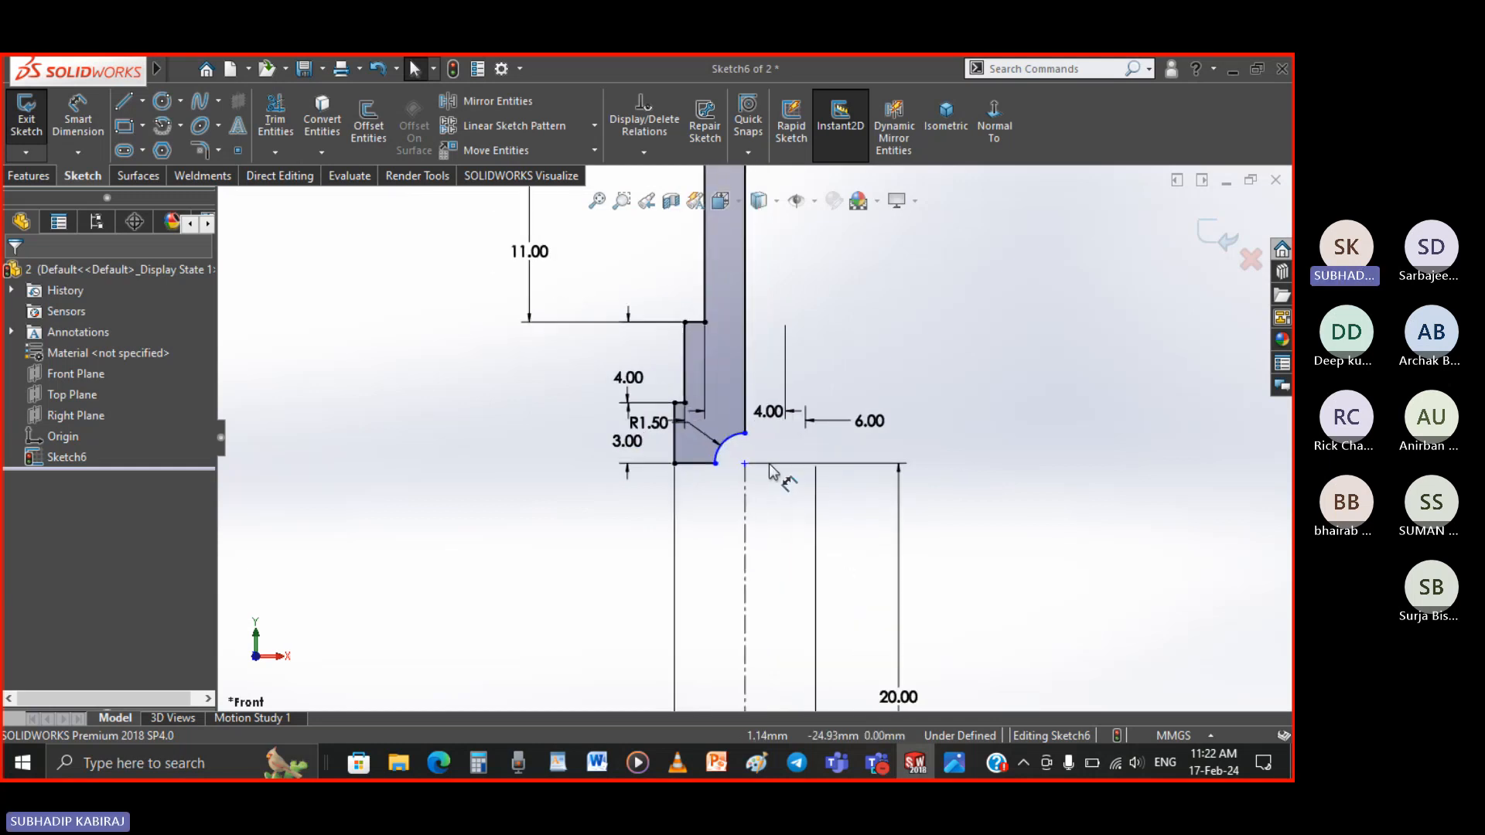
pyautogui.click(643, 153)
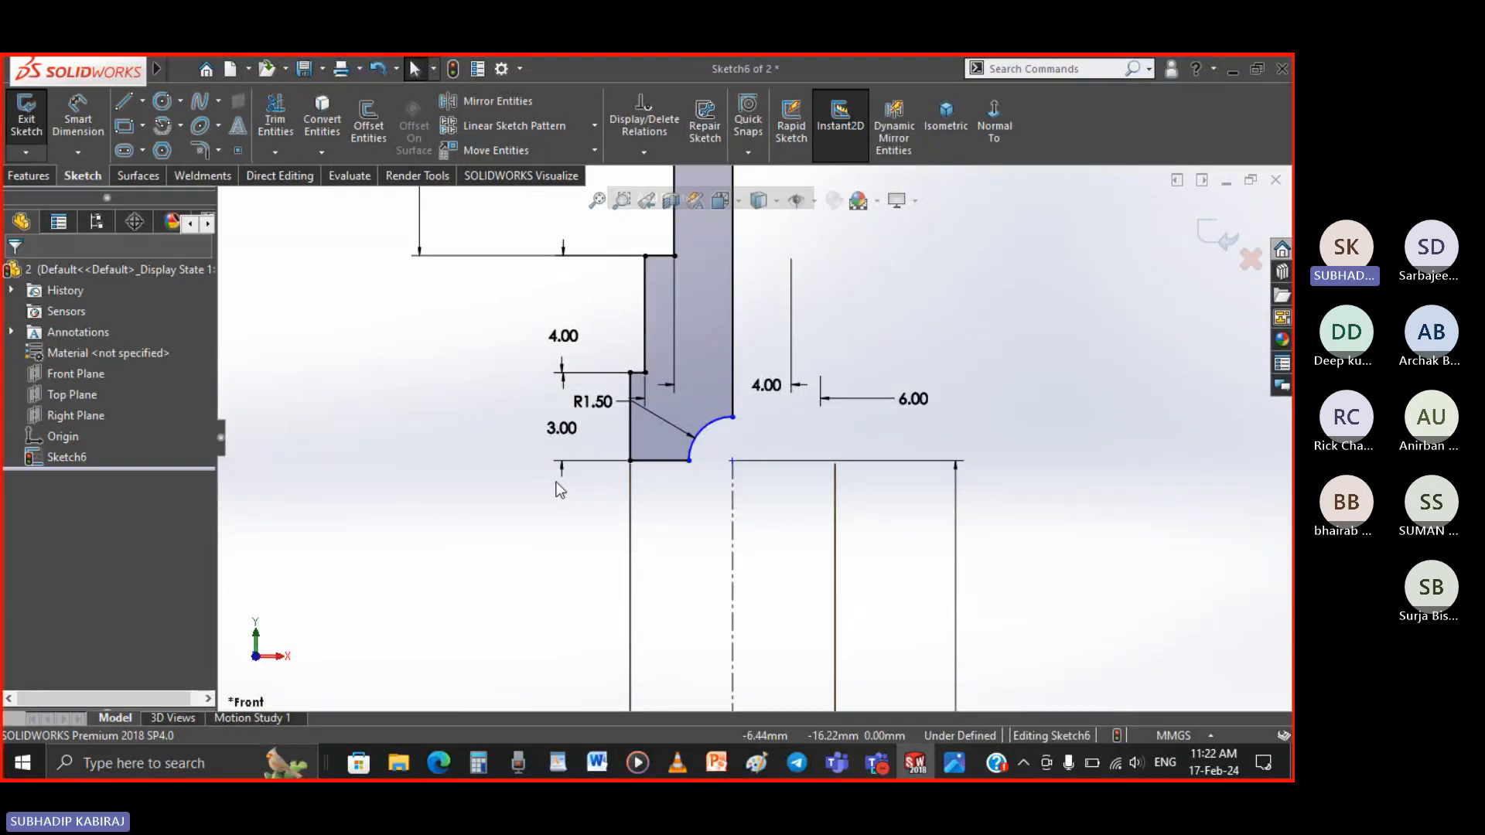
pyautogui.click(630, 461)
pyautogui.click(732, 461)
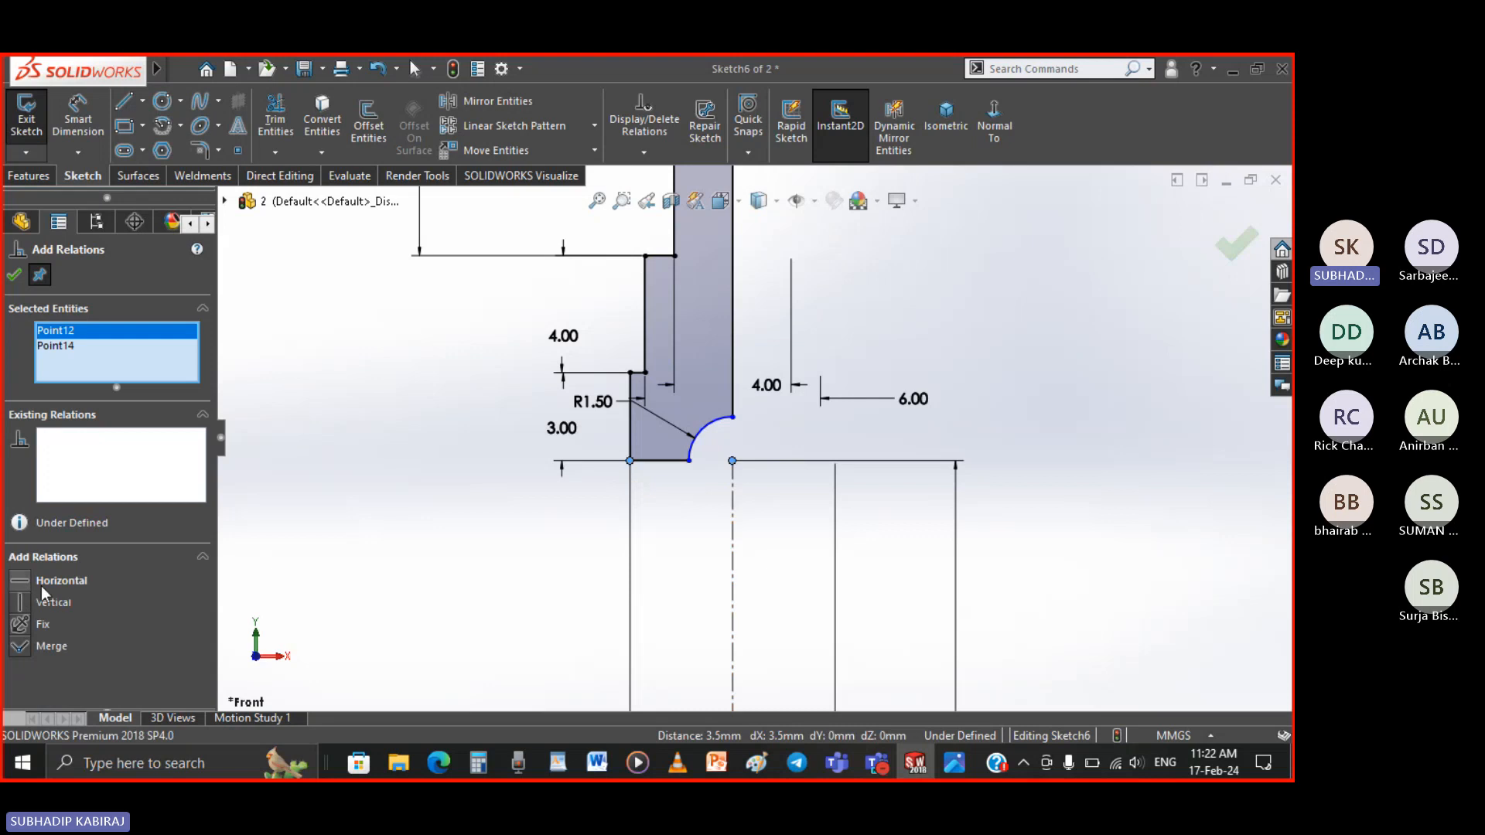
pyautogui.click(14, 274)
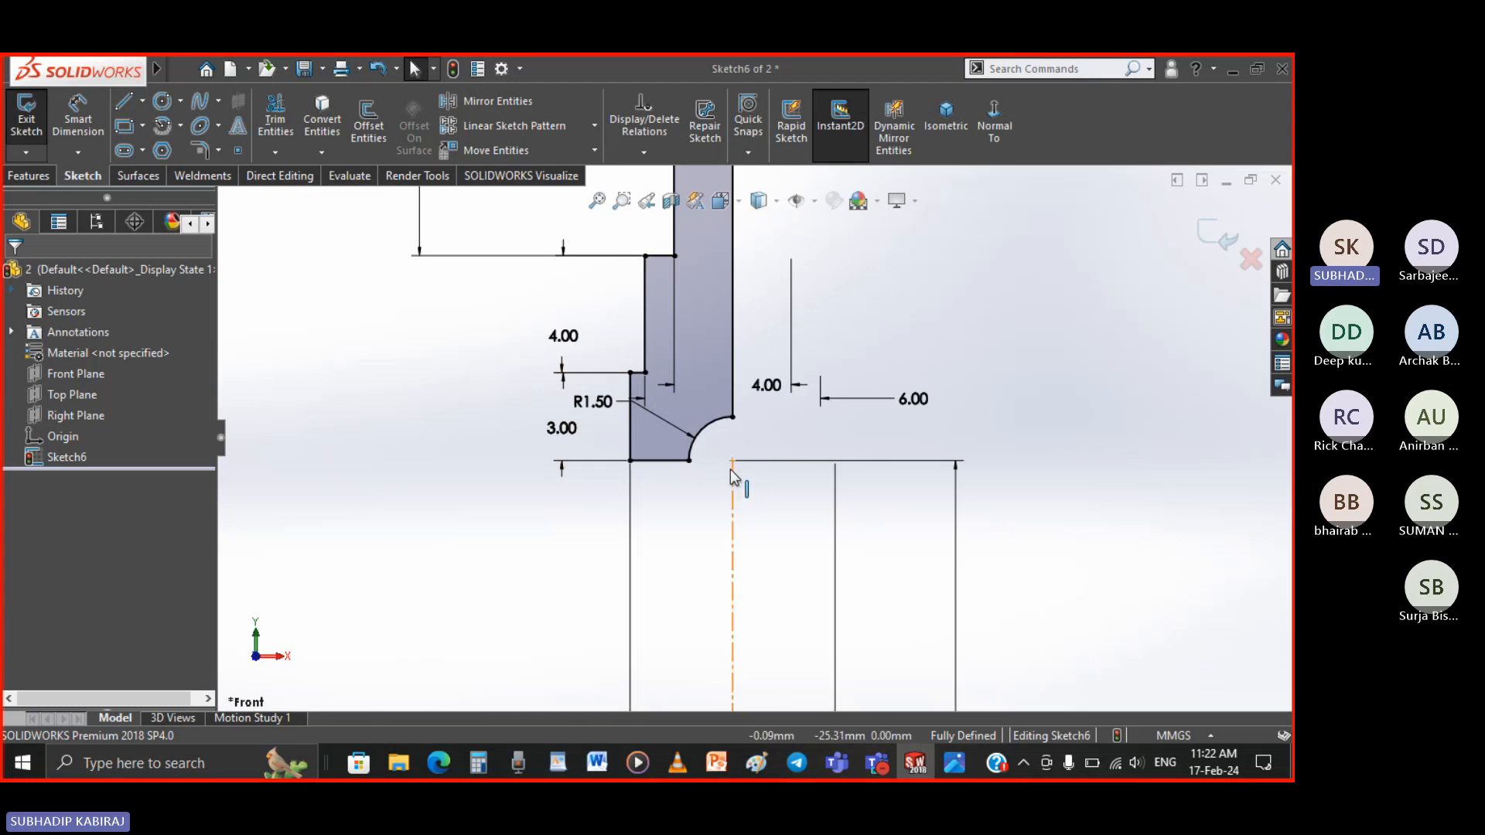
# Exit the sketch and revolve the profile 360° about the vertical centerline as a solid boss
pyautogui.scroll(6, 739, 453)
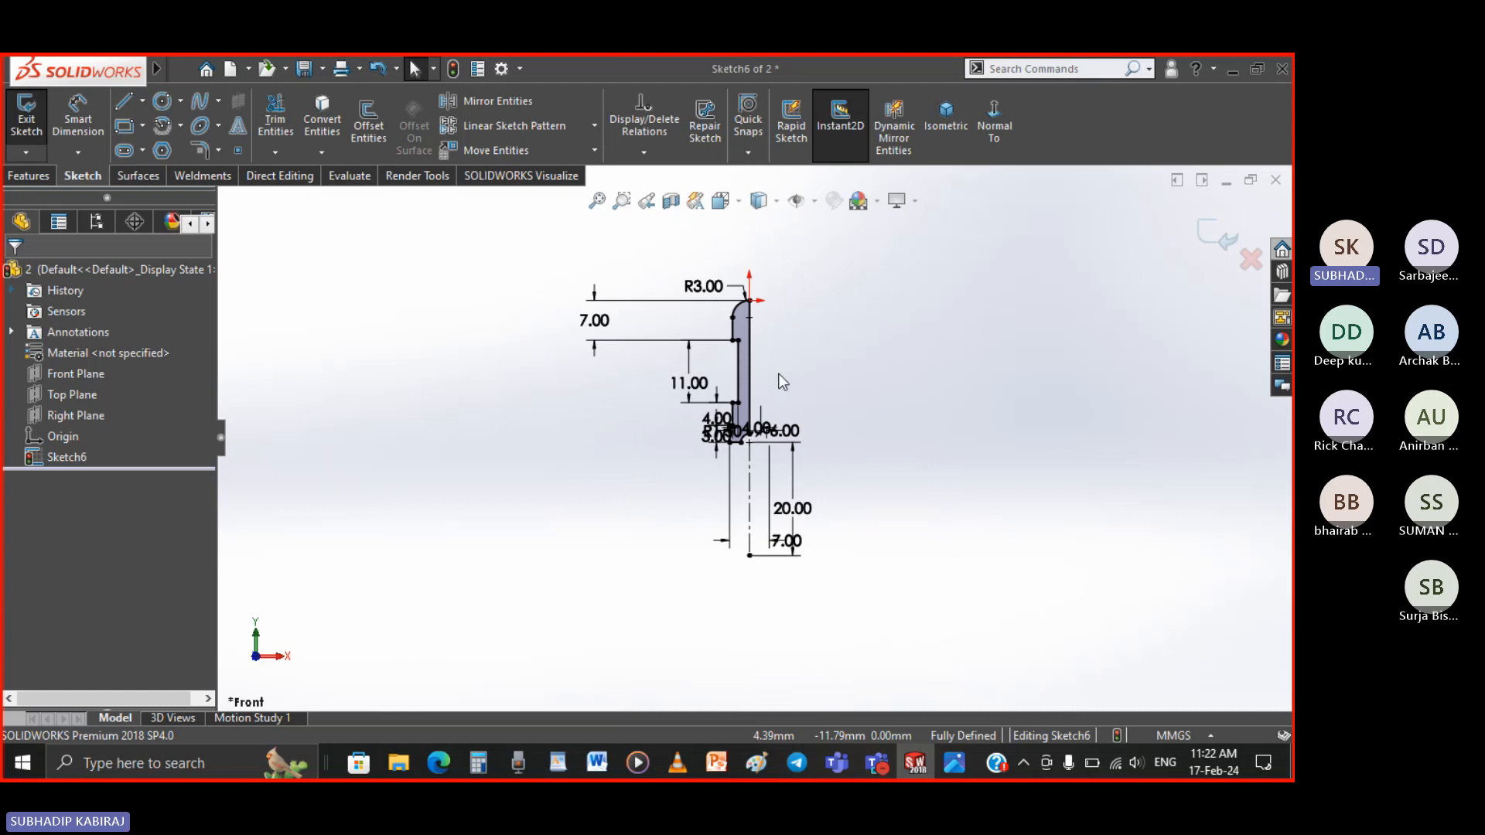
pyautogui.scroll(-4, 781, 378)
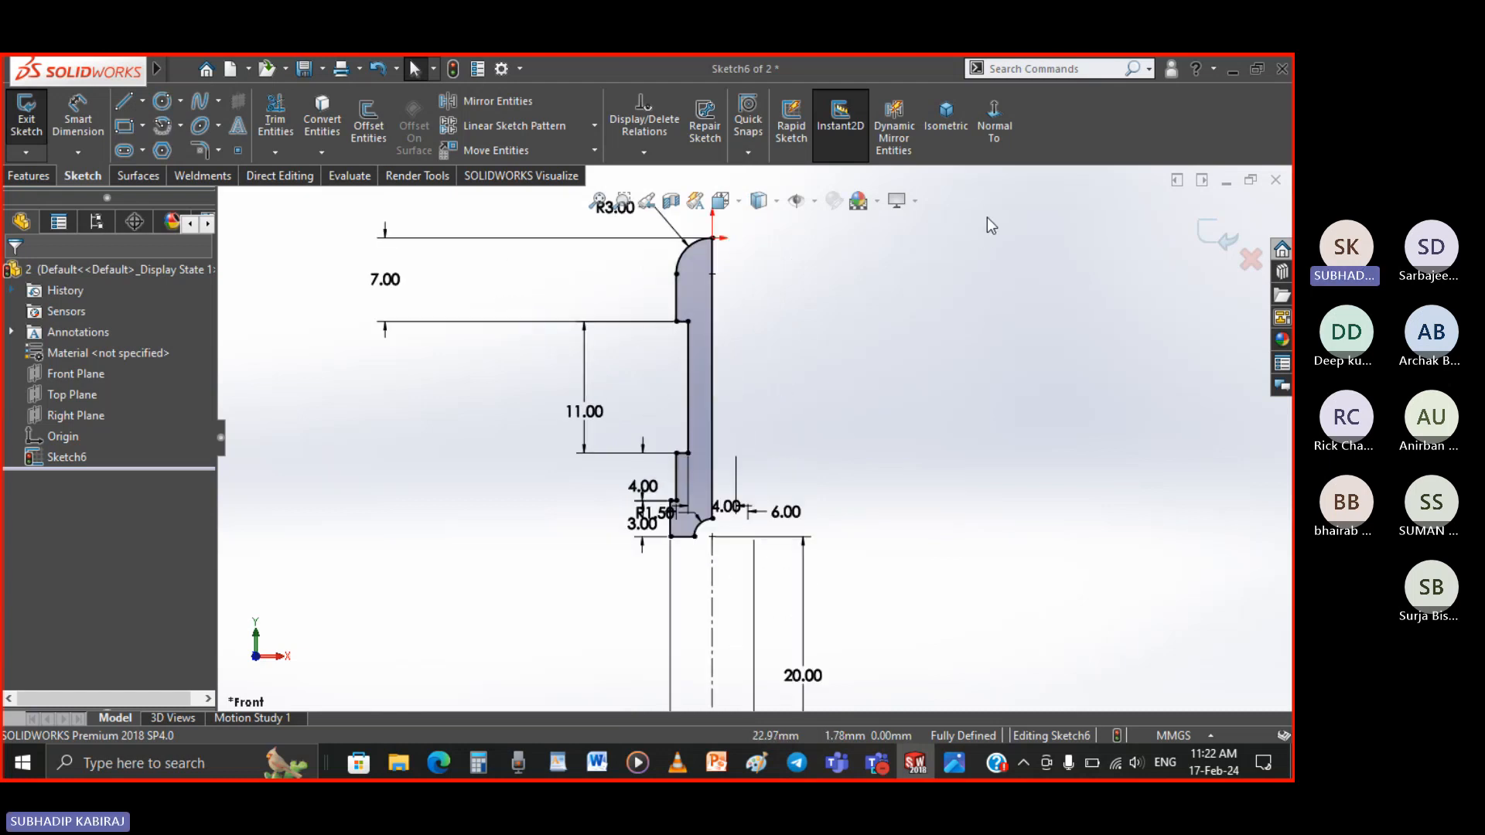
pyautogui.click(1219, 236)
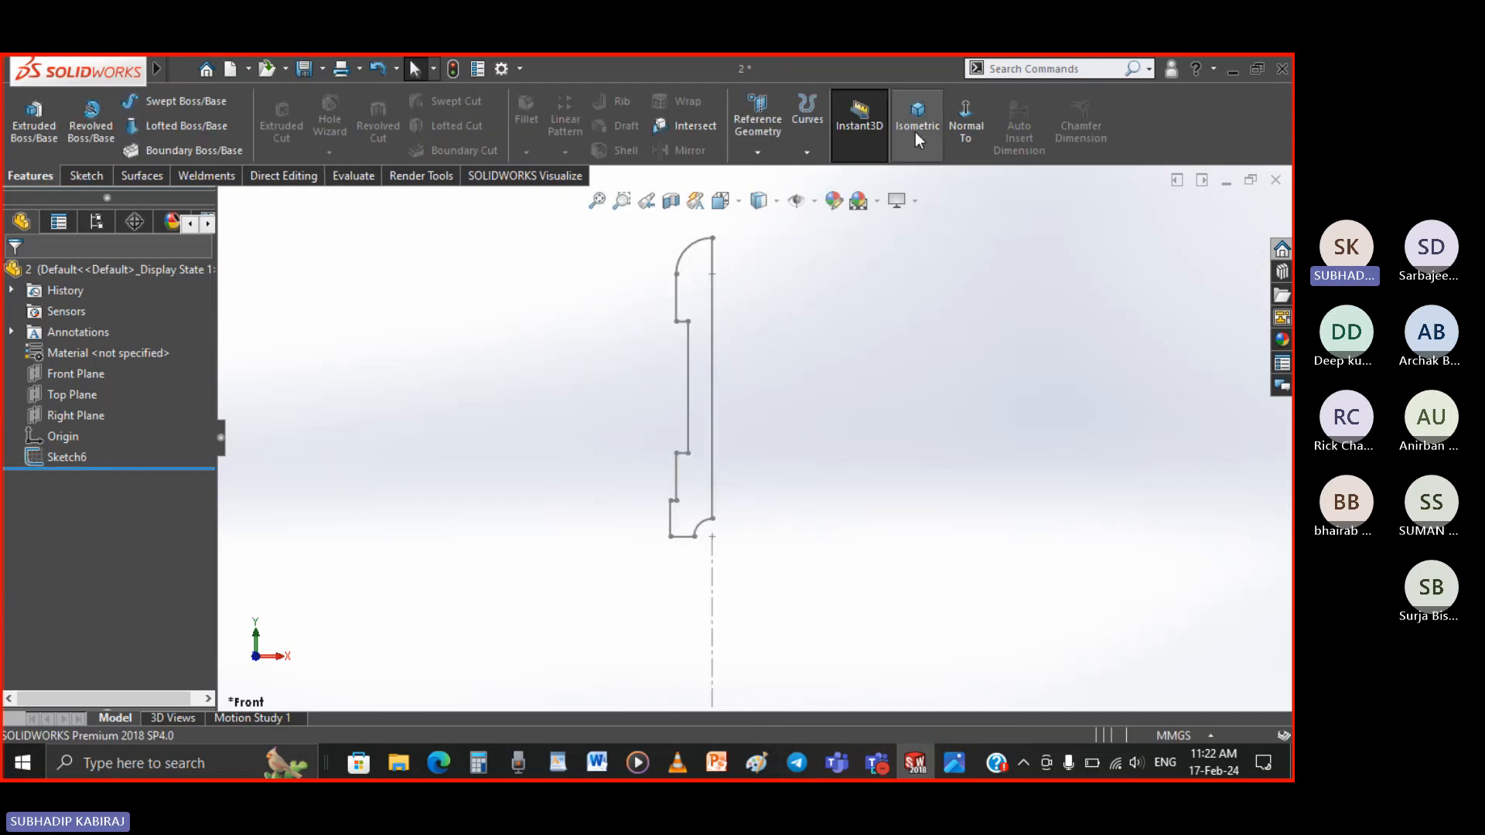
pyautogui.click(916, 132)
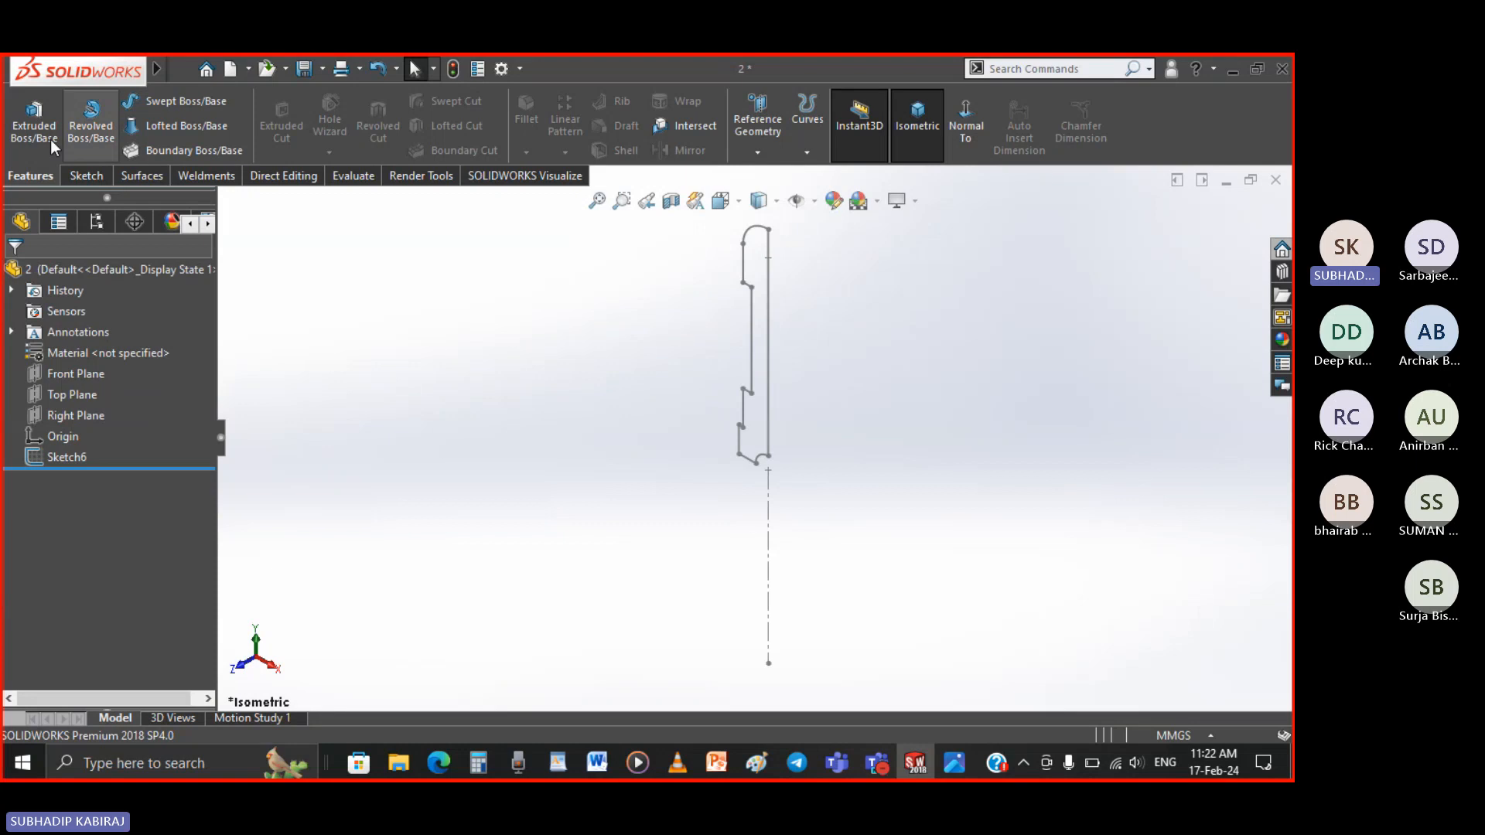
pyautogui.click(108, 131)
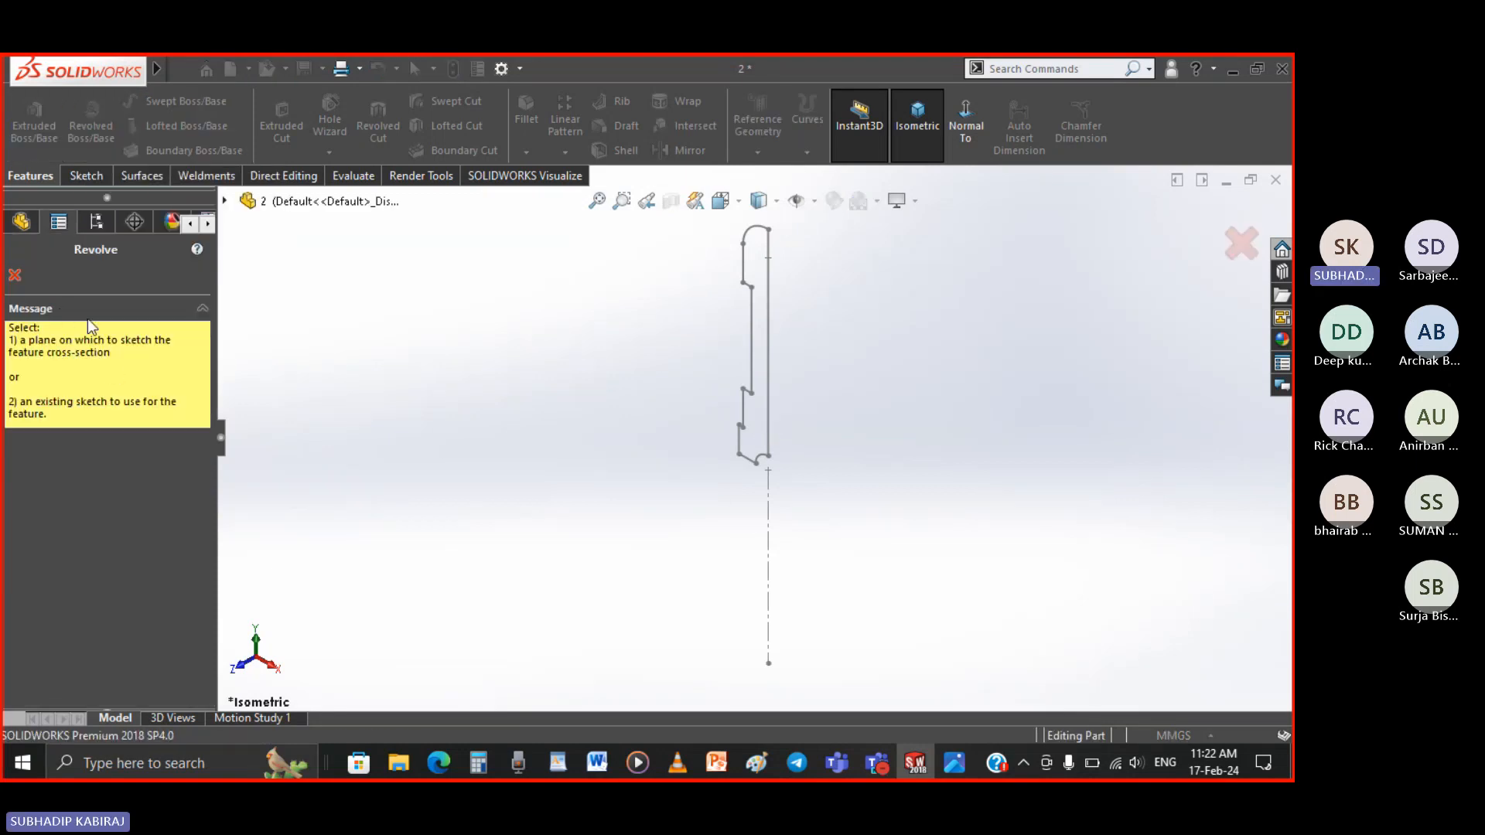
pyautogui.click(767, 434)
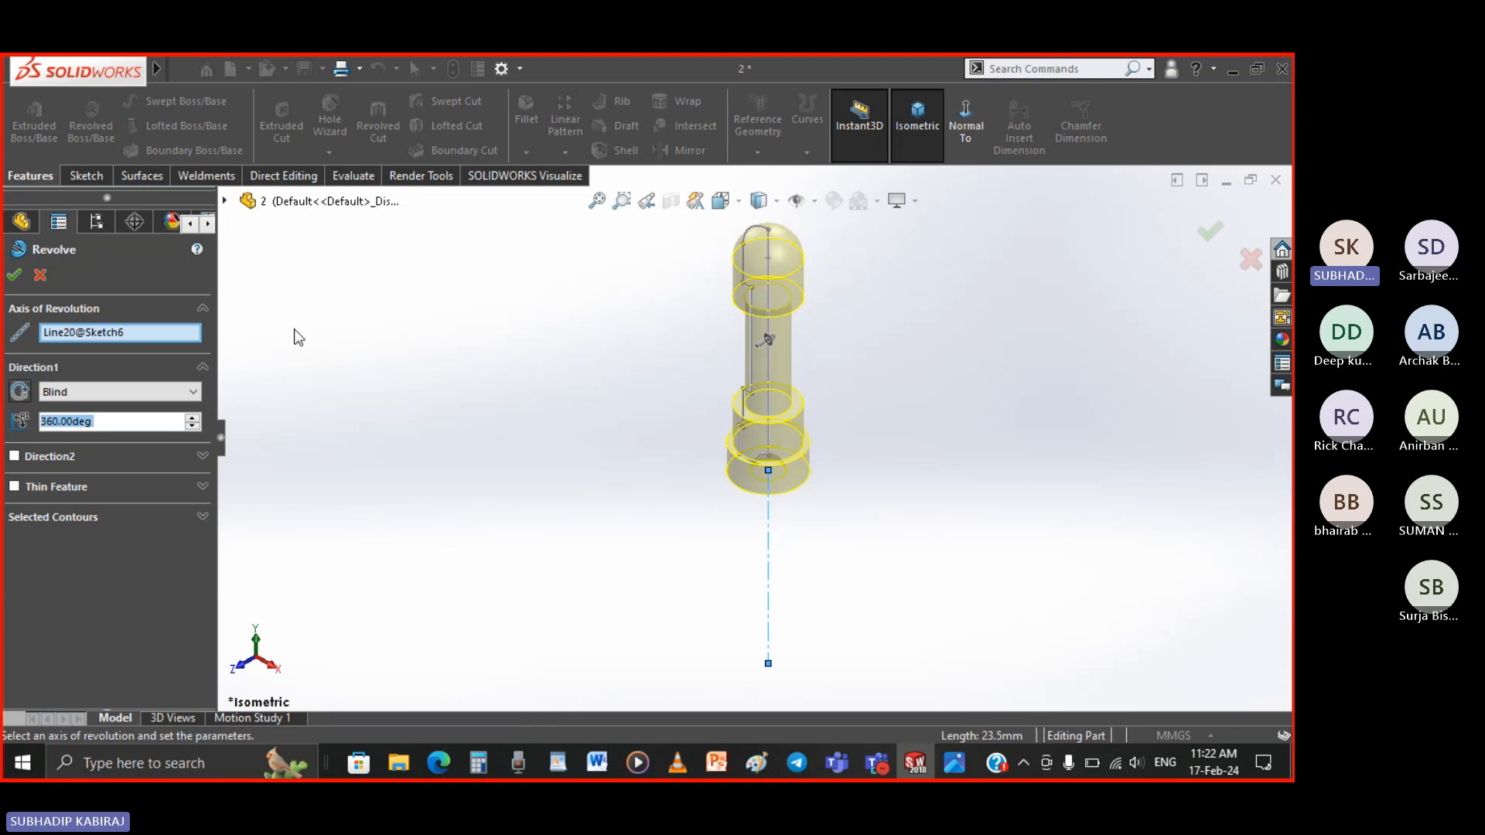
pyautogui.press('Return')
pyautogui.moveTo(694, 551); pyautogui.dragTo(527, 490, button='middle')
pyautogui.click(522, 482)
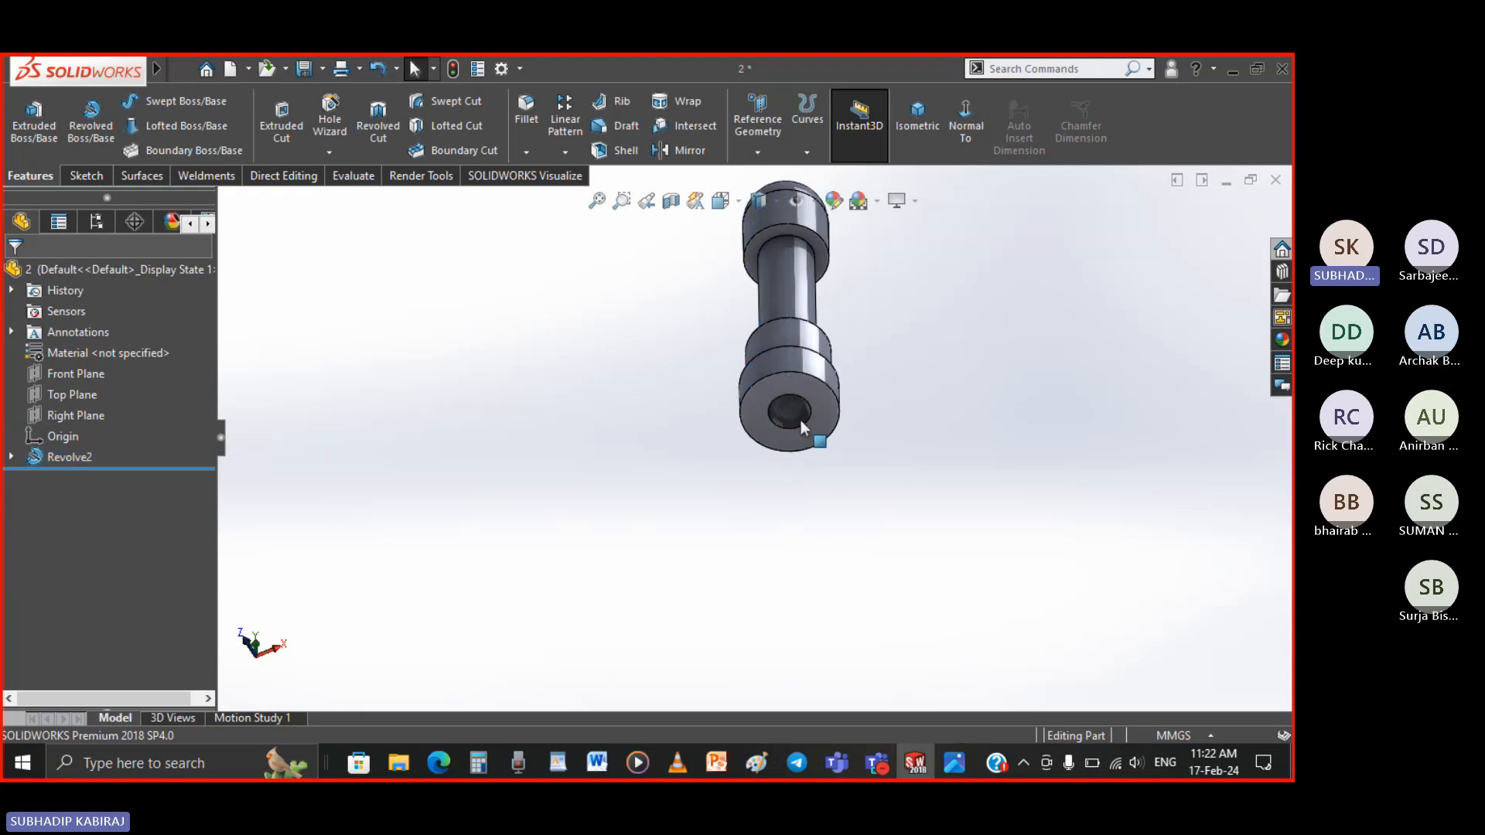
pyautogui.scroll(-5, 799, 418)
pyautogui.scroll(5, 722, 401)
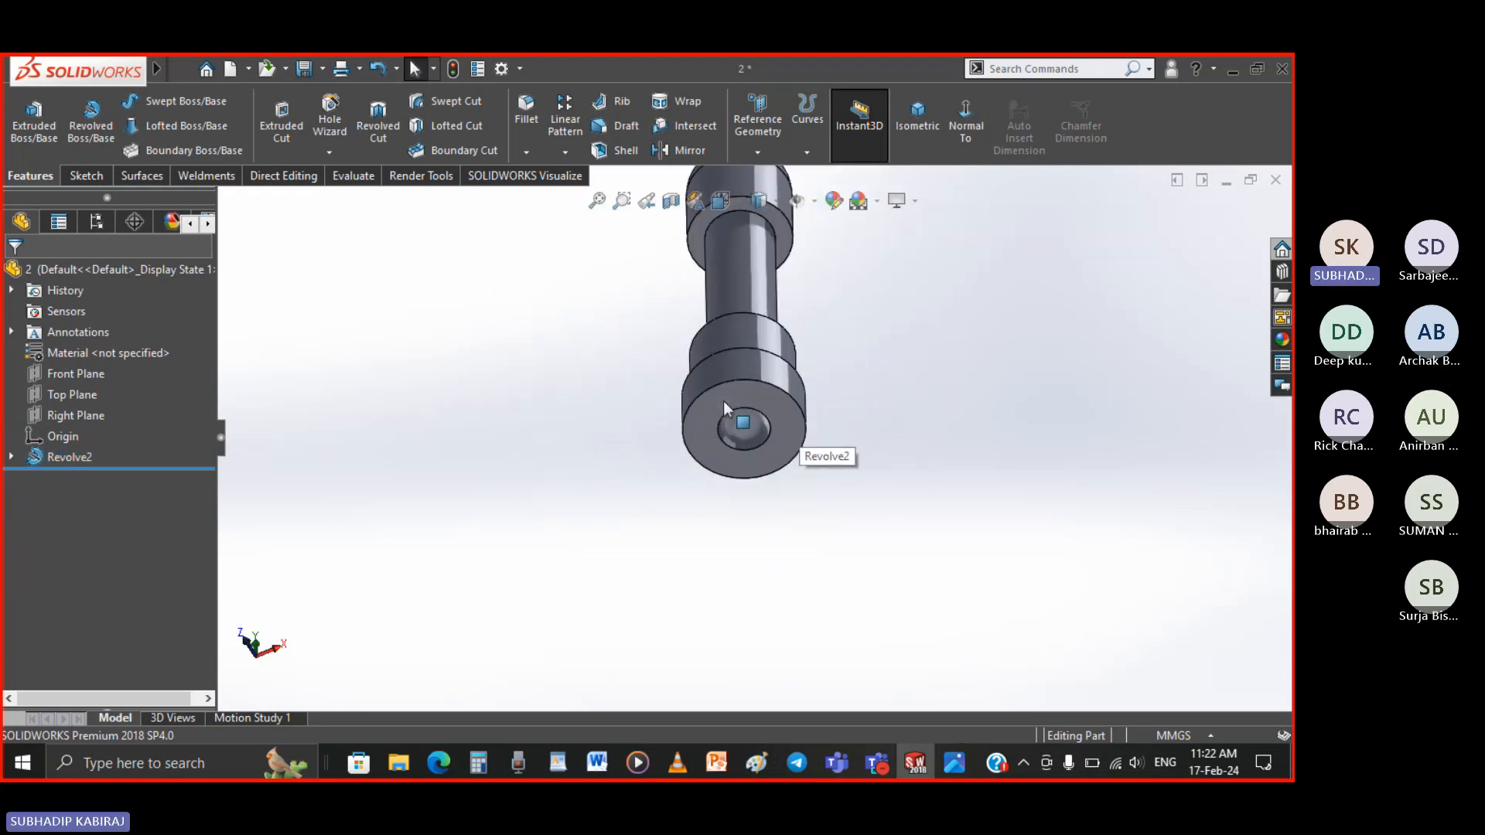
# Check Slide49.JPG and fillet both circular edges where the neck meets the head and the lower 6 mm collar with a 1 mm radius
pyautogui.moveTo(723, 401); pyautogui.dragTo(869, 591, button='middle')
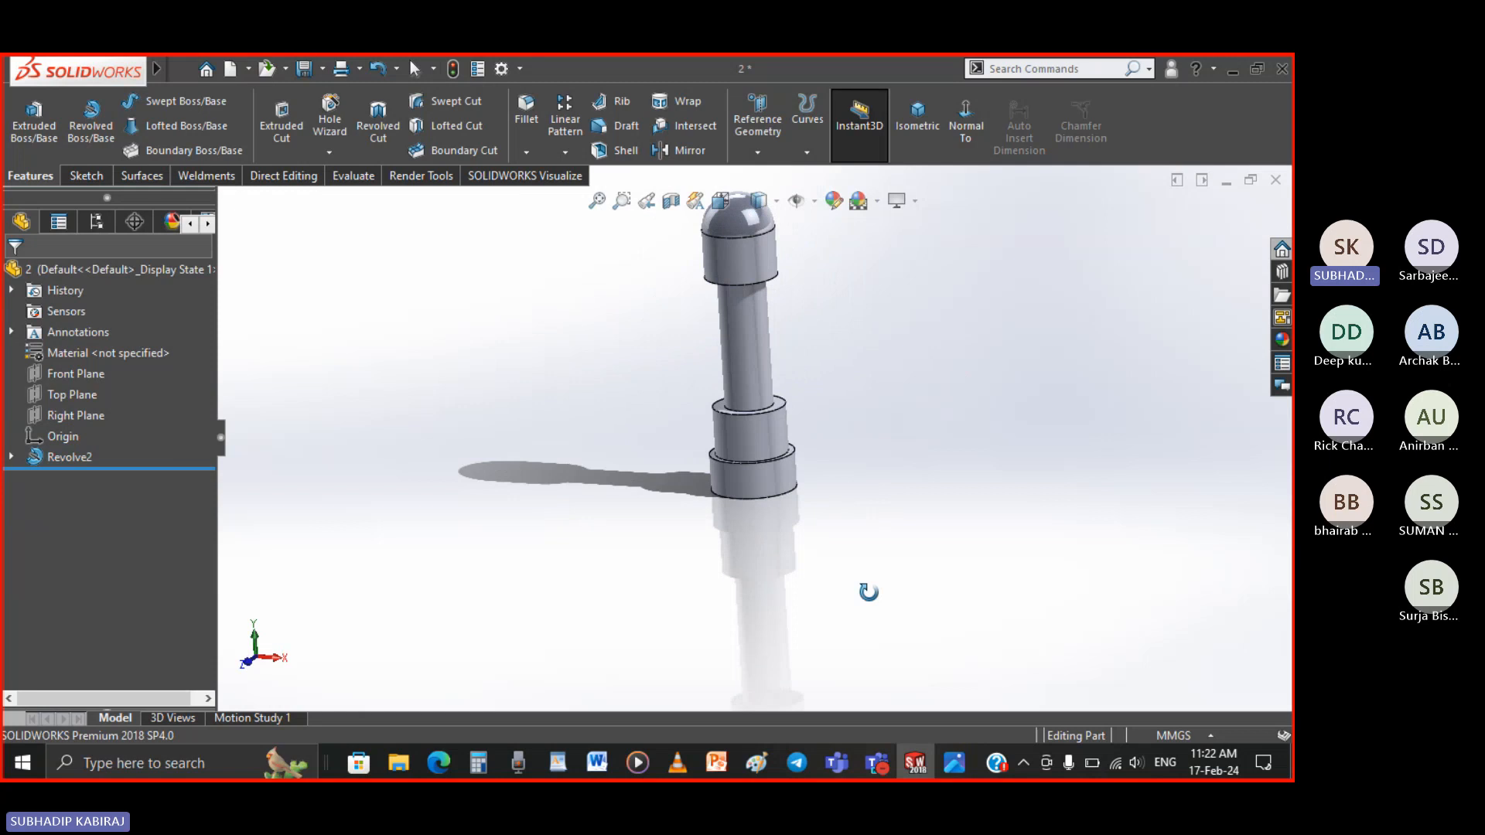
pyautogui.click(954, 762)
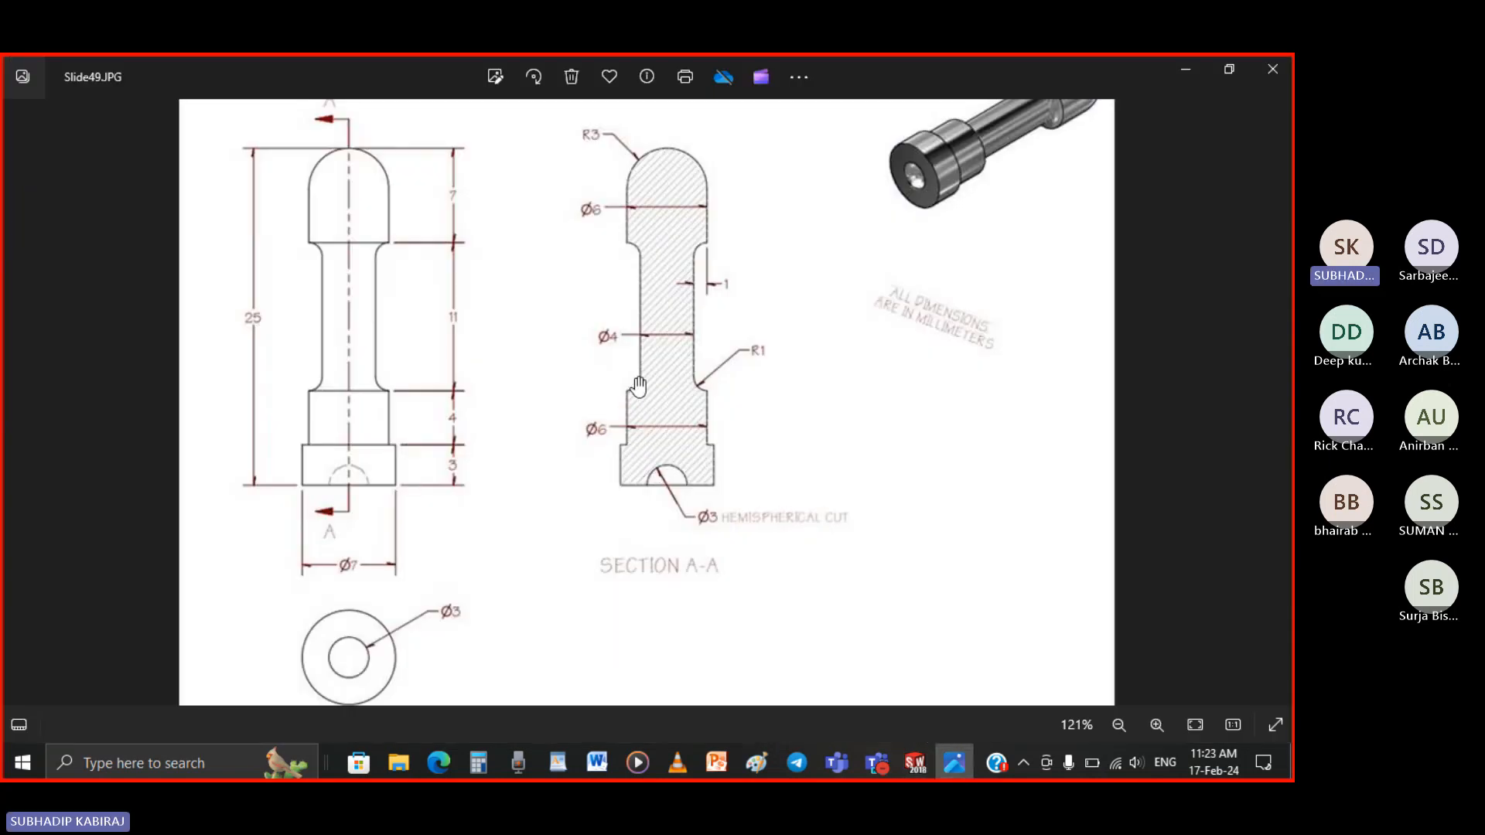
pyautogui.click(917, 766)
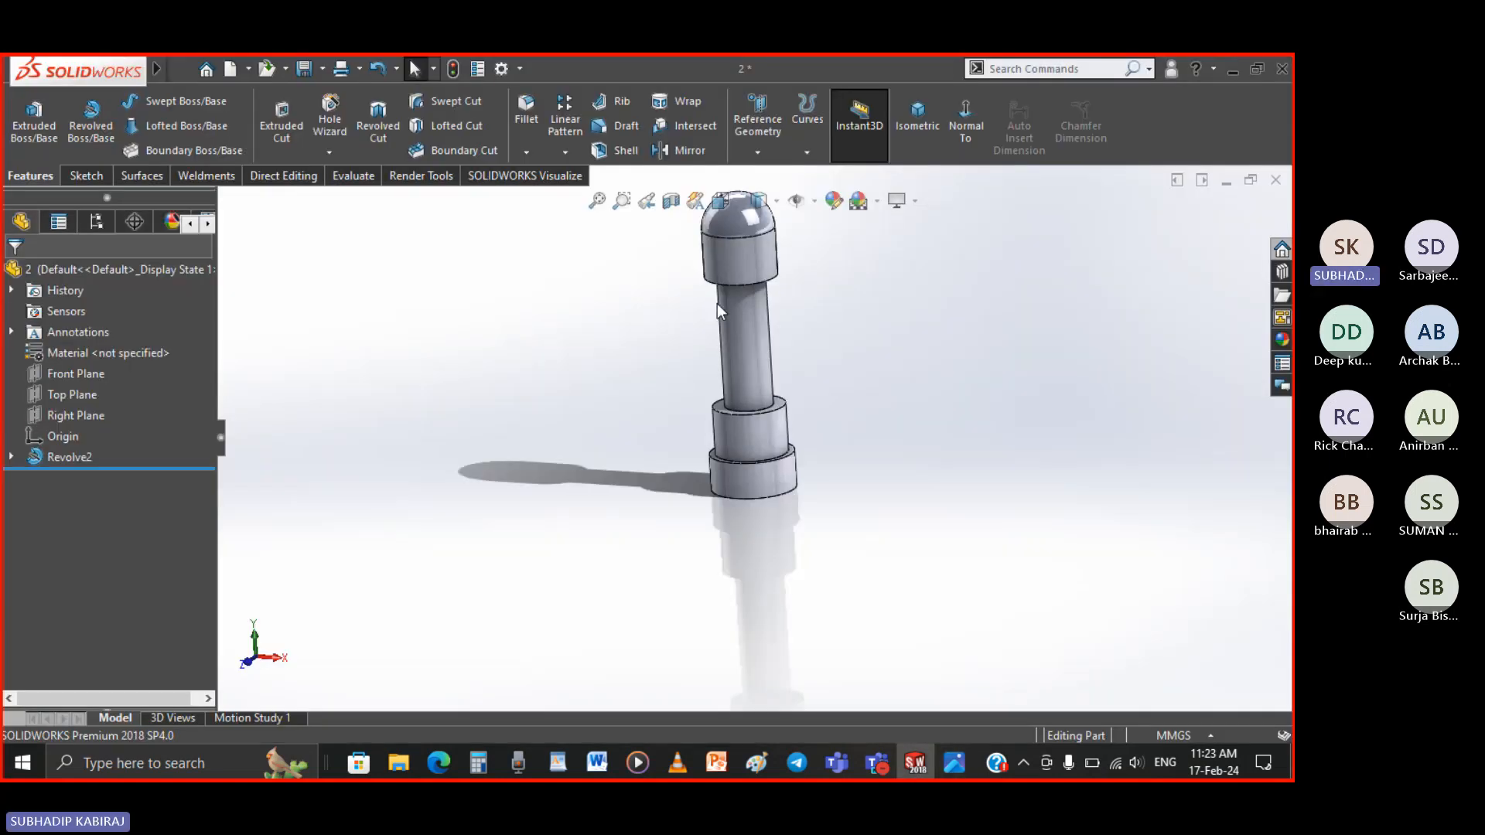
pyautogui.click(526, 112)
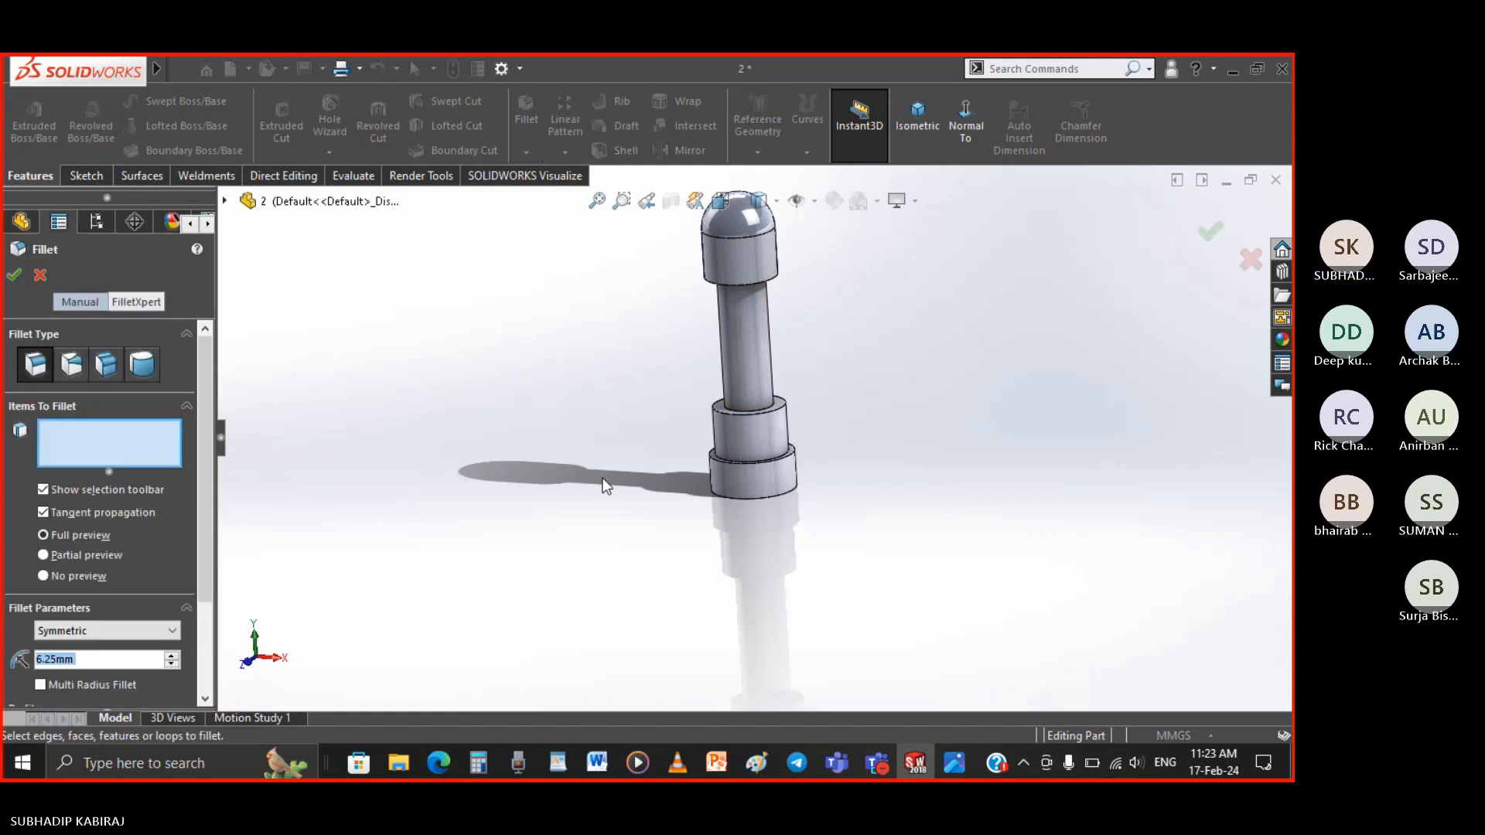
pyautogui.moveTo(606, 486); pyautogui.dragTo(631, 257, button='middle')
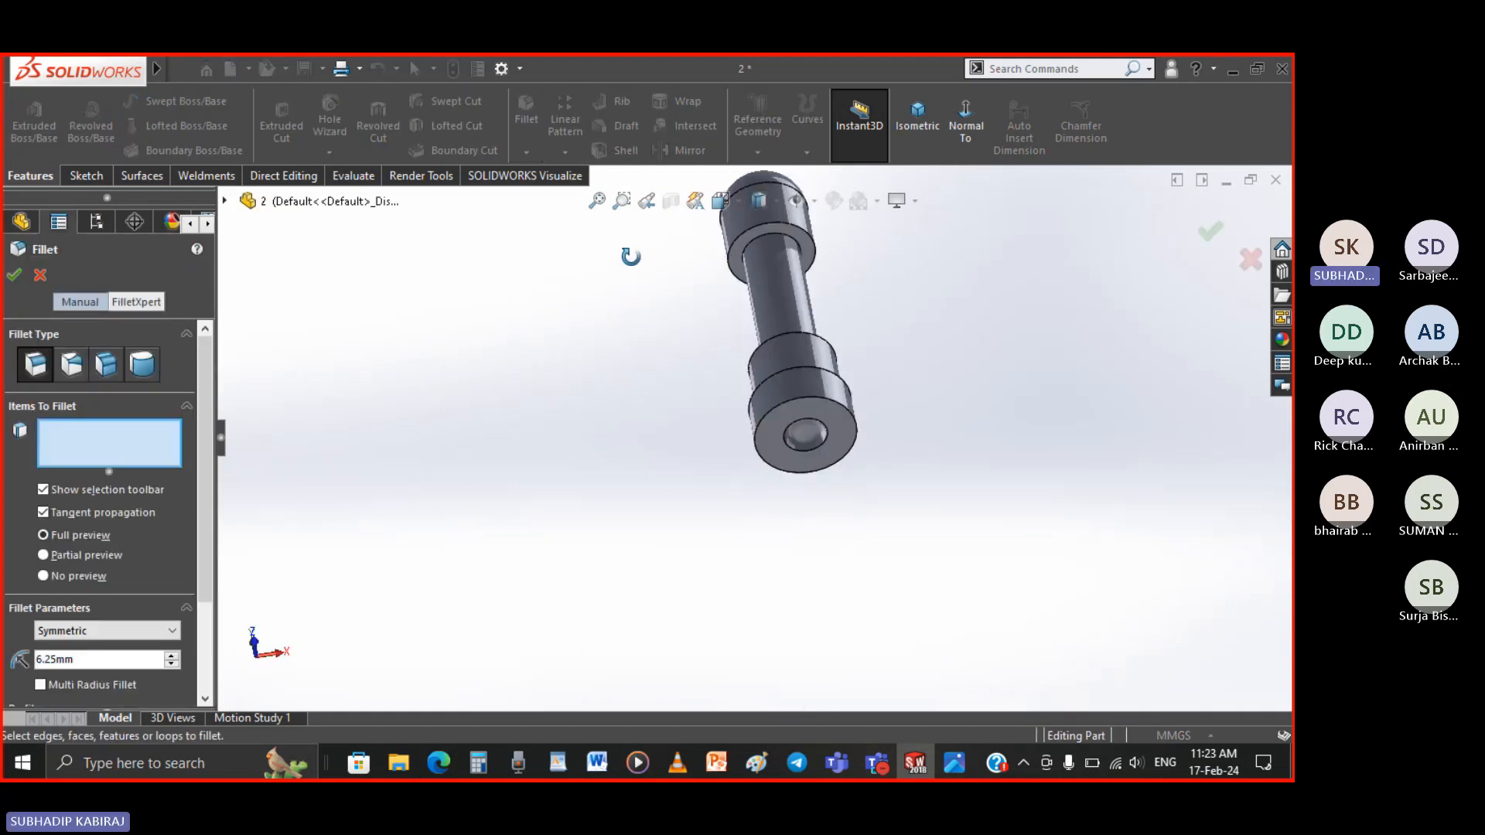
pyautogui.scroll(-6, 752, 244)
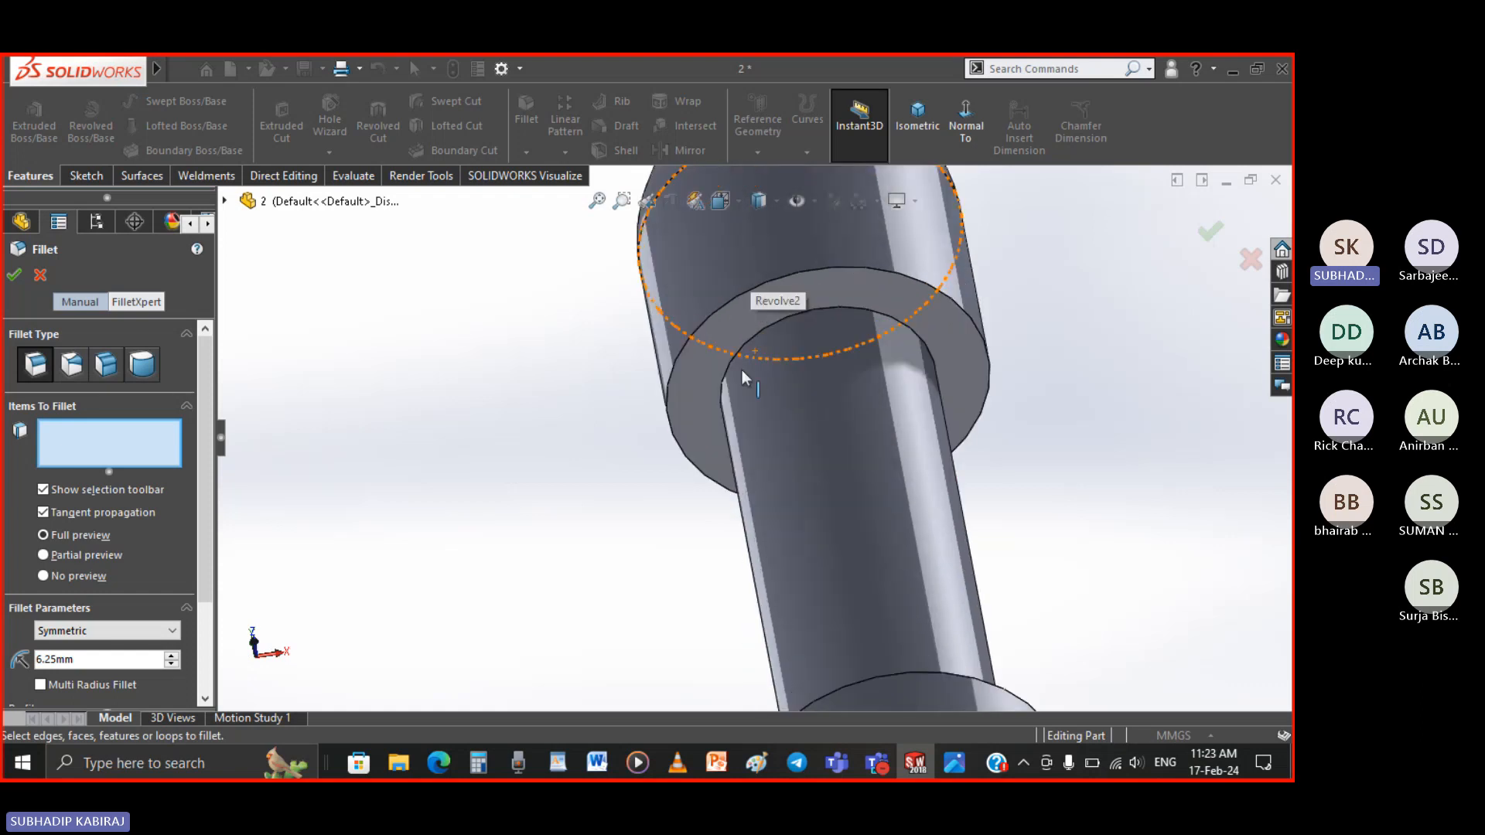
pyautogui.click(730, 360)
pyautogui.scroll(4, 663, 467)
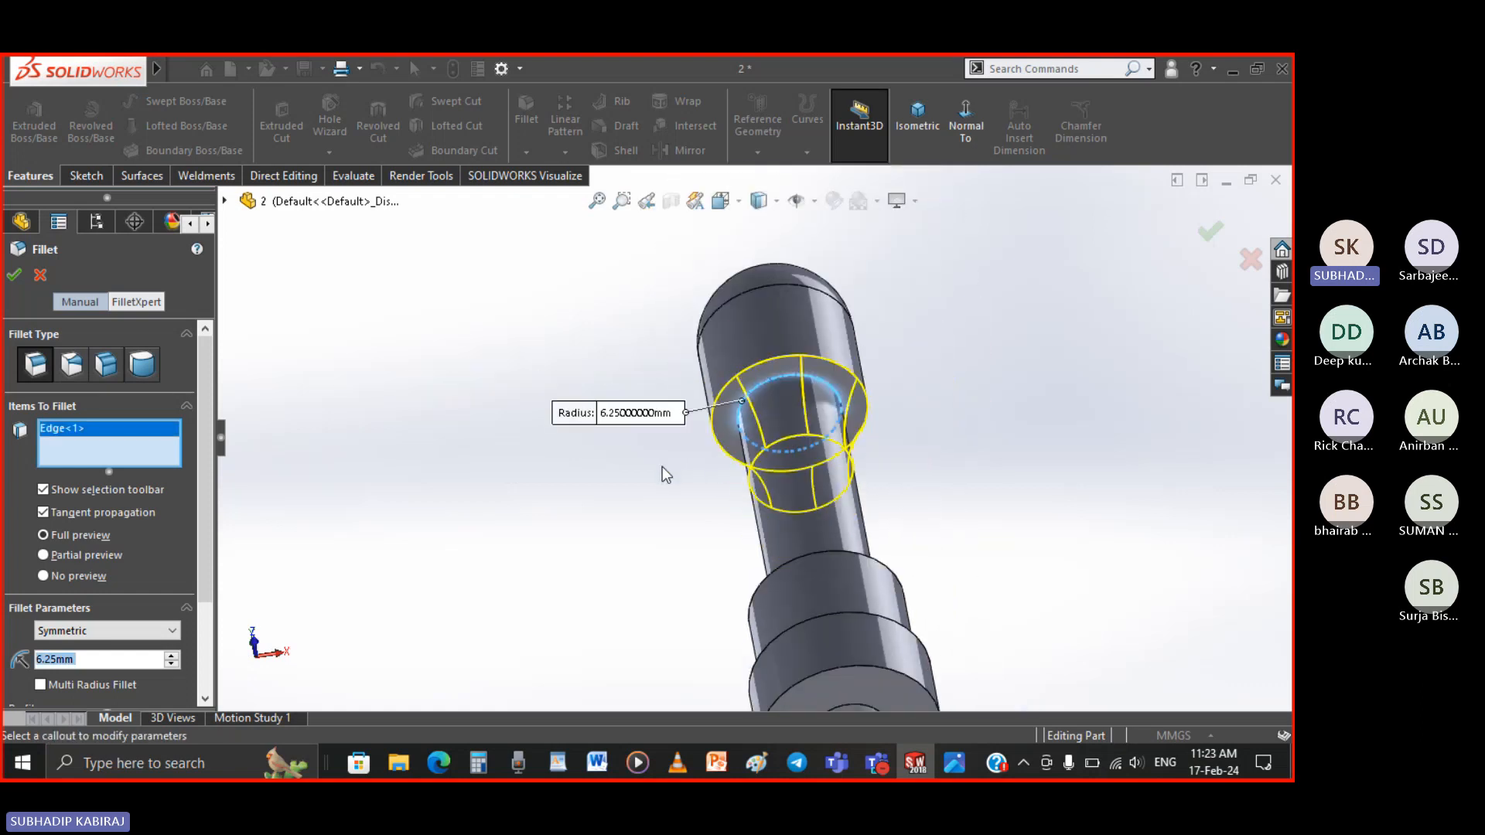
pyautogui.moveTo(662, 467); pyautogui.dragTo(834, 582, button='middle')
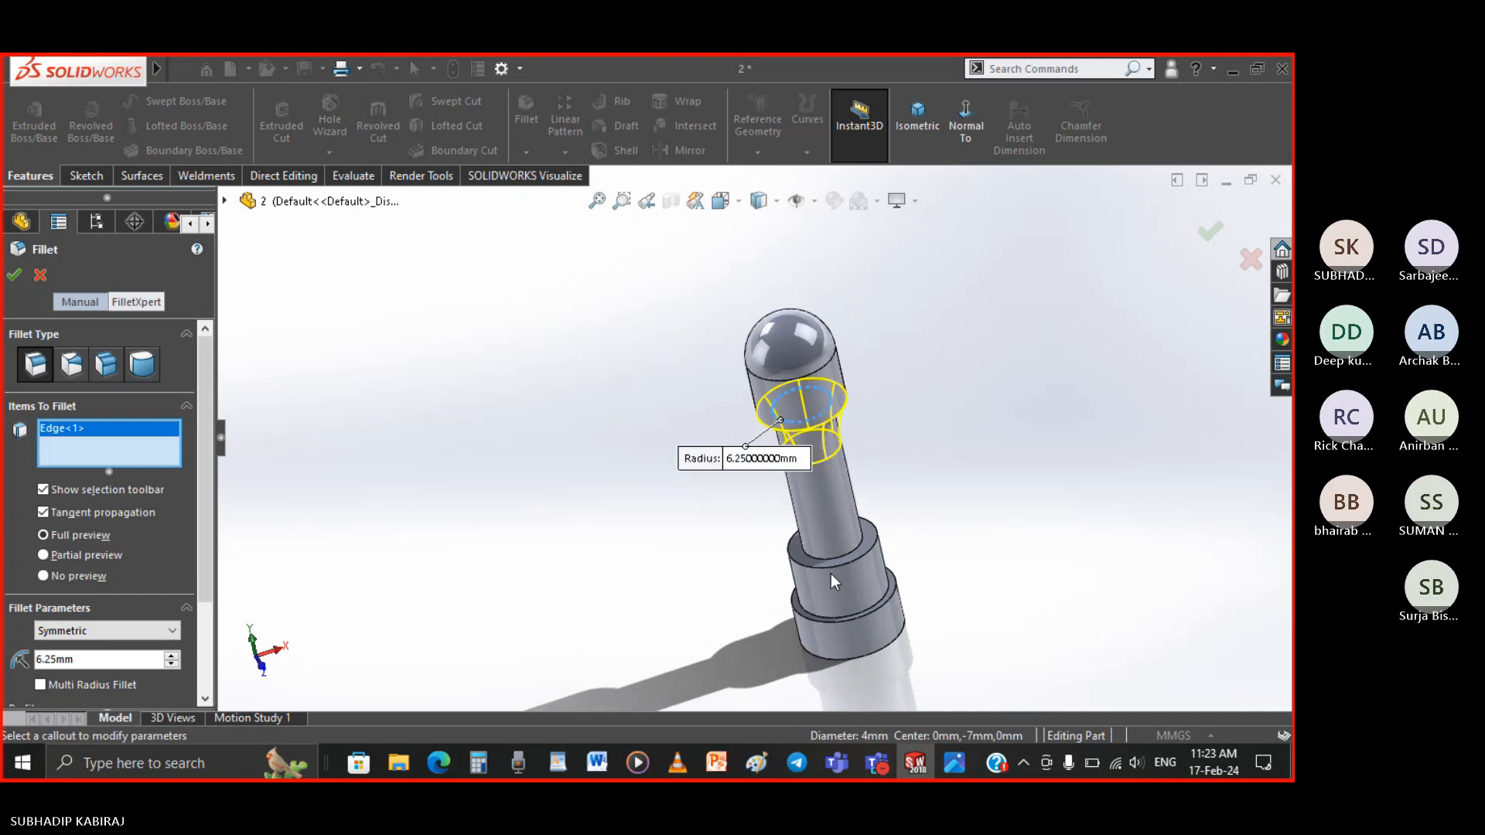
pyautogui.scroll(-3, 834, 582)
pyautogui.click(782, 495)
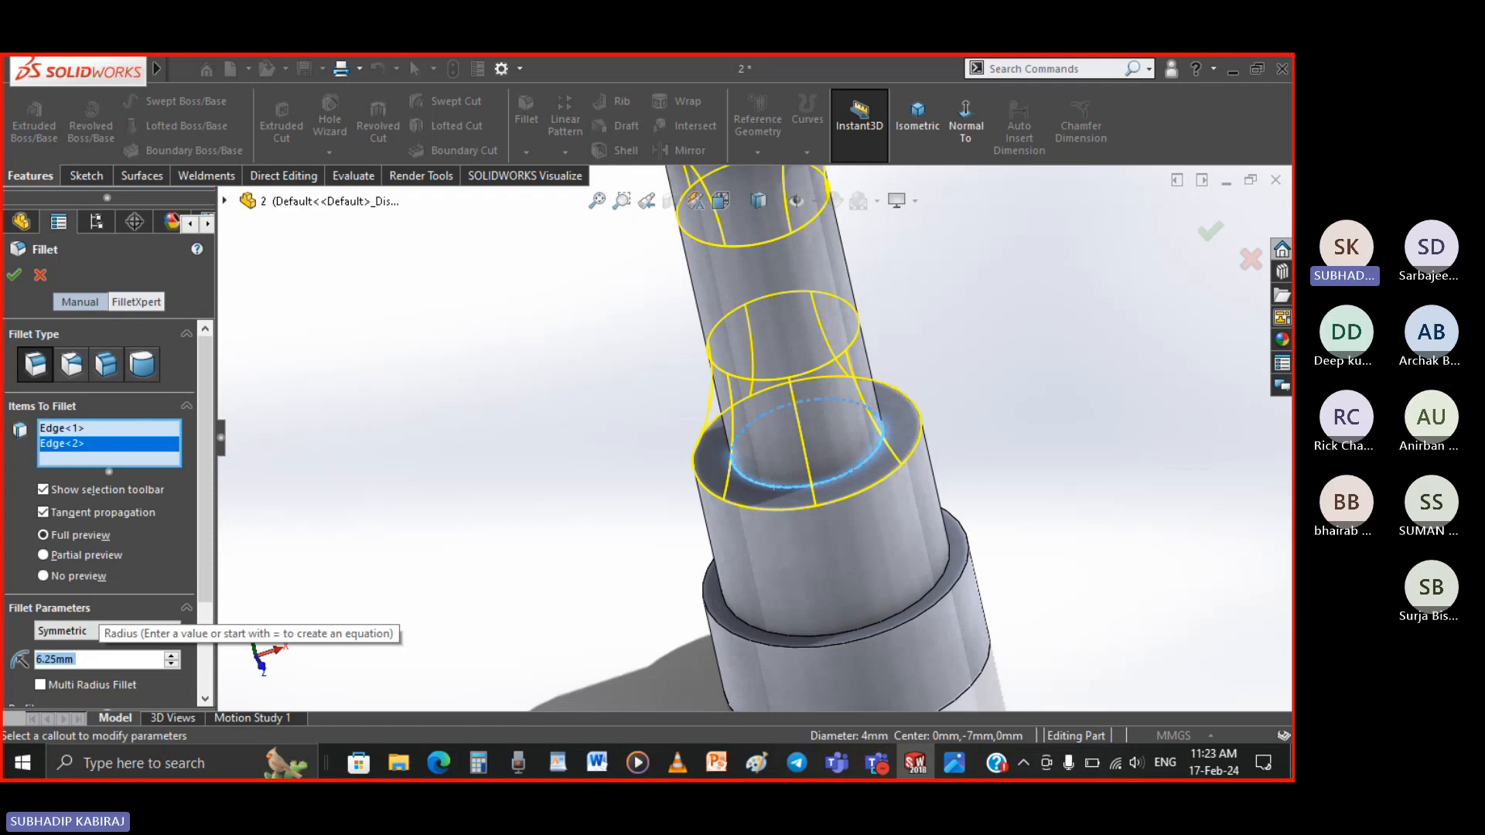
pyautogui.write('1')
pyautogui.press('Return')
pyautogui.click(16, 276)
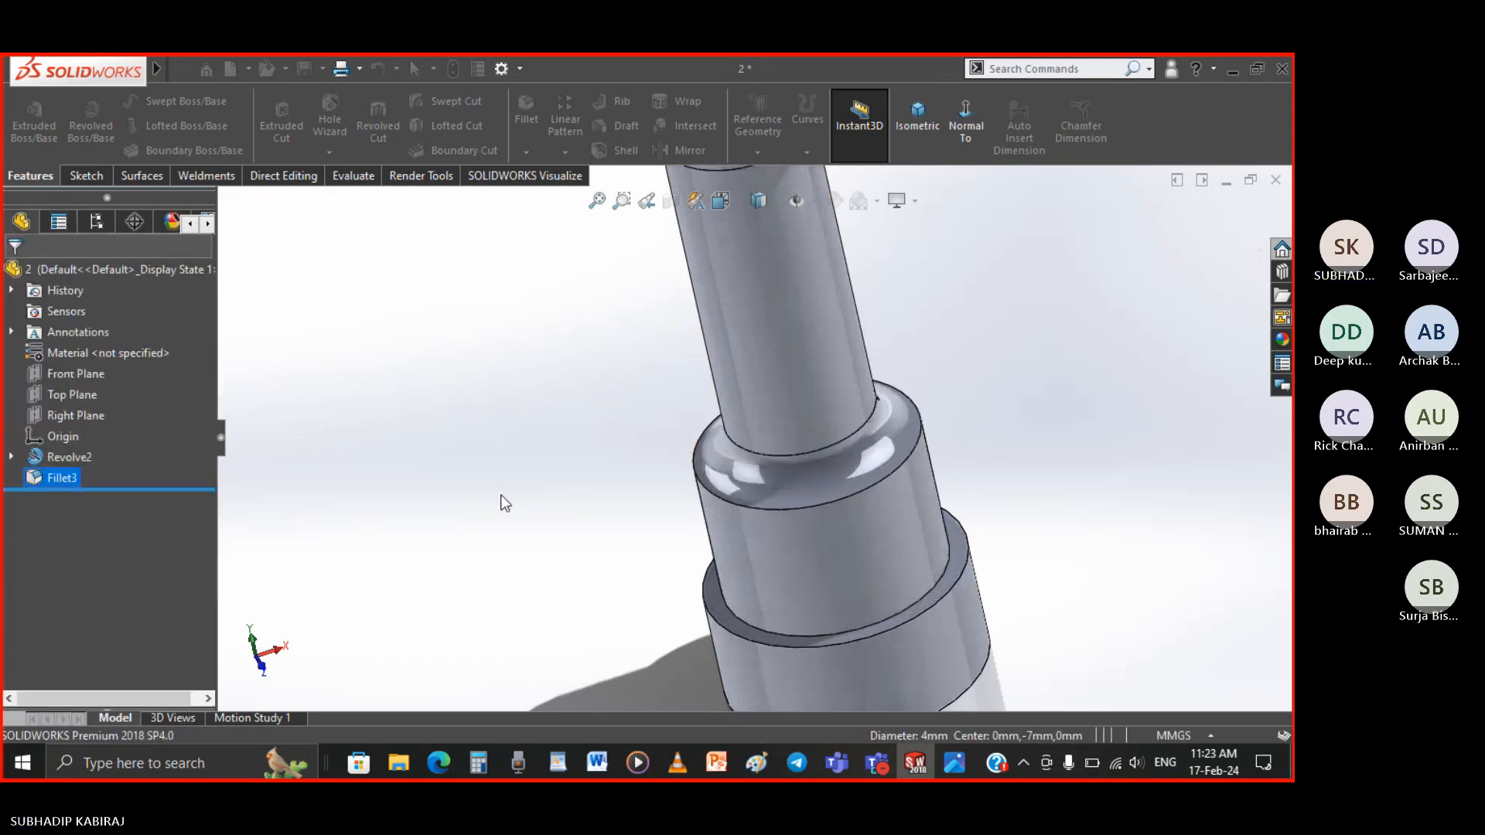
# Compare the filleted pin with Slide49.JPG and return the model to the isometric view
pyautogui.scroll(6, 583, 424)
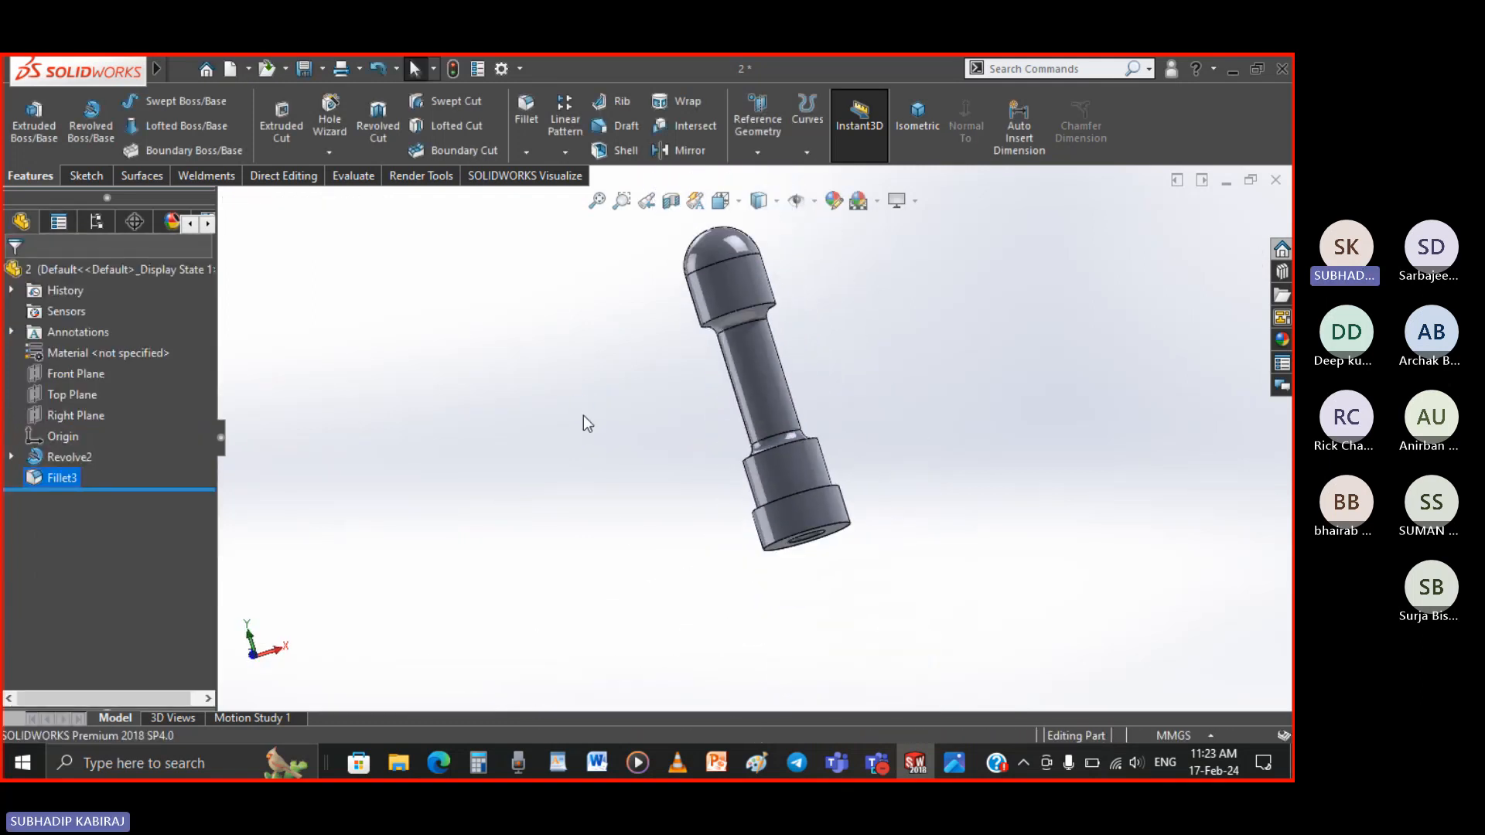
pyautogui.scroll(-3, 762, 330)
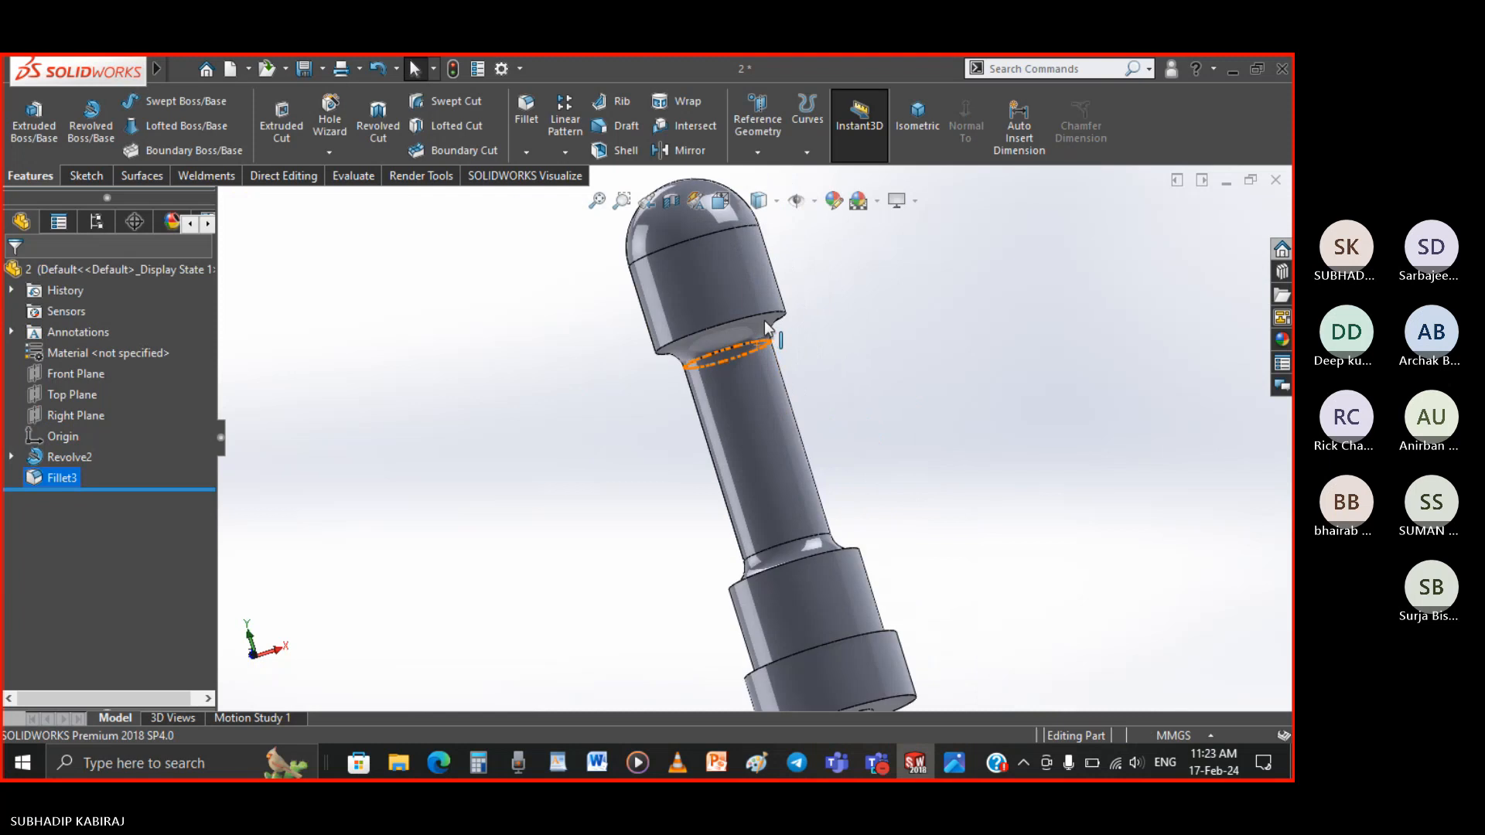
pyautogui.click(954, 763)
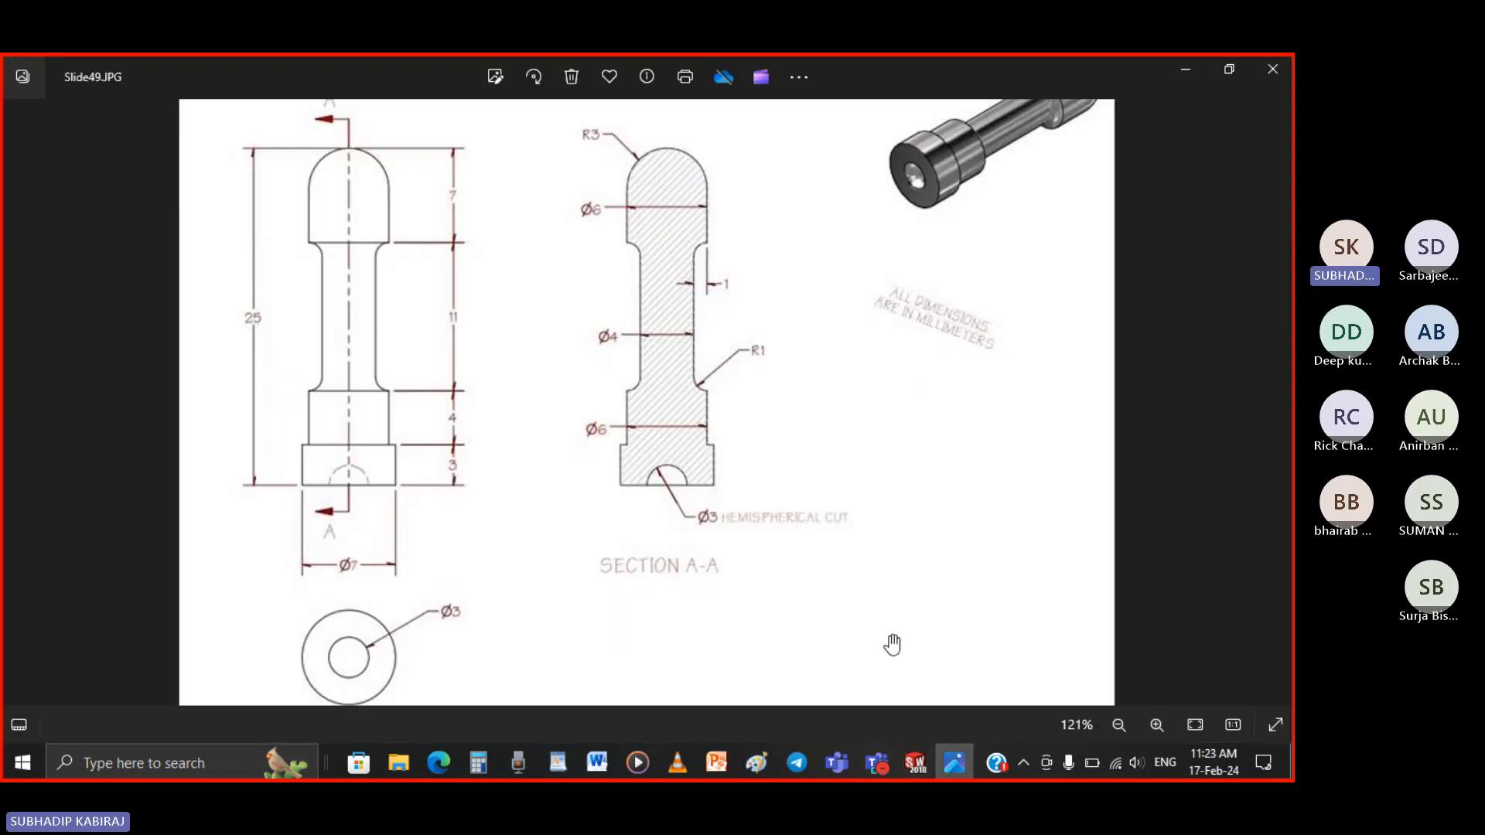
pyautogui.click(917, 764)
pyautogui.moveTo(712, 588); pyautogui.dragTo(836, 279, button='middle')
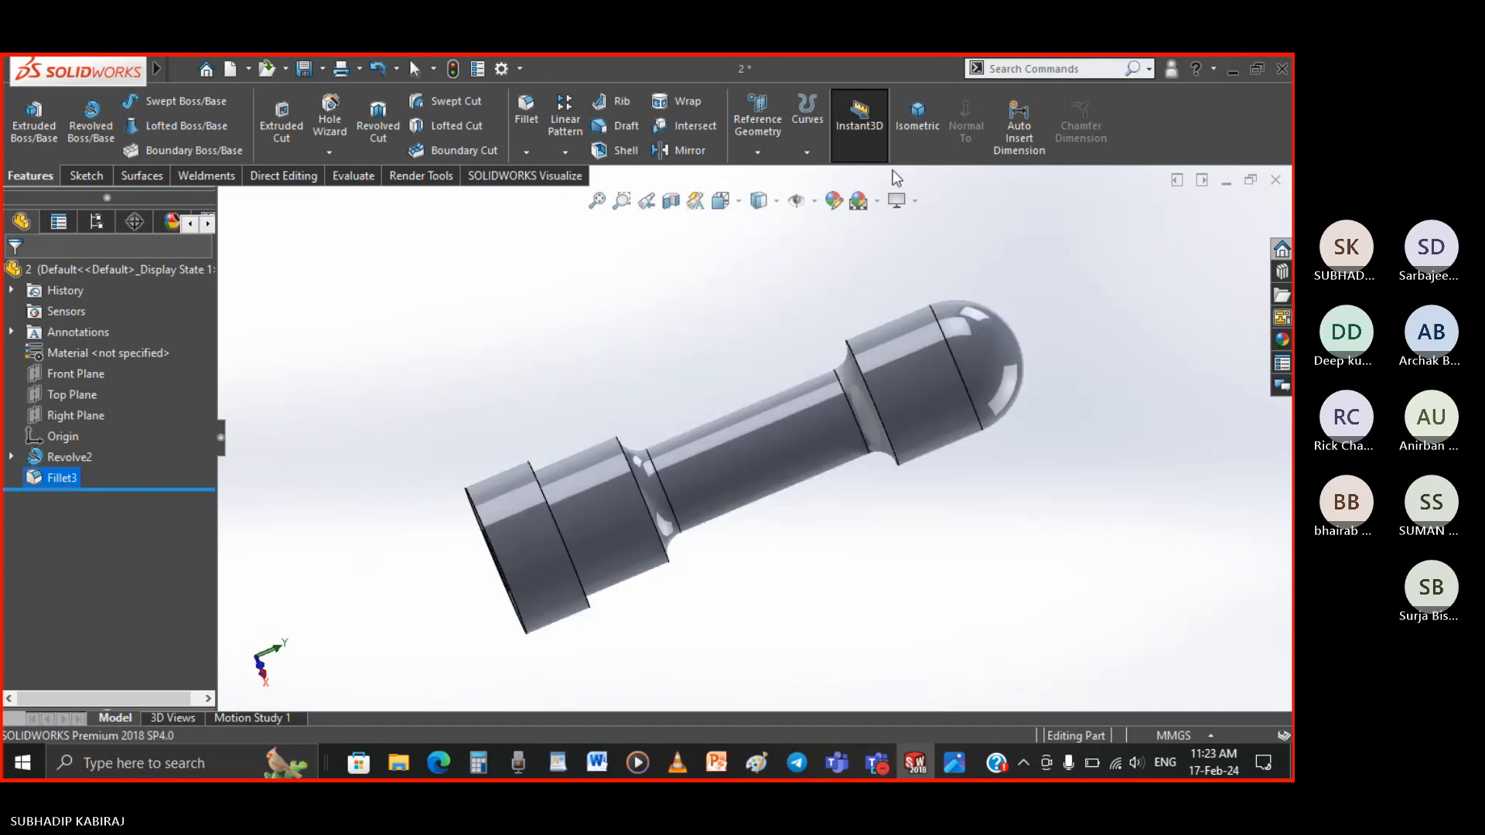
pyautogui.click(917, 120)
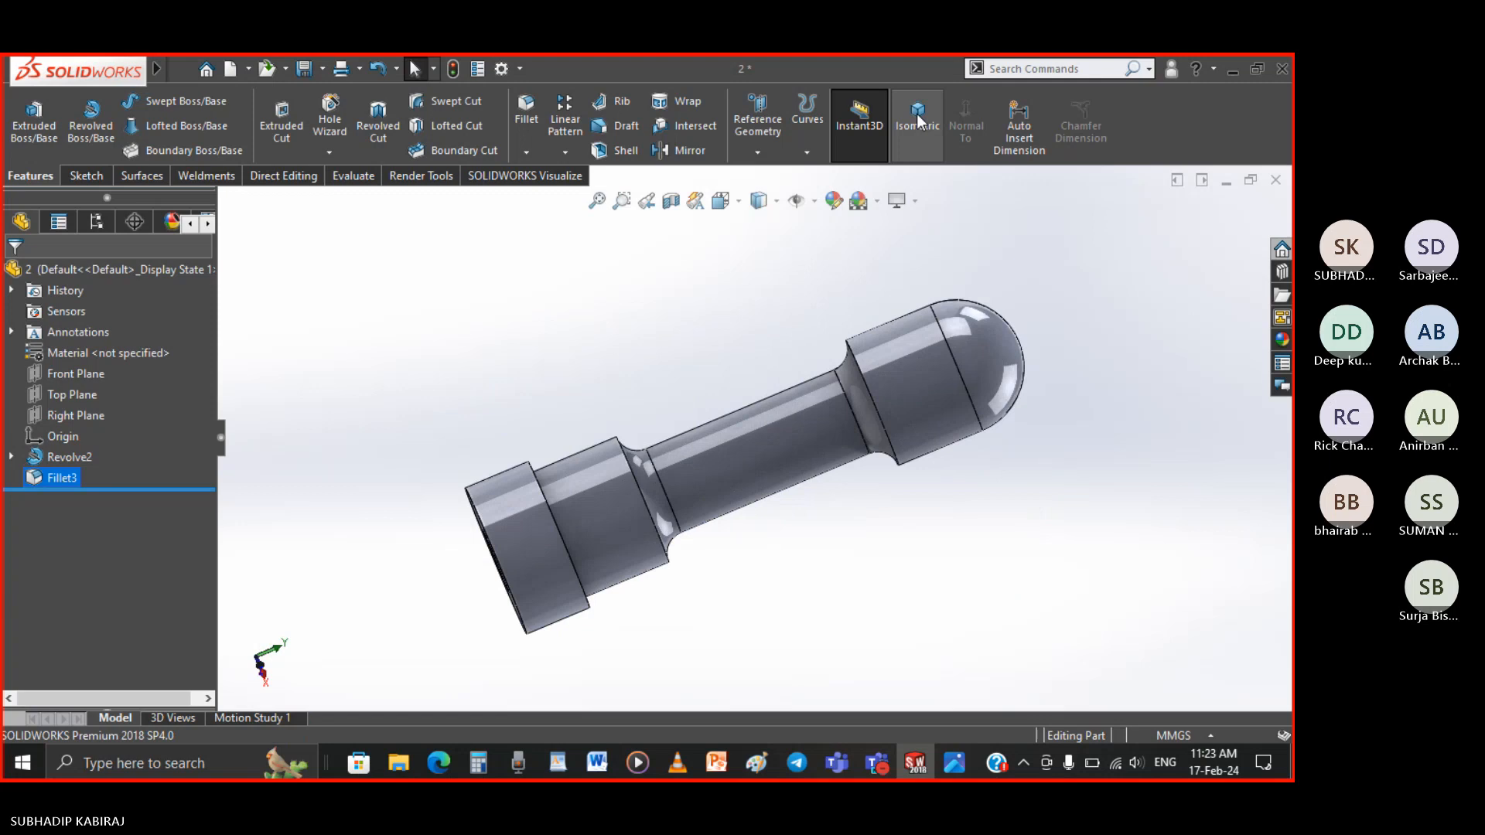
pyautogui.click(994, 431)
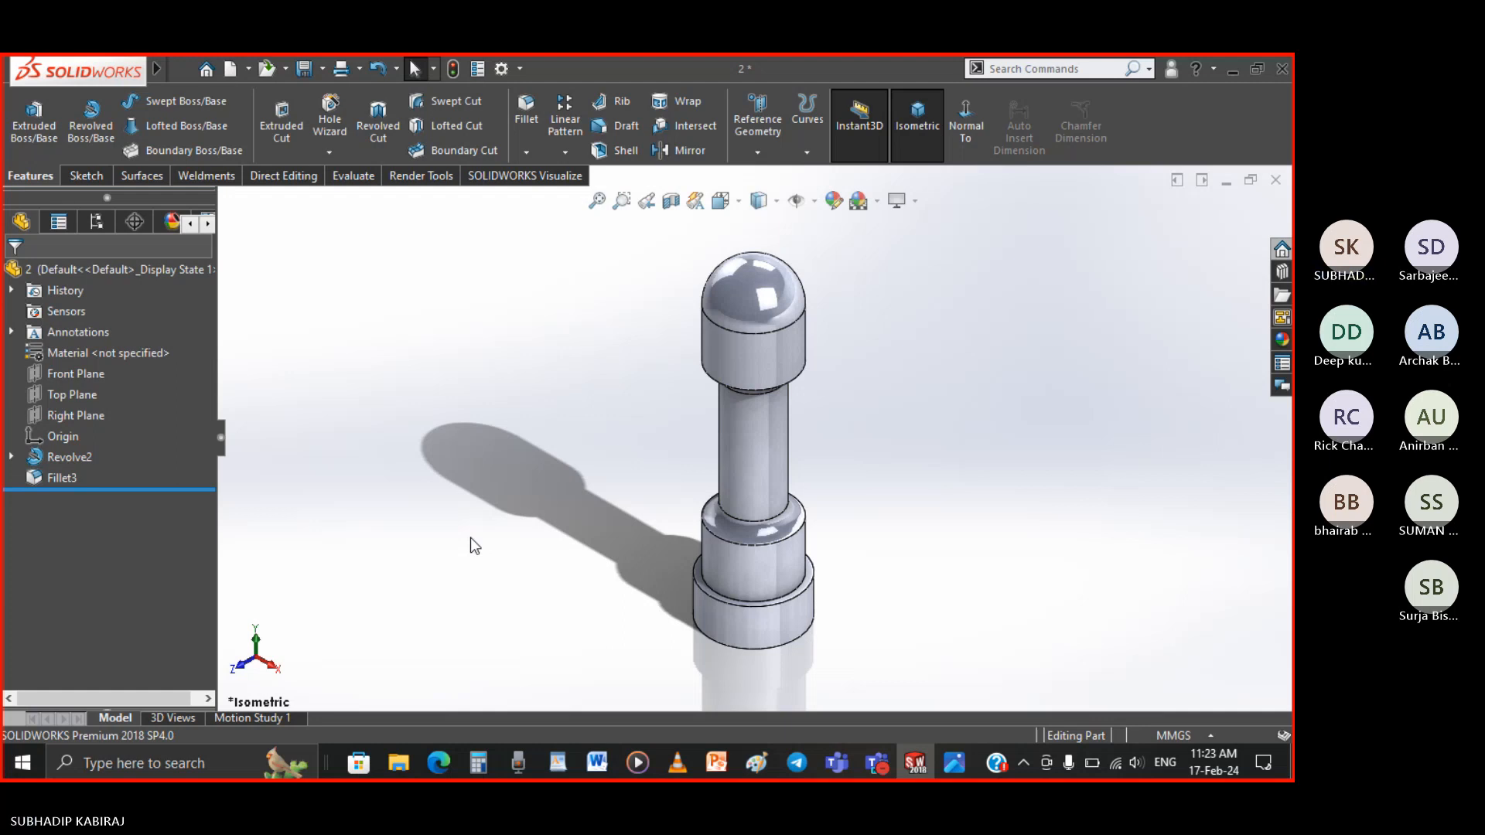
# Delete the fillet feature from the pin
pyautogui.click(56, 479)
pyautogui.rightClick(62, 478)
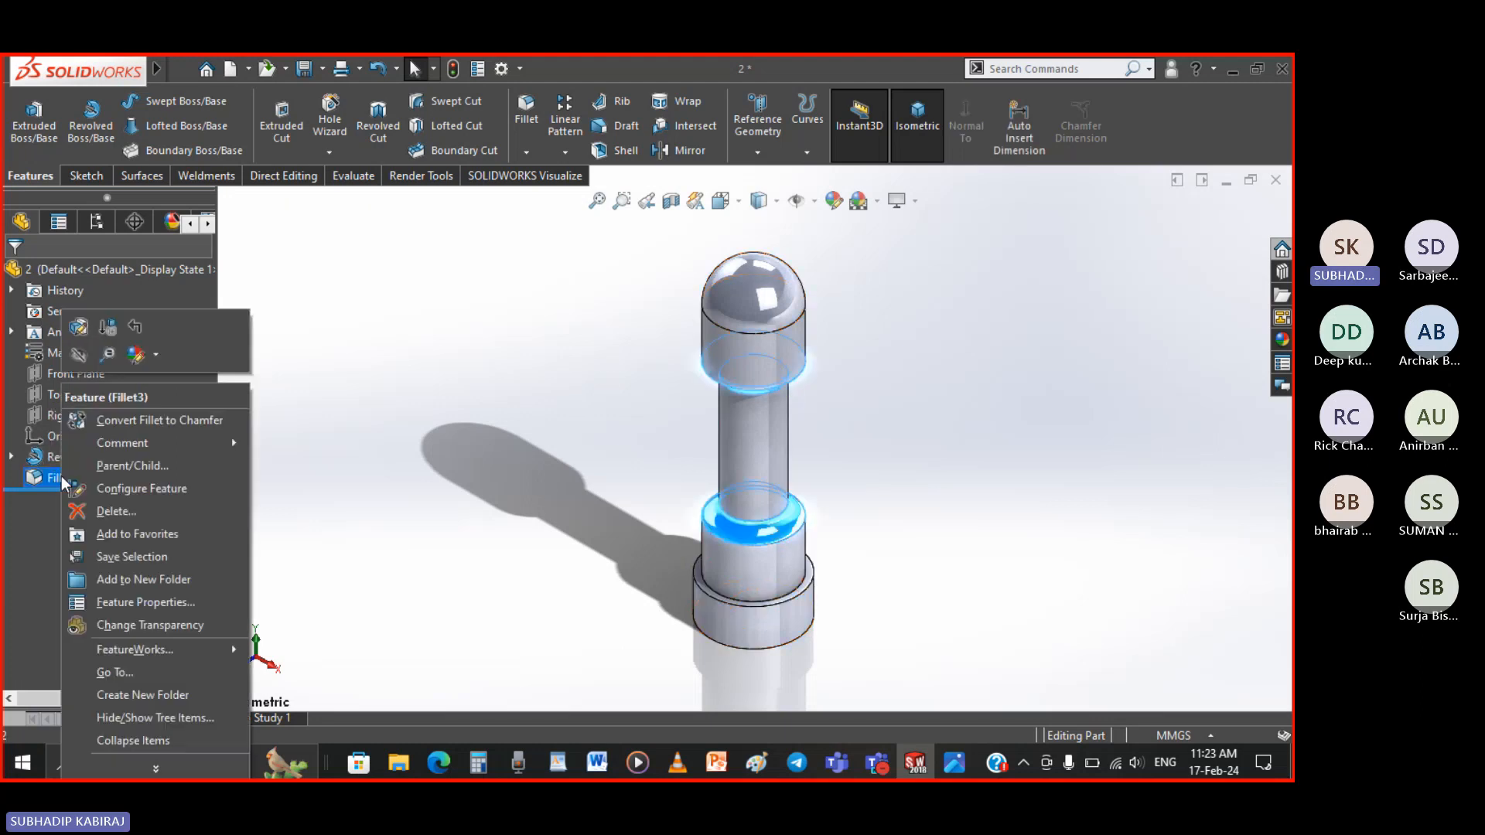
pyautogui.click(116, 512)
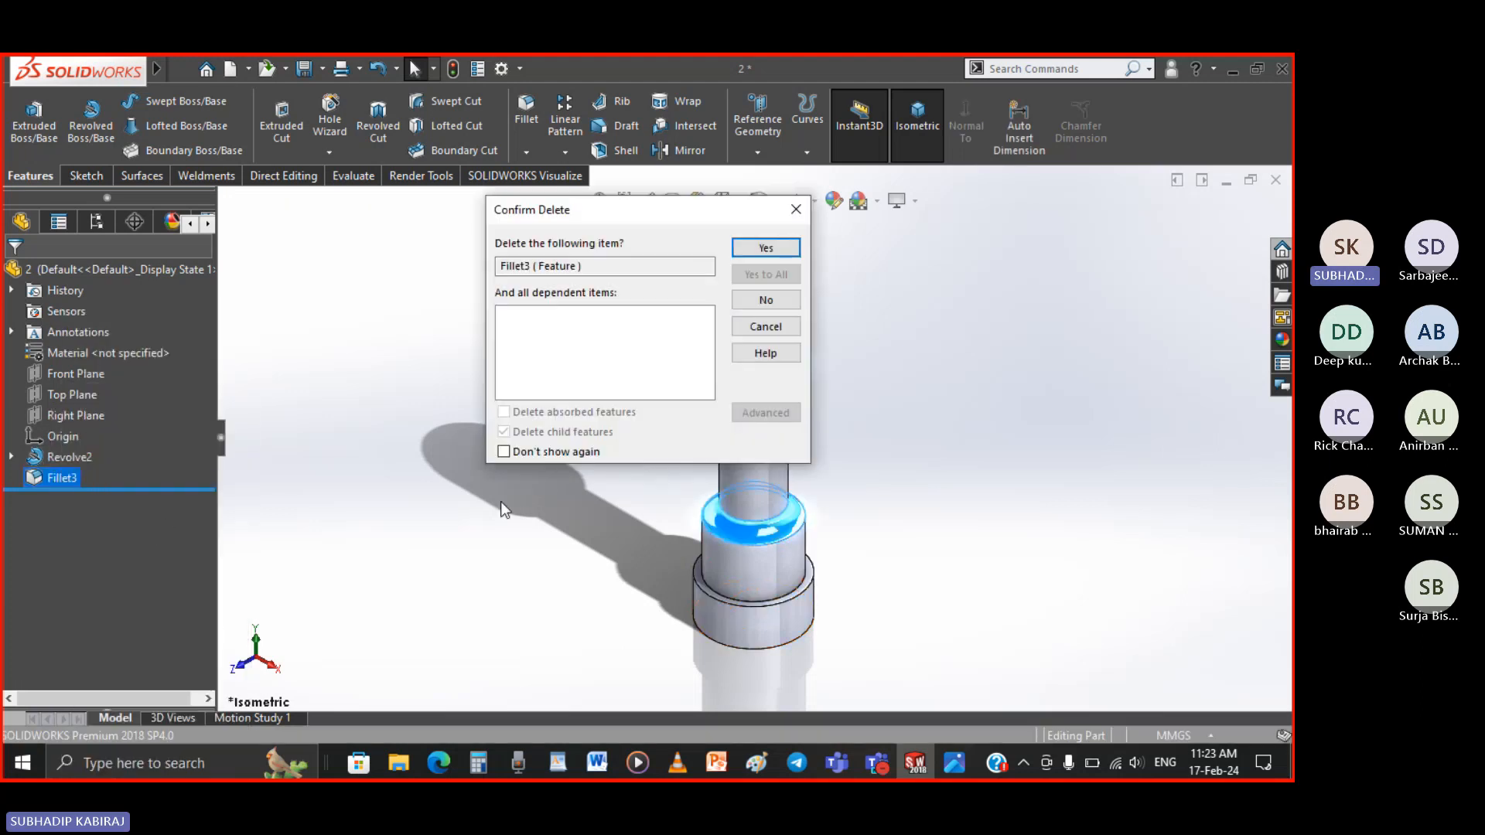
# Open the revolve's profile sketch for editing and view it normal to the sketch plane
pyautogui.click(12, 457)
pyautogui.click(97, 481)
pyautogui.rightClick(98, 482)
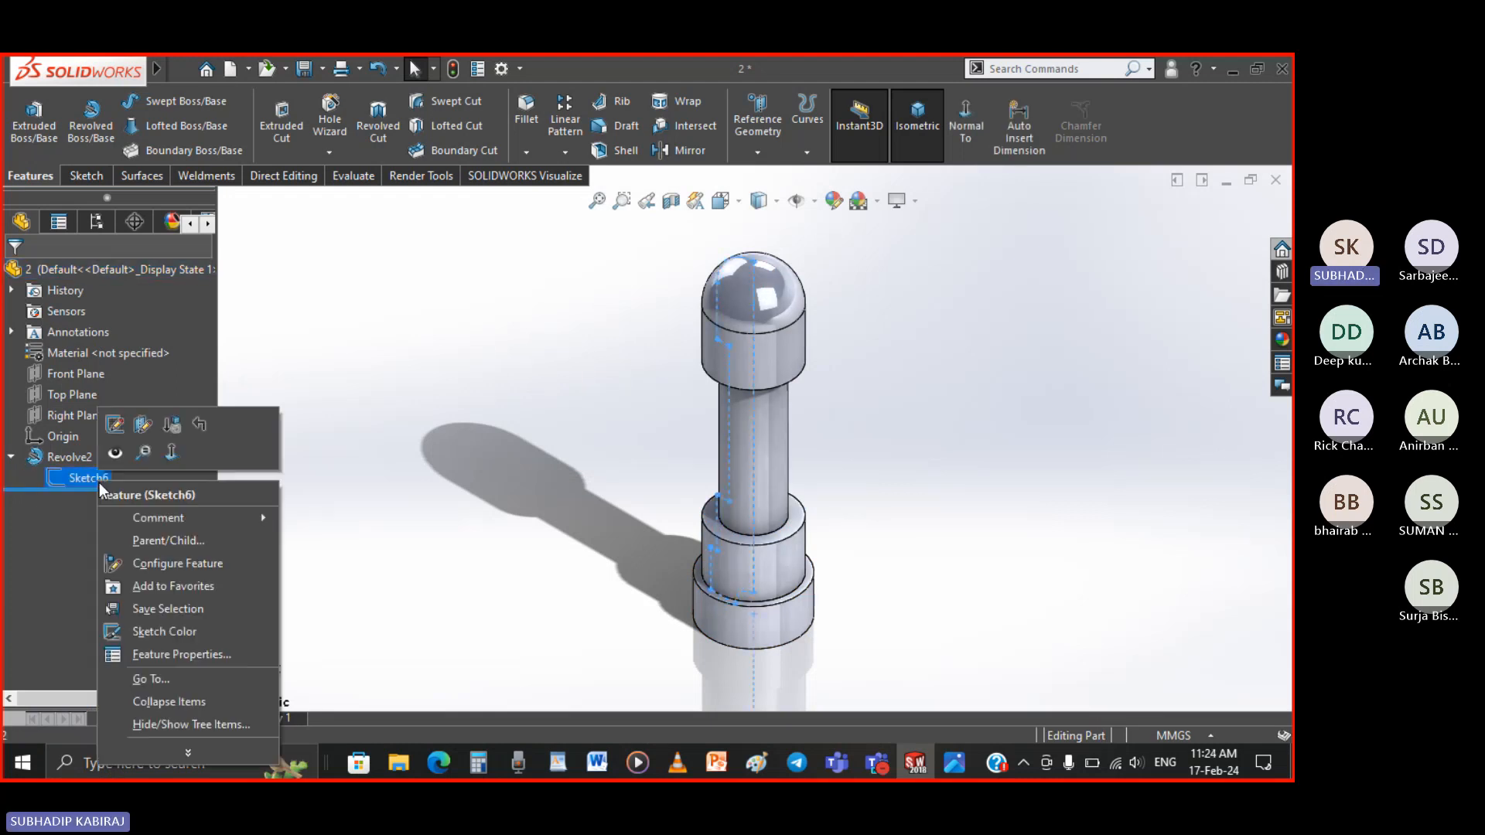
pyautogui.click(116, 425)
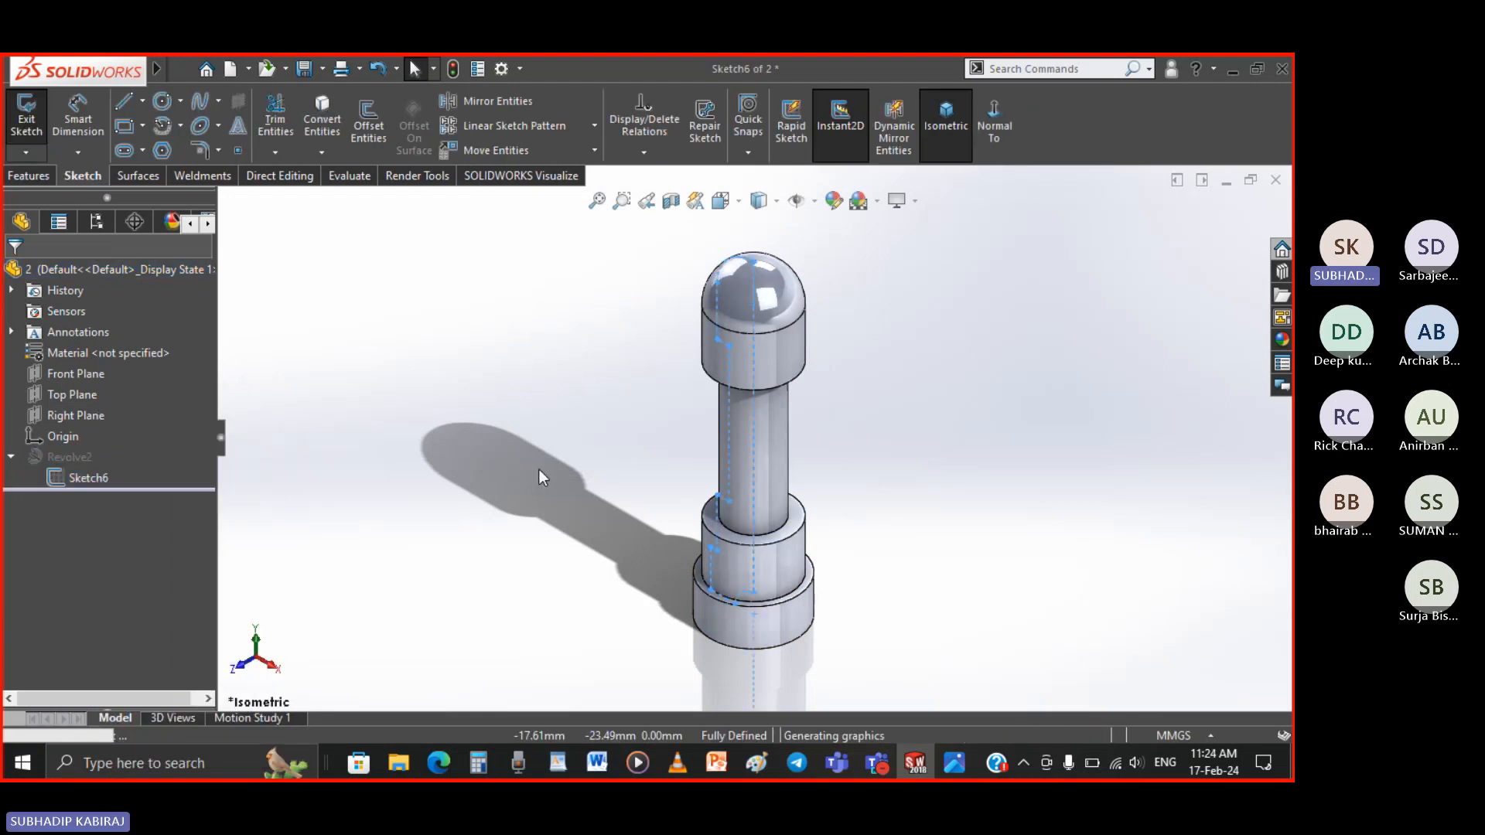
pyautogui.click(1000, 142)
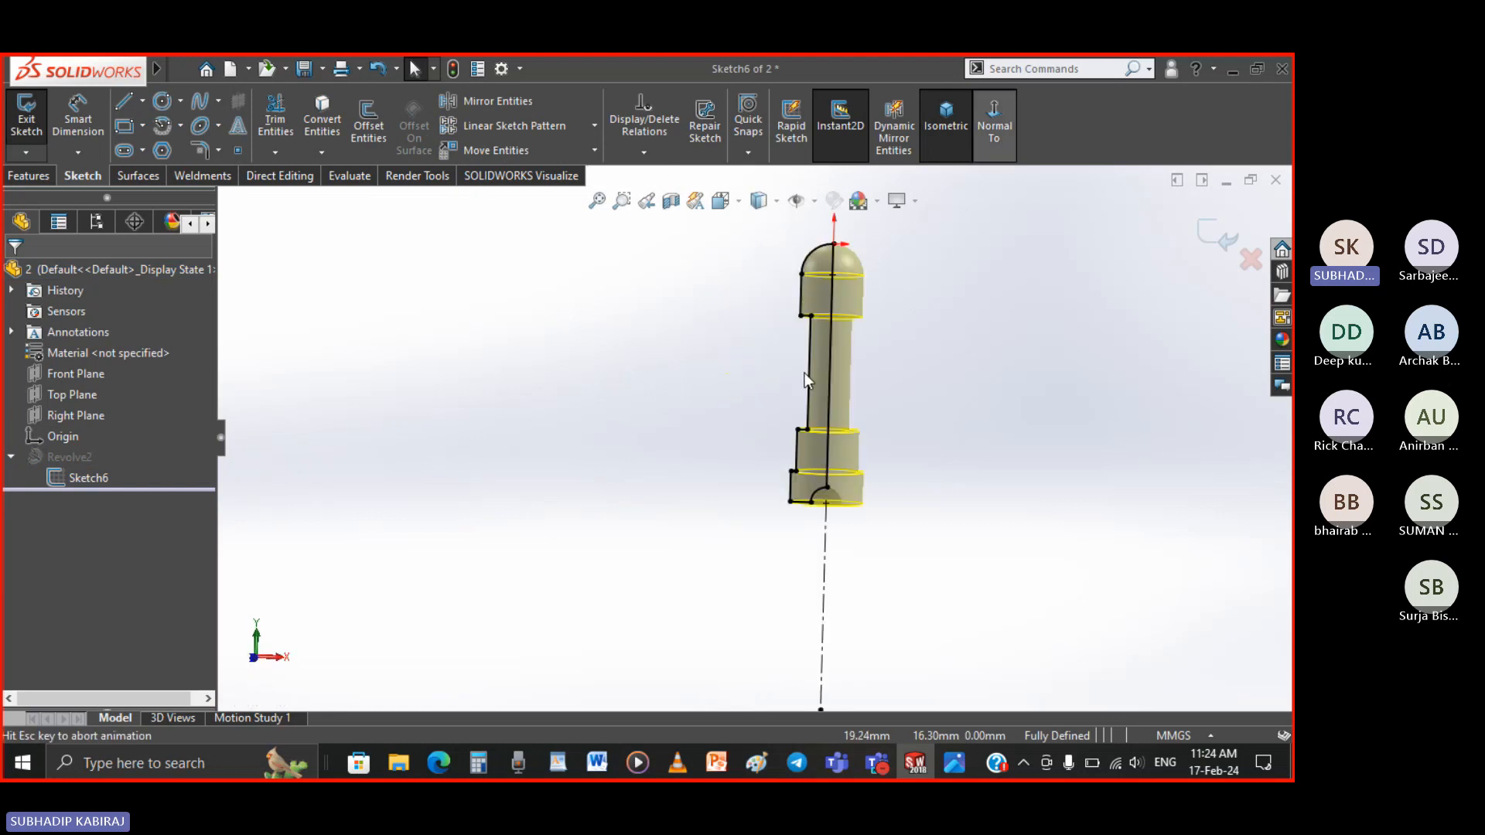
pyautogui.scroll(-5, 842, 317)
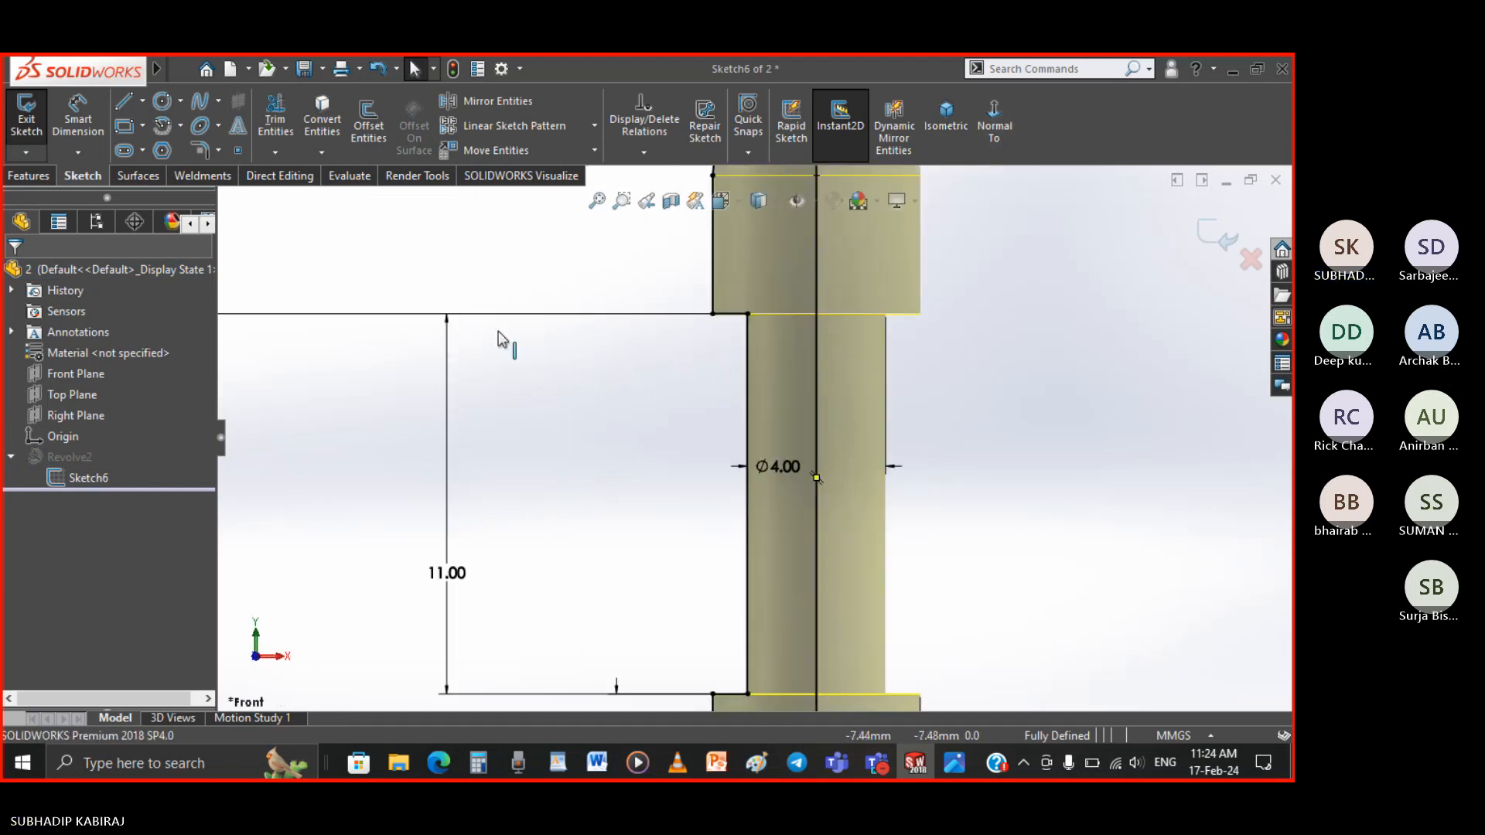
# Try to add a 1 mm sketch fillet at the profile corner where the head meets the neck
pyautogui.click(201, 150)
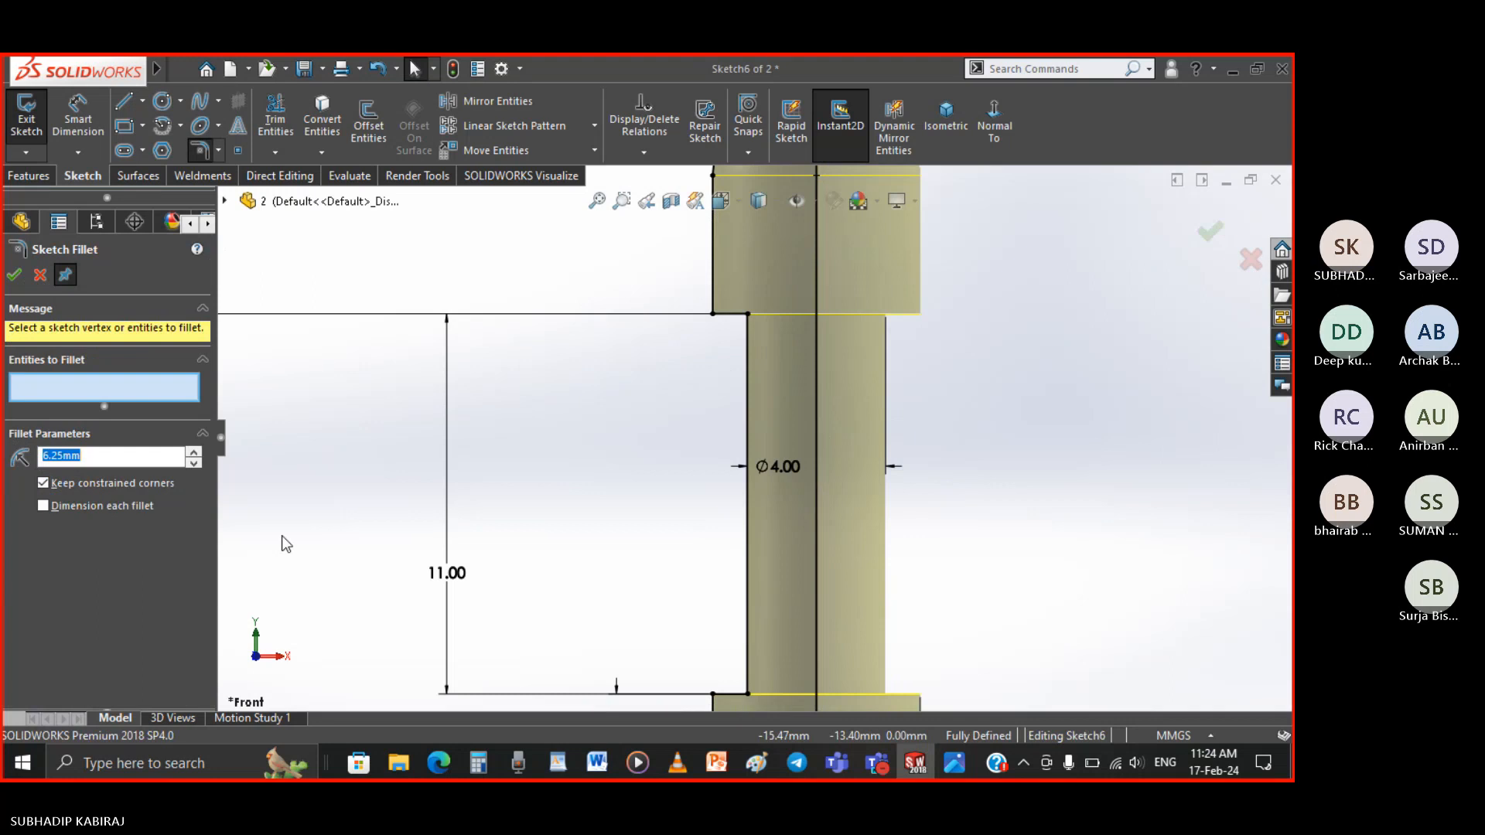
pyautogui.write('1')
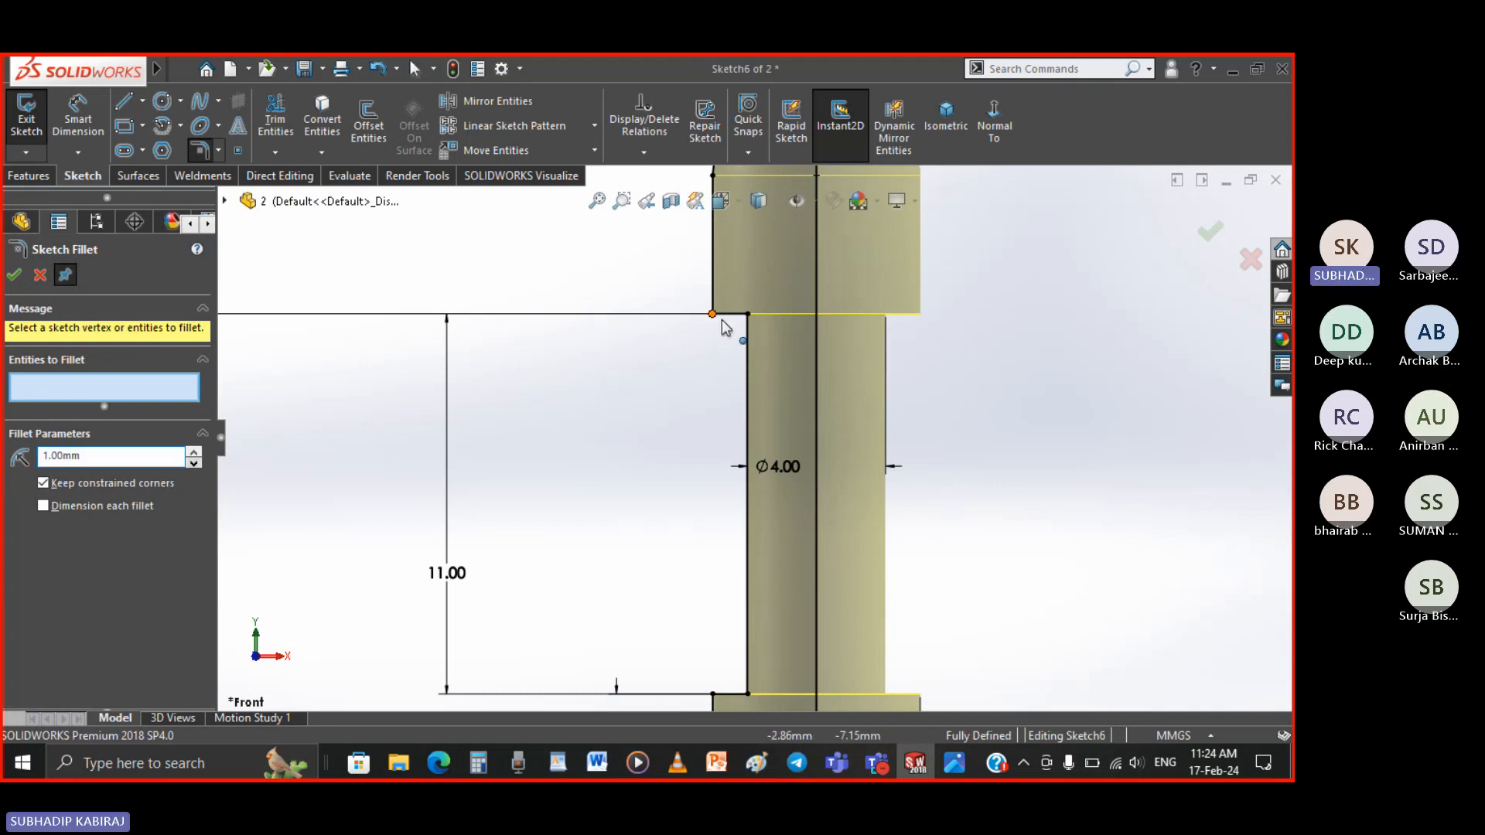
pyautogui.click(744, 428)
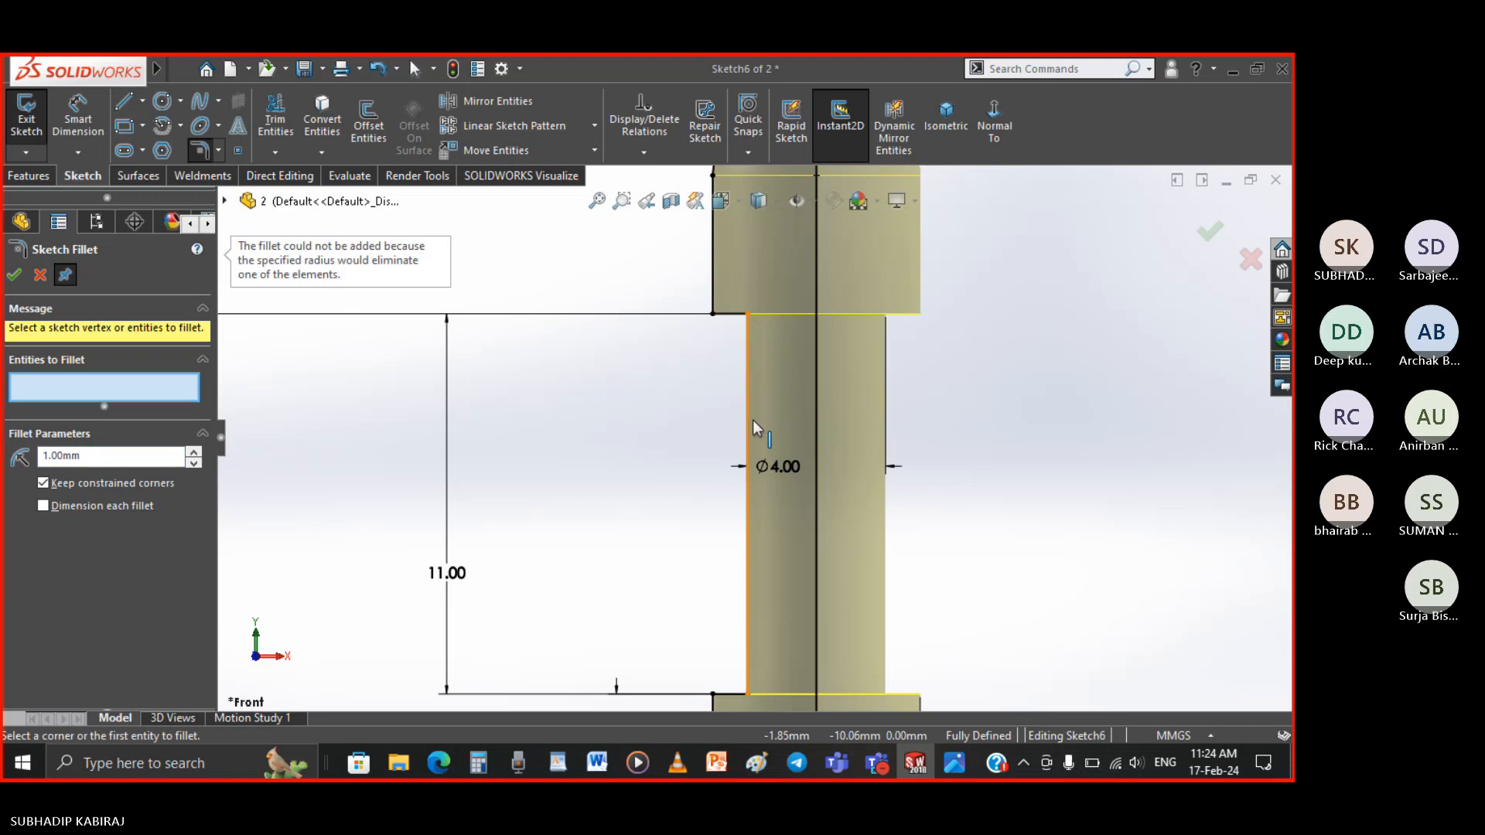
pyautogui.click(746, 315)
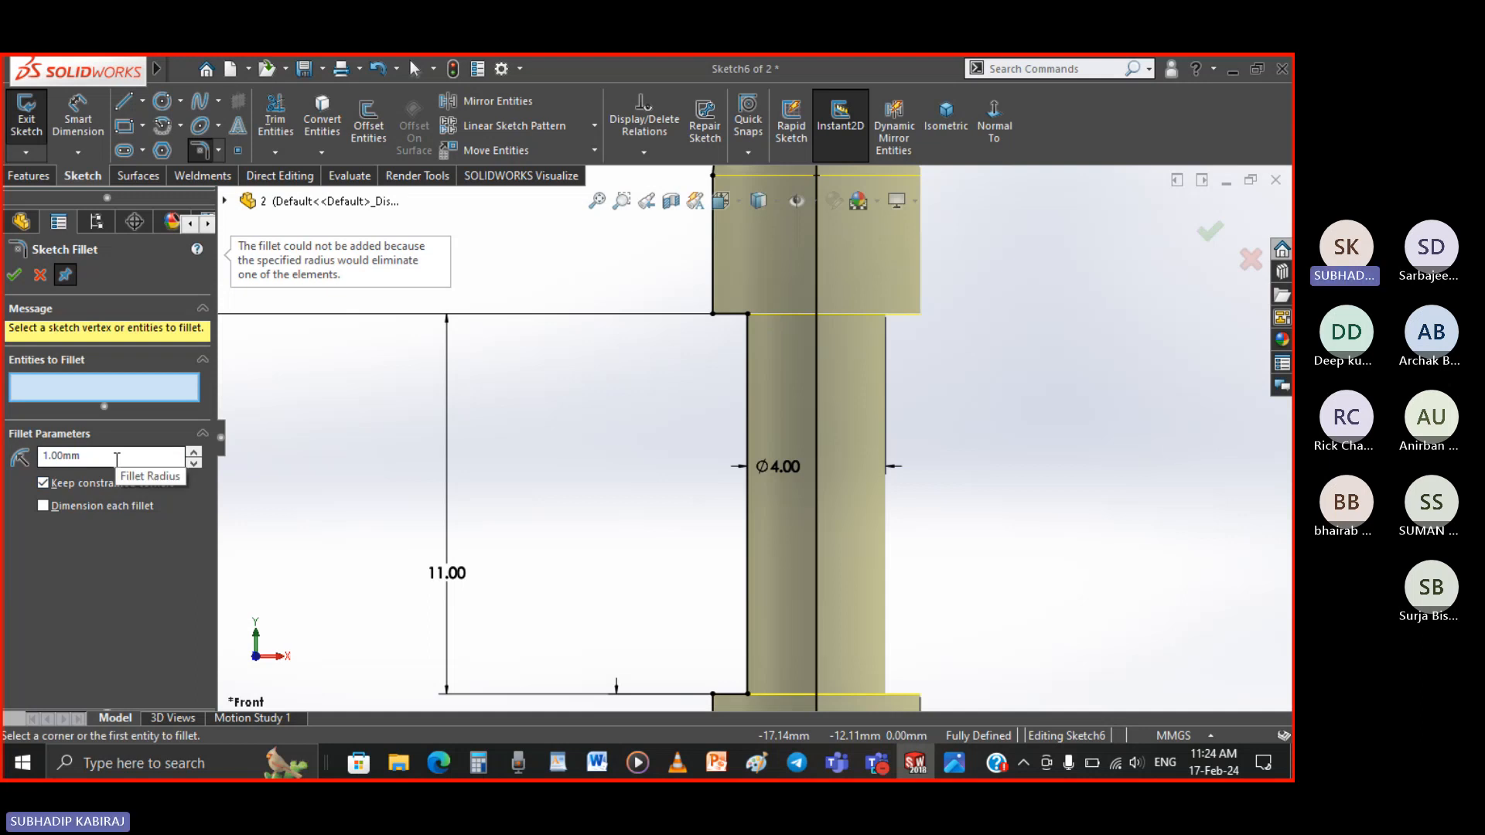
pyautogui.click(736, 324)
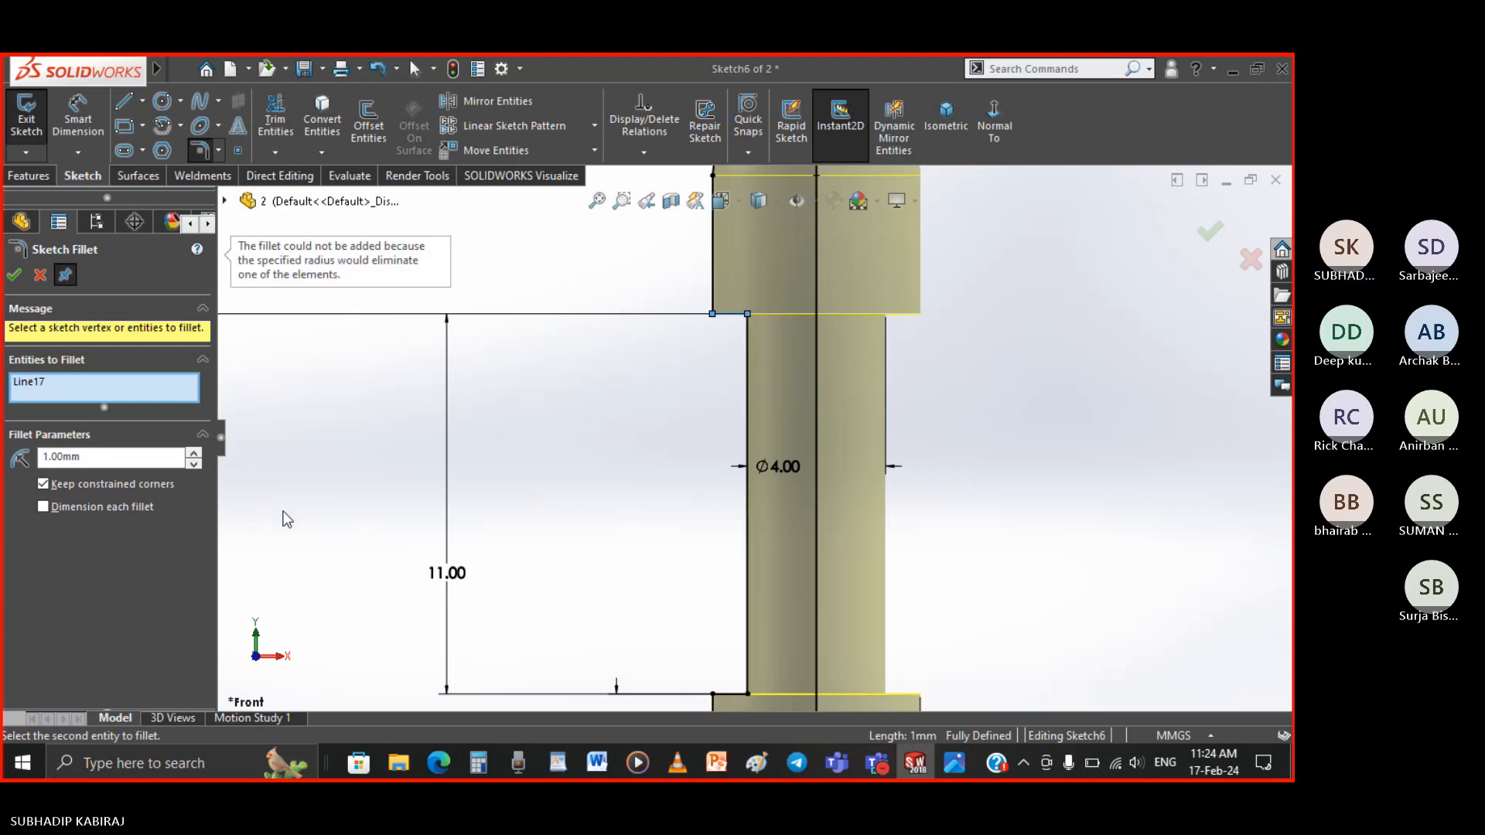
pyautogui.scroll(2, 740, 610)
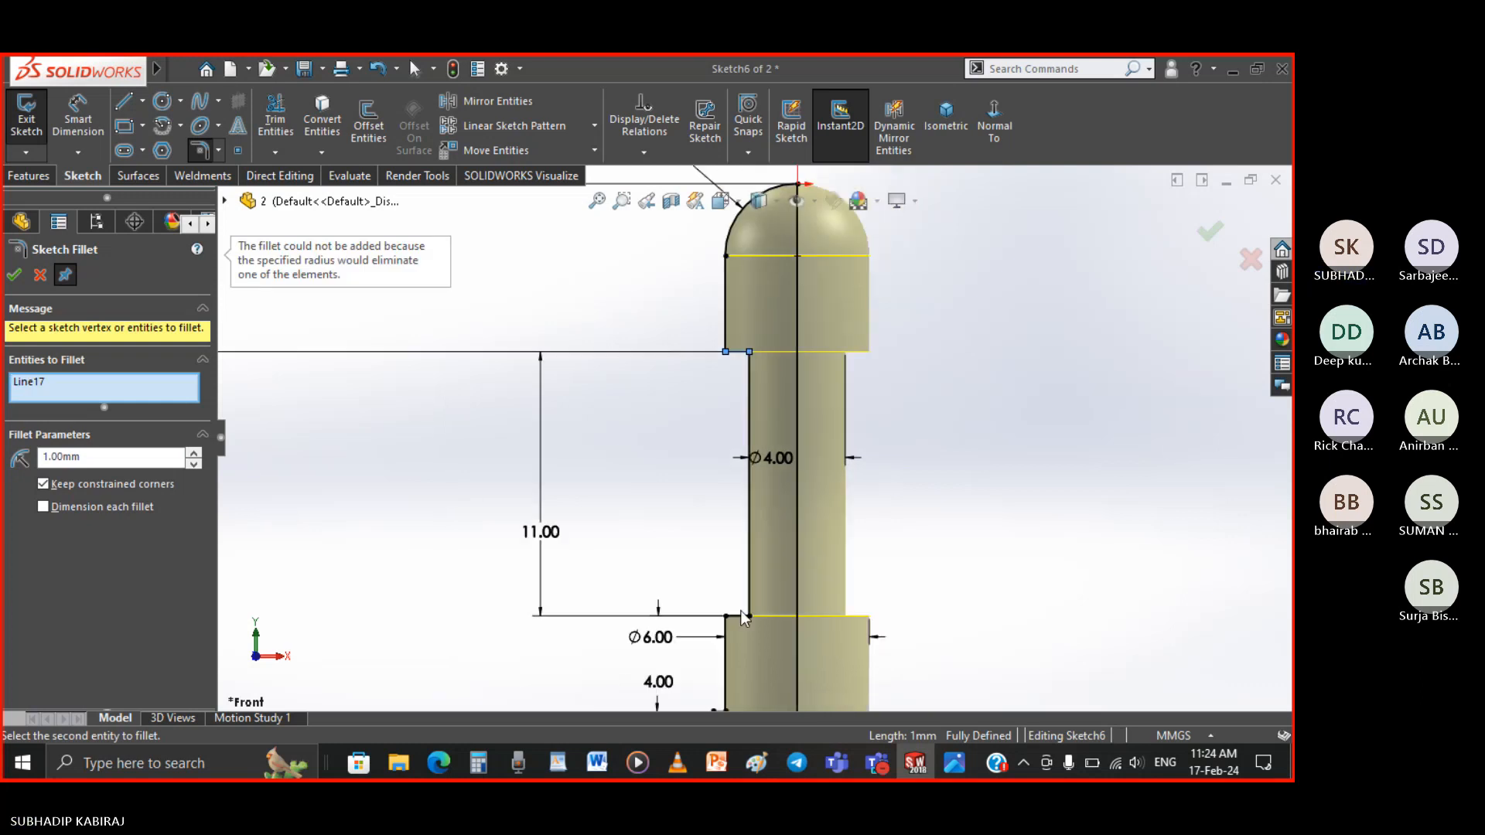
# Check Slide49.JPG, return to SOLIDWORKS and add a 0.5 mm sketch fillet at the profile corner between head and neck
pyautogui.click(954, 763)
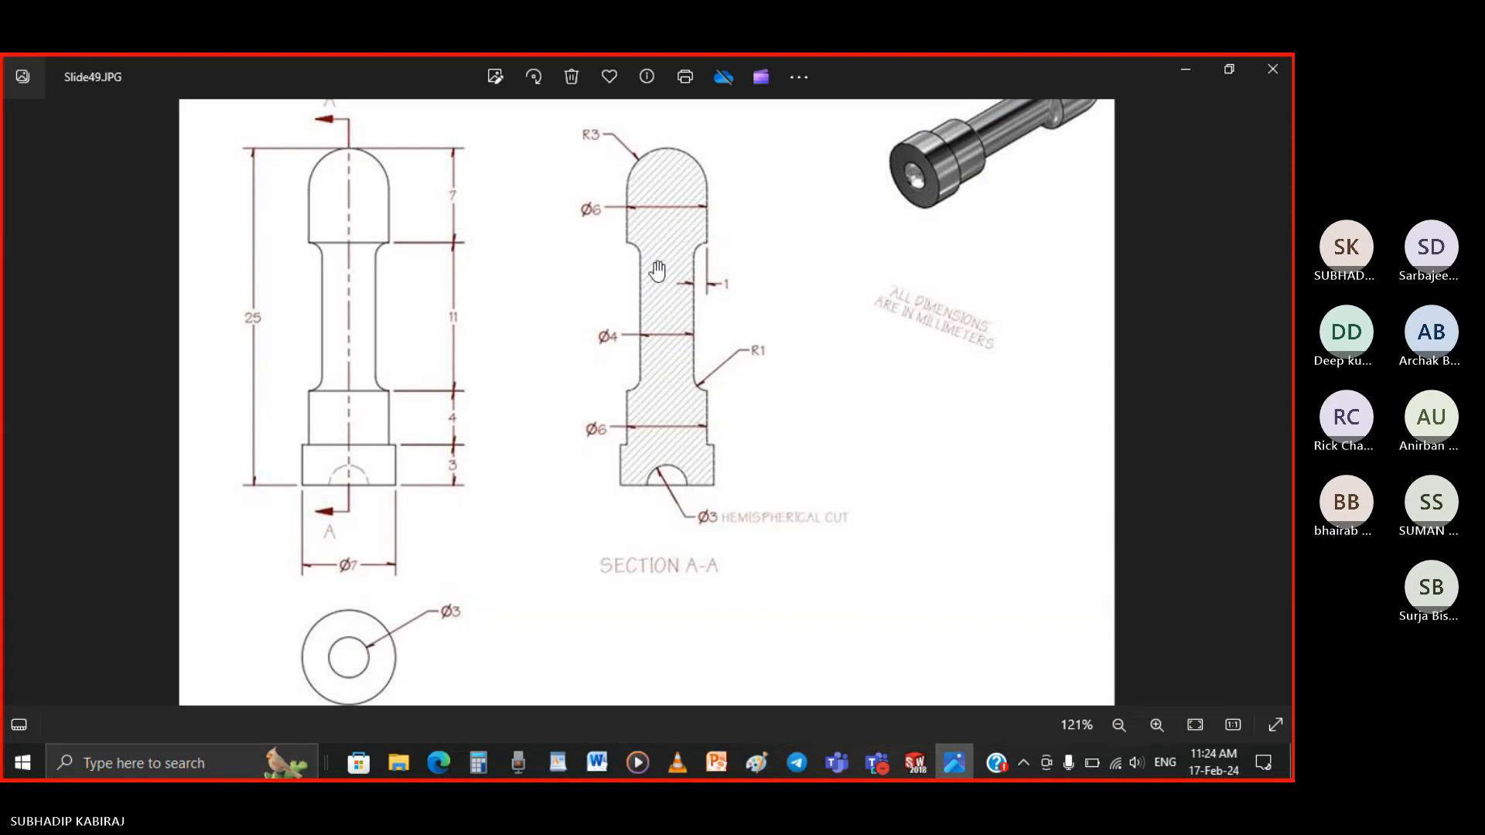
pyautogui.click(915, 763)
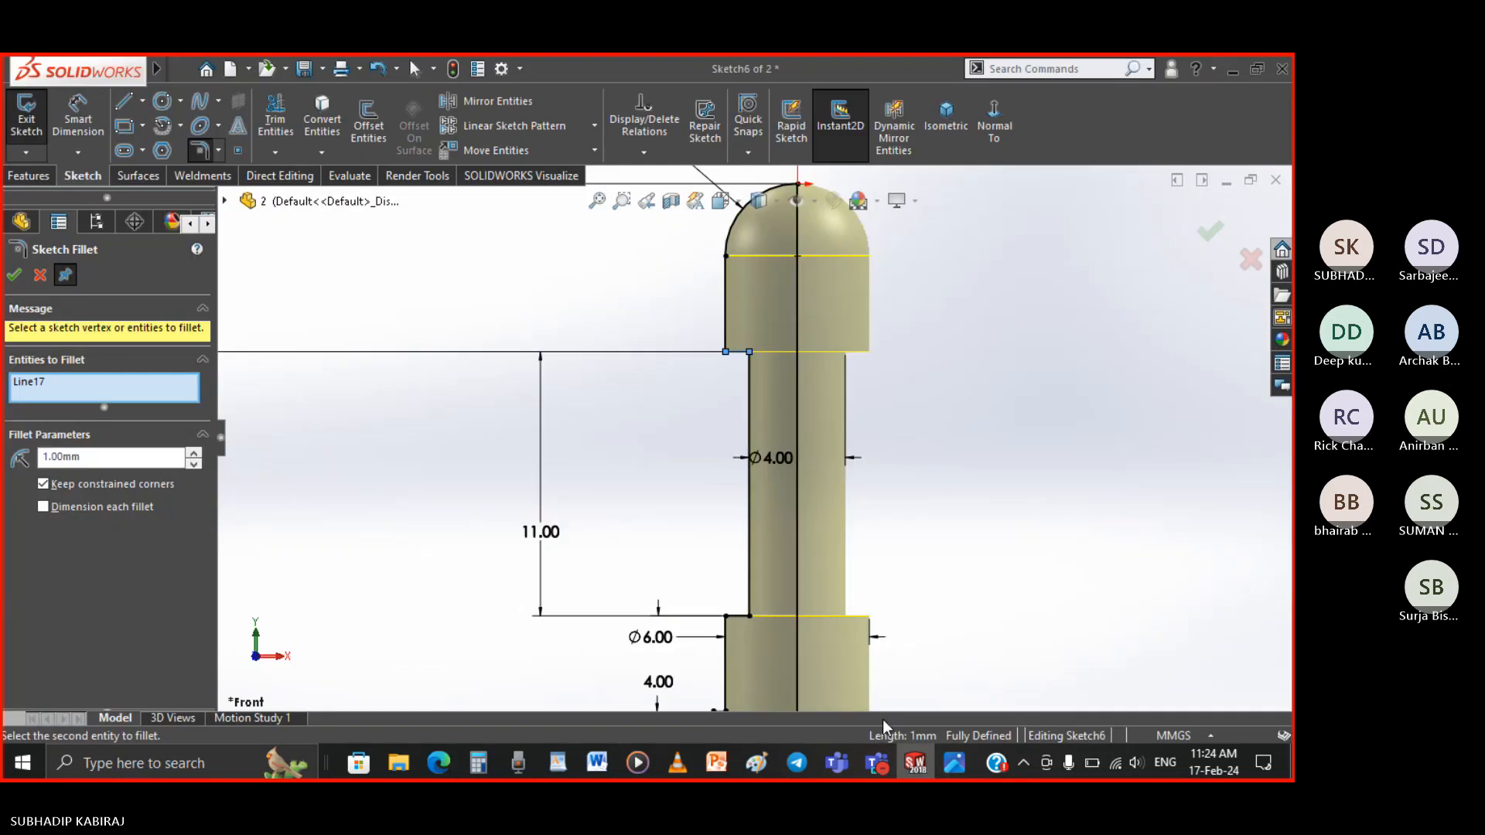
pyautogui.doubleClick(89, 457)
pyautogui.write('.5')
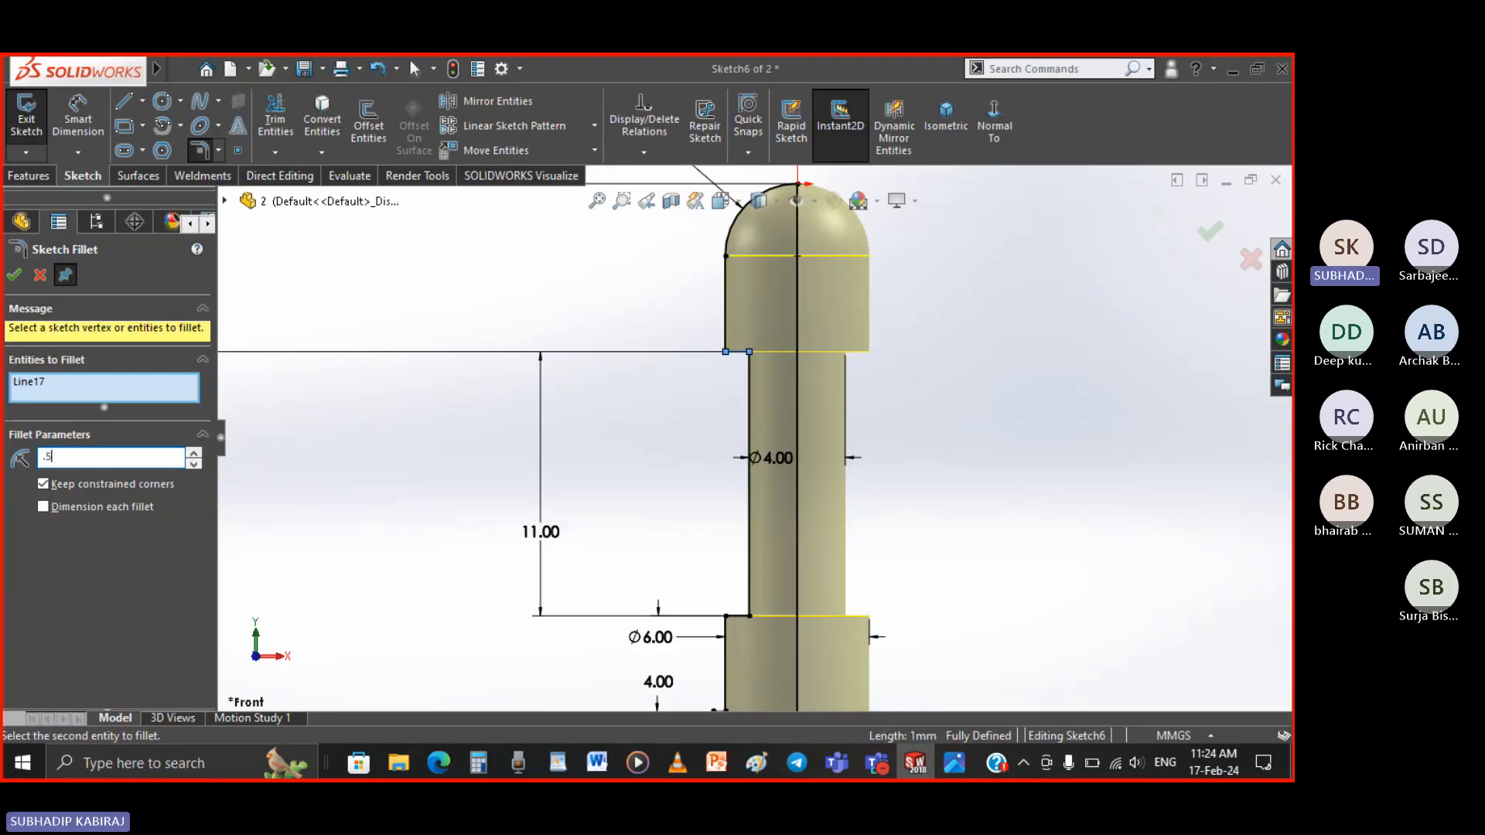
pyautogui.rightClick(105, 386)
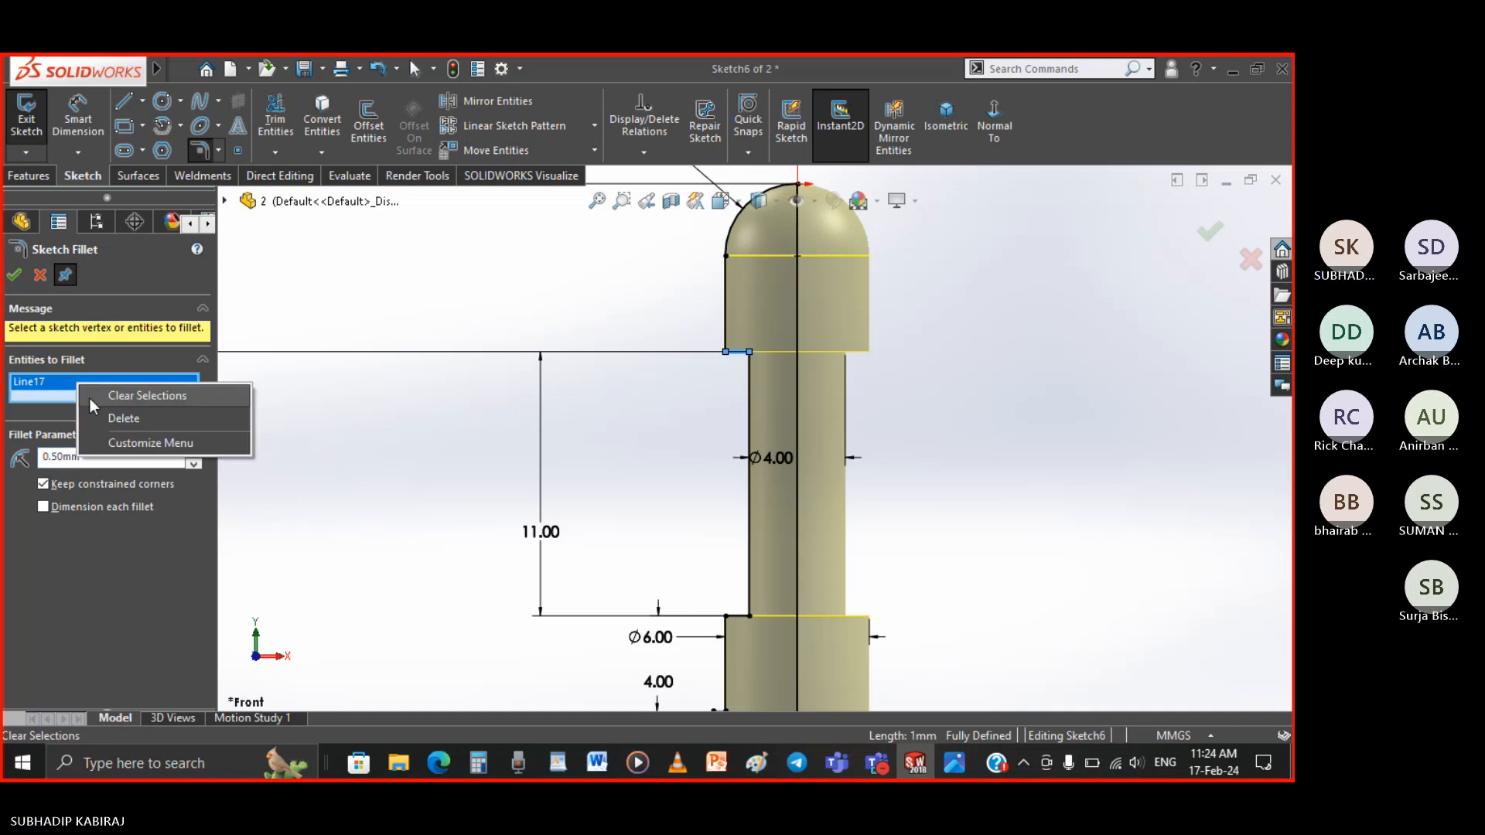
pyautogui.click(147, 395)
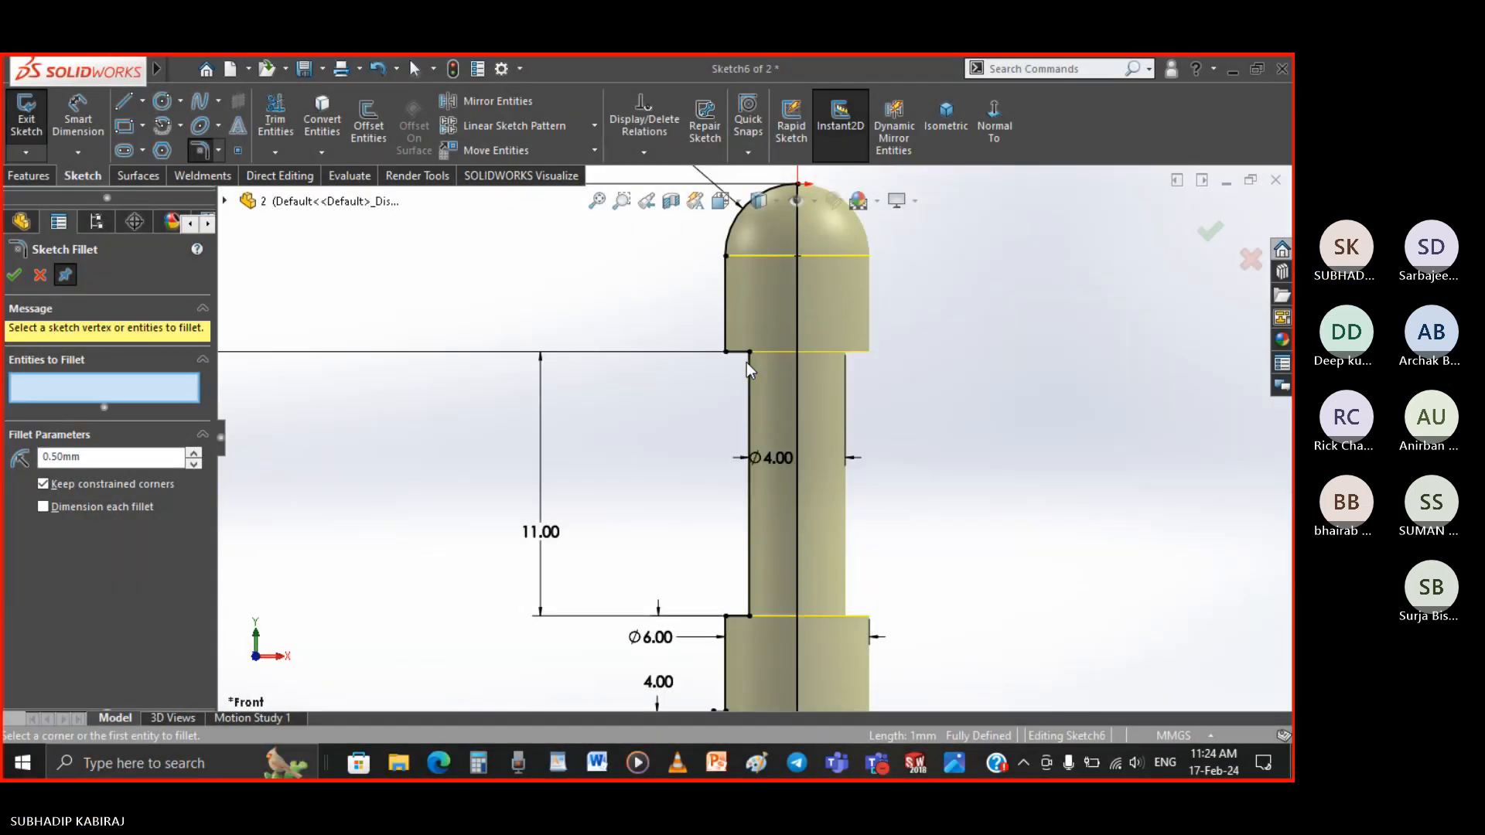
pyautogui.click(750, 362)
pyautogui.click(754, 453)
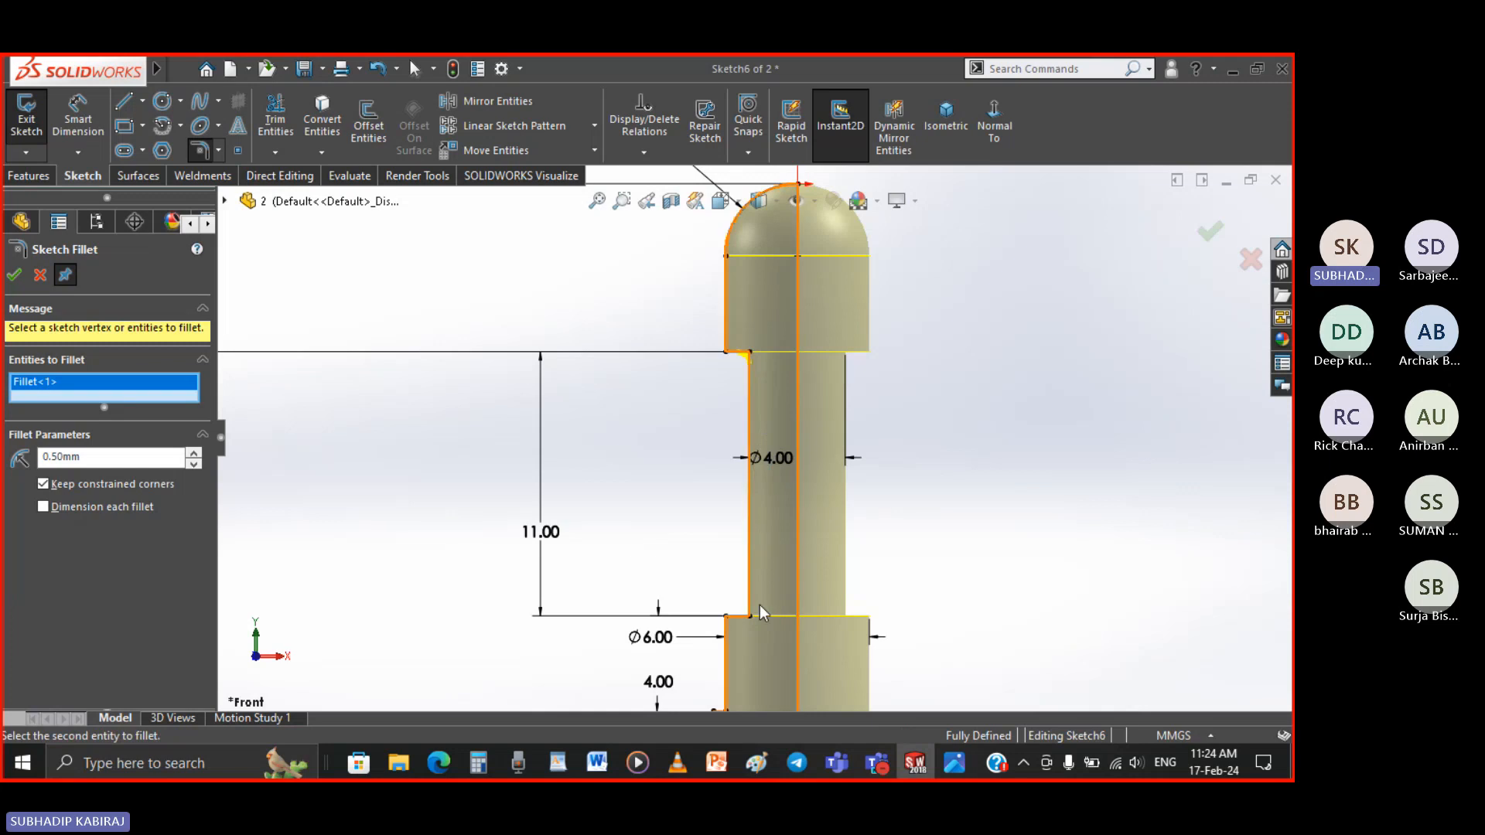
pyautogui.scroll(-2, 760, 607)
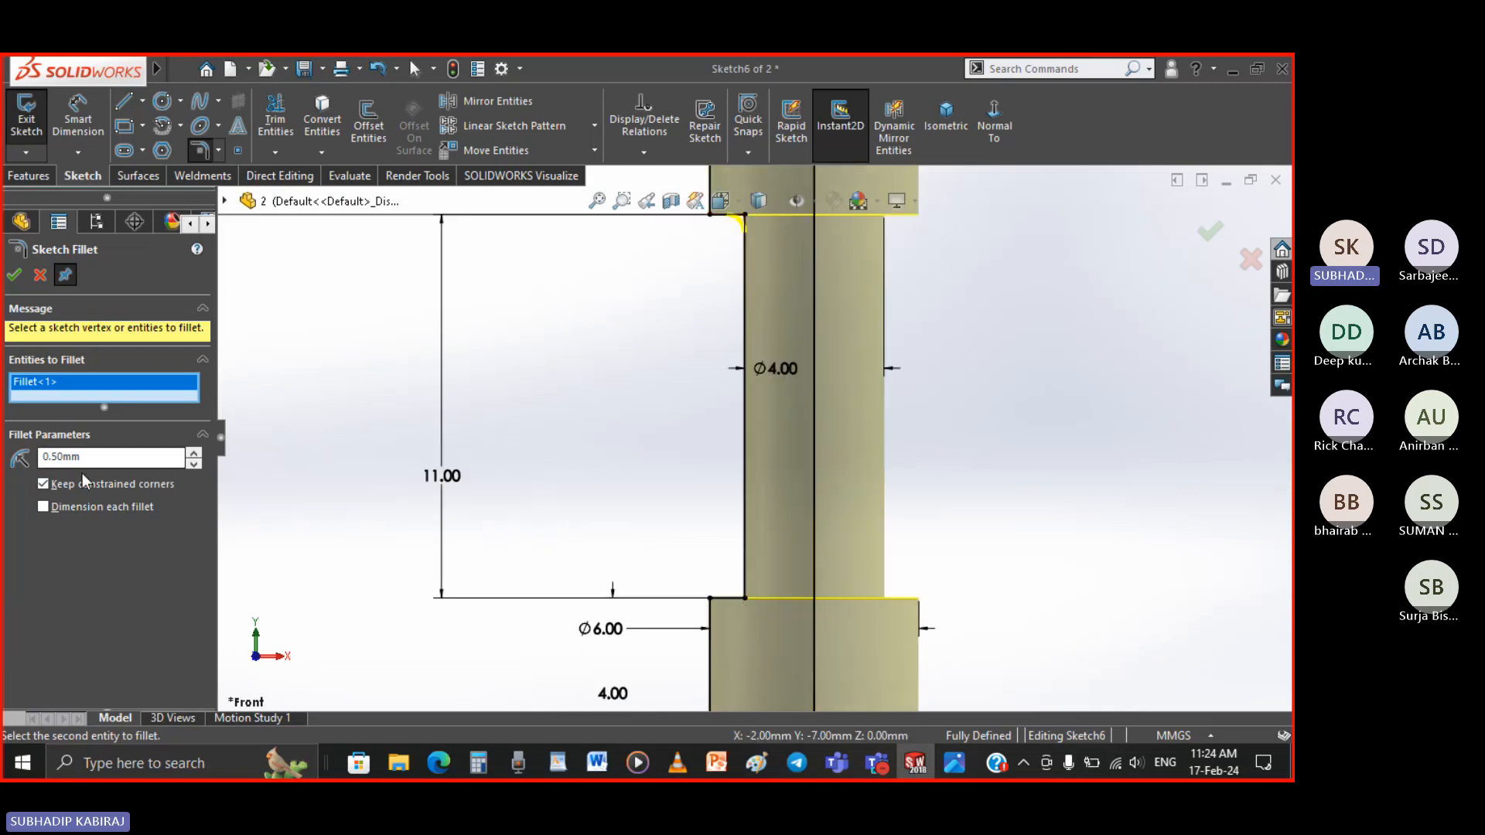
pyautogui.click(14, 274)
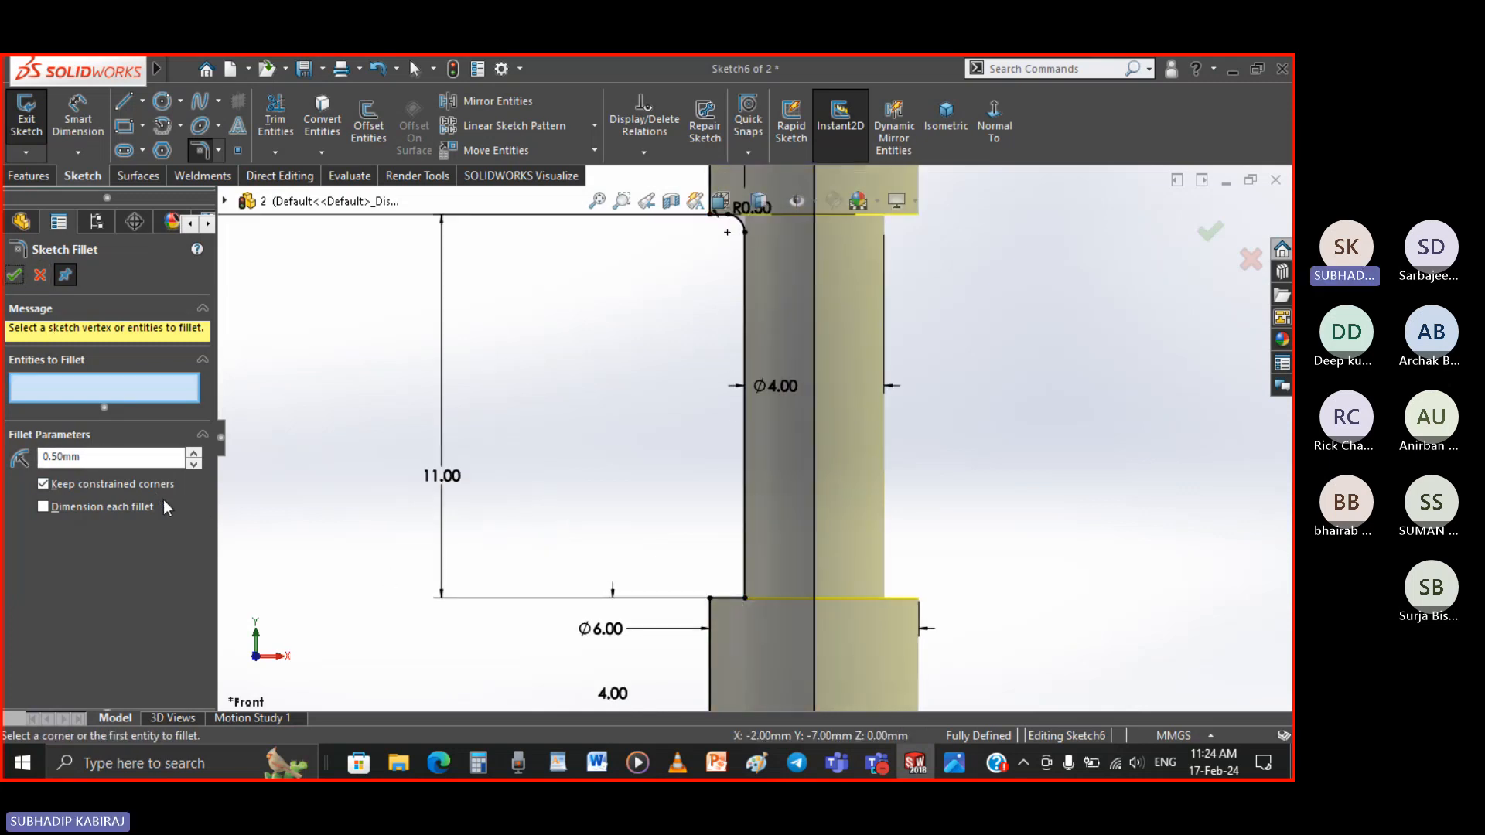
# Try to add a 1 mm sketch fillet at the neck's lower profile corner, and exit the sketch
pyautogui.doubleClick(92, 456)
pyautogui.write('1.')
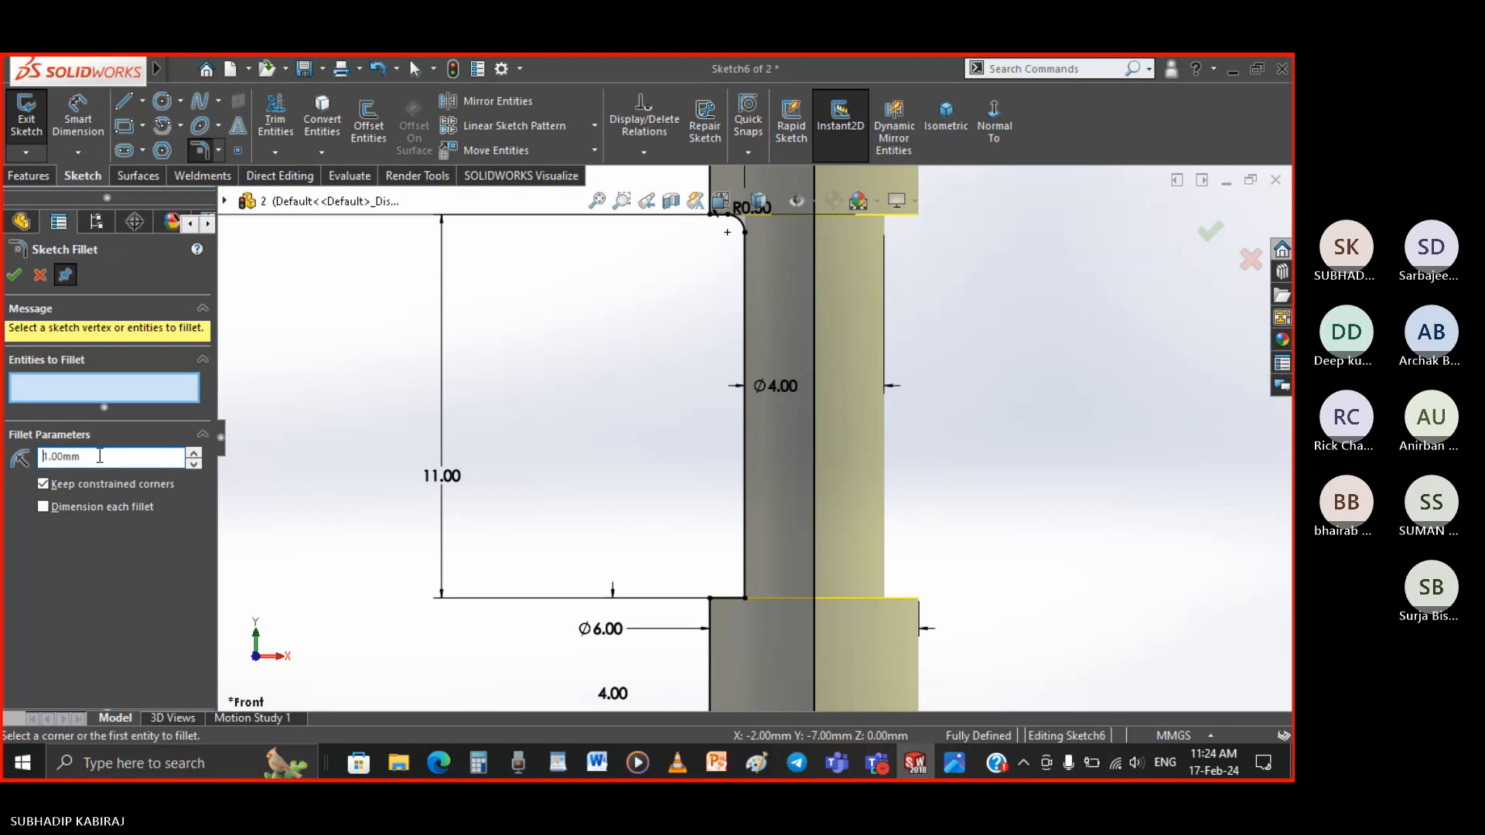
pyautogui.click(744, 600)
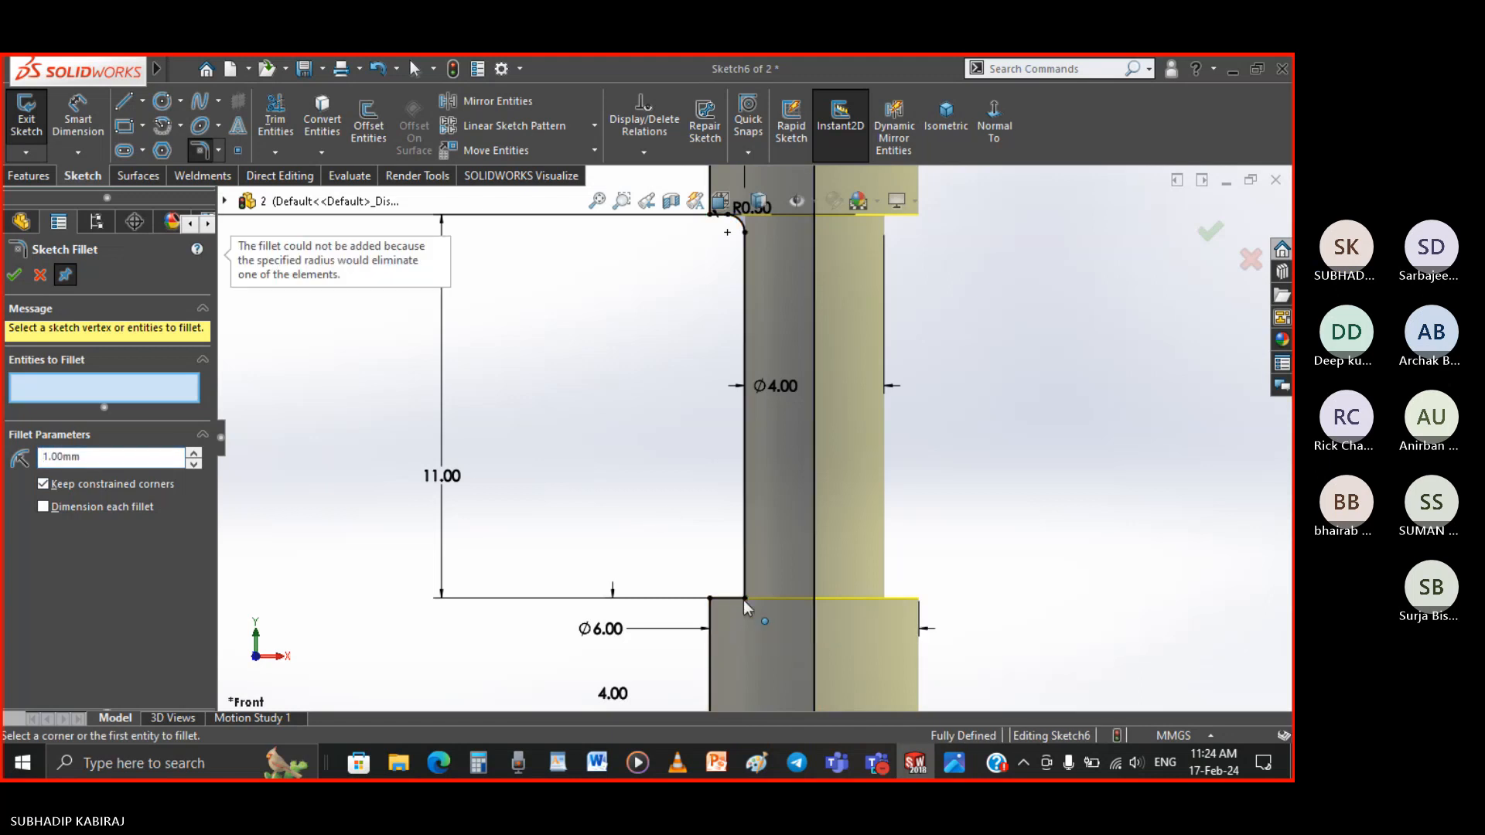
pyautogui.scroll(1, 744, 600)
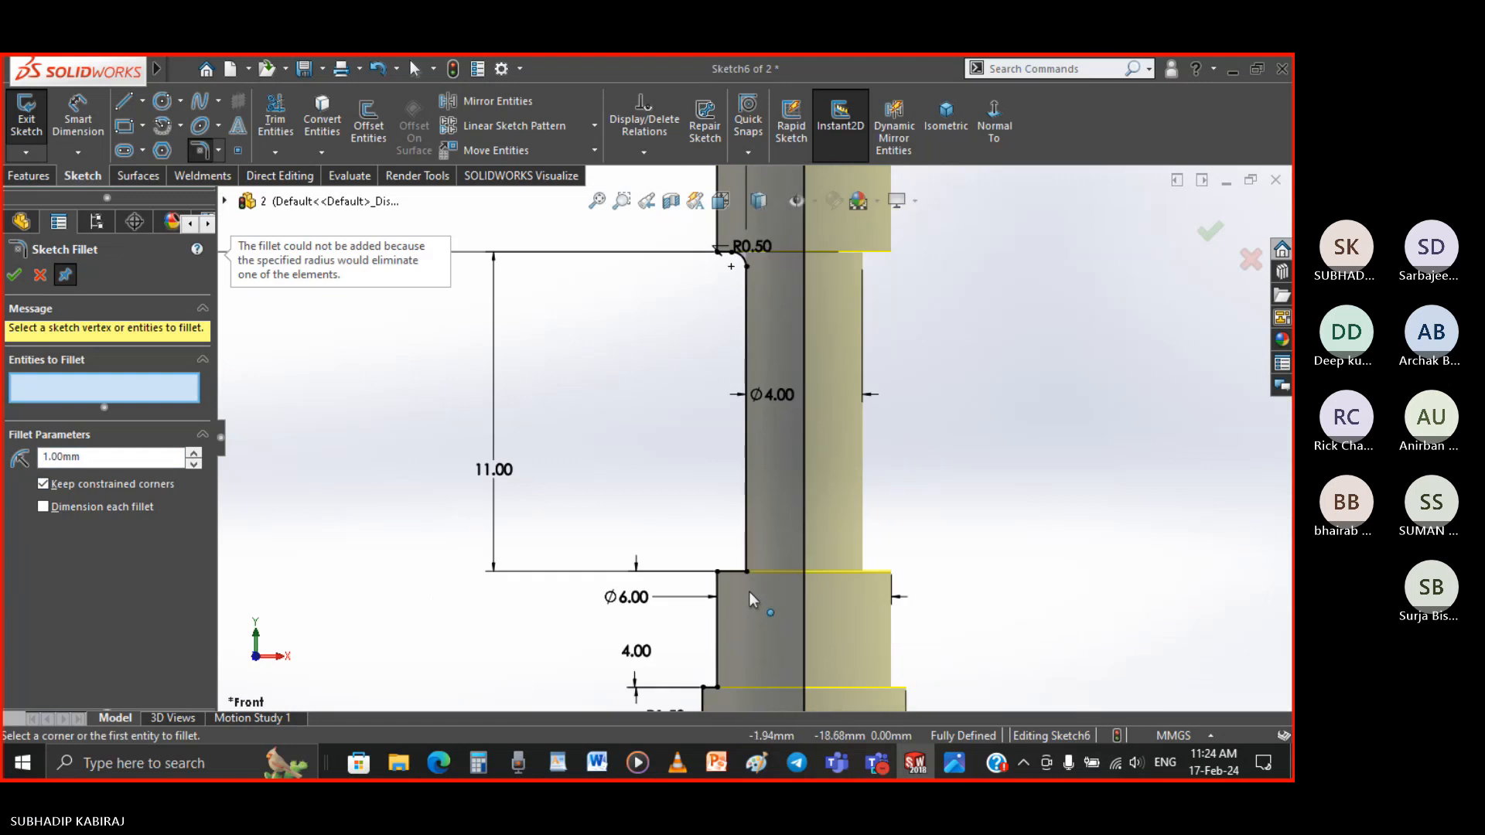
pyautogui.click(40, 275)
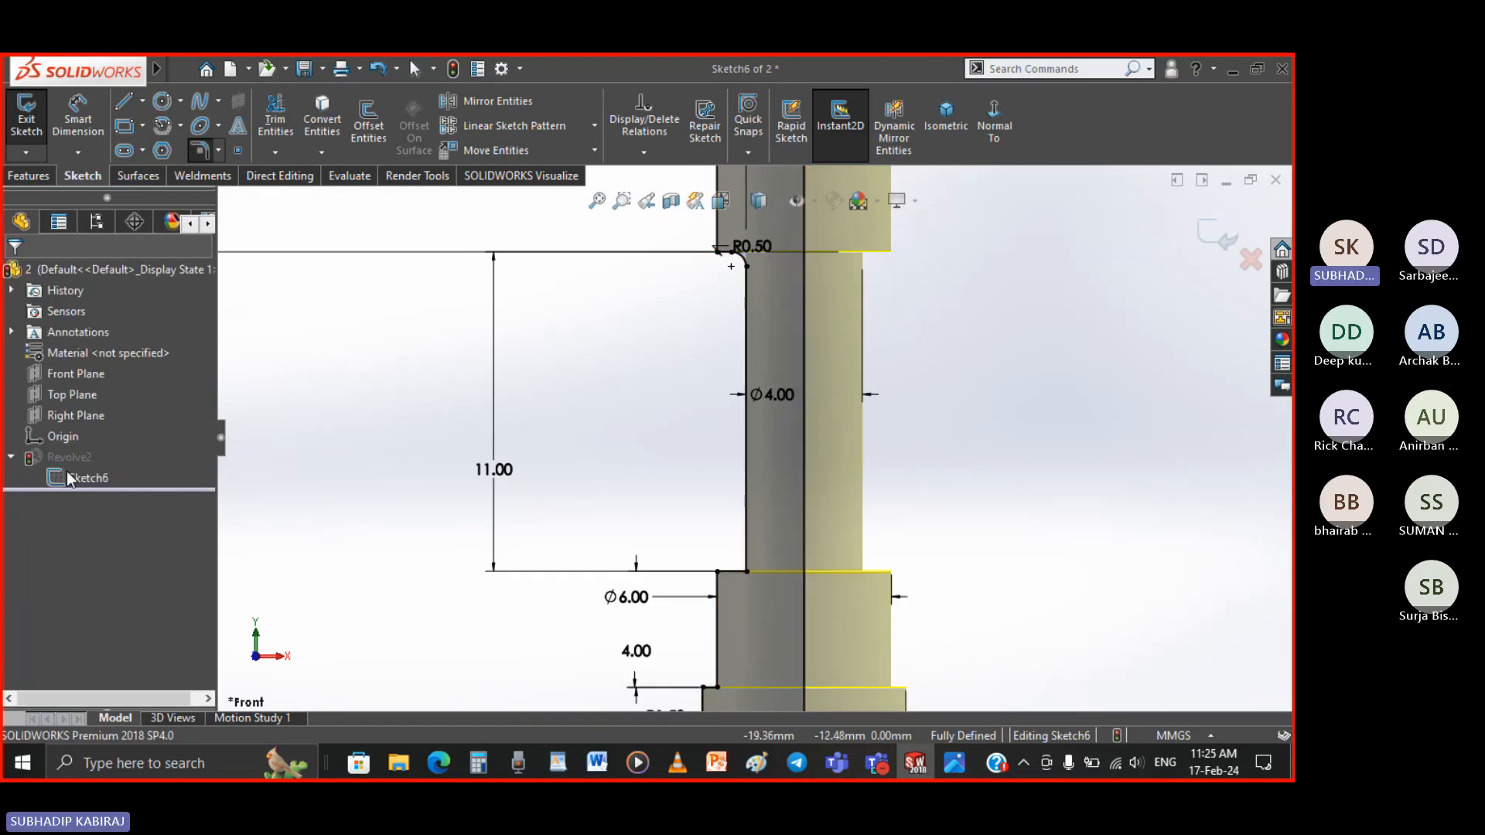
pyautogui.click(1206, 239)
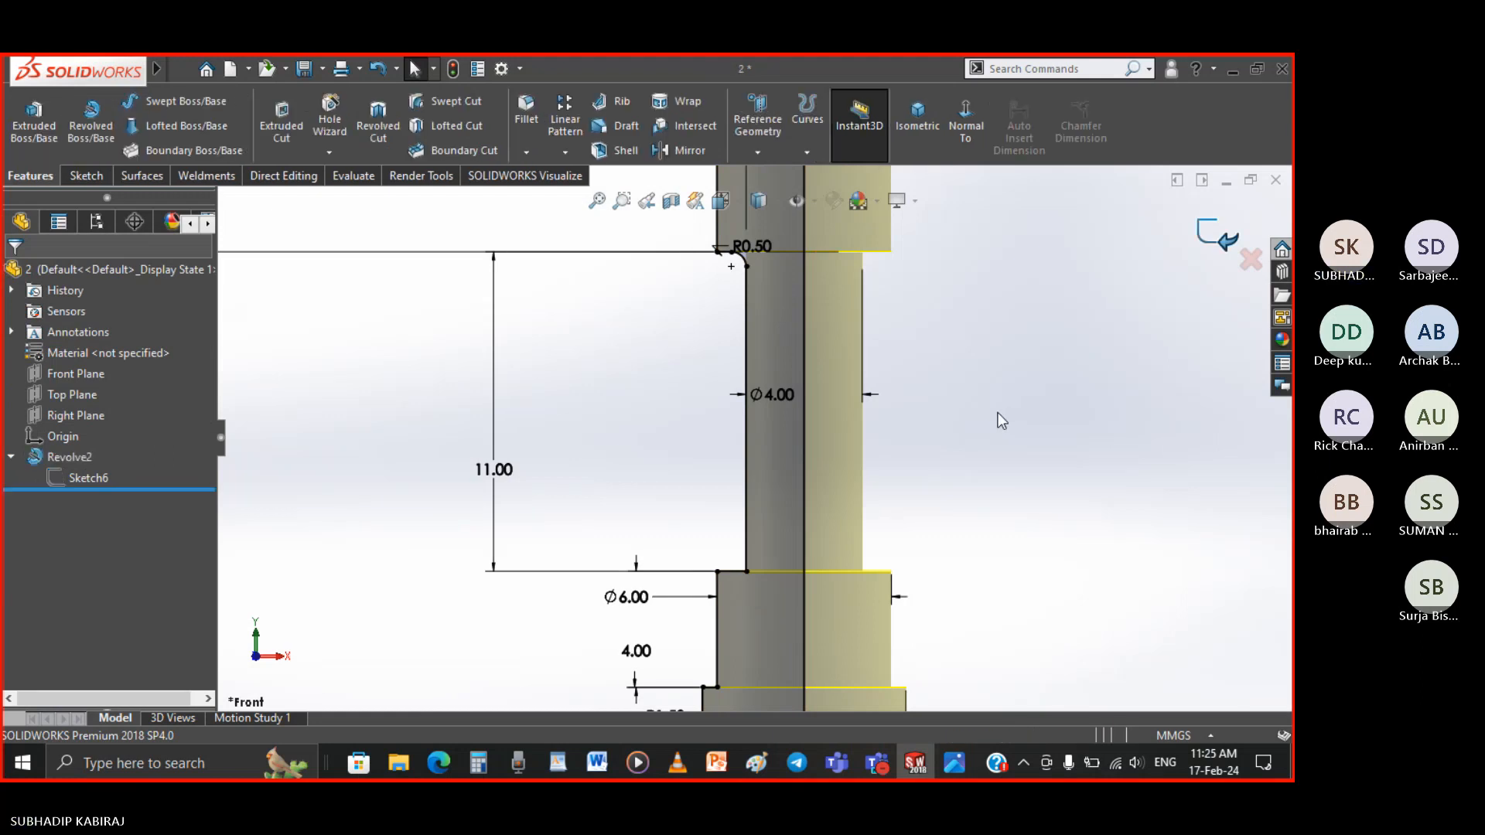
# Undo the sketch fillet and the deletion of the pin's fillet feature
pyautogui.hotkey('ctrl', 'z')
pyautogui.hotkey('ctrl', 'z')
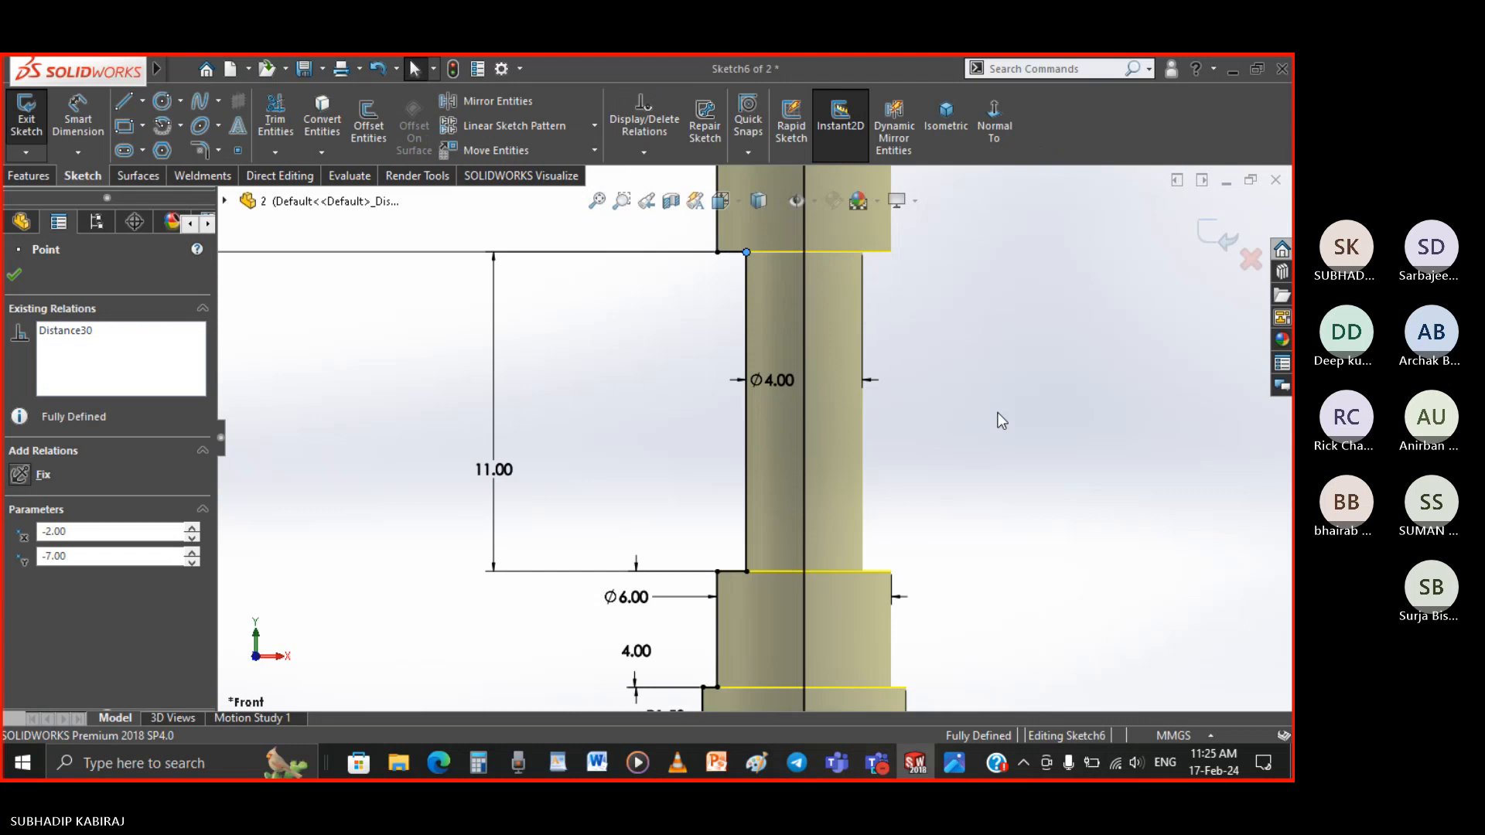
pyautogui.hotkey('ctrl', 'z')
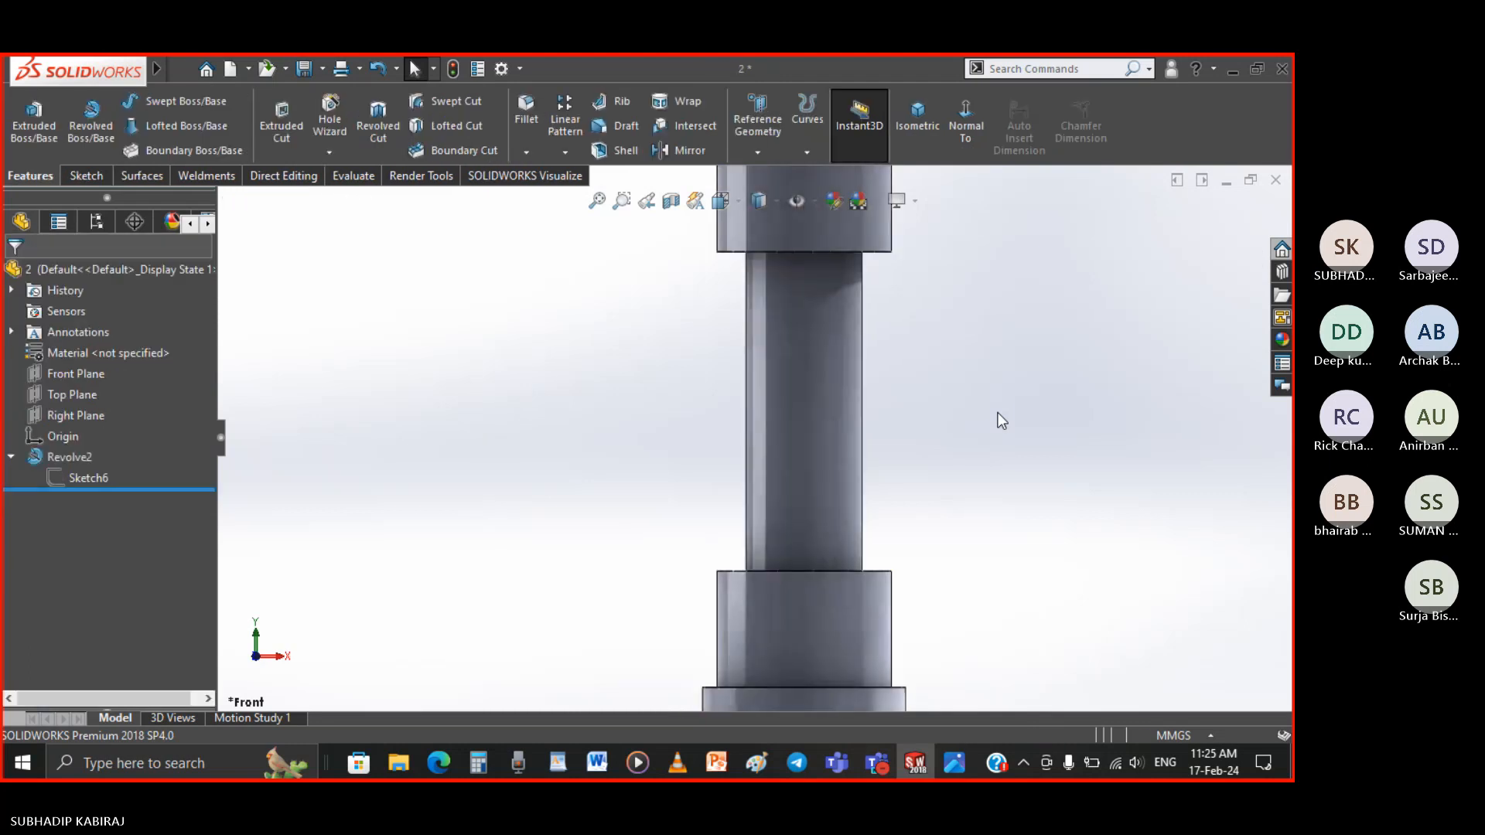
pyautogui.hotkey('ctrl', 'z')
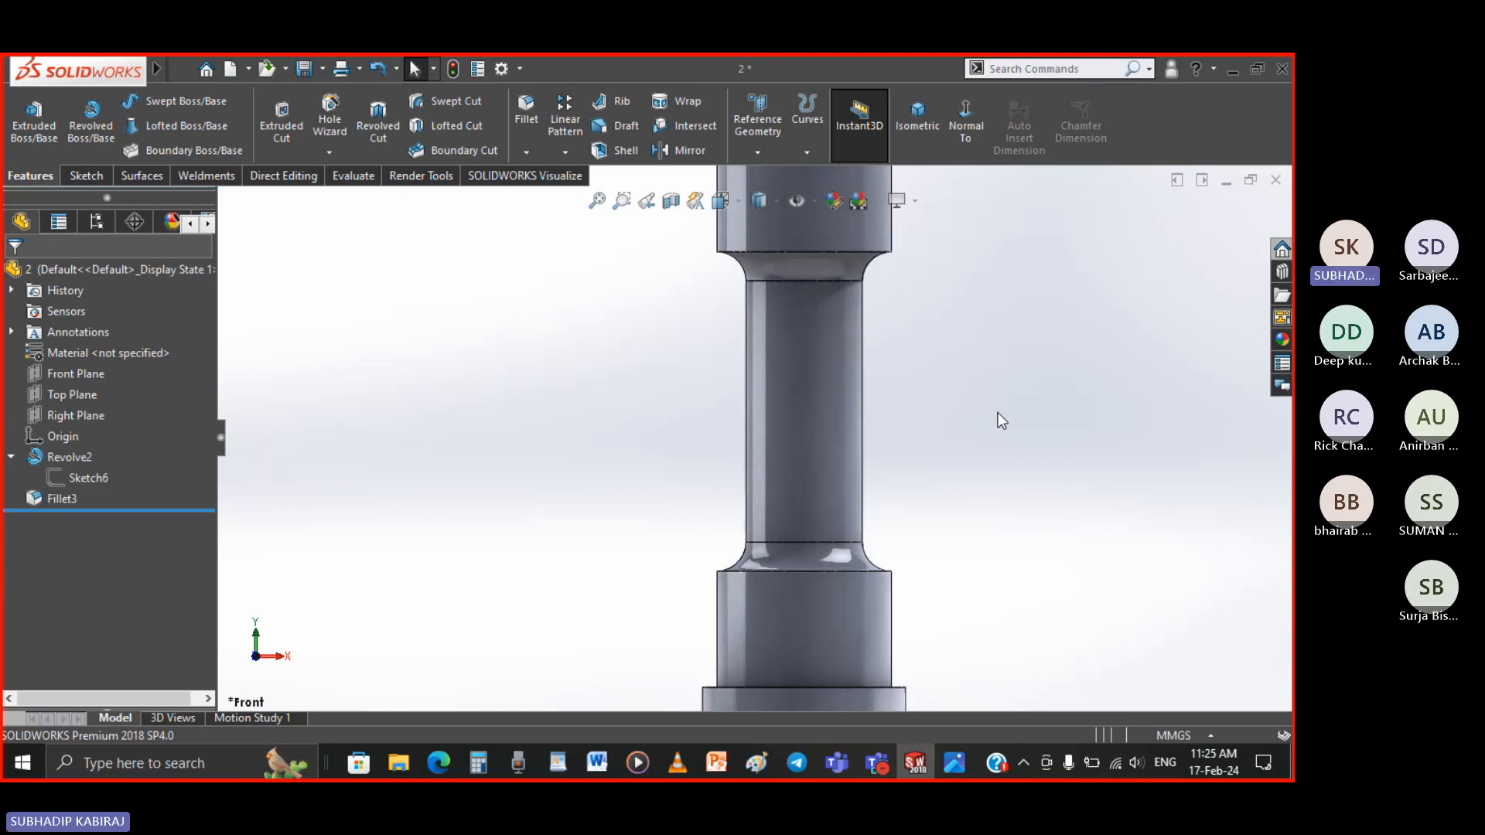
# Show the pin in the isometric view and save the part
pyautogui.click(12, 458)
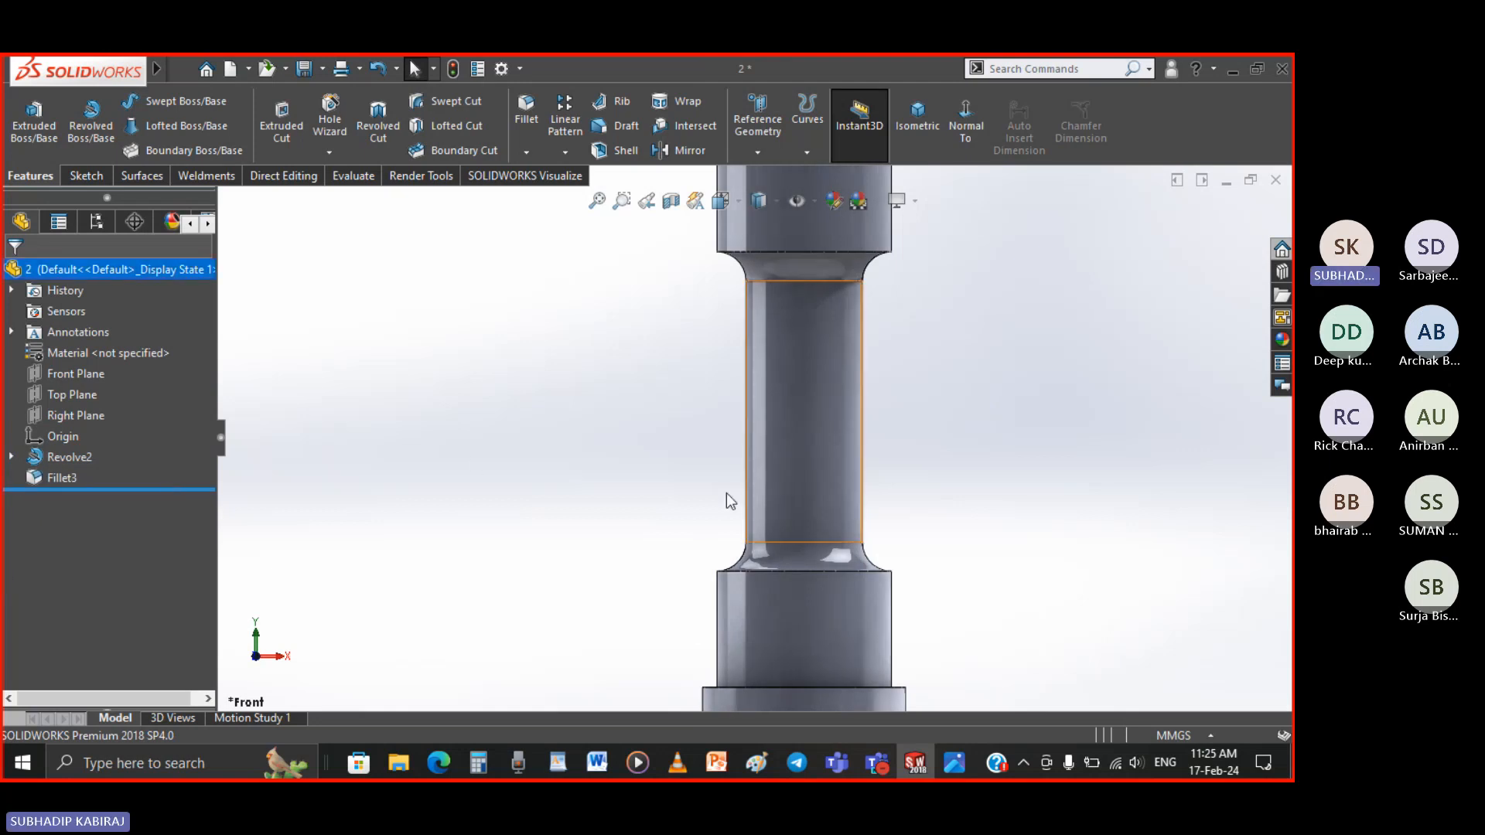
pyautogui.hotkey('ctrl', '7')
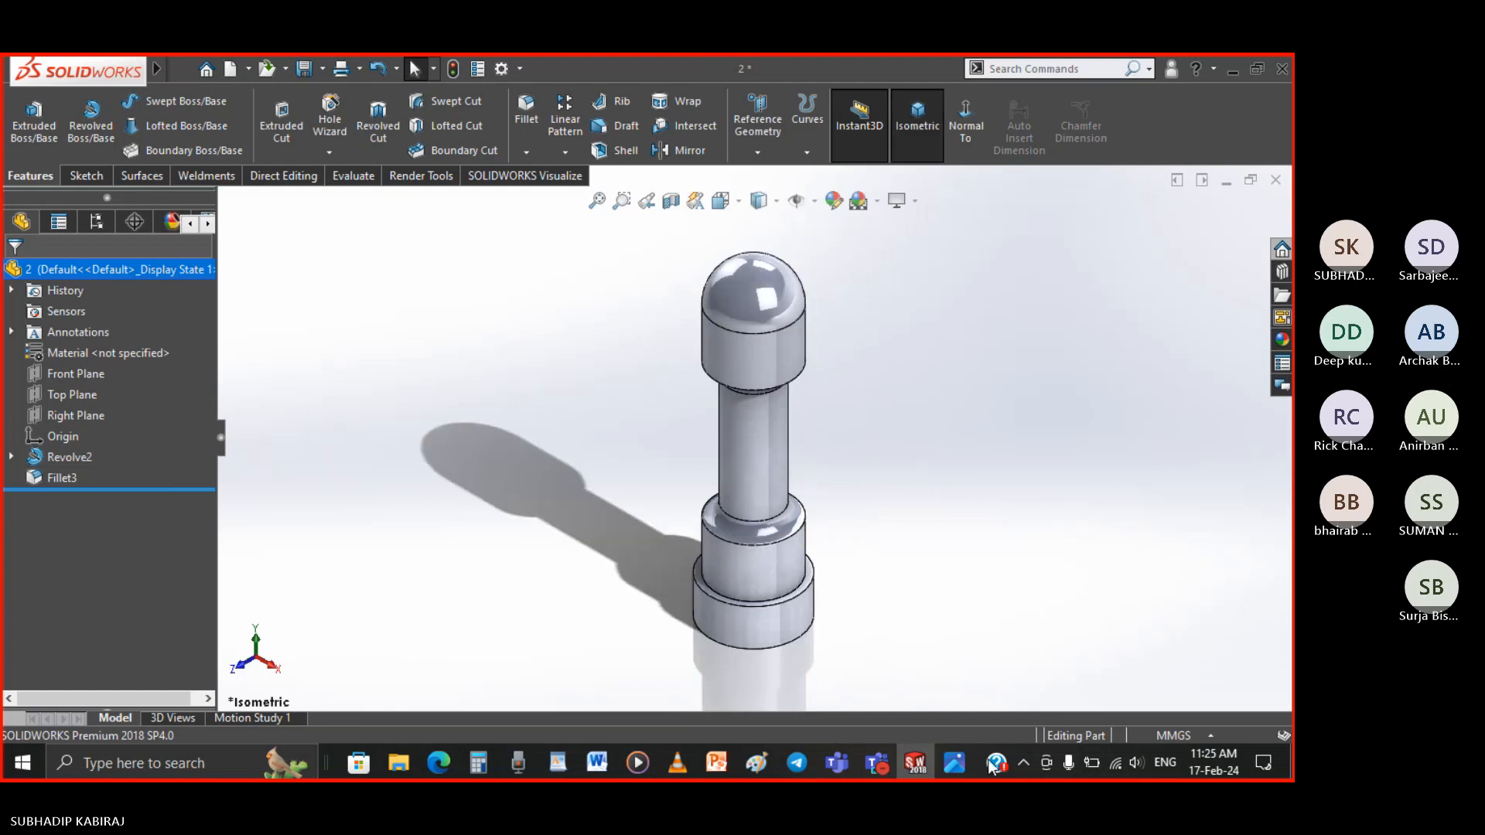
pyautogui.click(298, 71)
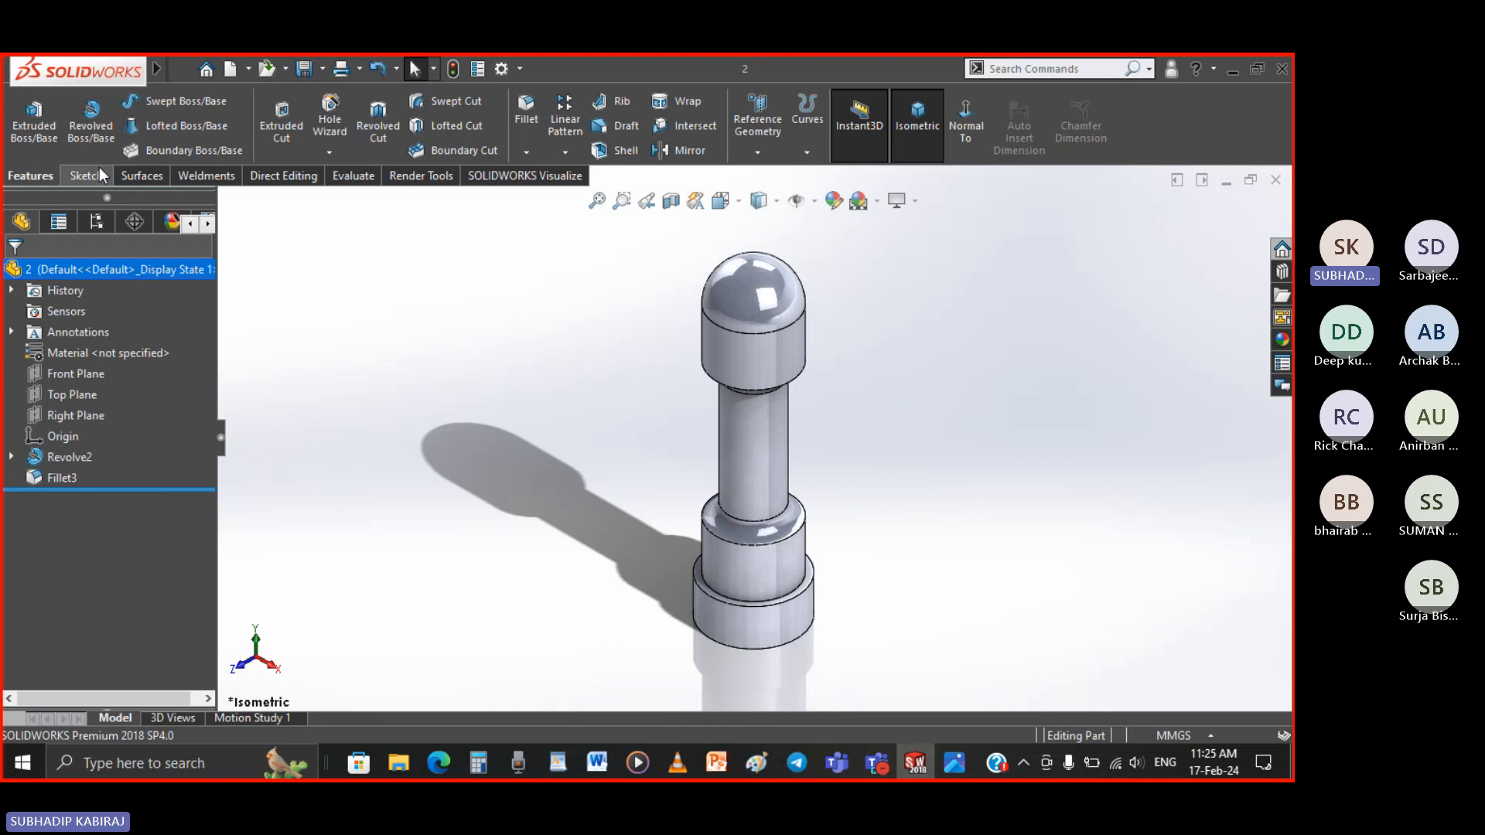
# Open the revolve's profile sketch for editing, viewed normal to the sketch plane at the base recess
pyautogui.click(12, 457)
pyautogui.rightClick(87, 480)
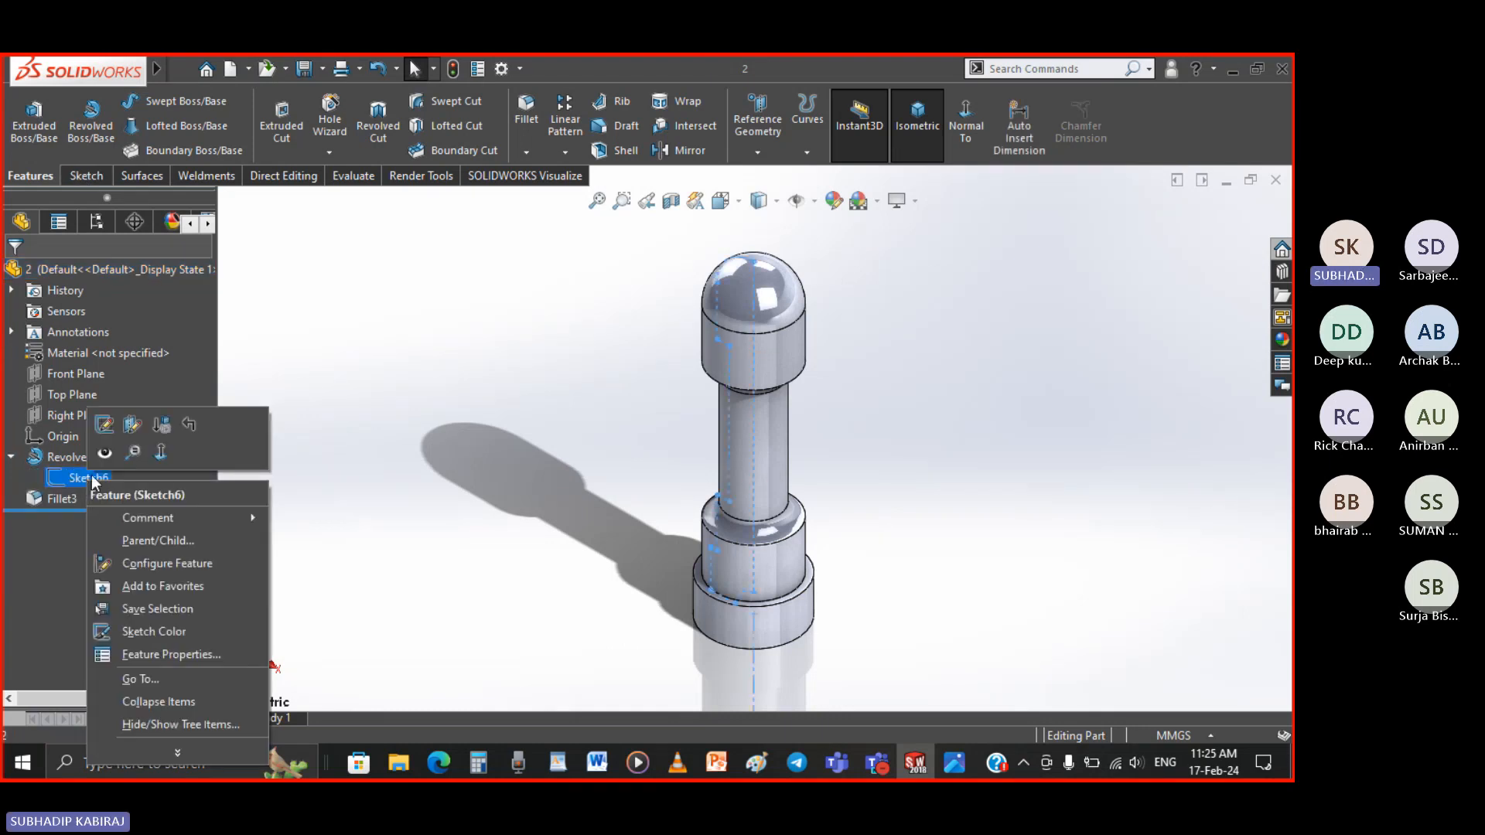
pyautogui.click(105, 425)
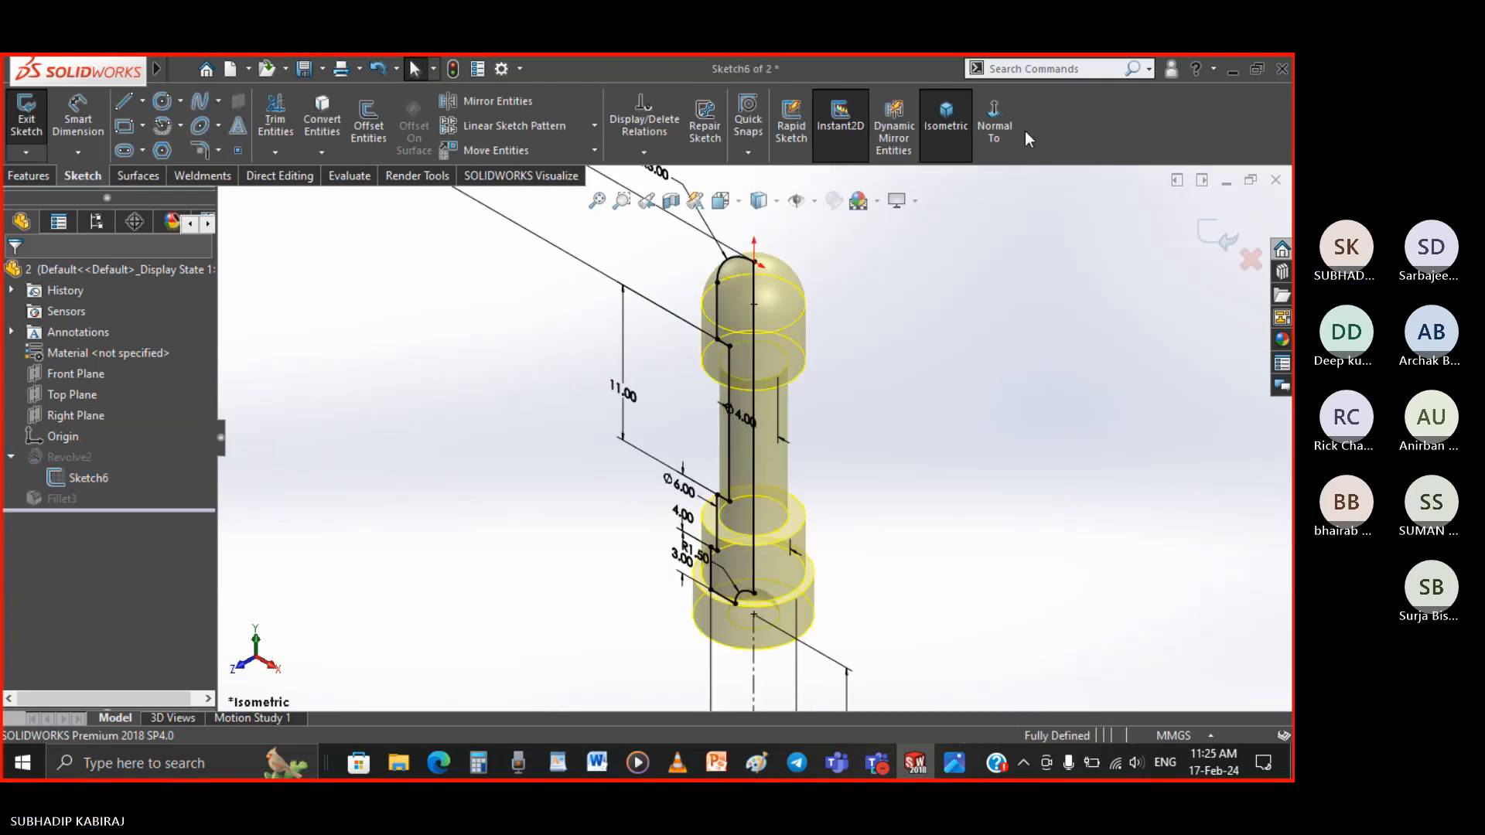
pyautogui.click(993, 130)
pyautogui.scroll(-5, 797, 464)
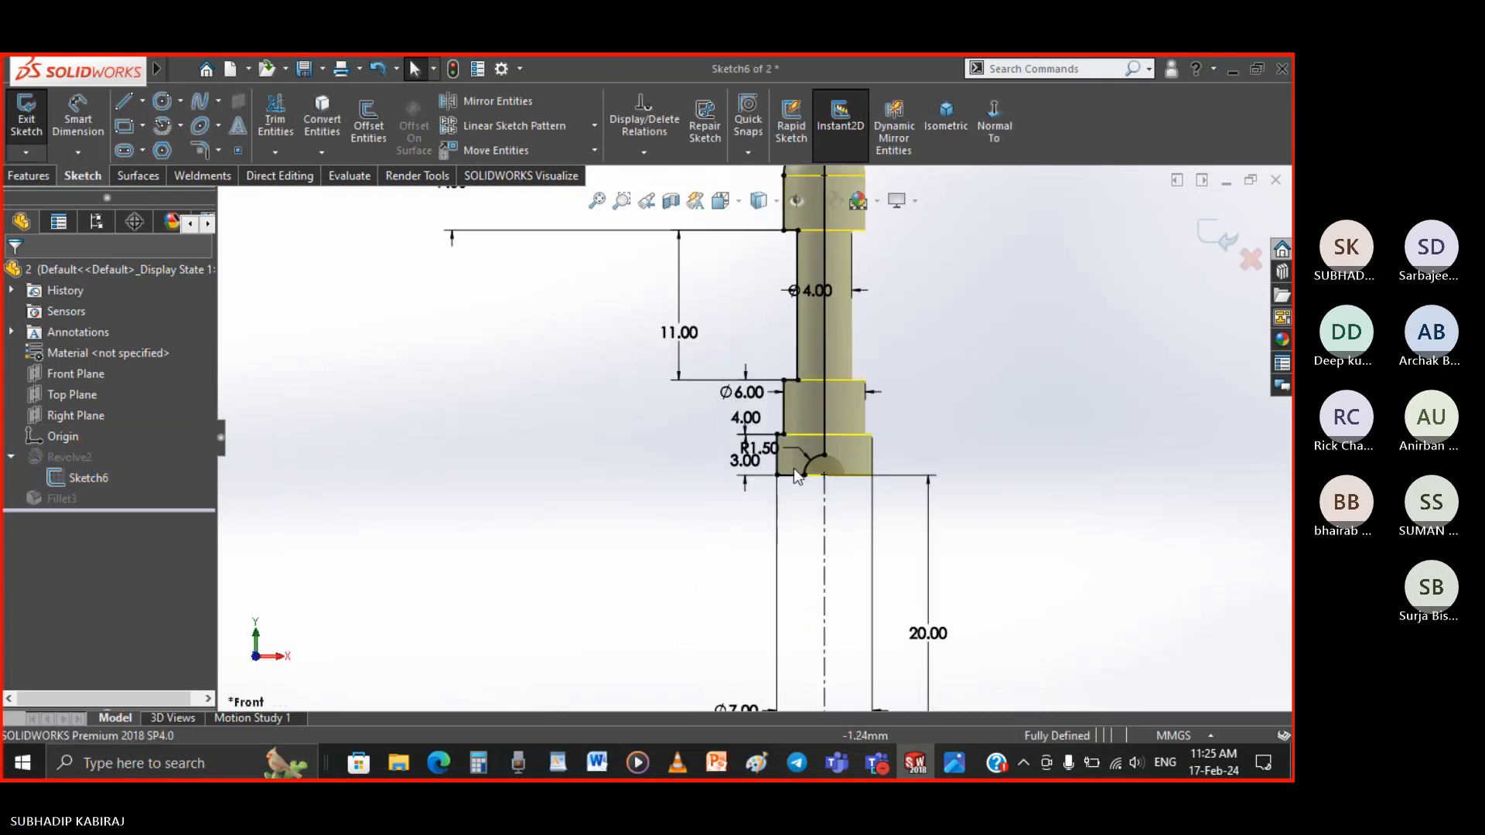
pyautogui.scroll(-5, 820, 457)
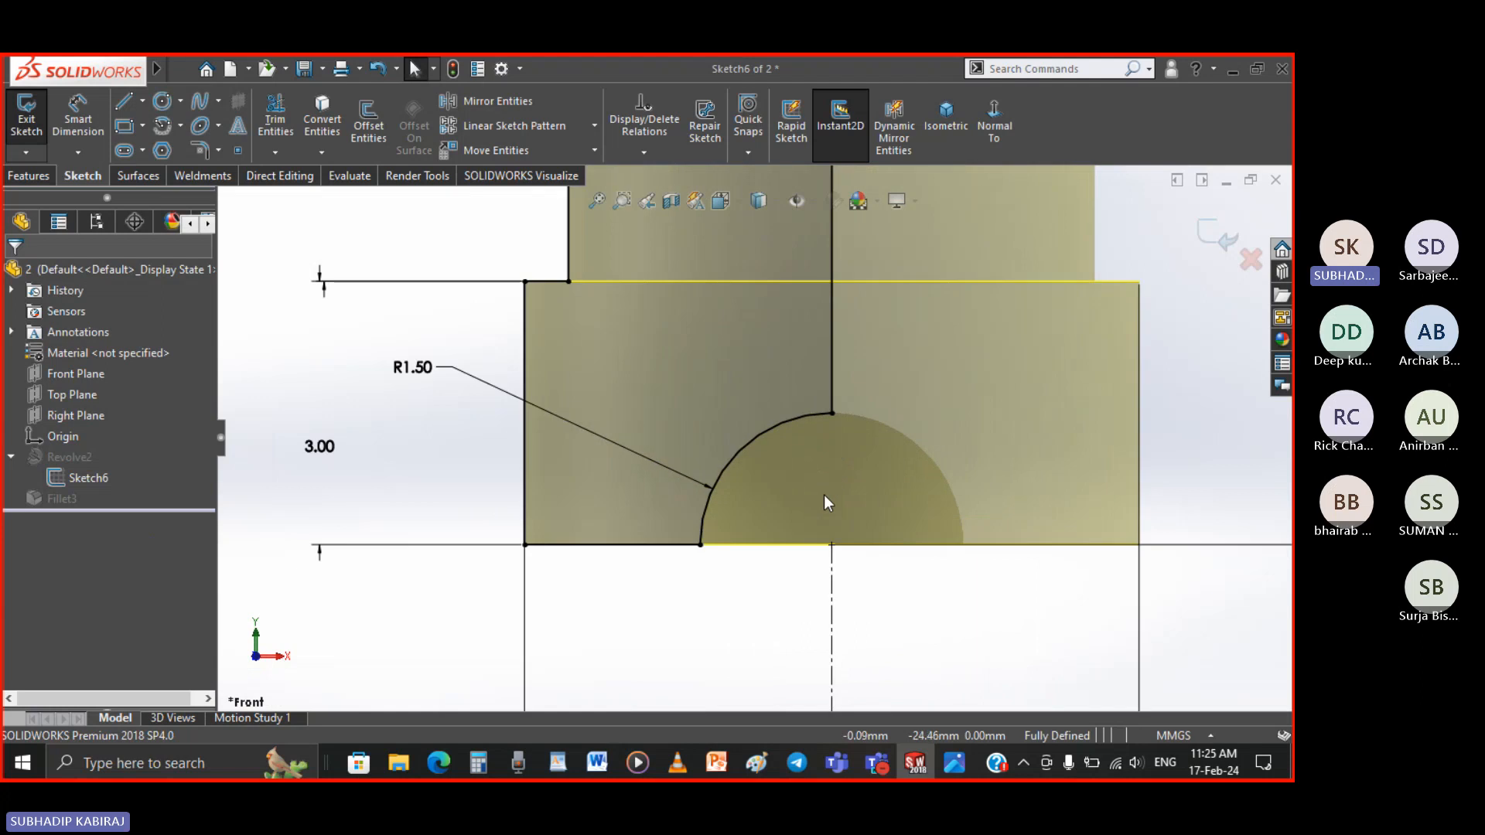
# Extend the profile's bottom line and its vertical axis line until they meet below the recess arc
pyautogui.click(276, 154)
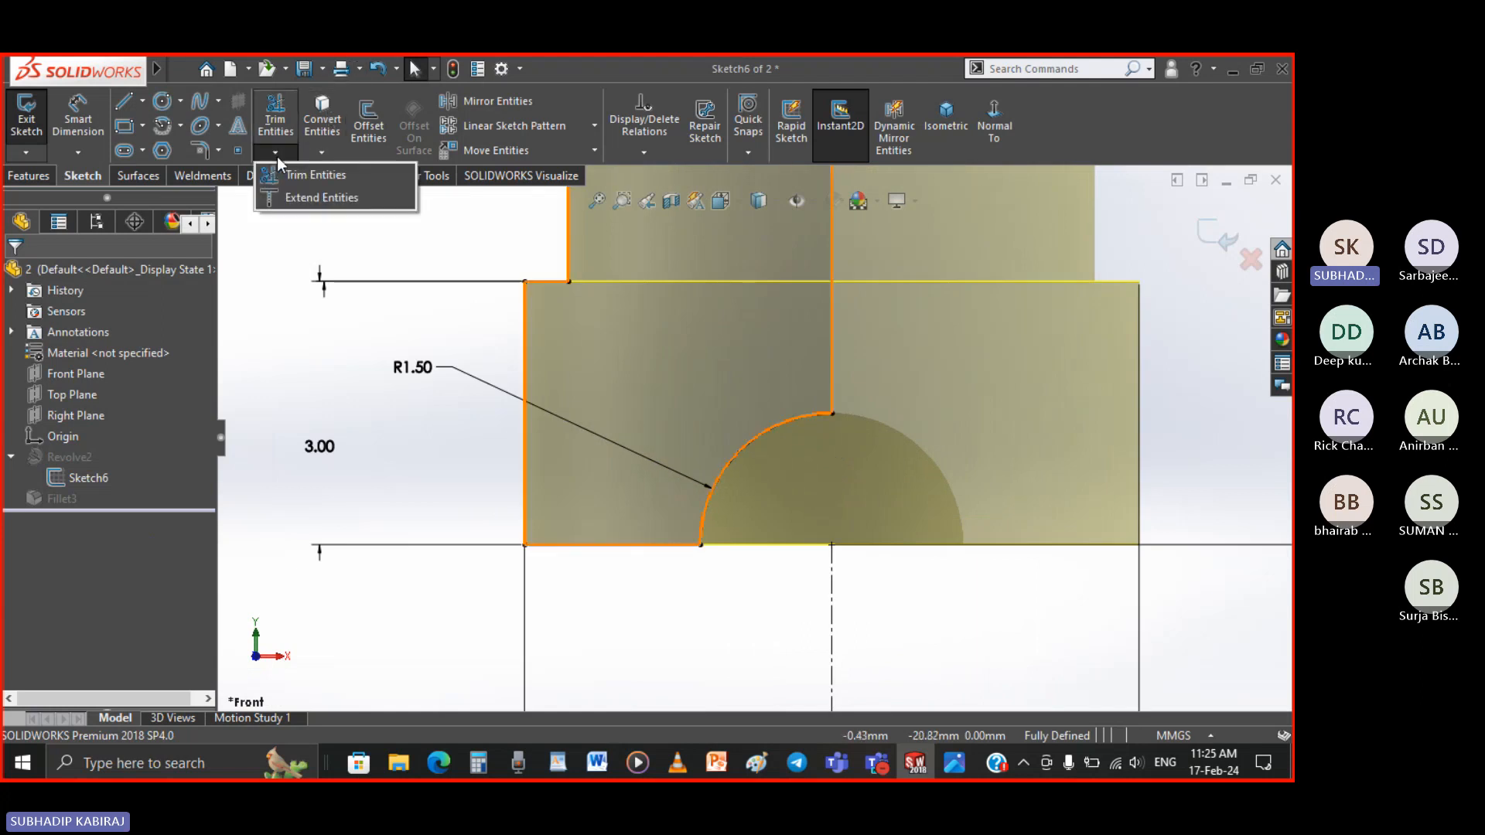
pyautogui.click(302, 198)
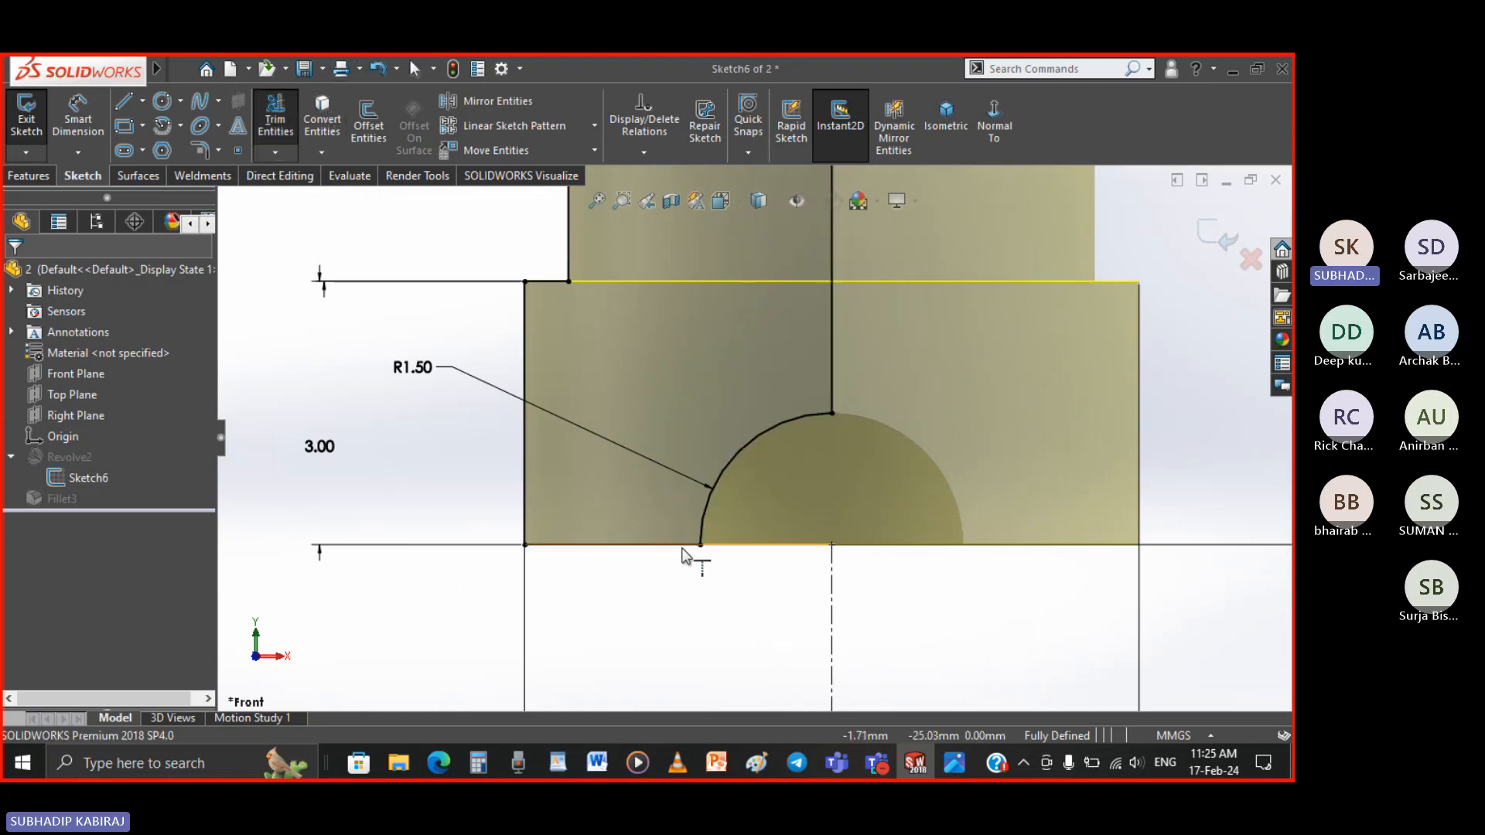
pyautogui.click(833, 391)
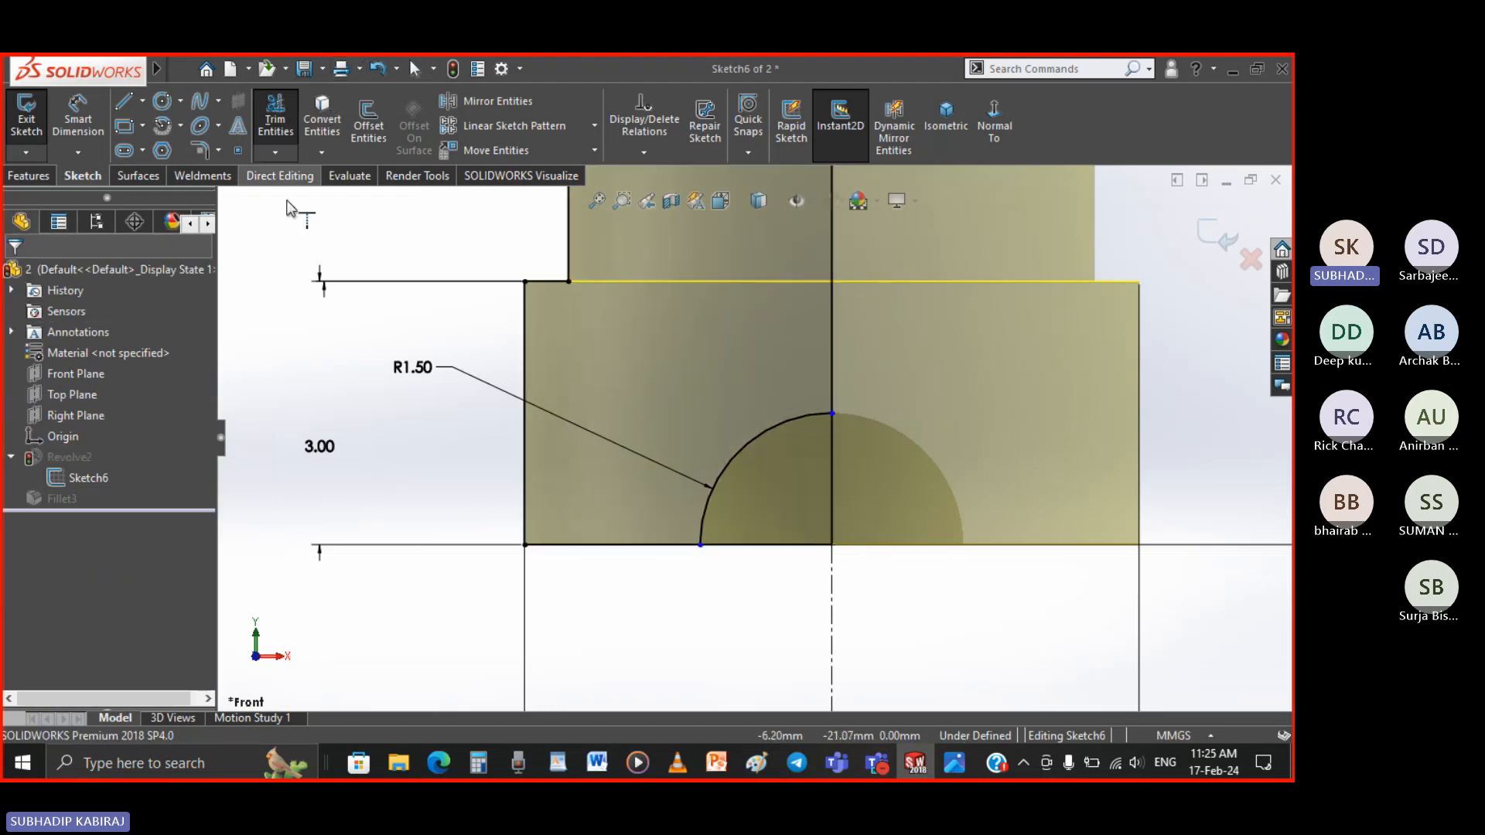
# Trim away the R1.50 recess arc from the profile and exit the sketch
pyautogui.click(275, 116)
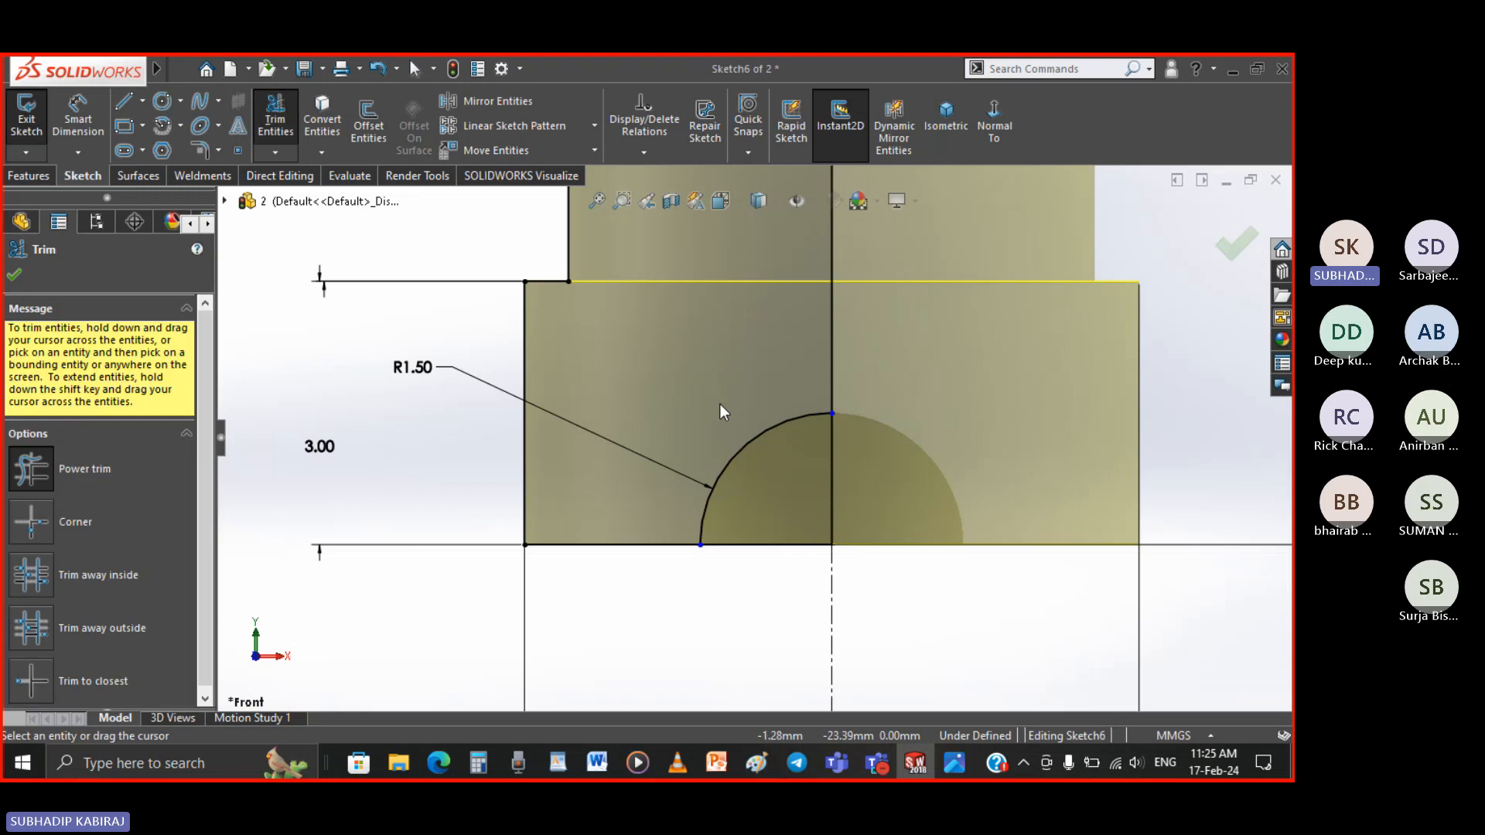
pyautogui.moveTo(719, 403); pyautogui.dragTo(754, 468)
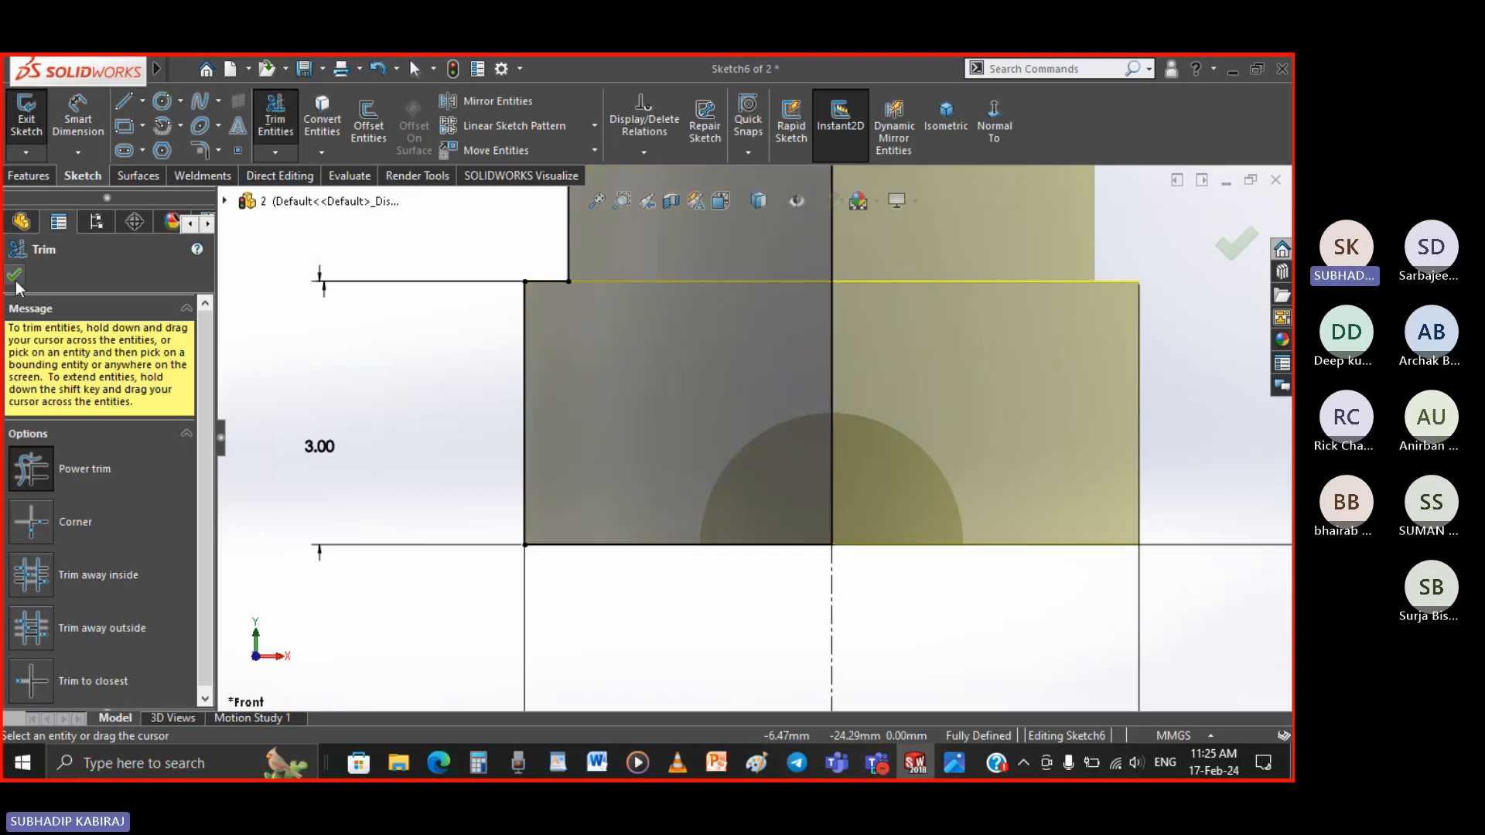
pyautogui.click(14, 277)
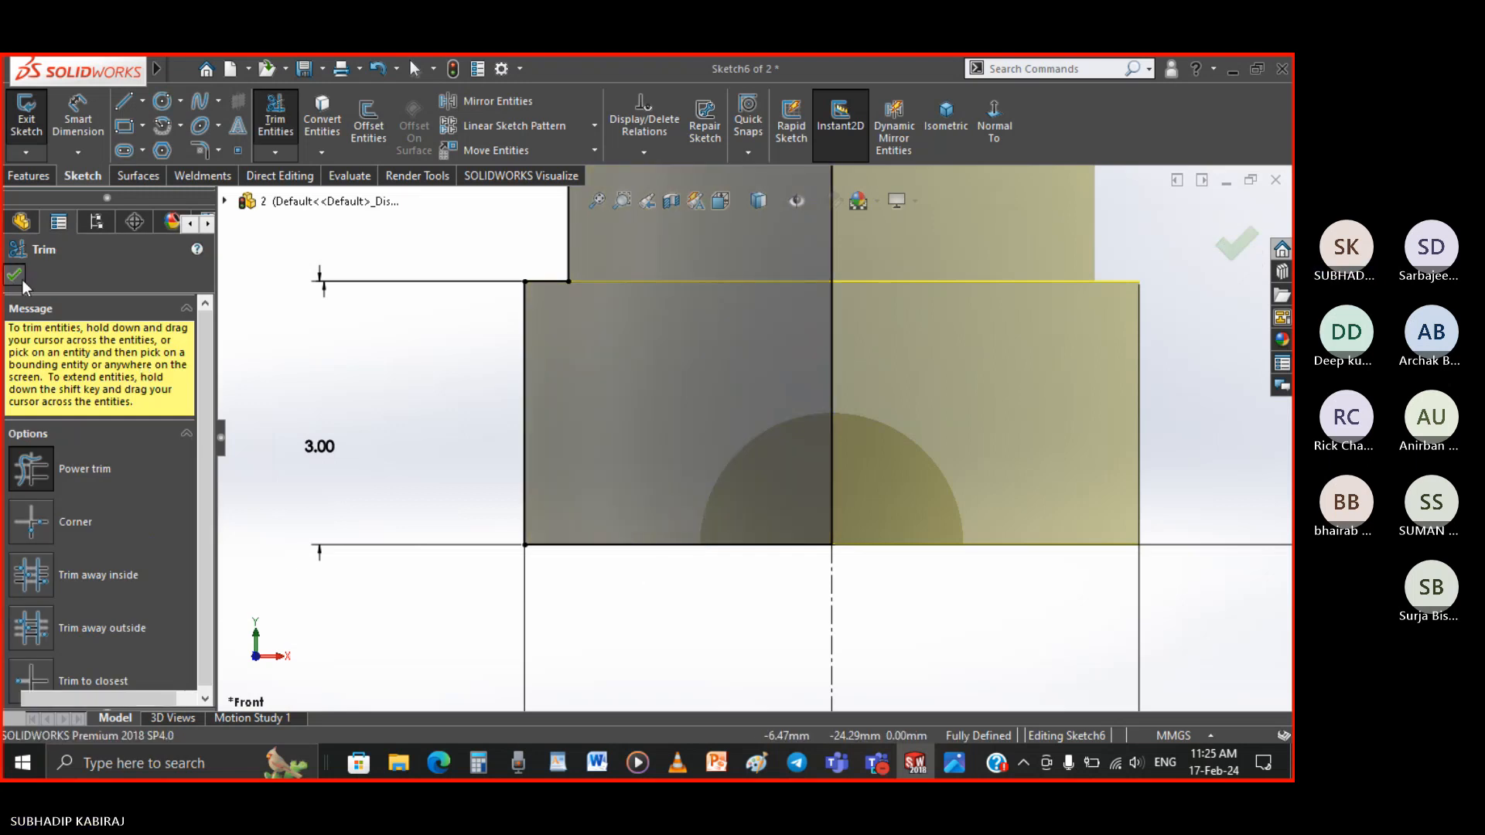
pyautogui.click(1215, 241)
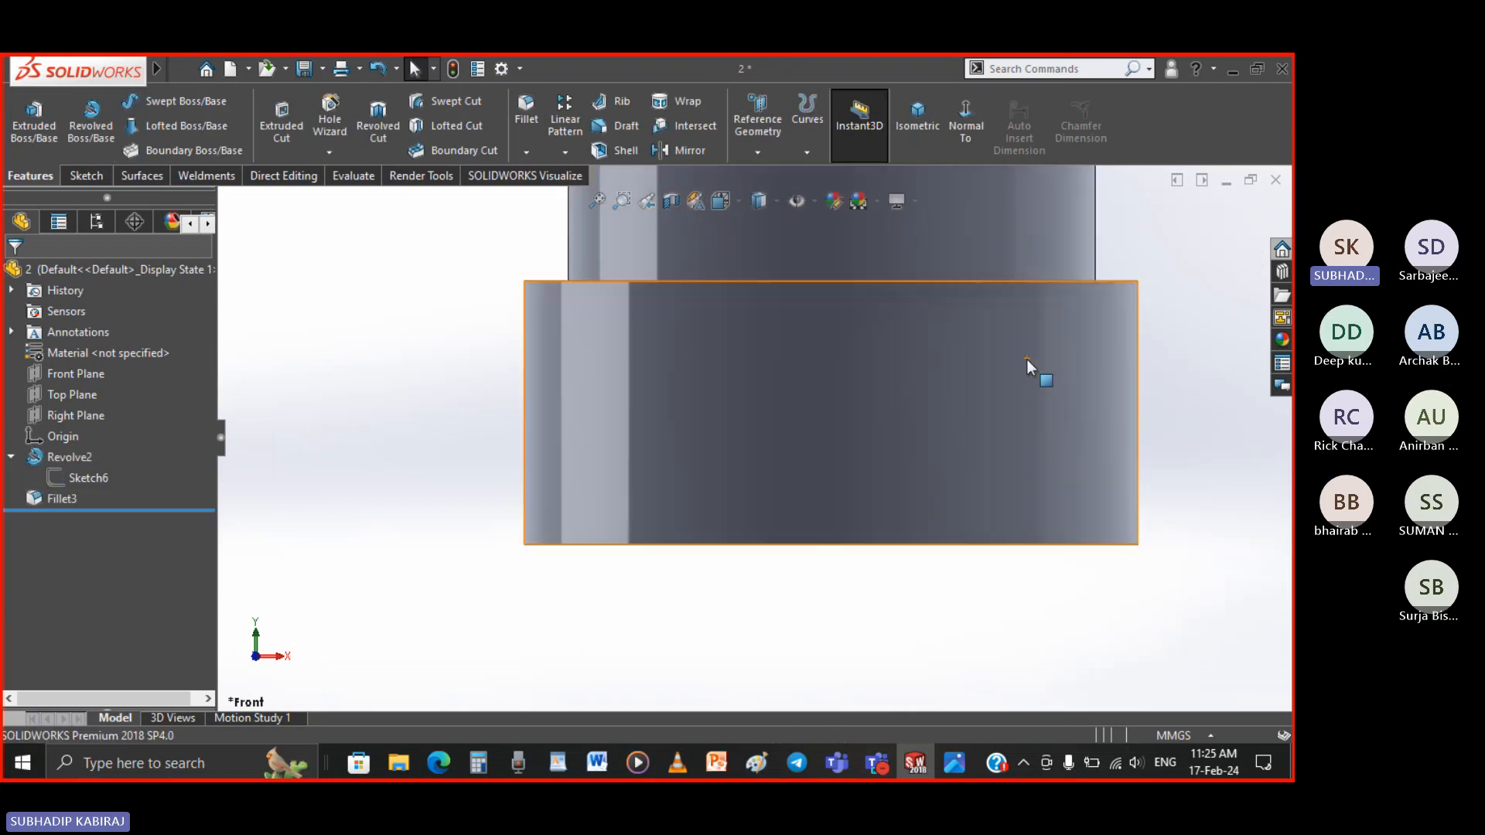
# Start a new sketch on the pin's flat bottom face and view it normal to the sketch plane
pyautogui.click(919, 120)
pyautogui.moveTo(839, 607); pyautogui.dragTo(756, 727, button='middle')
pyautogui.click(755, 582)
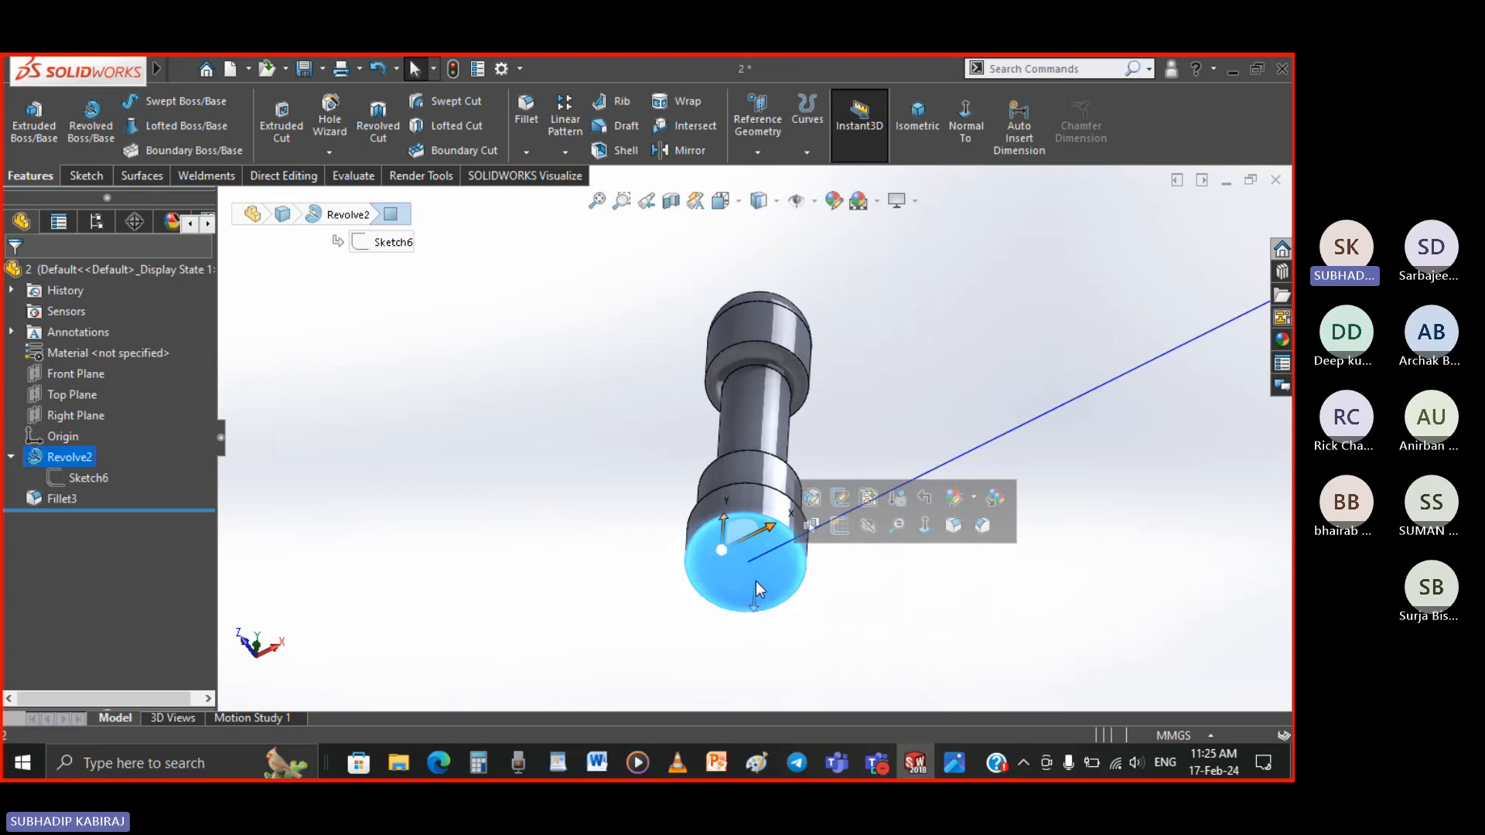
pyautogui.click(834, 527)
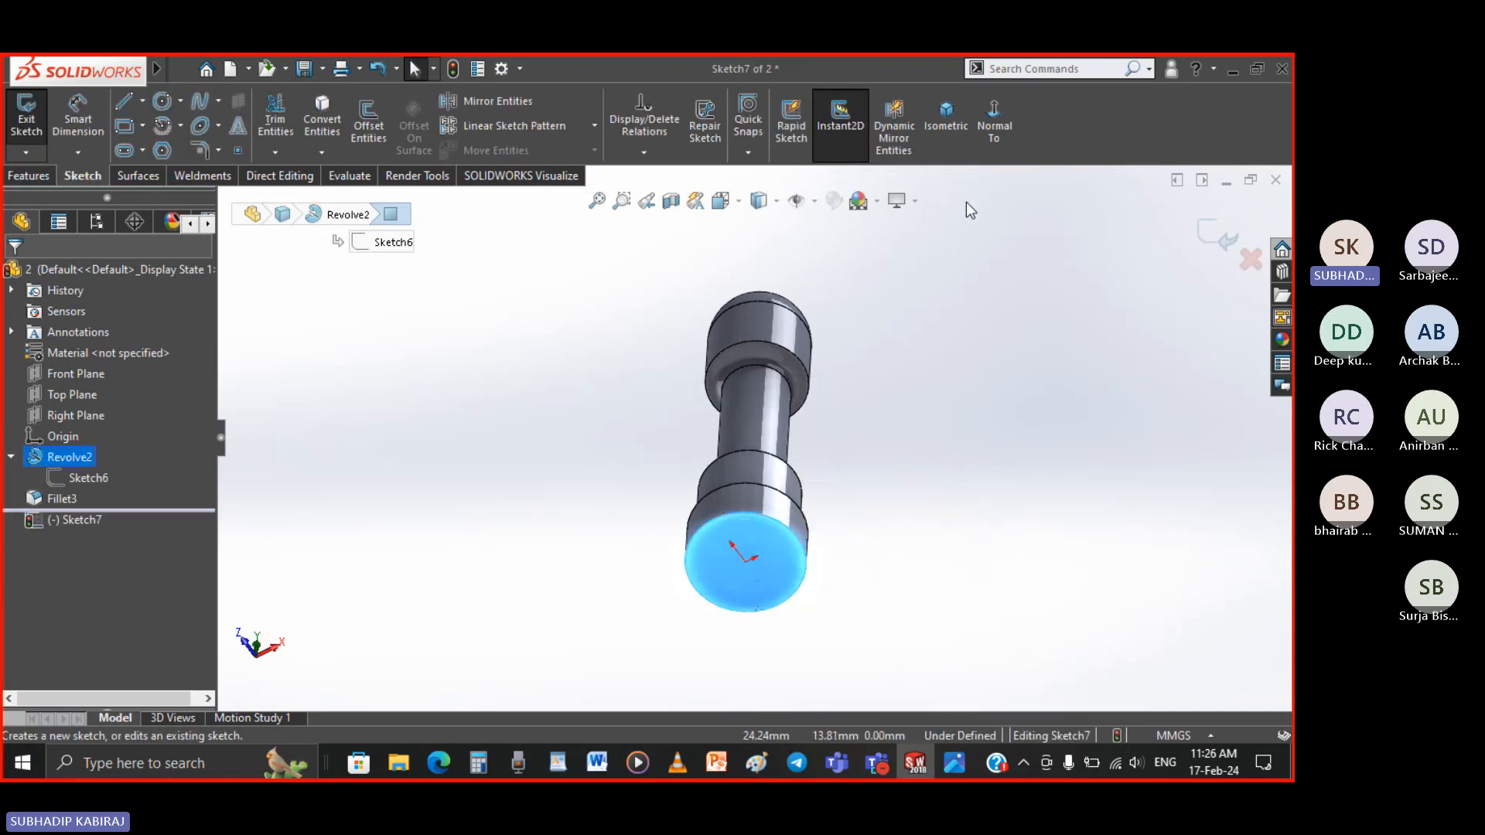
pyautogui.click(999, 128)
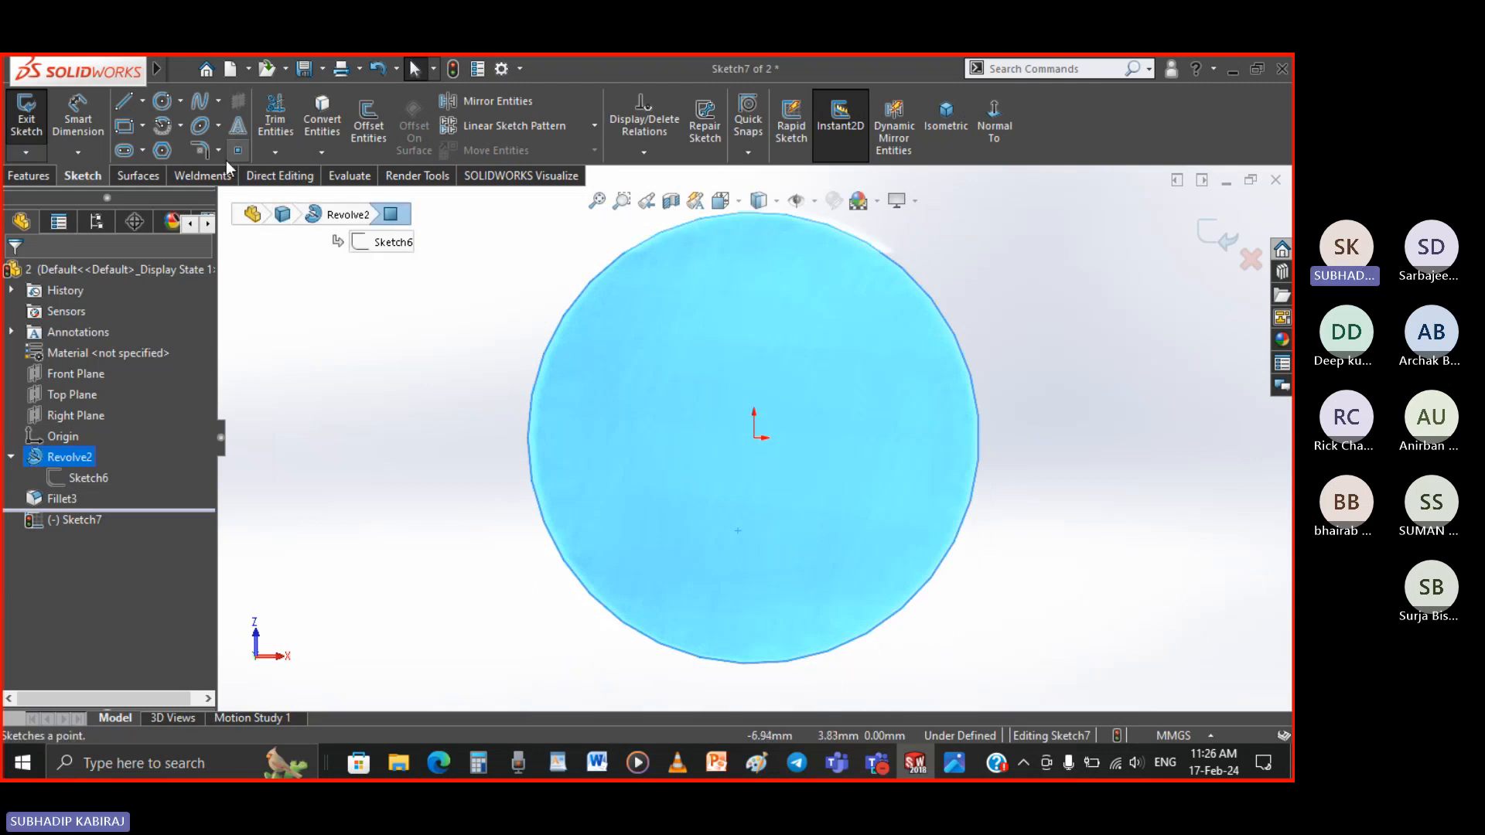
# Sketch a quarter-circle centerpoint arc of about 1.35 mm radius, centred on the origin of the pin's bottom face
pyautogui.click(180, 127)
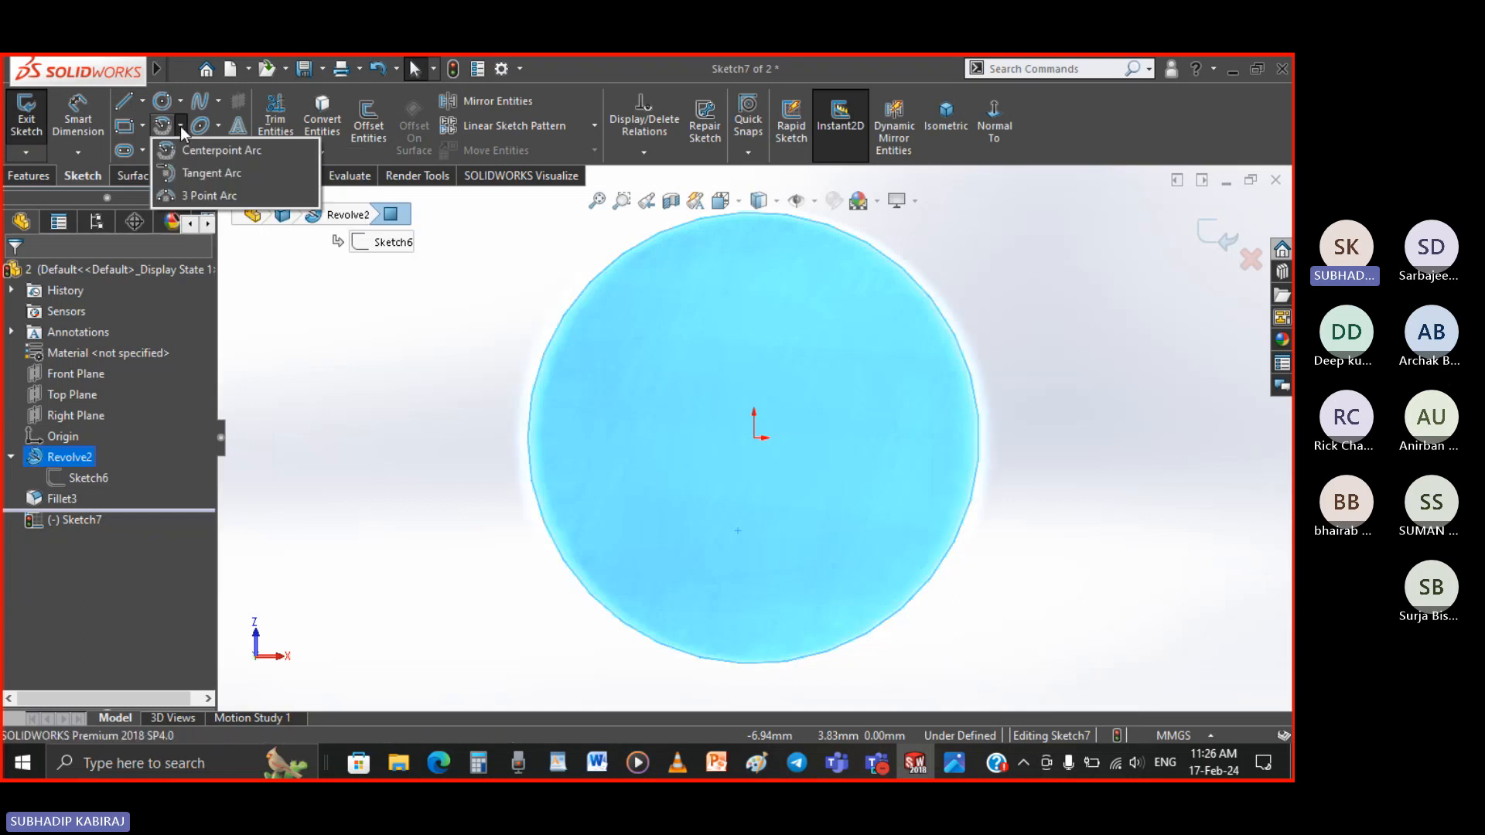
pyautogui.click(754, 438)
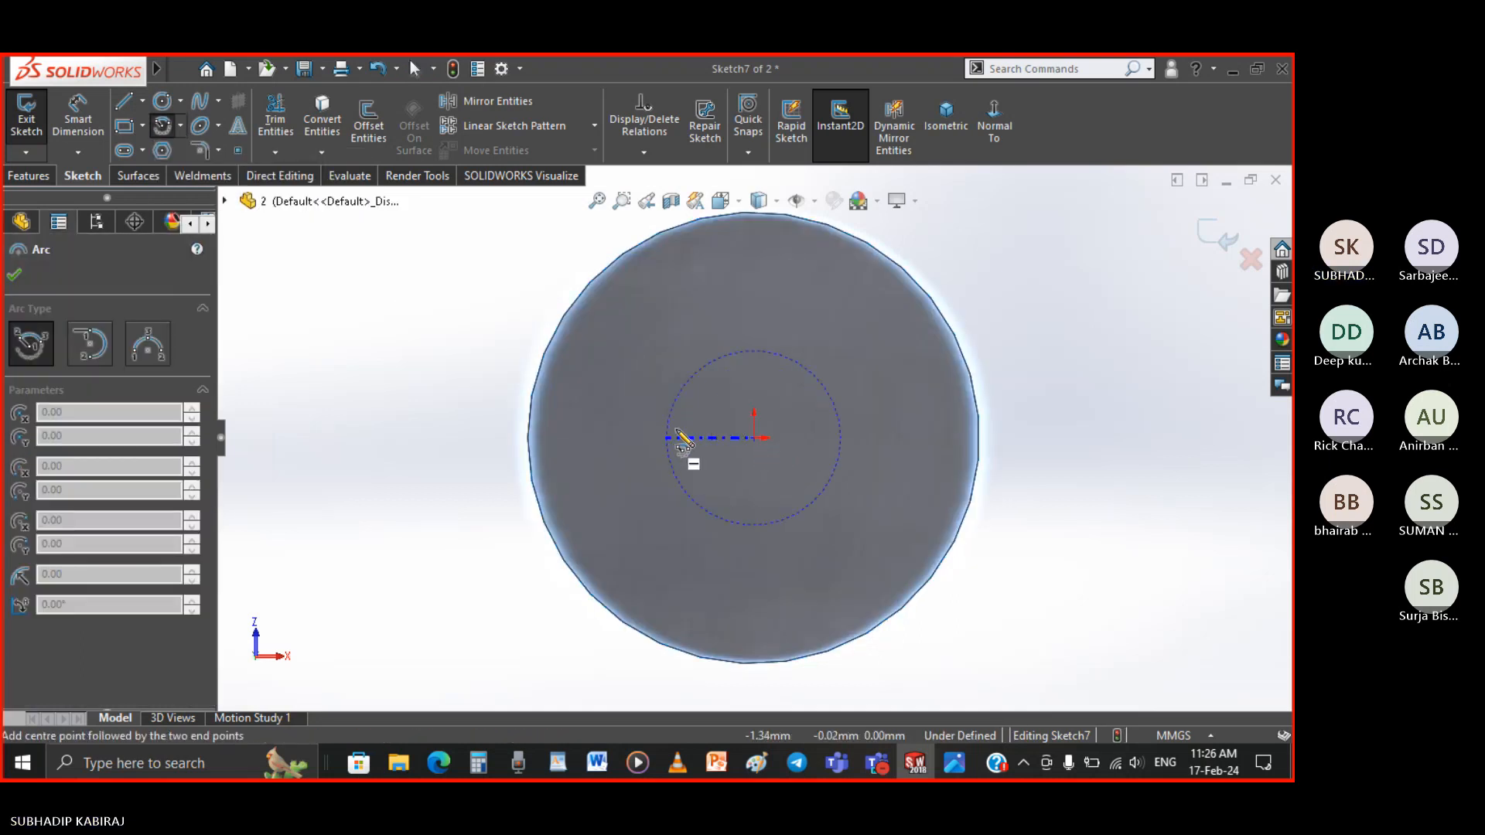
pyautogui.click(667, 437)
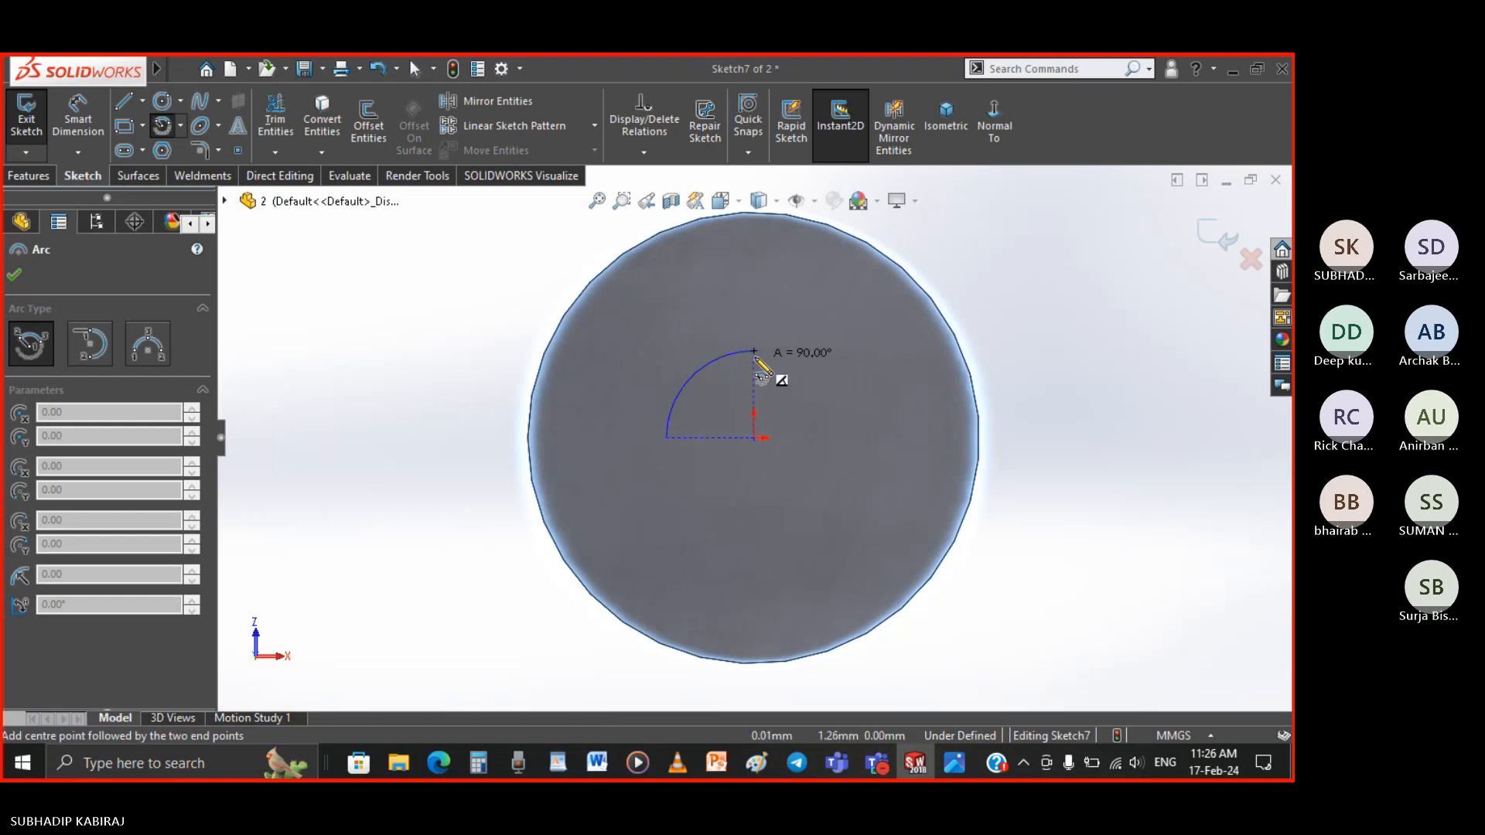
pyautogui.click(756, 353)
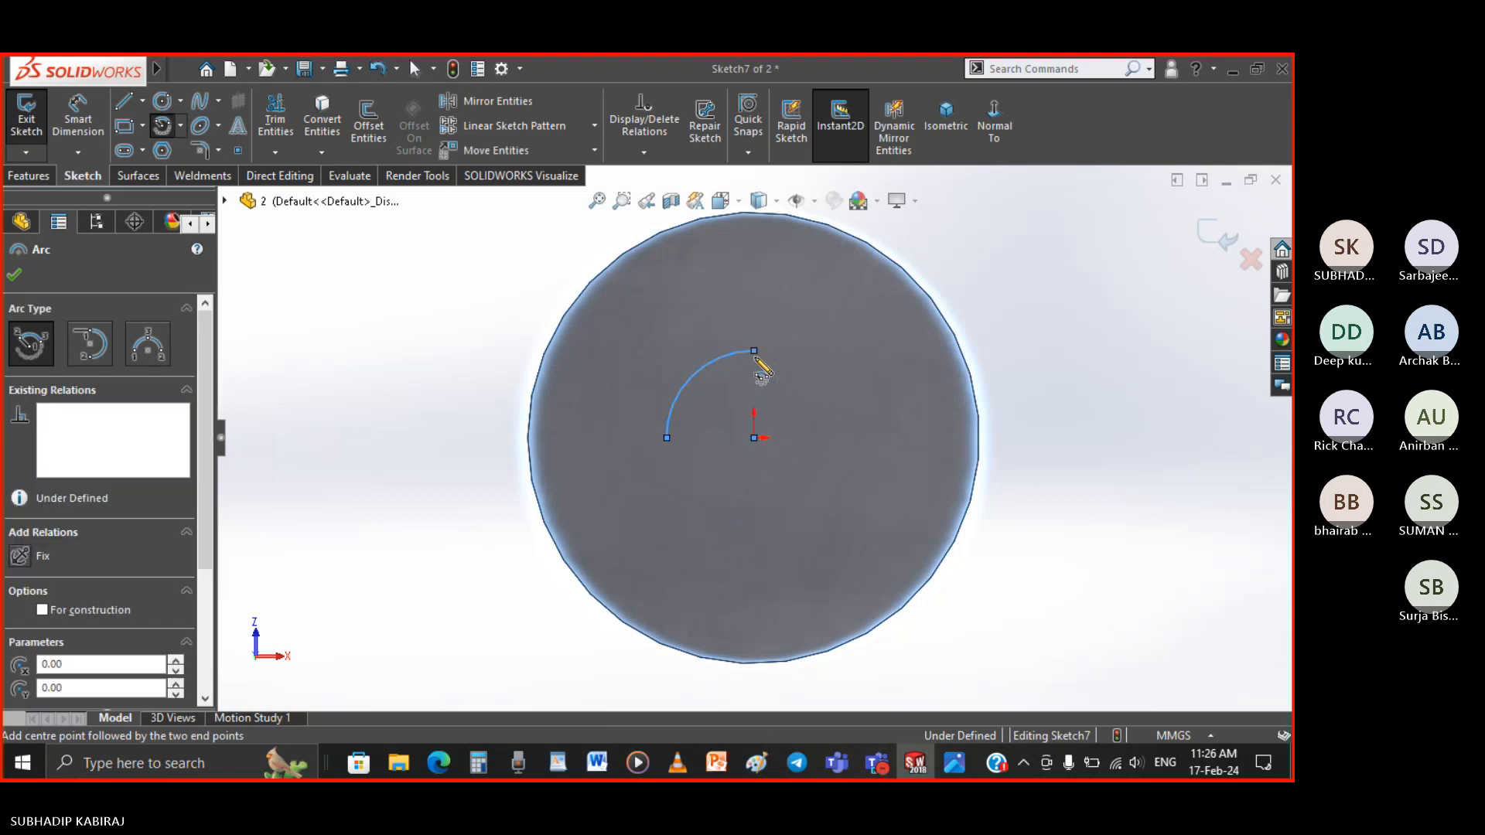
# Close the quarter circle with a horizontal and a vertical line joining the arc's endpoints through the origin
pyautogui.click(124, 101)
pyautogui.click(668, 438)
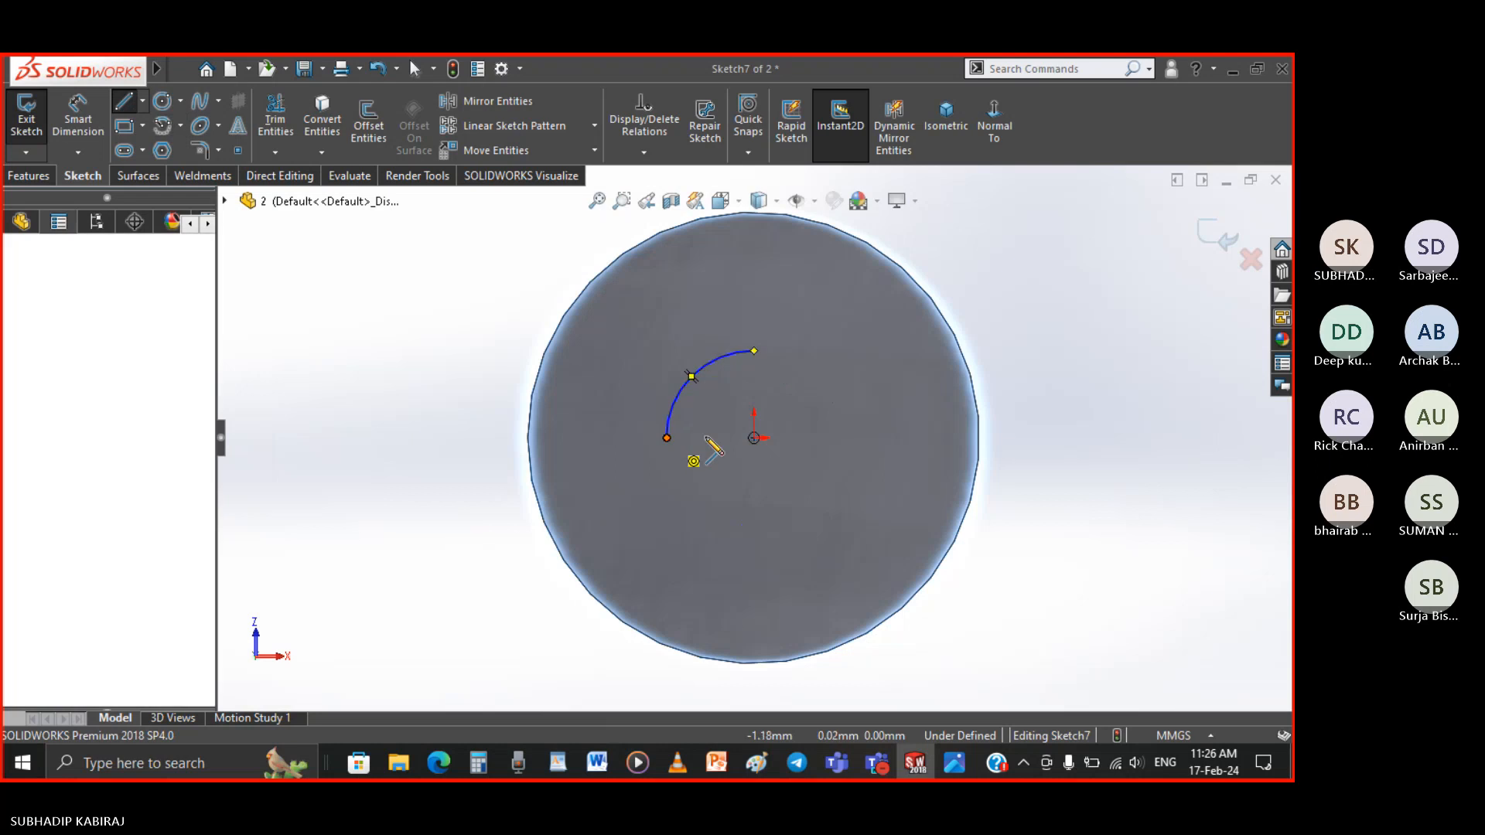
pyautogui.click(754, 438)
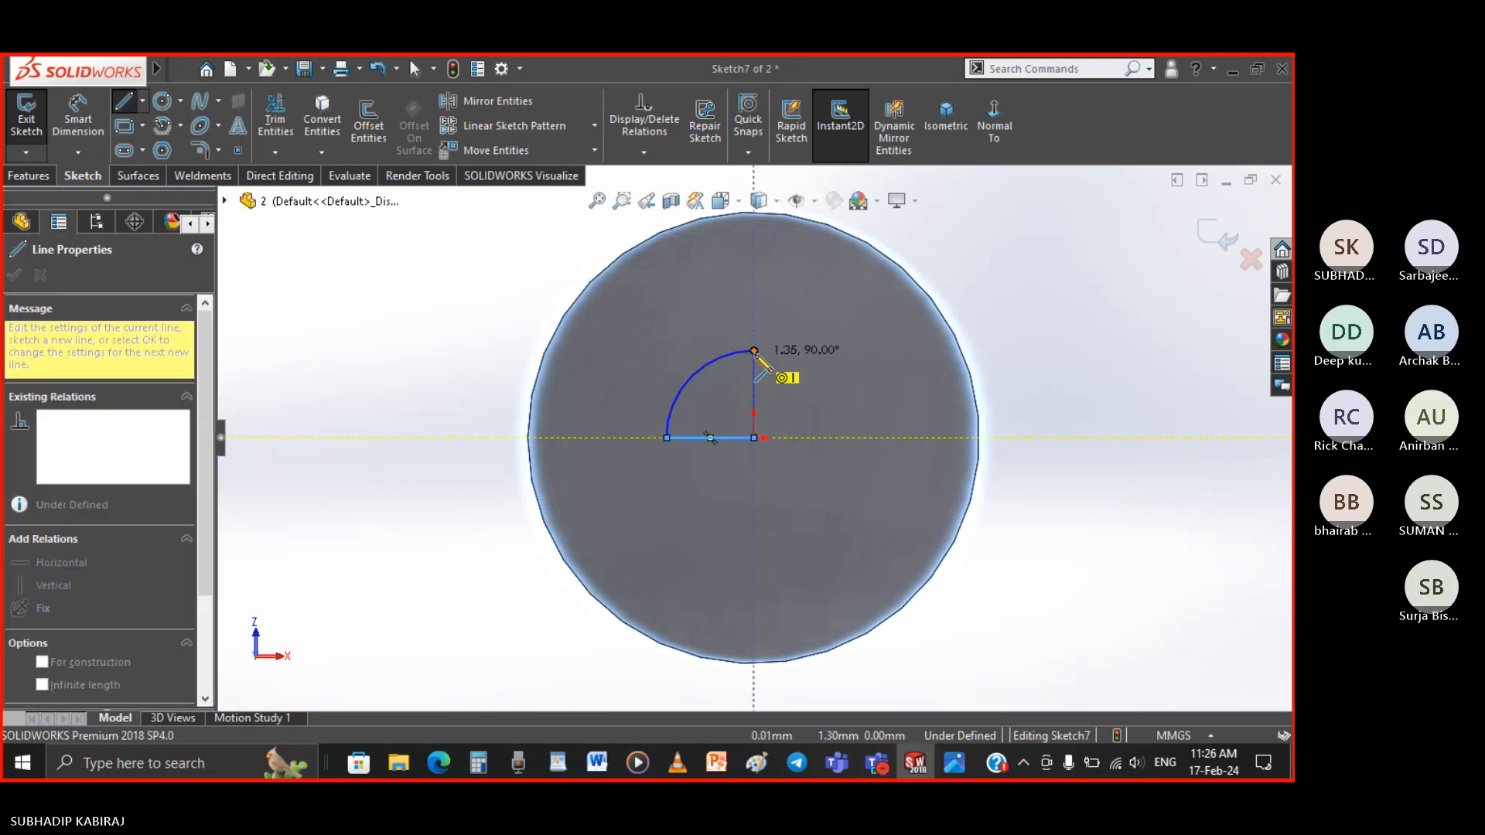
pyautogui.click(754, 352)
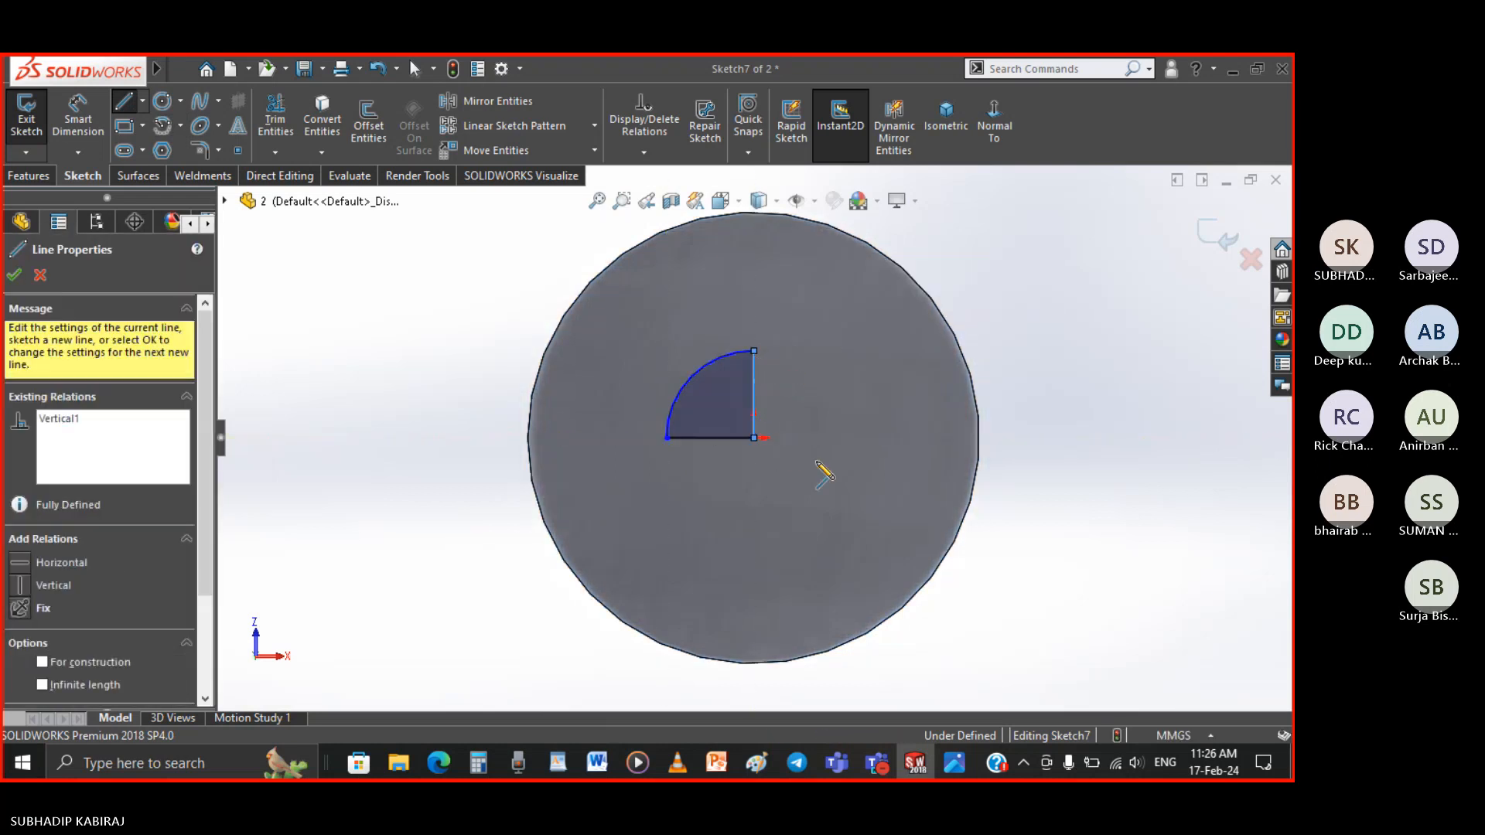
pyautogui.press('Escape')
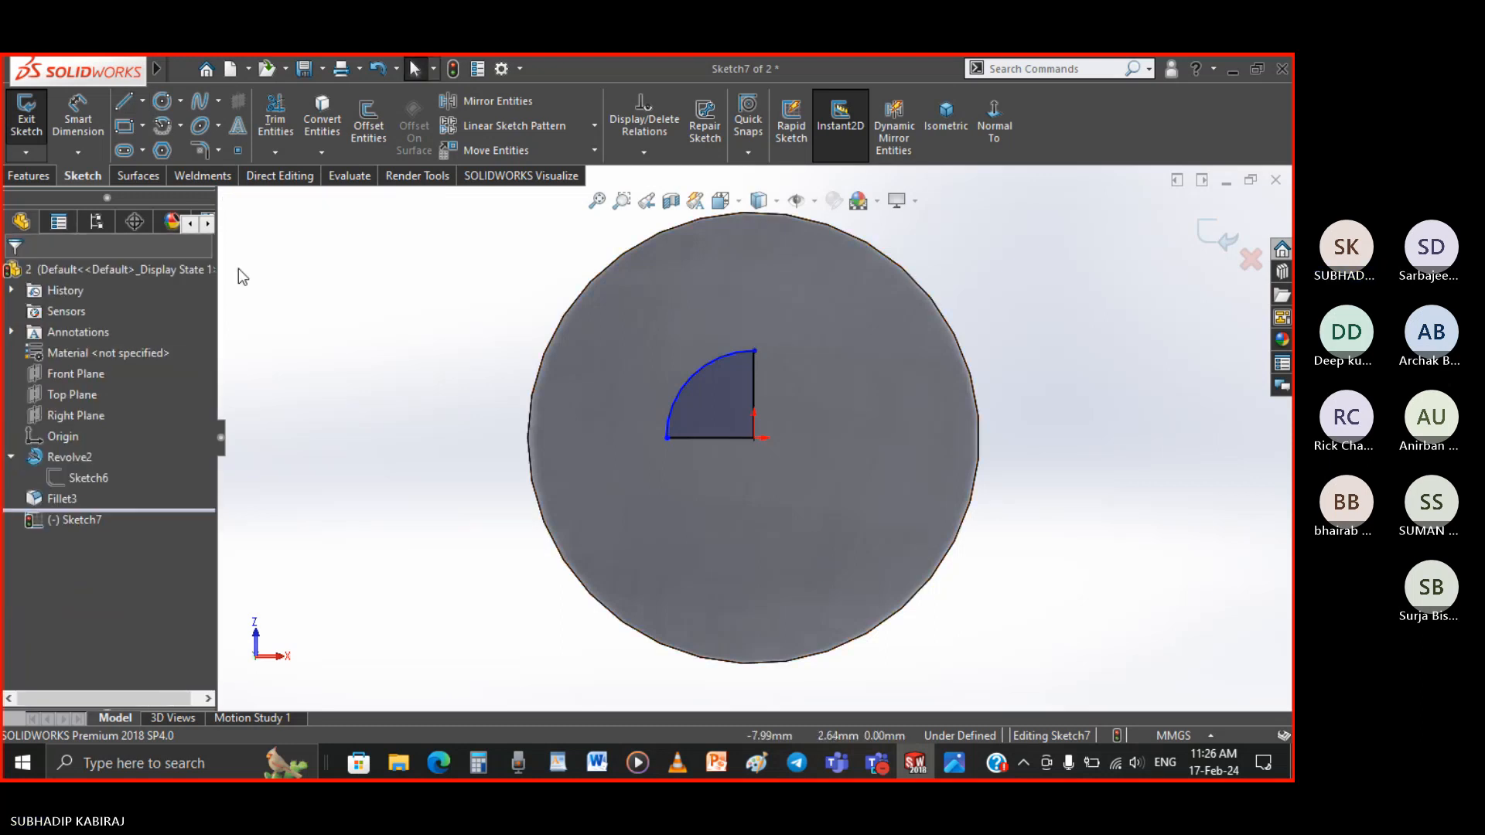
# Dimension the quarter-circle arc with a radius of 1.5 mm and exit the sketch
pyautogui.click(80, 130)
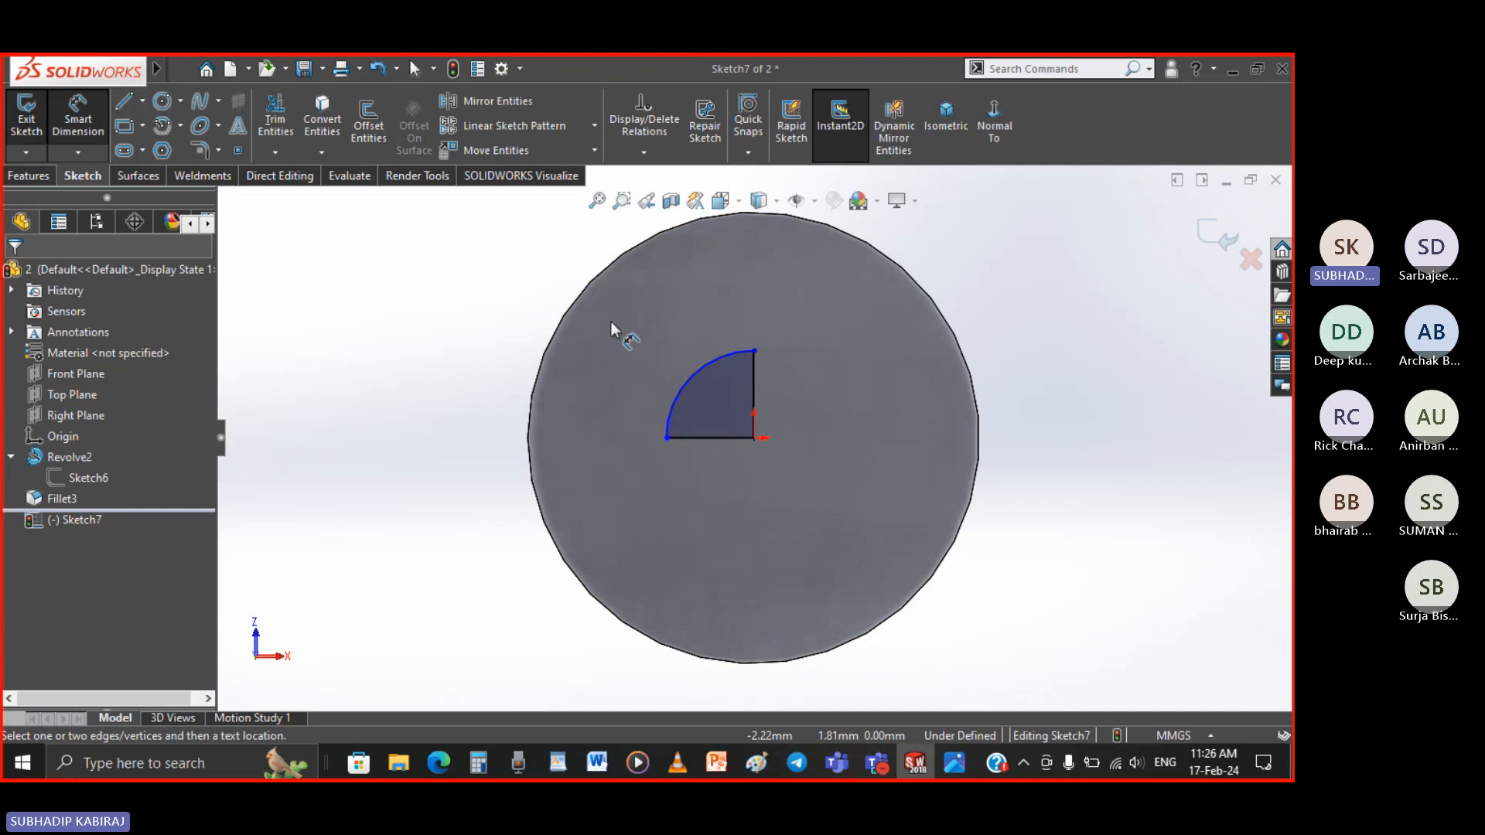
pyautogui.click(652, 335)
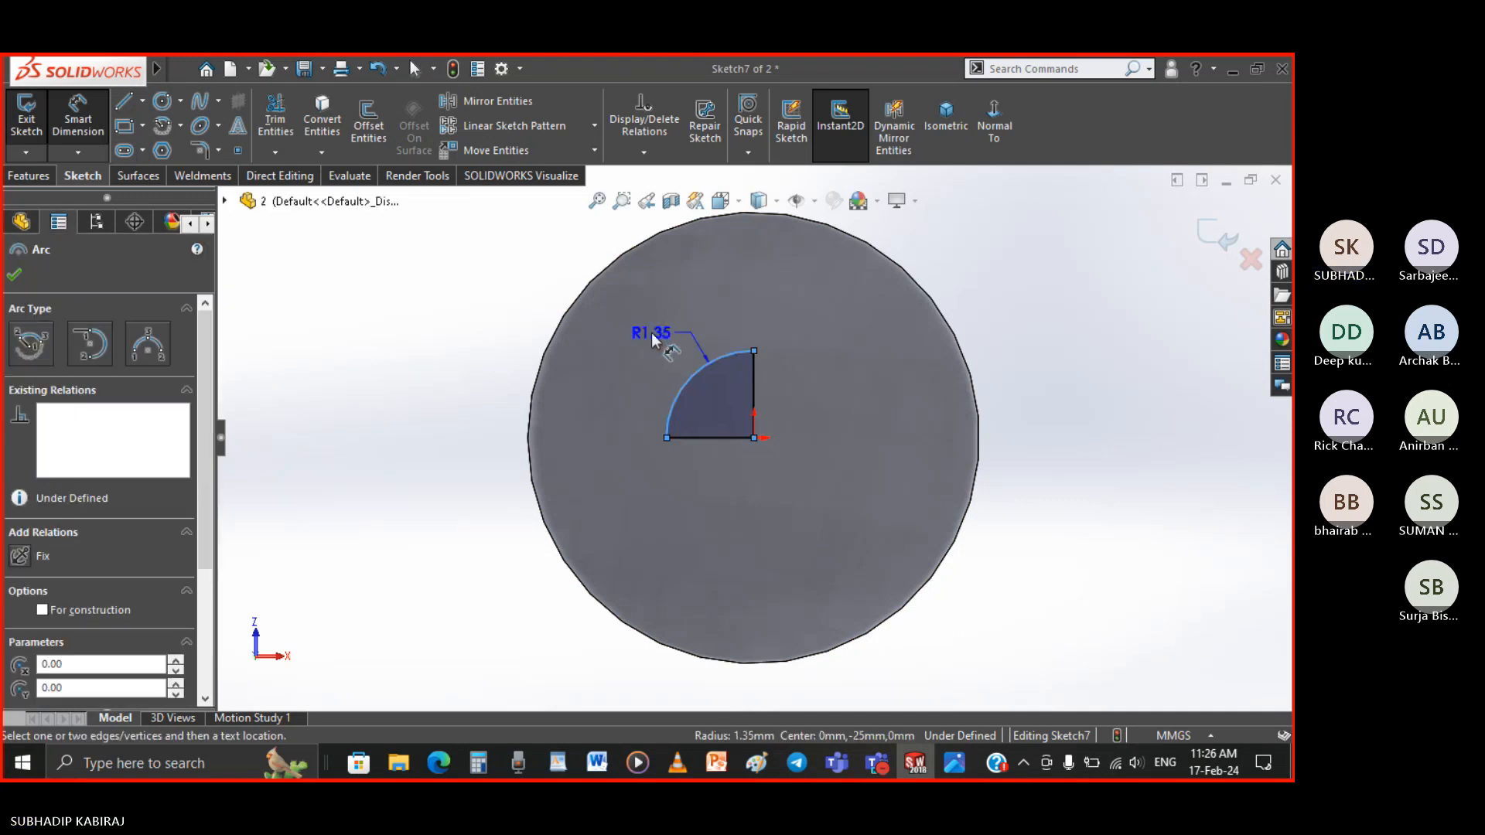
pyautogui.click(652, 335)
pyautogui.write('1.')
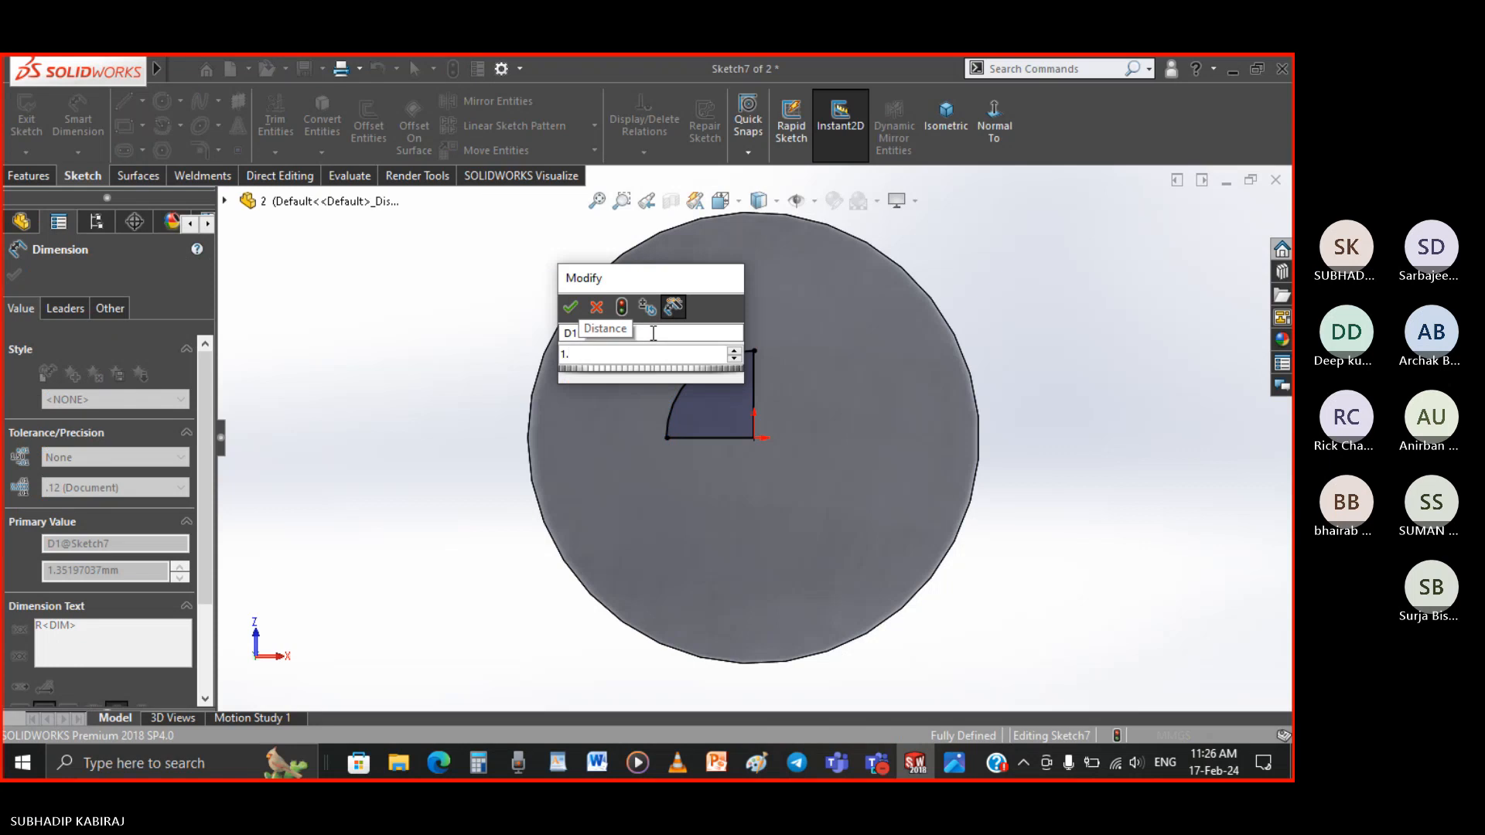
pyautogui.write('5')
pyautogui.press('Return')
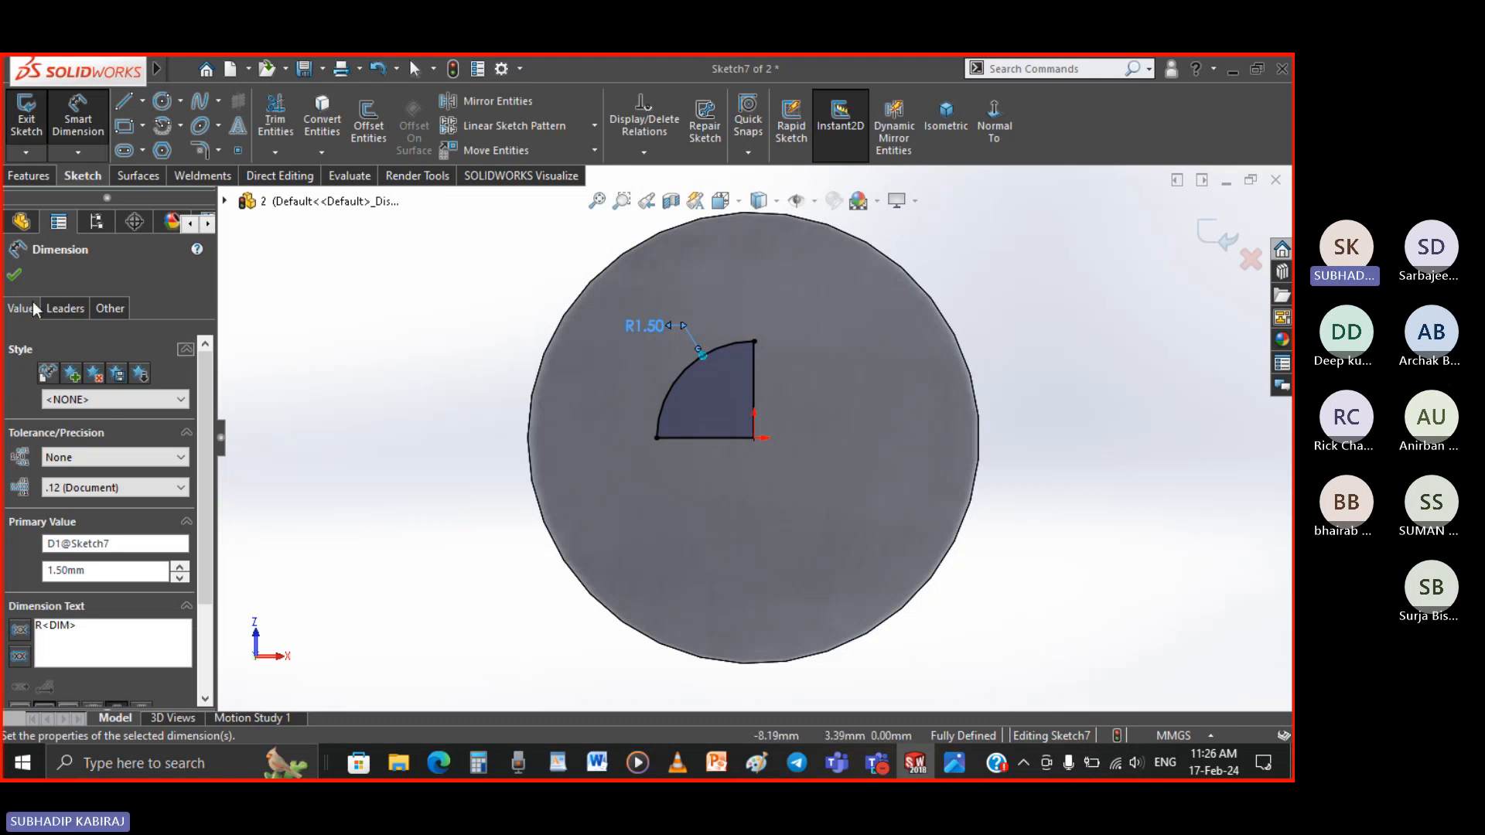
pyautogui.click(16, 275)
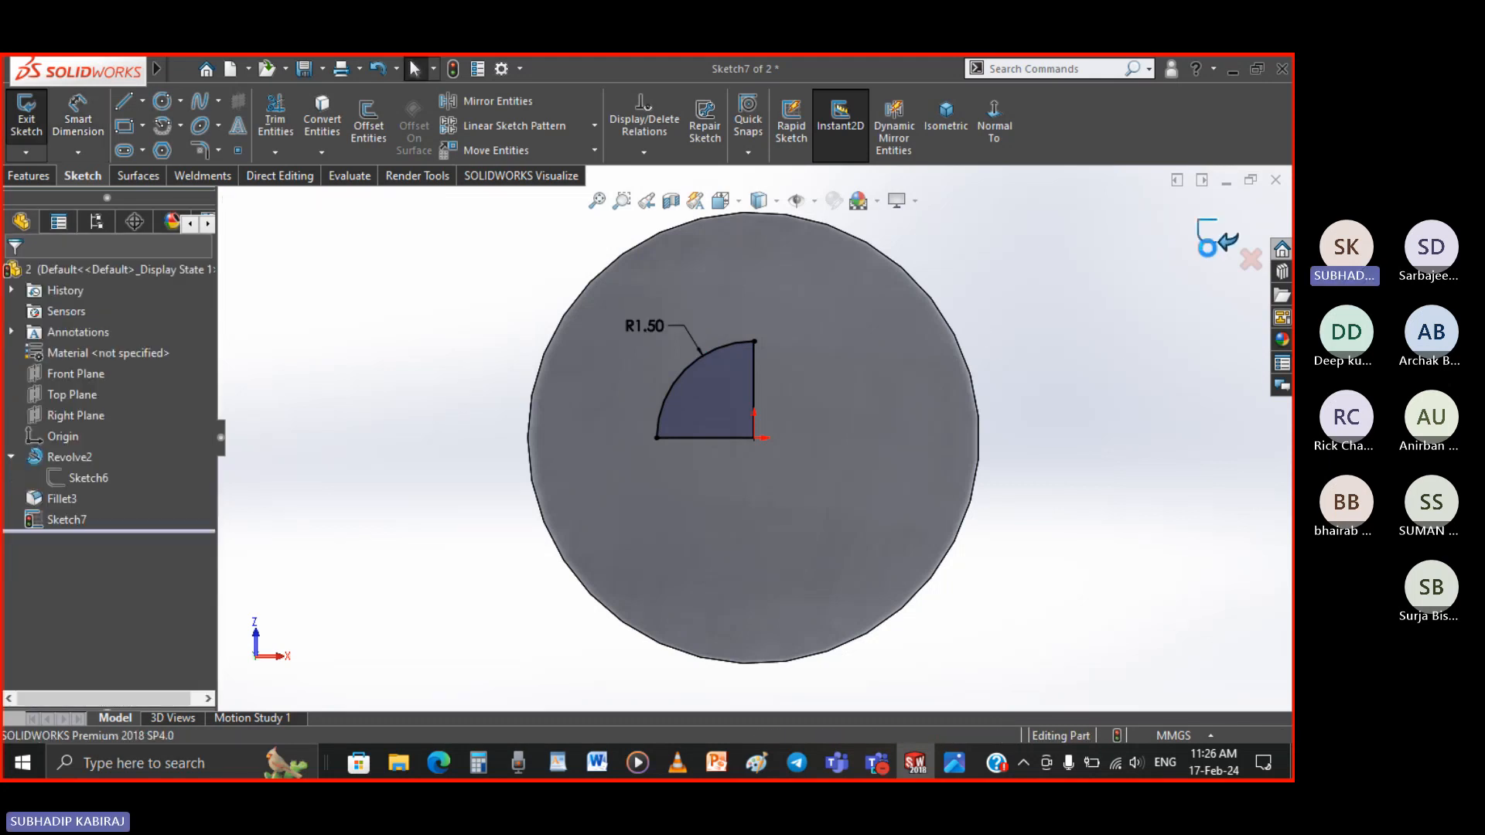
pyautogui.click(1203, 254)
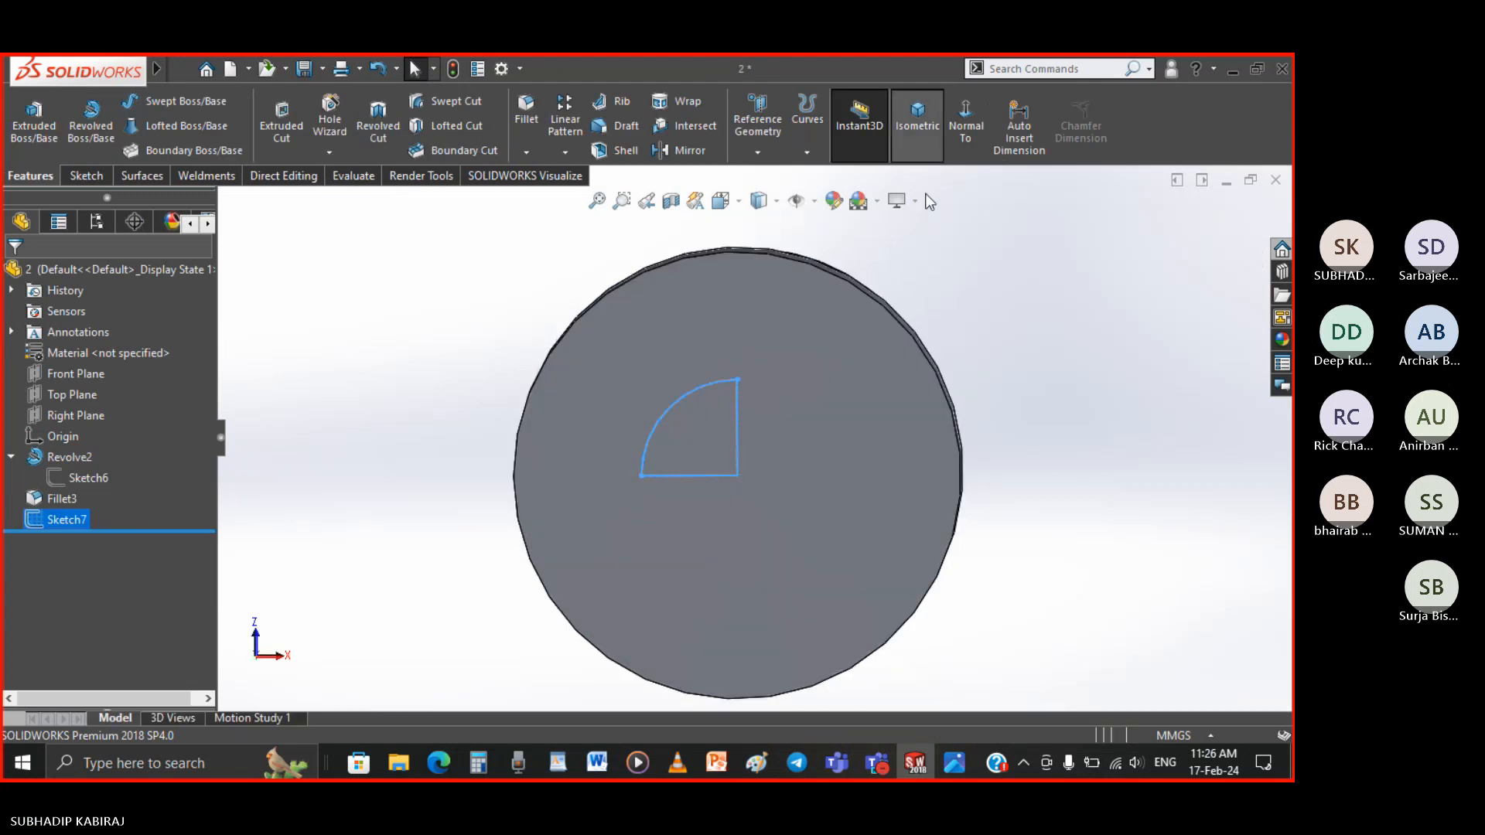
# Reopen the quarter-circle sketch on the pin's bottom face for editing
pyautogui.moveTo(835, 495)
pyautogui.mouseDown(button='middle')
pyautogui.moveTo(802, 578)
pyautogui.moveTo(839, 407)
pyautogui.mouseUp(button='middle')
pyautogui.scroll(-6, 786, 650)
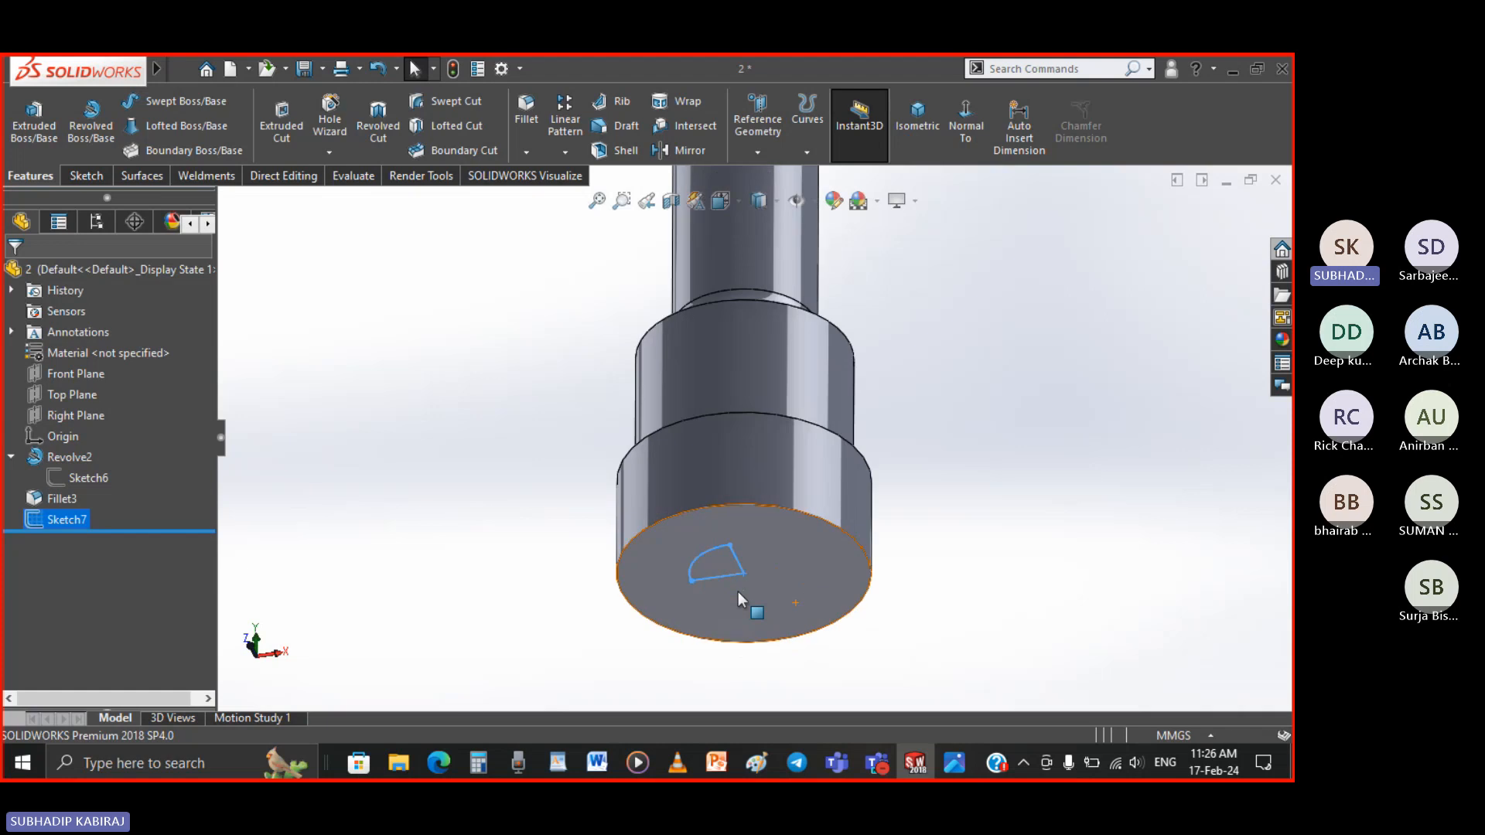
pyautogui.scroll(-2, 738, 591)
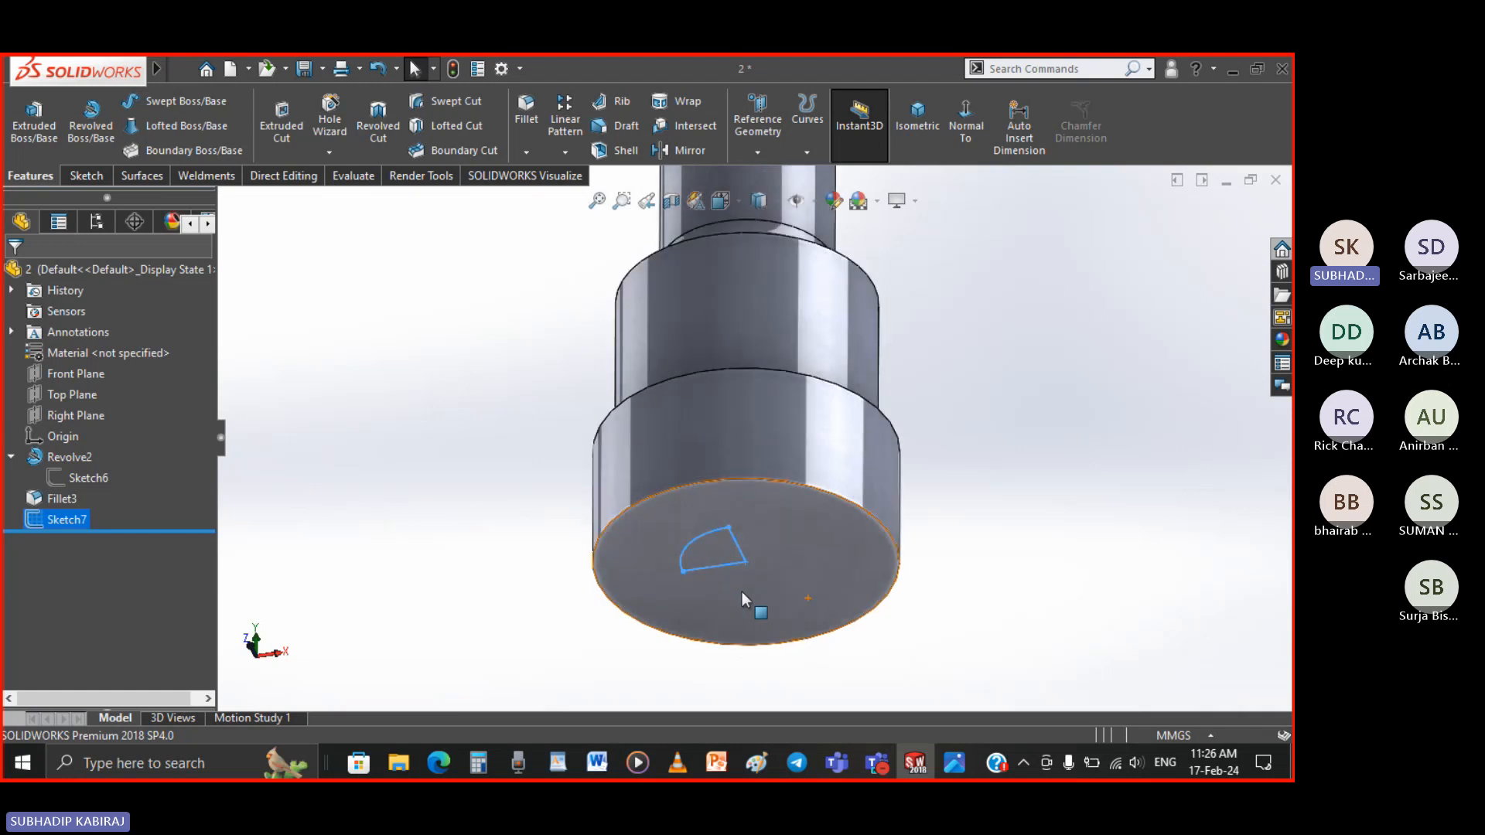
pyautogui.rightClick(85, 520)
pyautogui.click(141, 401)
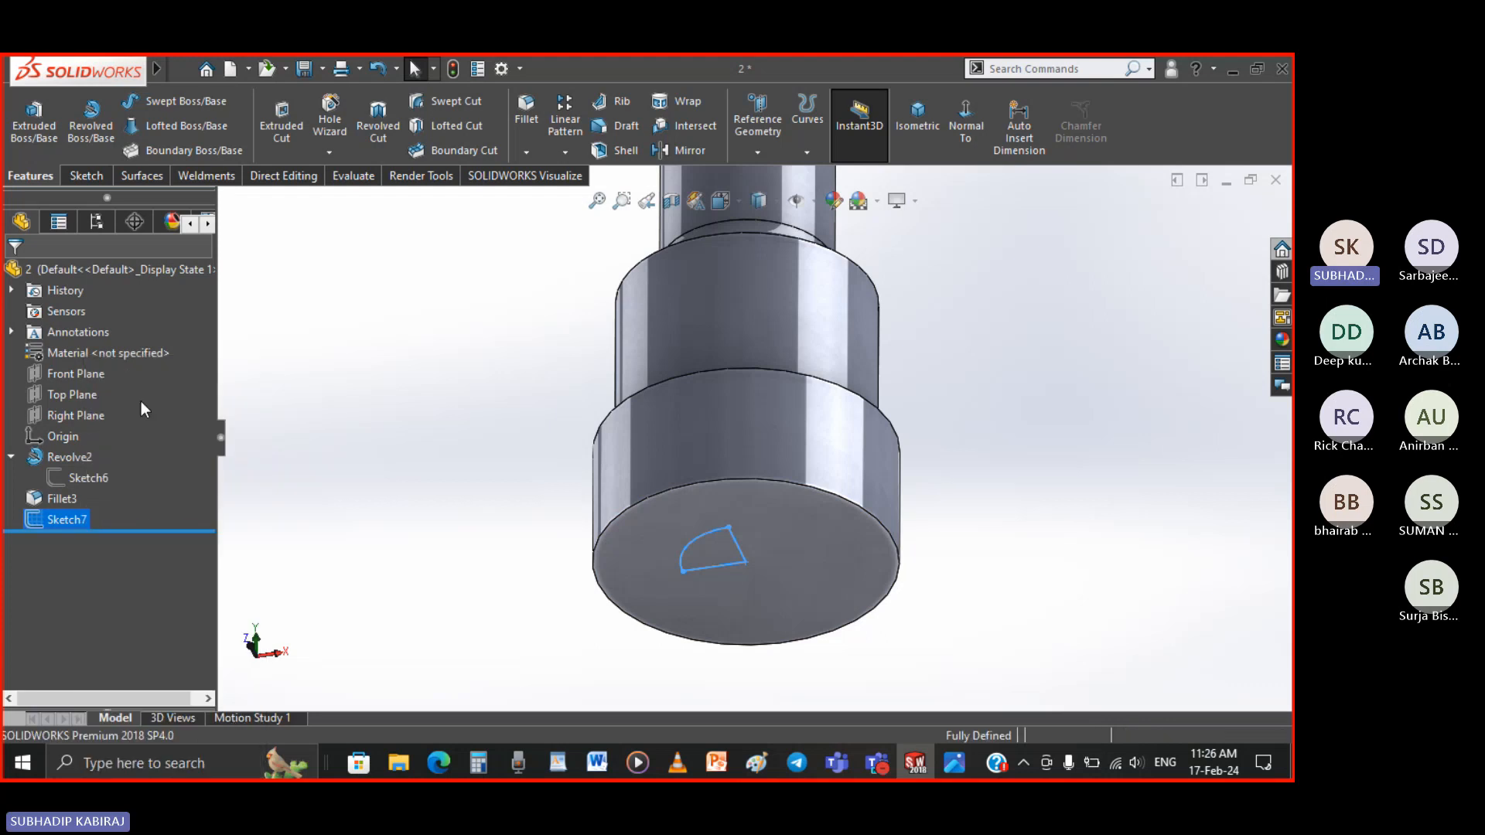
# In the base-face sketch, mirror the R1.50 arc and the vertical line about the horizontal line to form a half circle
pyautogui.click(994, 120)
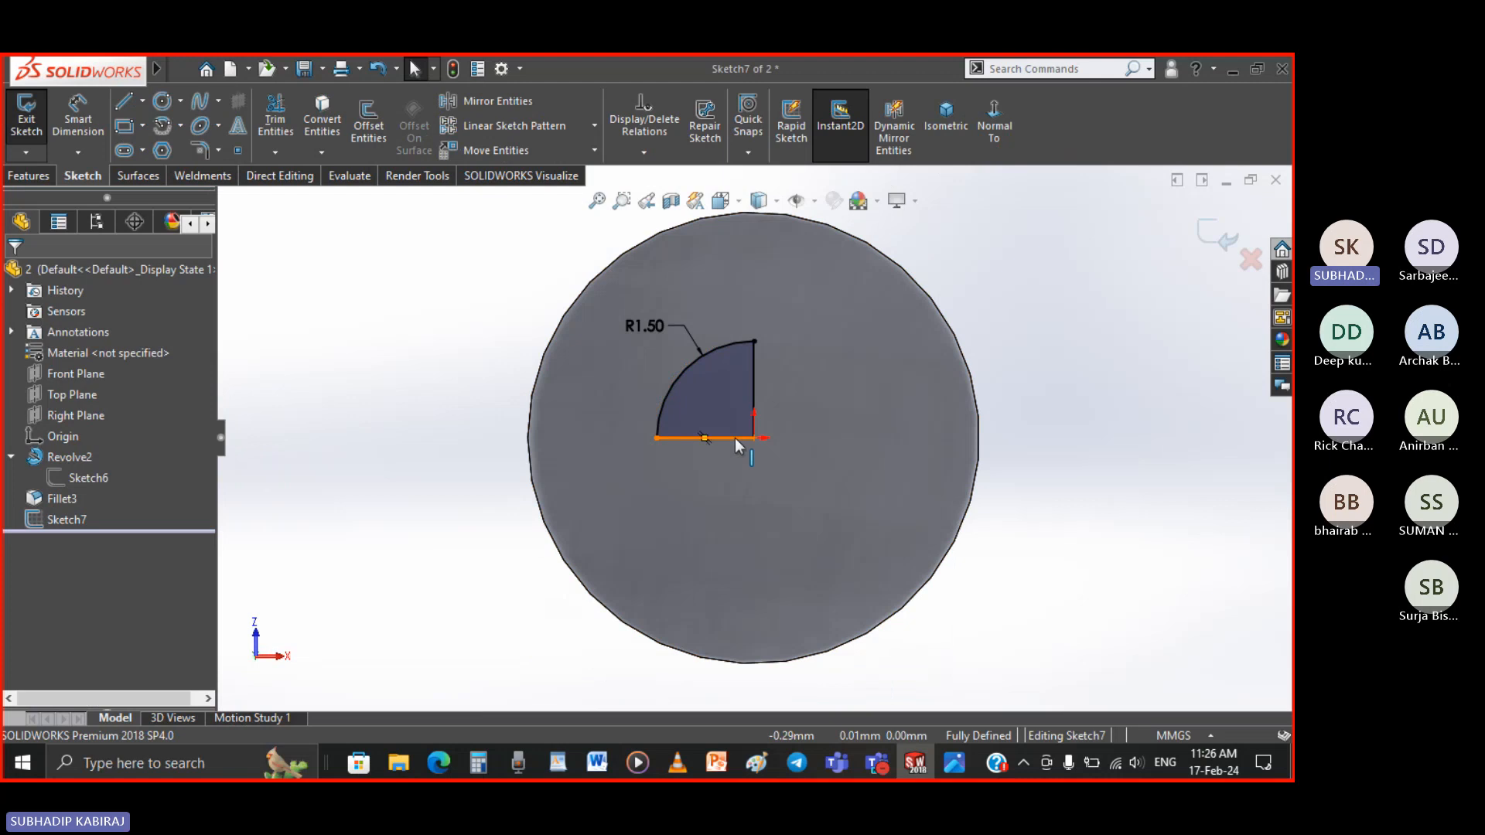
pyautogui.click(528, 106)
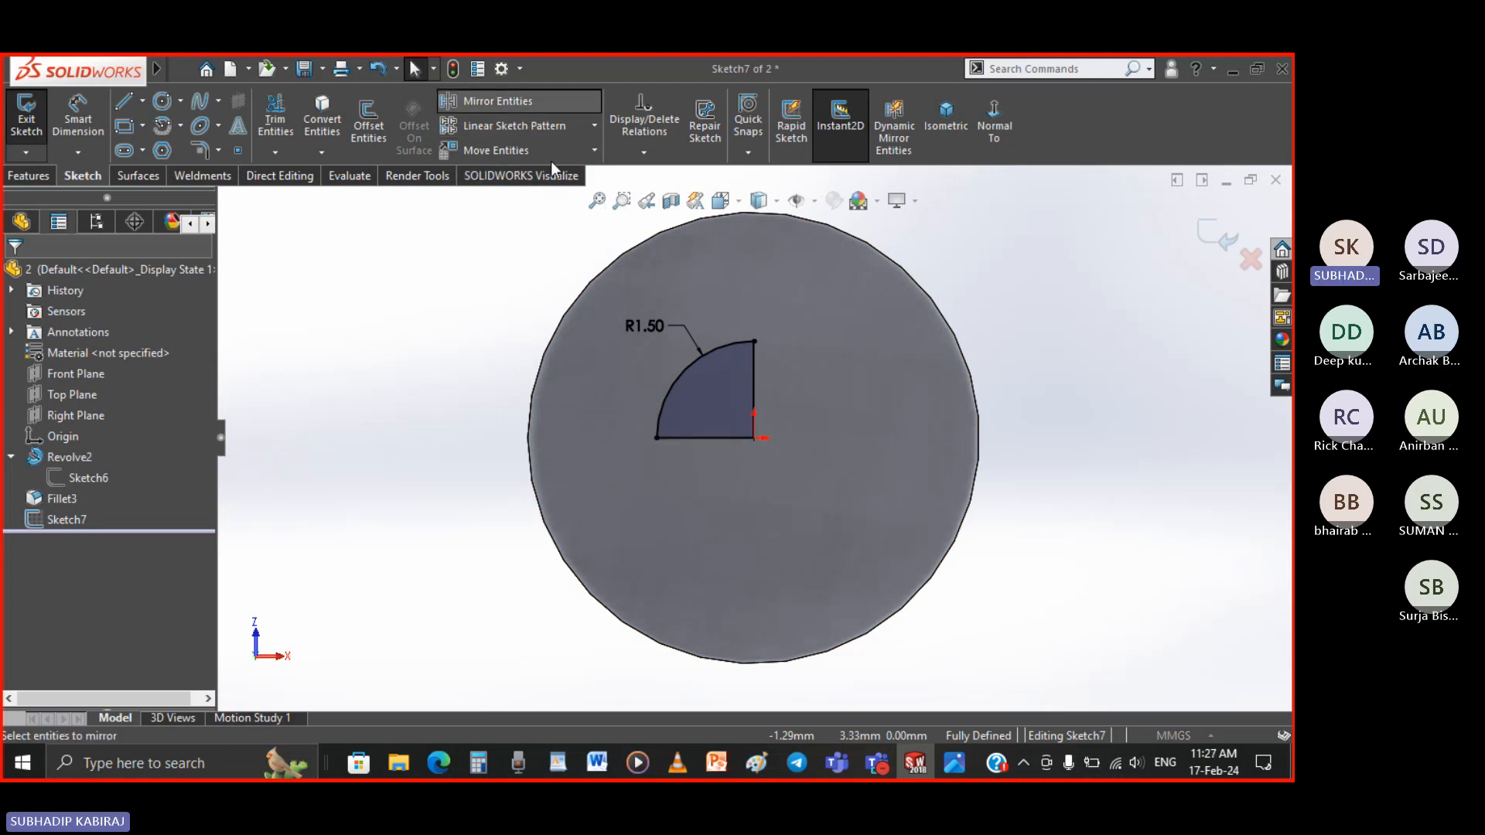
pyautogui.click(696, 359)
pyautogui.click(753, 365)
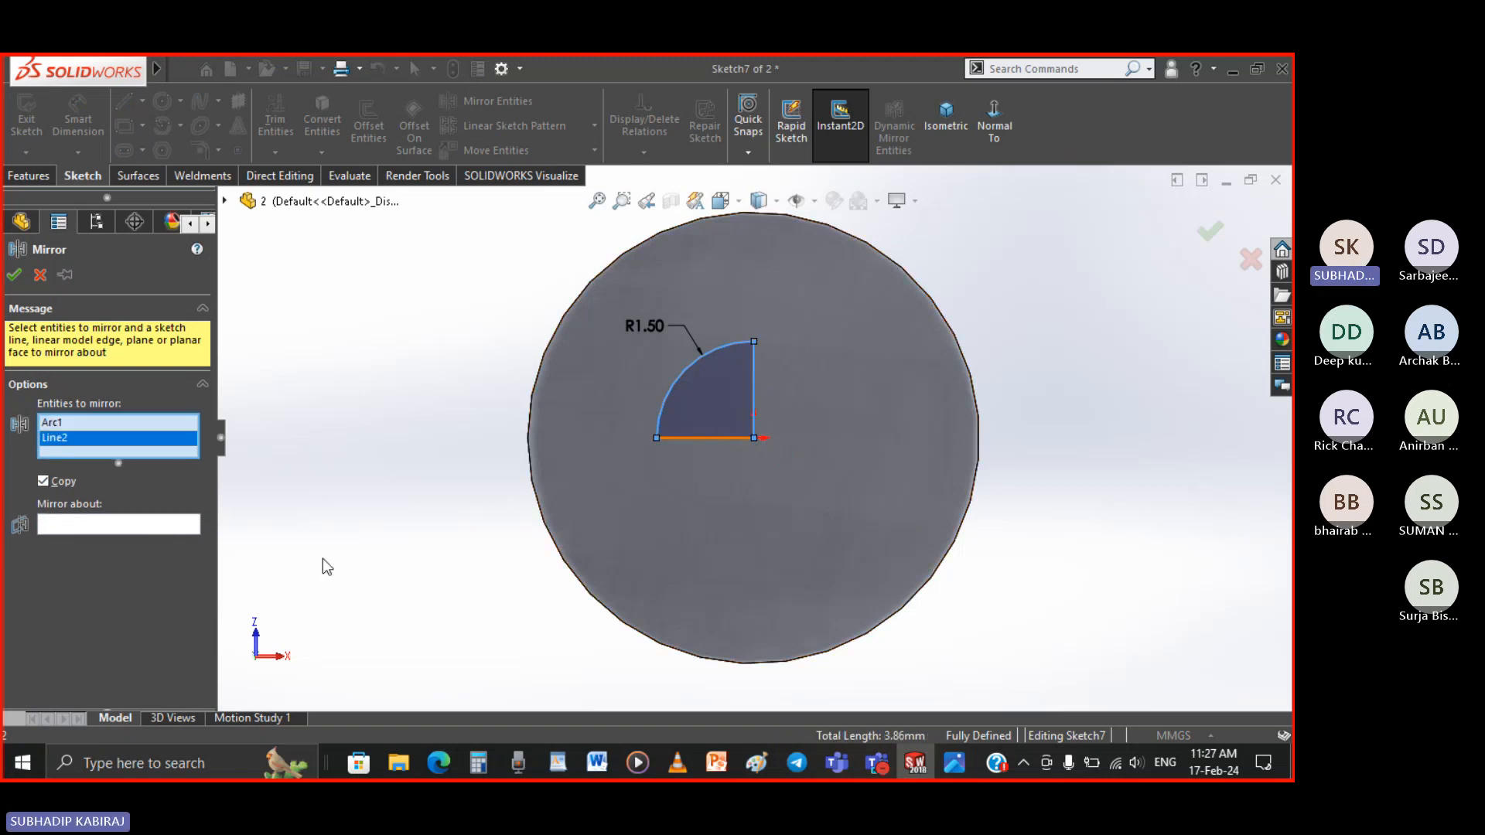
pyautogui.click(146, 526)
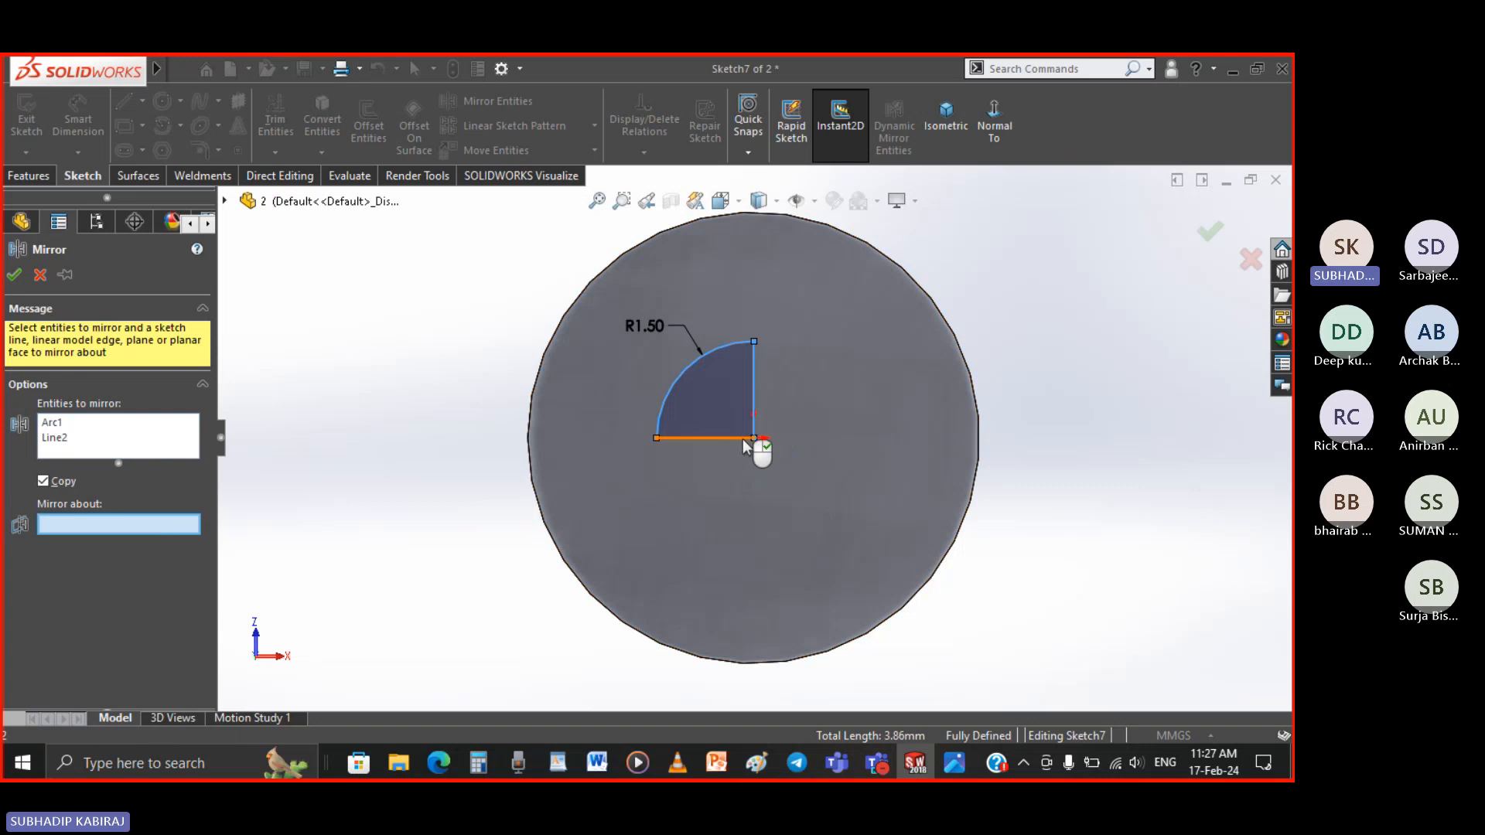
pyautogui.click(744, 440)
pyautogui.click(14, 275)
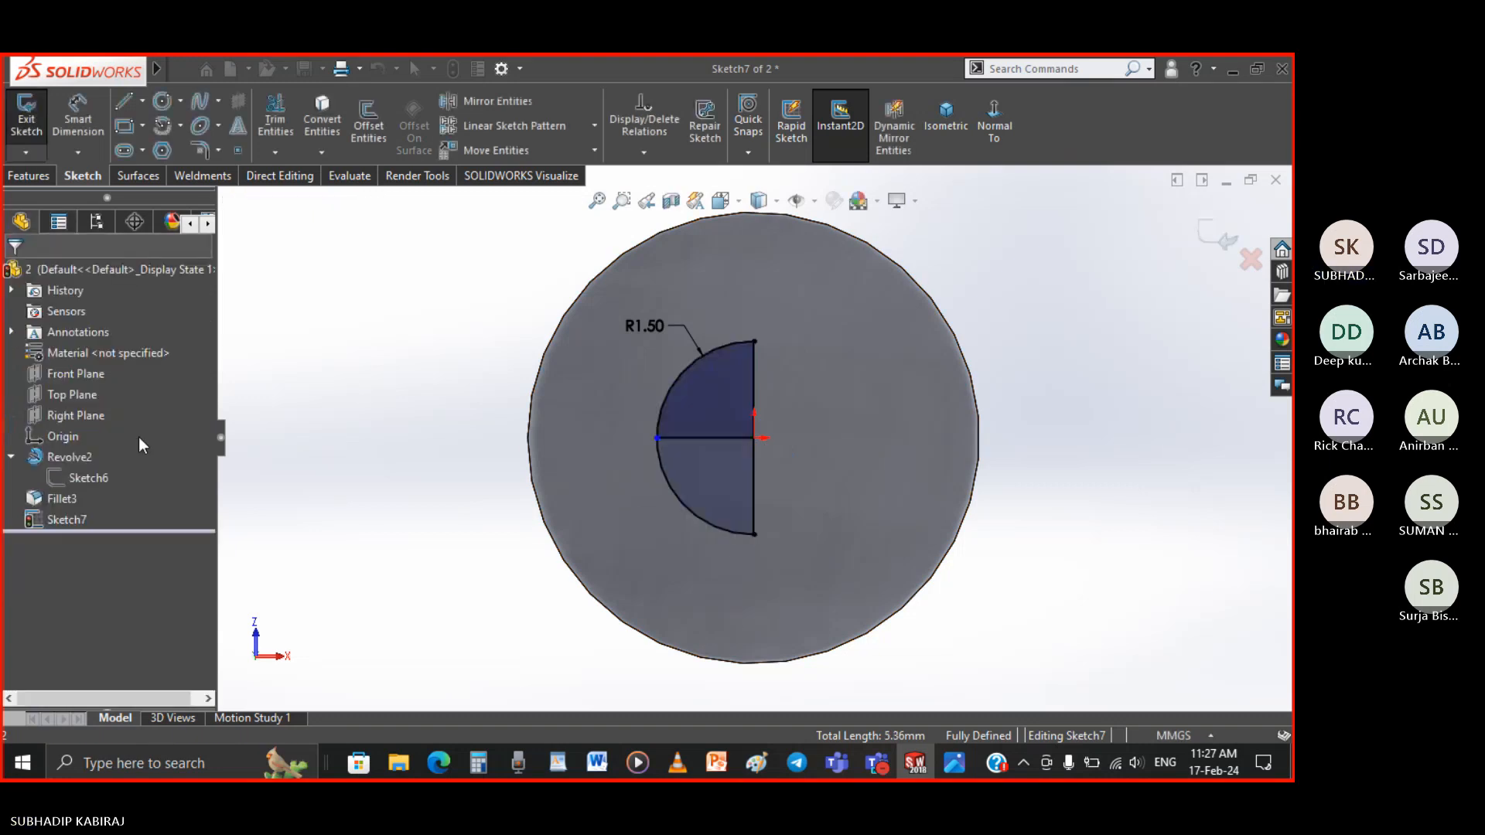
# Reattach the horizontal line's loose endpoint to the arcs' junction and convert that line to construction geometry
pyautogui.click(655, 438)
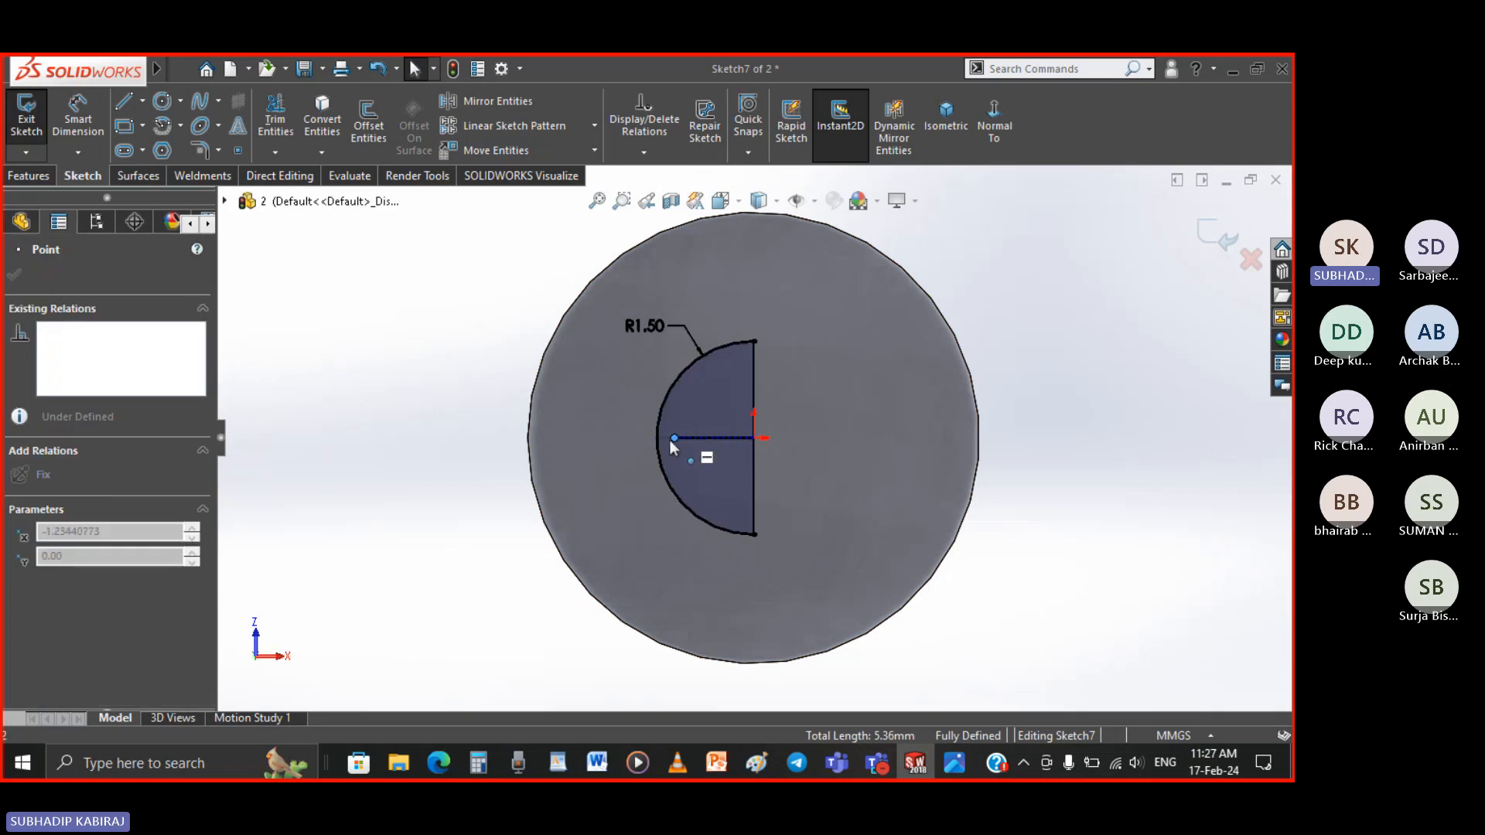
pyautogui.click(475, 565)
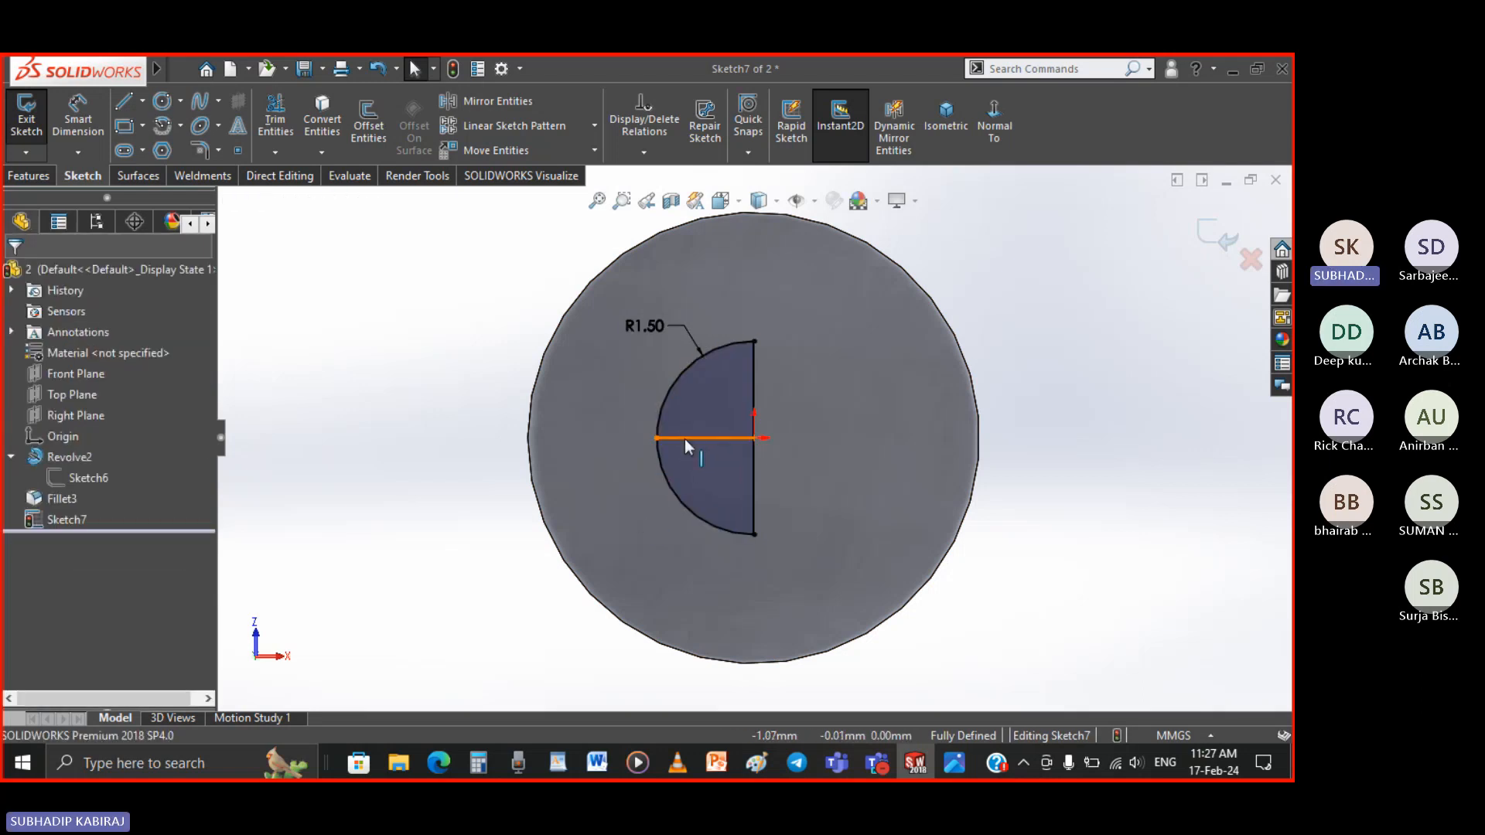
pyautogui.click(685, 438)
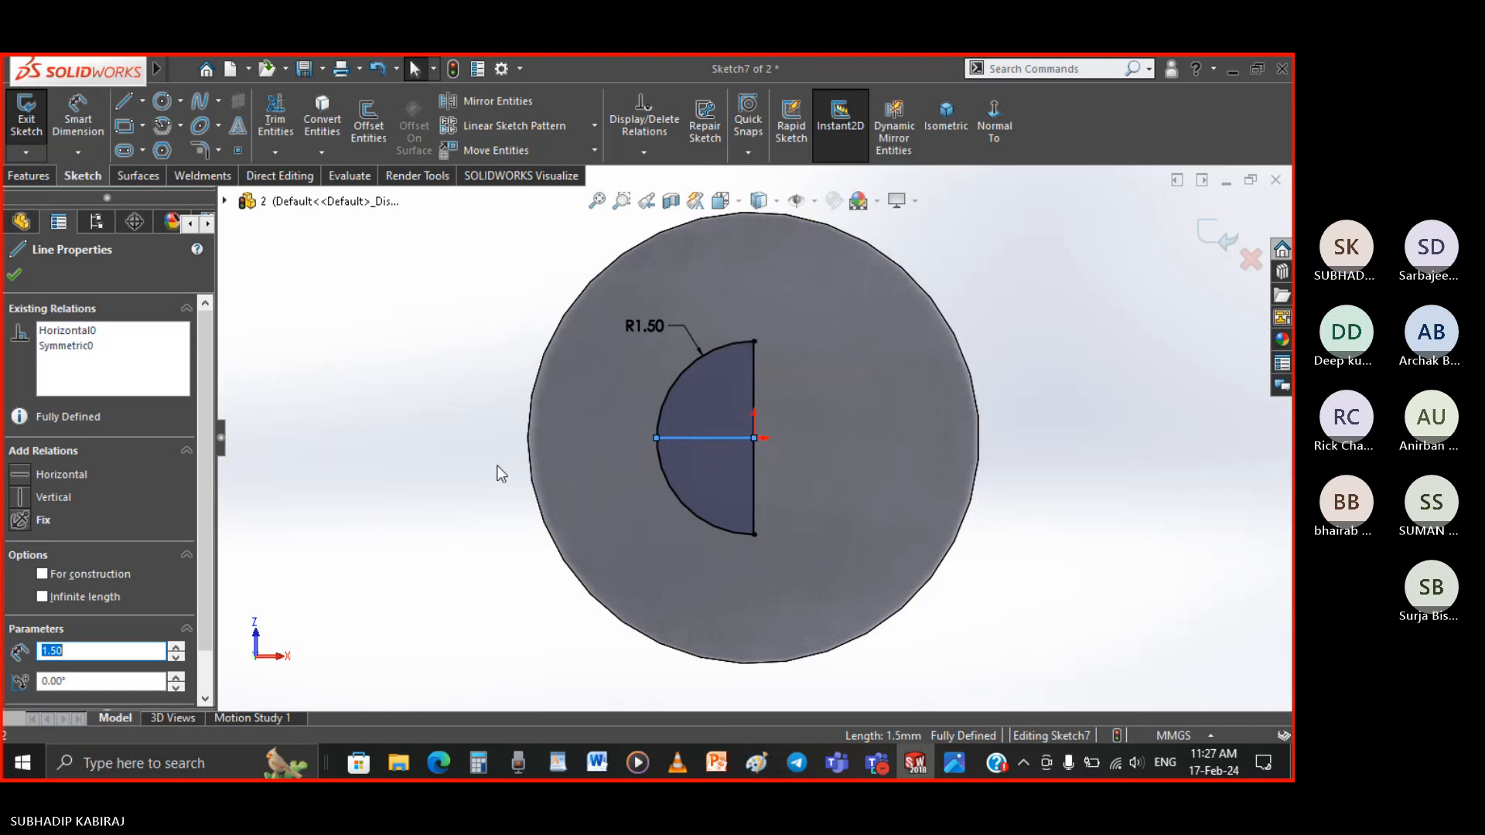
pyautogui.rightClick(687, 438)
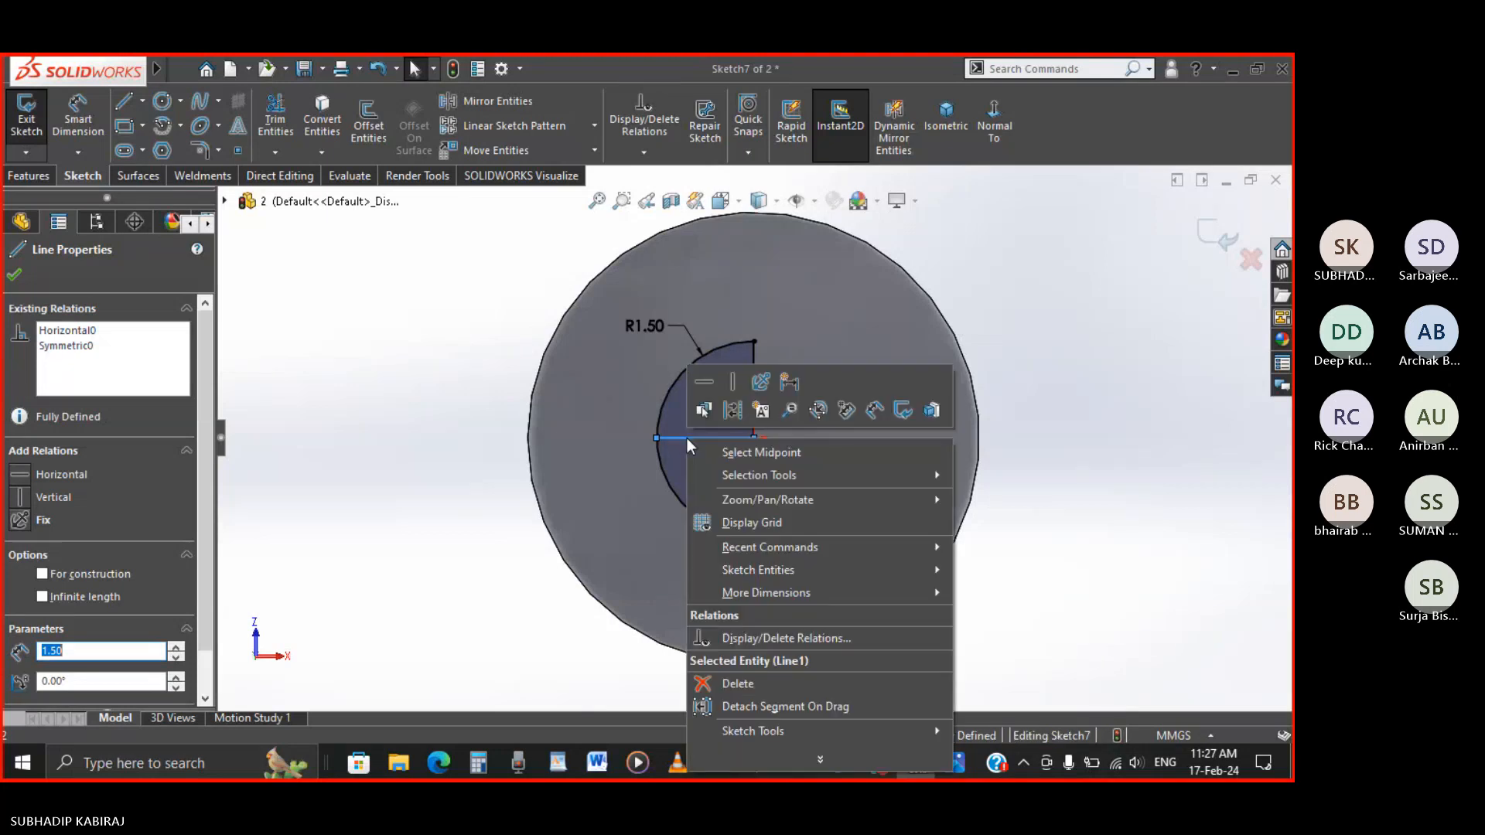
pyautogui.click(489, 466)
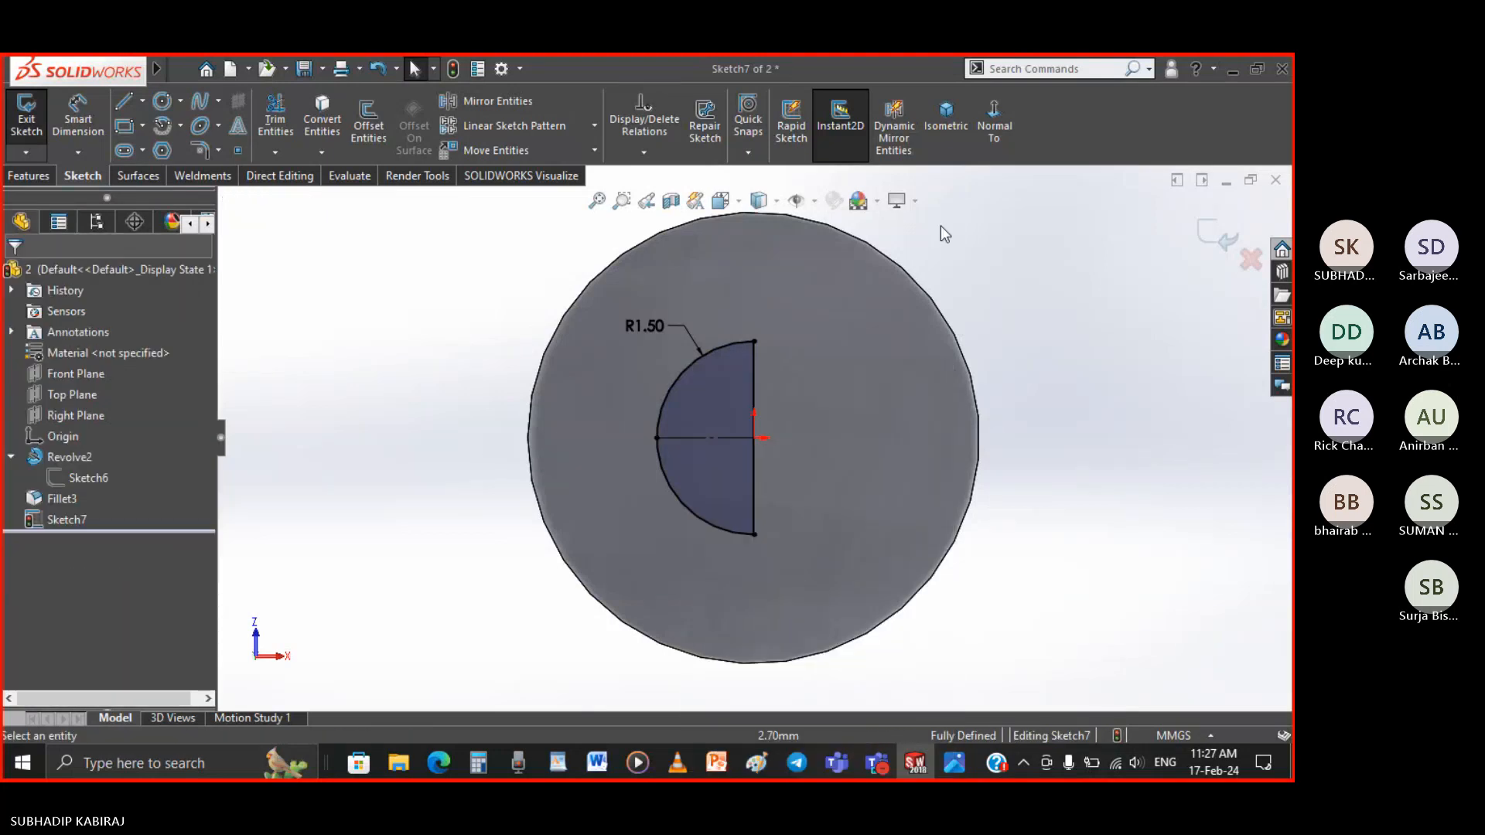
# Create a 360-degree blind Revolved Cut from the half-circle sketch, using its straight diameter line instead of the construction line as axis
pyautogui.click(946, 123)
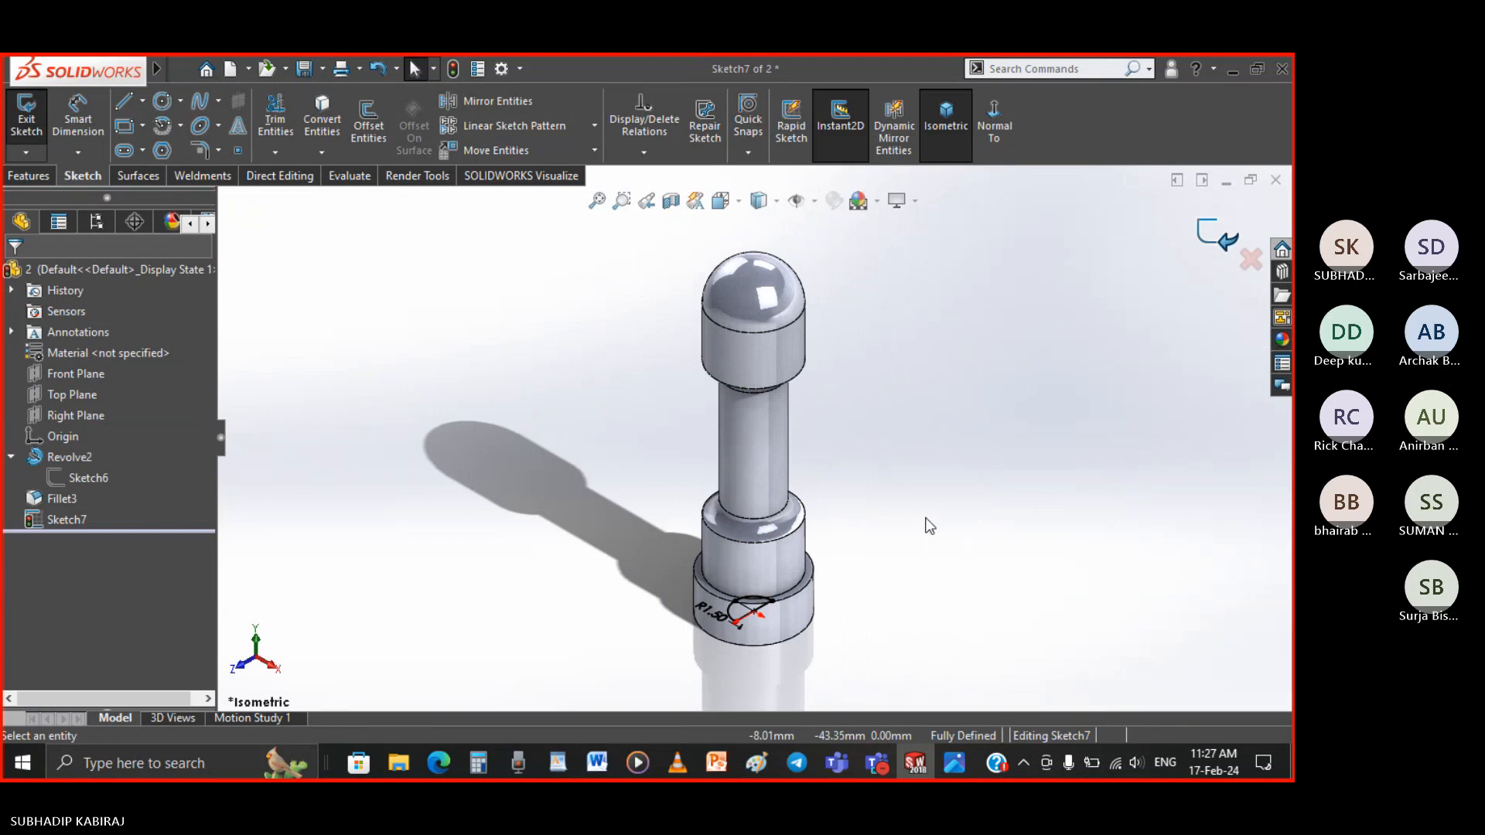
pyautogui.moveTo(863, 603); pyautogui.dragTo(898, 340, button='middle')
pyautogui.click(732, 628)
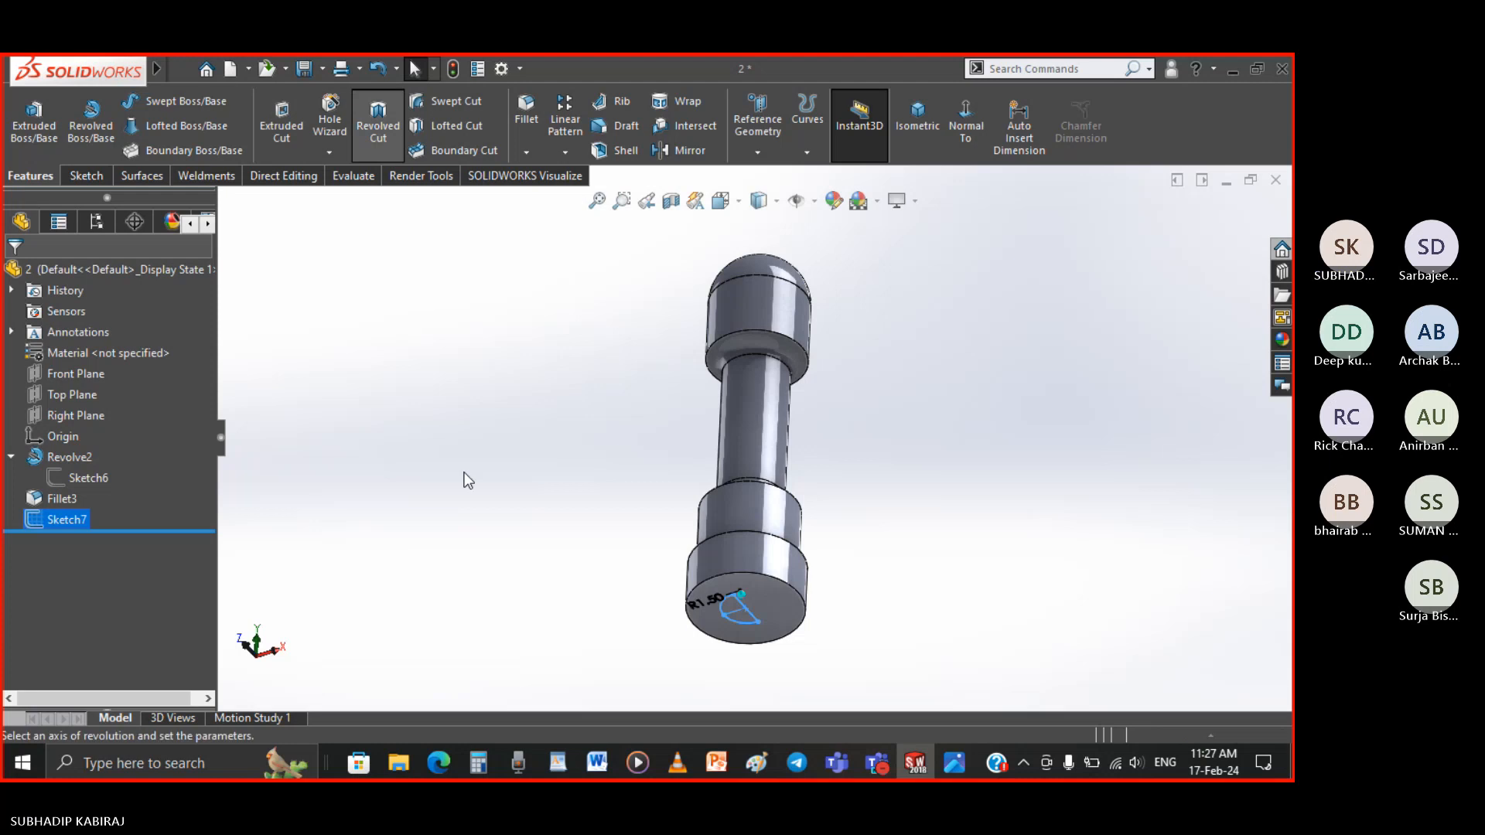
pyautogui.scroll(-4, 606, 596)
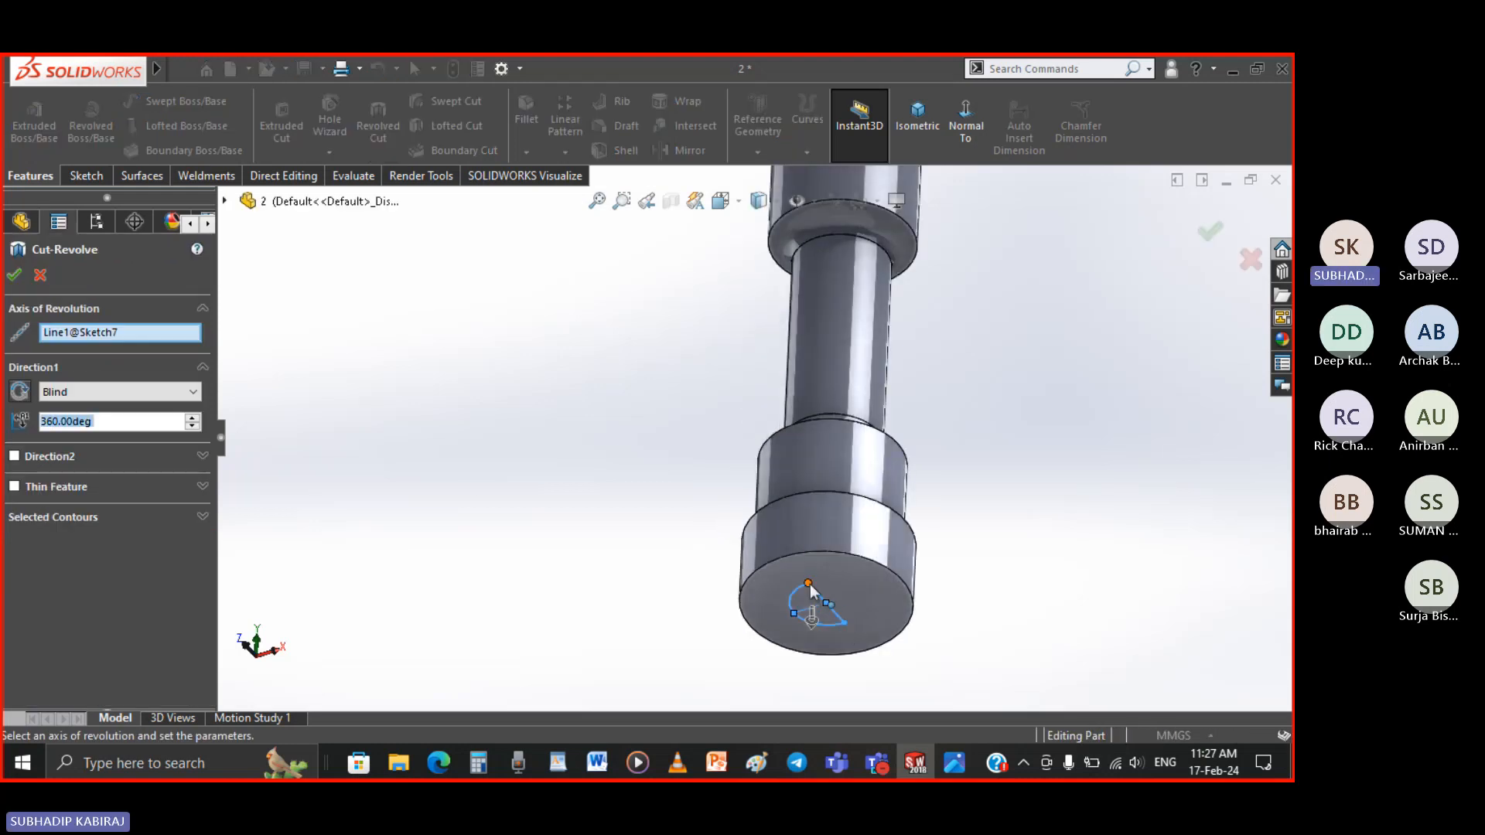
pyautogui.scroll(-3, 842, 625)
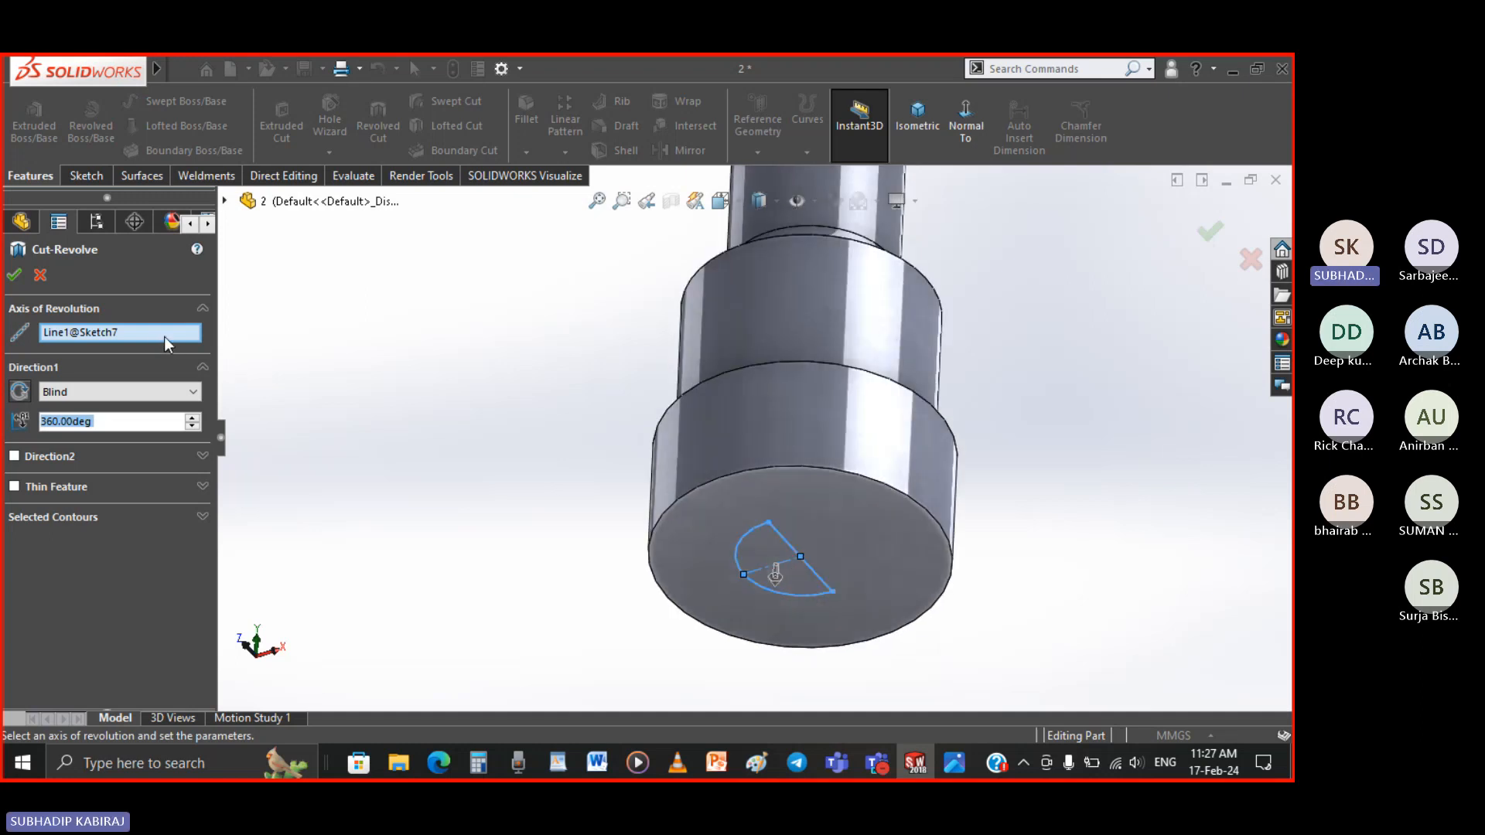
pyautogui.scroll(-3, 787, 577)
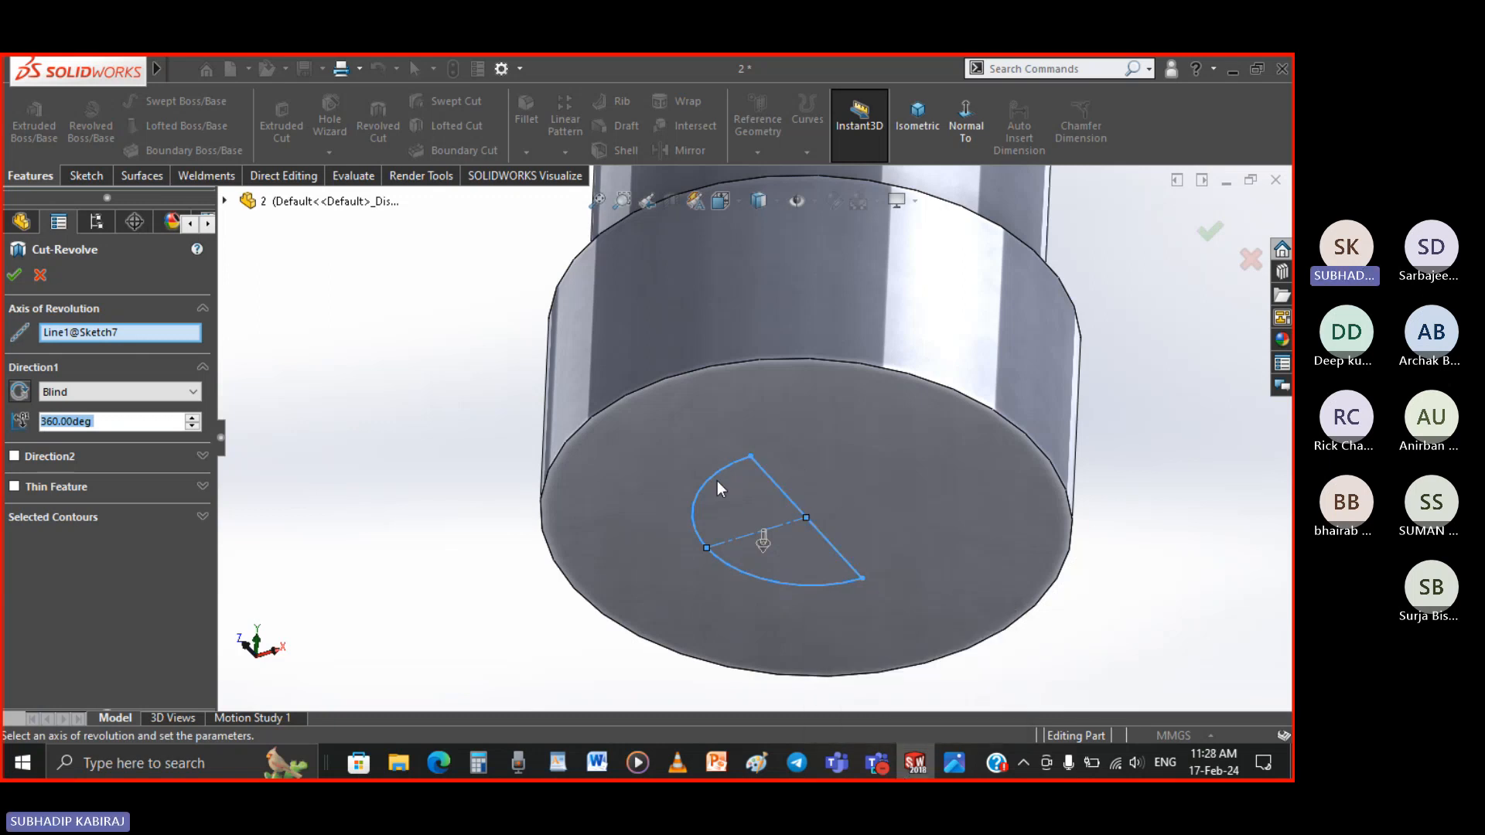
pyautogui.rightClick(153, 334)
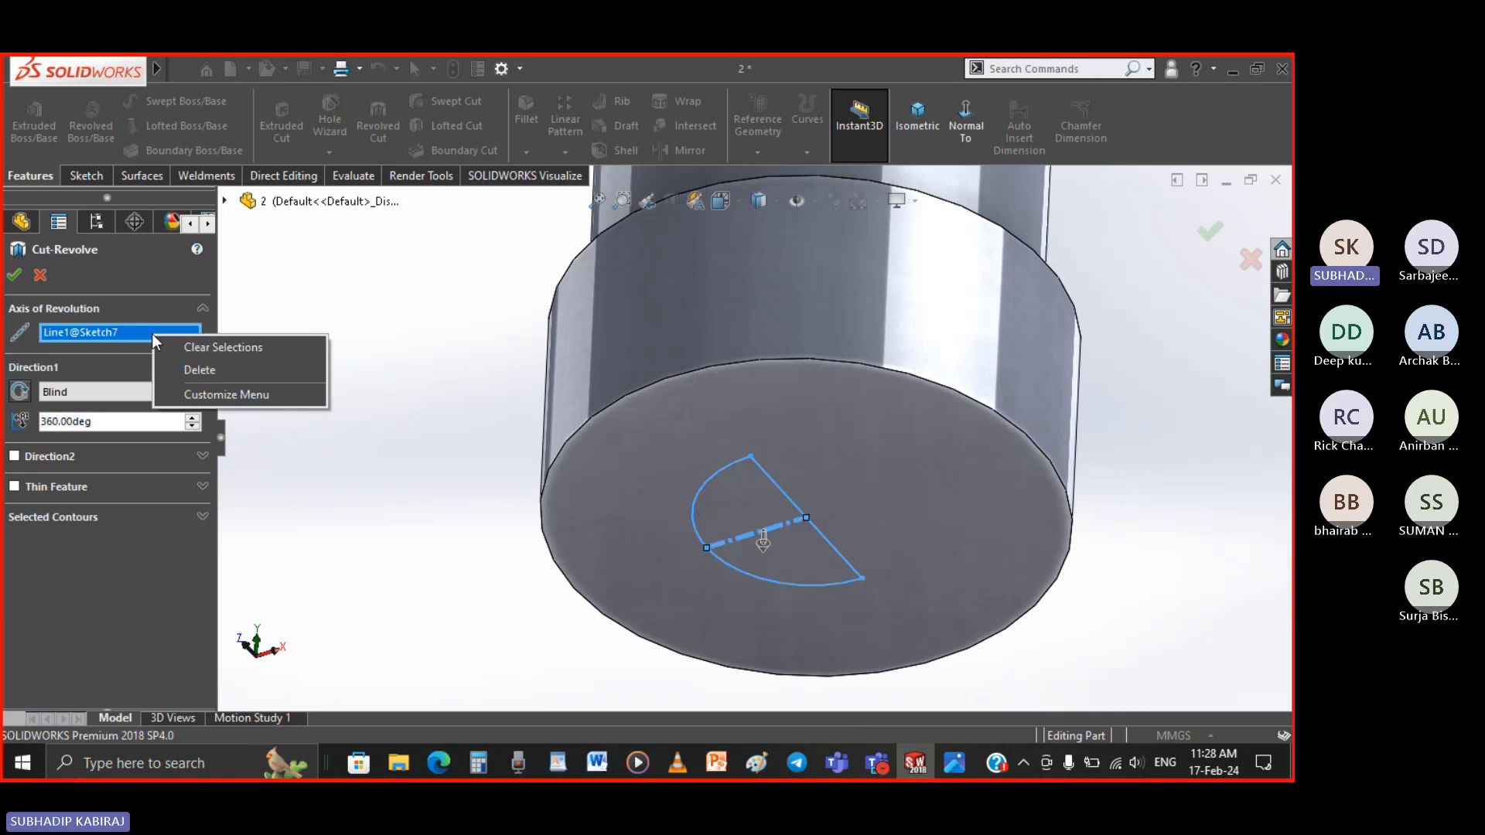
pyautogui.click(180, 367)
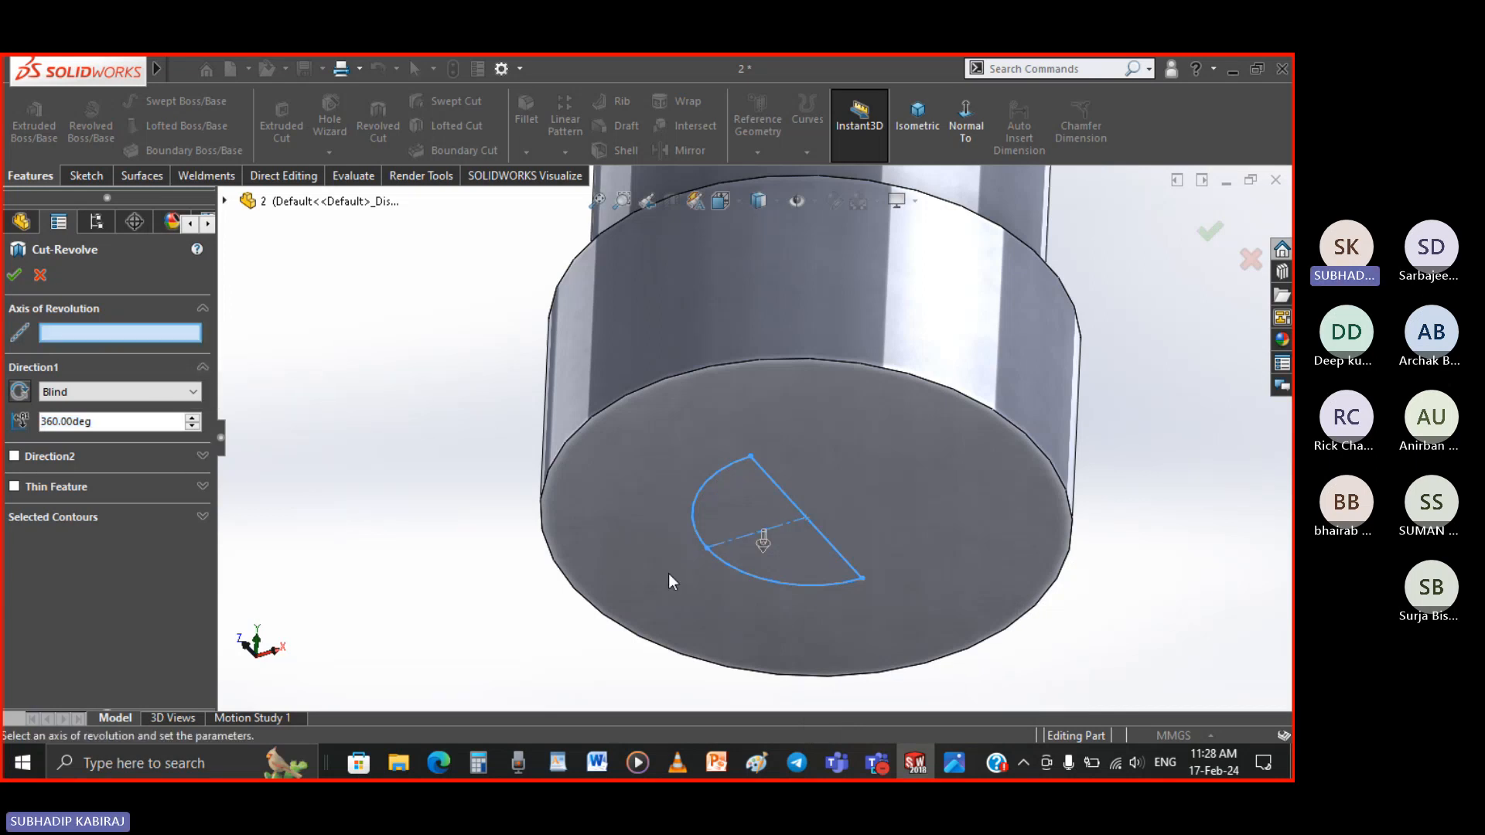
pyautogui.click(788, 494)
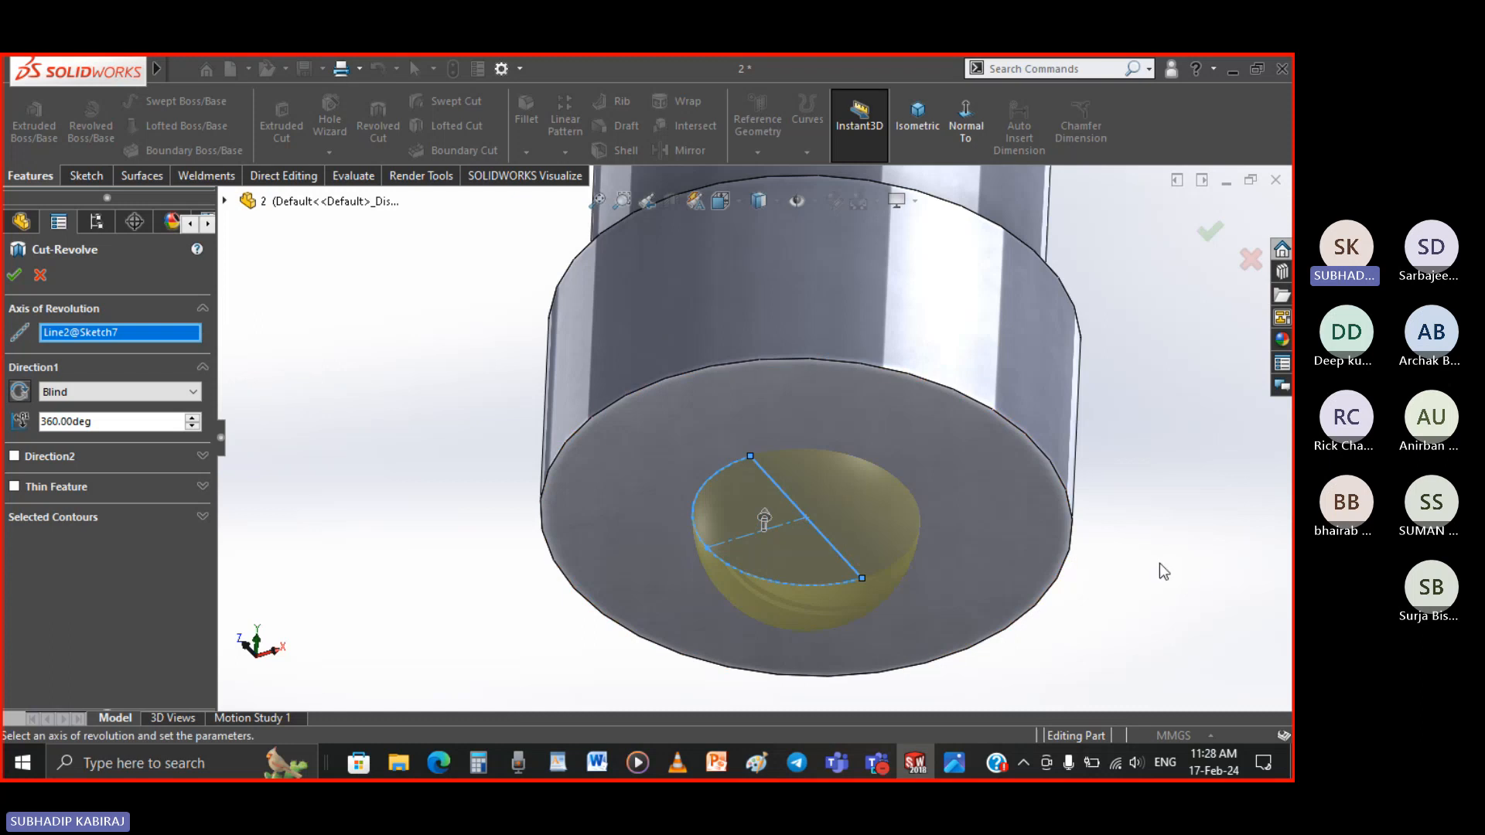
pyautogui.moveTo(749, 457); pyautogui.dragTo(690, 517, button='middle')
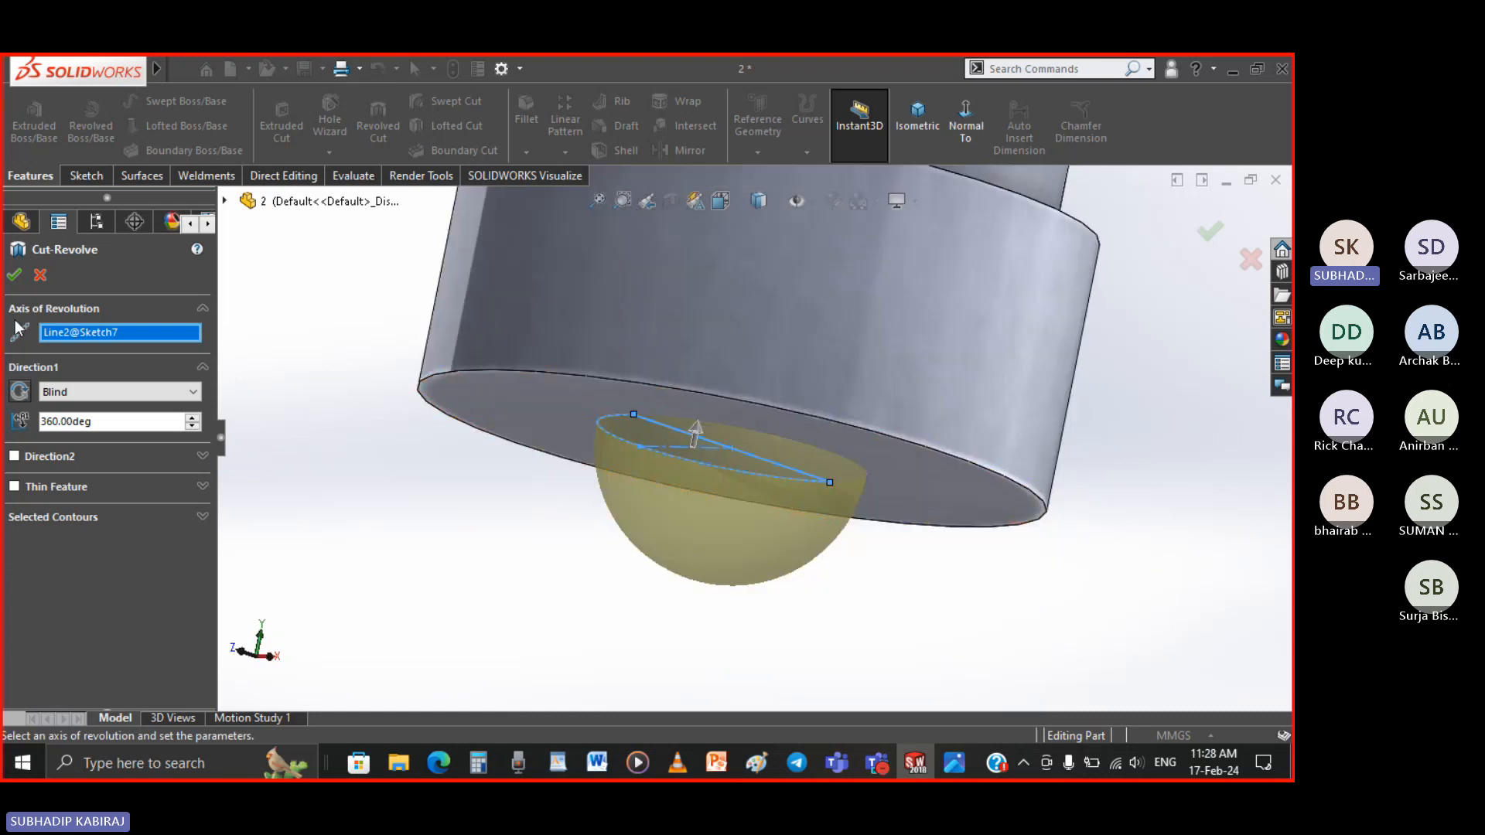
pyautogui.click(14, 274)
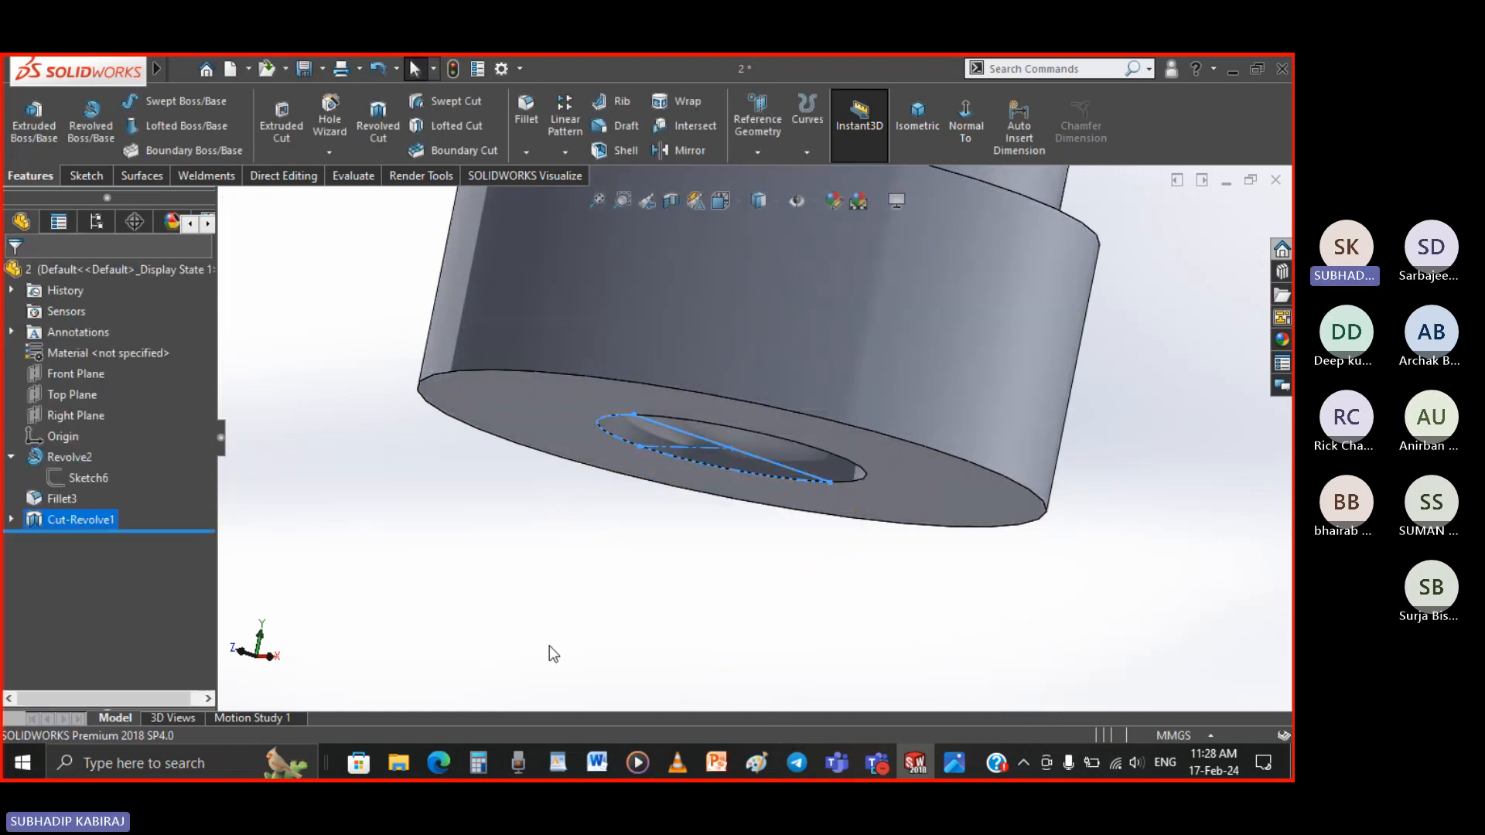
# Examine the hemispherical recess in the base and the whole part from several angles, ending in an isometric view
pyautogui.moveTo(549, 647); pyautogui.dragTo(605, 561, button='middle')
pyautogui.click(942, 556)
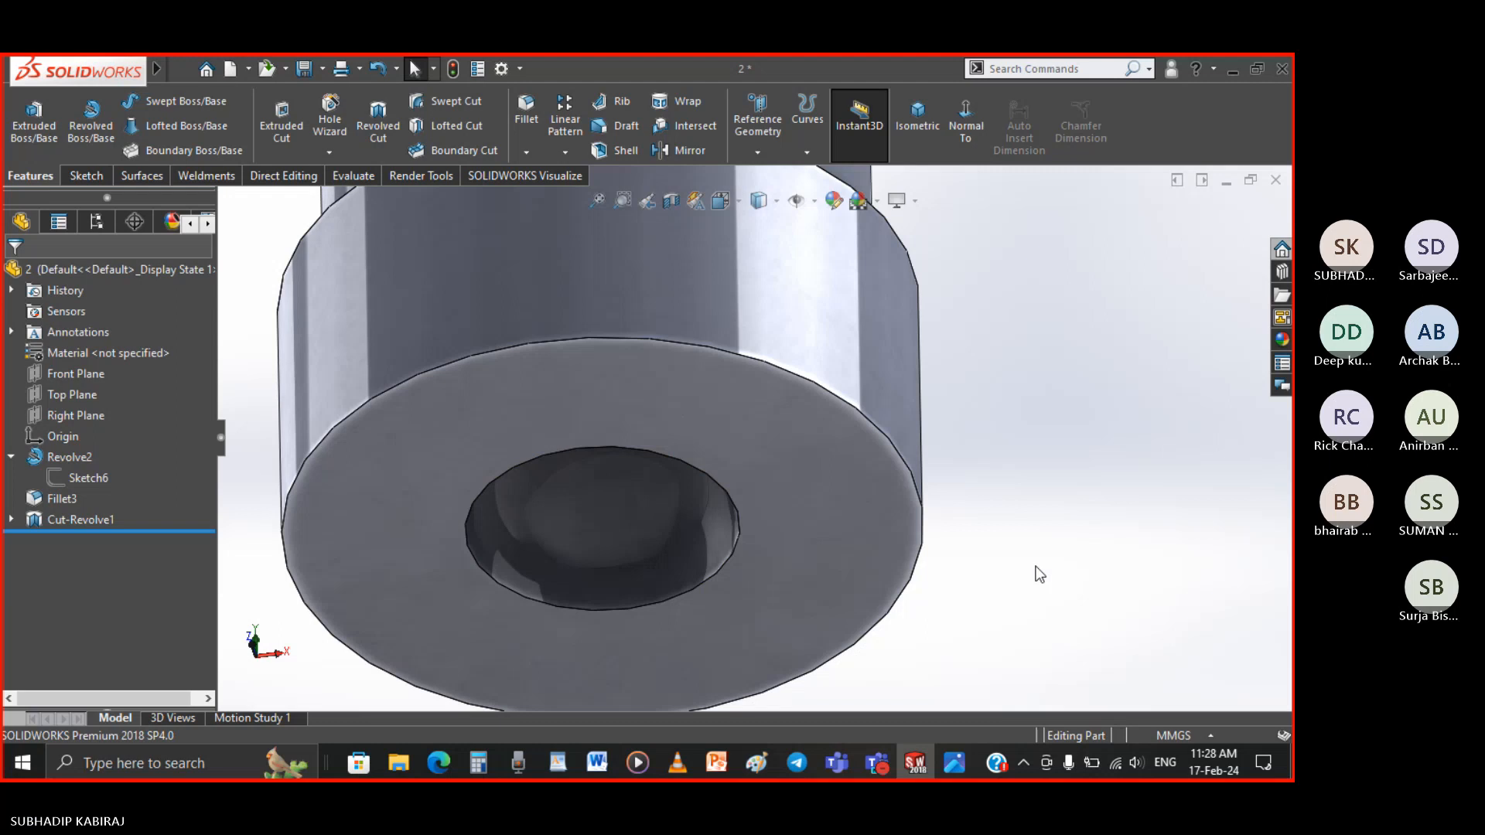
pyautogui.moveTo(1039, 573); pyautogui.dragTo(966, 743, button='middle')
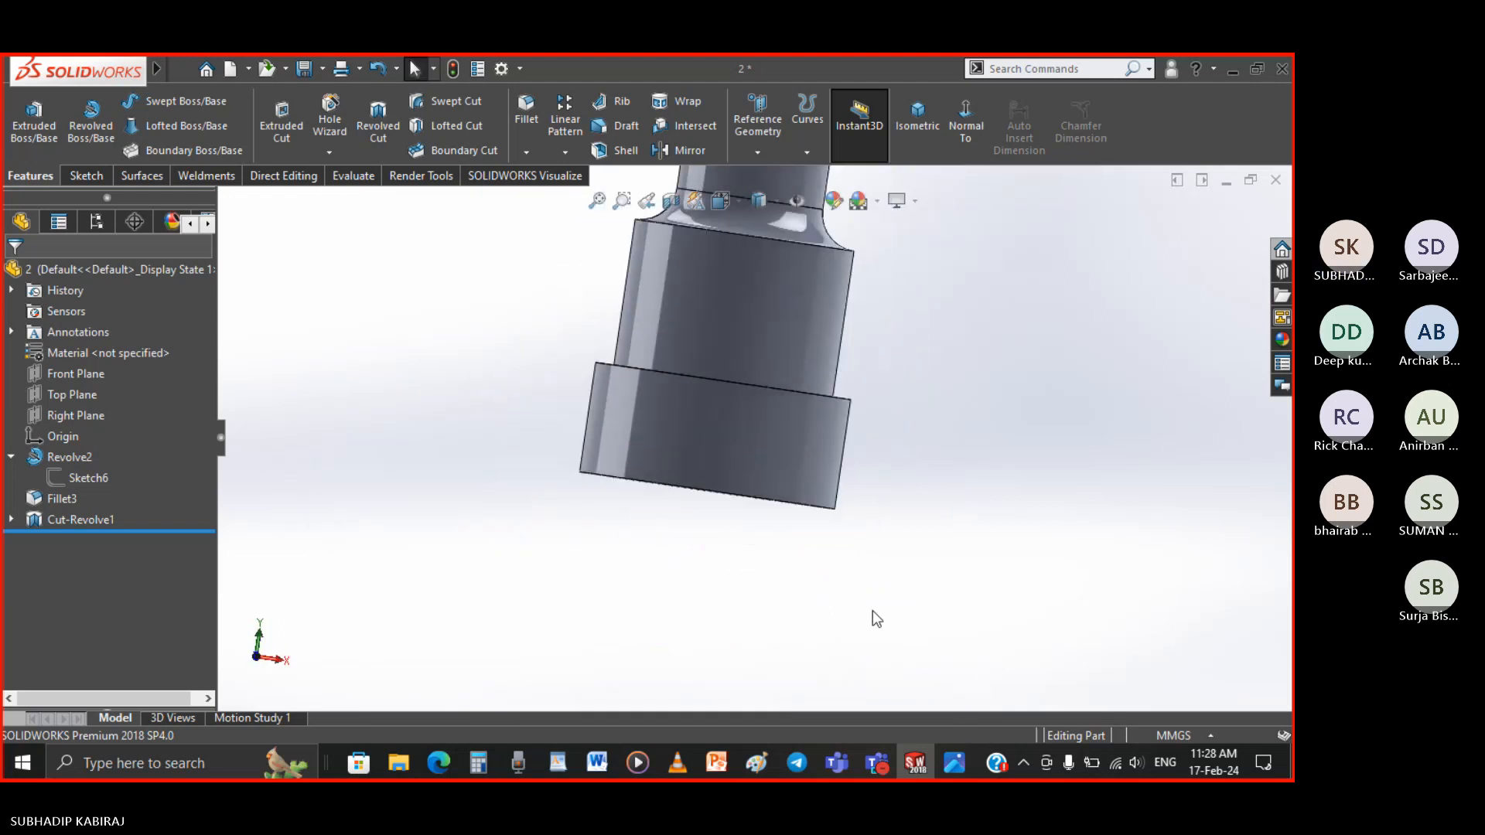
pyautogui.scroll(2, 874, 612)
pyautogui.moveTo(964, 441); pyautogui.dragTo(951, 584, button='middle')
pyautogui.scroll(4, 891, 512)
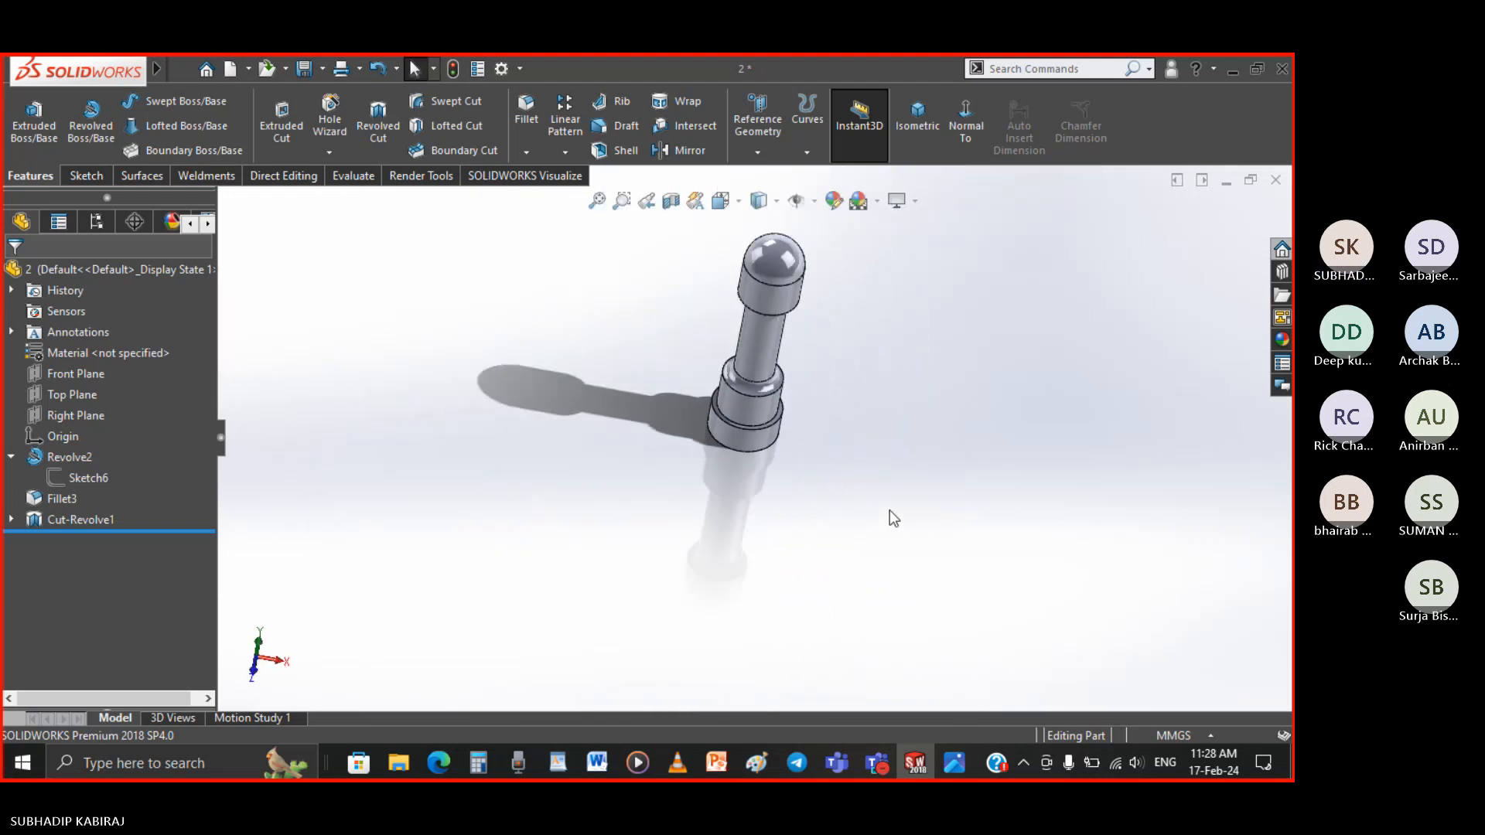
pyautogui.click(917, 116)
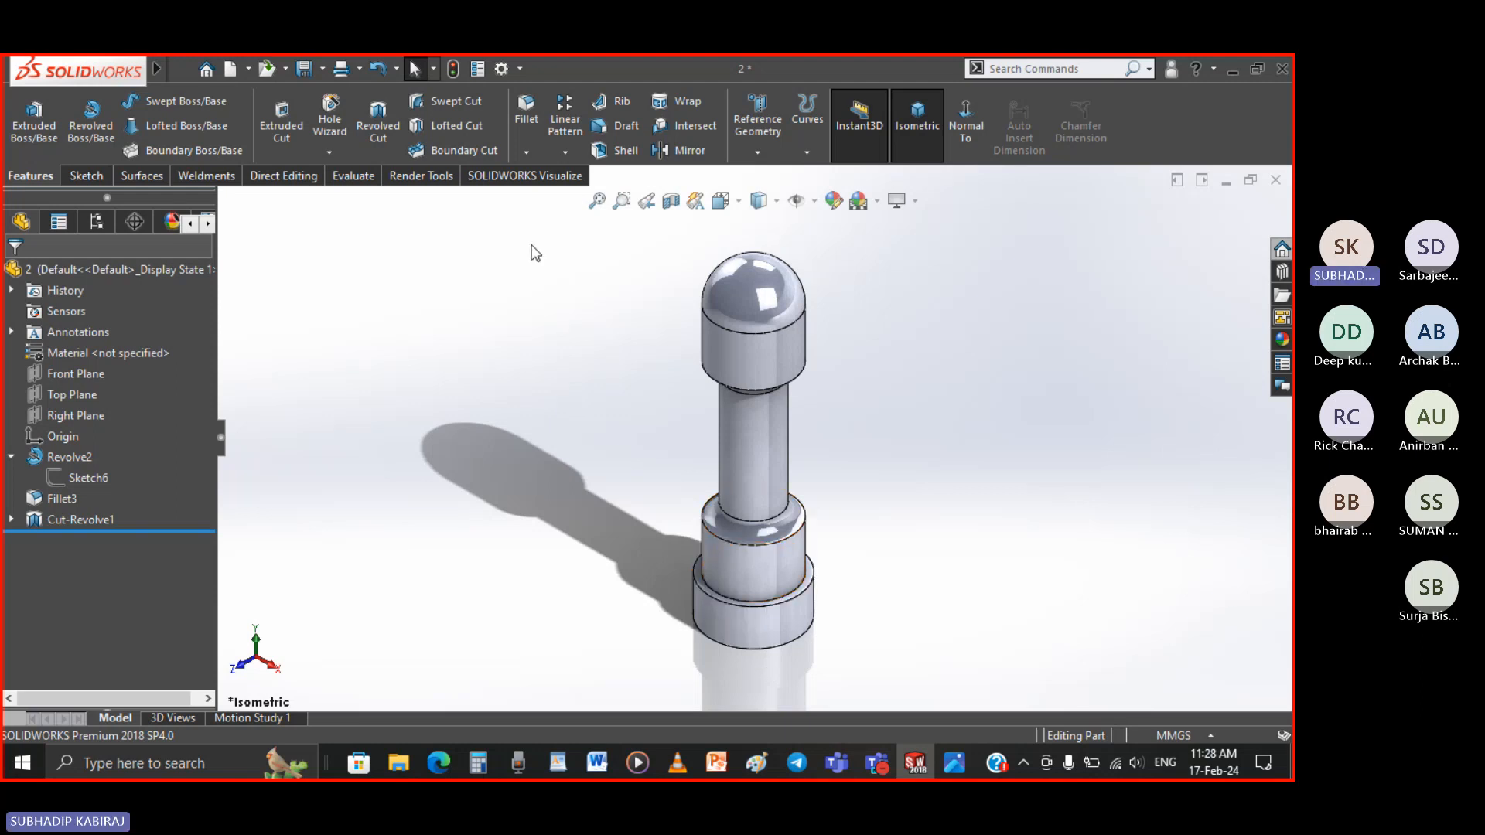
# Delete the revolved body with its sketches, fillet and revolved cut, including absorbed and child features, and save the empty part
pyautogui.click(57, 463)
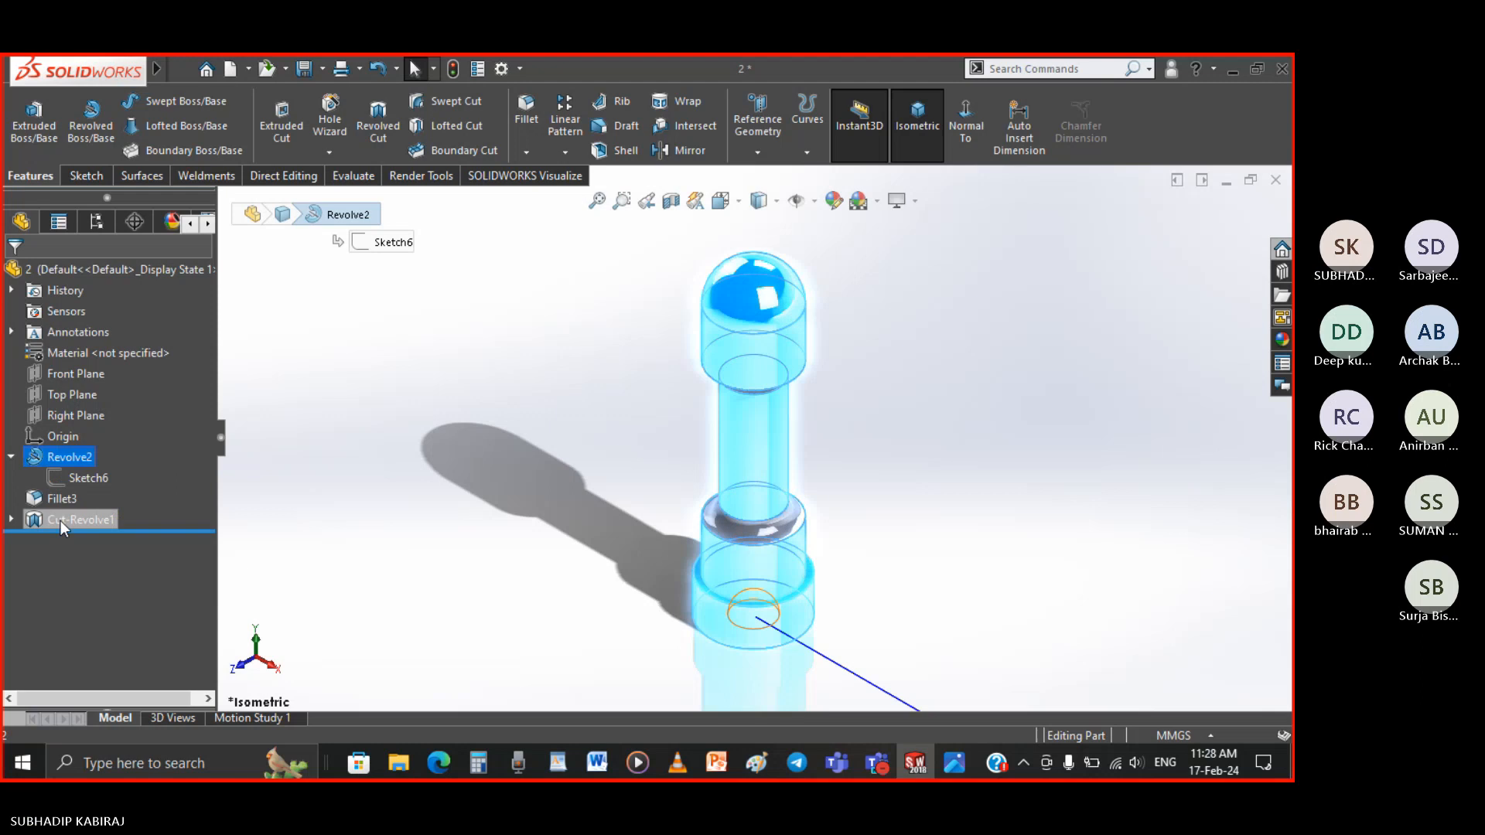
pyautogui.keyDown('ctrl'); pyautogui.click(61, 520); pyautogui.keyUp('ctrl')
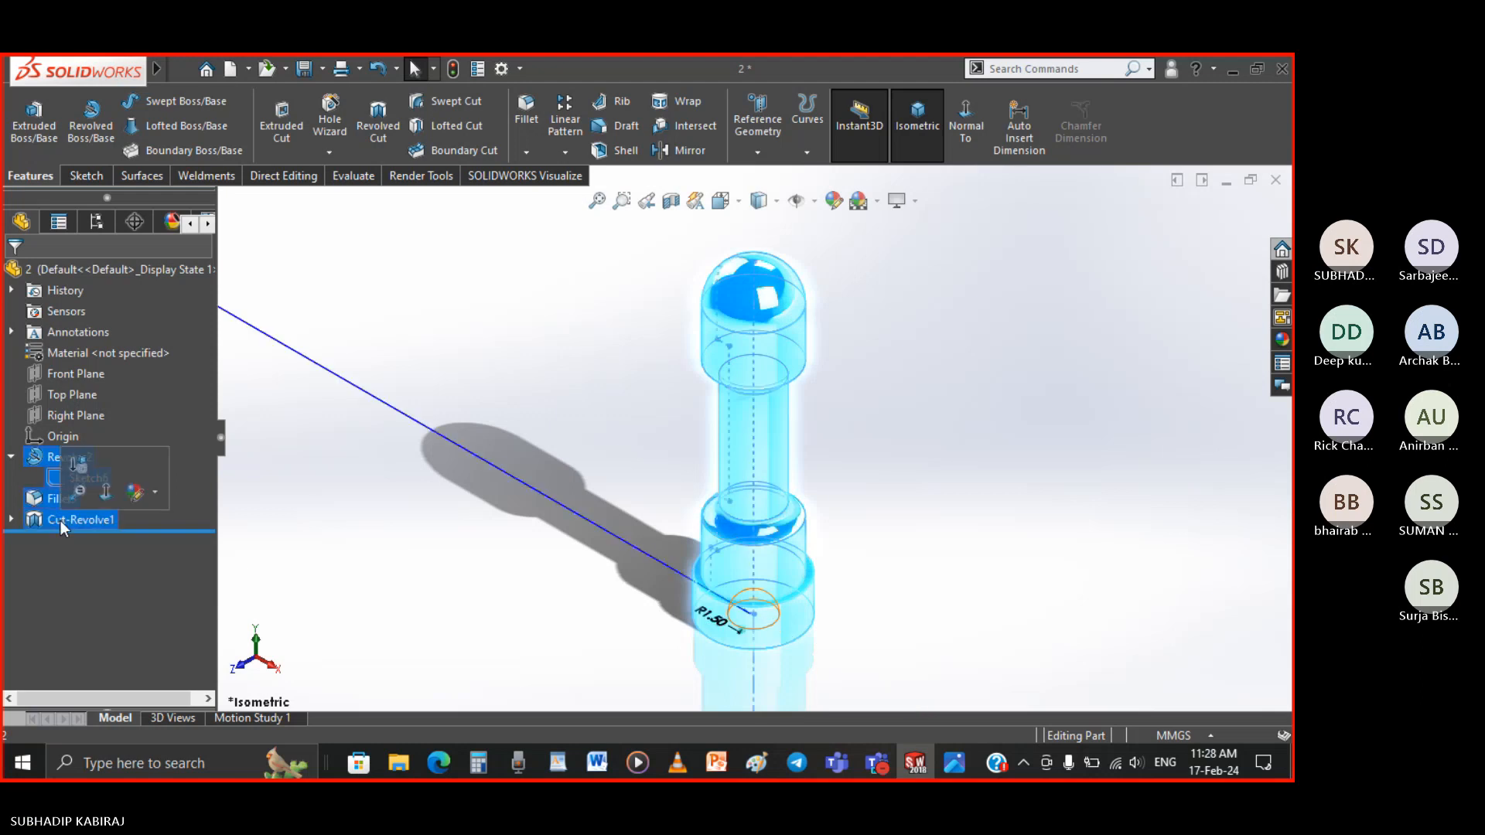
pyautogui.rightClick(61, 521)
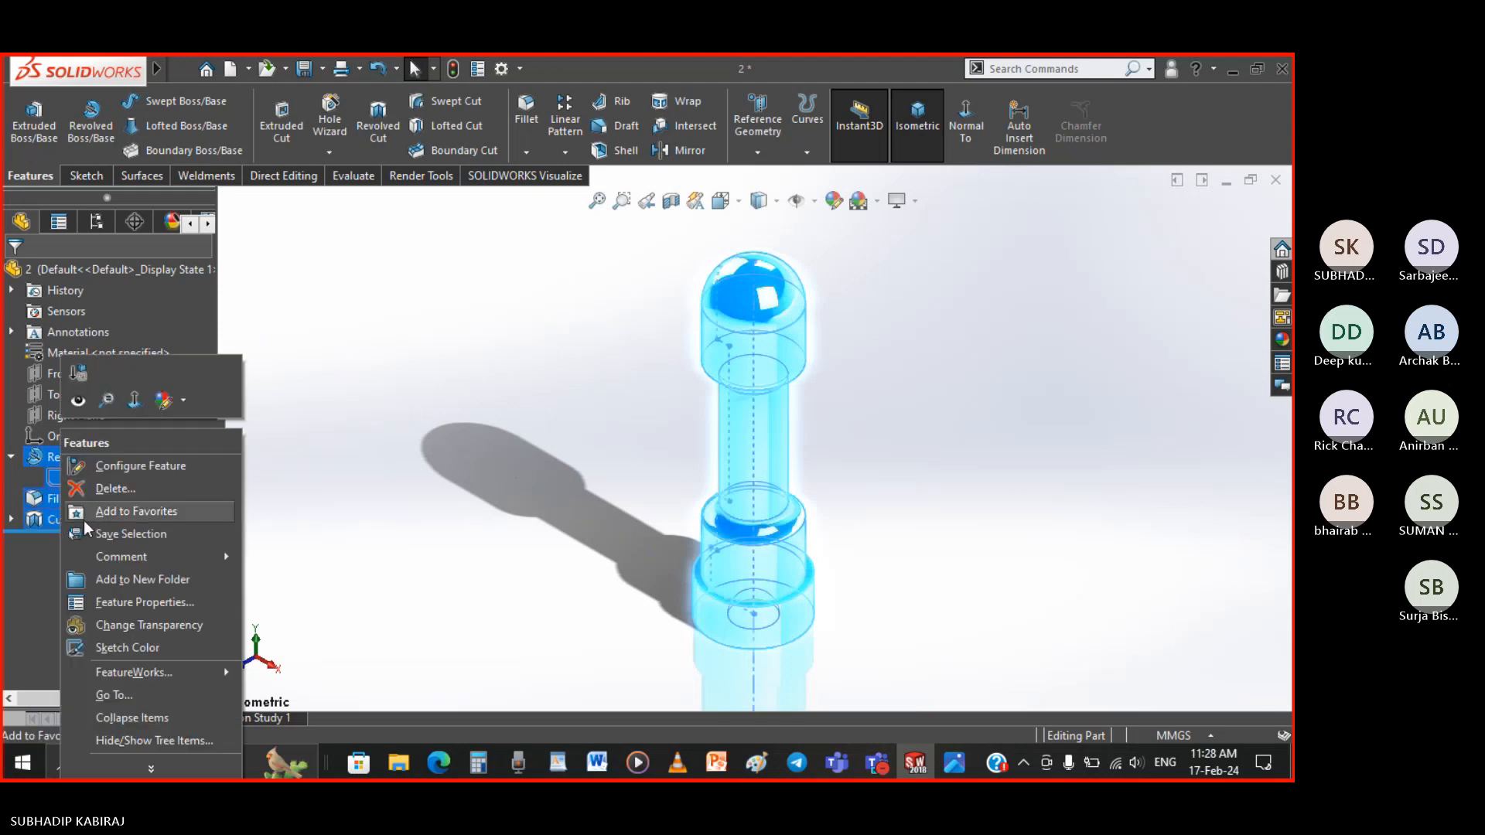
pyautogui.click(113, 488)
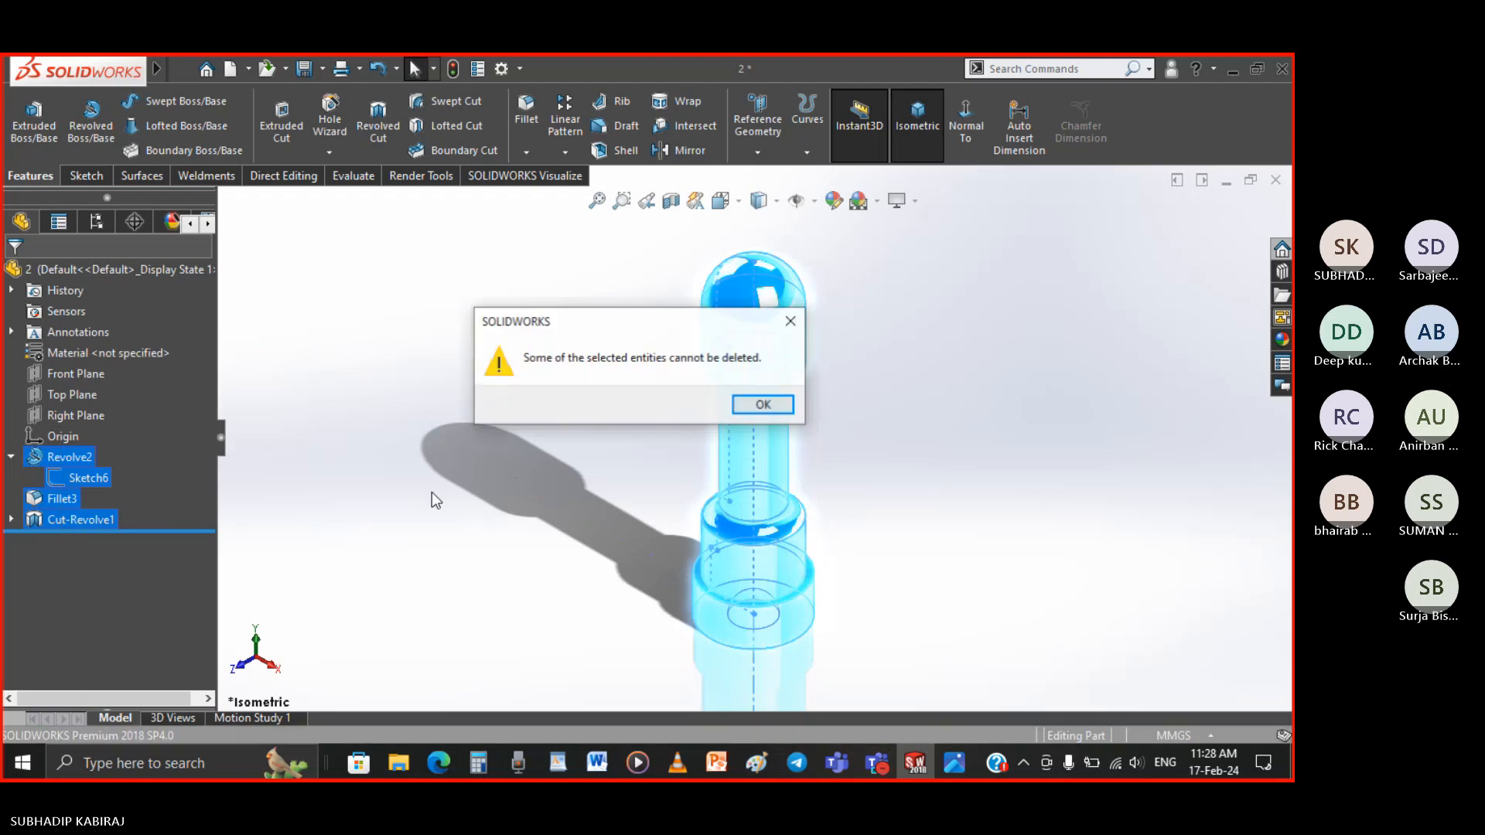
pyautogui.click(765, 405)
pyautogui.click(533, 416)
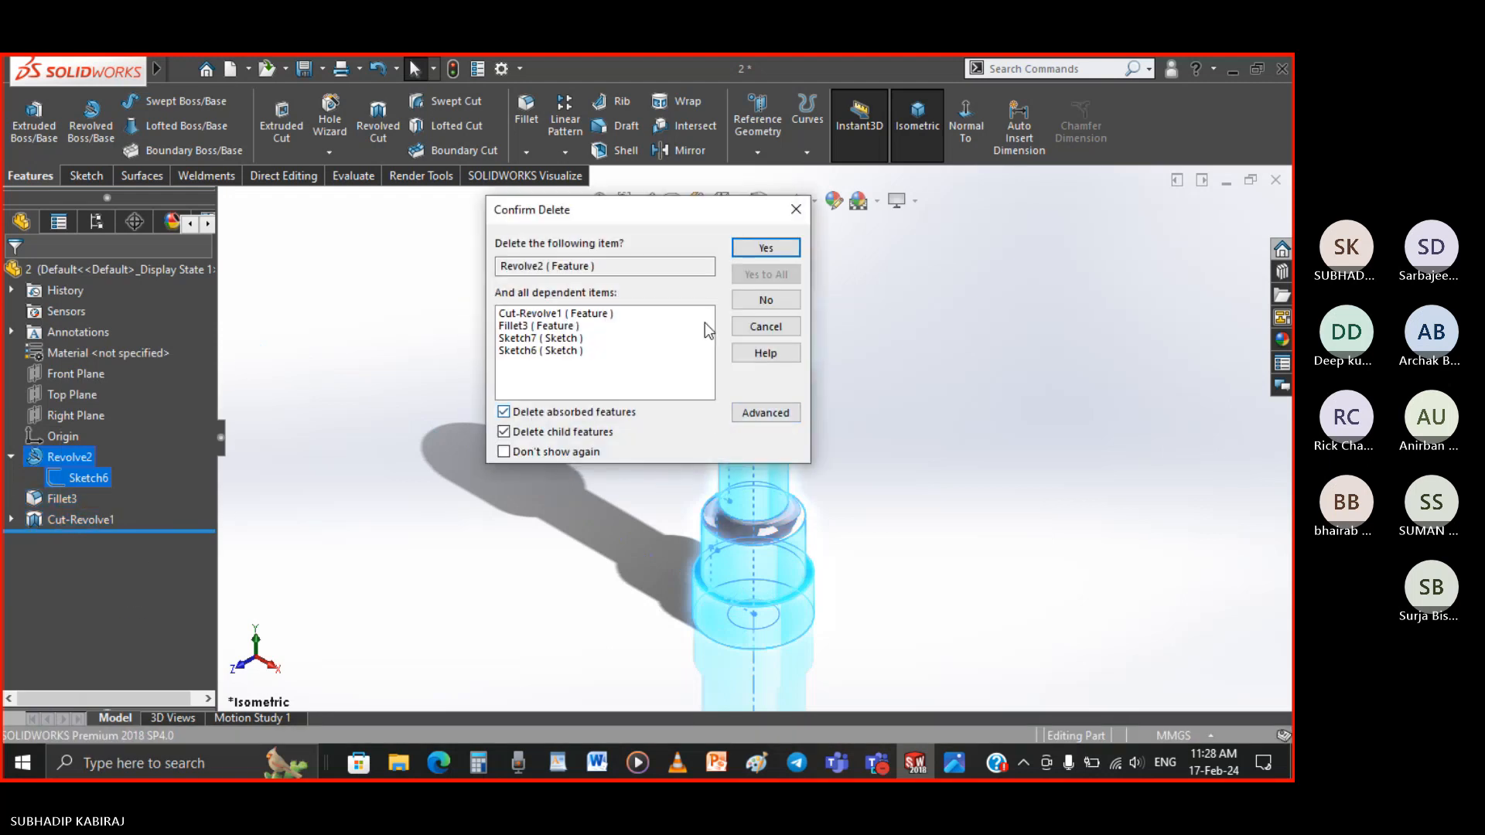
pyautogui.click(766, 249)
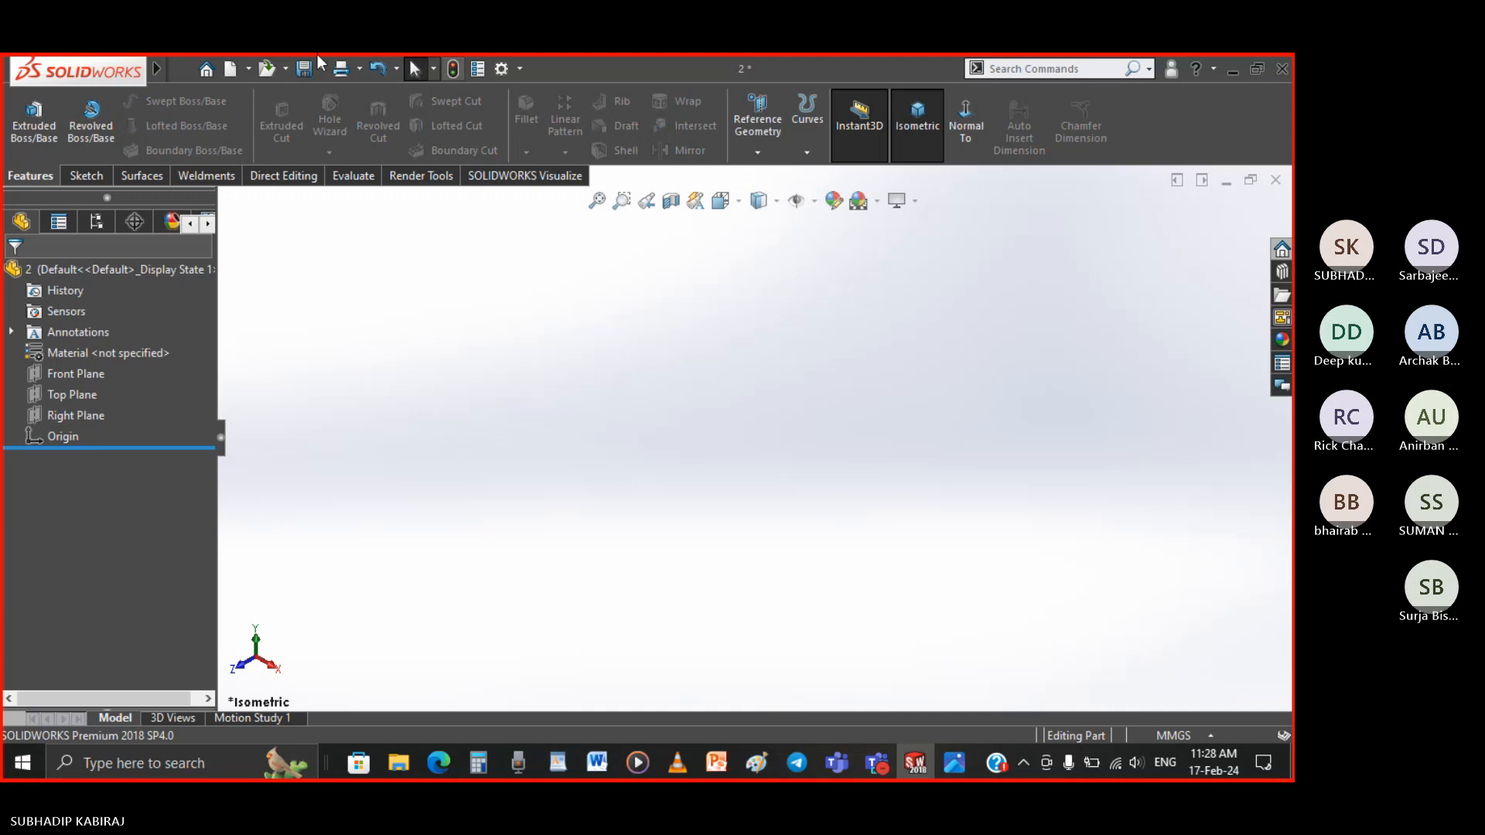
pyautogui.click(305, 72)
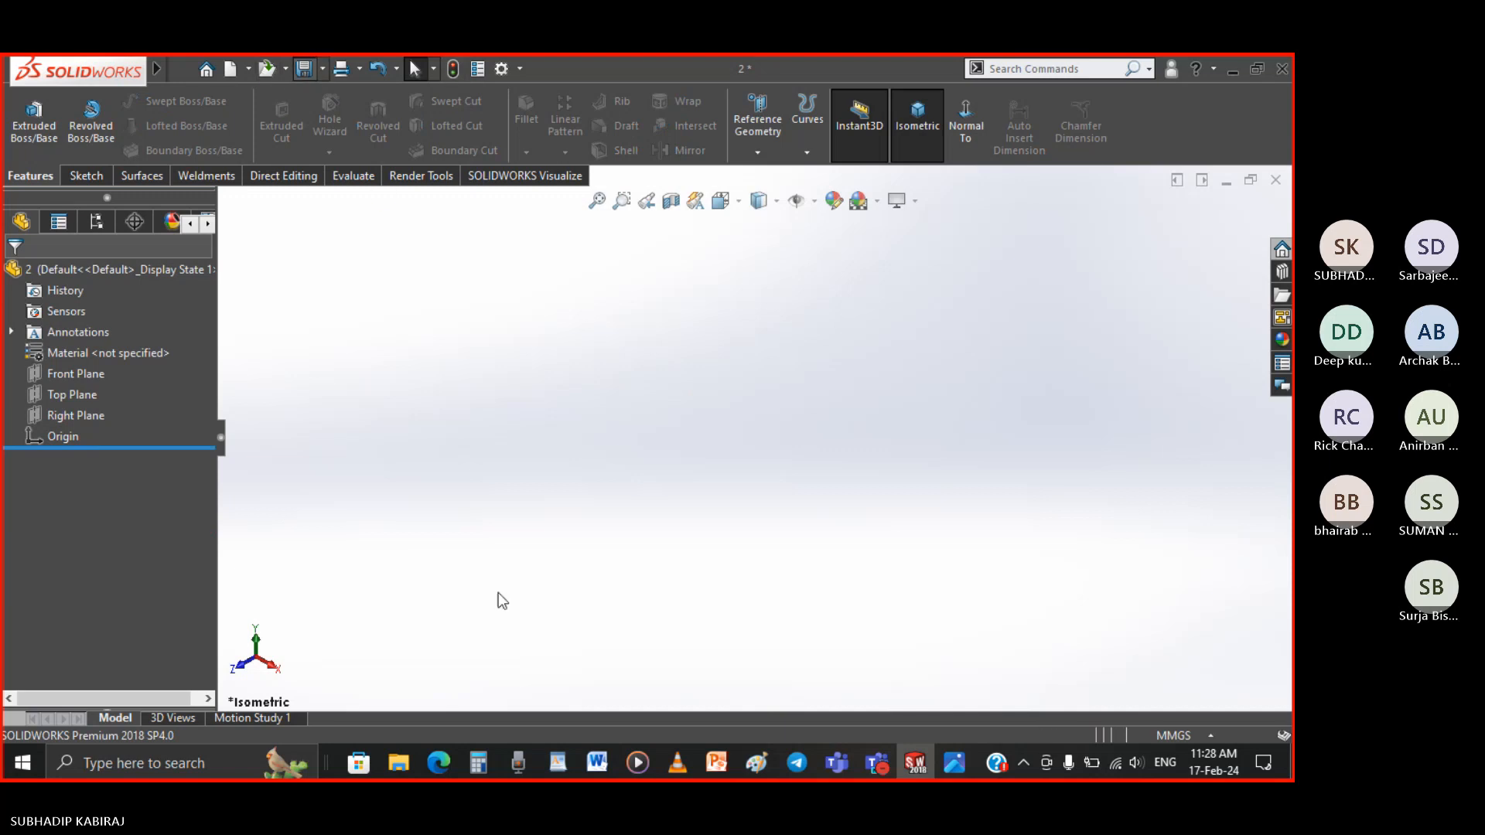
# Switch to Microsoft Edge and review the bush, washer and wheel drawings in WHEEL SUPPORT.pdf
pyautogui.click(454, 757)
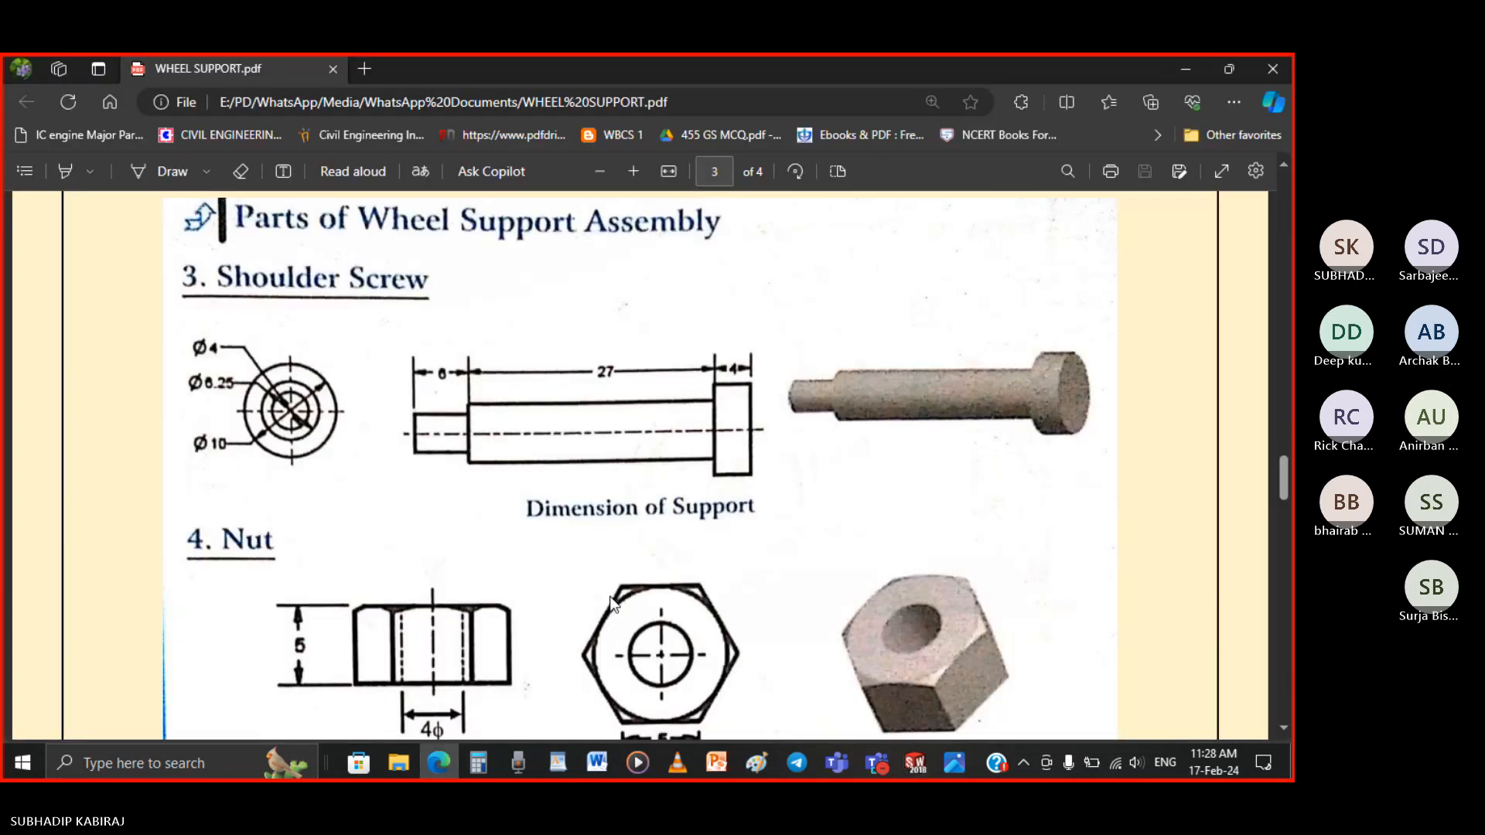
pyautogui.scroll(-7, 674, 525)
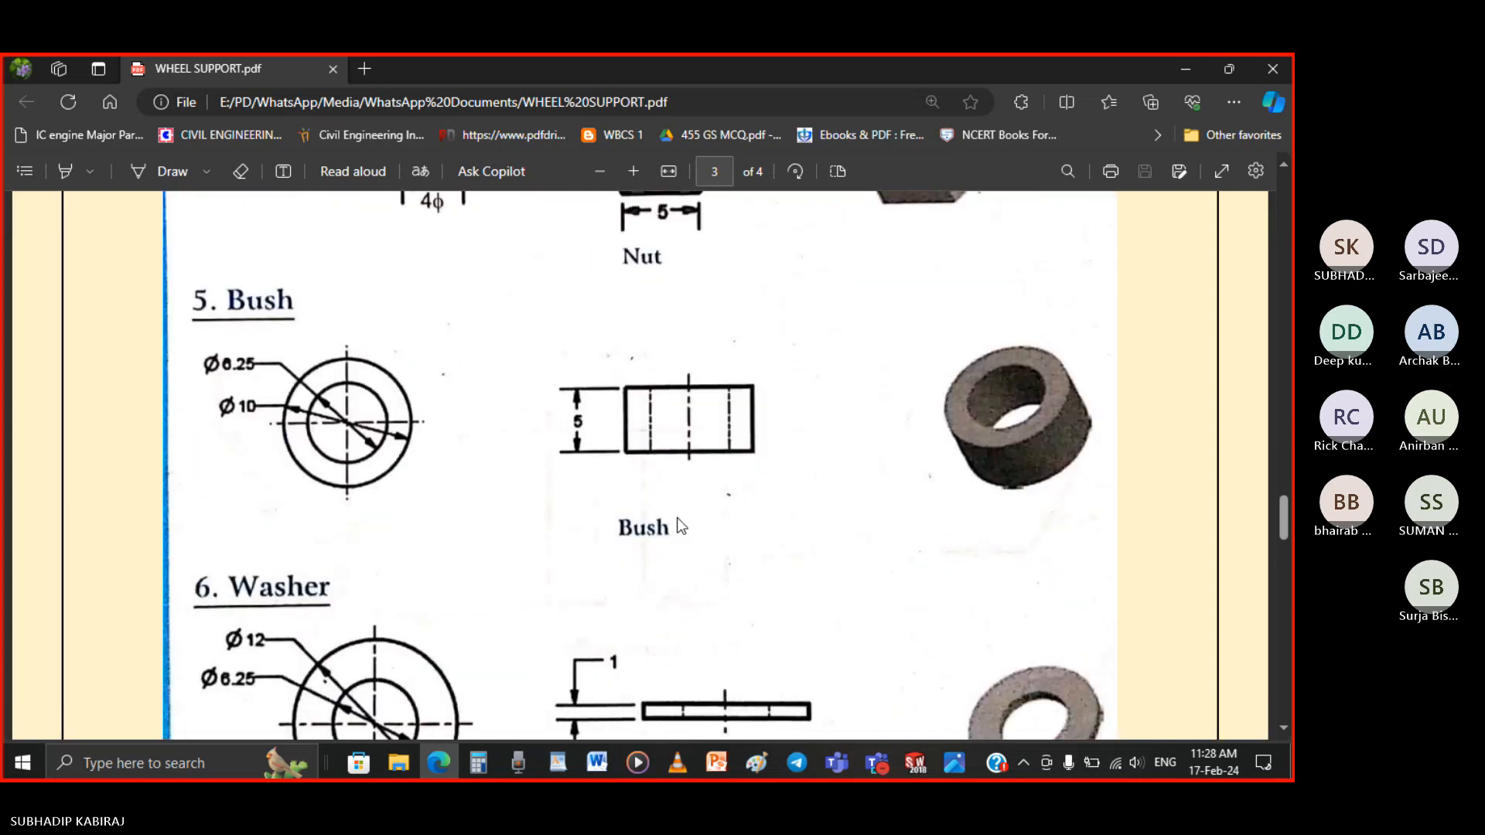
pyautogui.scroll(-3, 676, 517)
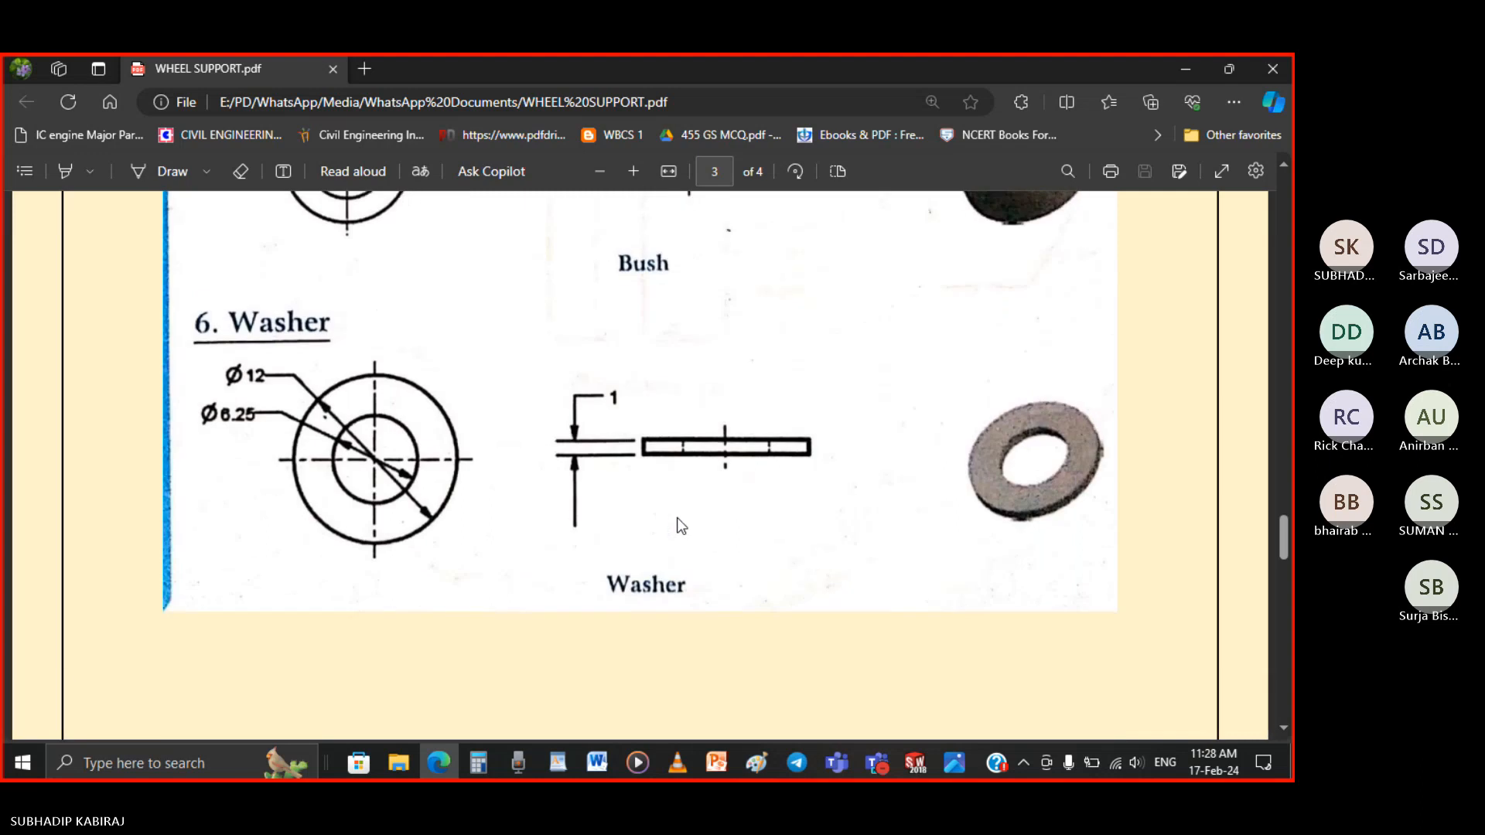
pyautogui.scroll(4, 654, 503)
pyautogui.scroll(-12, 656, 504)
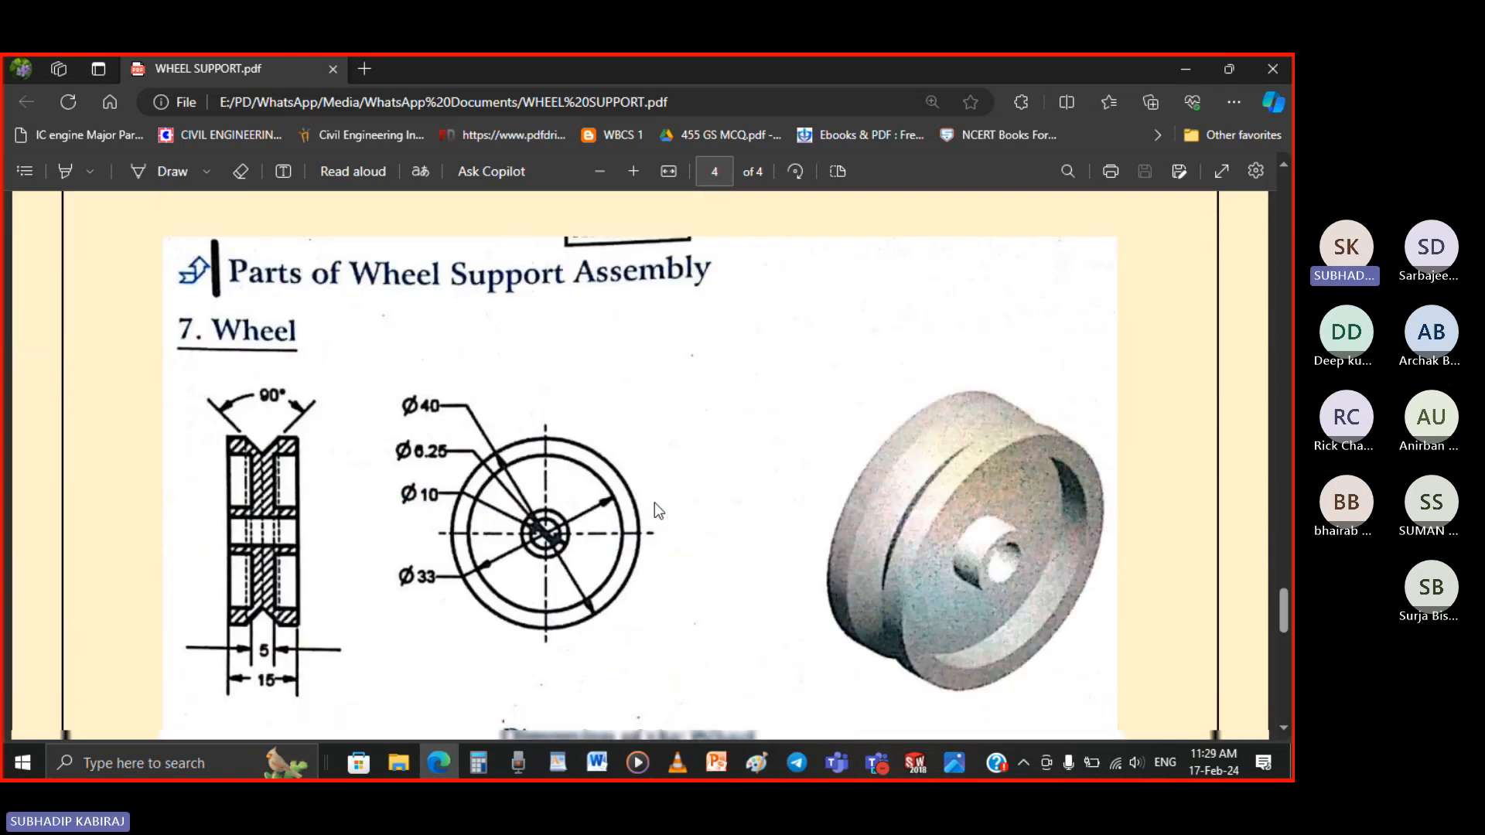
# Review the bolt, bush, base and support drawings with their dimensions in WHEEL SUPPORT.pdf
pyautogui.scroll(-6, 655, 510)
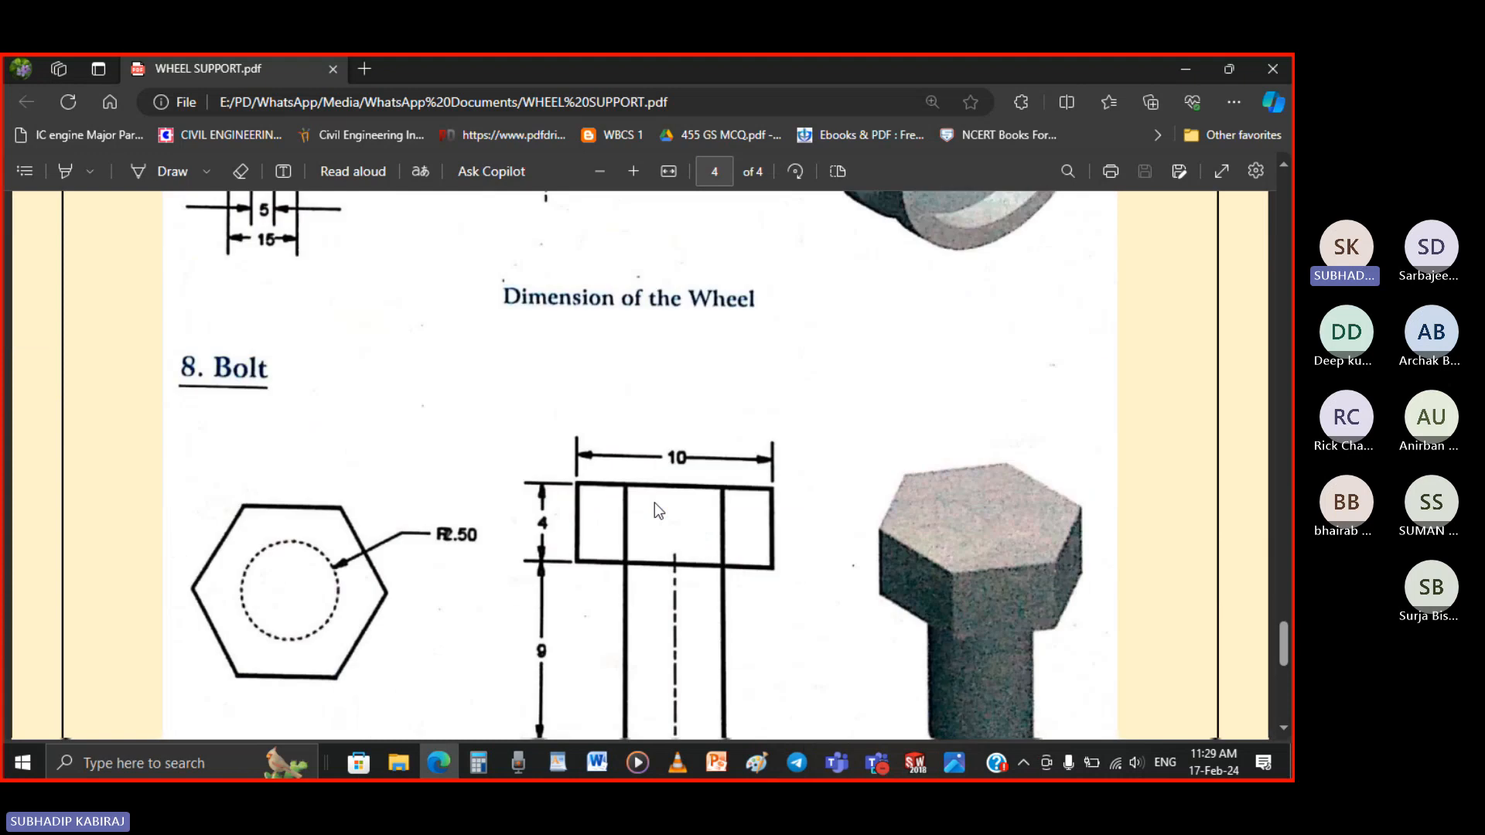
pyautogui.scroll(-6, 469, 374)
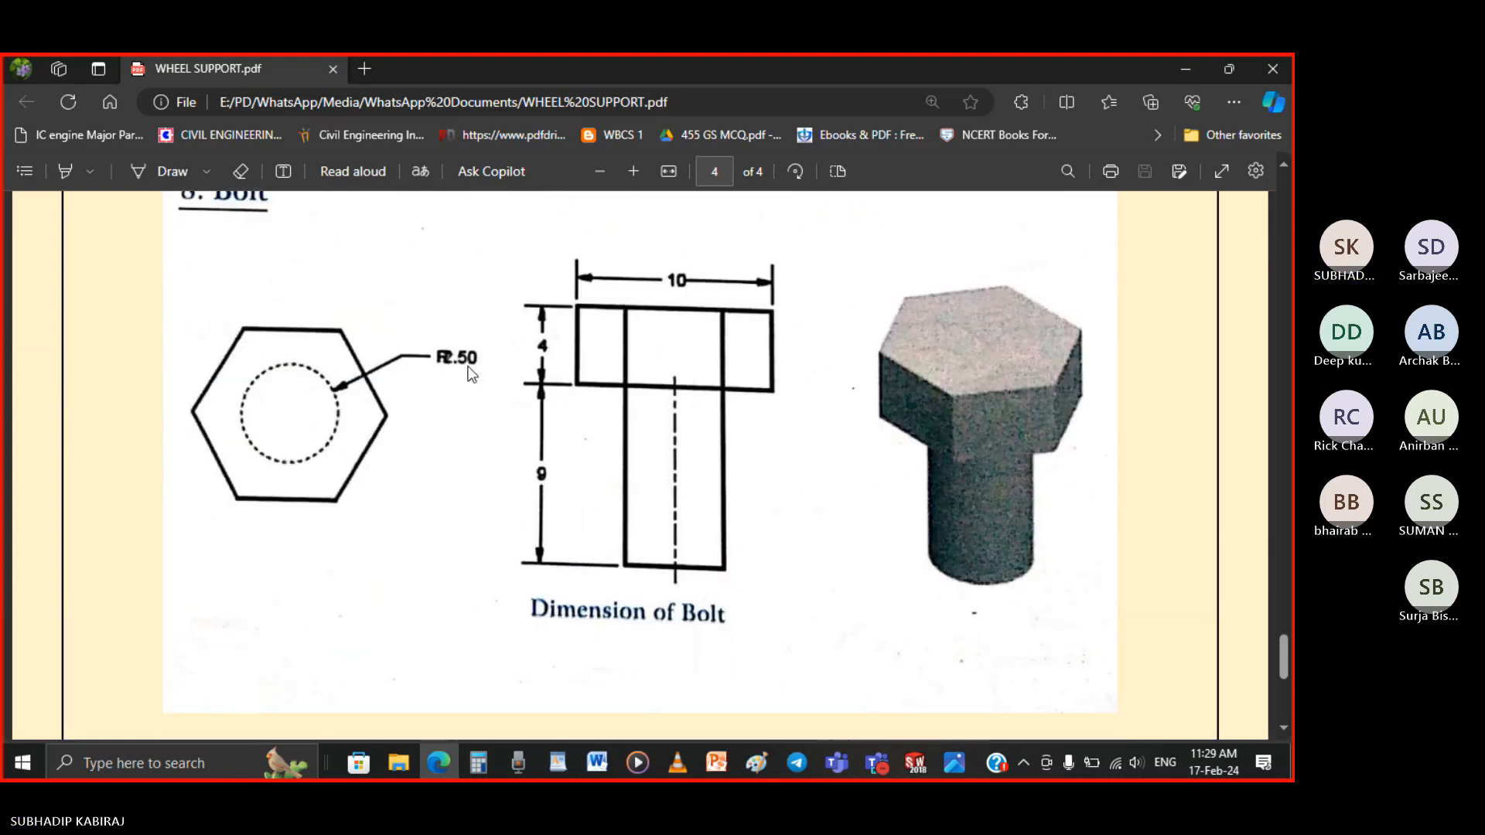
pyautogui.scroll(-3, 468, 368)
pyautogui.scroll(15, 475, 368)
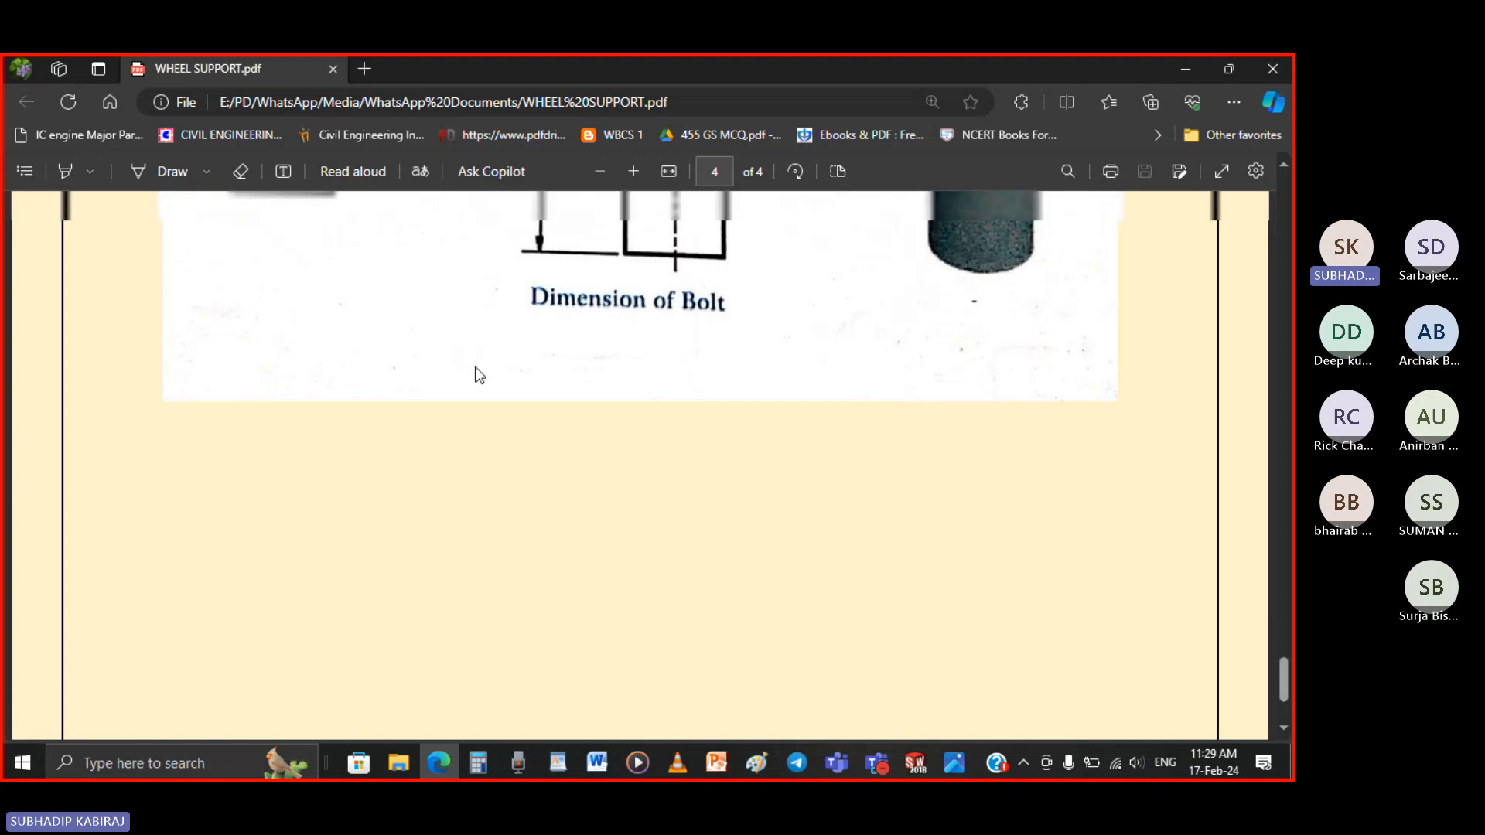
pyautogui.scroll(20, 475, 369)
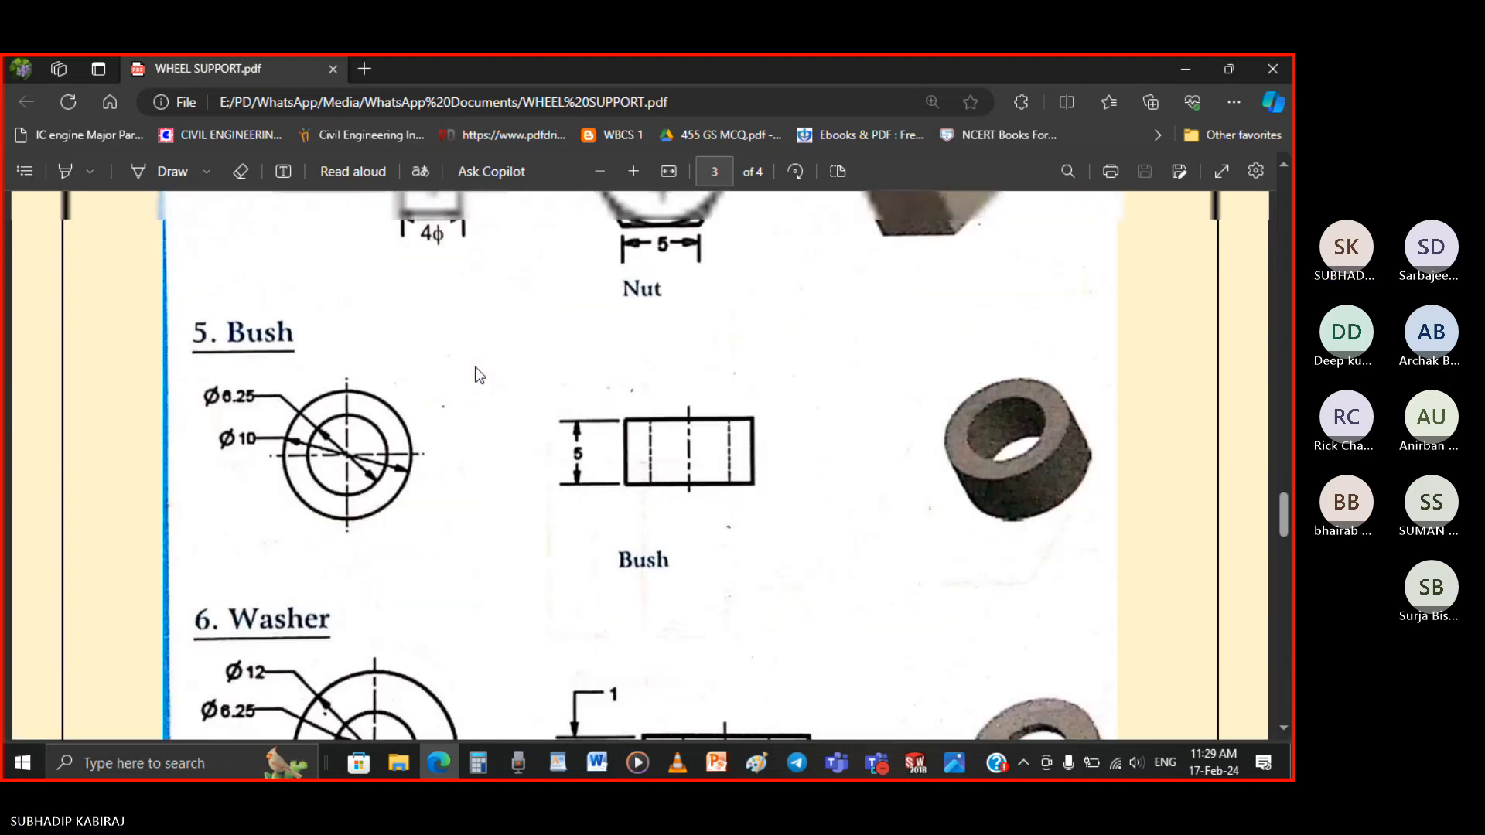
pyautogui.scroll(12, 475, 368)
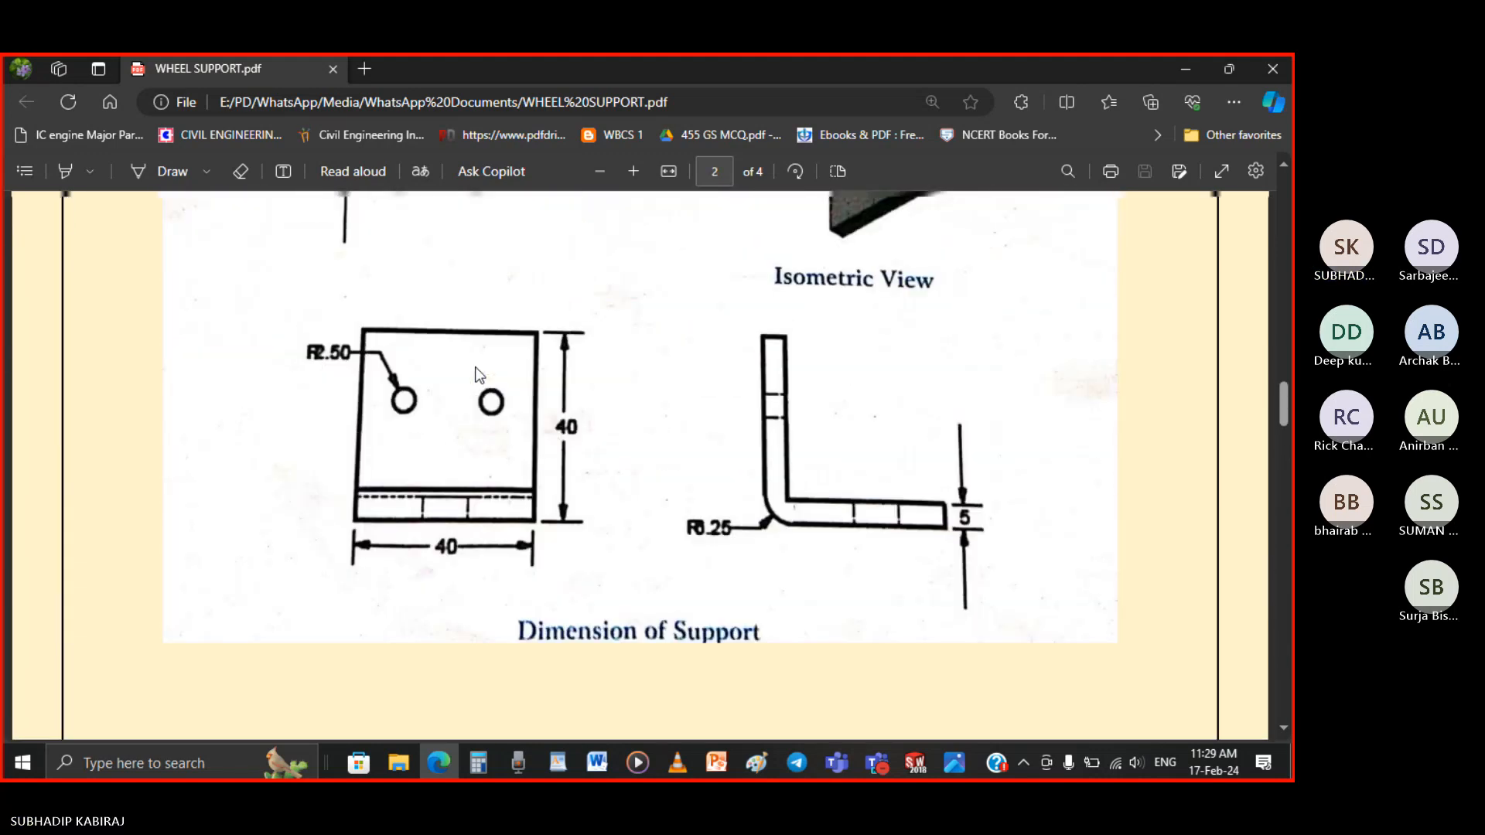
pyautogui.scroll(3, 475, 371)
pyautogui.scroll(-1, 475, 371)
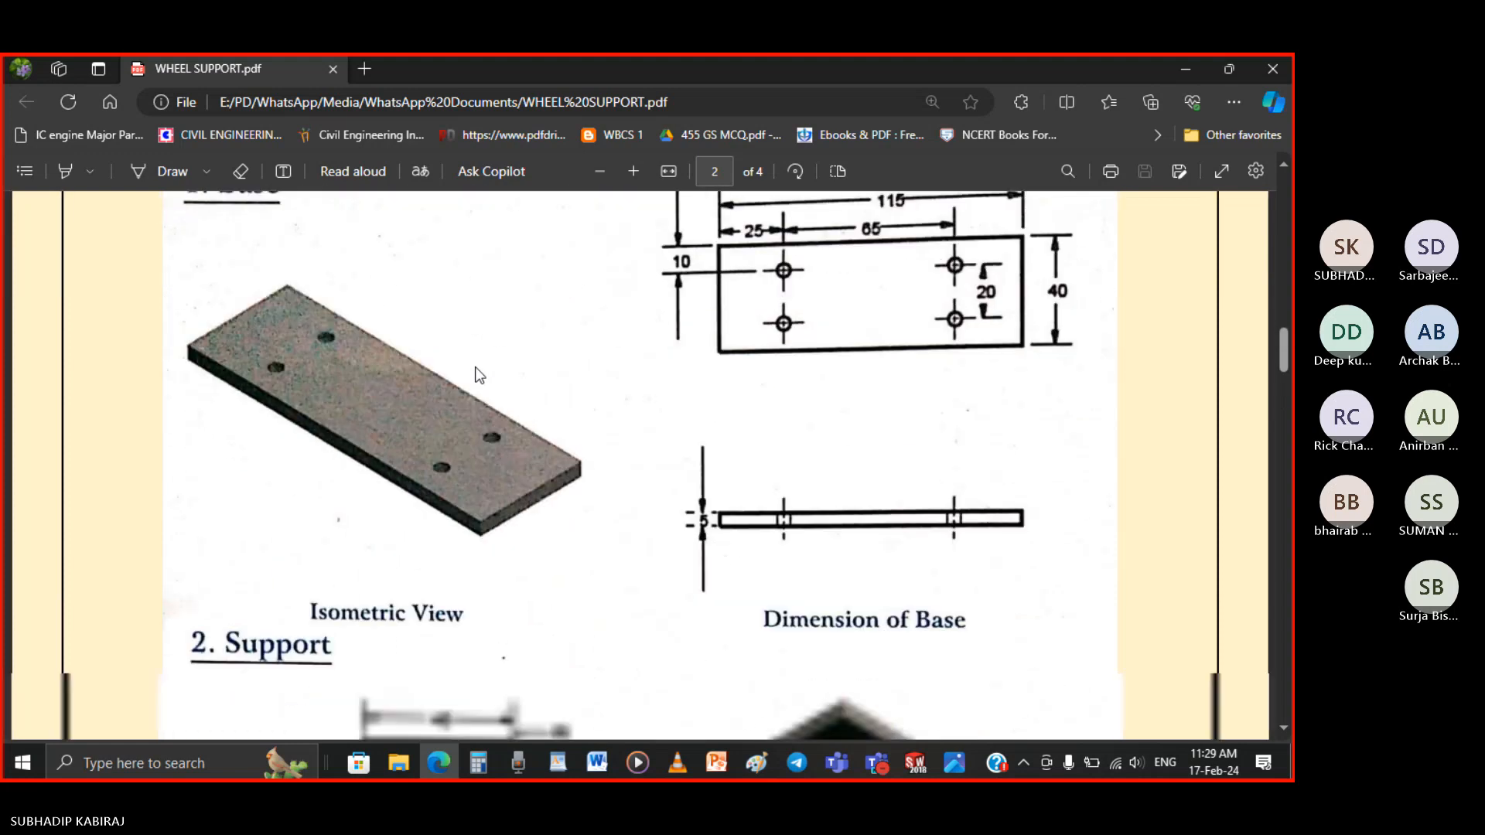
pyautogui.scroll(-5, 475, 372)
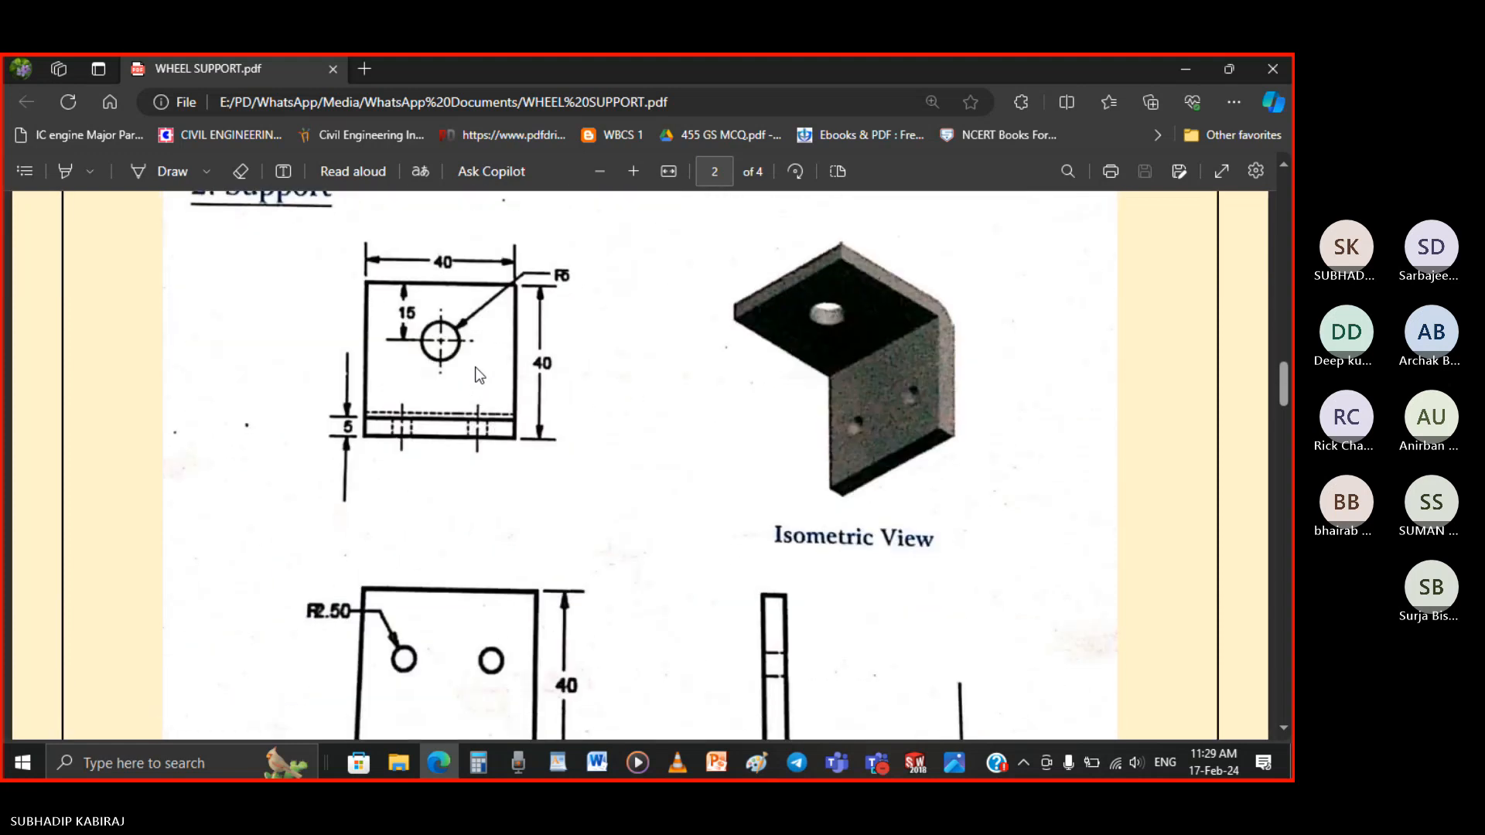
pyautogui.scroll(-6, 475, 369)
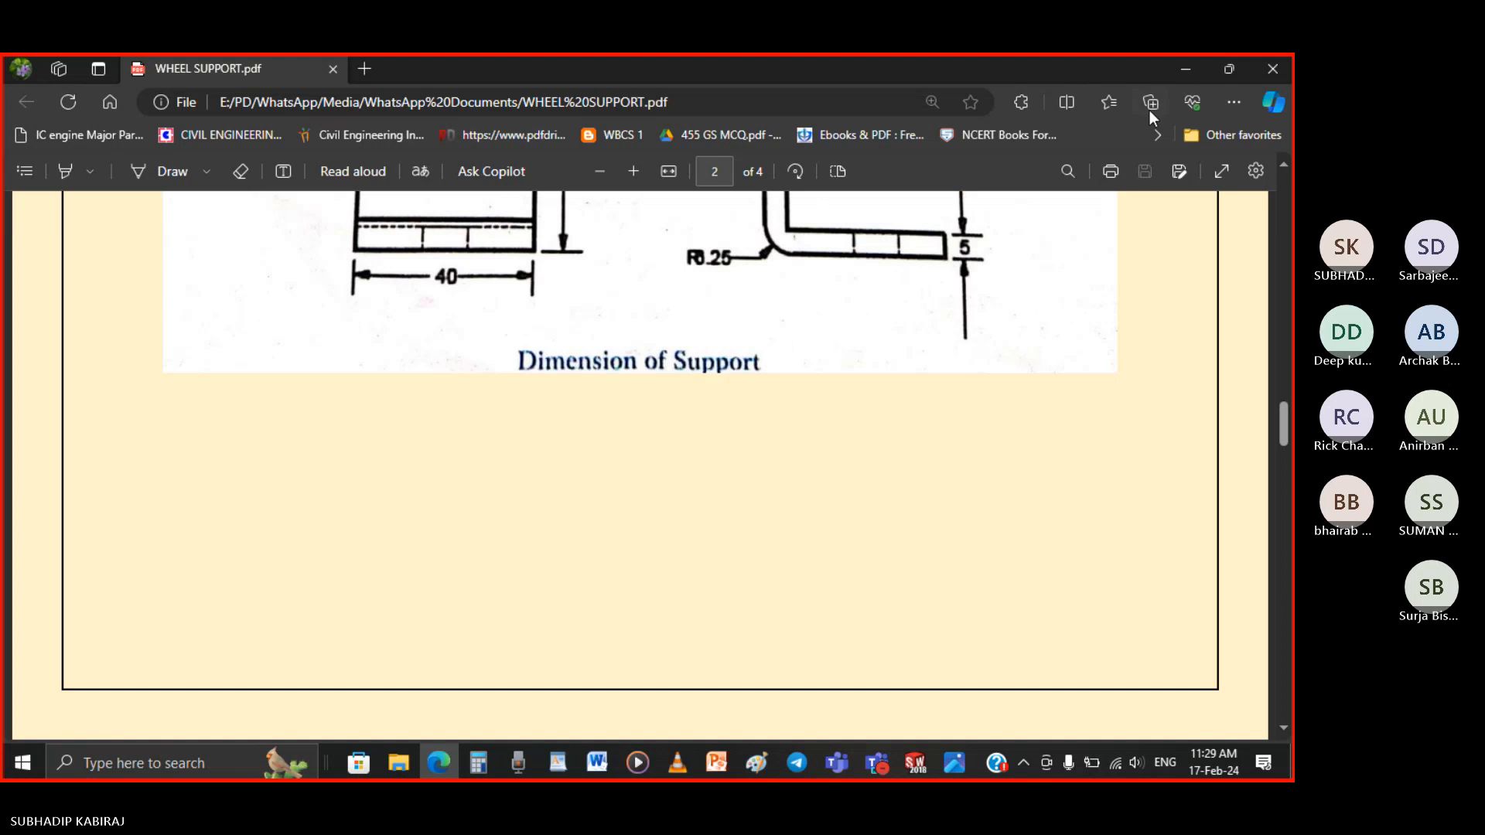
# Switch to File Explorer and open Slide29 from the Sample 3D folder in a maximised window, closing the Slide49 image
pyautogui.click(1192, 70)
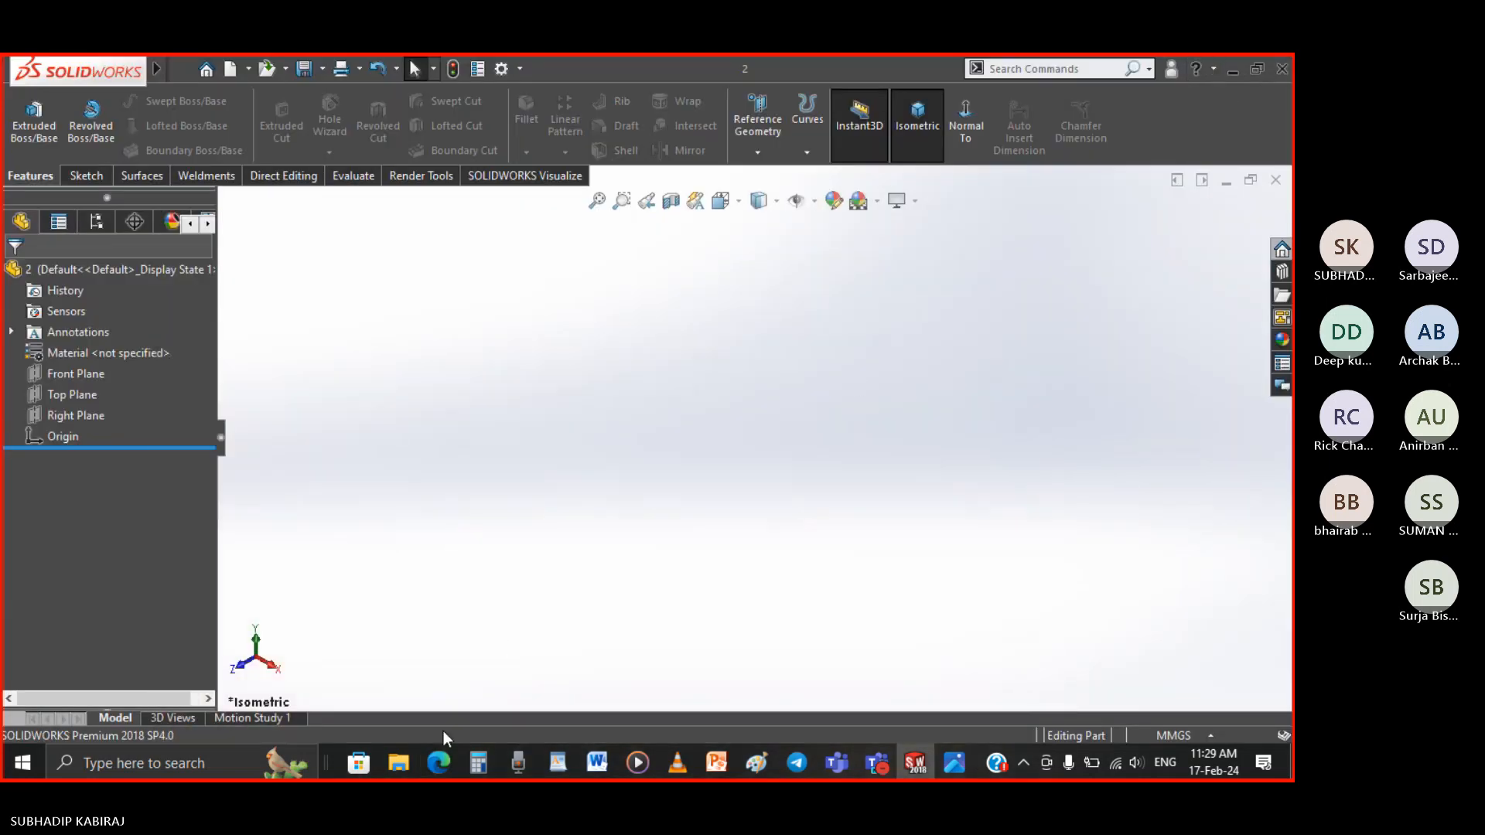
pyautogui.click(413, 768)
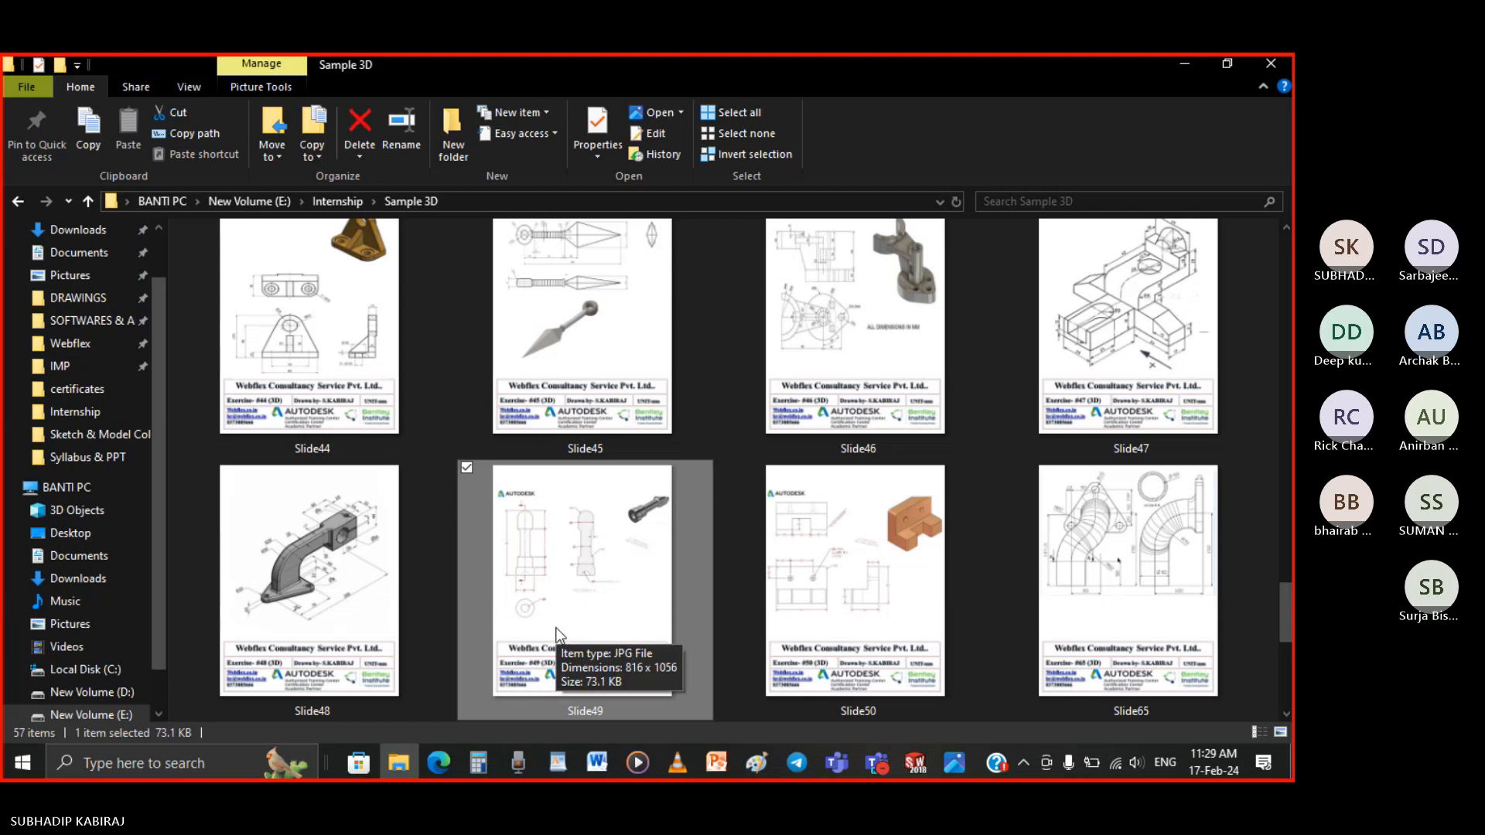
pyautogui.scroll(3, 558, 635)
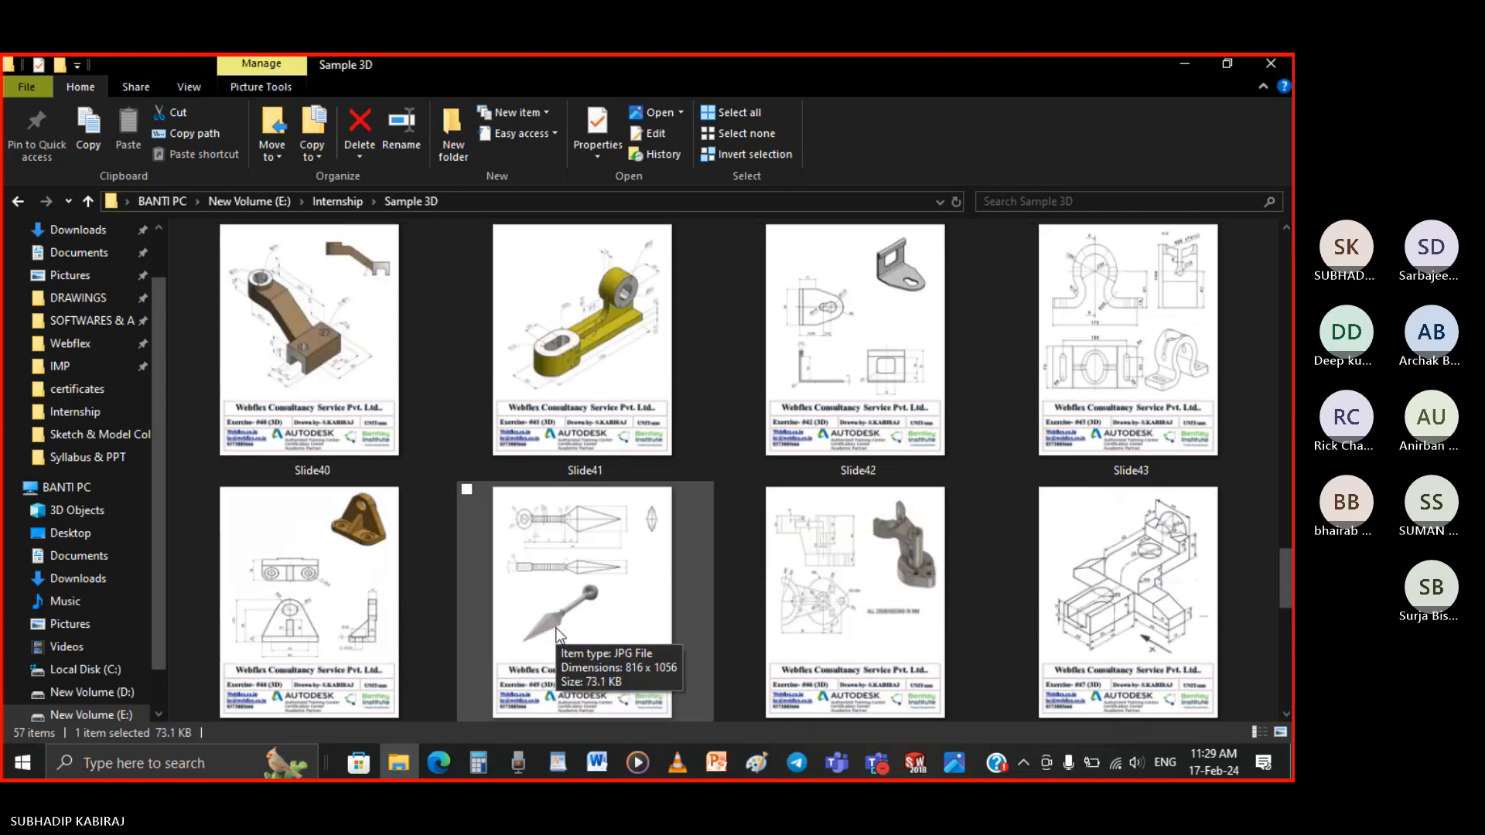
pyautogui.scroll(9, 559, 634)
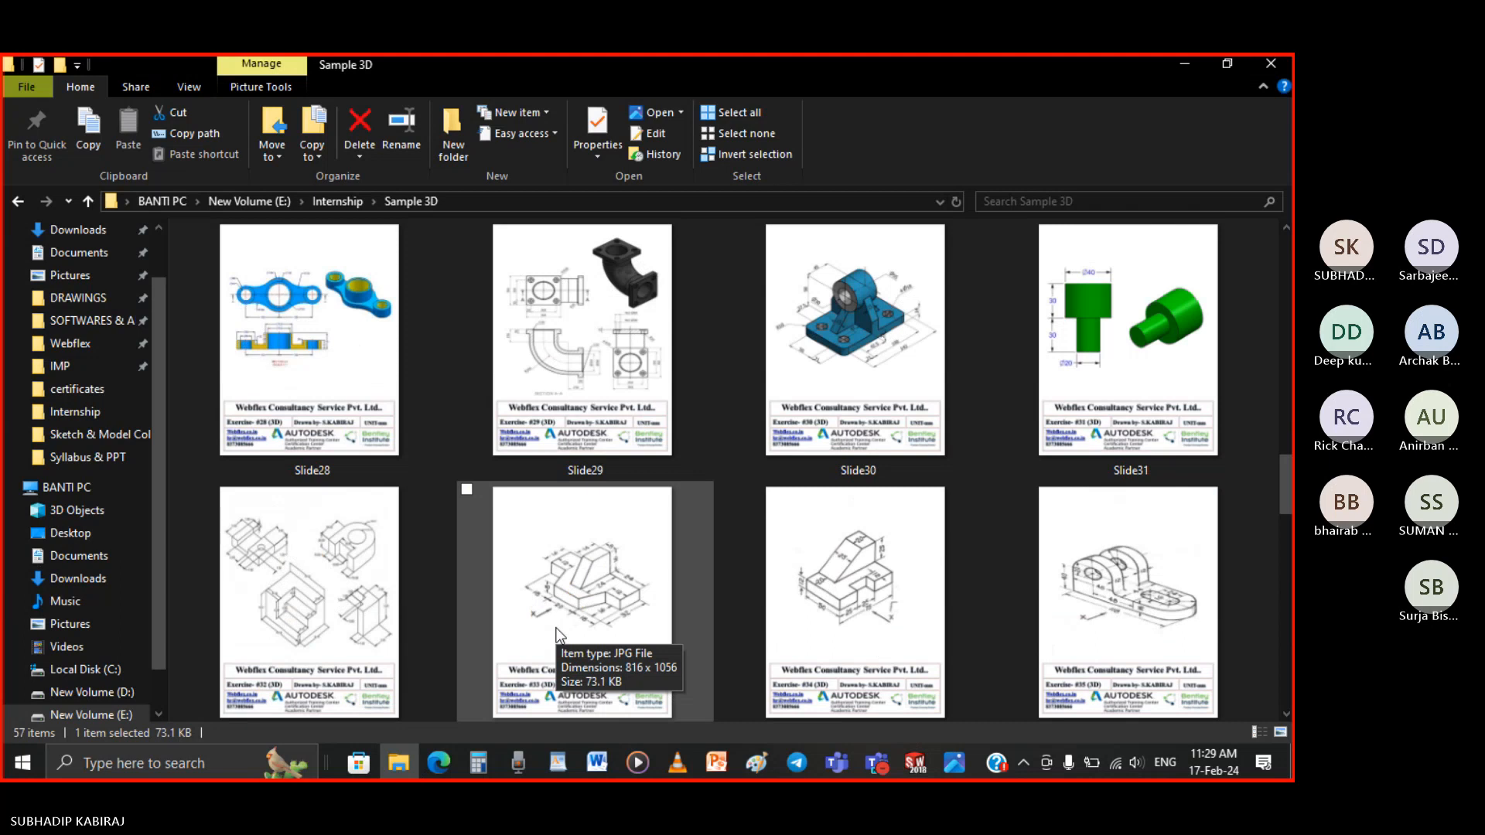
pyautogui.click(587, 341)
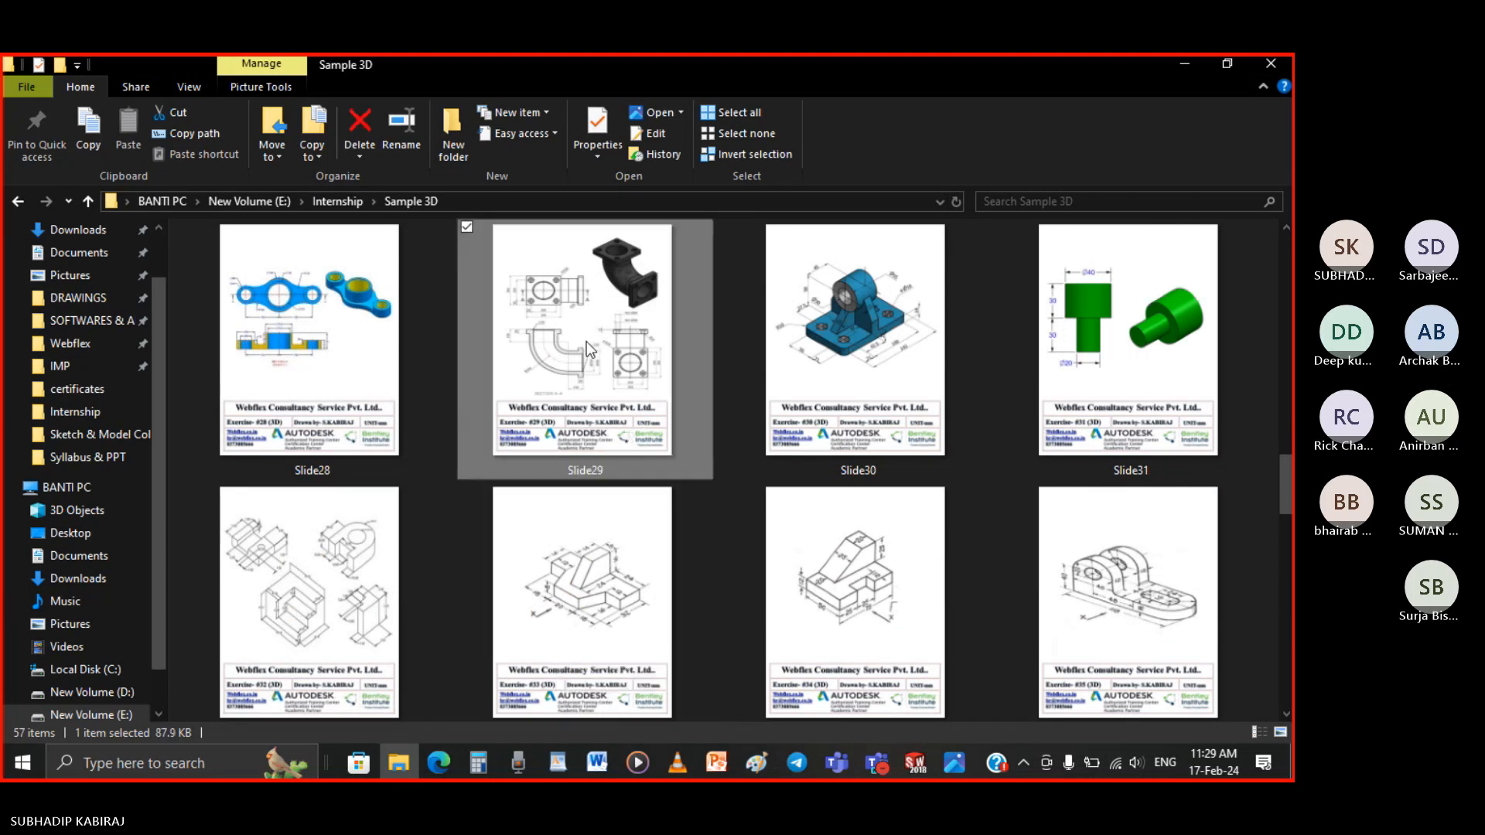
pyautogui.doubleClick(586, 341)
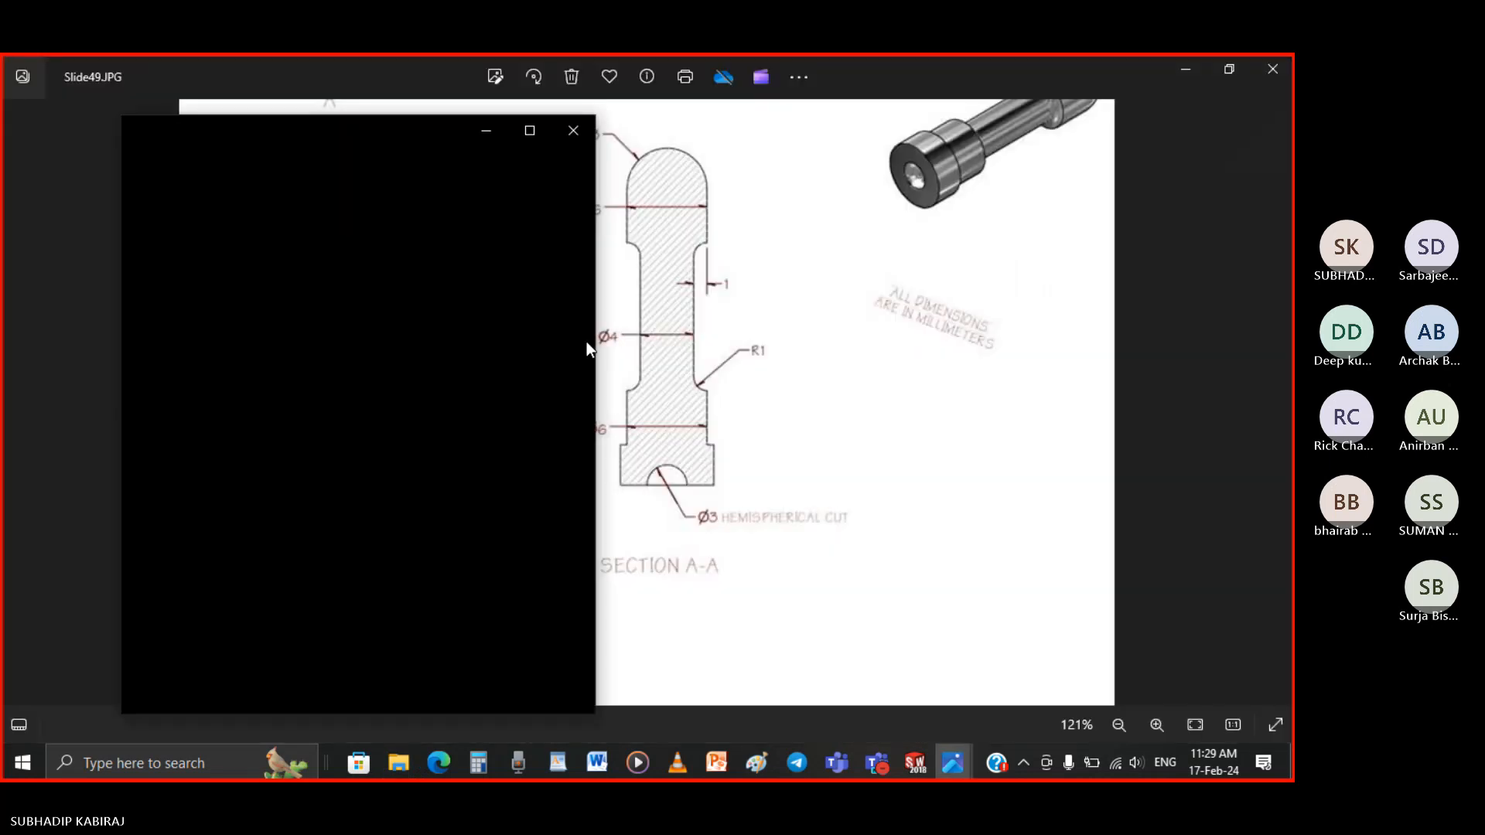
pyautogui.click(1272, 69)
pyautogui.click(530, 130)
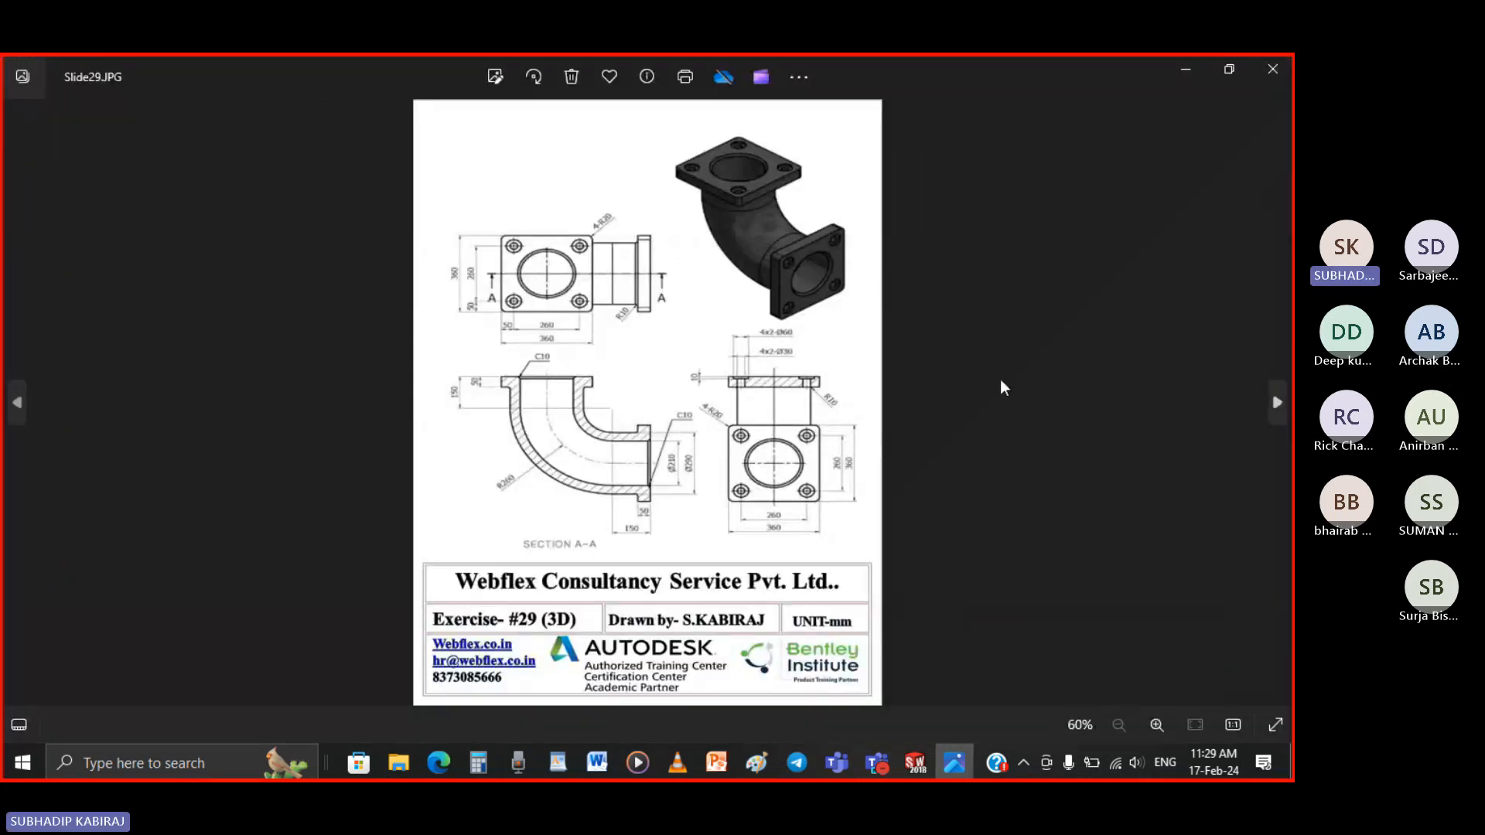
# Examine the flanged pipe elbow drawing of Exercise #29, including Section A-A and the flange dimensions
pyautogui.scroll(2, 727, 299)
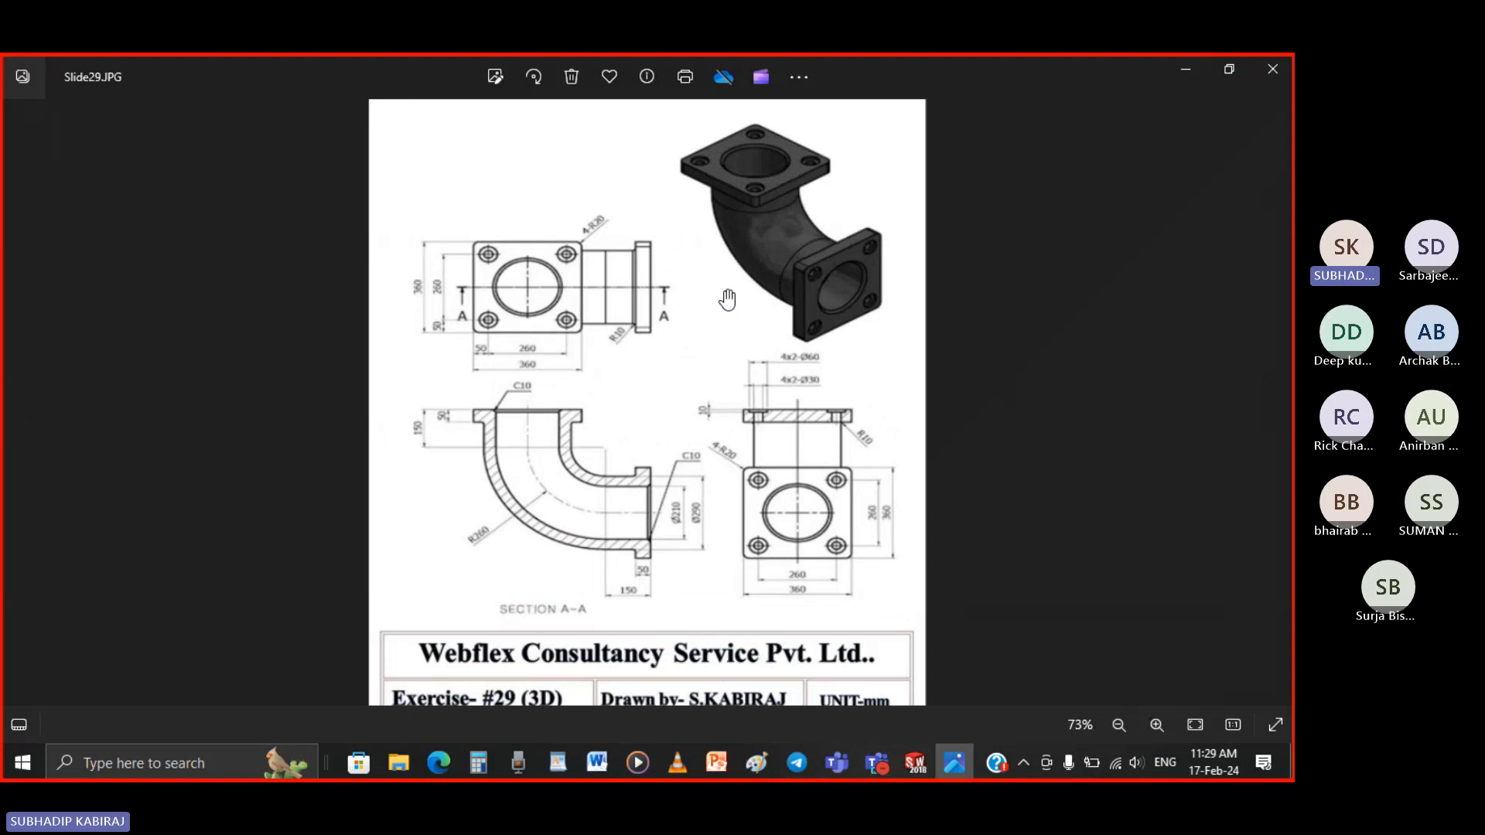
pyautogui.scroll(1, 1002, 492)
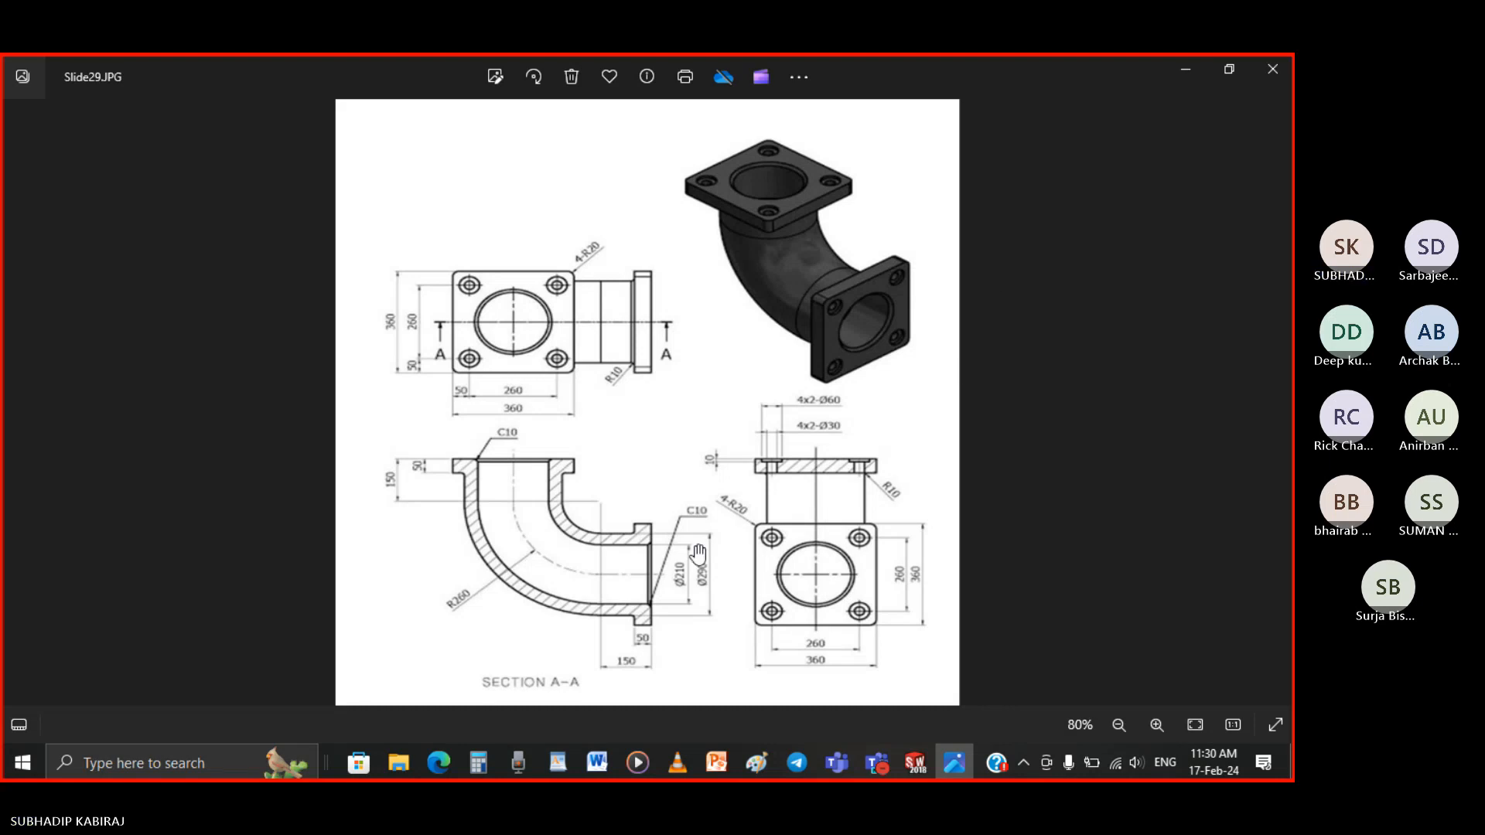
pyautogui.scroll(-2, 687, 557)
pyautogui.scroll(5, 488, 334)
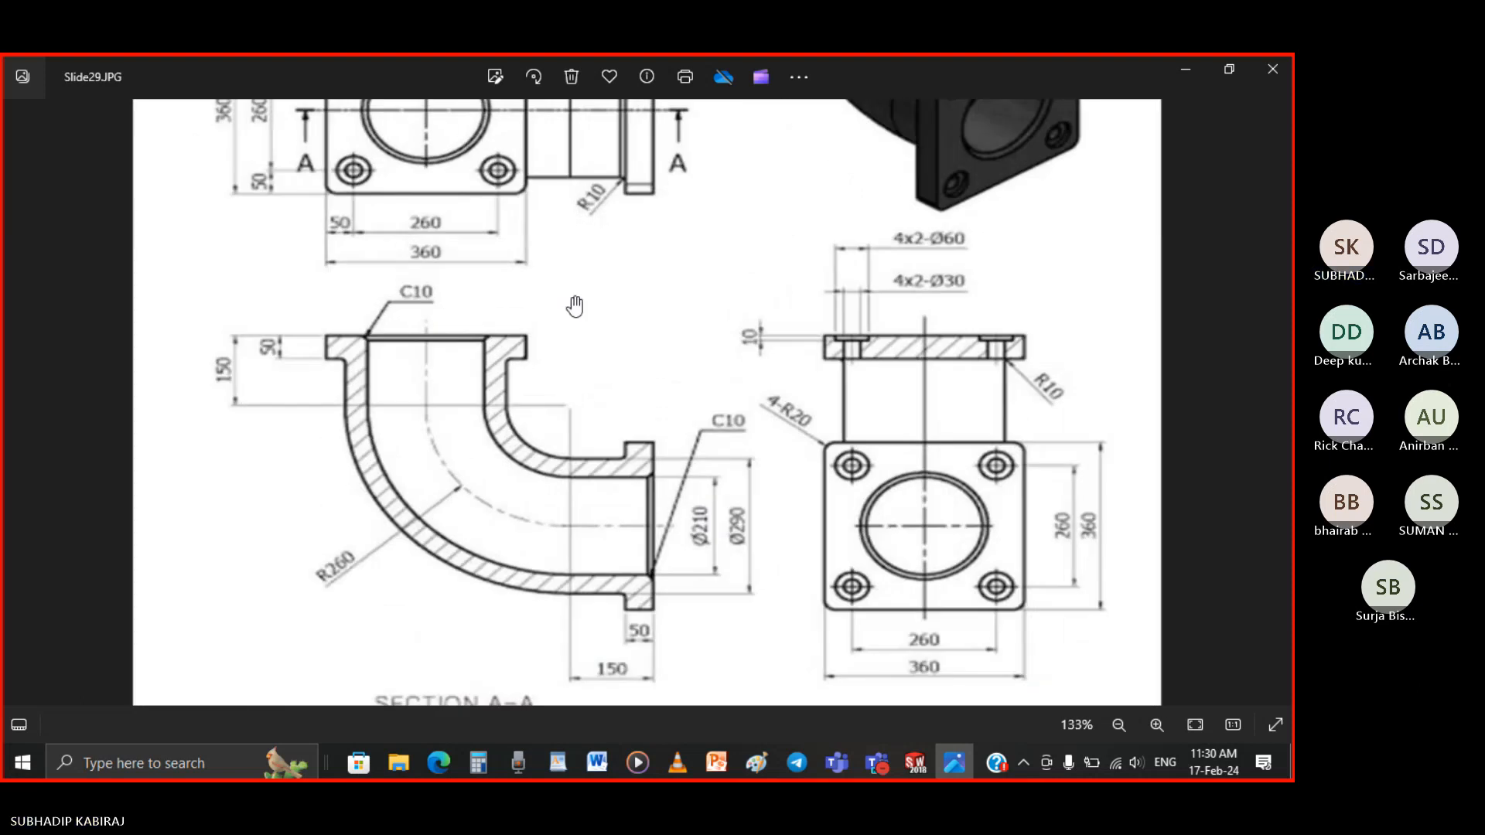
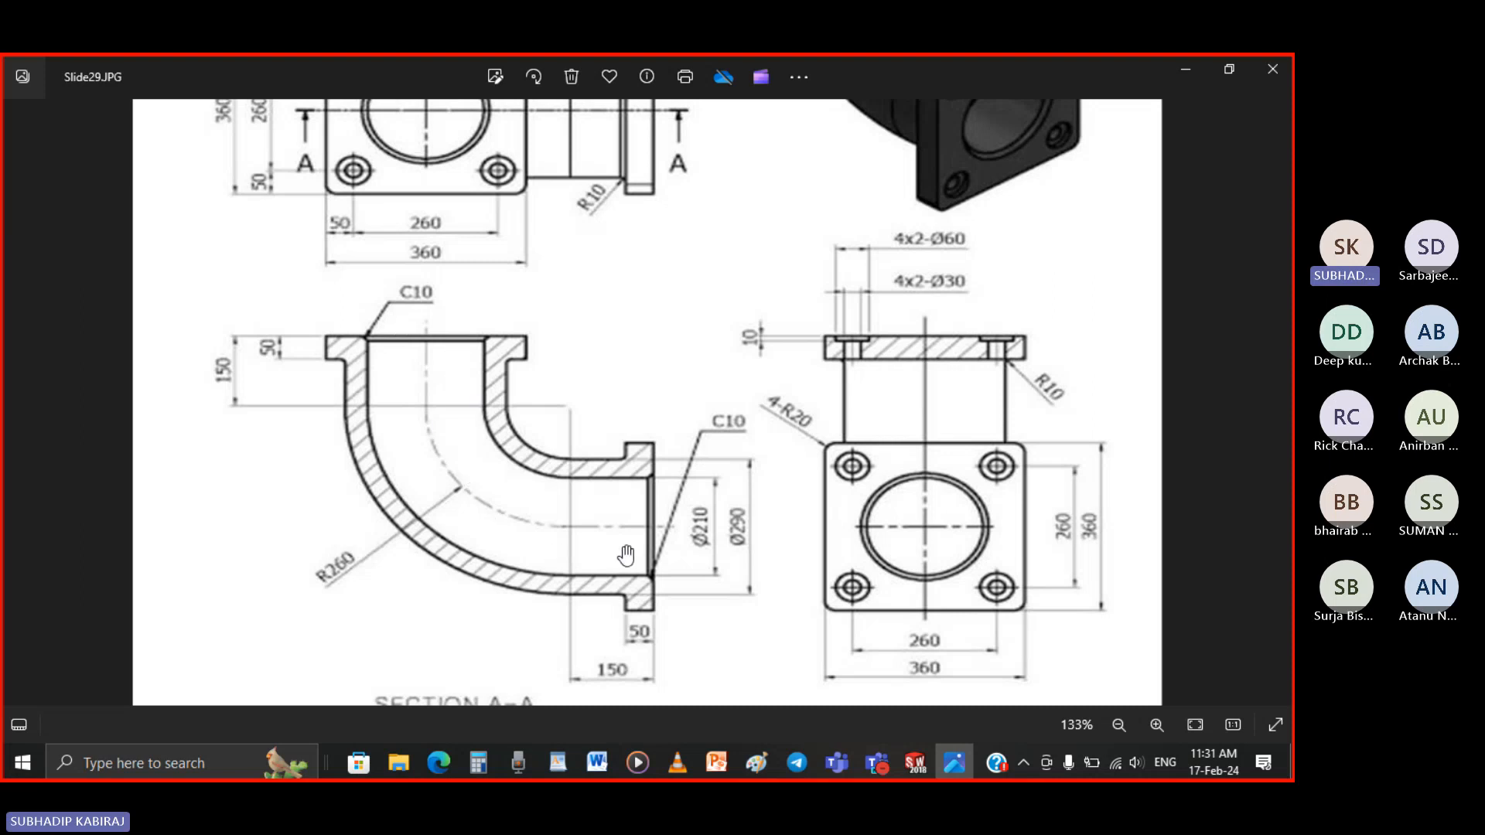
pyautogui.scroll(-3, 646, 558)
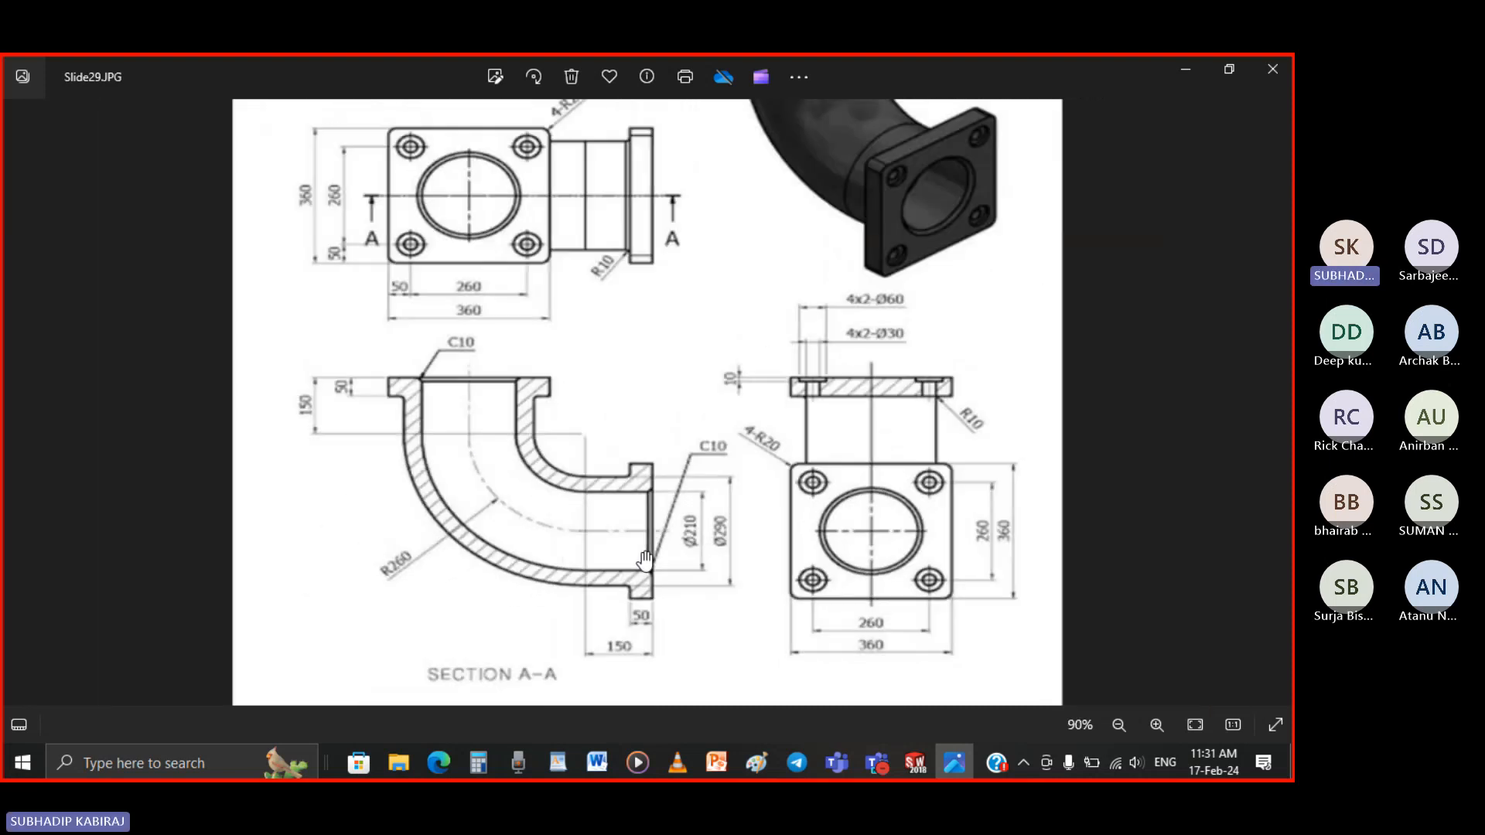
pyautogui.scroll(-3, 645, 560)
pyautogui.scroll(2, 722, 181)
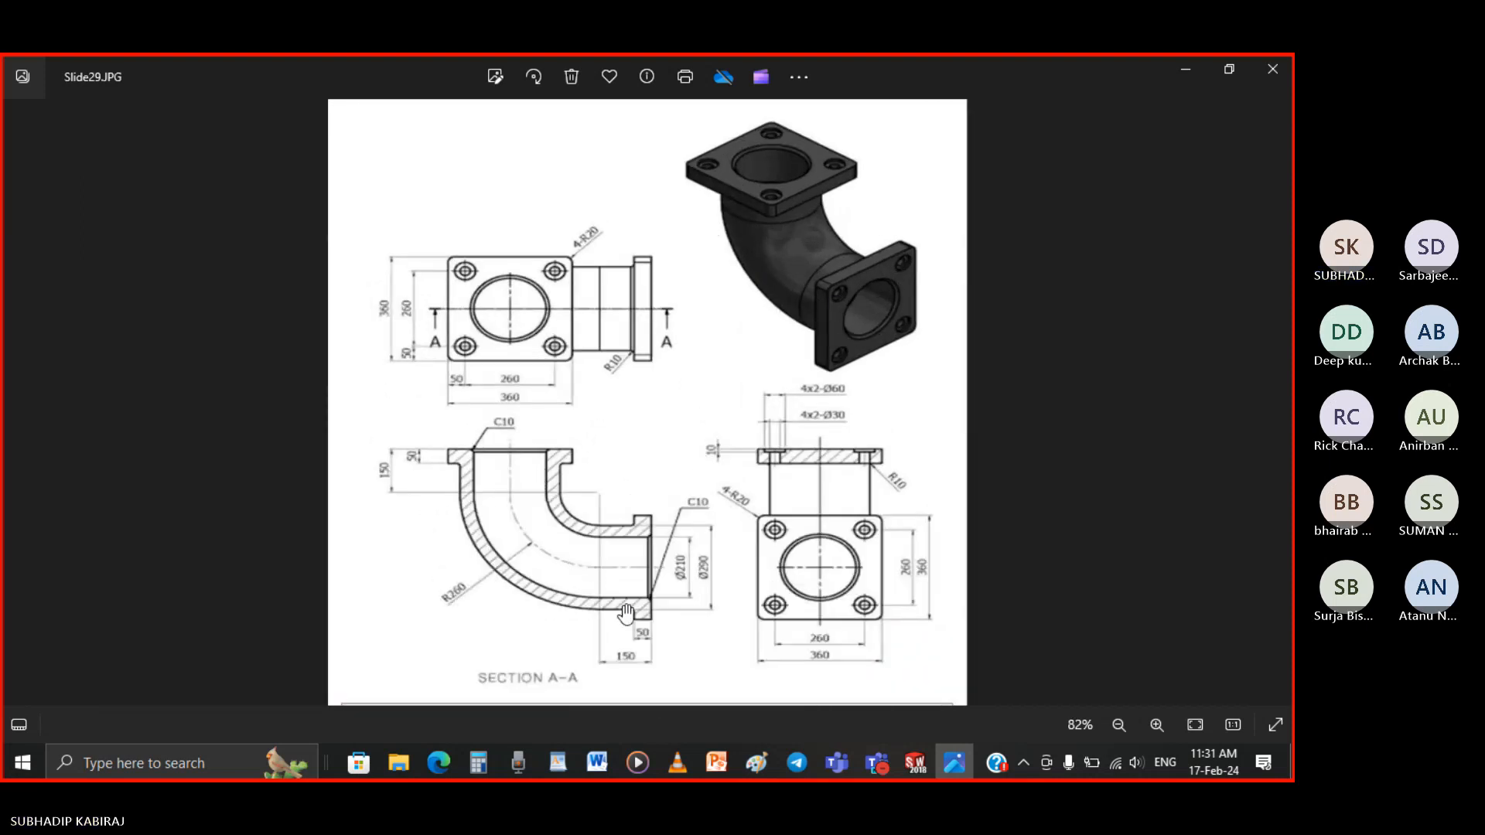
# Switch to SOLIDWORKS and start a new sketch on the Front Plane of the empty part
pyautogui.click(914, 764)
pyautogui.click(81, 178)
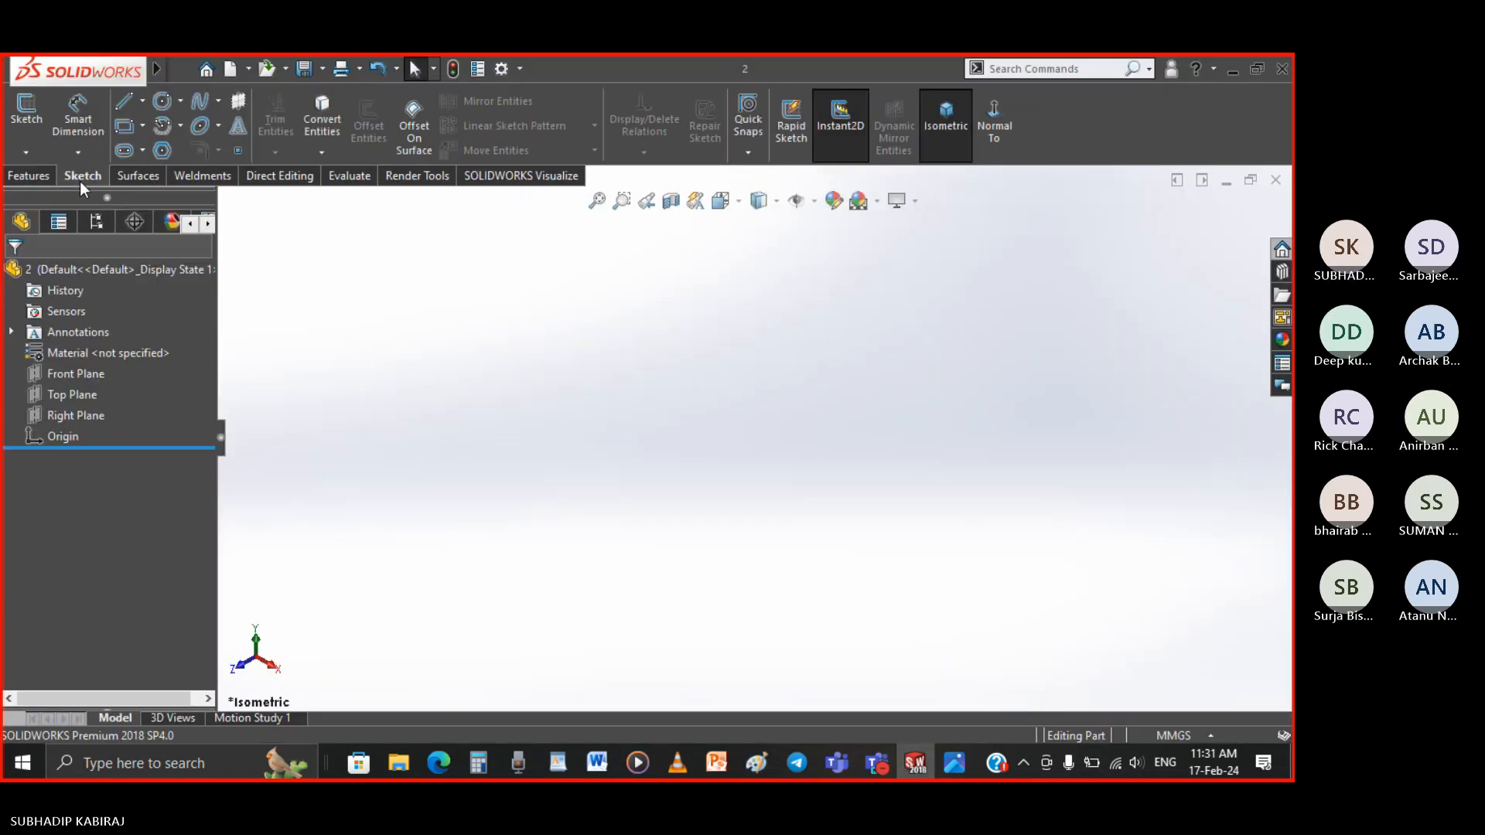
pyautogui.click(26, 113)
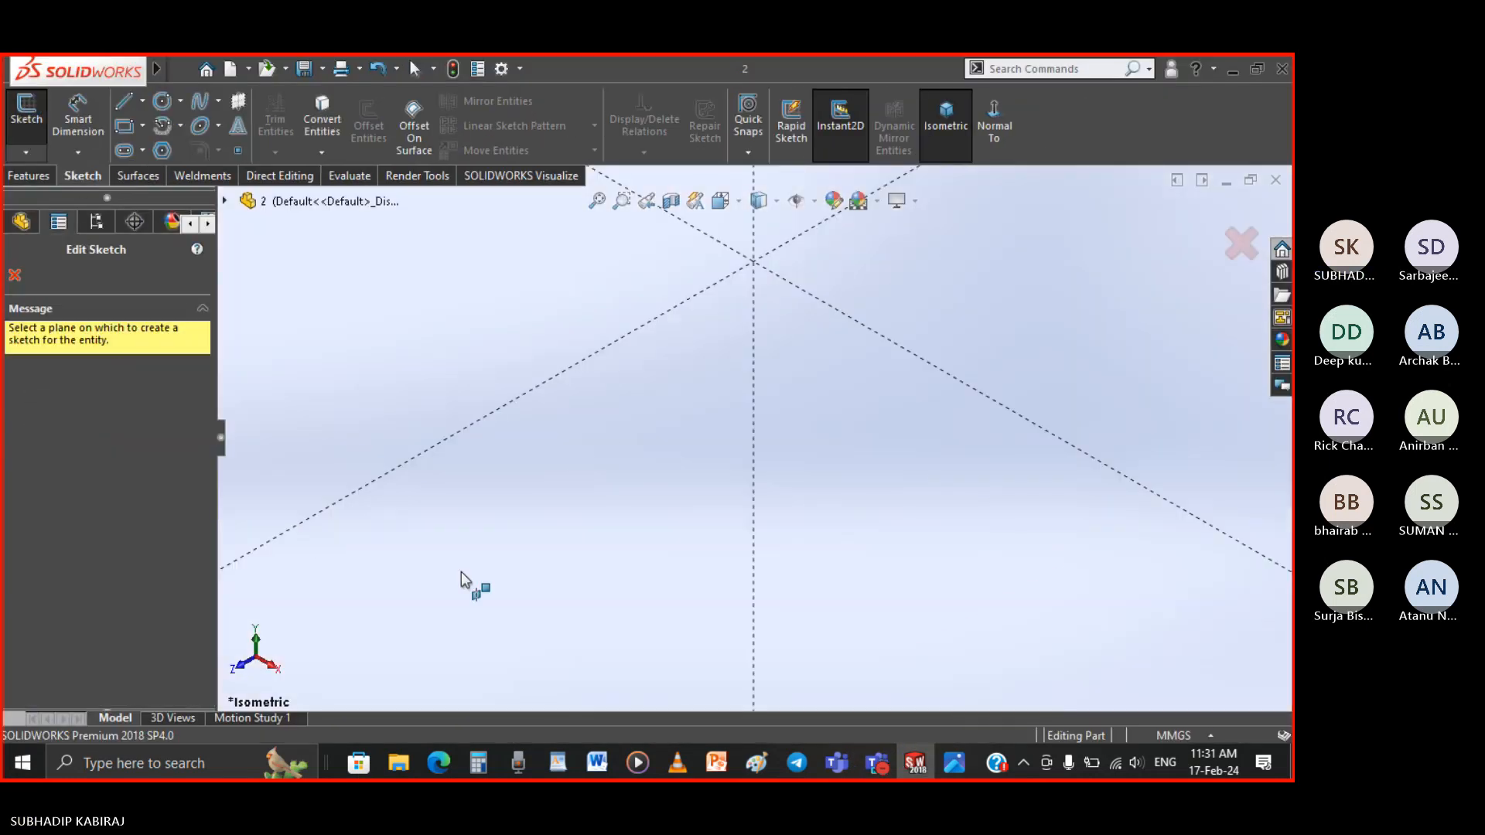
pyautogui.click(599, 313)
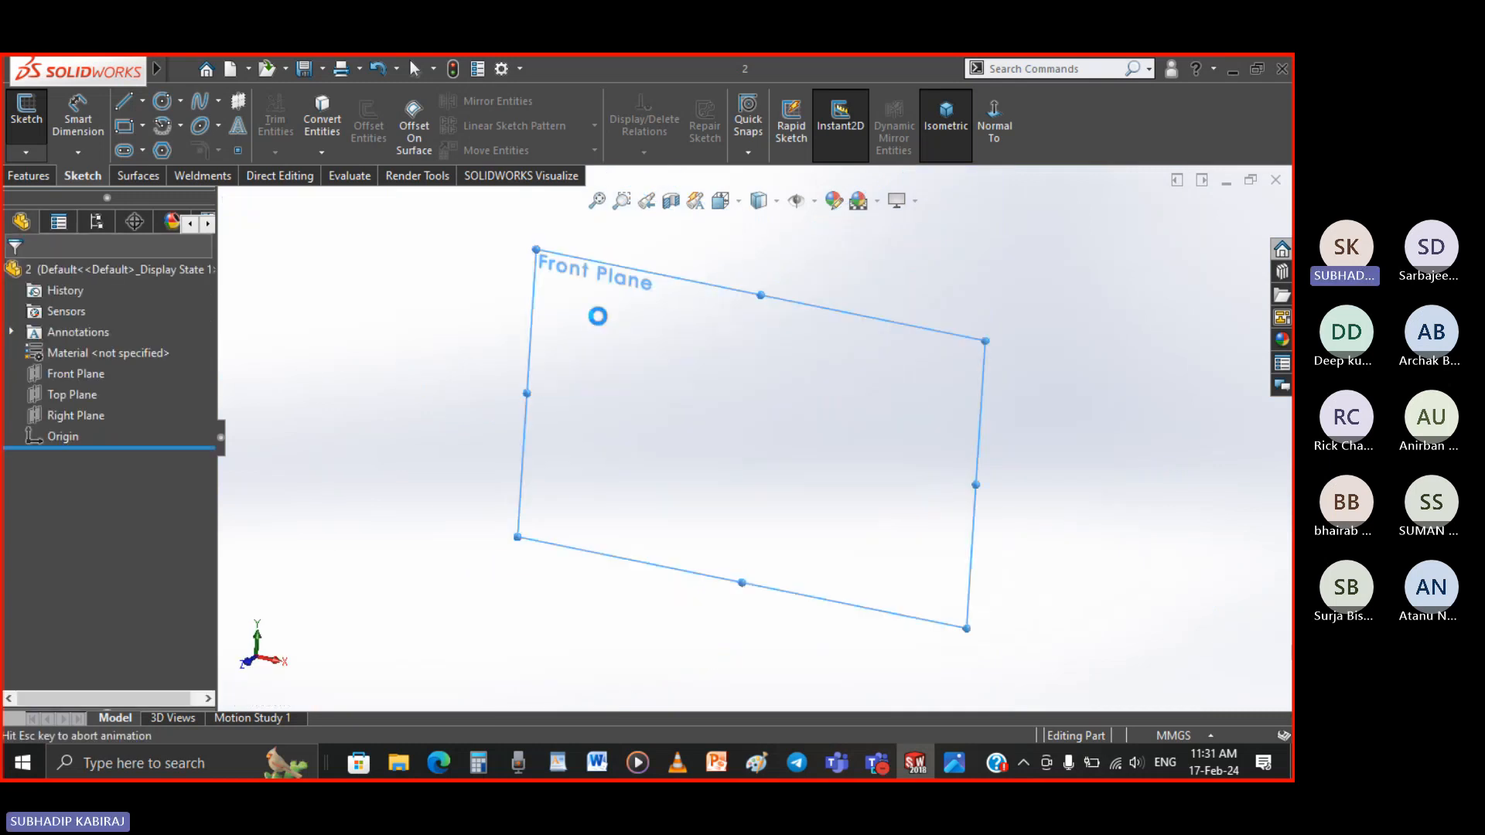
# Check the elbow's Section A-A in the Slide29 drawing for the bend path dimensions, and return to the SOLIDWORKS sketch
pyautogui.click(964, 764)
pyautogui.scroll(-2, 596, 517)
pyautogui.scroll(5, 573, 398)
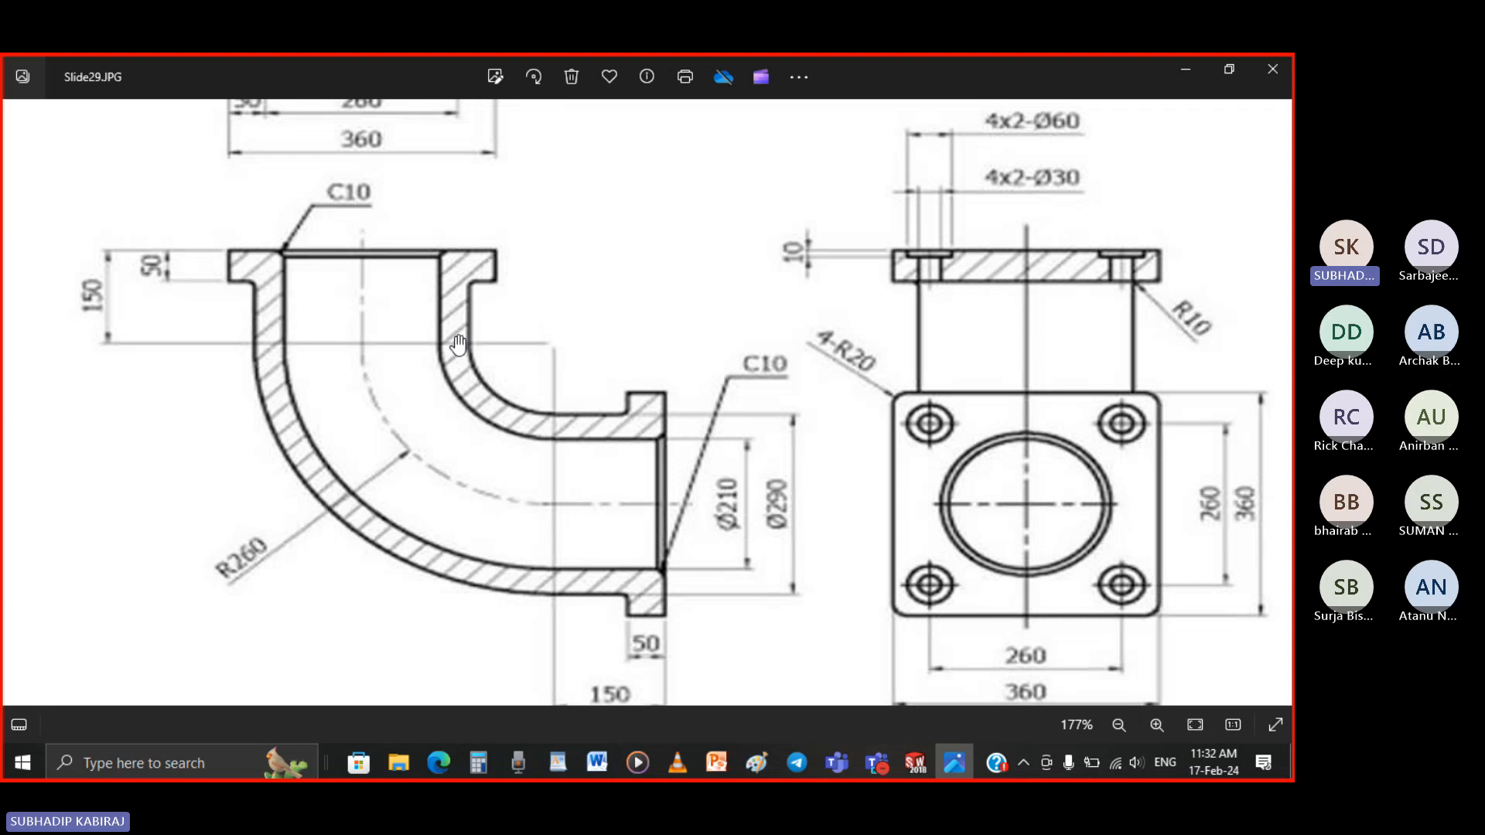
pyautogui.click(915, 762)
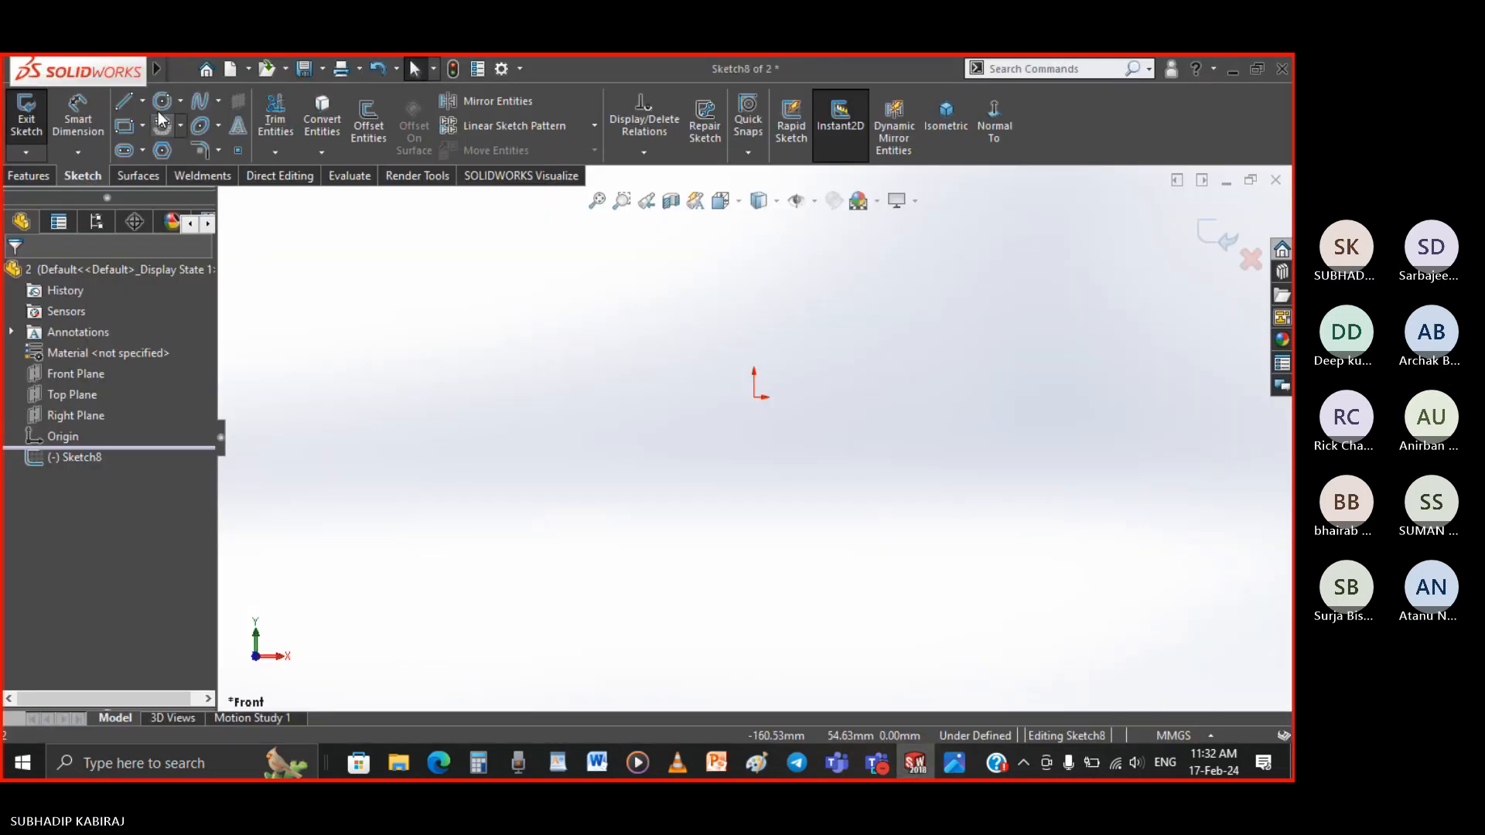
pyautogui.press('l')
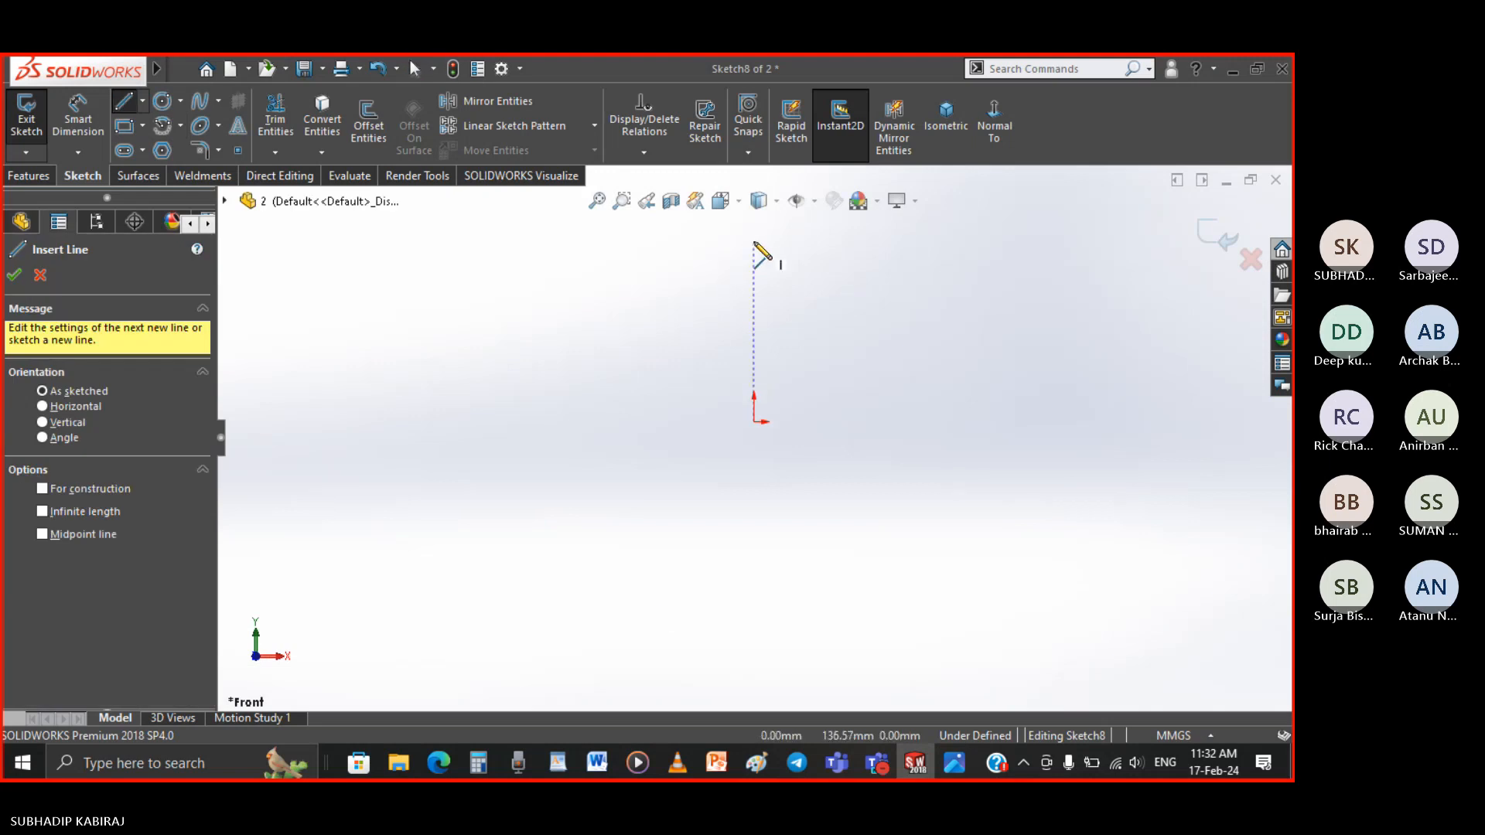
pyautogui.click(755, 245)
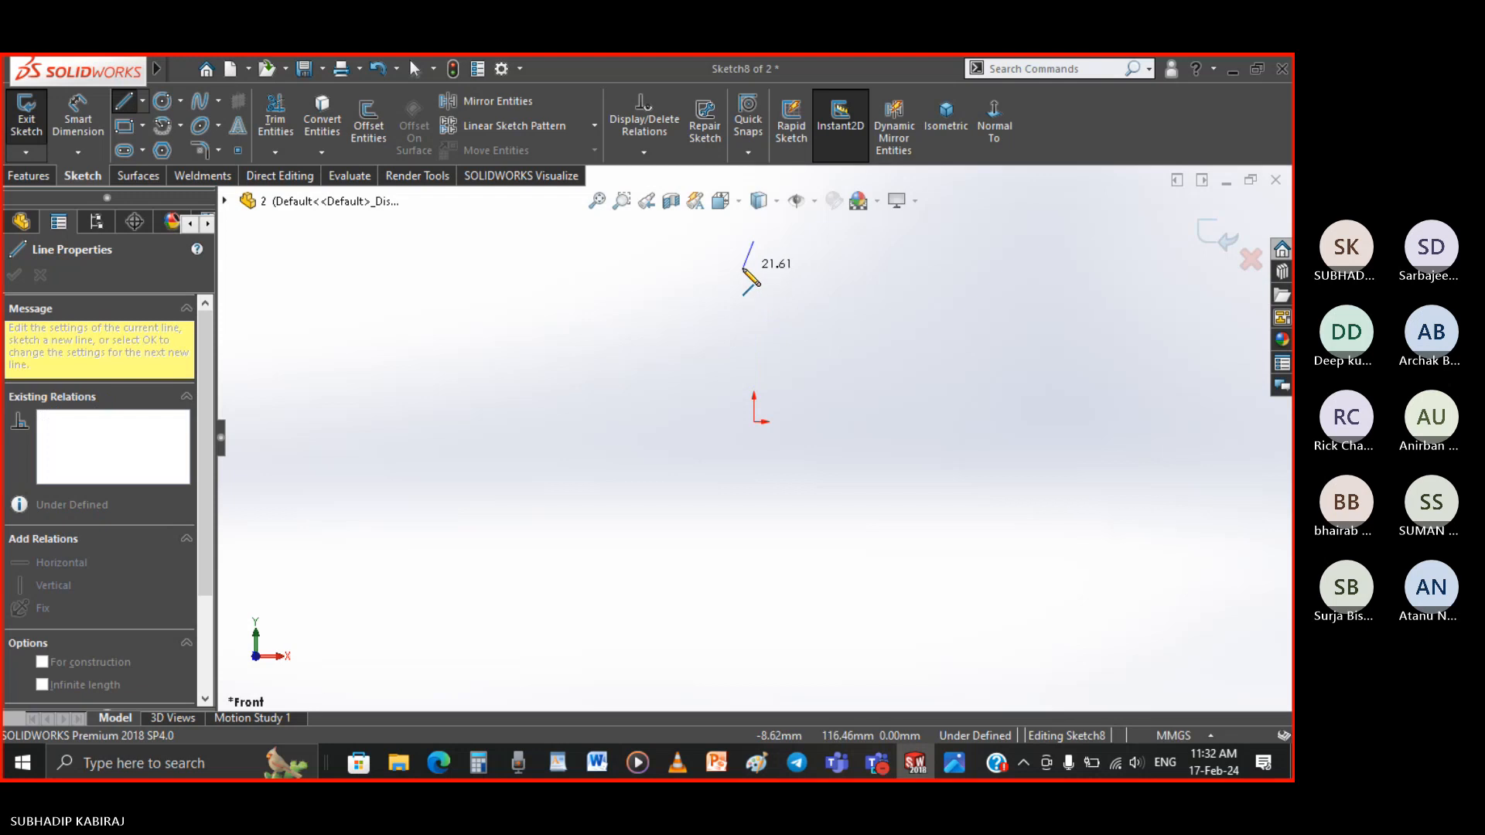
pyautogui.press('Escape')
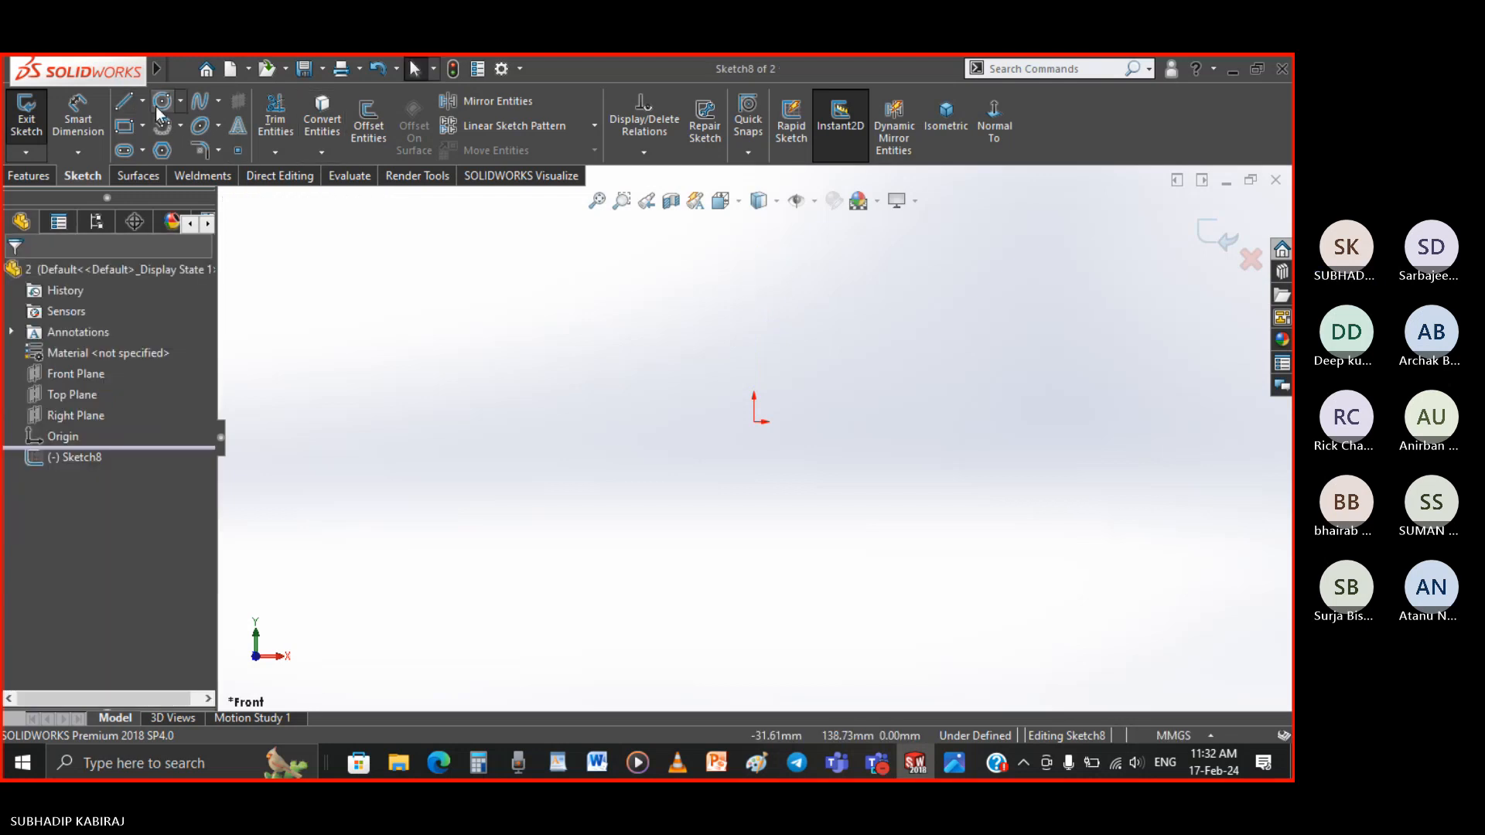
# Sketch a vertical line about 59 mm long above the origin and to its left
pyautogui.click(141, 100)
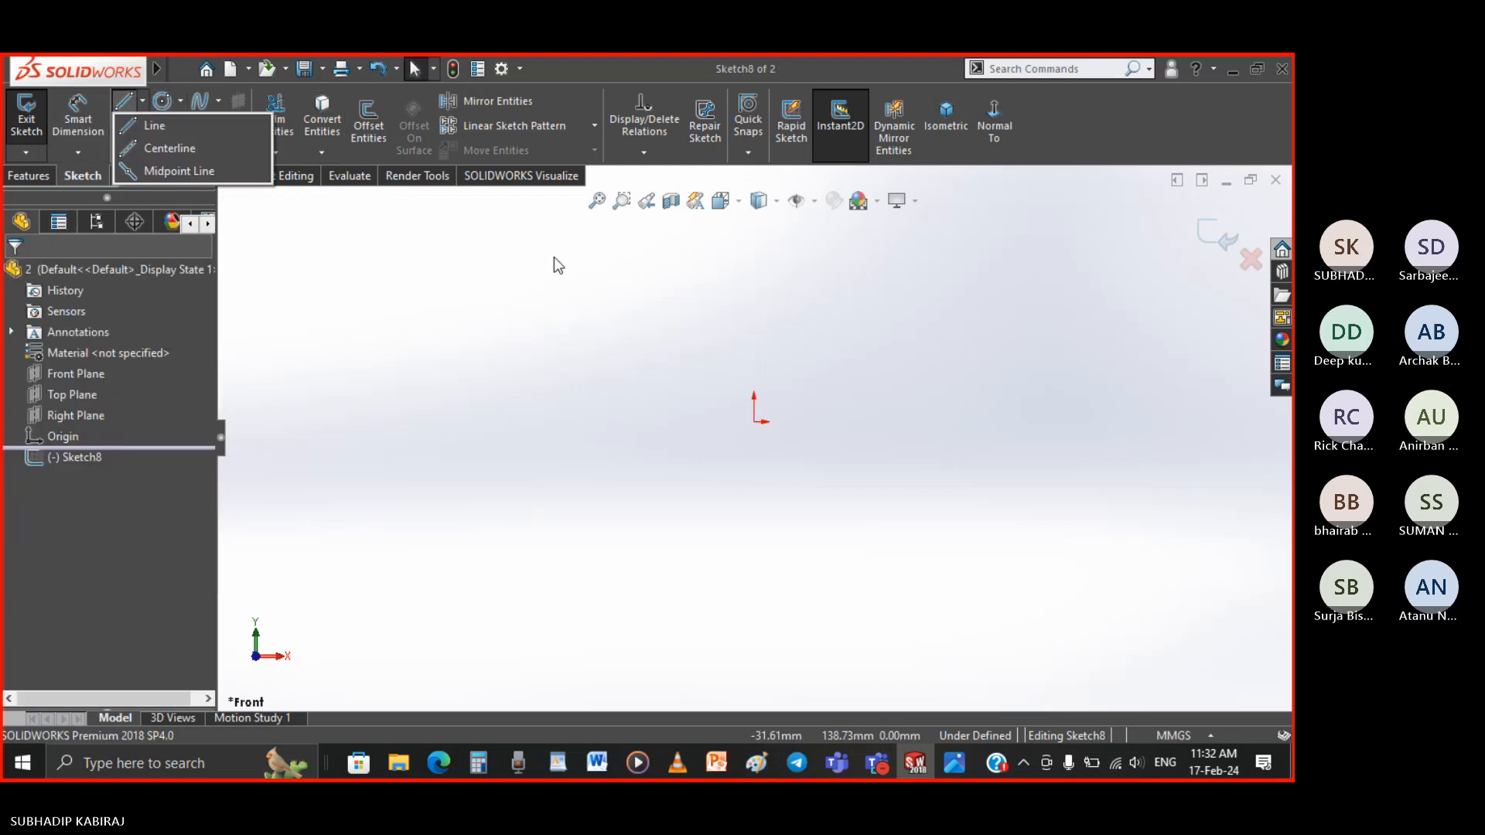
pyautogui.click(174, 127)
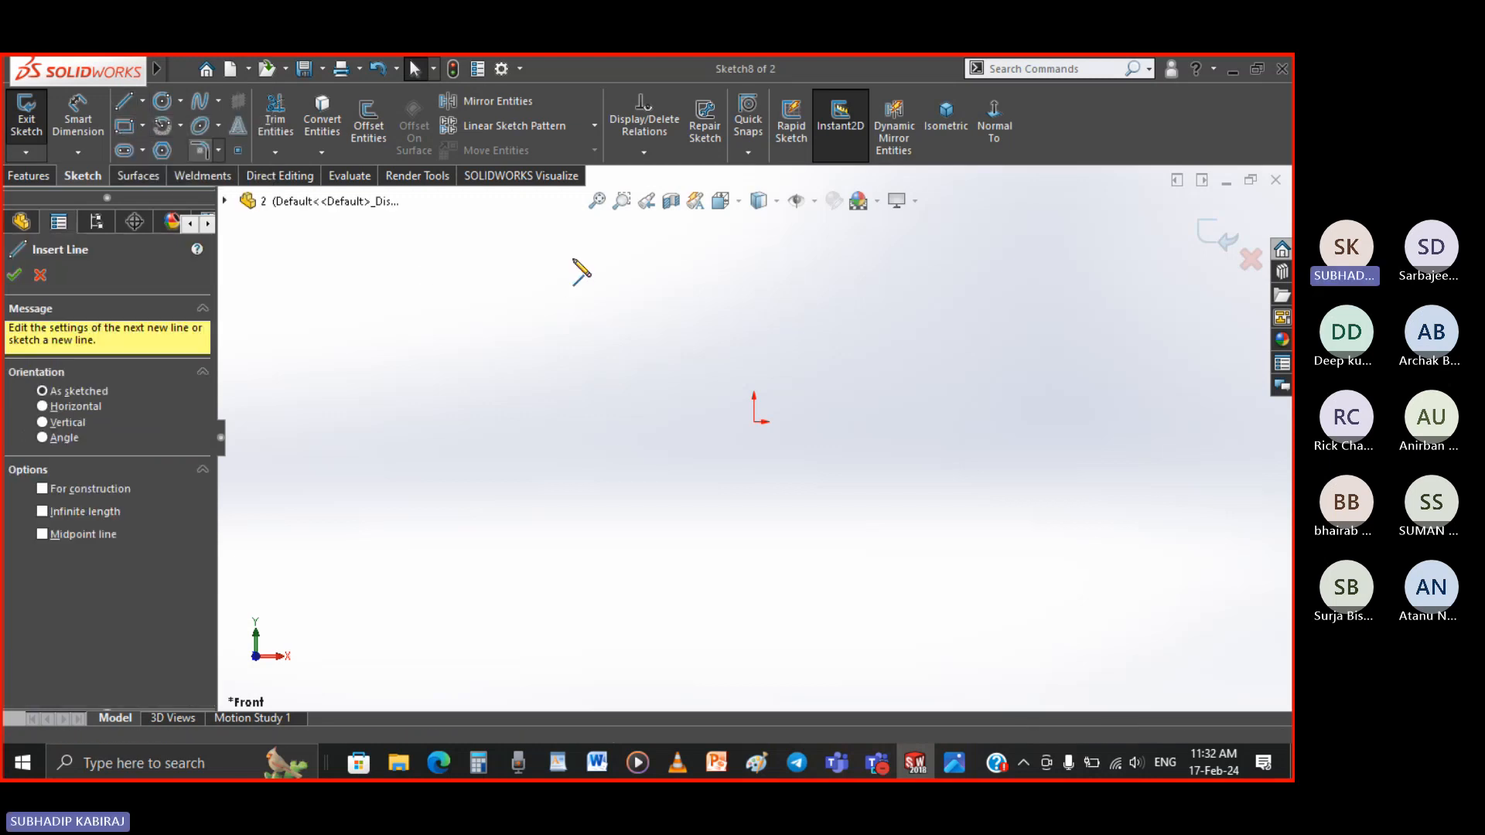
pyautogui.click(573, 247)
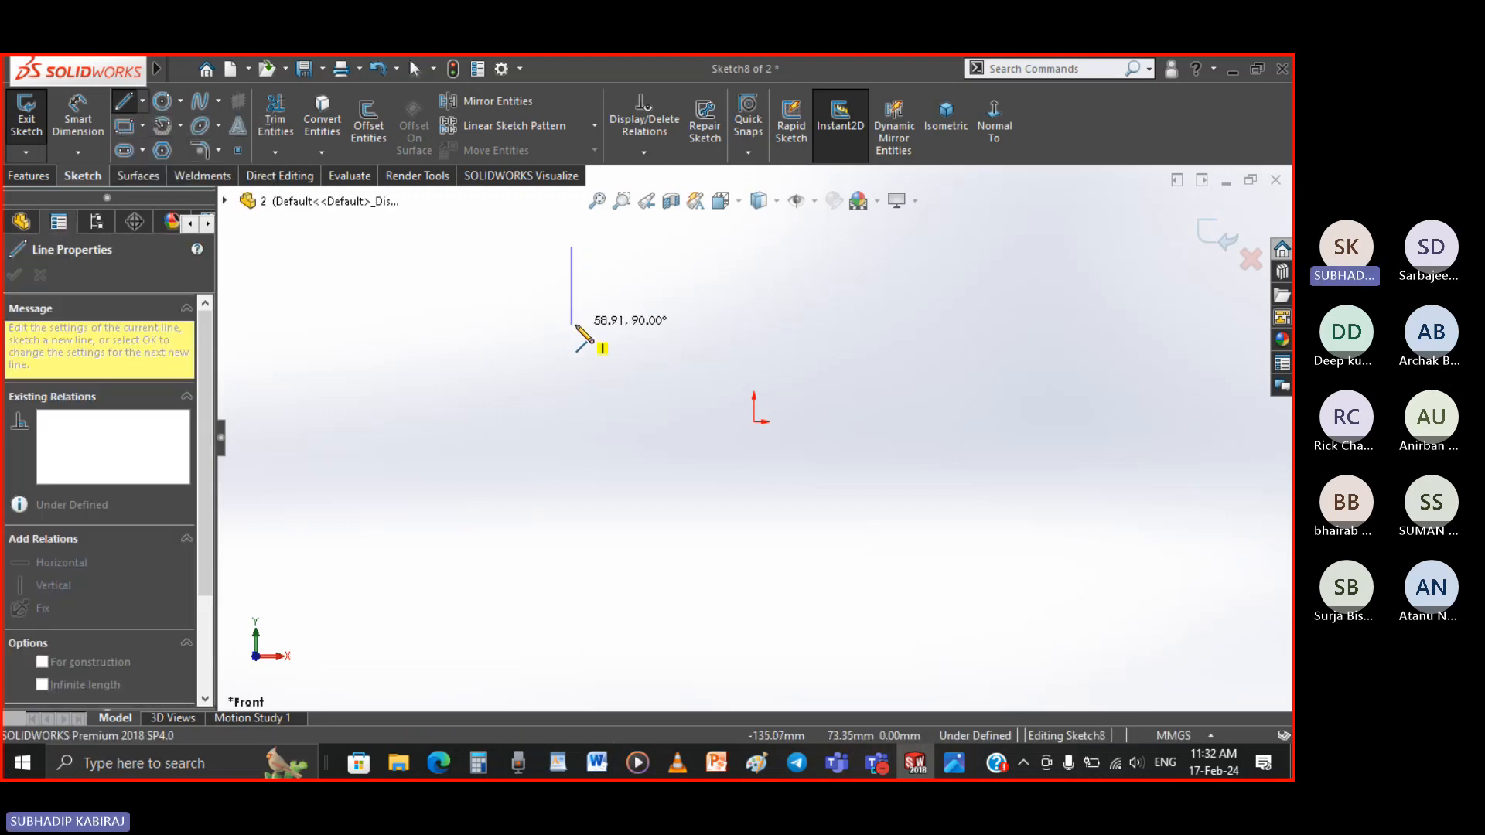
pyautogui.click(572, 324)
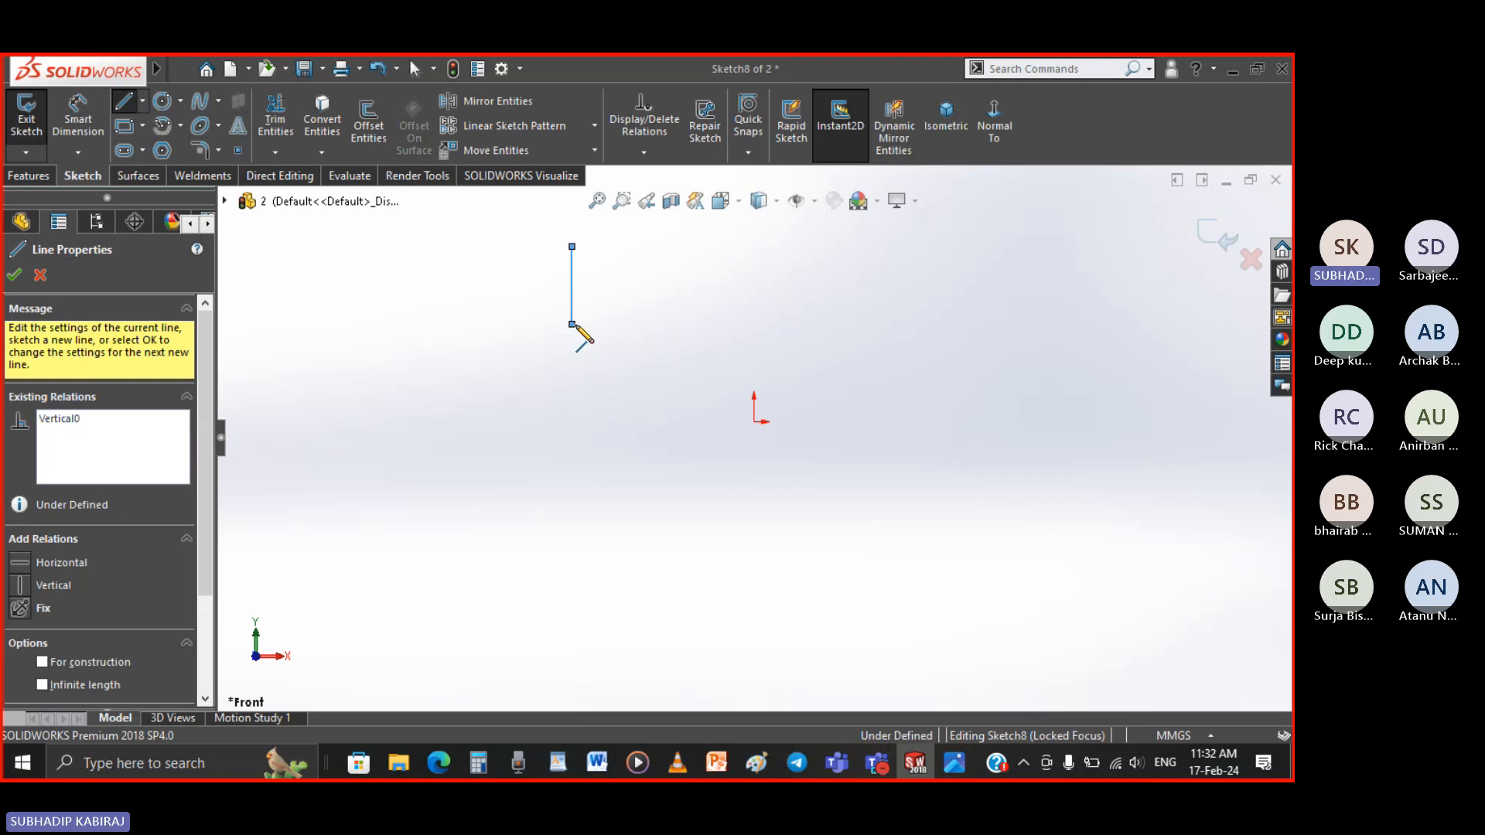
pyautogui.press('Escape')
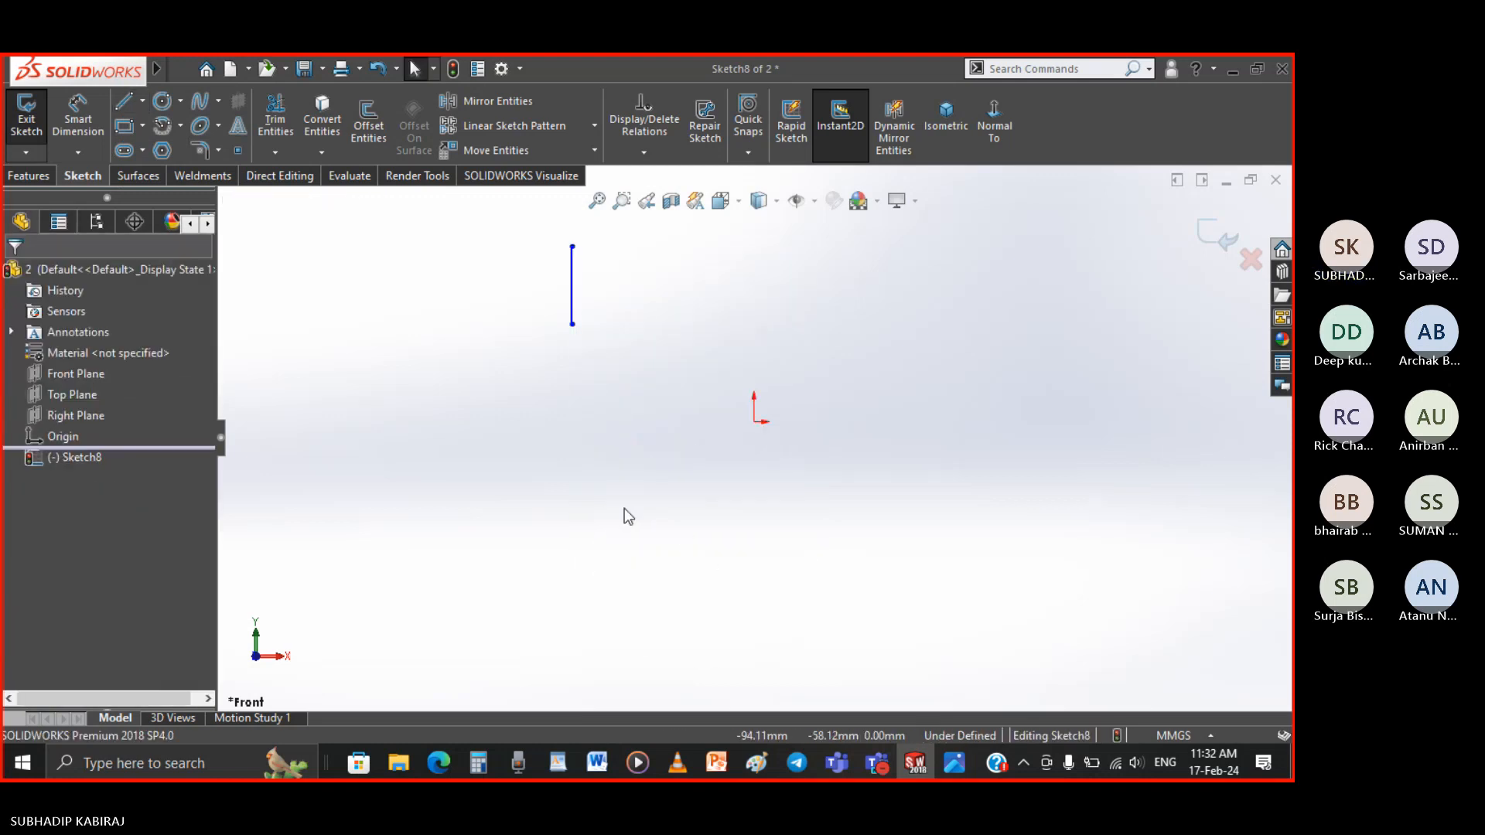
# Sketch a horizontal line about 80 mm long below the origin, extending to its left
pyautogui.press('l')
pyautogui.moveTo(755, 522); pyautogui.dragTo(656, 521)
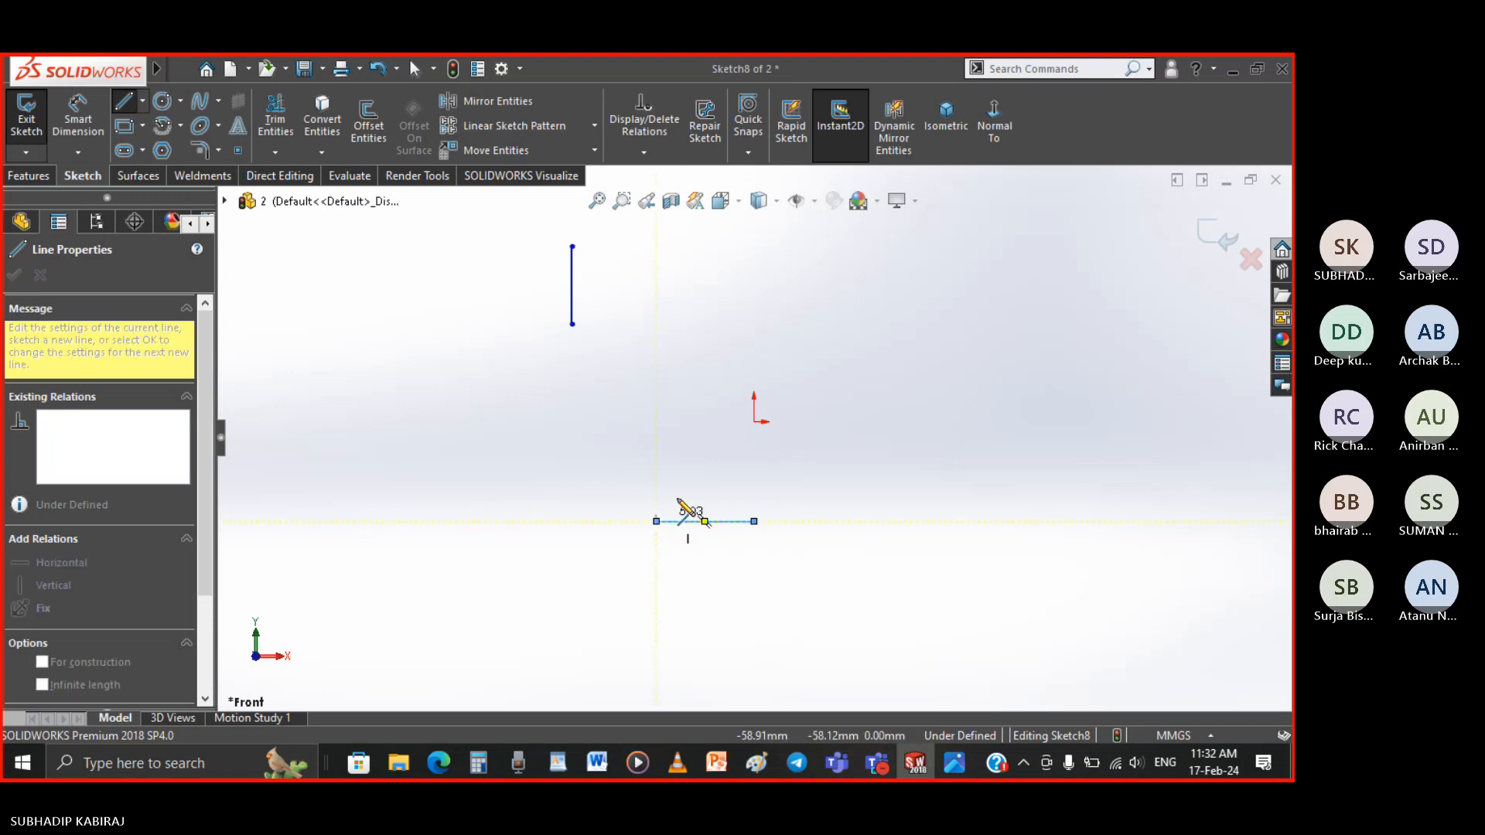
pyautogui.press('Escape')
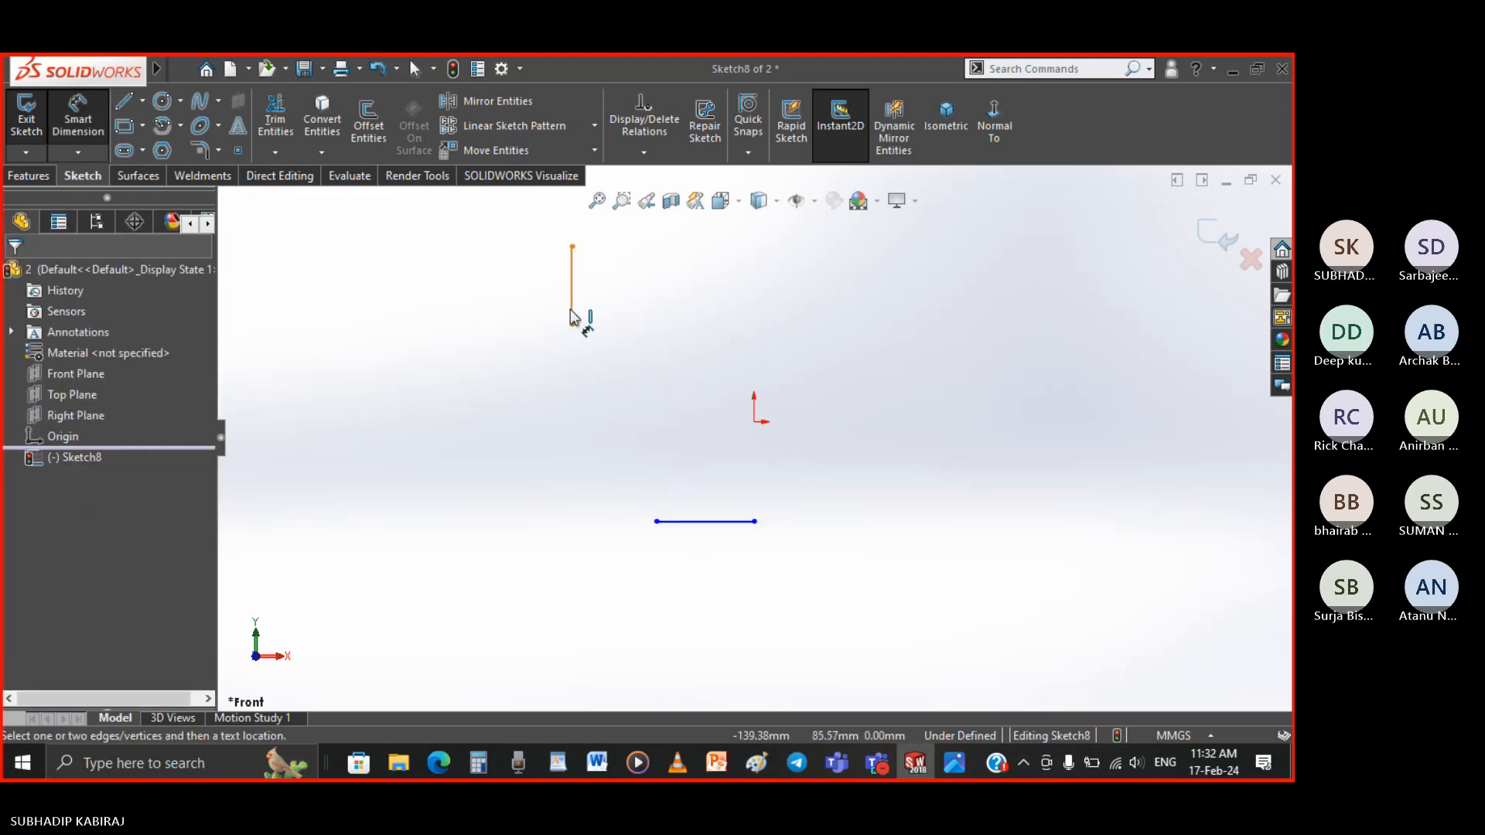
# Dimension the horizontal distance between the vertical line and the origin as 150 mm
pyautogui.moveTo(573, 323); pyautogui.dragTo(755, 423)
pyautogui.click(754, 423)
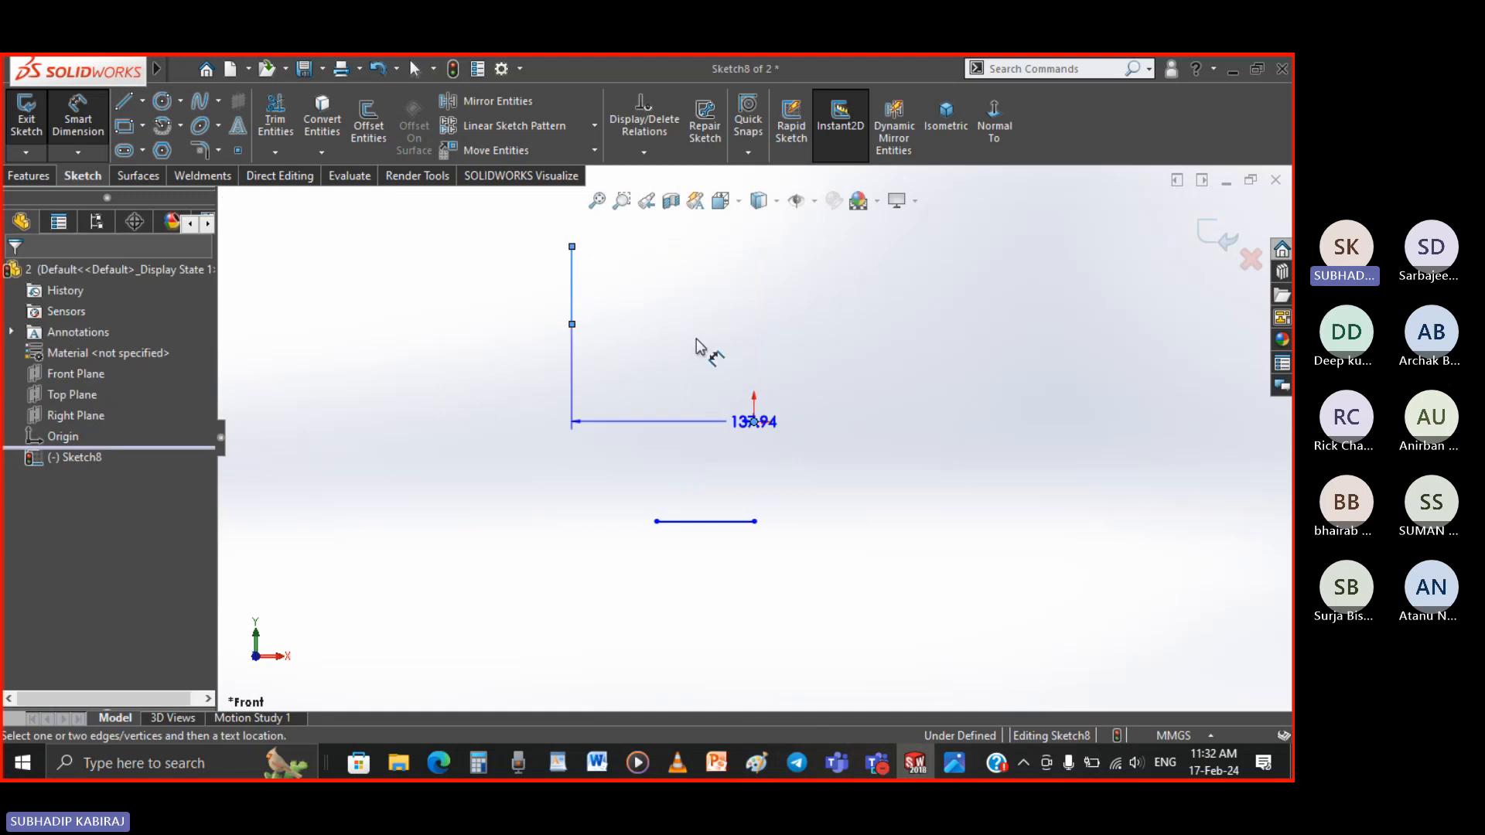
pyautogui.click(674, 276)
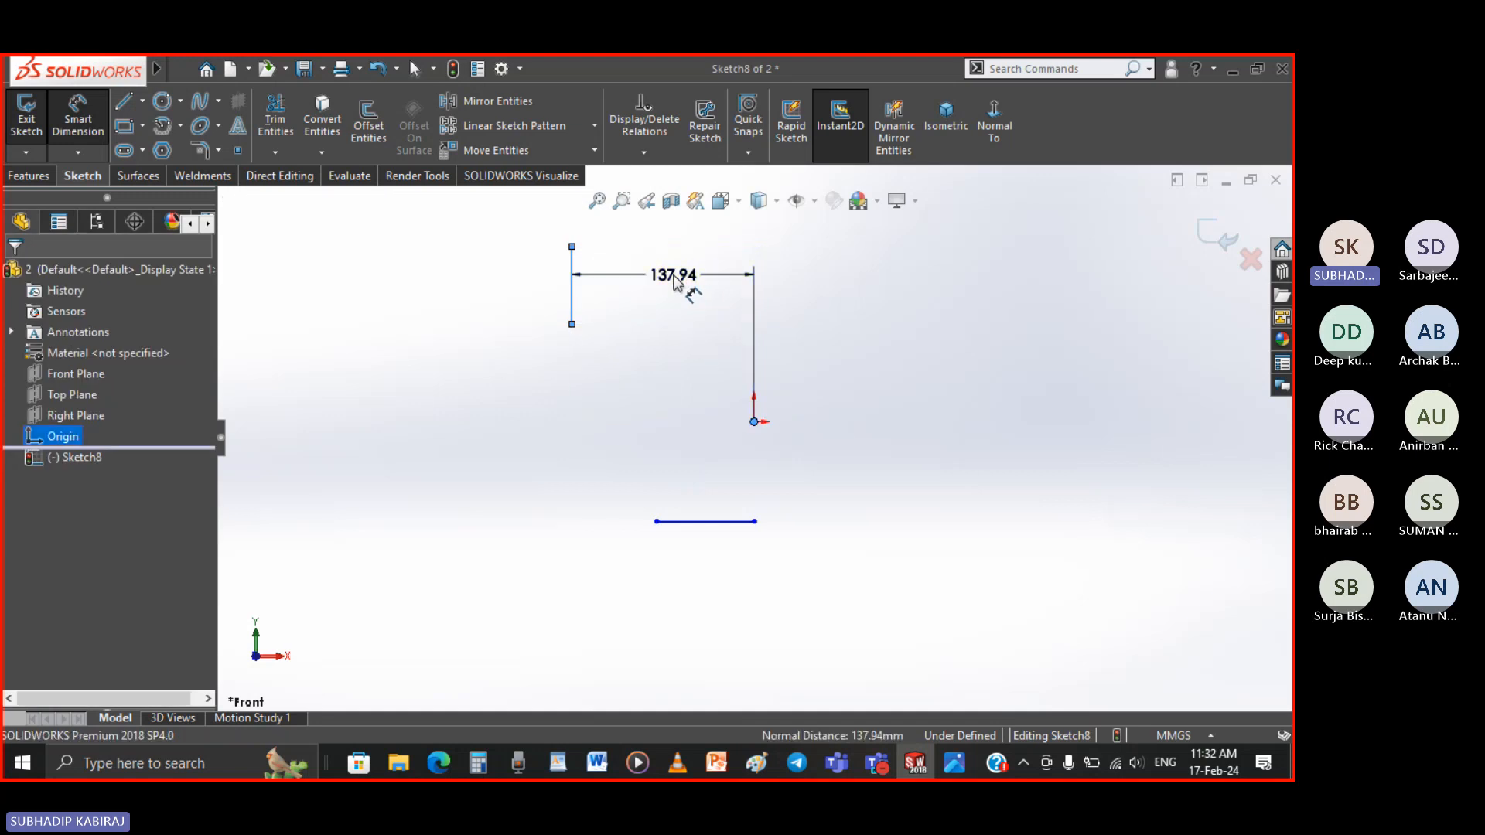
pyautogui.write('150')
pyautogui.press('Return')
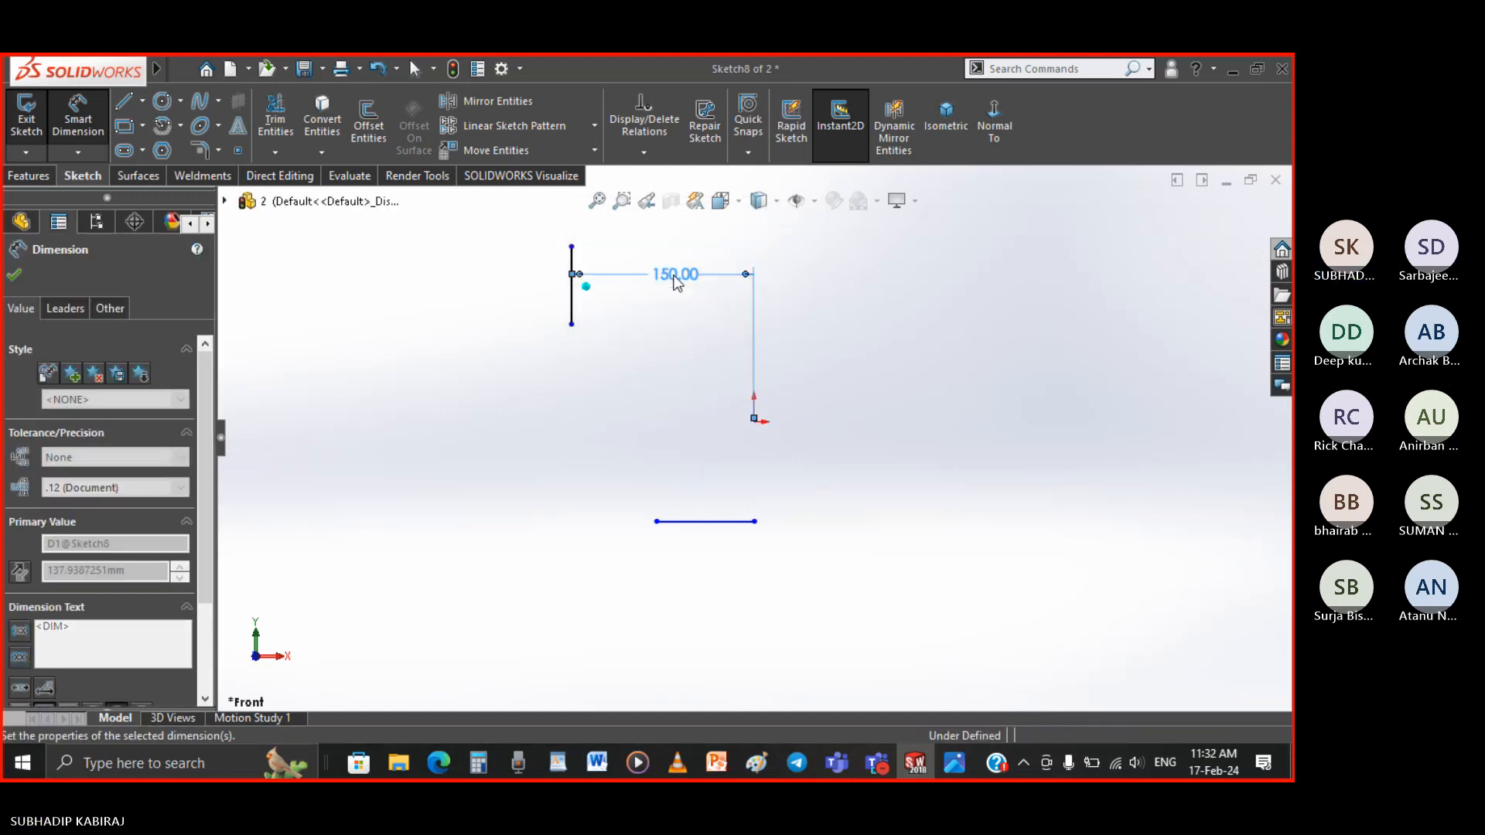
# Dimension the vertical distance between the origin and the horizontal line as 150 mm
pyautogui.click(754, 422)
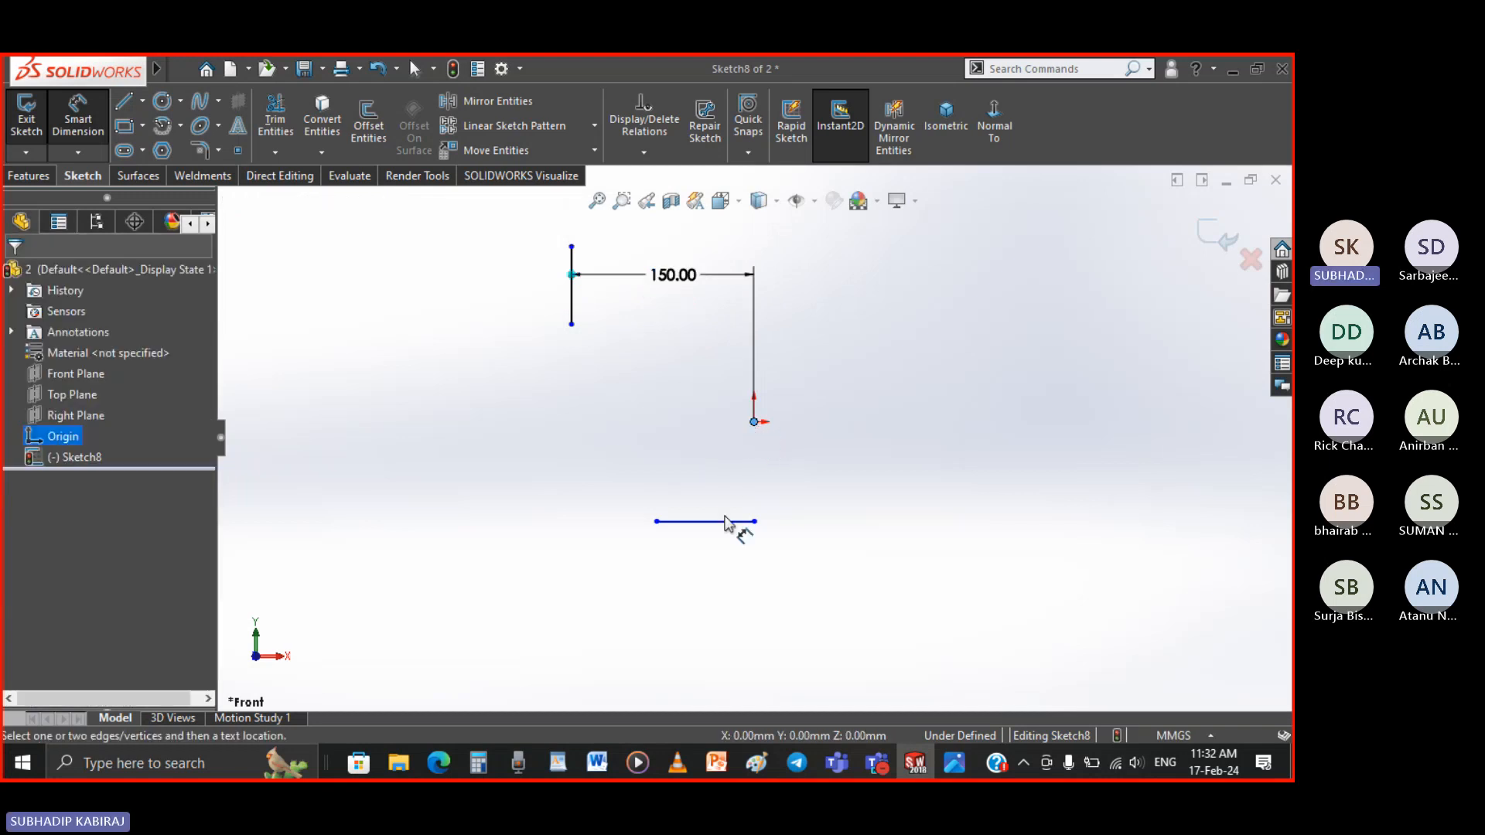
pyautogui.click(727, 521)
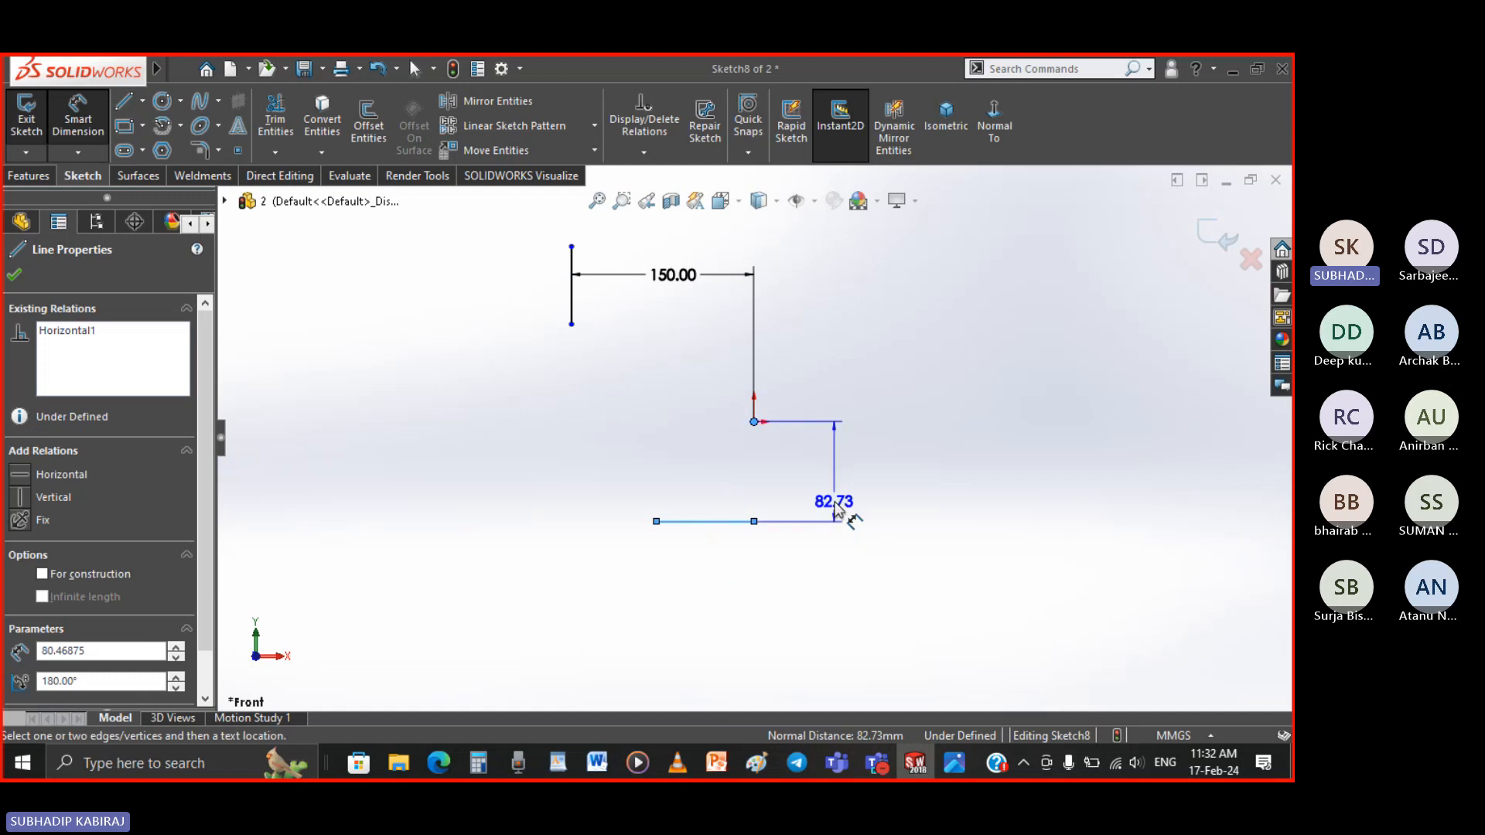
pyautogui.click(836, 504)
pyautogui.write('150')
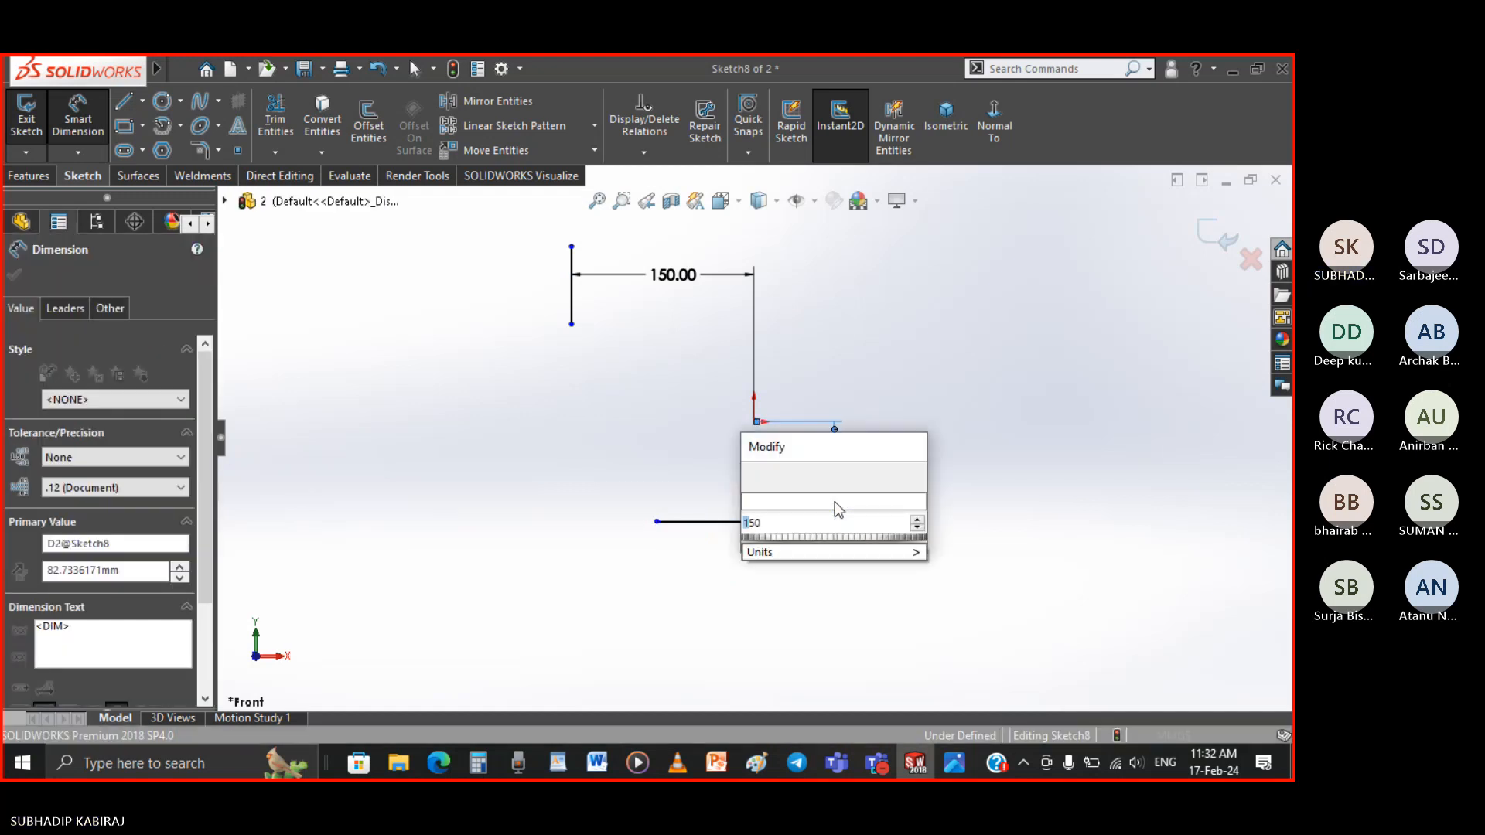
pyautogui.press('Return')
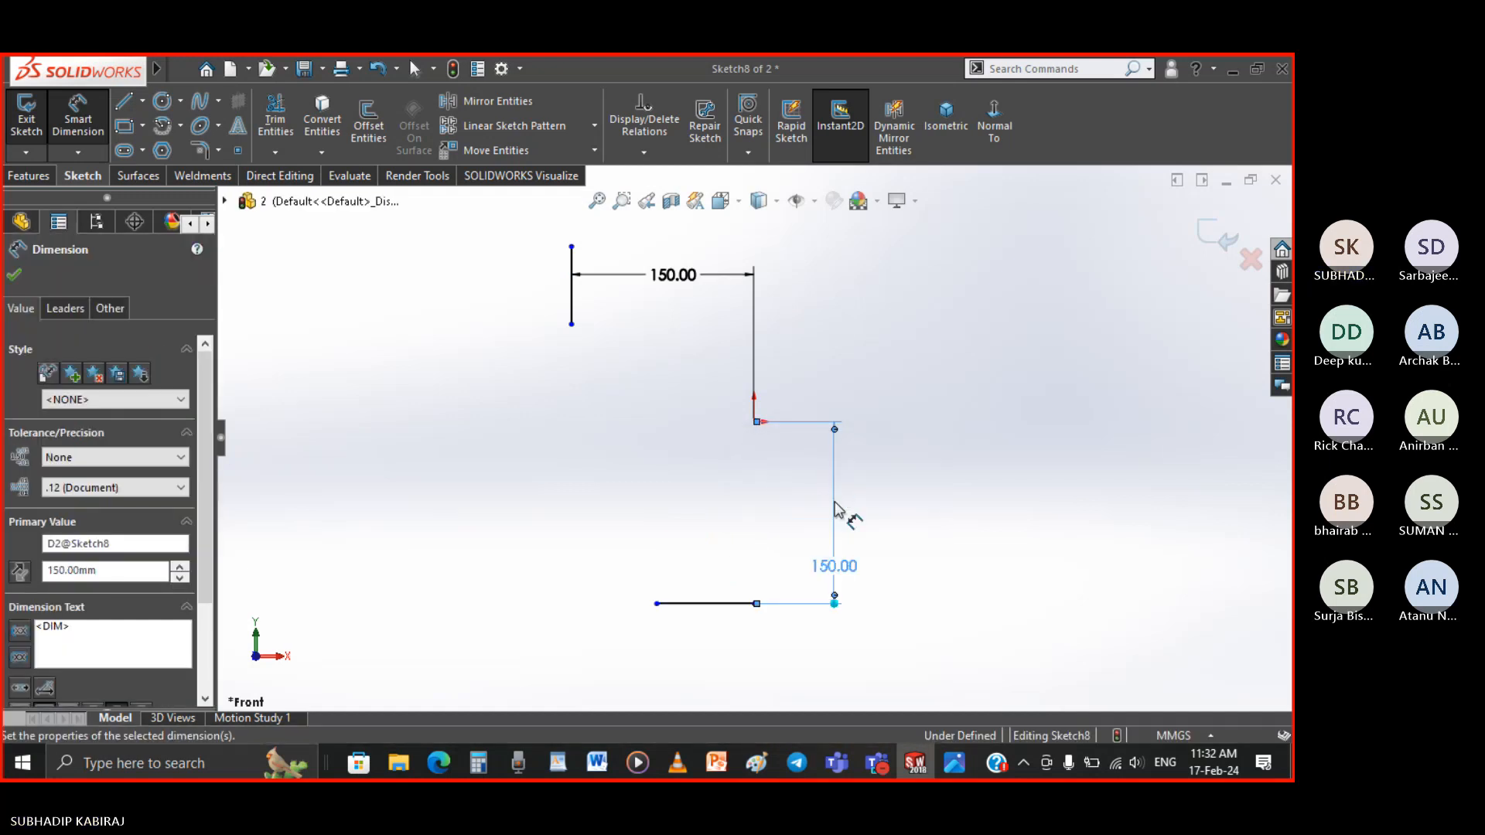
# Check Section A-A in the Slide29 drawing, and delete both 150 mm distance dimensions between the lines and the origin
pyautogui.click(955, 764)
pyautogui.scroll(-5, 734, 593)
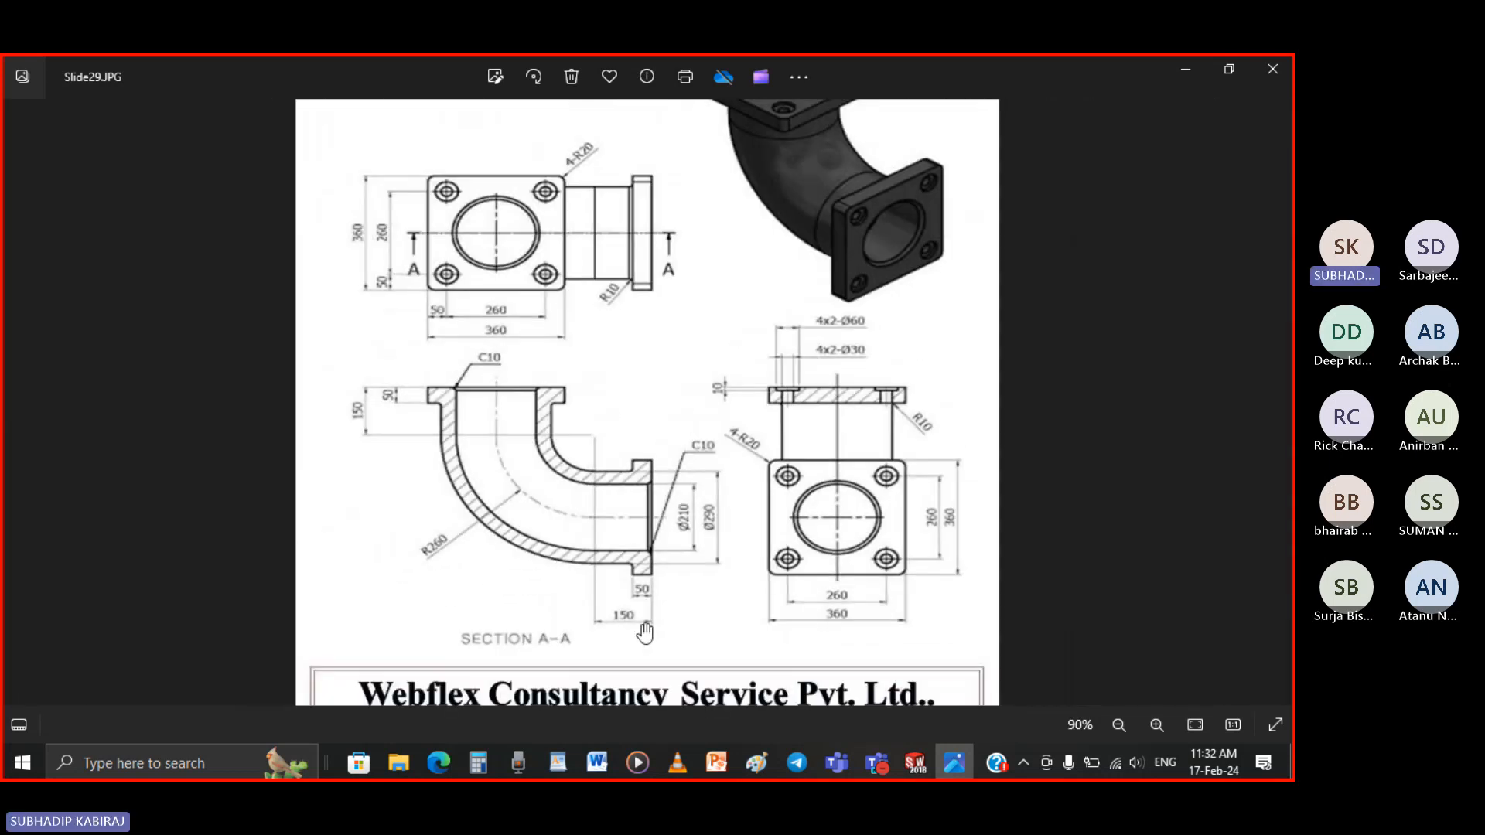
pyautogui.click(916, 762)
pyautogui.moveTo(953, 590); pyautogui.dragTo(976, 390, button='right')
pyautogui.moveTo(913, 614)
pyautogui.mouseDown()
pyautogui.moveTo(809, 495)
pyautogui.moveTo(823, 496)
pyautogui.mouseUp()
pyautogui.press('Delete')
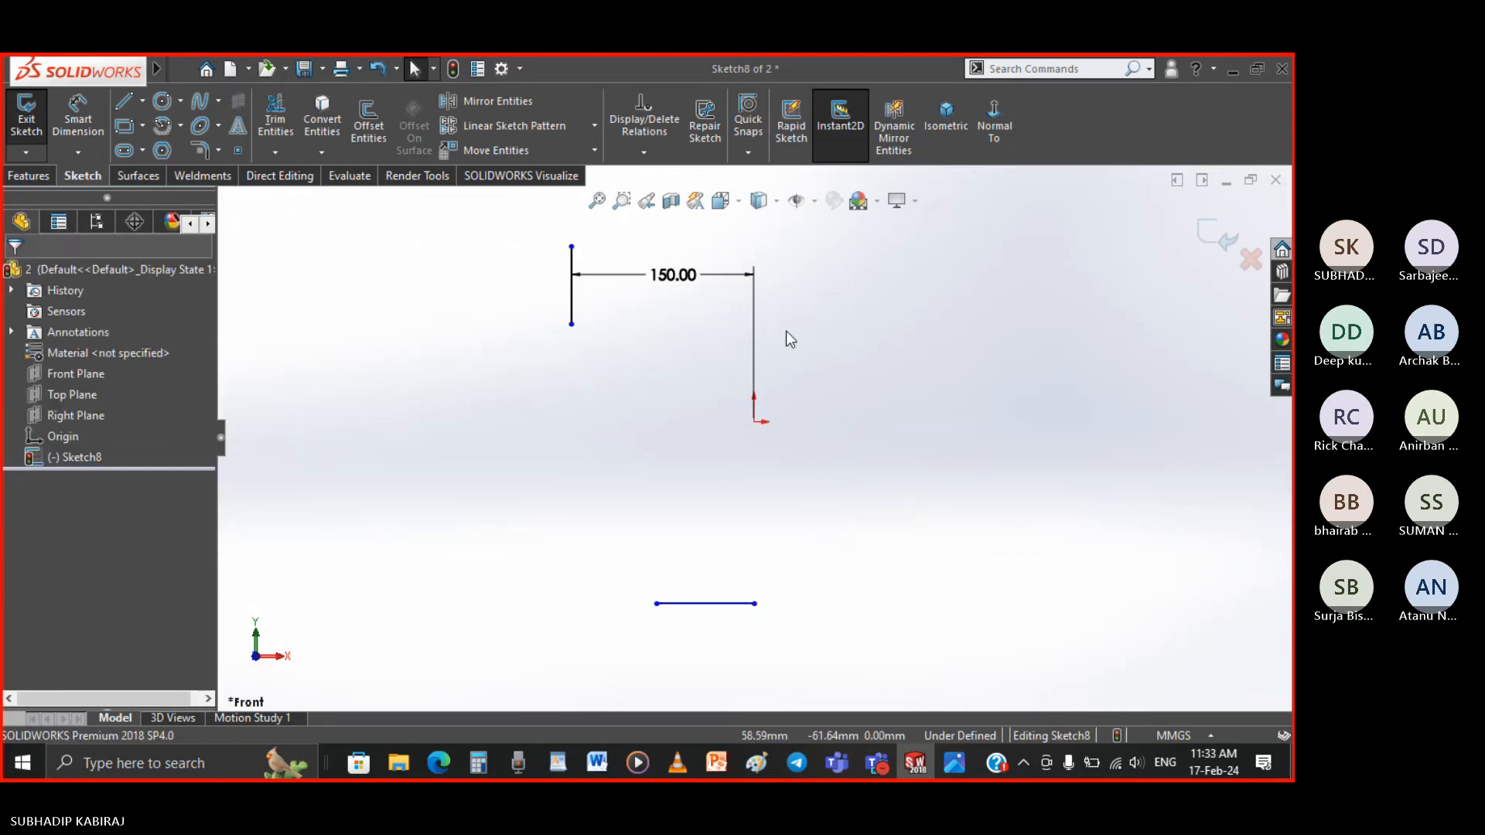
pyautogui.click(647, 255)
pyautogui.press('Delete')
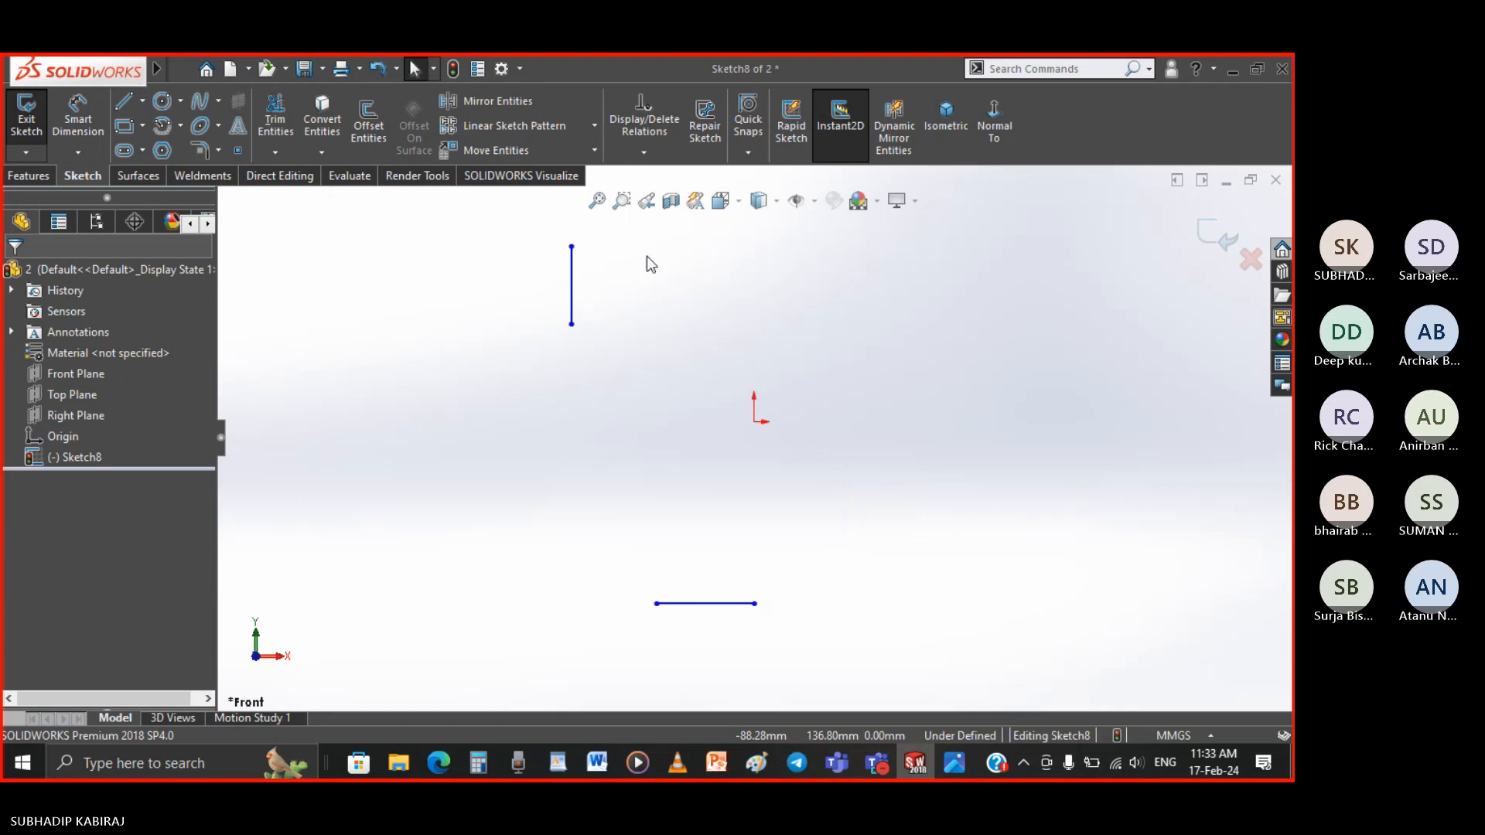
# Check the straight leg dimensions in the Slide29 drawing, and dimension the vertical line's length as 150 mm in the SOLIDWORKS sketch
pyautogui.click(954, 771)
pyautogui.scroll(-2, 542, 433)
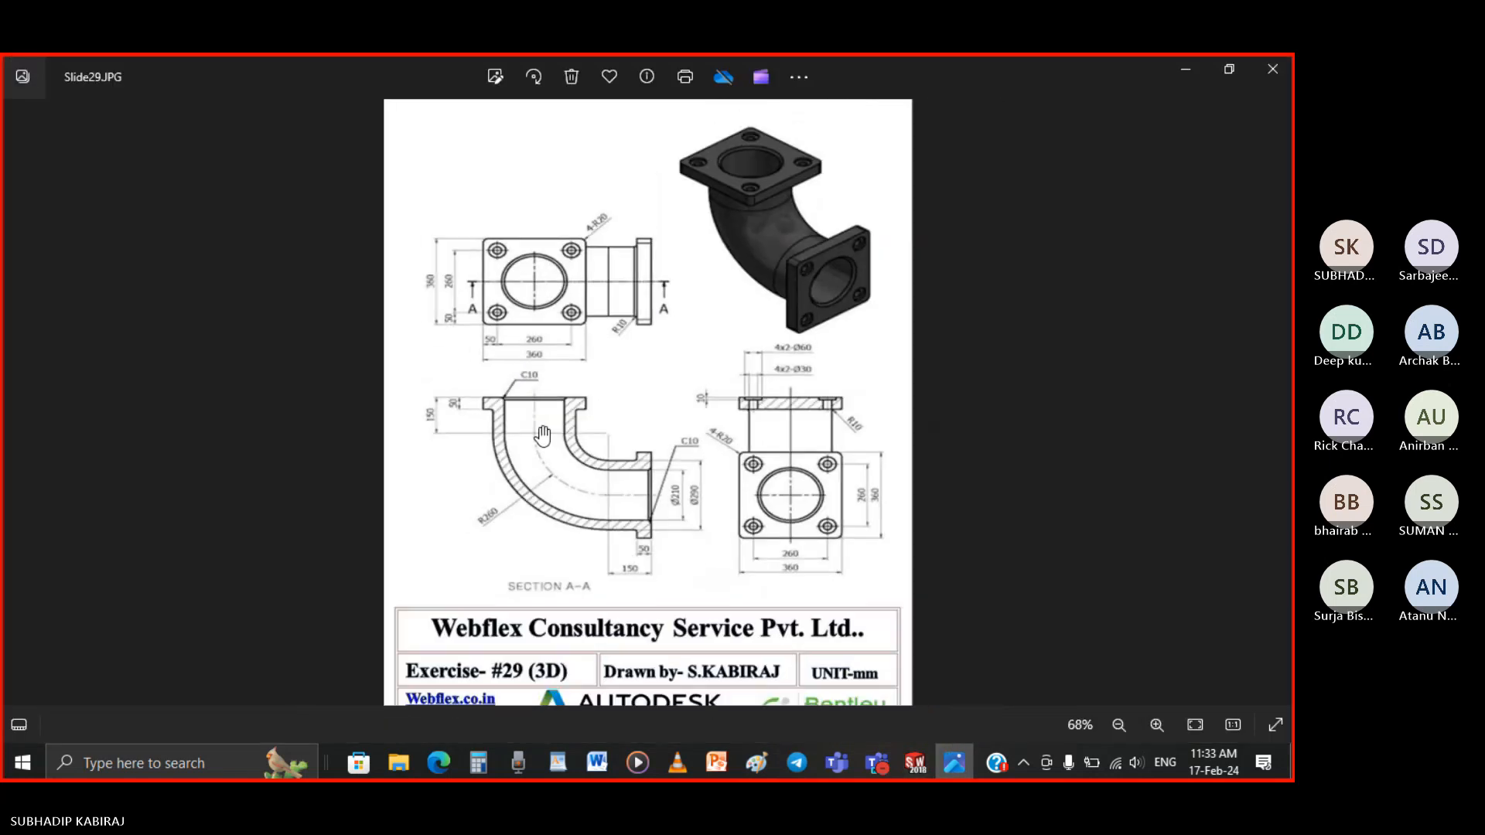
pyautogui.scroll(3, 548, 431)
pyautogui.click(916, 763)
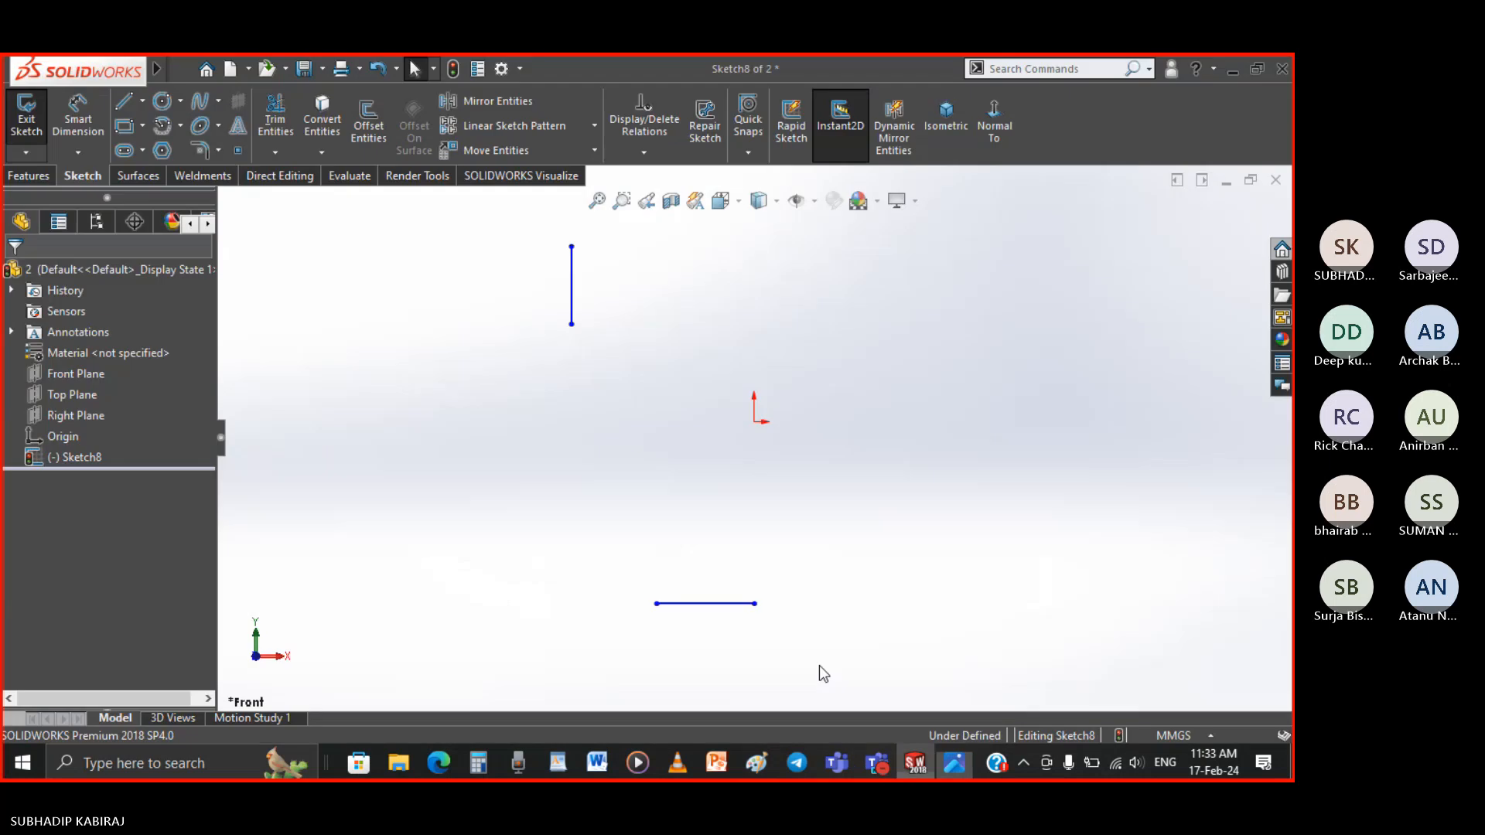
pyautogui.moveTo(526, 486); pyautogui.dragTo(515, 281, button='right')
pyautogui.click(572, 313)
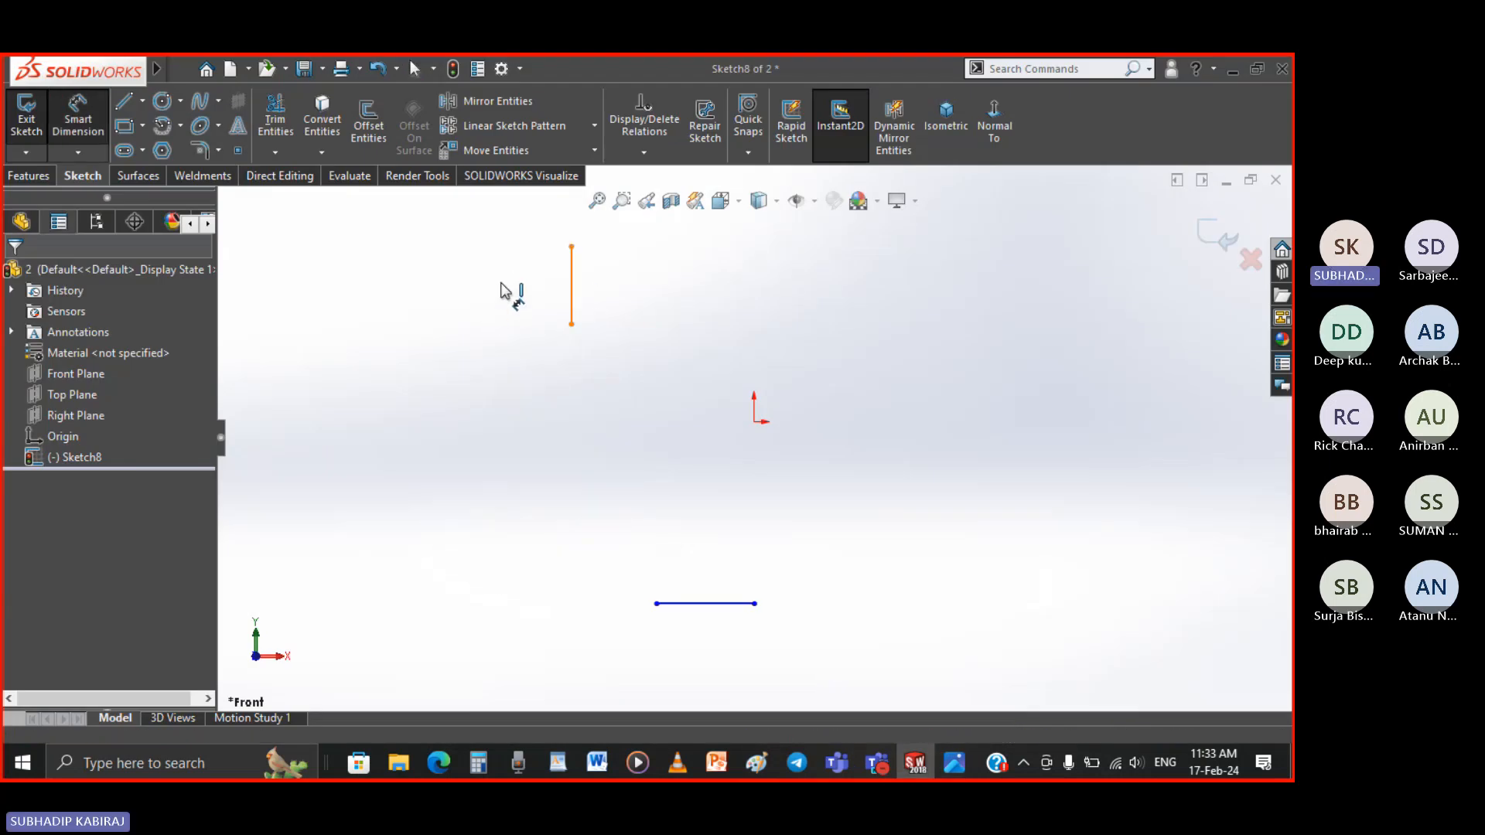
pyautogui.click(504, 288)
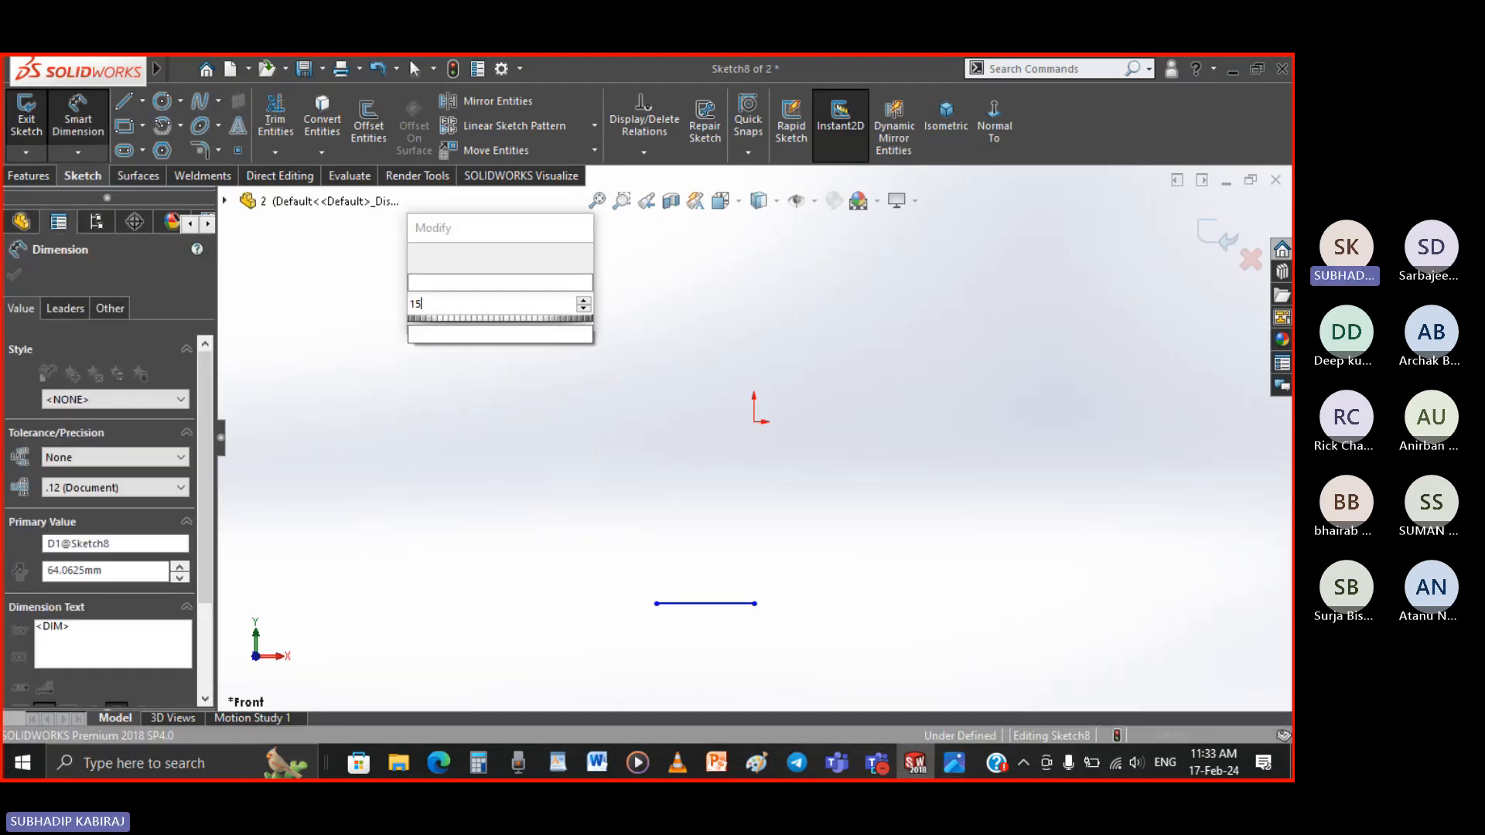
pyautogui.press('Return')
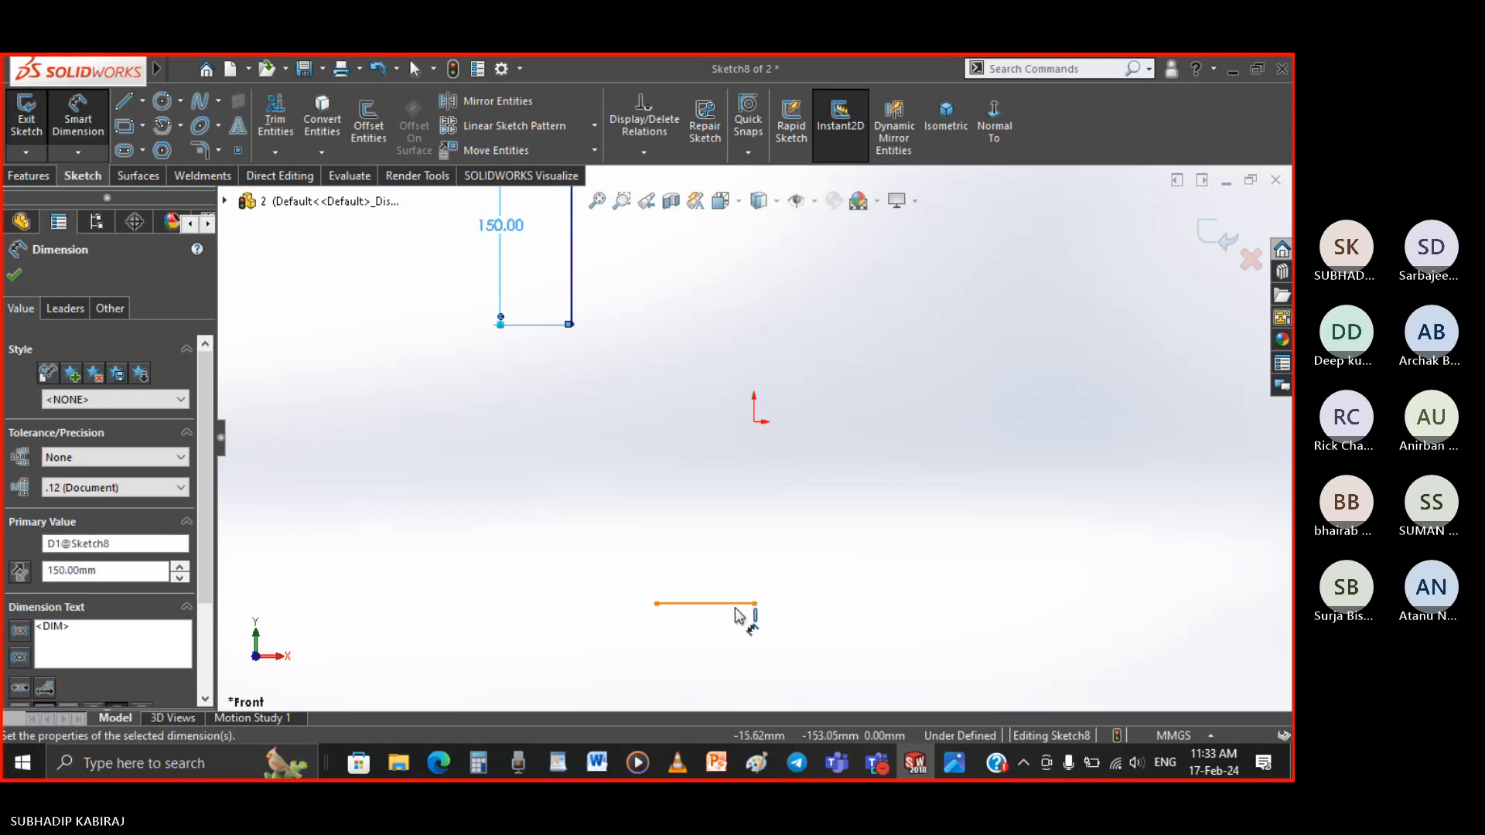
# Dimension the horizontal line's length as 150 mm
pyautogui.click(728, 623)
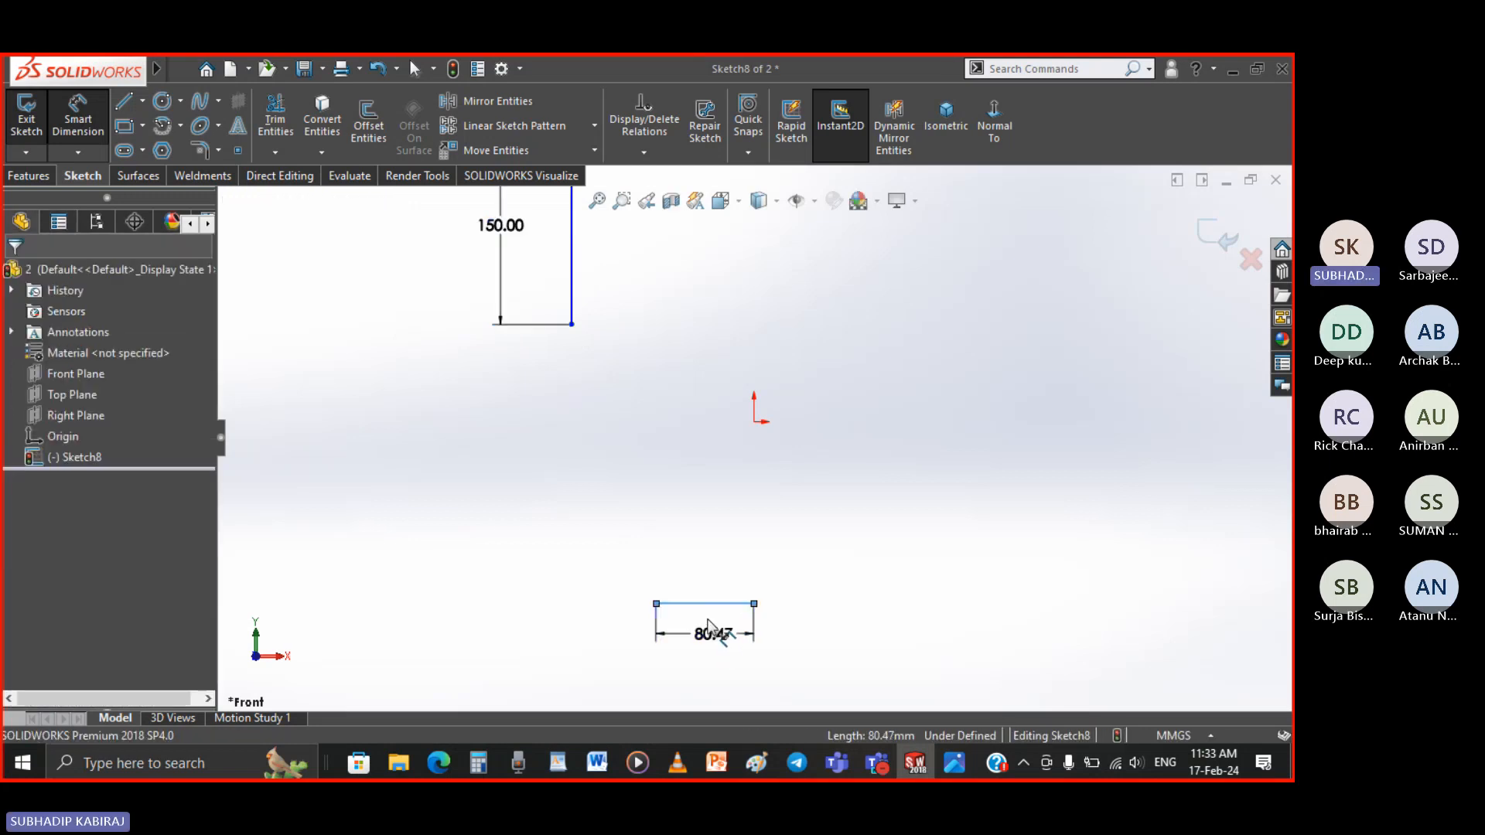
pyautogui.click(708, 626)
pyautogui.write('150')
pyautogui.press('Return')
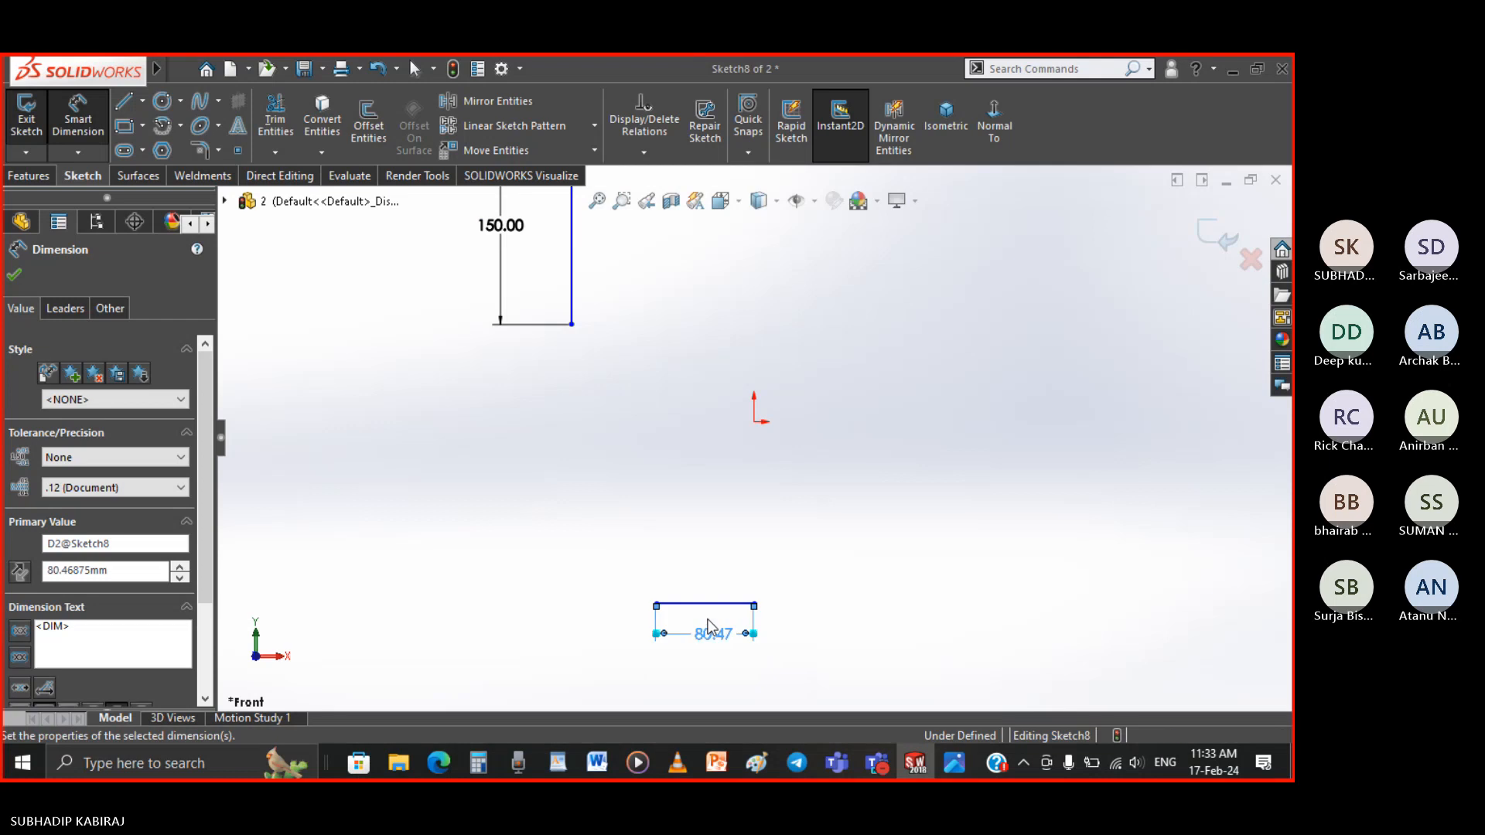
pyautogui.press('Escape')
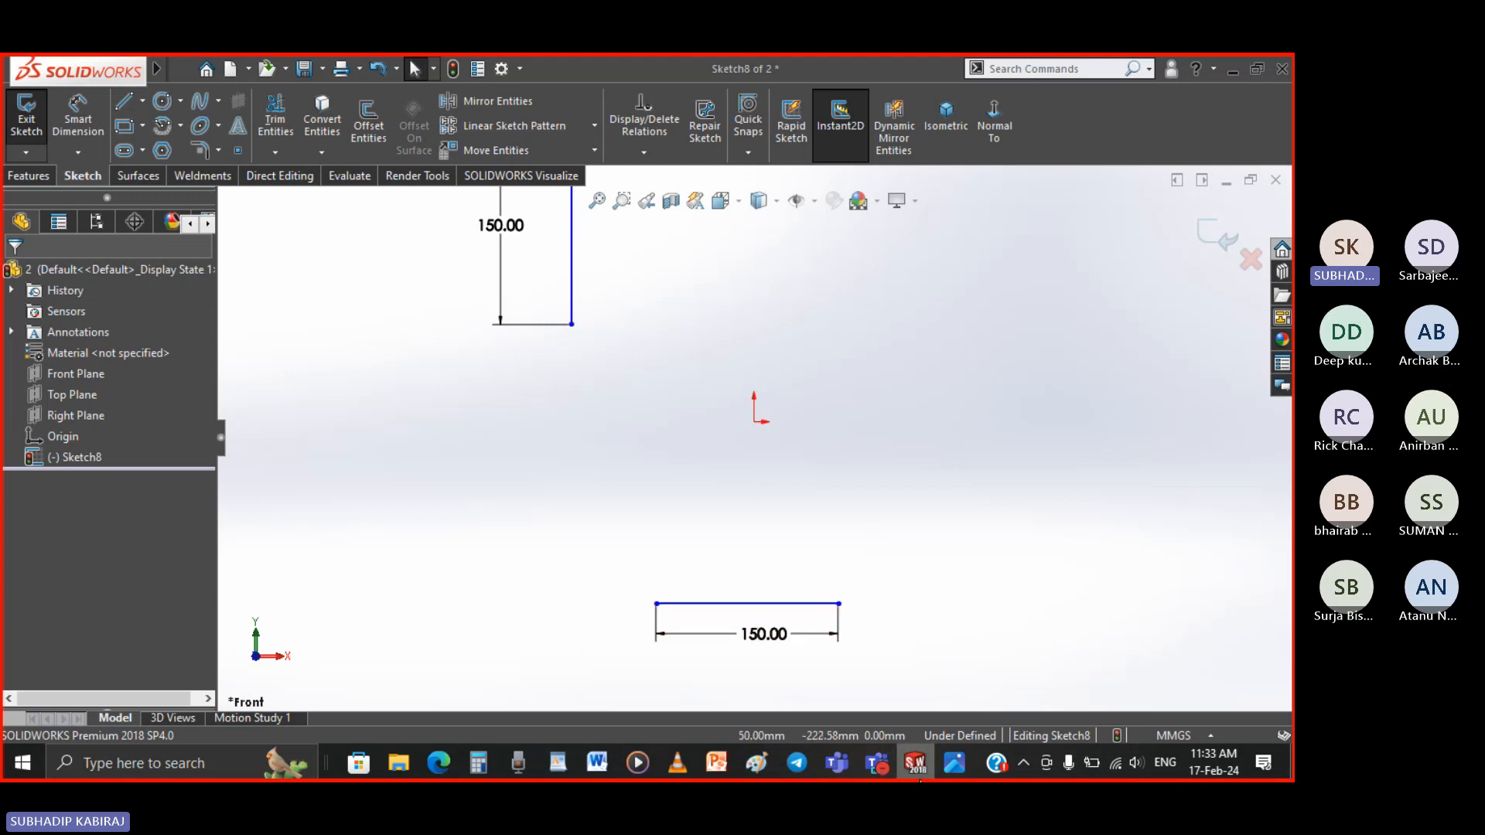
# Check the bend in the Slide29 drawing, and add a Vertical relation between the origin and the horizontal line's left endpoint in SOLIDWORKS
pyautogui.click(954, 764)
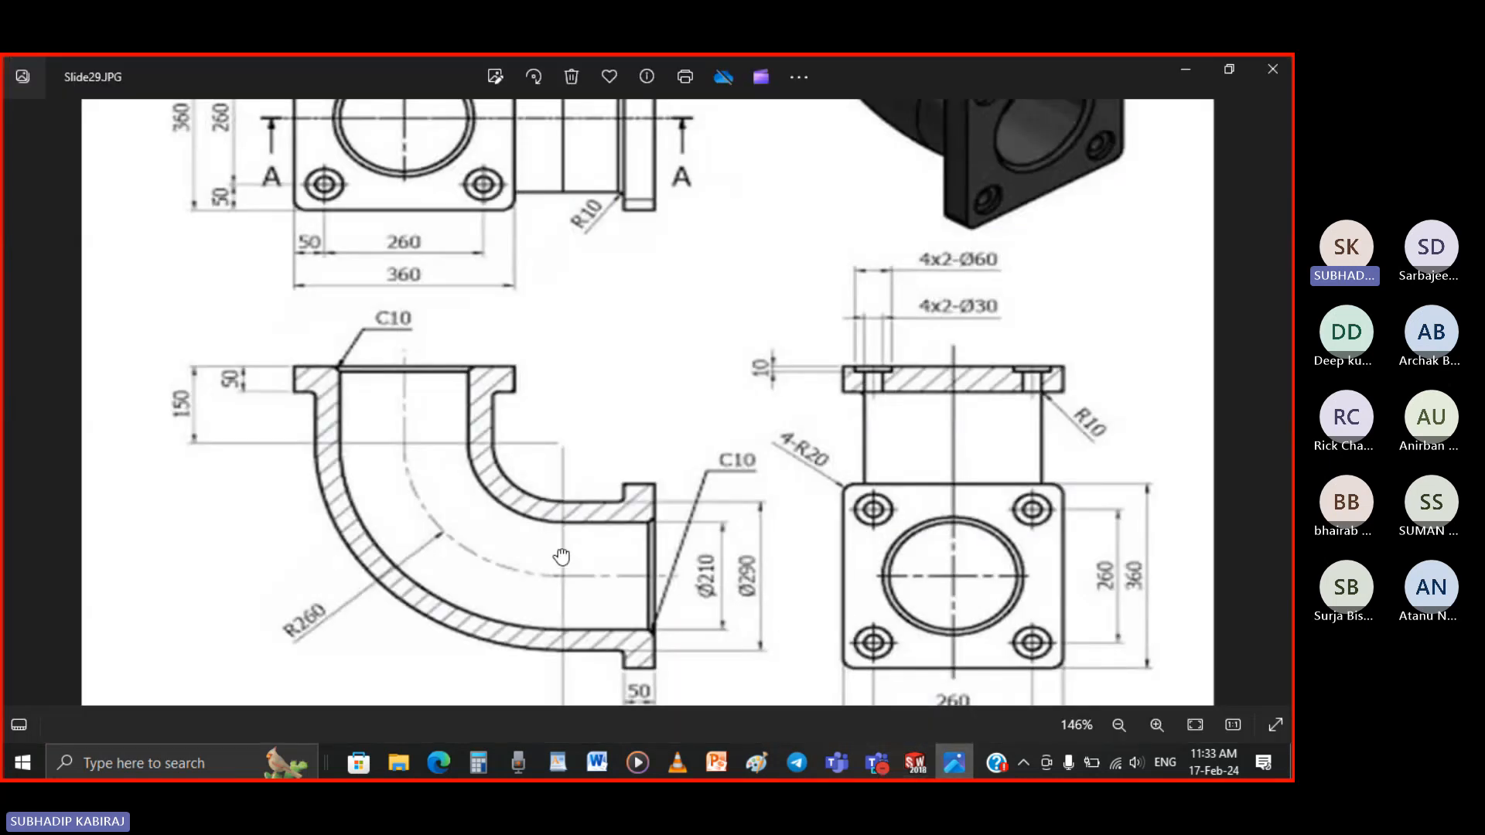
pyautogui.scroll(-2, 562, 557)
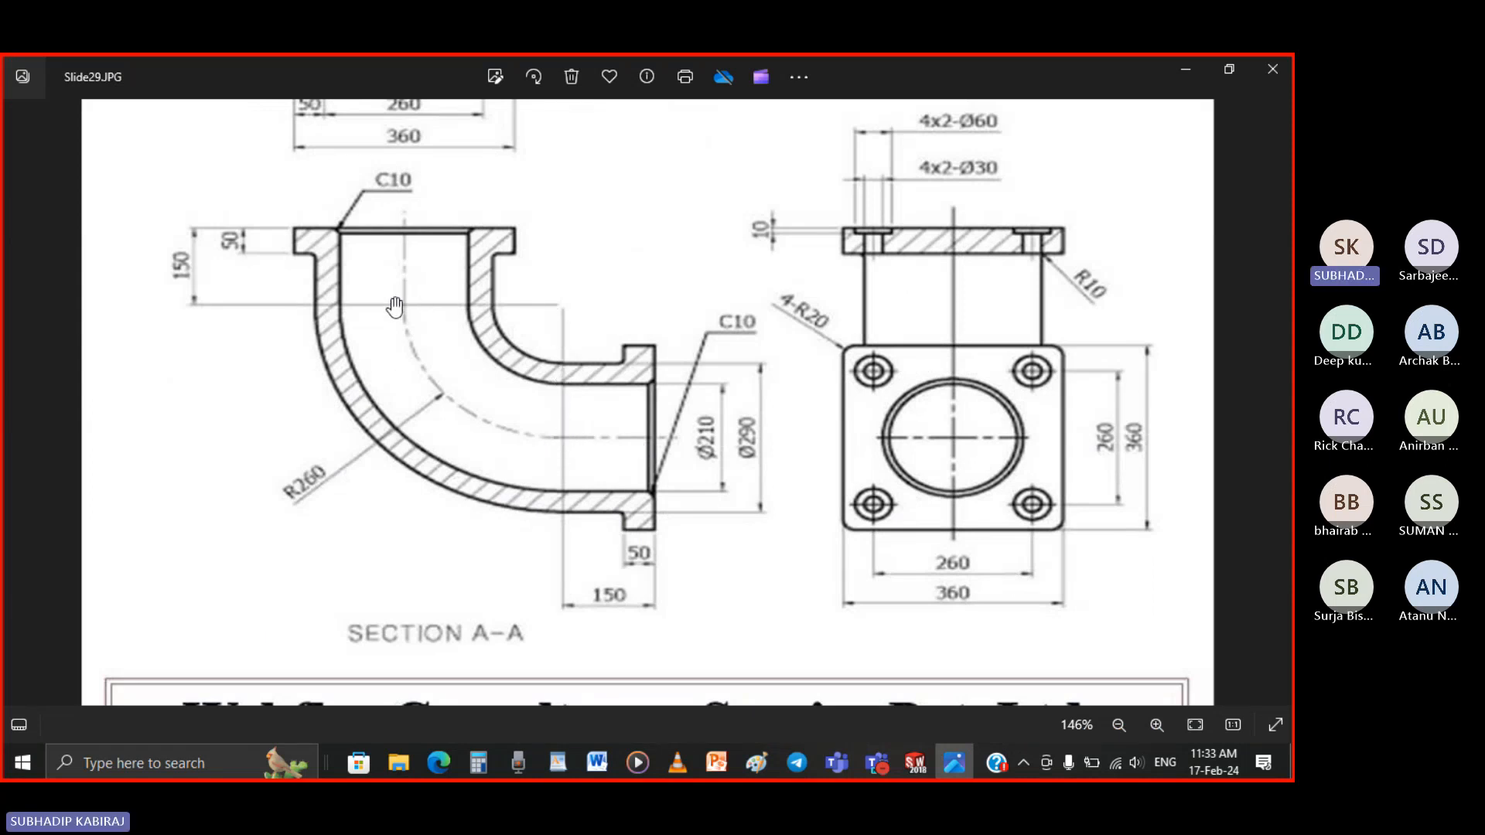
pyautogui.click(908, 764)
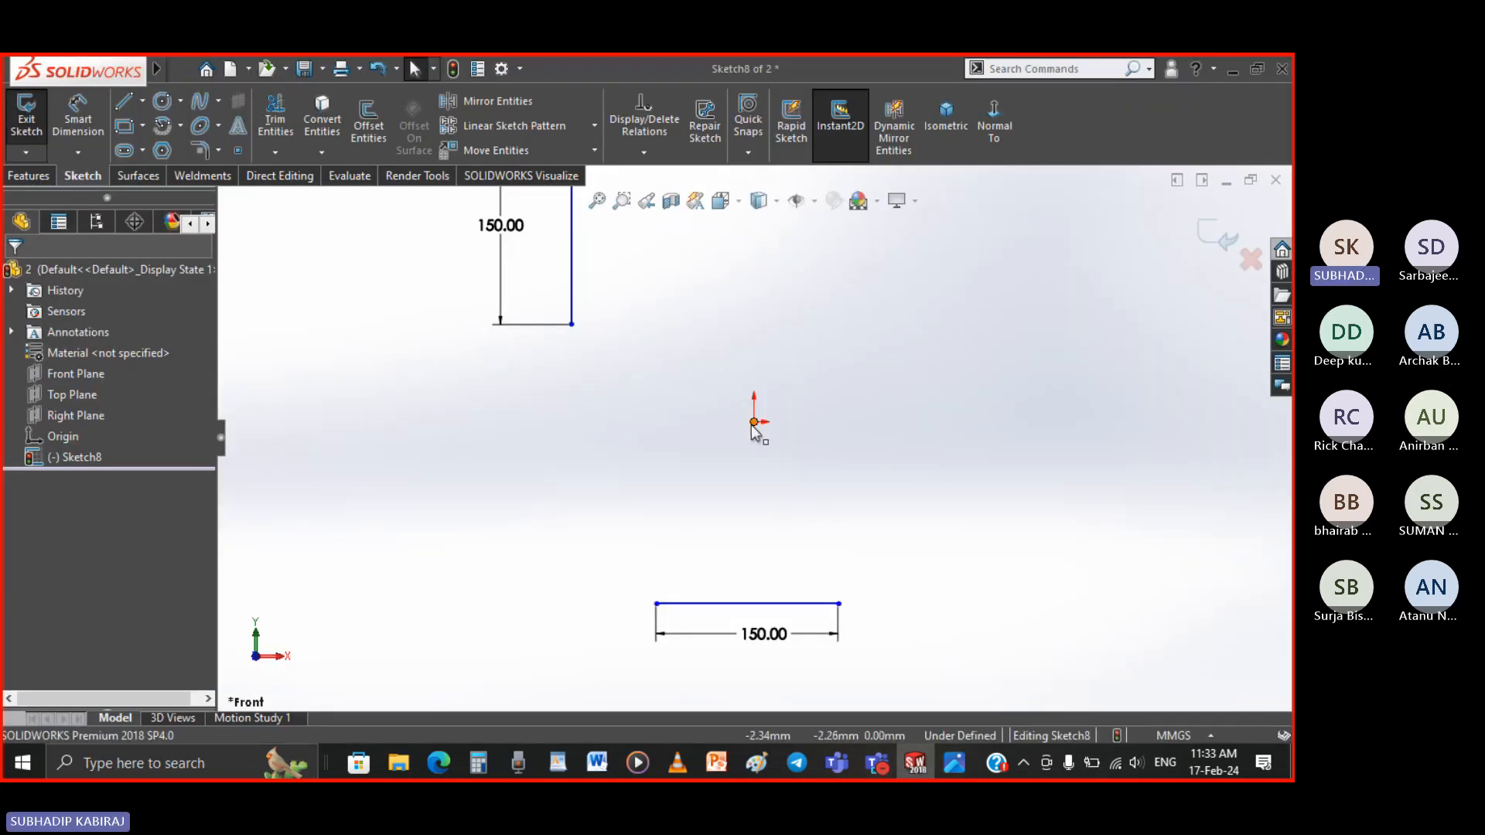
pyautogui.click(644, 153)
pyautogui.click(661, 197)
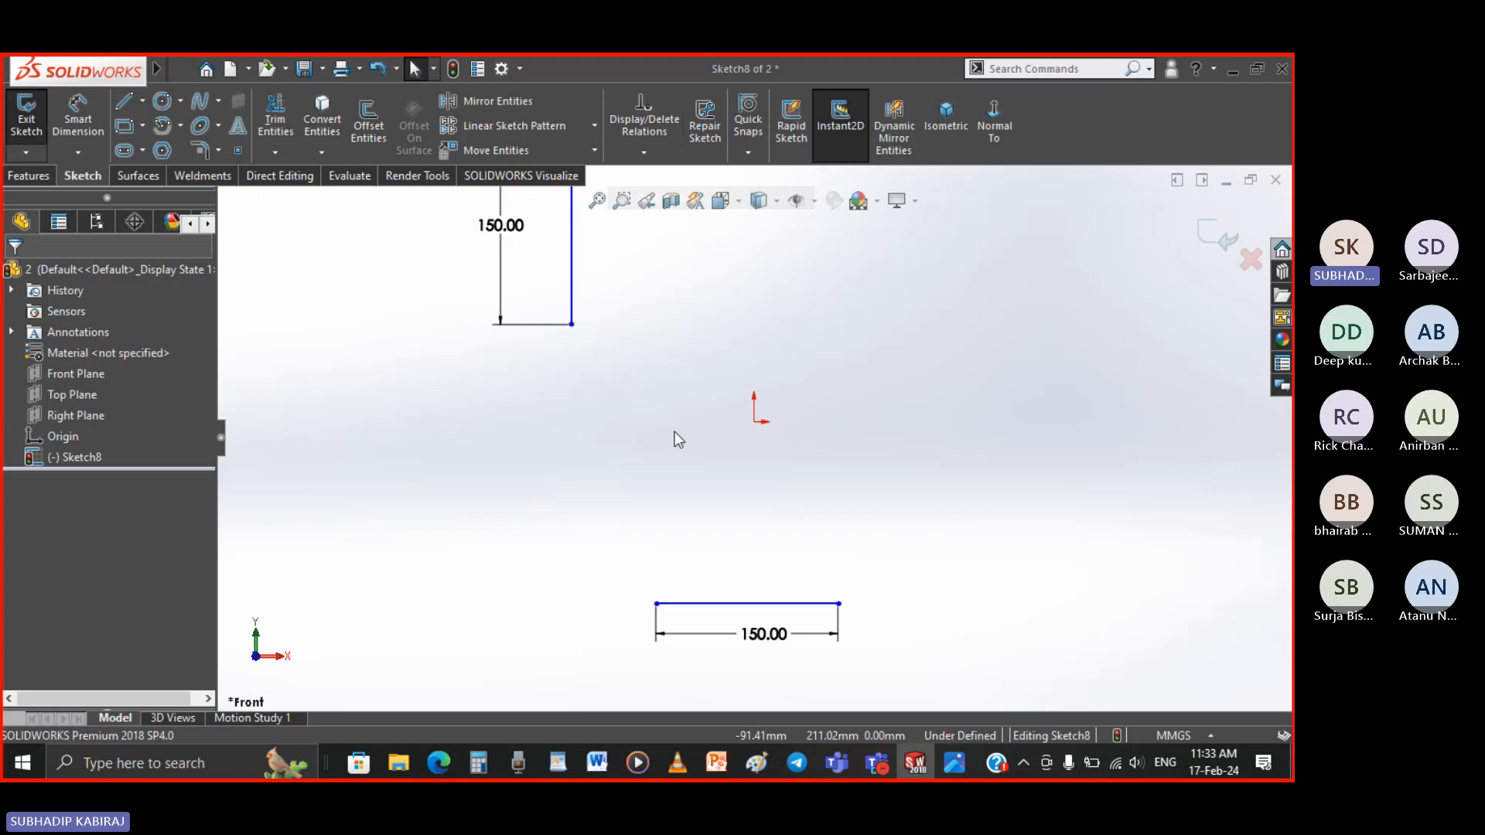
pyautogui.click(754, 421)
pyautogui.click(656, 603)
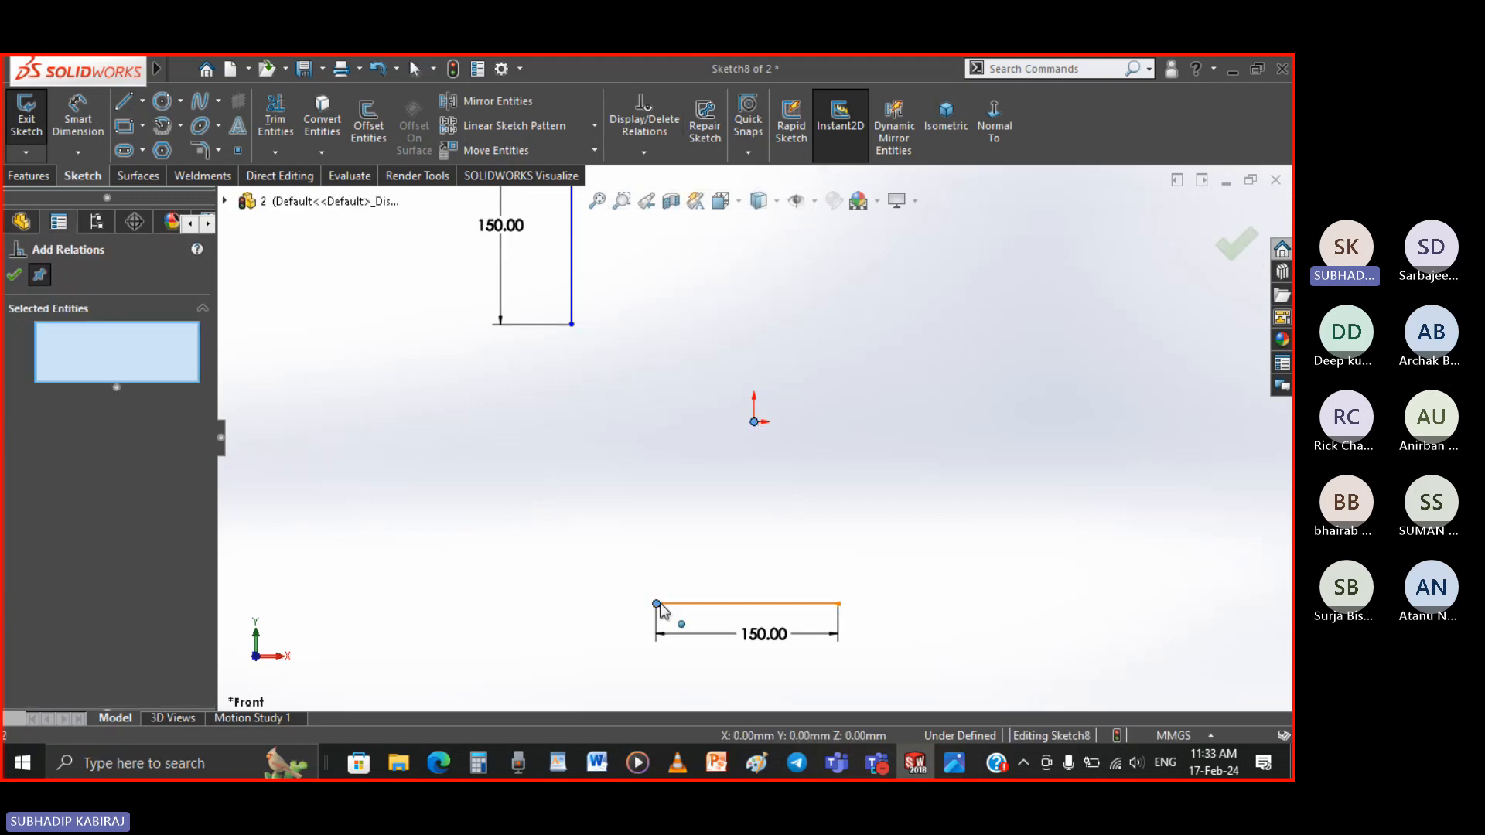
pyautogui.click(39, 602)
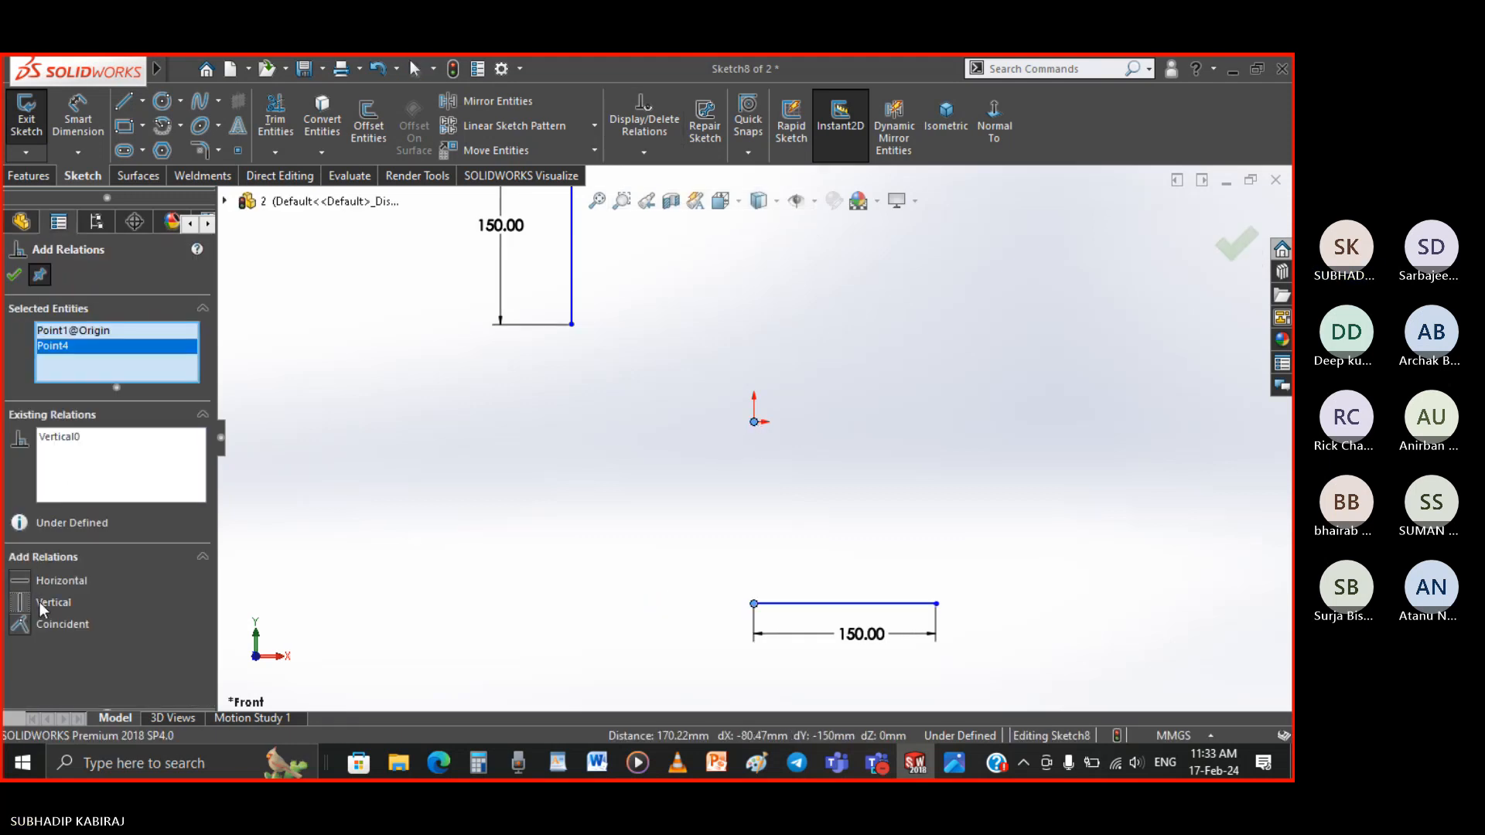
pyautogui.click(15, 274)
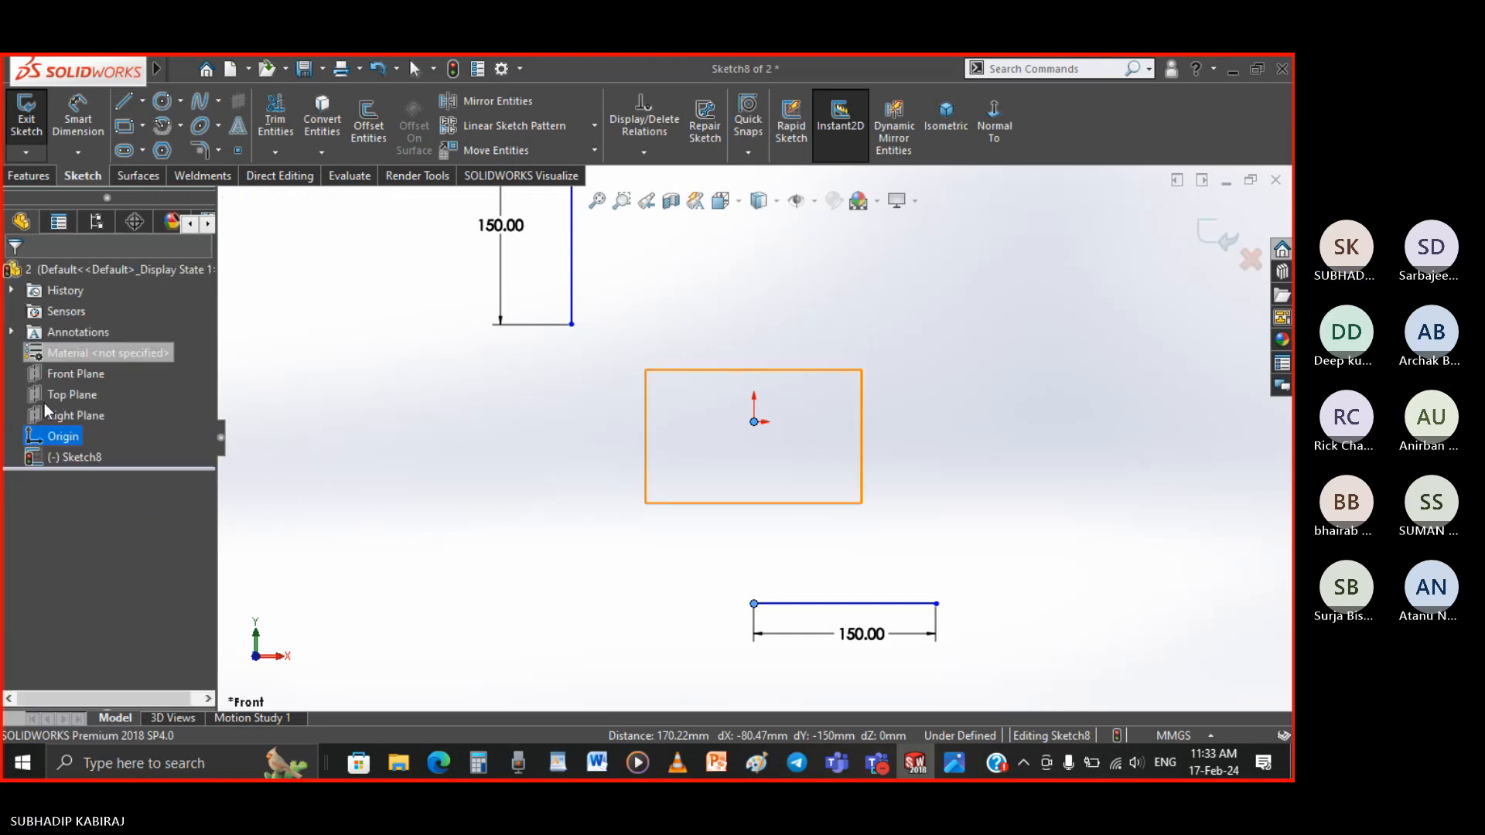
# Start adding a relation between the vertical line's upper endpoint and the origin, removing the horizontal line's endpoint from the selected entities
pyautogui.click(659, 154)
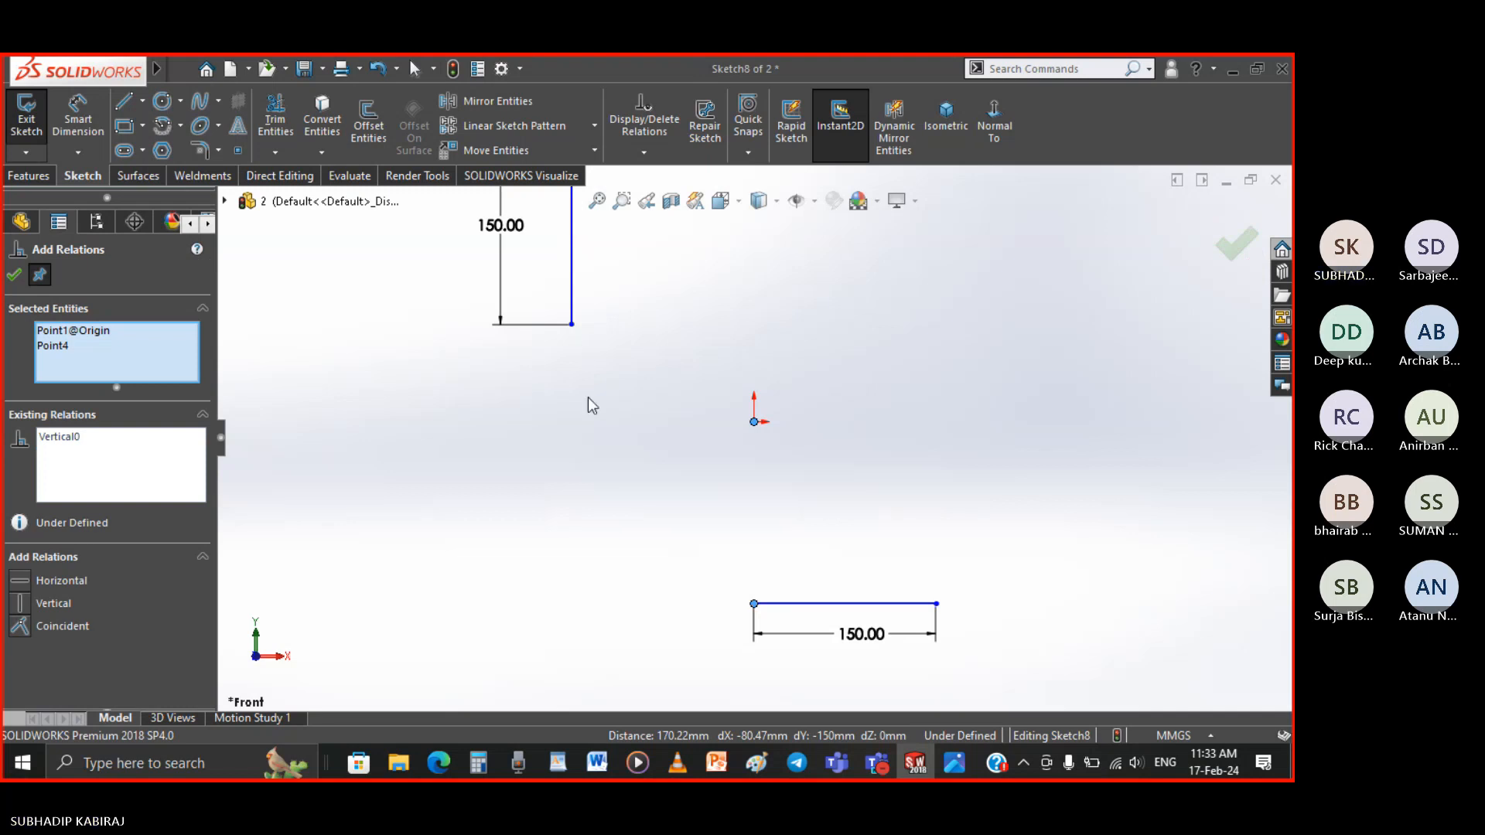
pyautogui.scroll(2, 588, 398)
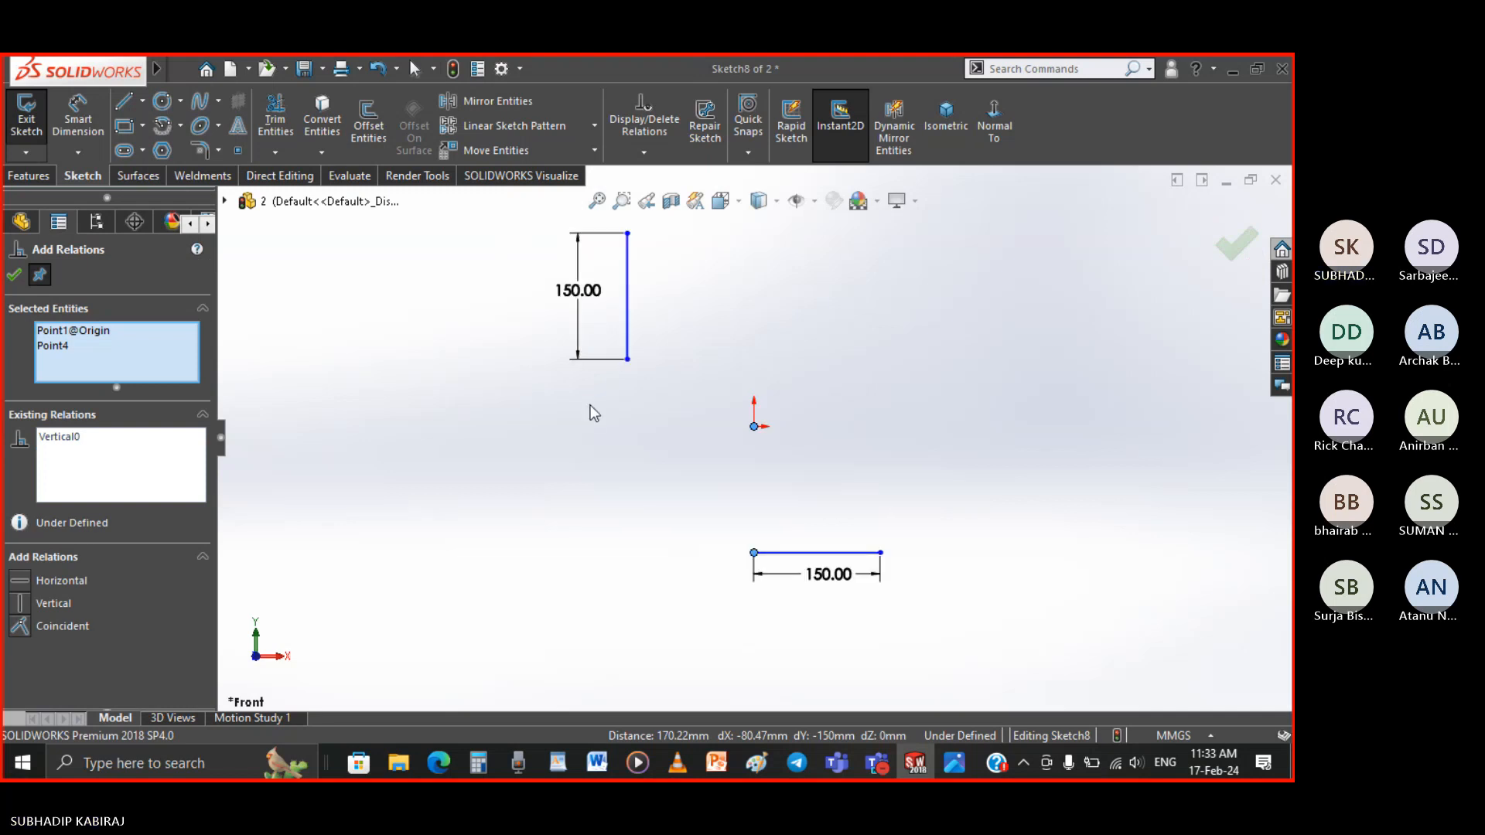
pyautogui.click(626, 234)
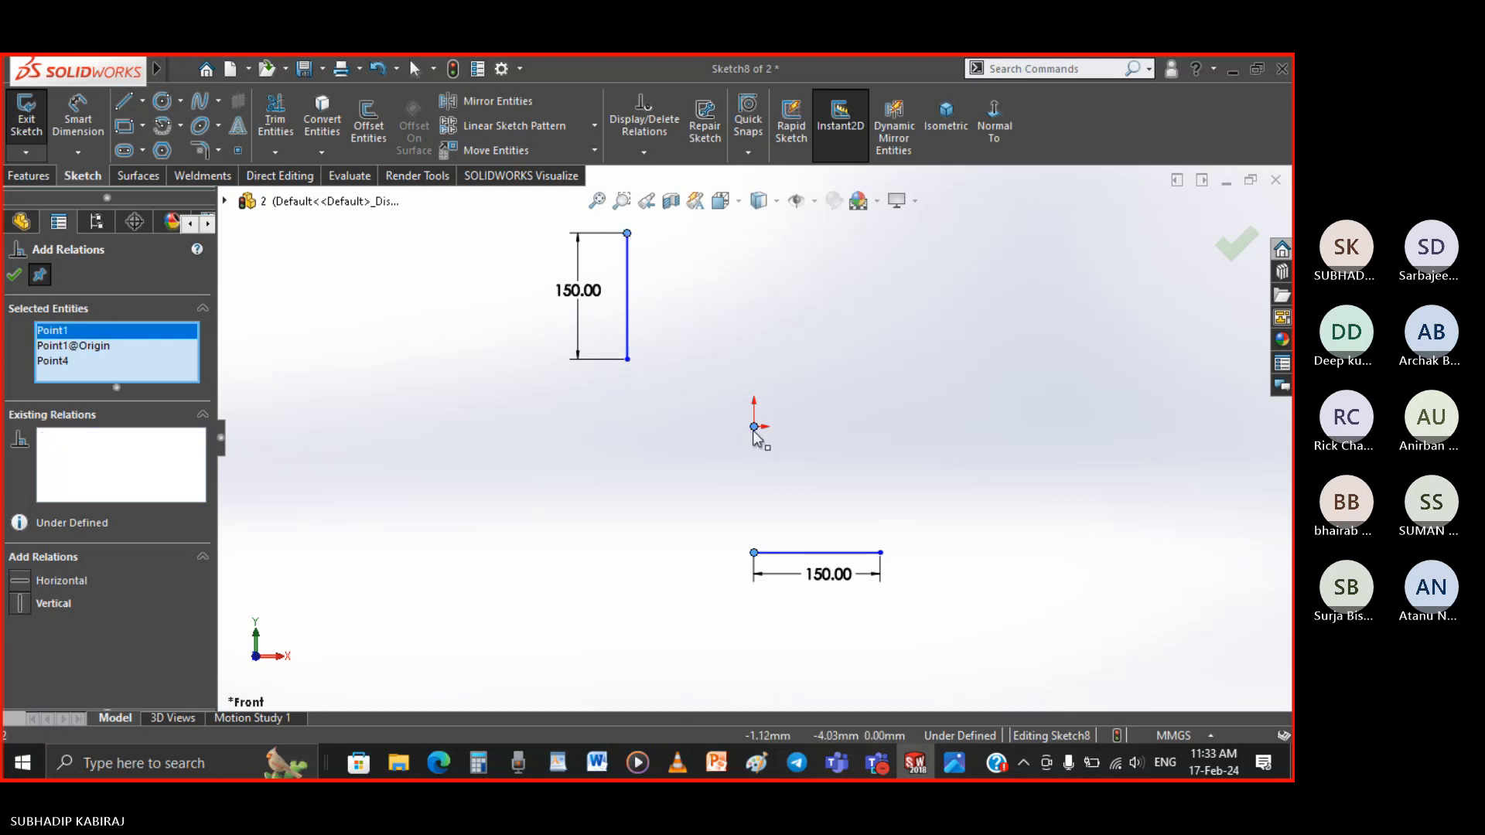
pyautogui.click(68, 362)
pyautogui.rightClick(68, 365)
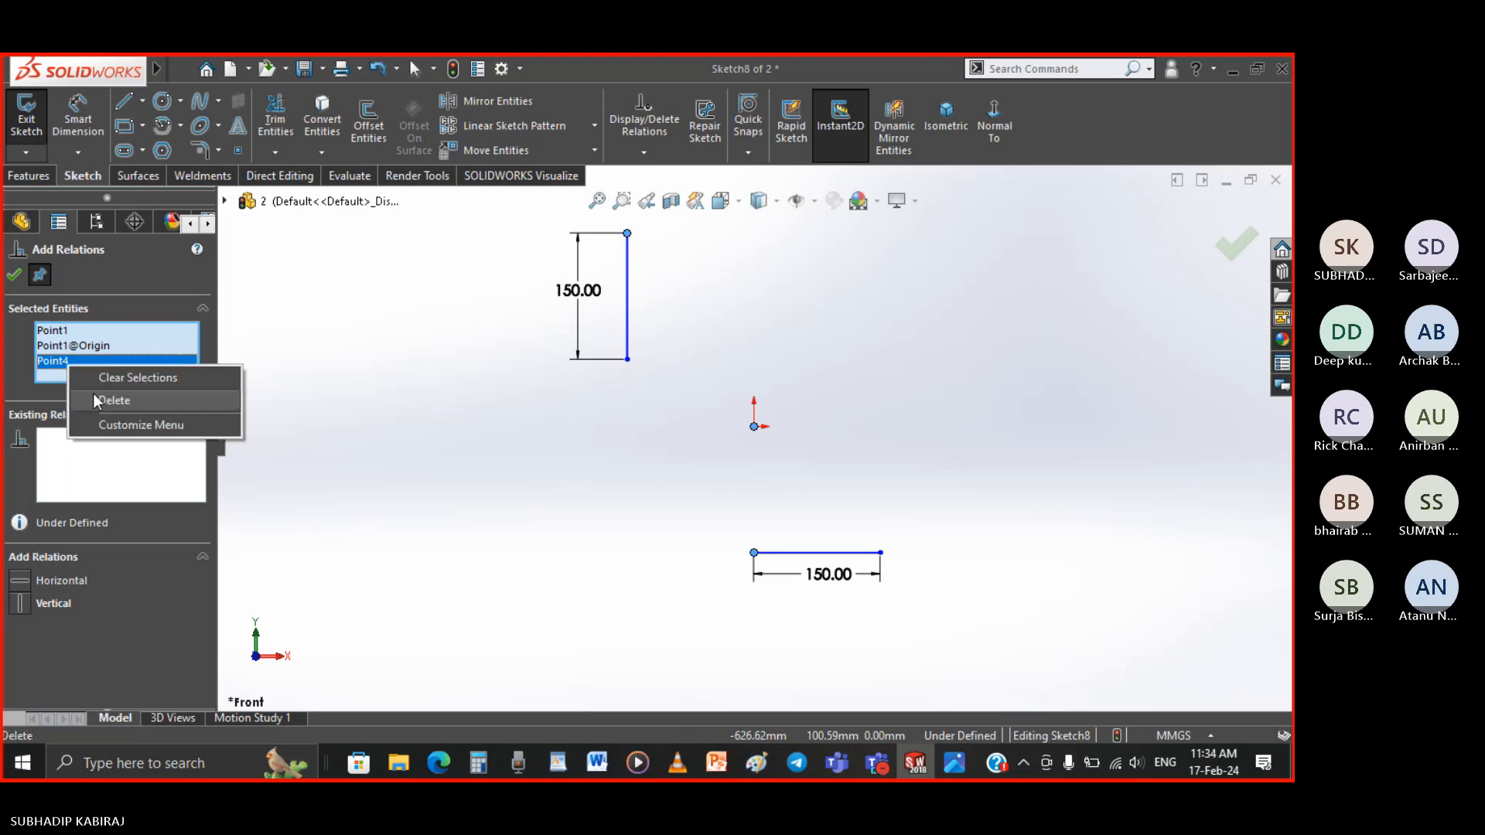
pyautogui.click(93, 393)
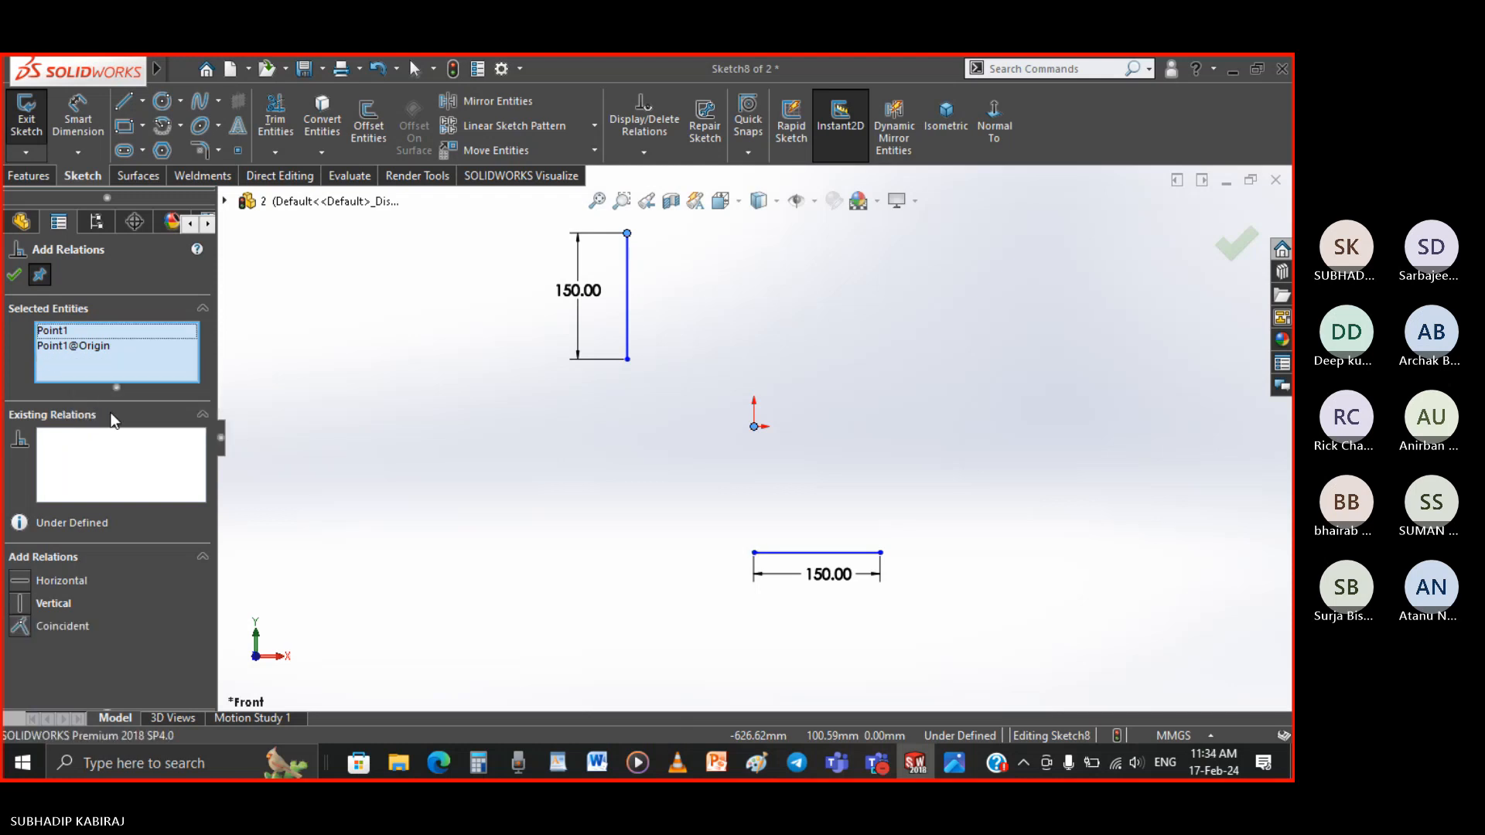
# Check the bend in the Slide29 drawing, and in SOLIDWORKS replace the upper endpoint with the vertical line's lower endpoint and add a Horizontal relation to the origin
pyautogui.click(940, 763)
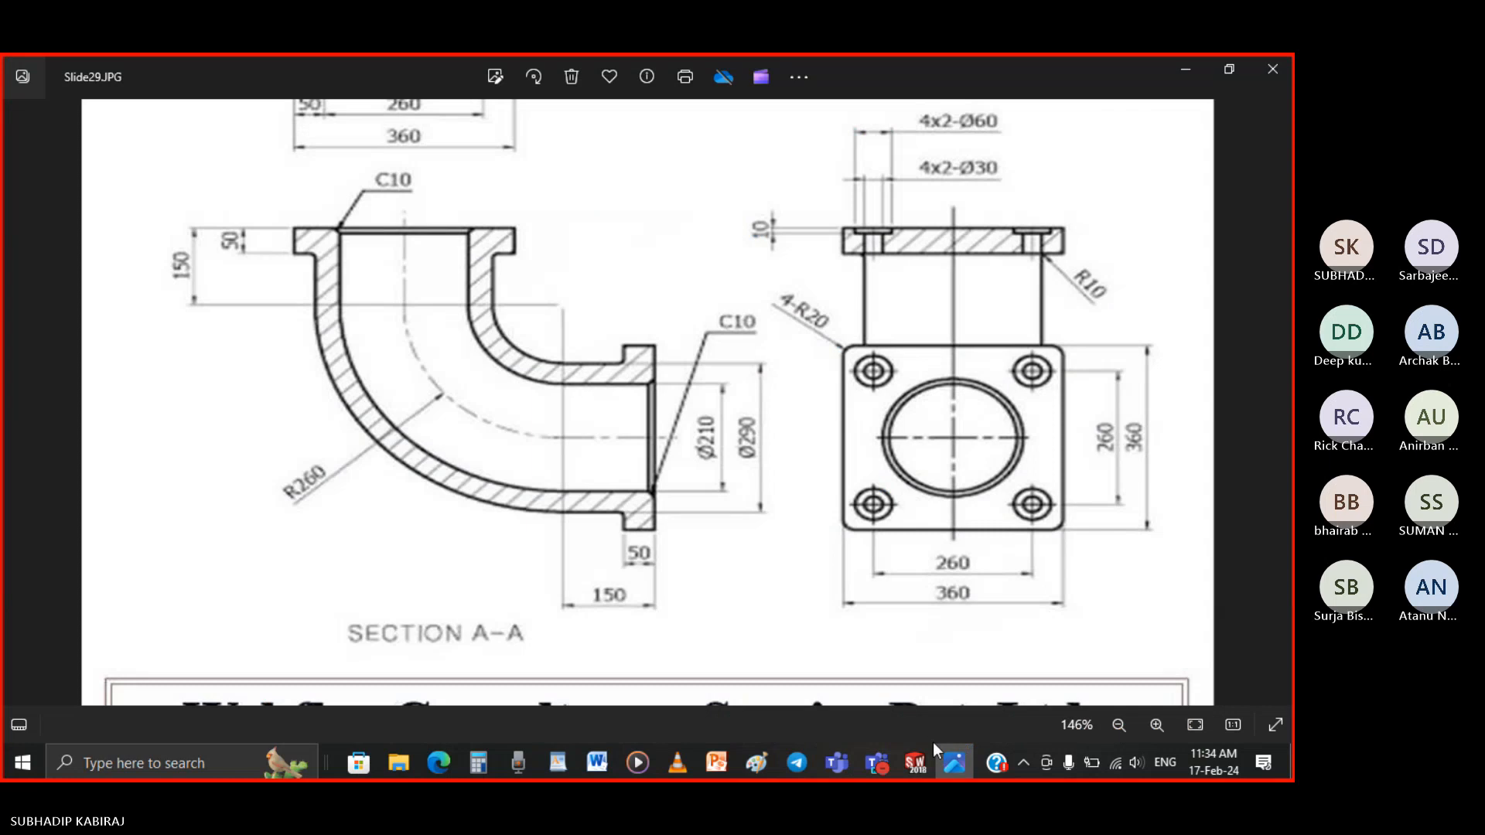
pyautogui.click(916, 764)
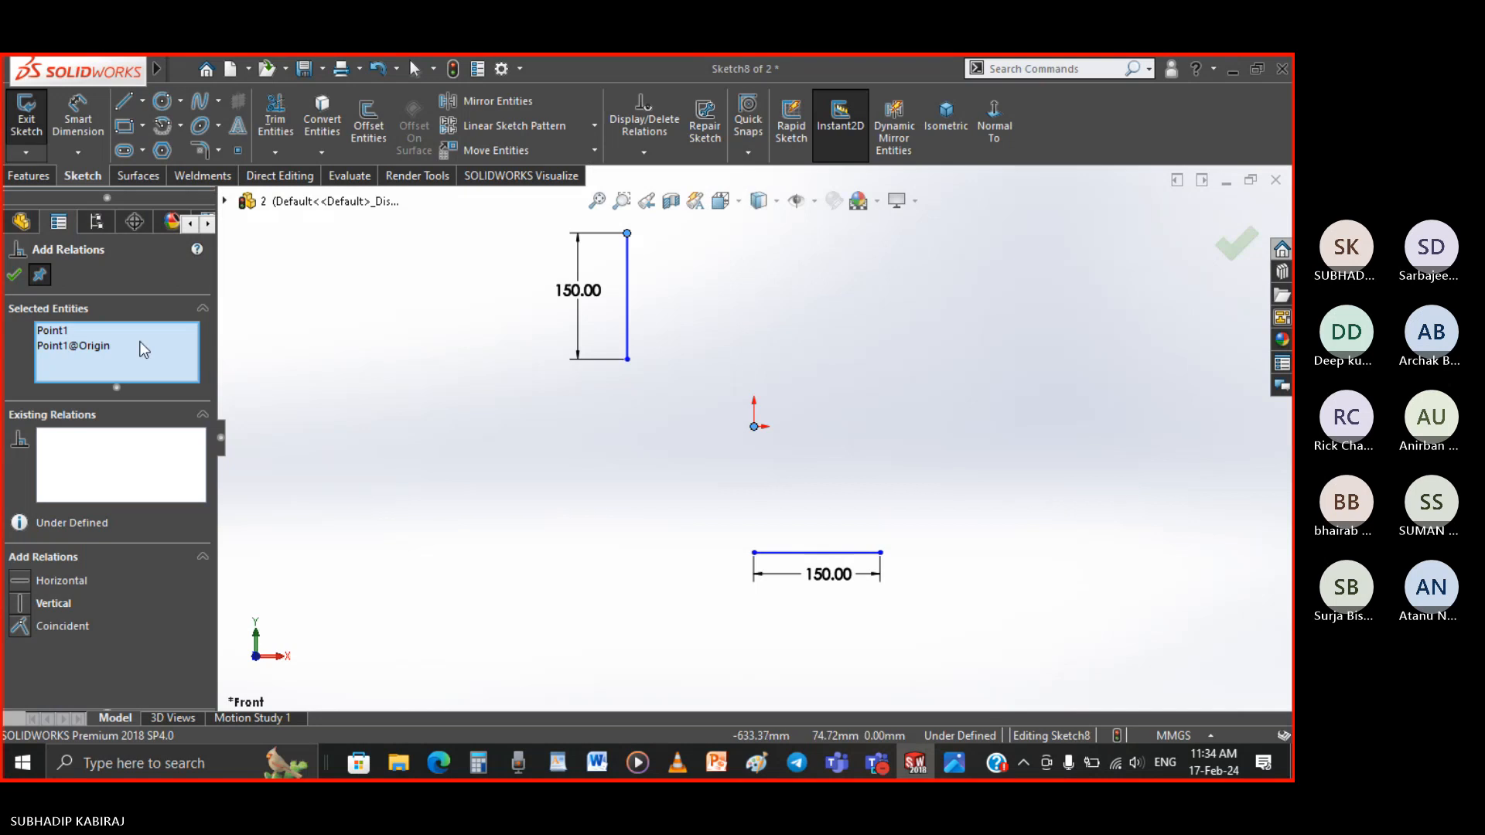
pyautogui.click(67, 333)
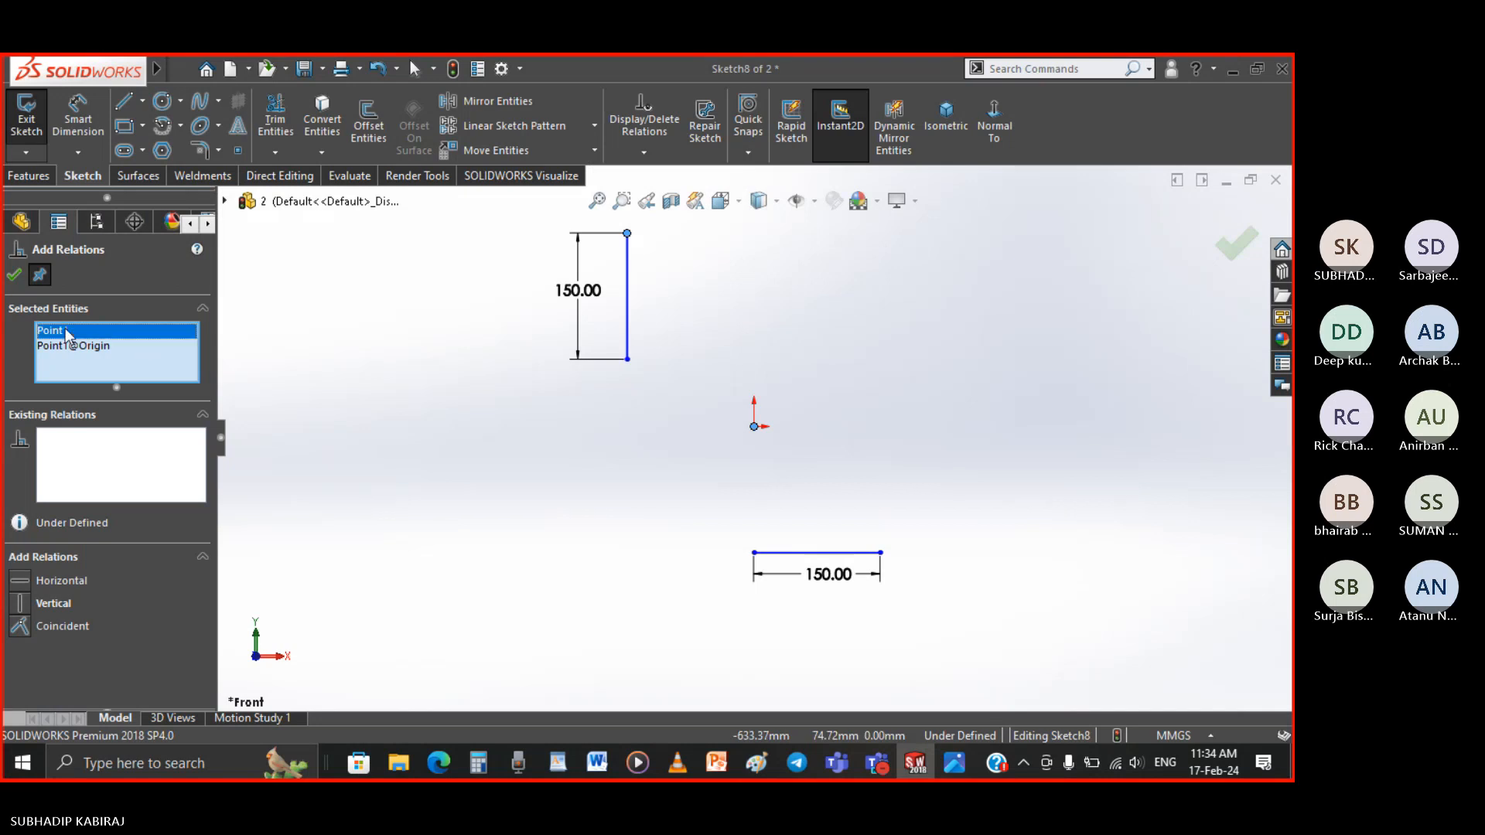
pyautogui.press('Delete')
pyautogui.click(628, 360)
pyautogui.click(62, 582)
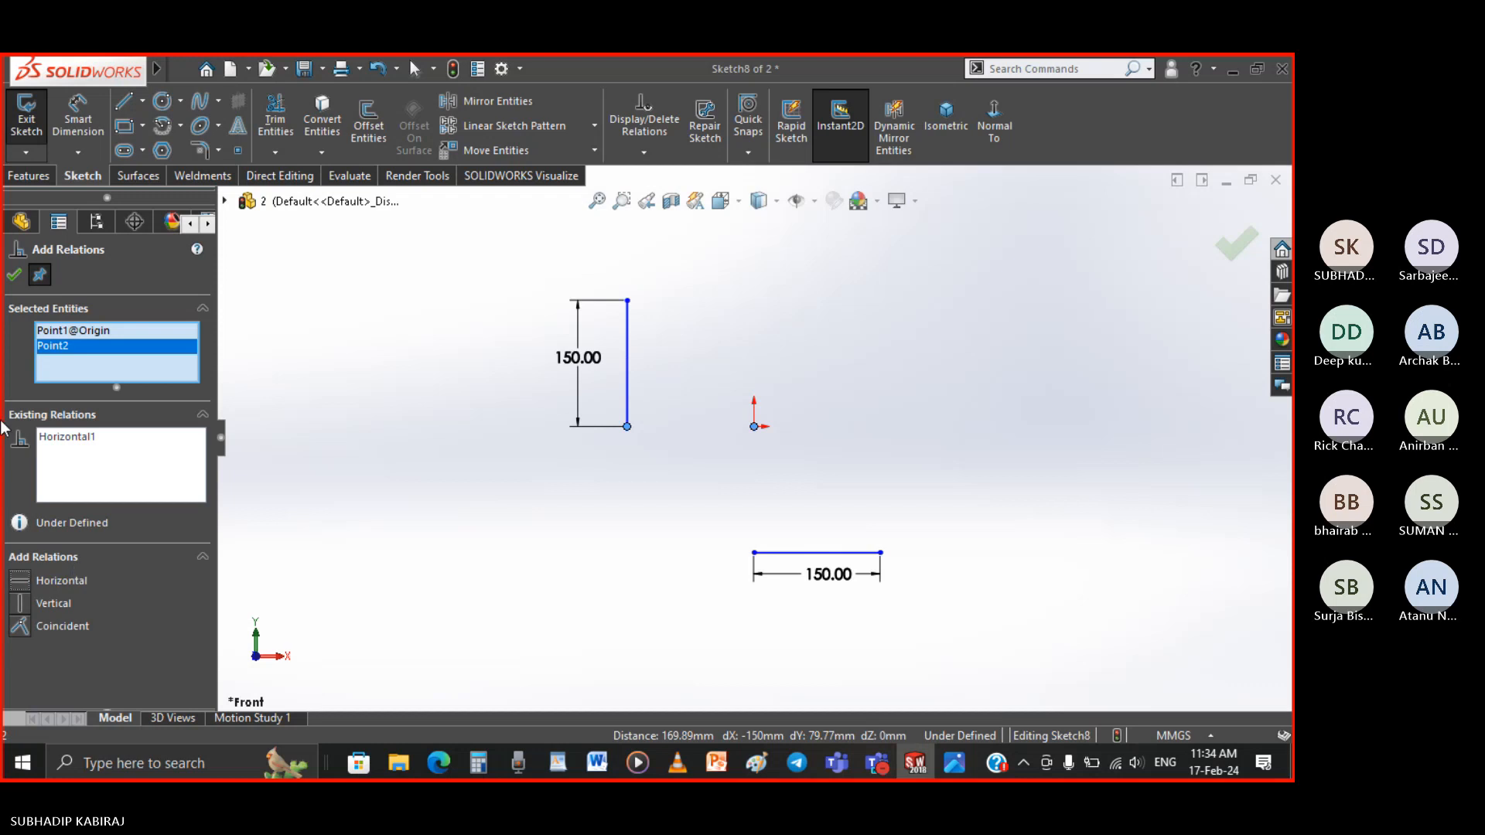
pyautogui.click(14, 275)
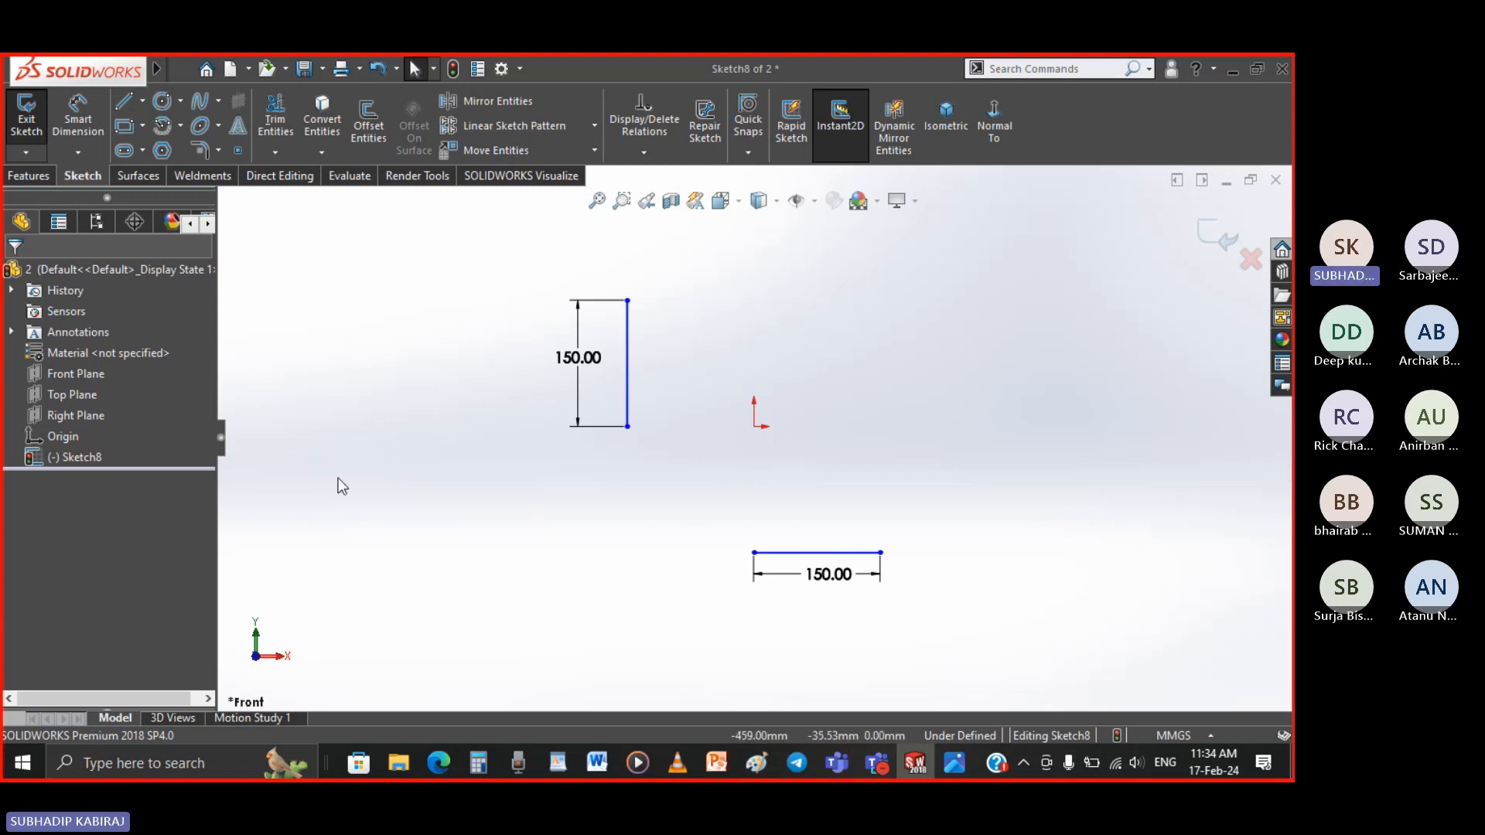
# Check the bend in the Slide29 drawing, and sketch a centerpoint arc about the origin joining both lines' inner endpoints in SOLIDWORKS
pyautogui.click(179, 127)
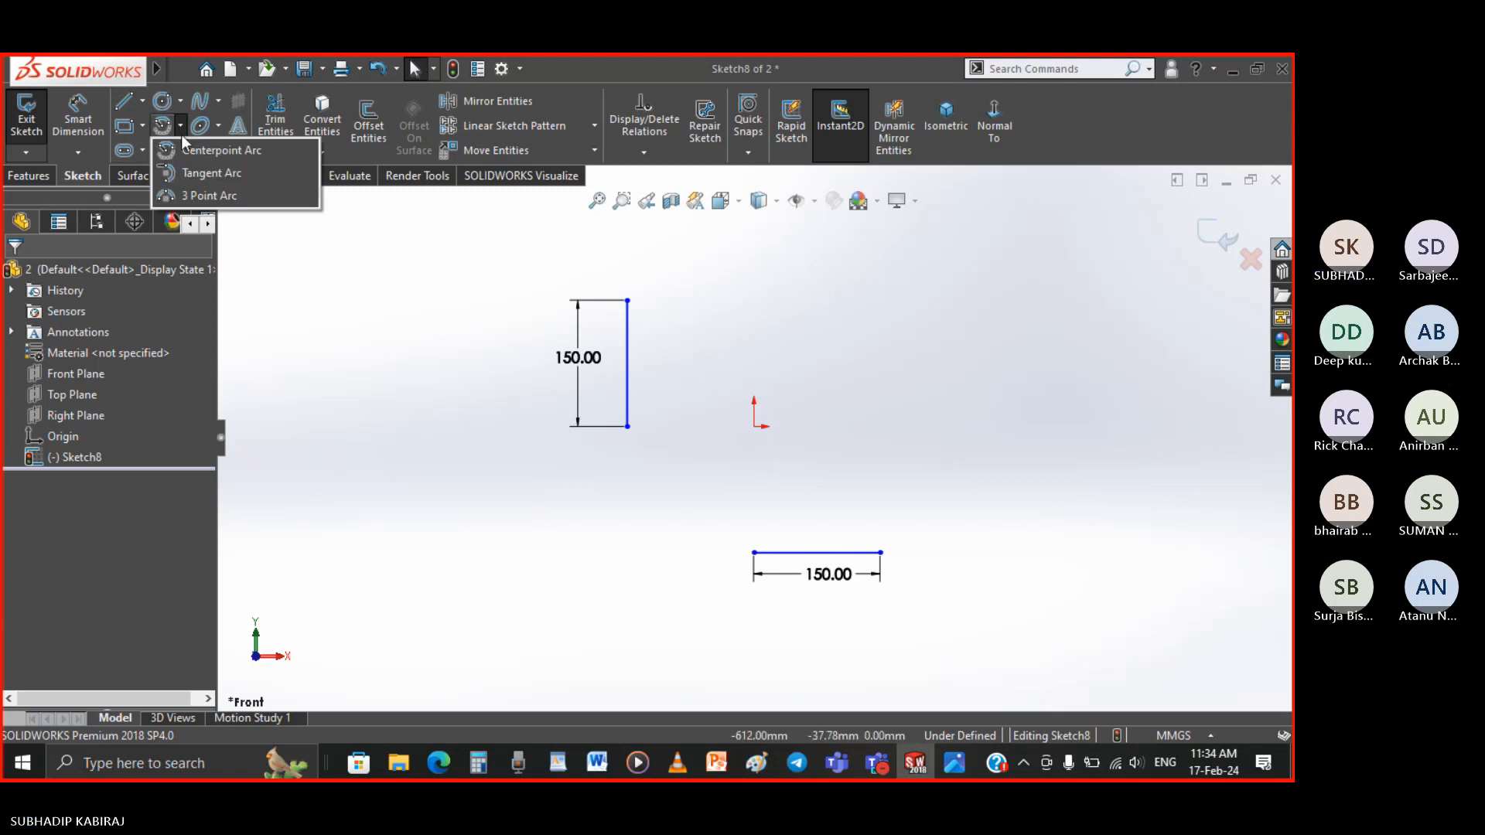
pyautogui.click(193, 150)
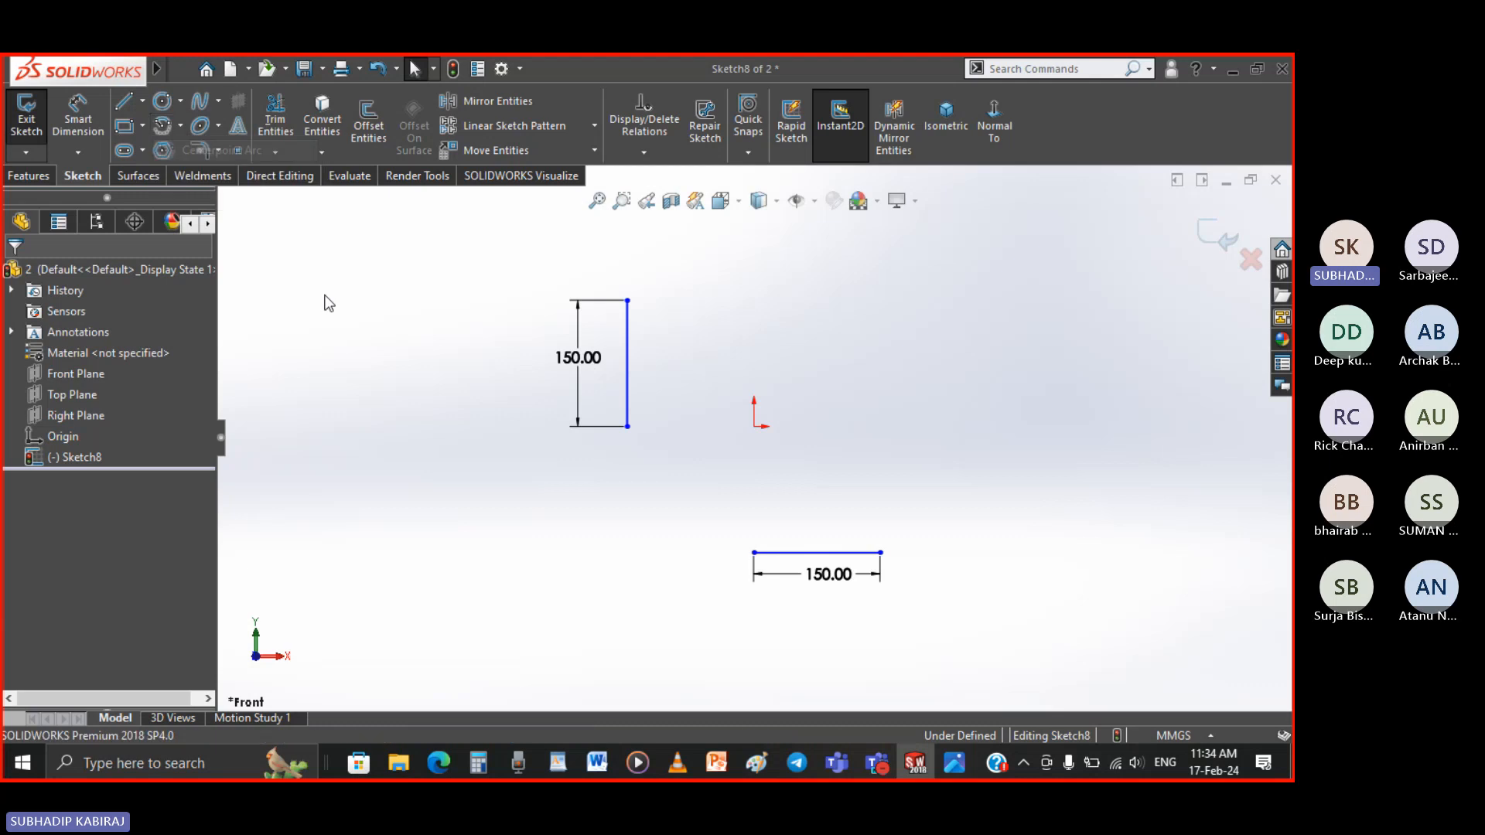
pyautogui.click(957, 766)
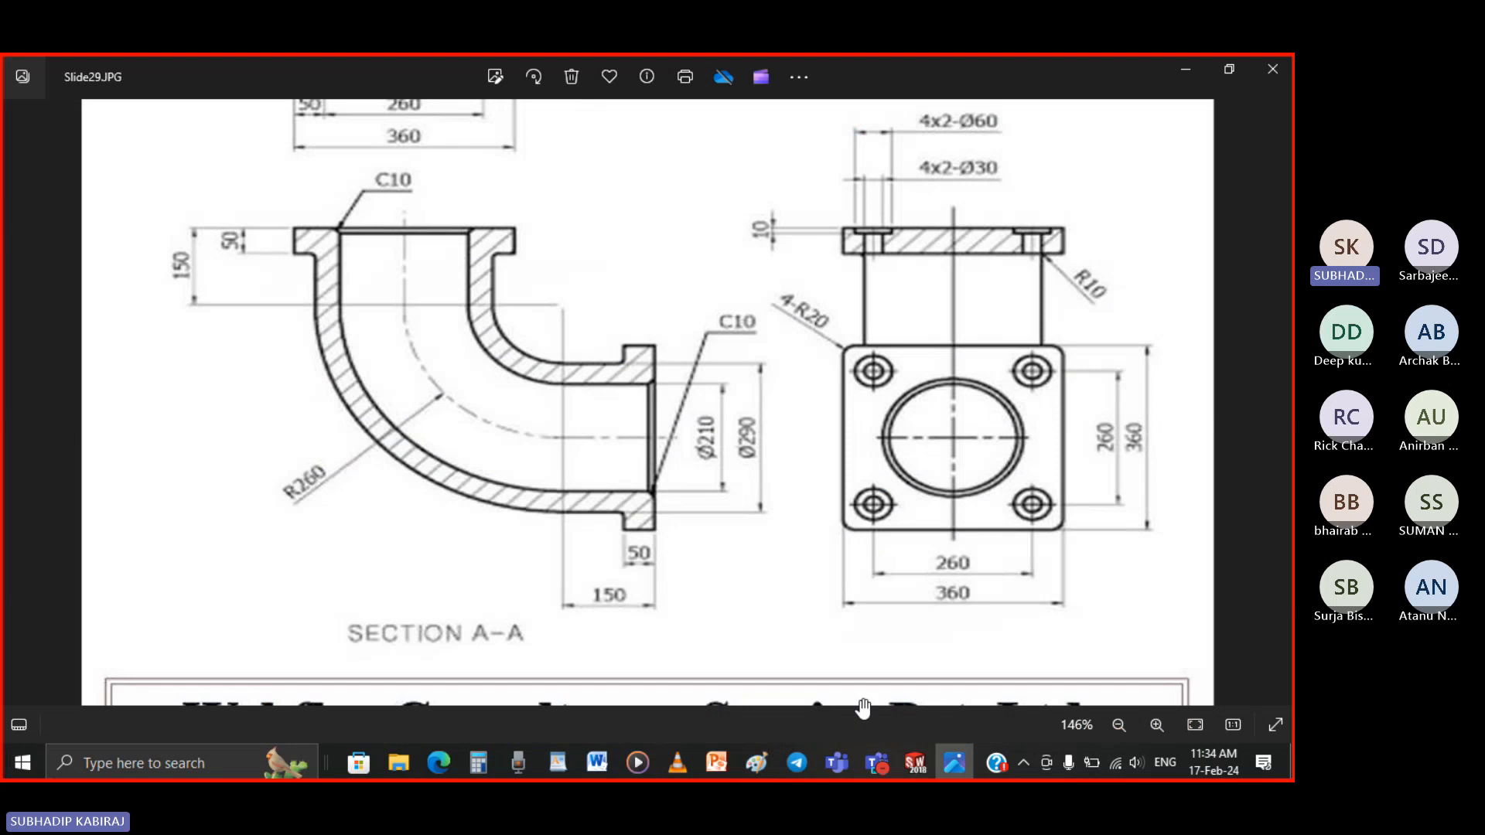
pyautogui.click(916, 764)
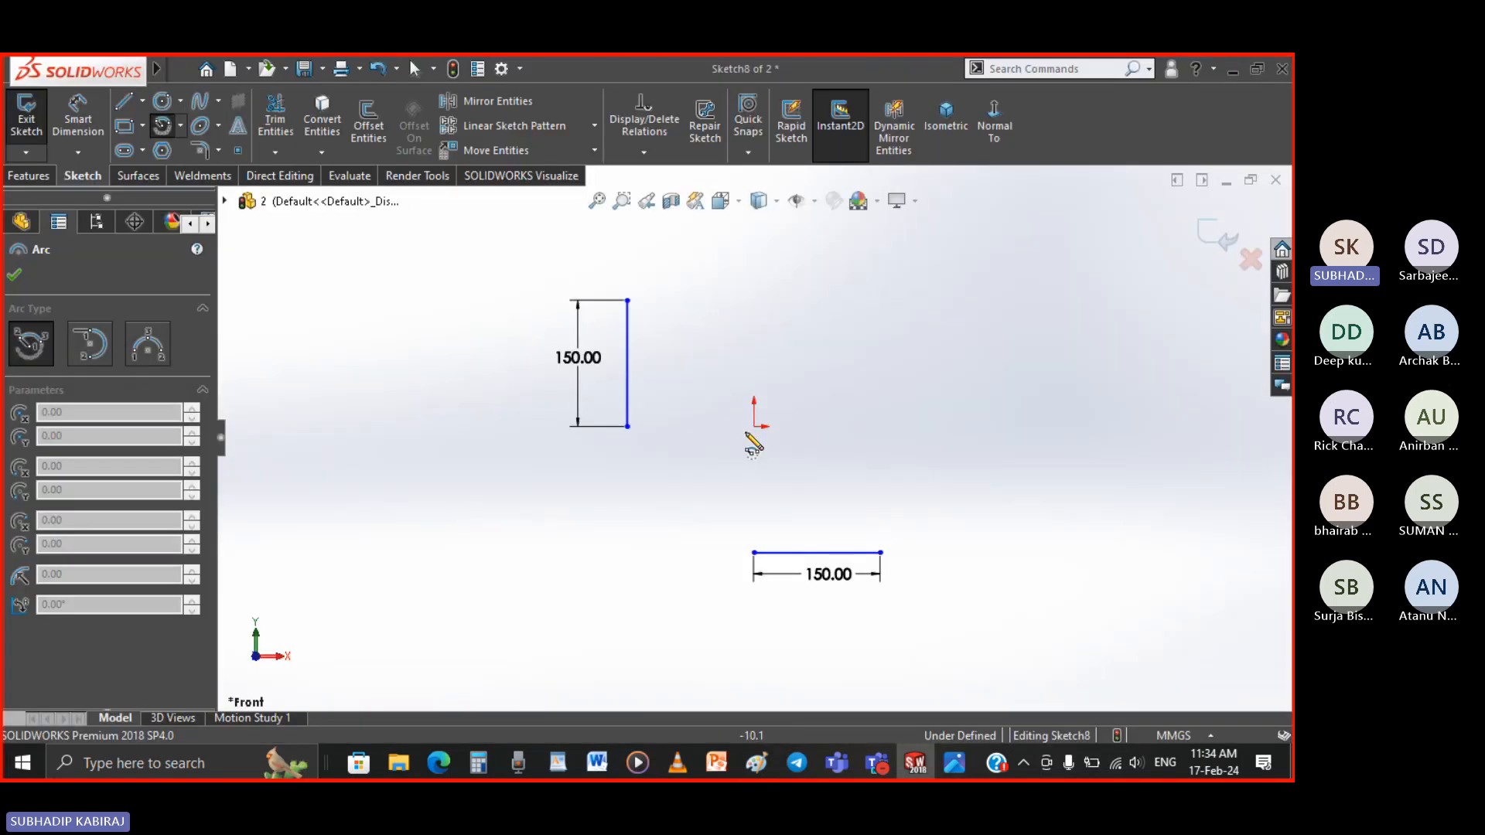
pyautogui.click(753, 426)
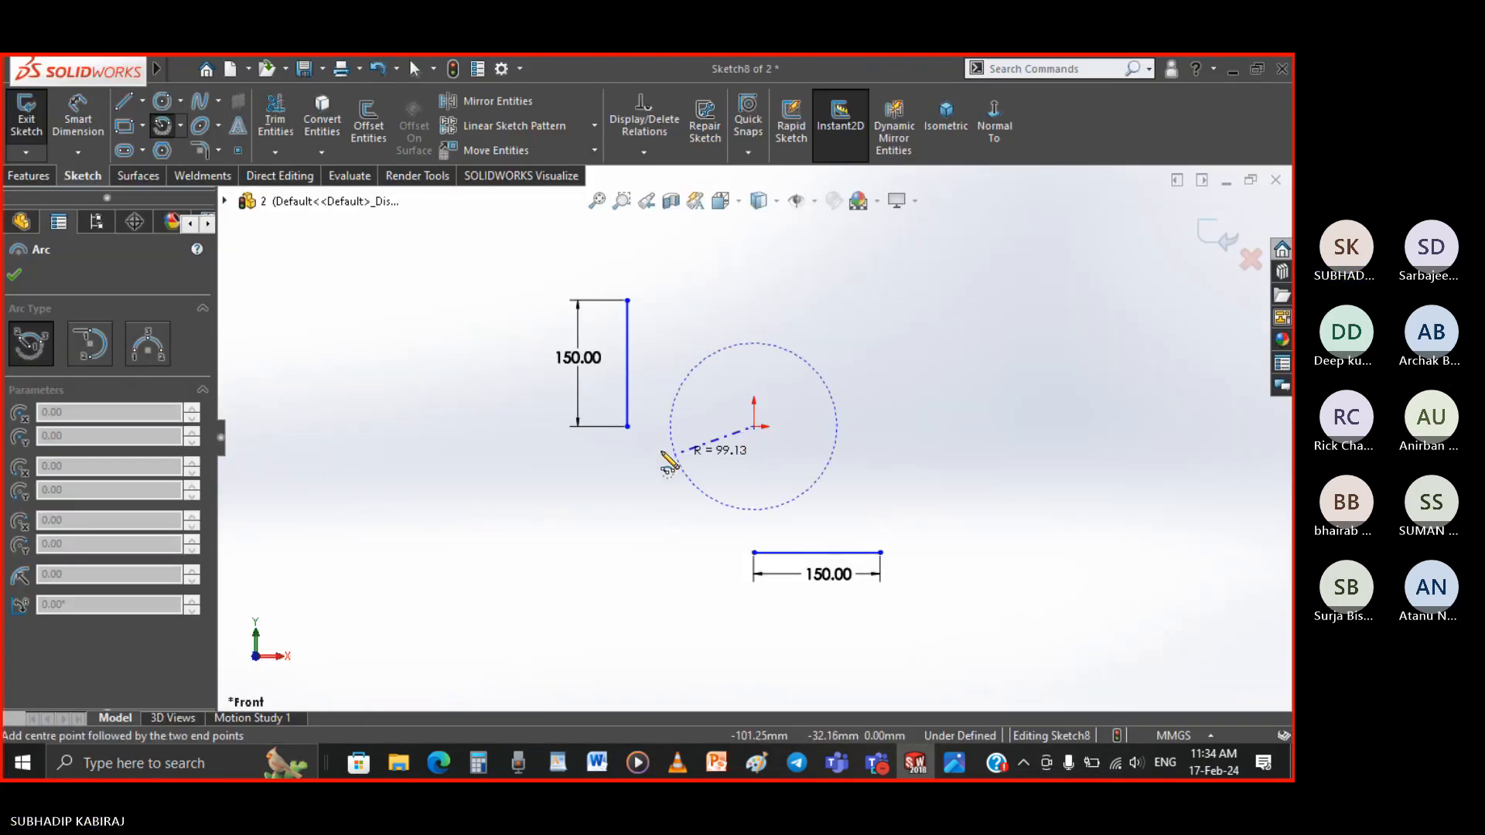
pyautogui.click(627, 426)
pyautogui.click(755, 553)
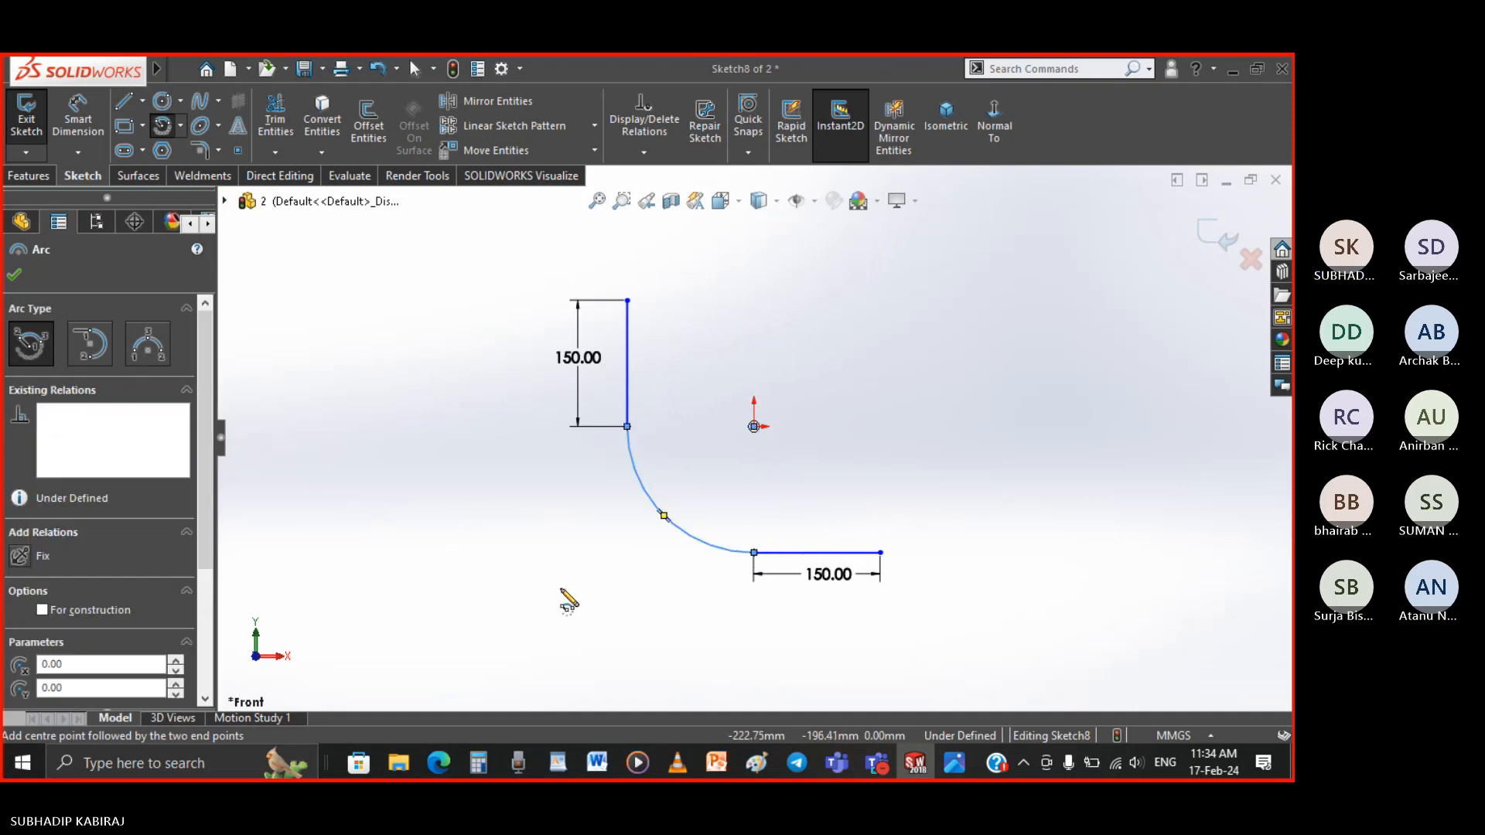
# Dimension the arc's radius as 260 mm
pyautogui.moveTo(391, 523); pyautogui.dragTo(400, 489, button='right')
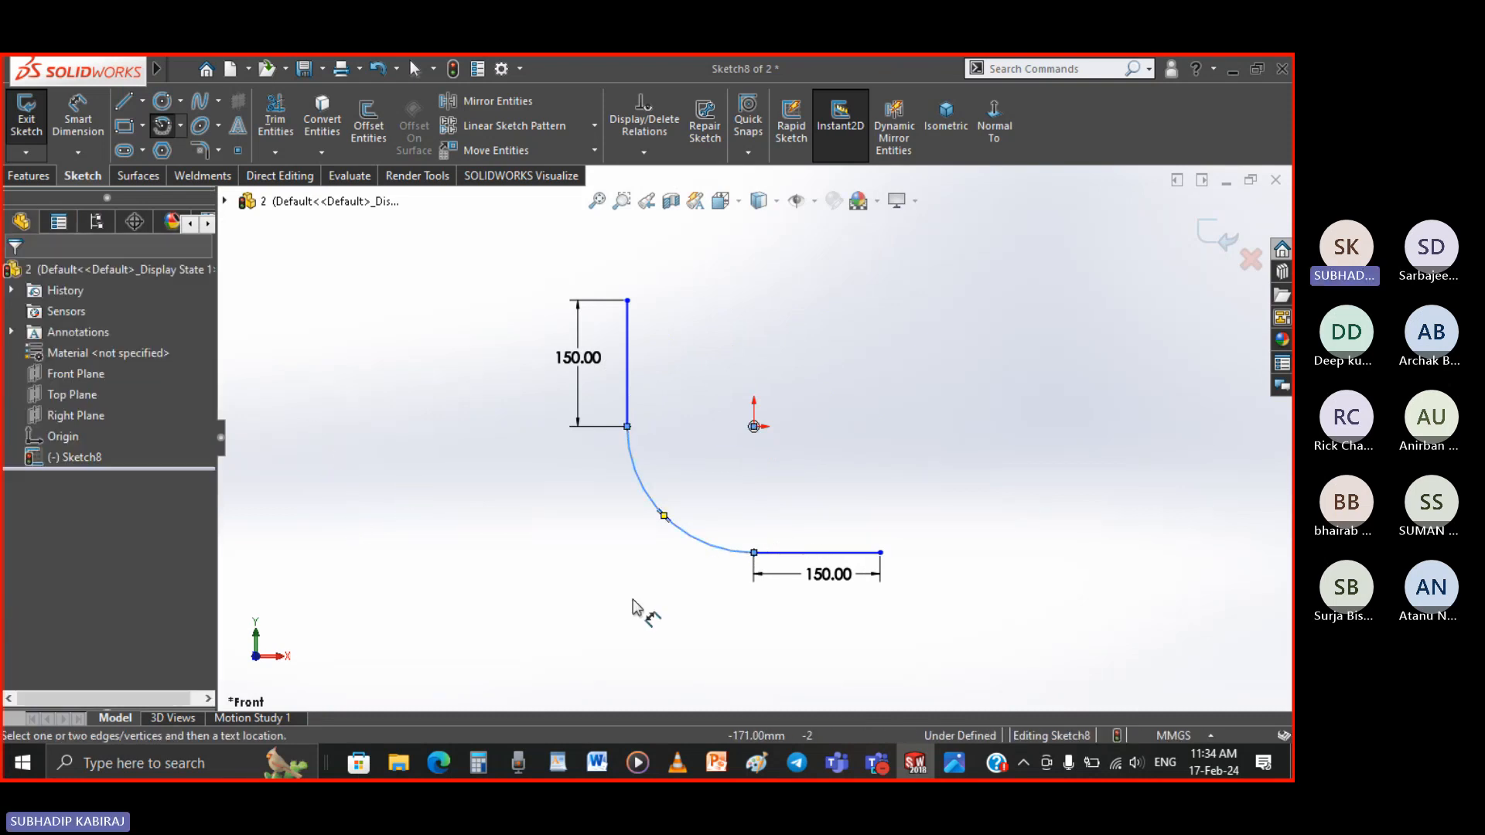
pyautogui.click(718, 548)
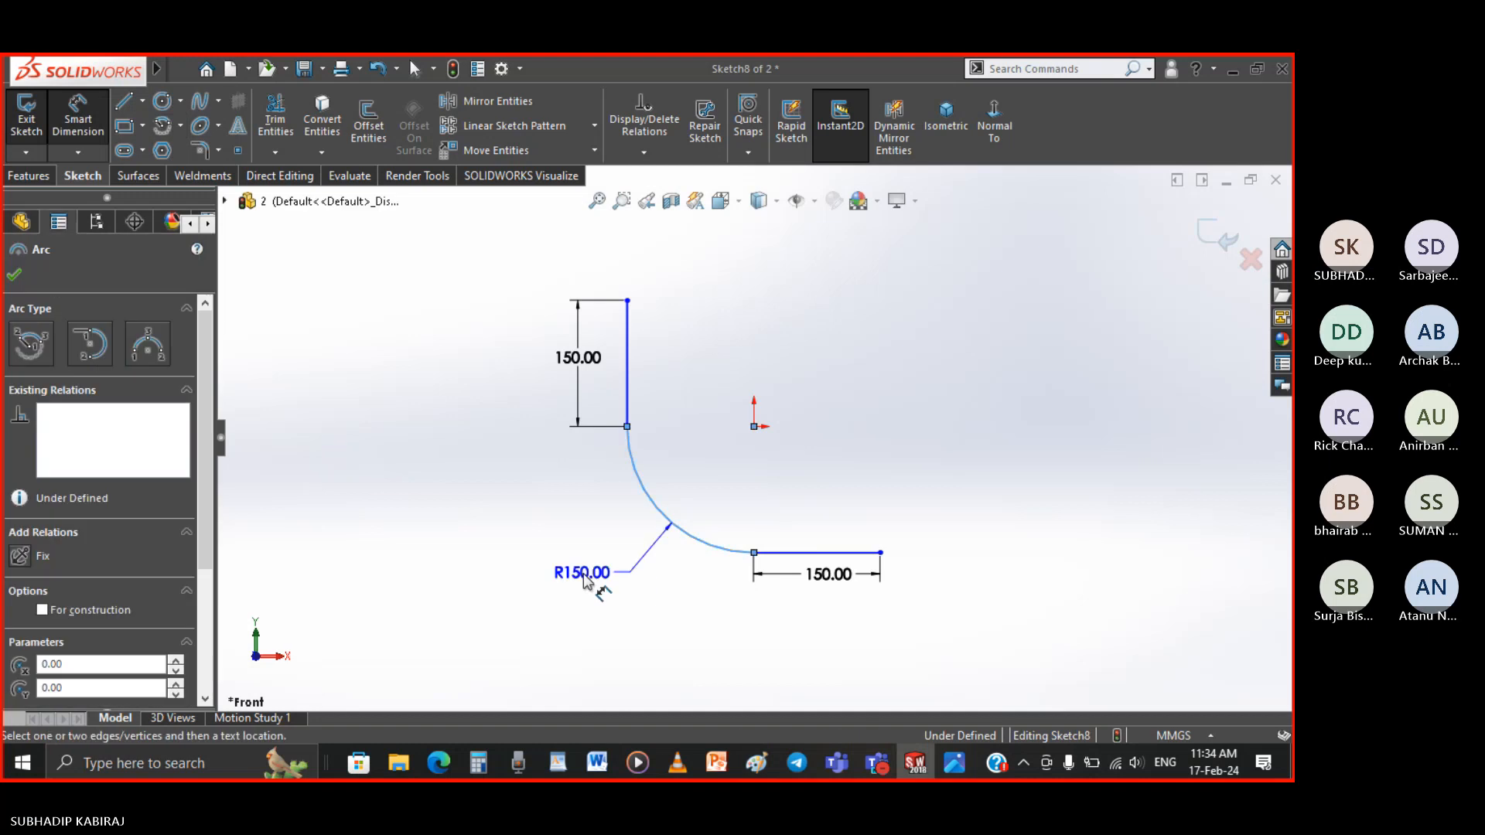
pyautogui.click(585, 580)
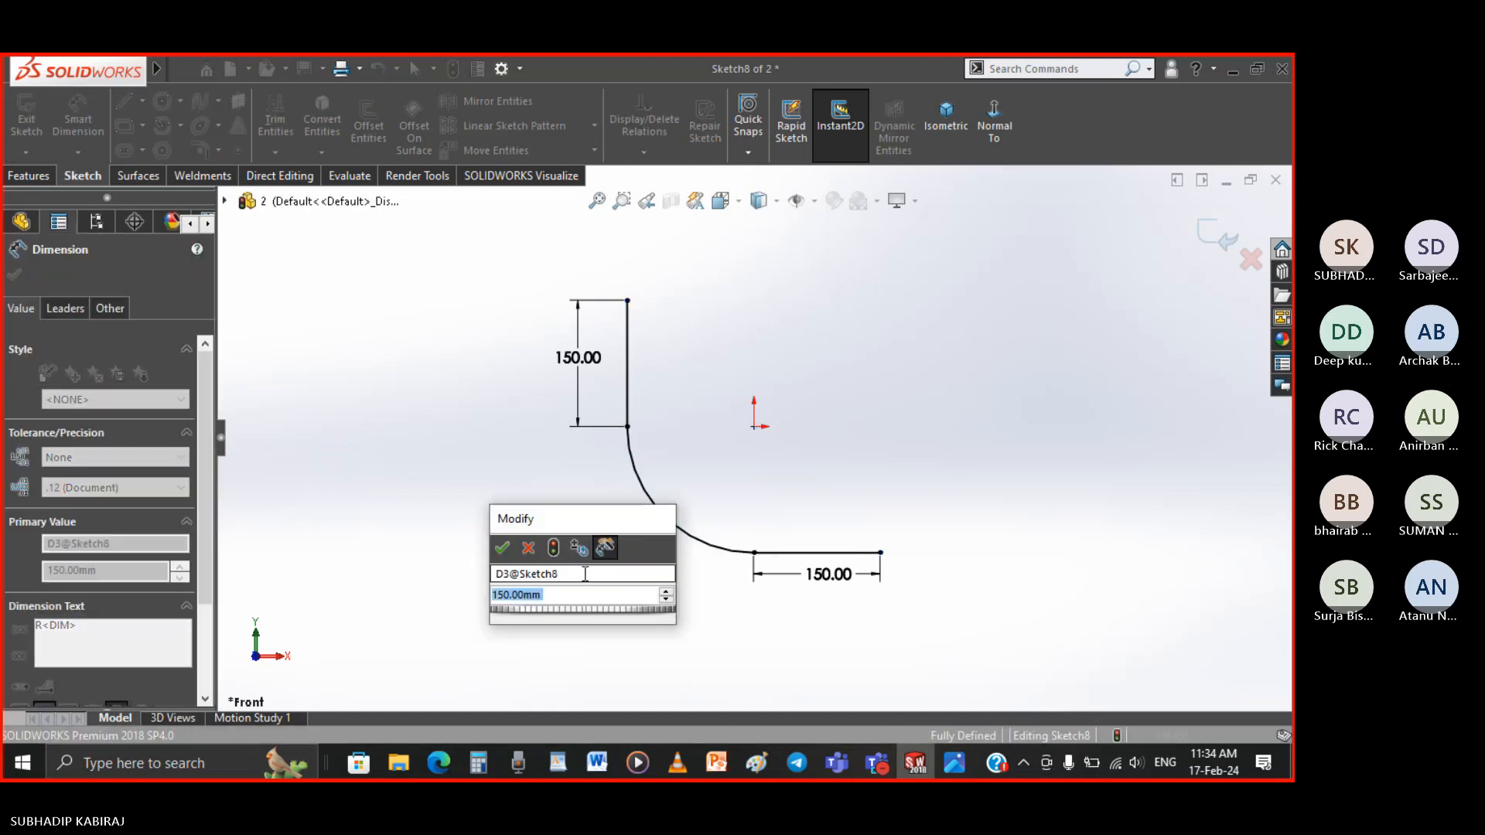
pyautogui.press('Return')
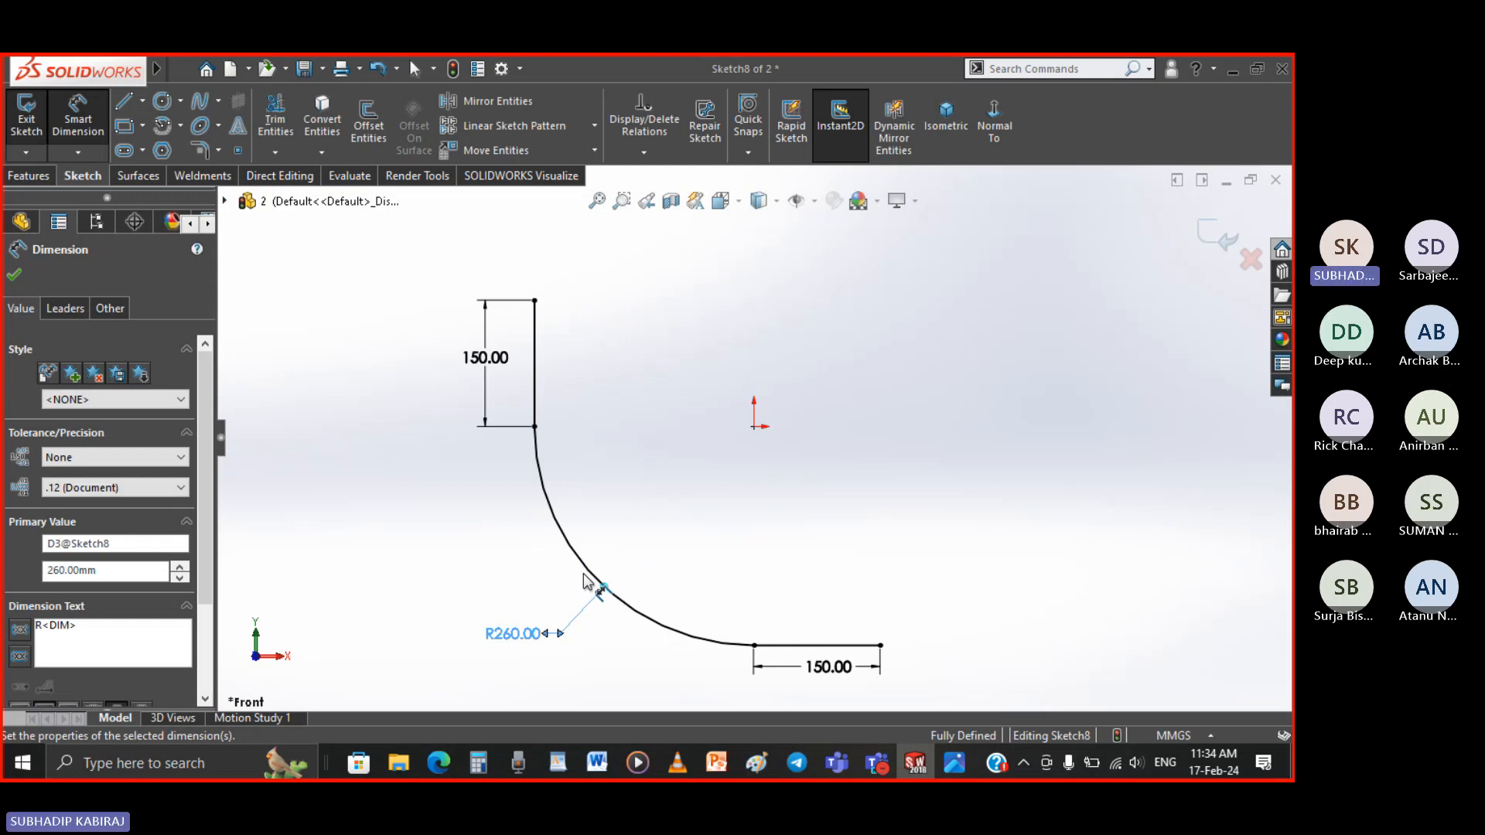
pyautogui.click(949, 352)
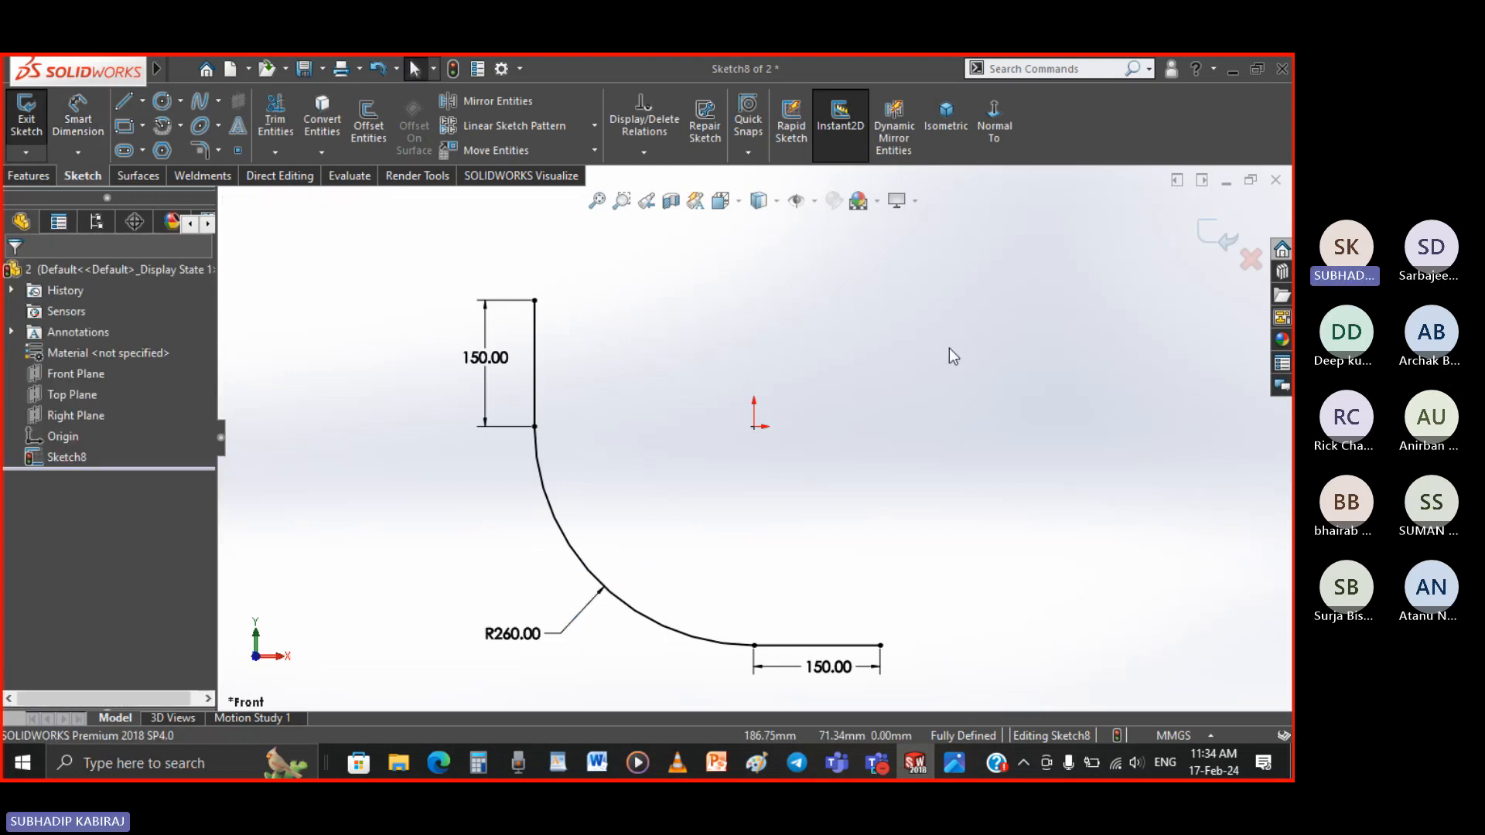
# Exit the path sketch, show it in isometric view, and check Section A-A in the Slide29 drawing before returning to SOLIDWORKS
pyautogui.click(1216, 234)
pyautogui.click(946, 126)
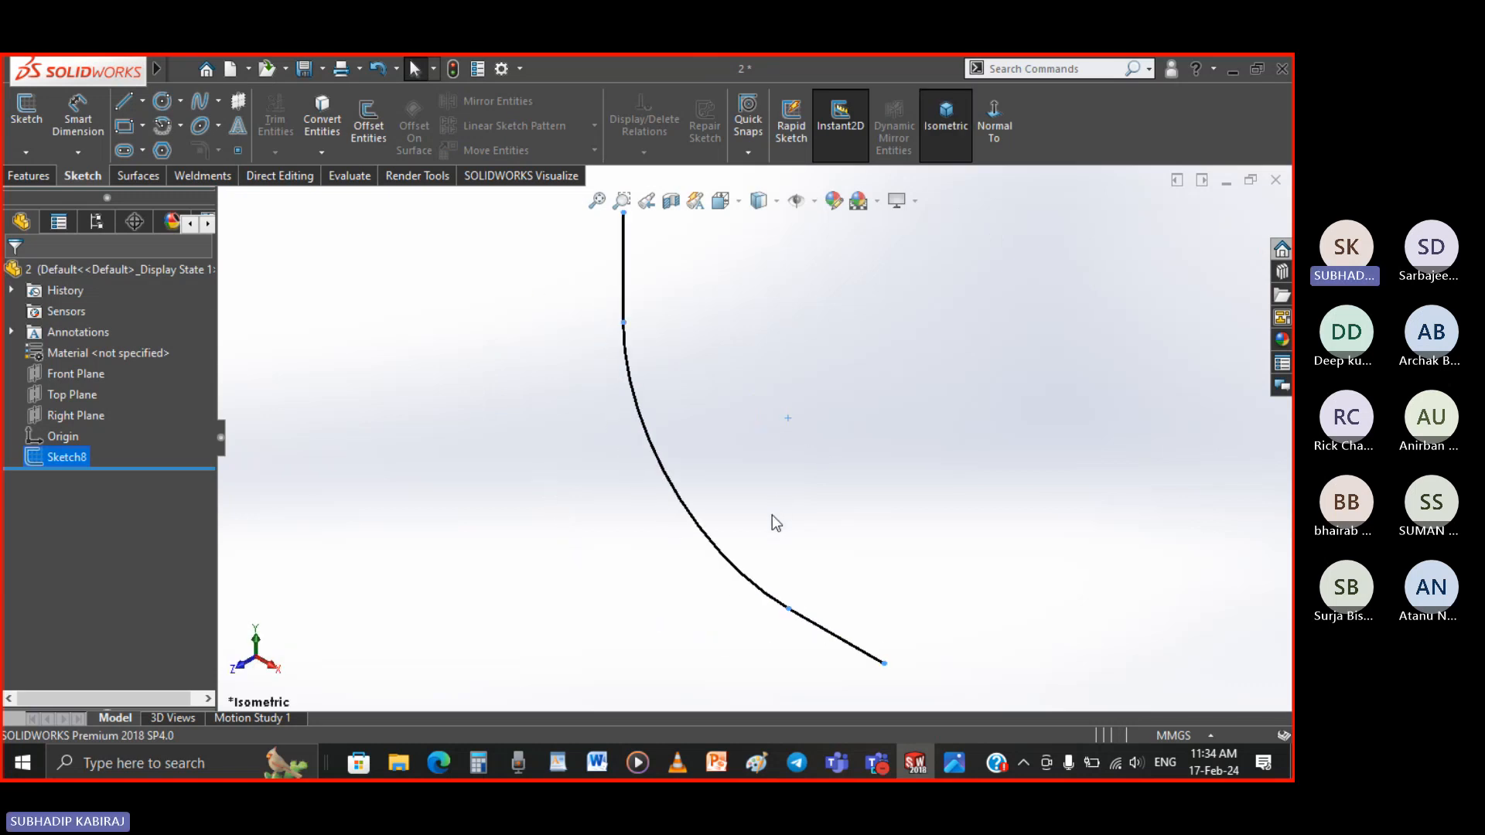
pyautogui.press('f')
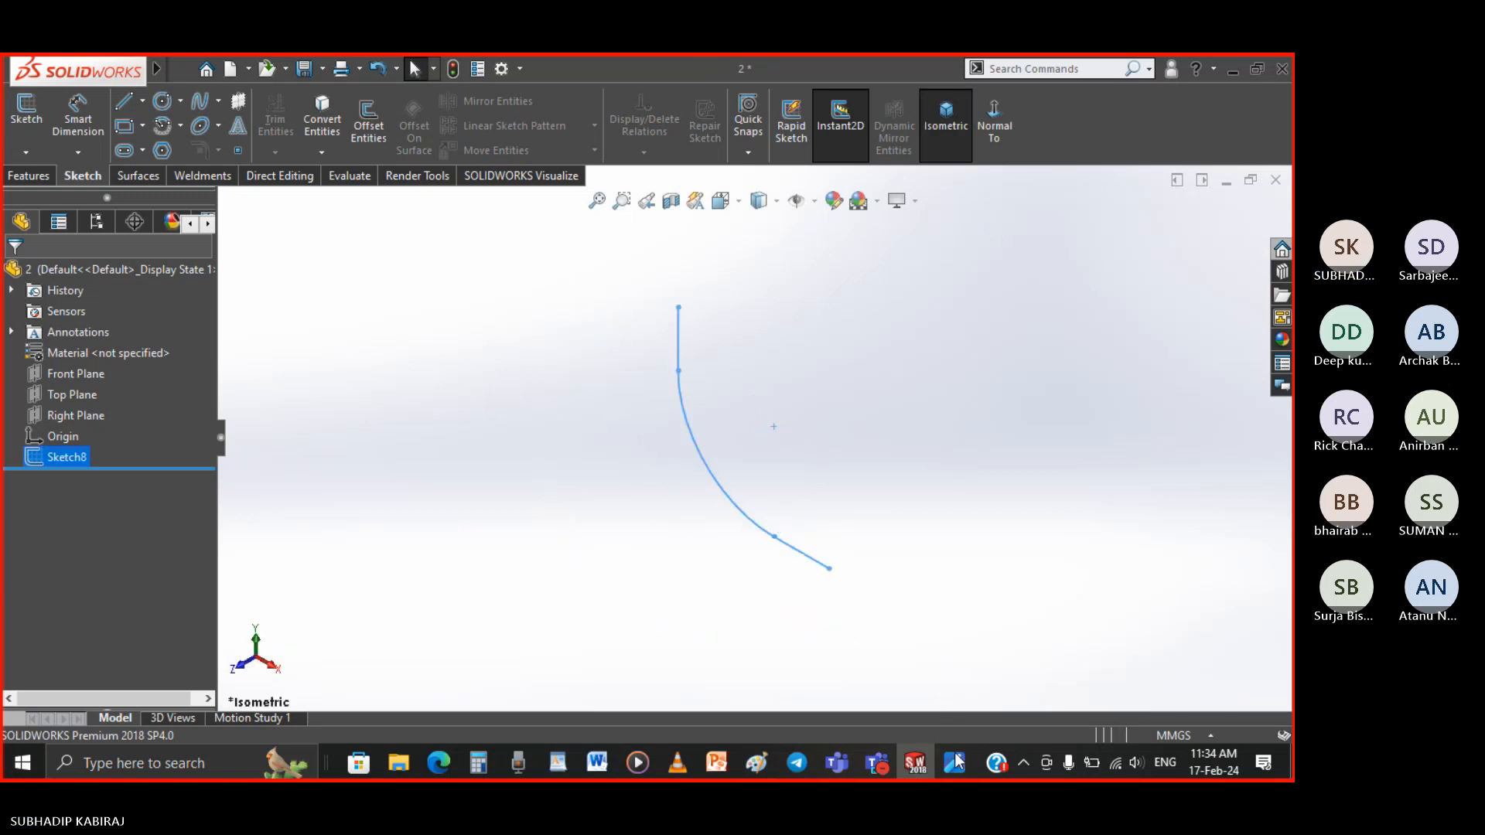
pyautogui.hotkey('alt', 'Tab')
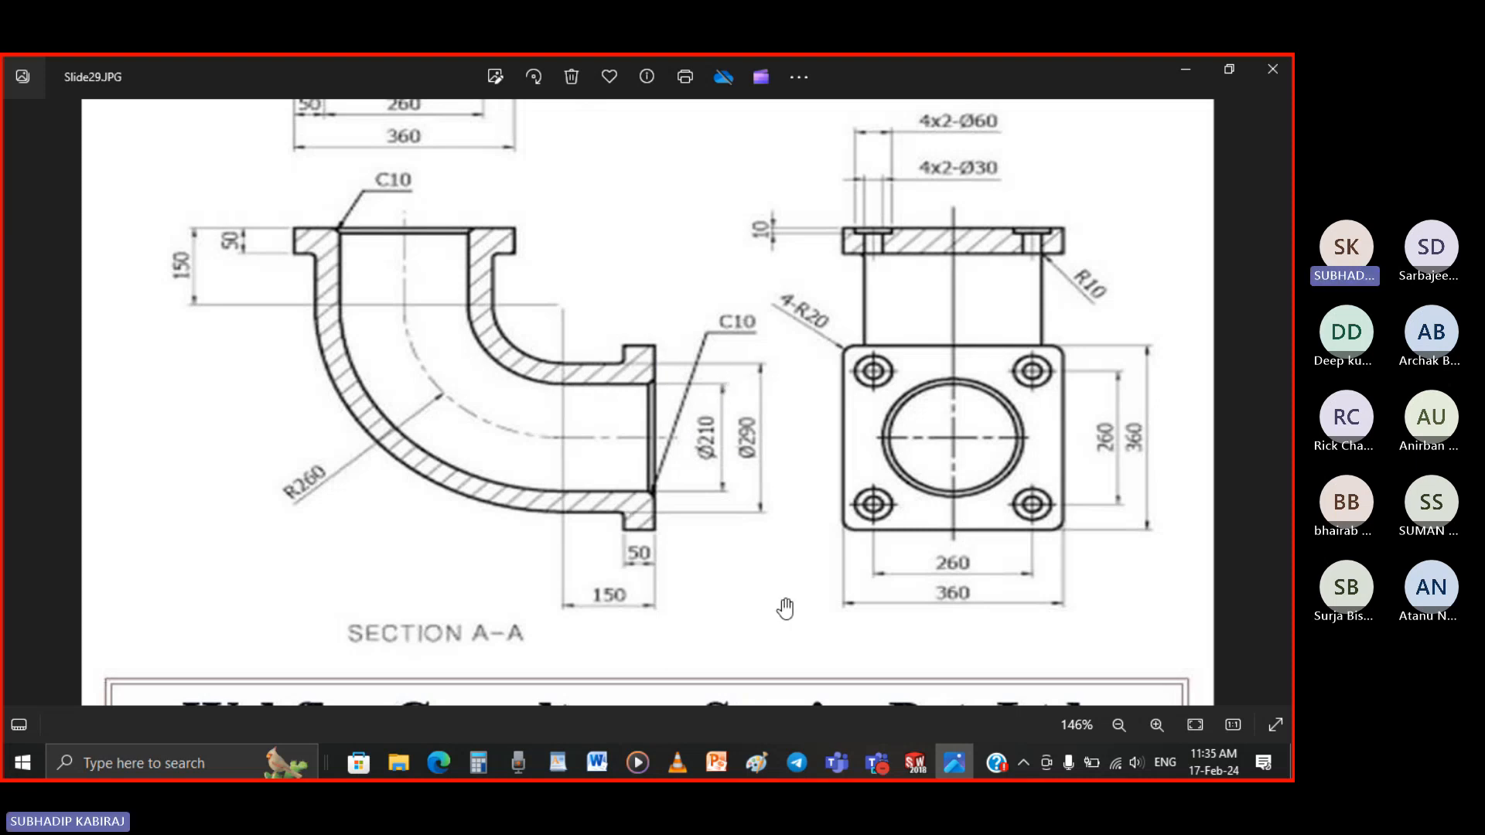
pyautogui.click(912, 763)
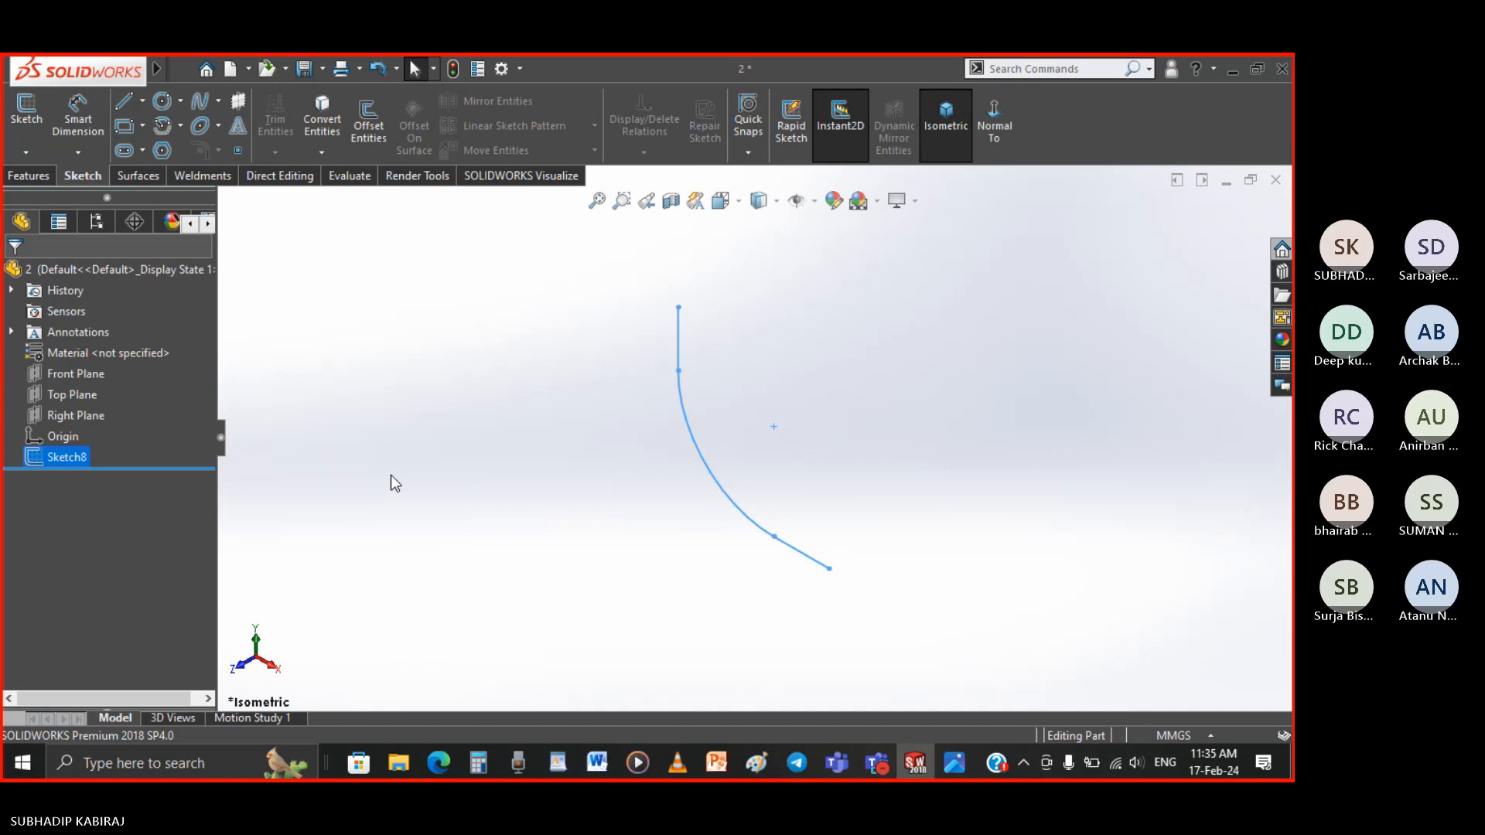
pyautogui.click(26, 128)
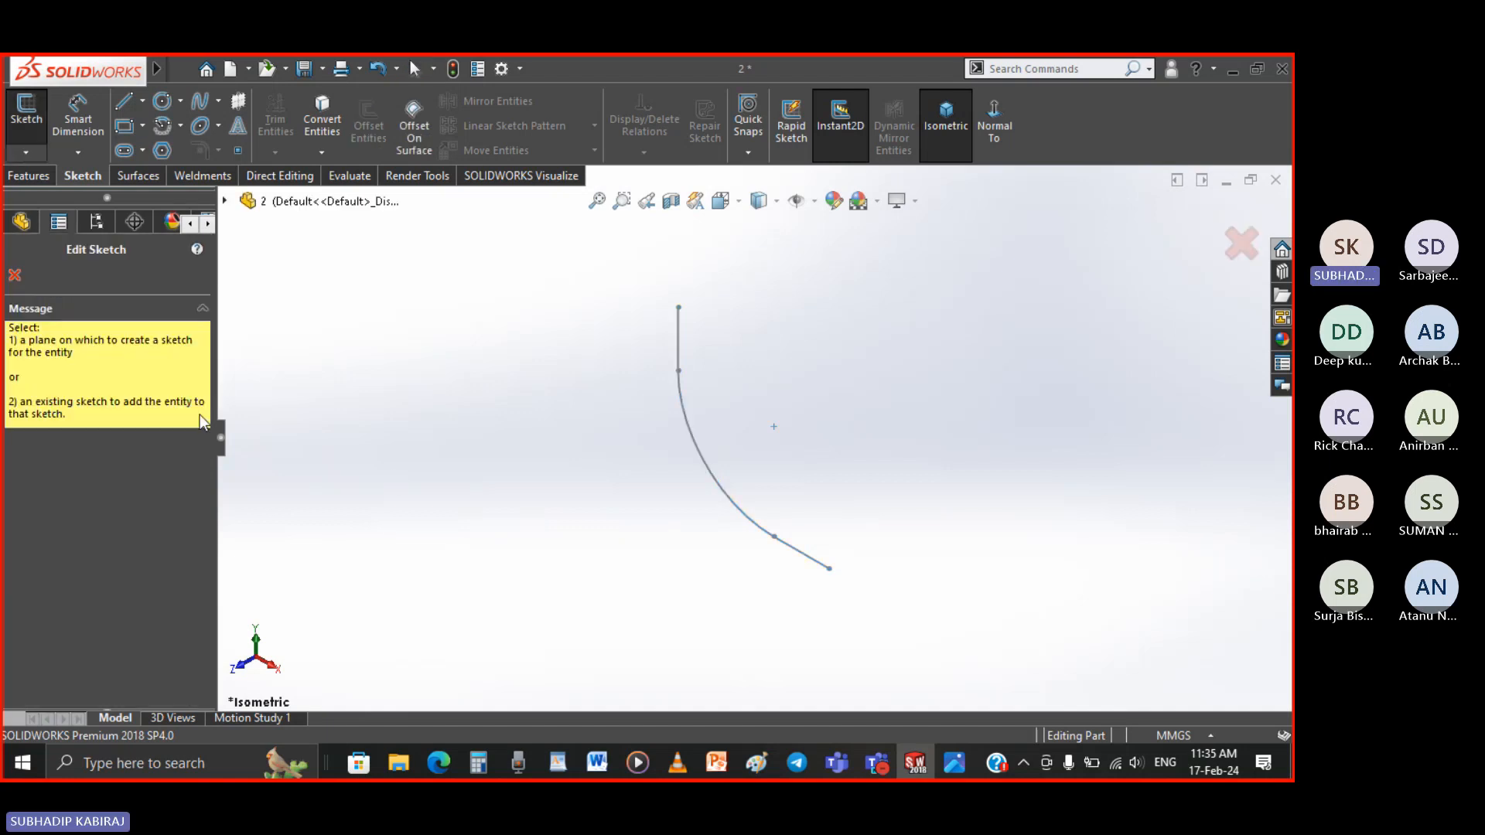
pyautogui.click(225, 201)
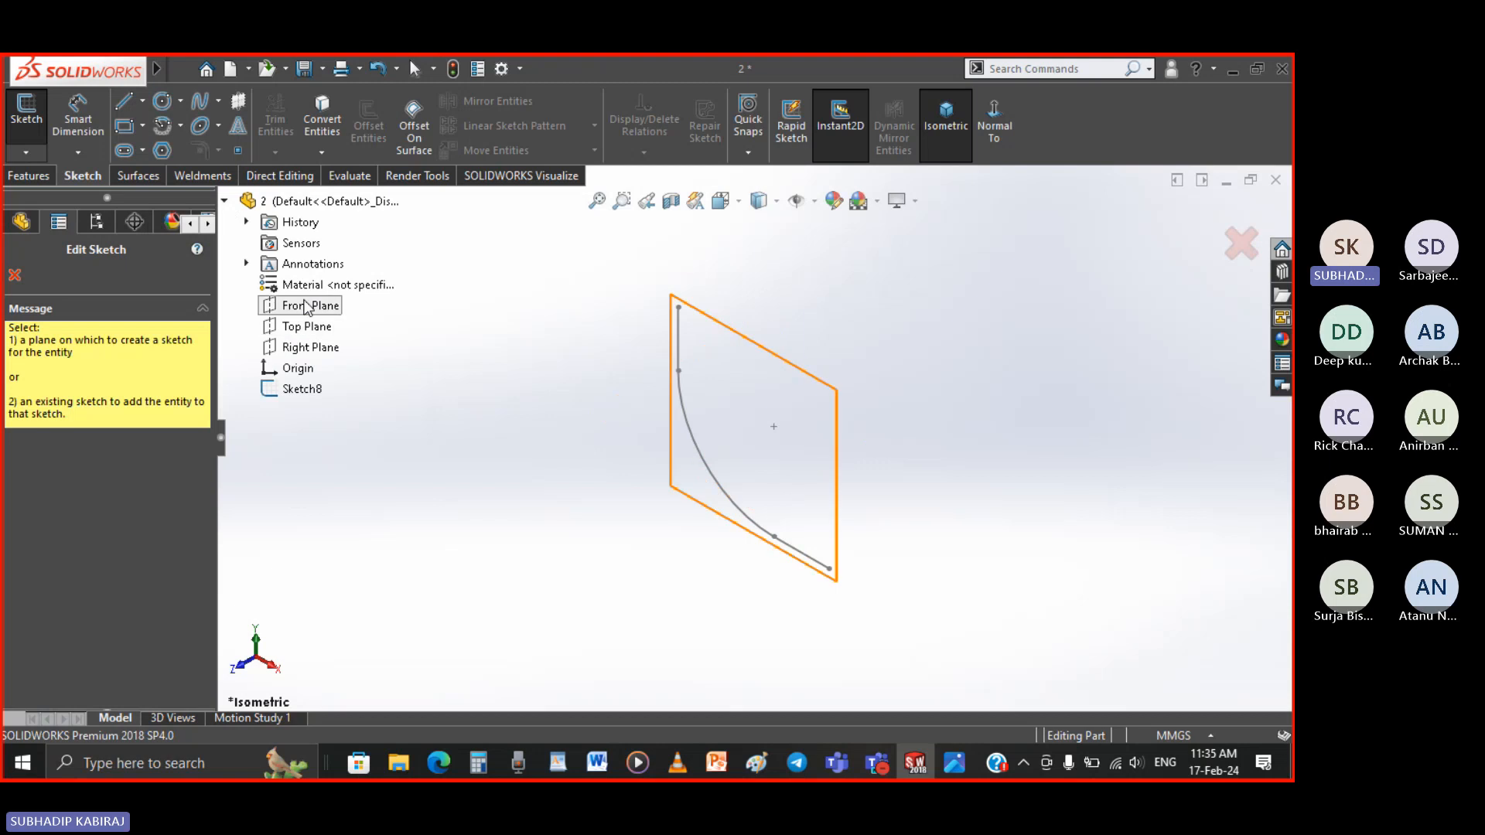
pyautogui.click(309, 348)
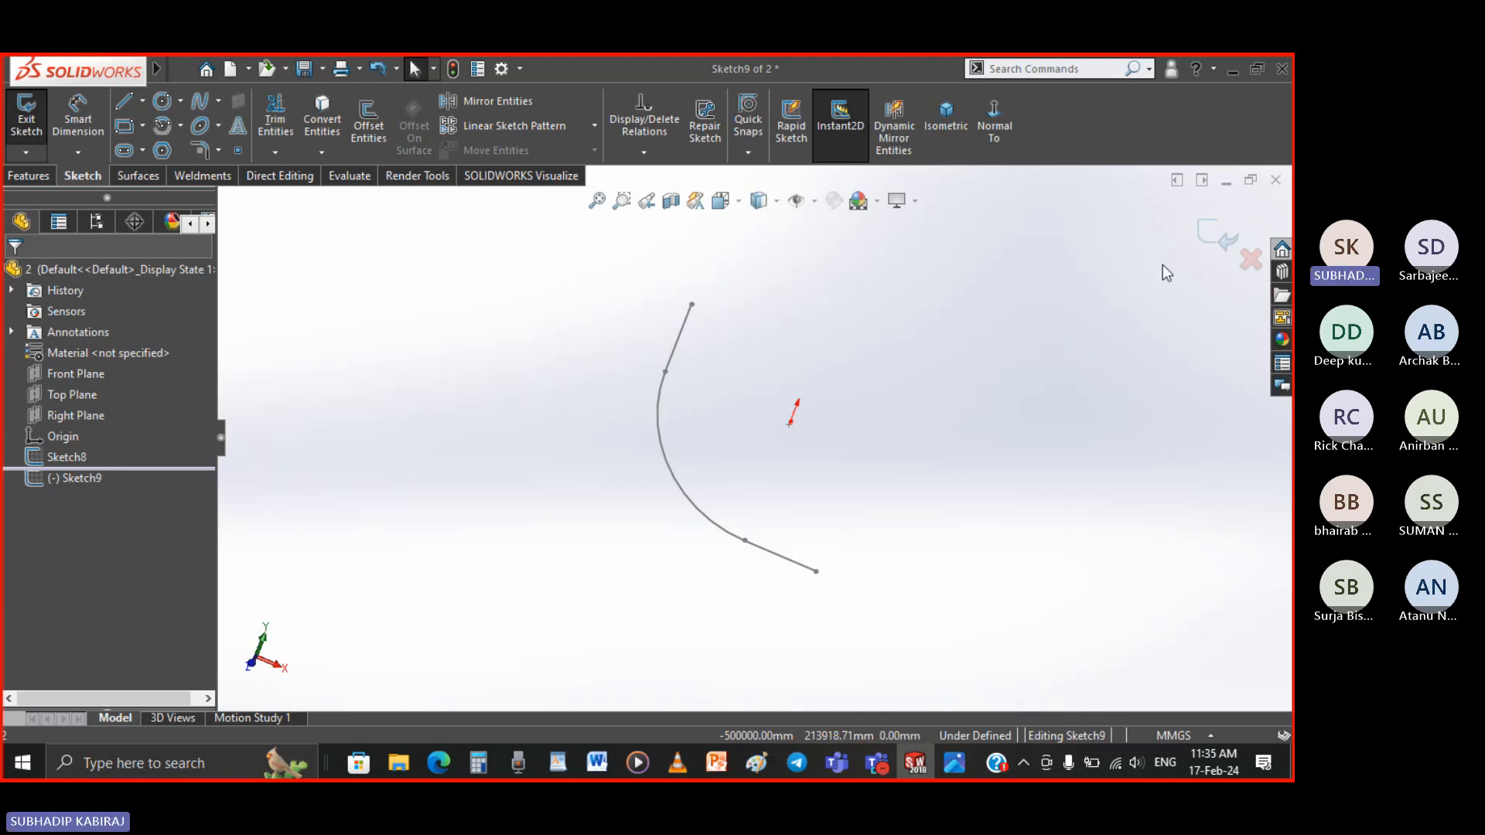
pyautogui.click(939, 136)
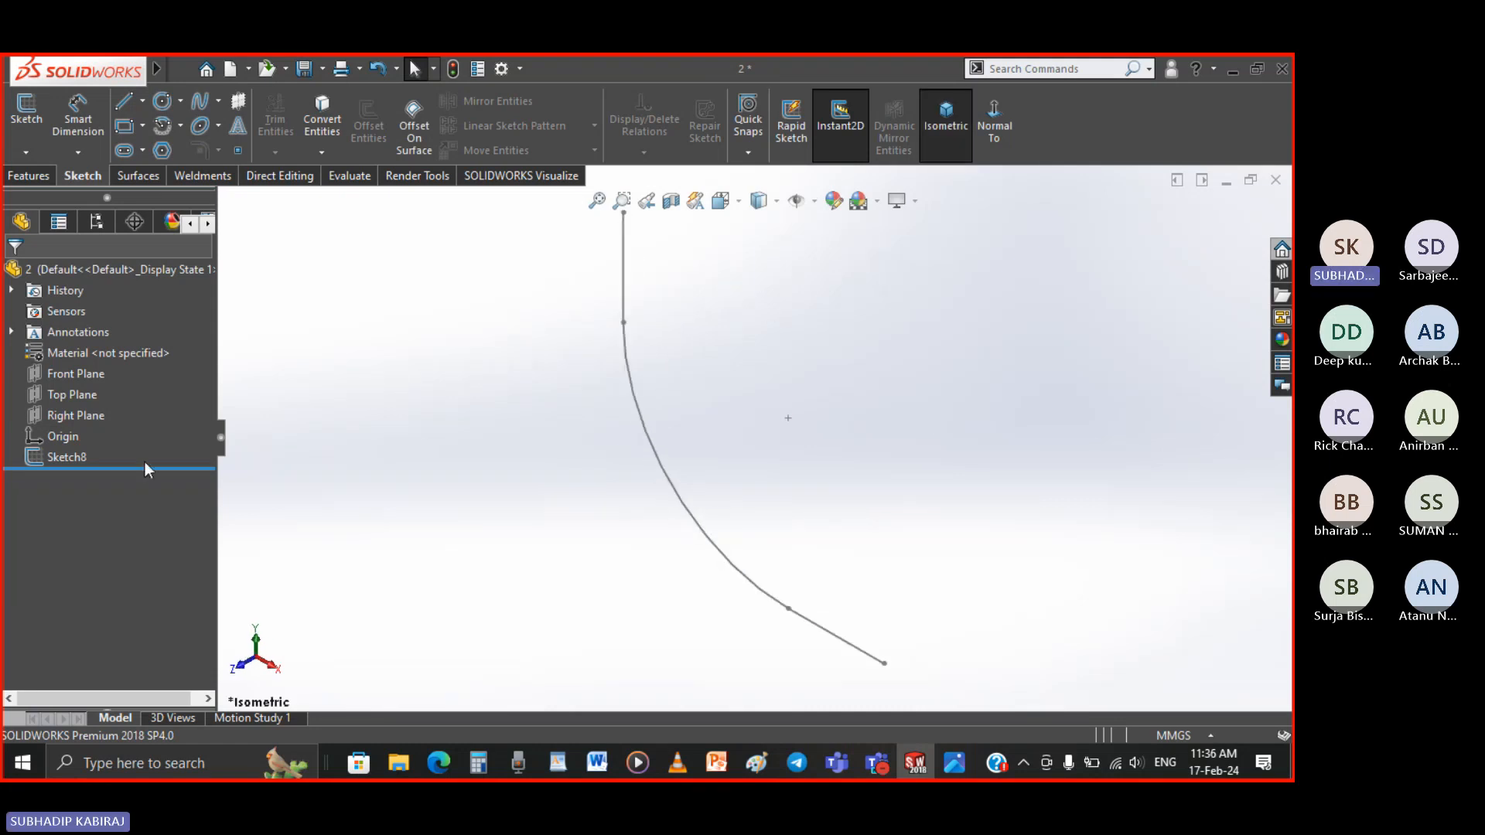
# Create a reference plane parallel to the Right Plane through the outer endpoint of the path's horizontal line
pyautogui.scroll(2, 979, 619)
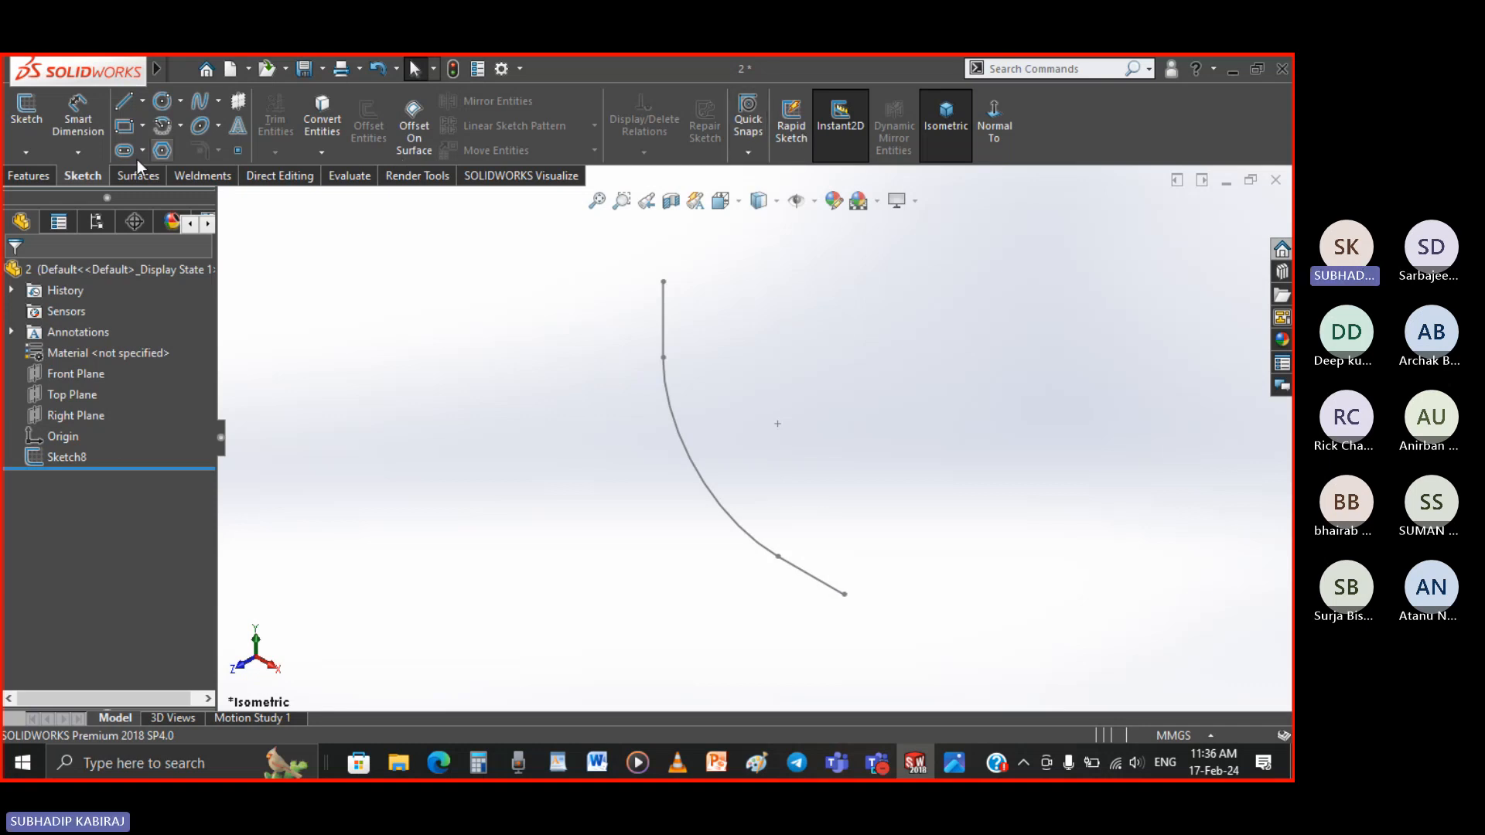
pyautogui.click(23, 178)
pyautogui.click(734, 146)
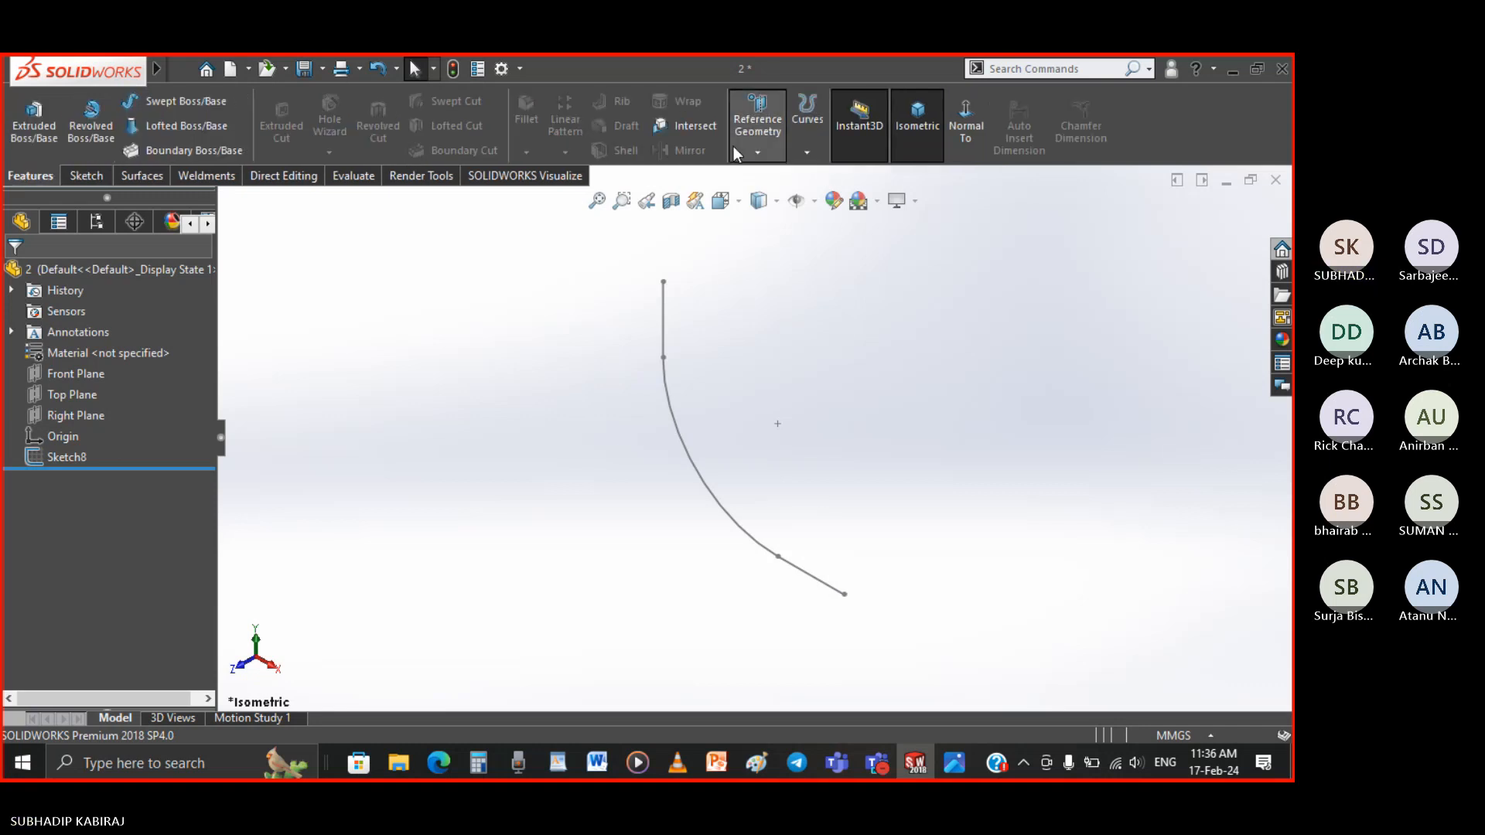
pyautogui.click(764, 172)
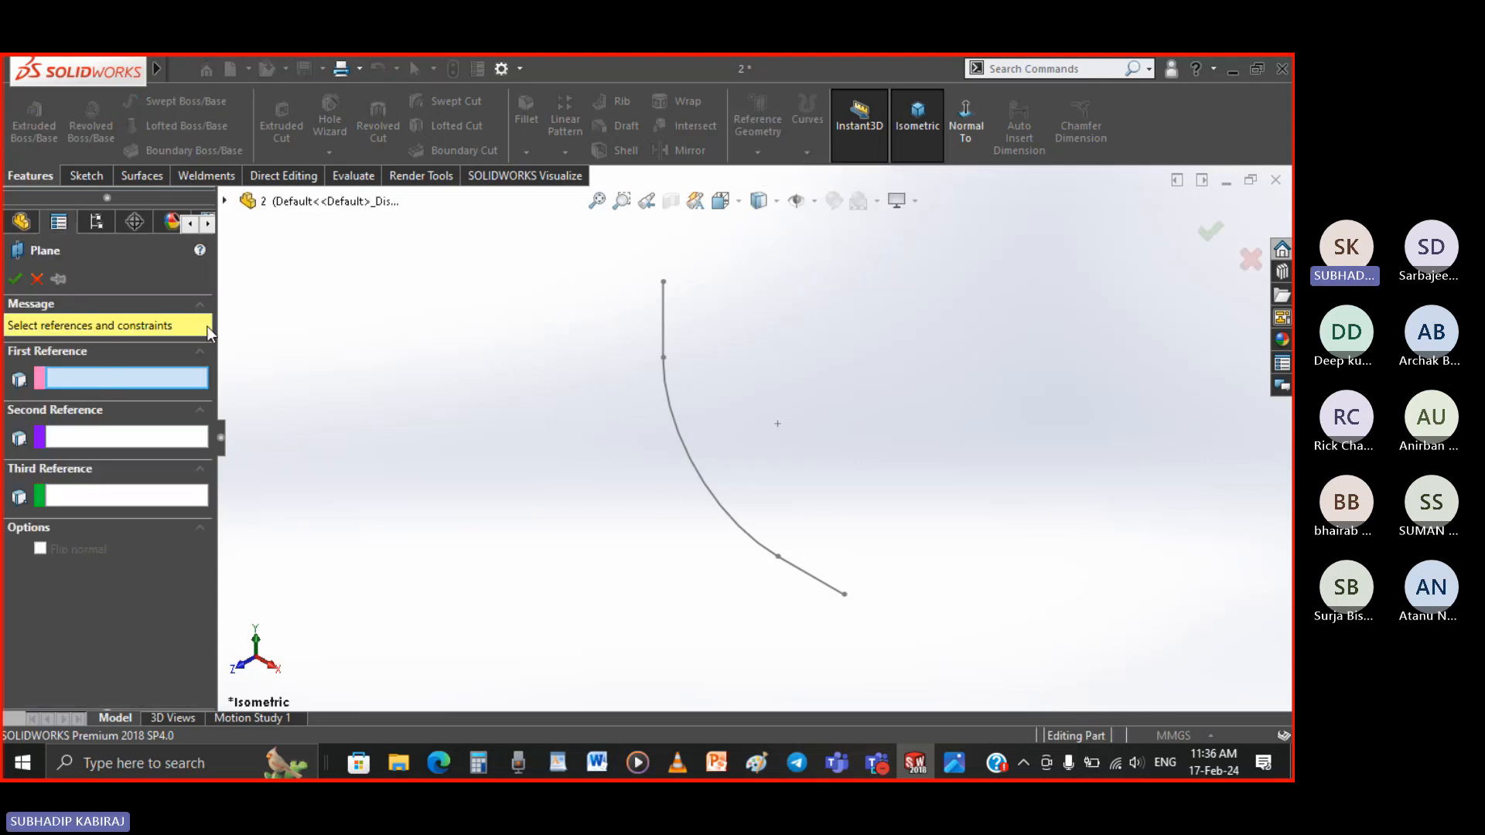
pyautogui.click(228, 202)
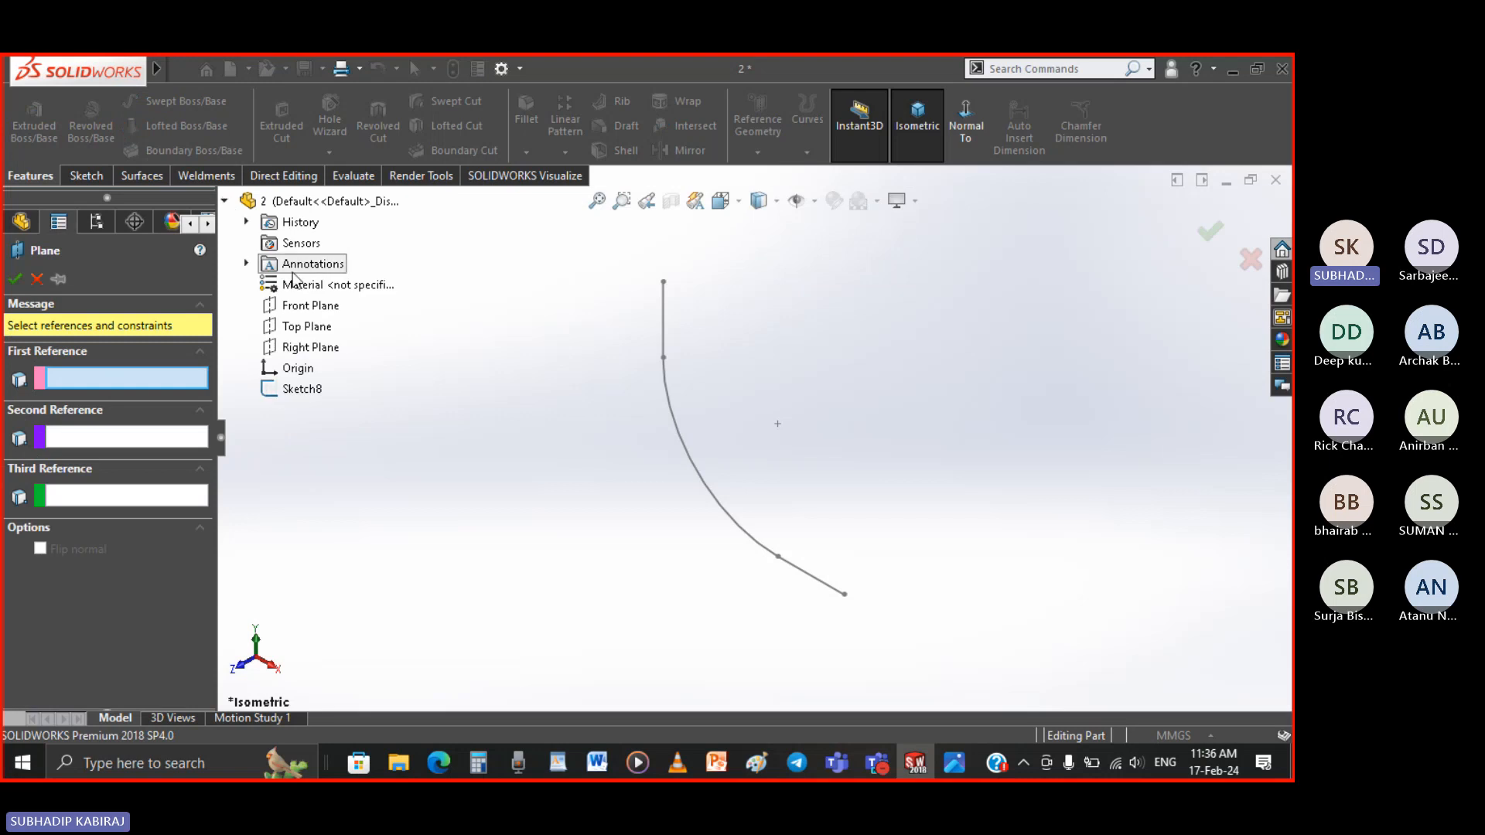
pyautogui.click(313, 348)
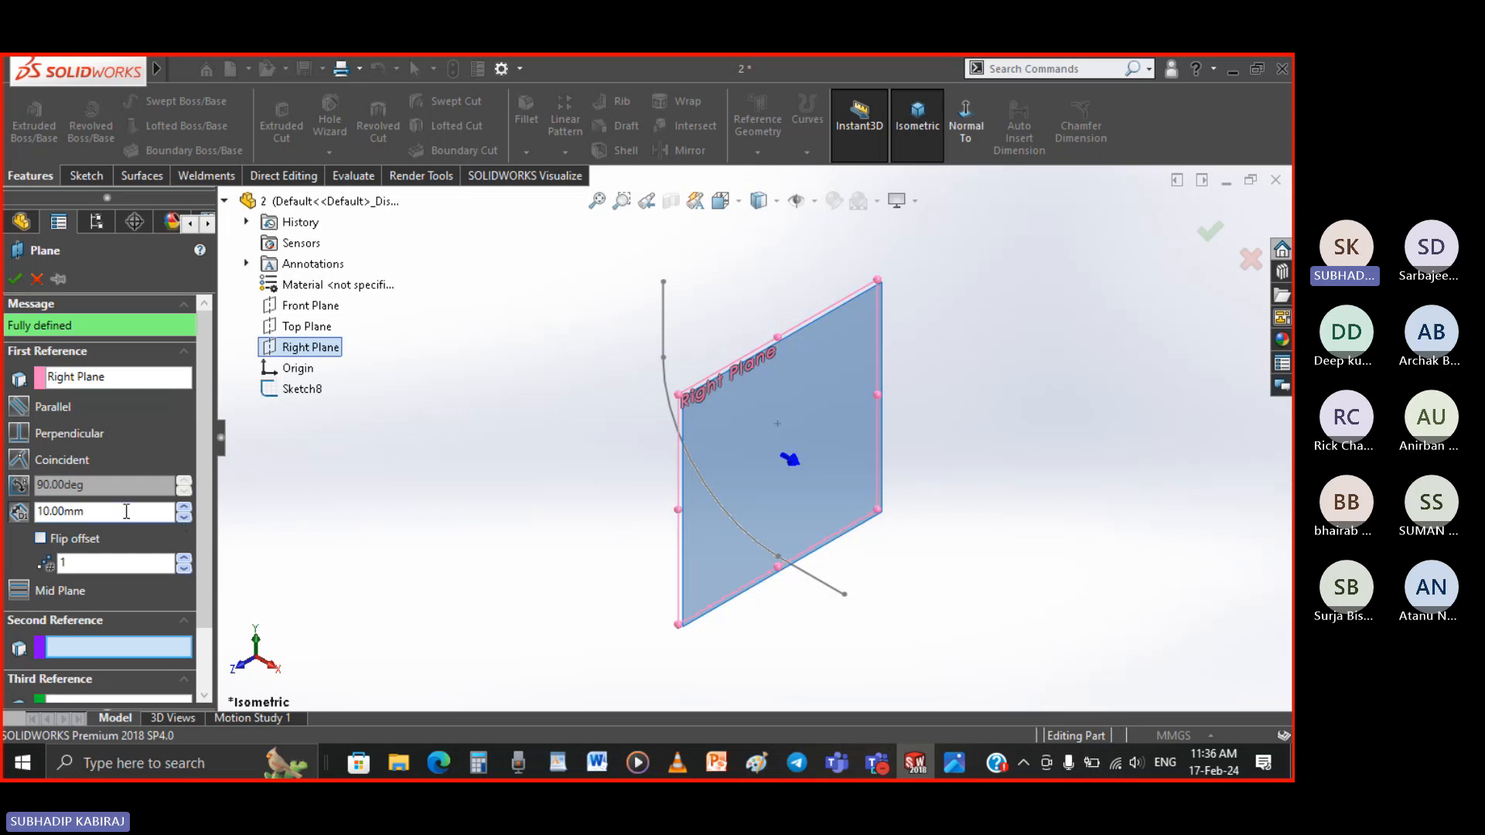
pyautogui.moveTo(646, 570); pyautogui.dragTo(706, 524, button='middle')
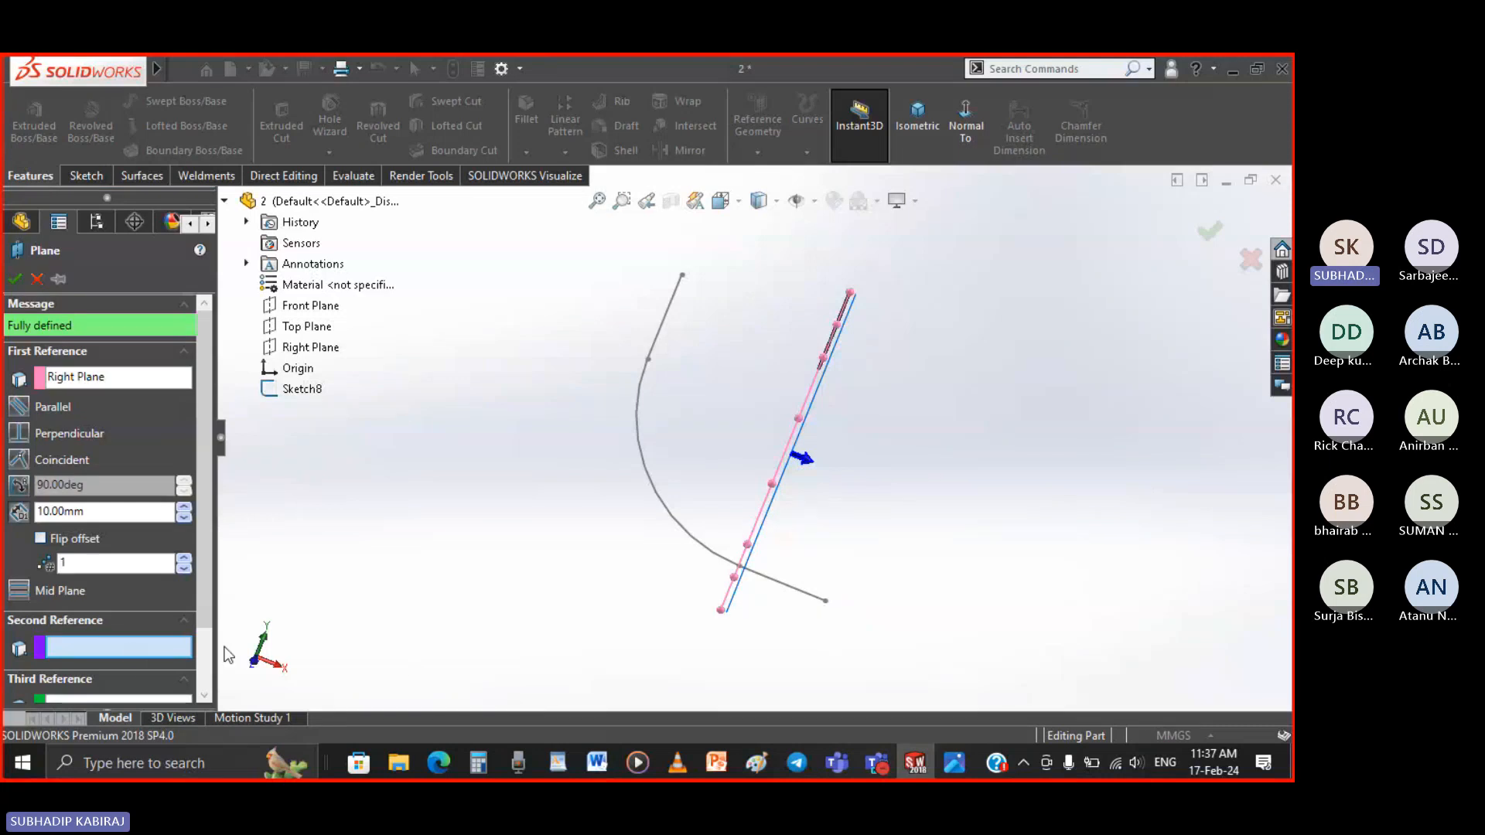
pyautogui.click(825, 600)
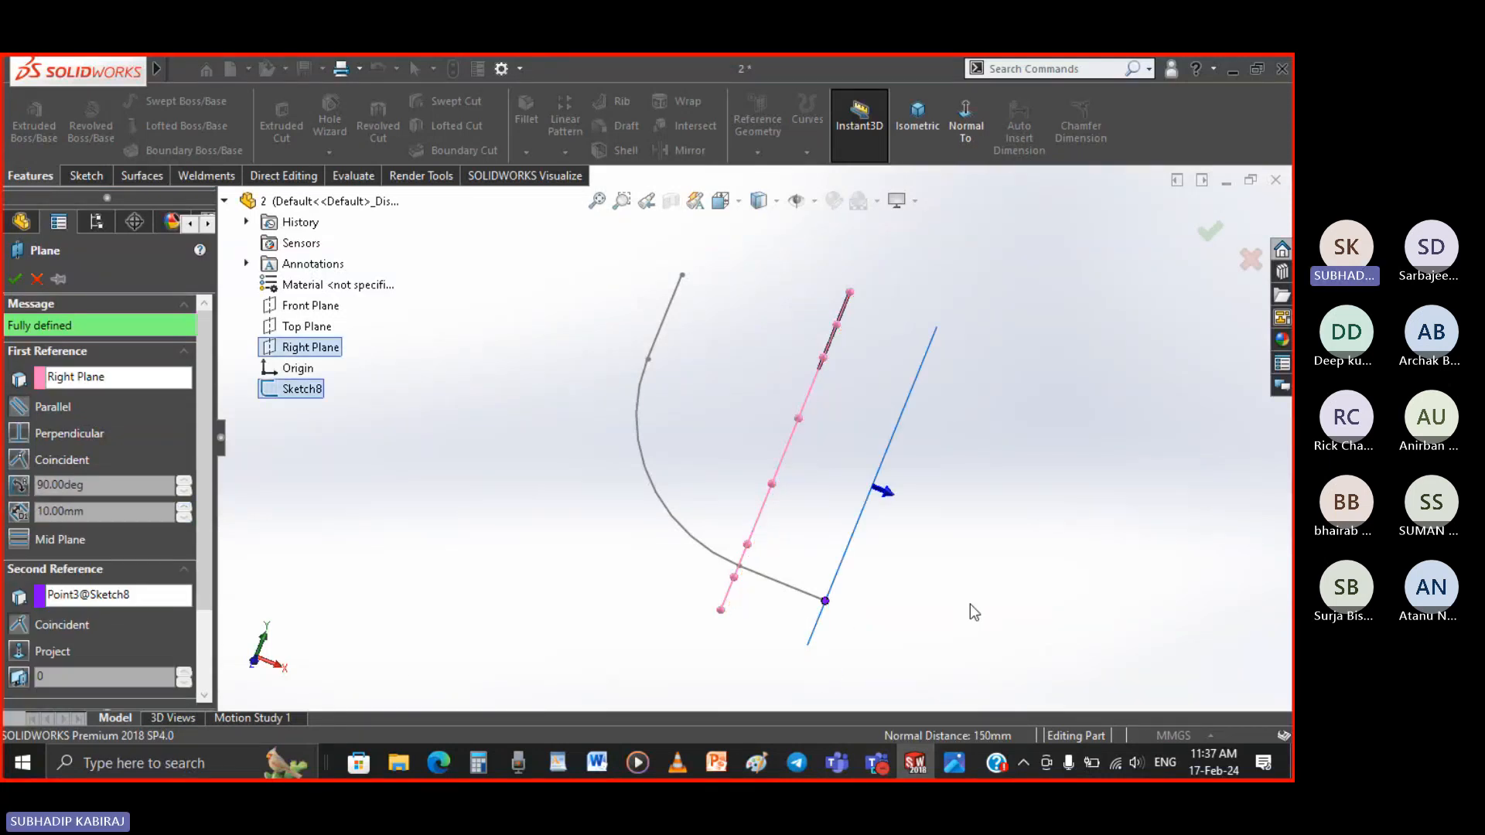
pyautogui.moveTo(970, 605); pyautogui.dragTo(841, 555, button='middle')
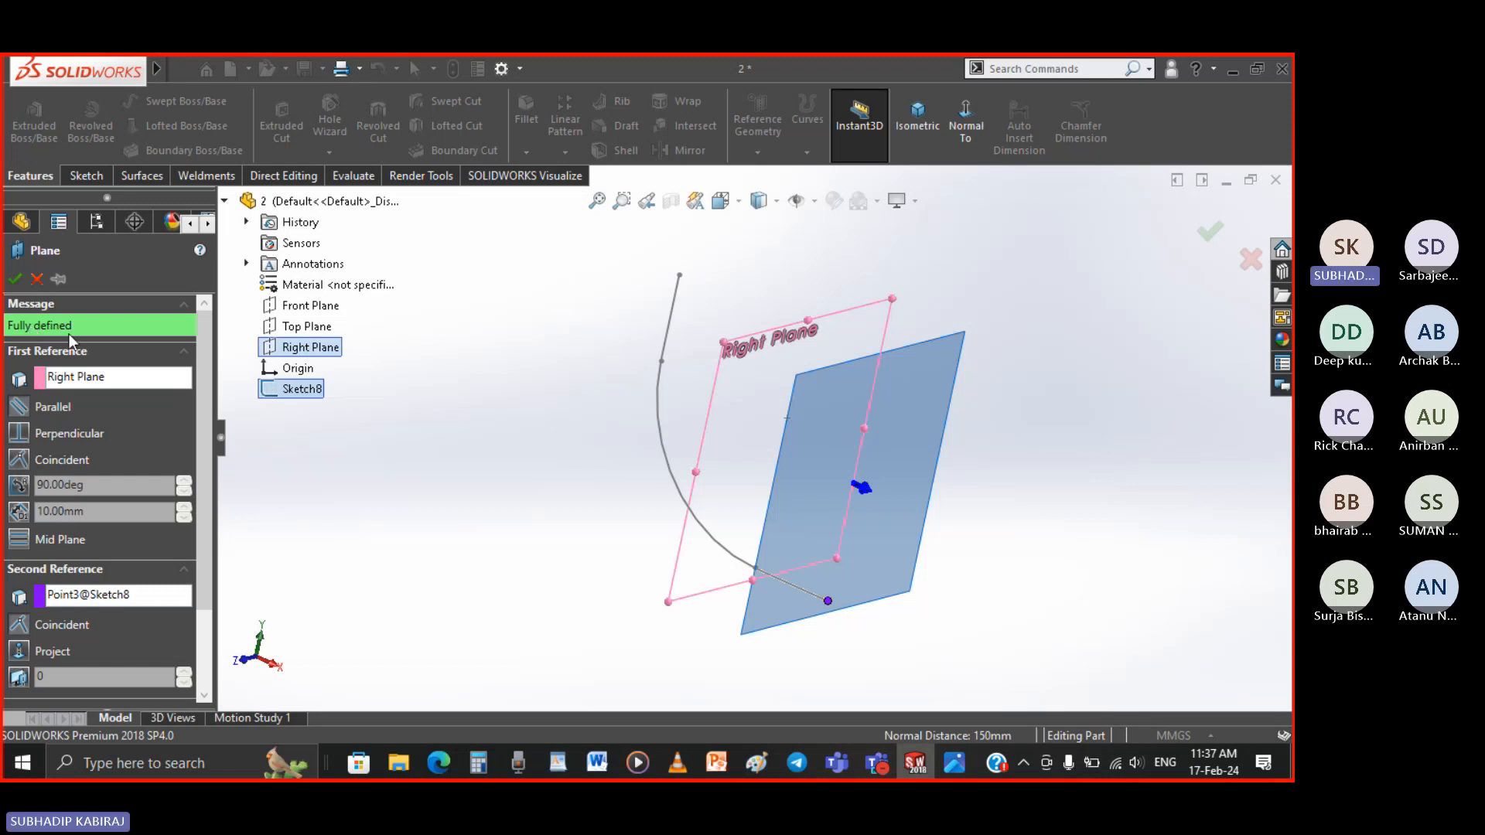
pyautogui.click(14, 278)
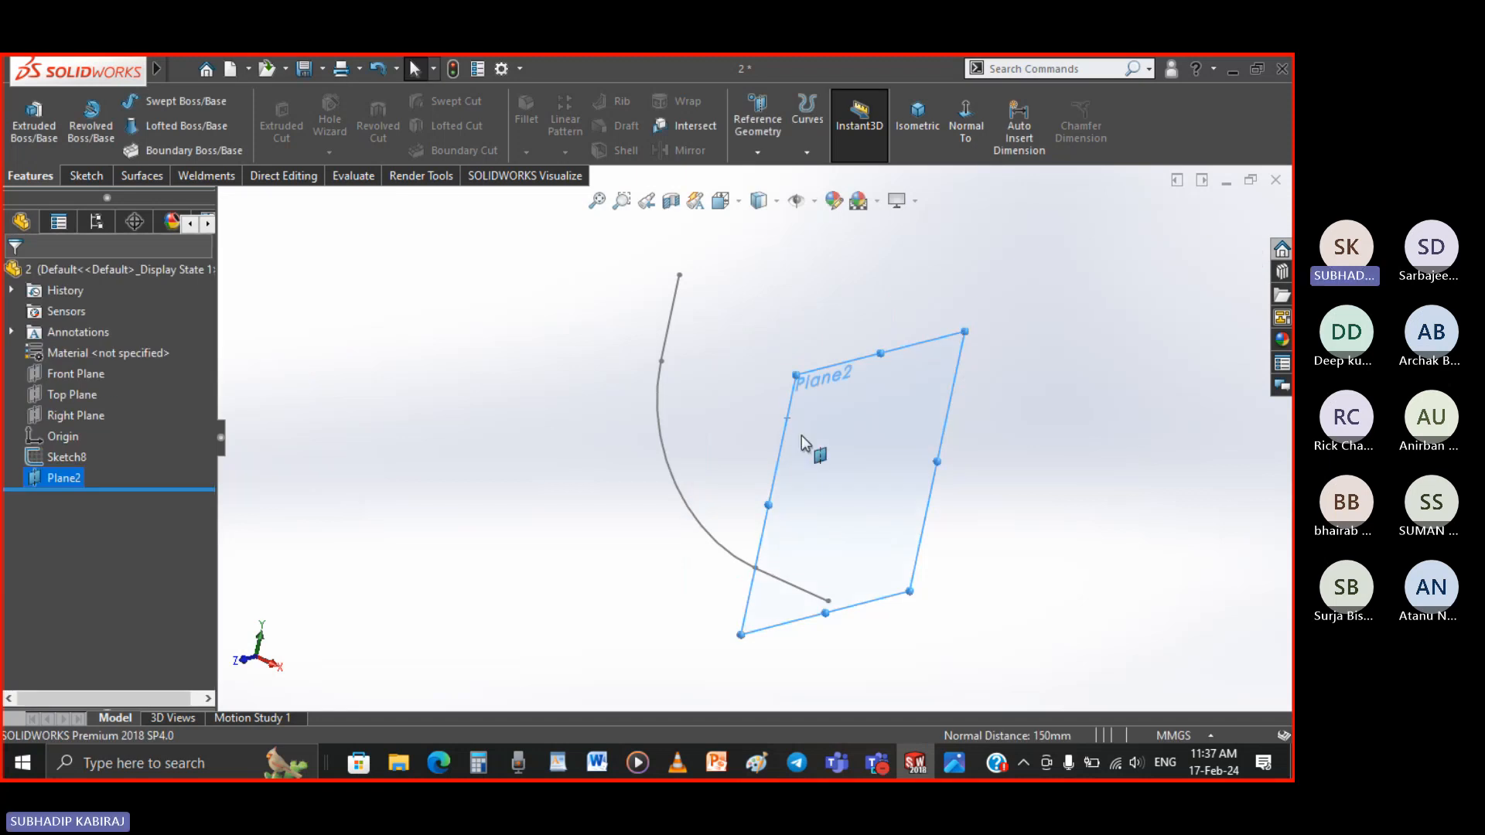
# Start a sketch on the new plane and draw a circle about 198 mm in diameter centred on the path's lower endpoint
pyautogui.click(62, 175)
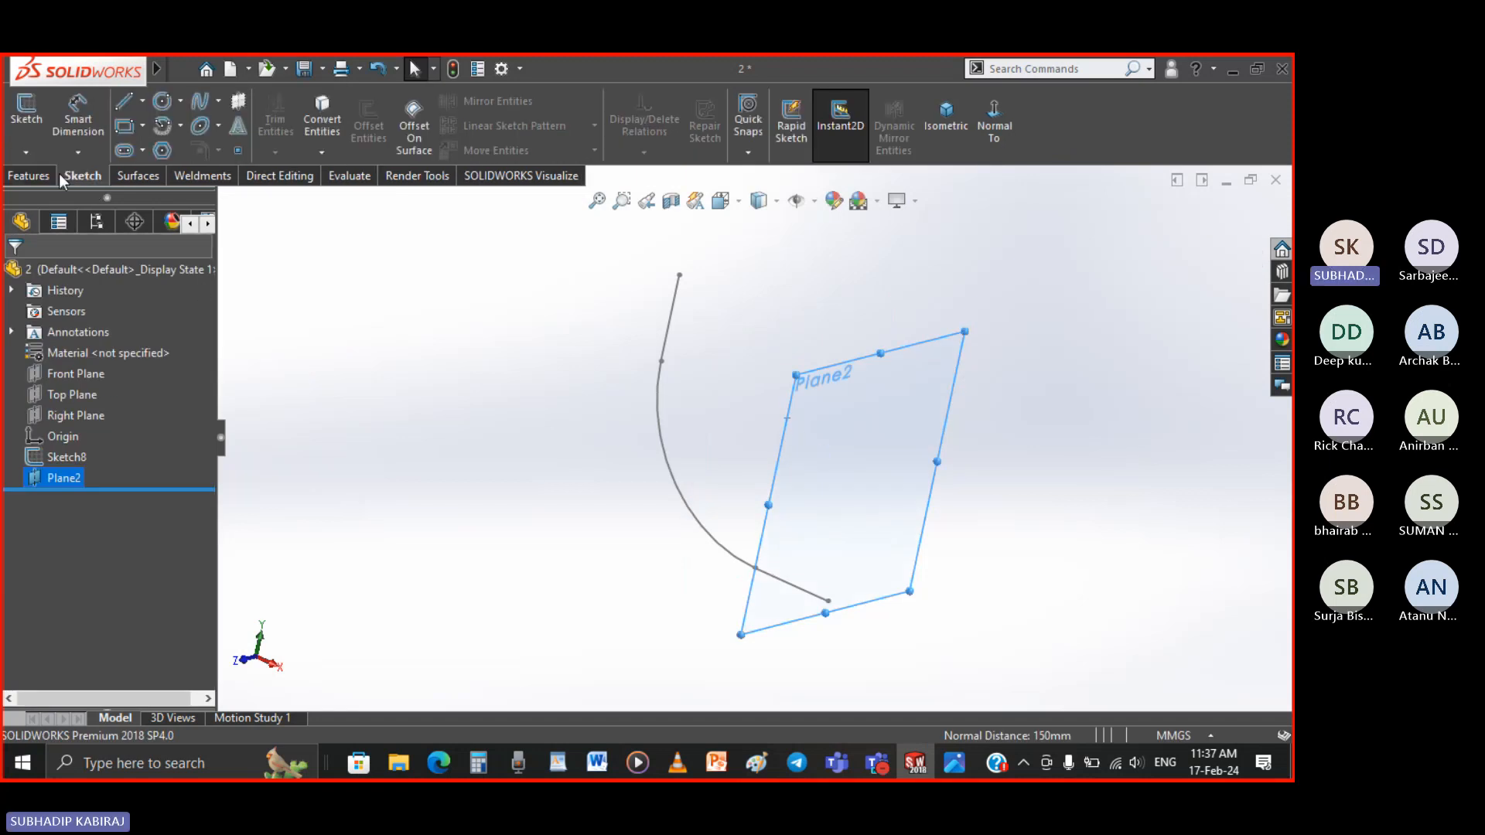
pyautogui.click(20, 123)
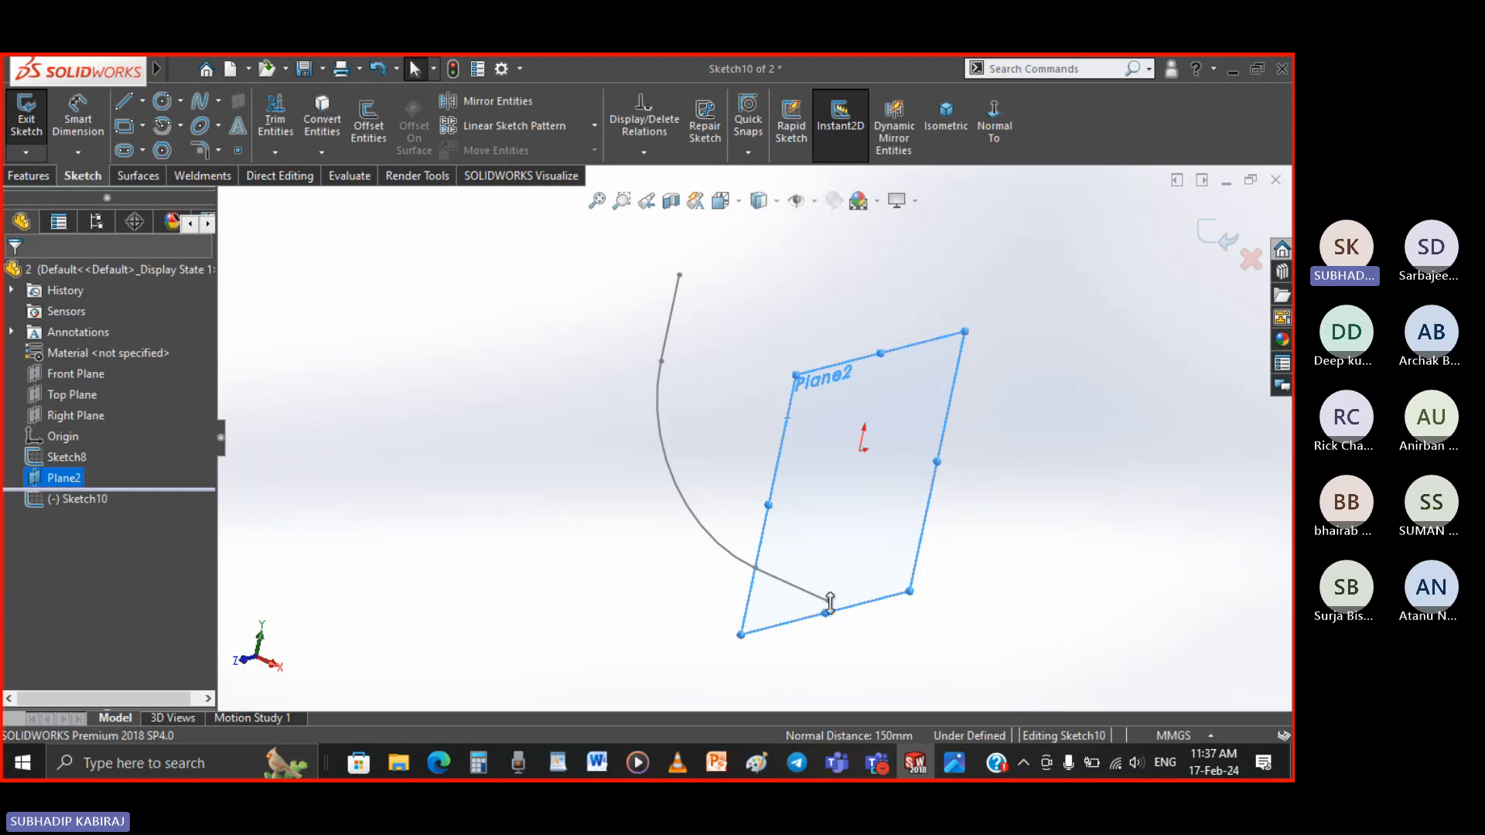
pyautogui.click(994, 124)
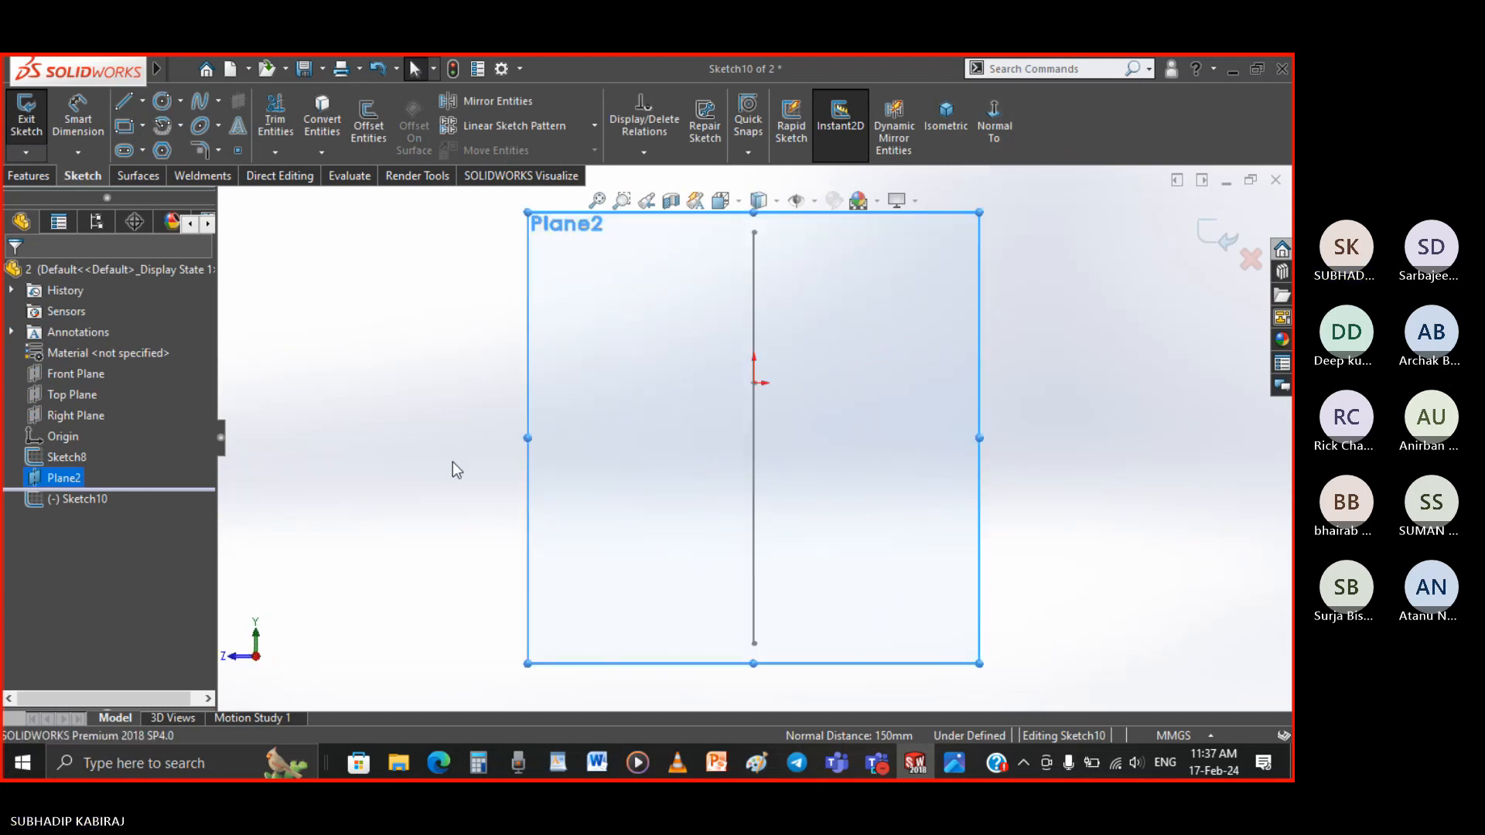
pyautogui.press('c')
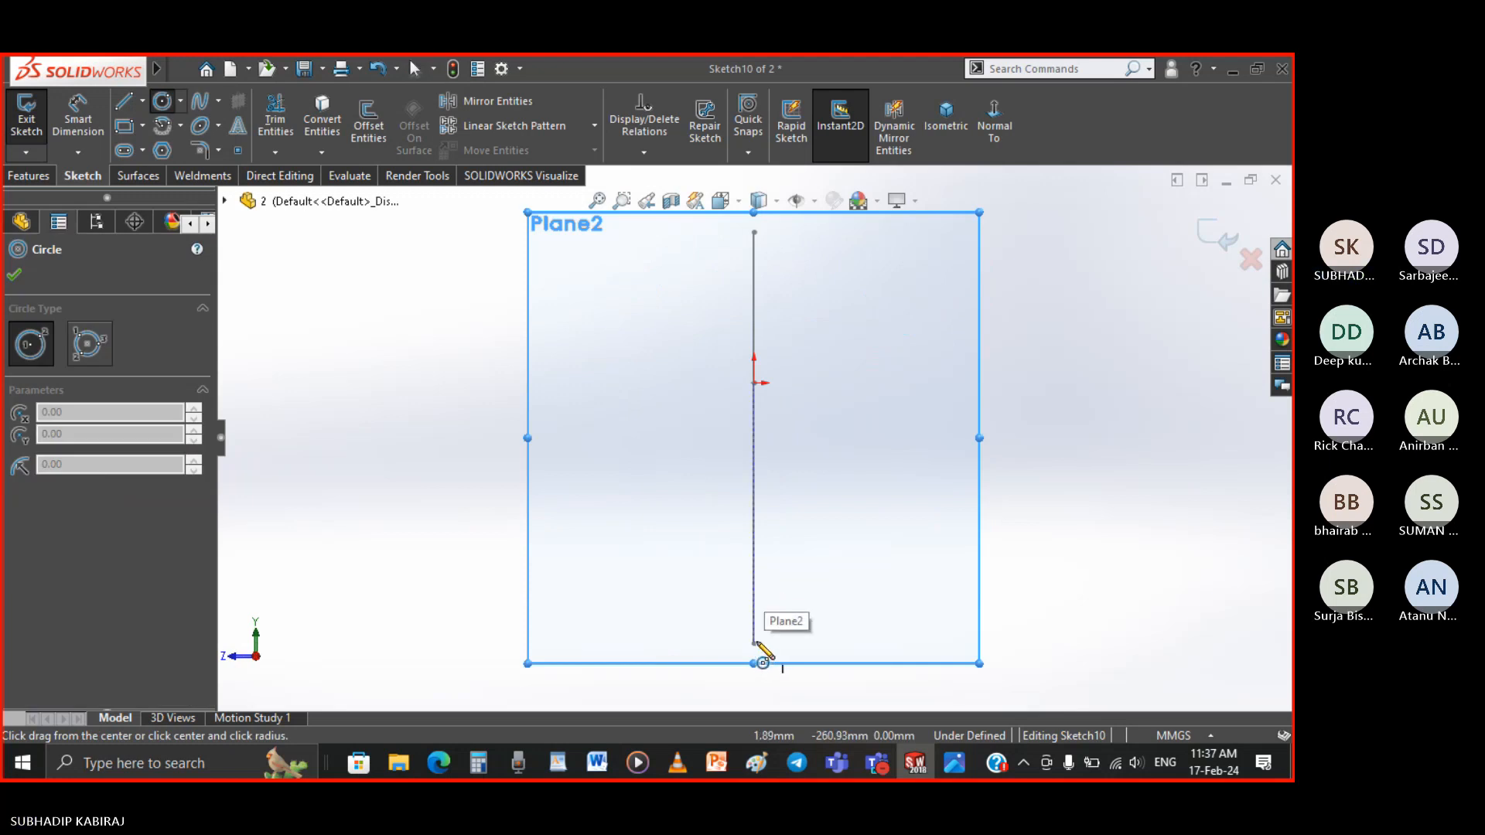
pyautogui.click(754, 643)
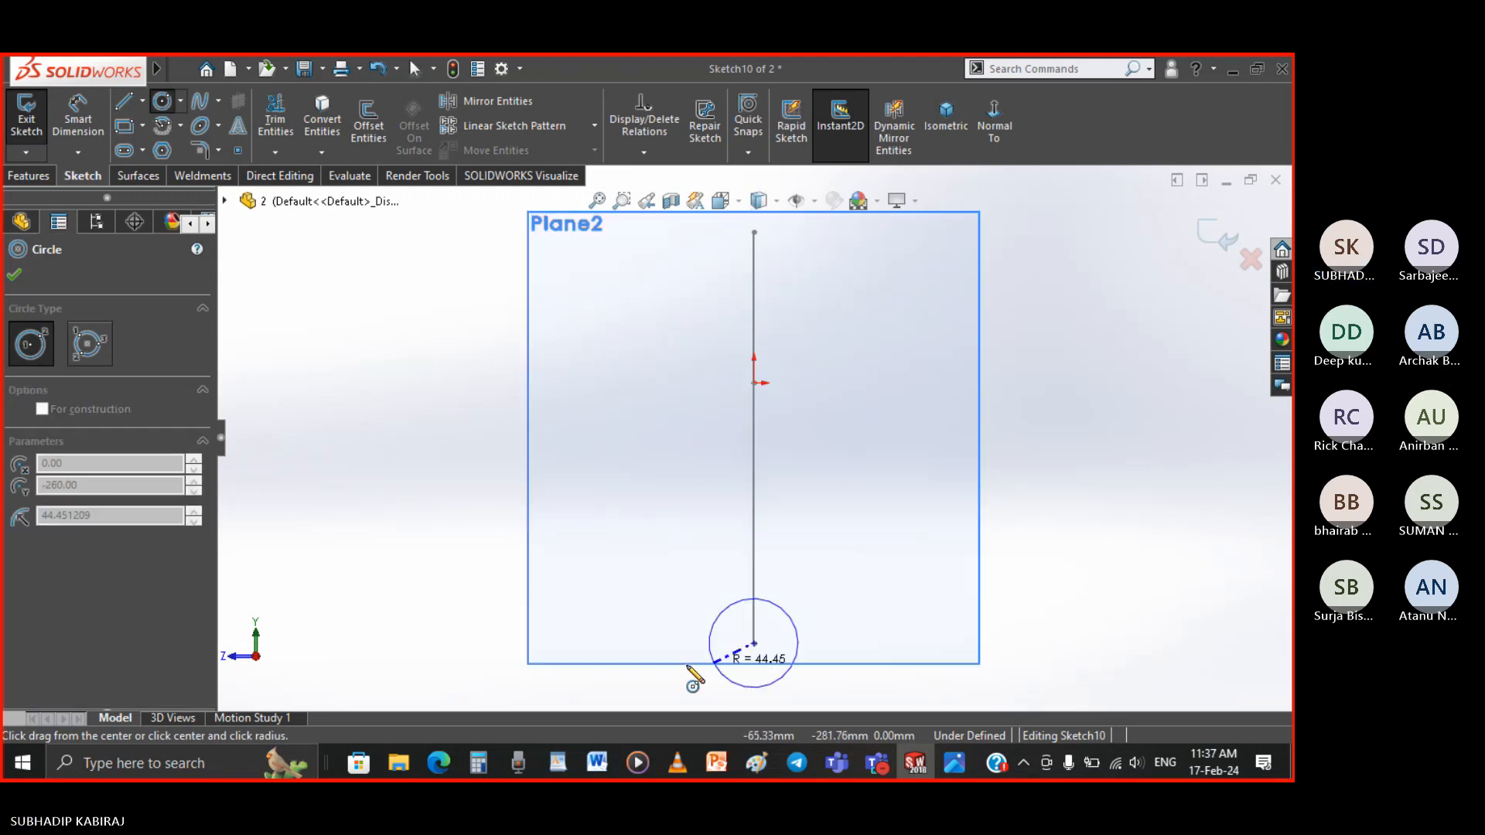
pyautogui.click(664, 613)
# Dimension the profile circle's diameter as 290 mm
pyautogui.moveTo(1060, 667); pyautogui.dragTo(1084, 402, button='right')
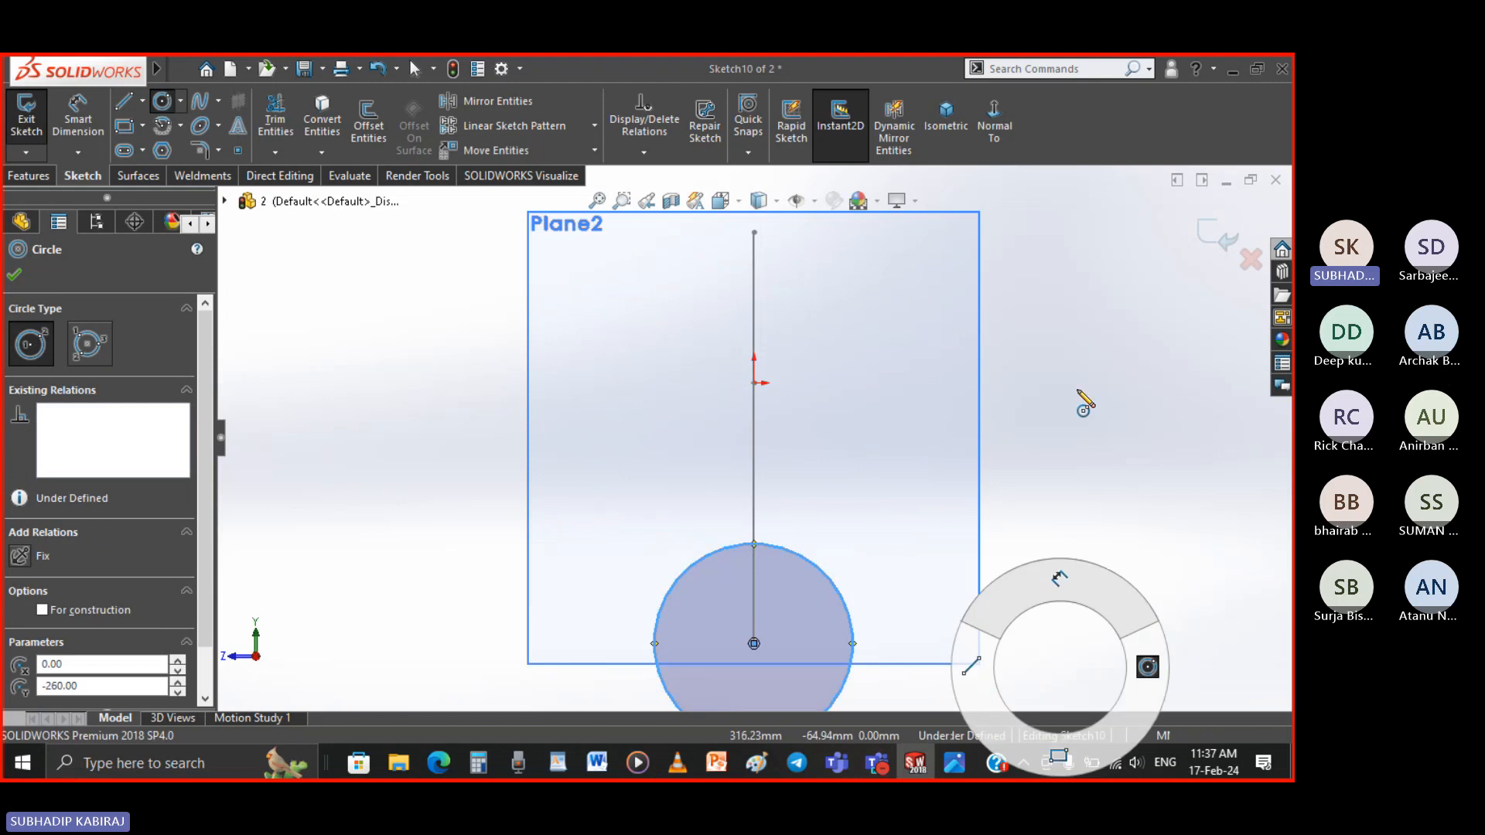
pyautogui.click(831, 577)
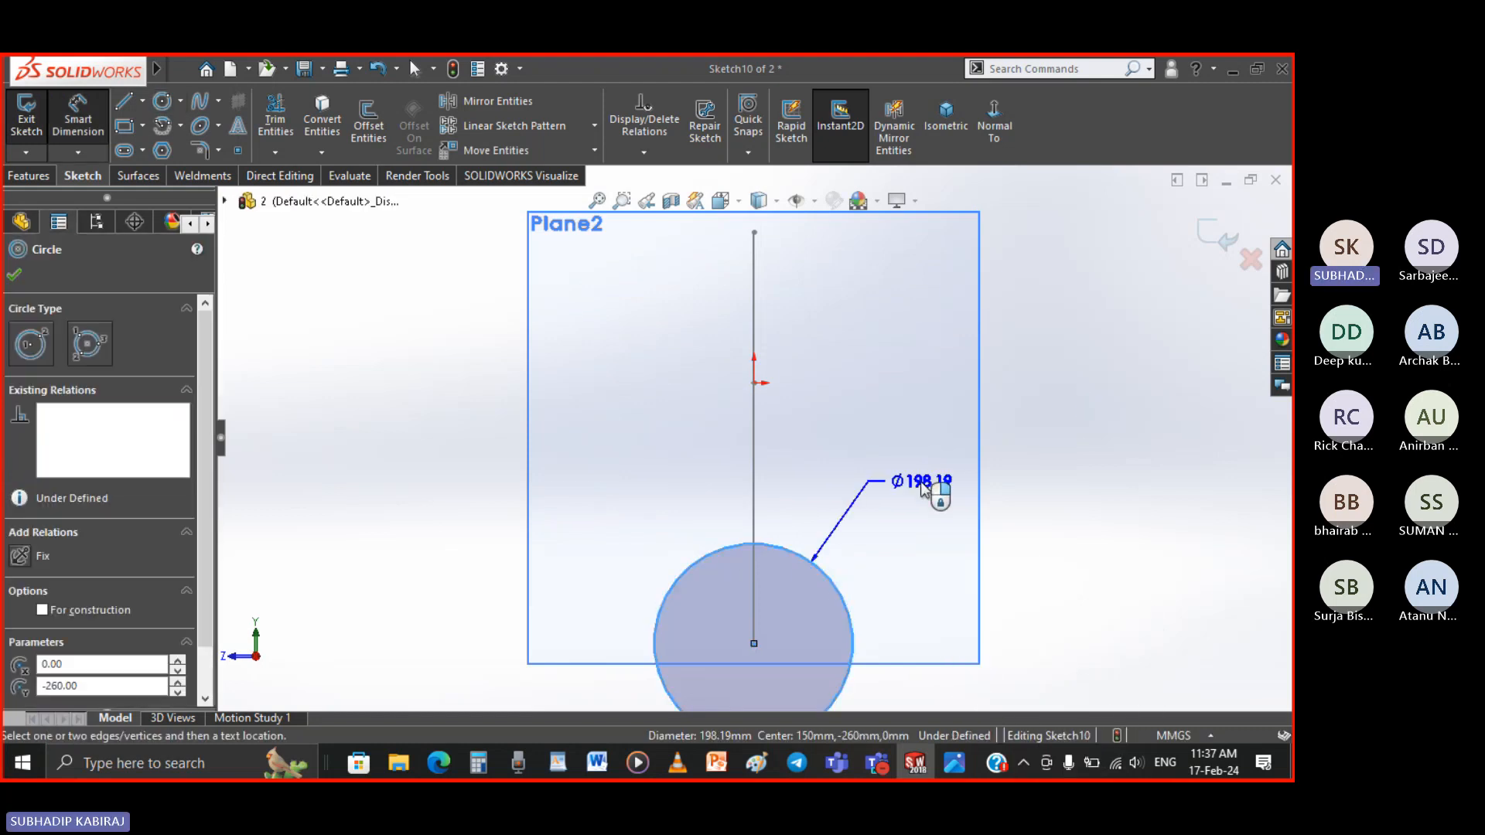
pyautogui.click(922, 487)
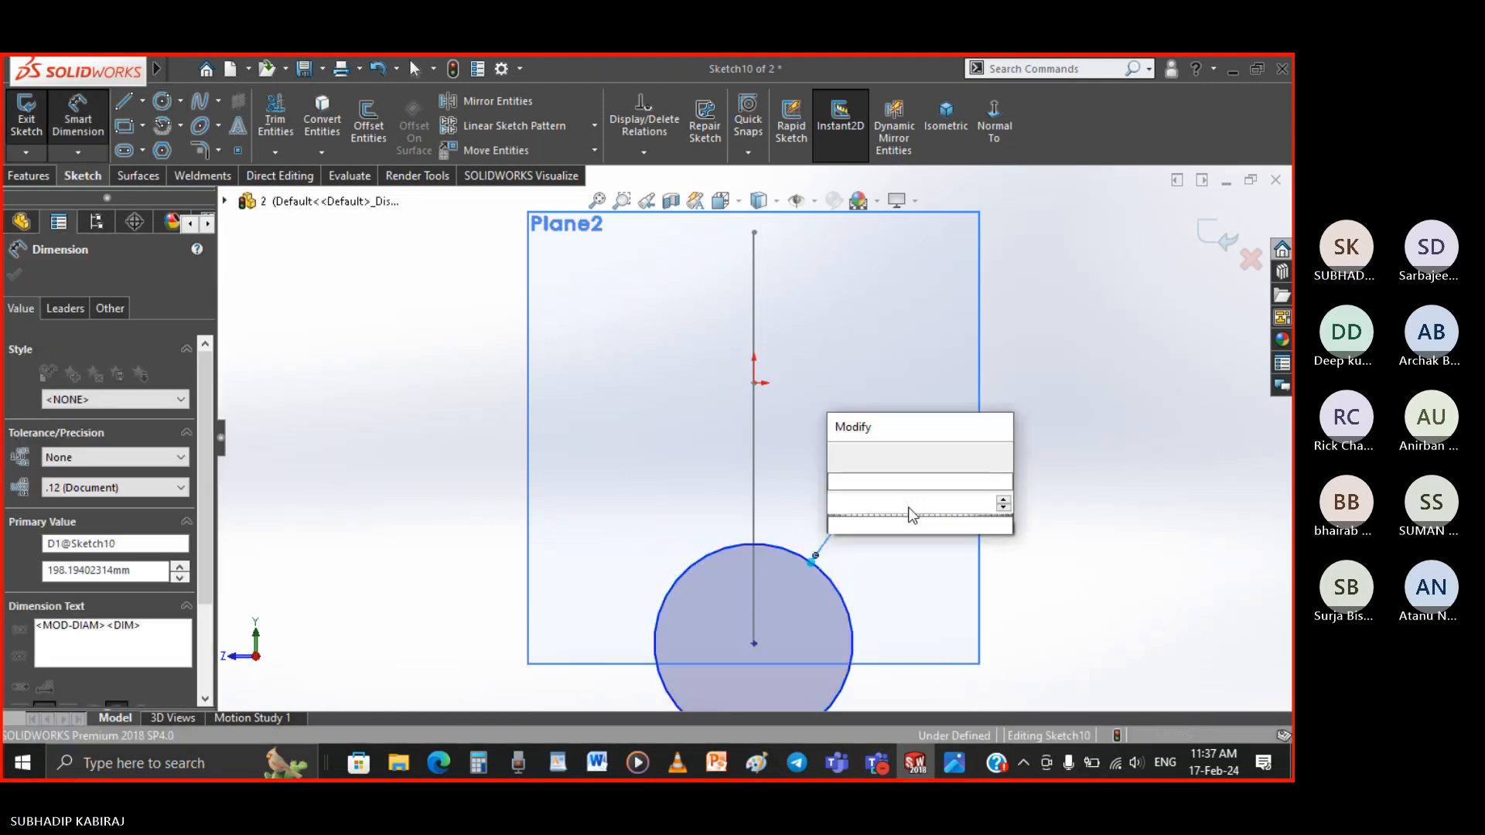
pyautogui.write('290')
pyautogui.press('Return')
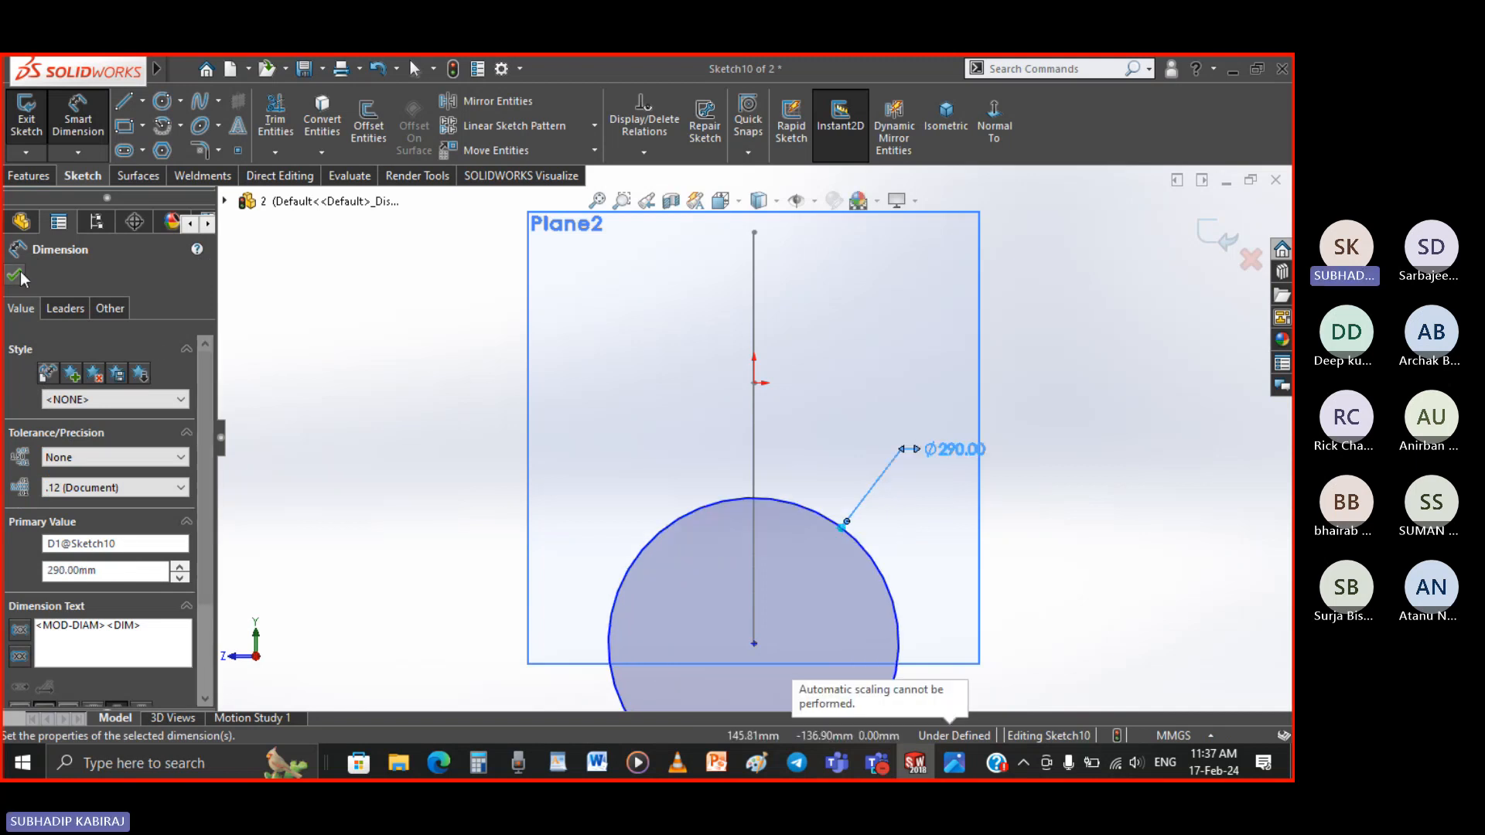
pyautogui.click(20, 270)
# Move the circle's centre below the path, then add a Coincident relation between it and the path's lower endpoint
pyautogui.scroll(4, 759, 546)
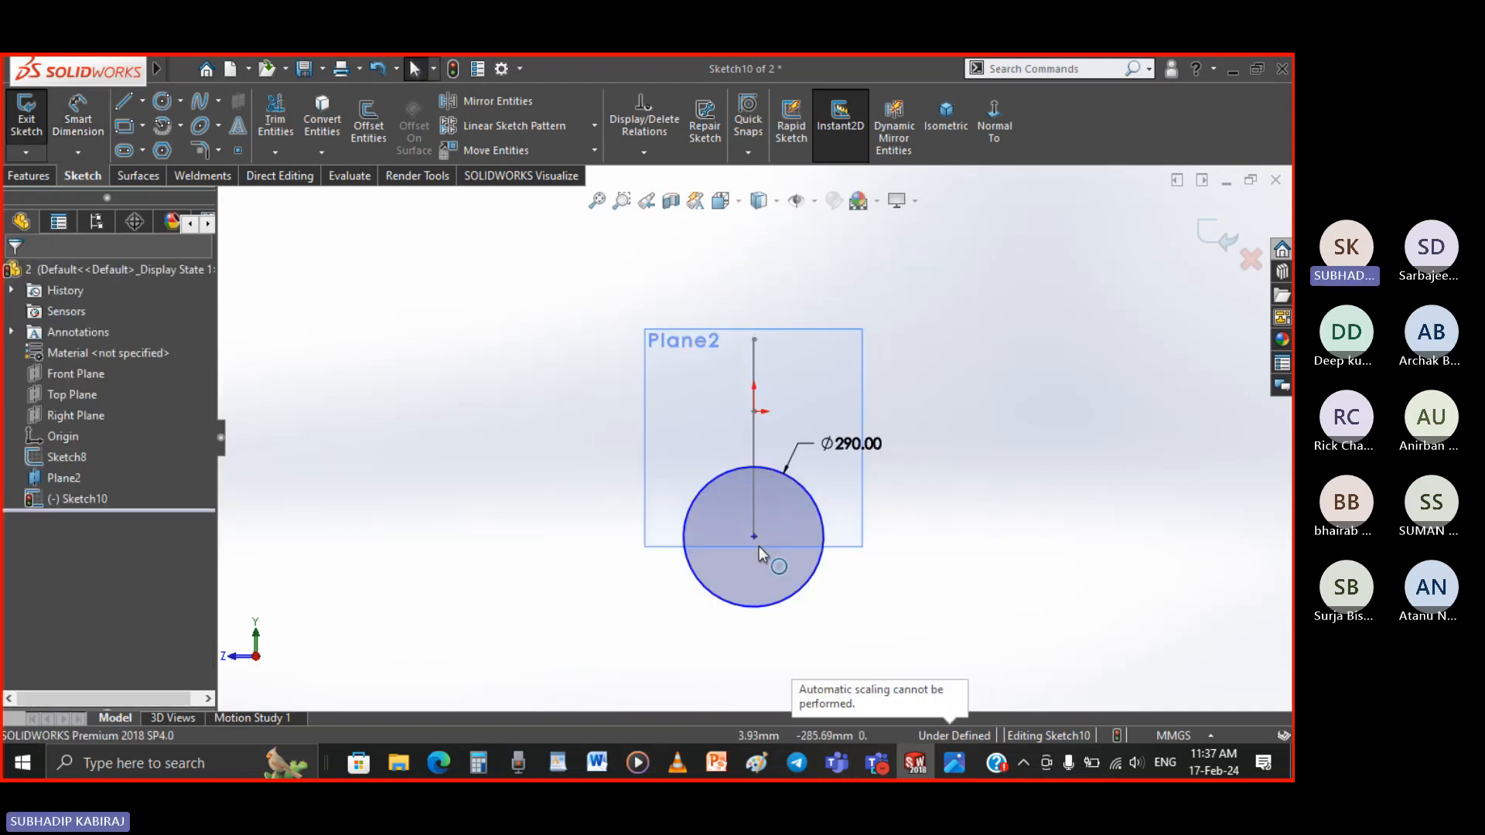
pyautogui.moveTo(759, 546); pyautogui.dragTo(814, 588)
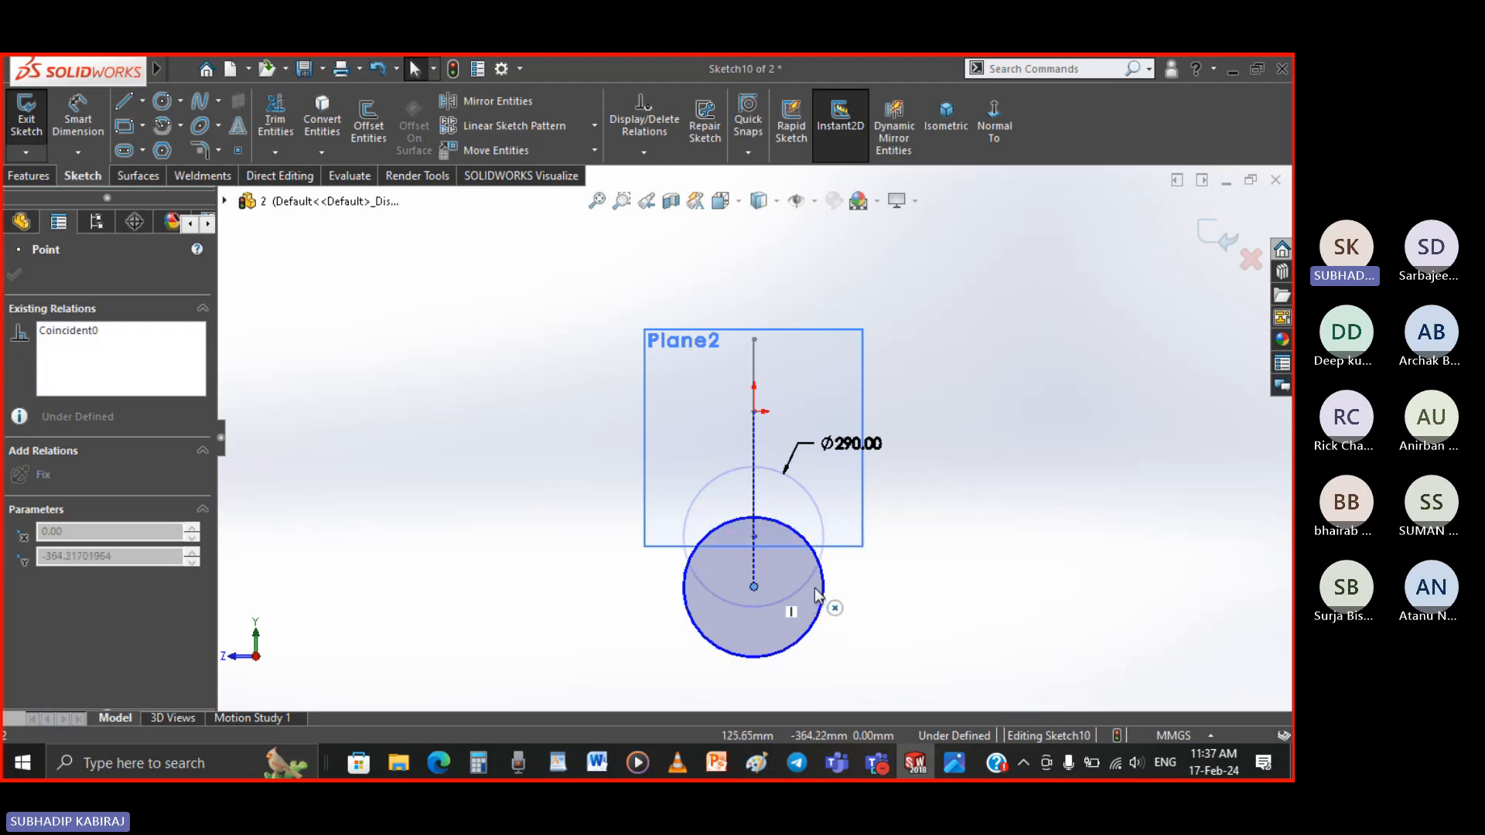
pyautogui.click(950, 140)
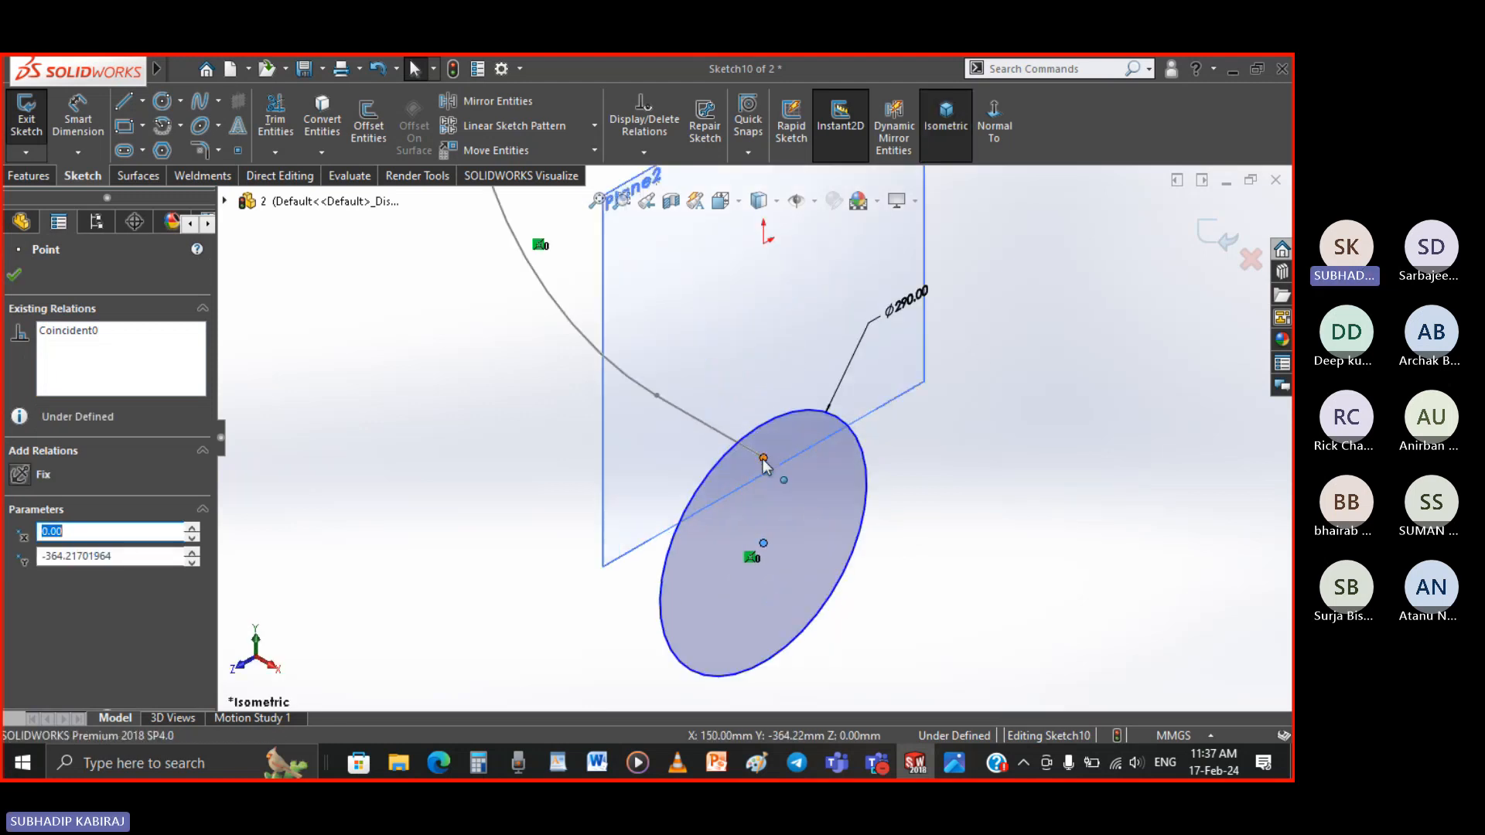
pyautogui.click(341, 470)
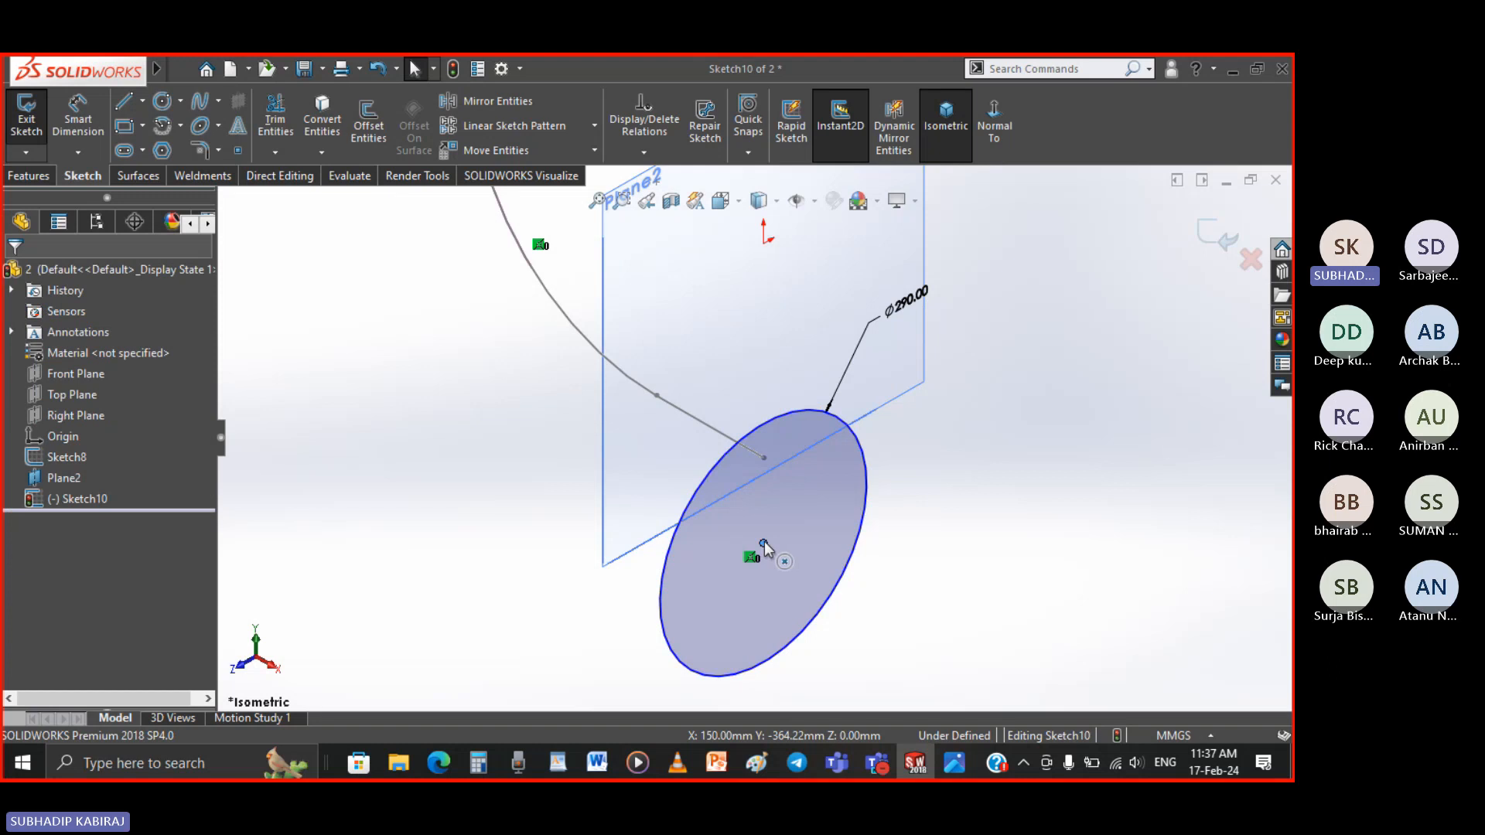
pyautogui.click(663, 154)
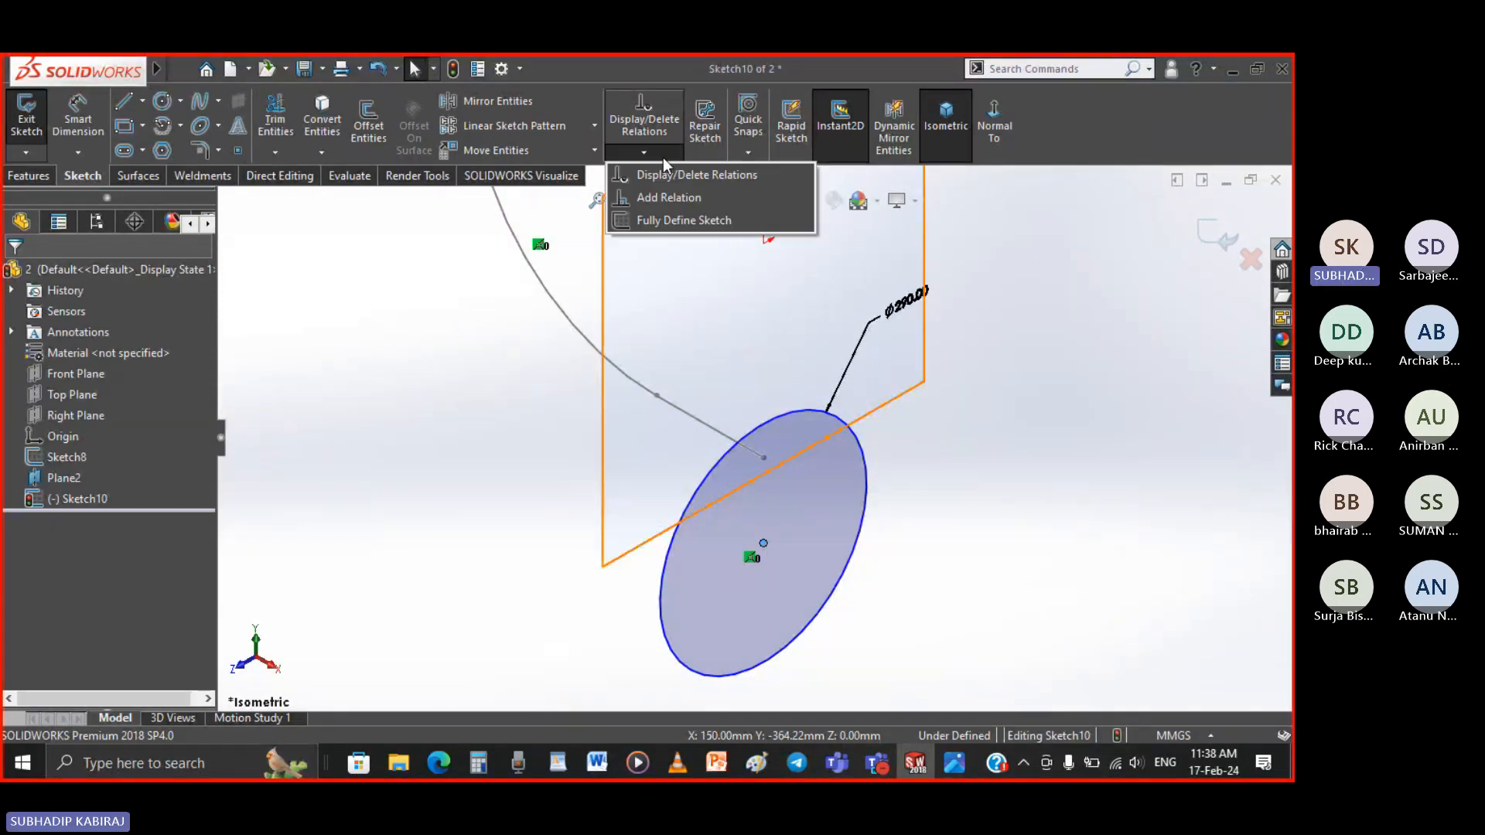
pyautogui.click(669, 197)
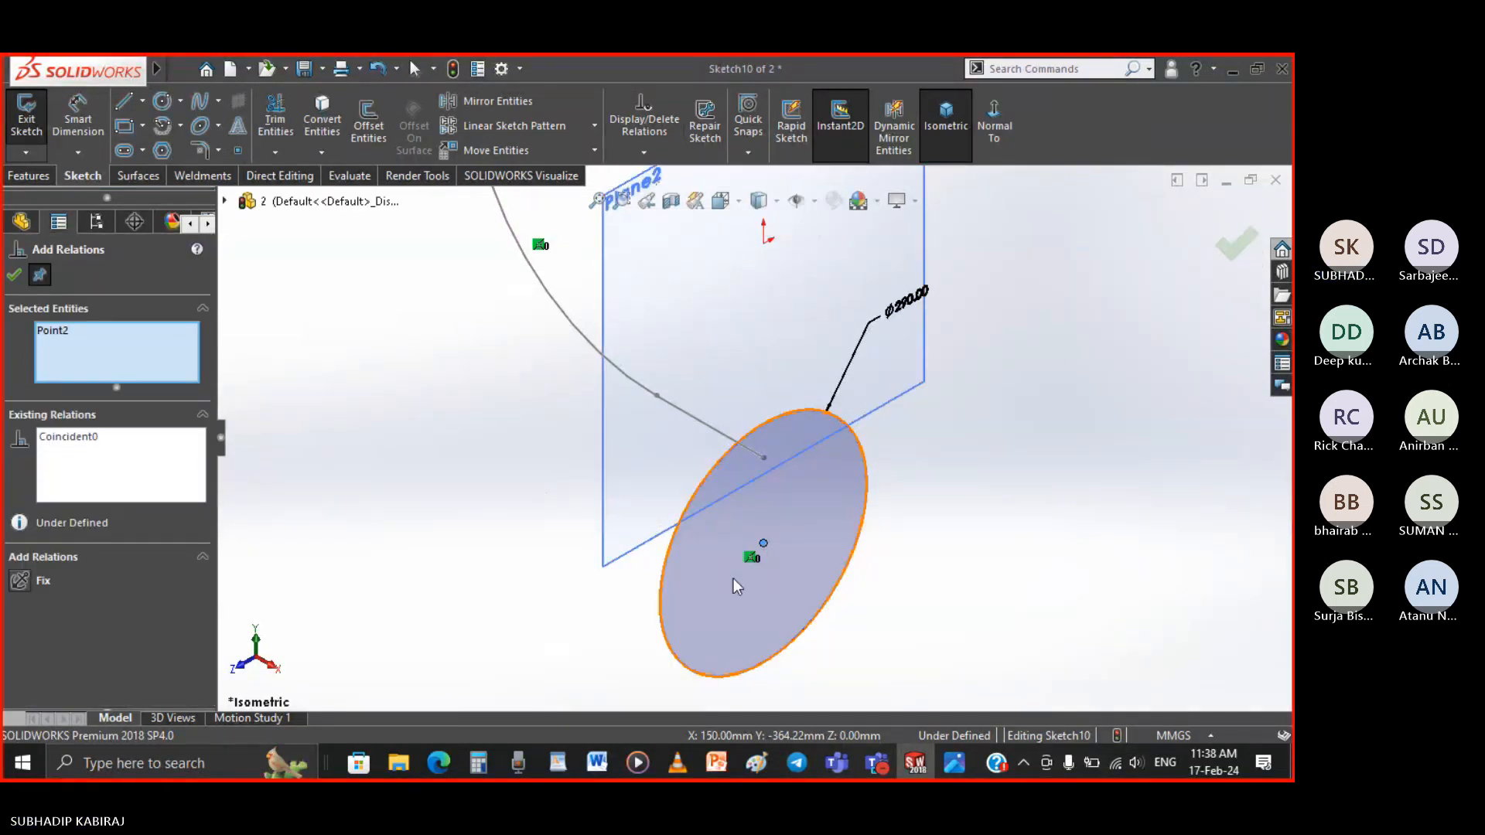
pyautogui.click(764, 541)
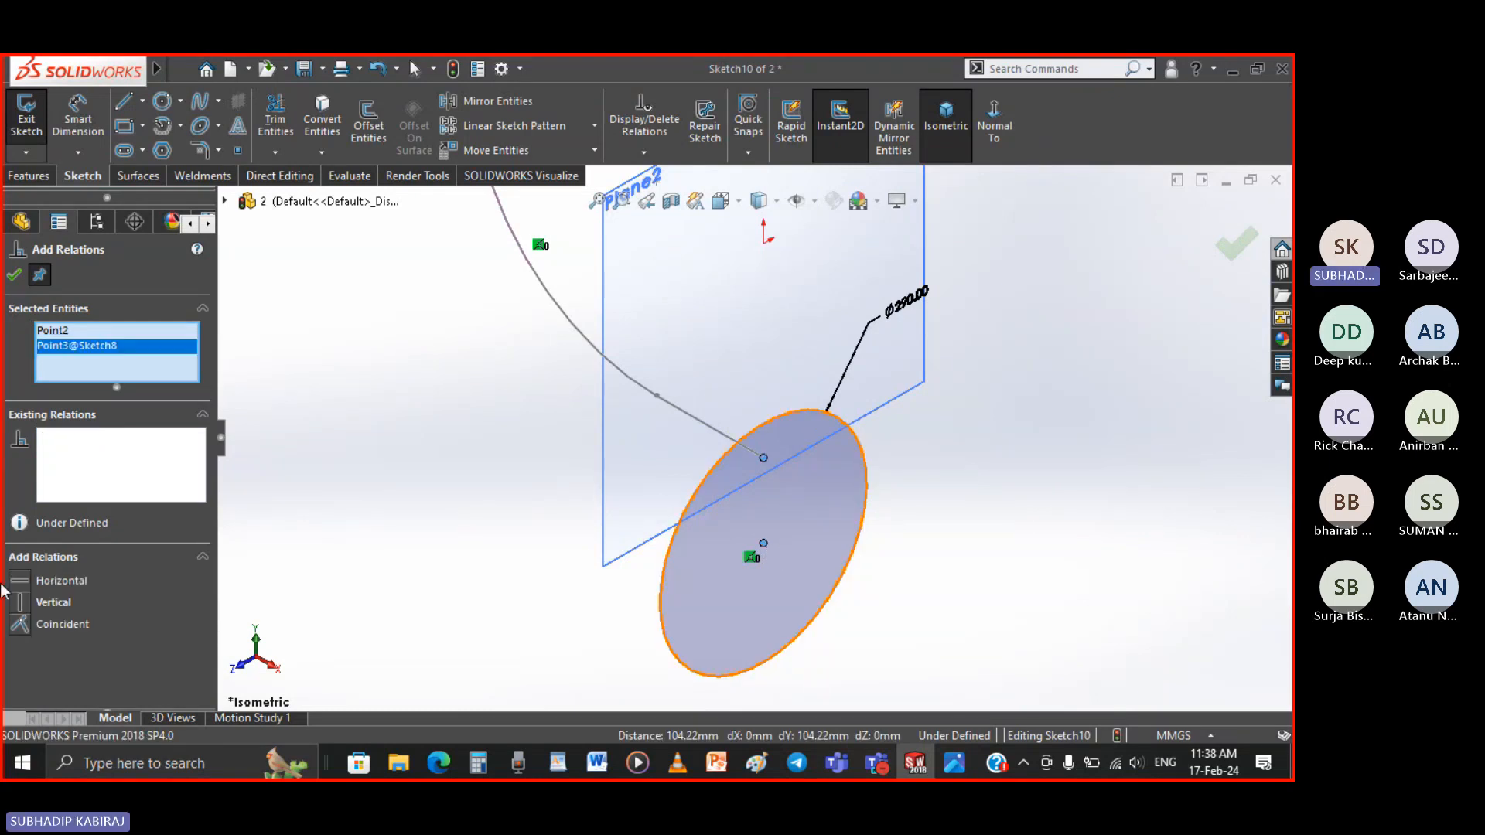
pyautogui.click(42, 625)
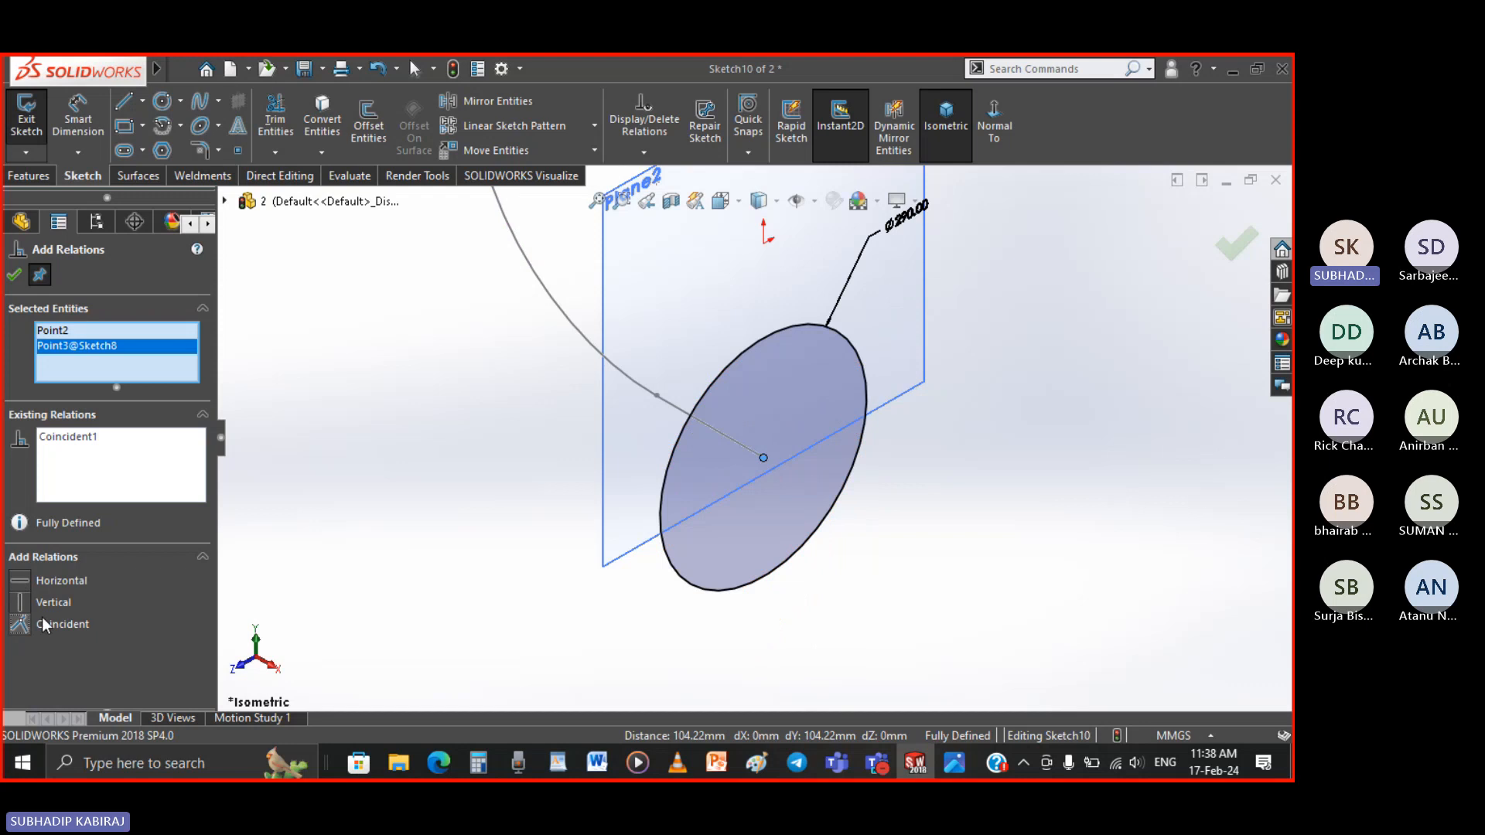
pyautogui.click(15, 275)
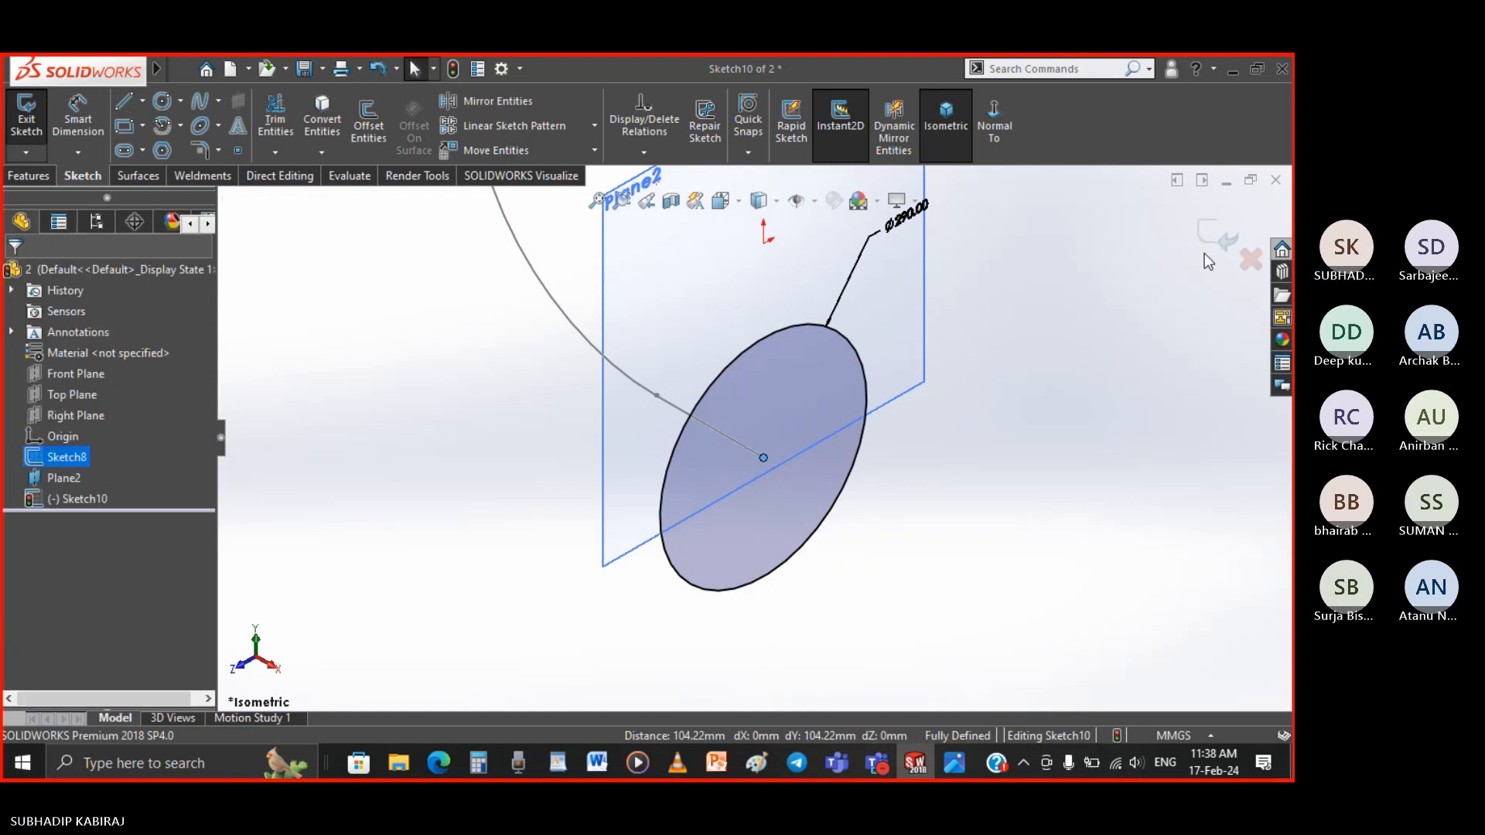
# Exit the circle's sketch and hide the reference plane
pyautogui.doubleClick(959, 479)
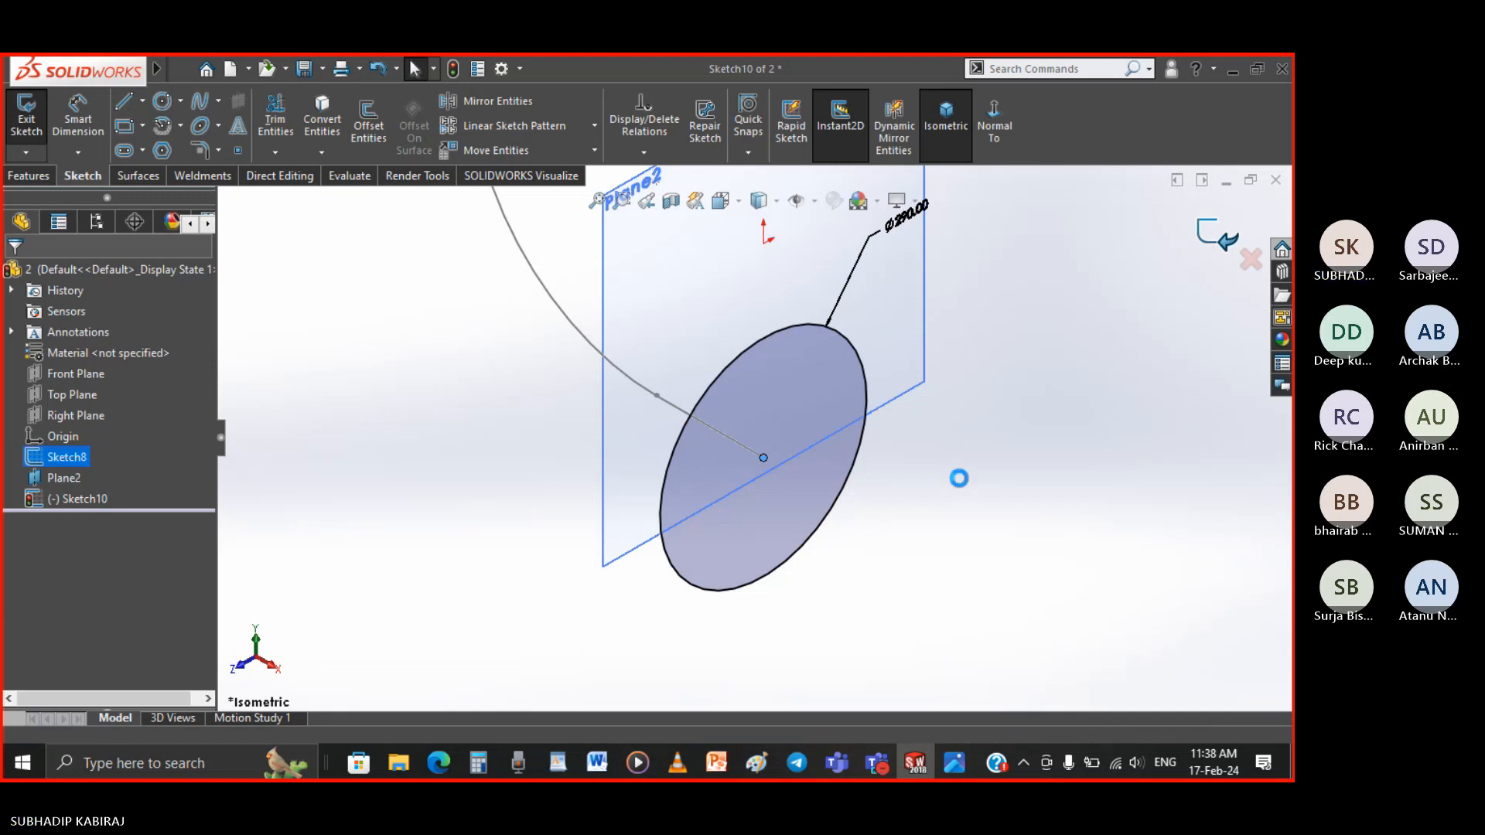
pyautogui.click(71, 478)
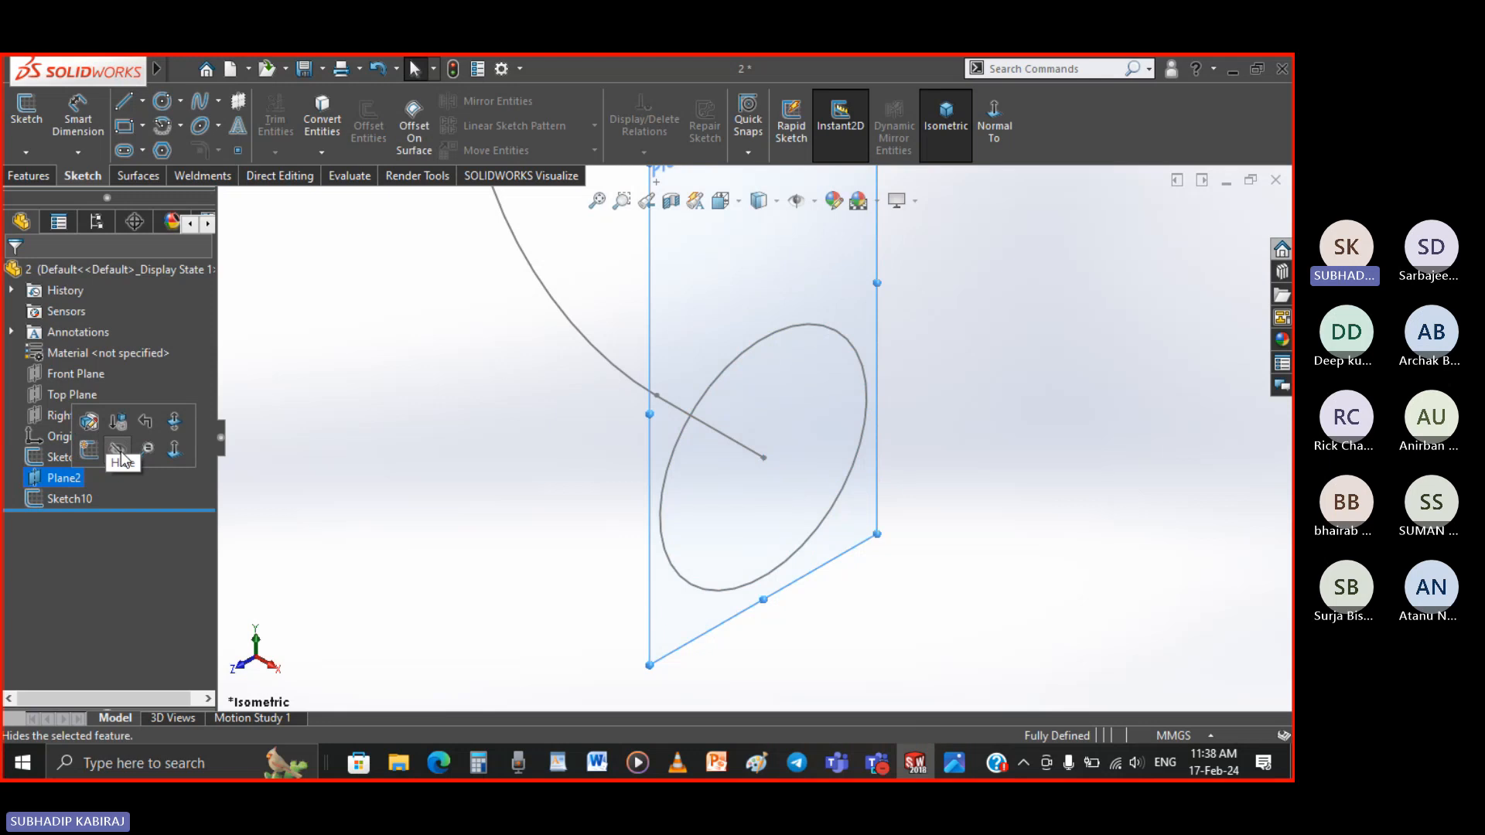
pyautogui.click(314, 609)
pyautogui.scroll(6, 420, 648)
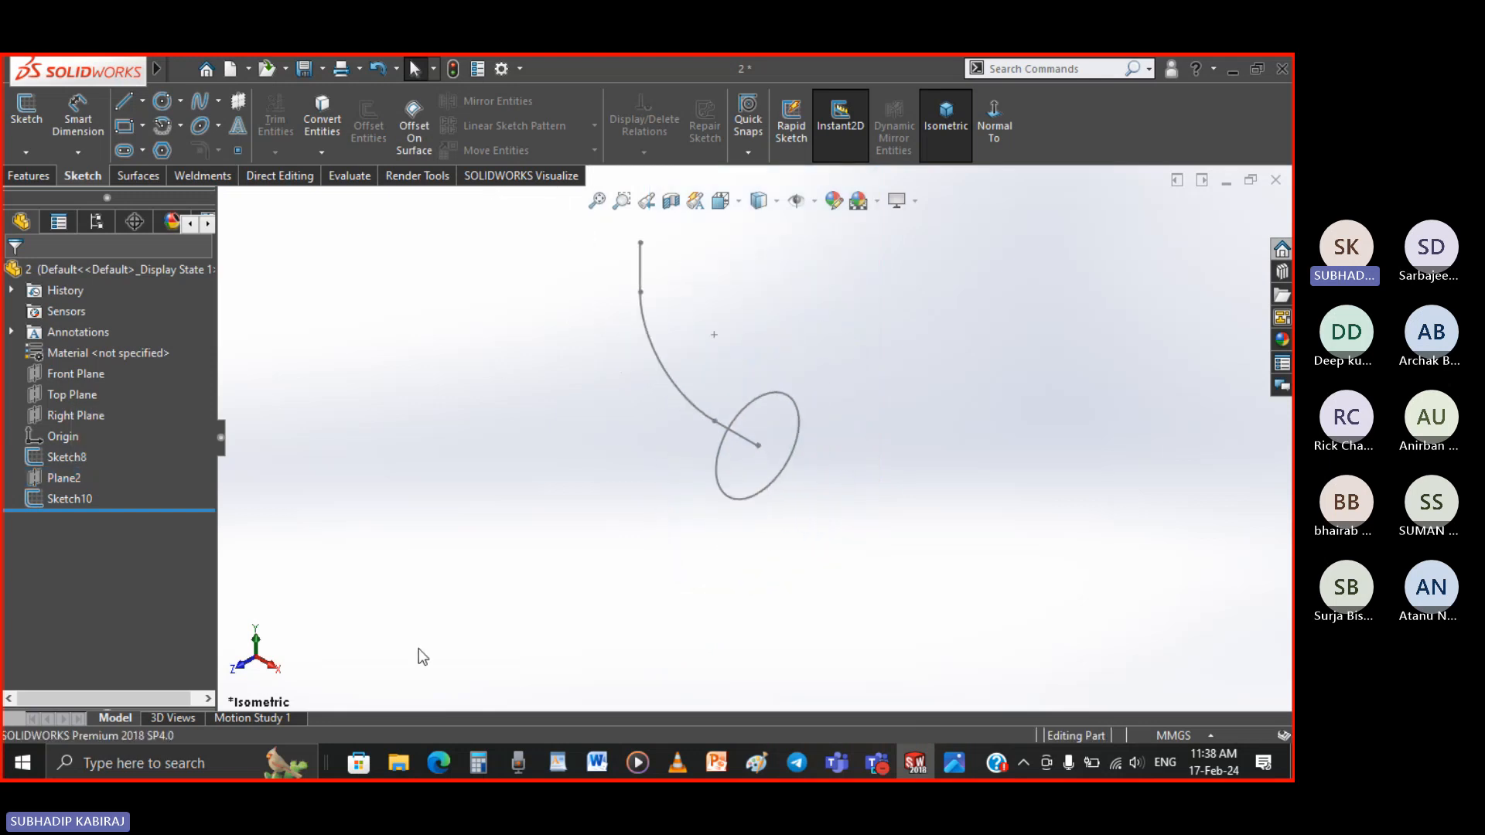
pyautogui.scroll(-1, 612, 491)
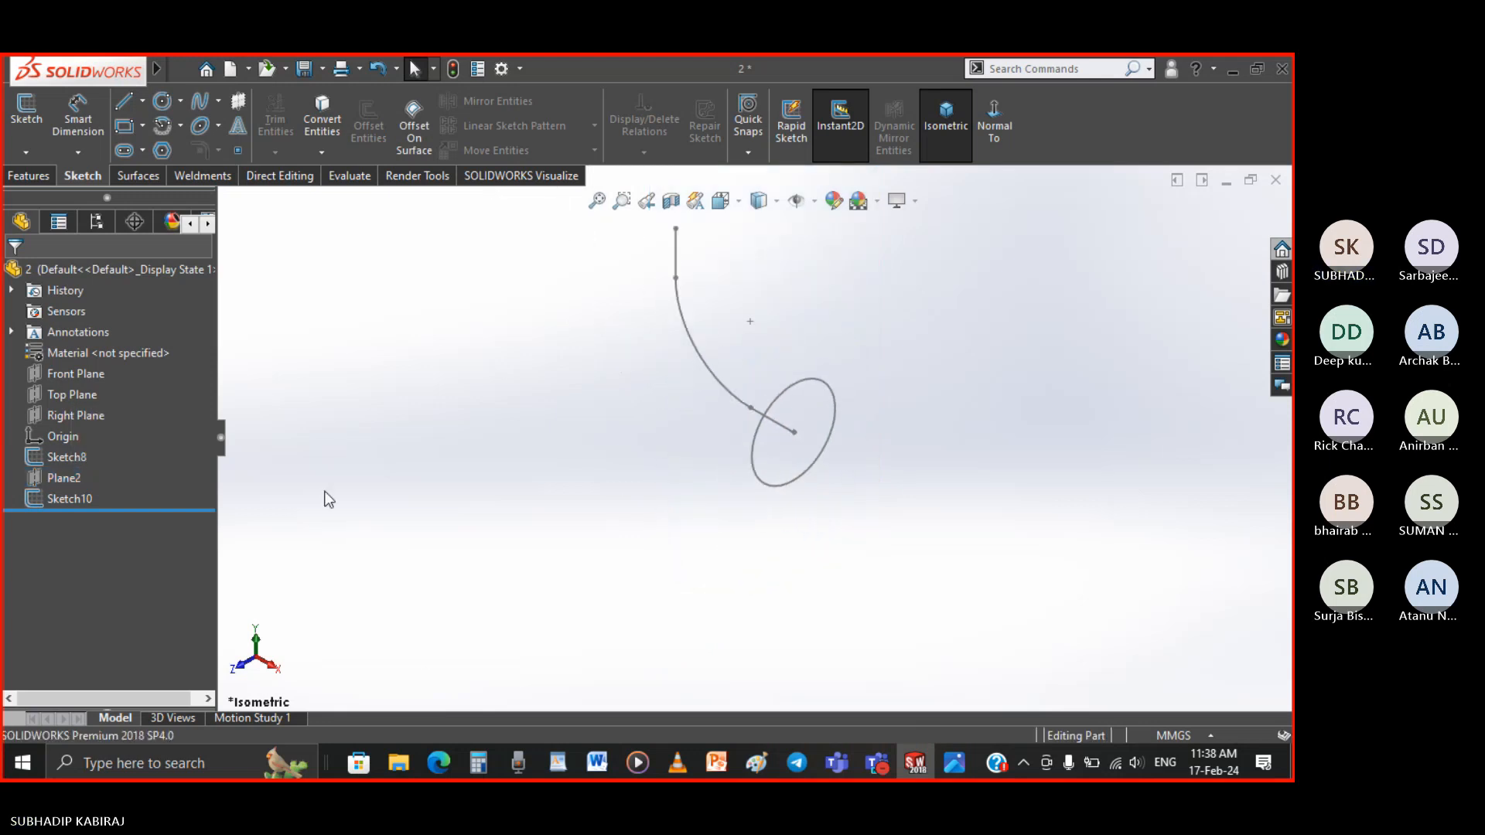
# Sweep the 290 mm circle along the curved path sketch to create the solid elbow
pyautogui.click(41, 177)
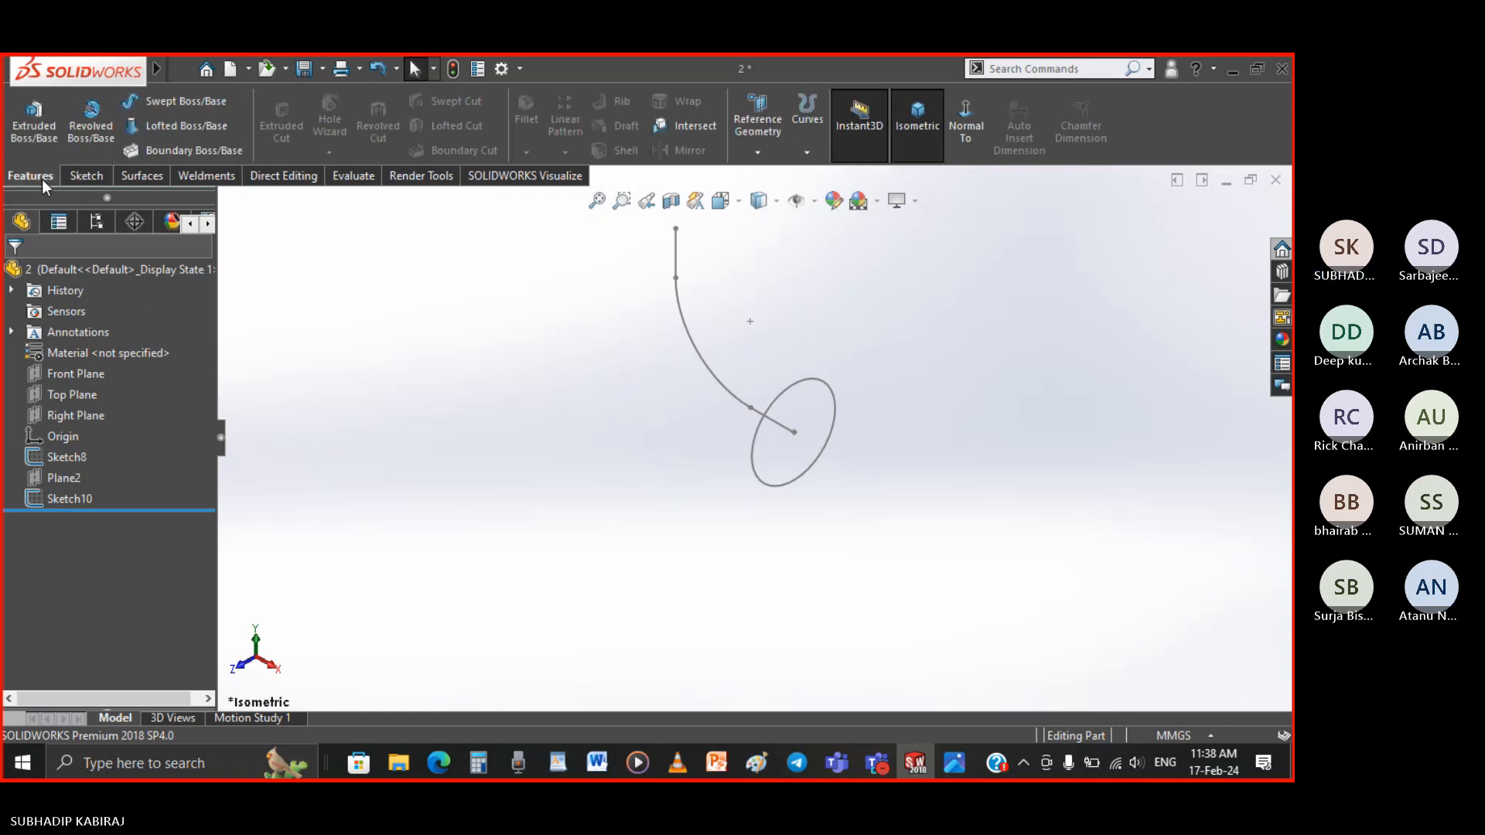
pyautogui.click(211, 108)
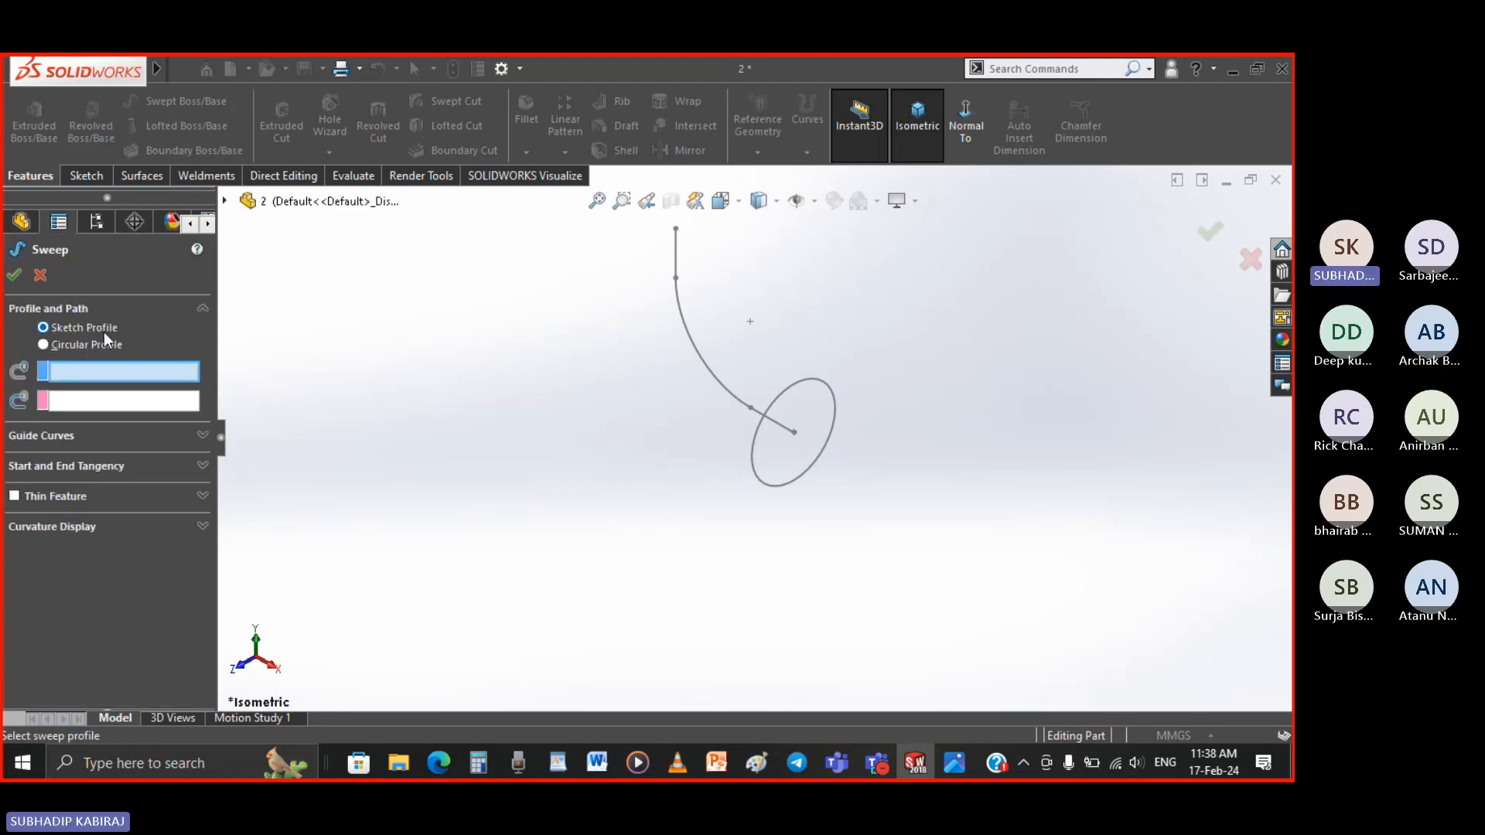
pyautogui.click(773, 439)
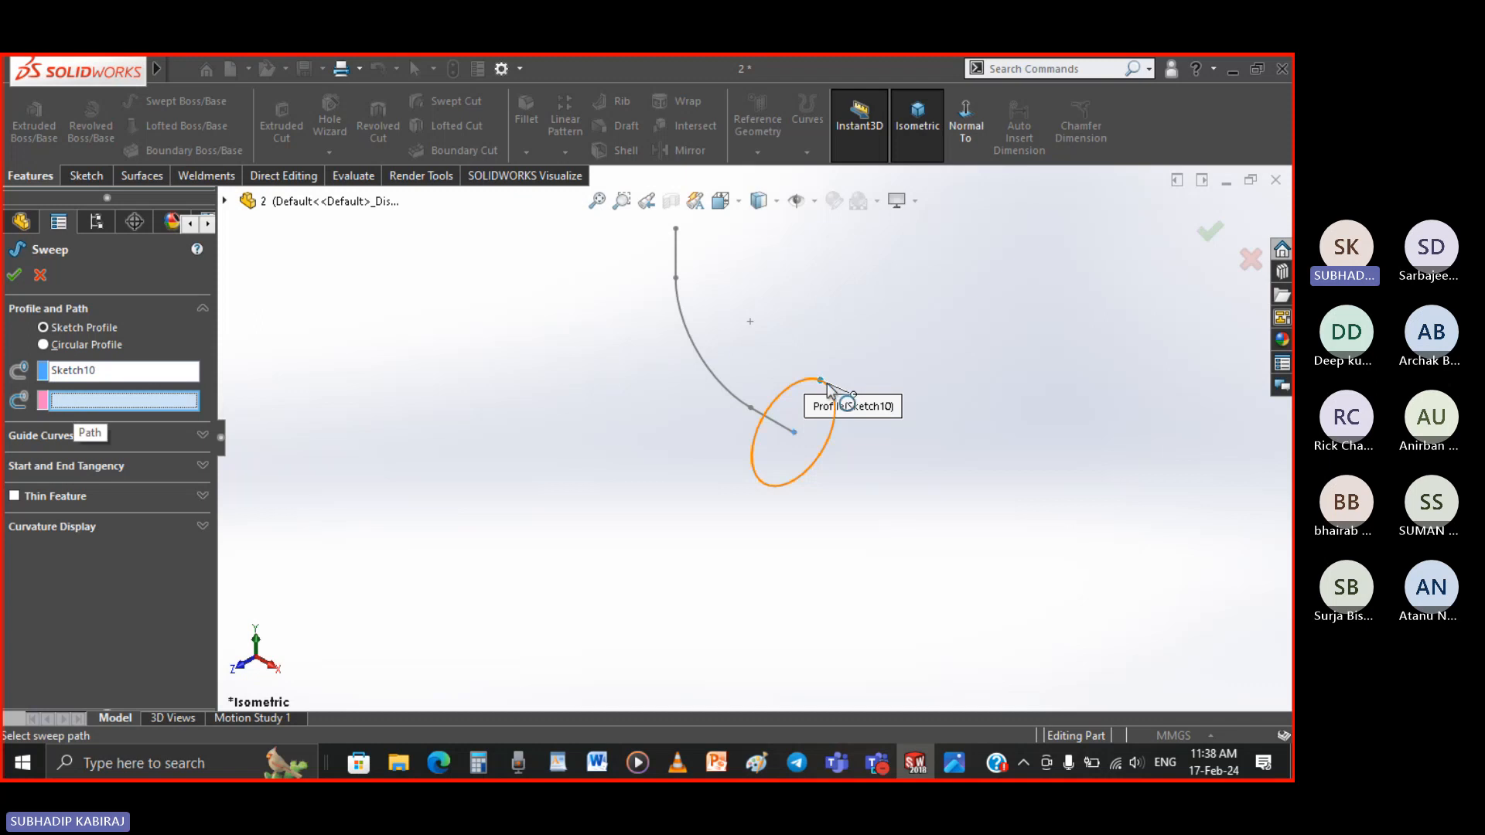
pyautogui.click(735, 393)
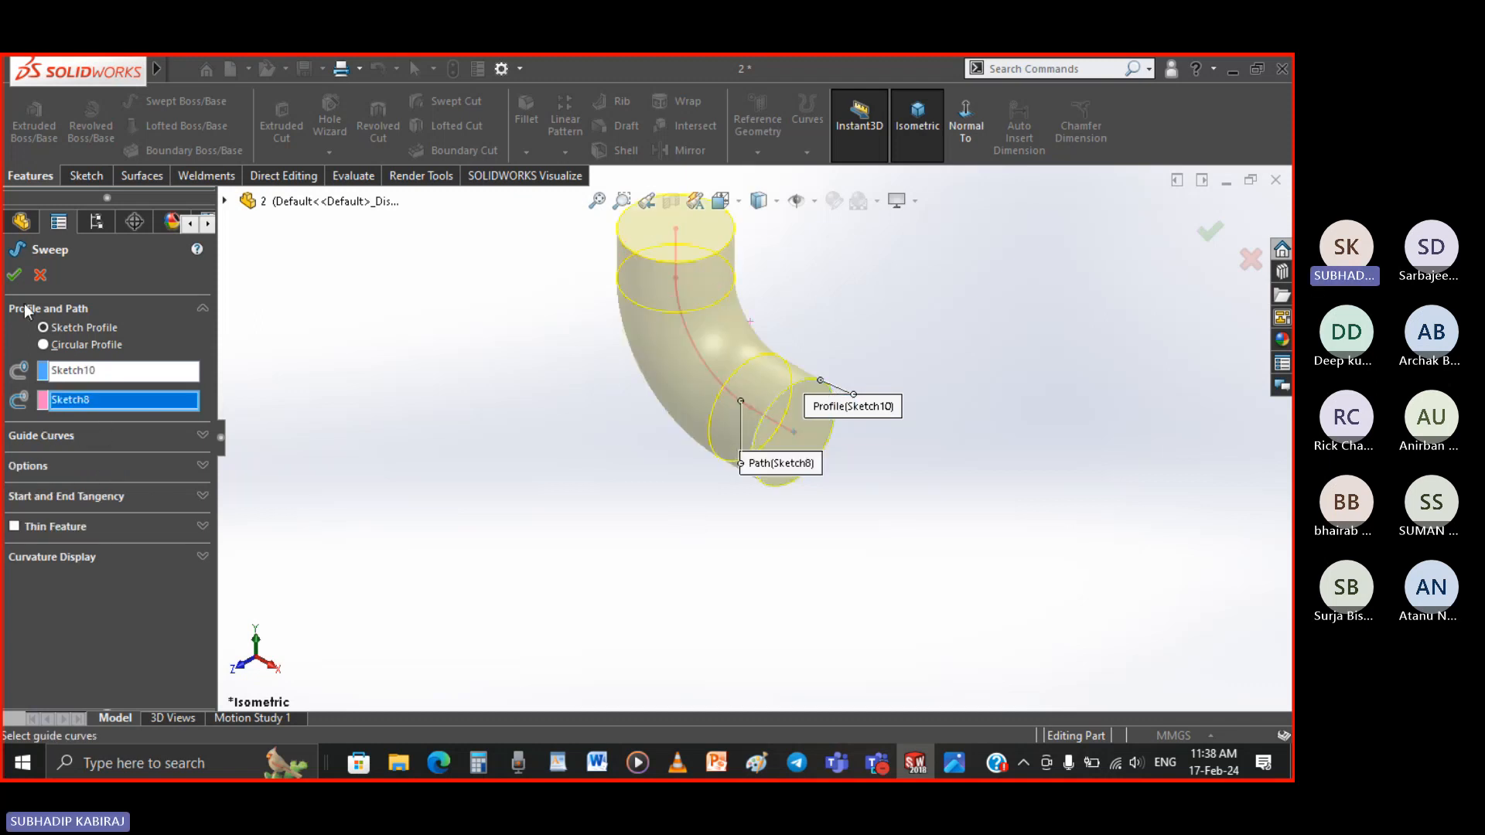
pyautogui.click(15, 276)
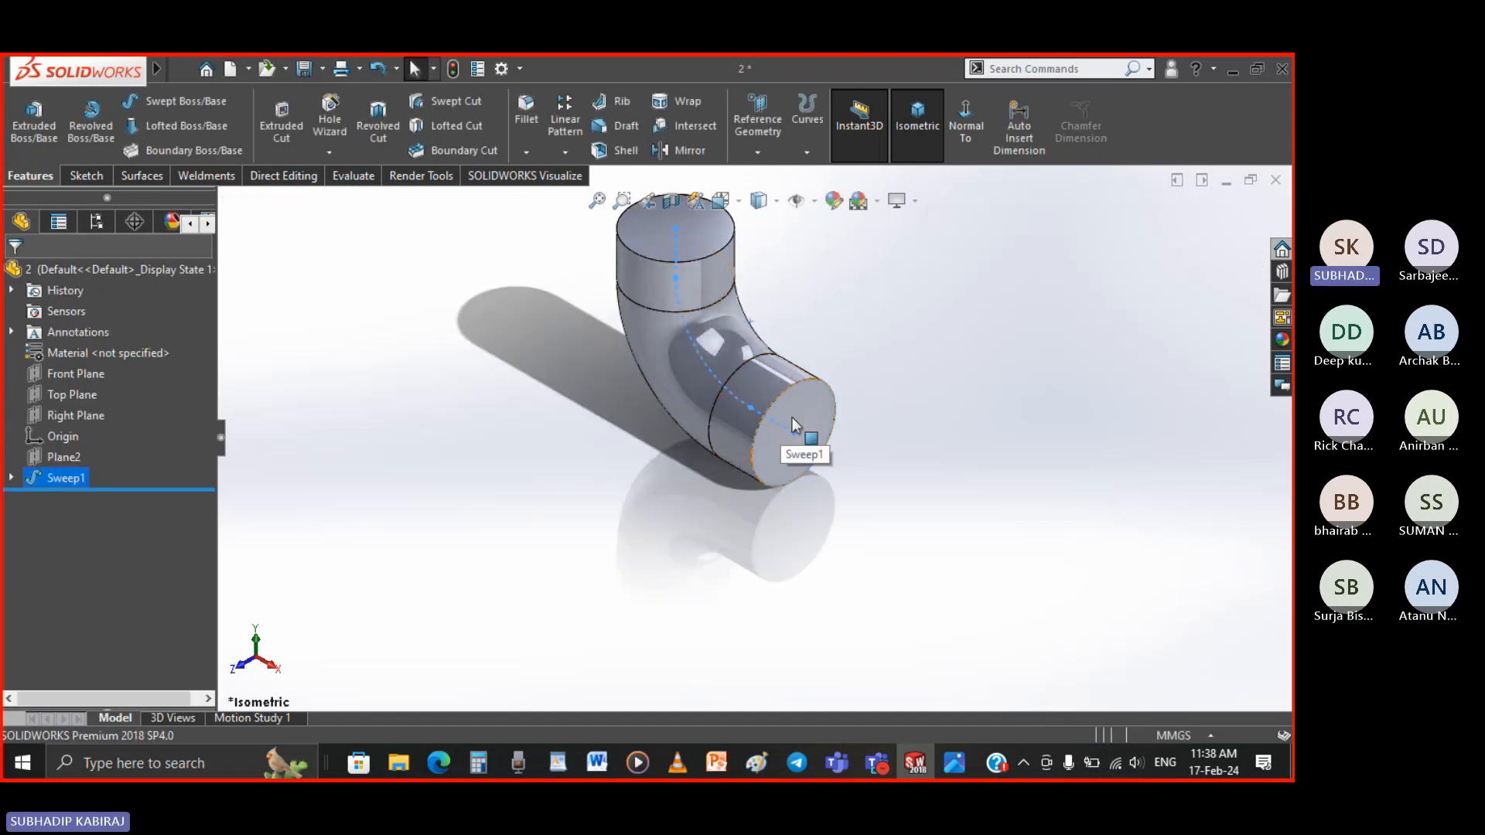
# Start a sketch on the elbow's lower end face and draw a circle about 178 mm in diameter at its centre
pyautogui.click(807, 433)
pyautogui.click(801, 463)
pyautogui.click(881, 400)
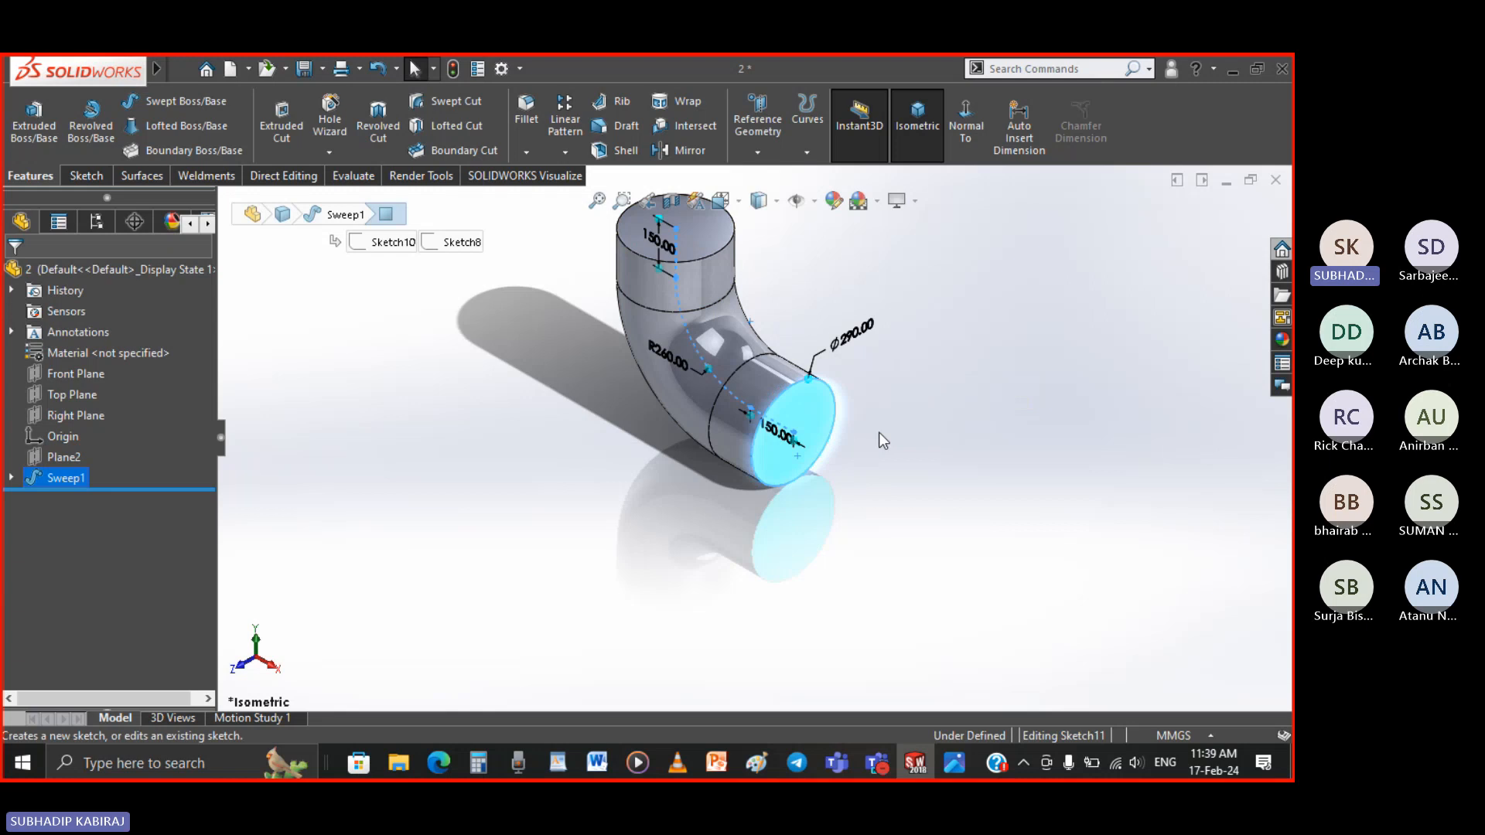
pyautogui.moveTo(600, 537); pyautogui.dragTo(774, 532, button='right')
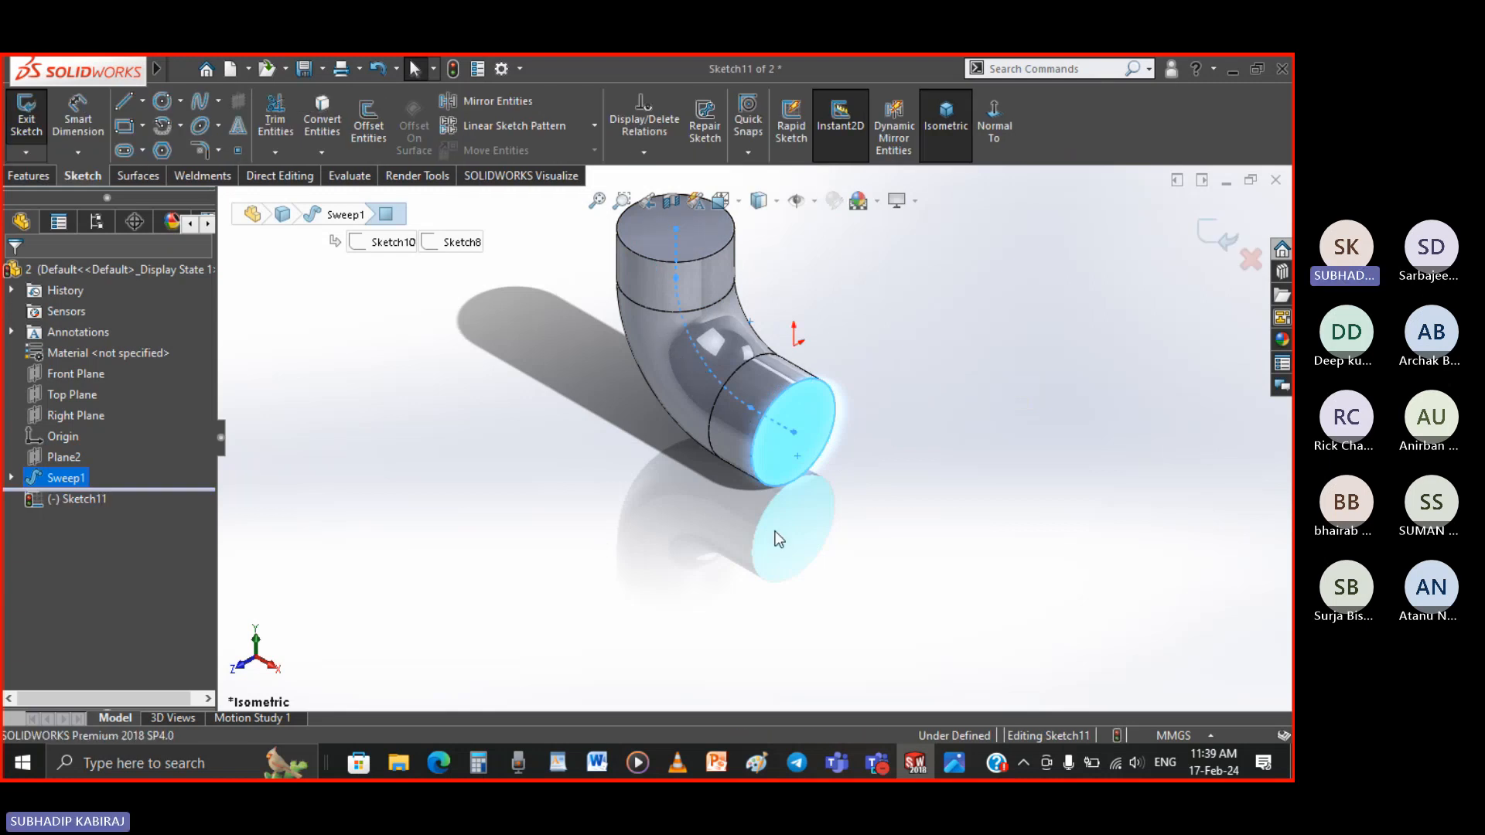
pyautogui.click(795, 434)
pyautogui.click(771, 445)
# Dimension the circle's diameter on the end face as 210 mm and exit the sketch
pyautogui.moveTo(908, 534); pyautogui.dragTo(897, 441, button='right')
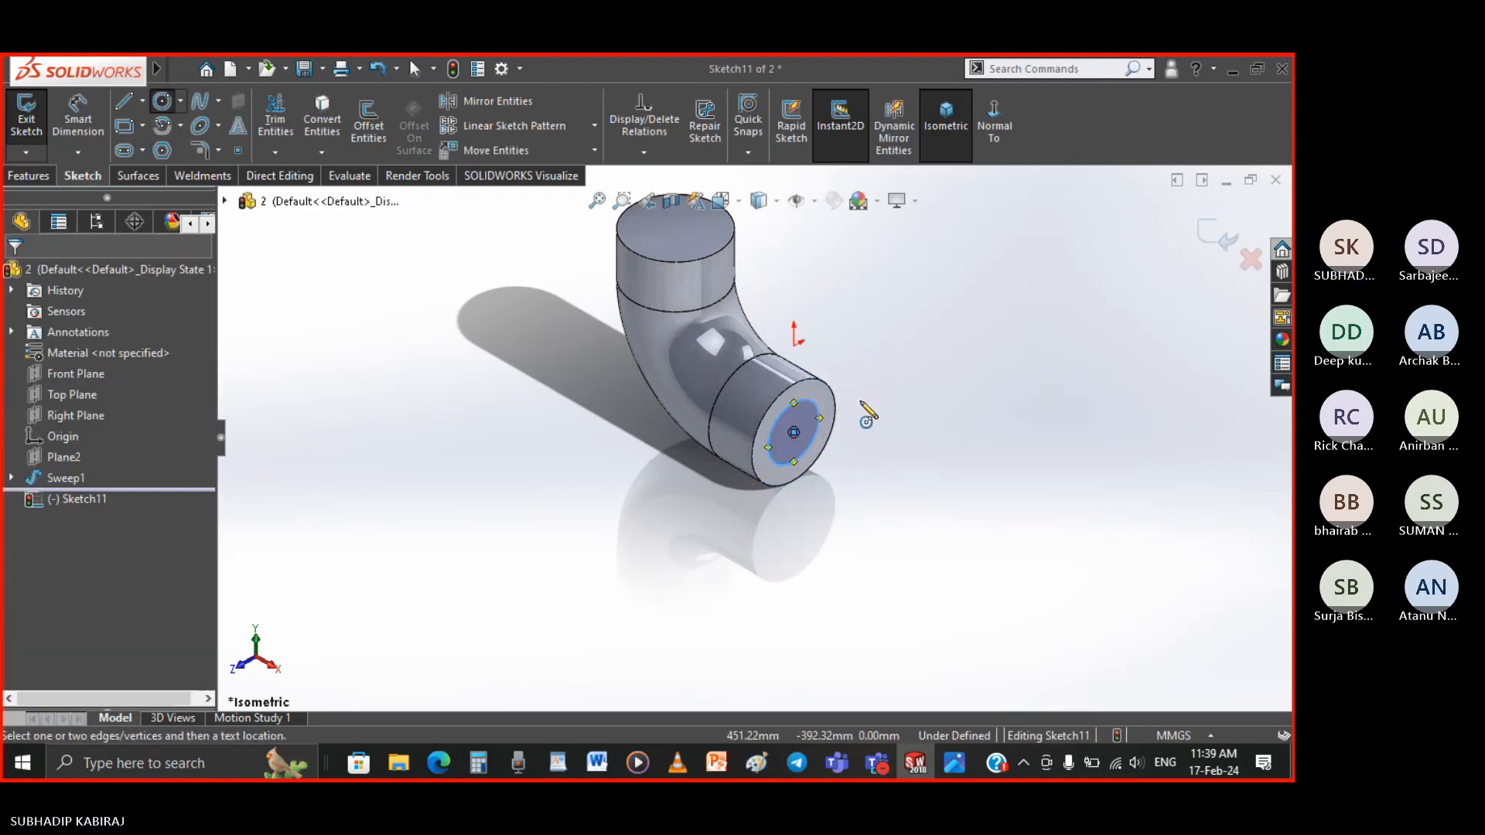
pyautogui.click(818, 410)
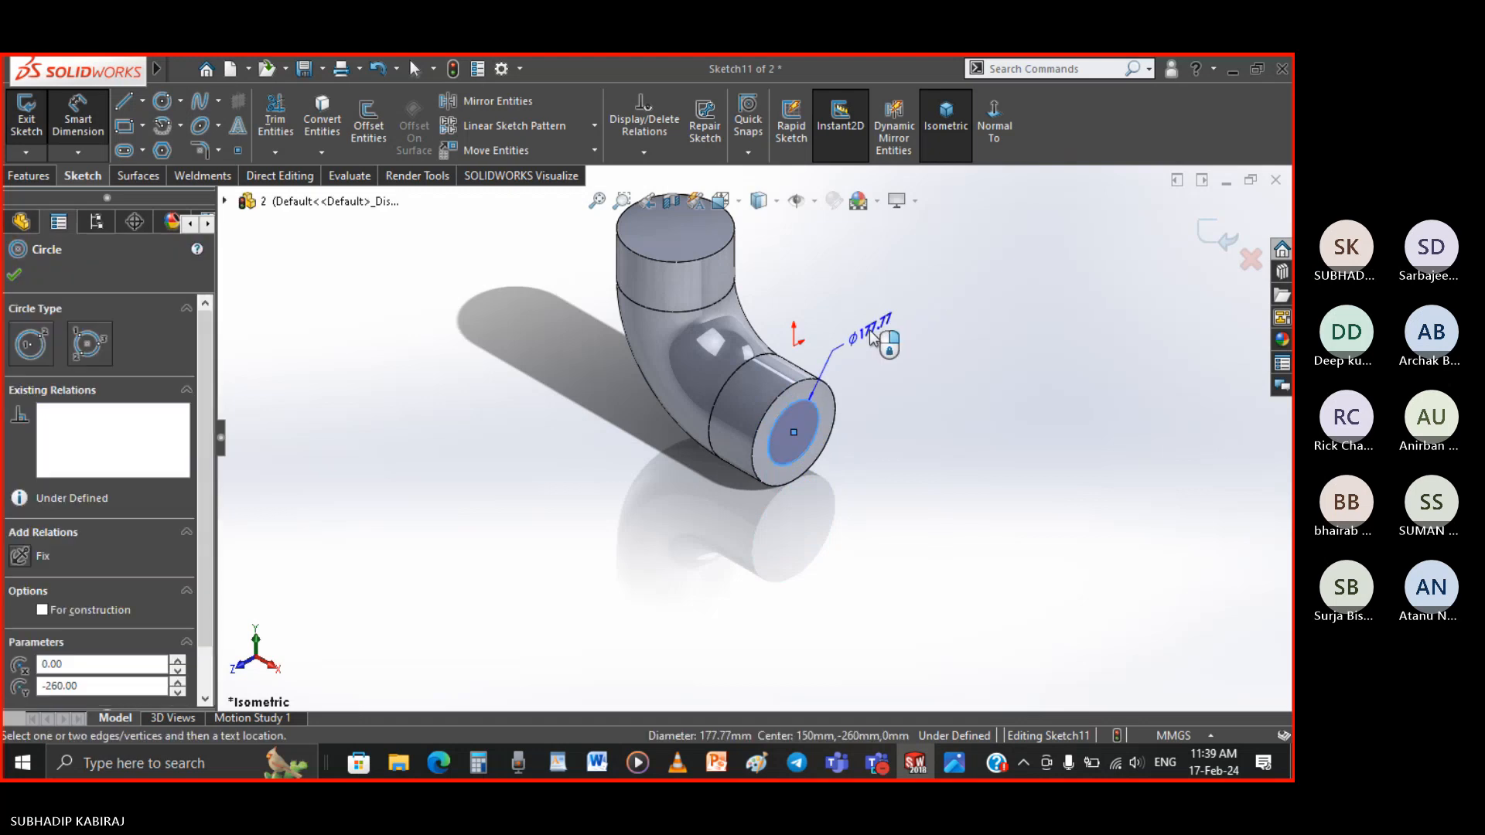
pyautogui.click(874, 334)
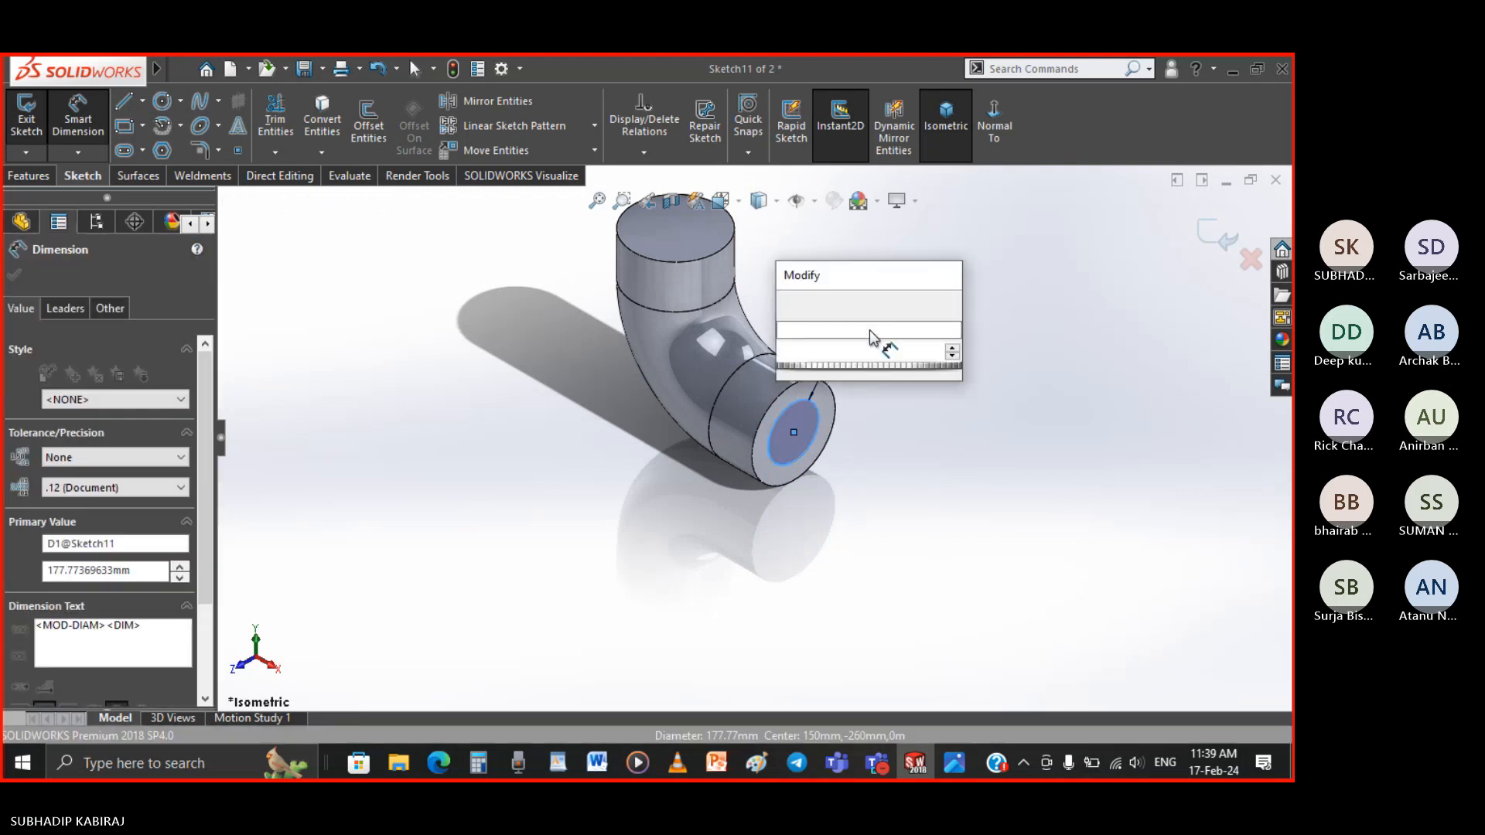
pyautogui.write('210')
pyautogui.press('Return')
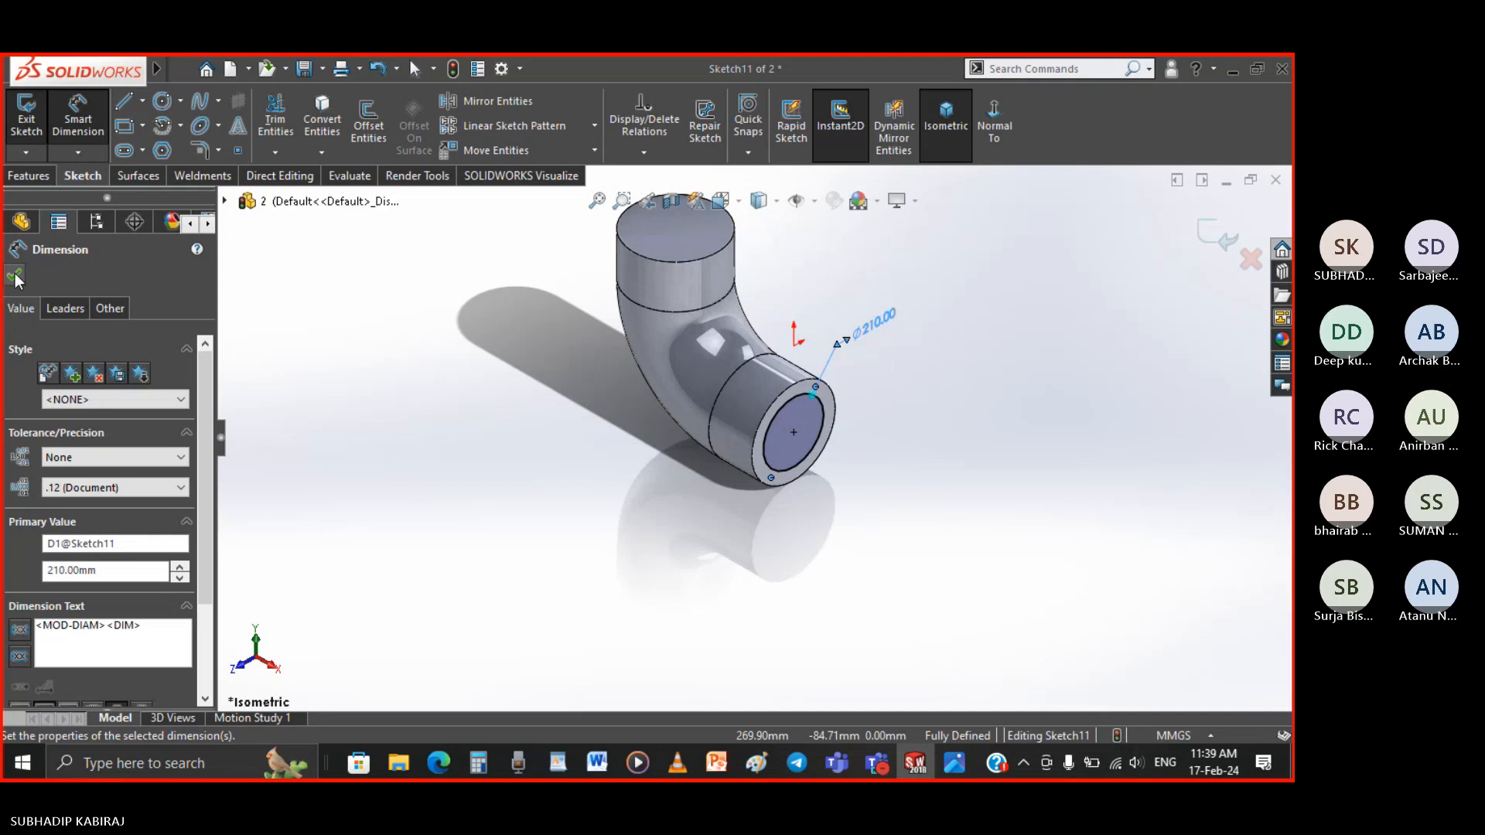
pyautogui.click(16, 276)
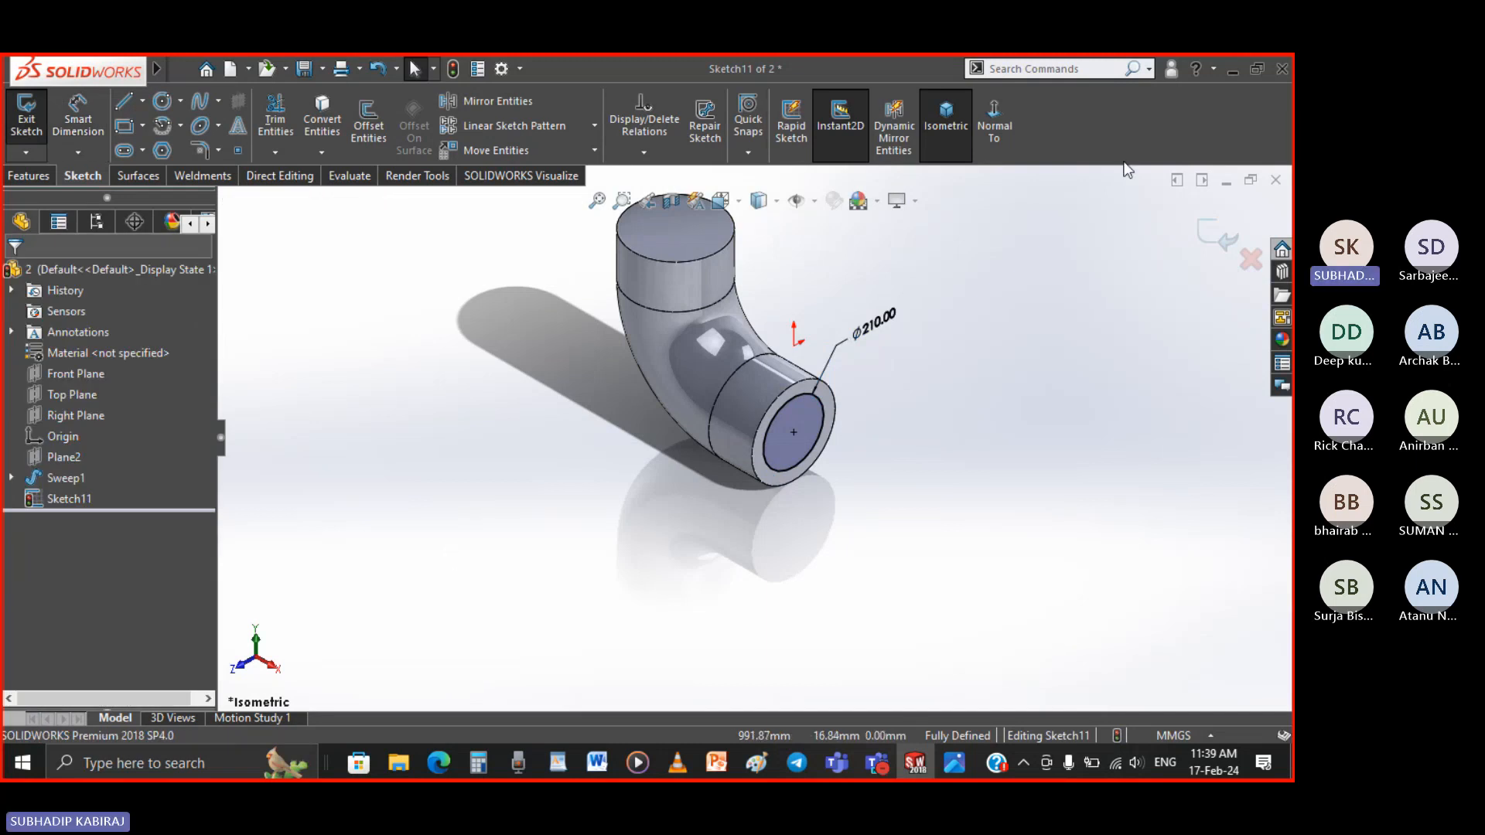
pyautogui.click(1218, 235)
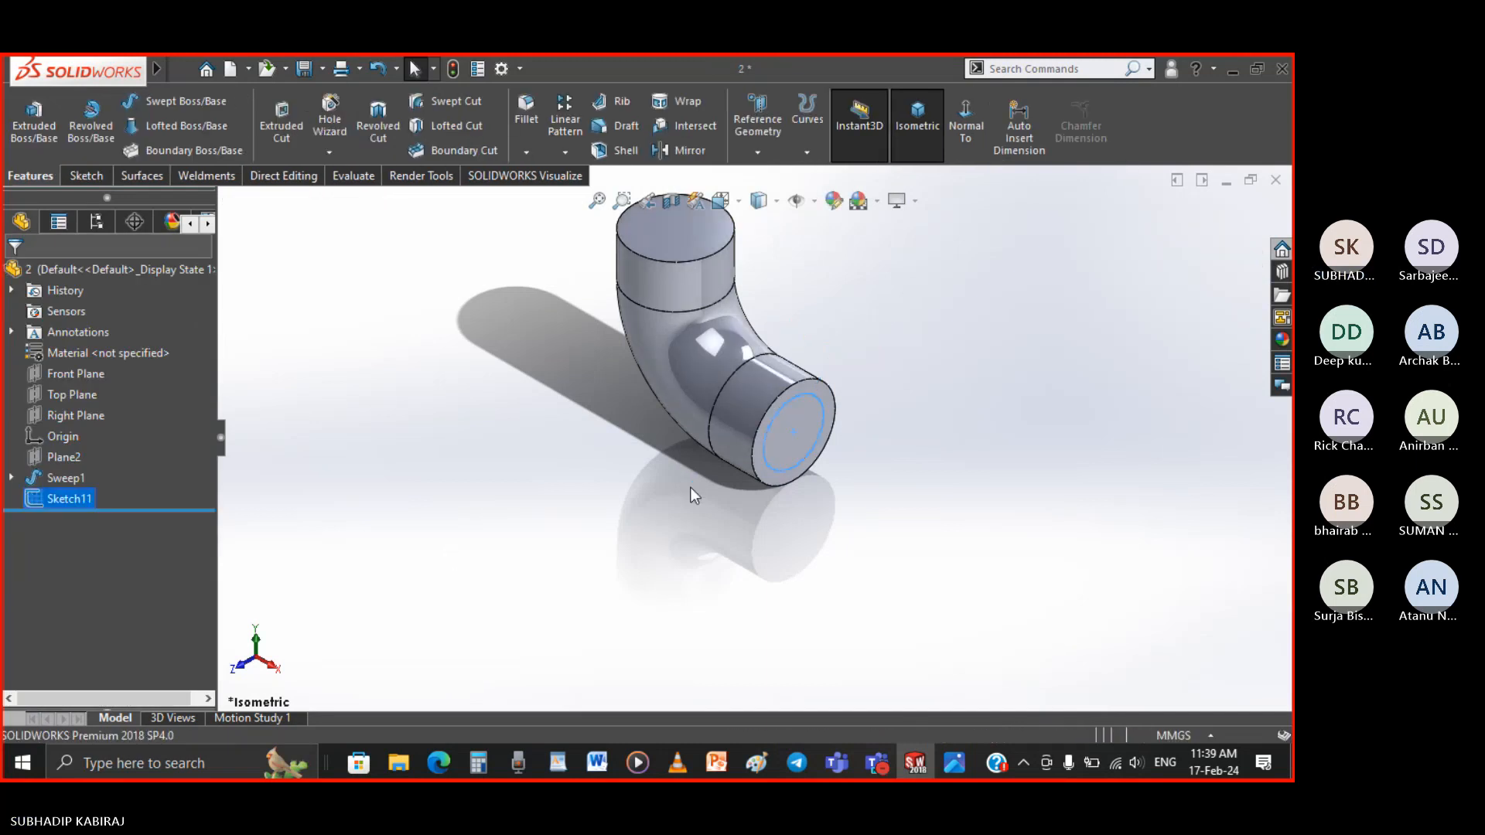
# Cut the bore through the elbow with a Swept Cut of the 210 mm circle along the original path sketch
pyautogui.click(438, 105)
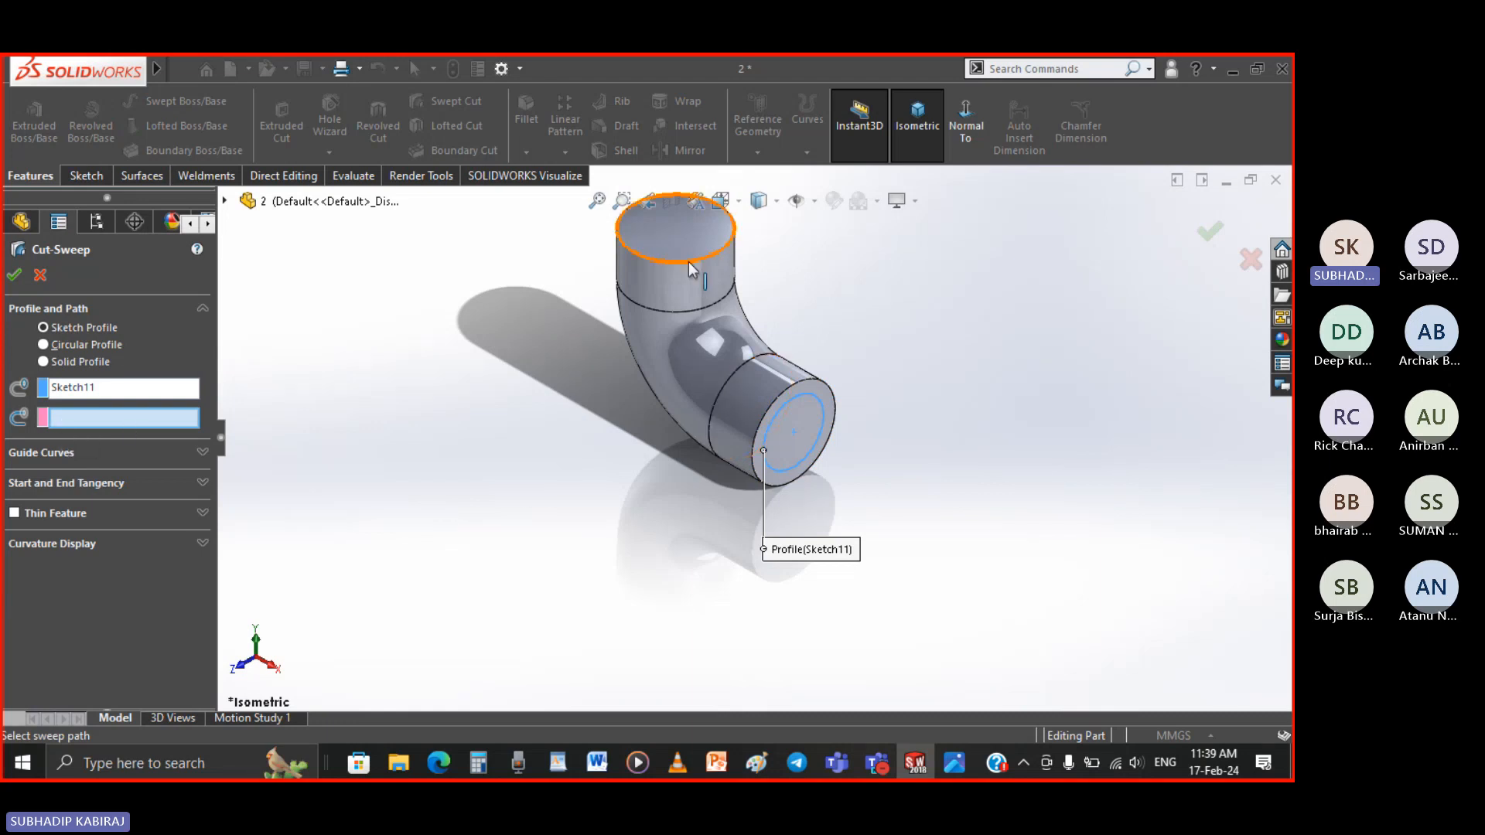
pyautogui.click(225, 201)
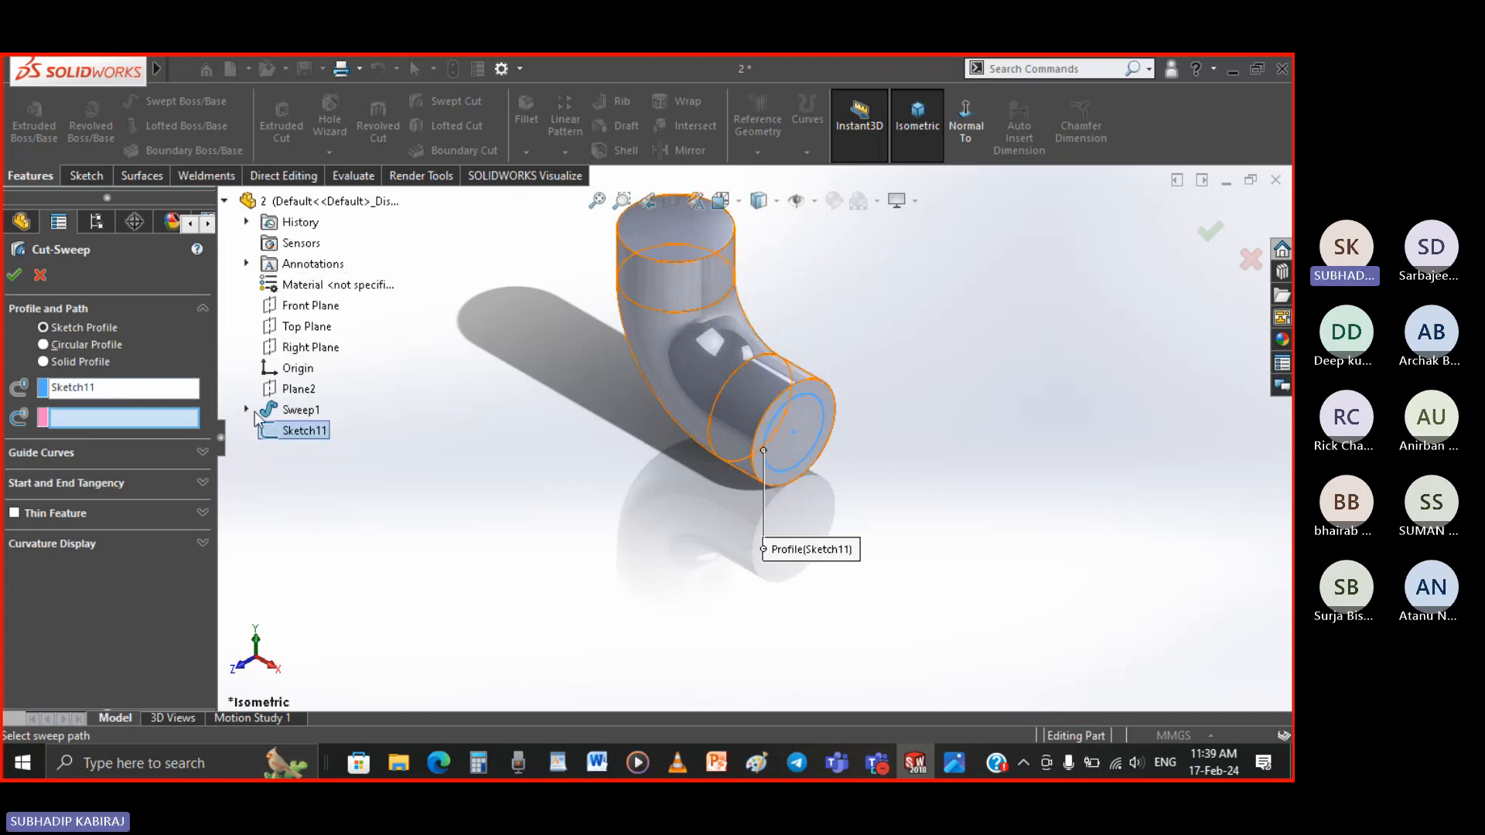
pyautogui.click(247, 410)
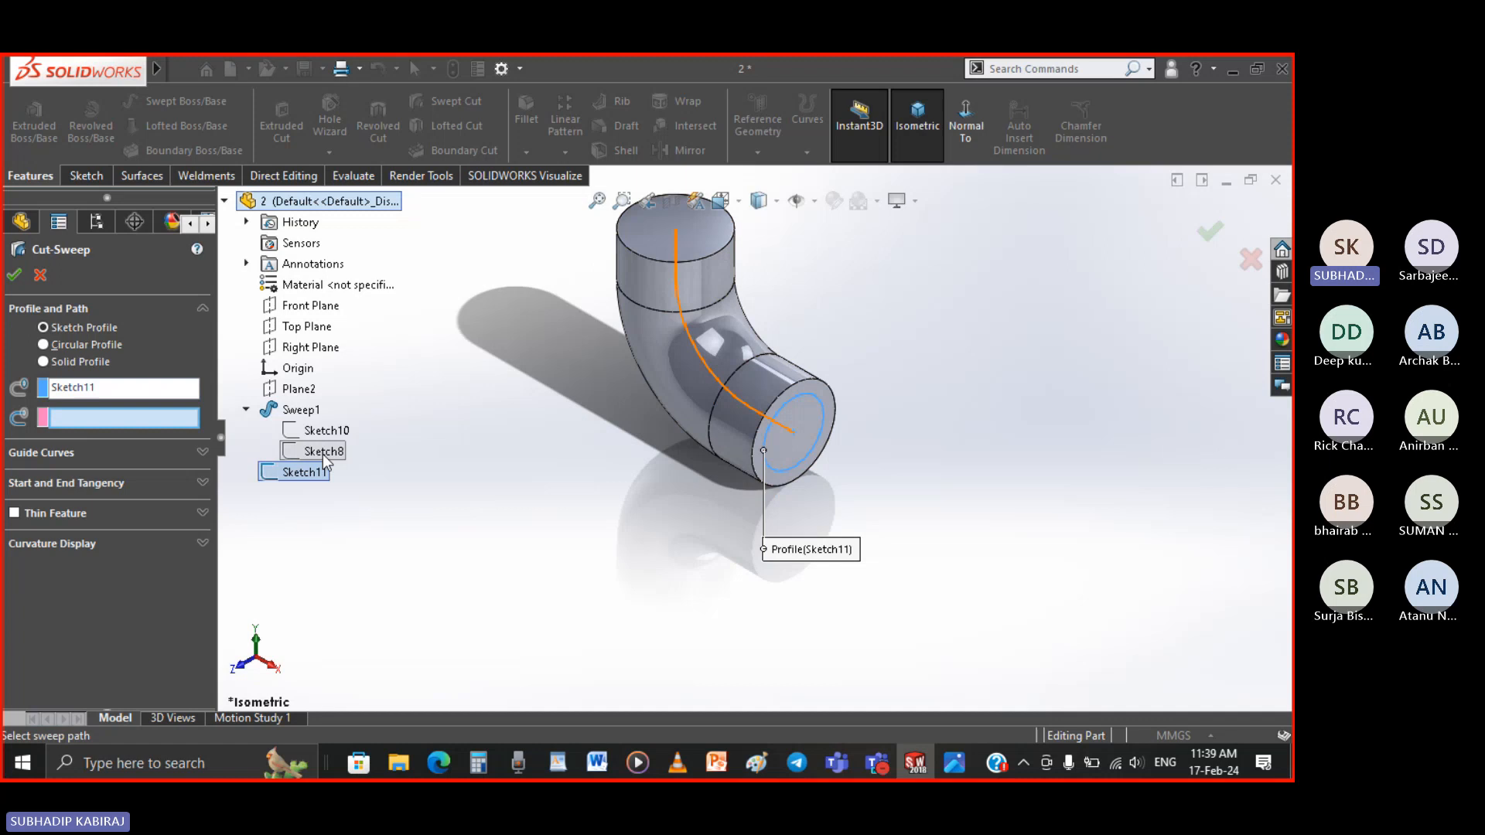
pyautogui.click(322, 453)
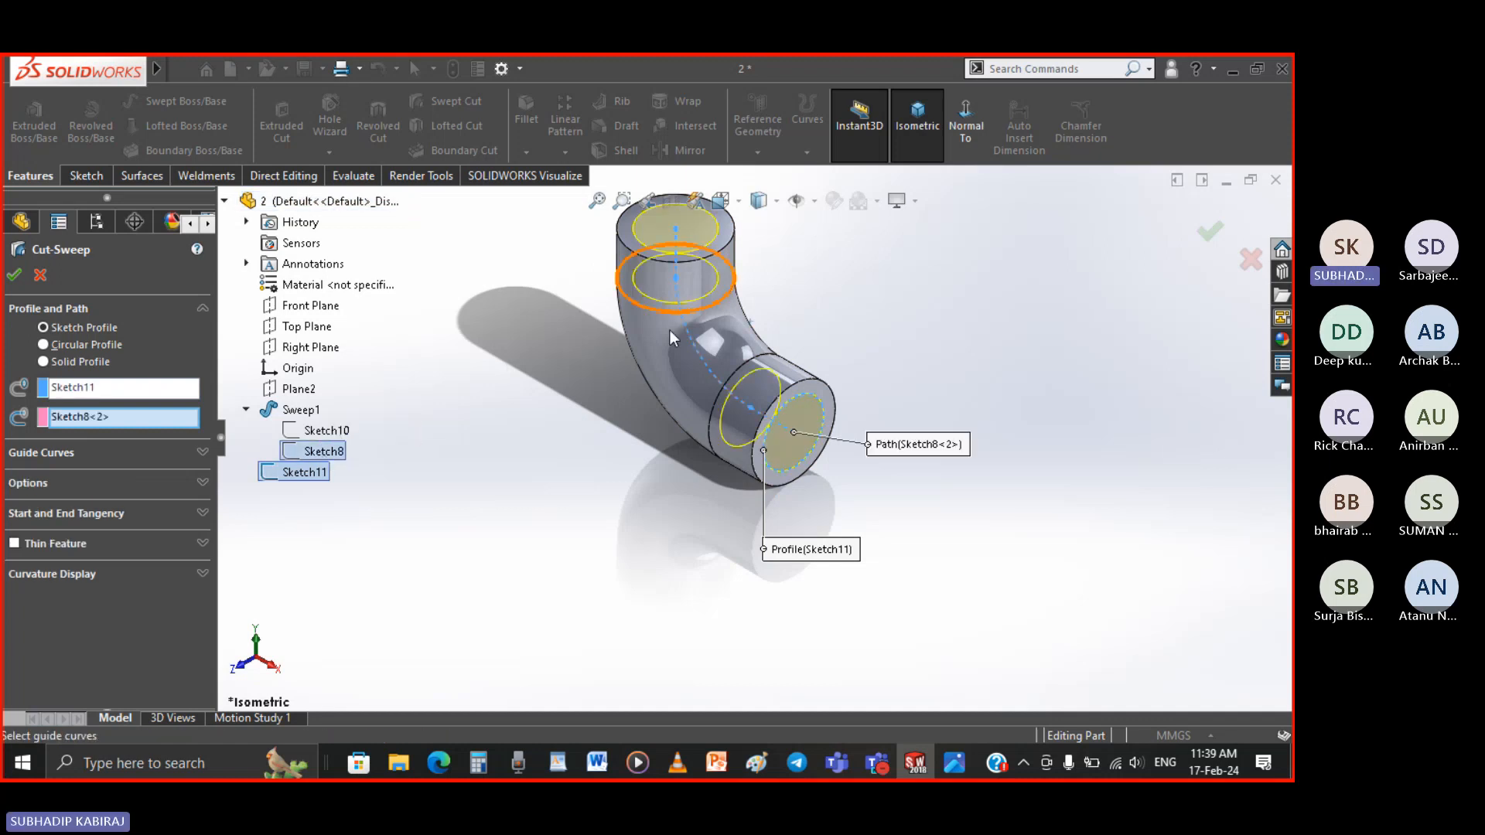
pyautogui.click(13, 274)
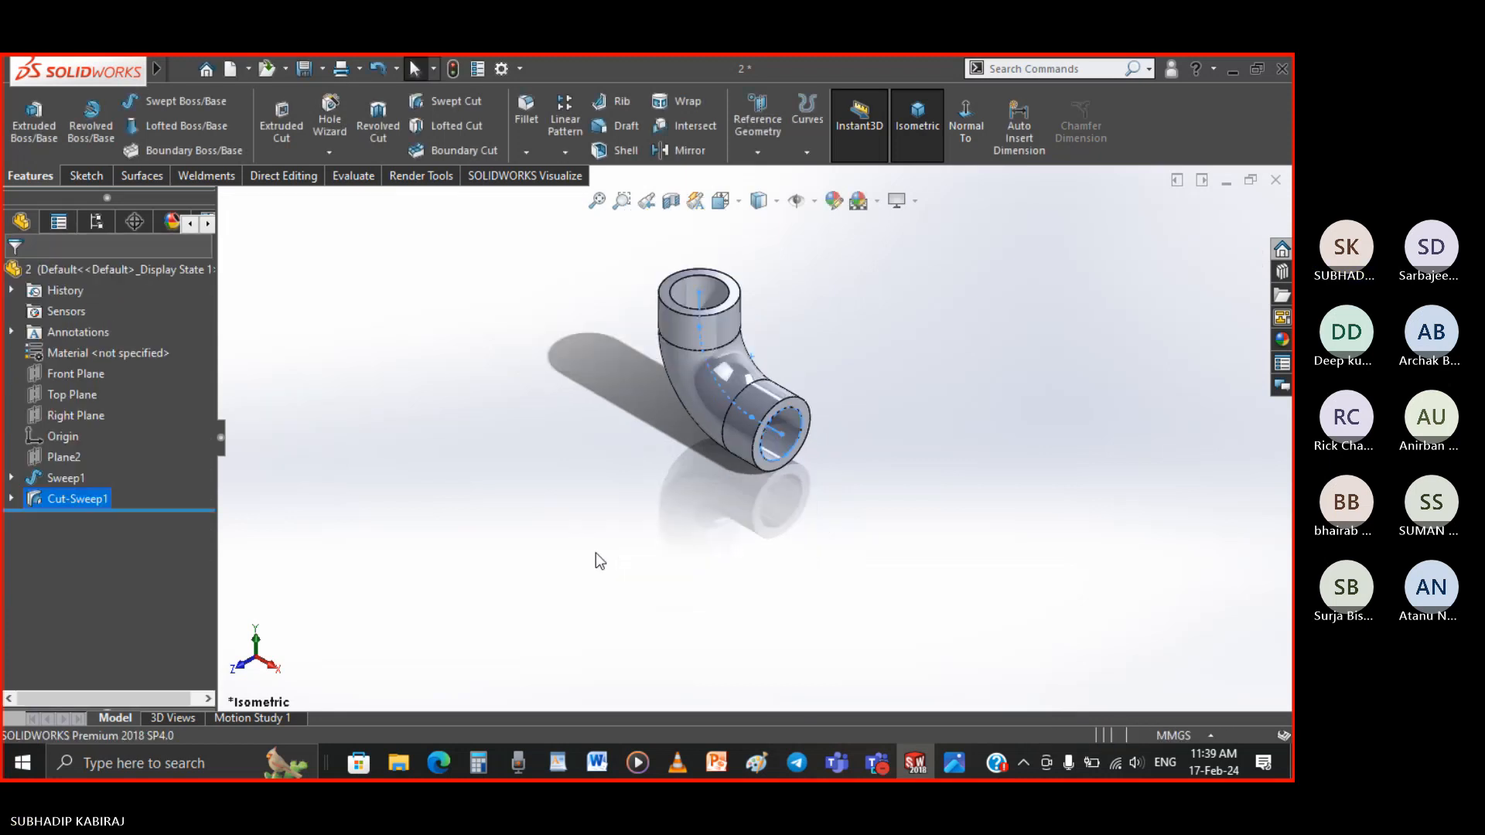
# Check the flange in the reference drawing and start a sketch on the pipe's lower ring-shaped end face, viewed straight on
pyautogui.moveTo(851, 540); pyautogui.dragTo(875, 430, button='middle')
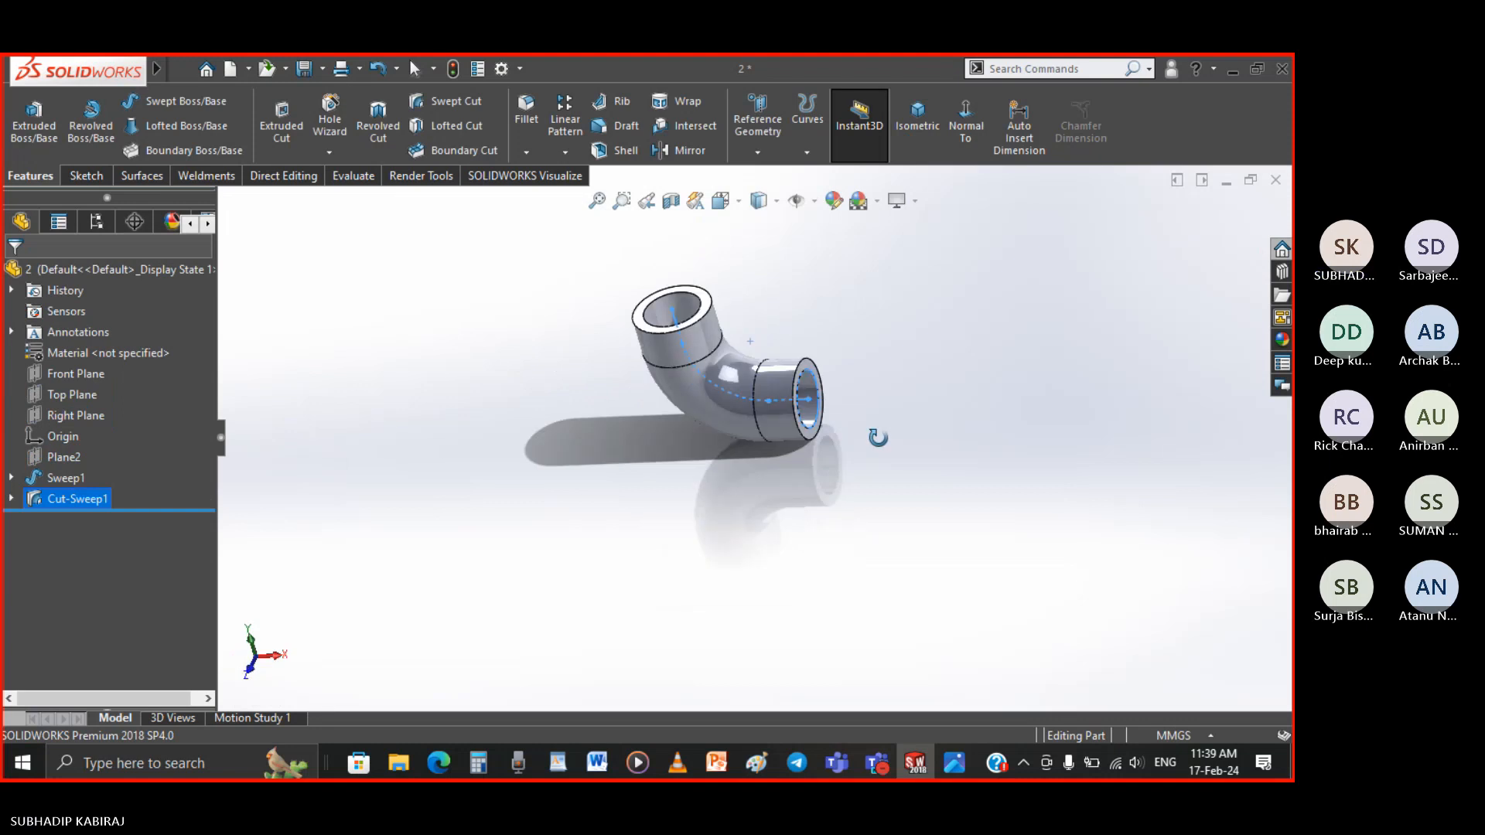
pyautogui.click(916, 147)
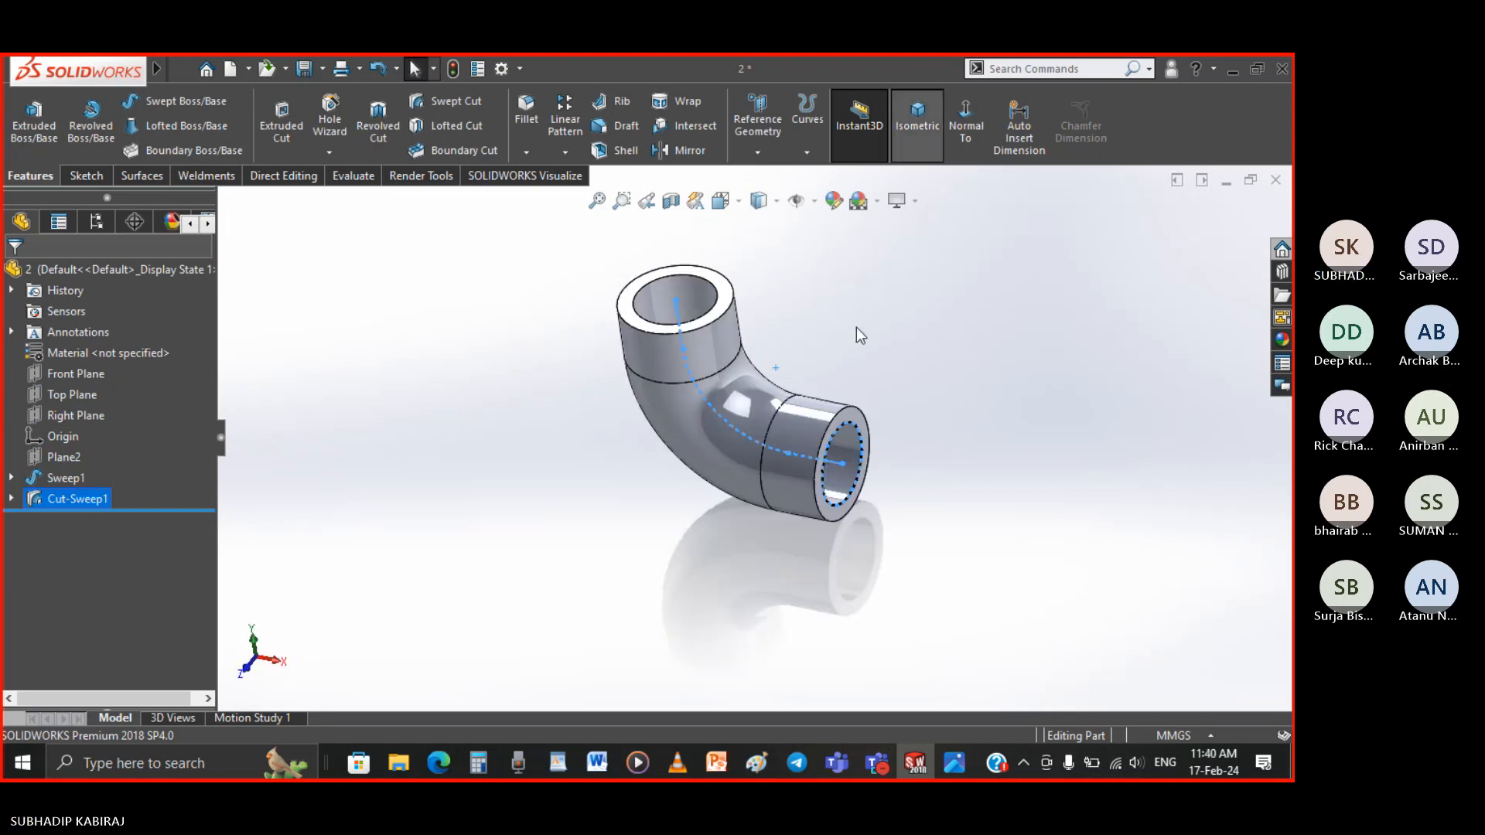
pyautogui.click(961, 424)
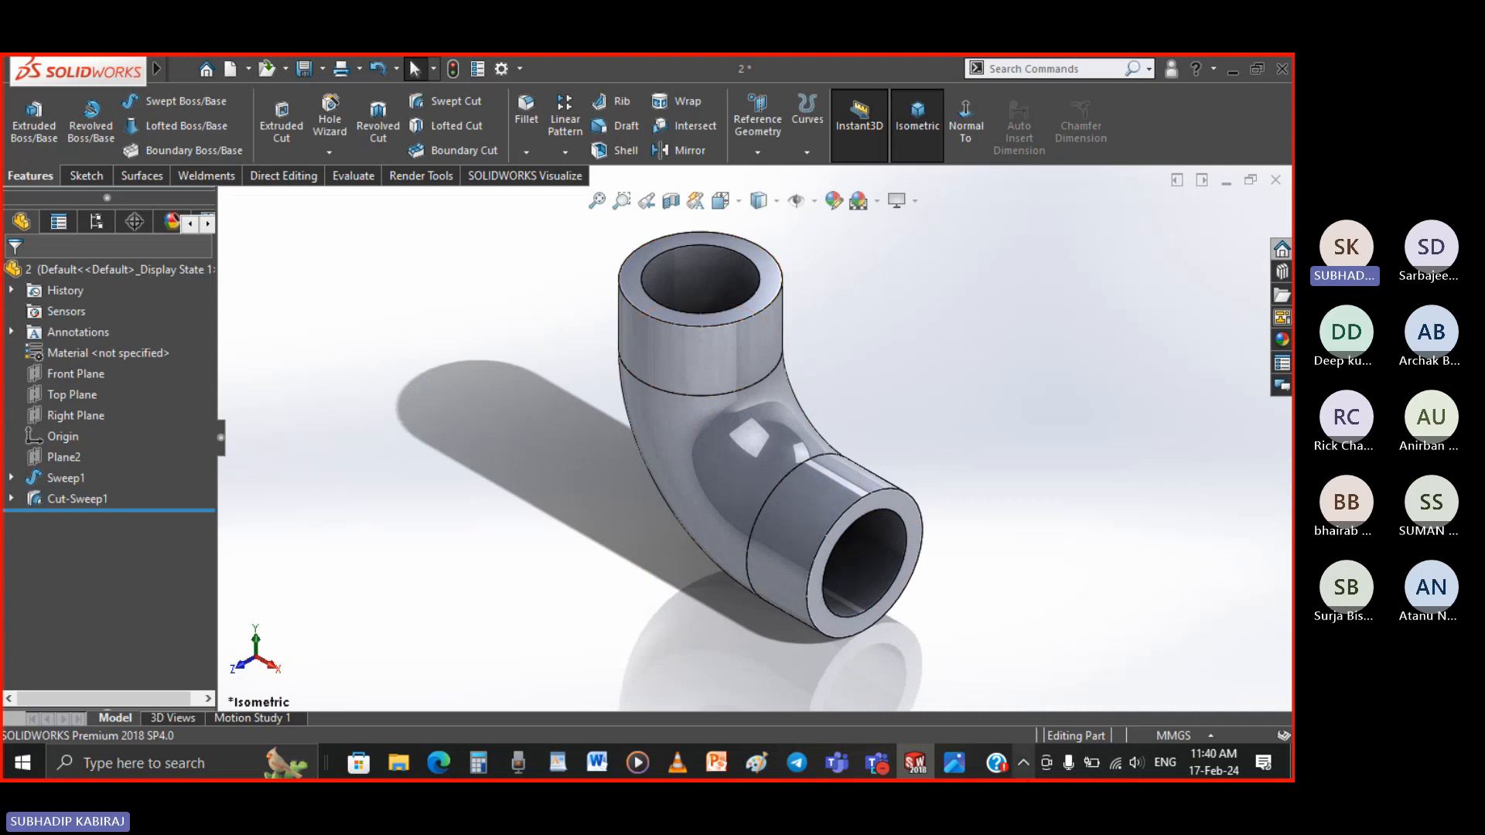
pyautogui.click(951, 763)
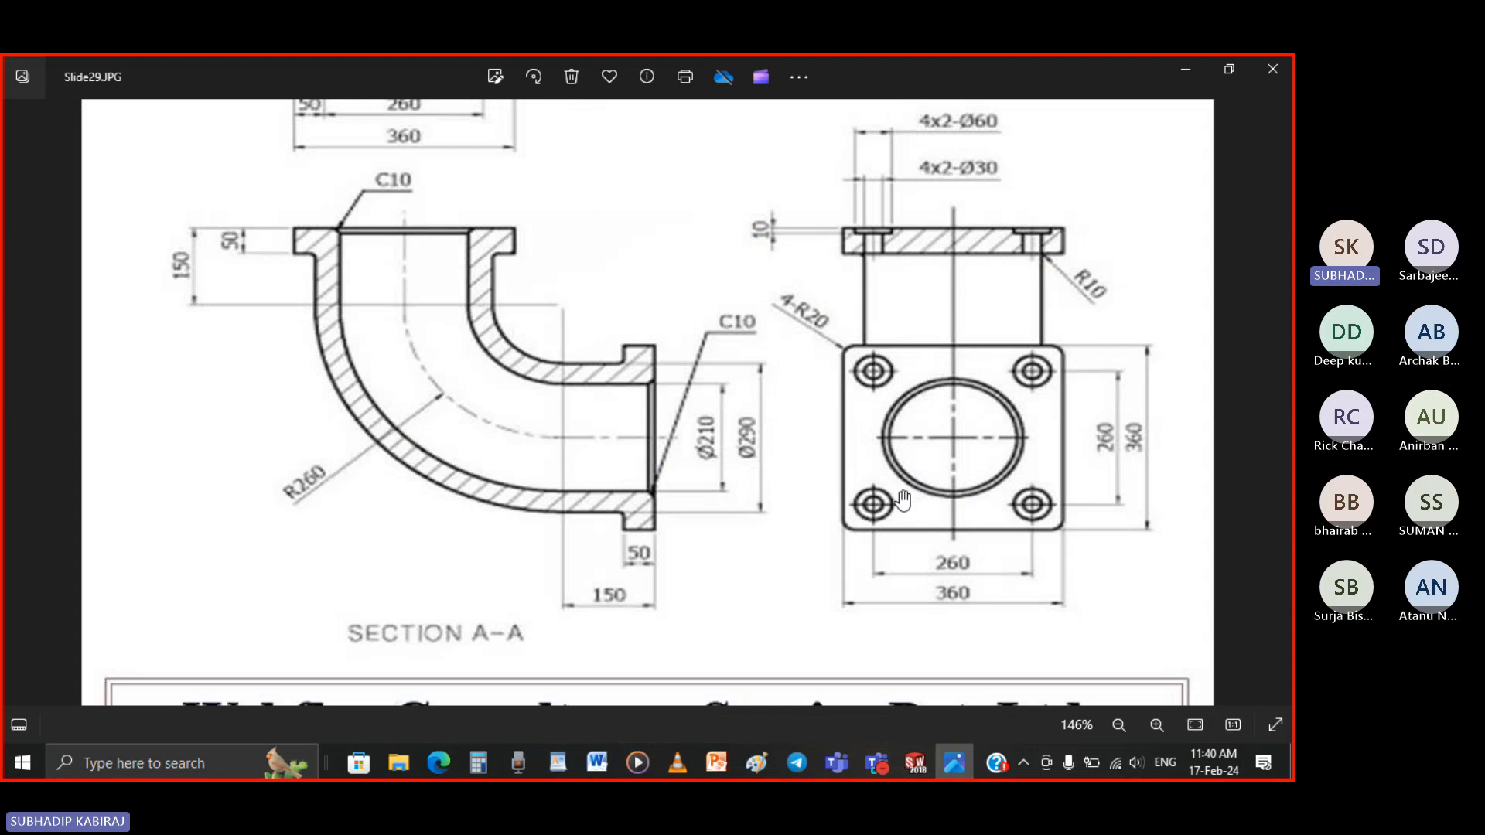
pyautogui.click(907, 763)
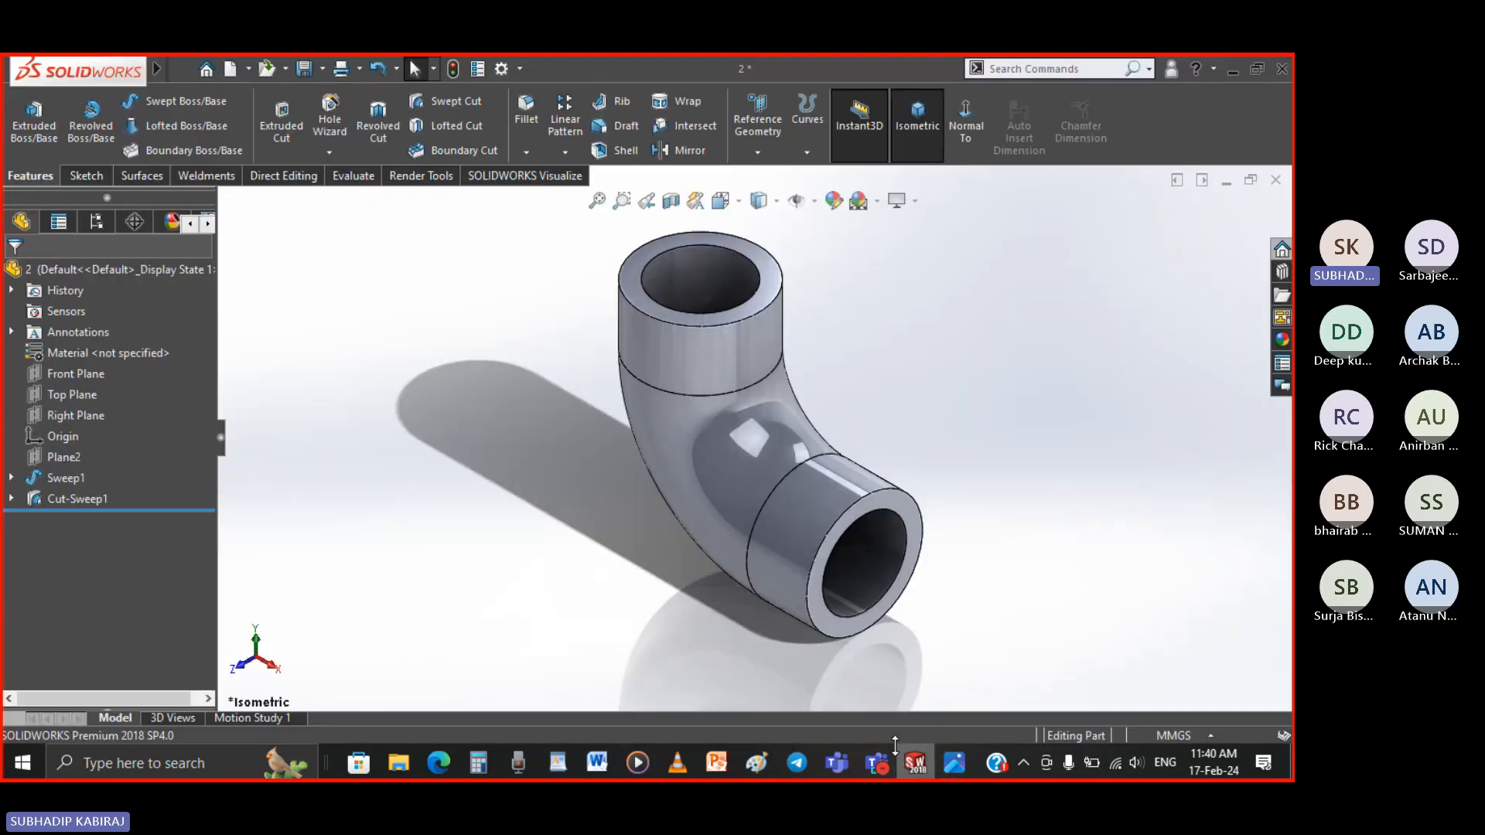
pyautogui.click(841, 625)
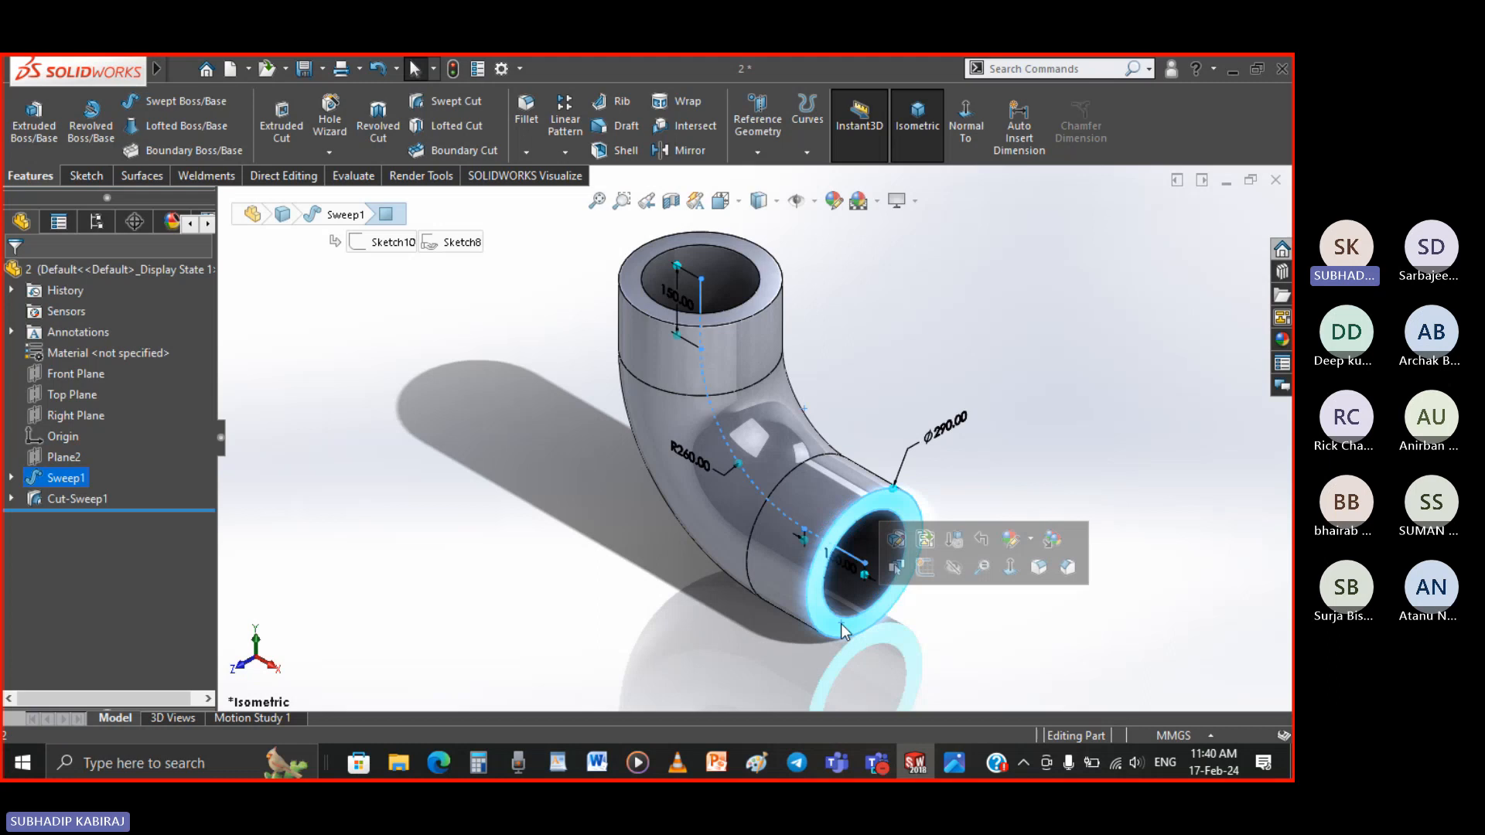
pyautogui.click(925, 567)
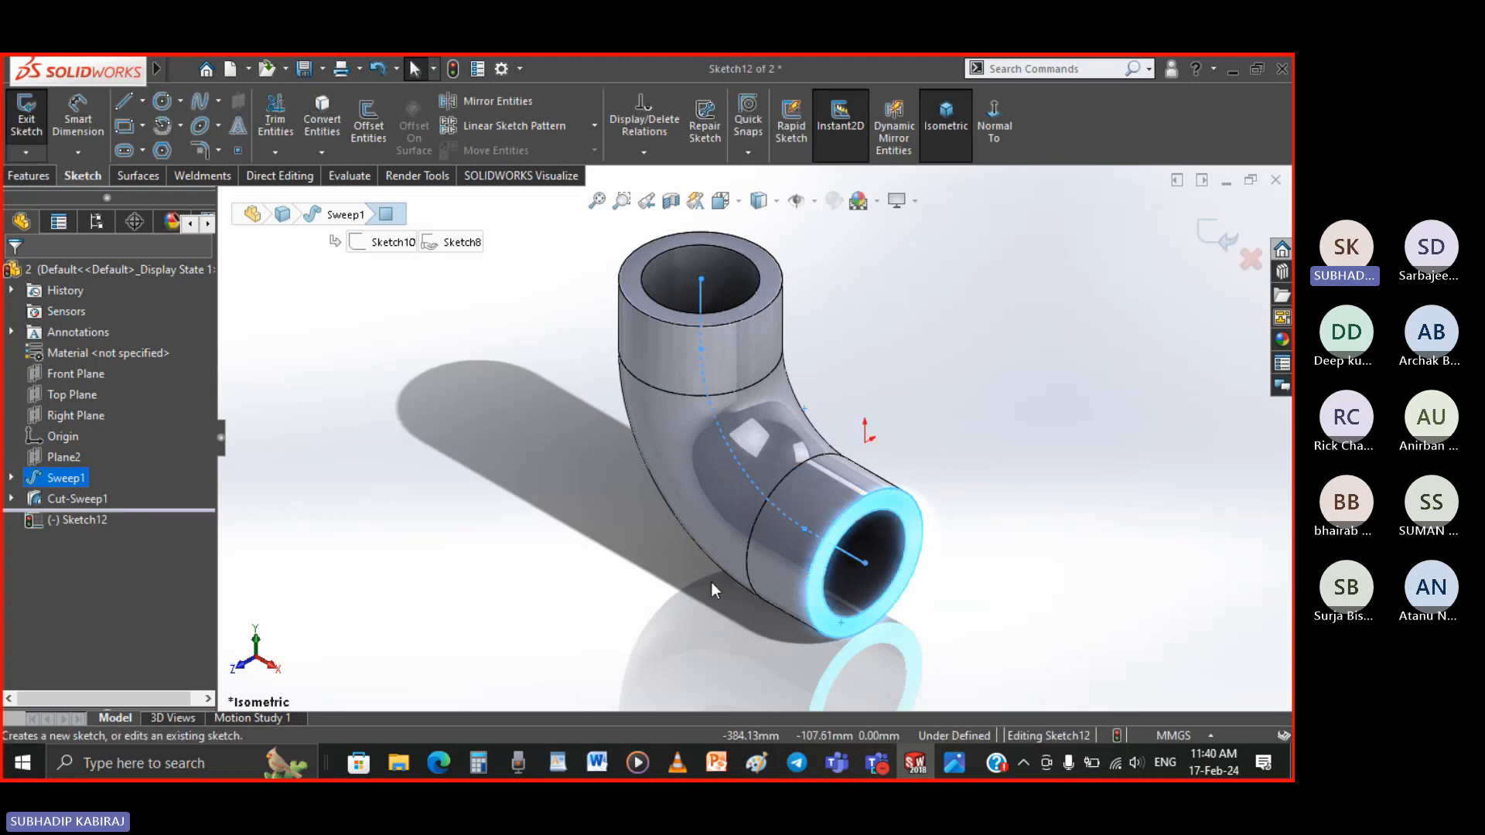
pyautogui.click(982, 123)
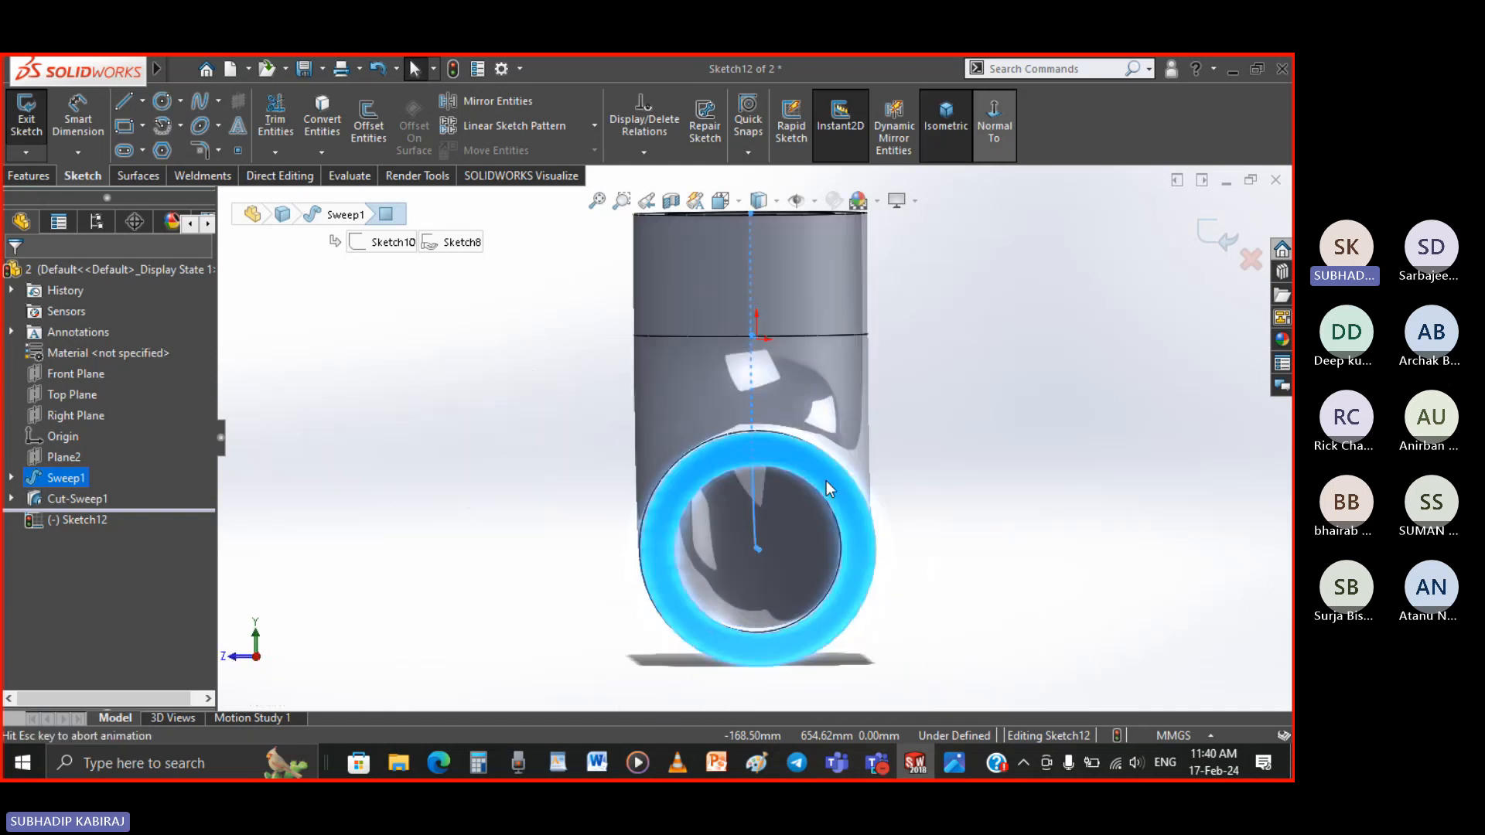
# Examine the square flange's dimensions in the reference drawing and draw a centre rectangle about 564 by 390 mm around the bore's centre
pyautogui.click(956, 766)
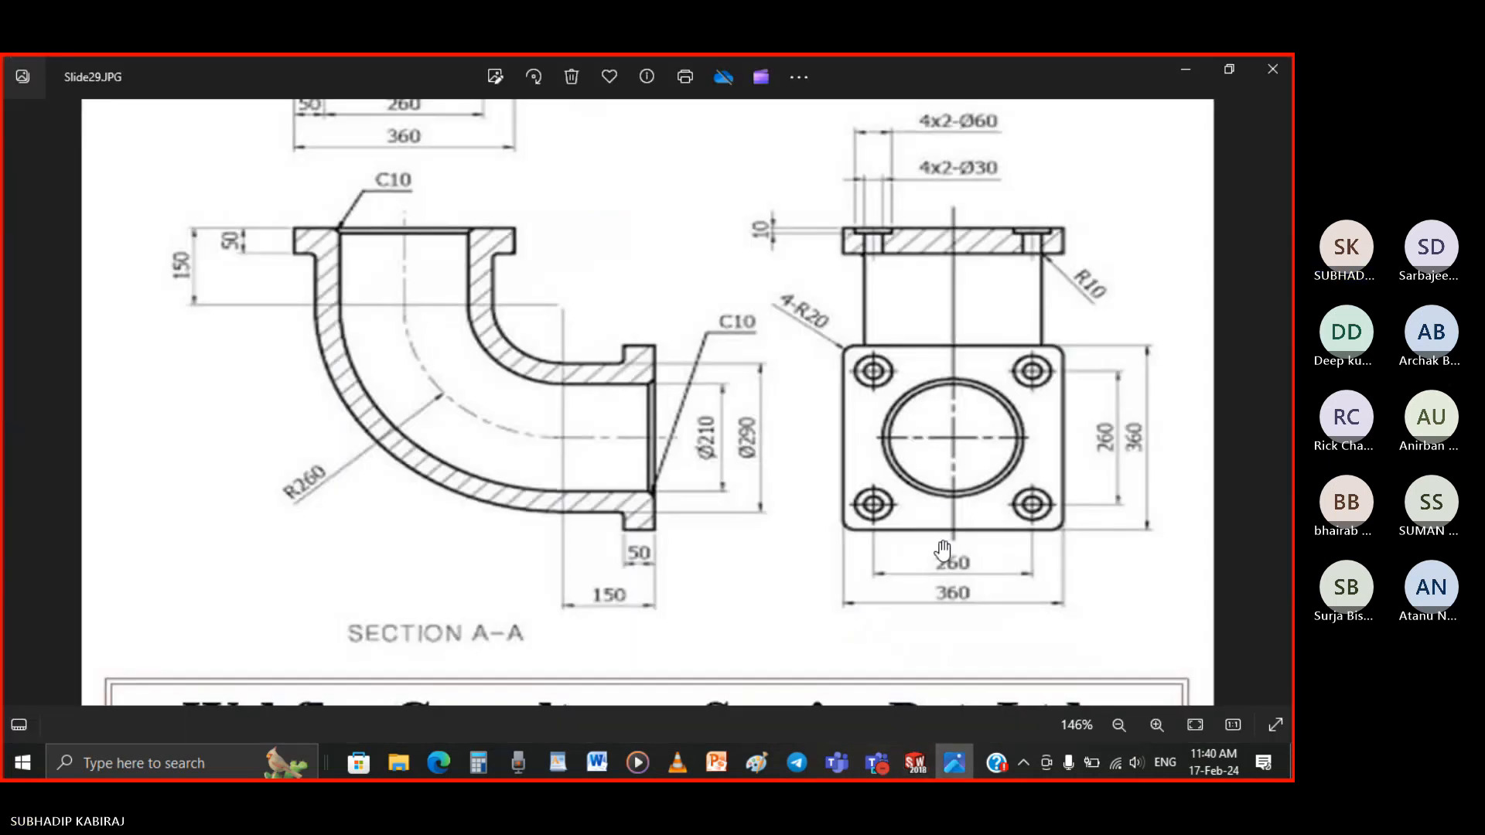
pyautogui.keyDown('ctrl'); pyautogui.scroll(3, 943, 564); pyautogui.keyUp('ctrl')
pyautogui.keyDown('ctrl'); pyautogui.scroll(-3, 944, 565); pyautogui.keyUp('ctrl')
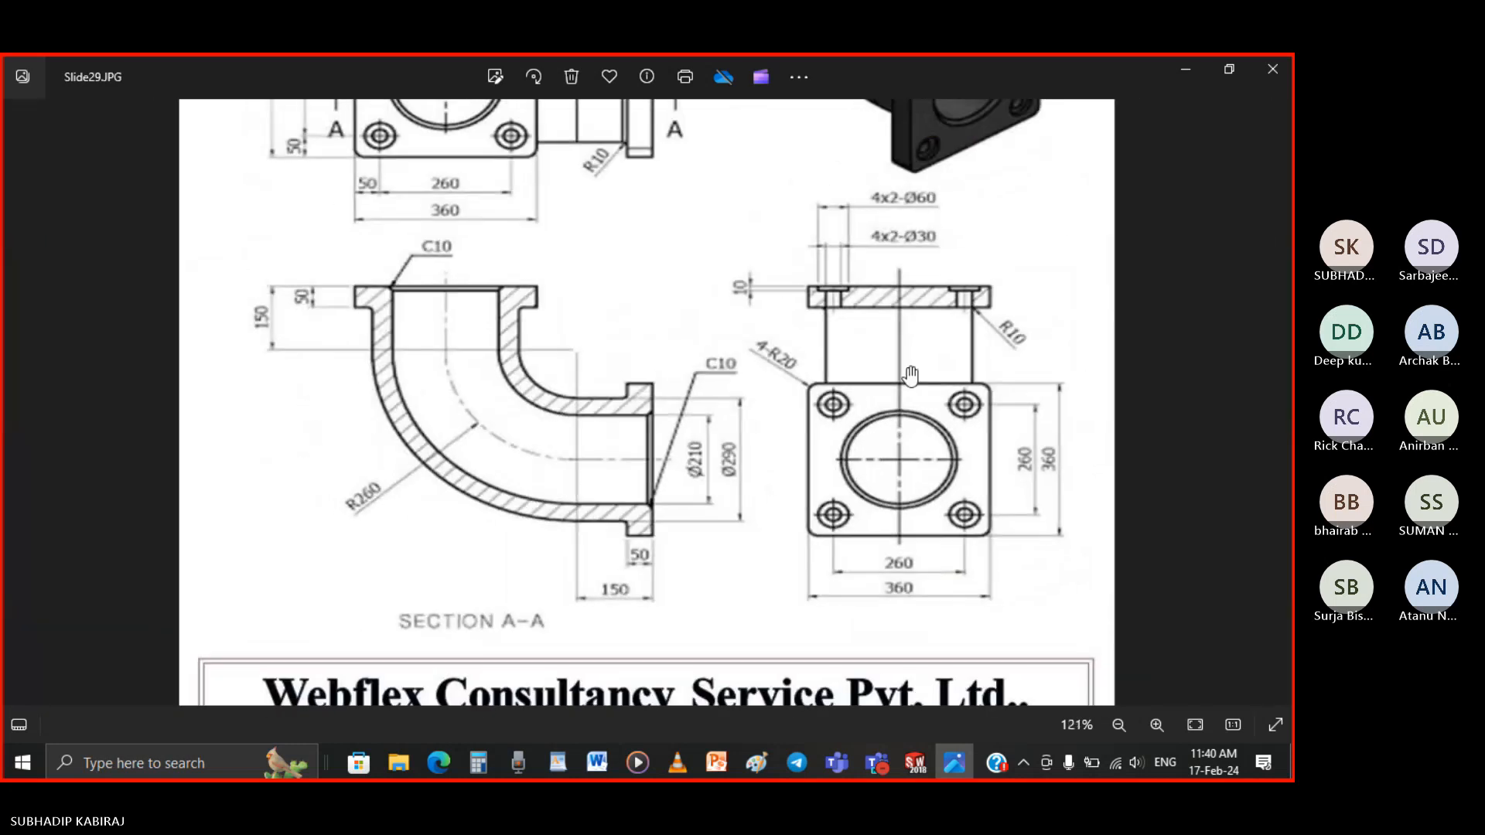
pyautogui.keyDown('ctrl'); pyautogui.scroll(2, 911, 376); pyautogui.keyUp('ctrl')
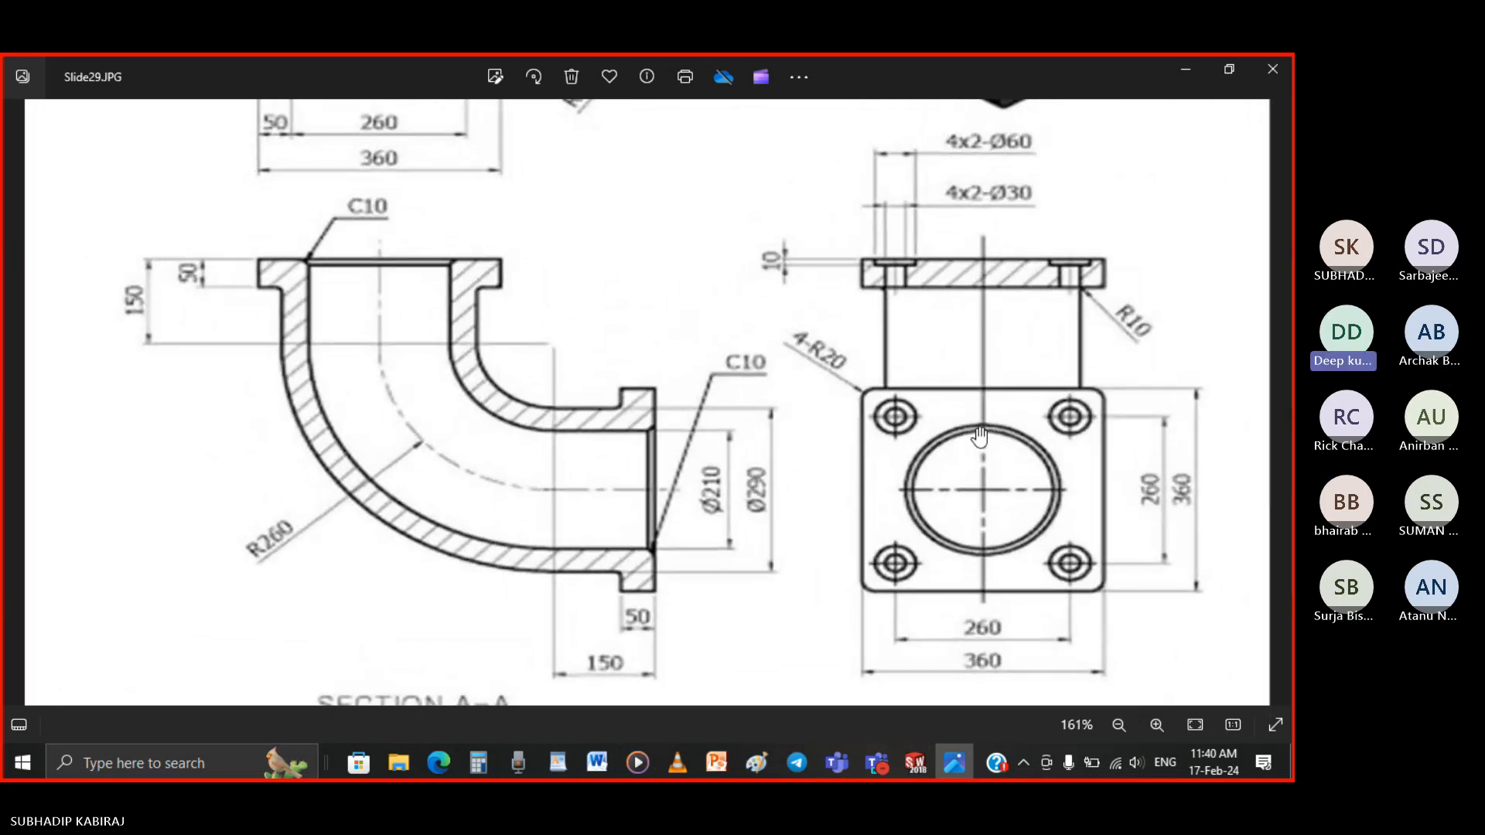
pyautogui.click(914, 763)
pyautogui.click(157, 151)
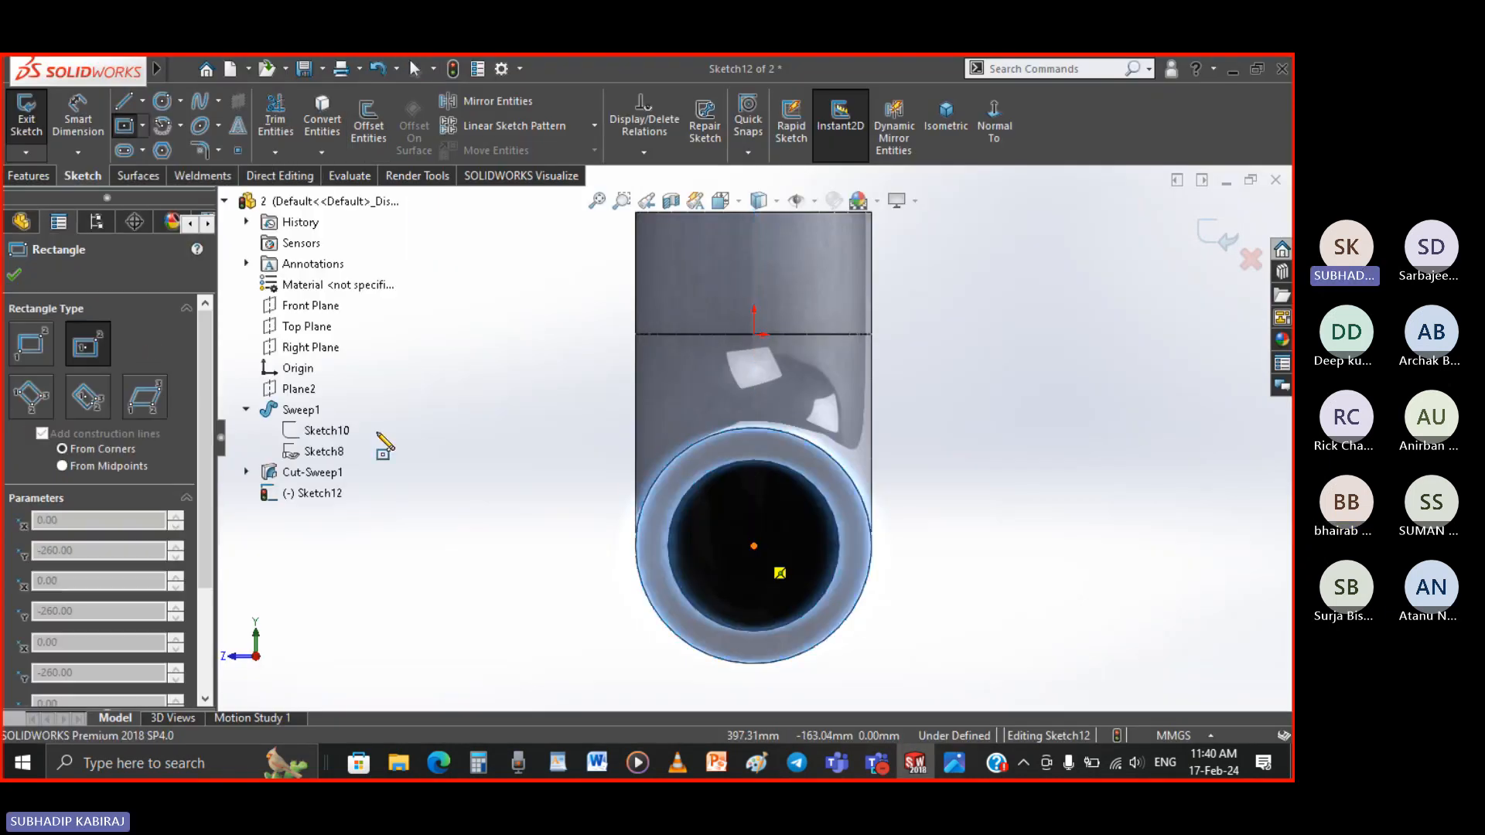
pyautogui.click(754, 545)
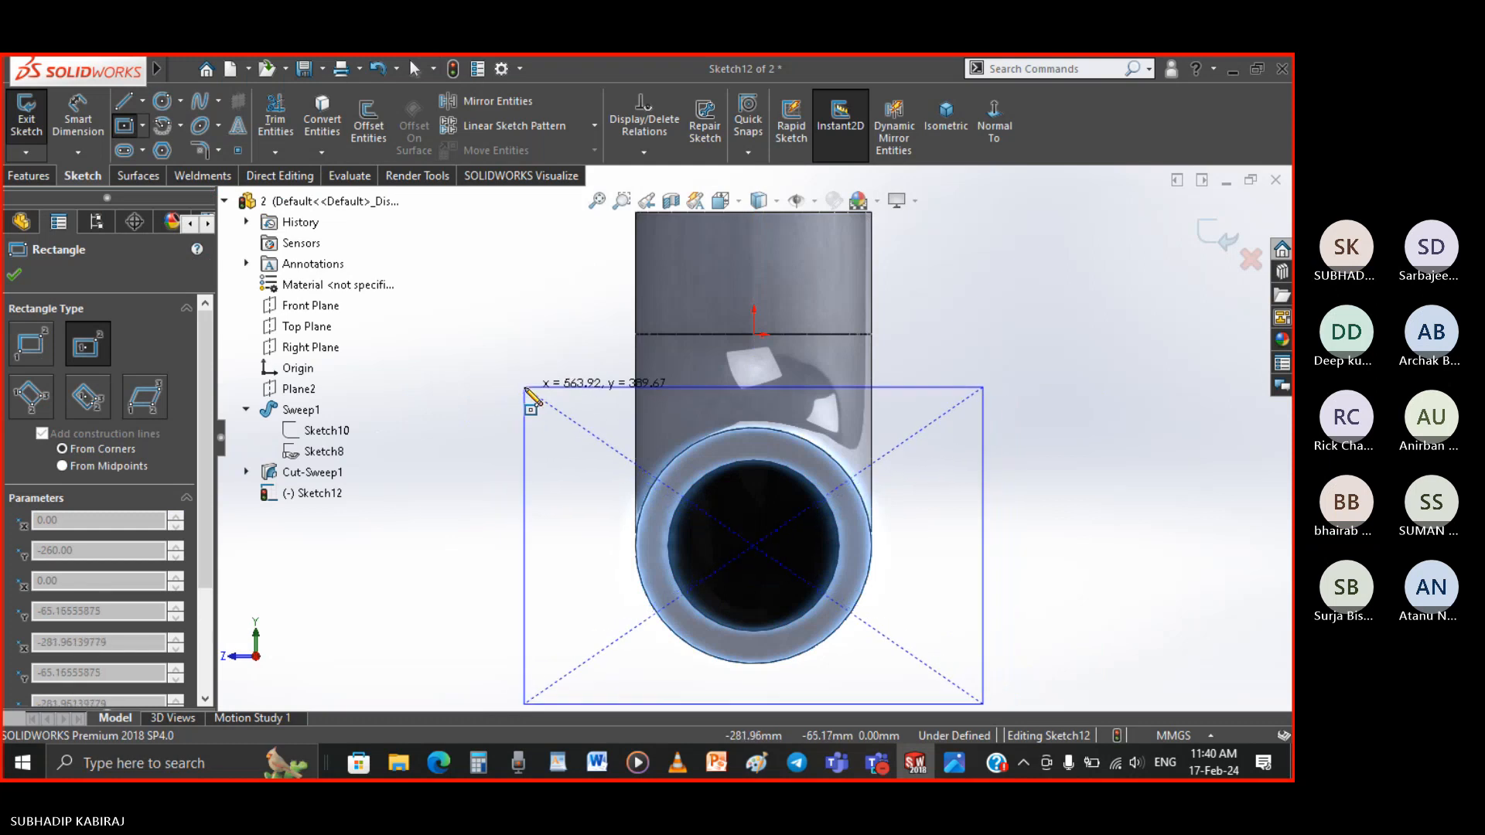
pyautogui.click(525, 387)
# Recheck the flange drawing and draw a second, smaller centre rectangle about 381 mm wide from the same centre point
pyautogui.click(952, 771)
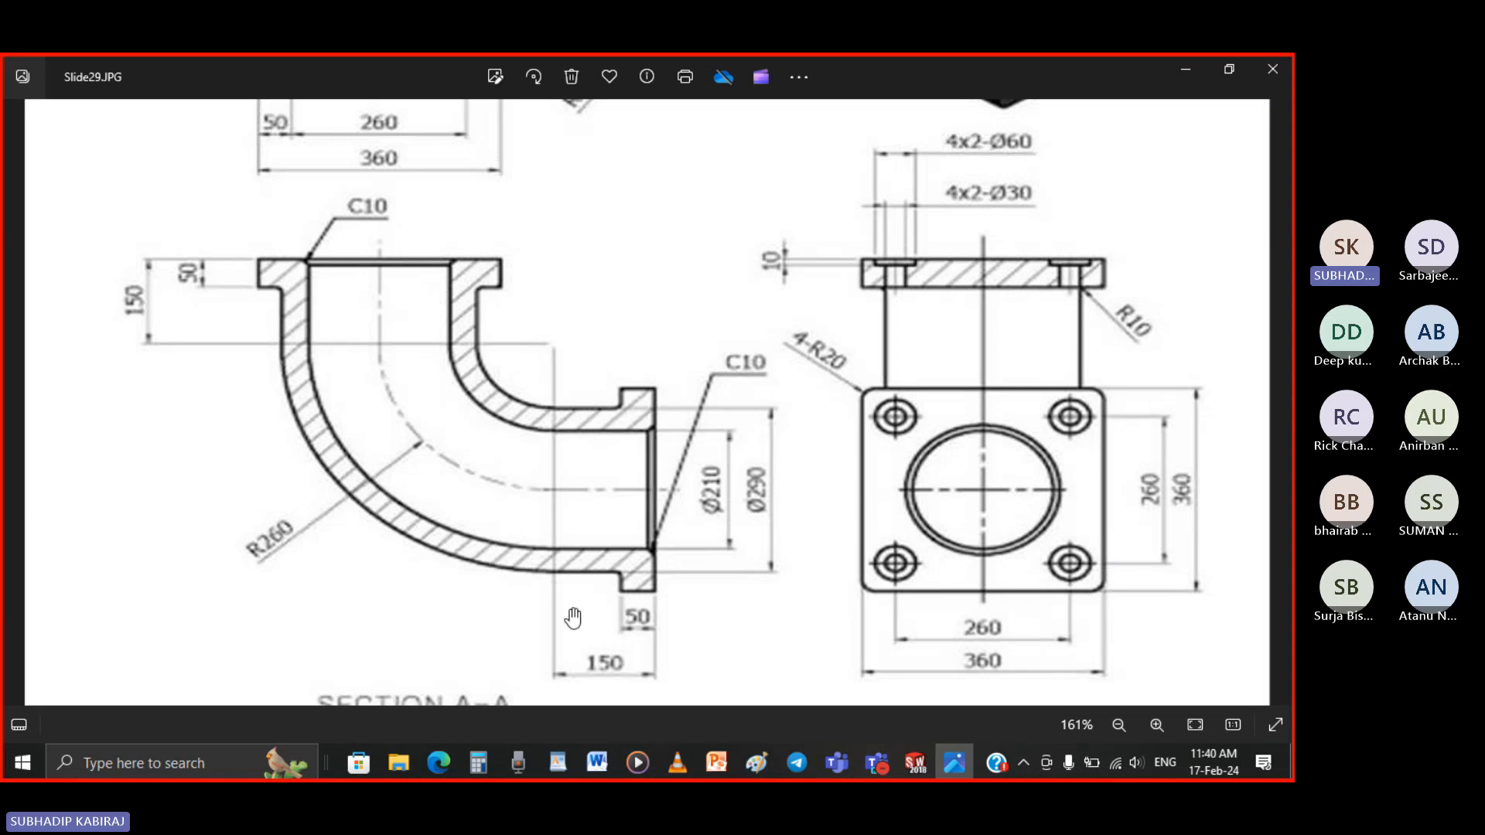
pyautogui.click(925, 766)
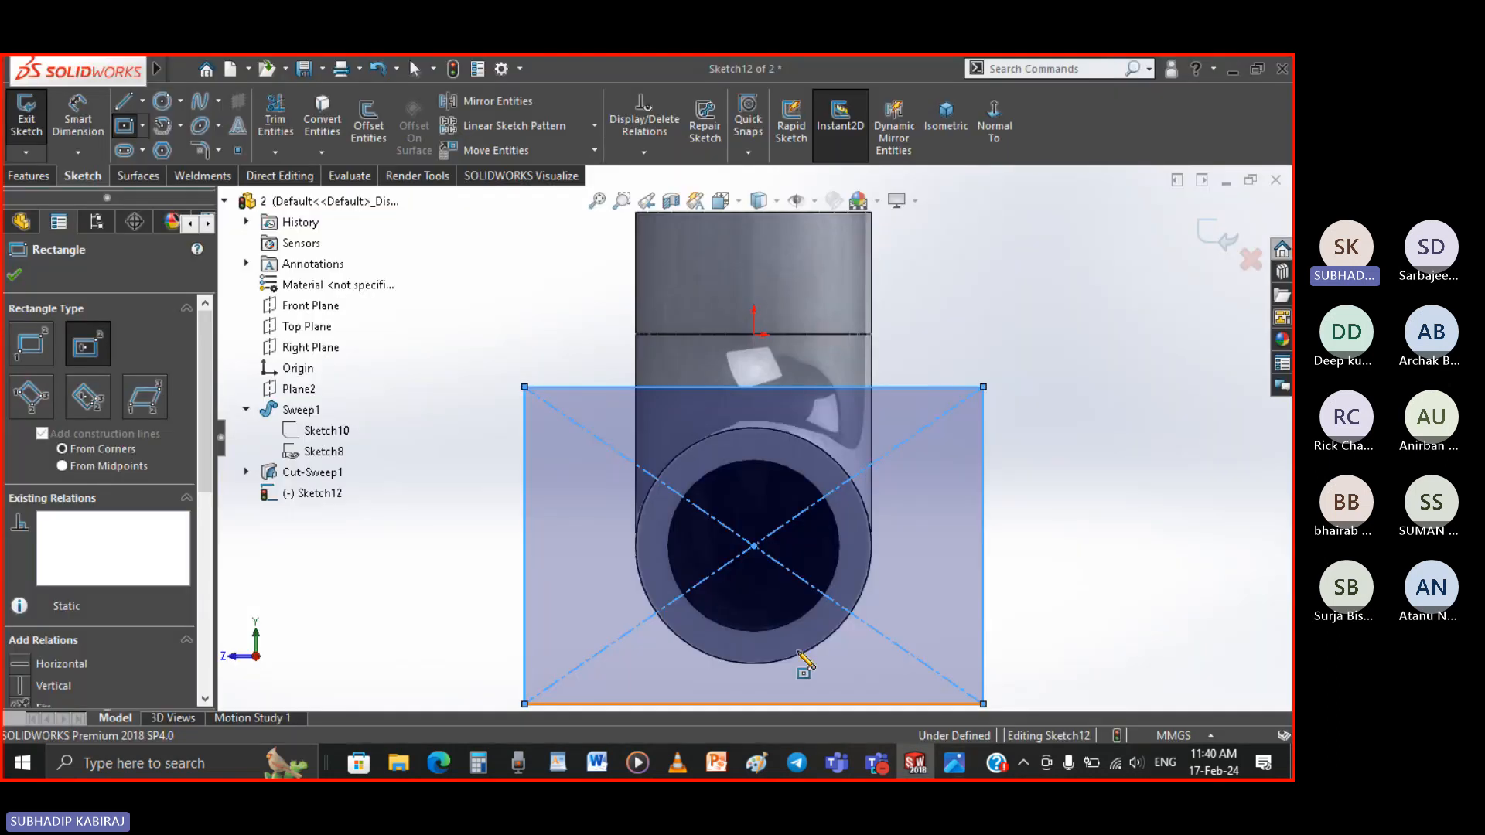
pyautogui.click(754, 546)
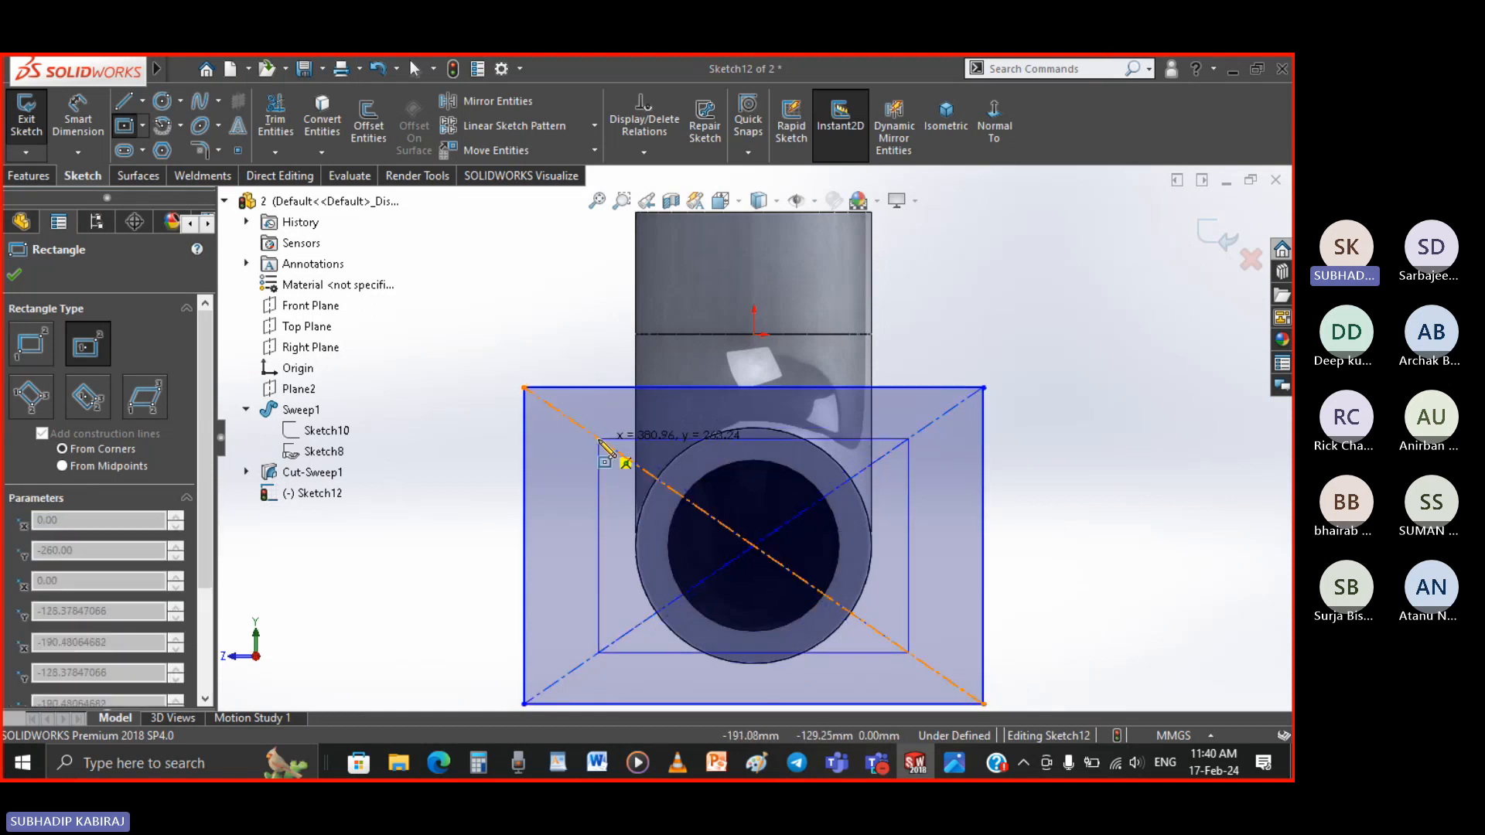
pyautogui.click(598, 417)
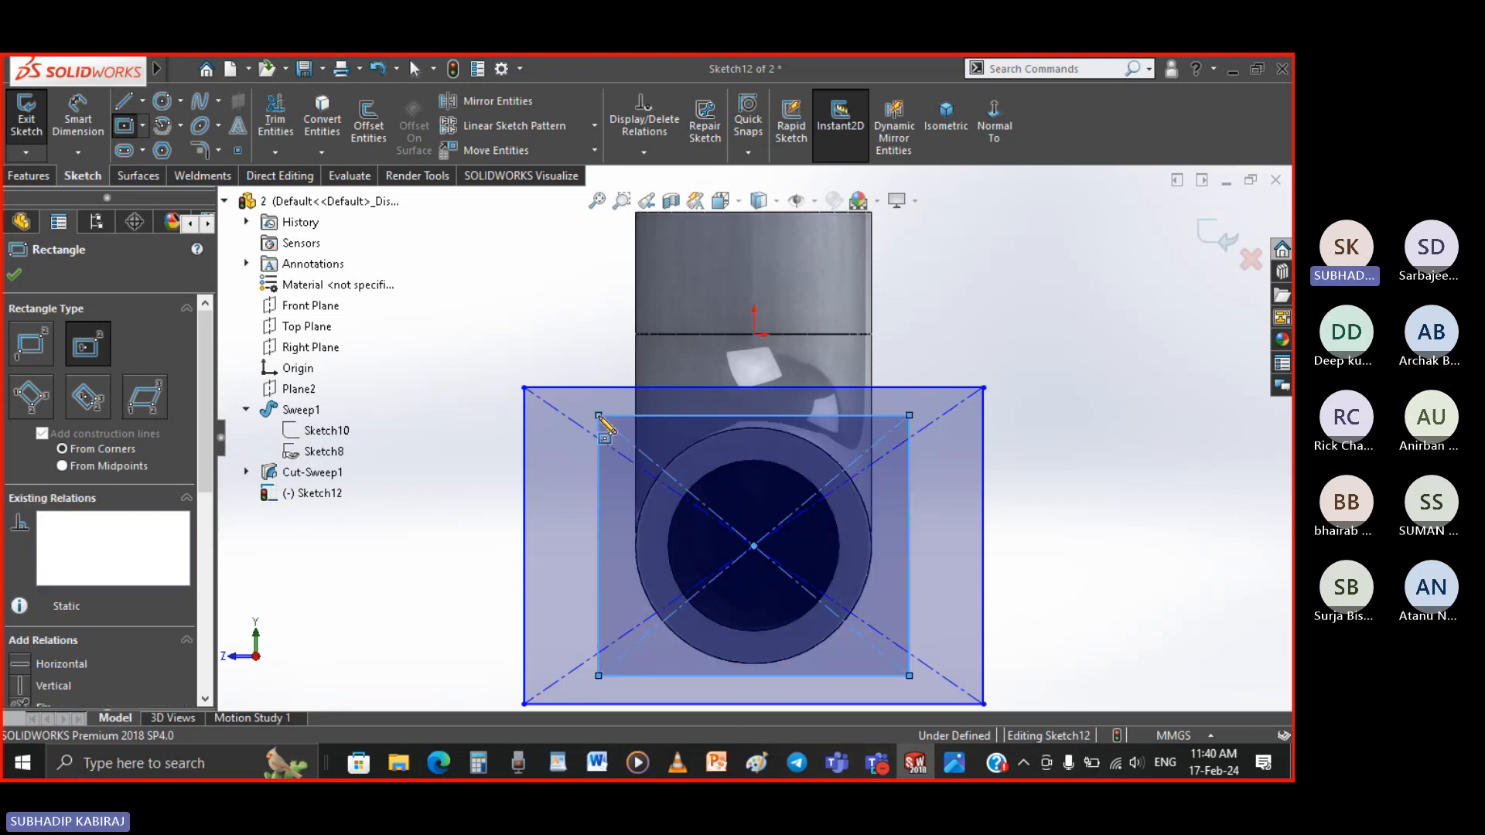
# Dimension the larger rectangle to 360 mm high and 360 mm wide
pyautogui.press('Escape')
pyautogui.press('f')
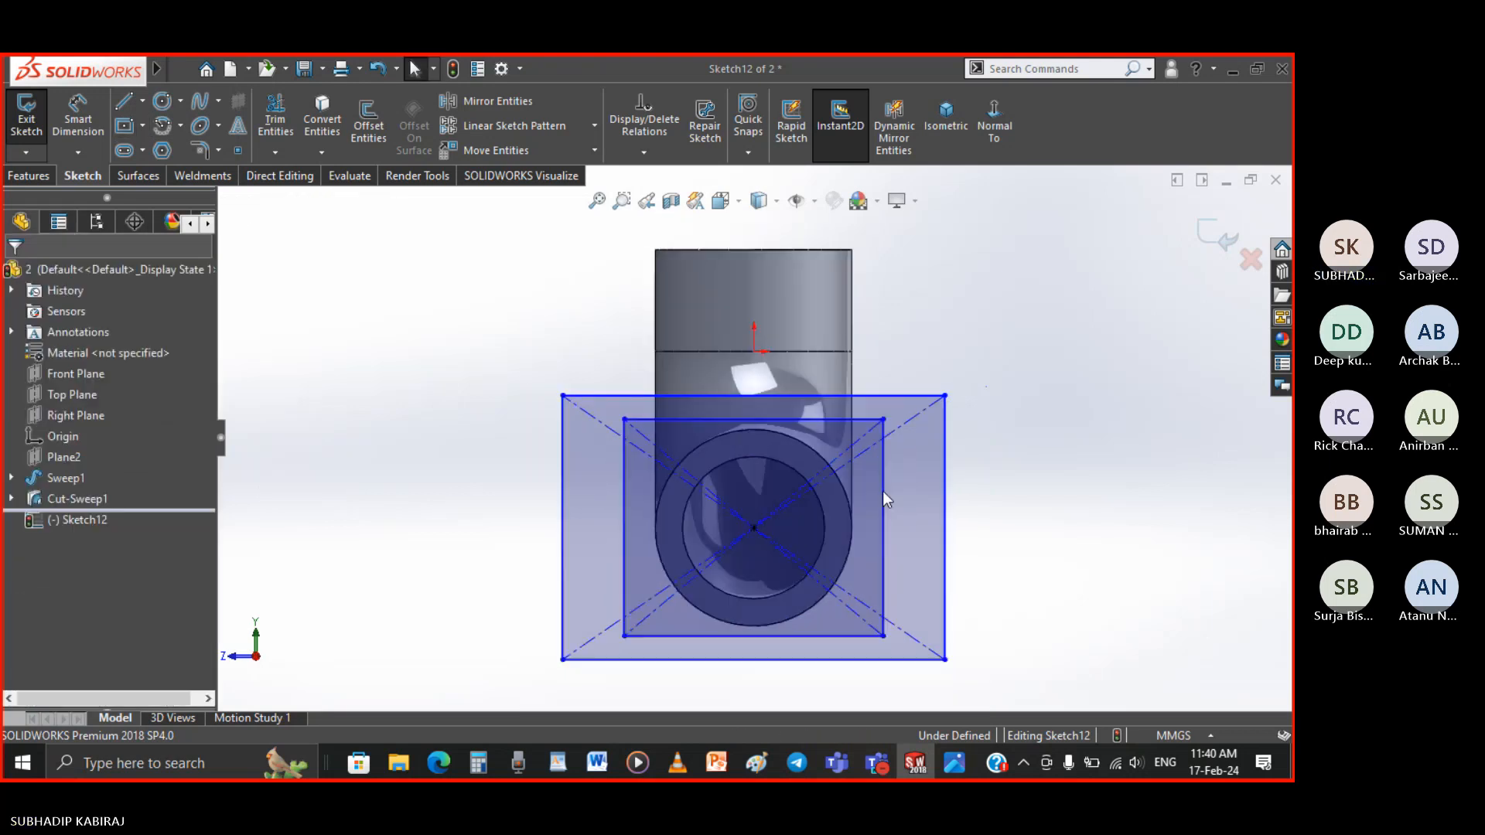
pyautogui.click(78, 120)
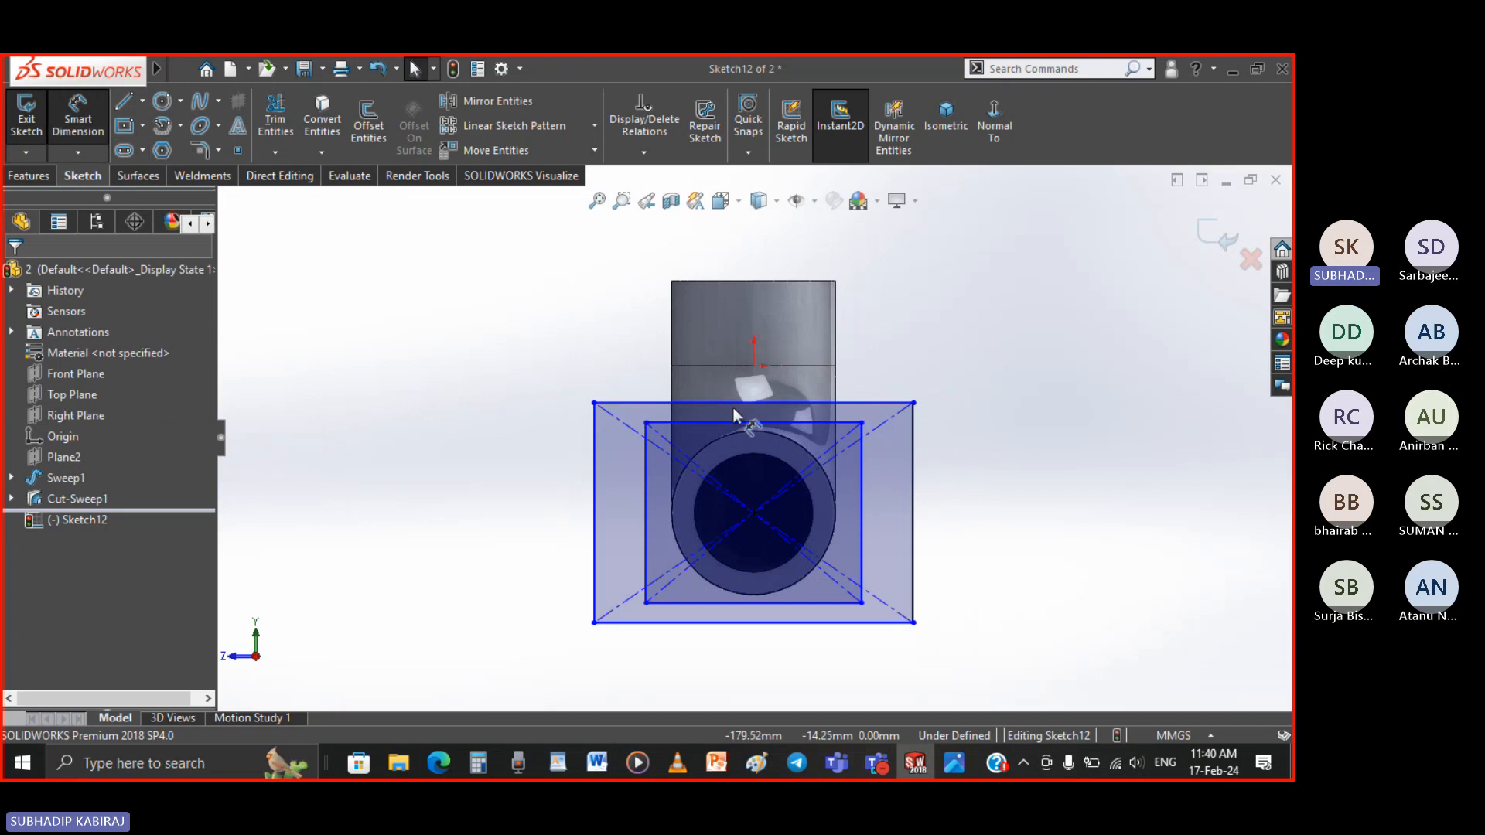
pyautogui.click(914, 515)
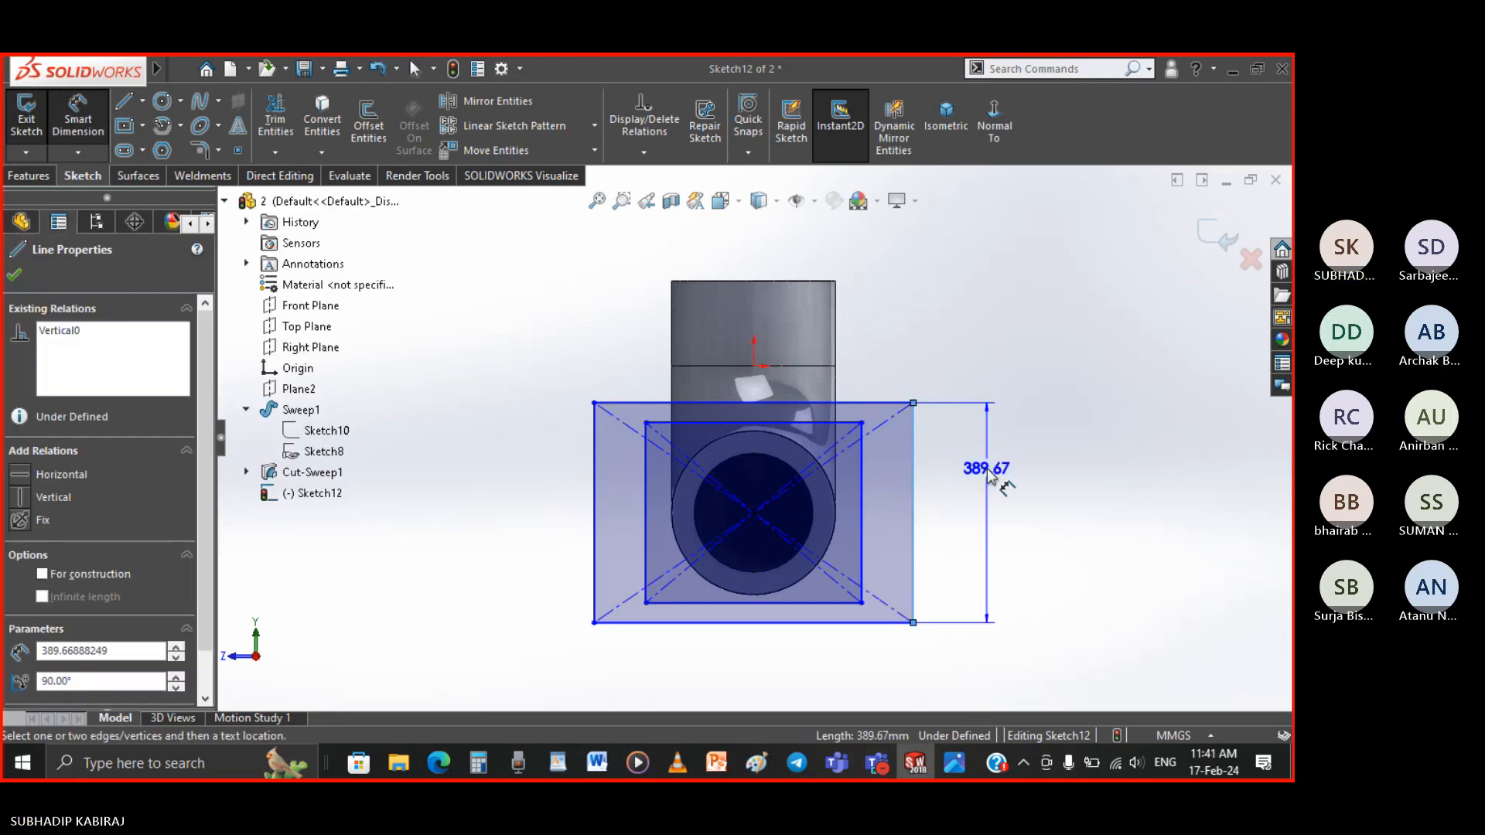
pyautogui.click(988, 476)
pyautogui.write('360')
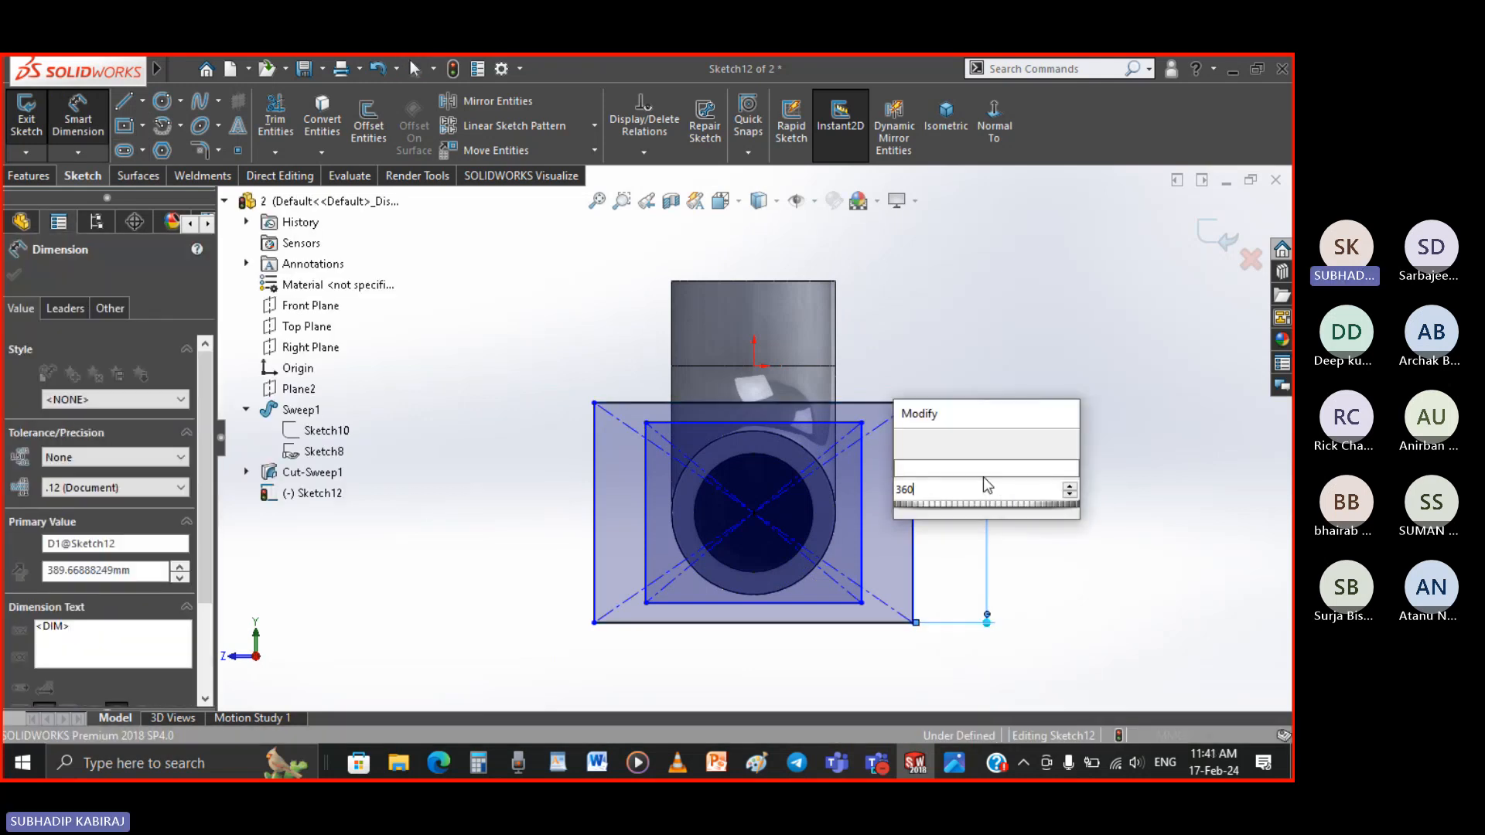
pyautogui.press('Return')
pyautogui.click(878, 616)
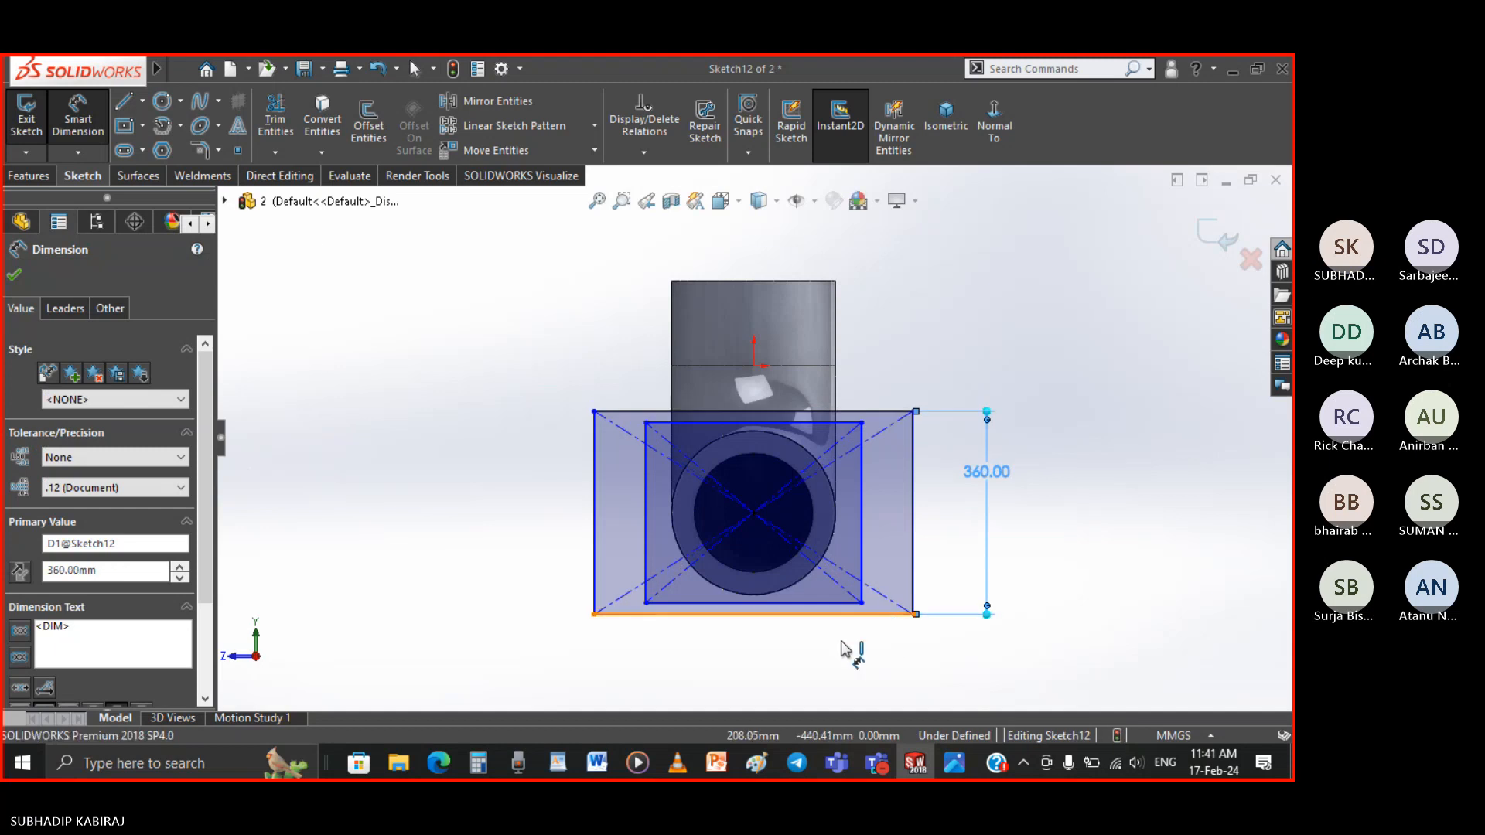
pyautogui.click(849, 649)
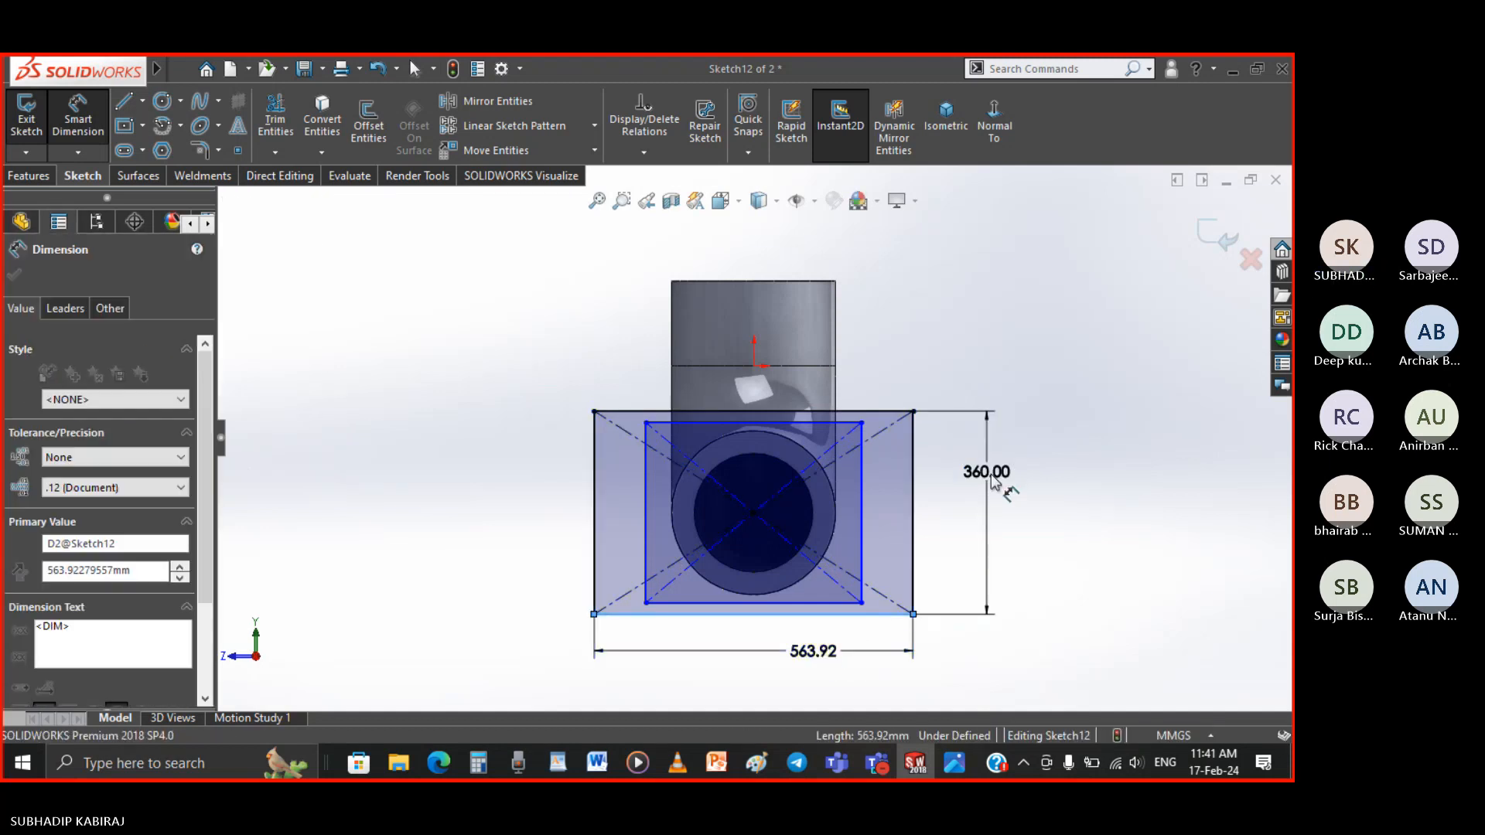
pyautogui.write('360')
pyautogui.press('Return')
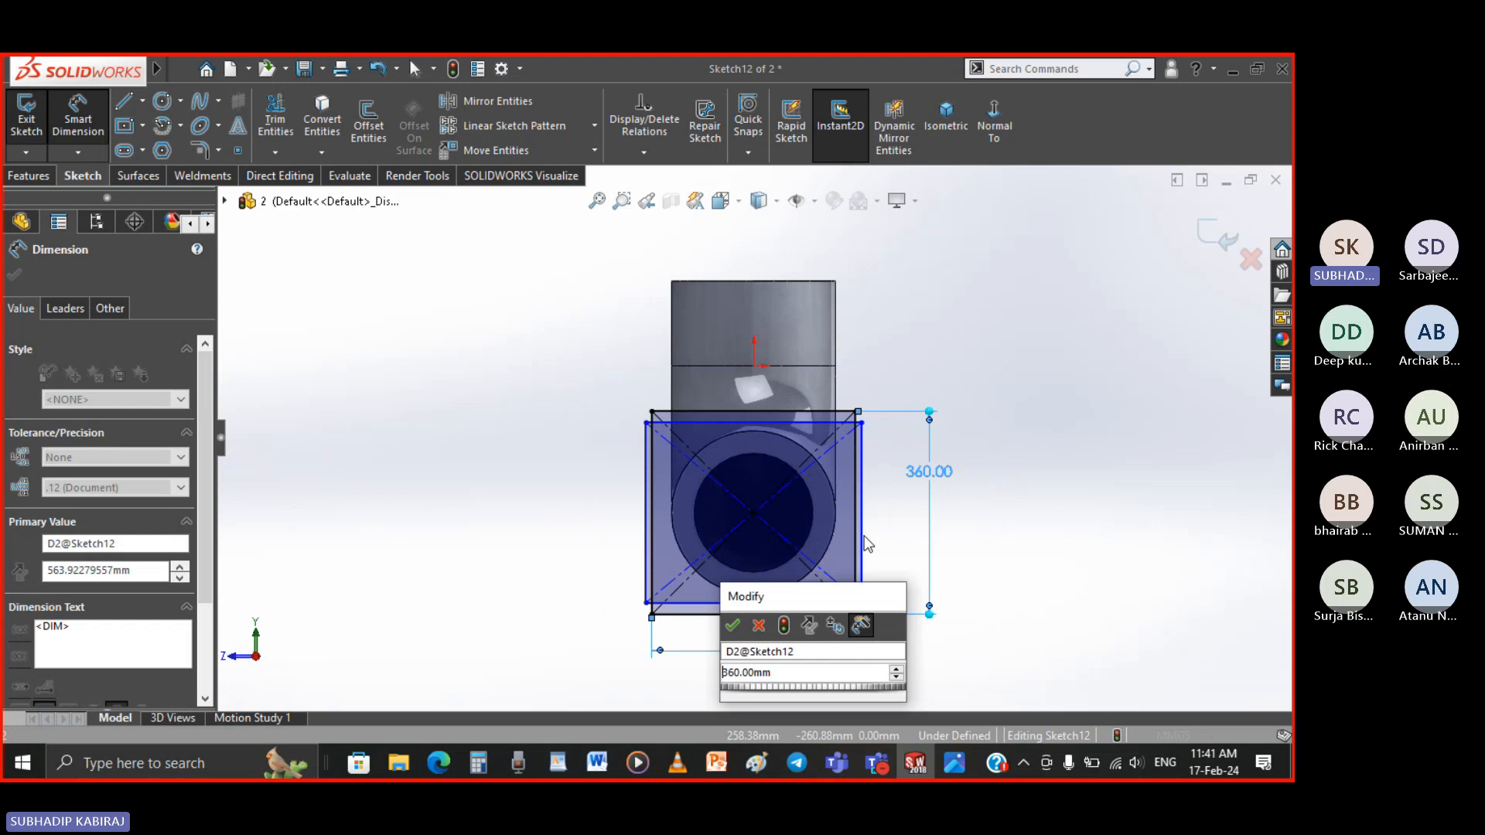
pyautogui.click(739, 629)
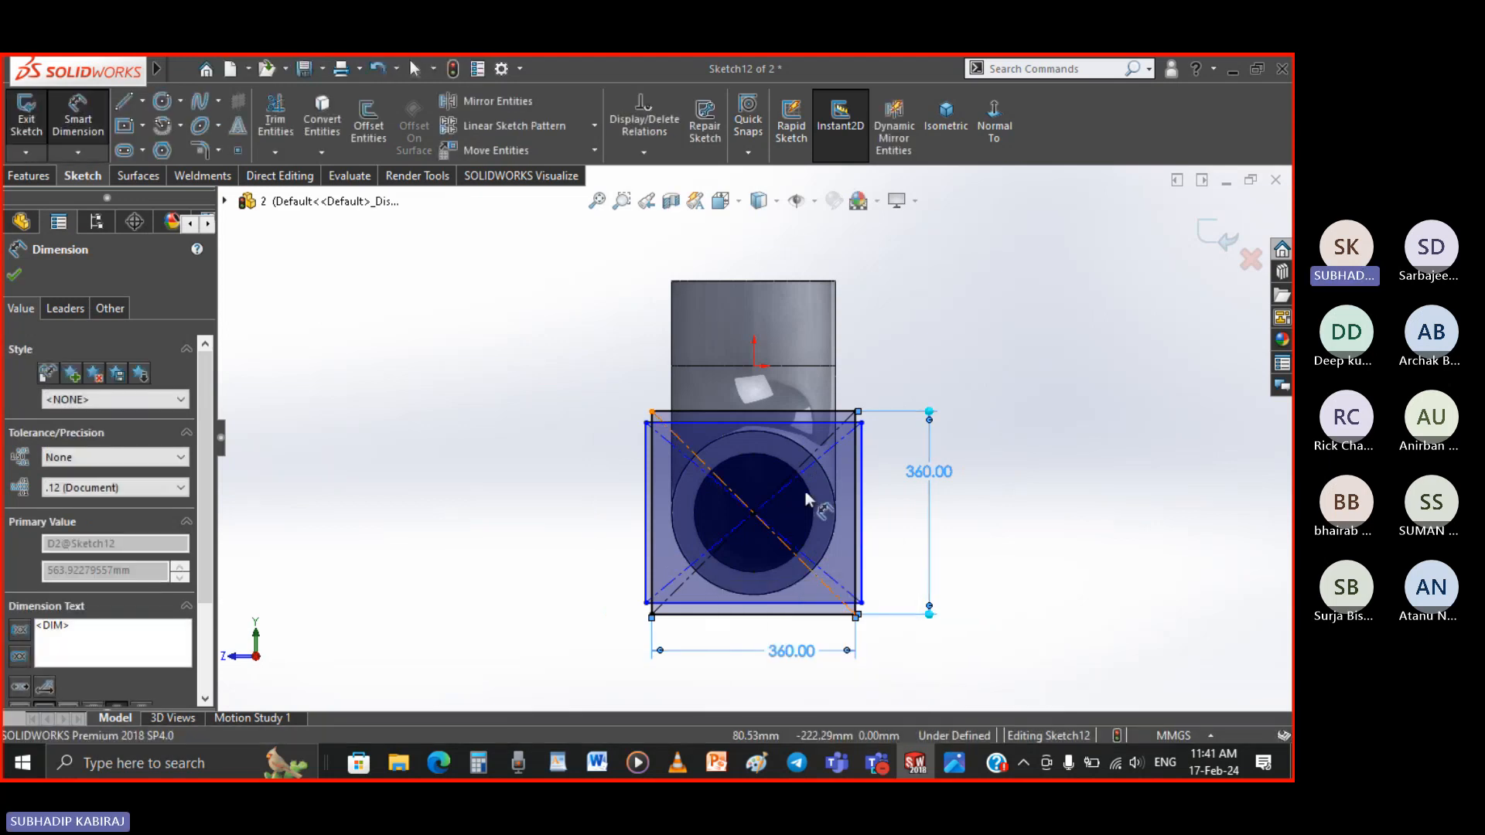
# Dimension the smaller rectangle to 260 mm high and 260 mm wide and finish dimensioning
pyautogui.click(872, 576)
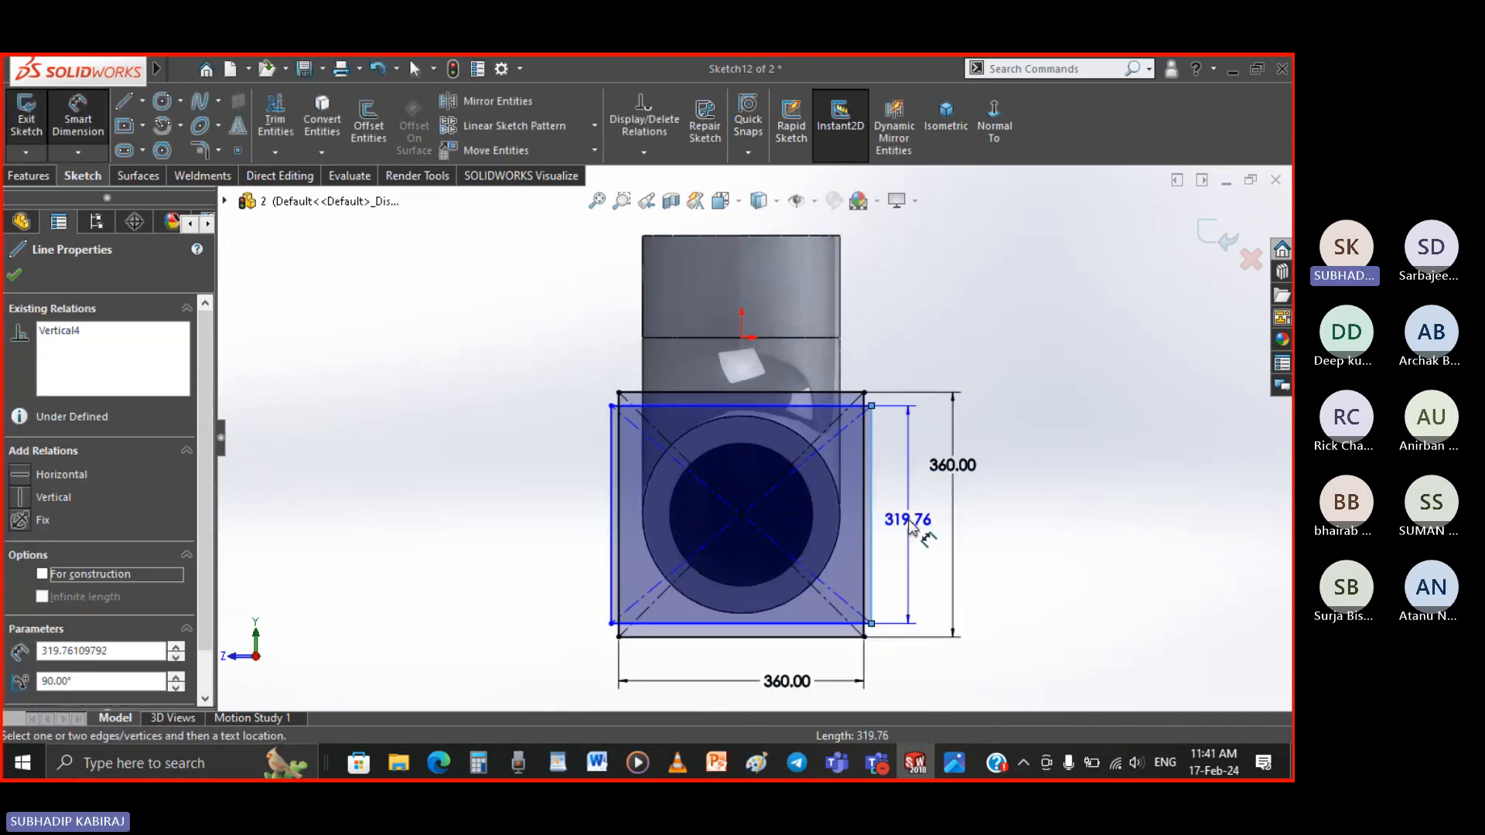
pyautogui.click(910, 526)
pyautogui.doubleClick(909, 526)
pyautogui.write('26')
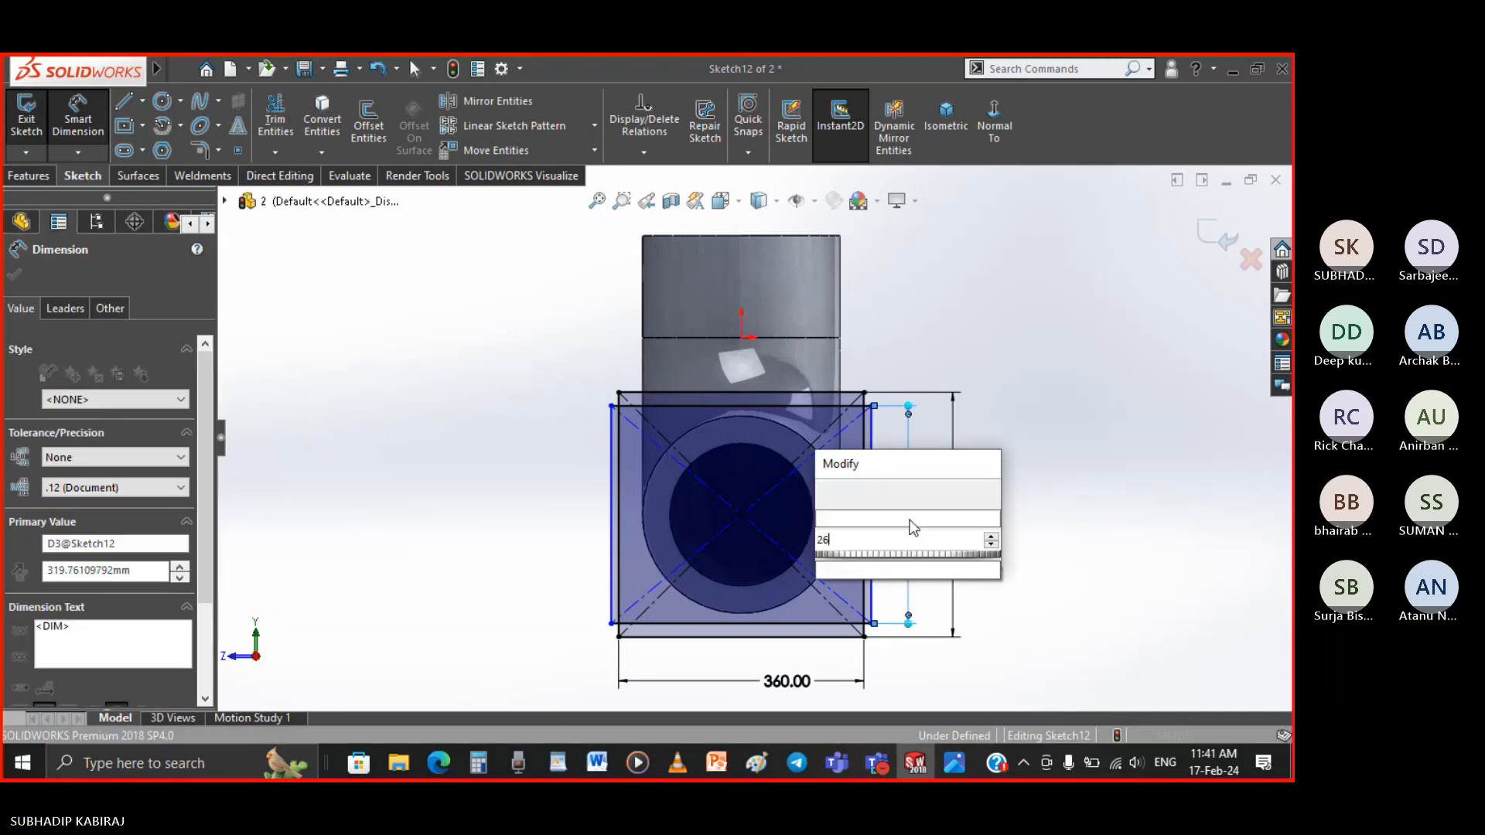
pyautogui.write('0')
pyautogui.press('Return')
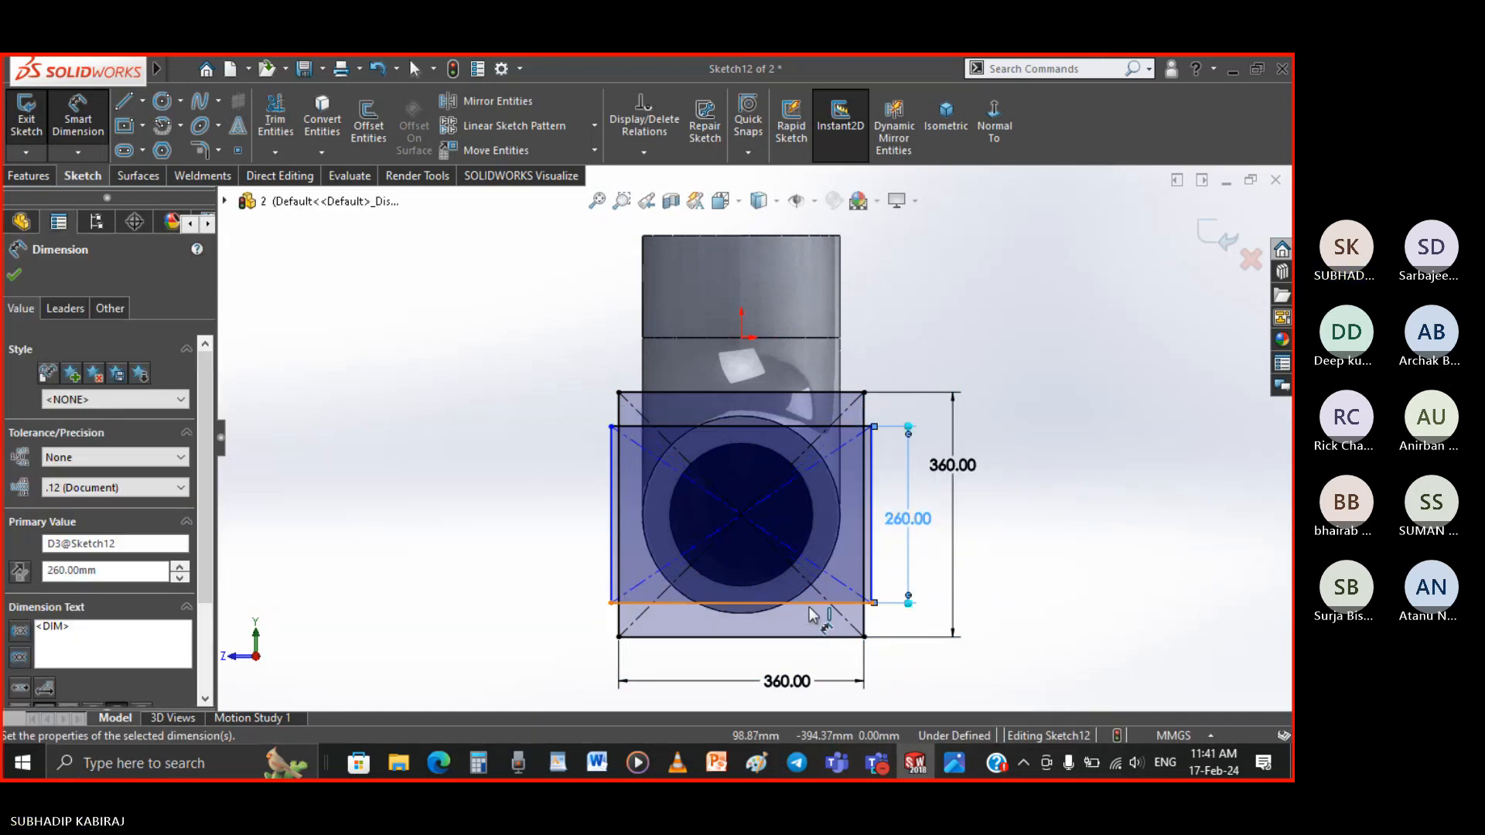
pyautogui.click(811, 605)
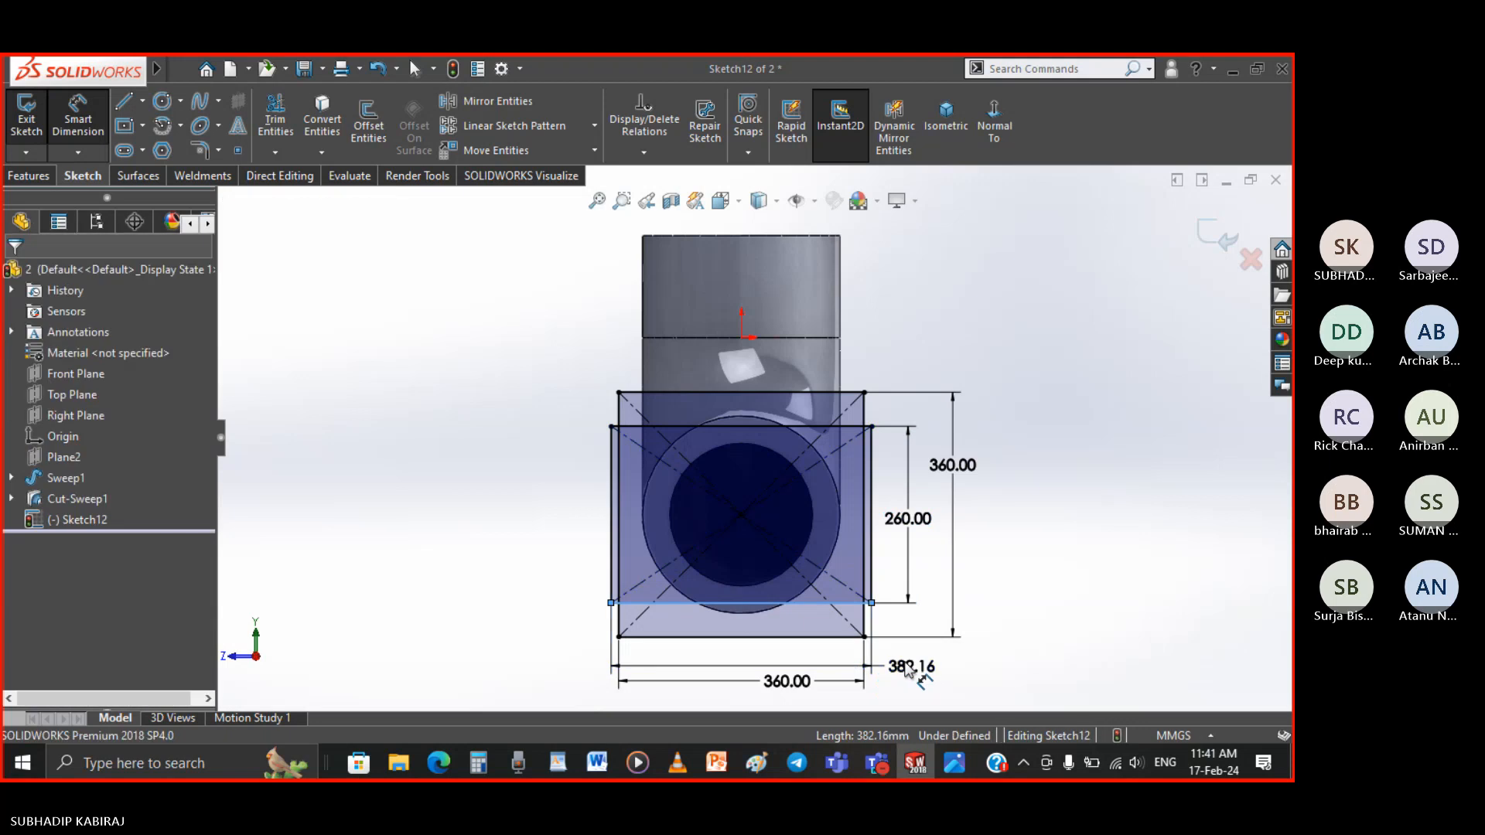
pyautogui.click(909, 670)
pyautogui.press('Return')
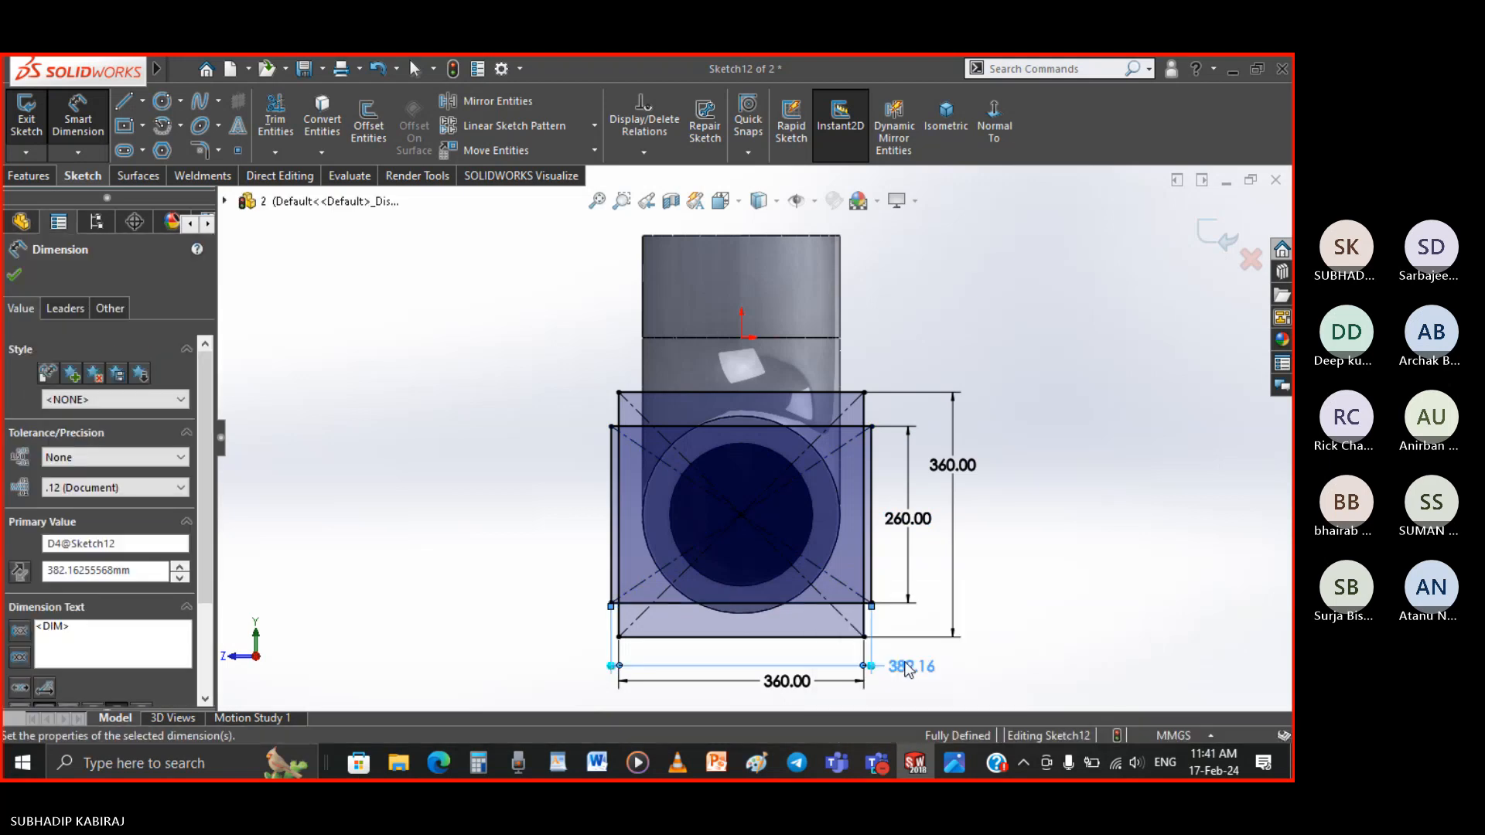
pyautogui.click(19, 280)
# Select the whole chain of the inner 260 mm square and convert its four lines to construction geometry
pyautogui.scroll(-4, 720, 512)
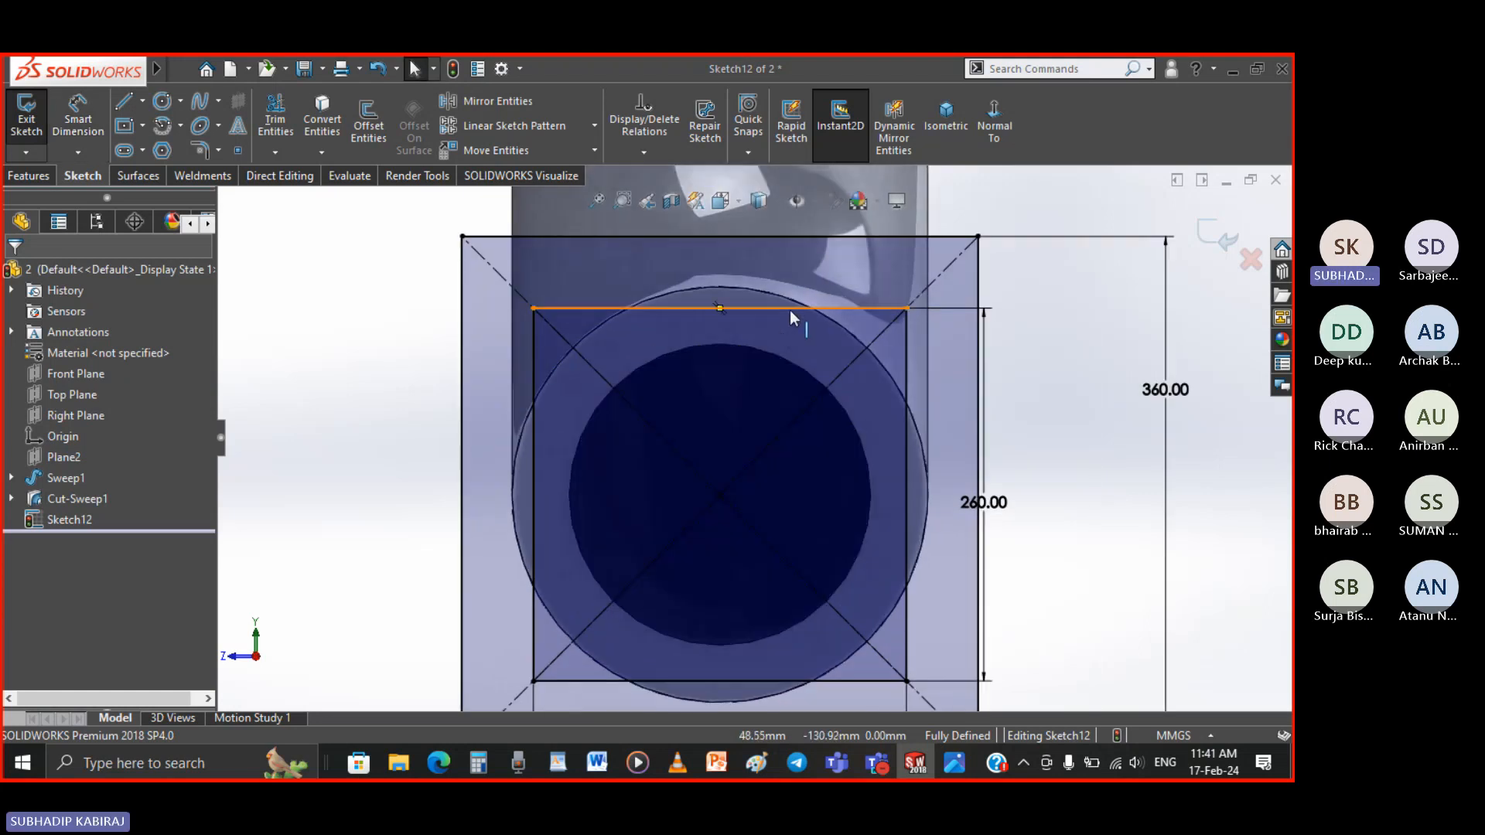
pyautogui.click(791, 310)
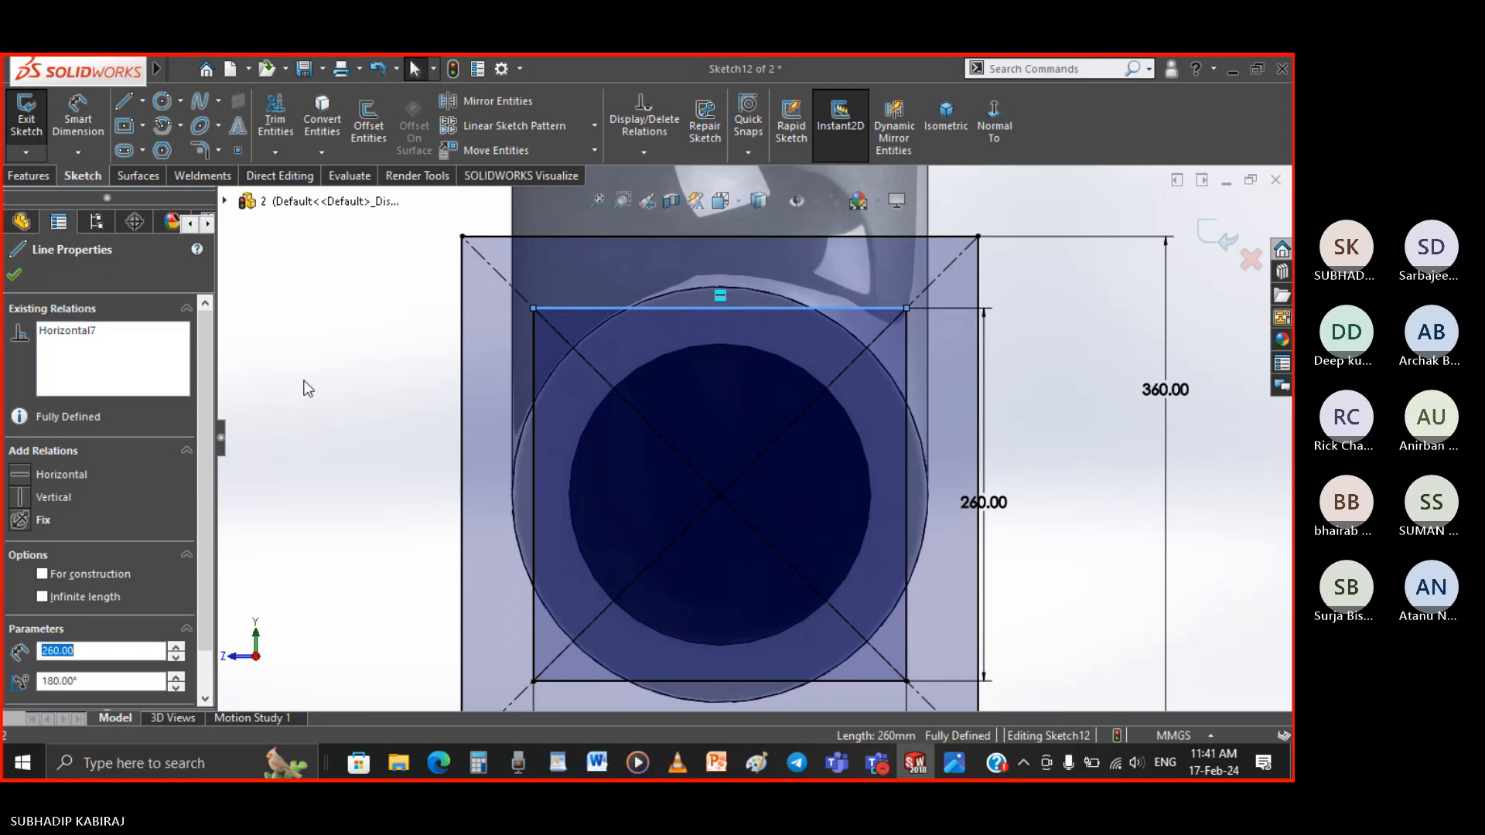
pyautogui.click(333, 362)
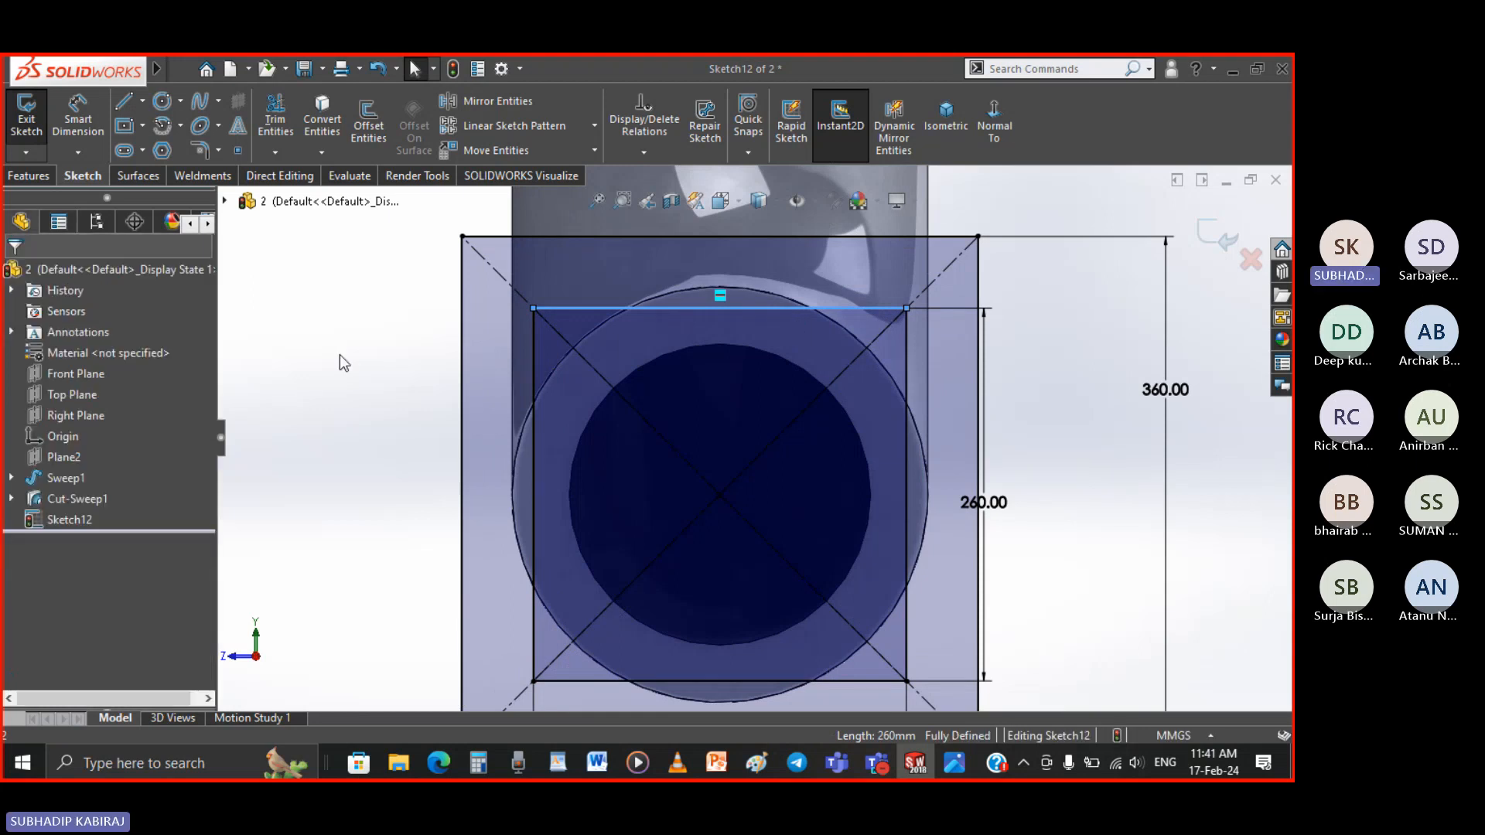
pyautogui.click(592, 309)
pyautogui.rightClick(593, 309)
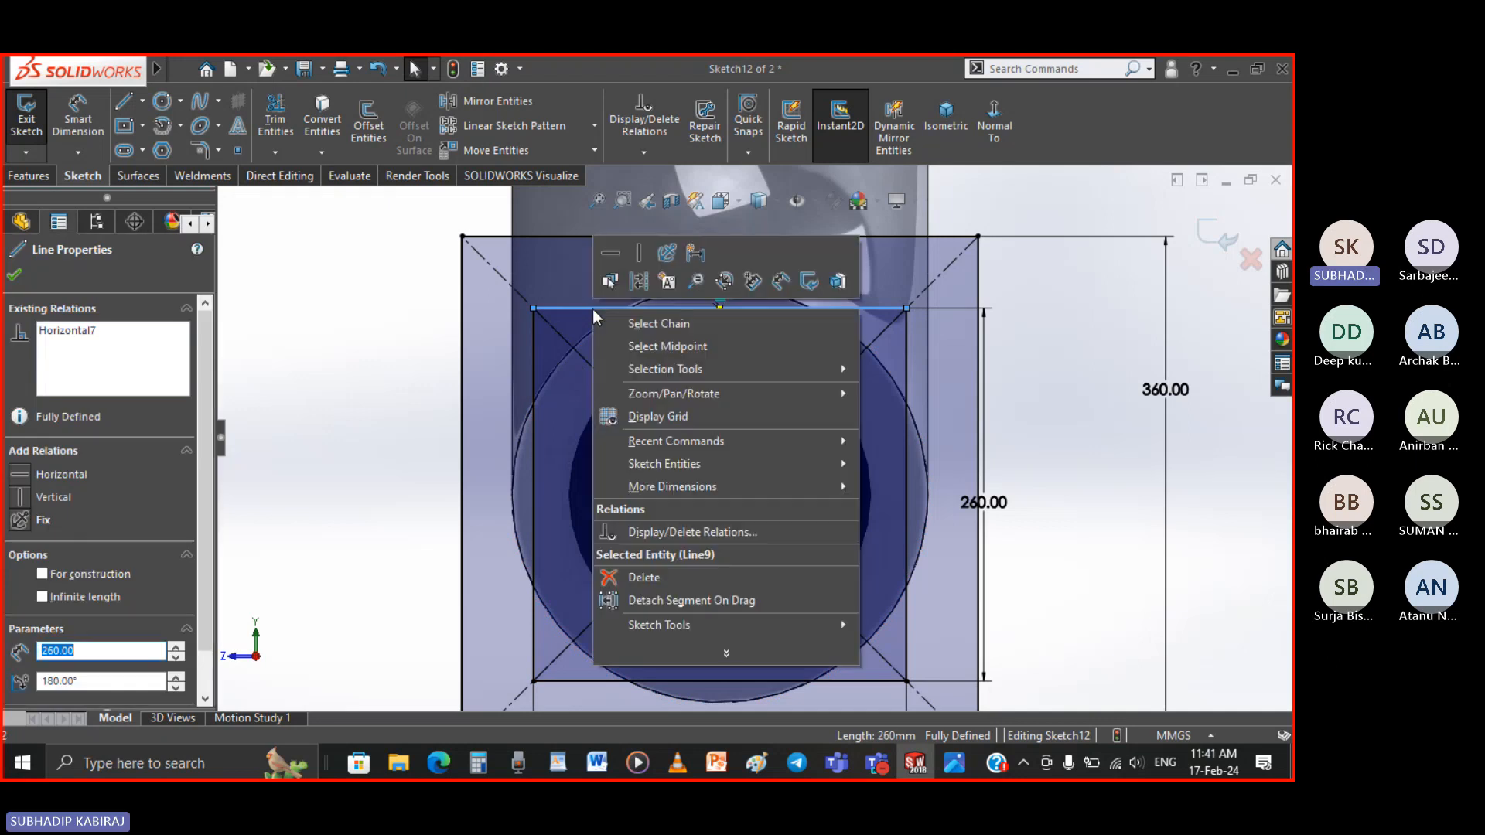
pyautogui.click(619, 323)
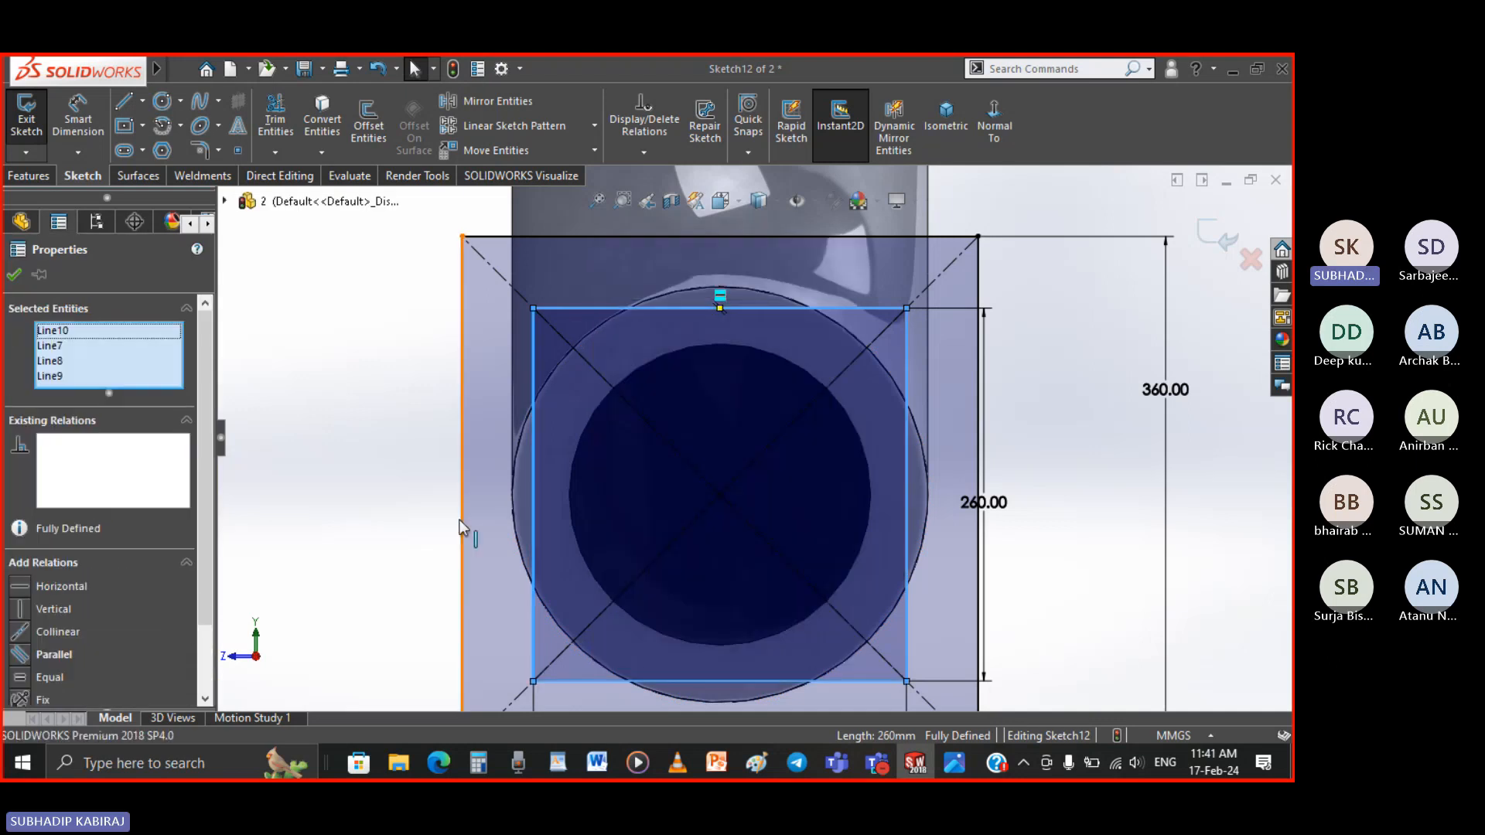
pyautogui.press('f')
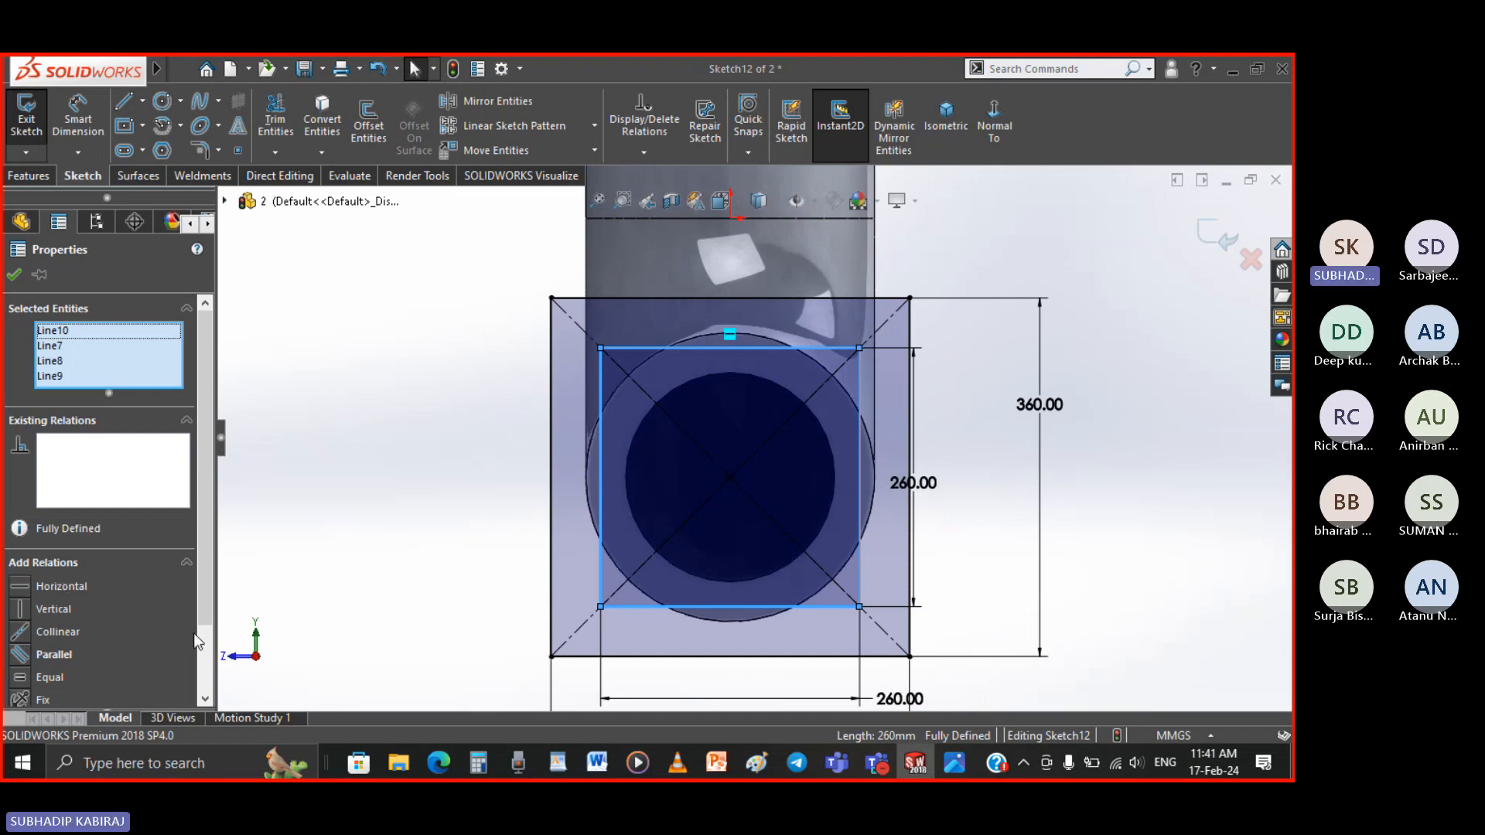
pyautogui.scroll(-3, 203, 619)
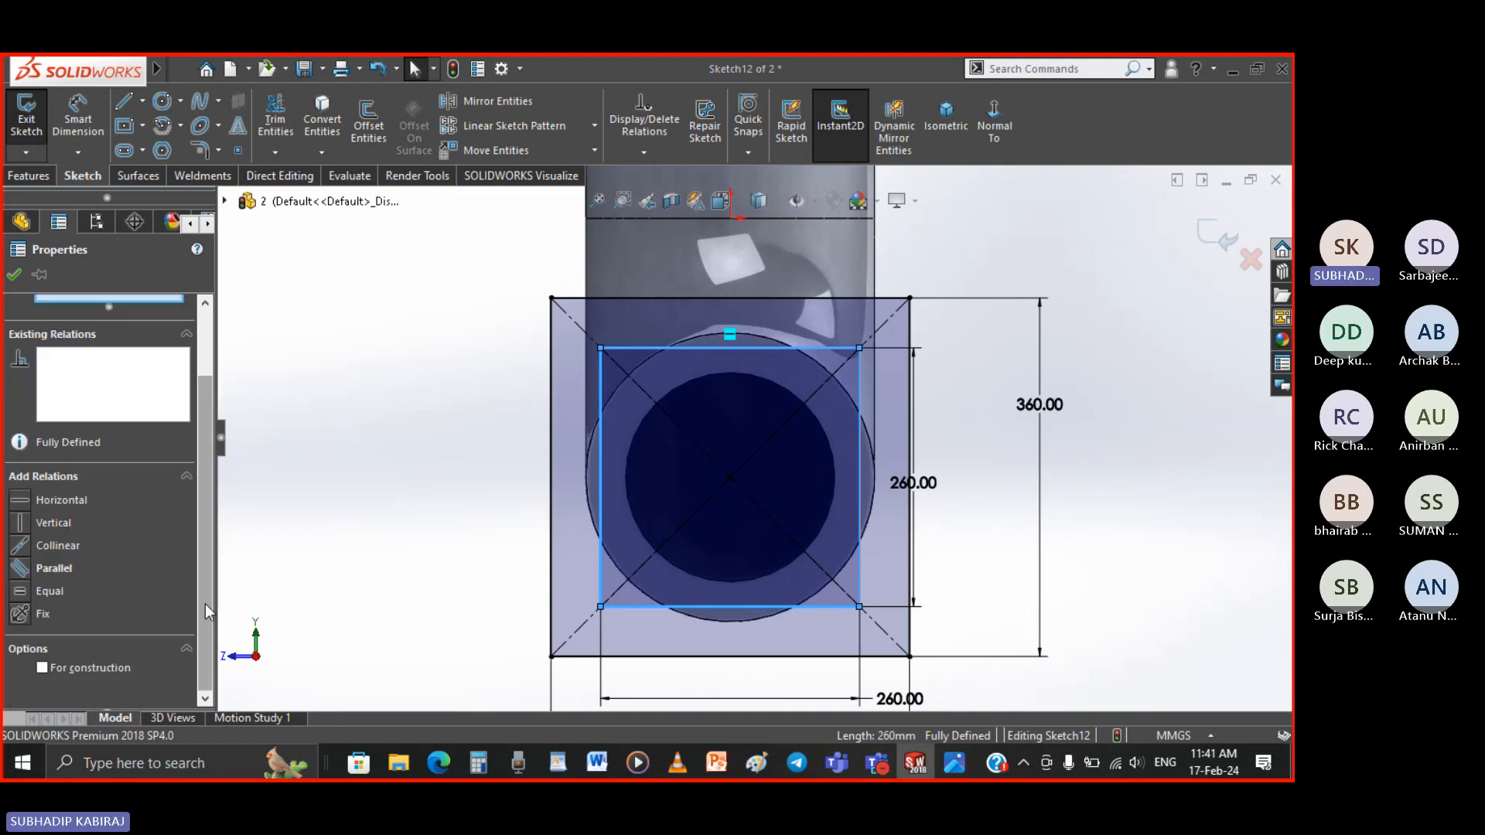
pyautogui.click(43, 667)
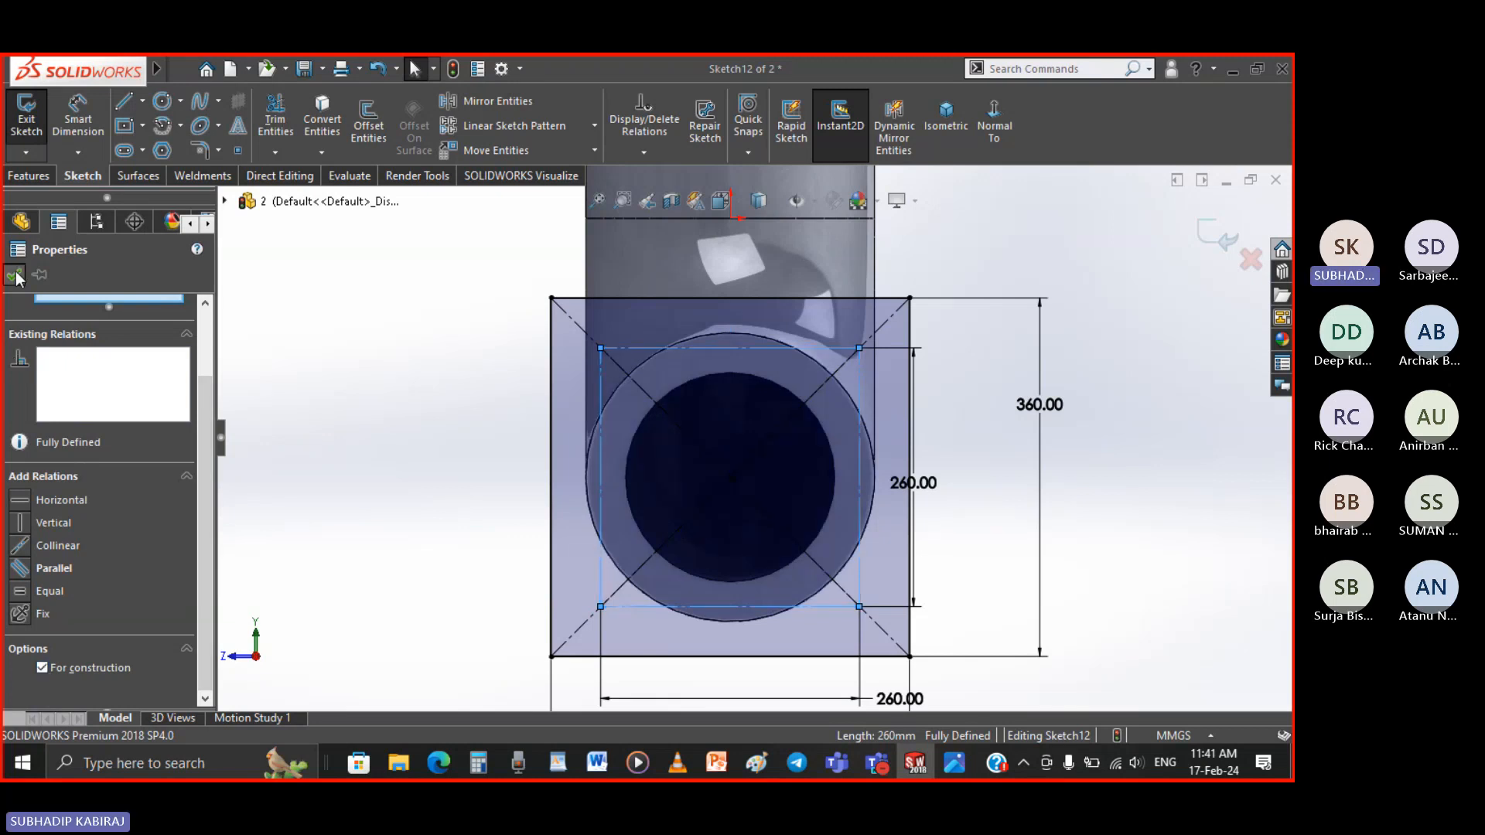
pyautogui.click(434, 567)
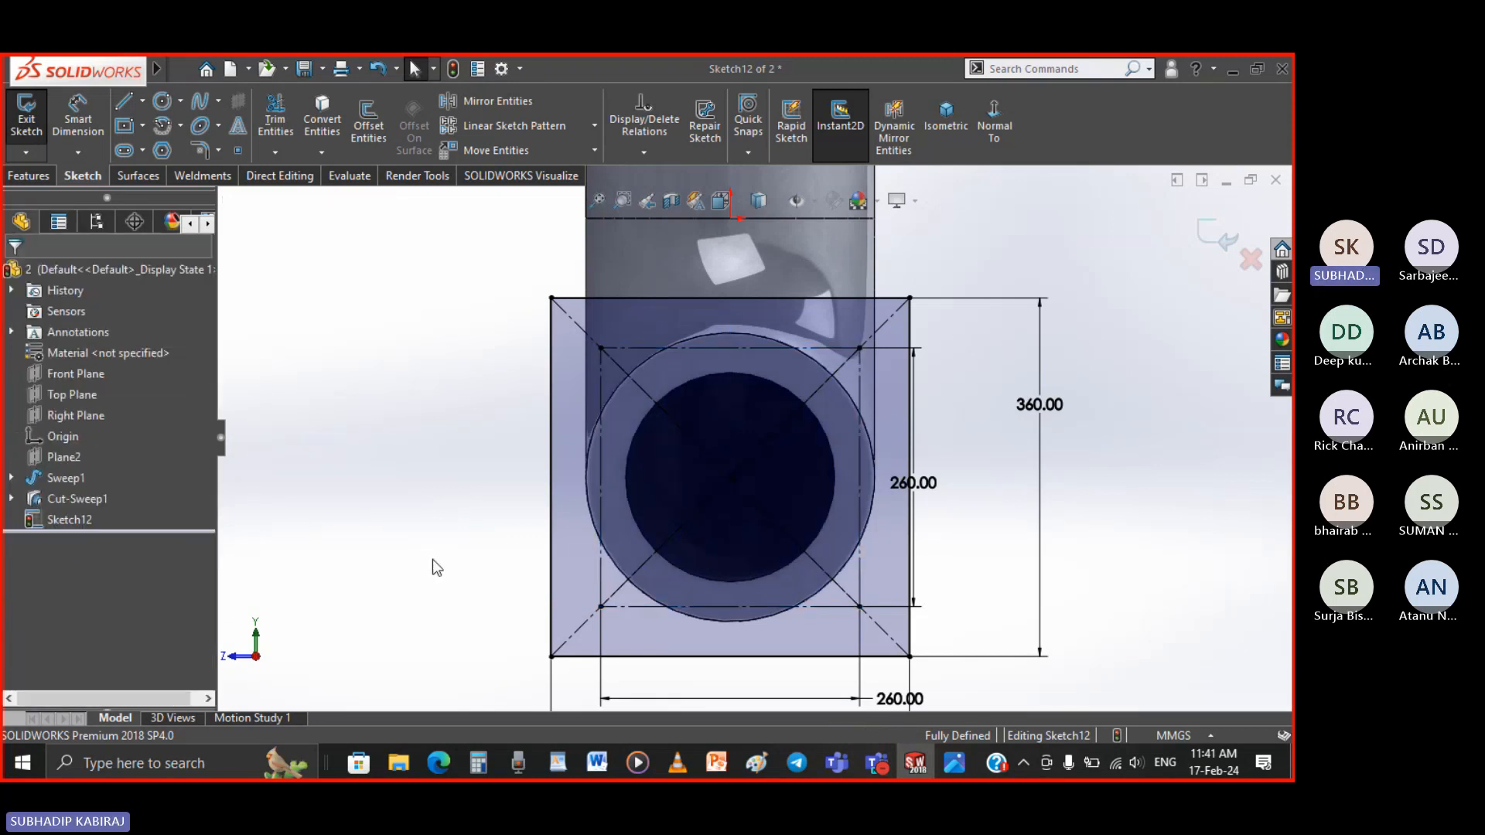
# Examine the flange's bolt-hole and counterbore diameters, counterbore depth and corner radii in the reference drawing, and return to SOLIDWORKS
pyautogui.scroll(-1, 944, 513)
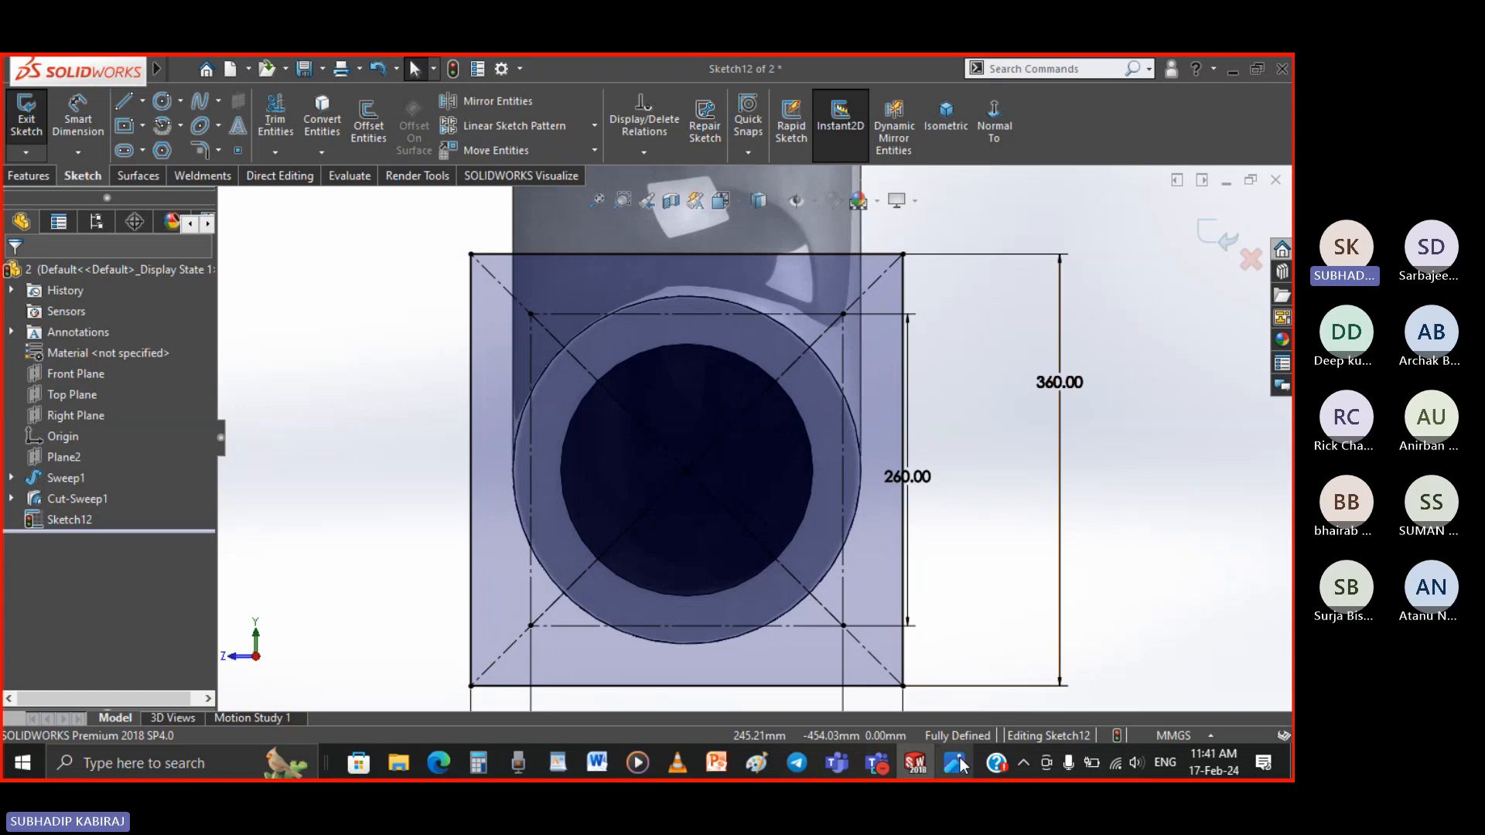
pyautogui.click(957, 764)
pyautogui.scroll(1, 889, 403)
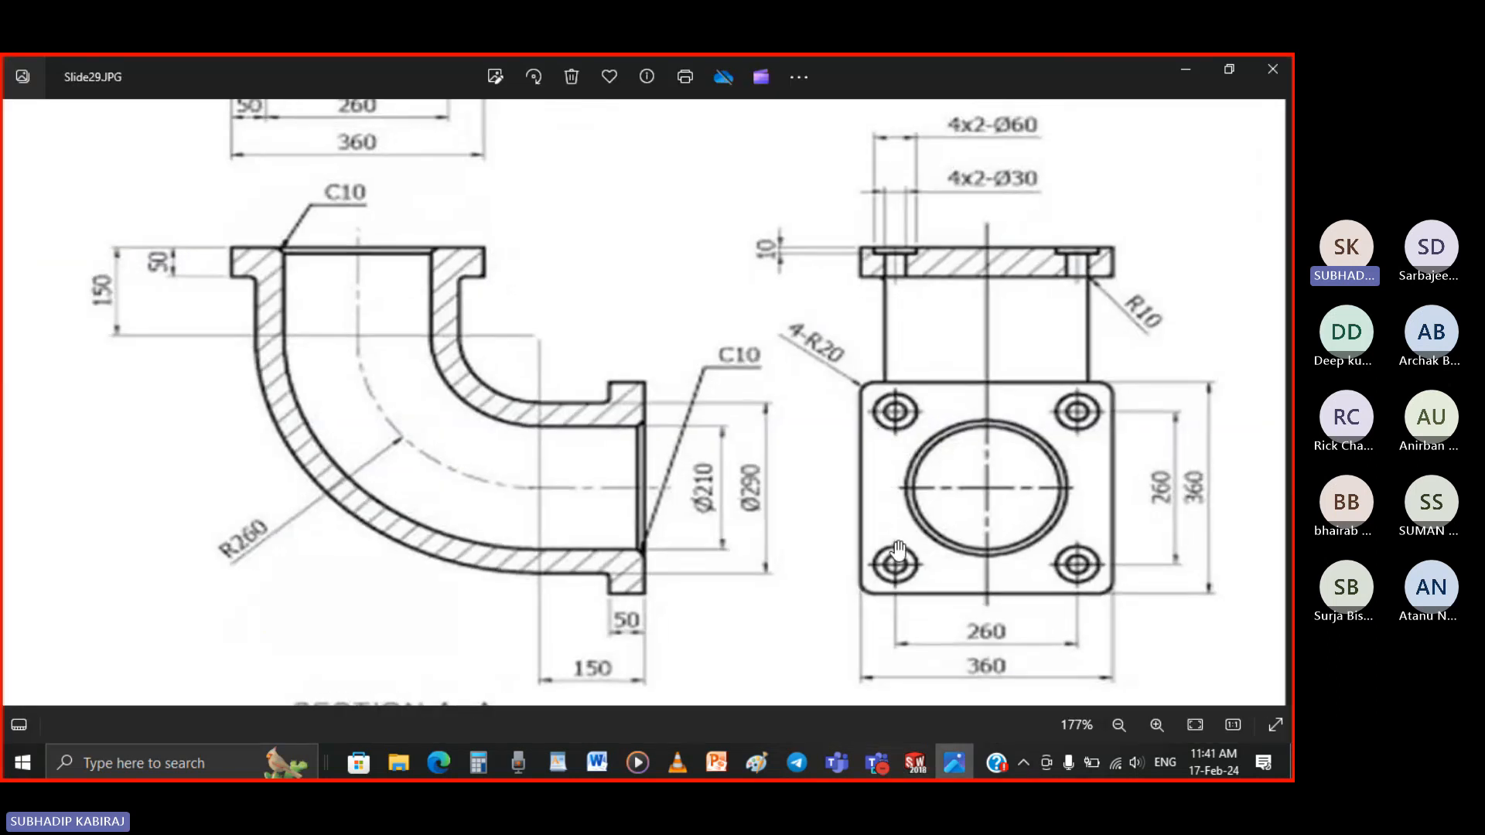
pyautogui.scroll(-2, 921, 363)
pyautogui.scroll(-1, 928, 324)
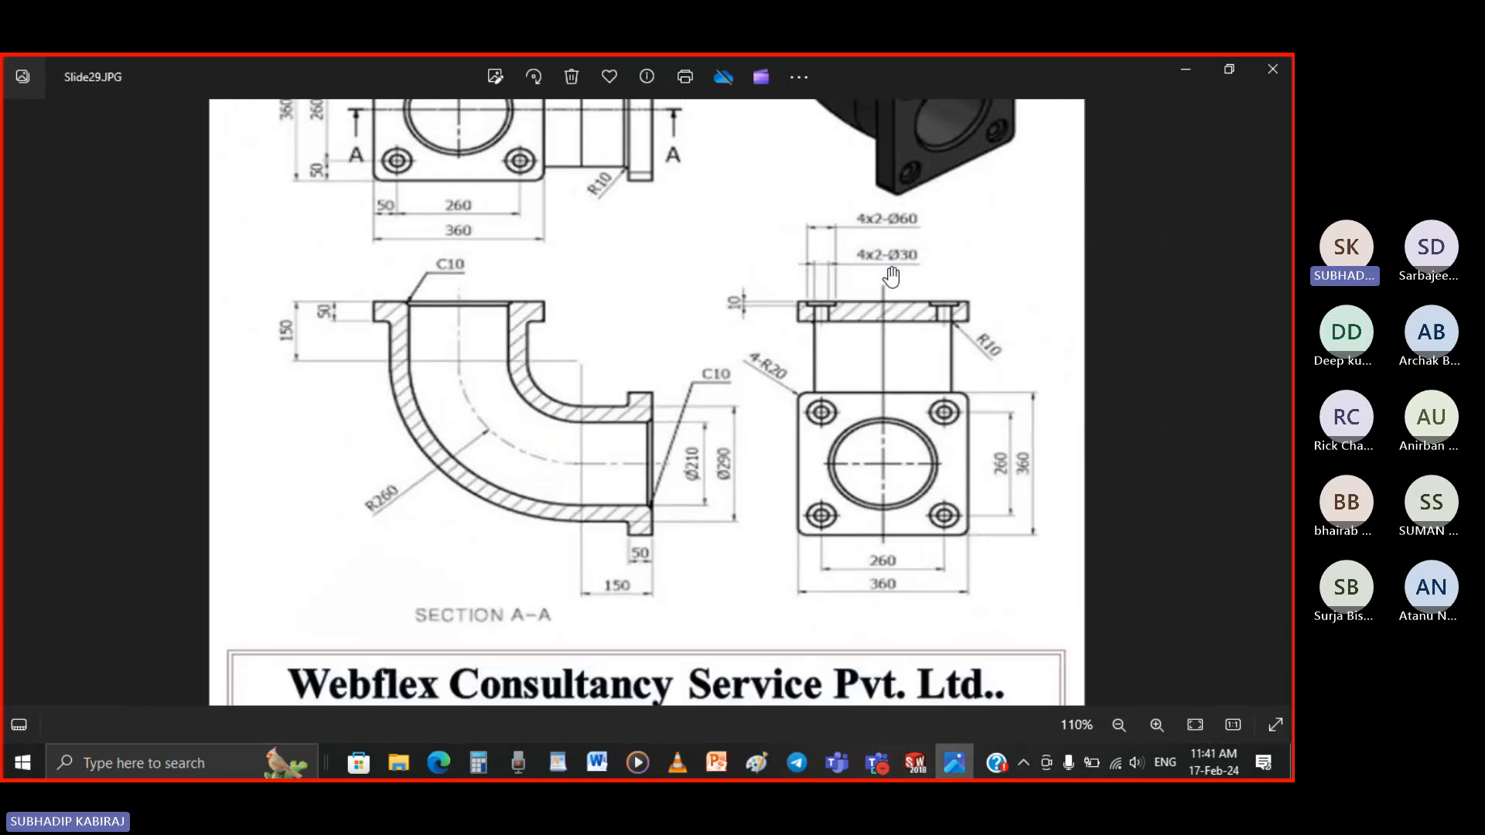
pyautogui.scroll(2, 865, 246)
pyautogui.scroll(3, 865, 246)
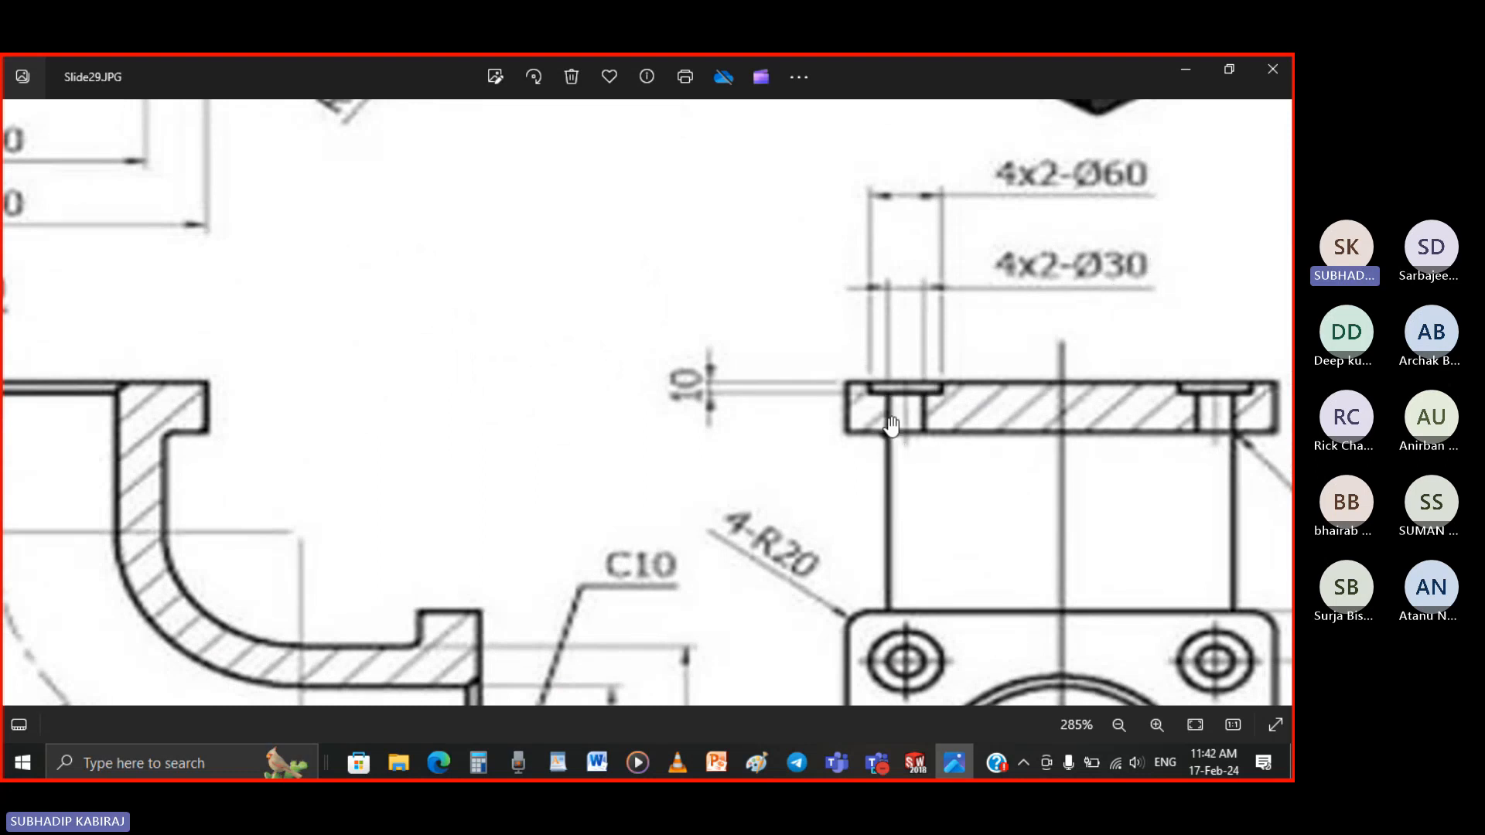
pyautogui.click(926, 777)
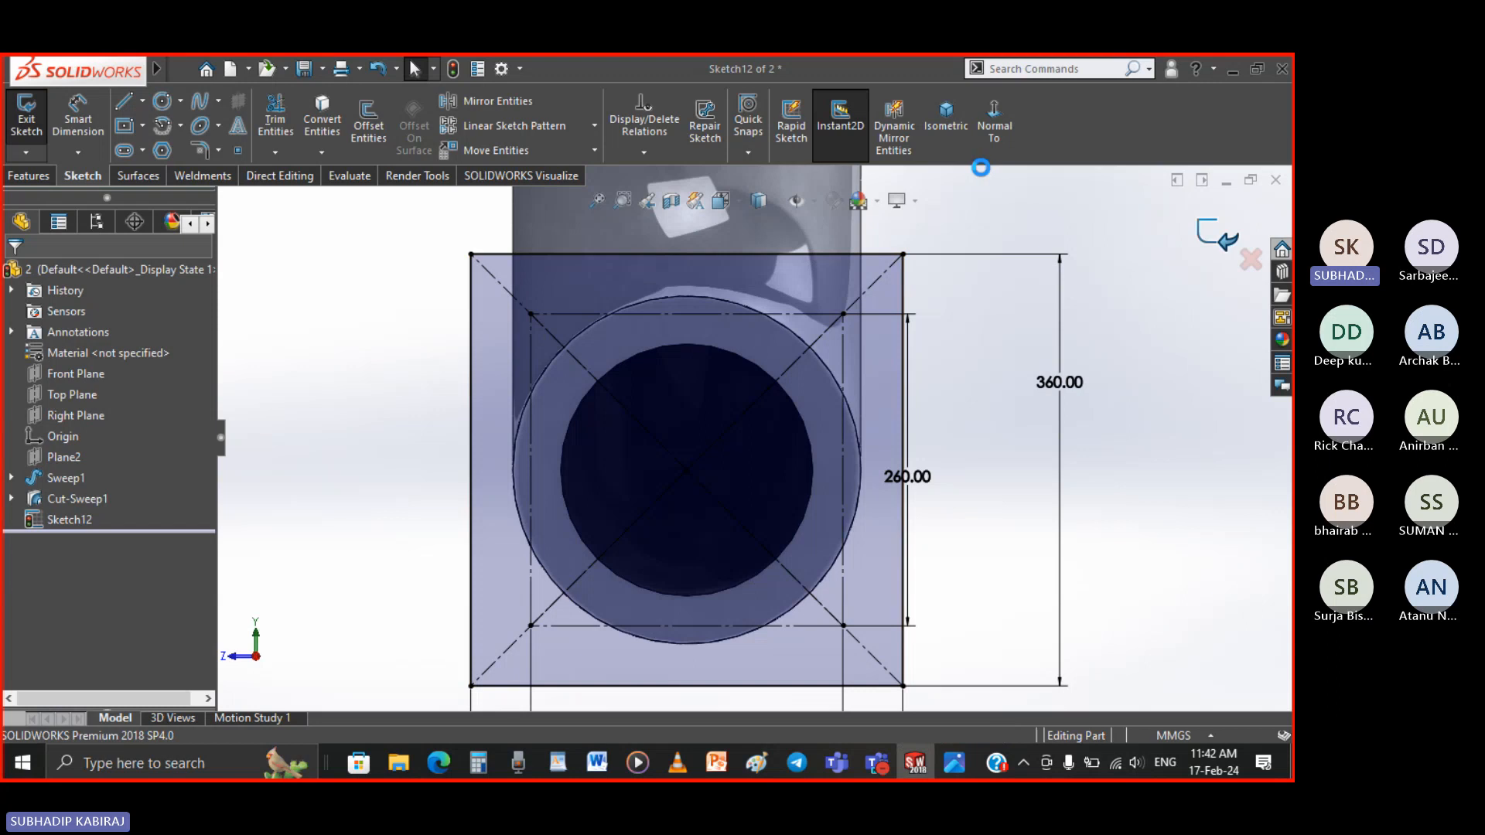
pyautogui.click(1218, 235)
pyautogui.click(916, 123)
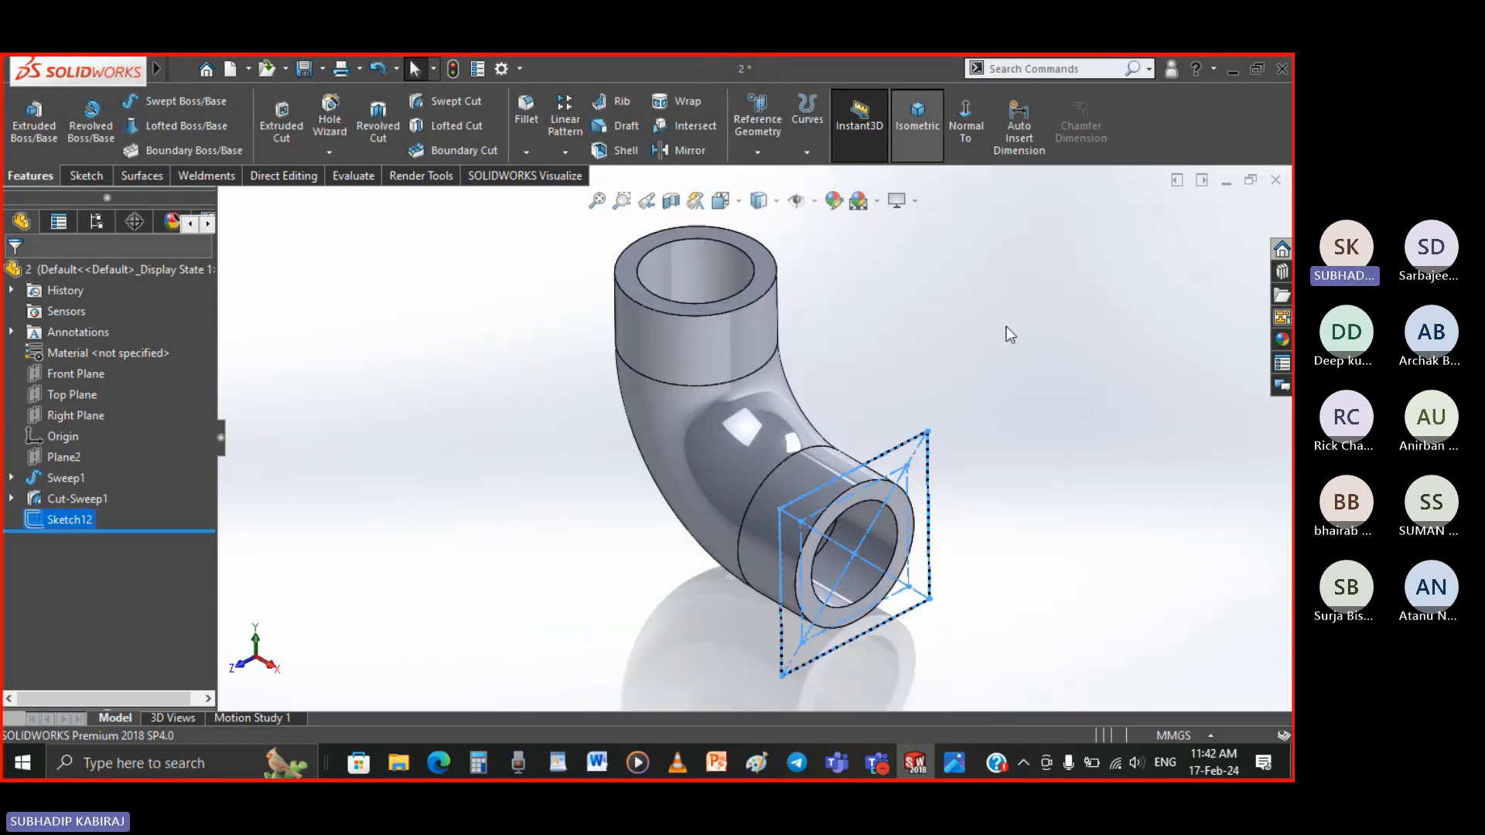
pyautogui.scroll(-5, 936, 526)
pyautogui.click(34, 124)
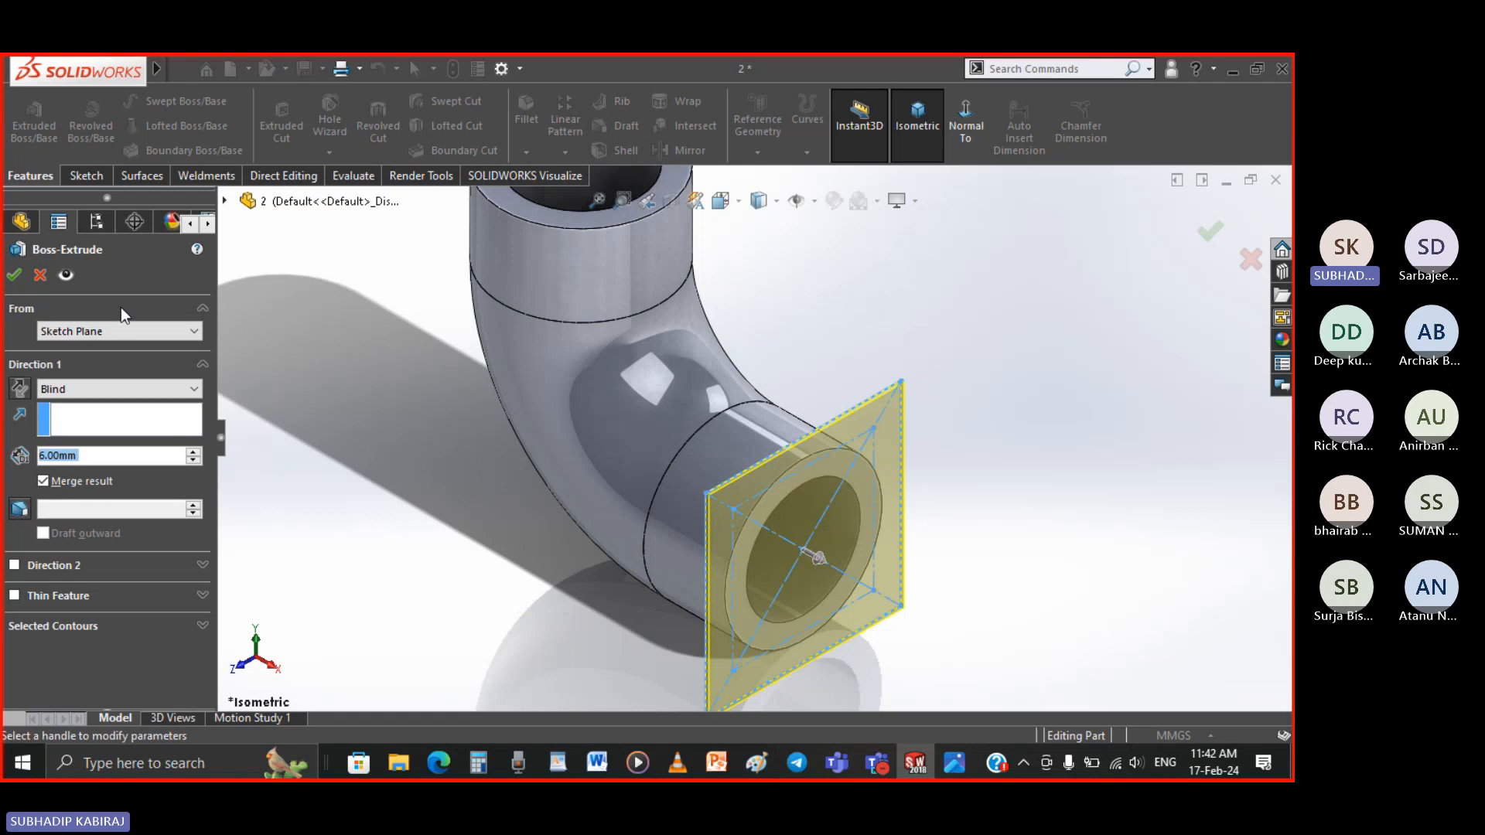
pyautogui.click(41, 275)
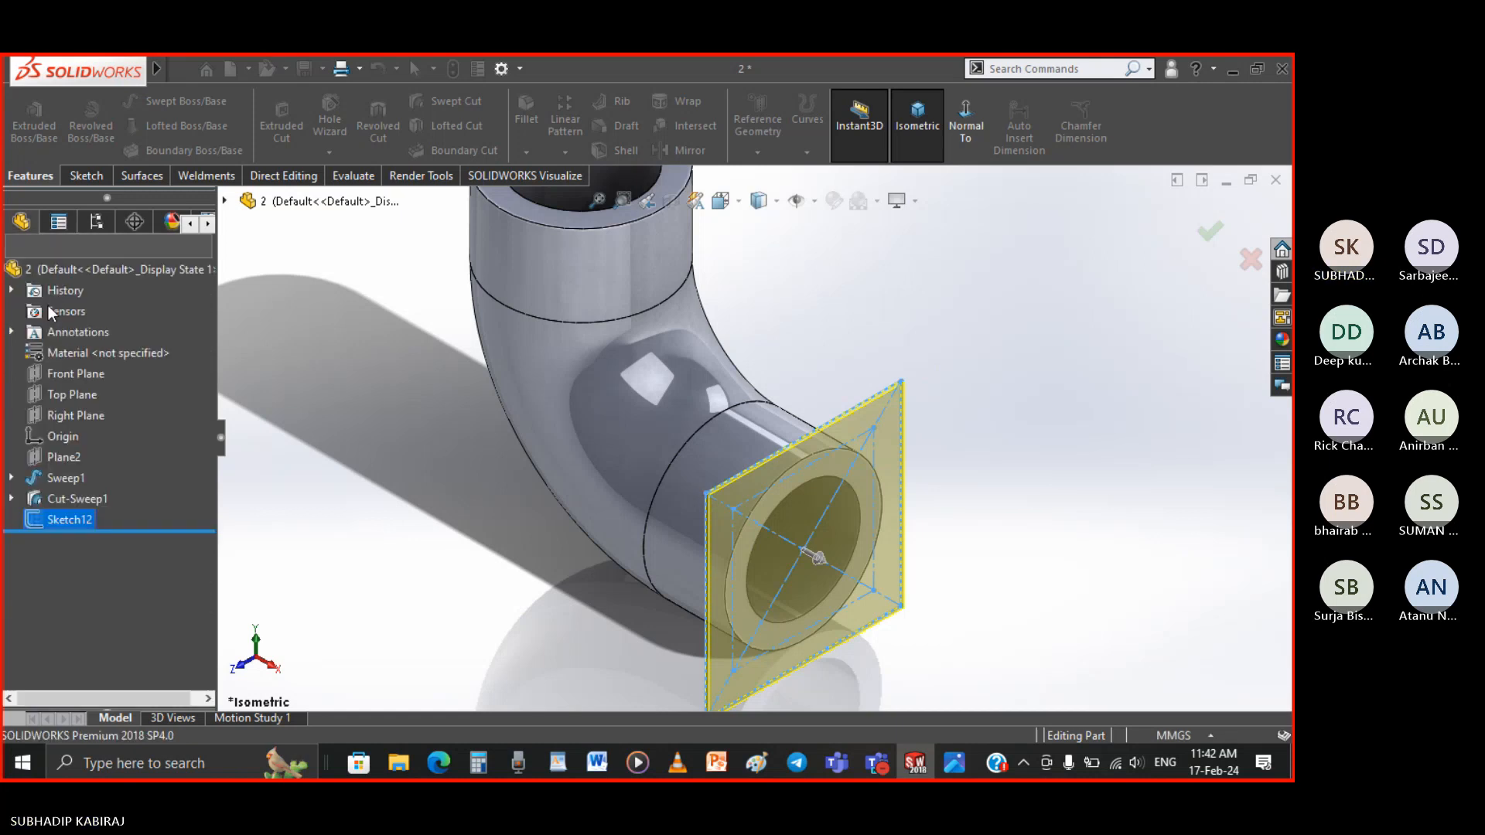
# Reopen the flange profile sketch for editing, face it head-on, and look for a way to select the inner square's whole chain
pyautogui.rightClick(49, 518)
pyautogui.click(66, 404)
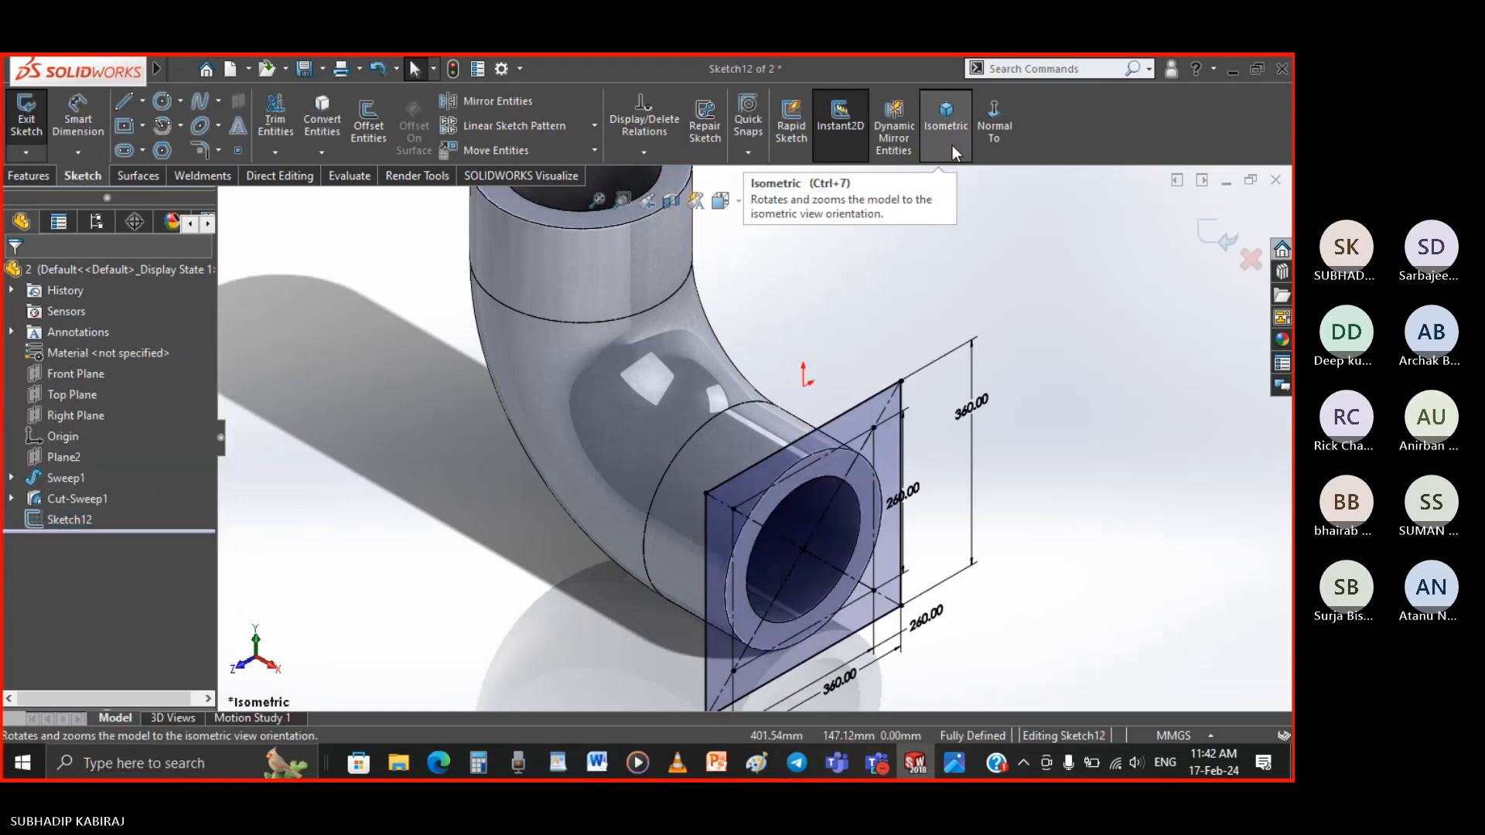
pyautogui.click(1004, 130)
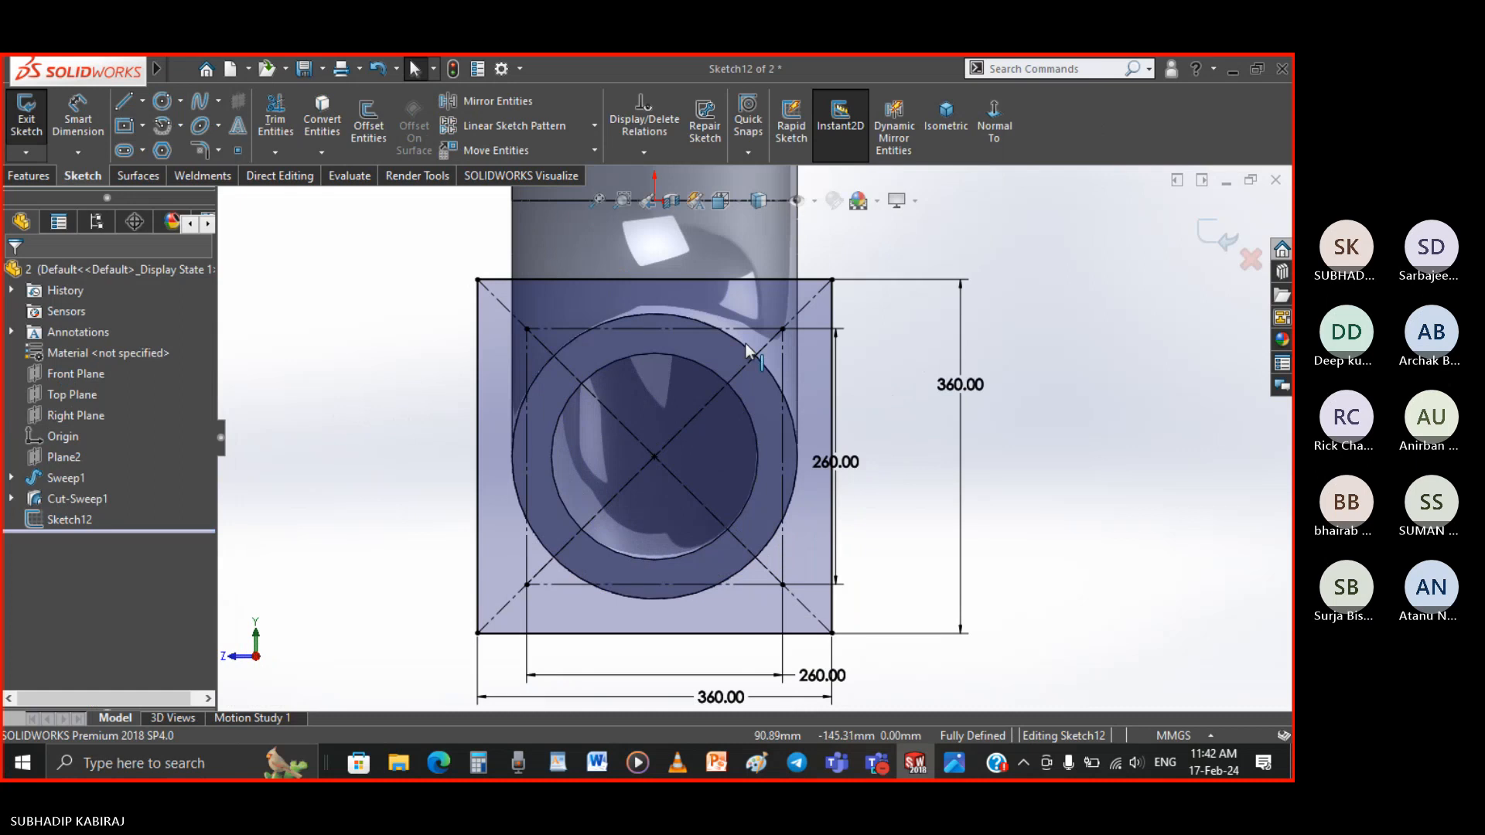
pyautogui.click(760, 330)
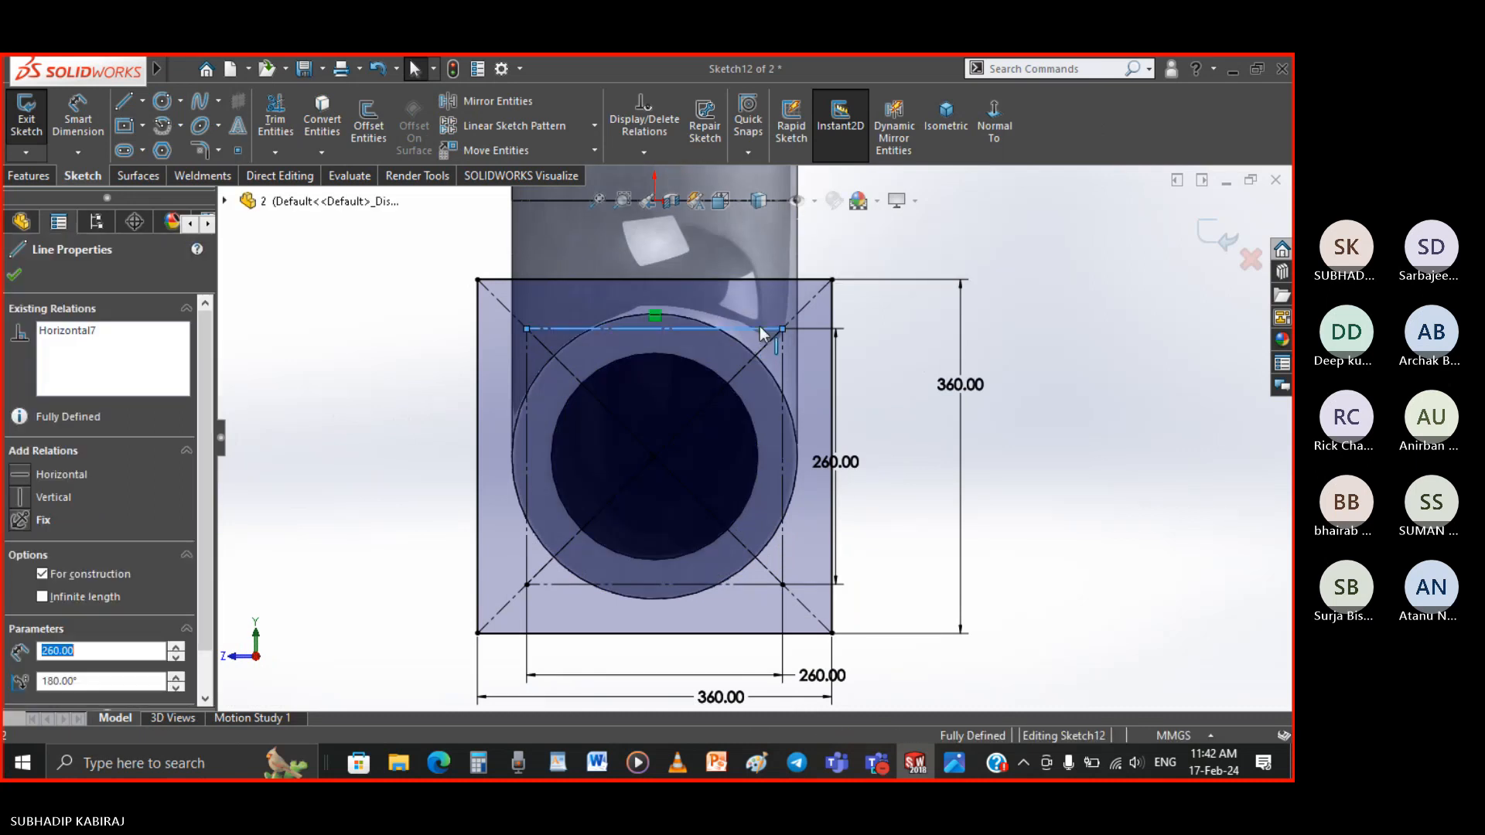
pyautogui.rightClick(762, 330)
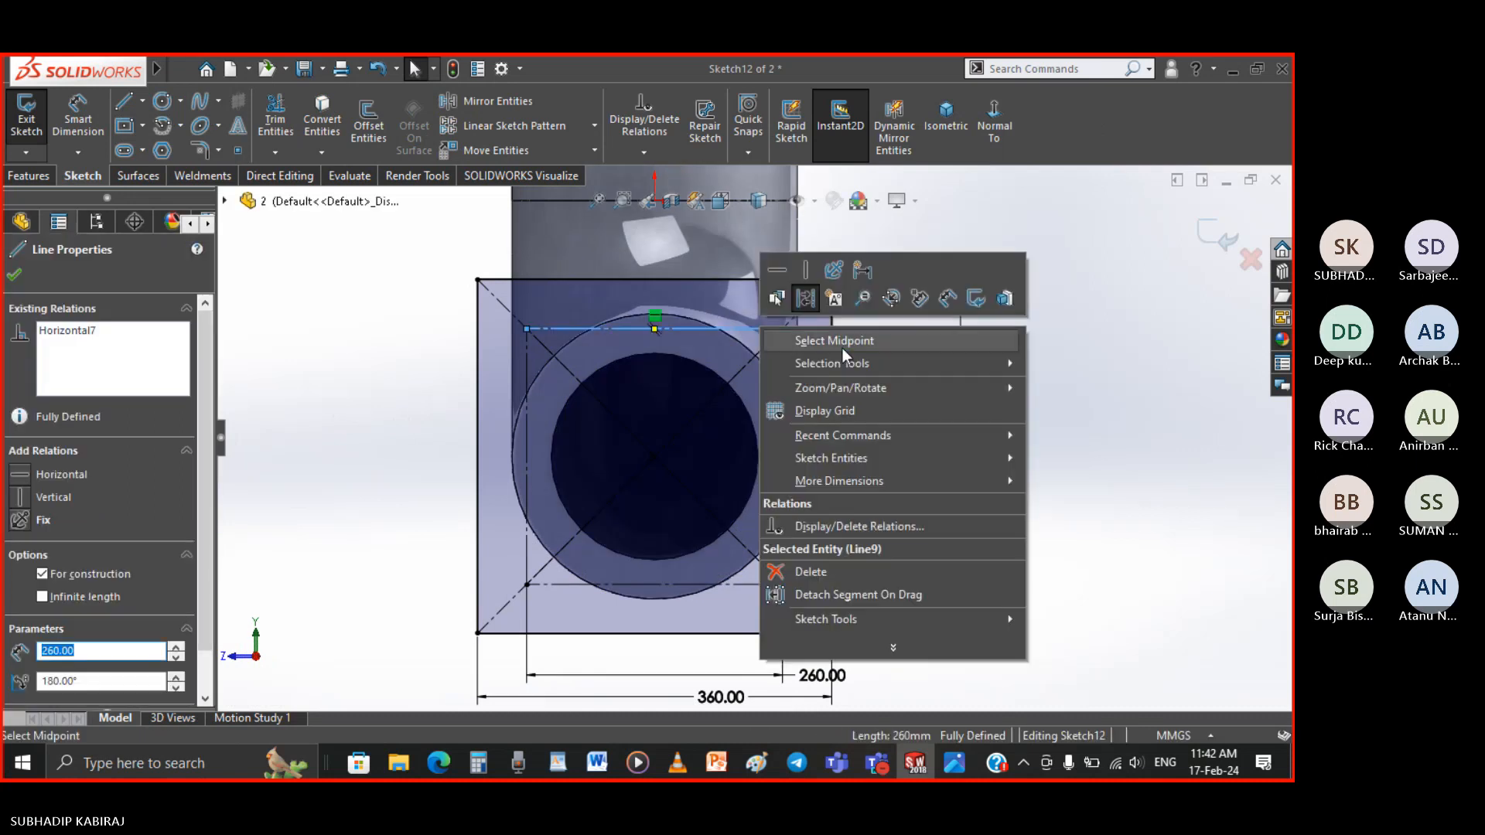
pyautogui.click(1081, 469)
pyautogui.click(766, 330)
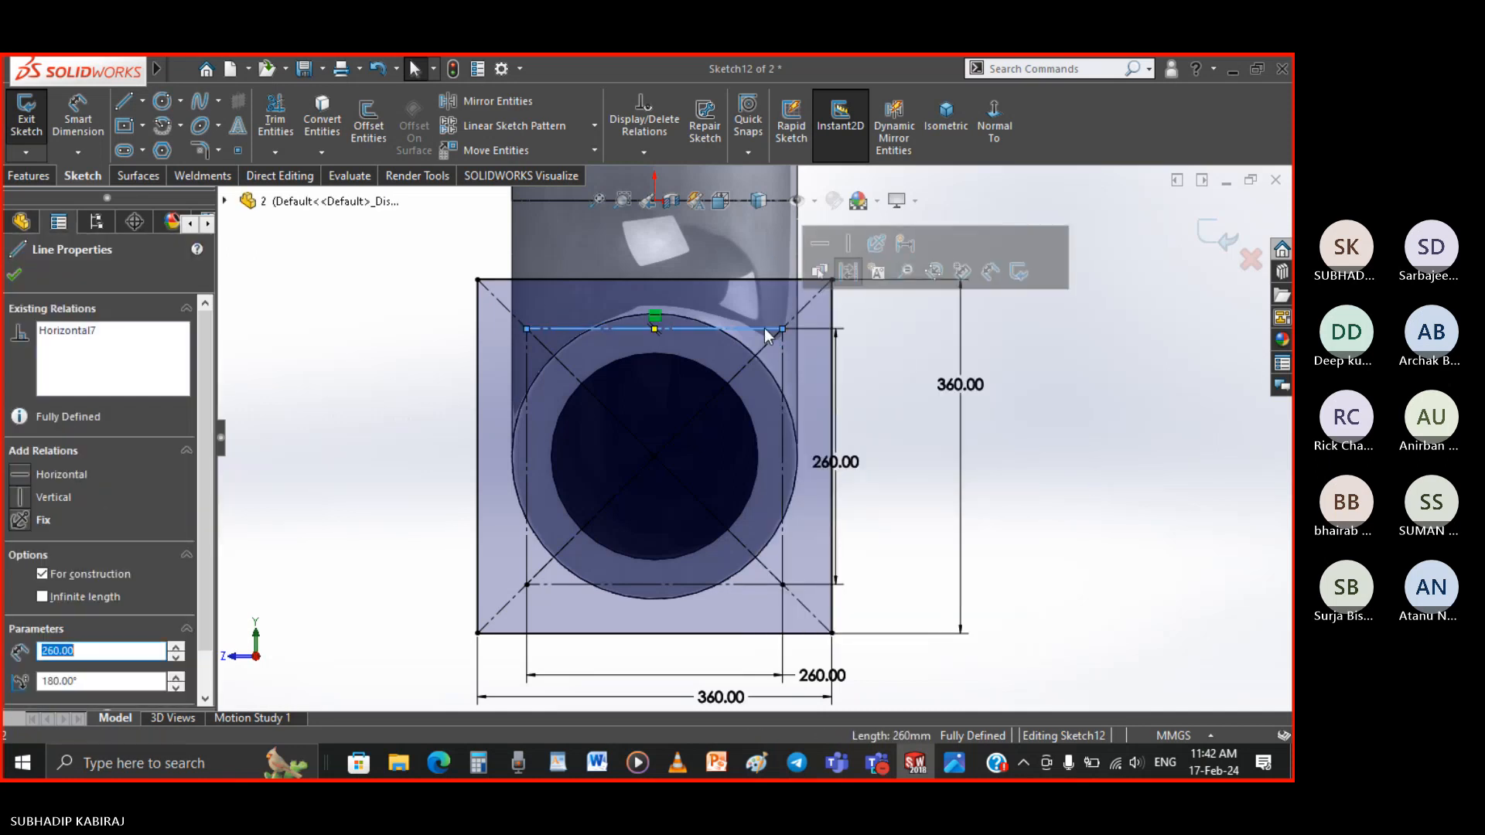
pyautogui.rightClick(766, 334)
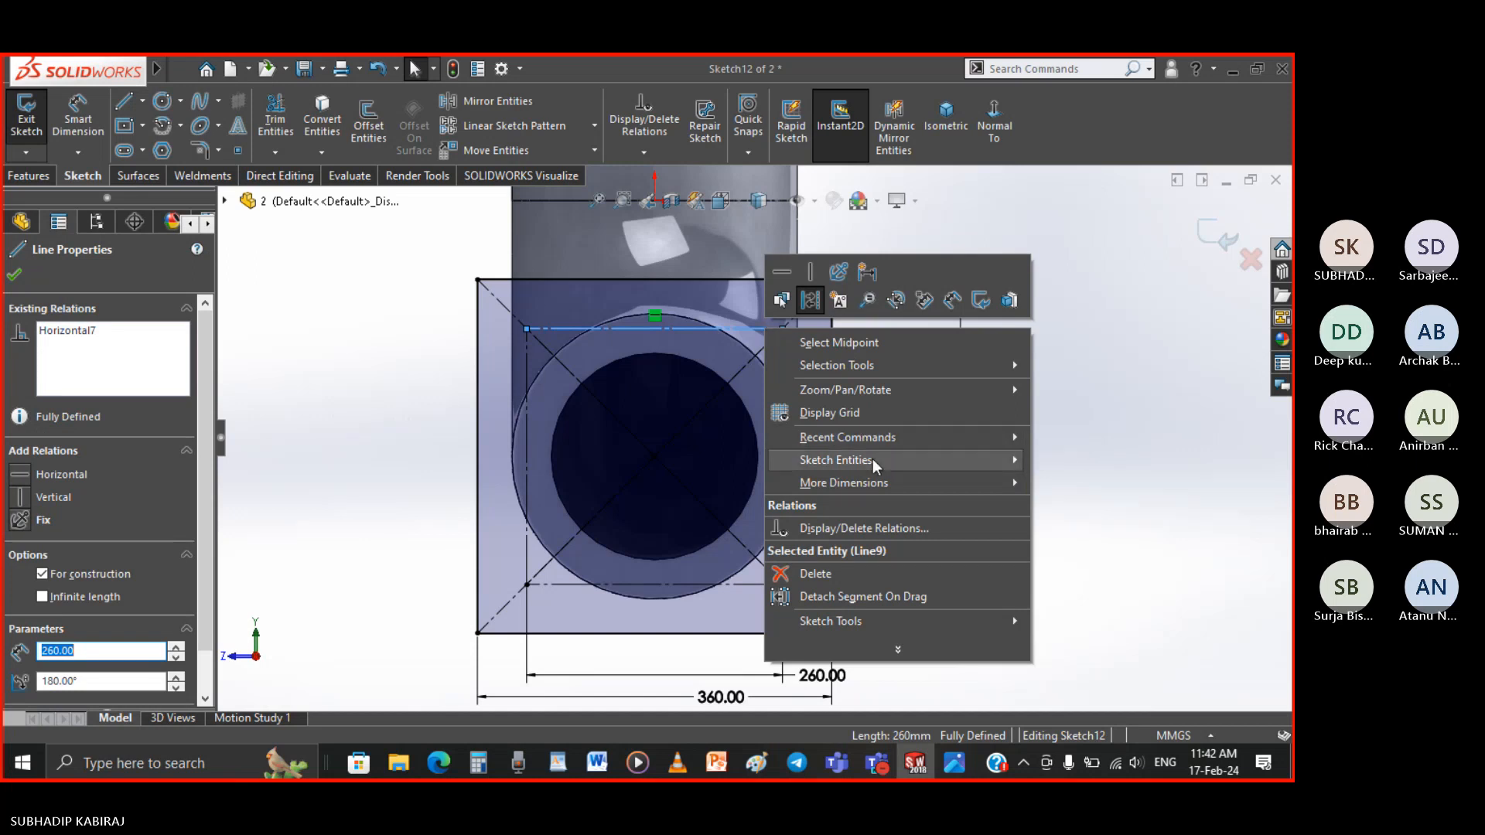
pyautogui.moveTo(876, 464)
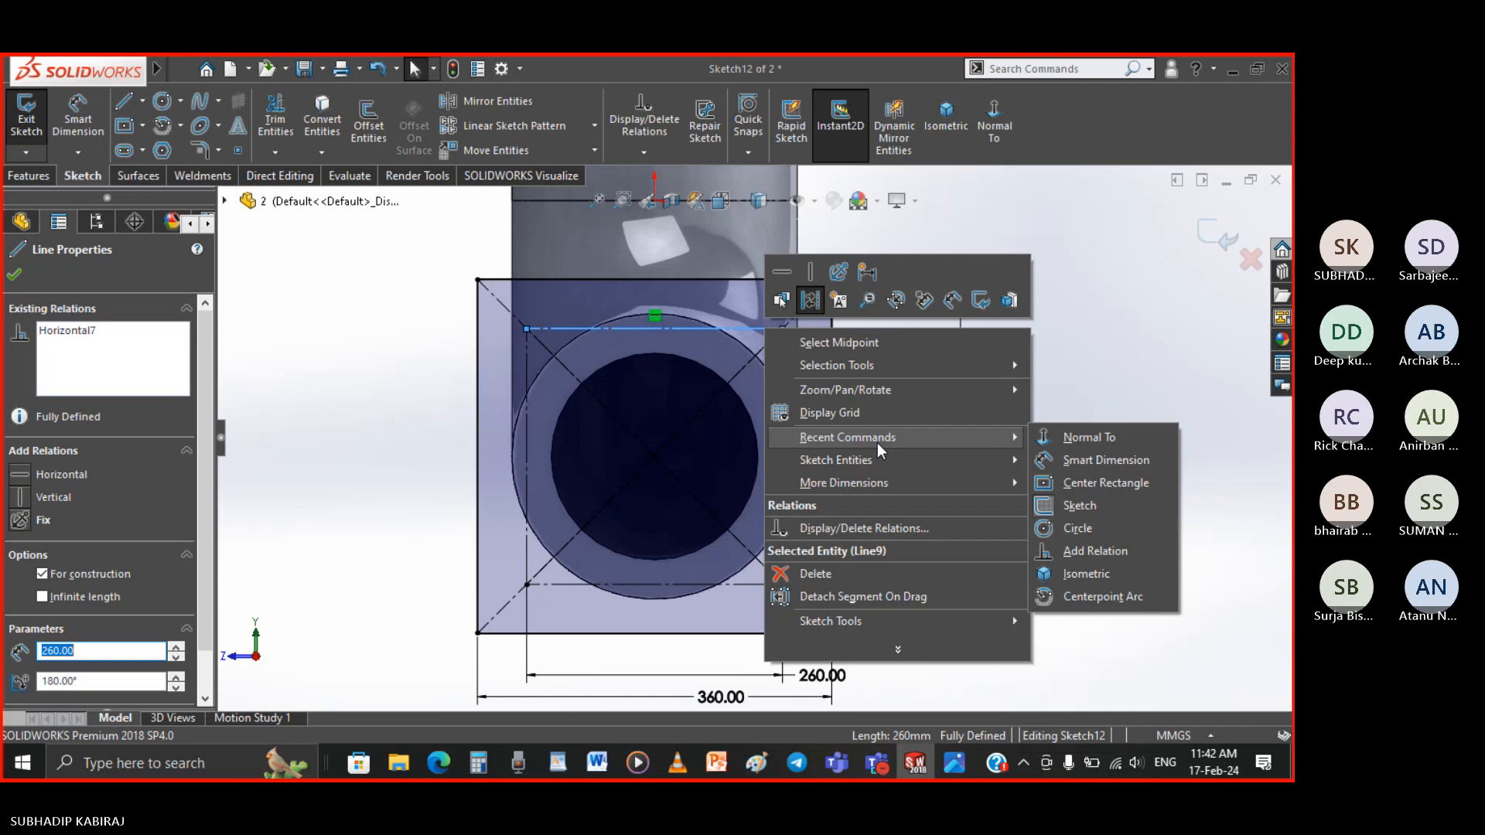
# Convert all four lines of the inner 260 mm square from construction to solid geometry and exit the sketch
pyautogui.click(743, 333)
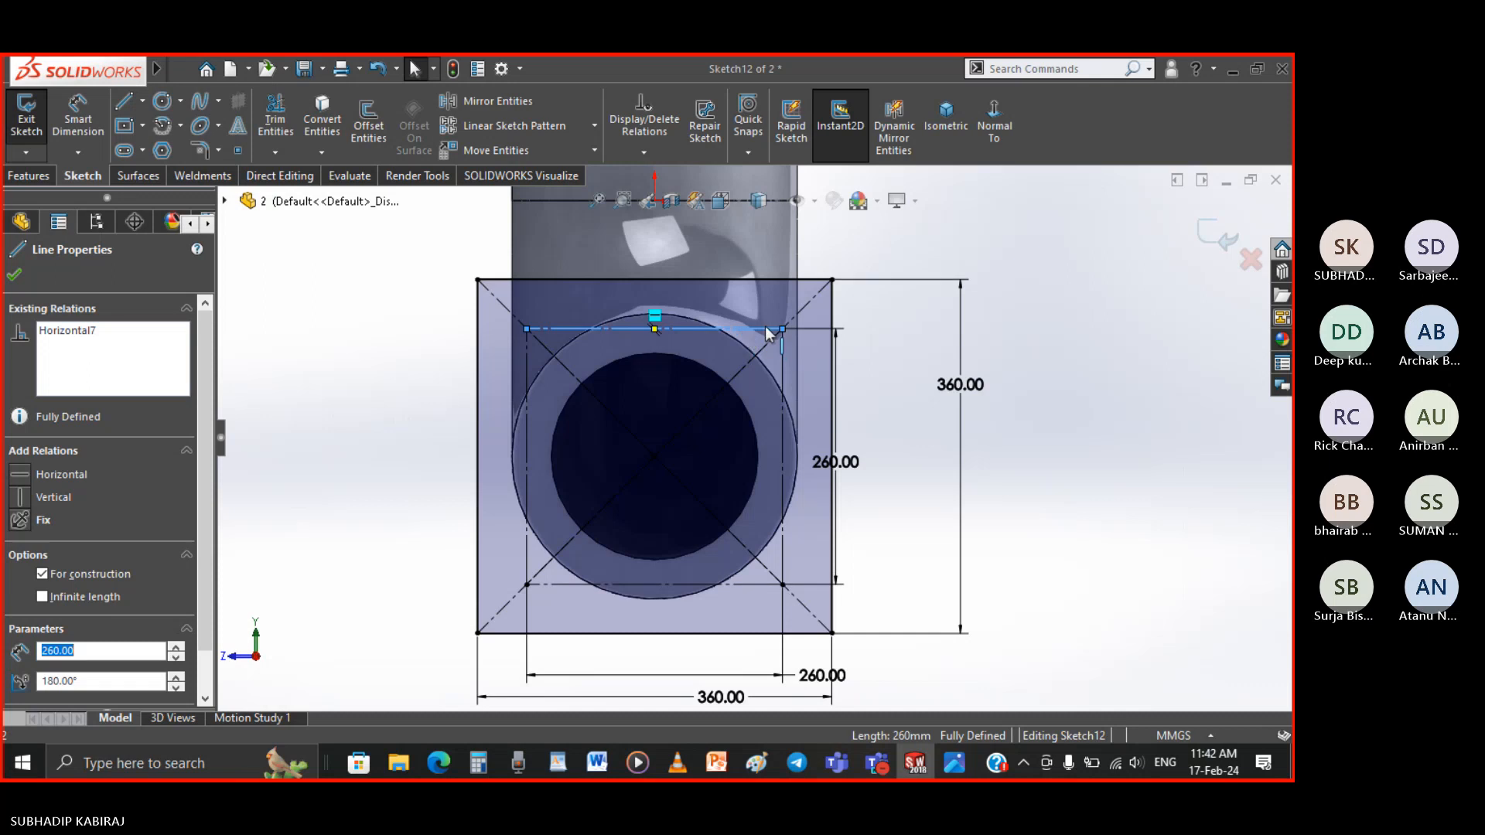
pyautogui.keyDown('ctrl'); pyautogui.click(526, 476); pyautogui.keyUp('ctrl')
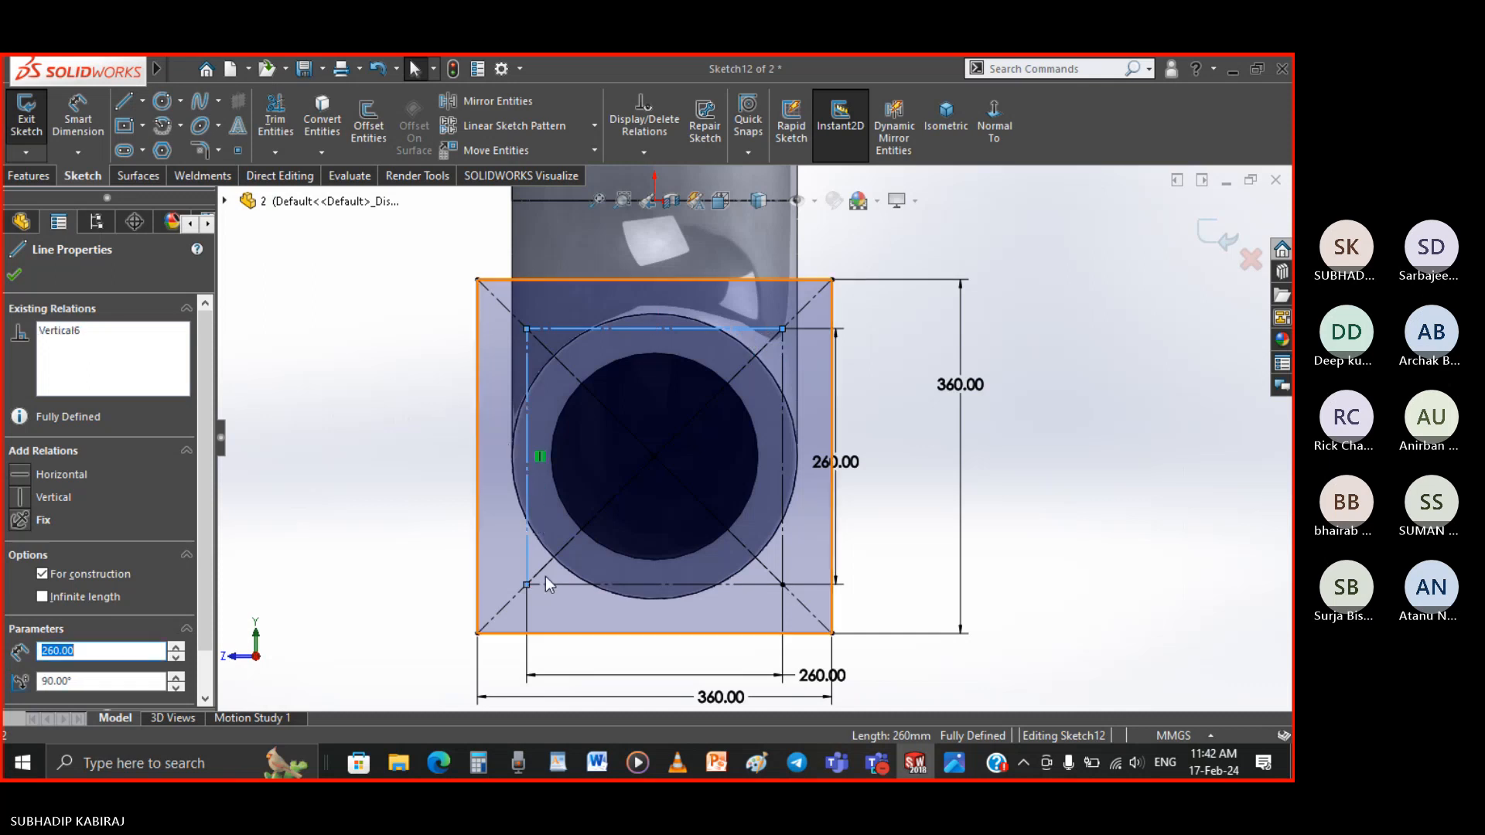
pyautogui.keyDown('ctrl'); pyautogui.click(773, 582); pyautogui.keyUp('ctrl')
pyautogui.keyDown('ctrl'); pyautogui.click(783, 564); pyautogui.keyUp('ctrl')
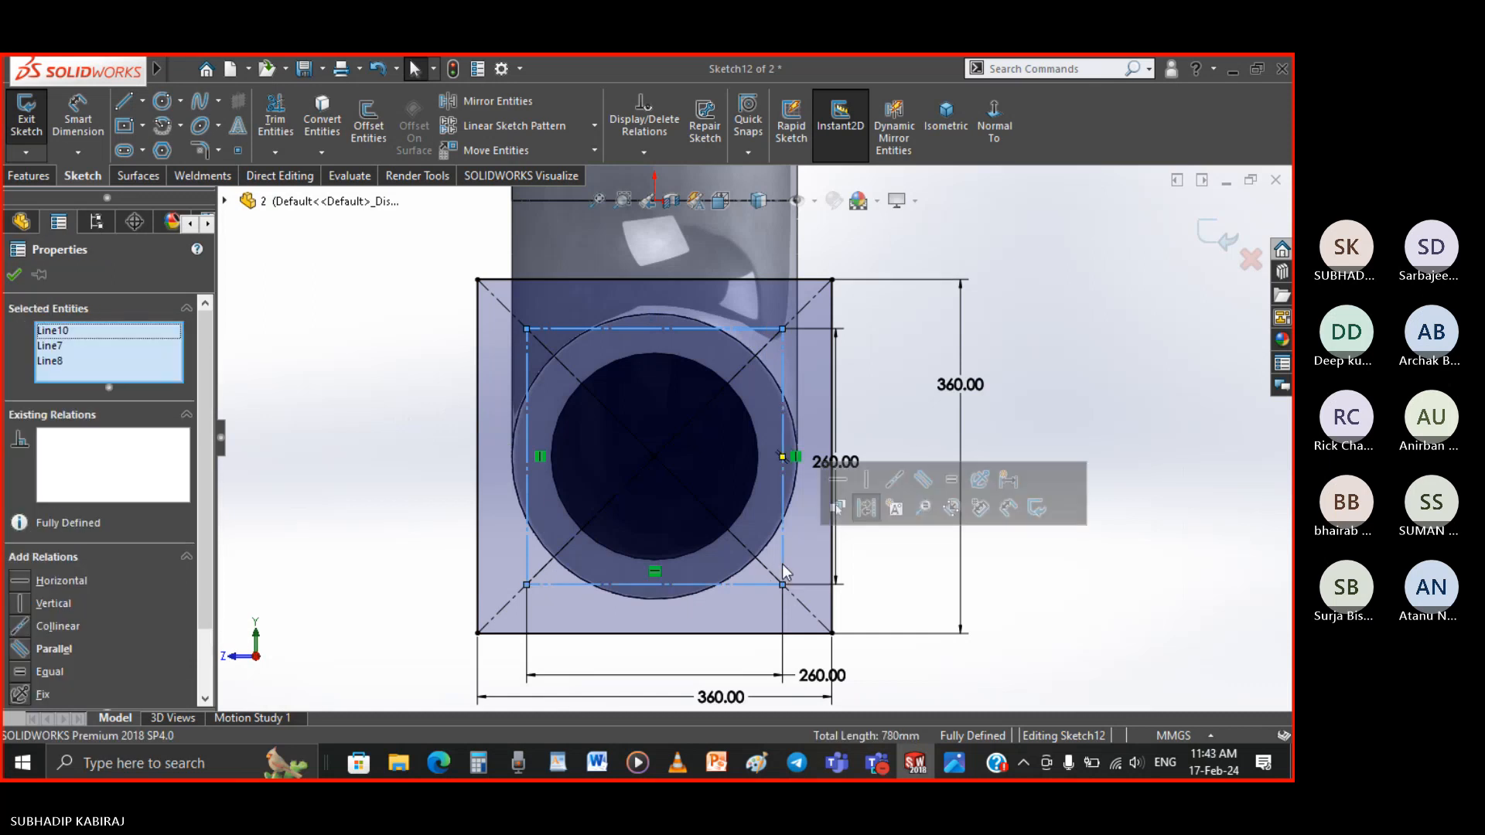
pyautogui.click(867, 507)
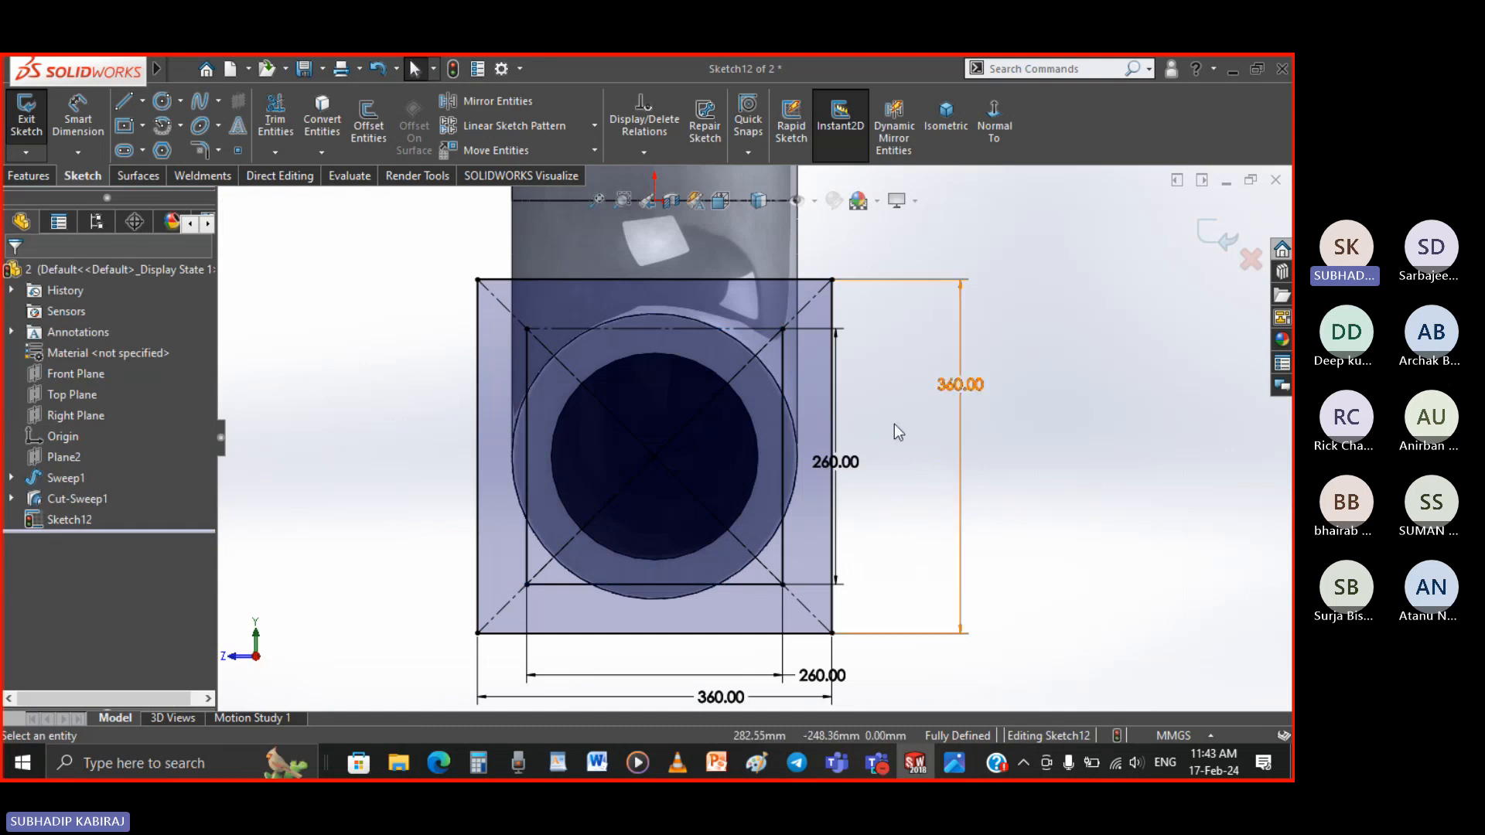
pyautogui.click(698, 330)
pyautogui.click(772, 277)
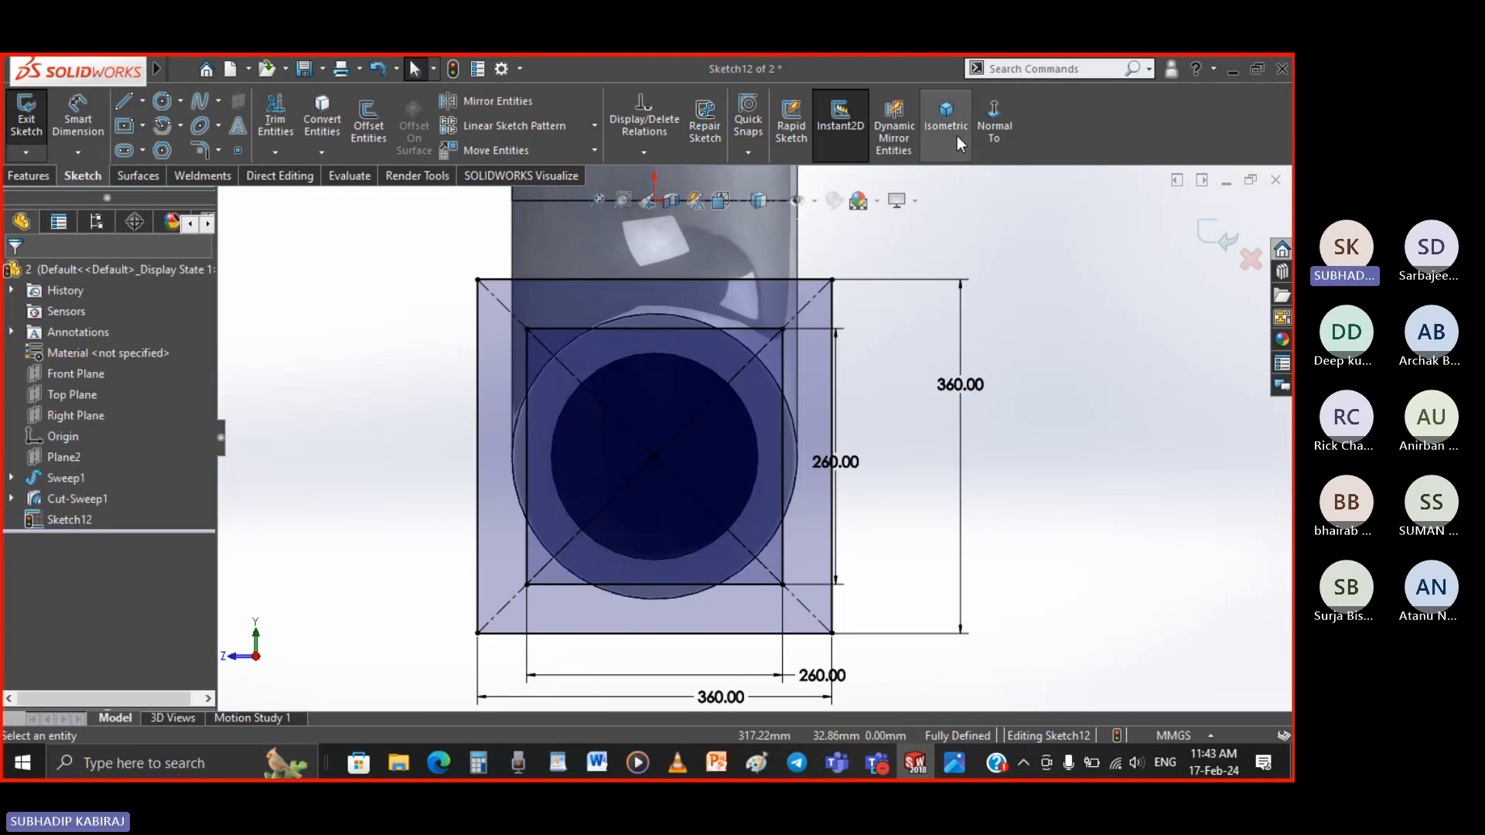
pyautogui.click(1216, 246)
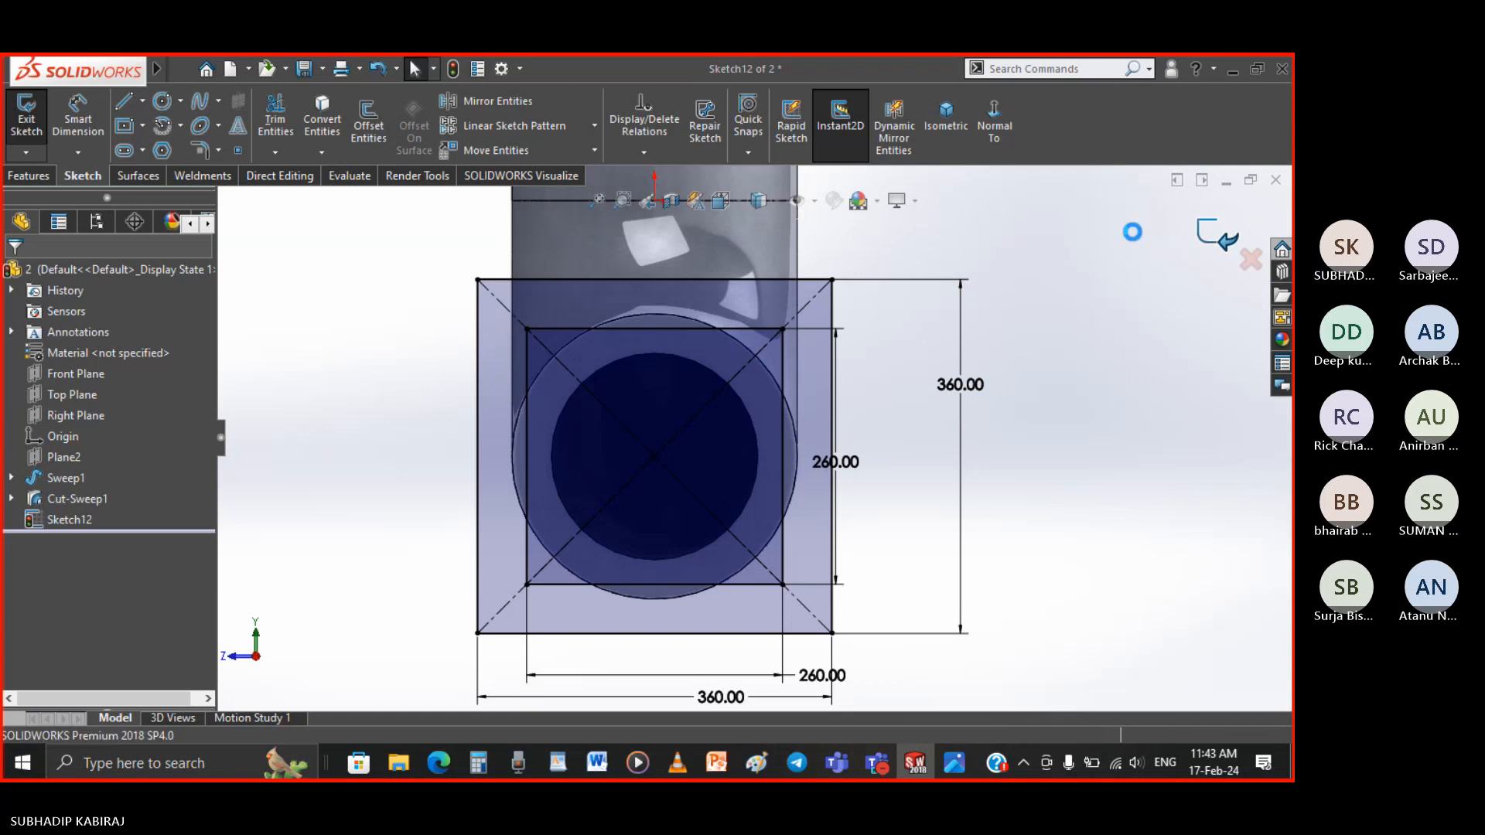
pyautogui.click(917, 125)
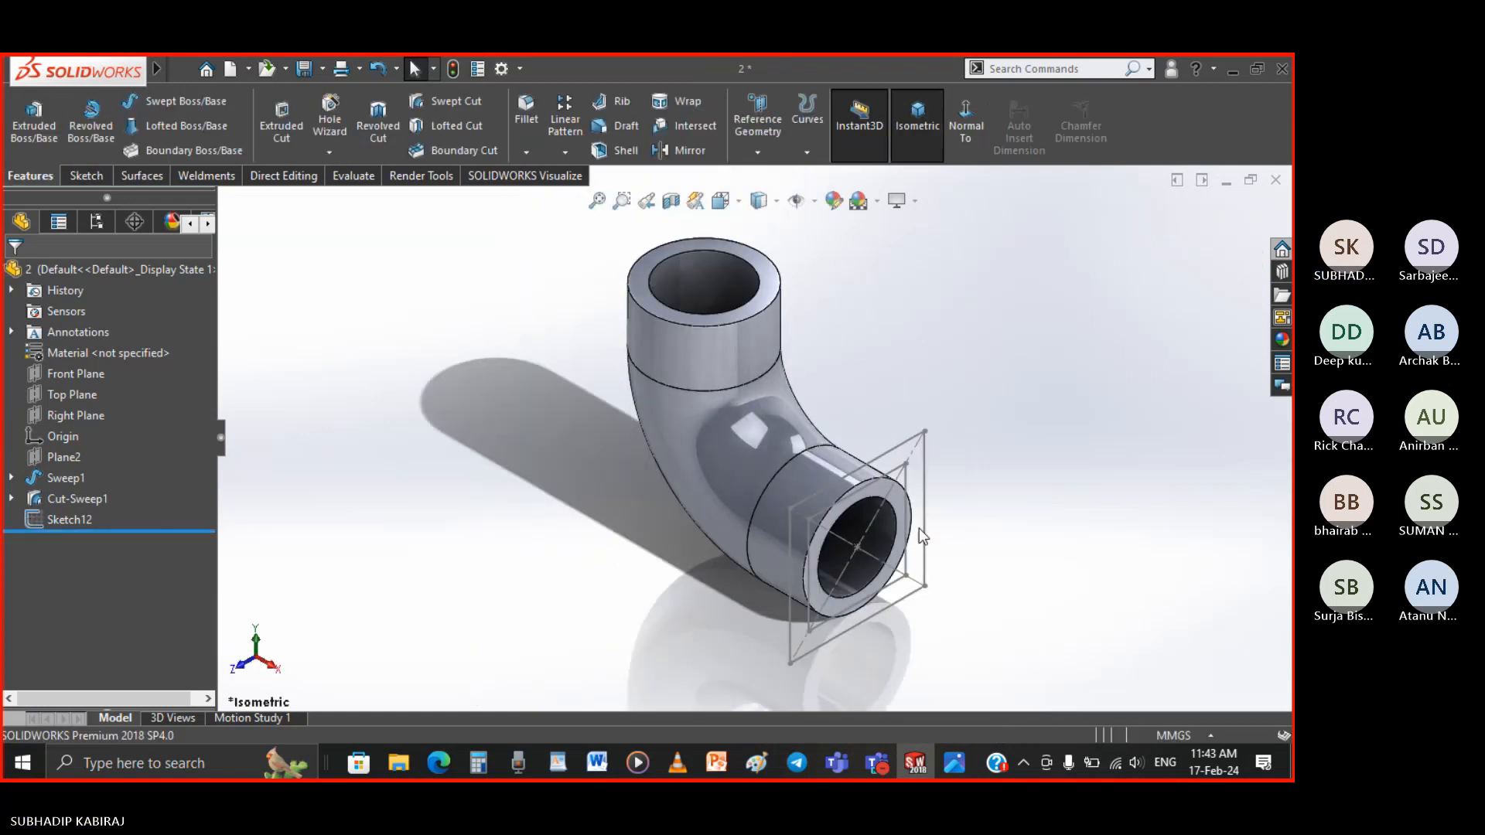
pyautogui.click(69, 519)
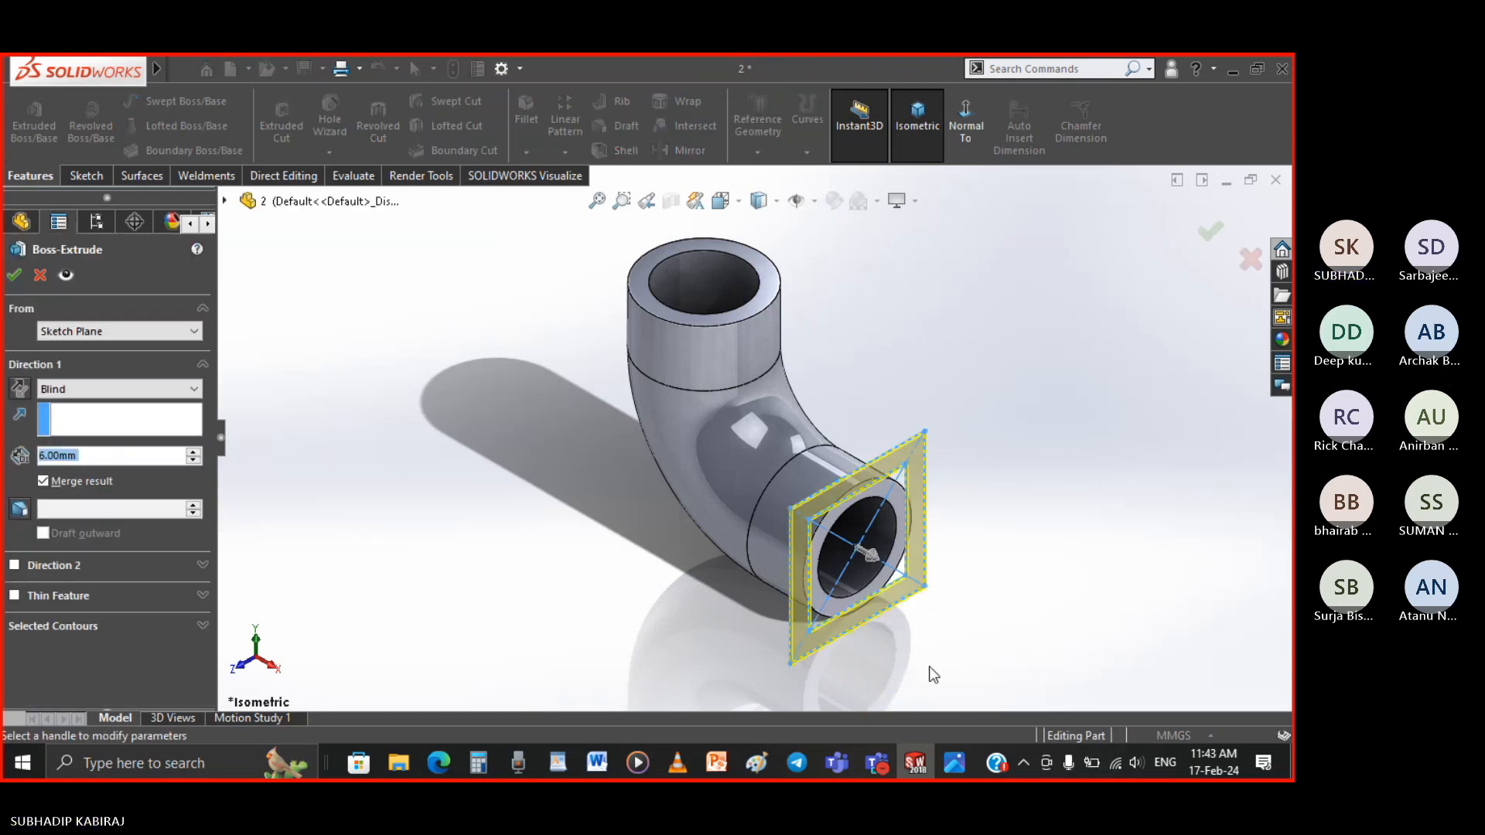
pyautogui.scroll(-4, 928, 672)
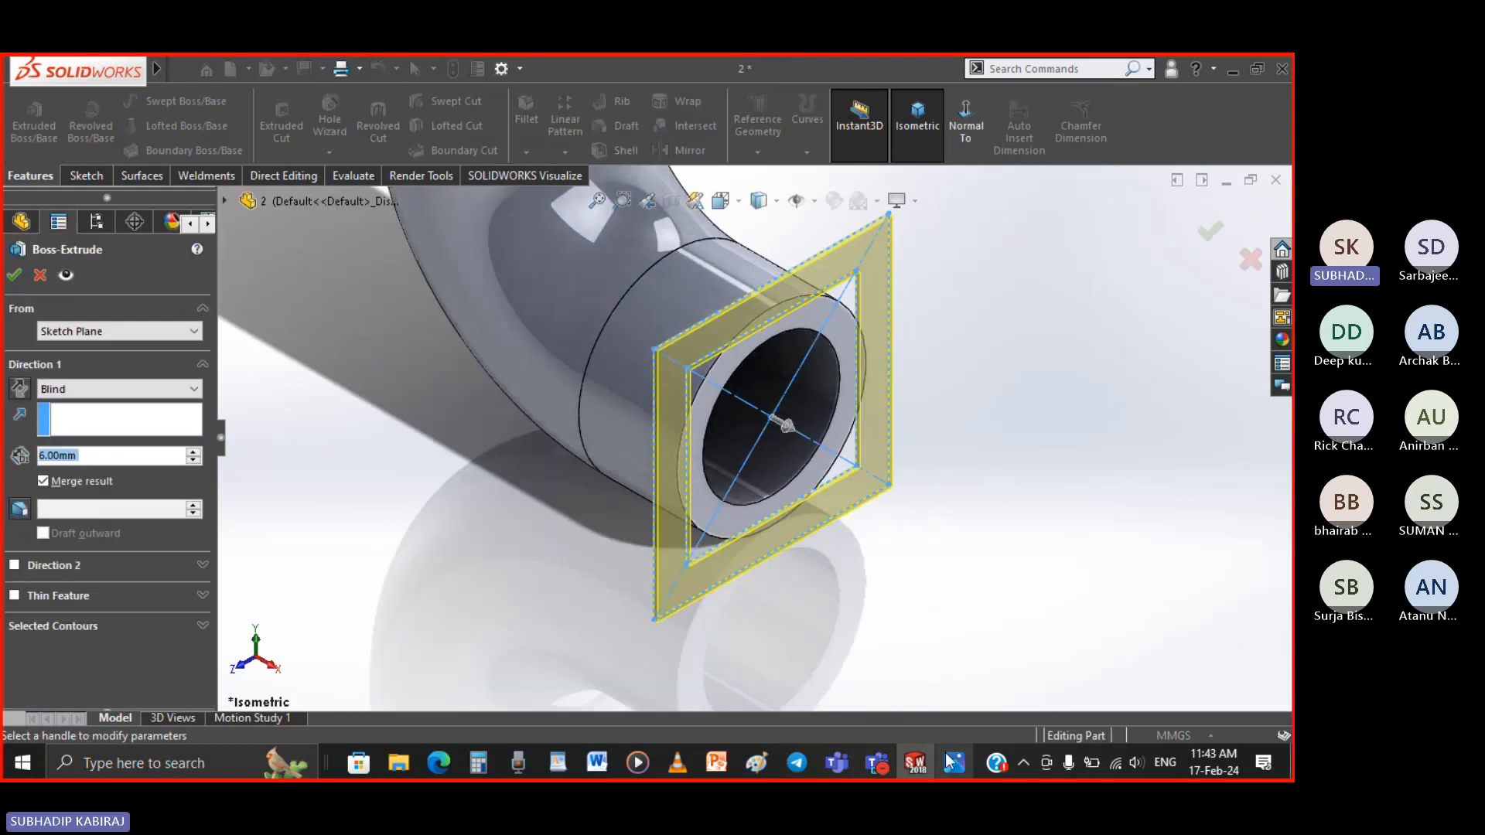
pyautogui.moveTo(947, 665); pyautogui.dragTo(929, 593, button='middle')
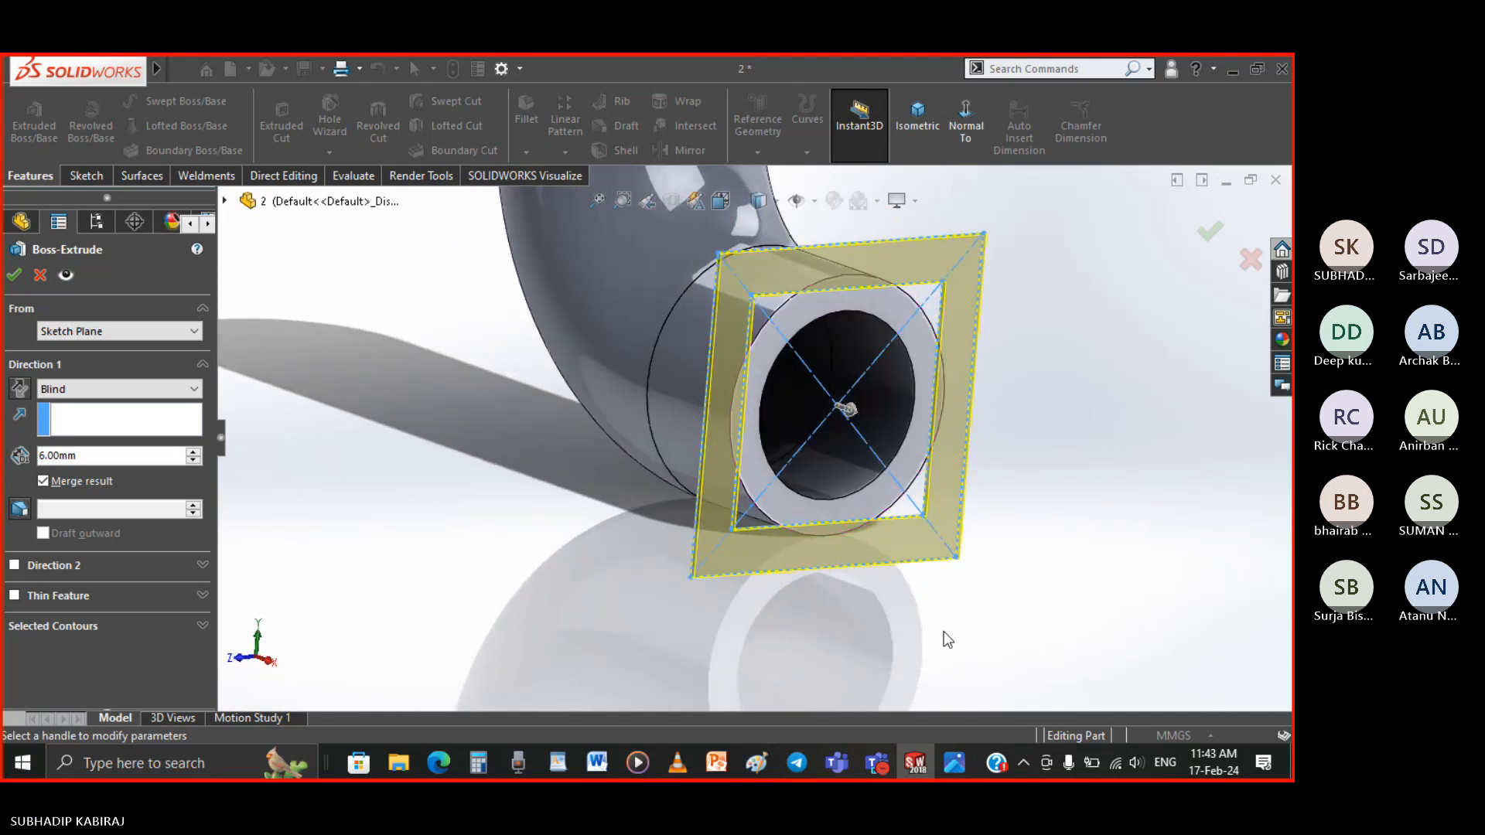
pyautogui.moveTo(942, 625); pyautogui.dragTo(889, 589, button='middle')
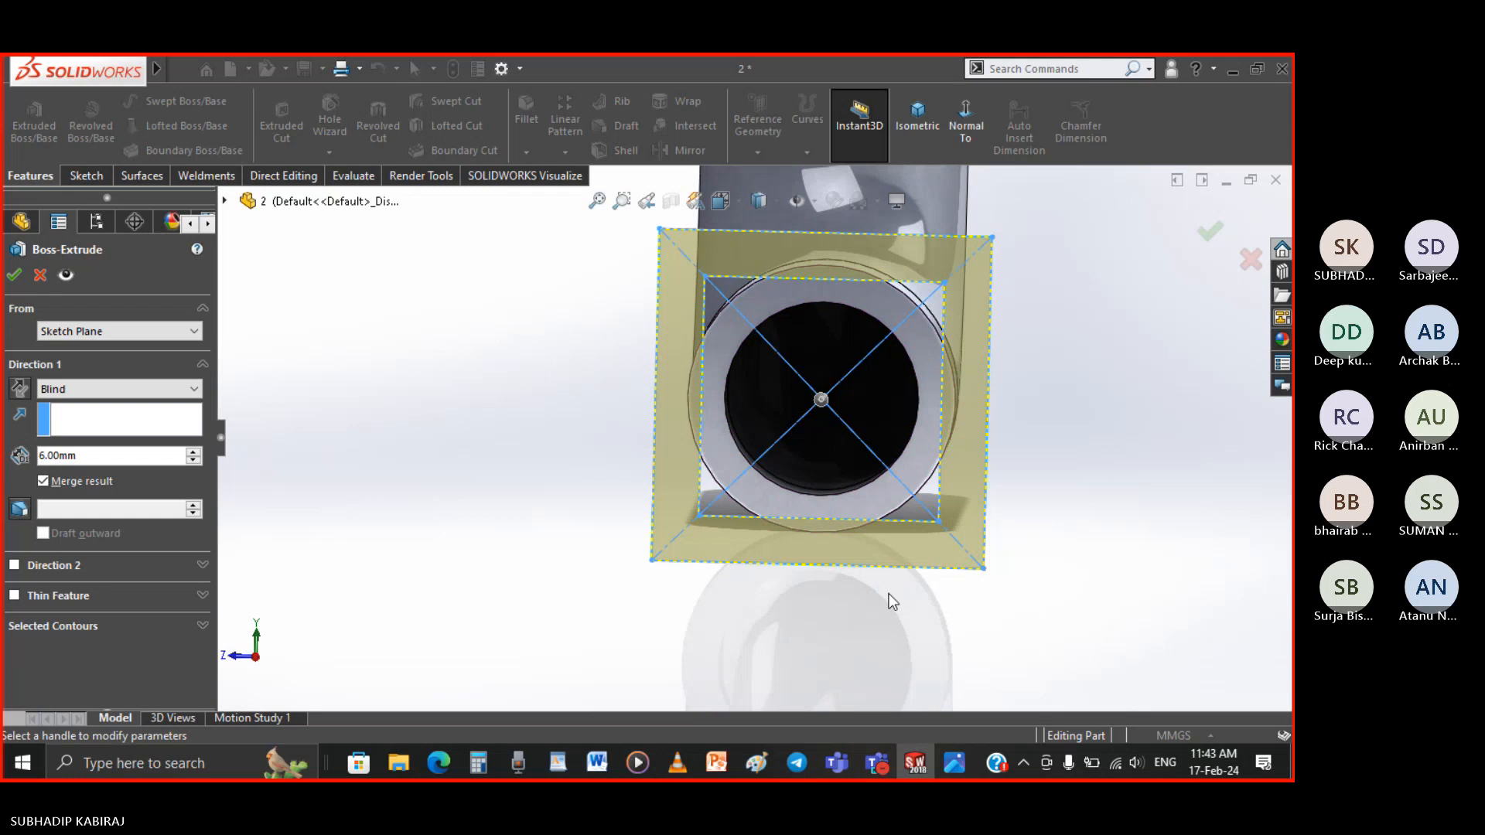
pyautogui.click(41, 277)
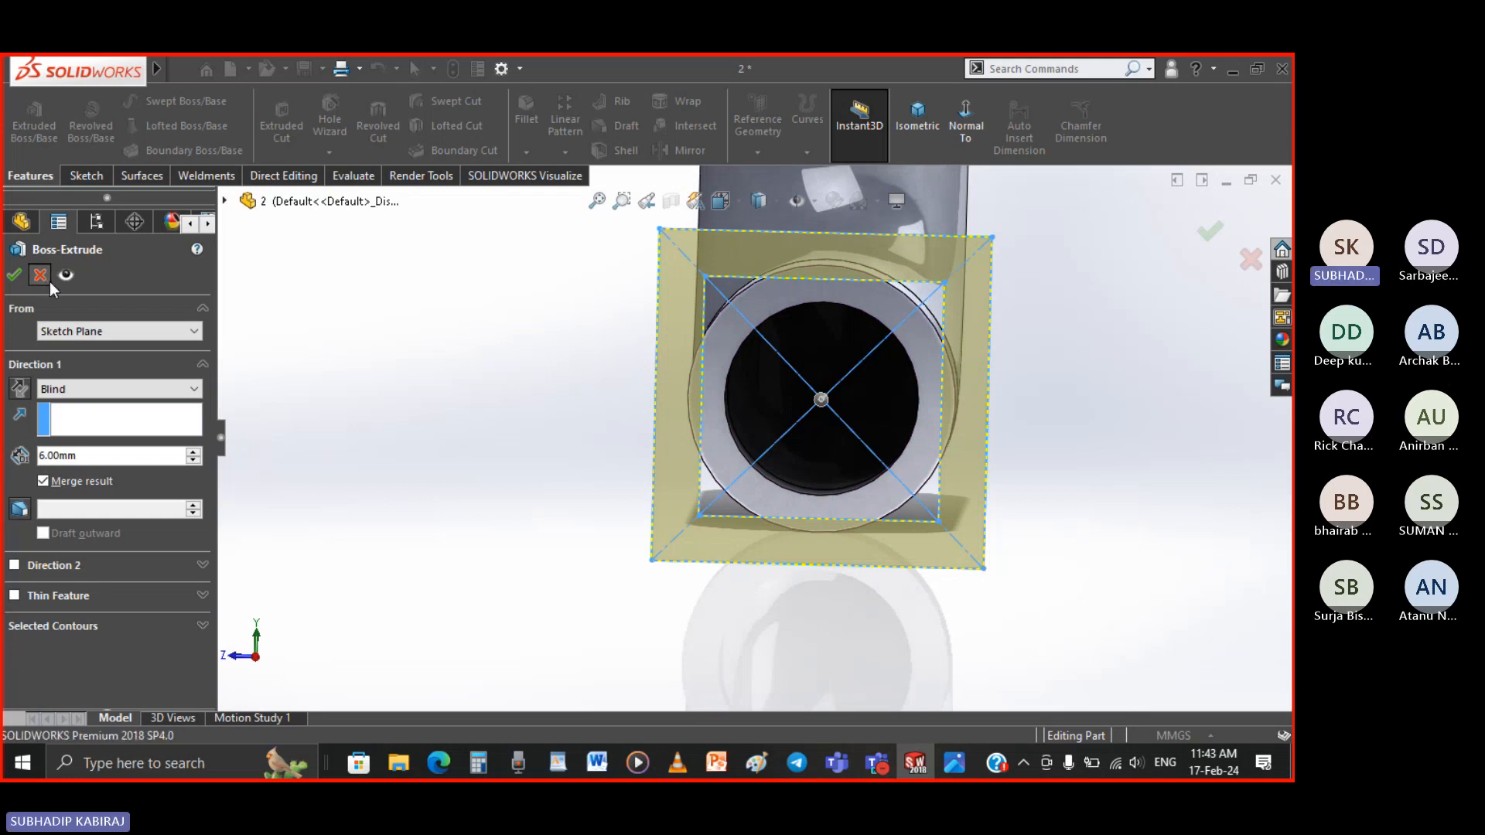
pyautogui.rightClick(52, 520)
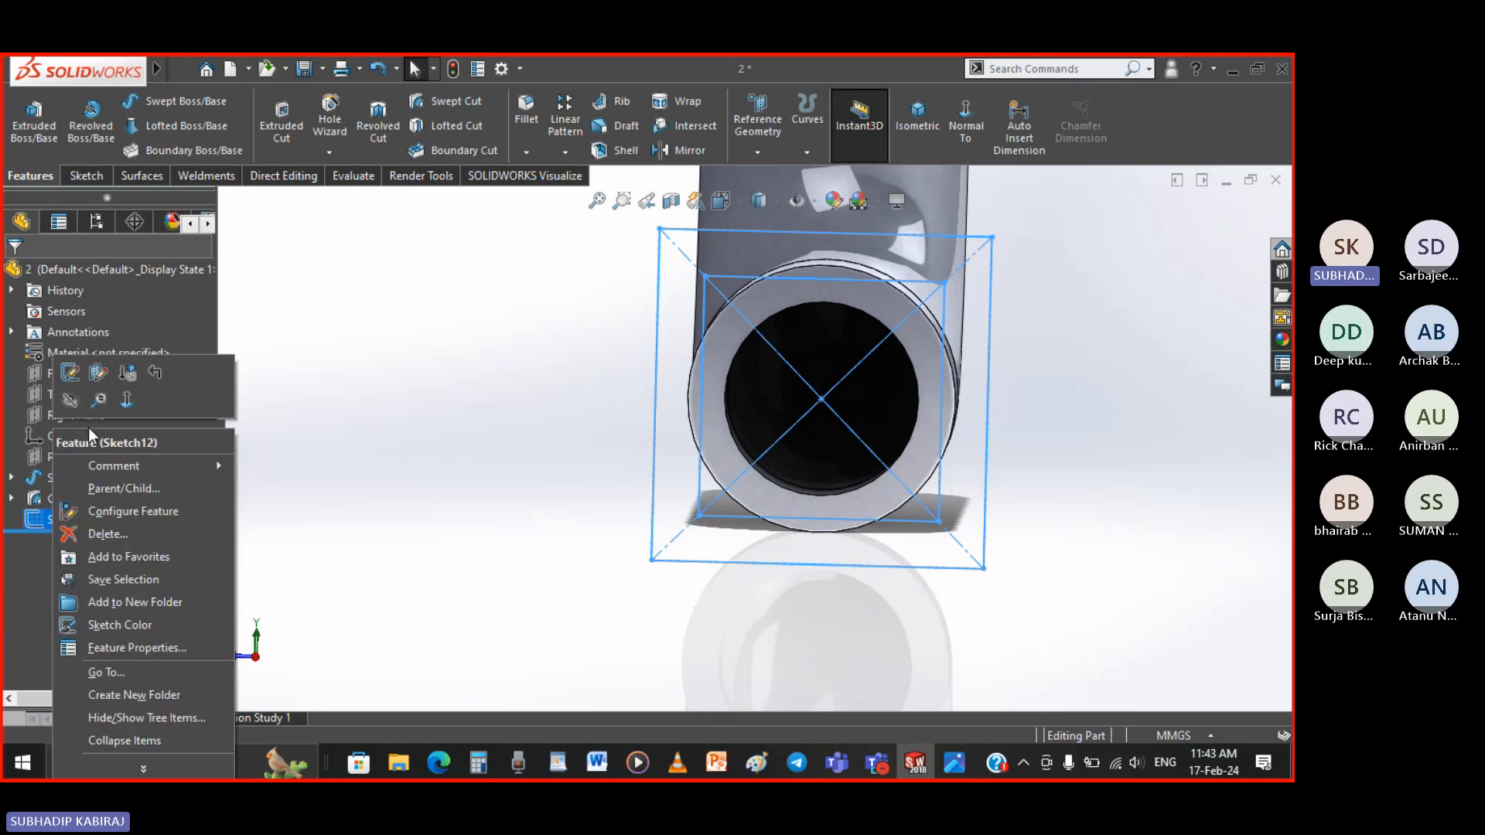
pyautogui.click(340, 502)
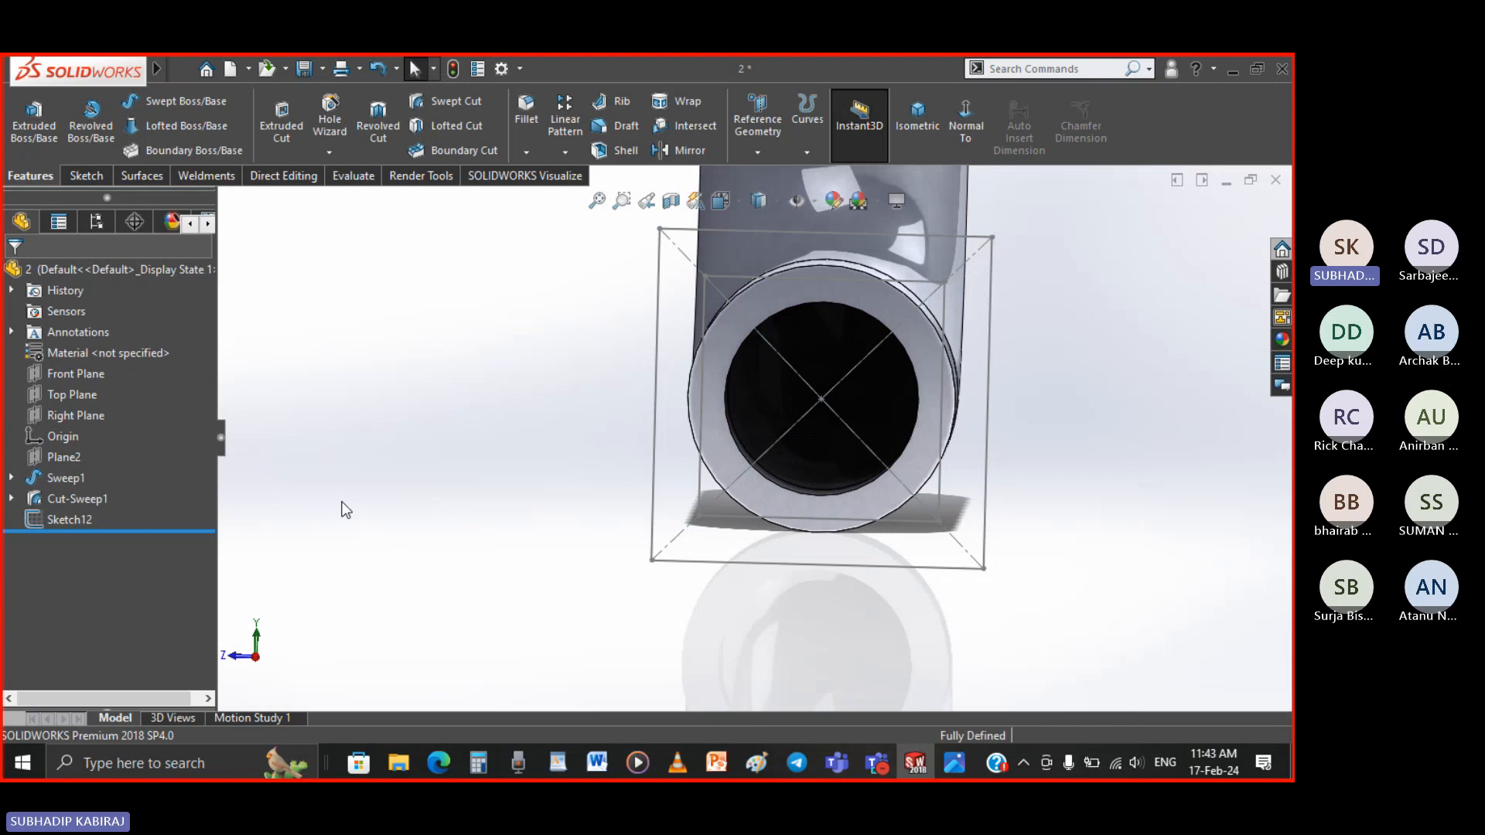
# Undo the conversion of the inner square's lines to solid geometry and exit the sketch
pyautogui.hotkey('ctrl', 'z')
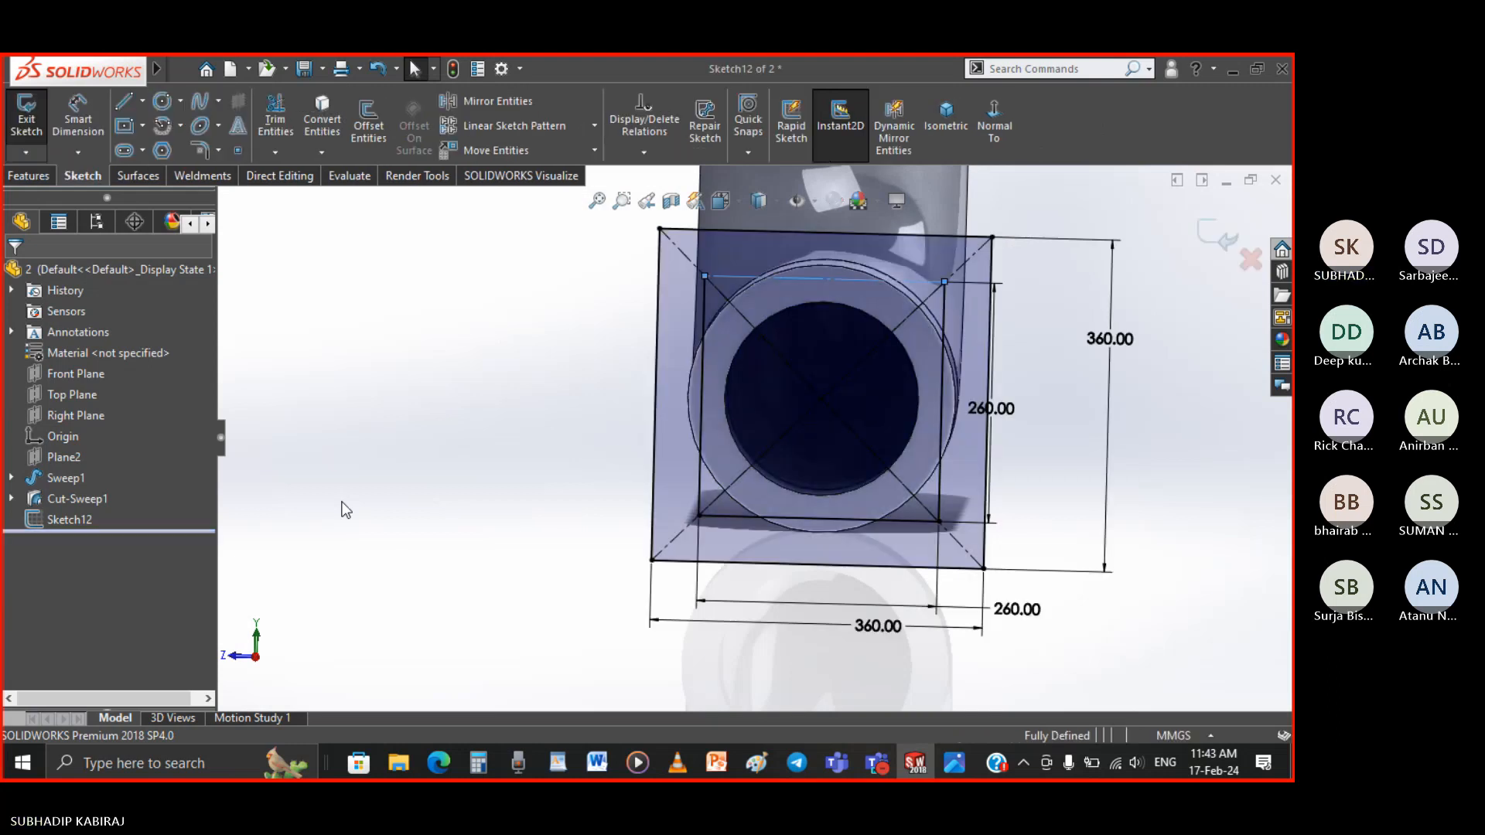
pyautogui.hotkey('ctrl', 'z')
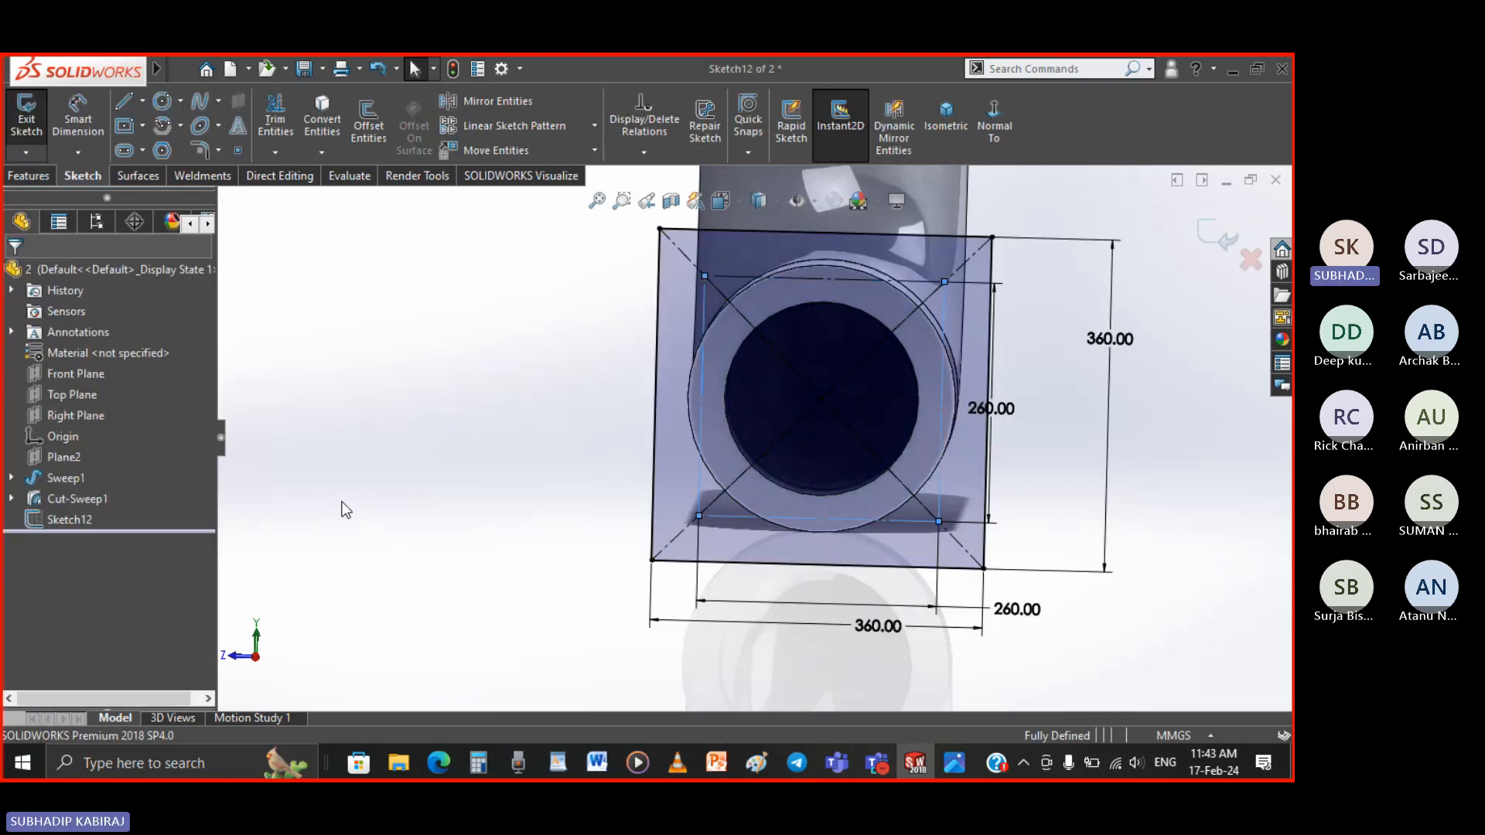
pyautogui.click(1204, 238)
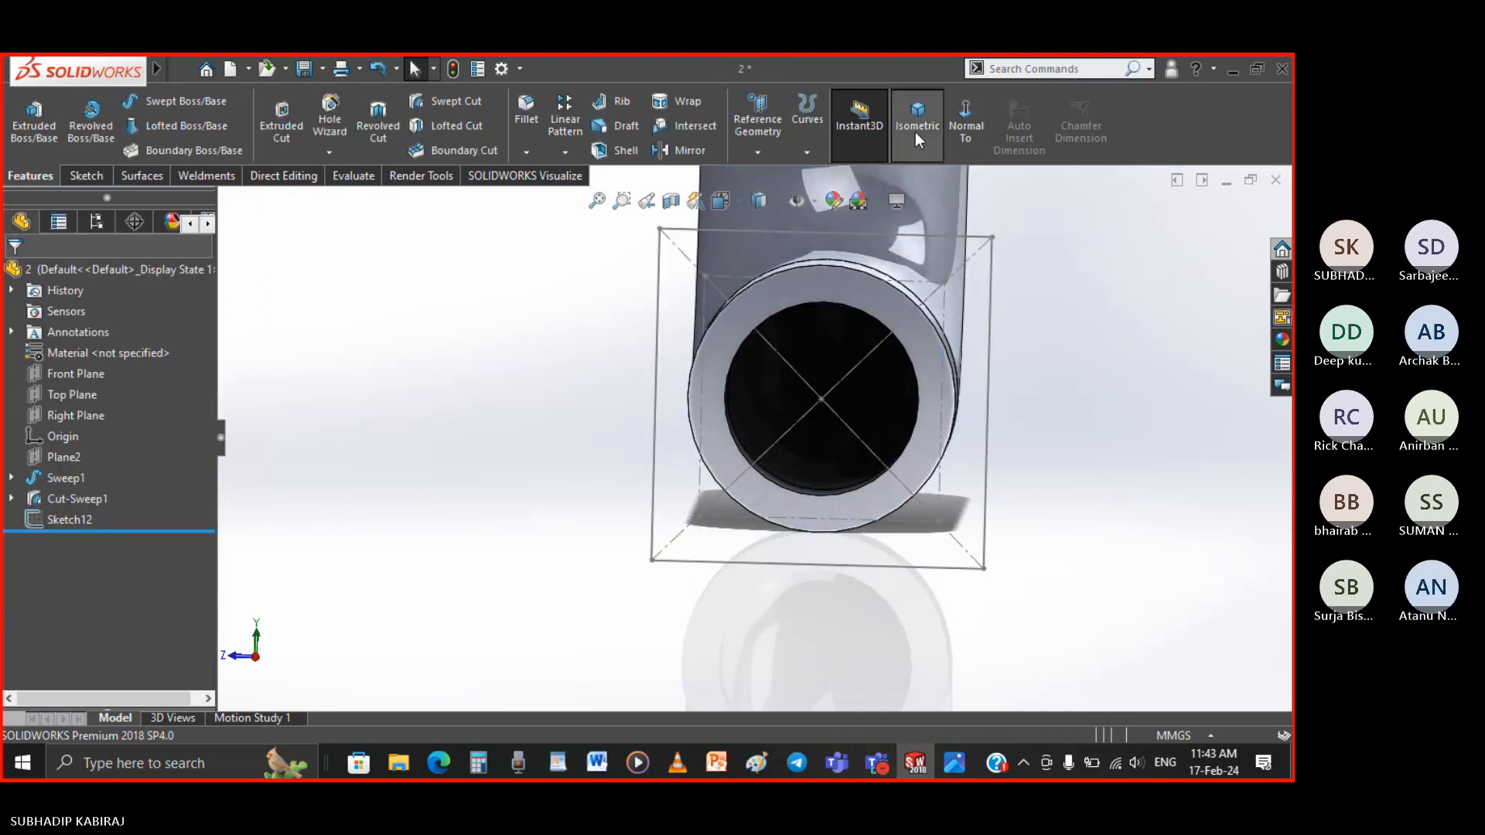
# Check the flange thickness in the reference drawing and extrude the 360 mm square flange sketch 50 mm, merged with the elbow
pyautogui.click(916, 131)
pyautogui.click(52, 521)
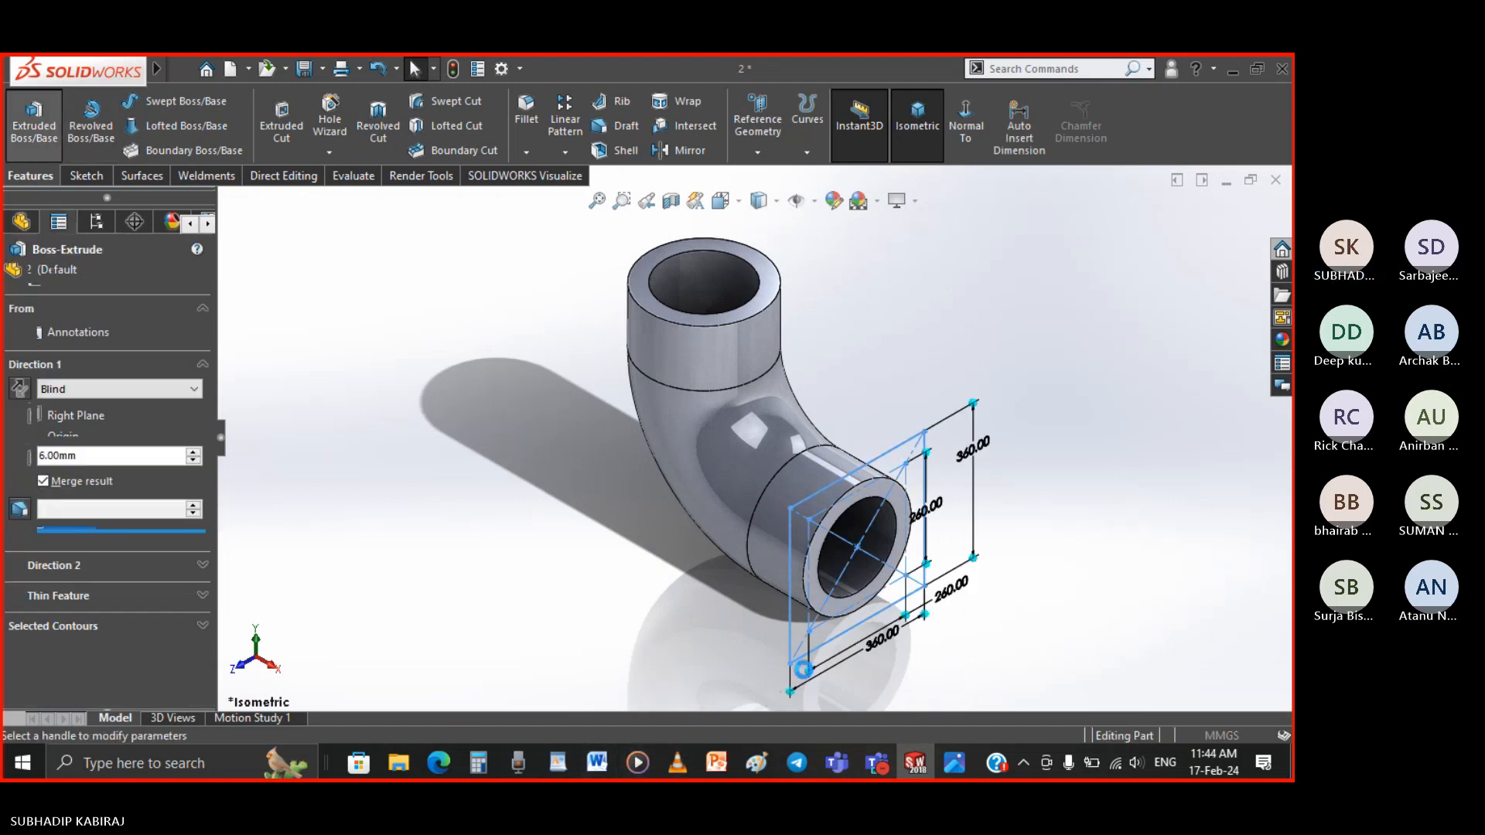
pyautogui.click(955, 763)
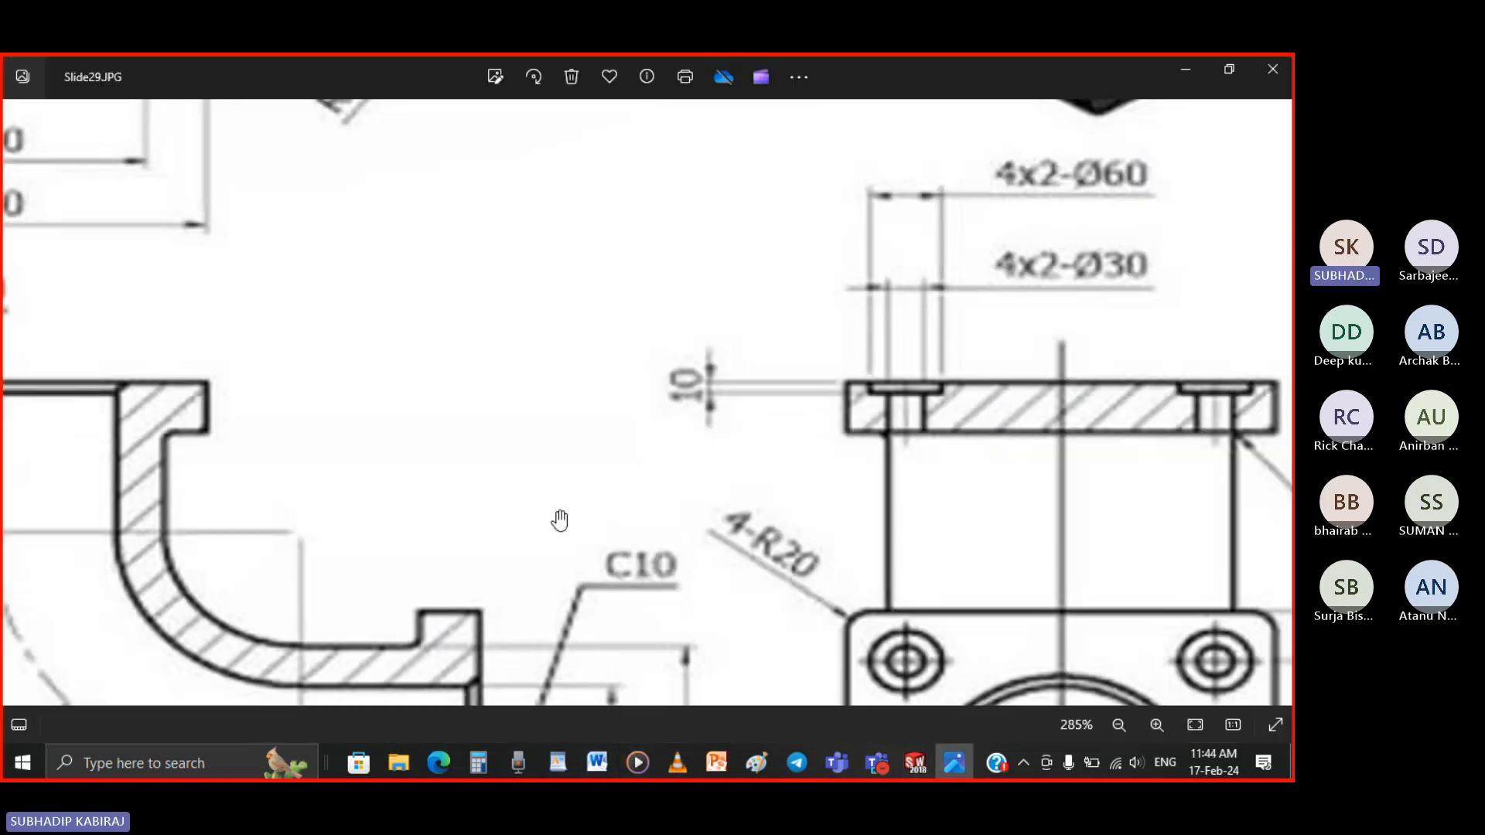
pyautogui.scroll(2, 599, 503)
pyautogui.scroll(-2, 615, 516)
pyautogui.scroll(-4, 620, 527)
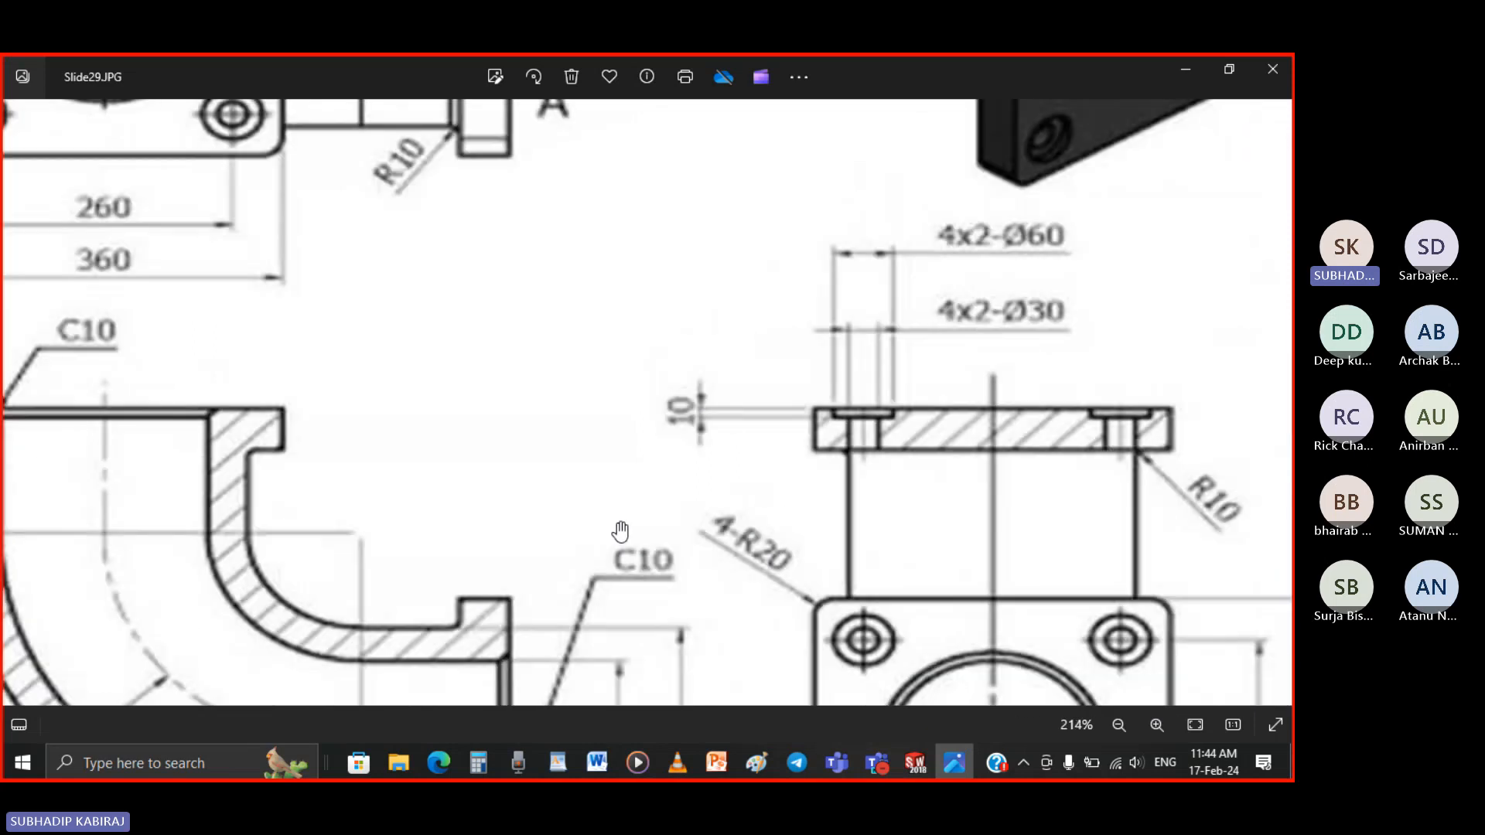
pyautogui.scroll(2, 650, 702)
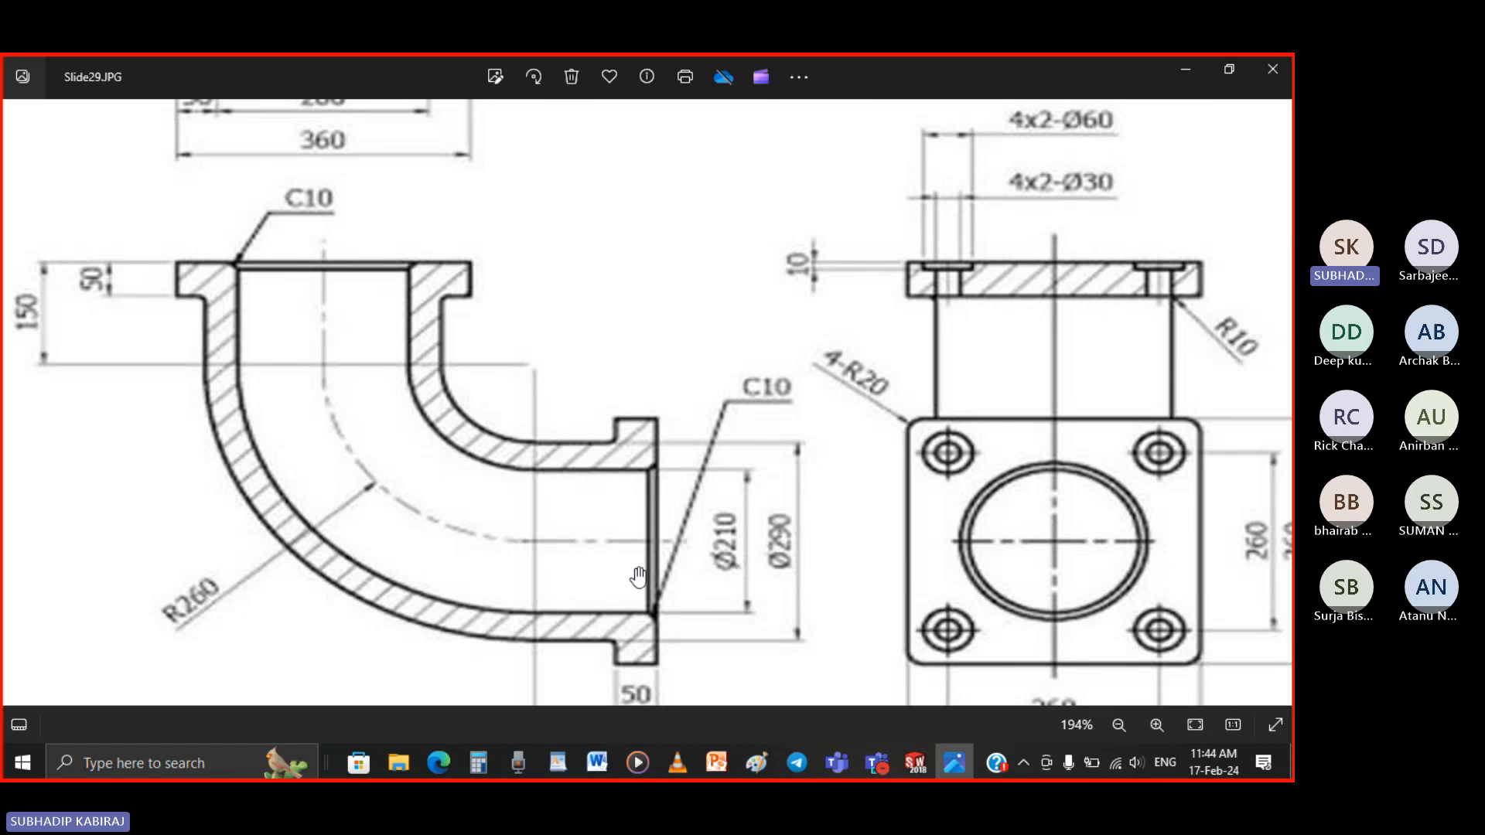
pyautogui.click(928, 773)
pyautogui.doubleClick(99, 457)
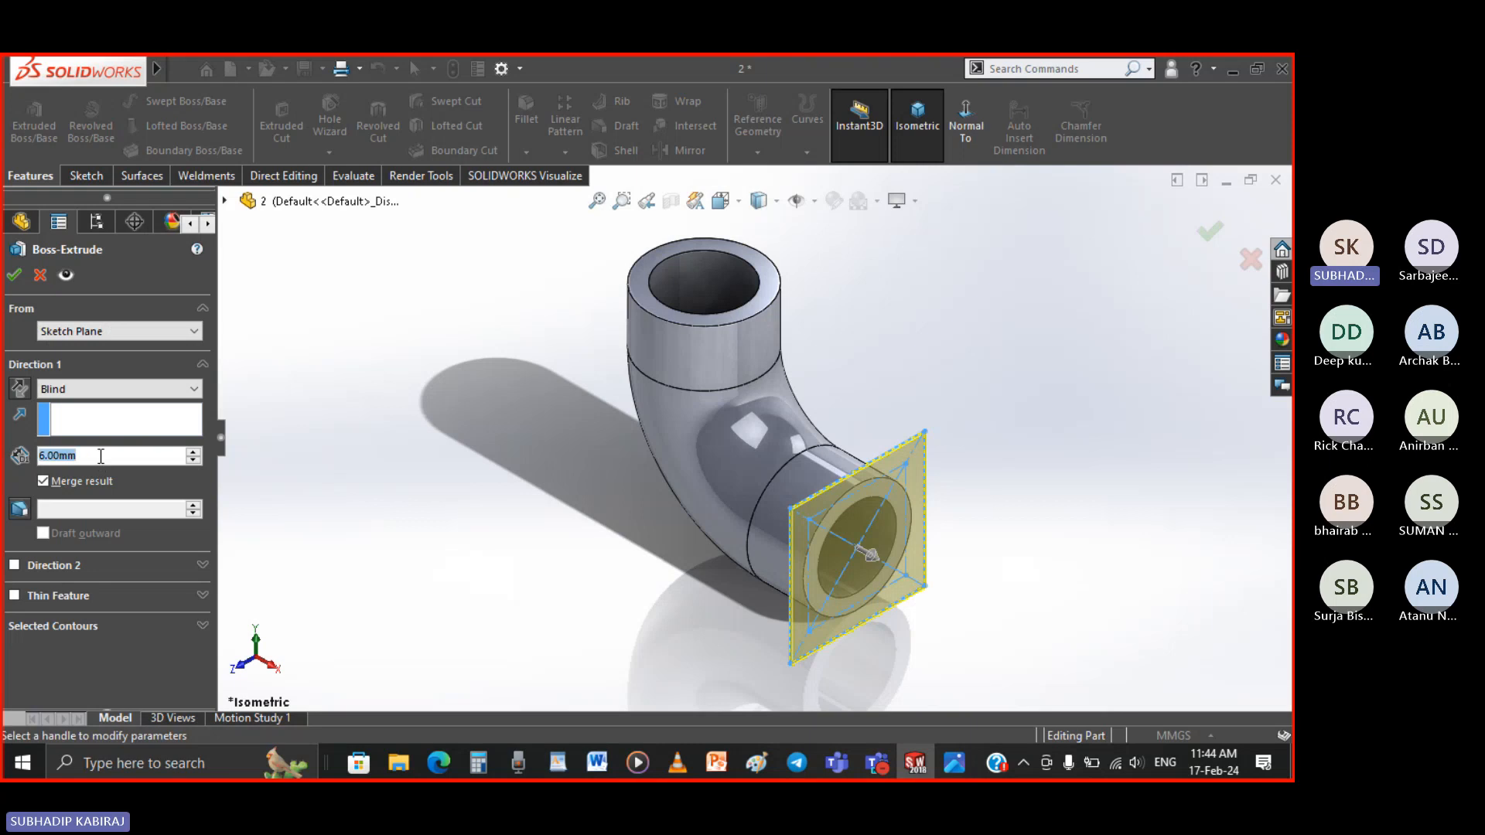
pyautogui.write('50')
pyautogui.press('Return')
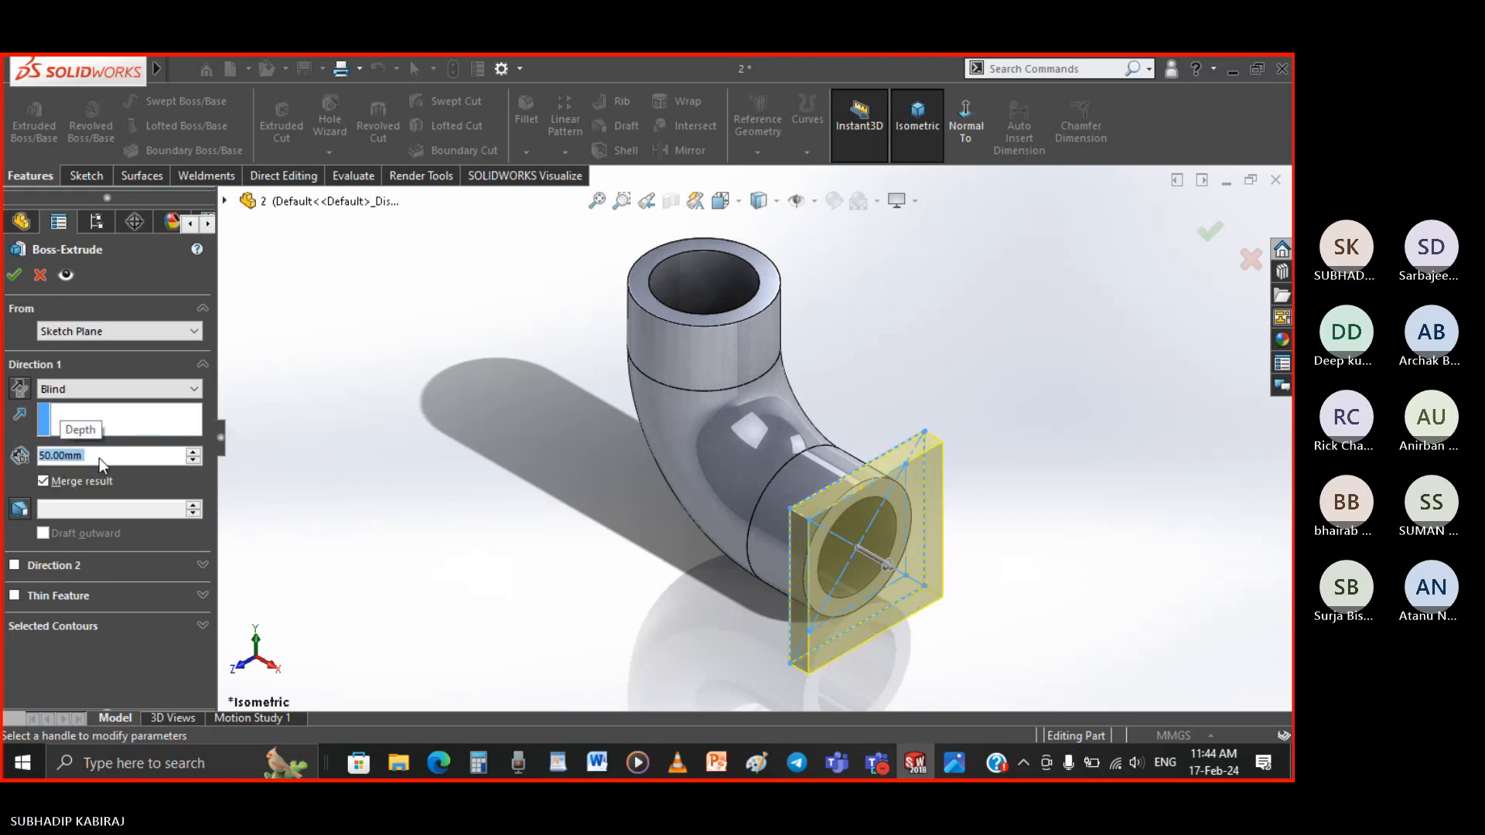
pyautogui.click(14, 275)
# Cut through all of the square flange using the 290 mm circle sketch of the body sweep, keeping all resulting bodies
pyautogui.moveTo(358, 627); pyautogui.dragTo(332, 580, button='middle')
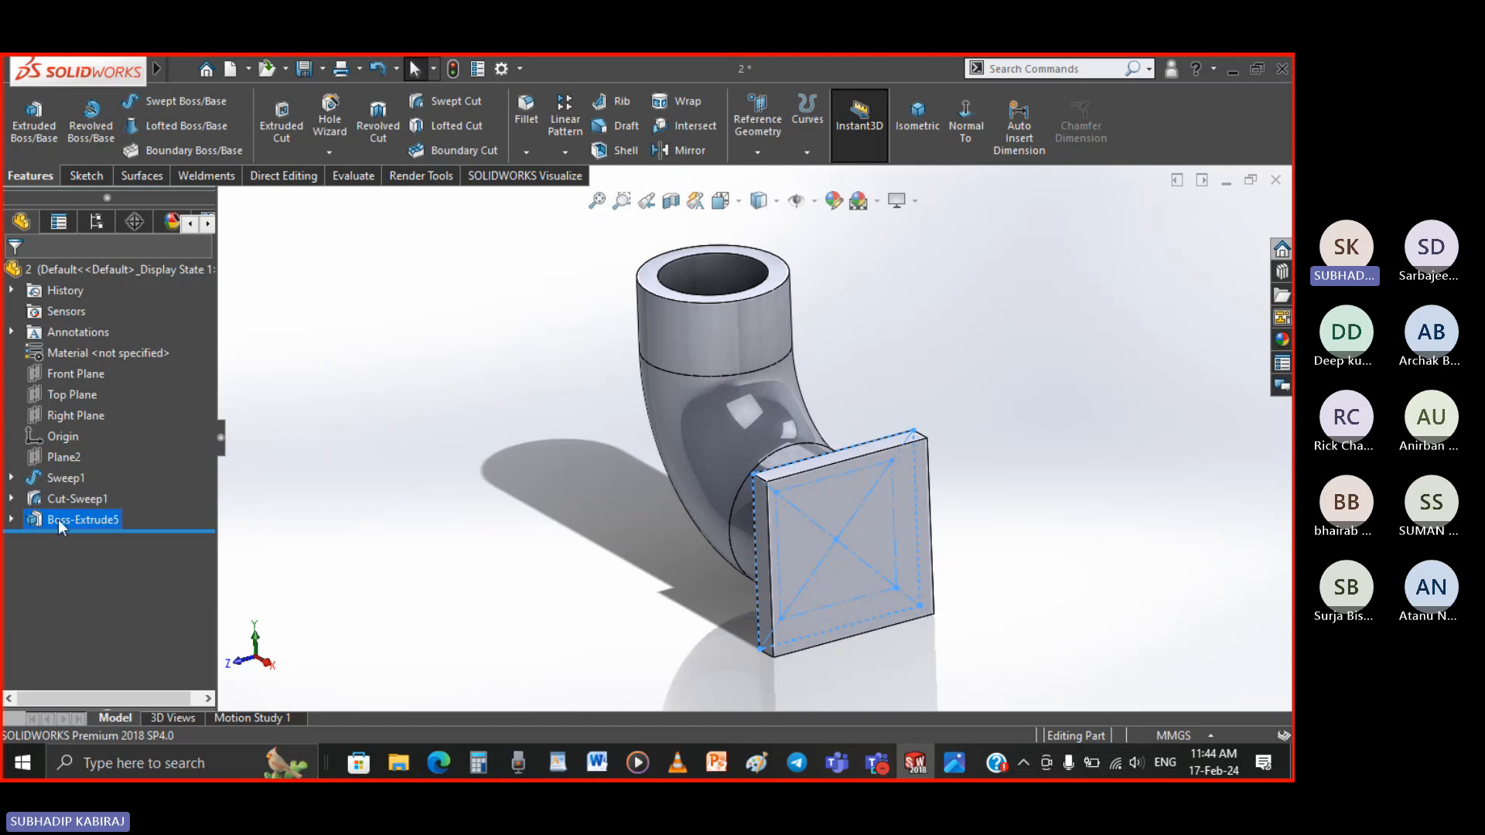
pyautogui.click(10, 478)
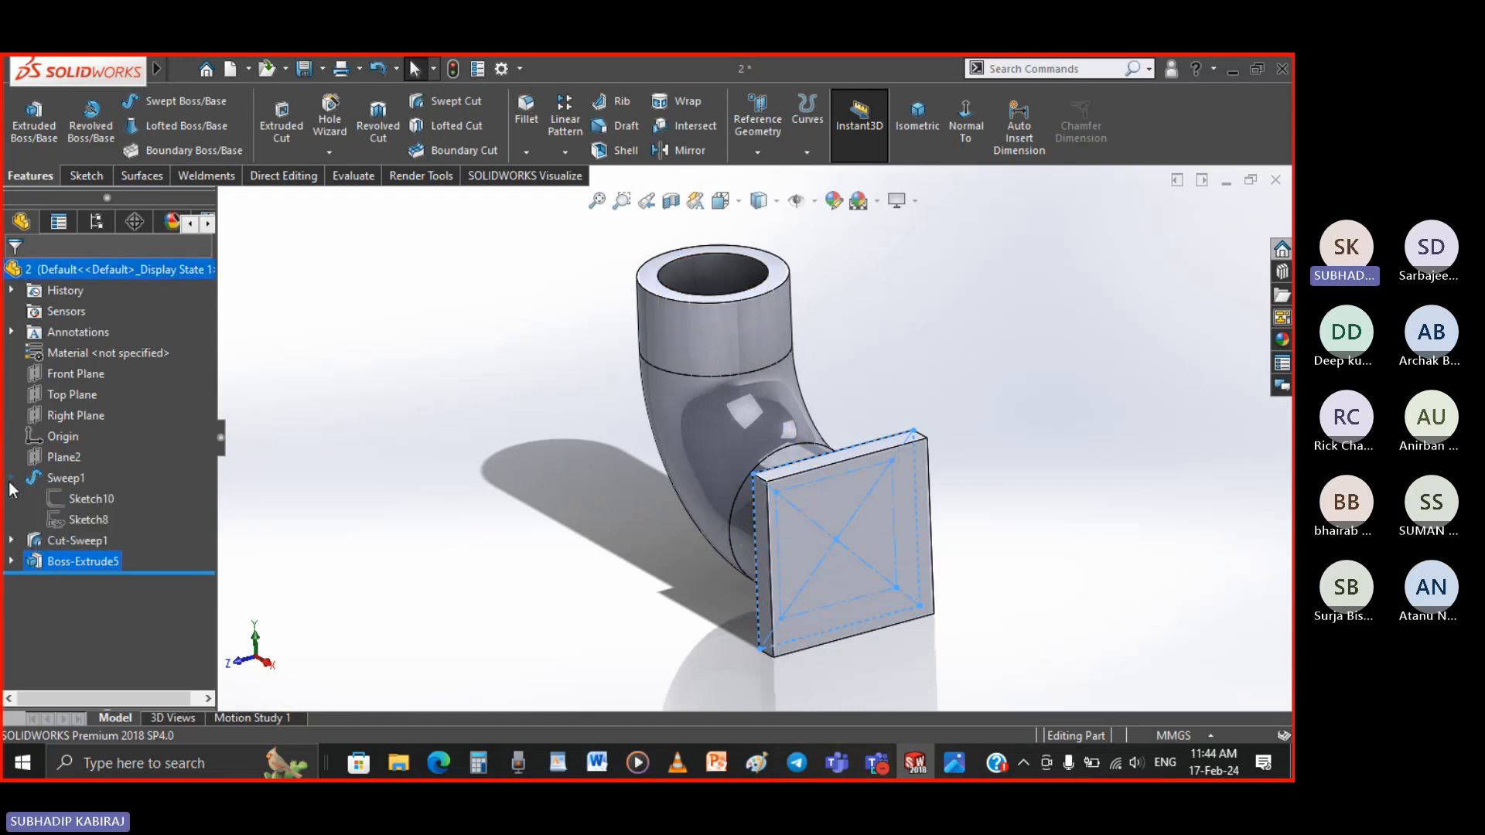
pyautogui.click(87, 493)
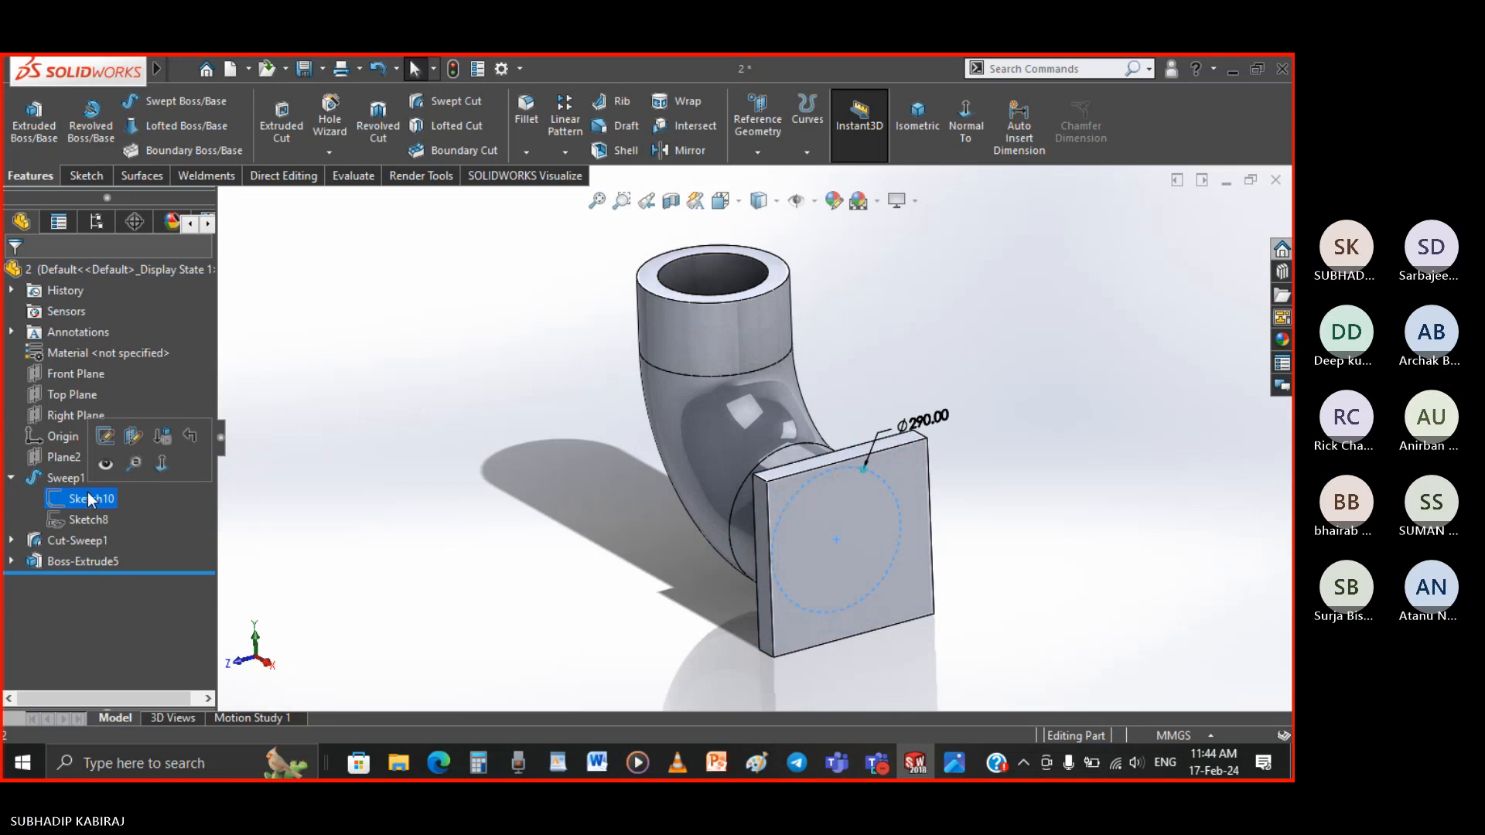
pyautogui.click(282, 122)
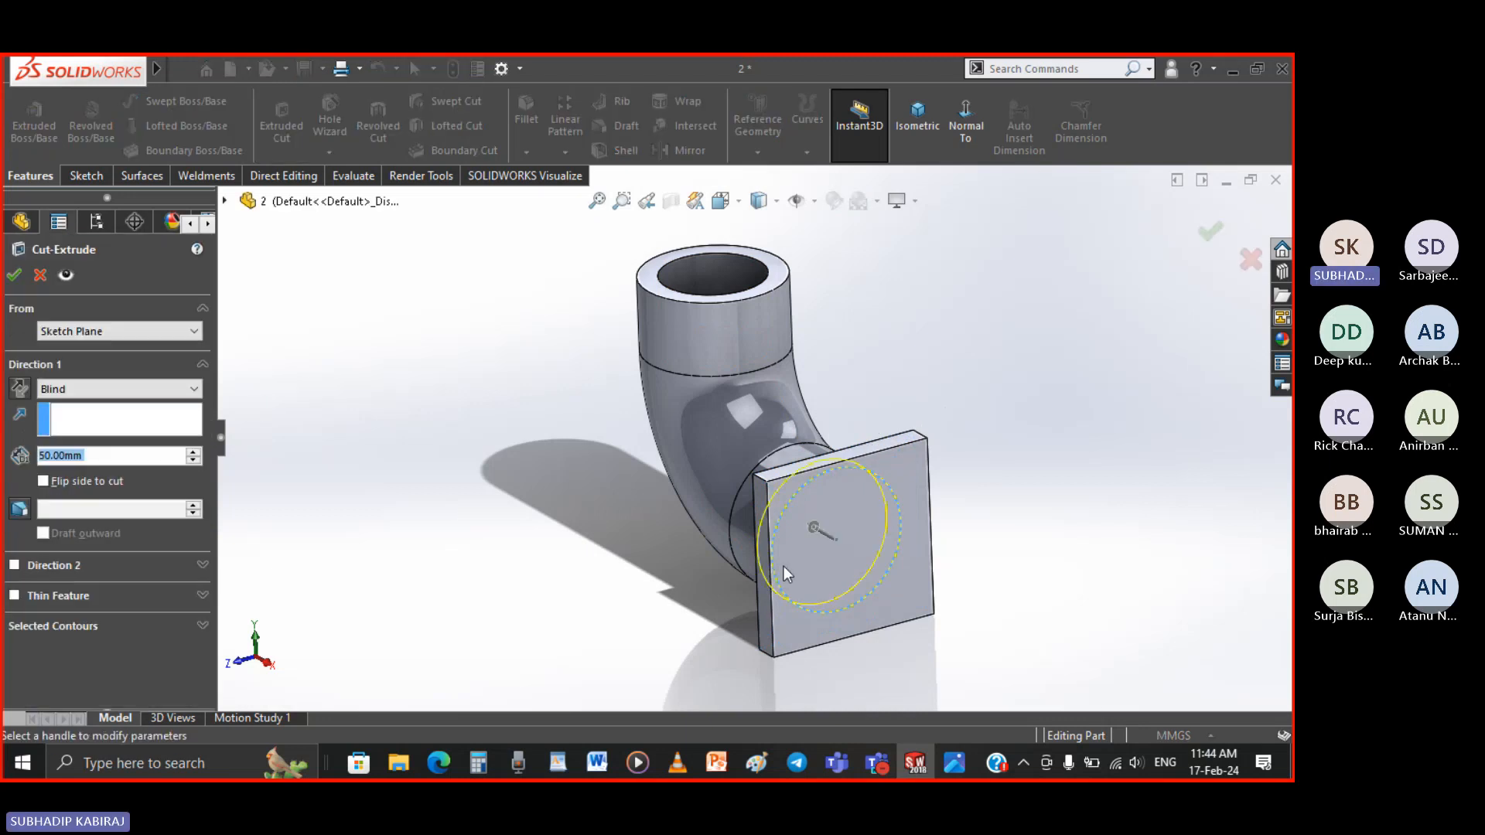
pyautogui.click(155, 389)
pyautogui.click(87, 416)
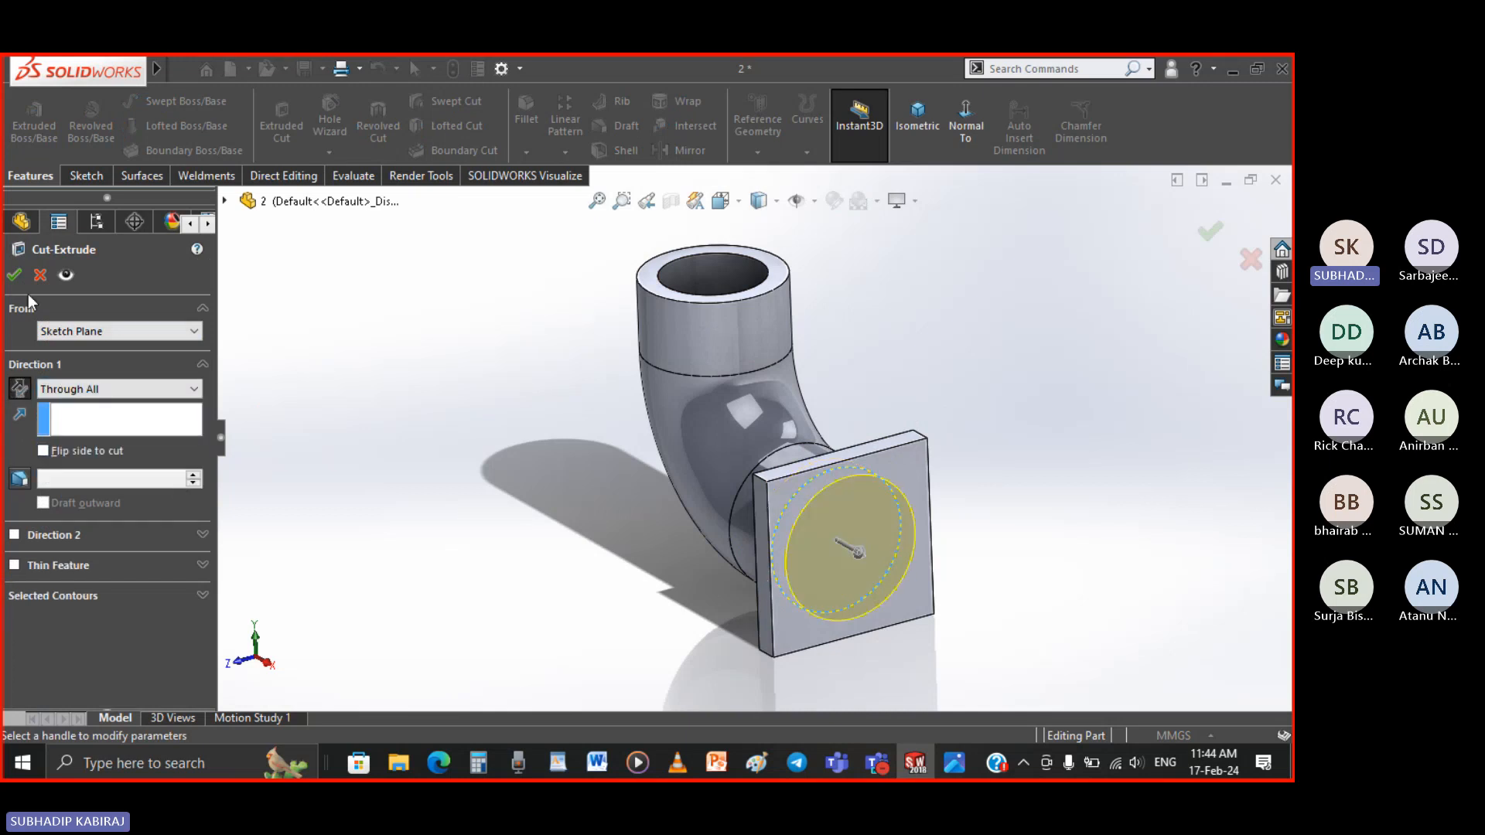
pyautogui.click(17, 272)
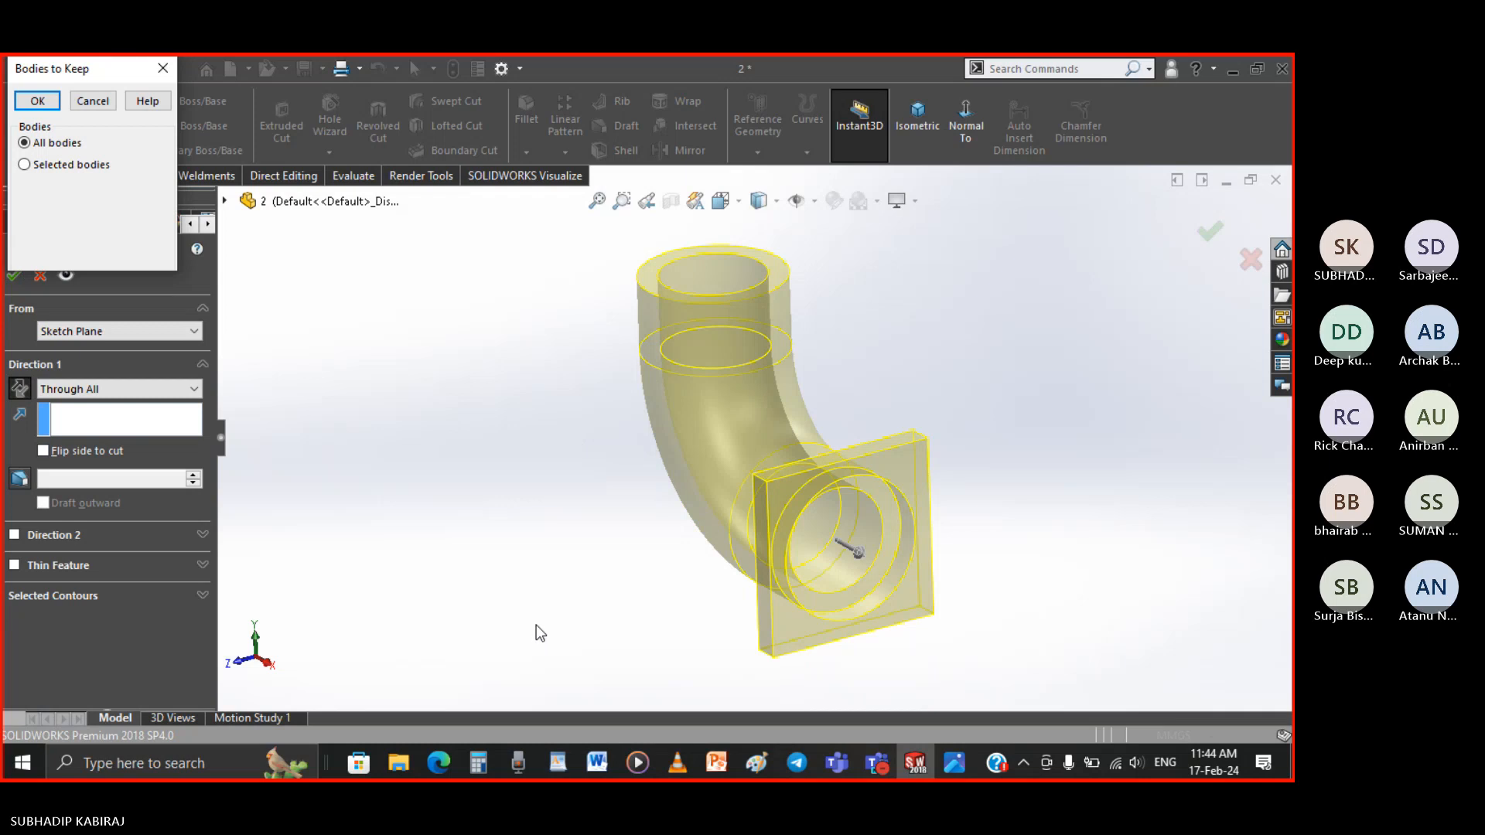
pyautogui.click(38, 101)
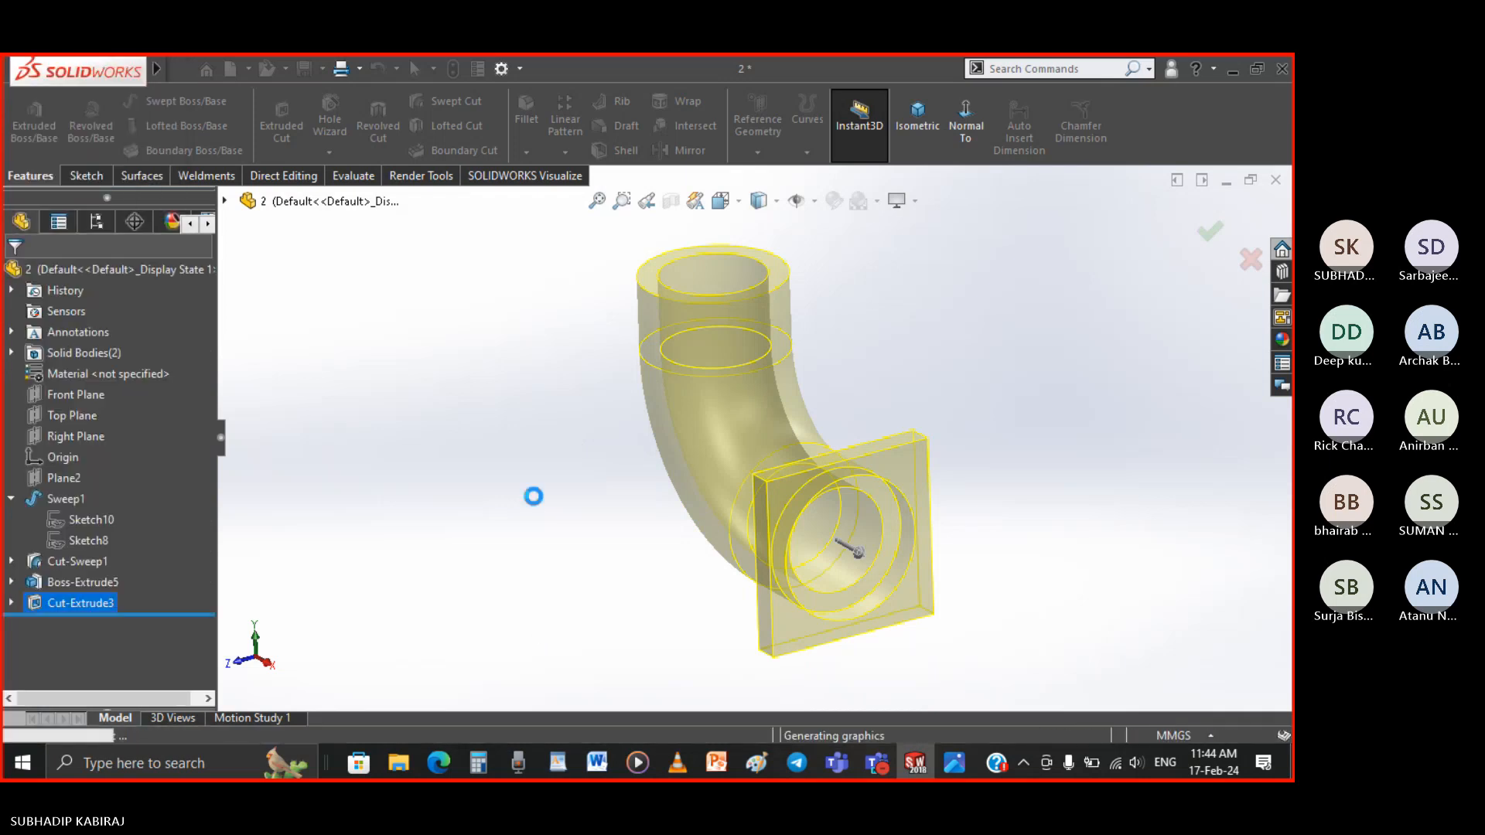
pyautogui.moveTo(620, 591); pyautogui.dragTo(630, 554, button='middle')
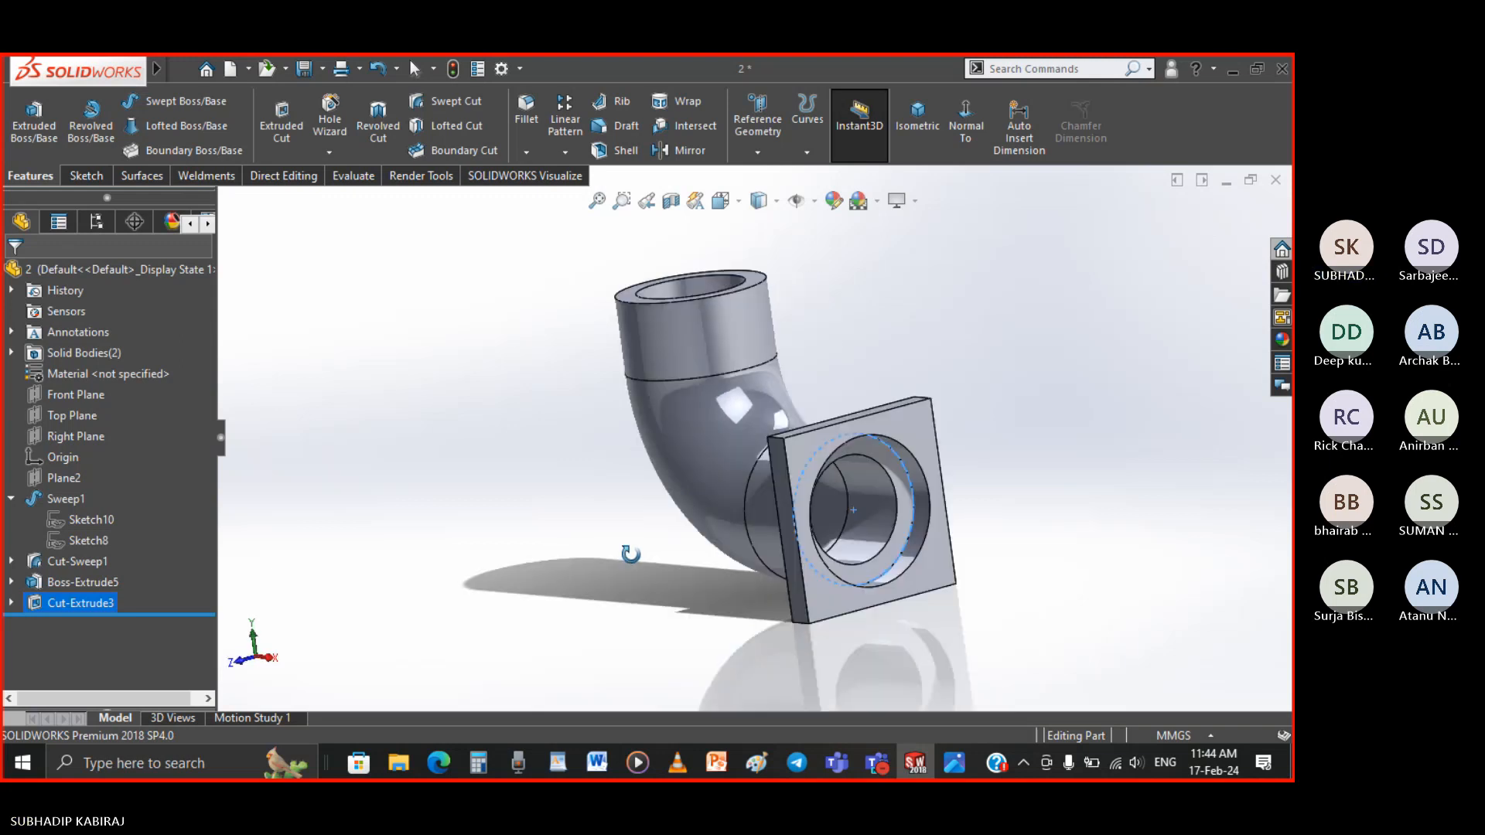
# Check which sketch the flange cut uses and delete the 290 mm cut-extrude feature
pyautogui.click(12, 604)
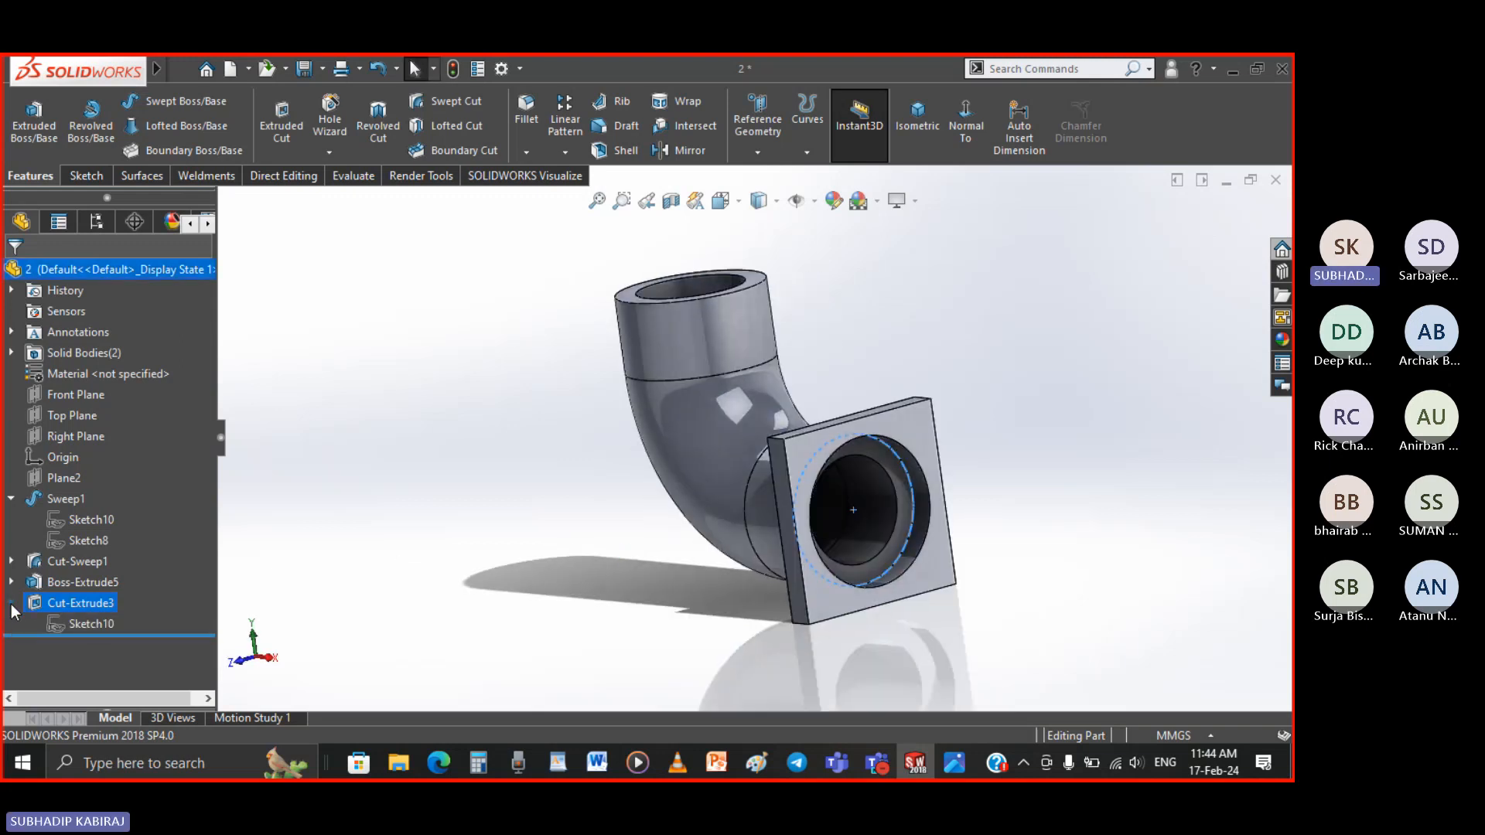
pyautogui.click(61, 628)
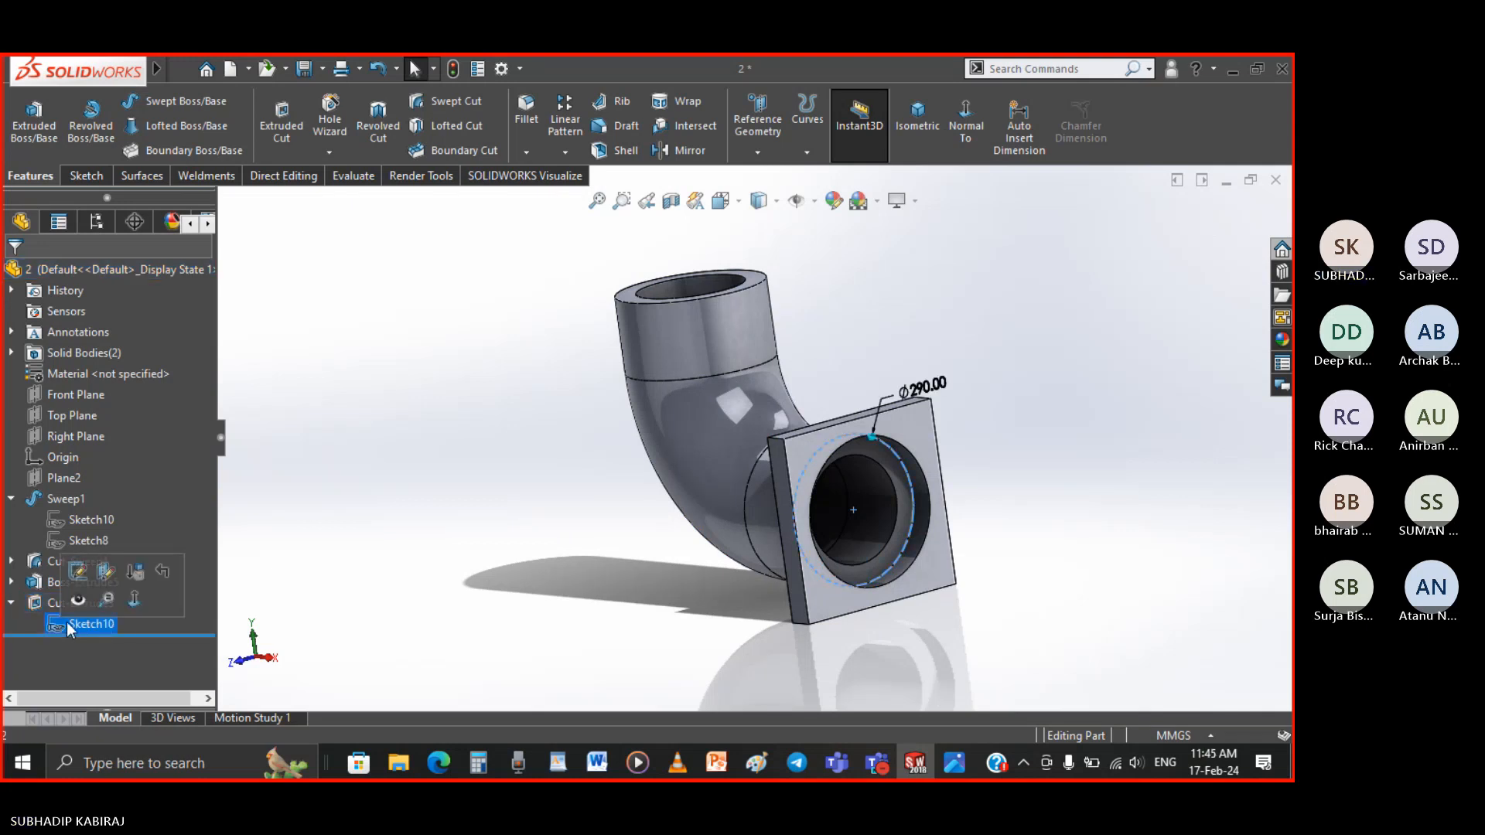
pyautogui.click(49, 605)
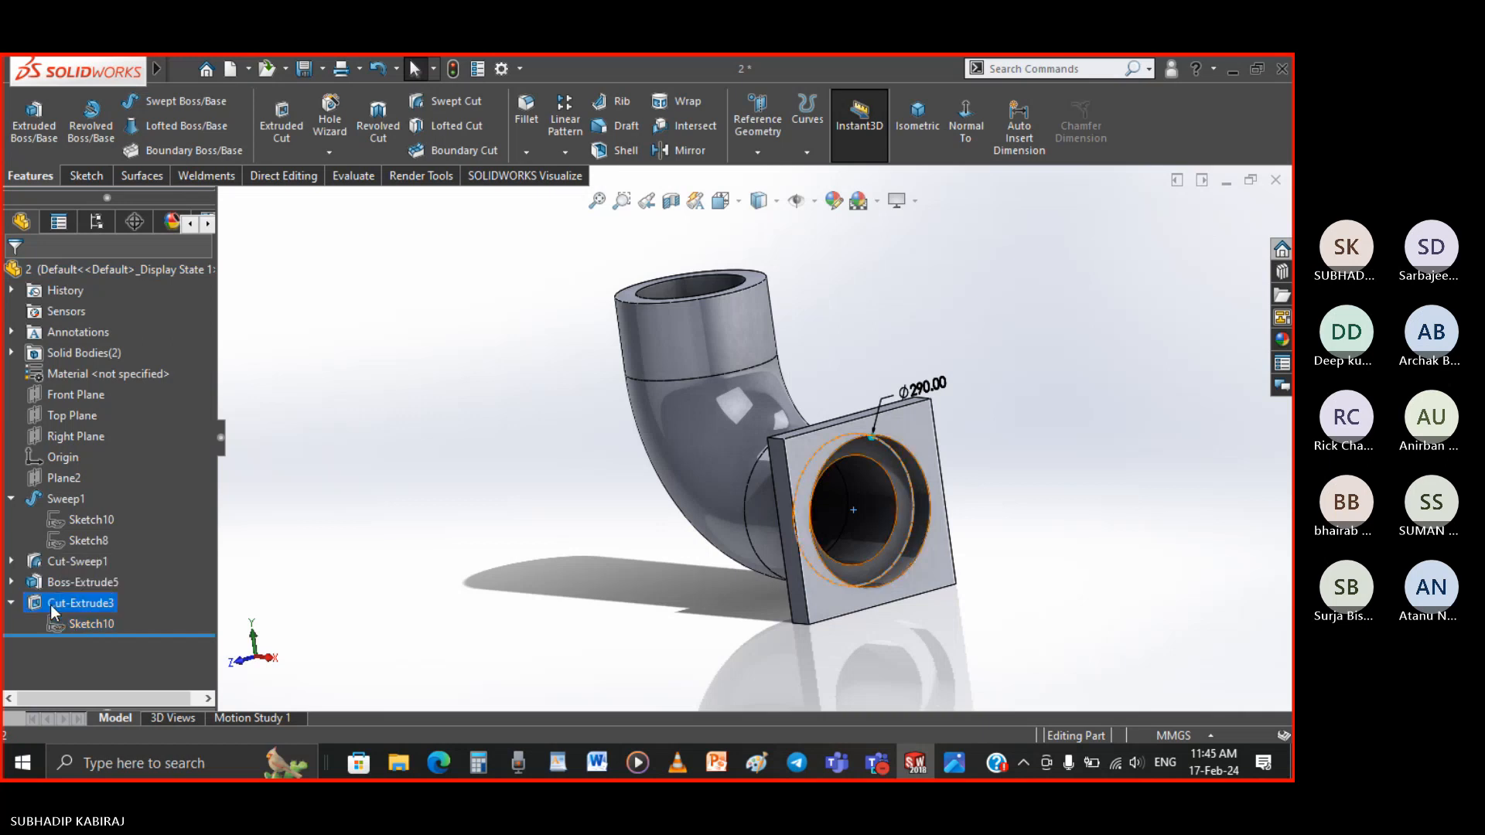
pyautogui.rightClick(52, 603)
pyautogui.click(108, 493)
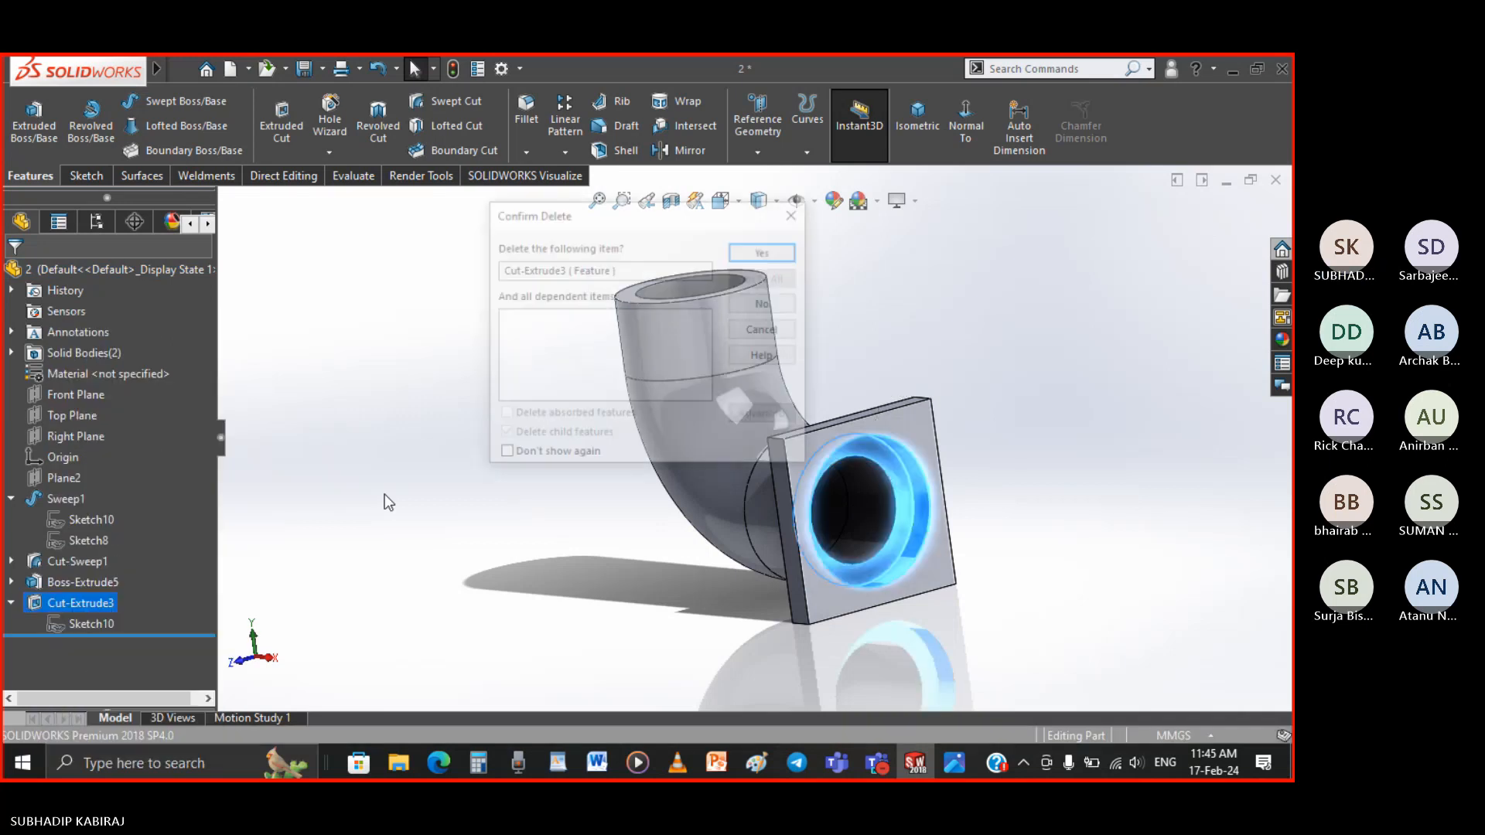
pyautogui.click(750, 251)
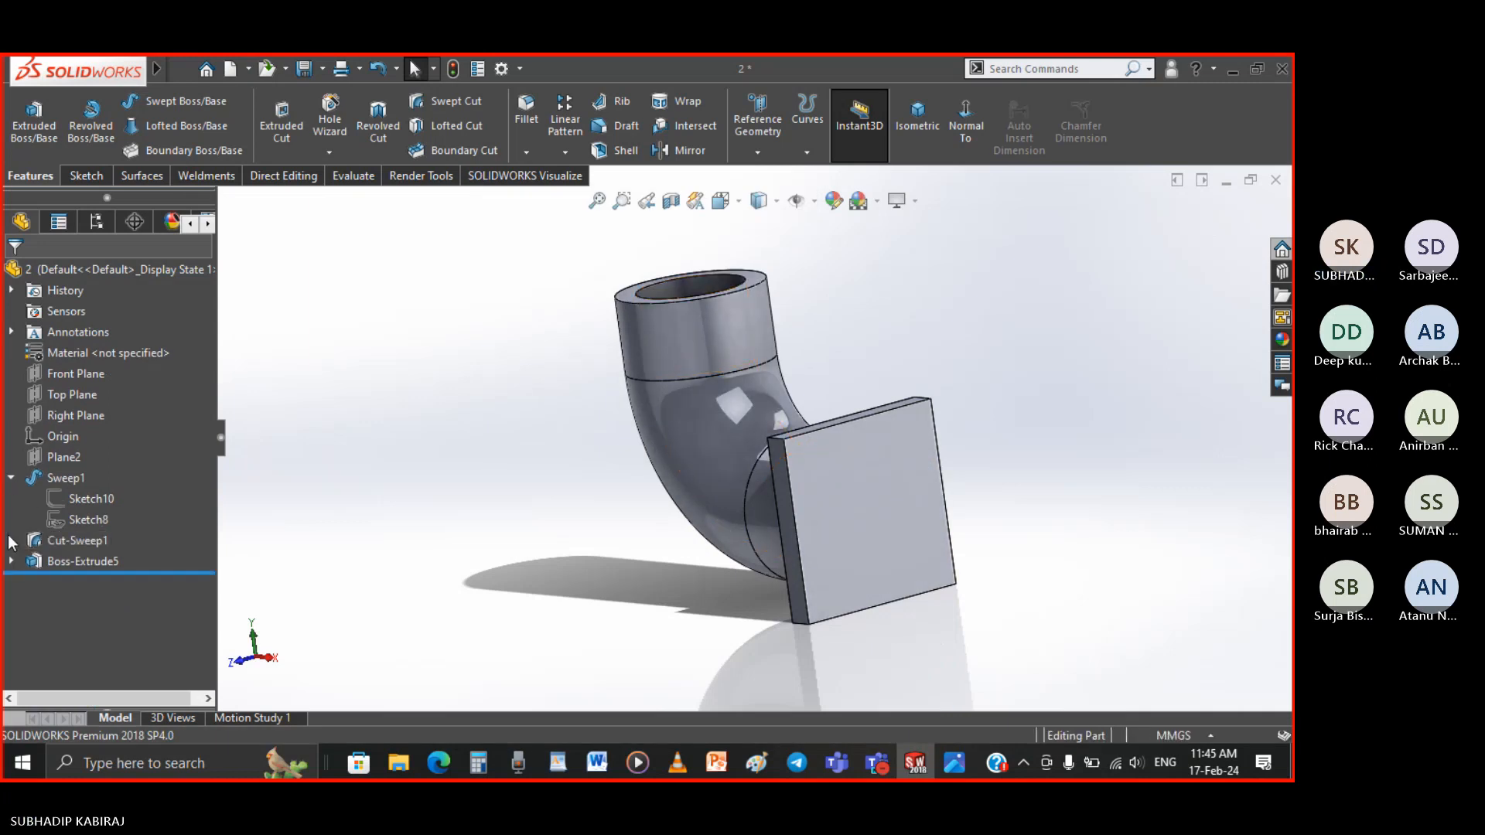
# Extrude-cut the 210 mm circle sketch of the swept bore through all of the square flange
pyautogui.click(11, 478)
pyautogui.click(11, 499)
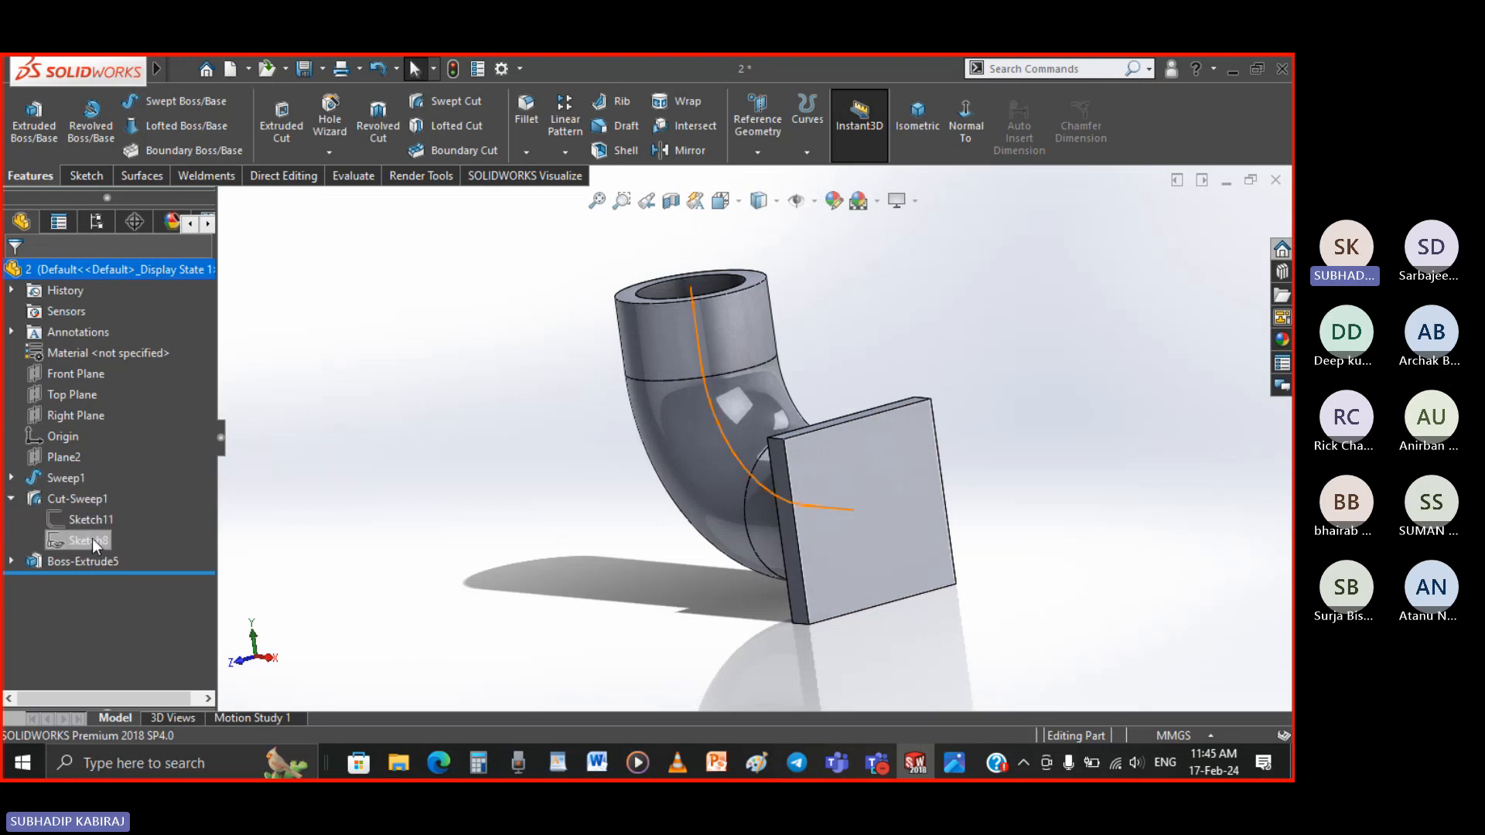
pyautogui.click(91, 520)
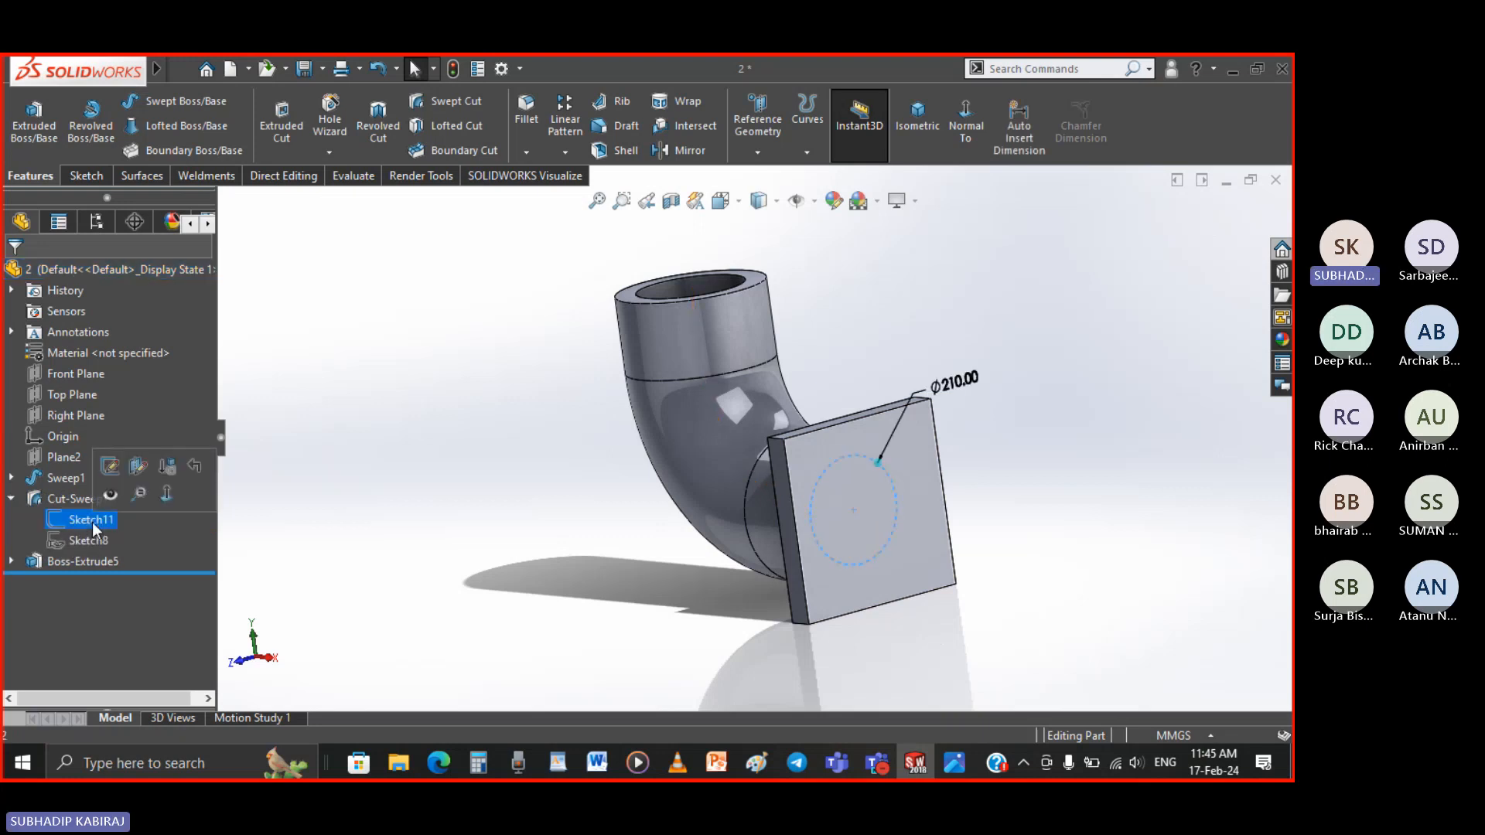
pyautogui.click(270, 142)
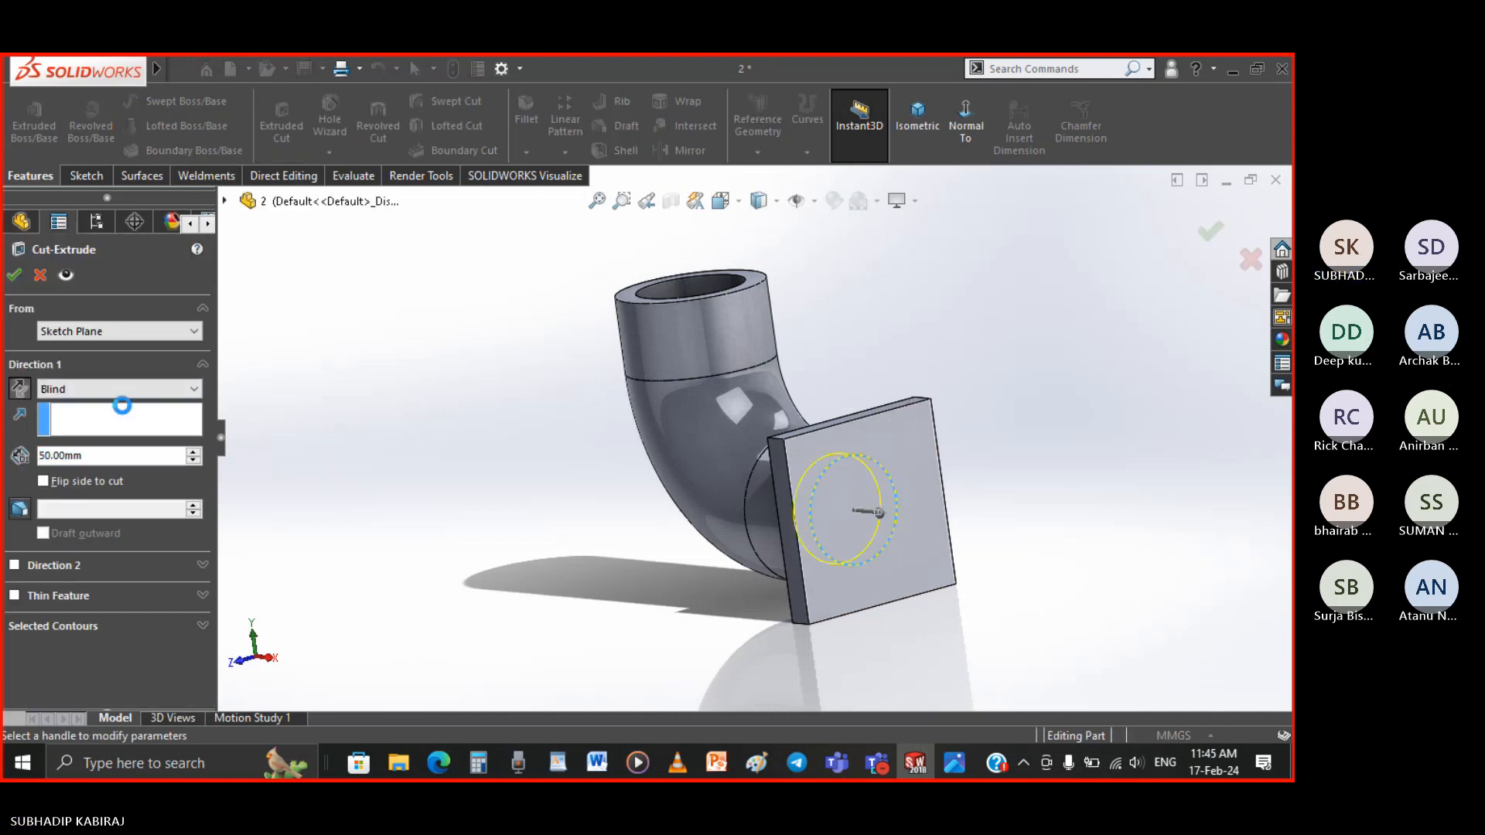
pyautogui.click(127, 391)
pyautogui.click(122, 388)
pyautogui.click(122, 388)
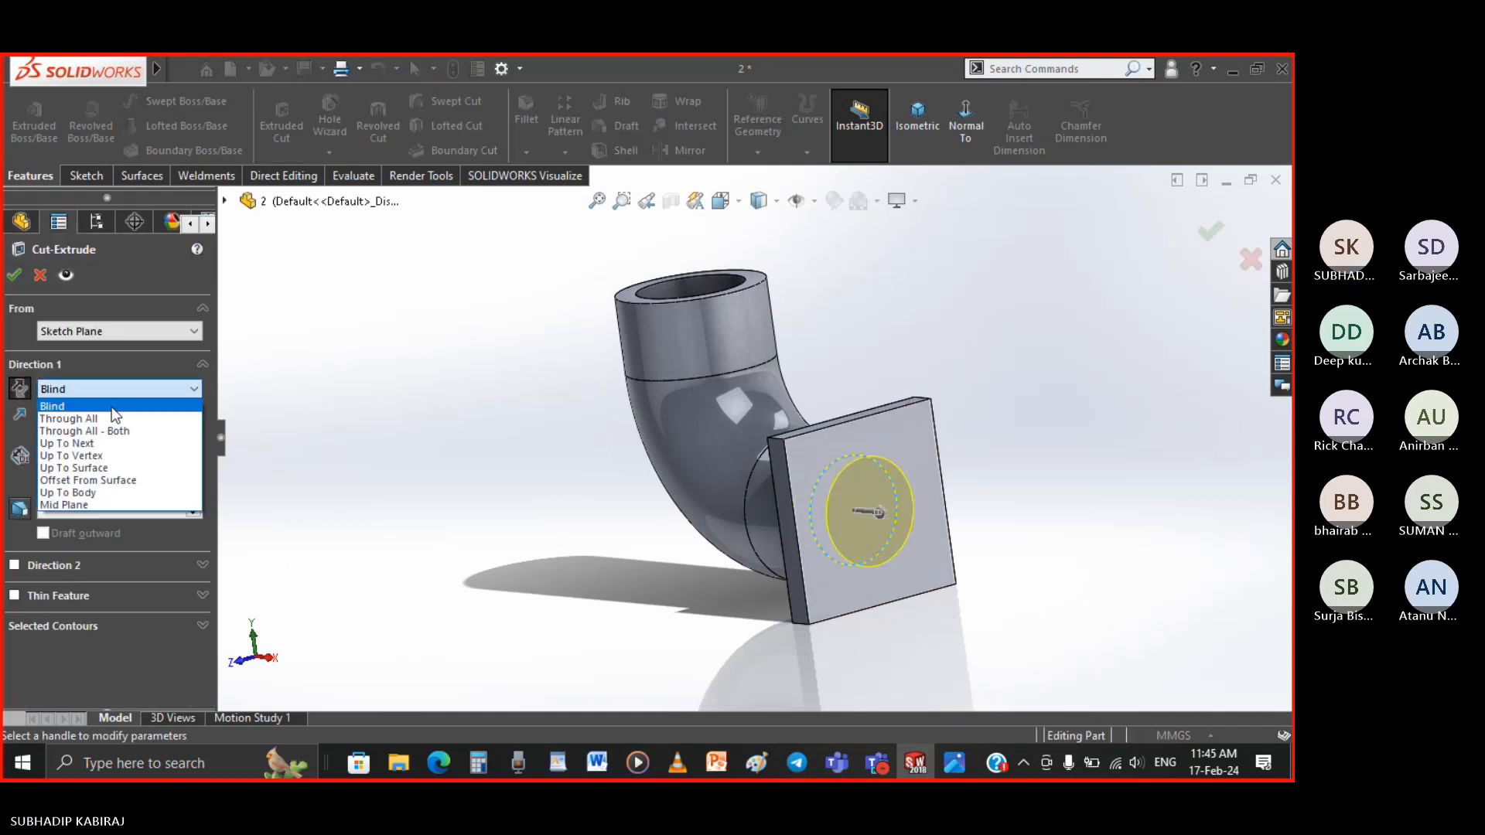
pyautogui.click(111, 419)
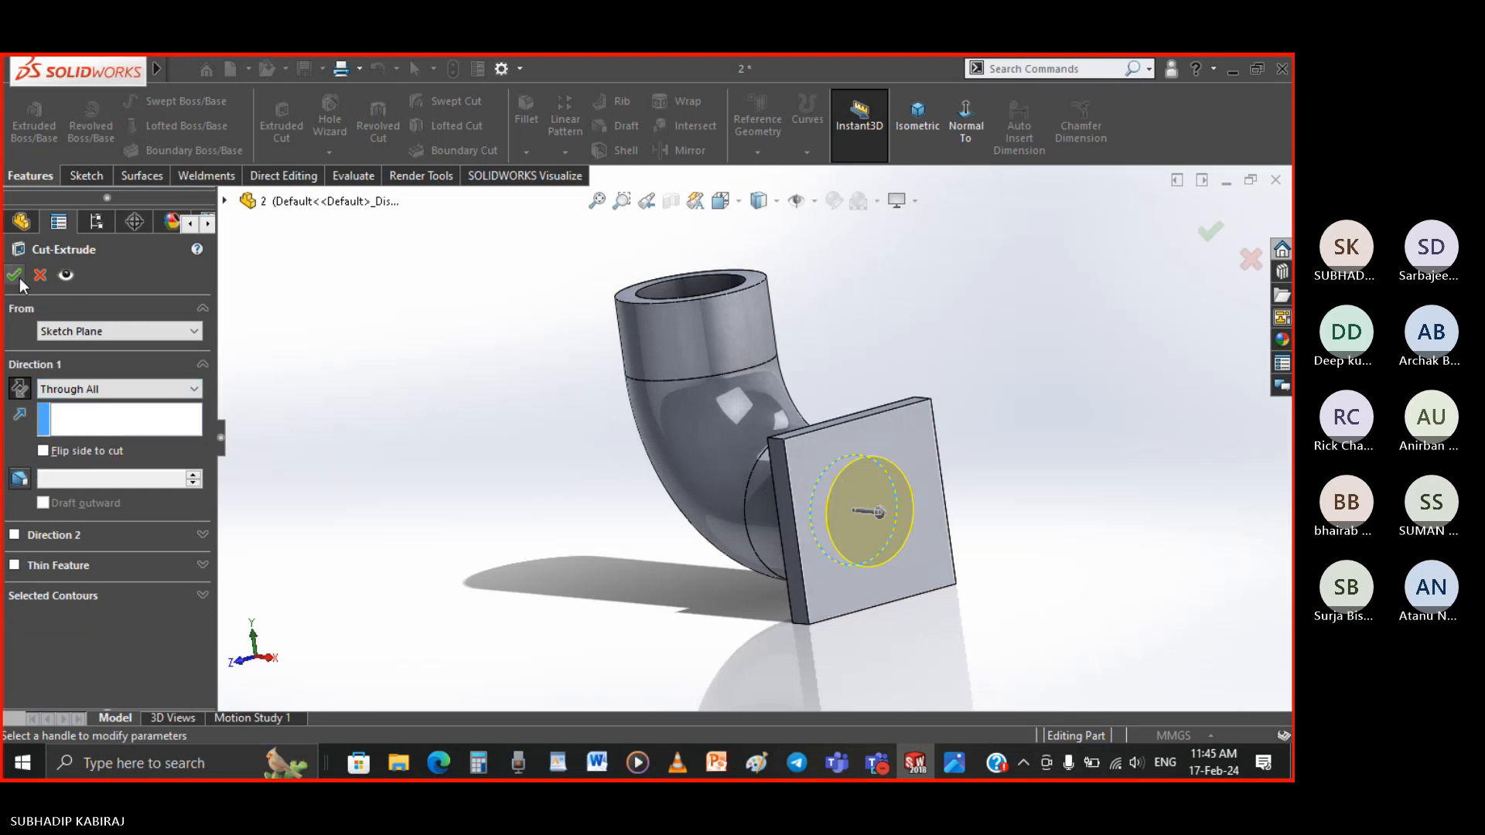
pyautogui.press('Return')
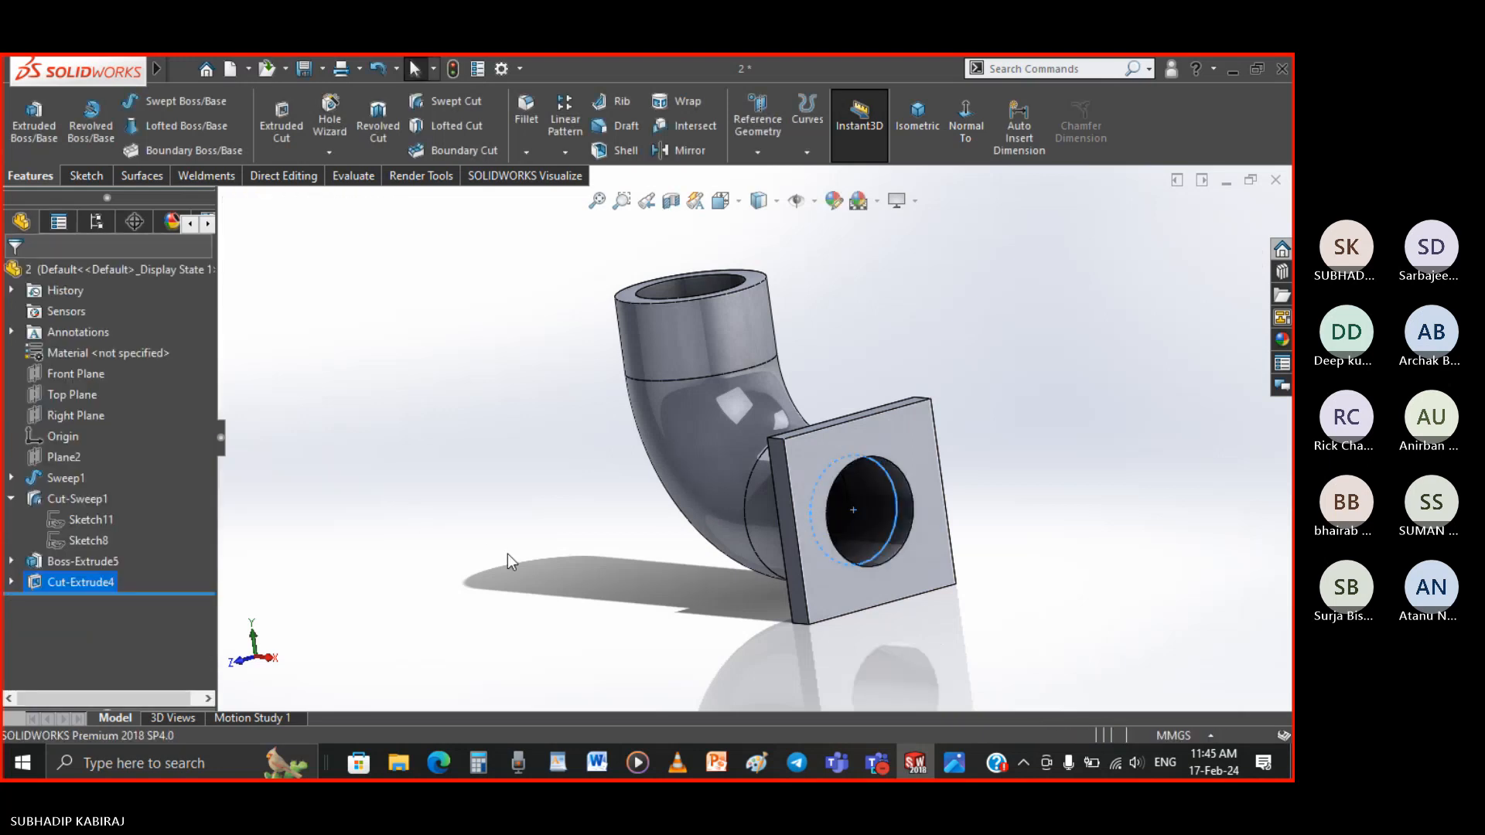
pyautogui.moveTo(508, 554); pyautogui.dragTo(514, 613, button='middle')
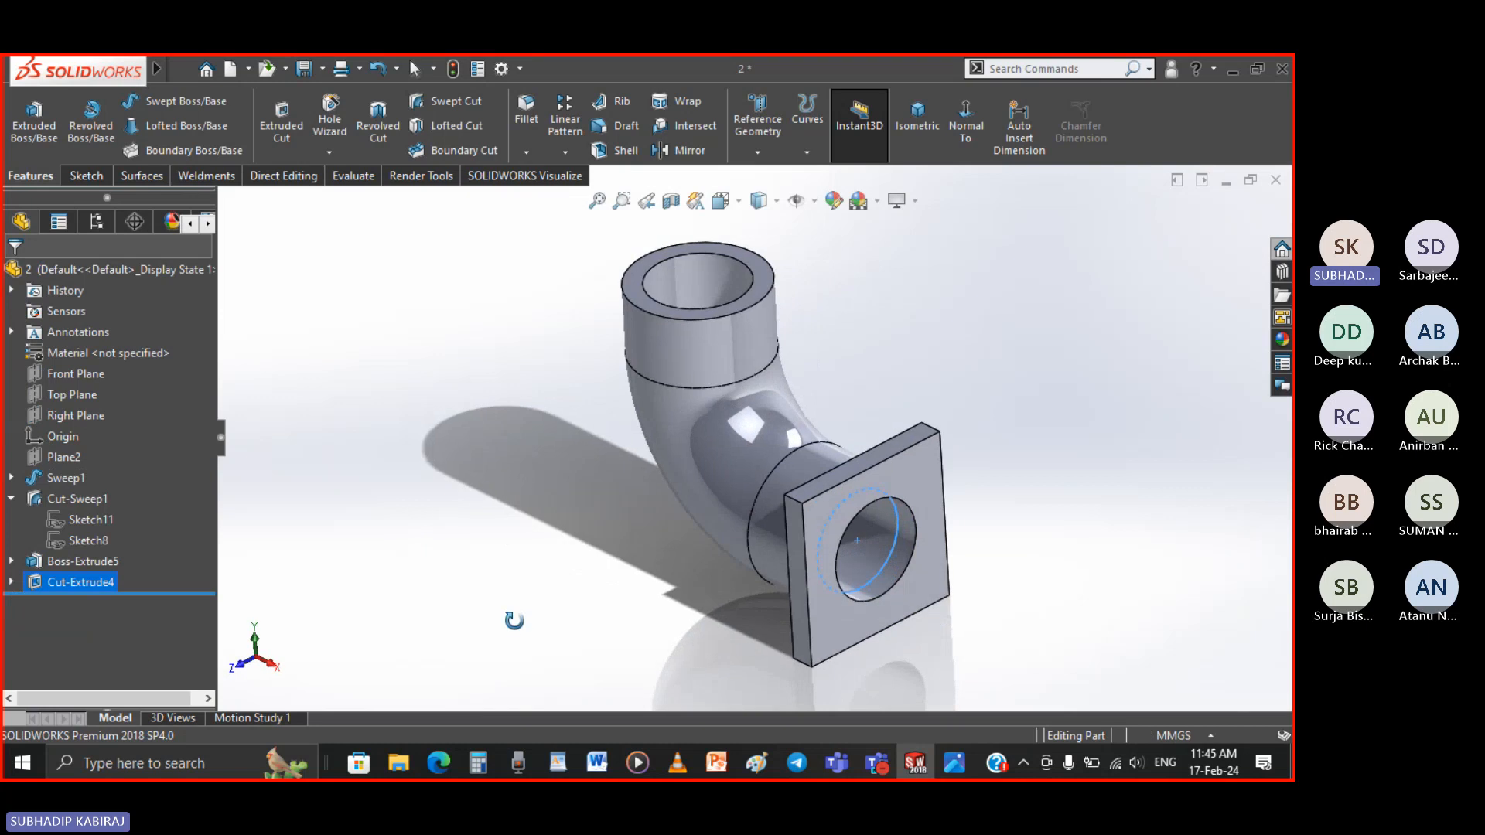
# Check the bolt hole diameters and counterbore depth of the flange in the reference drawing
pyautogui.click(11, 499)
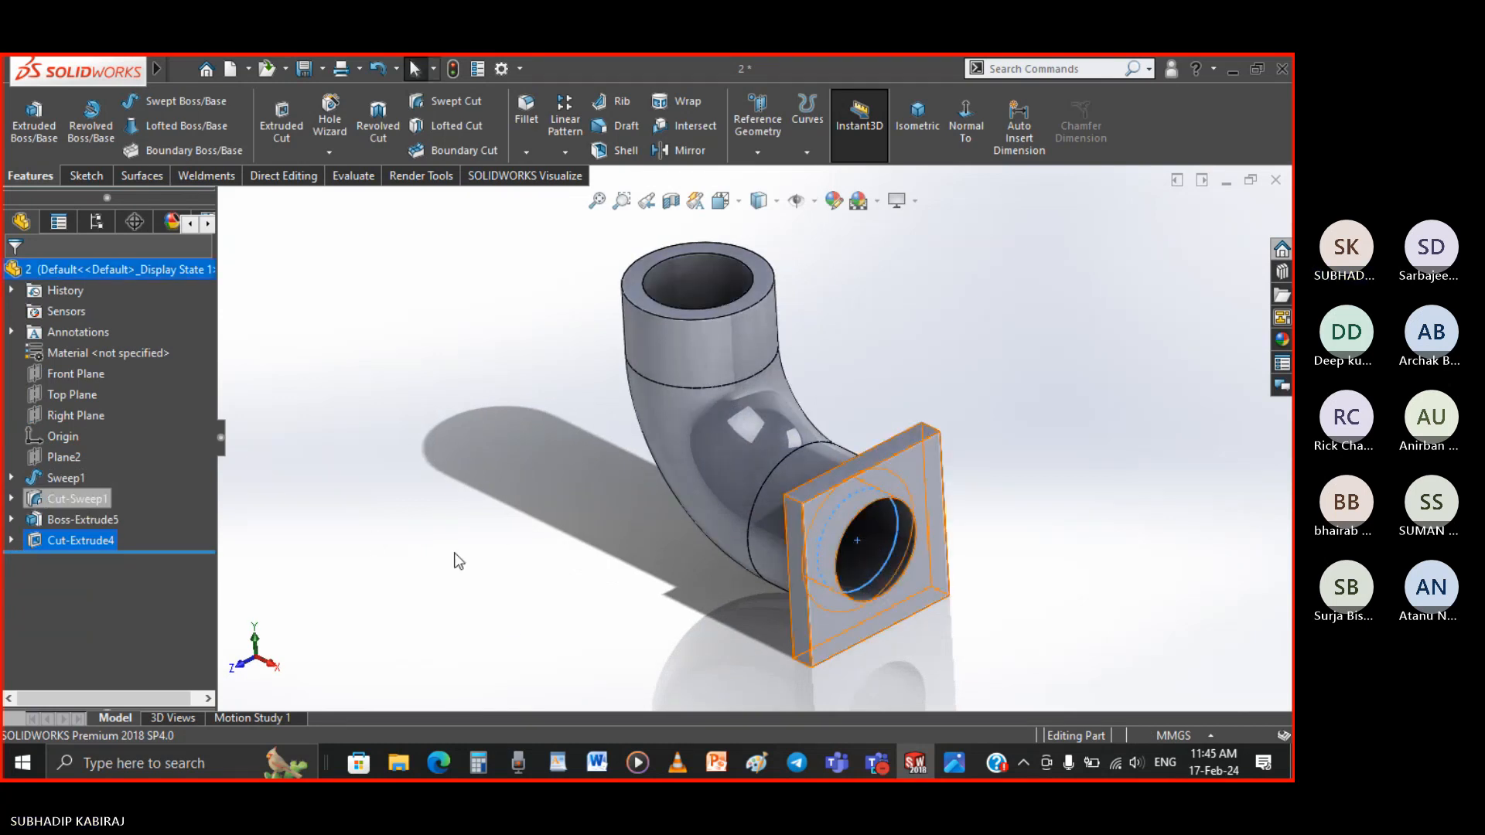
pyautogui.click(542, 551)
pyautogui.scroll(1, 541, 552)
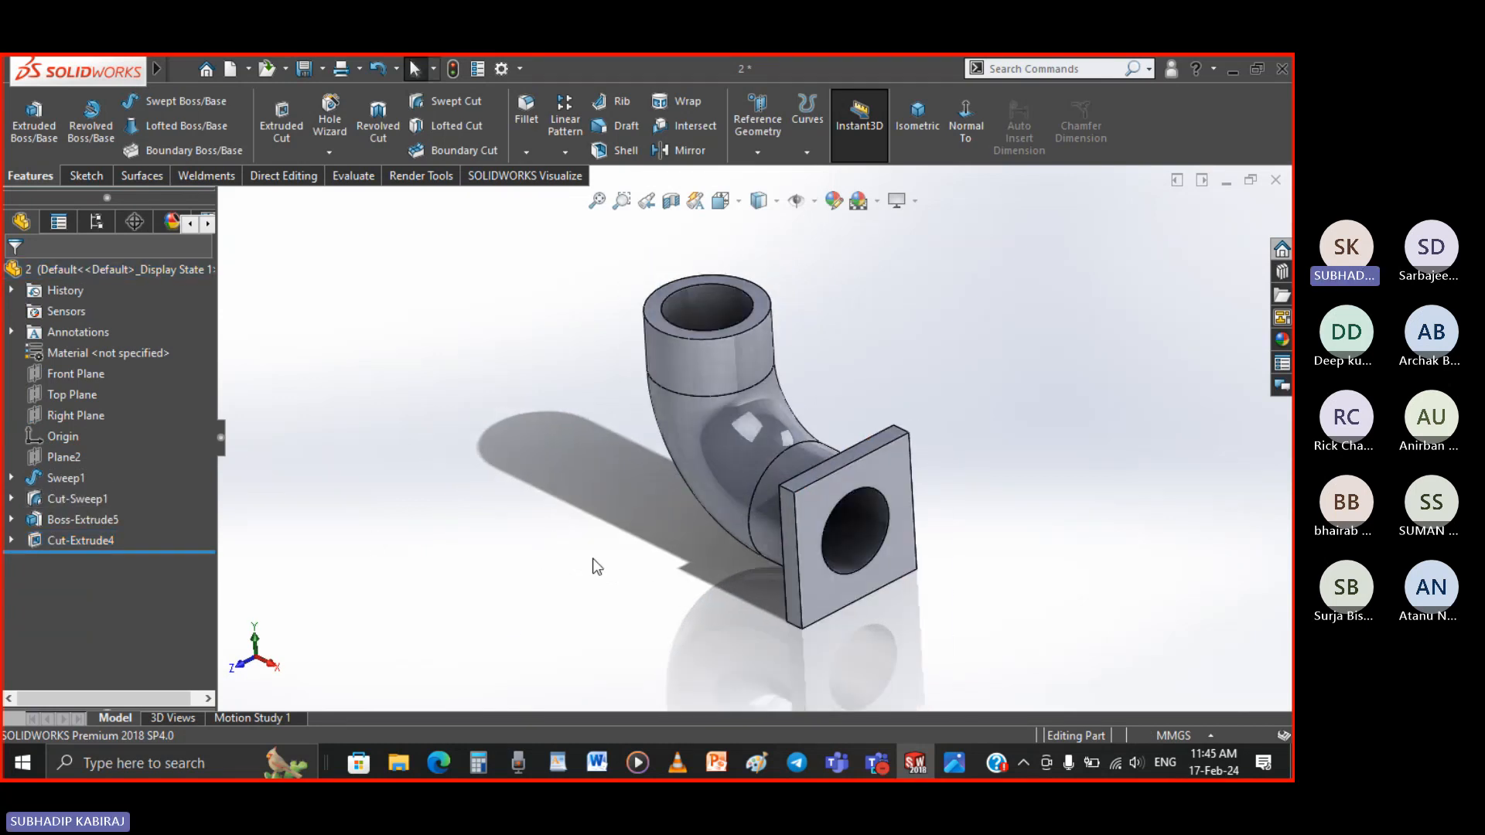
pyautogui.click(954, 764)
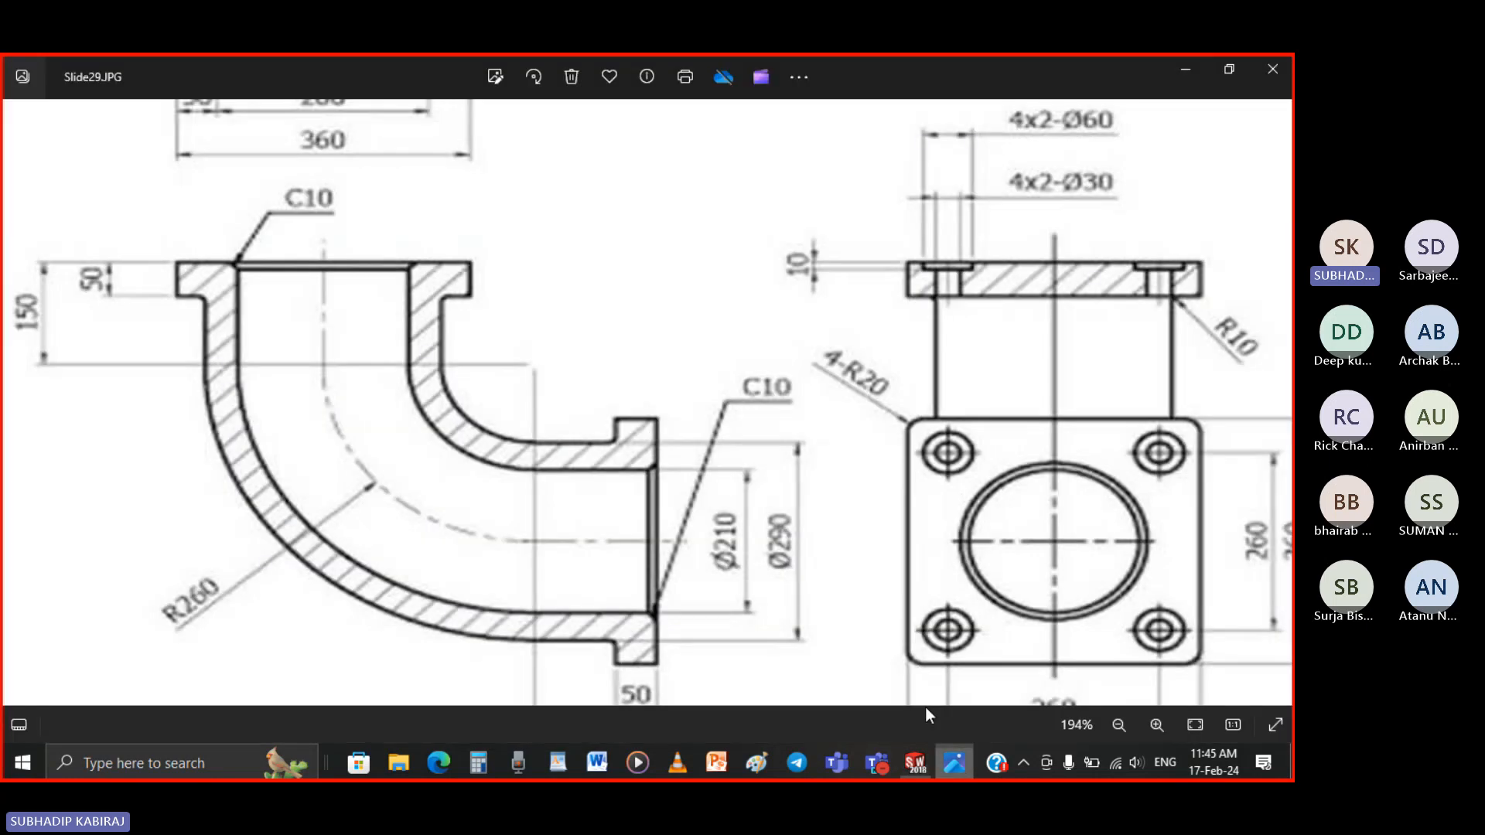
pyautogui.click(917, 770)
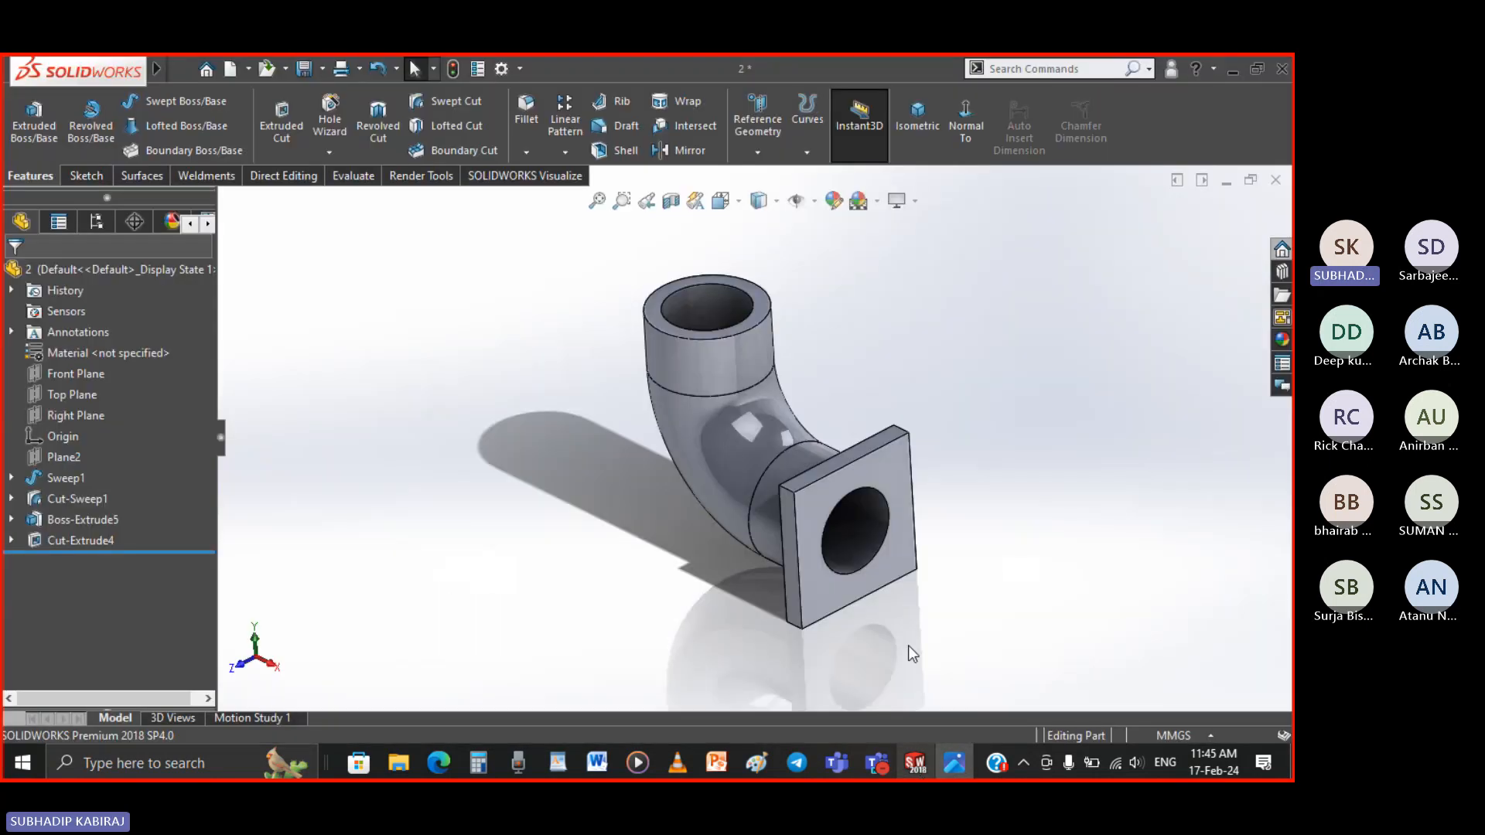
pyautogui.click(336, 136)
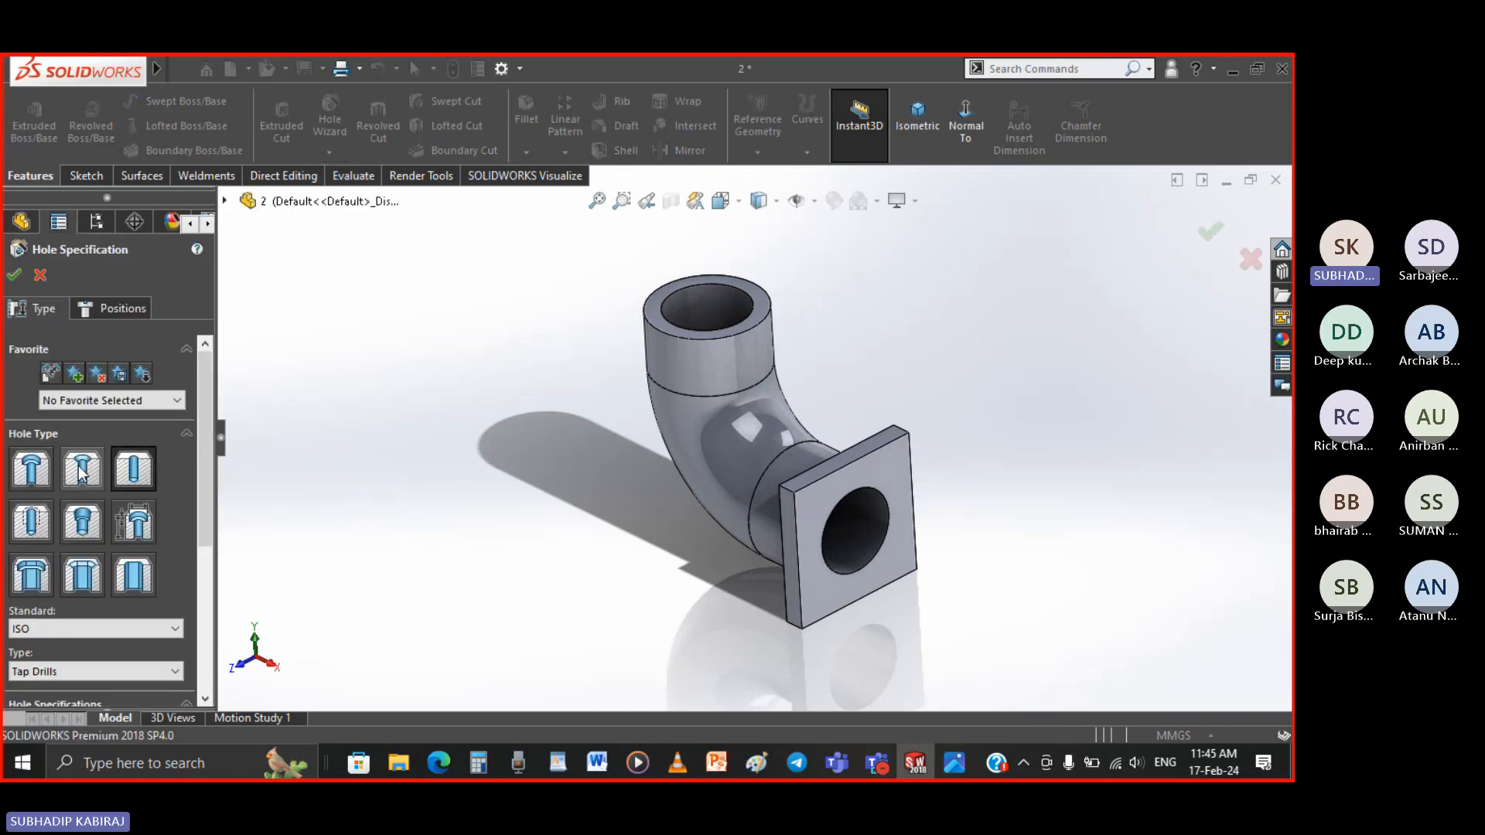
pyautogui.click(23, 473)
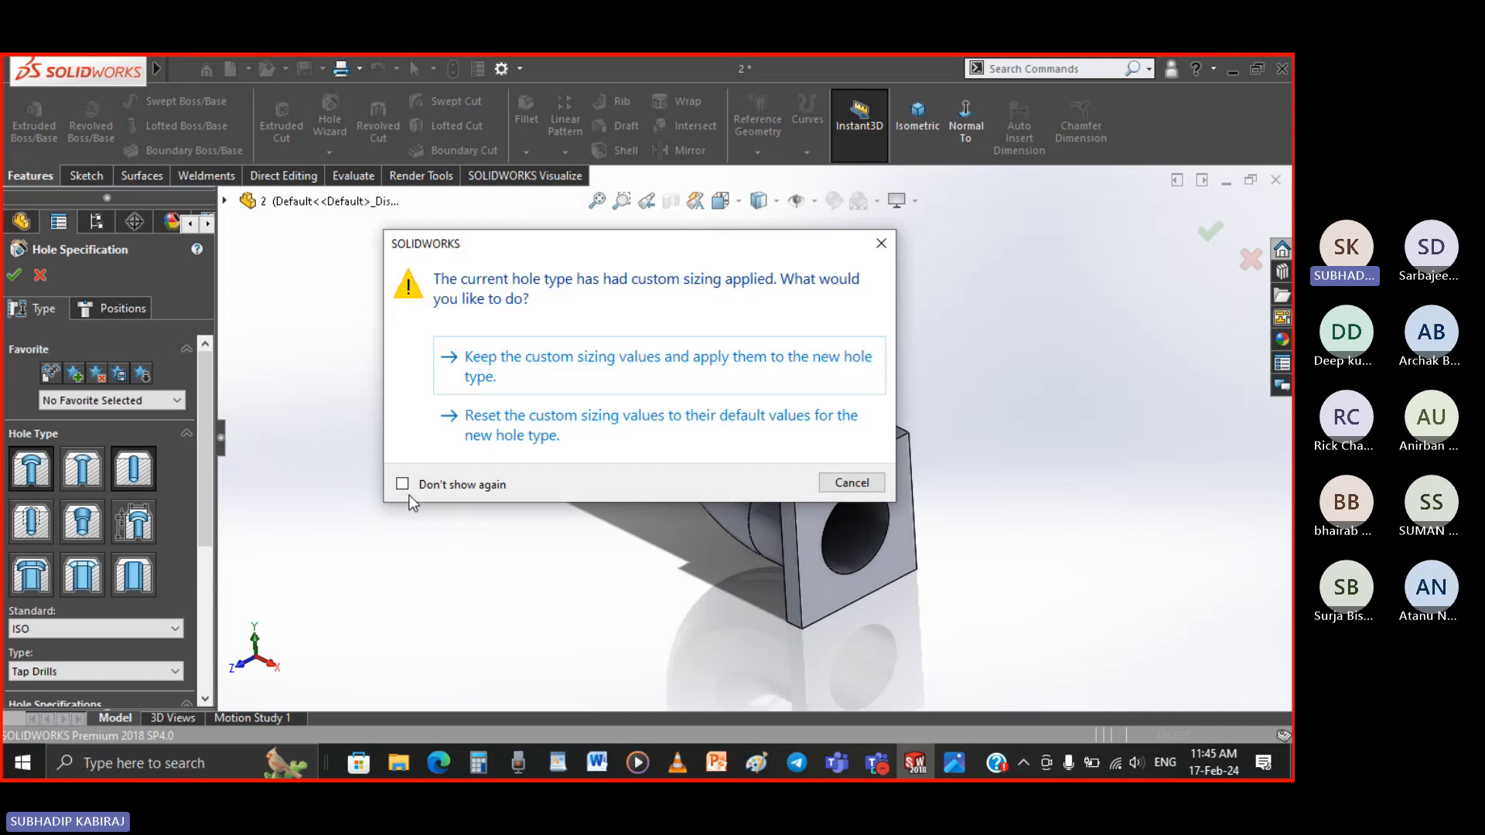
pyautogui.click(539, 376)
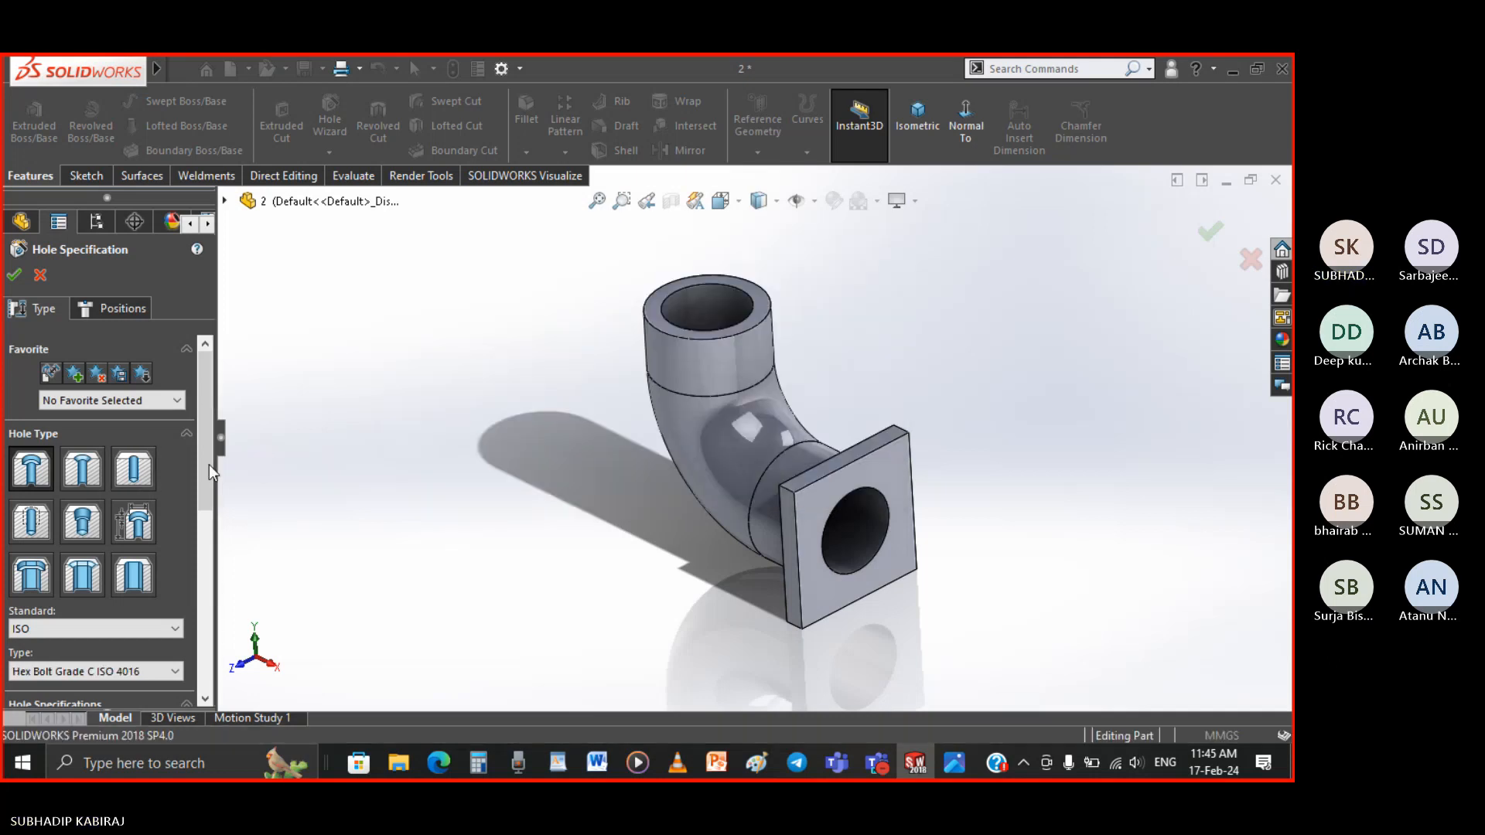
pyautogui.moveTo(204, 466); pyautogui.dragTo(202, 588)
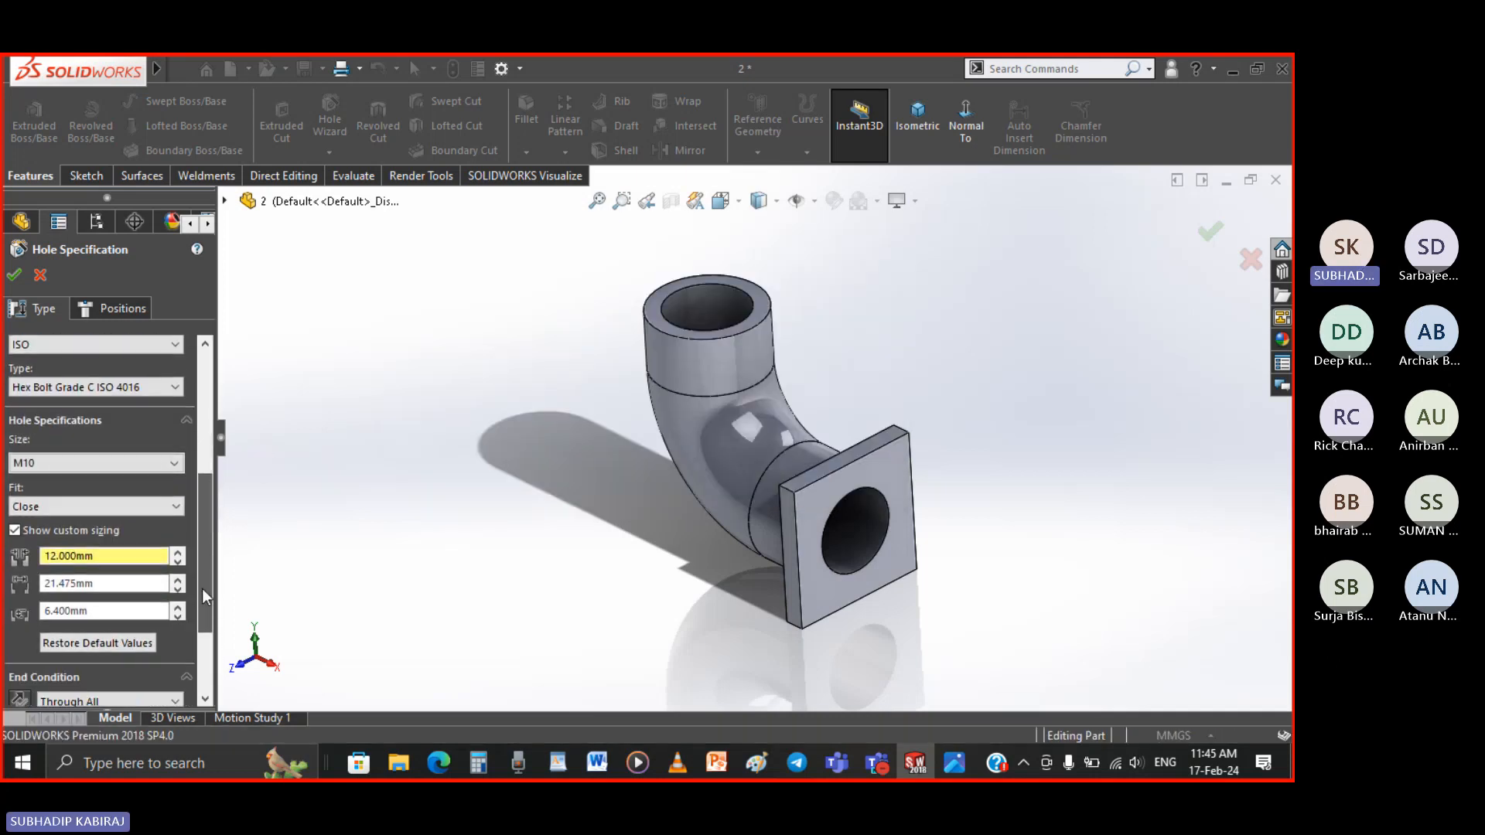
pyautogui.click(89, 463)
pyautogui.scroll(1, 78, 542)
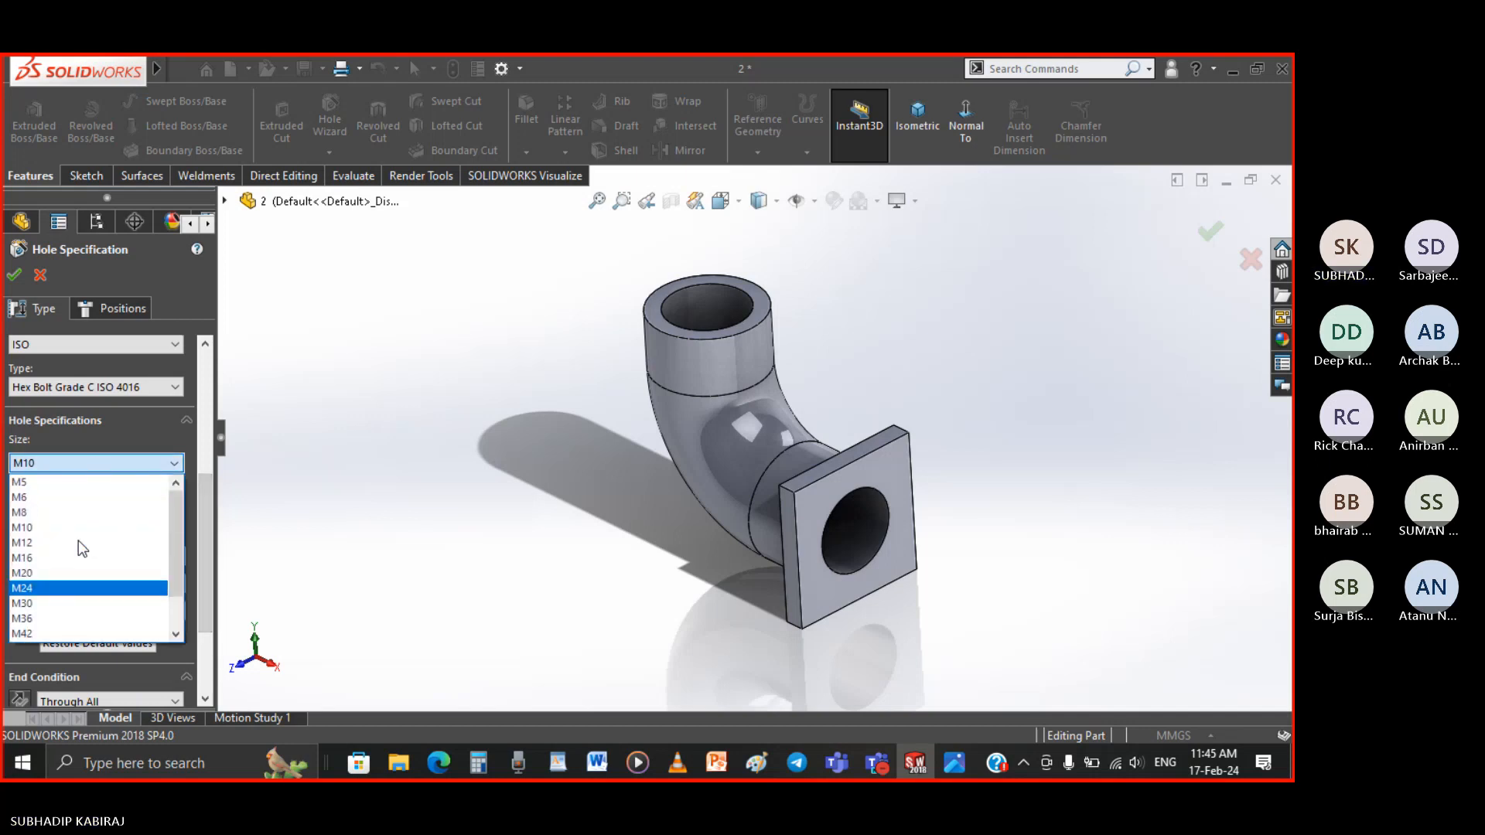
pyautogui.scroll(-1, 78, 541)
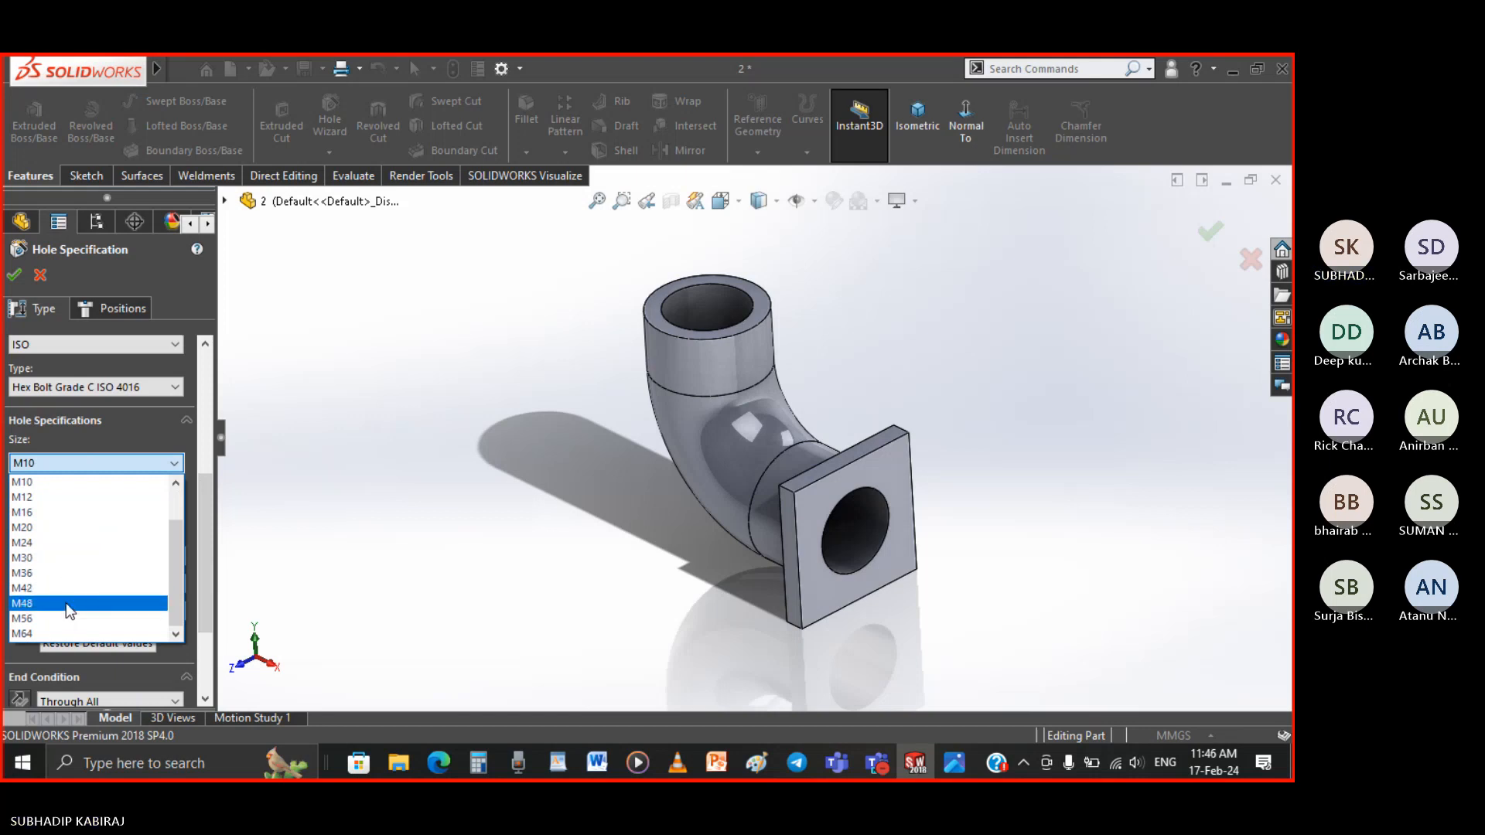
pyautogui.scroll(1, 67, 602)
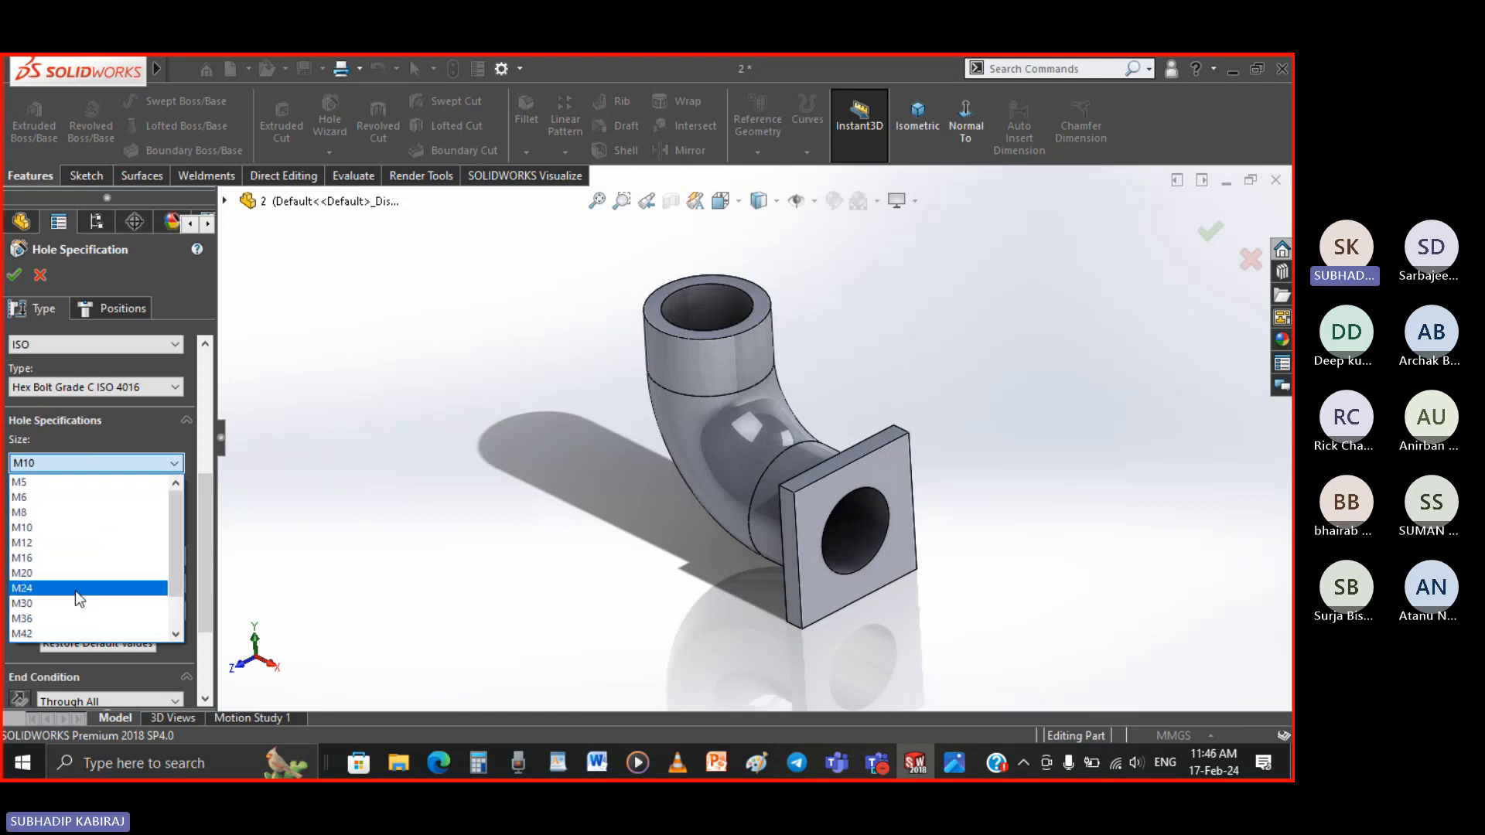
pyautogui.click(150, 420)
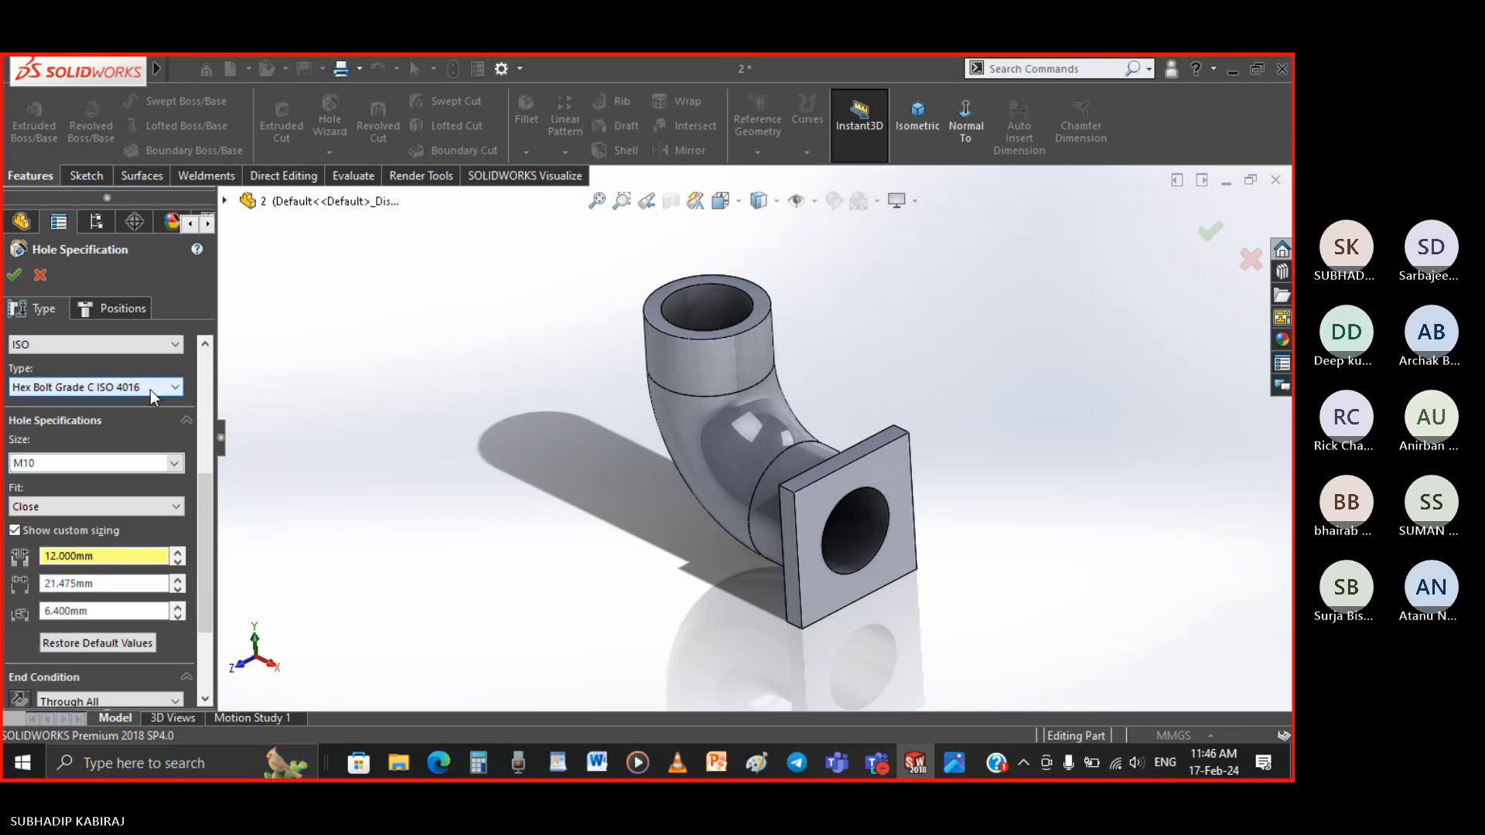
pyautogui.click(151, 391)
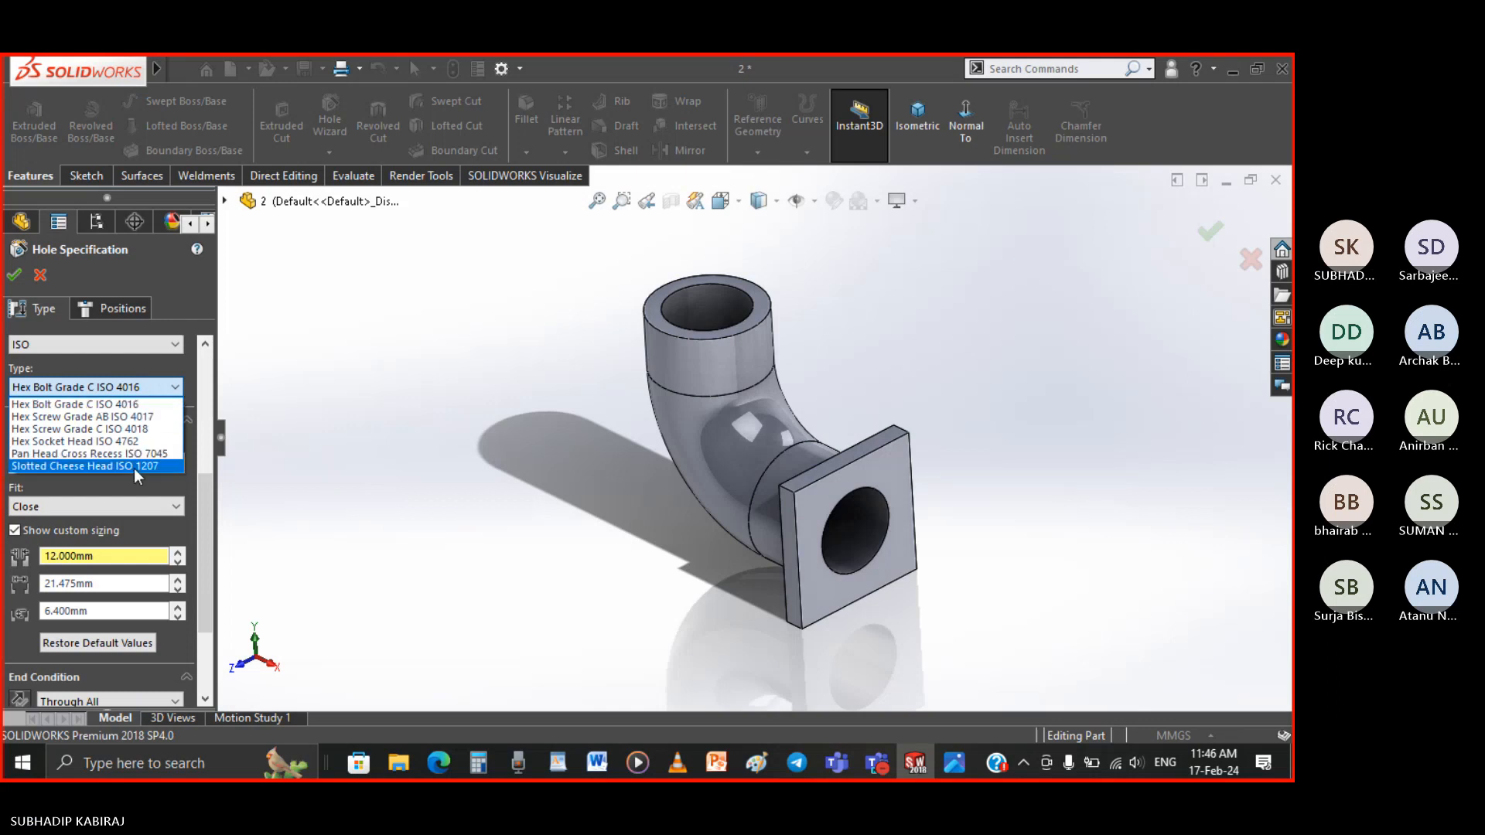
pyautogui.click(162, 360)
pyautogui.scroll(3, 122, 506)
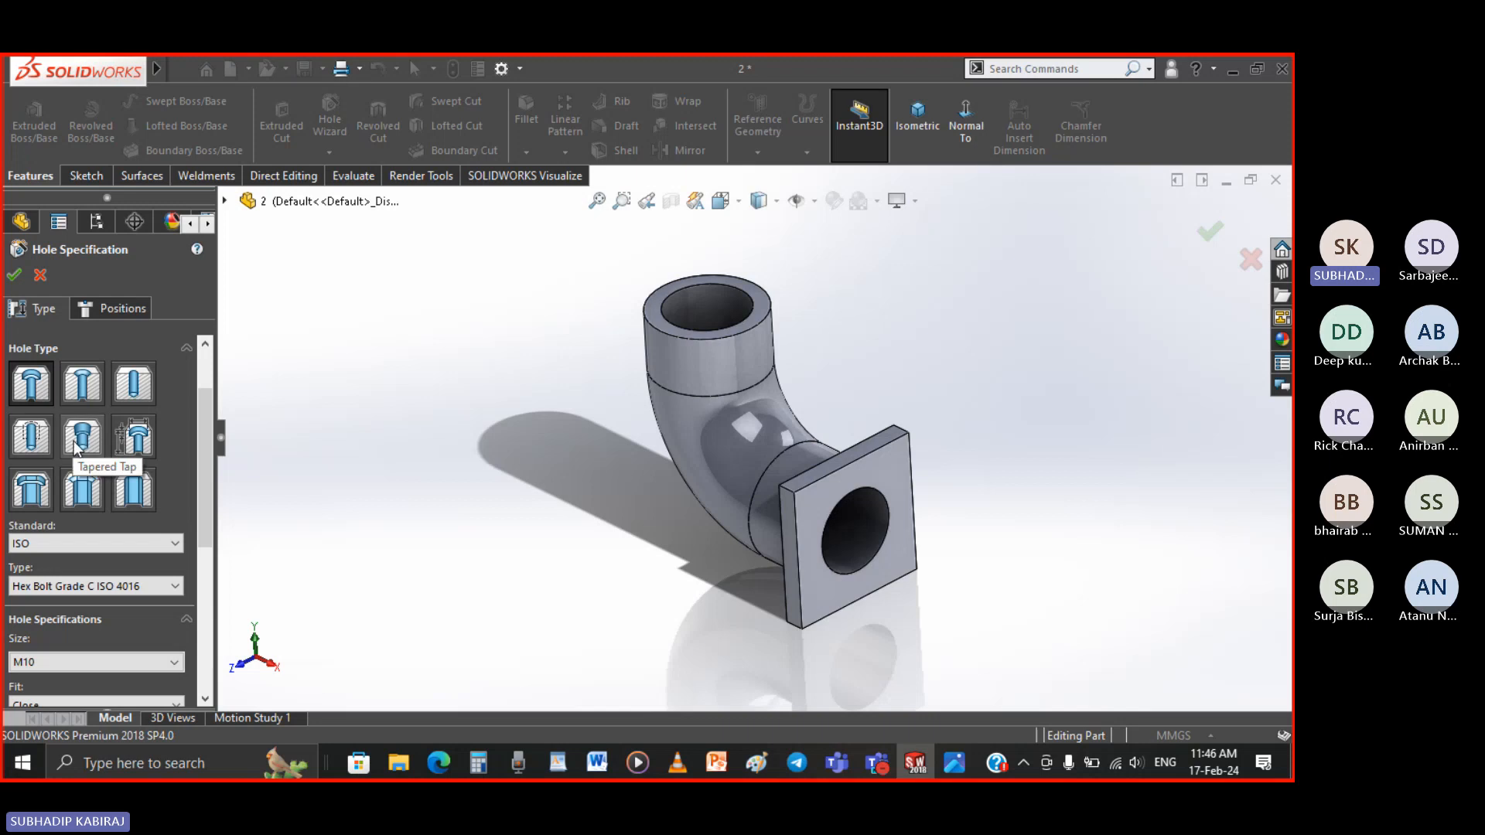
pyautogui.click(41, 274)
pyautogui.moveTo(954, 764)
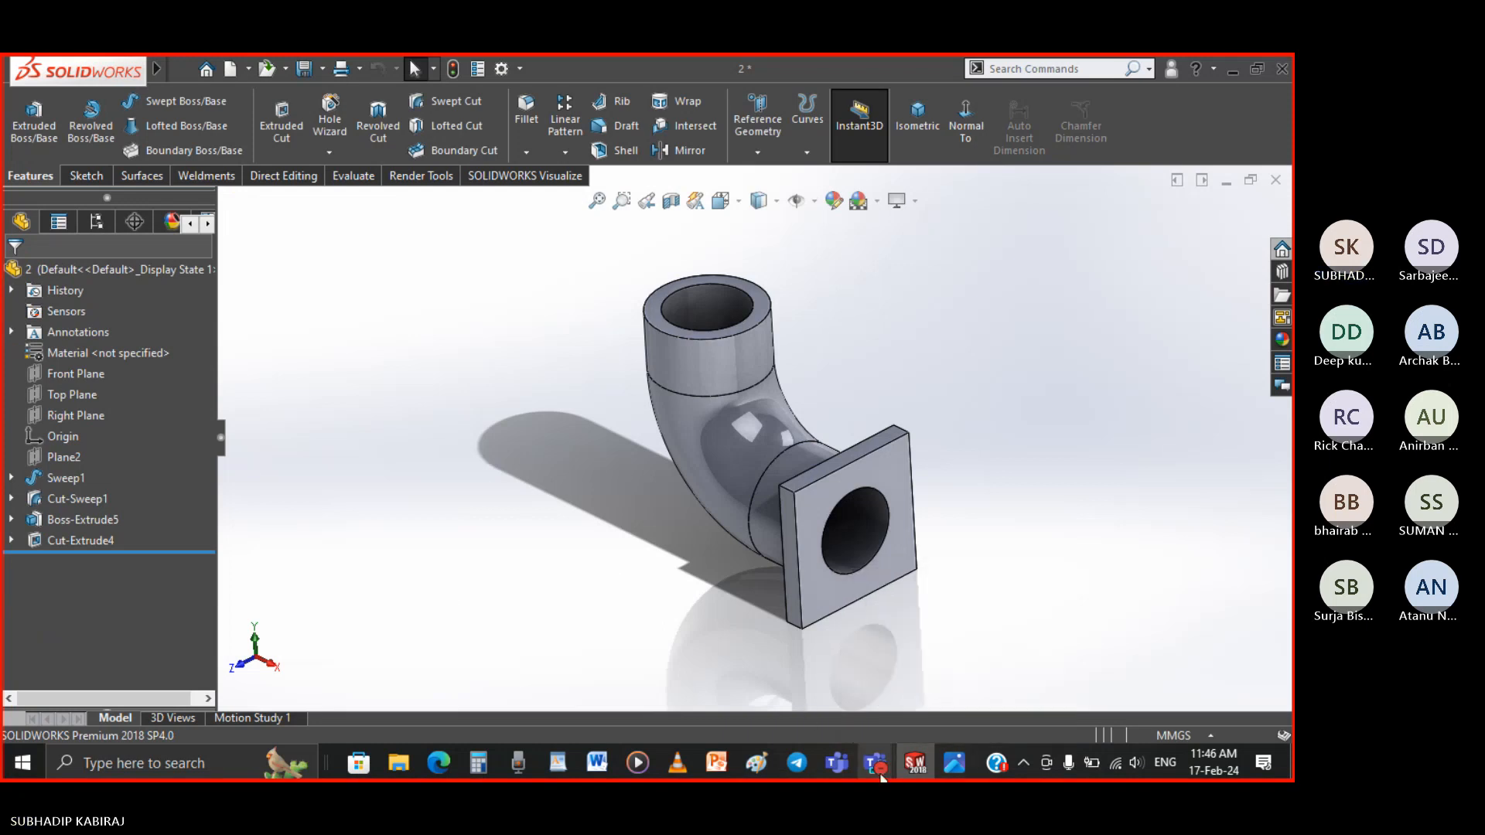
# Switch to the Teams meeting, toggle the microphone off and on, and return to the SOLIDWORKS model
pyautogui.moveTo(880, 773)
pyautogui.click(849, 707)
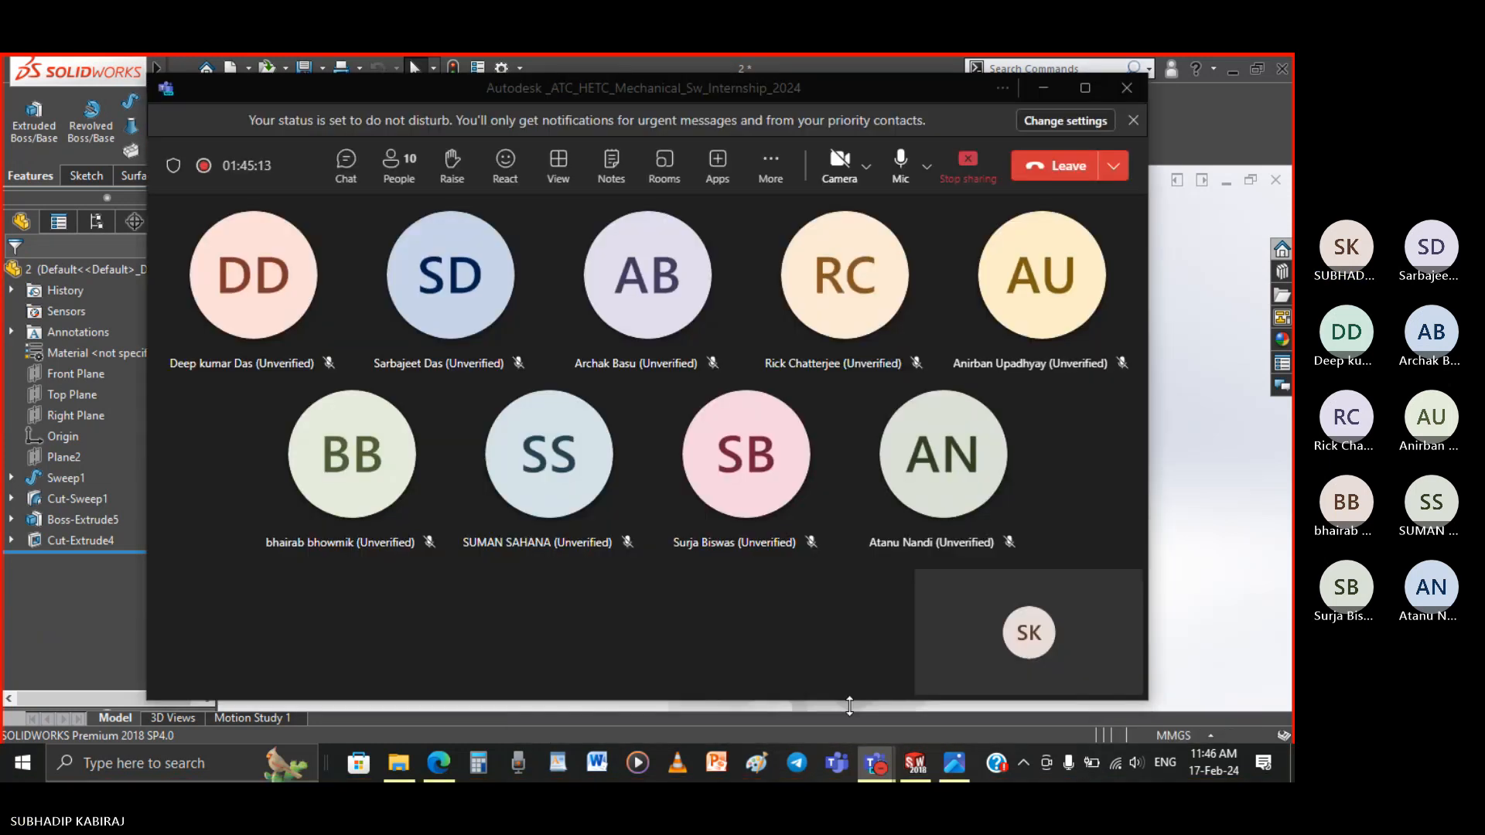
pyautogui.click(903, 171)
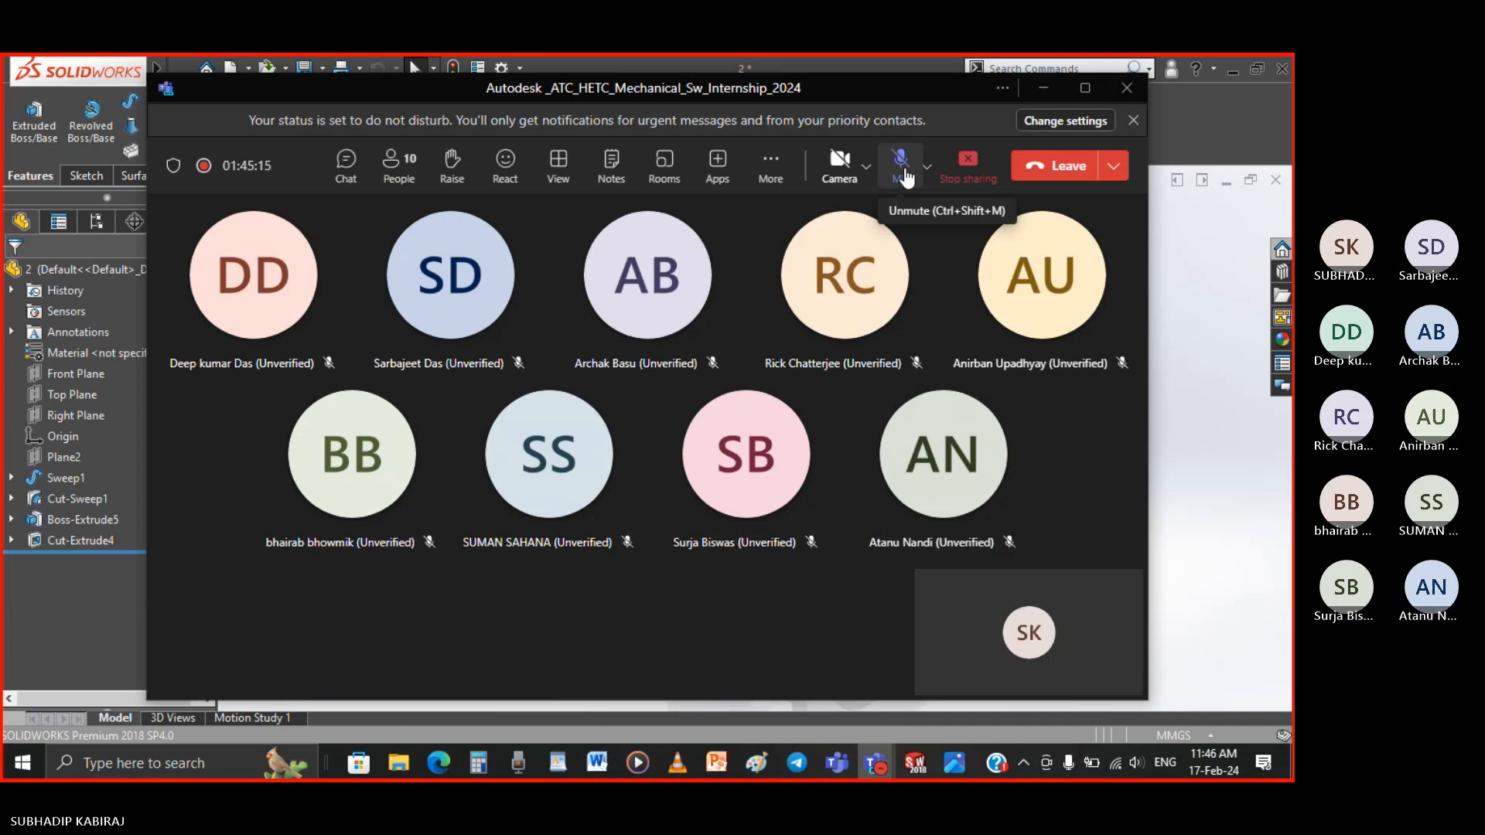
pyautogui.click(902, 166)
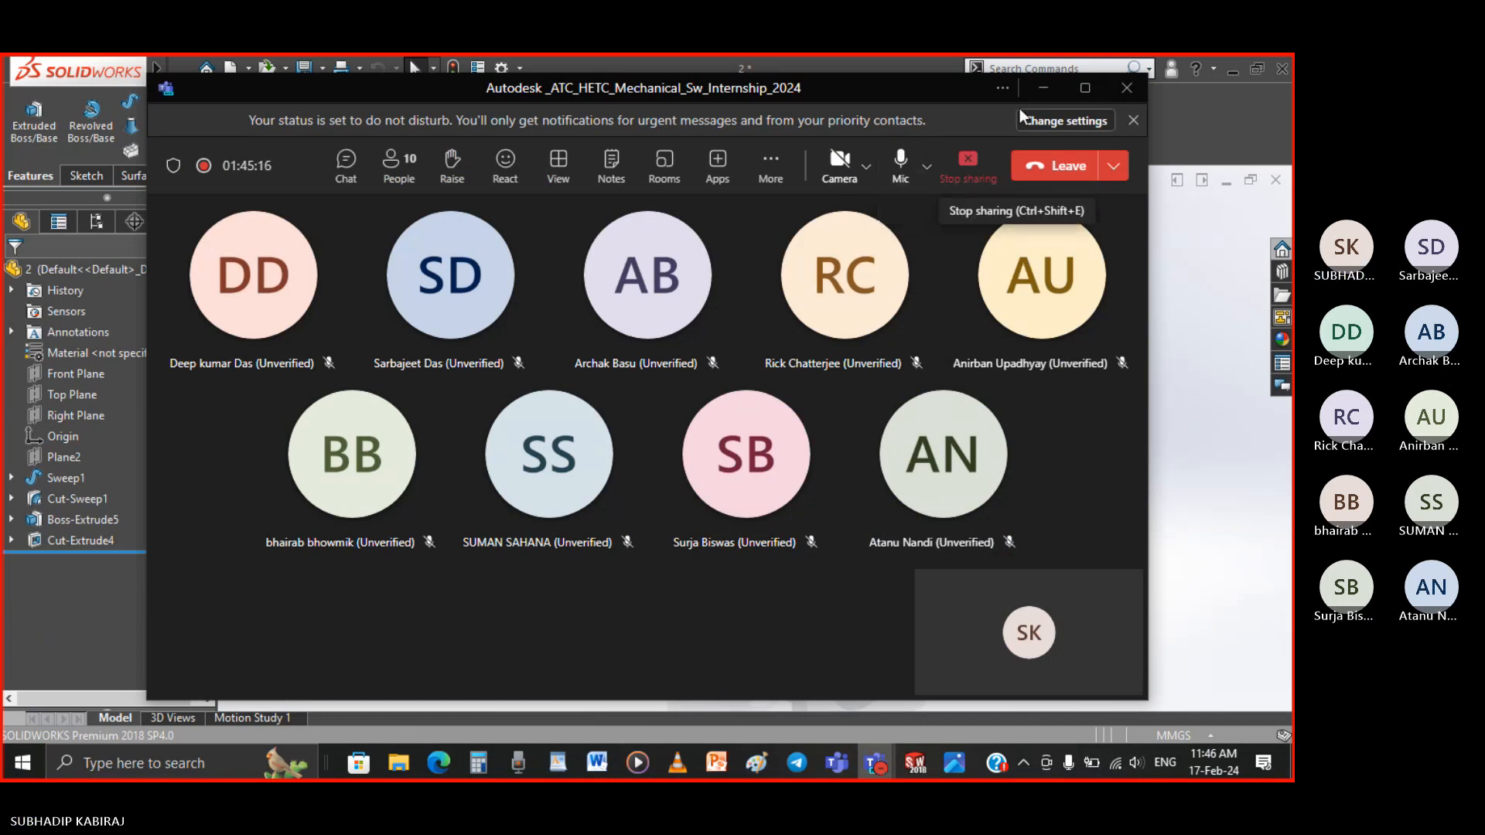
pyautogui.click(1042, 88)
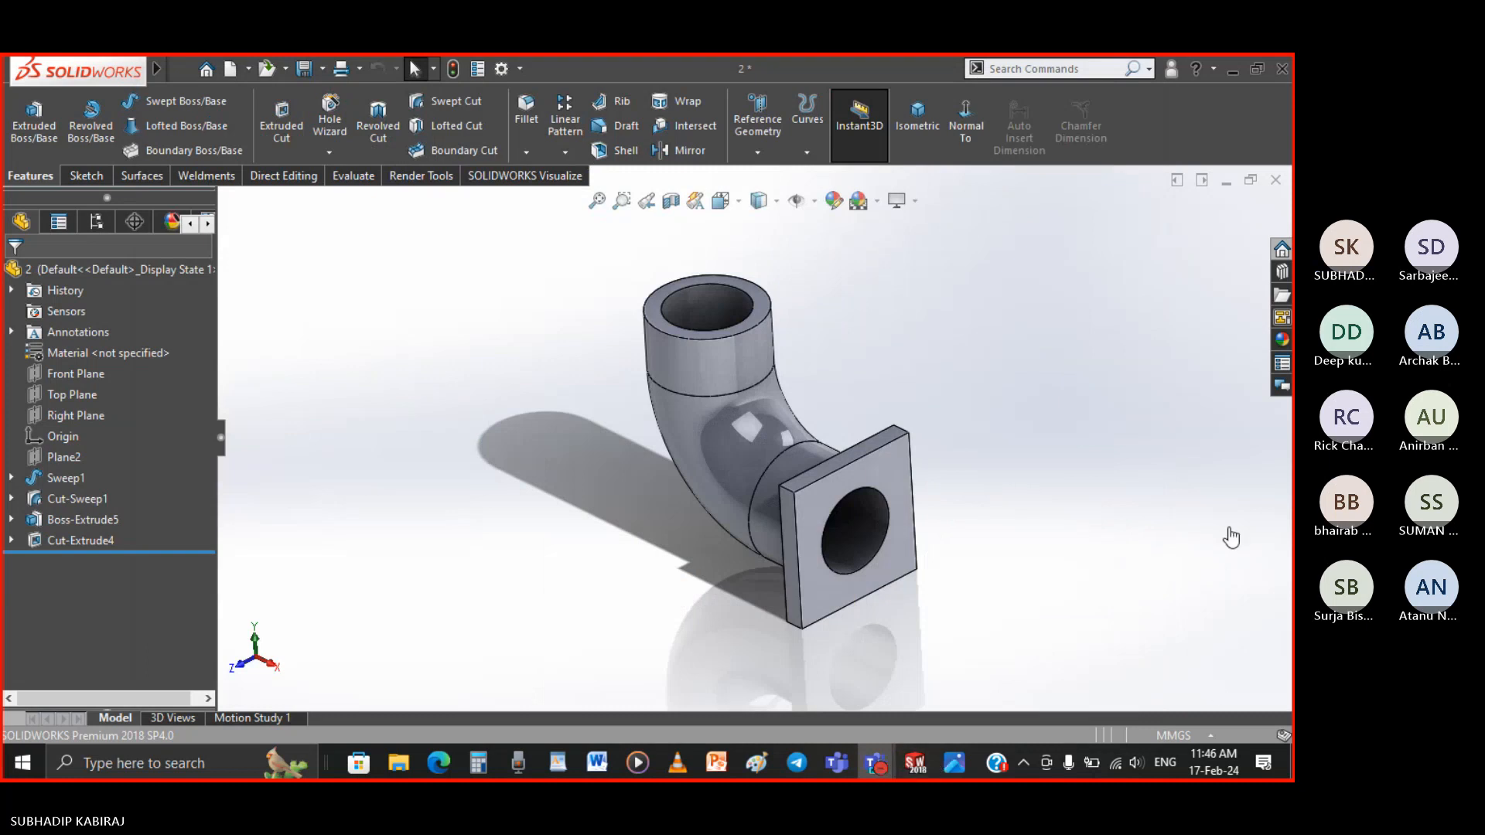
# Inspect the sketches behind the flange's bore cut and the square flange extrusion
pyautogui.moveTo(915, 763)
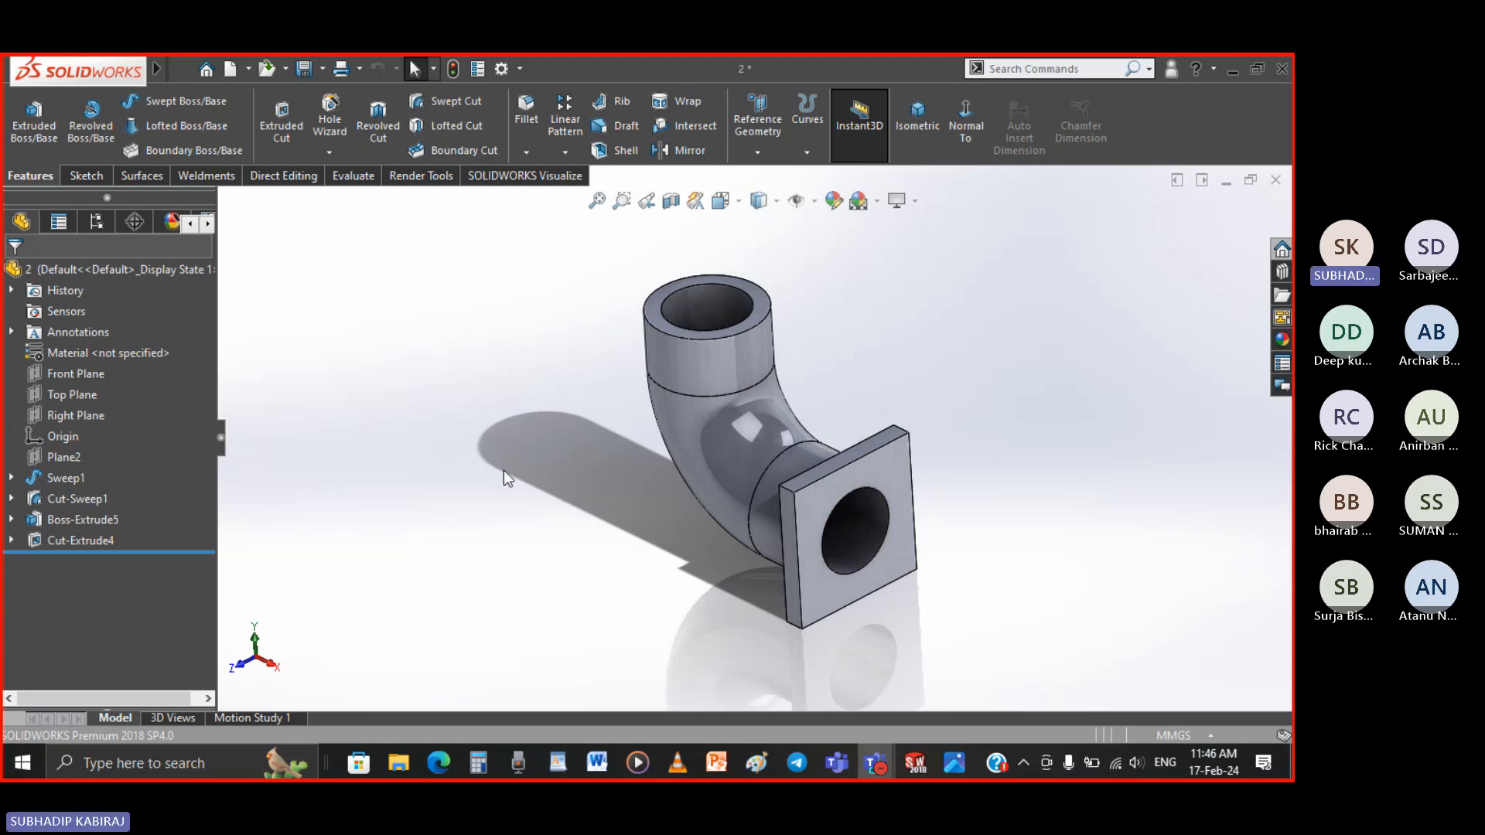
pyautogui.click(10, 539)
pyautogui.click(71, 563)
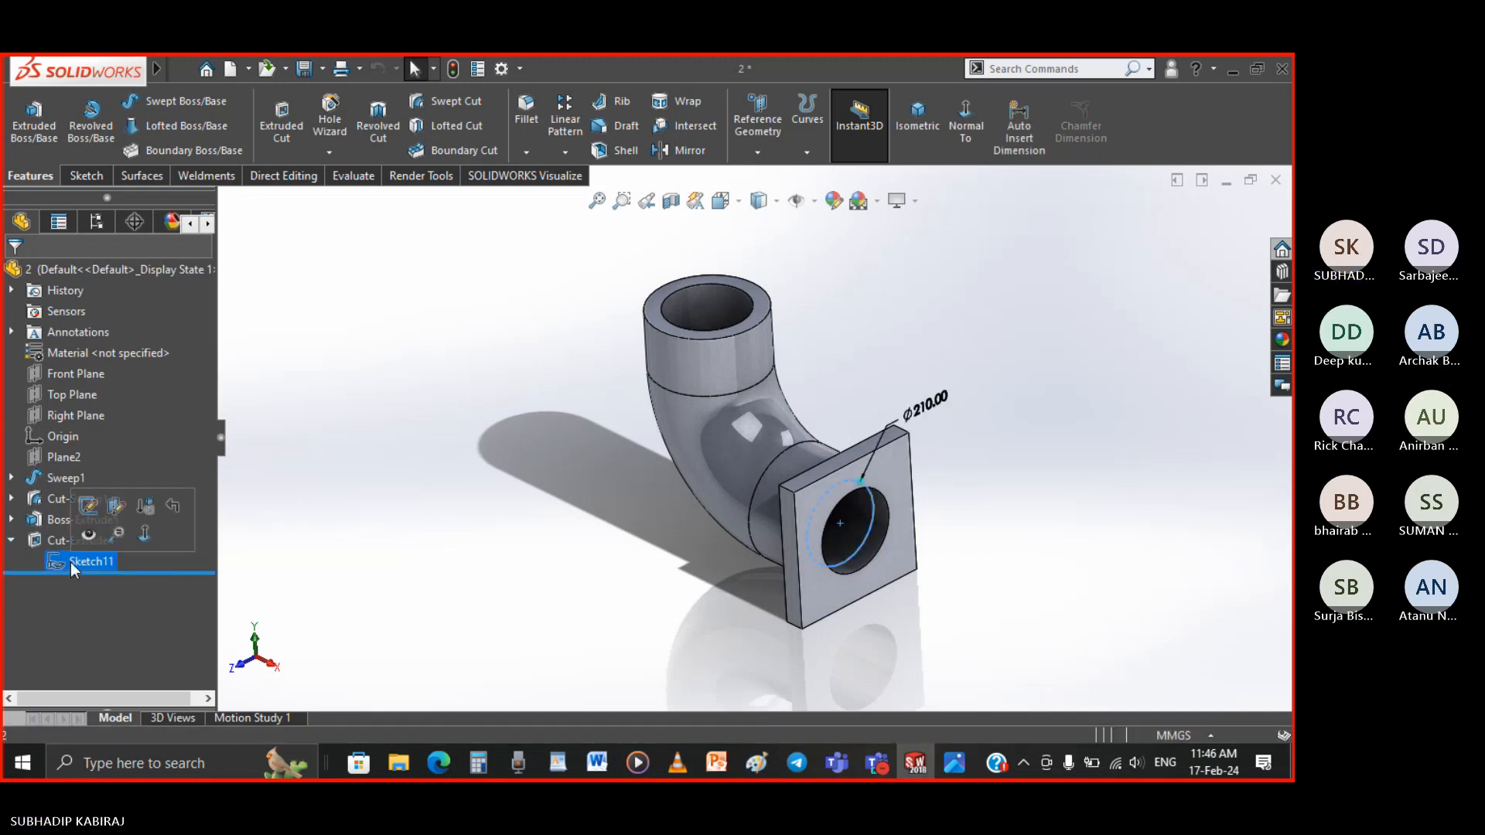
pyautogui.click(10, 540)
pyautogui.click(11, 519)
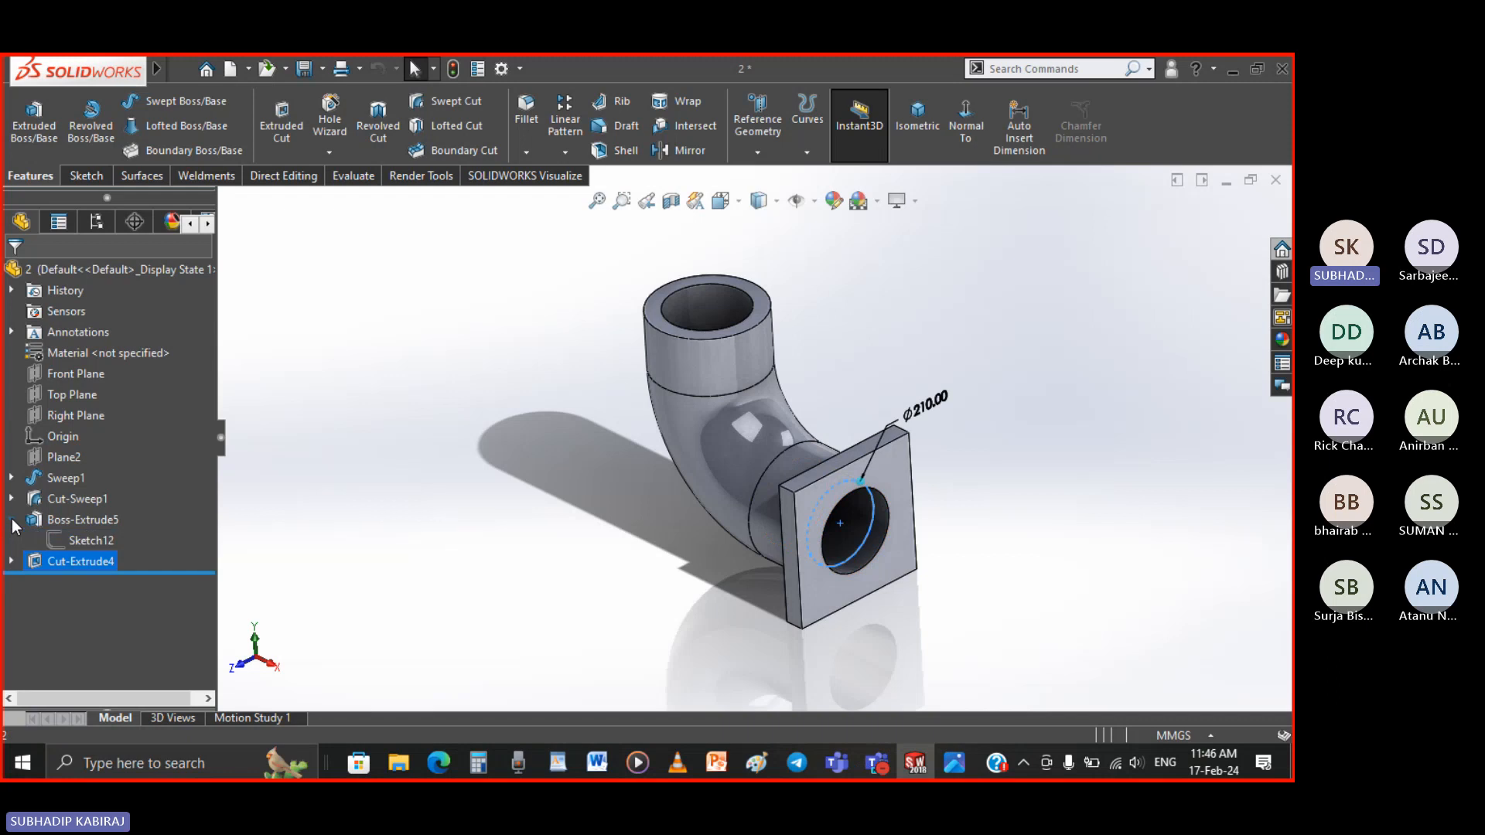
pyautogui.click(93, 541)
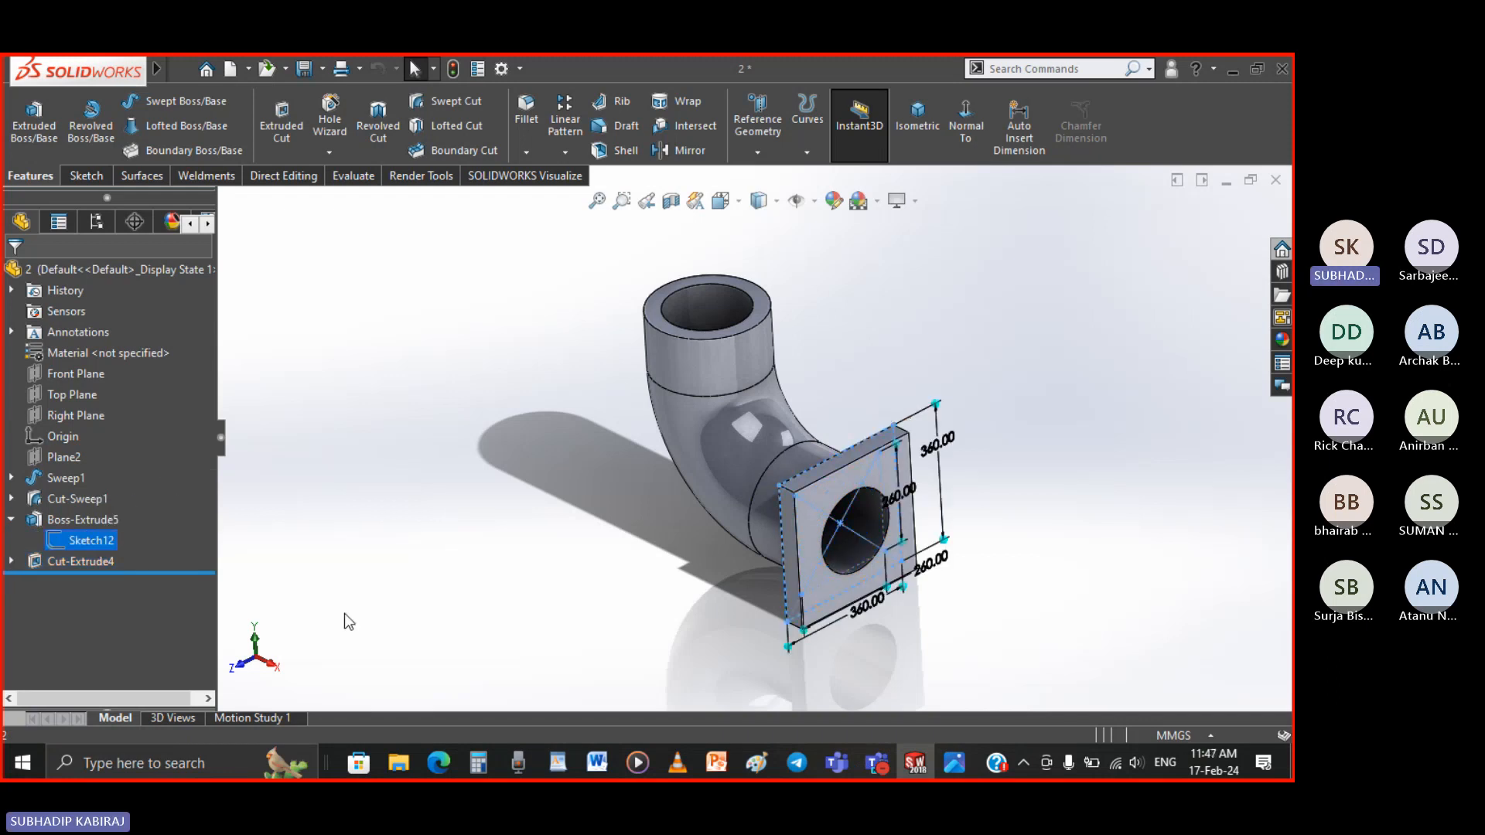
# Switch to the Teams meeting, unmute the microphone and return to the SOLIDWORKS model
pyautogui.click(878, 768)
pyautogui.click(813, 694)
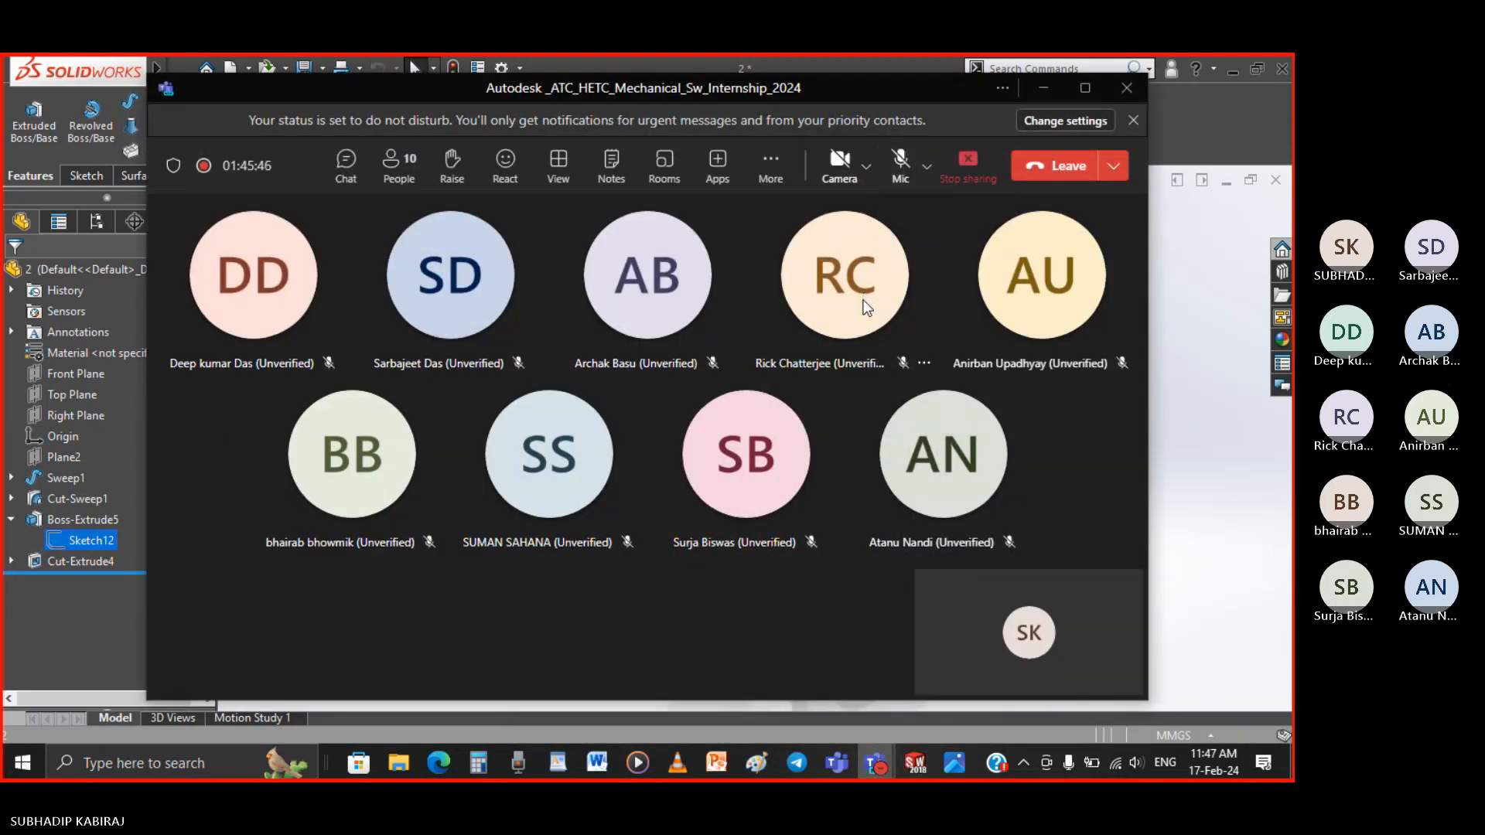
pyautogui.click(866, 301)
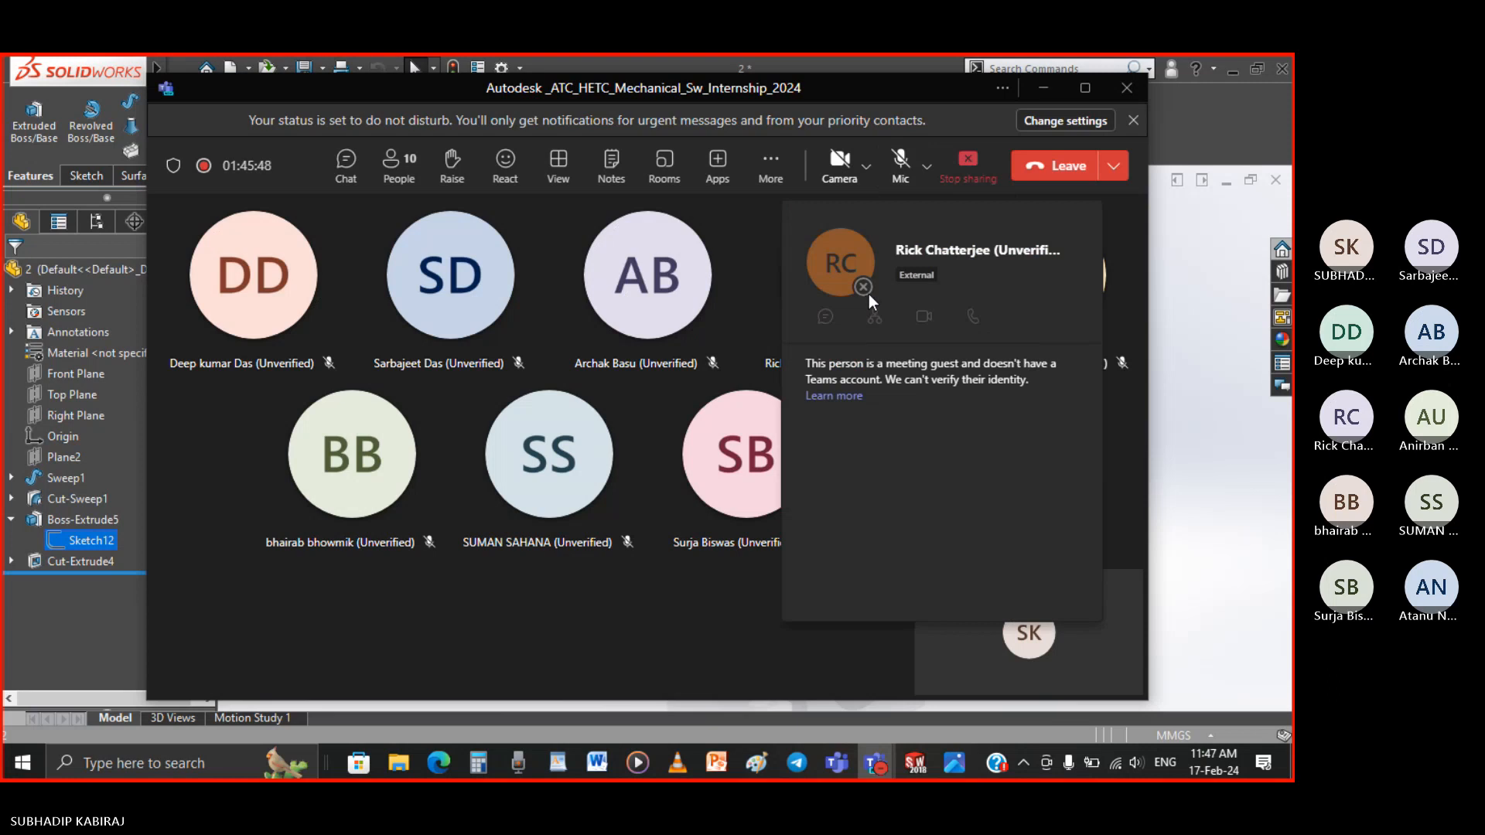
pyautogui.click(899, 175)
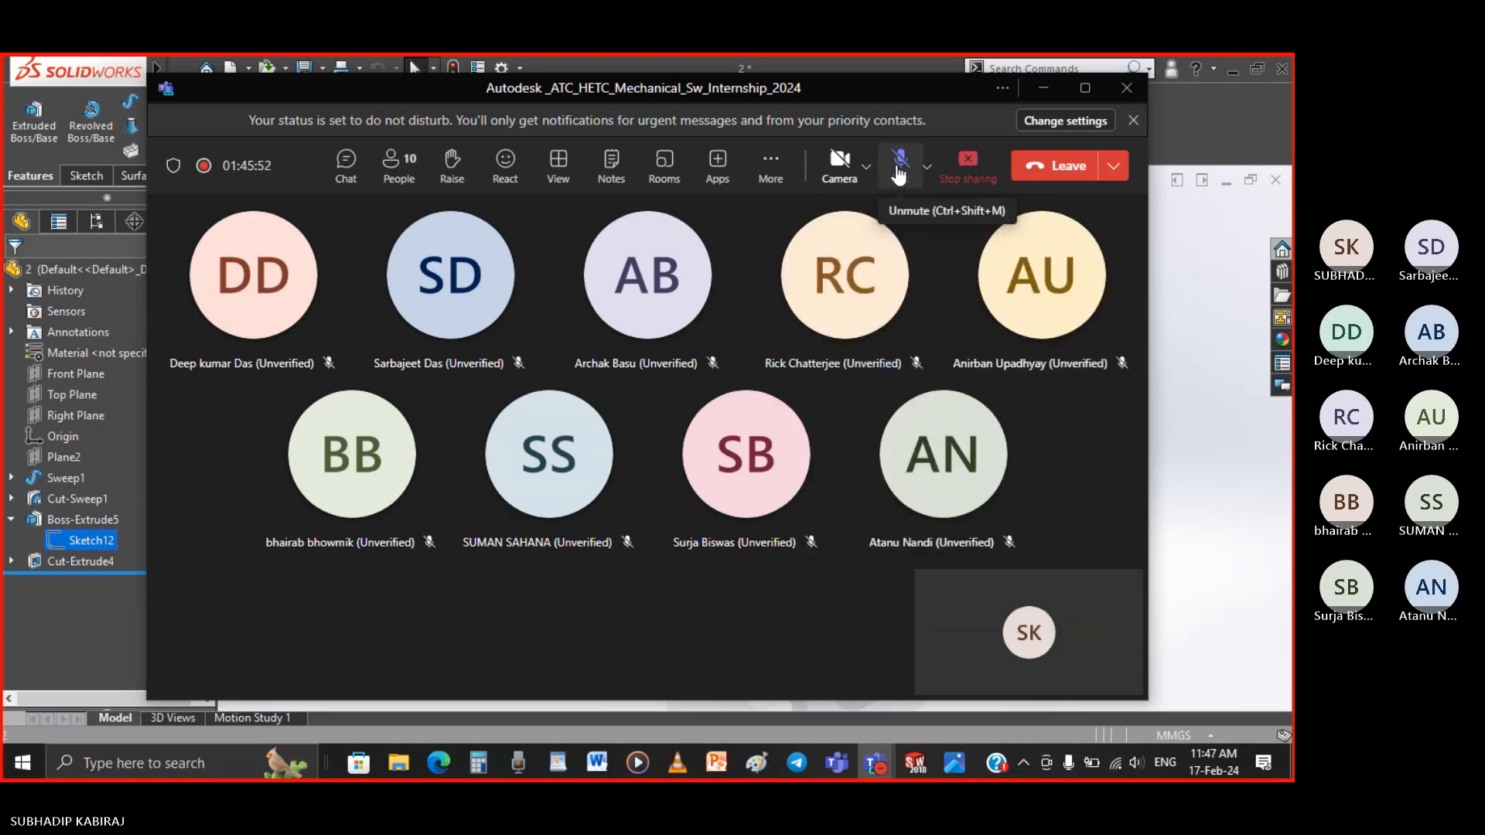
pyautogui.click(899, 175)
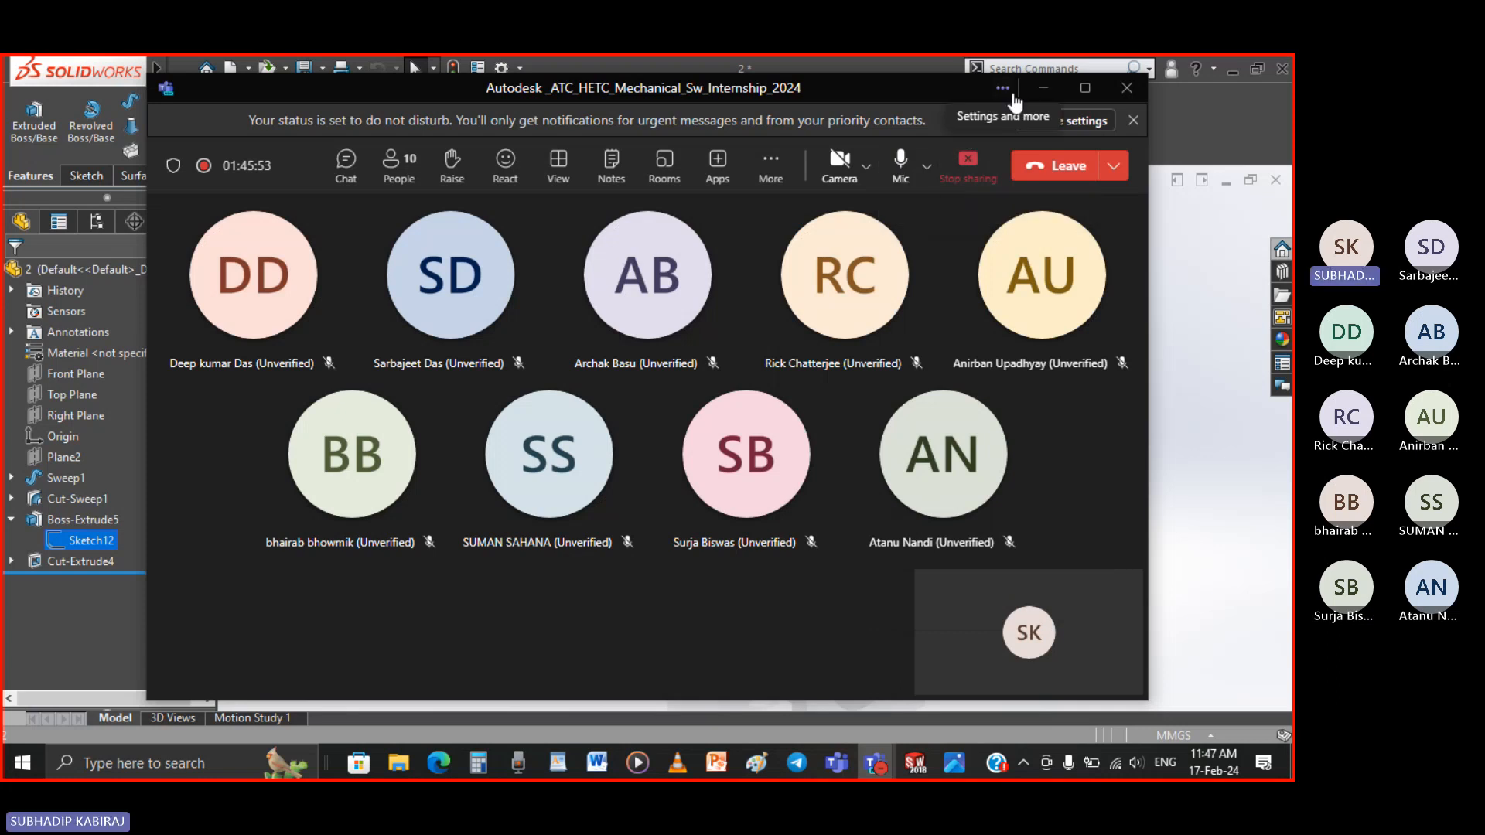
pyautogui.click(1044, 87)
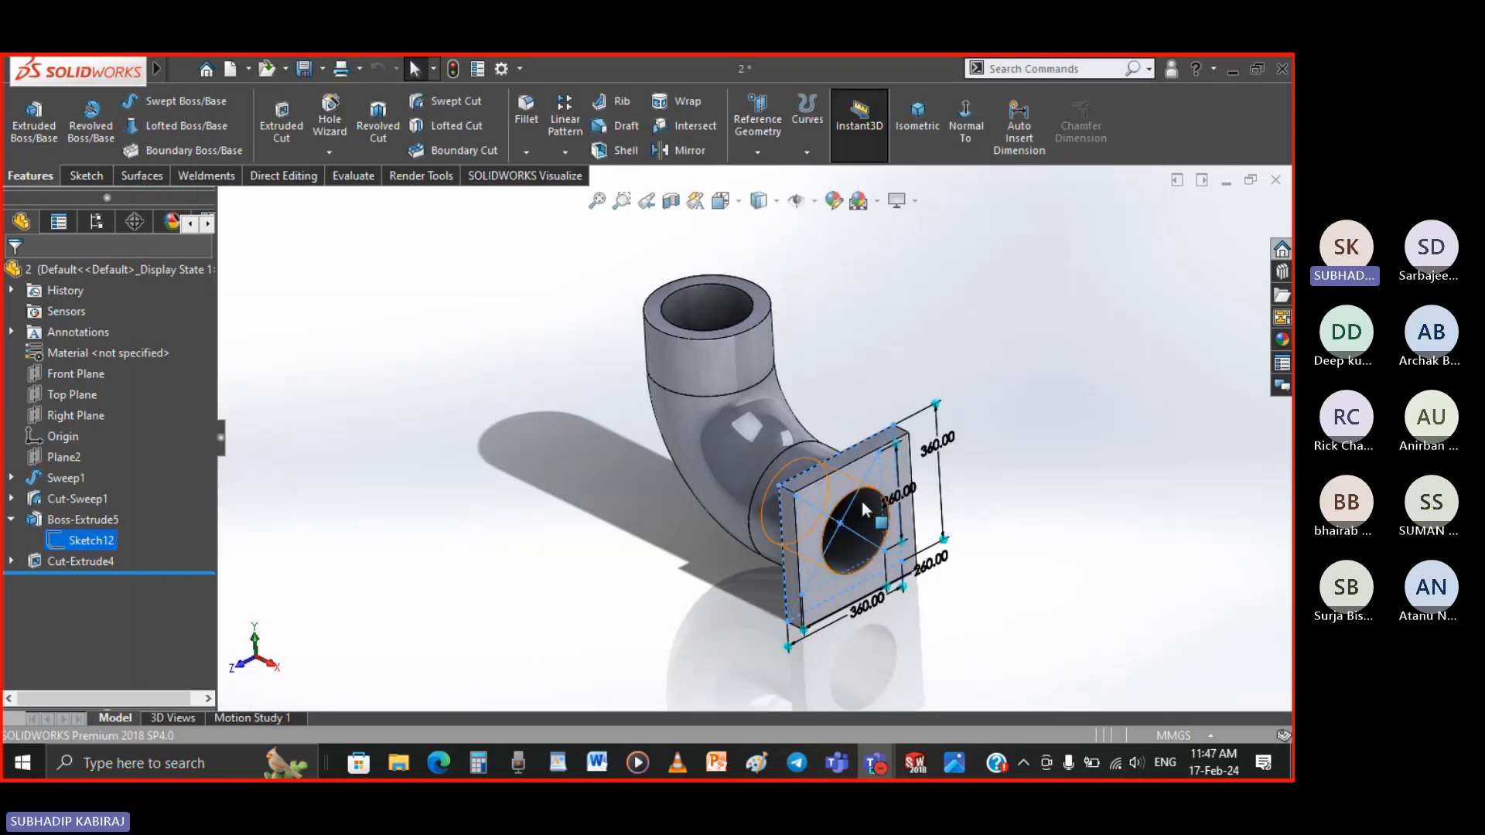
# Set the elbow to the isometric view and save the part with a rebuild
pyautogui.scroll(-3, 864, 495)
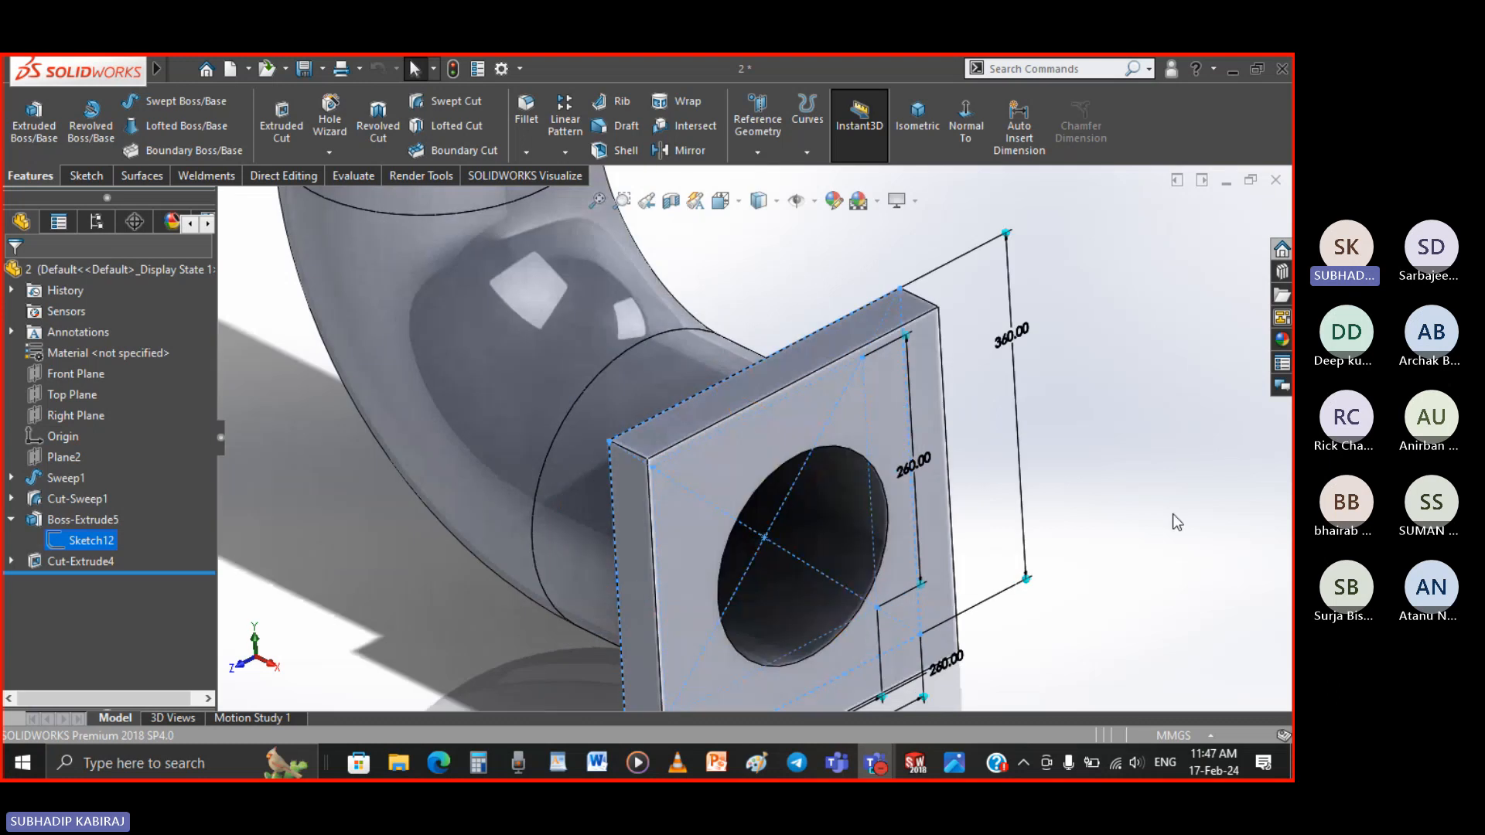
pyautogui.scroll(5, 730, 465)
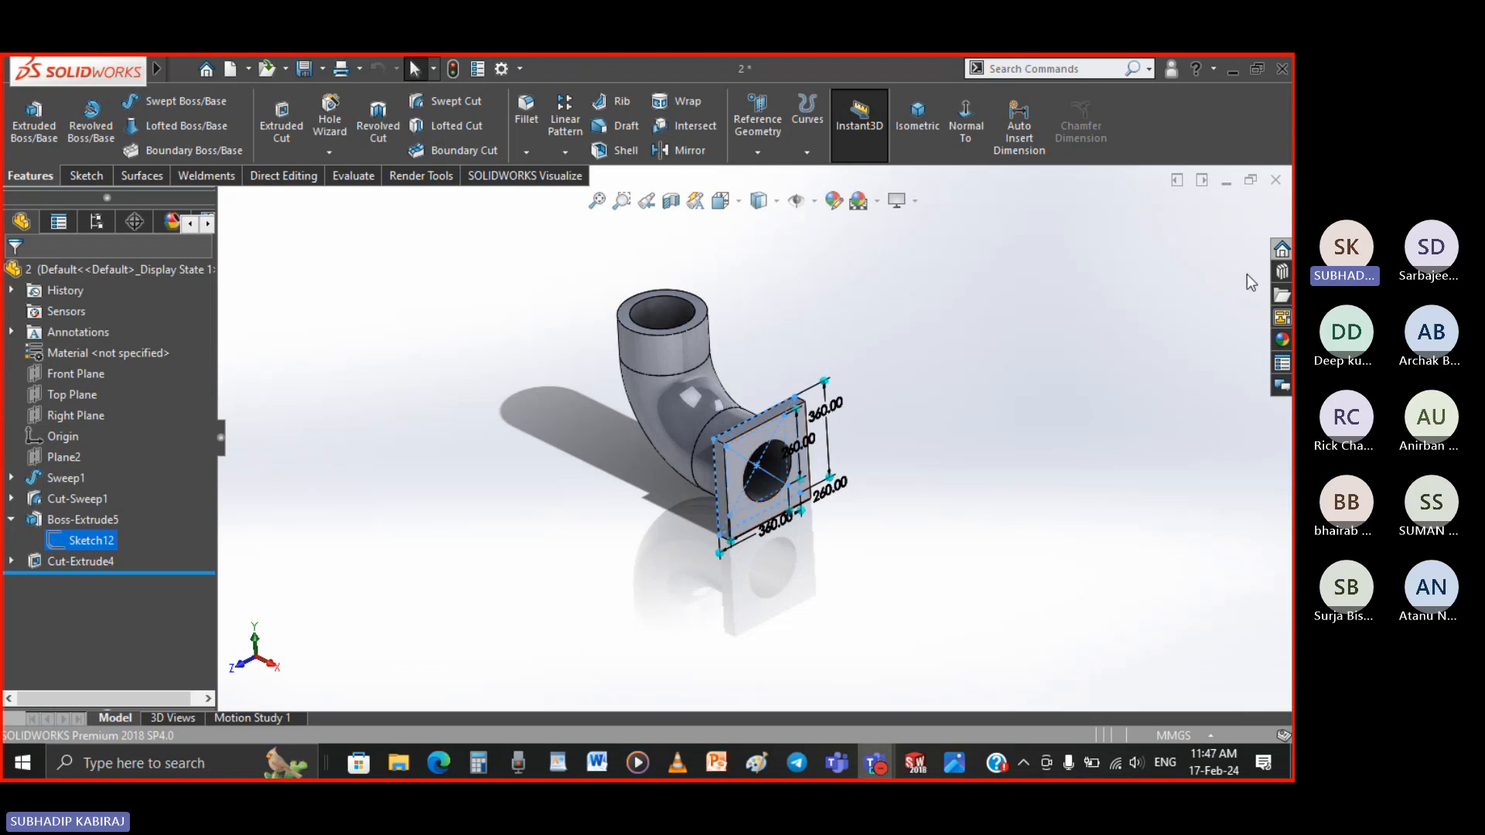
pyautogui.click(917, 124)
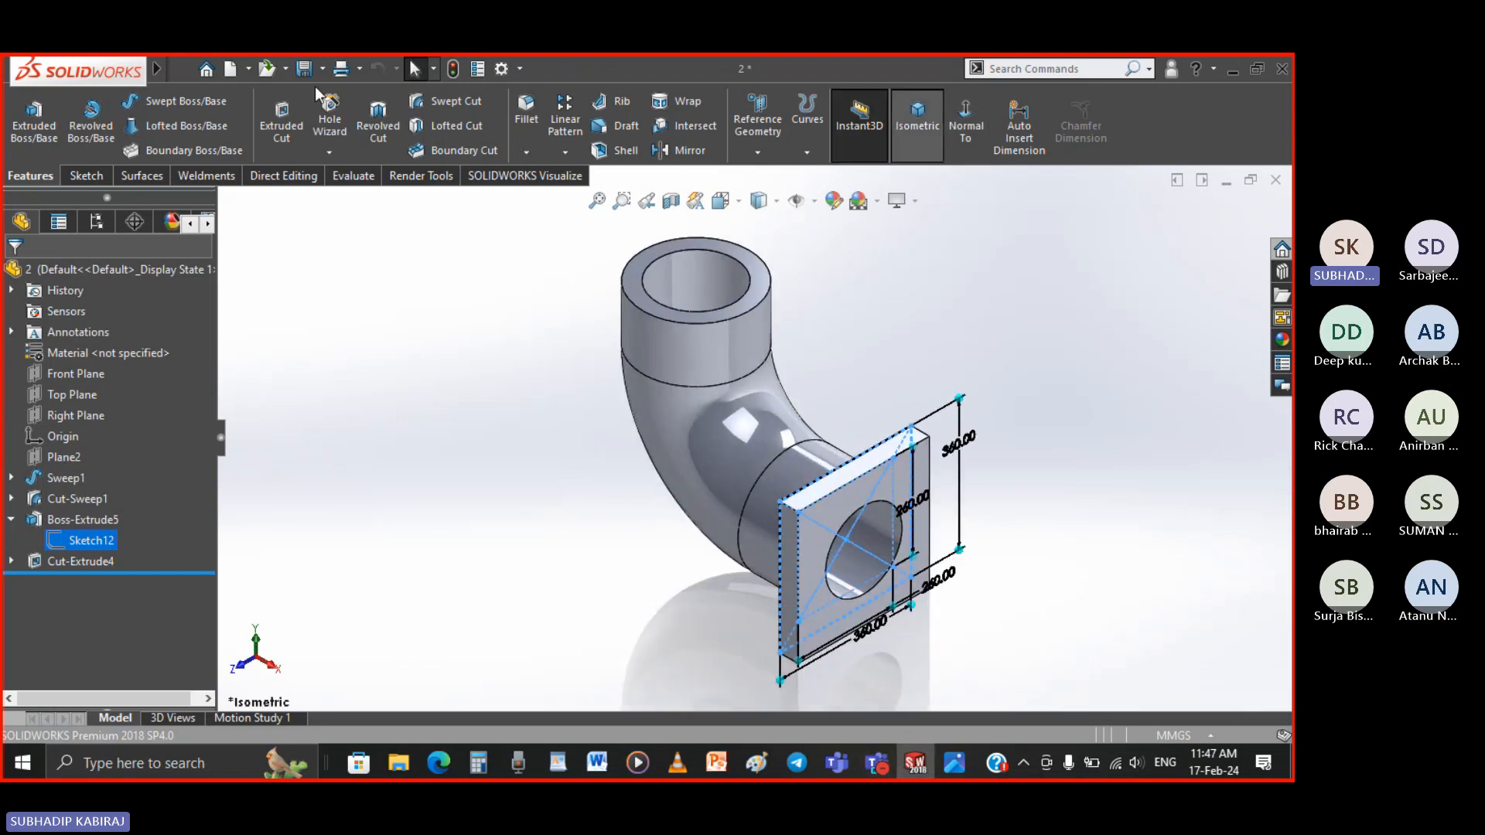
pyautogui.hotkey('ctrl', 's')
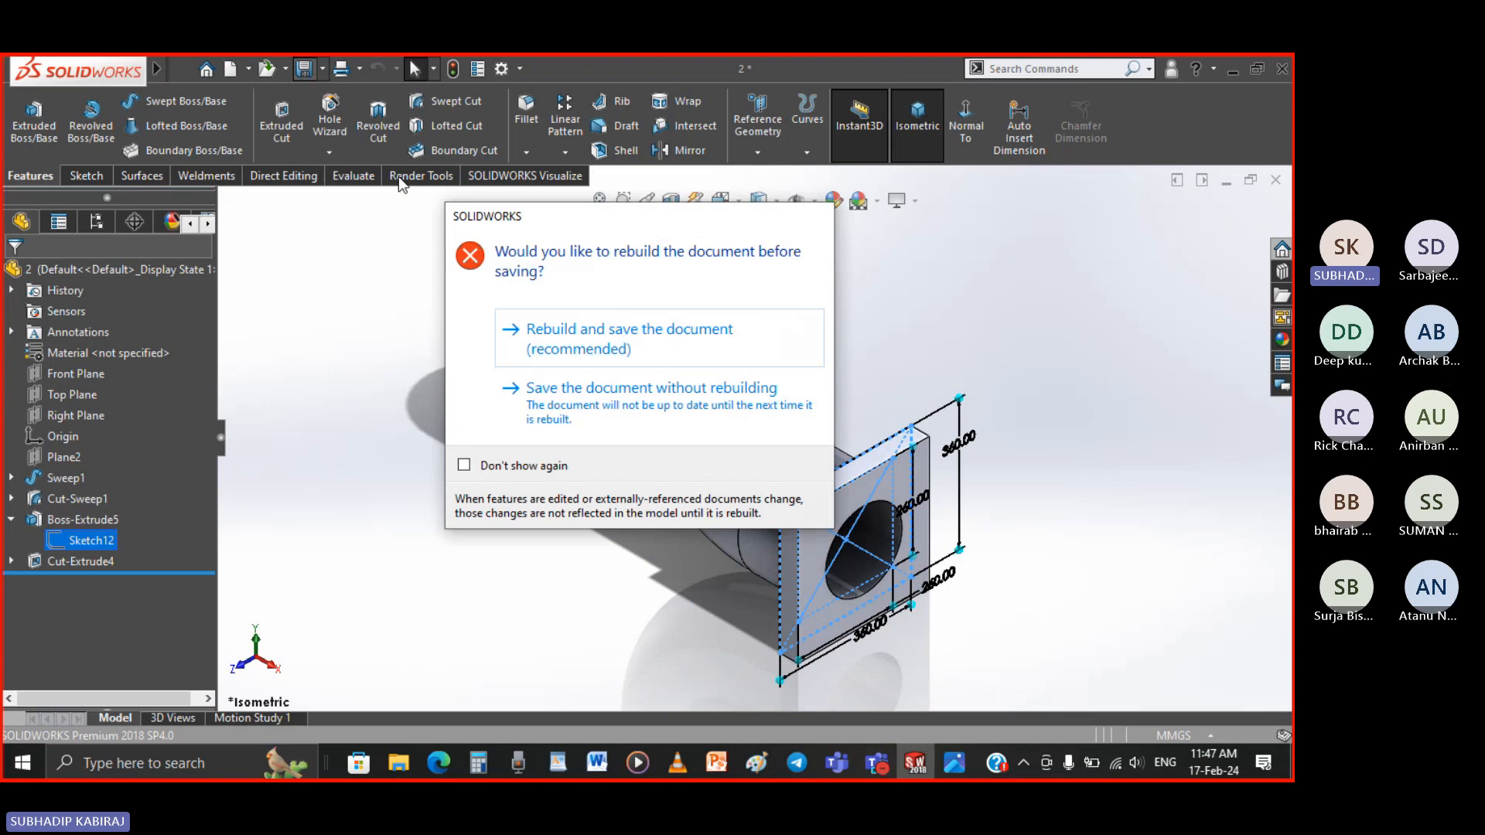
pyautogui.click(594, 350)
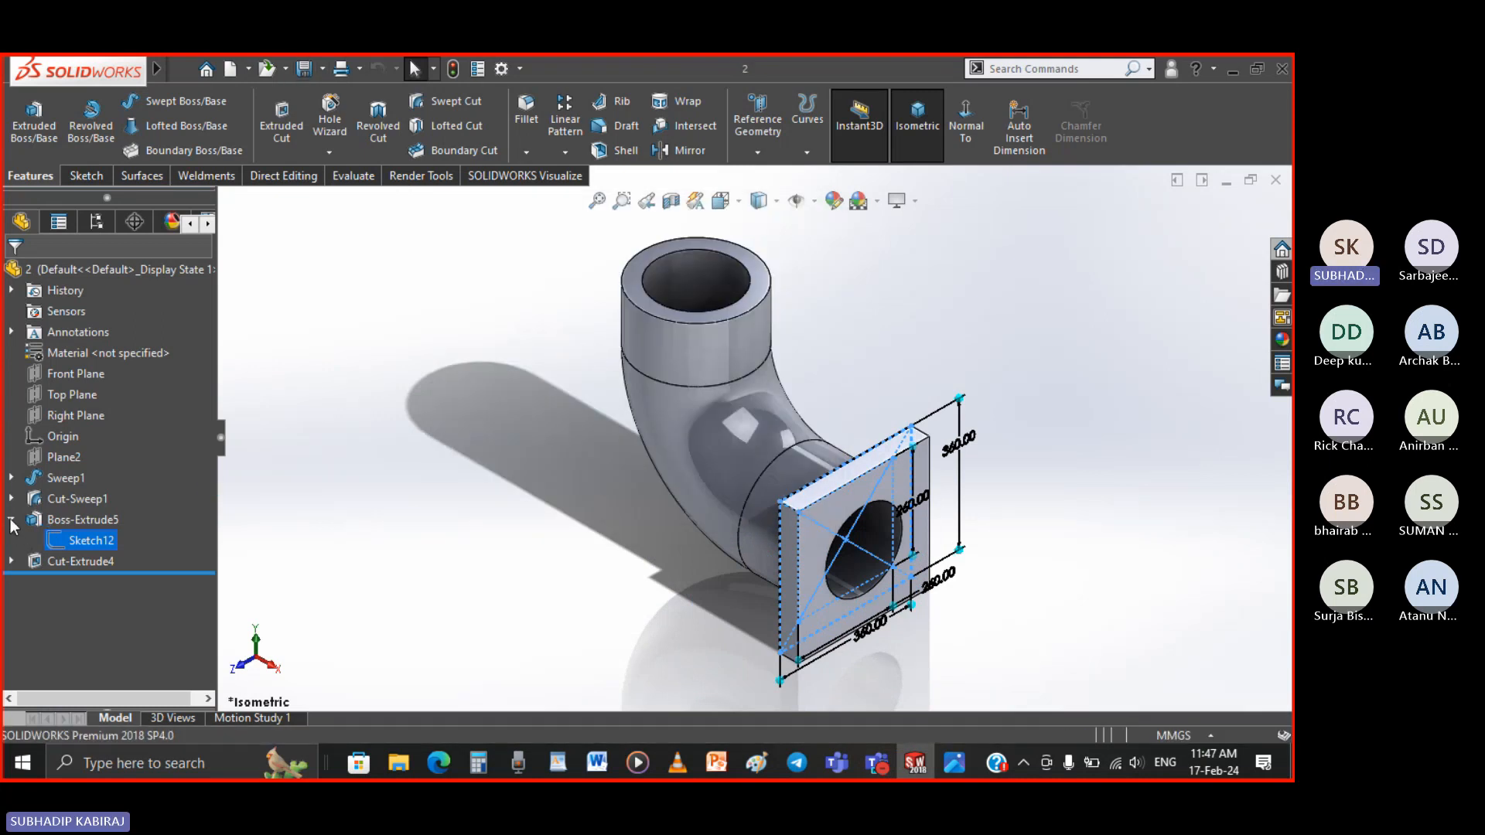
pyautogui.click(11, 520)
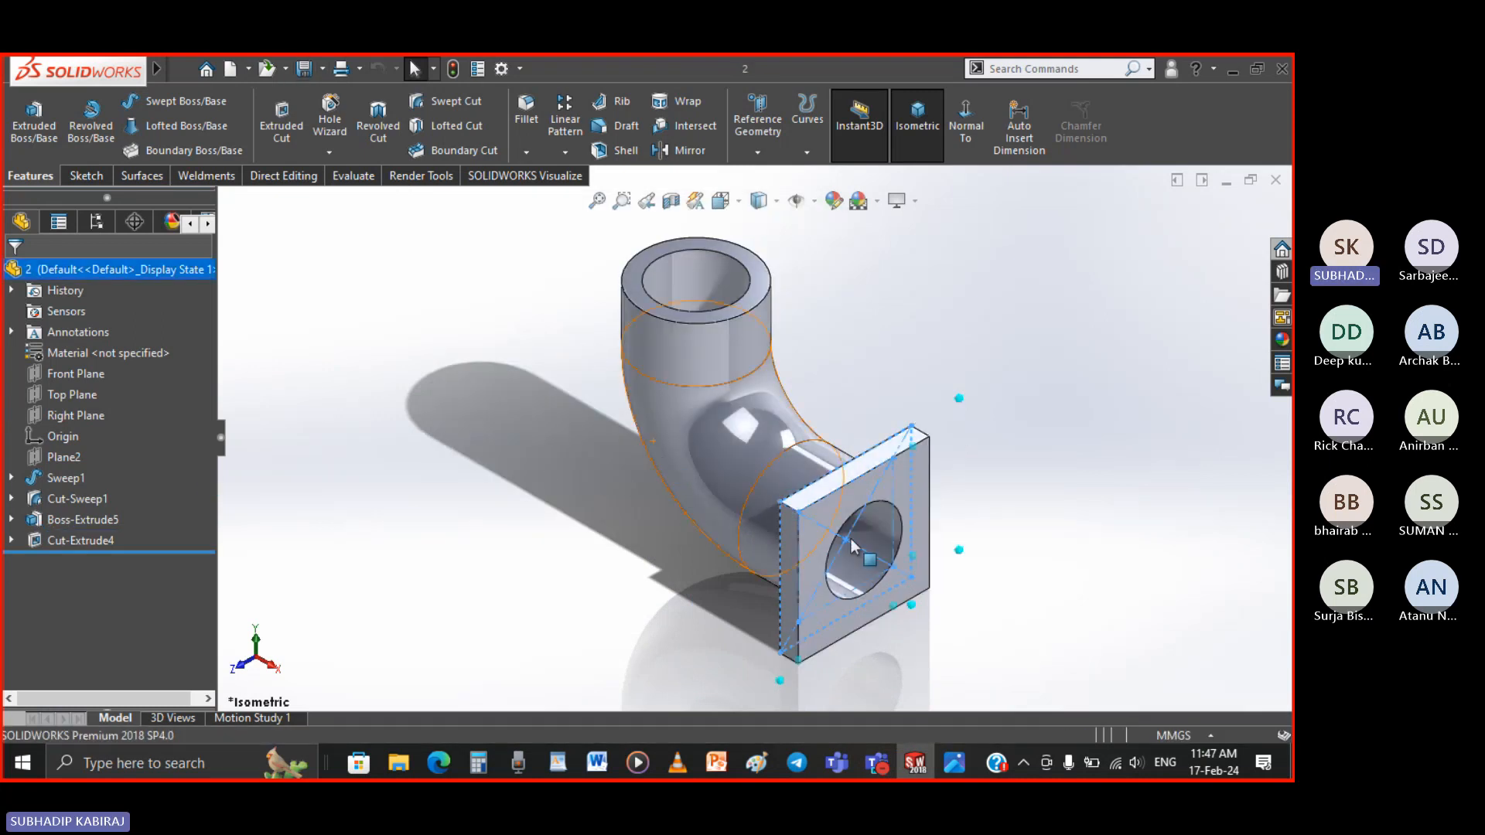
pyautogui.scroll(2, 851, 541)
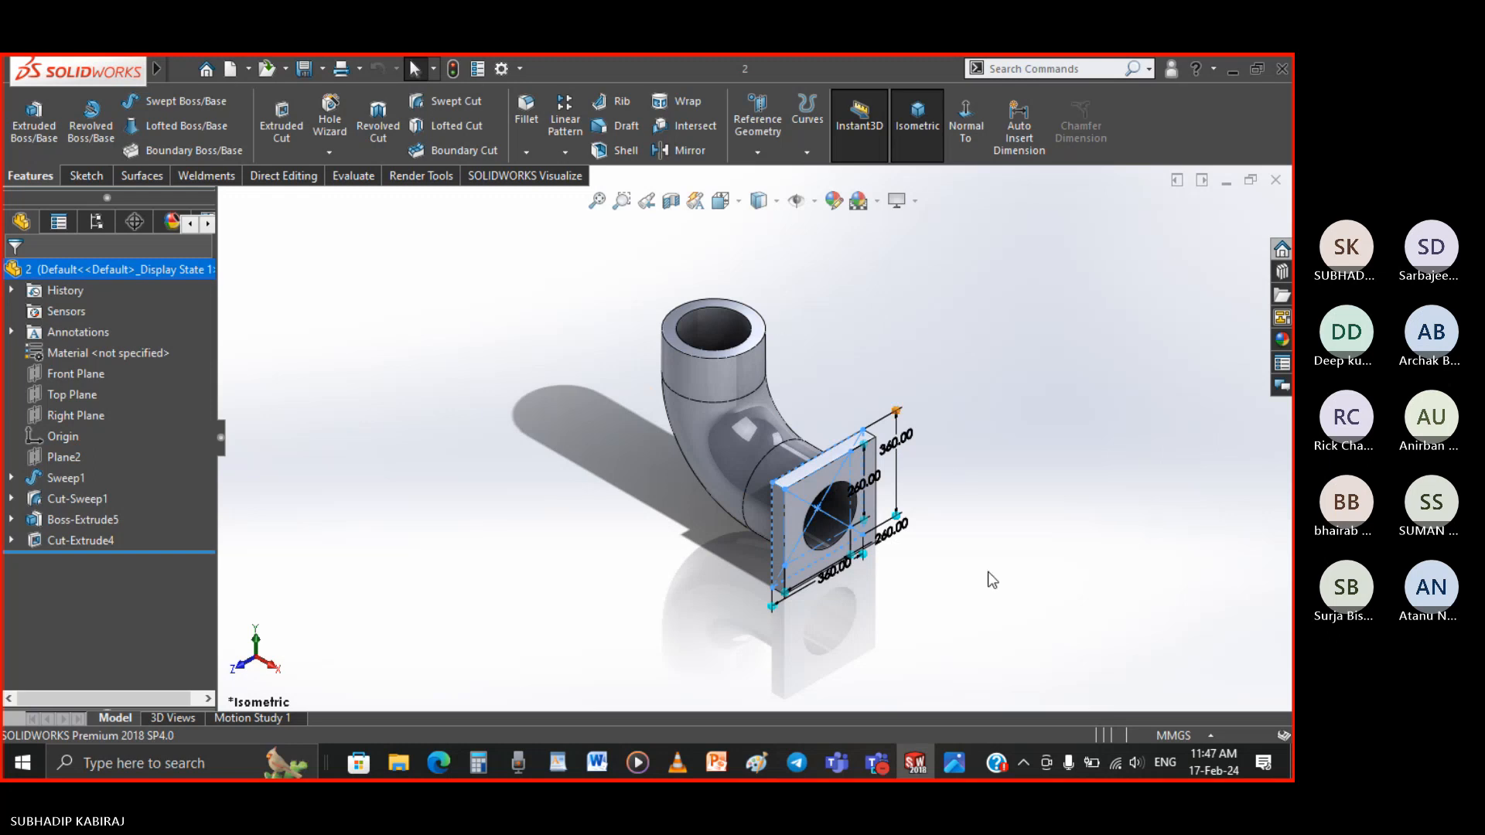
# Close SOLIDWORKS, the Slide29.JPG reference drawing and the Sample 3D folder window
pyautogui.click(1282, 70)
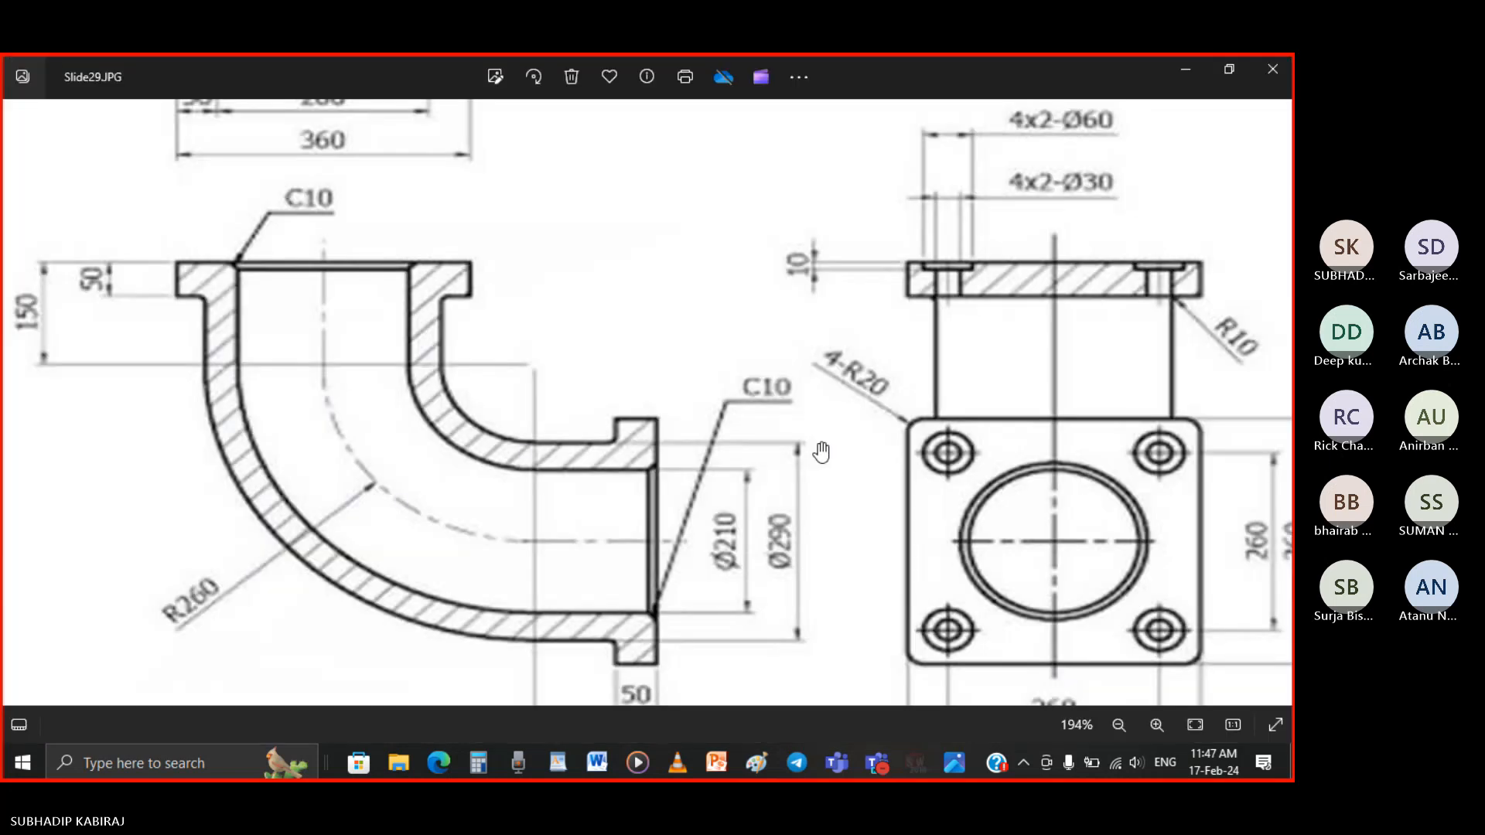
pyautogui.click(1272, 68)
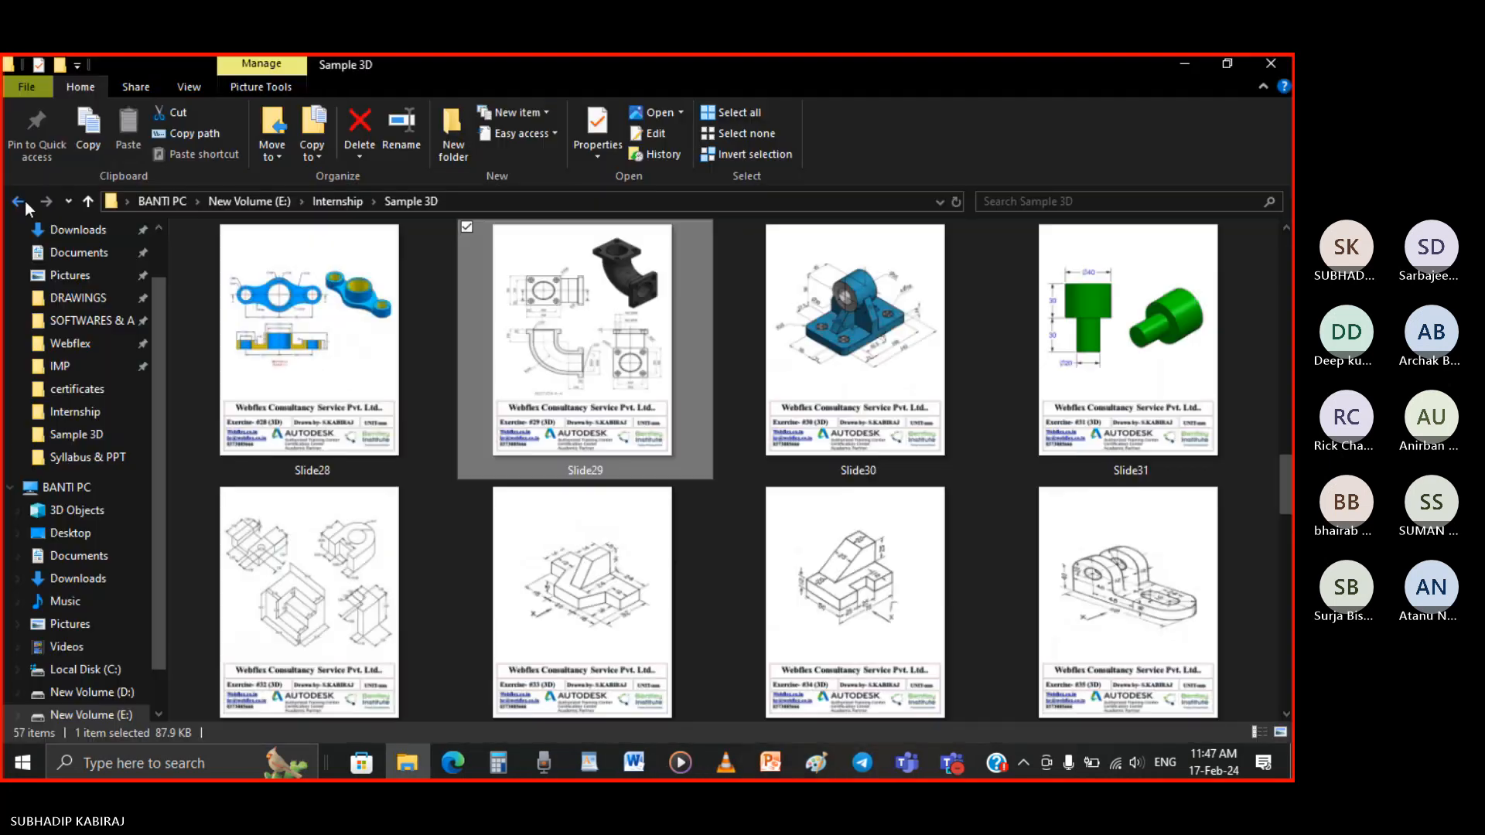
pyautogui.click(18, 201)
pyautogui.click(19, 201)
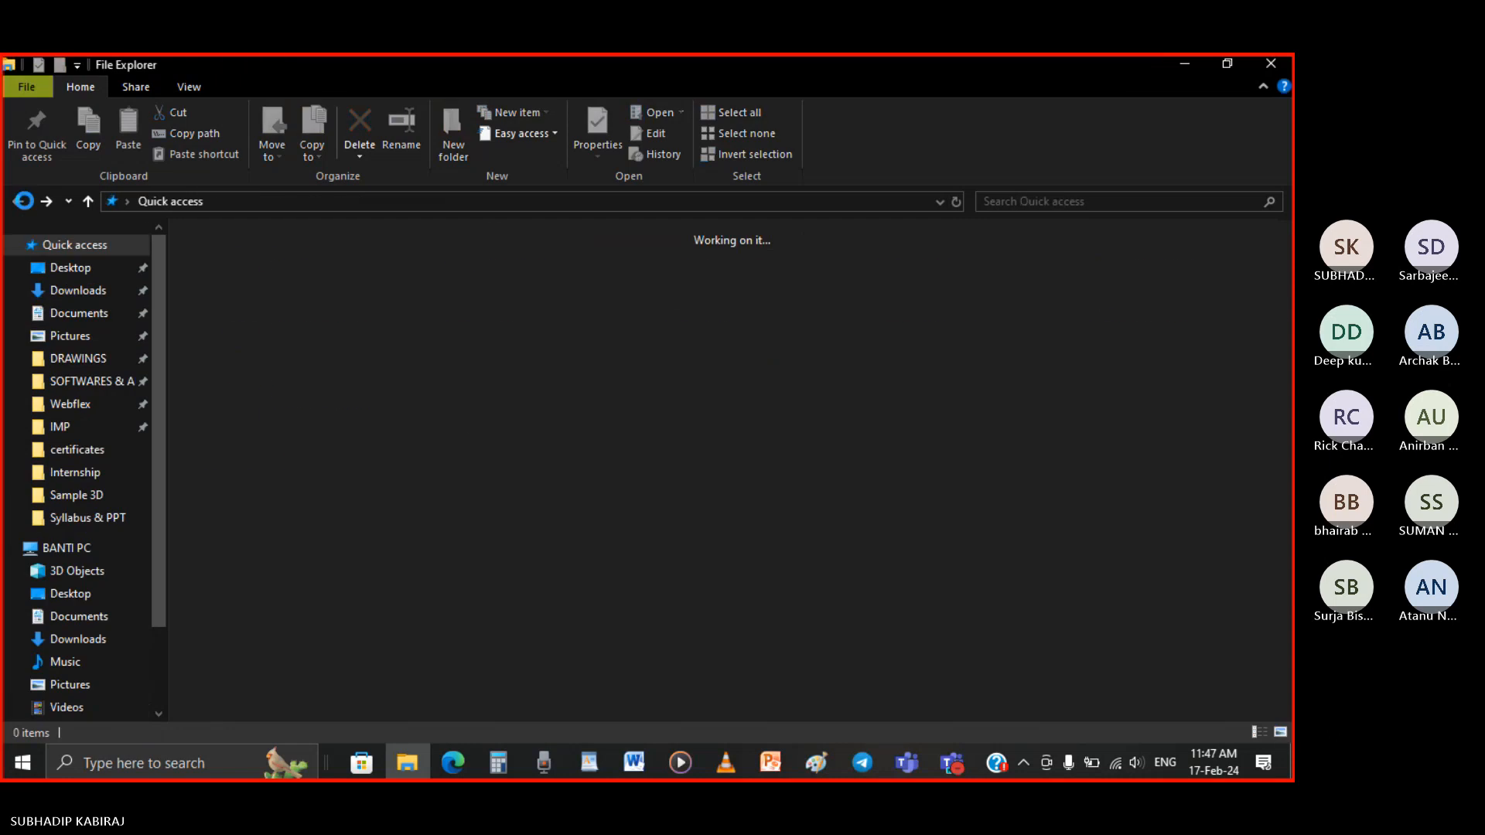
pyautogui.click(1263, 71)
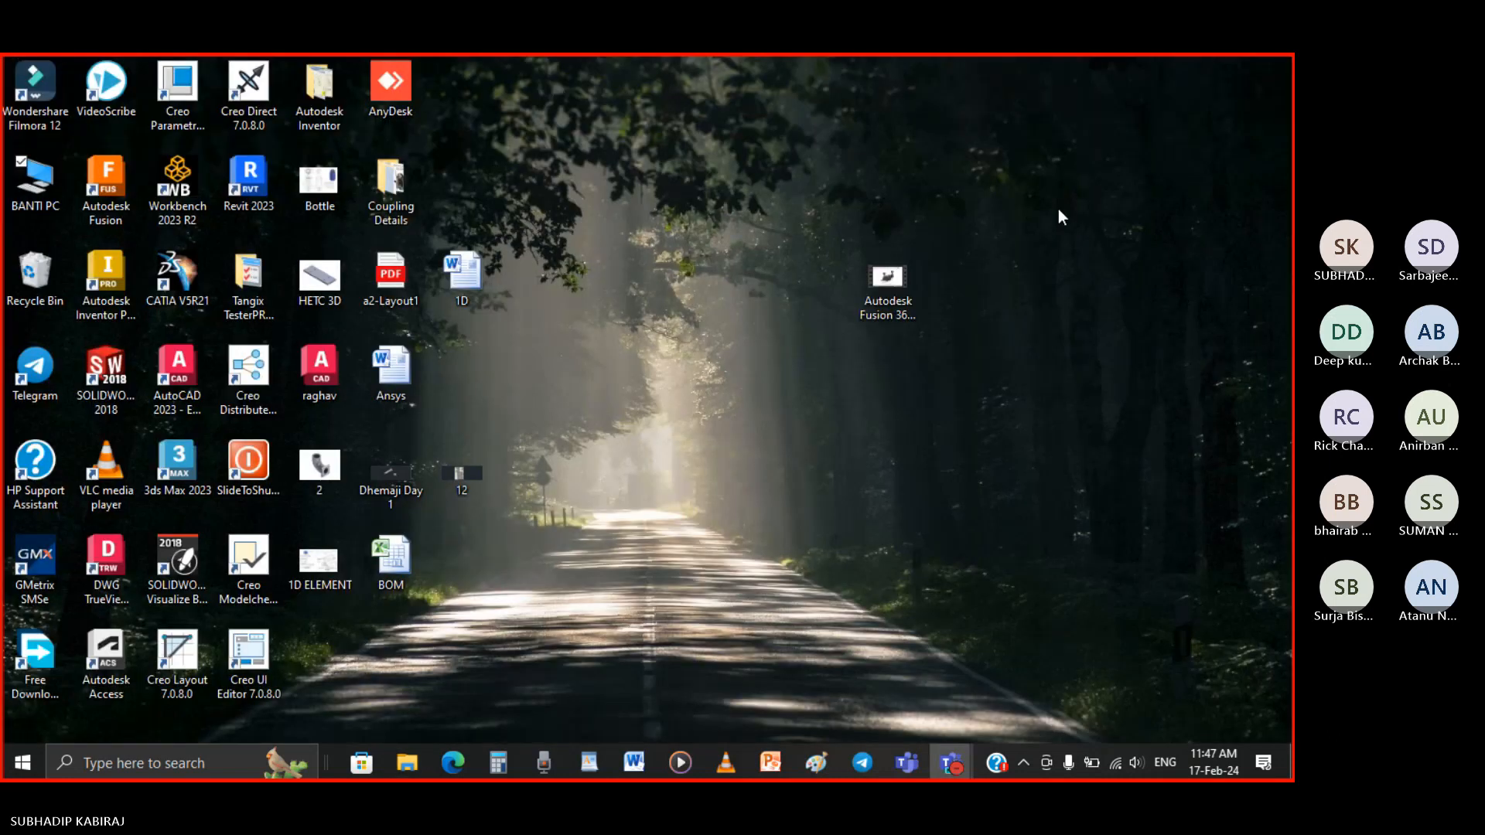
# Switch to the Teams meeting and stop sharing the screen
pyautogui.moveTo(950, 762)
pyautogui.click(899, 684)
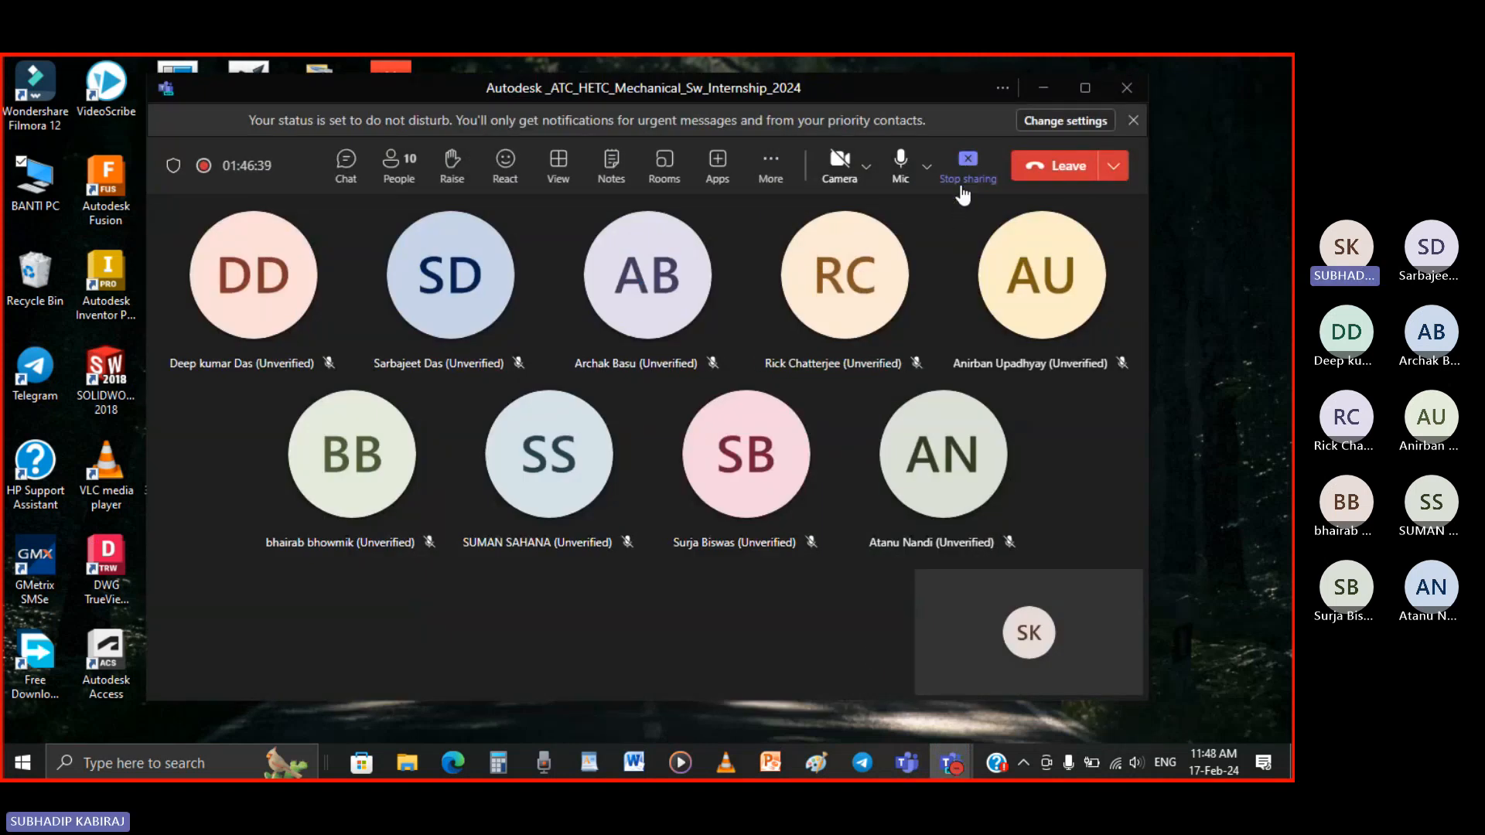
pyautogui.click(968, 160)
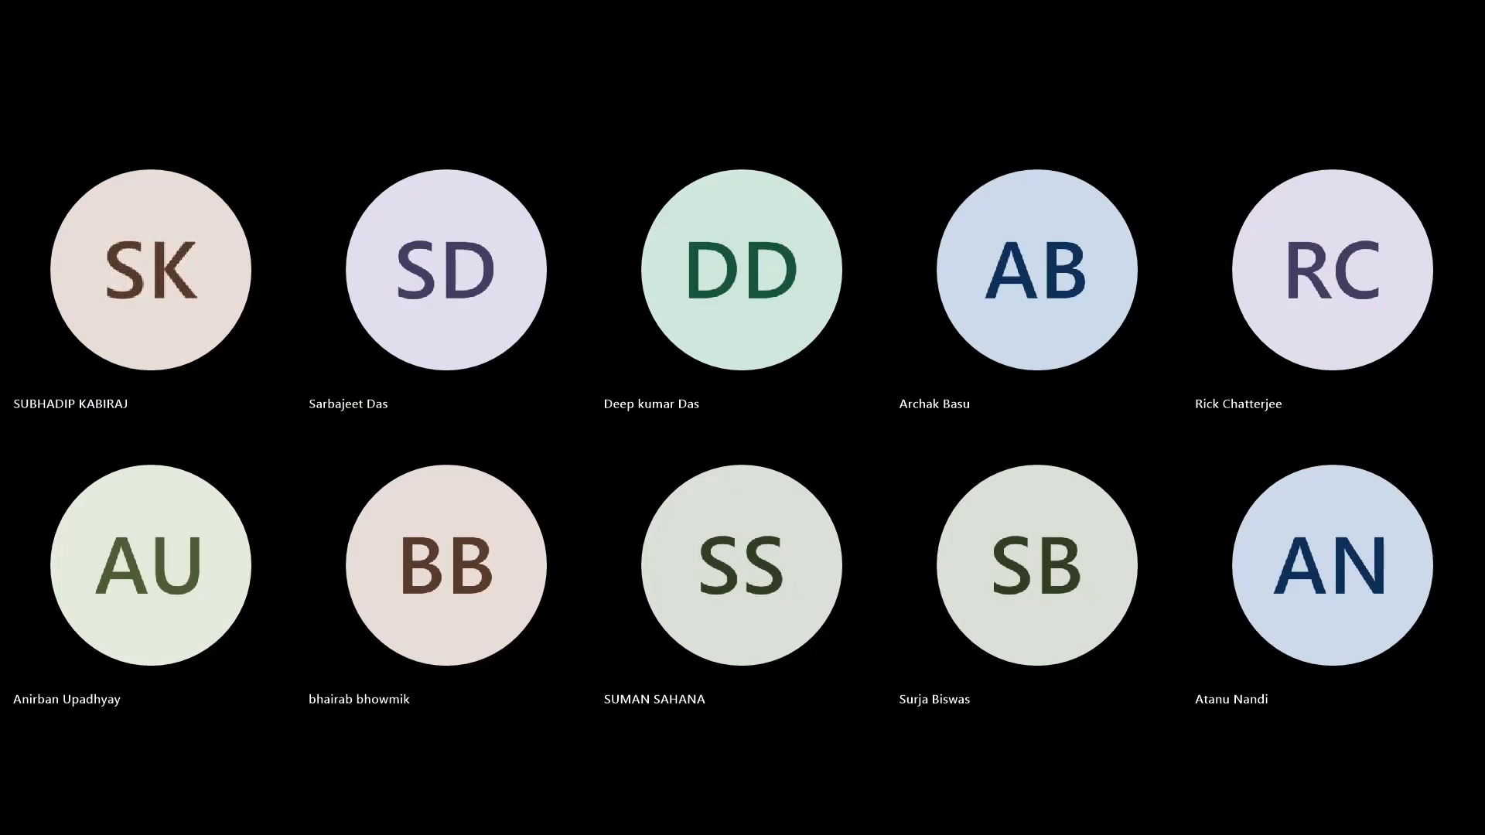